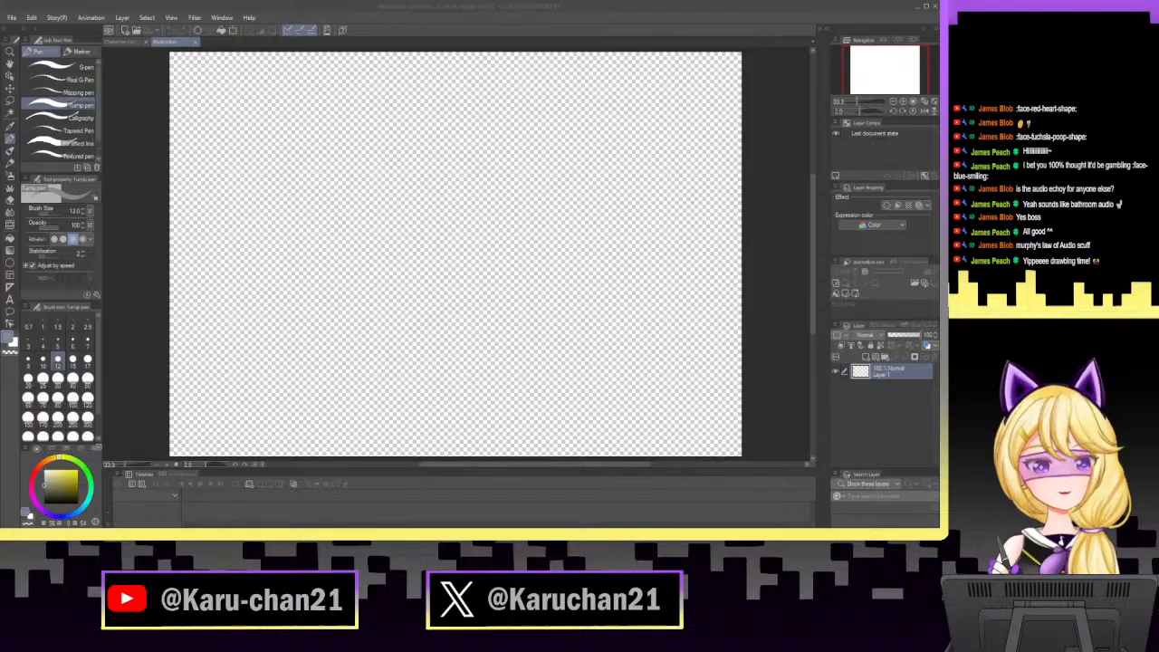
# Fill the empty Layer 1 with white using the Fill tool.
pyautogui.click(541, 24)
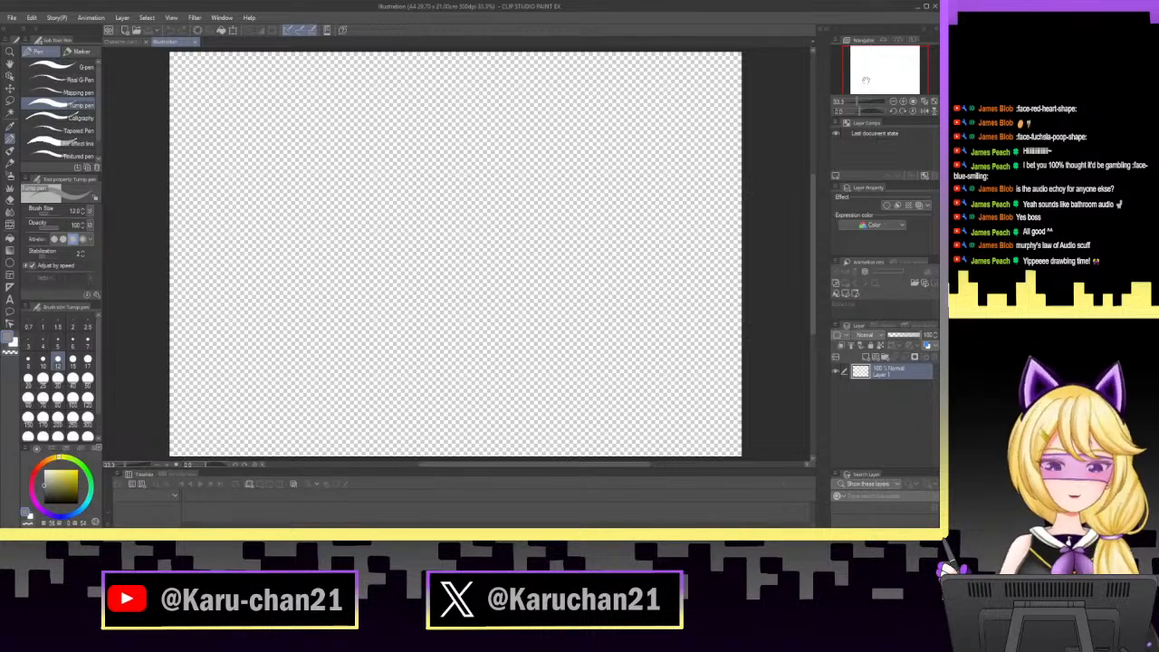
pyautogui.click(10, 227)
pyautogui.click(10, 238)
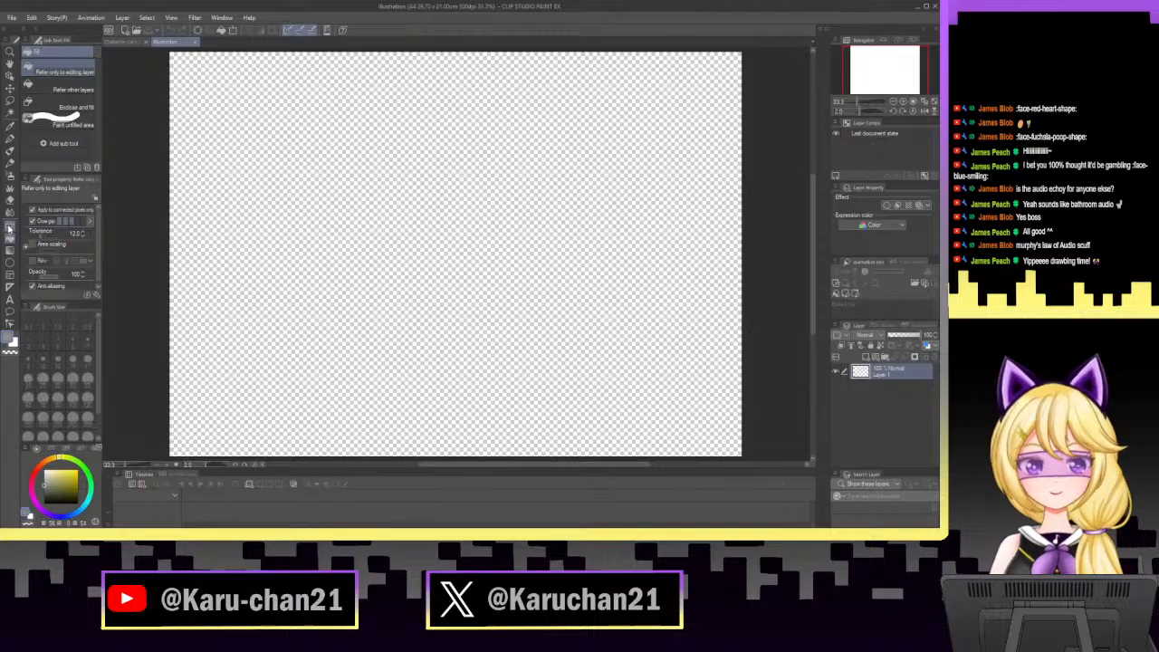
pyautogui.click(10, 227)
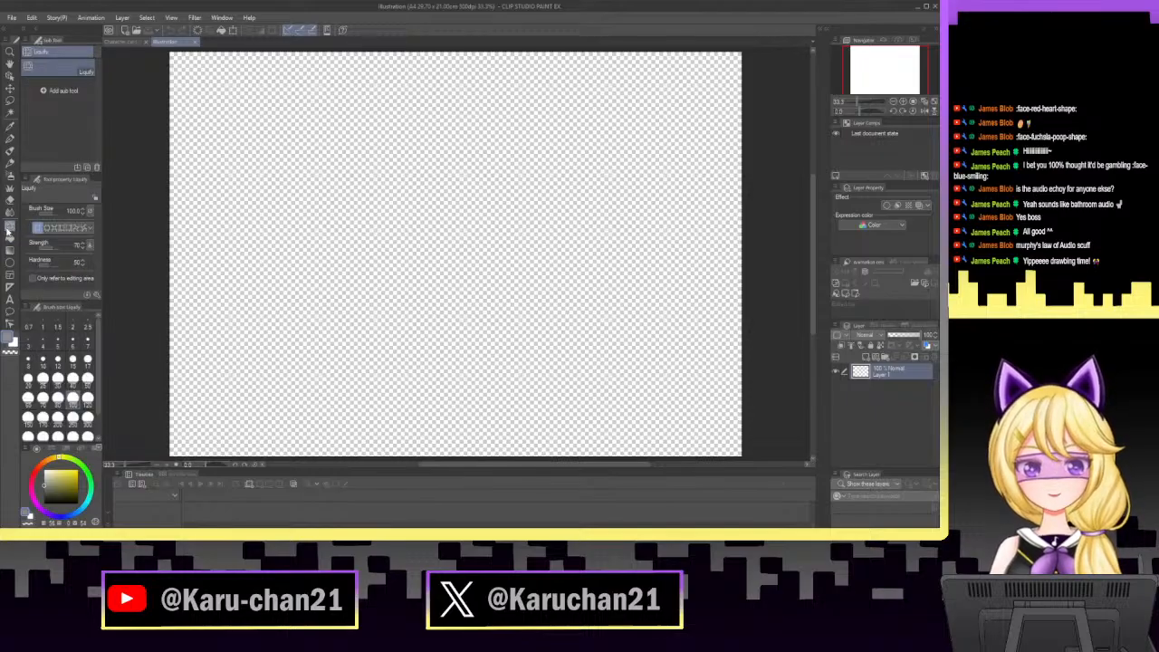
pyautogui.click(10, 239)
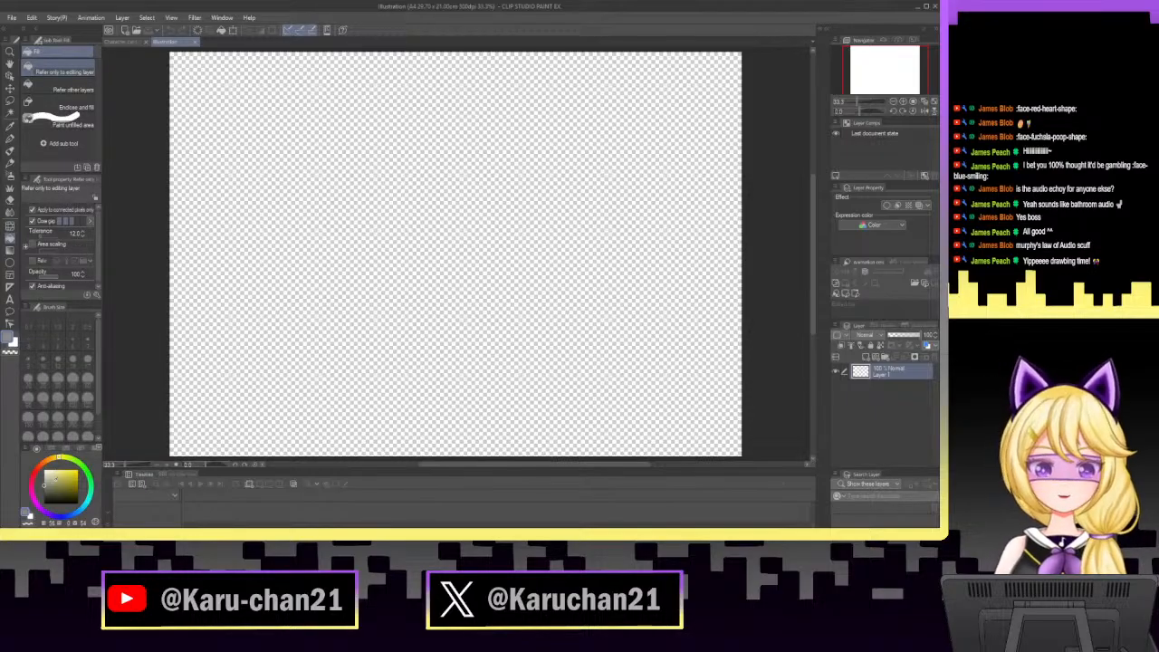
pyautogui.moveTo(55, 478); pyautogui.dragTo(21, 429)
pyautogui.click(673, 252)
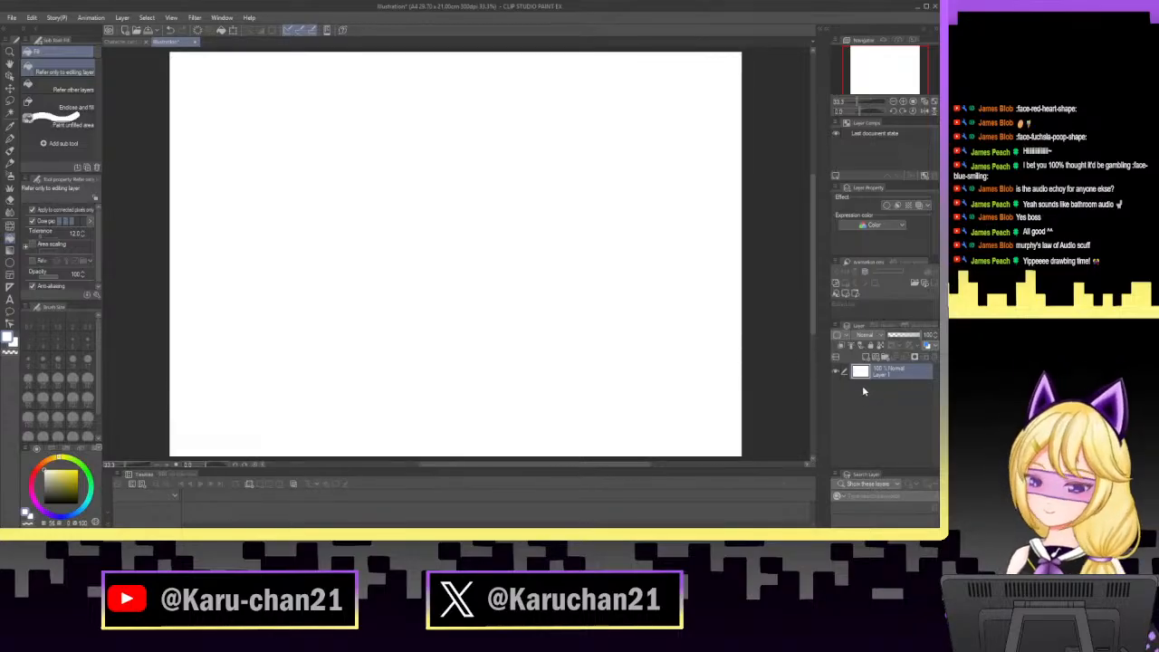
# Add a new raster layer above the white background, lock the background layer, and make the new layer active.
pyautogui.hotkey('ctrl', 'shift', 'n')
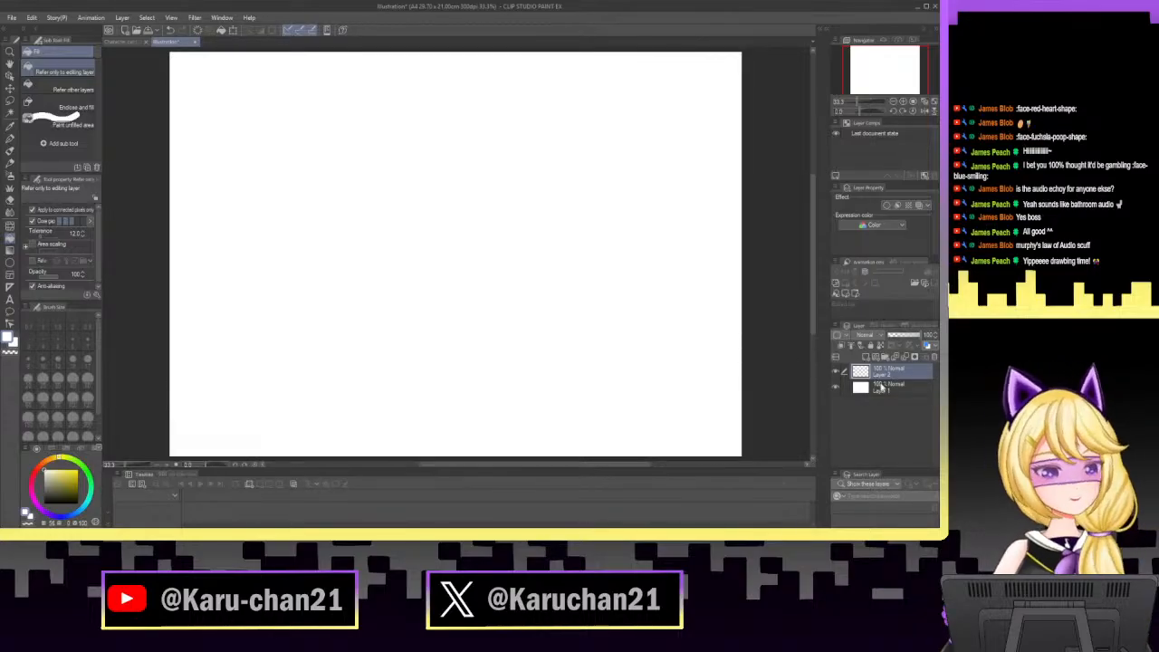
pyautogui.click(881, 388)
pyautogui.click(871, 346)
pyautogui.click(890, 375)
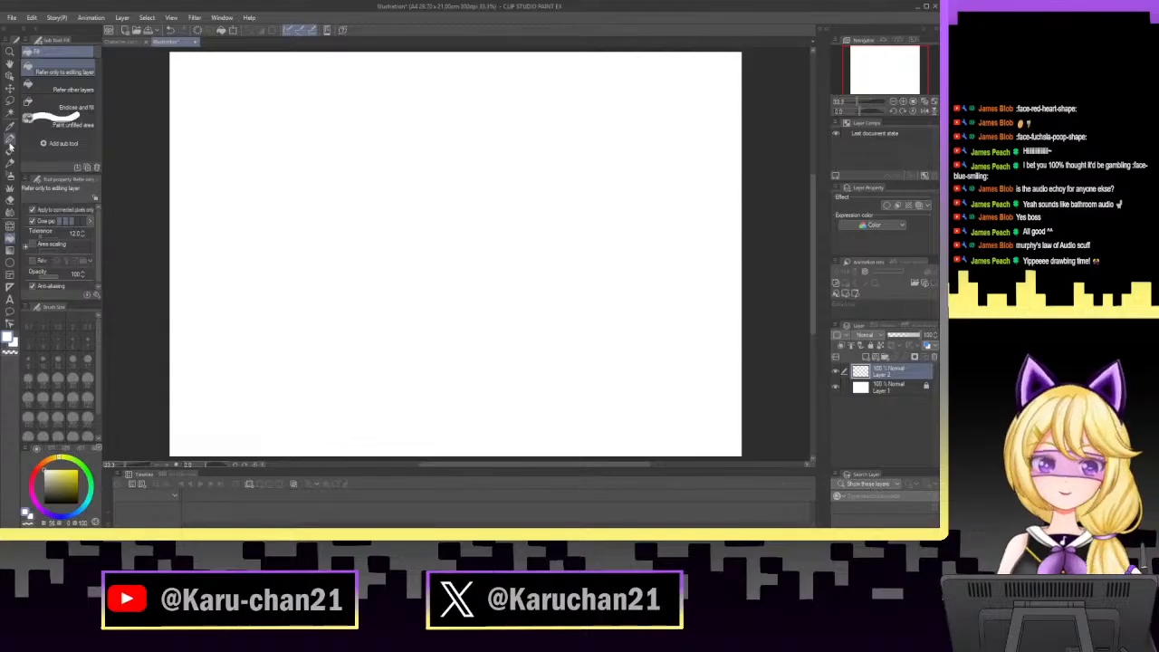
# Handwrite the title "Alchemagic Wonderland" in black on one line across the upper canvas with the Turnip pen.
pyautogui.click(10, 139)
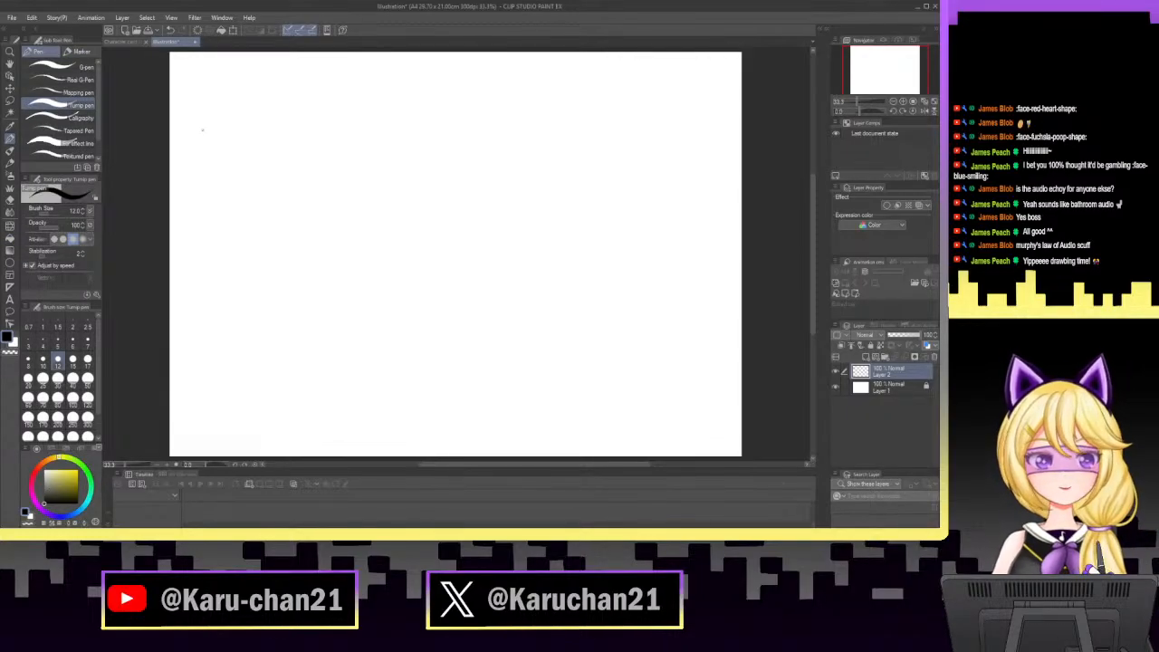
pyautogui.moveTo(191, 116)
pyautogui.mouseDown()
pyautogui.moveTo(208, 102)
pyautogui.moveTo(216, 118)
pyautogui.moveTo(232, 118)
pyautogui.mouseUp()
pyautogui.moveTo(235, 81)
pyautogui.mouseDown()
pyautogui.moveTo(247, 116)
pyautogui.moveTo(262, 93)
pyautogui.moveTo(265, 114)
pyautogui.moveTo(272, 87)
pyautogui.moveTo(286, 114)
pyautogui.moveTo(319, 103)
pyautogui.moveTo(303, 135)
pyautogui.moveTo(328, 116)
pyautogui.mouseUp()
pyautogui.moveTo(342, 105); pyautogui.dragTo(335, 116)
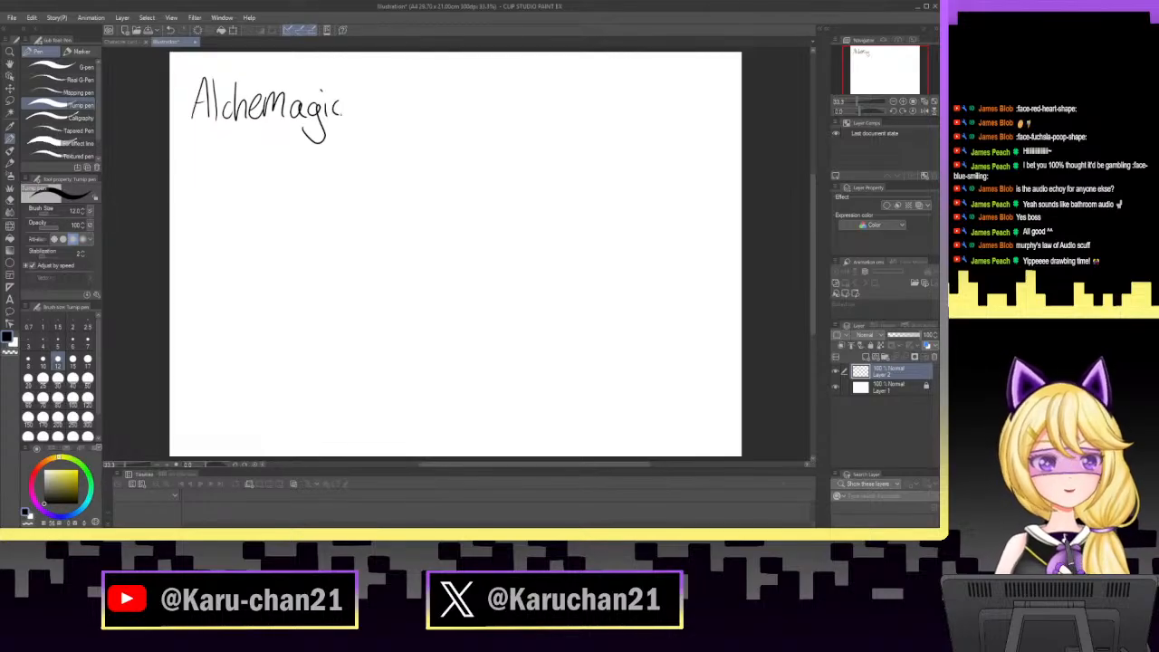
pyautogui.moveTo(378, 80)
pyautogui.mouseDown()
pyautogui.moveTo(385, 113)
pyautogui.moveTo(412, 98)
pyautogui.mouseUp()
pyautogui.moveTo(422, 114)
pyautogui.mouseDown()
pyautogui.moveTo(431, 99)
pyautogui.moveTo(438, 114)
pyautogui.mouseUp()
pyautogui.moveTo(451, 100)
pyautogui.mouseDown()
pyautogui.moveTo(442, 107)
pyautogui.moveTo(473, 110)
pyautogui.mouseUp()
pyautogui.moveTo(474, 112)
pyautogui.mouseDown()
pyautogui.moveTo(486, 95)
pyautogui.moveTo(492, 114)
pyautogui.moveTo(513, 114)
pyautogui.mouseUp()
pyautogui.moveTo(514, 101)
pyautogui.mouseDown()
pyautogui.moveTo(553, 69)
pyautogui.moveTo(549, 112)
pyautogui.mouseUp()
pyautogui.moveTo(554, 69); pyautogui.dragTo(551, 114)
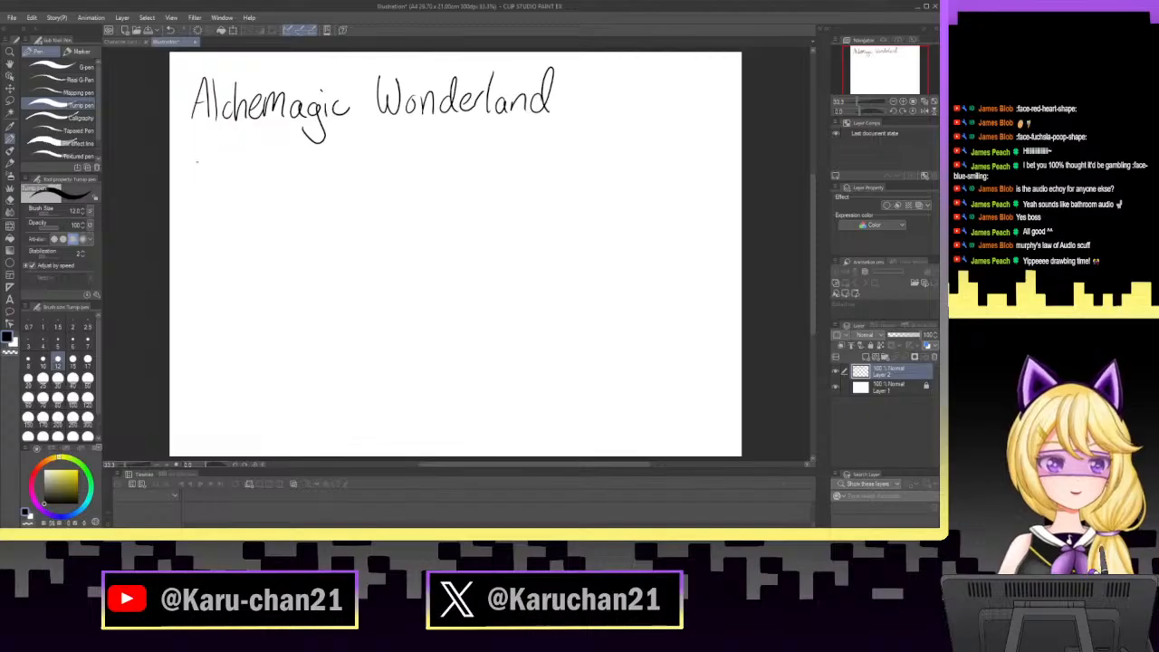
# Lasso the handwritten word "Wonderland" and move it directly beneath "Alchemagic".
pyautogui.click(10, 100)
pyautogui.moveTo(363, 109)
pyautogui.mouseDown()
pyautogui.moveTo(495, 60)
pyautogui.moveTo(611, 66)
pyautogui.moveTo(568, 147)
pyautogui.moveTo(321, 214)
pyautogui.mouseUp()
pyautogui.click(490, 179)
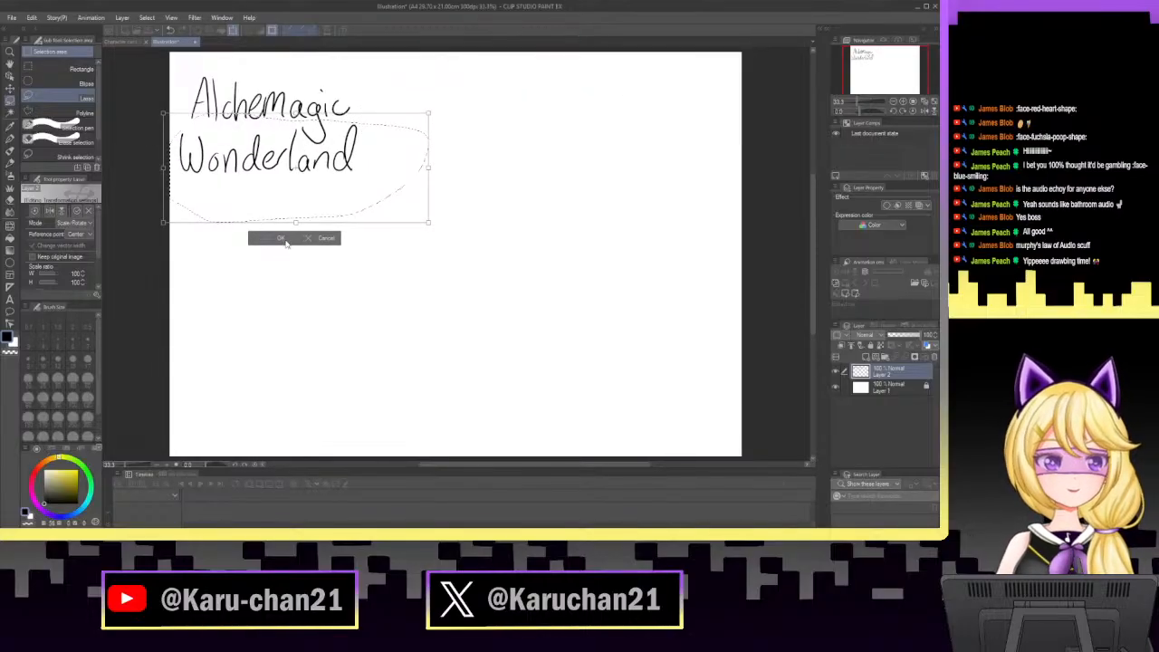
pyautogui.click(282, 239)
# Move both handwritten title lines together toward the upper middle of the canvas and clear the selection.
pyautogui.moveTo(383, 162)
pyautogui.mouseDown()
pyautogui.moveTo(378, 85)
pyautogui.moveTo(279, 53)
pyautogui.moveTo(178, 78)
pyautogui.moveTo(146, 170)
pyautogui.moveTo(277, 234)
pyautogui.moveTo(406, 206)
pyautogui.moveTo(436, 214)
pyautogui.mouseUp()
pyautogui.hotkey('ctrl', 't')
pyautogui.press('Return')
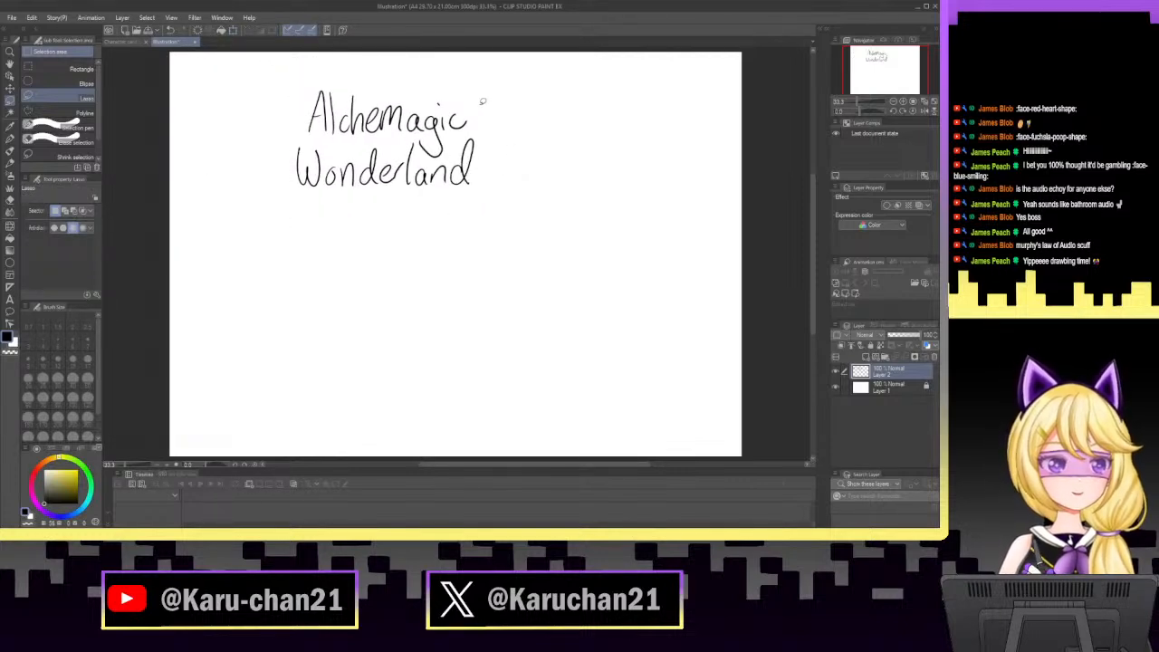
pyautogui.moveTo(483, 102)
pyautogui.mouseDown()
pyautogui.moveTo(473, 112)
pyautogui.moveTo(483, 102)
pyautogui.mouseUp()
pyautogui.press('Delete')
pyautogui.hotkey('ctrl', 'd')
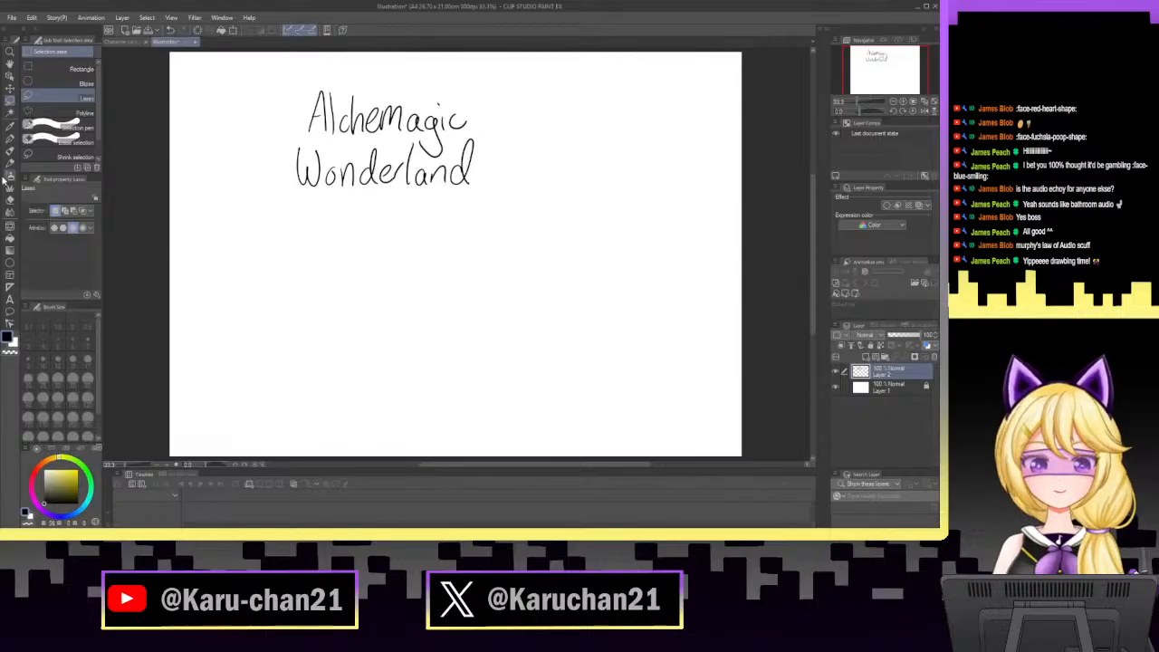
# Add the text "Alchemagic Wonderland" in the Forte Regular font below the handwritten title.
pyautogui.click(10, 300)
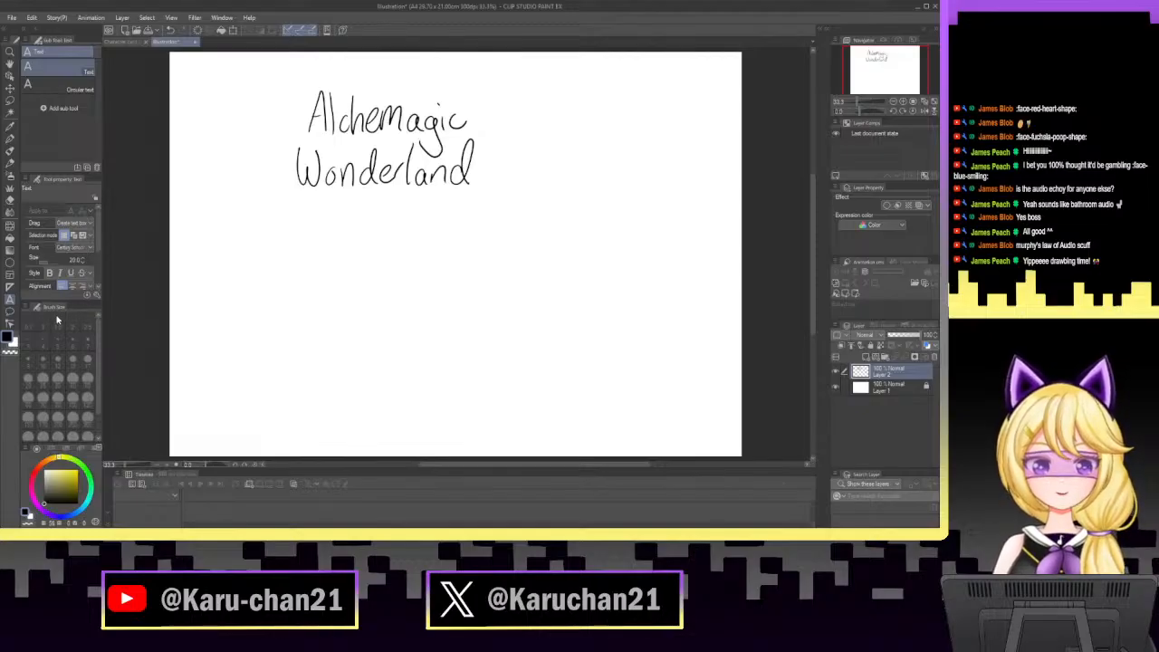
pyautogui.click(267, 246)
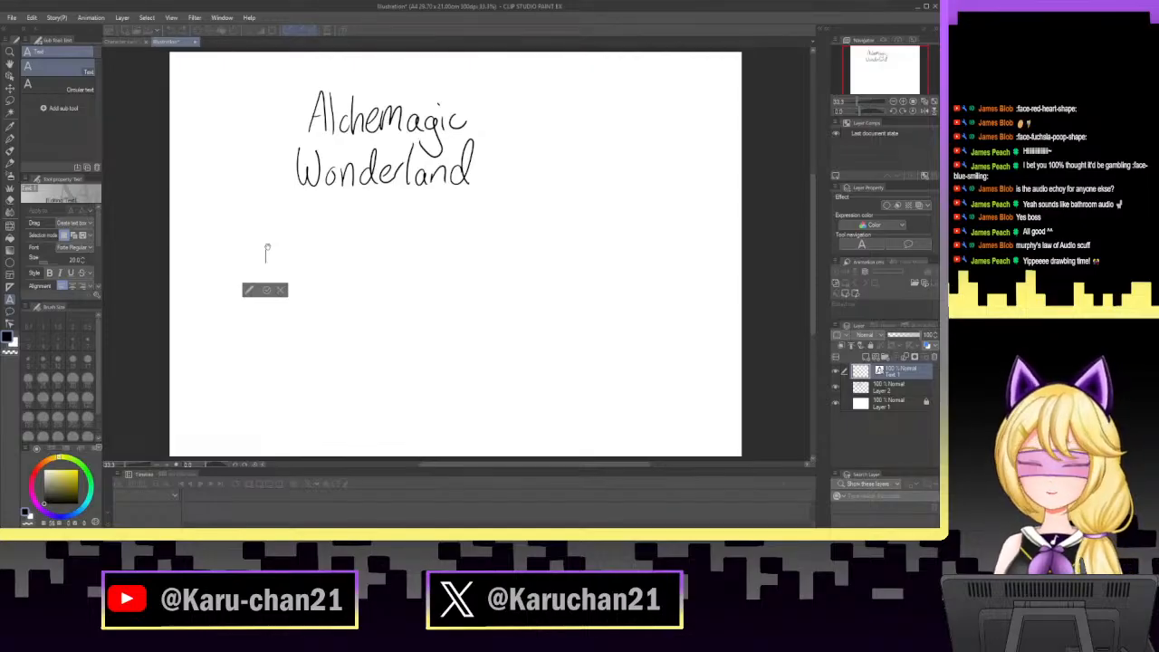
pyautogui.write('Al')
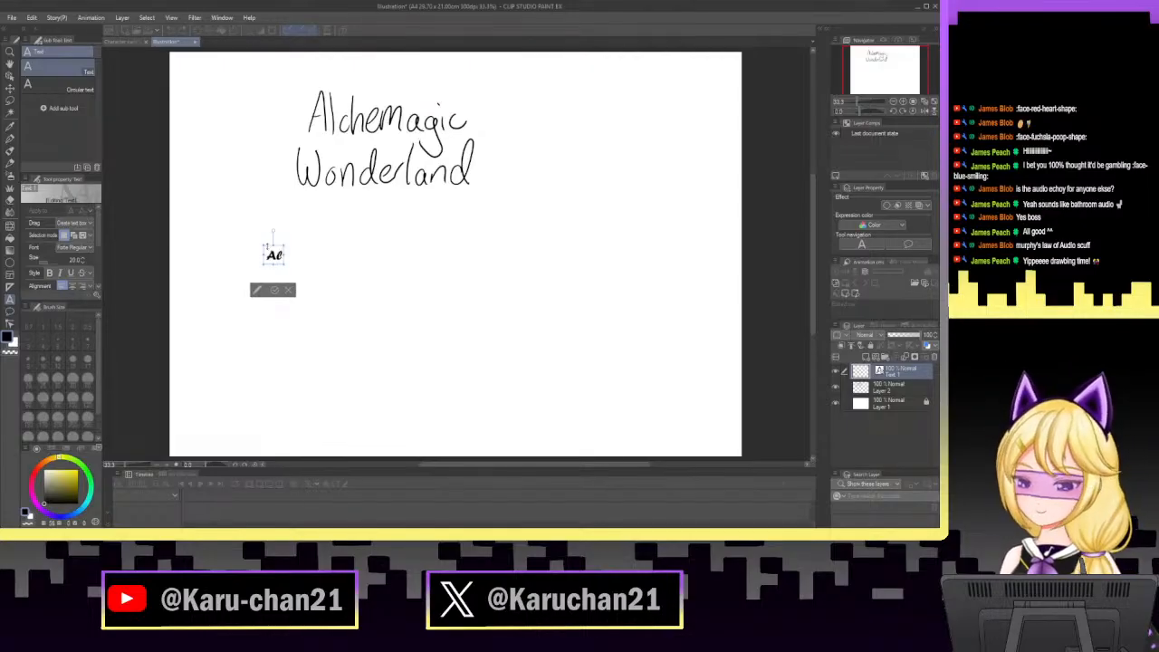
pyautogui.write('chemai')
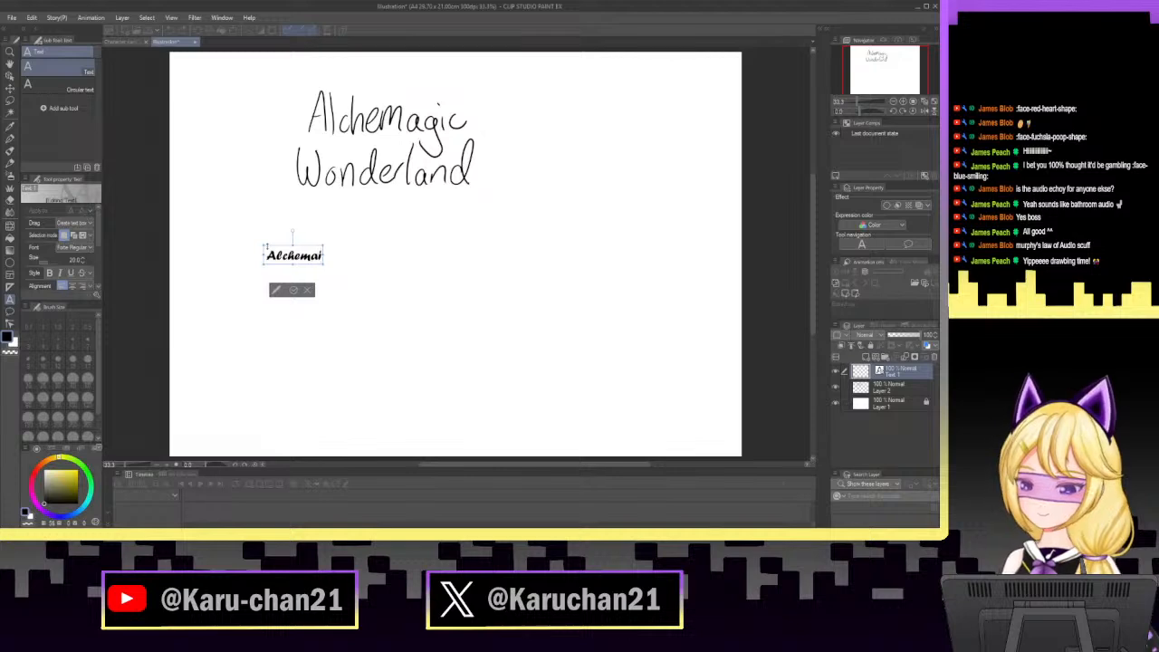
pyautogui.press('BackSpace')
pyautogui.write('g')
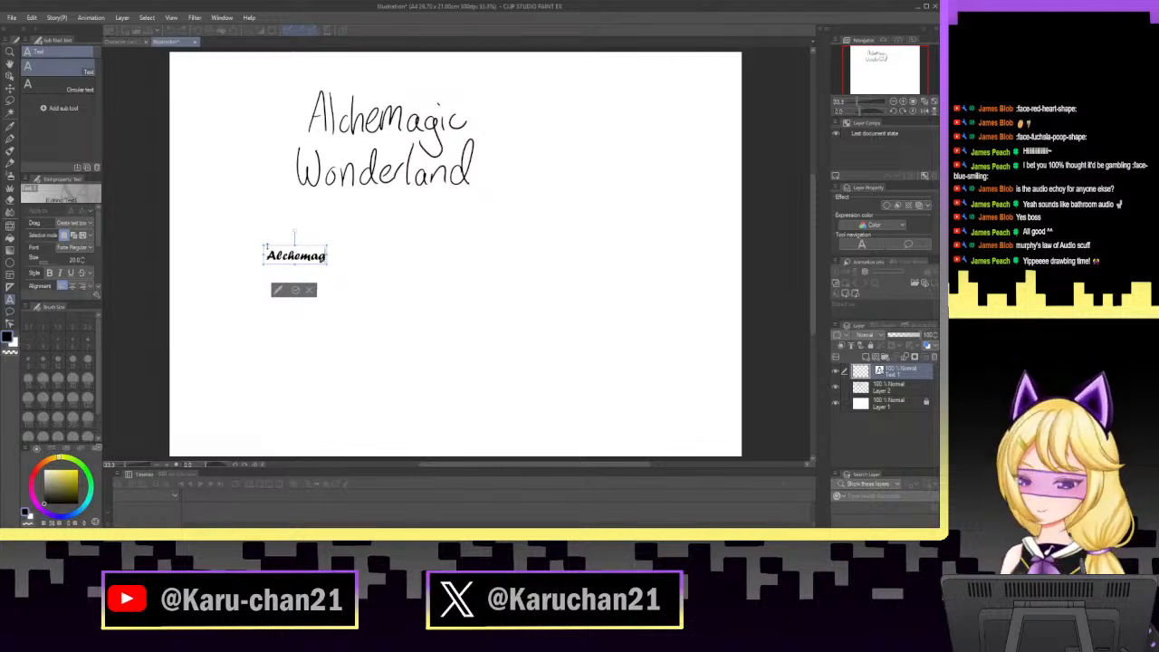
pyautogui.write('ic Wonder')
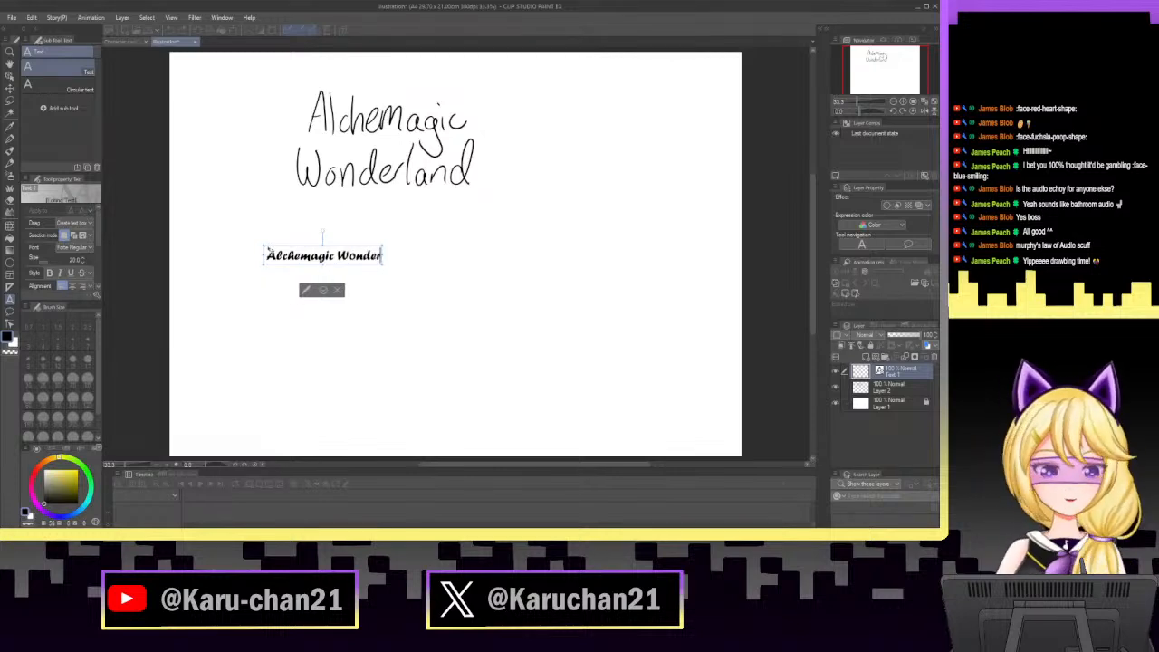
pyautogui.write('land')
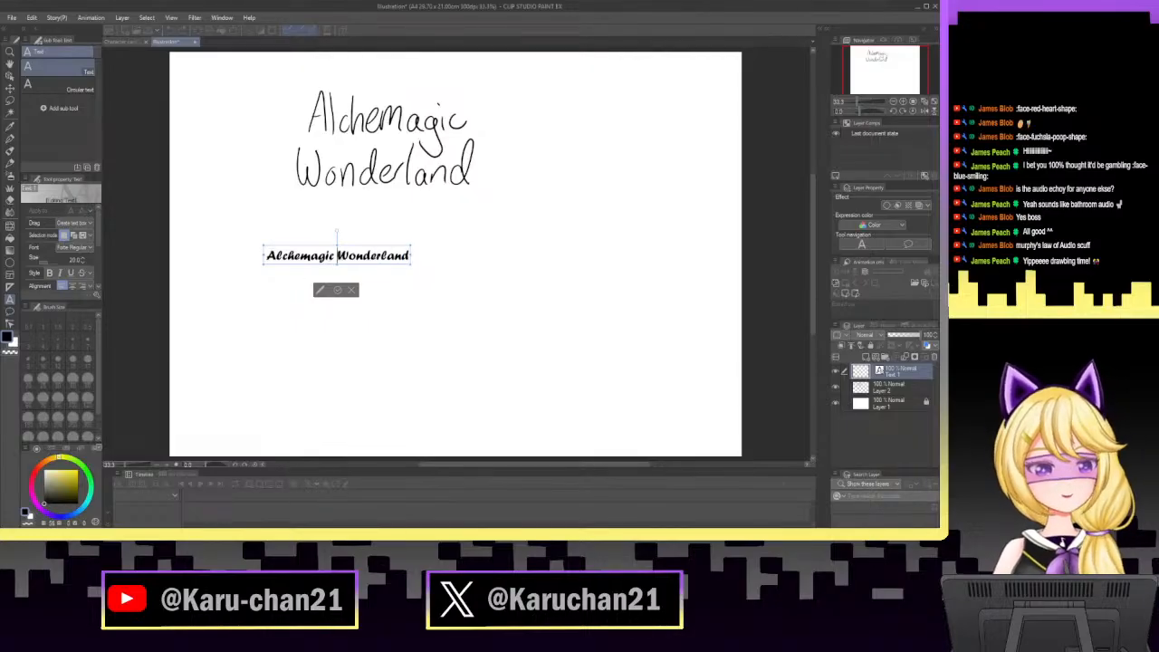
# Break the Forte text into two lines, then enlarge and place it beside the handwritten title.
pyautogui.press('Return')
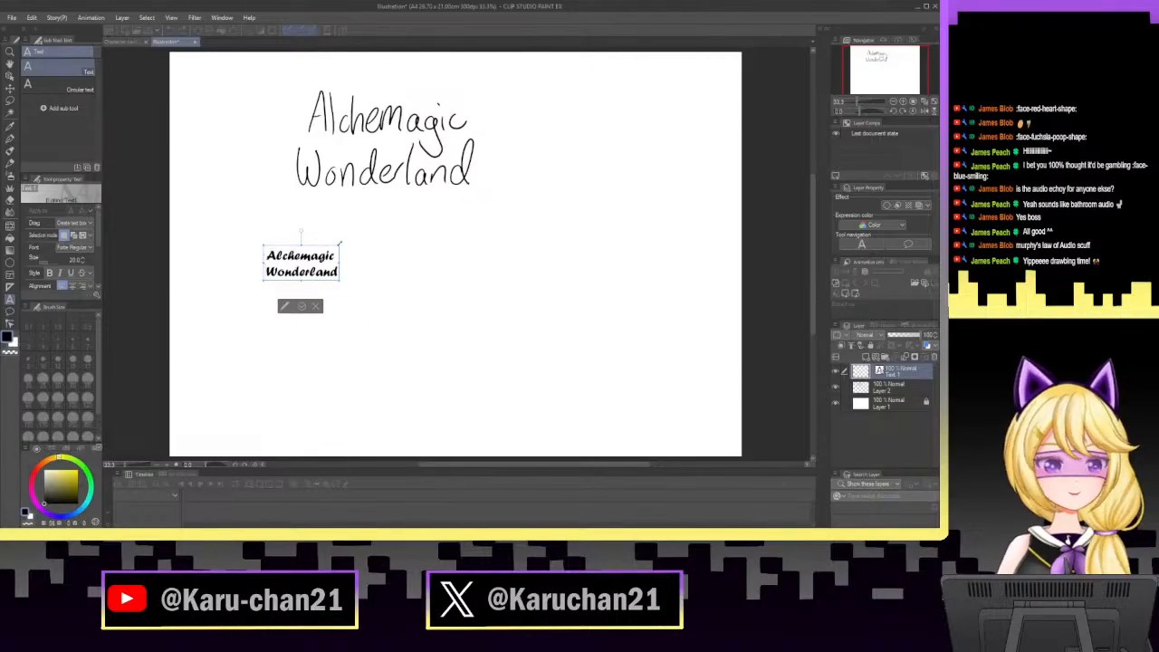
pyautogui.moveTo(339, 242); pyautogui.dragTo(617, 69)
pyautogui.click(580, 164)
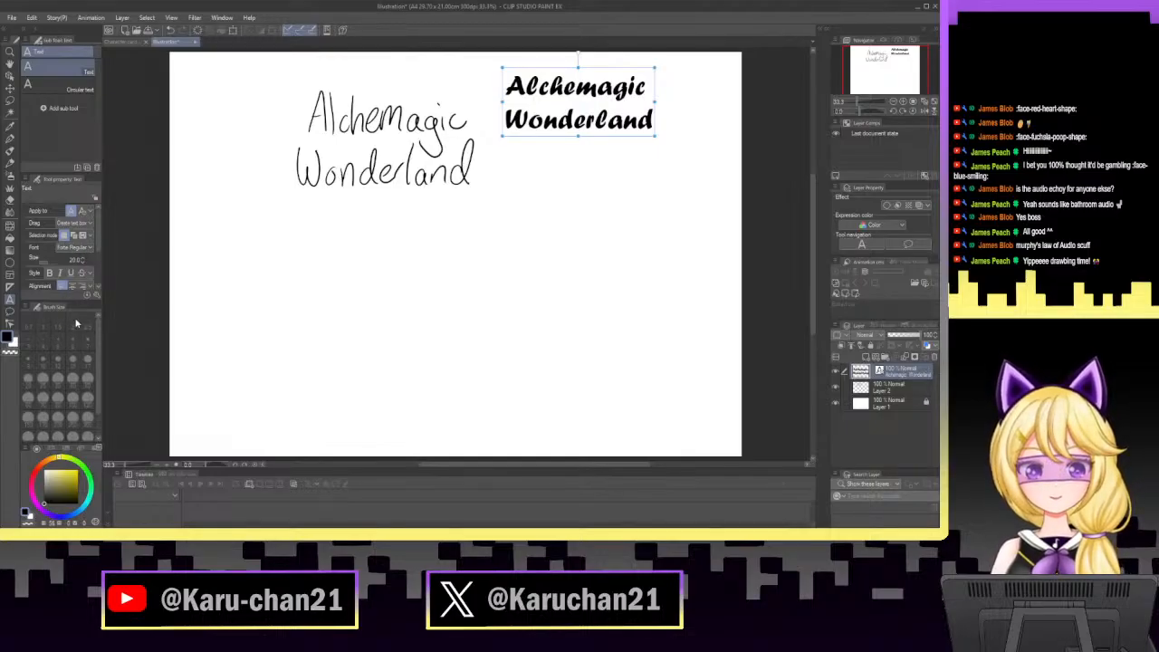
# Copy the Forte title's text into a new text object in the empty area below the handwritten title.
pyautogui.click(299, 242)
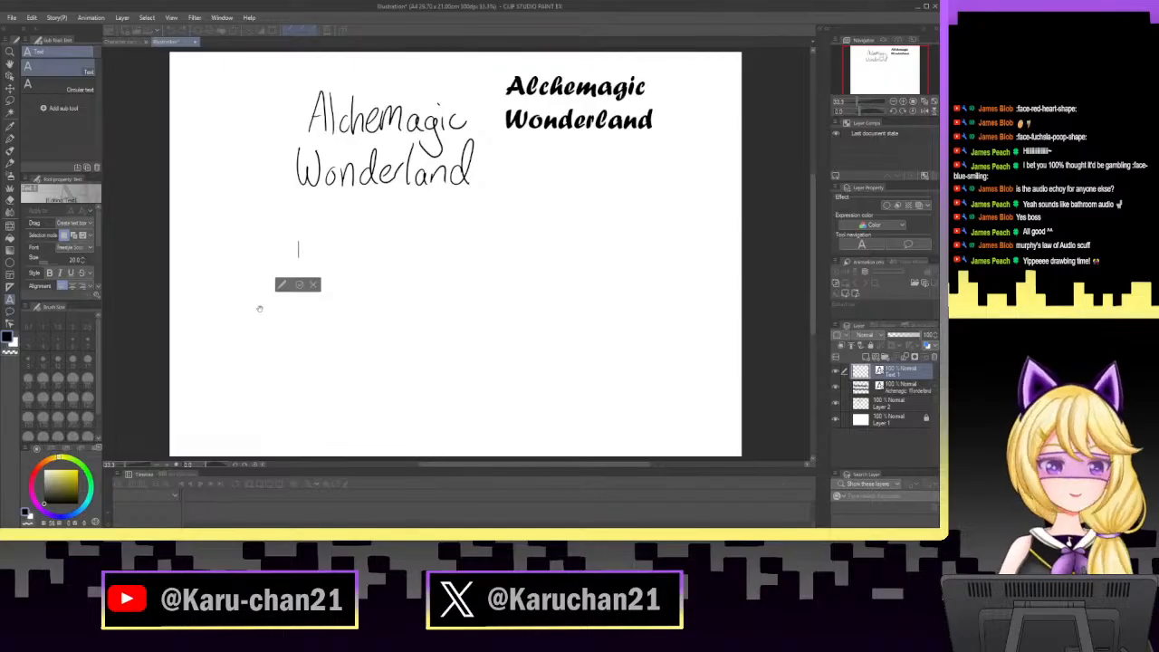
pyautogui.click(312, 285)
pyautogui.click(637, 73)
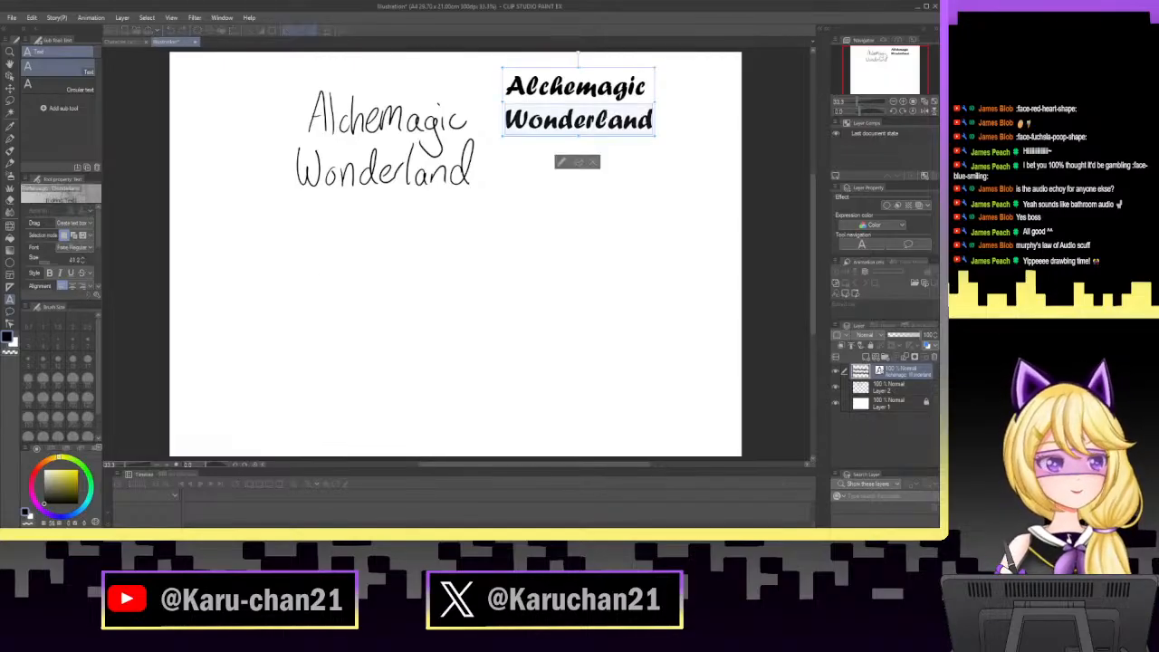
pyautogui.hotkey('ctrl', 'a')
pyautogui.hotkey('ctrl', 'c')
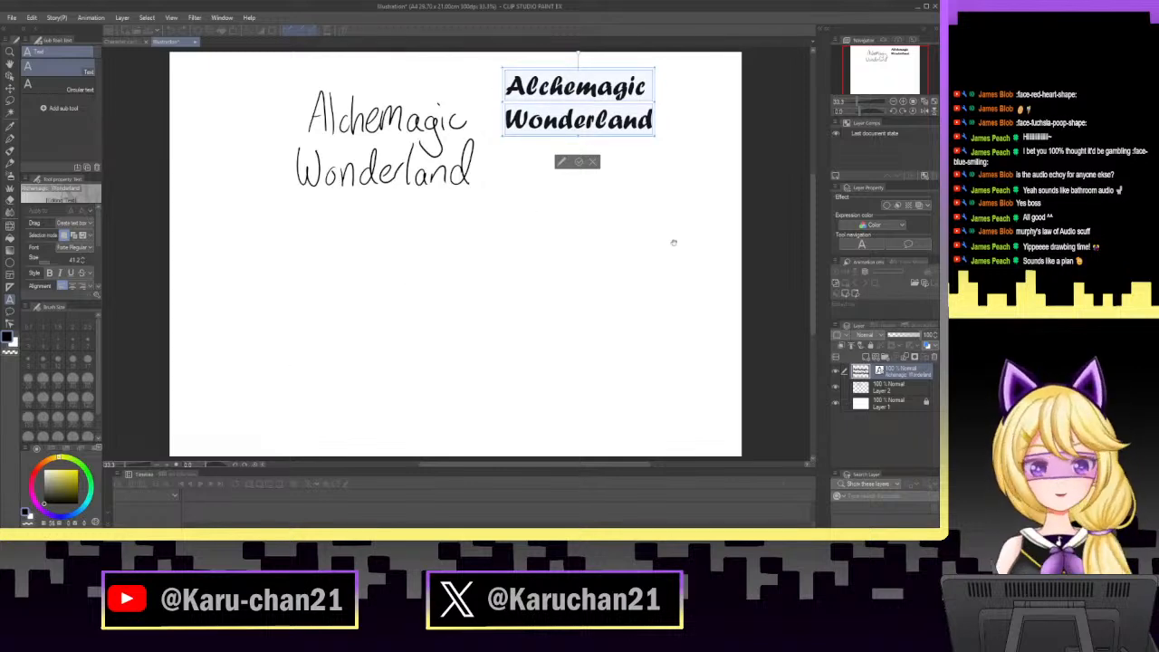
pyautogui.click(592, 162)
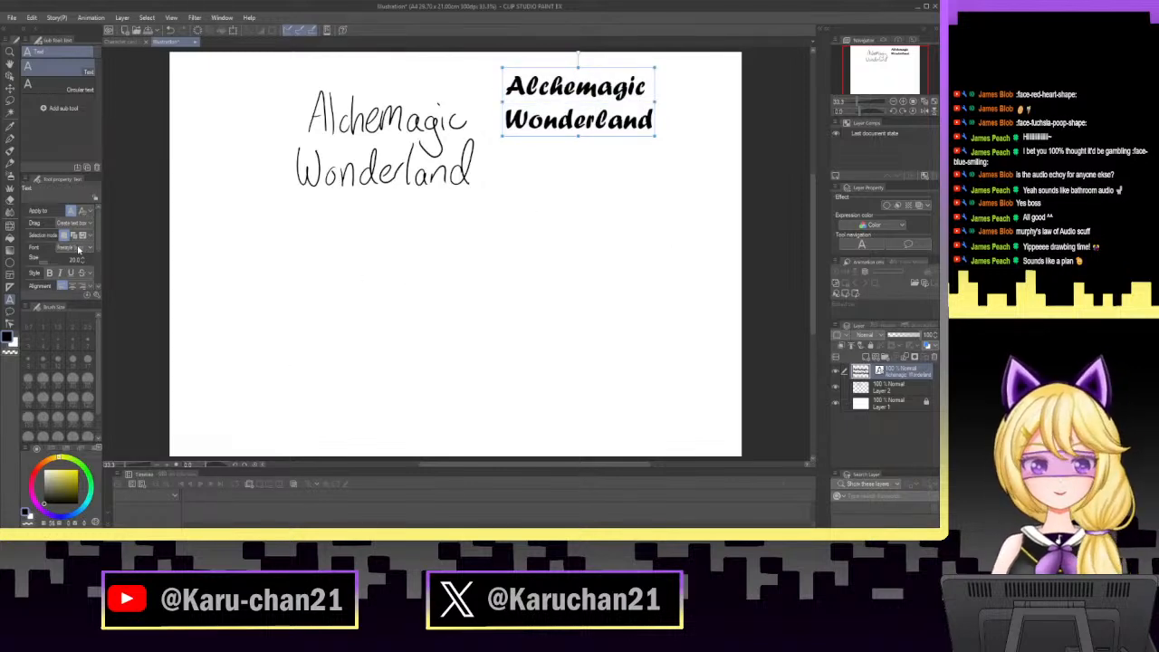
pyautogui.click(292, 298)
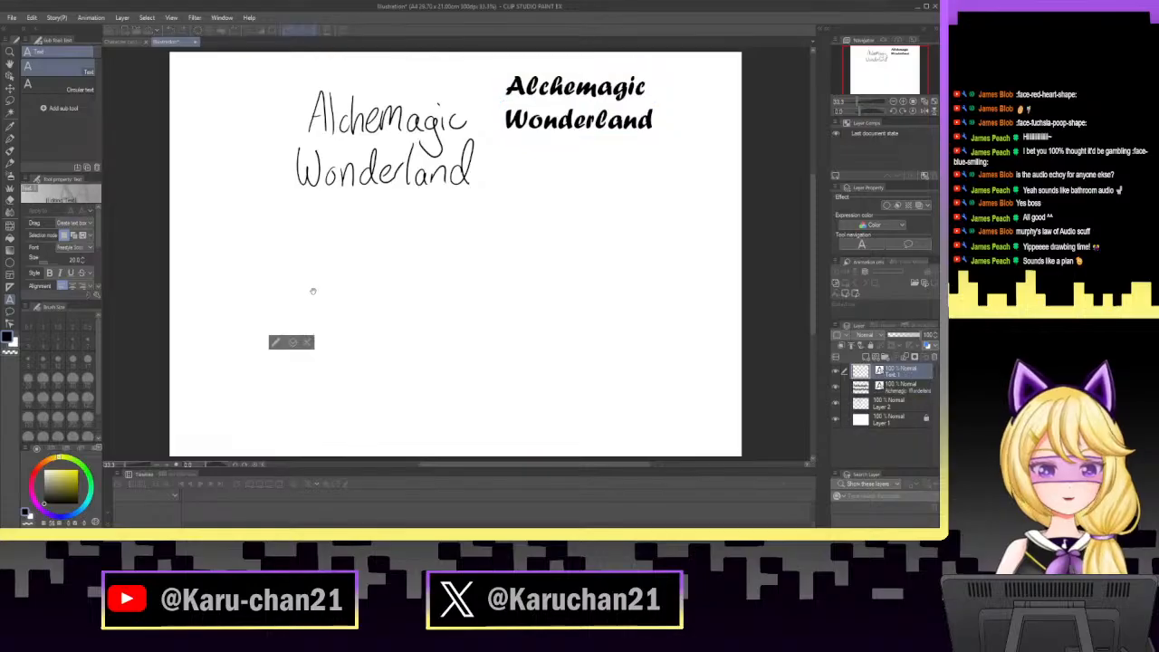
pyautogui.hotkey('ctrl', 'v')
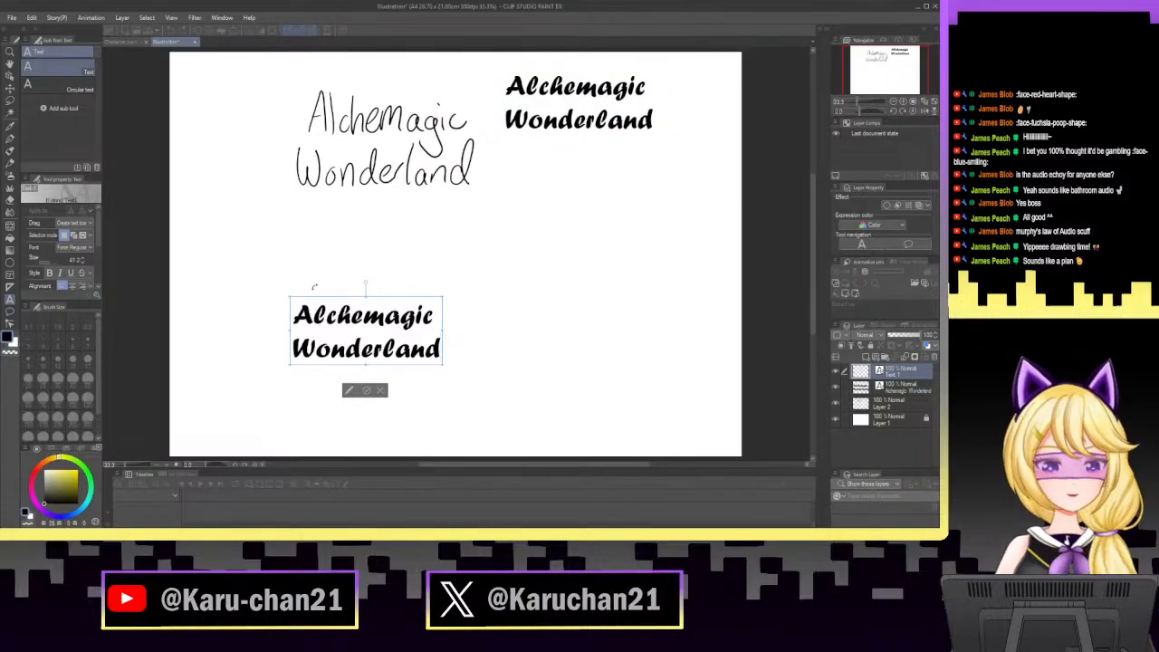
# Change the font of the whole copied title to Freestyle Script Regular.
pyautogui.hotkey('ctrl', 'a')
pyautogui.hotkey('ctrl', 'c')
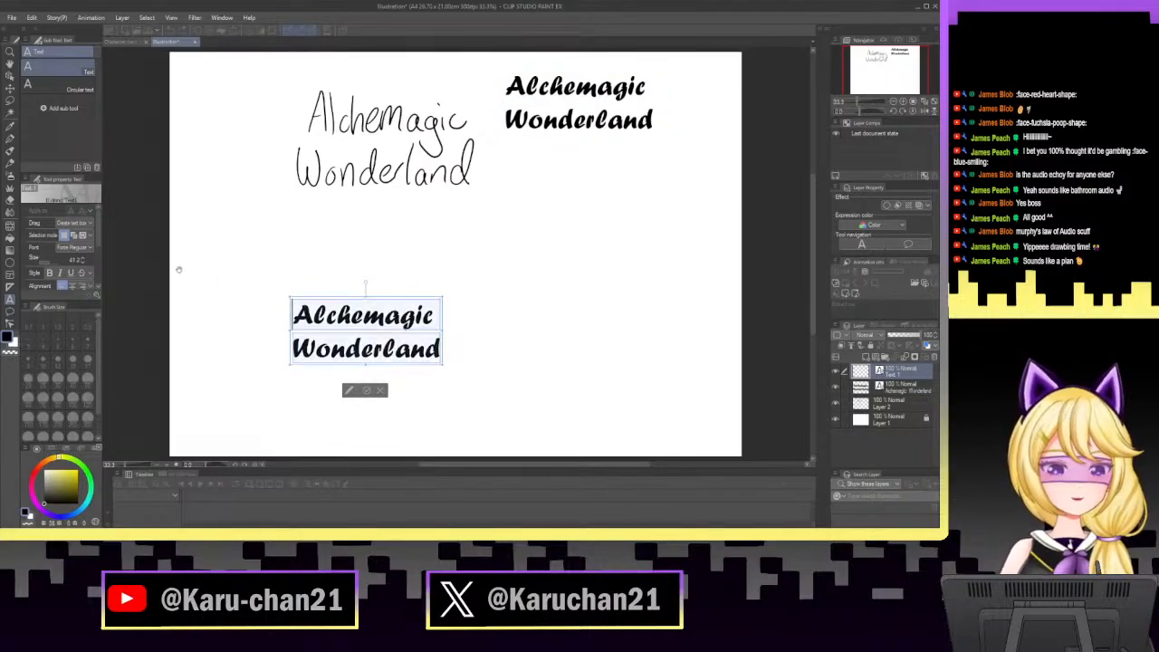
pyautogui.click(88, 247)
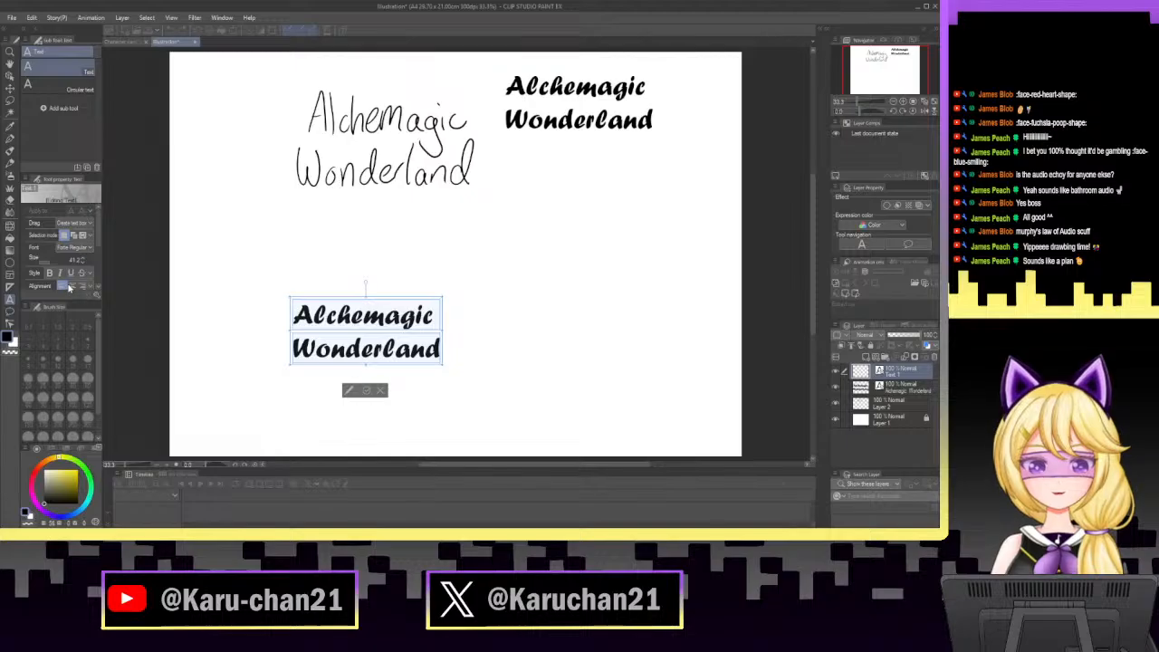
pyautogui.click(82, 281)
# Enlarge and center-align the Freestyle Script title, placing it beneath the Forte version.
pyautogui.moveTo(371, 297); pyautogui.dragTo(459, 215)
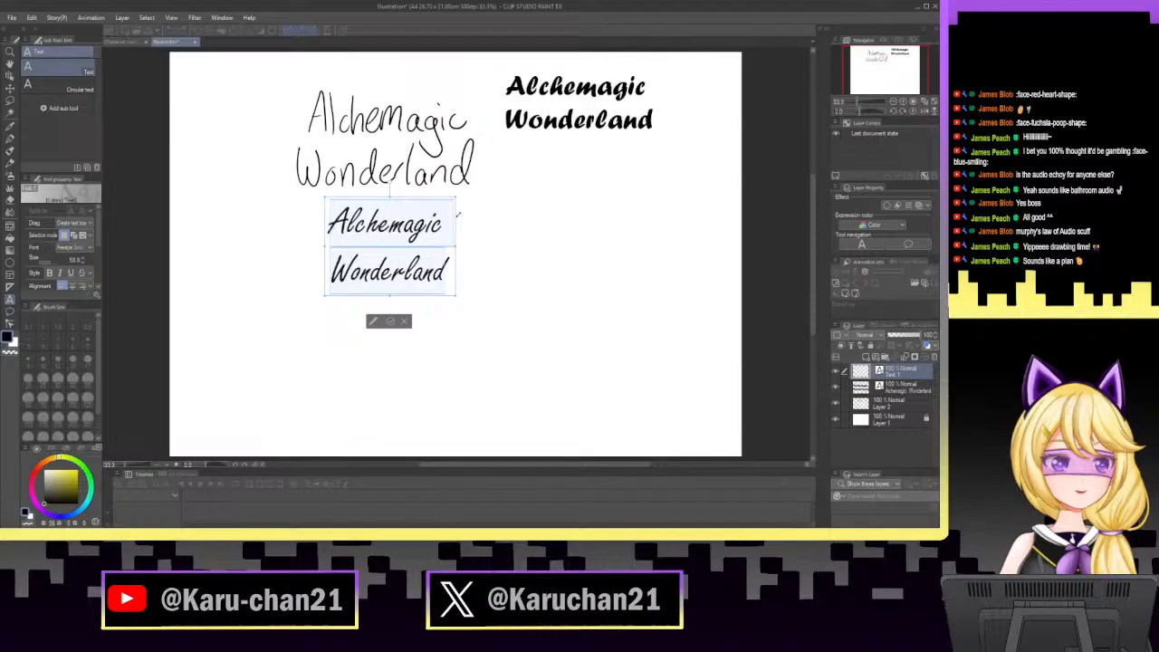
pyautogui.click(72, 286)
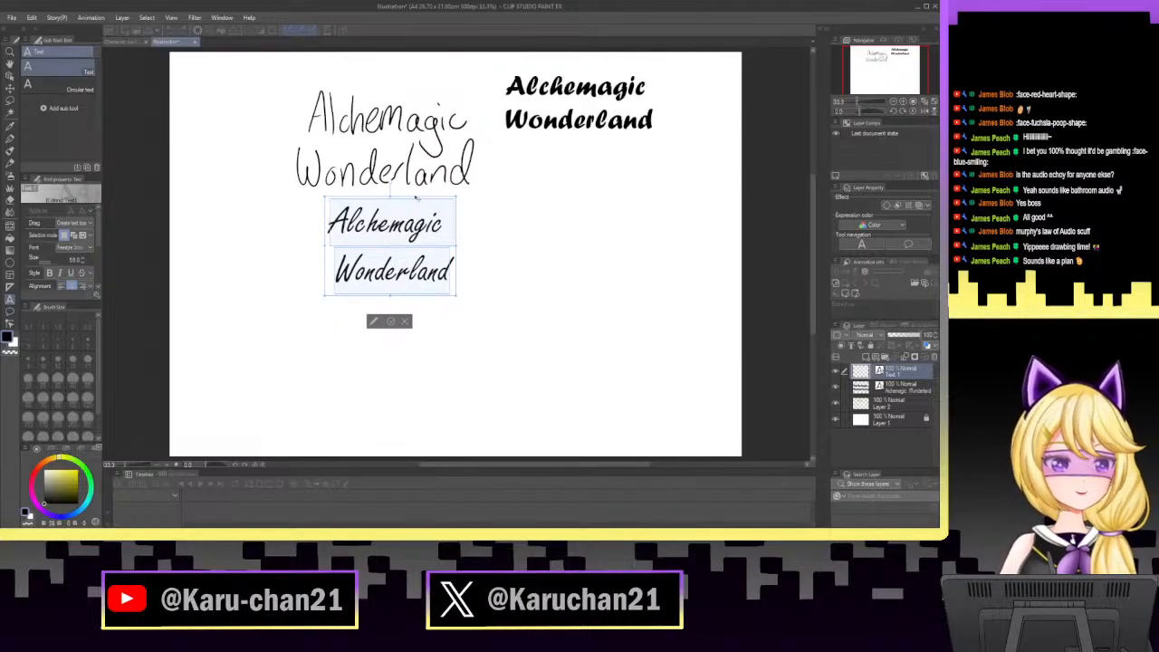
pyautogui.moveTo(416, 196); pyautogui.dragTo(649, 154)
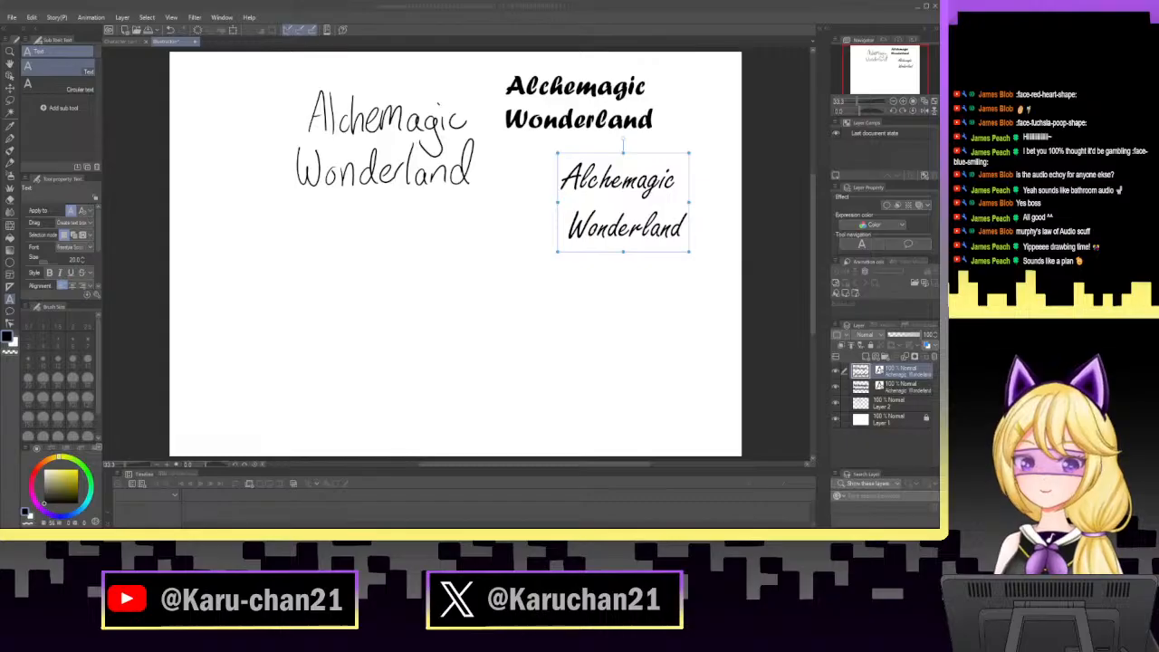
# Choose Brush Script MT Italic for new text and paste the copied title as a new text object below the handwritten title.
pyautogui.click(84, 248)
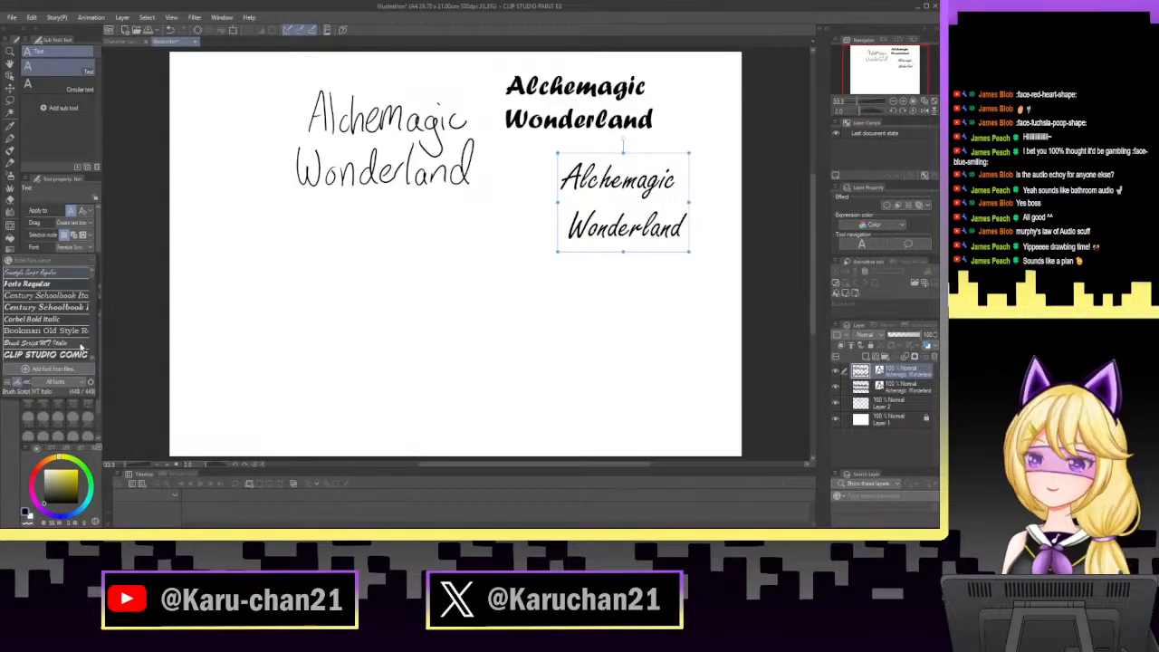
pyautogui.scroll(-1, 68, 326)
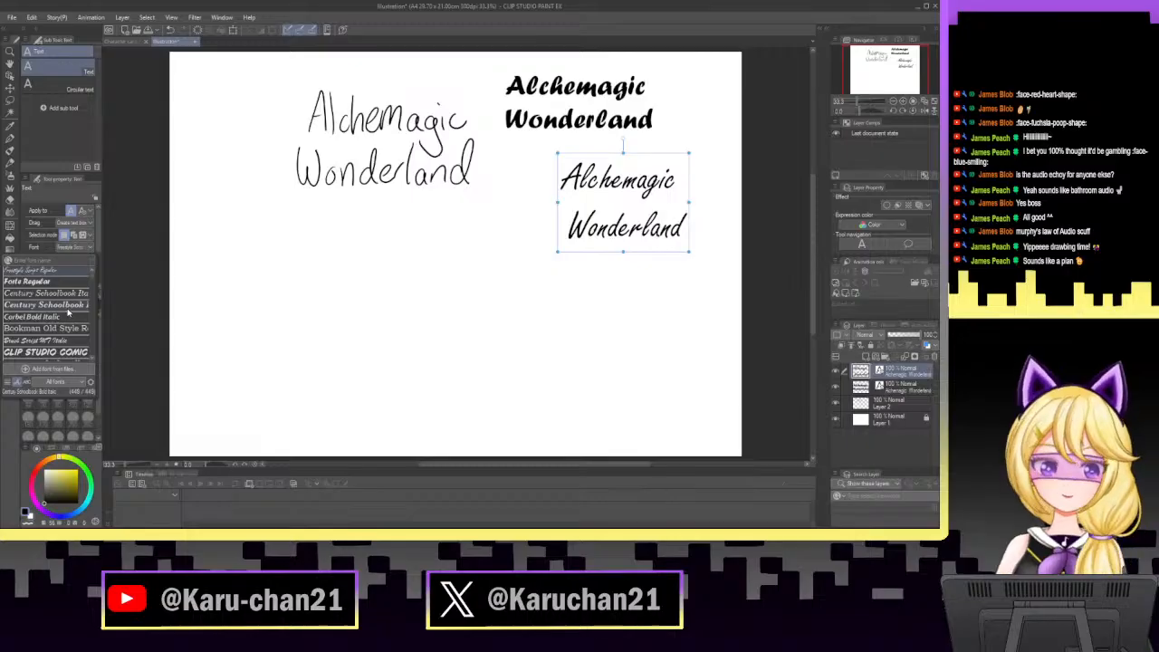
pyautogui.scroll(-1, 65, 331)
pyautogui.scroll(-4, 65, 331)
pyautogui.scroll(5, 65, 331)
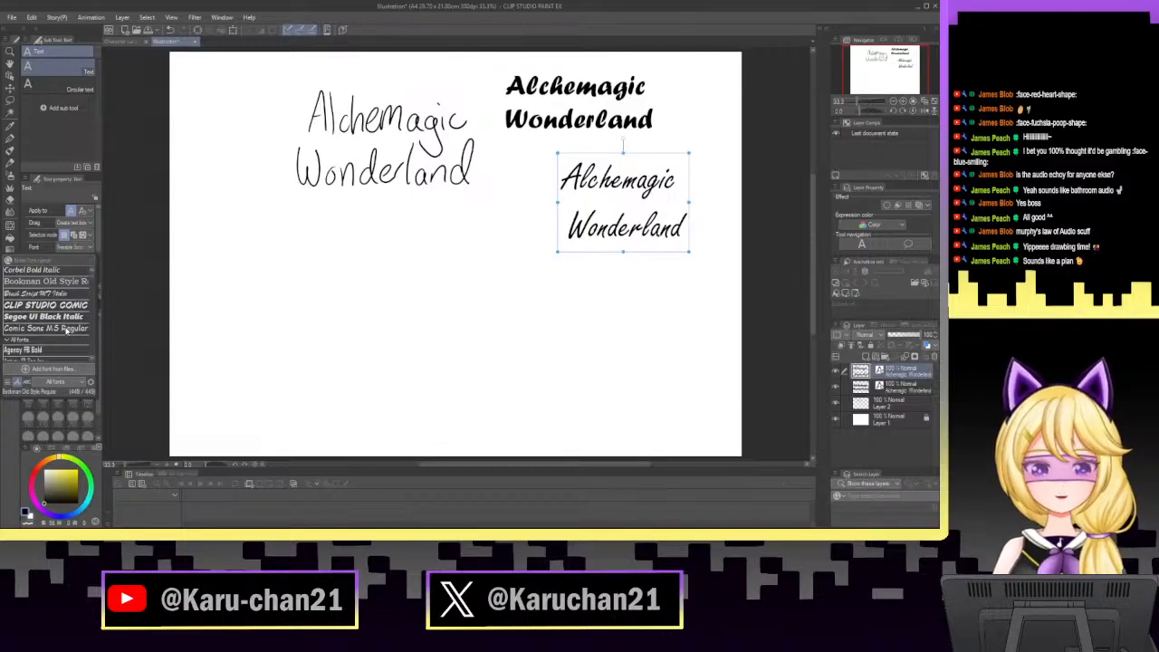
pyautogui.scroll(-1, 65, 332)
pyautogui.click(66, 330)
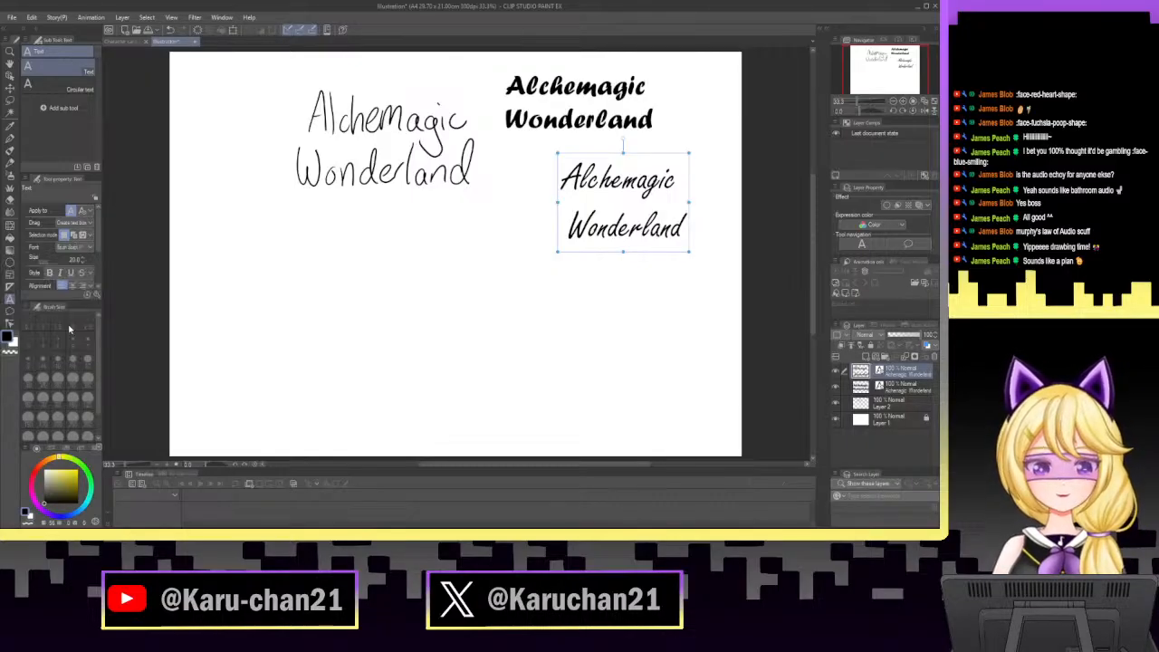
pyautogui.click(256, 264)
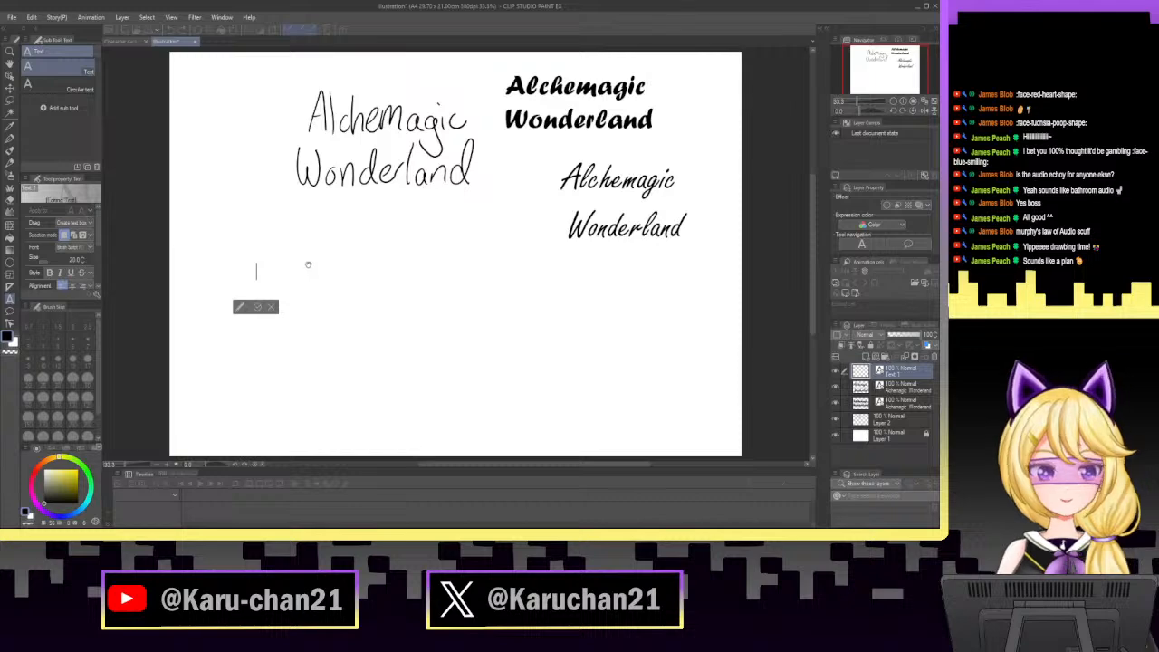
pyautogui.hotkey('ctrl', 'v')
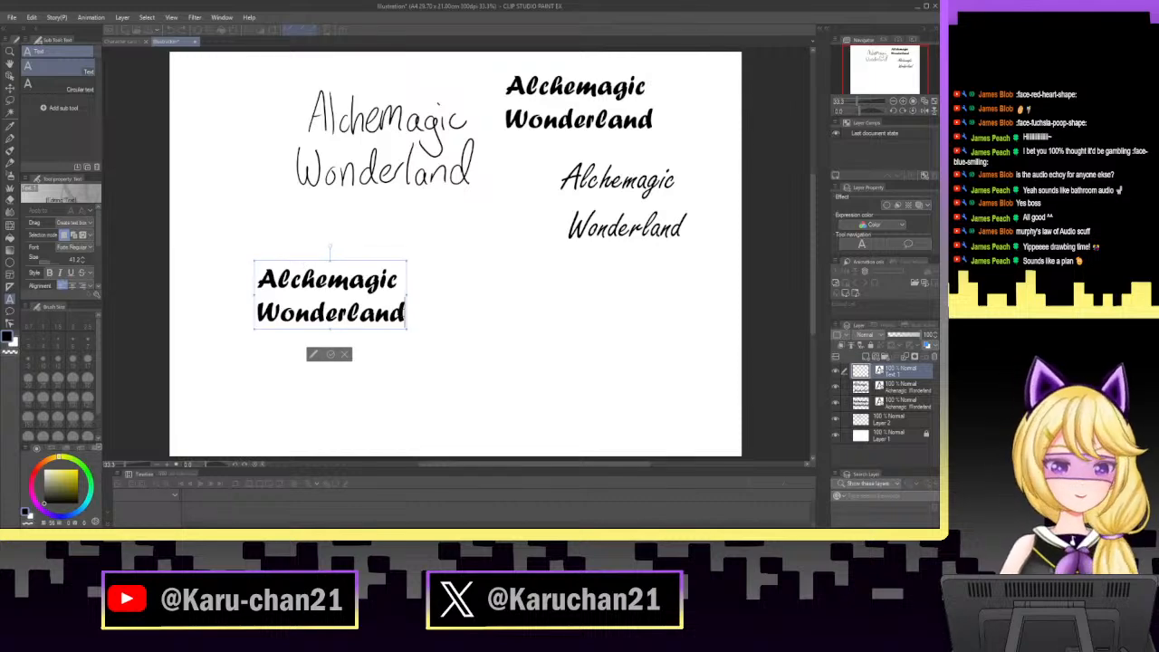
# Change the font of the whole pasted title to Brush Script MT Italic.
pyautogui.hotkey('ctrl', 'a')
pyautogui.click(73, 246)
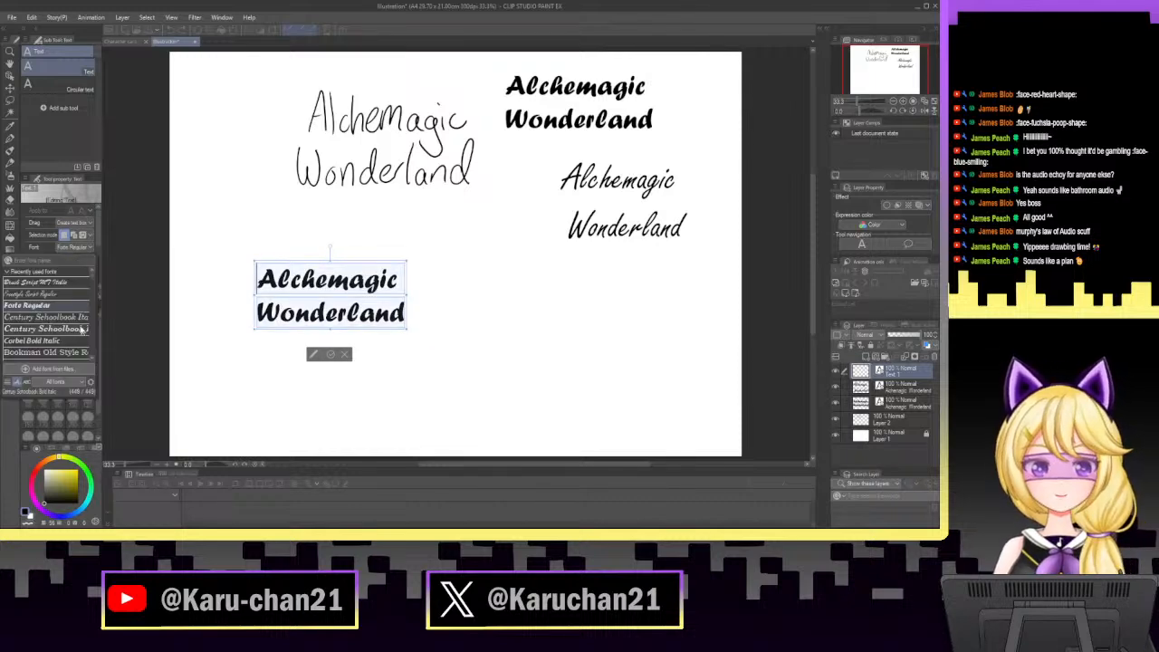
pyautogui.click(45, 283)
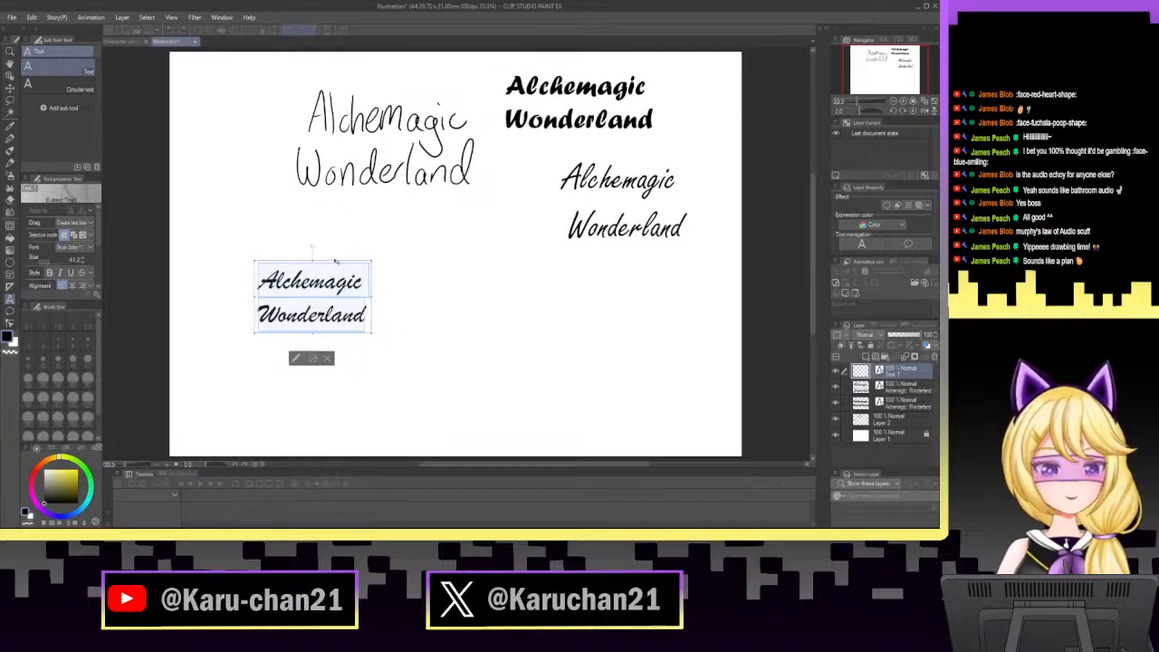
# Enlarge and center-align the Brush Script title, placing it beneath the Freestyle Script version.
pyautogui.moveTo(337, 265)
pyautogui.mouseDown()
pyautogui.moveTo(447, 249)
pyautogui.moveTo(495, 284)
pyautogui.moveTo(479, 285)
pyautogui.moveTo(534, 260)
pyautogui.moveTo(675, 253)
pyautogui.mouseUp()
pyautogui.click(72, 285)
pyautogui.click(649, 364)
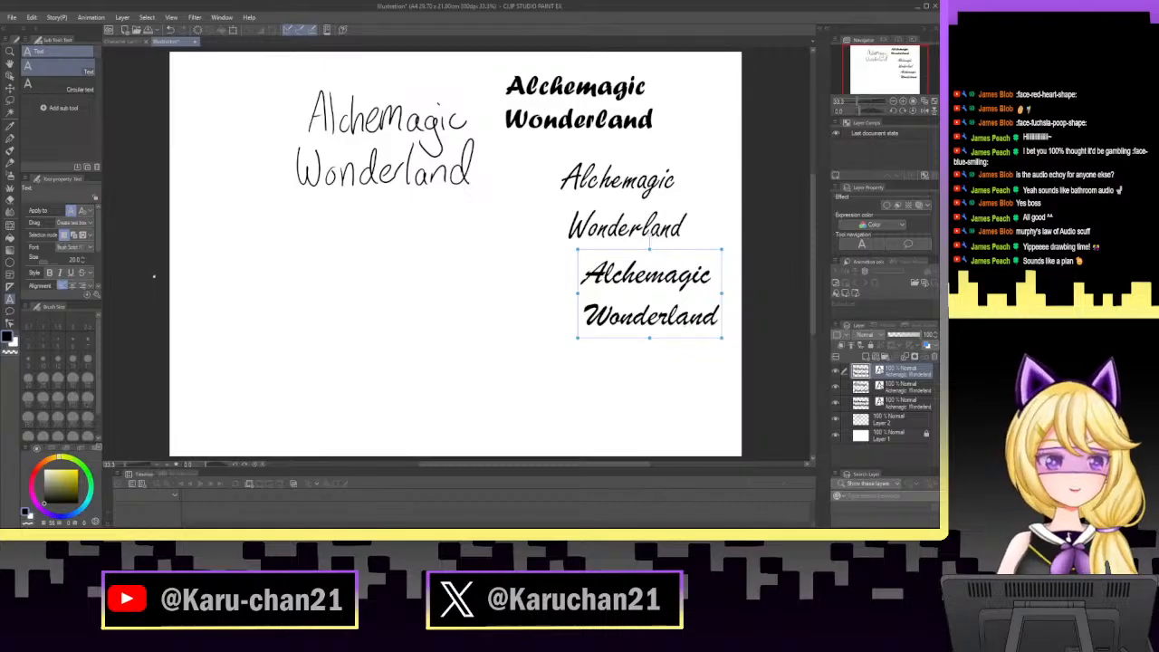
# Set the font for new text to Vladimir Script Regular.
pyautogui.click(87, 248)
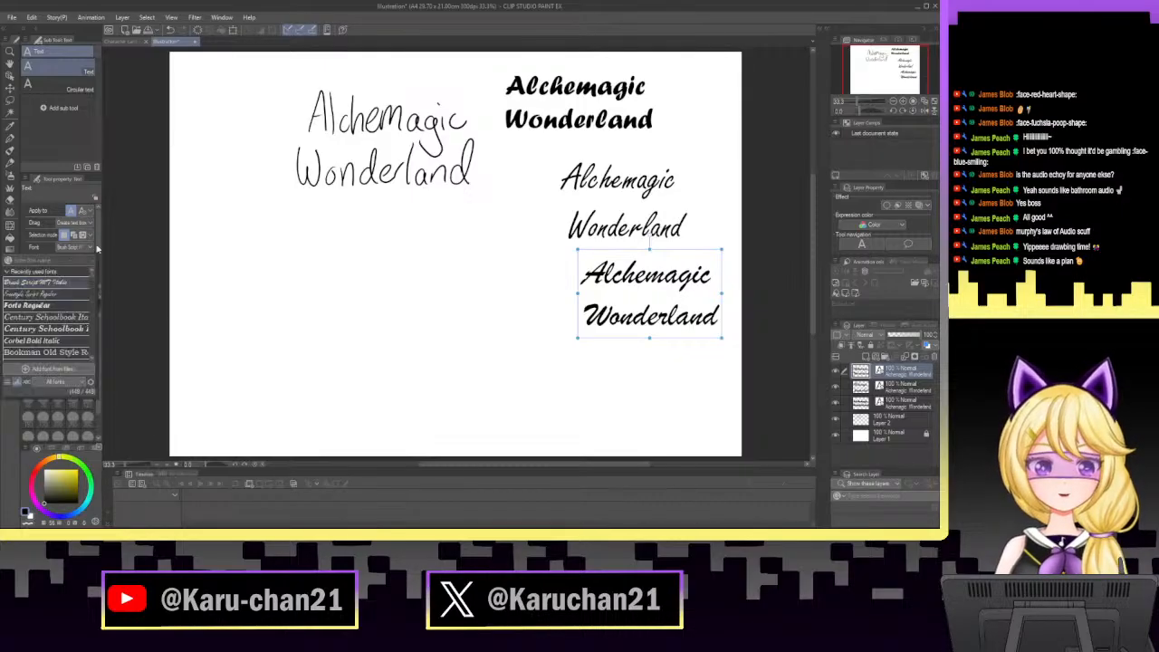
pyautogui.scroll(-10, 76, 328)
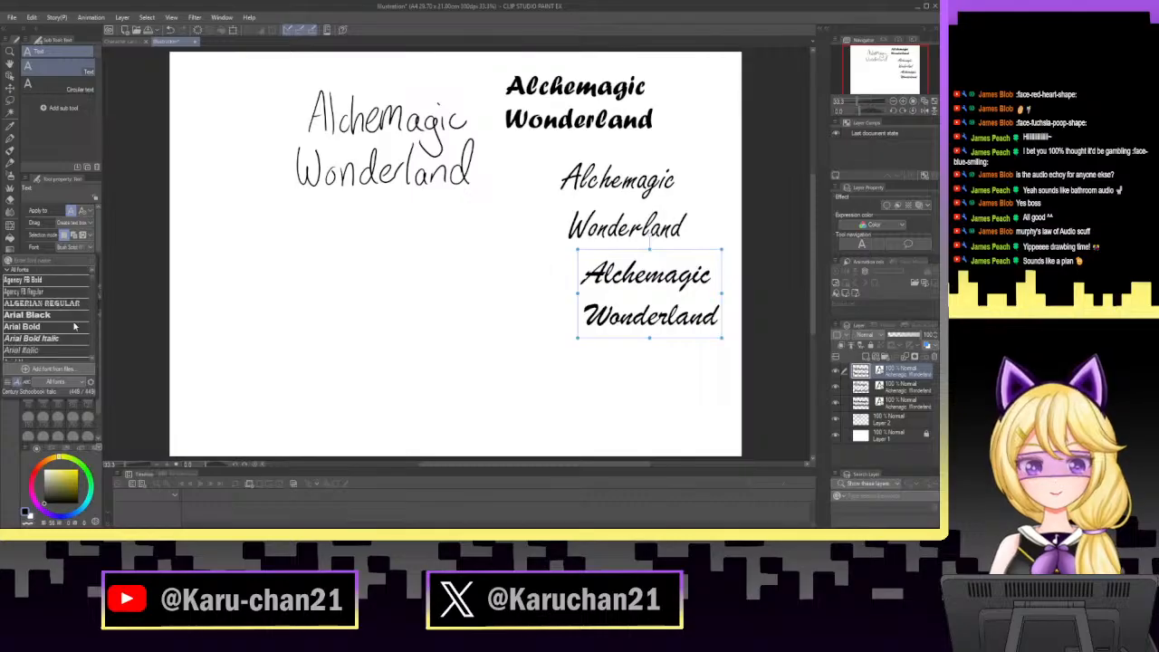
pyautogui.scroll(-5, 76, 327)
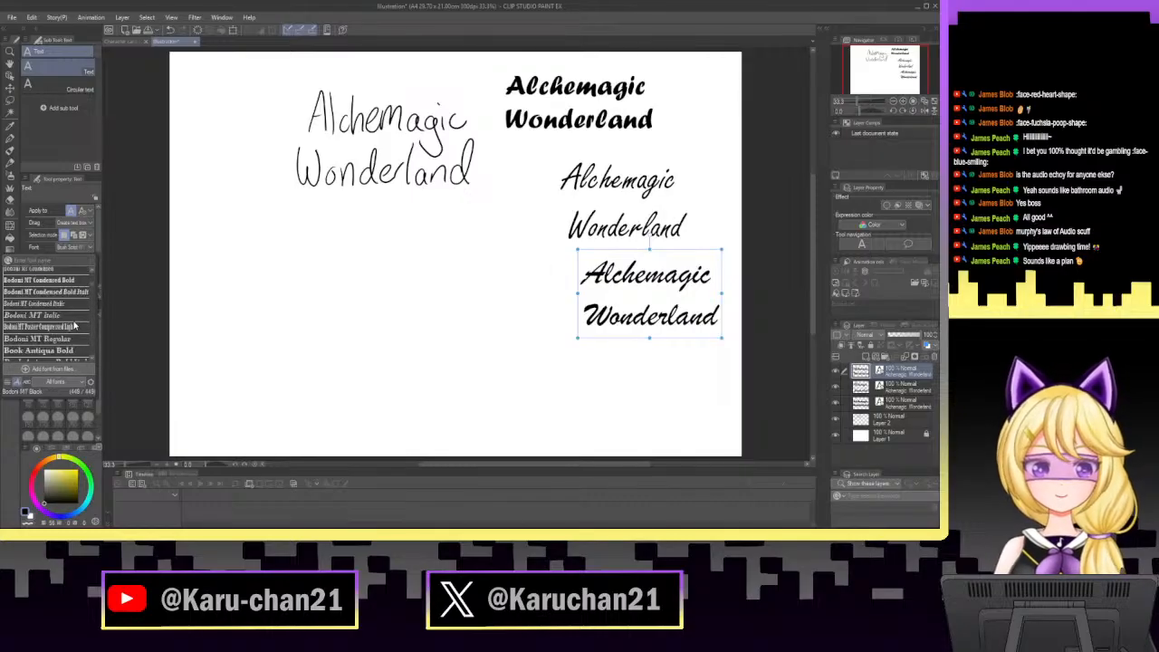
pyautogui.moveTo(91, 290); pyautogui.dragTo(91, 369)
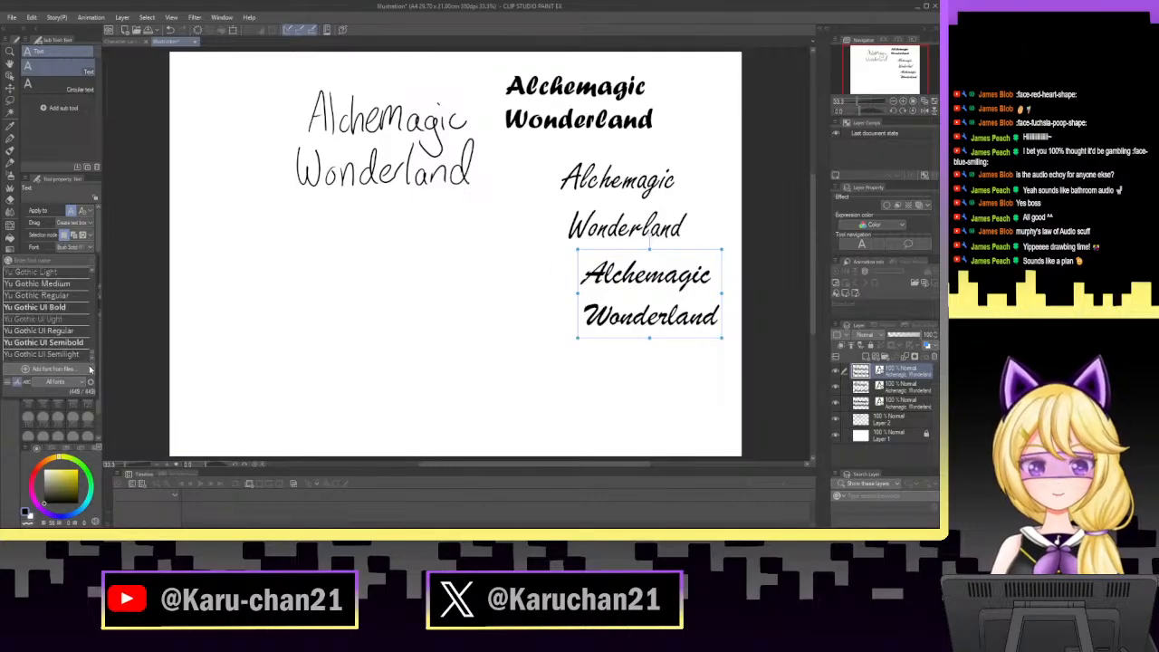
pyautogui.scroll(2, 61, 339)
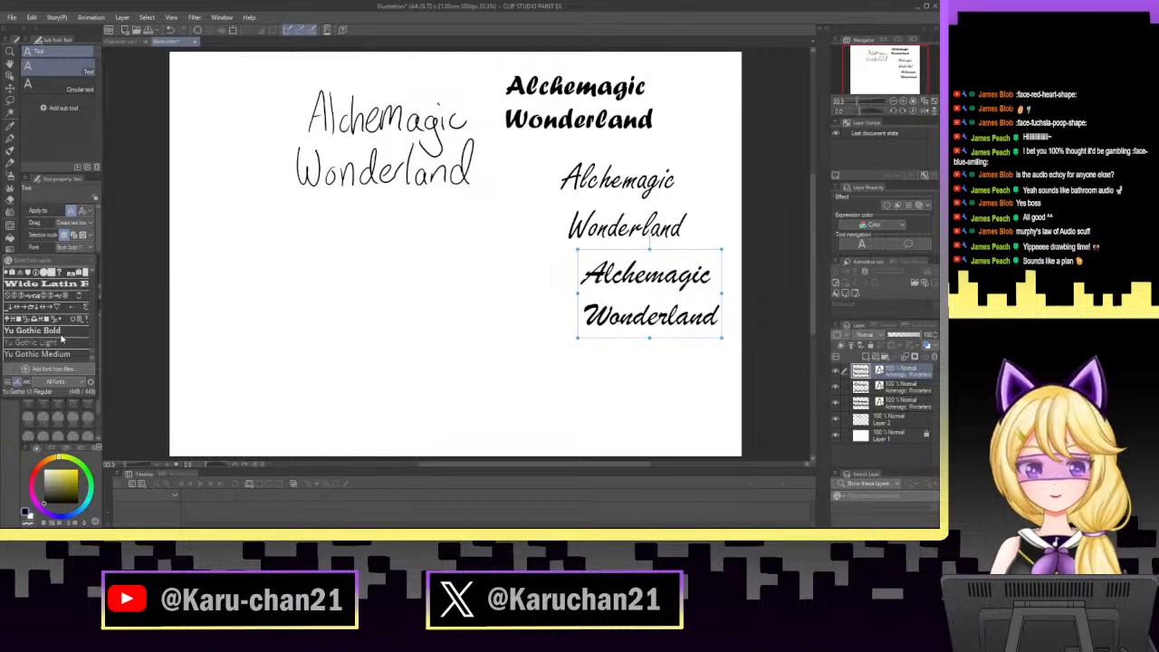
pyautogui.scroll(3, 62, 339)
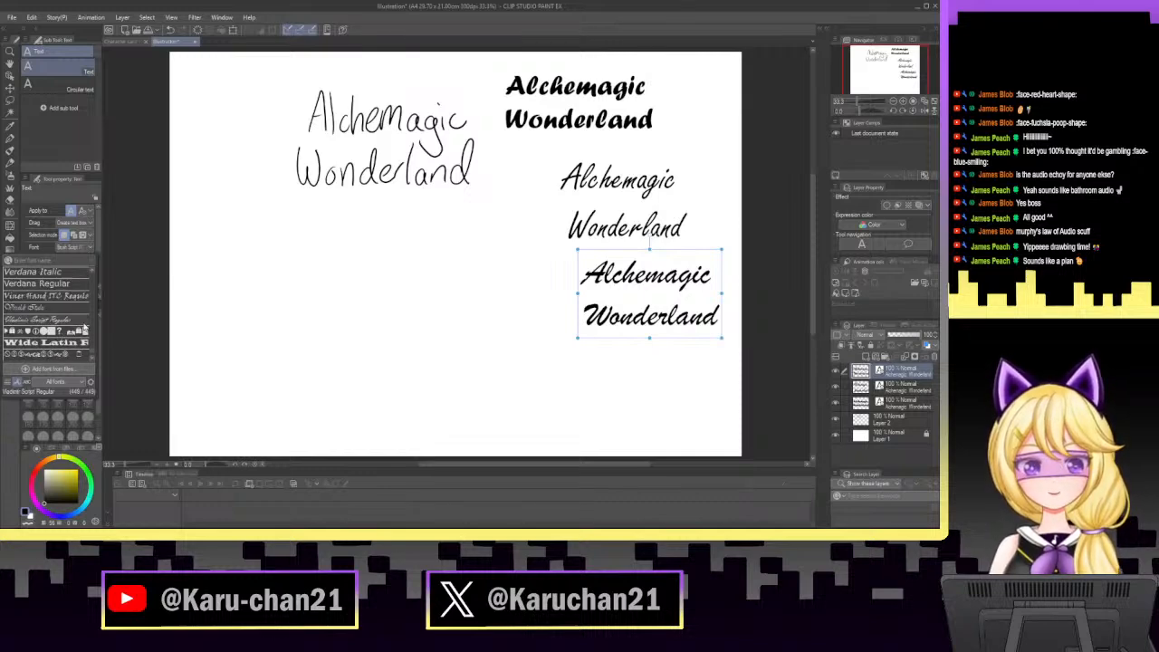
pyautogui.click(86, 324)
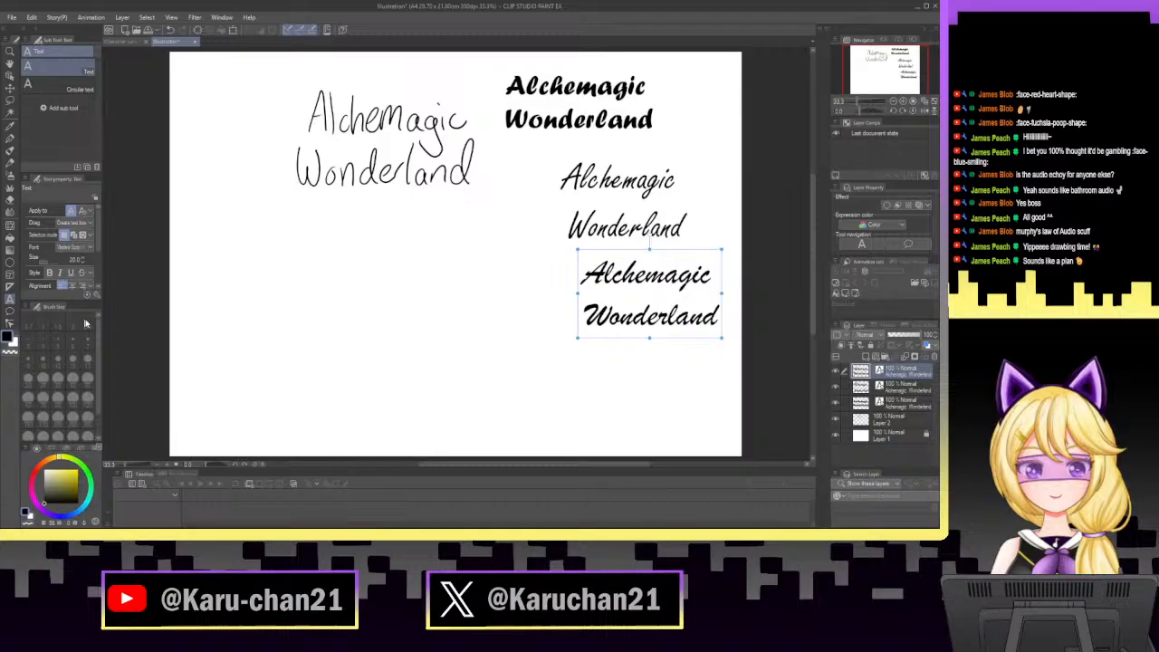
# Add the text "Alchemagic Wonderland" below the handwritten title, with each word on its own line.
pyautogui.click(285, 255)
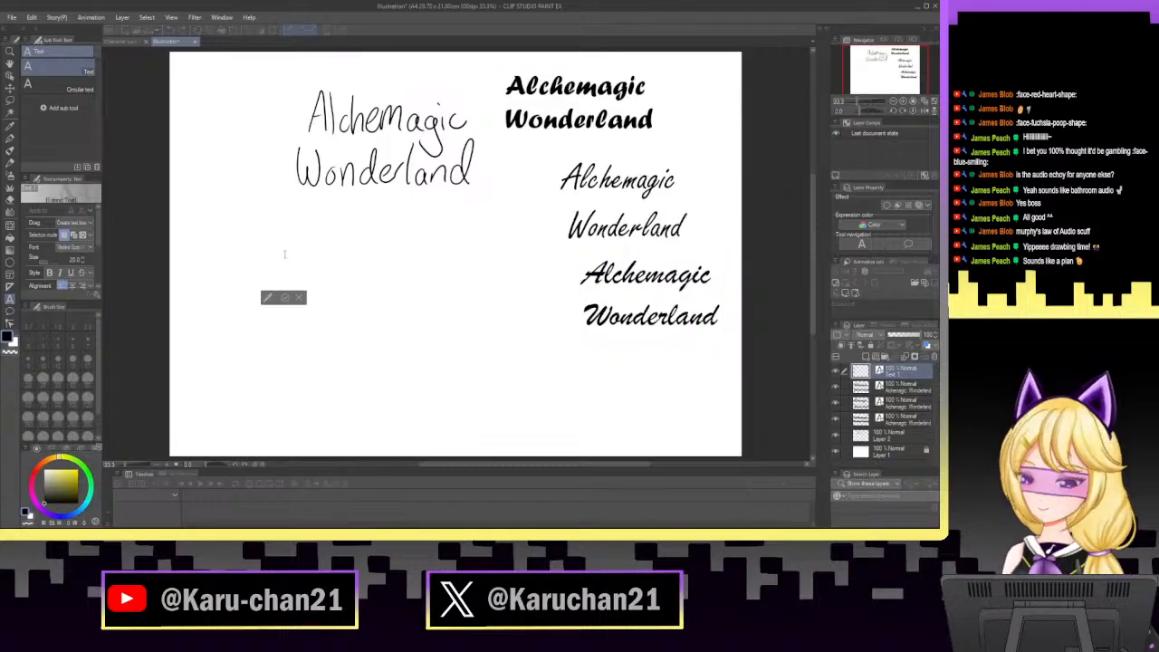
pyautogui.write('Alchemagic')
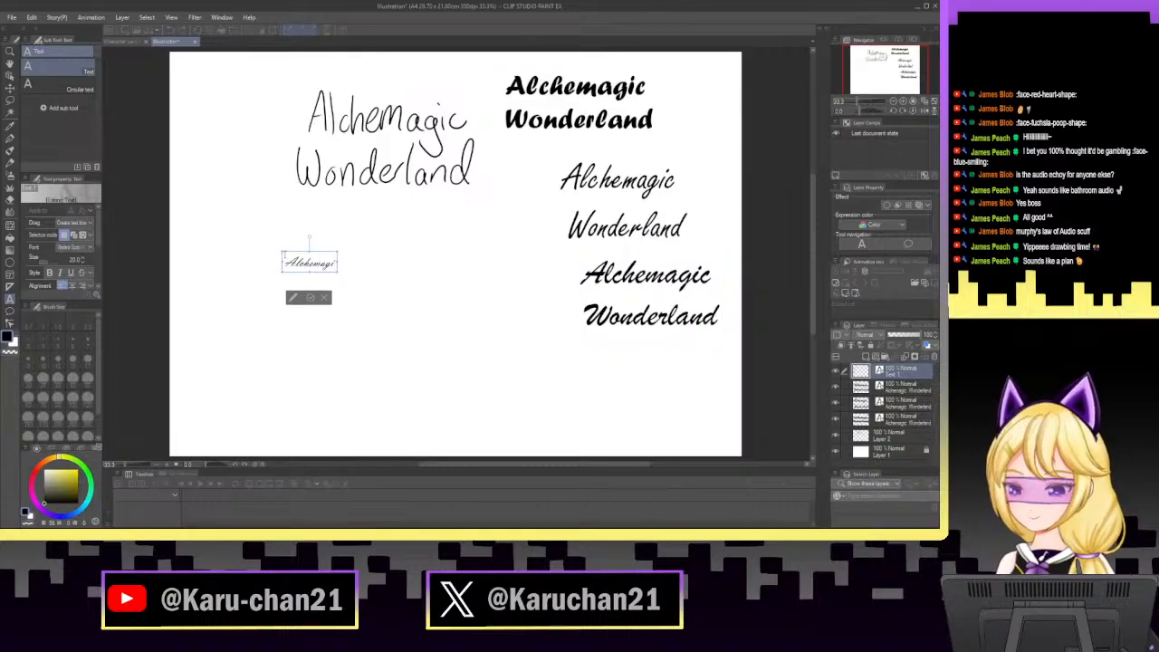
pyautogui.write(' Wonderland')
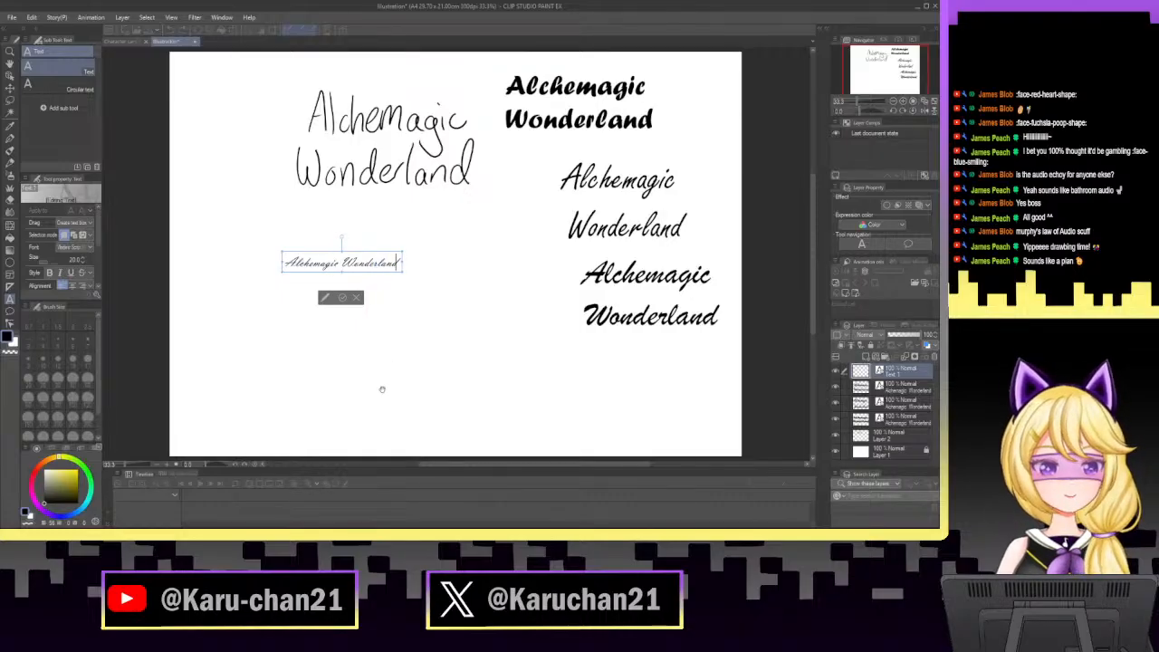
pyautogui.scroll(4, 367, 229)
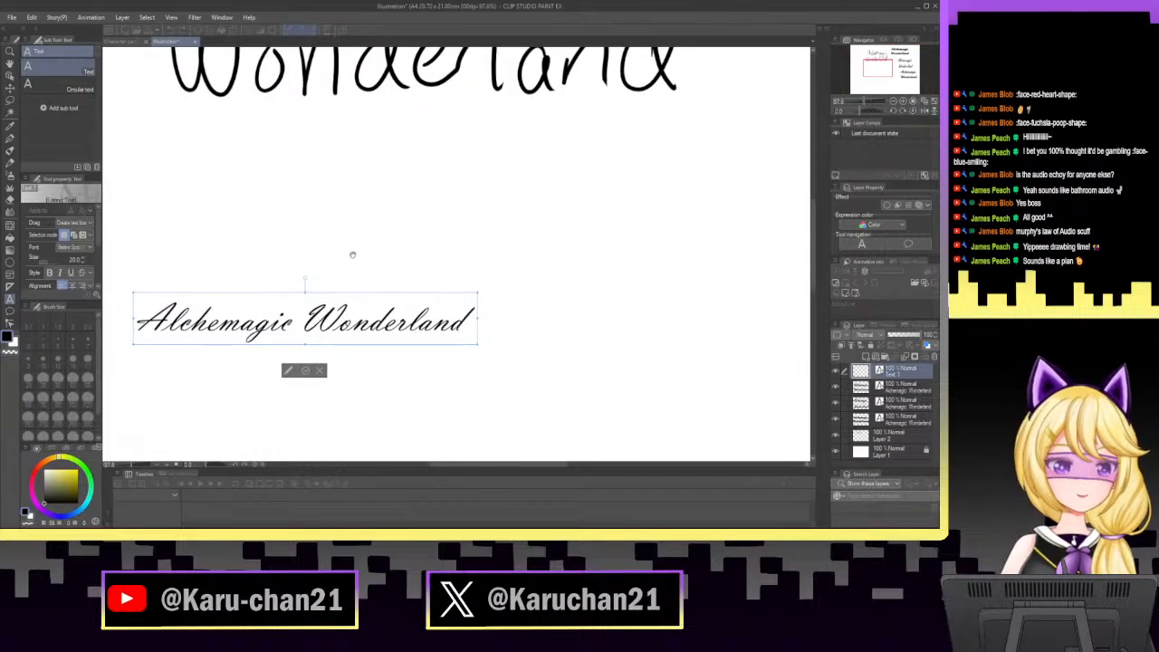
pyautogui.scroll(-3, 353, 256)
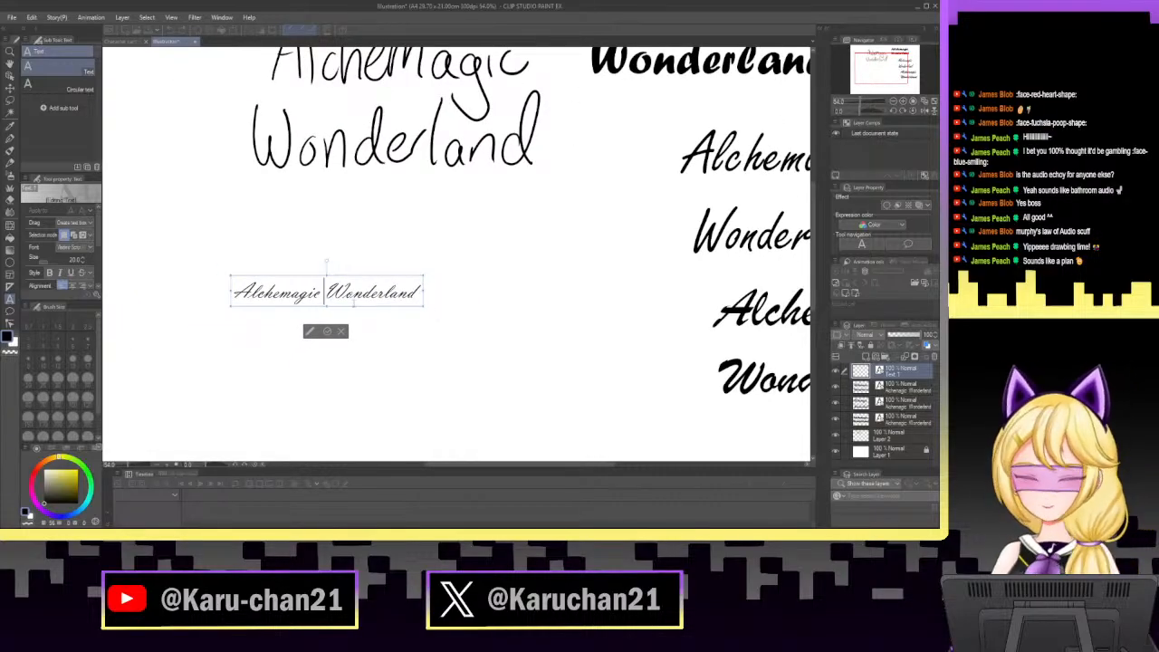
pyautogui.press('BackSpace')
pyautogui.press('Return')
# Enlarge the whole Vladimir Script title and place it between the handwritten title and the other typed versions.
pyautogui.hotkey('ctrl', 'a')
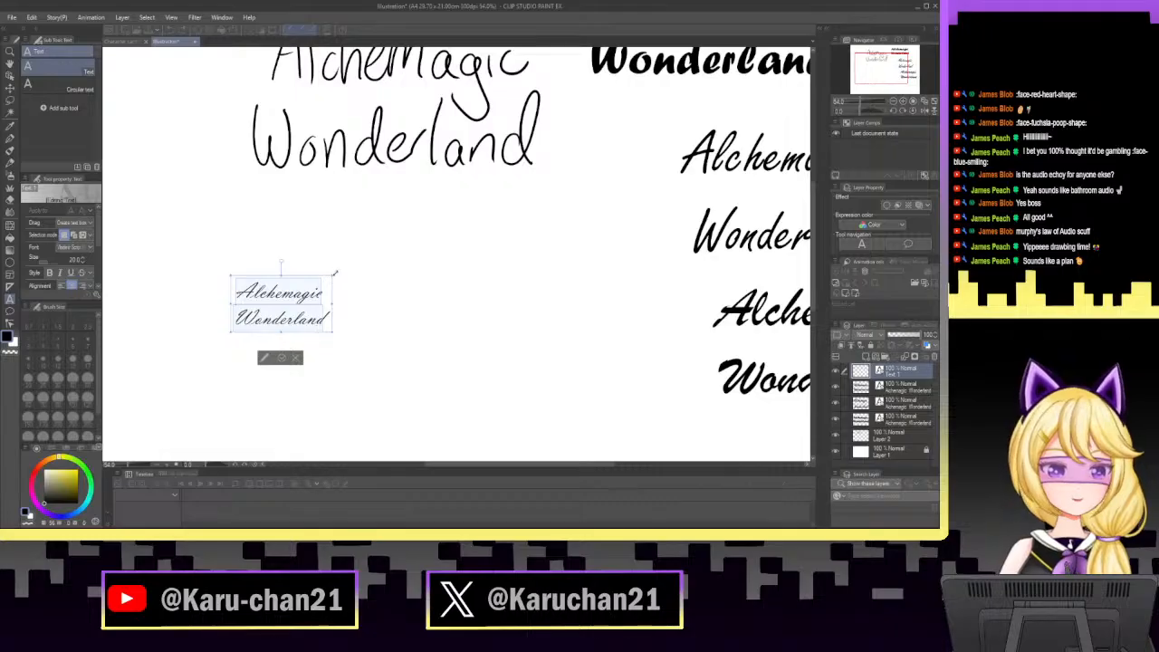
pyautogui.moveTo(333, 275); pyautogui.dragTo(678, 197)
pyautogui.click(580, 346)
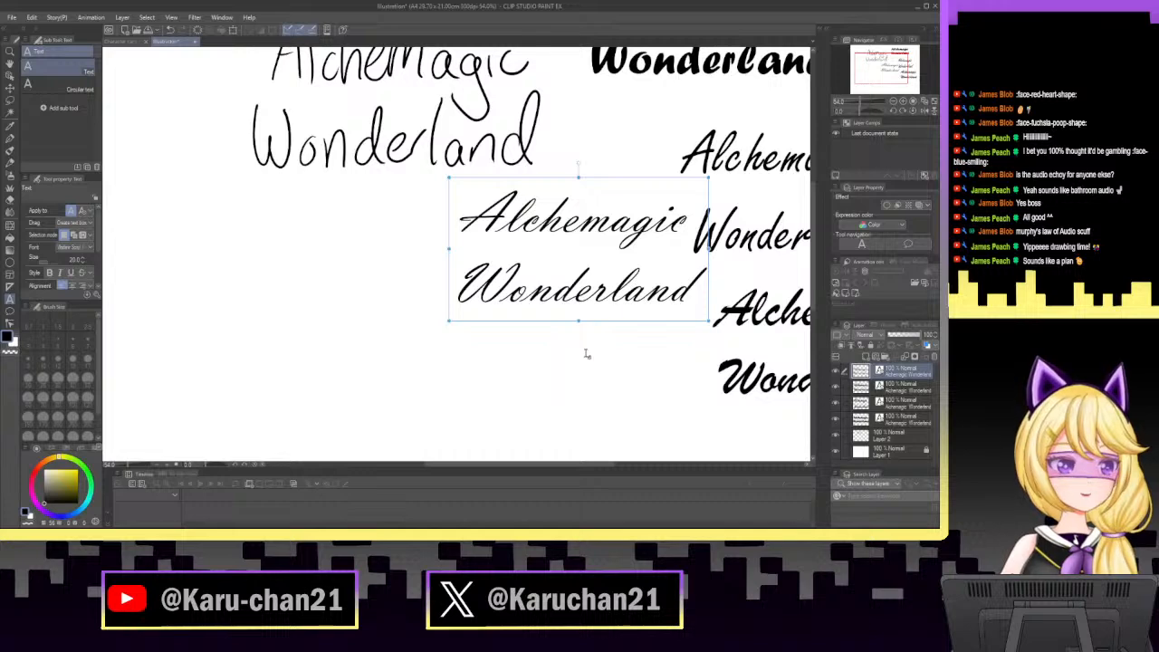
# Set the font for new text to Script MT Bold.
pyautogui.click(90, 248)
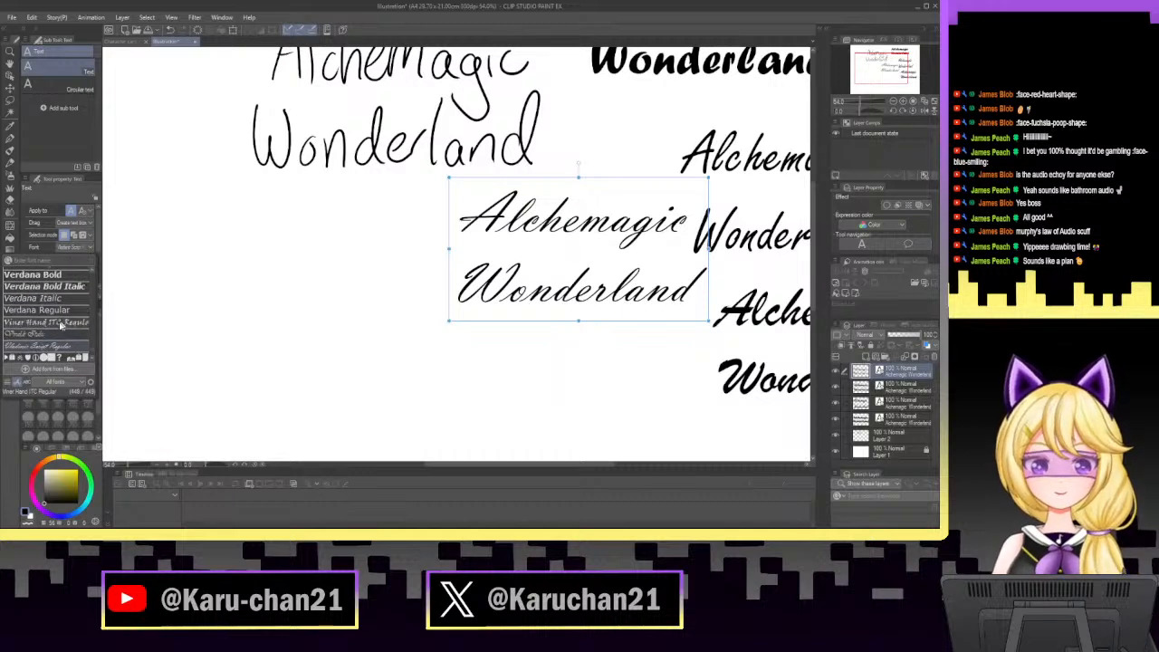
pyautogui.scroll(5, 54, 326)
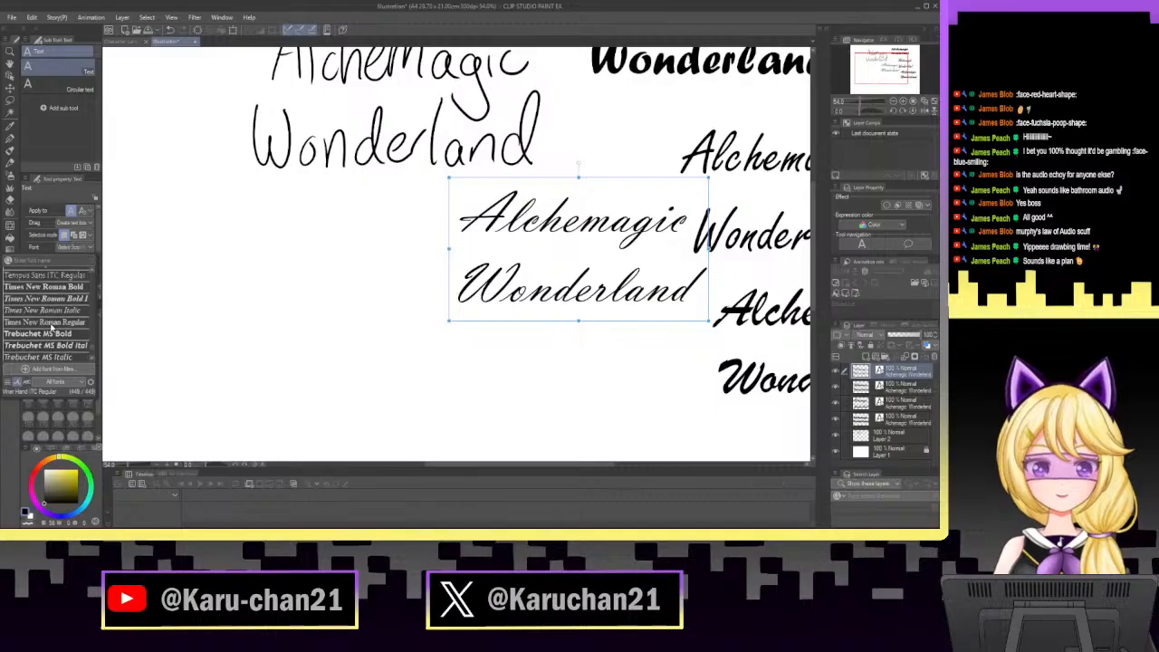
pyautogui.scroll(3, 51, 329)
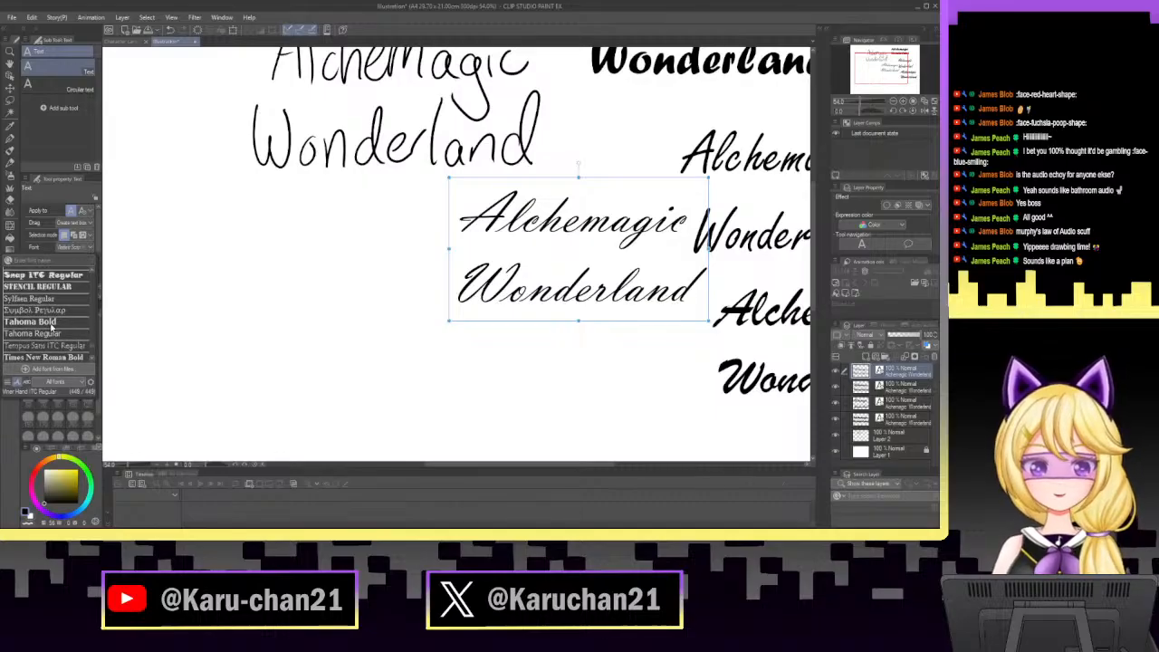
pyautogui.scroll(2, 51, 329)
pyautogui.scroll(5, 52, 329)
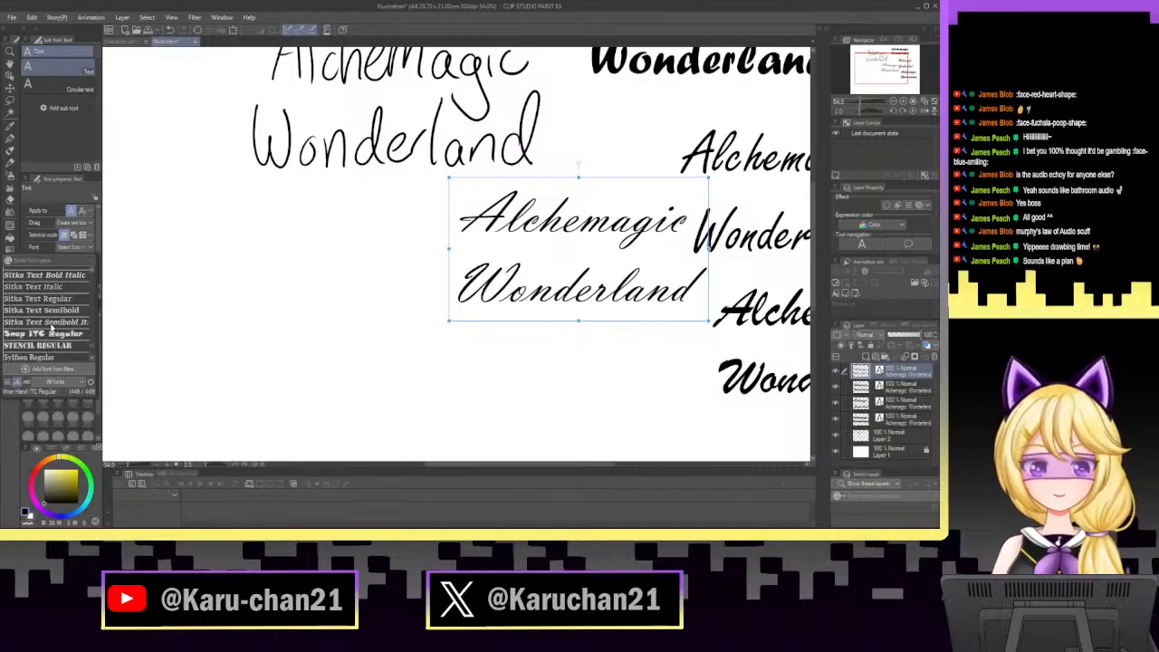
pyautogui.scroll(6, 52, 329)
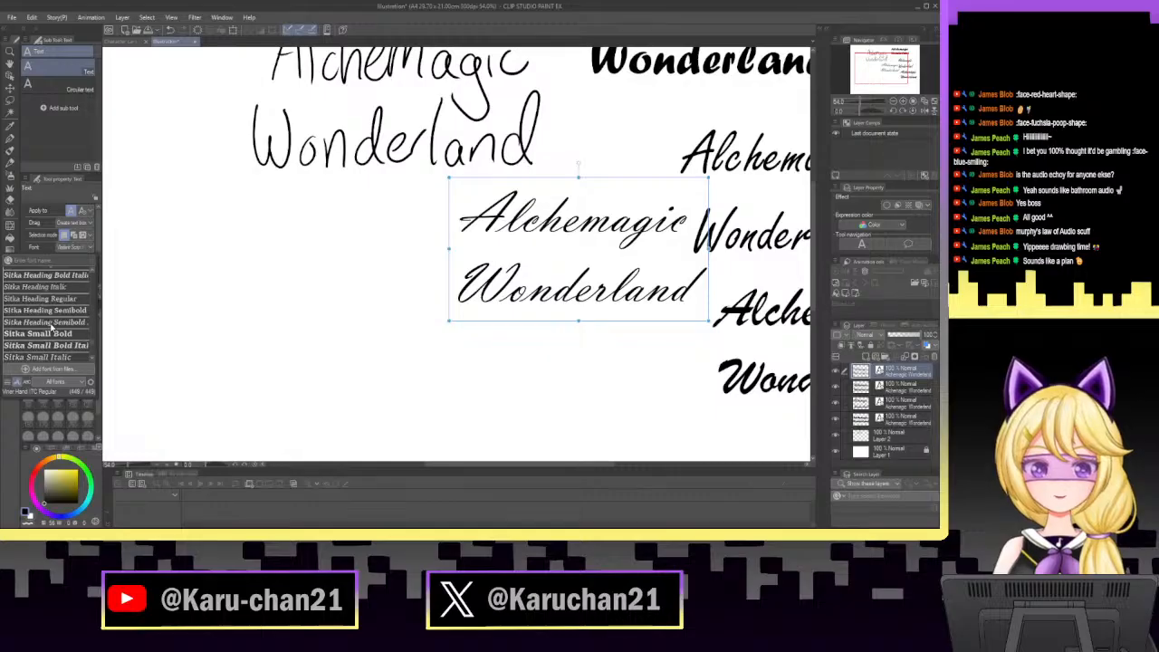
pyautogui.scroll(5, 51, 329)
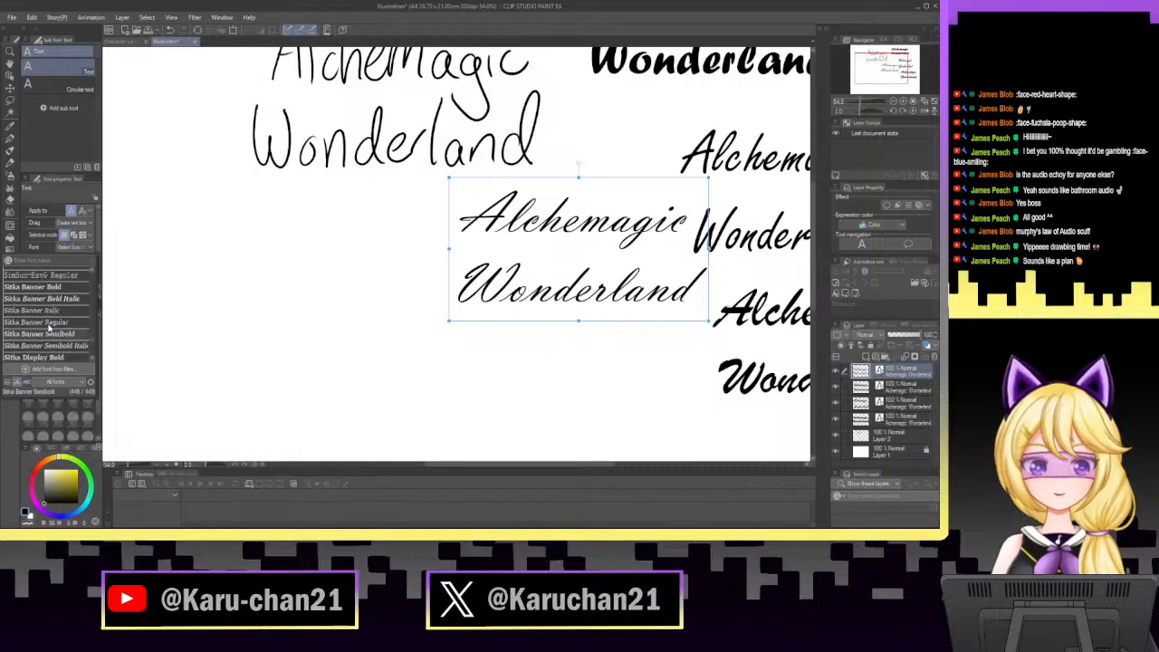
pyautogui.scroll(3, 52, 329)
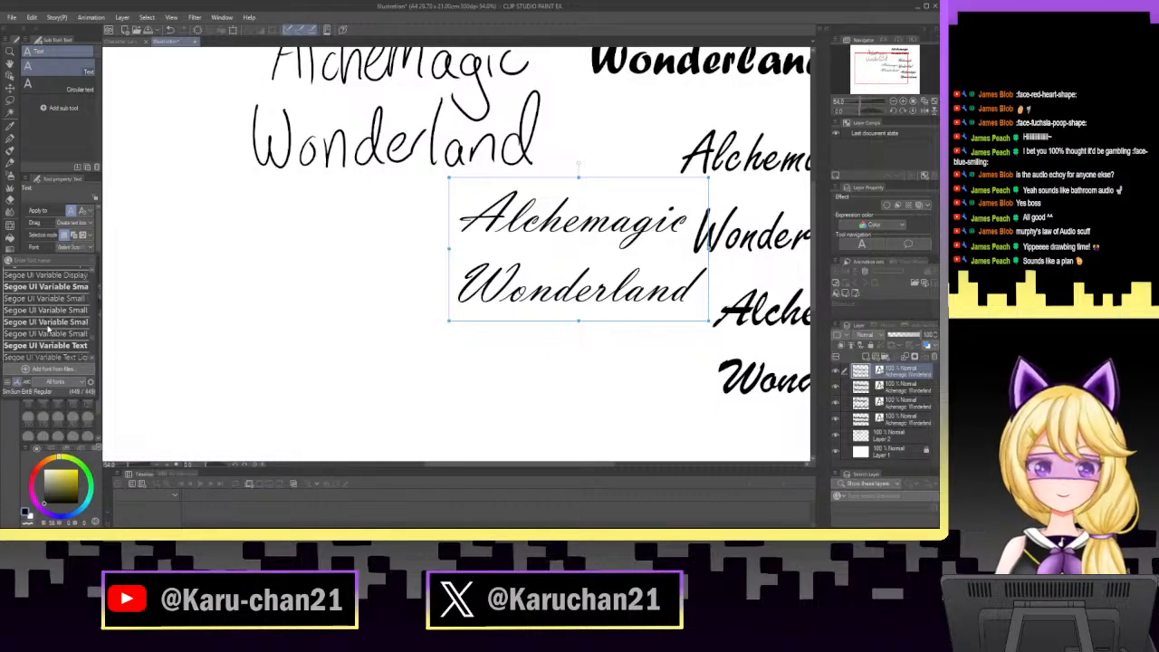
pyautogui.scroll(5, 48, 330)
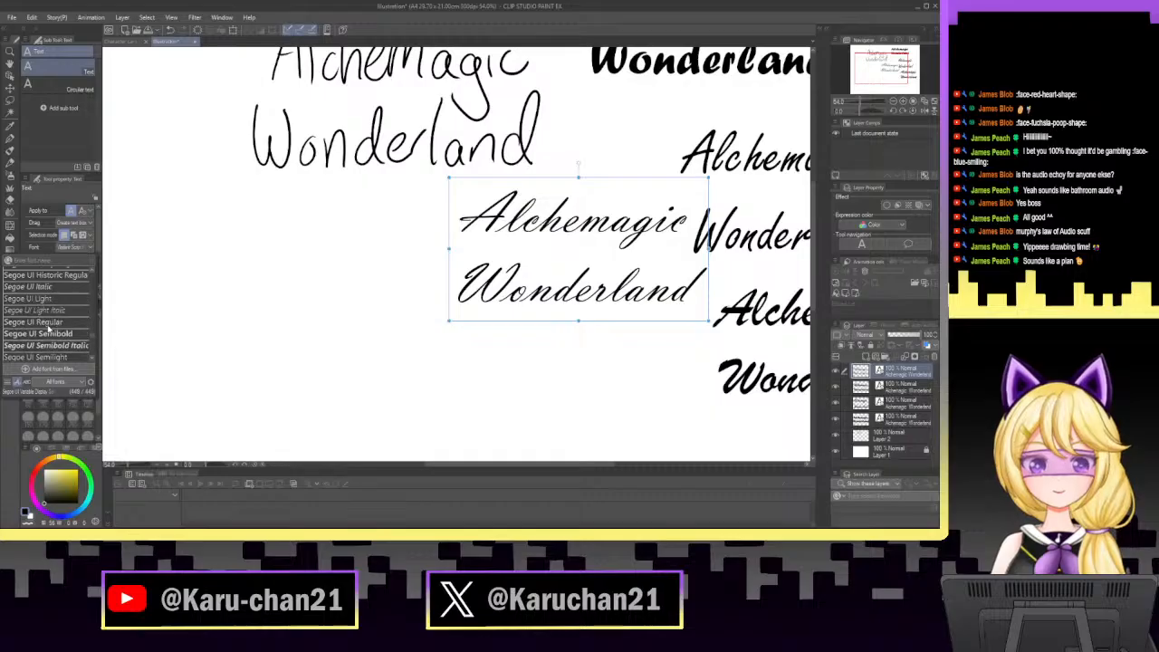
pyautogui.scroll(3, 49, 329)
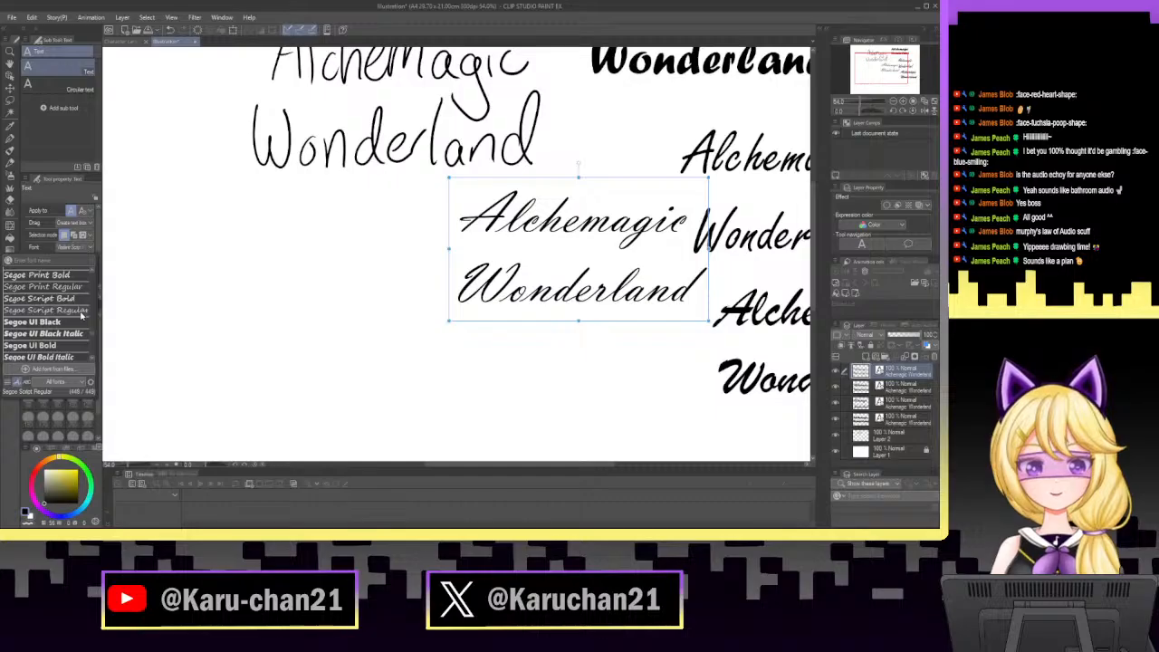
pyautogui.scroll(4, 80, 314)
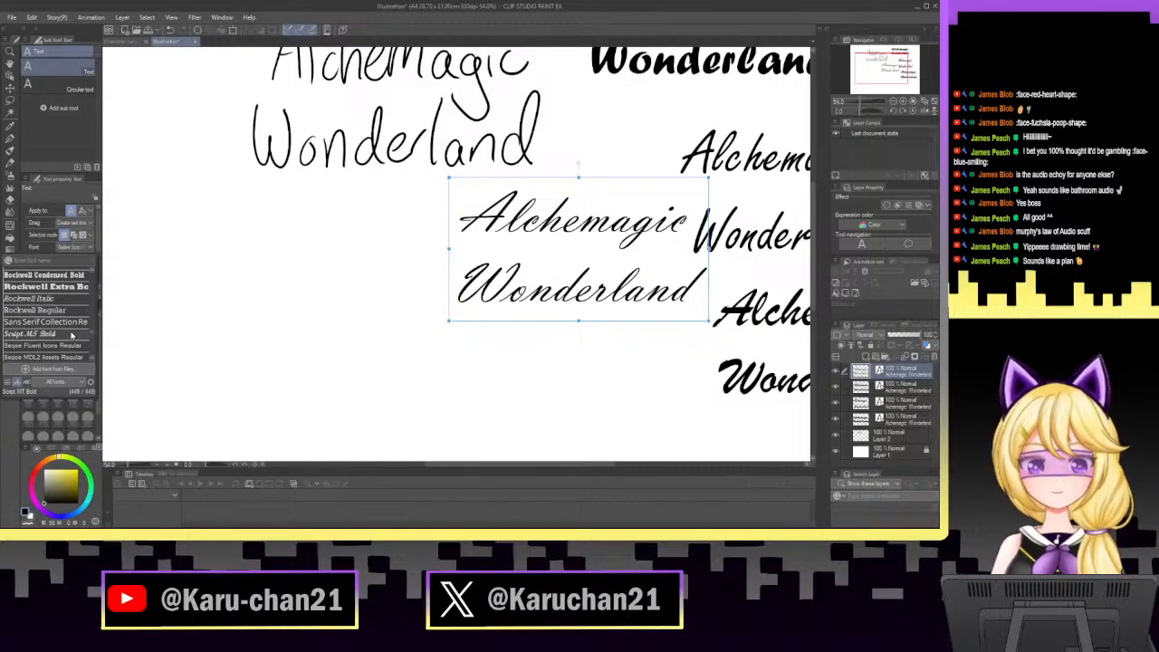
pyautogui.click(71, 335)
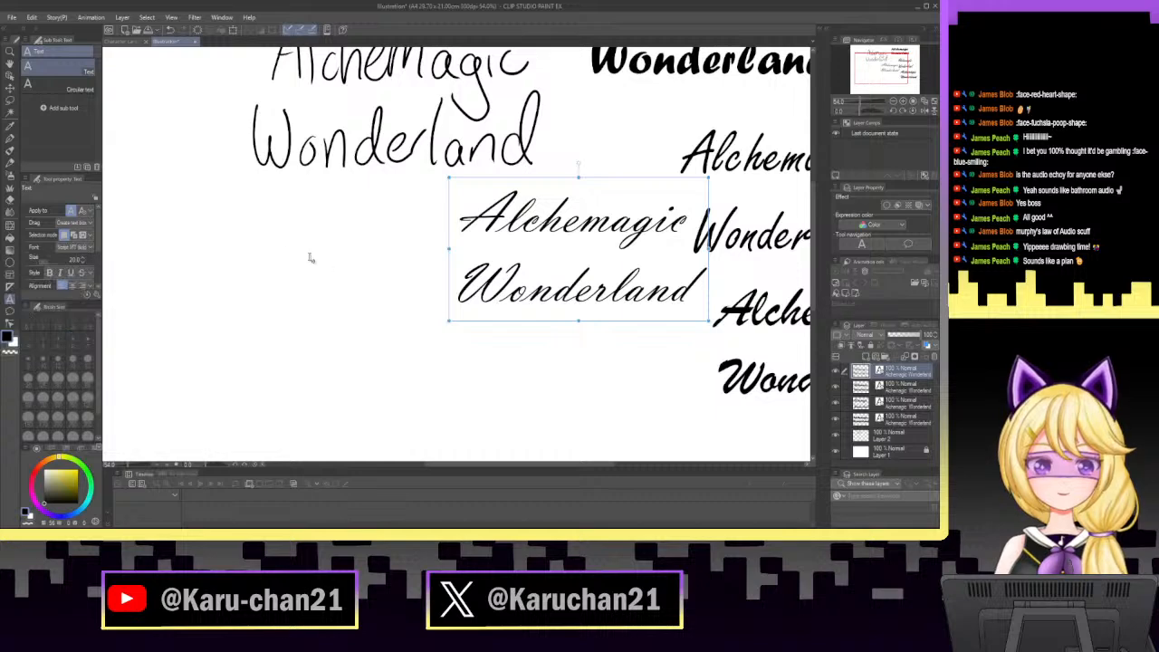
# Add the text "Alchemagic Wonderland" on one line in the empty area beside the Vladimir Script title.
pyautogui.click(214, 276)
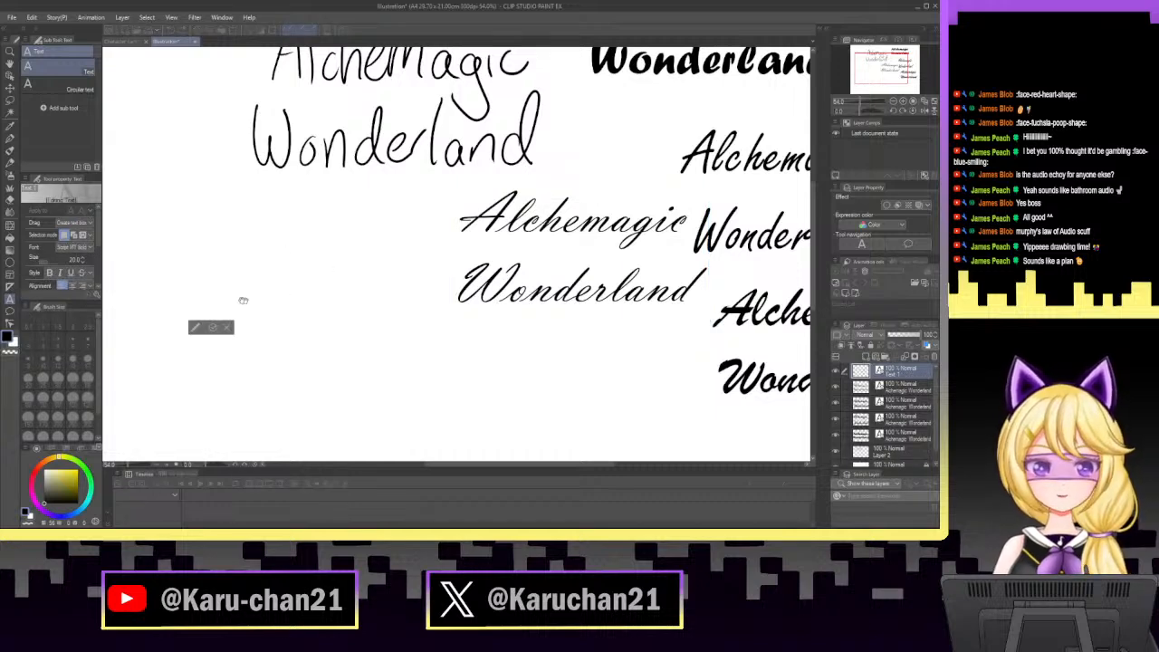
pyautogui.write('a')
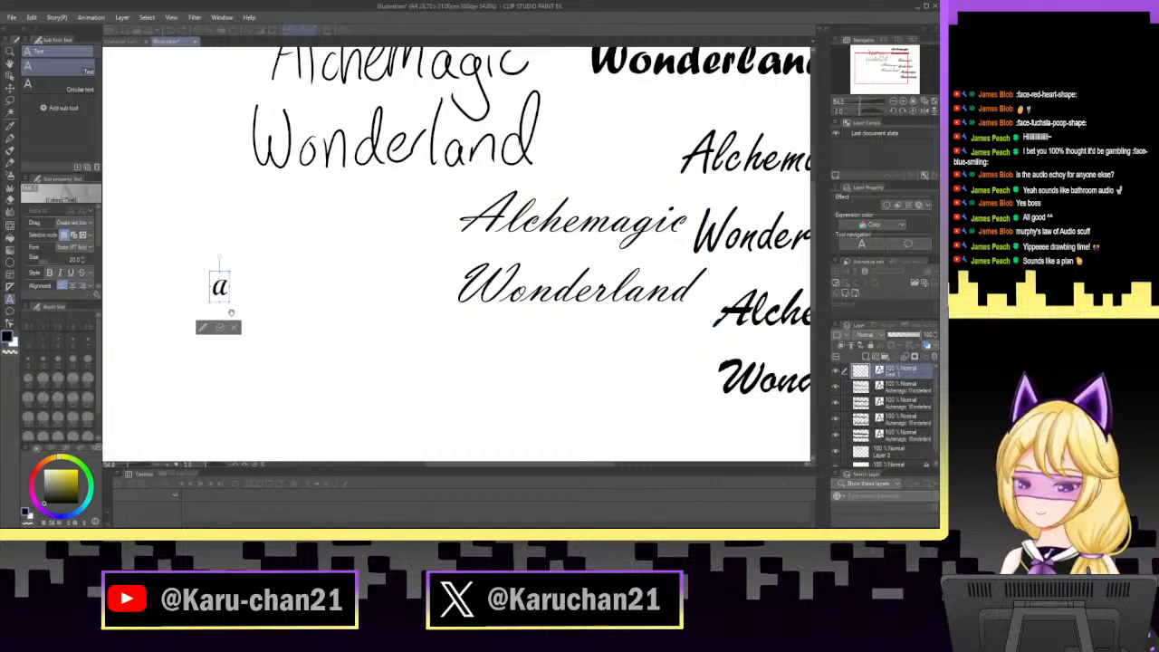
pyautogui.write('lchem')
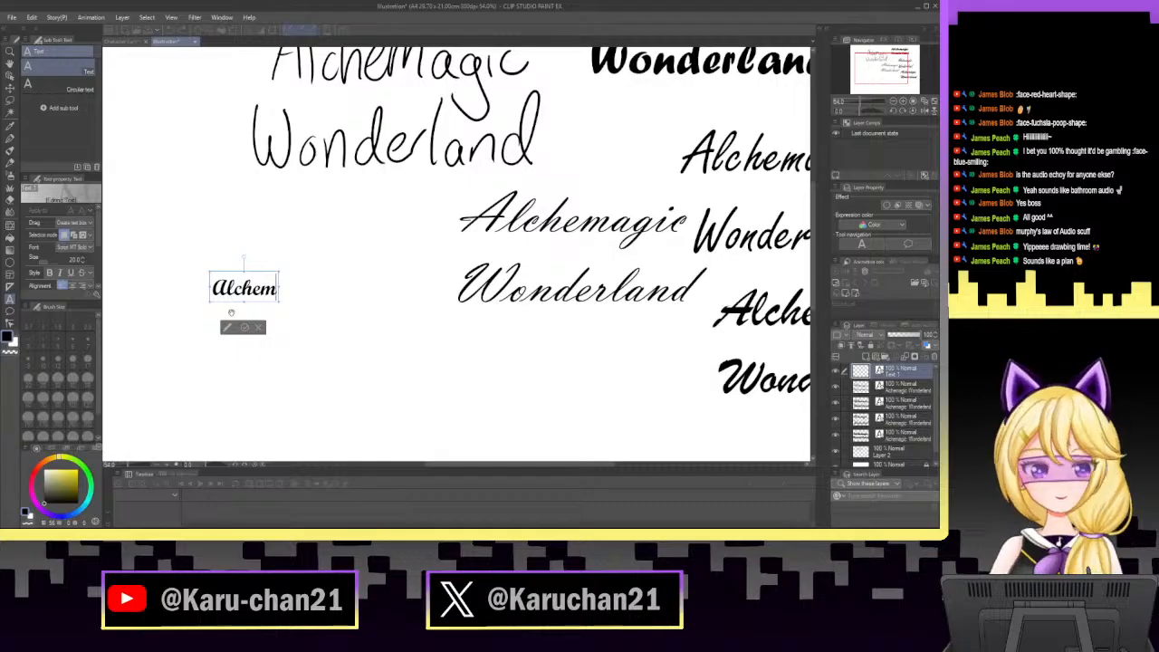
pyautogui.write('agic')
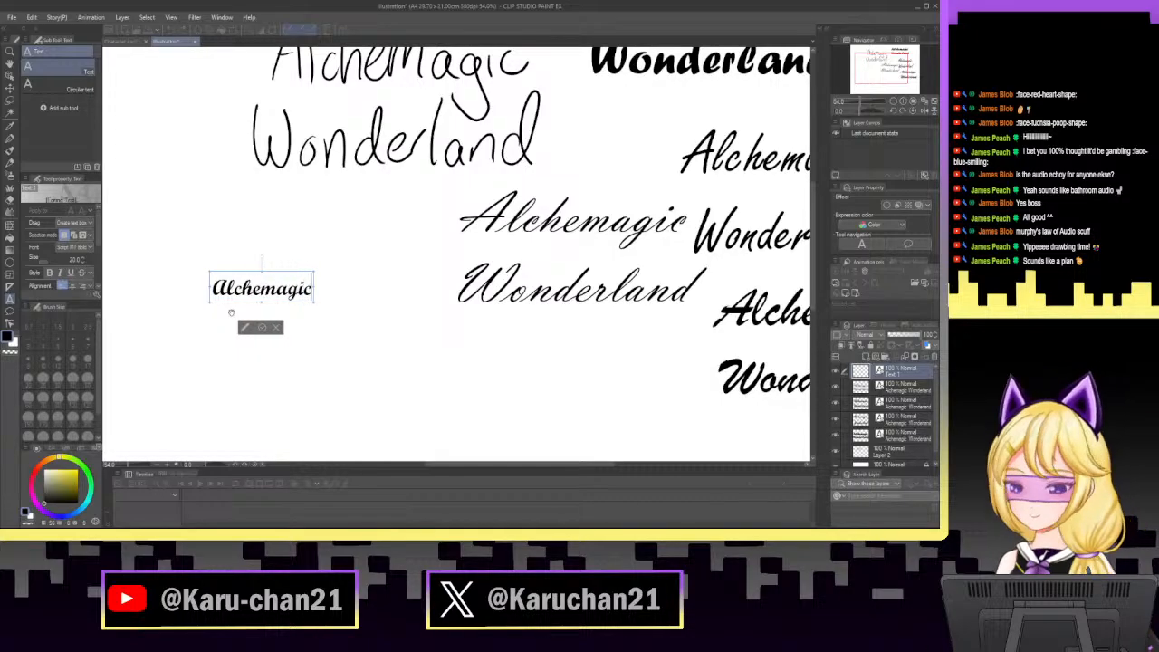
pyautogui.write(' Wonderland')
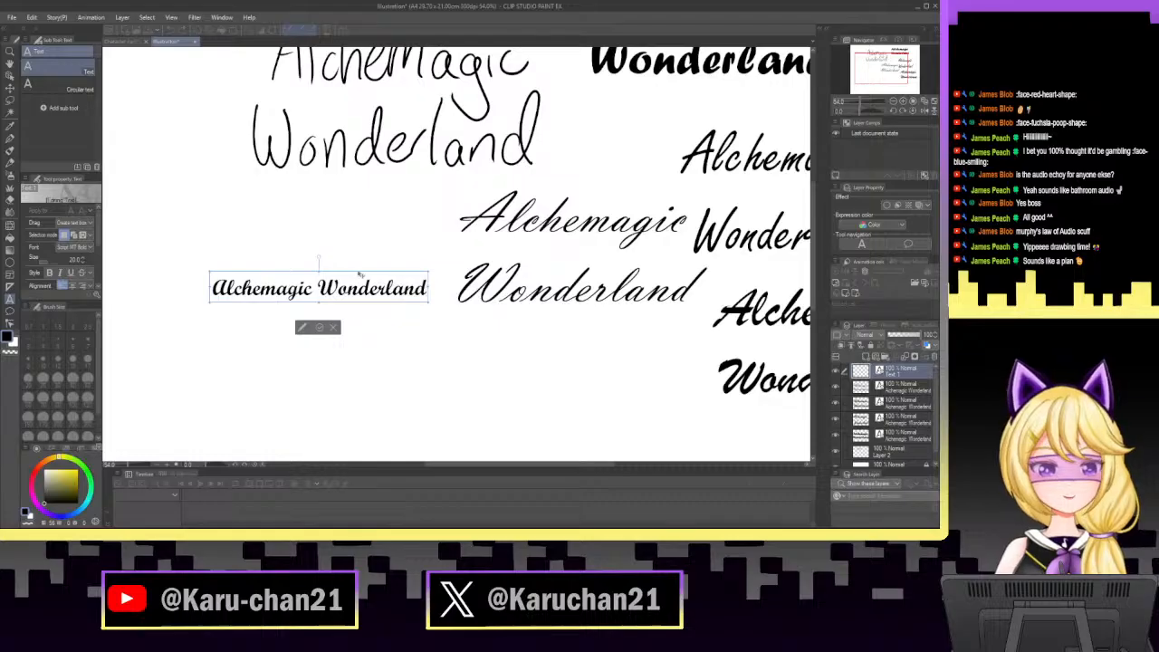
# Enlarge the Script MT Bold title to about size 28 below the Vladimir Script version and break it into one word per line.
pyautogui.moveTo(336, 273); pyautogui.dragTo(572, 361)
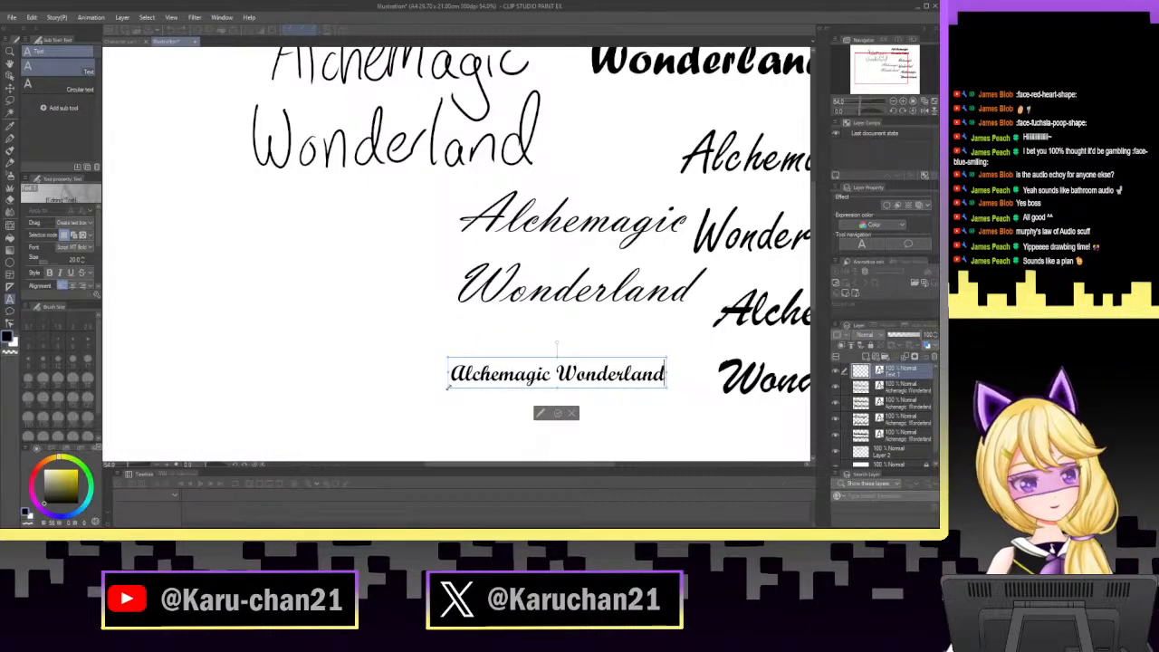
pyautogui.moveTo(448, 388); pyautogui.dragTo(357, 422)
pyautogui.click(516, 374)
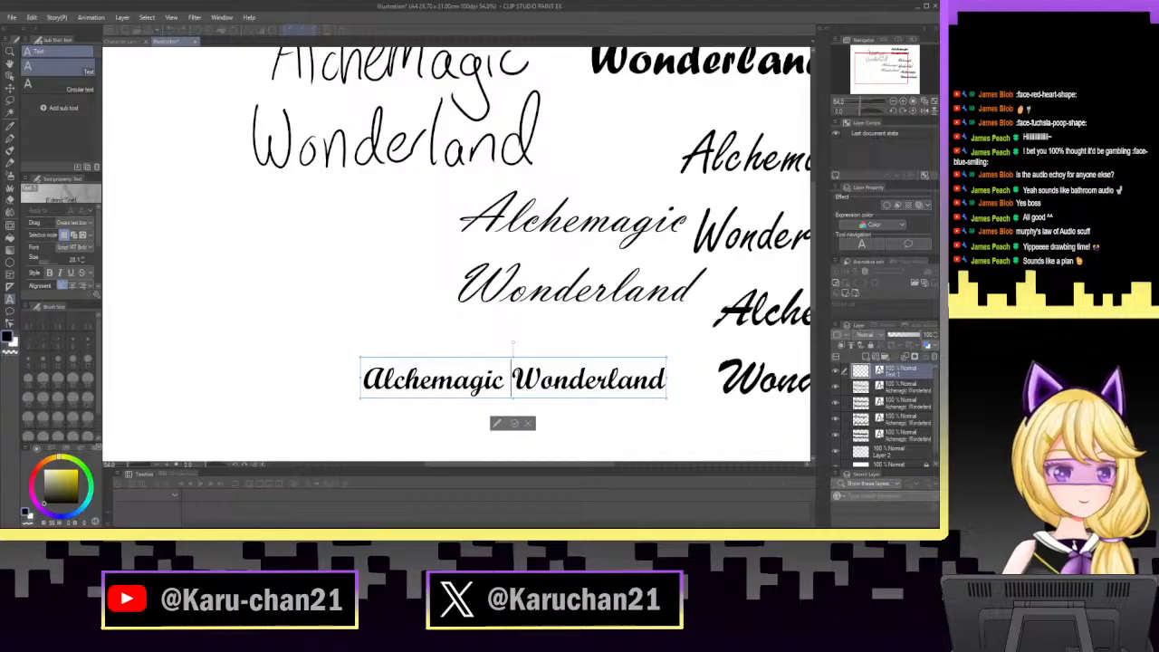
pyautogui.press('BackSpace')
pyautogui.press('Return')
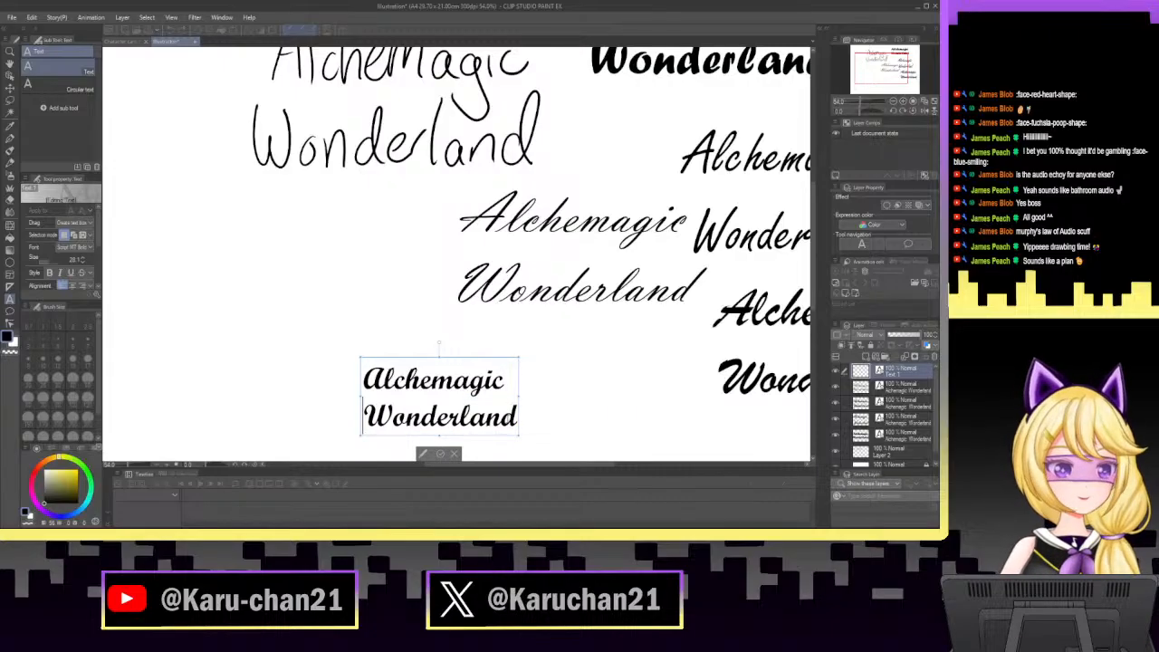
# Center-align the Script MT Bold title and place it directly beneath the Vladimir Script version.
pyautogui.click(73, 287)
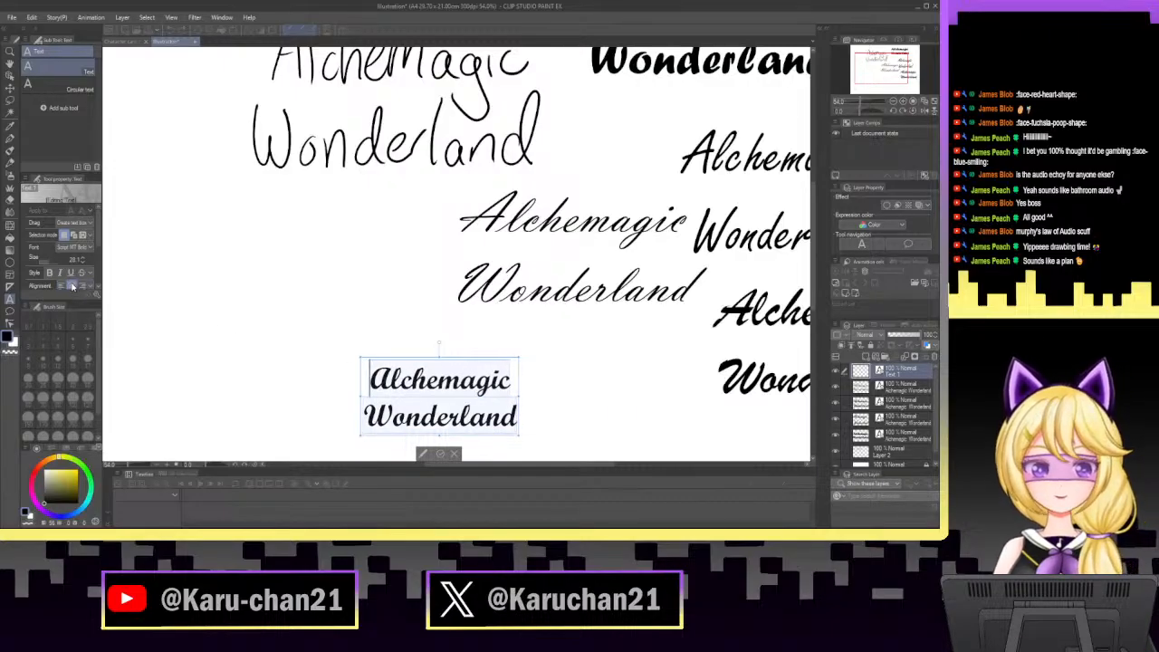
pyautogui.moveTo(479, 362); pyautogui.dragTo(645, 326)
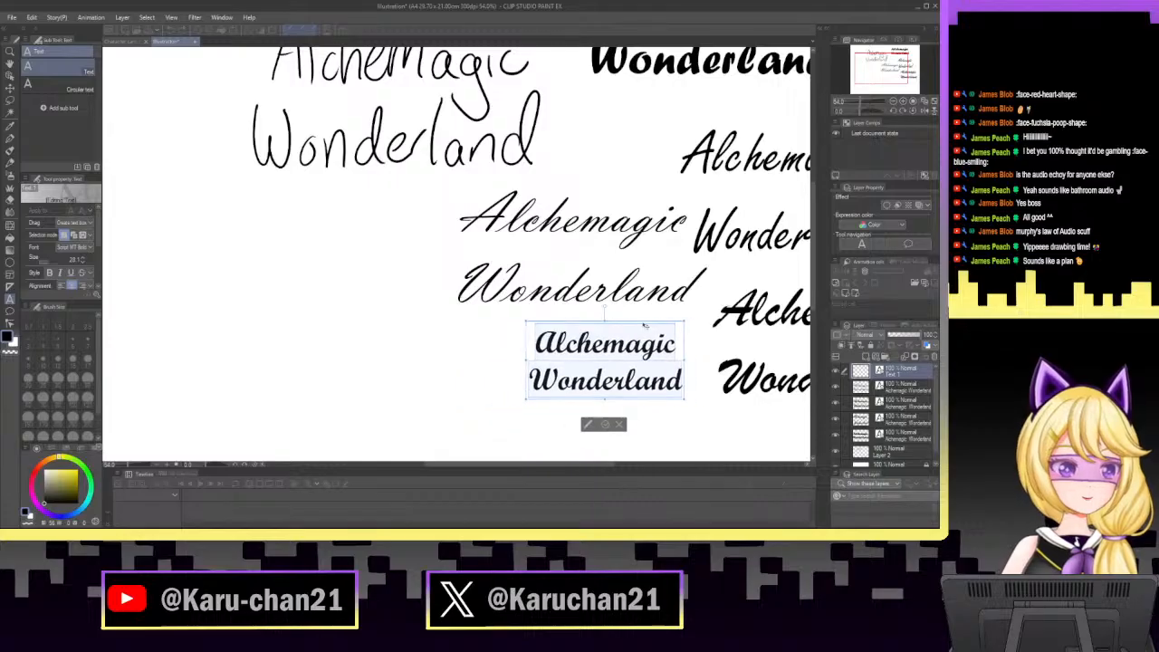
pyautogui.click(607, 425)
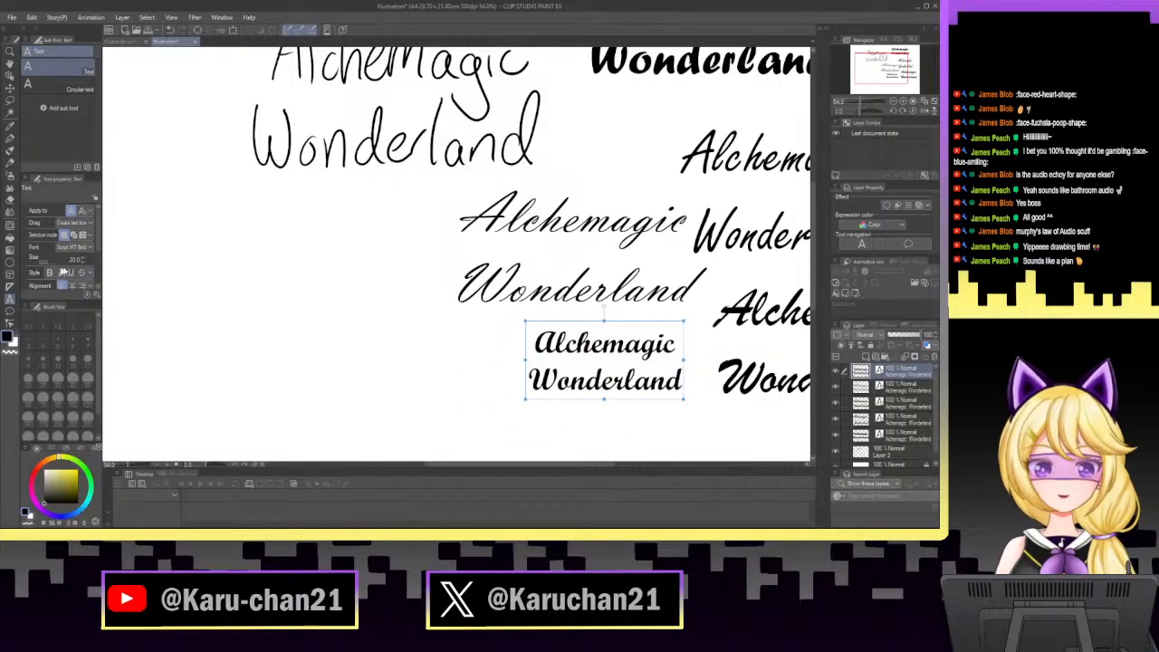
# Set the font for new text to Rage Italic.
pyautogui.click(90, 248)
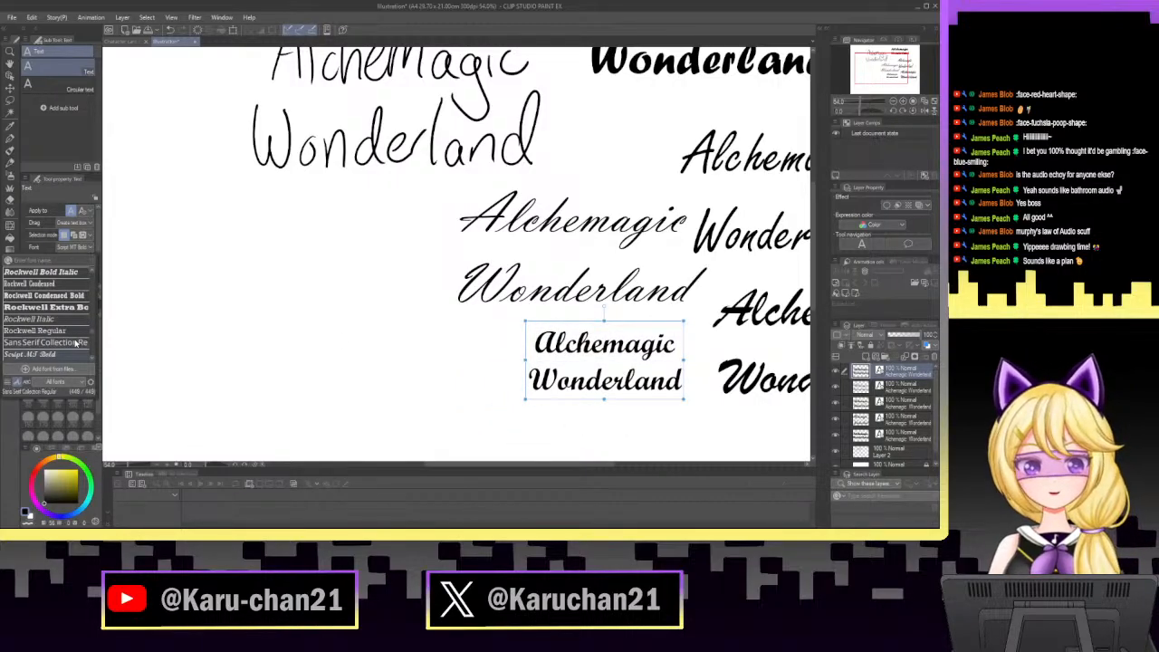
pyautogui.scroll(2, 80, 344)
pyautogui.scroll(3, 80, 343)
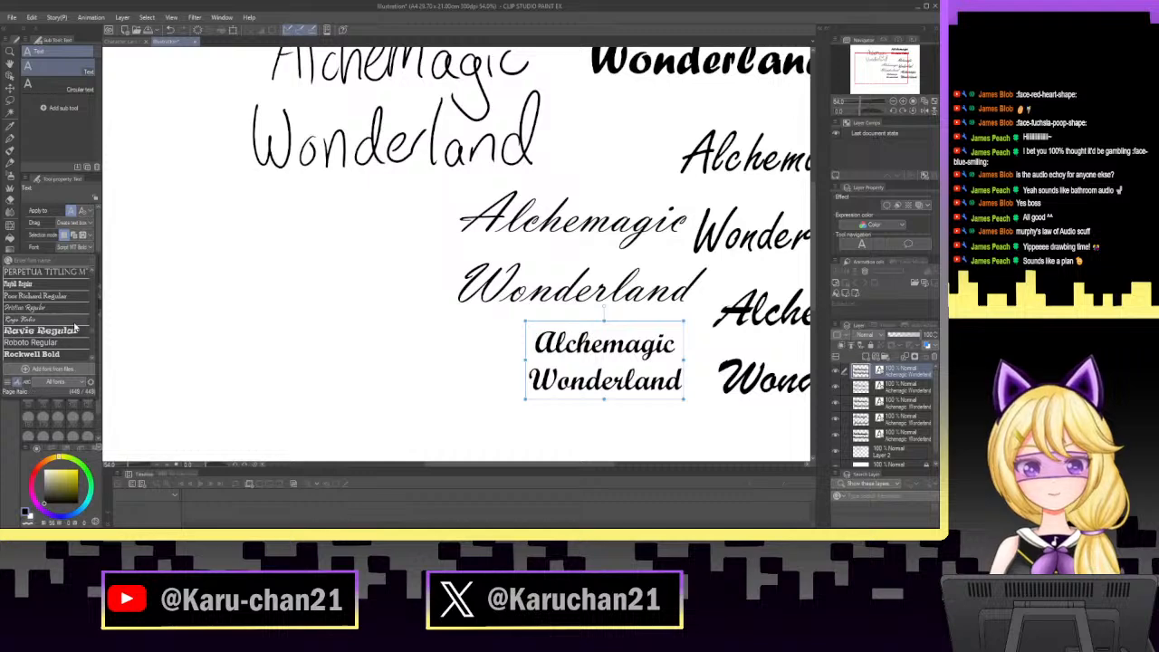
pyautogui.click(75, 325)
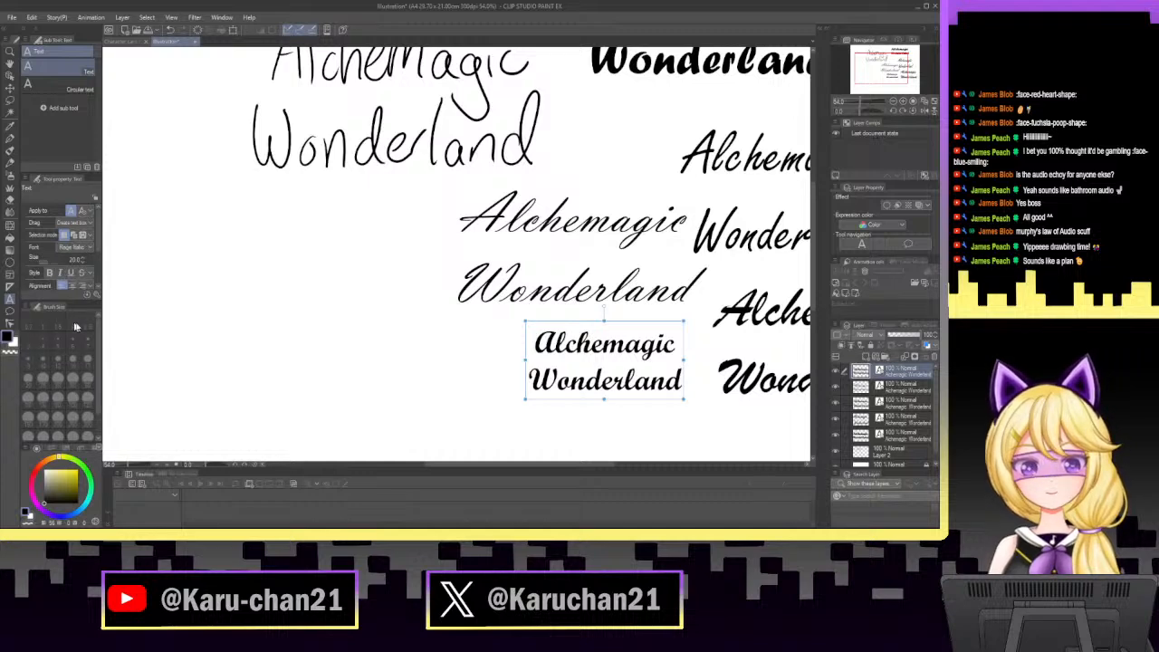
# Add the text "Alchemagic Wonderland" in the empty area below the handwritten title.
pyautogui.click(209, 280)
pyautogui.write('Al')
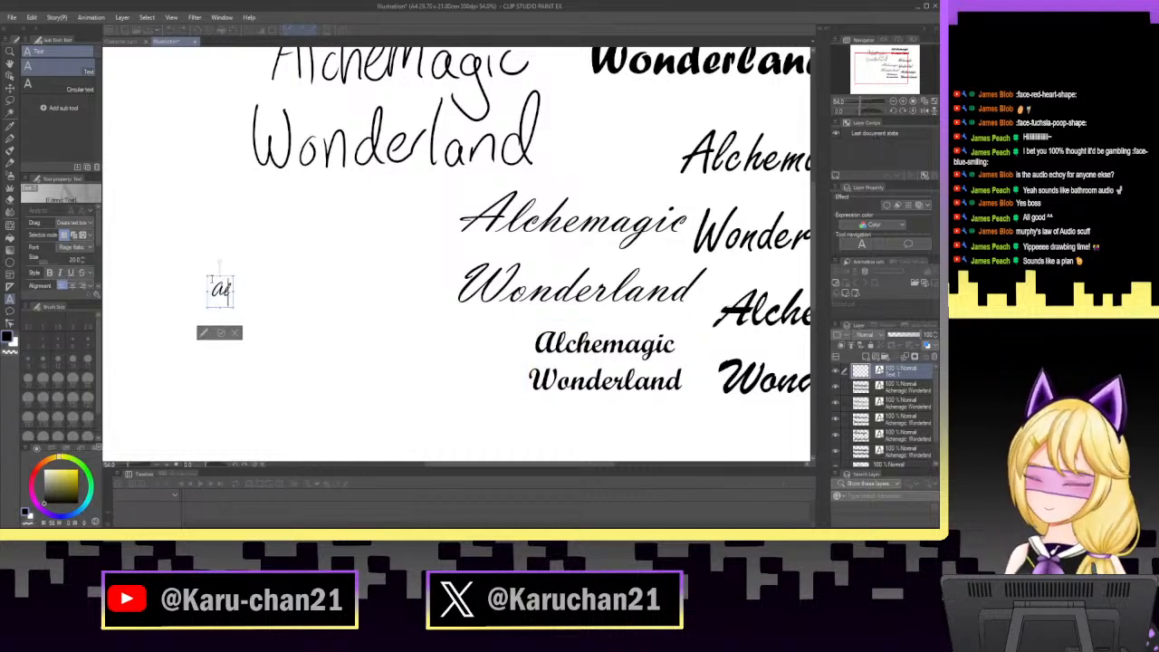
pyautogui.write('chema')
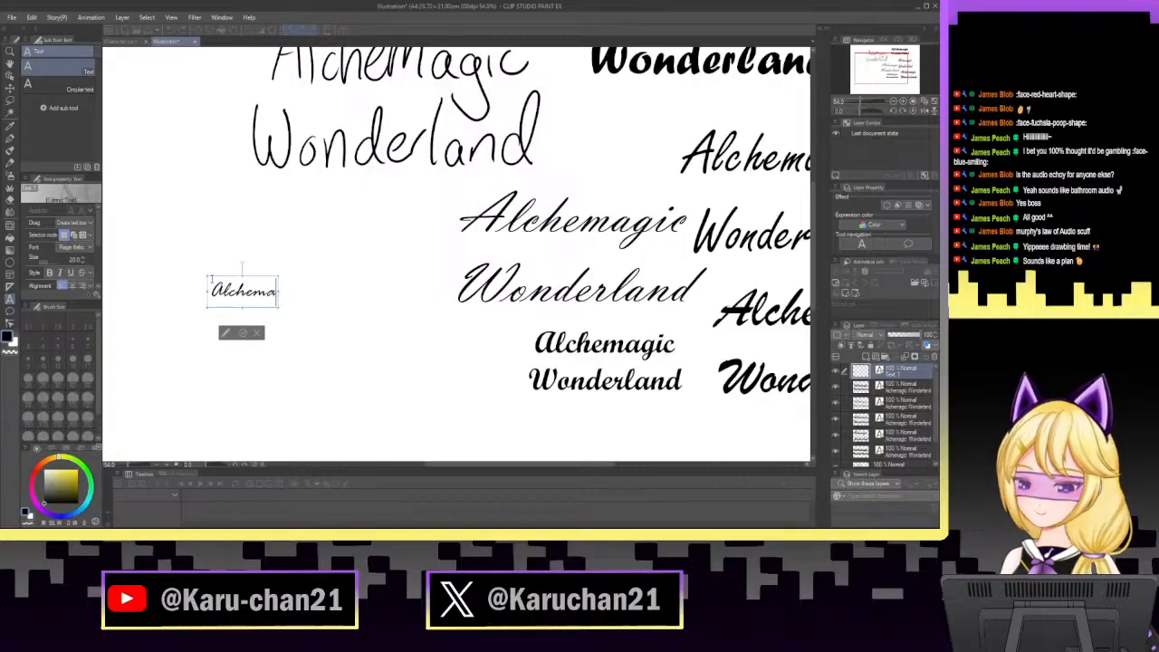
pyautogui.write('gic Wonderk')
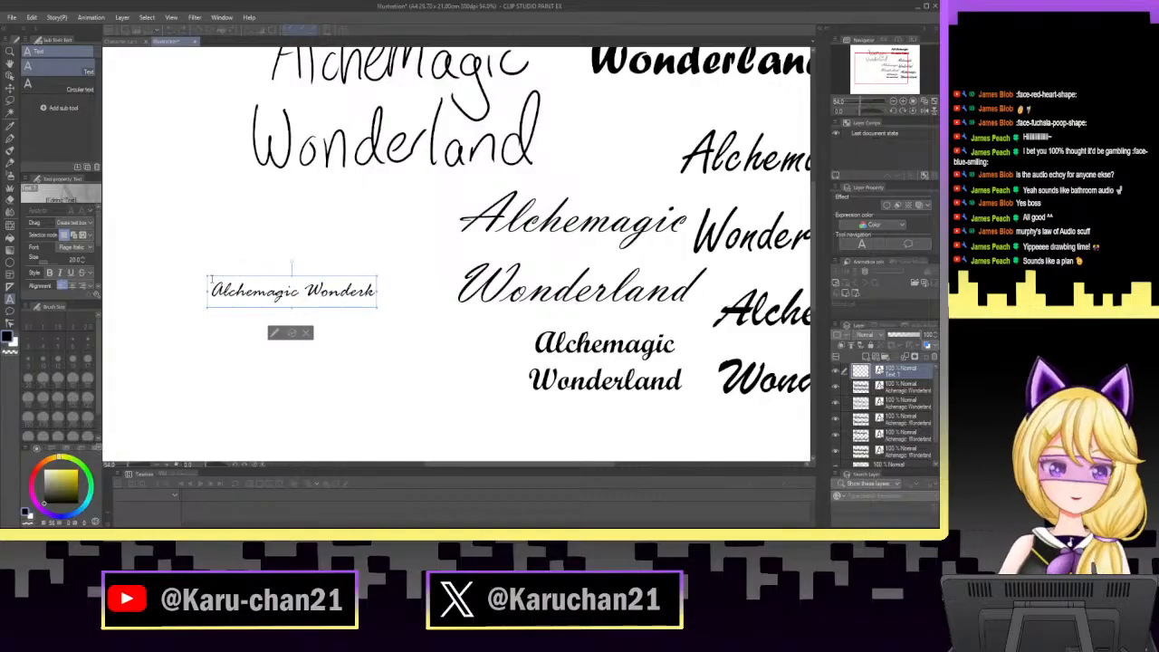
pyautogui.press('BackSpace')
pyautogui.press('BackSpace')
pyautogui.write('er')
pyautogui.press('BackSpace')
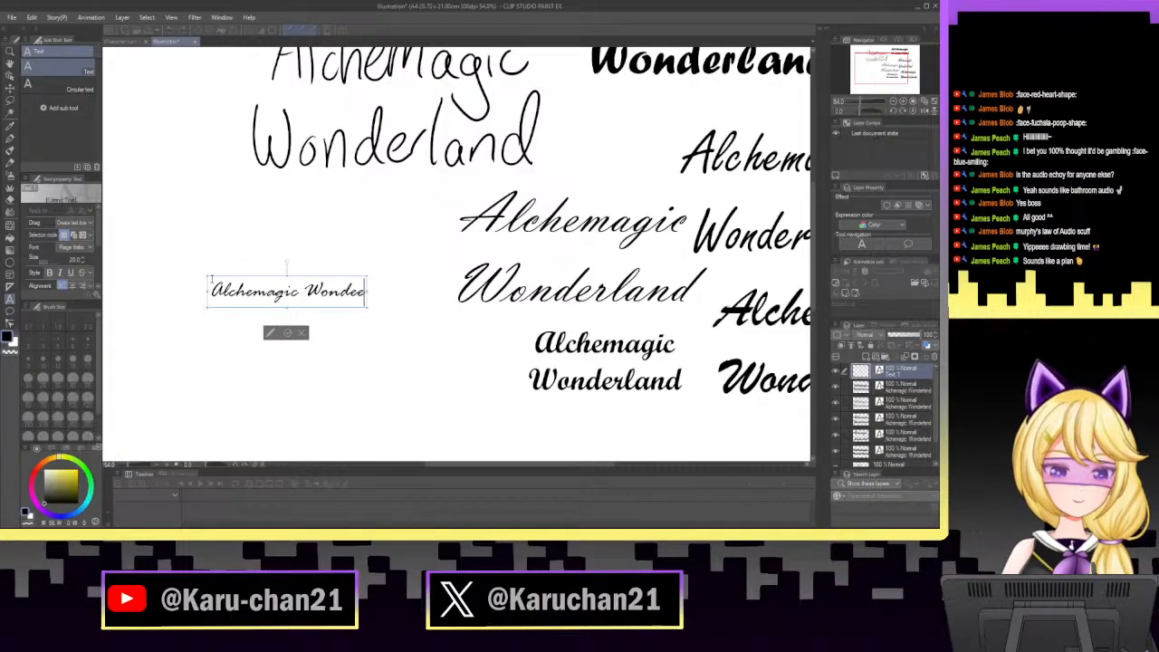
pyautogui.write('land')
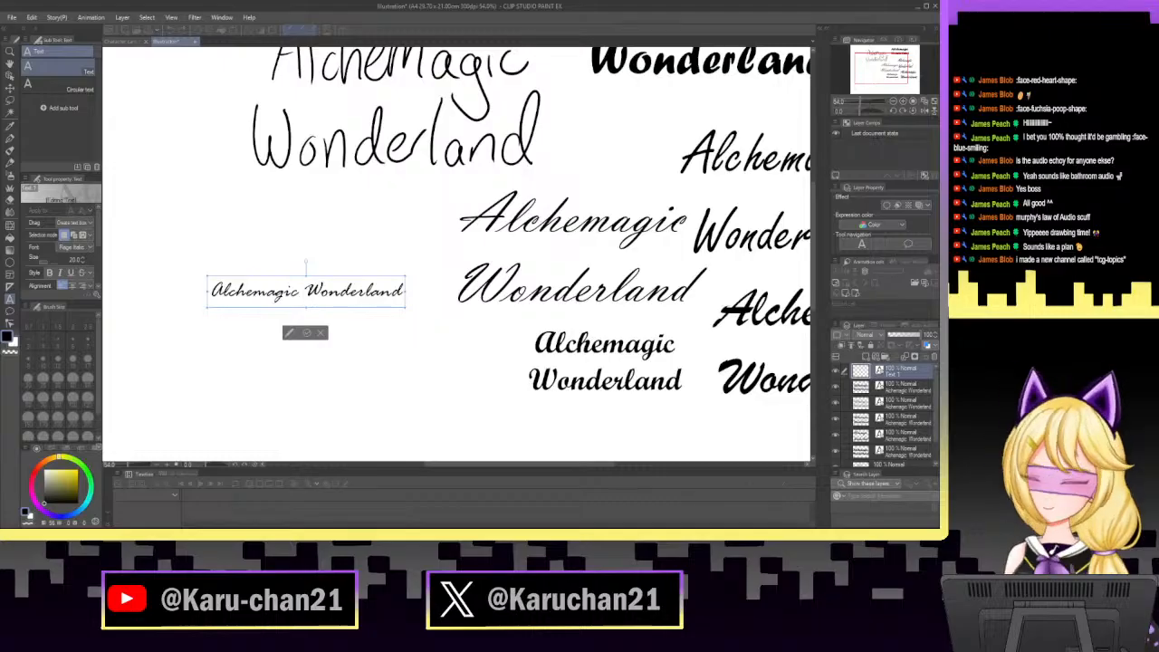
# Break the Rage Italic title into one word per line and enlarge it directly beneath the handwritten title.
pyautogui.press('BackSpace')
pyautogui.press('Return')
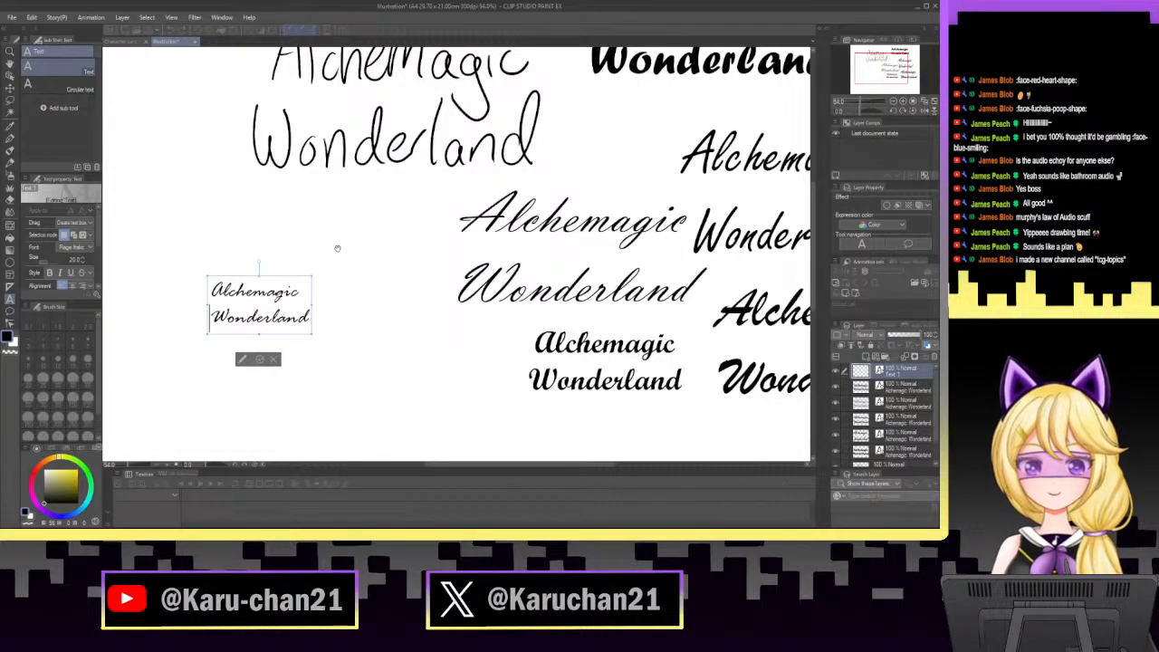
pyautogui.moveTo(311, 278); pyautogui.dragTo(401, 194)
pyautogui.click(354, 317)
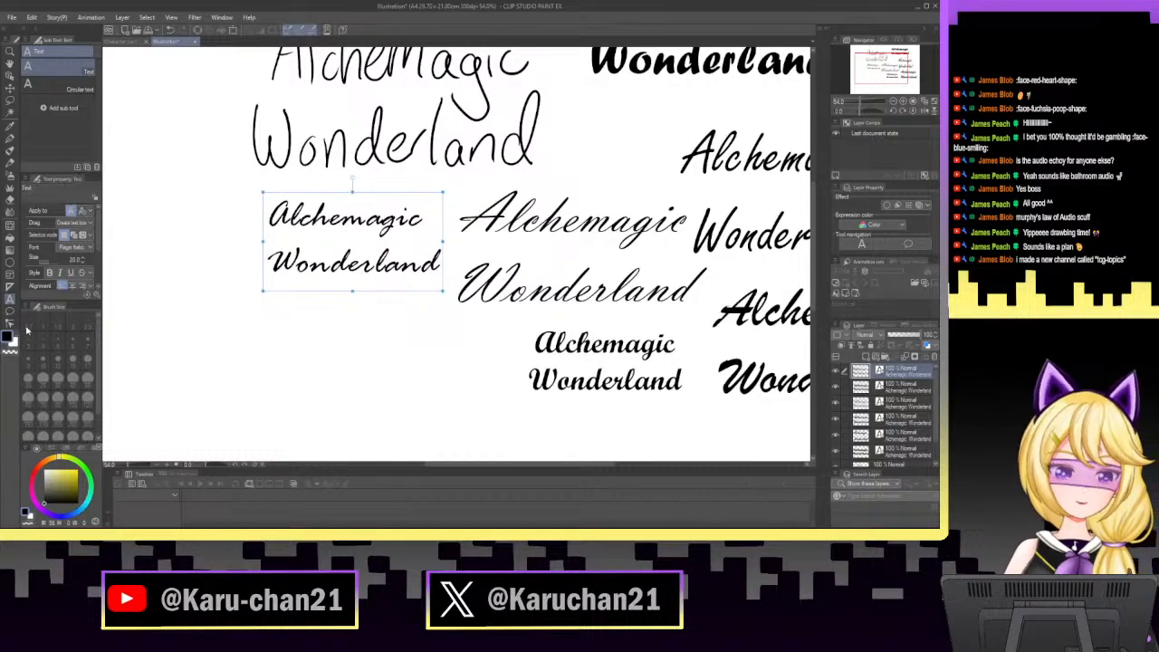
# Set the font to Pristina Regular and add the text "Alchemagic Wonderland" below the Rage Italic title.
pyautogui.click(92, 247)
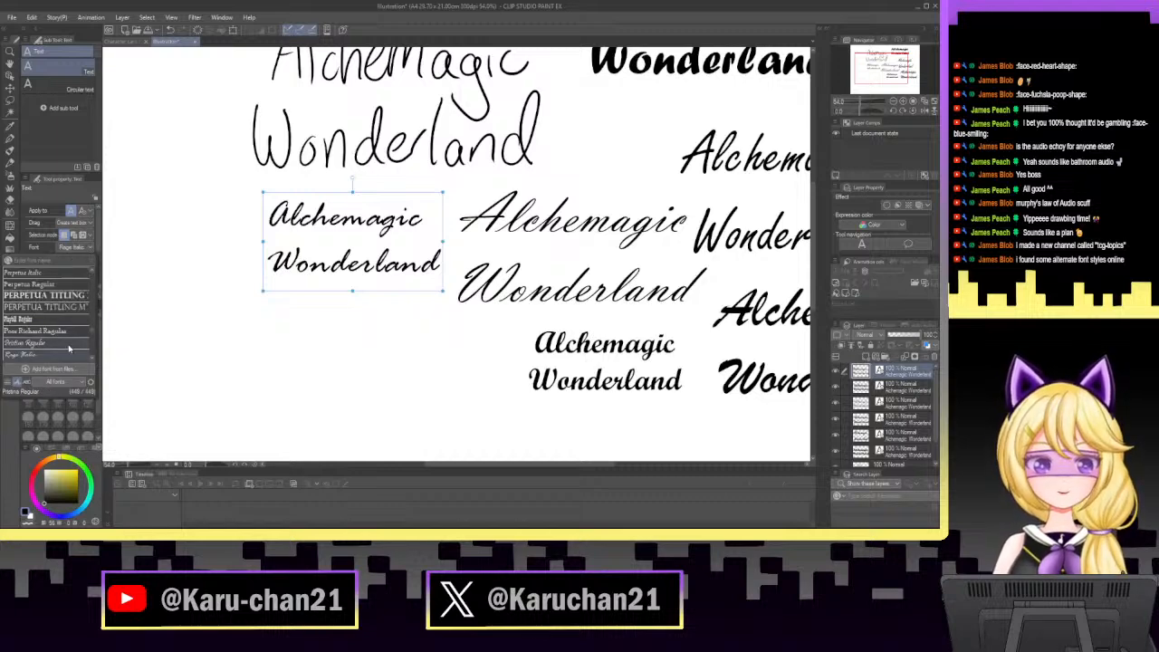
pyautogui.click(68, 347)
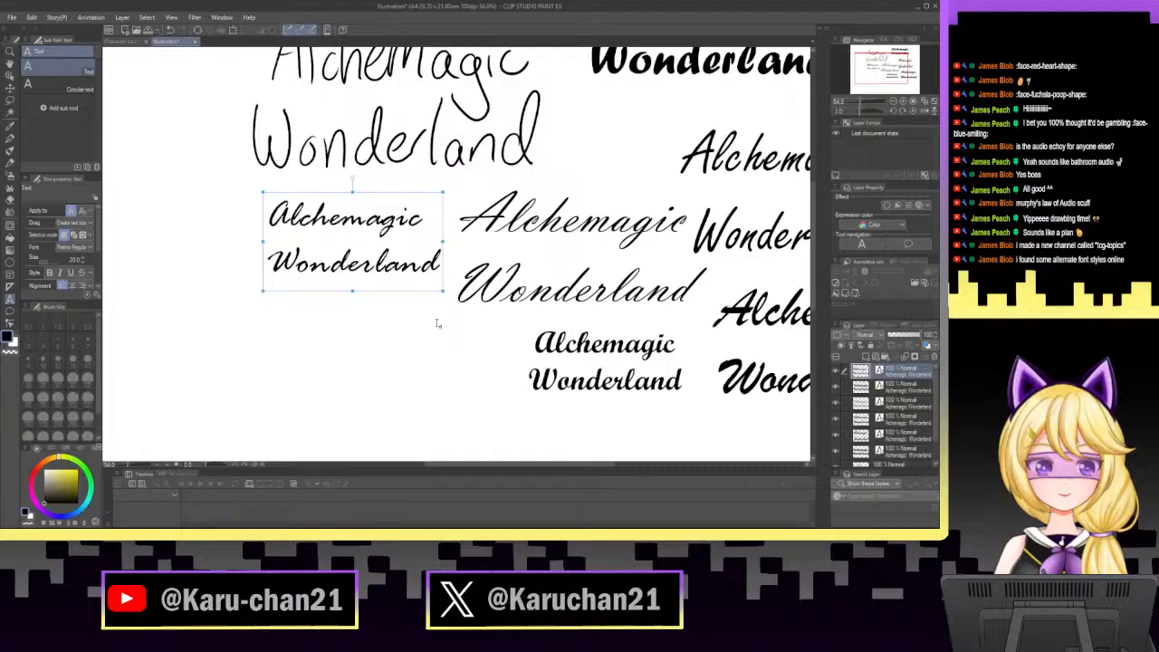
pyautogui.click(294, 311)
pyautogui.write('Alch')
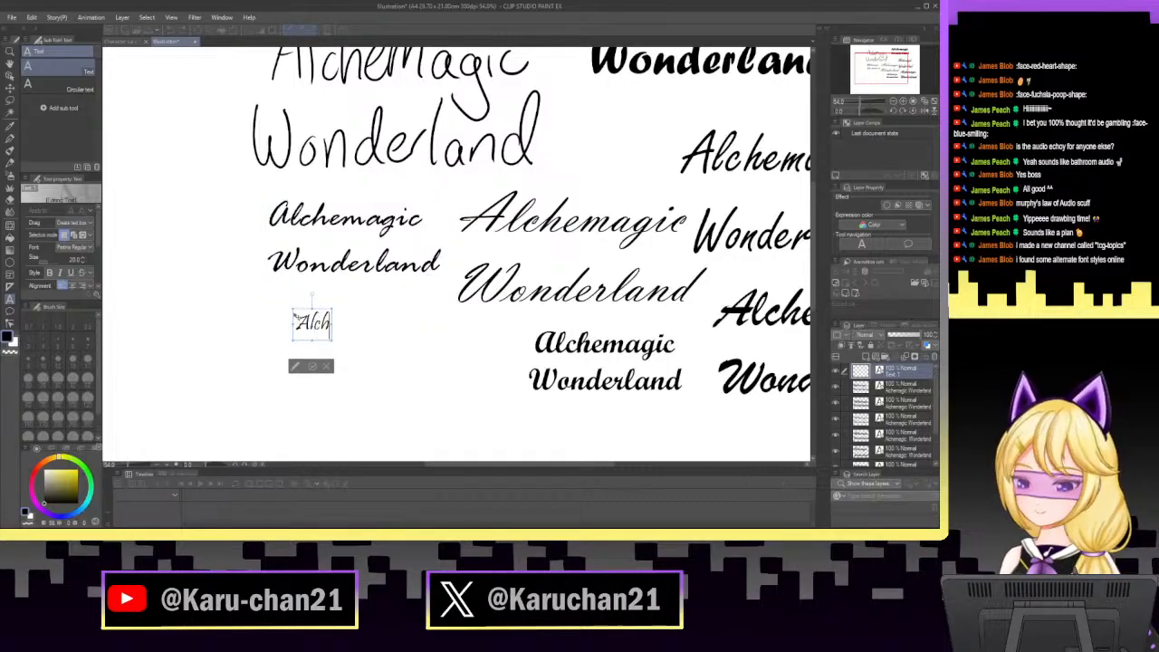
pyautogui.write('emagic Won')
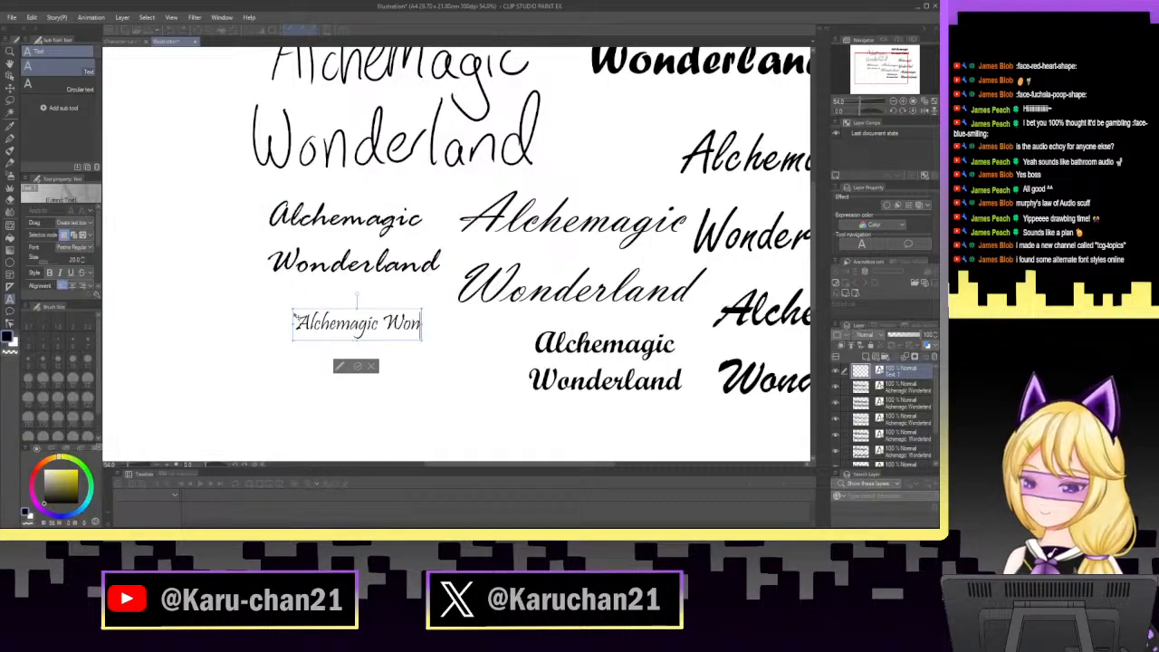
pyautogui.write('derland')
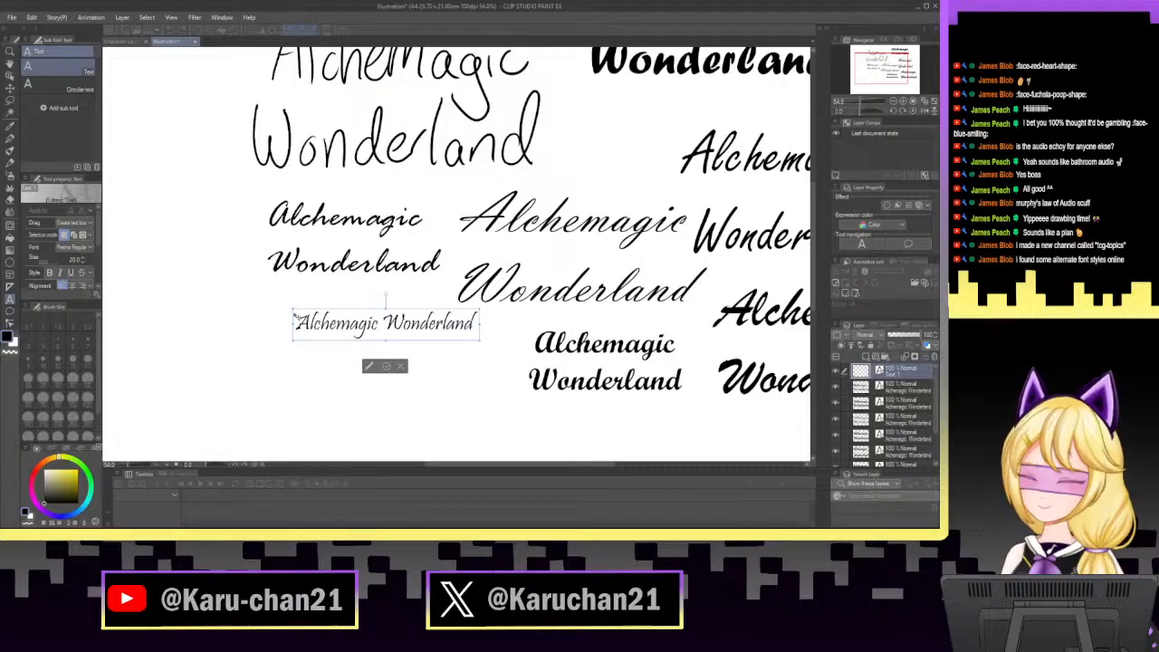
# Break the Pristina title into one word per line and enlarge it beneath the Rage Italic version.
pyautogui.click(383, 323)
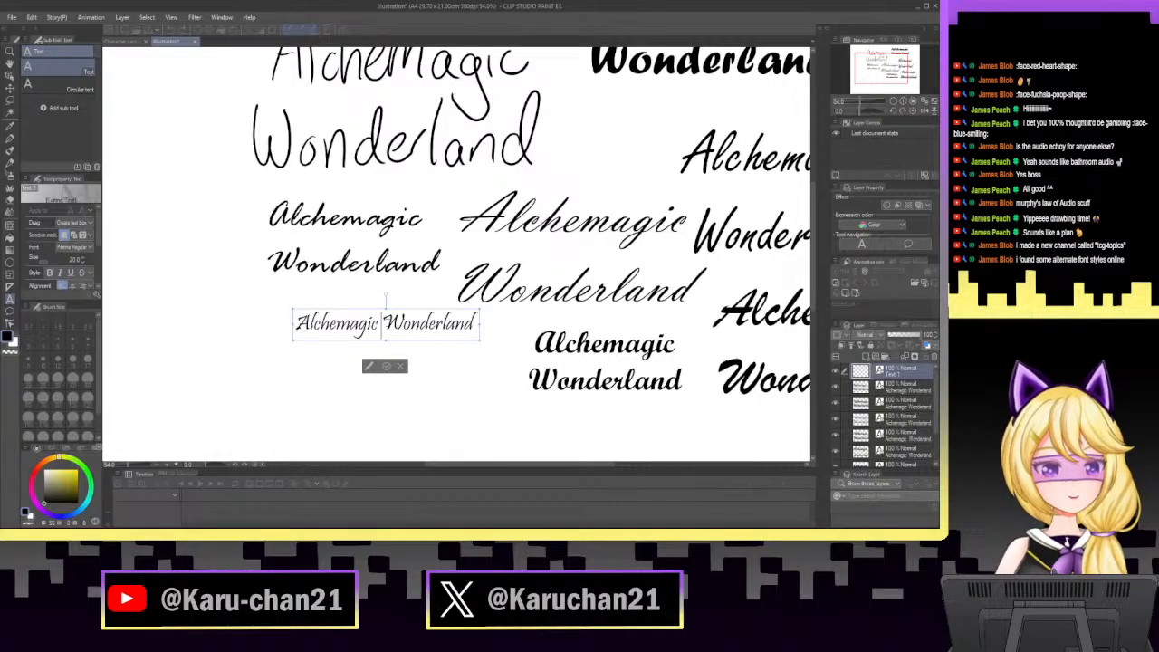
pyautogui.press('BackSpace')
pyautogui.press('Return')
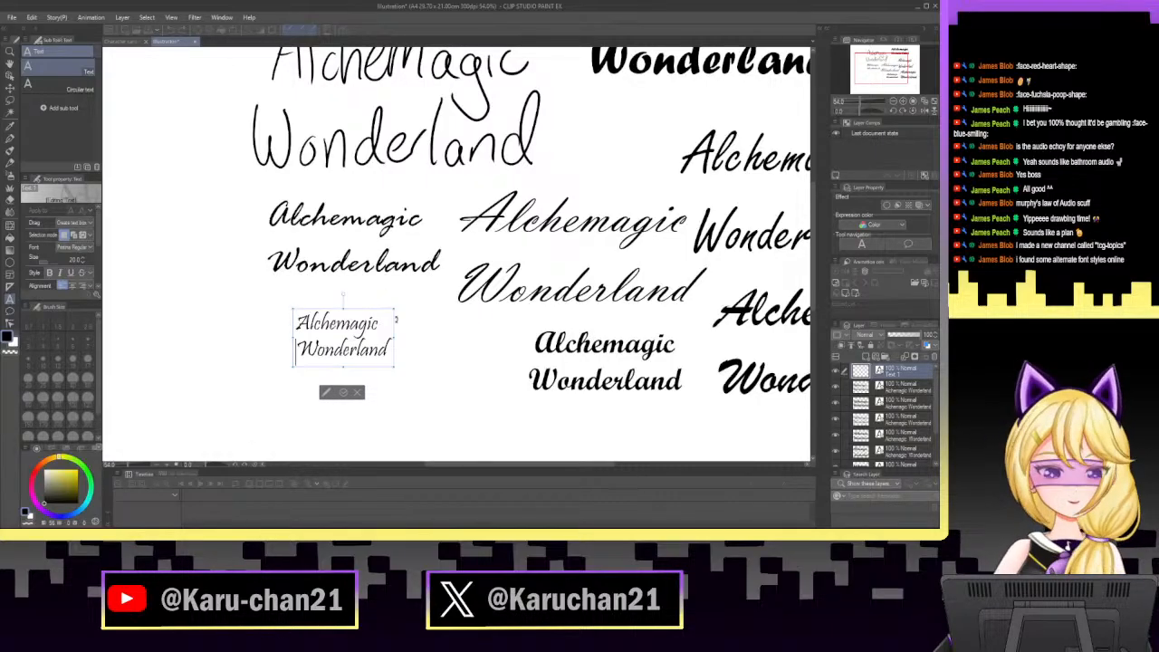
pyautogui.hotkey('ctrl', 'a')
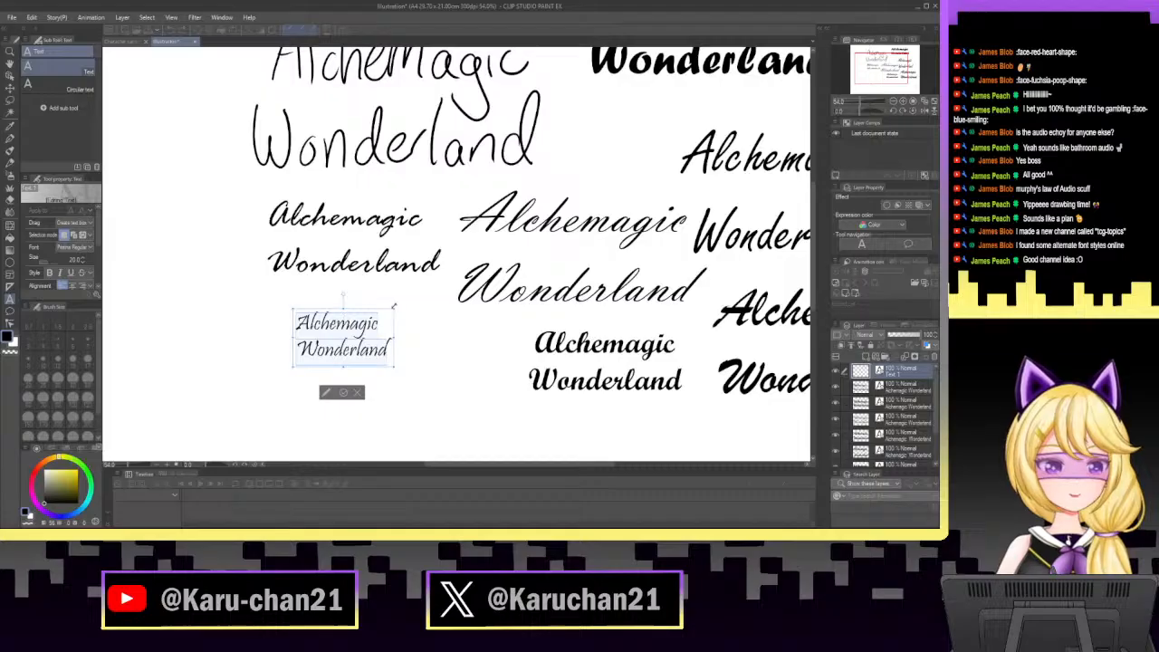
pyautogui.moveTo(399, 309); pyautogui.dragTo(466, 327)
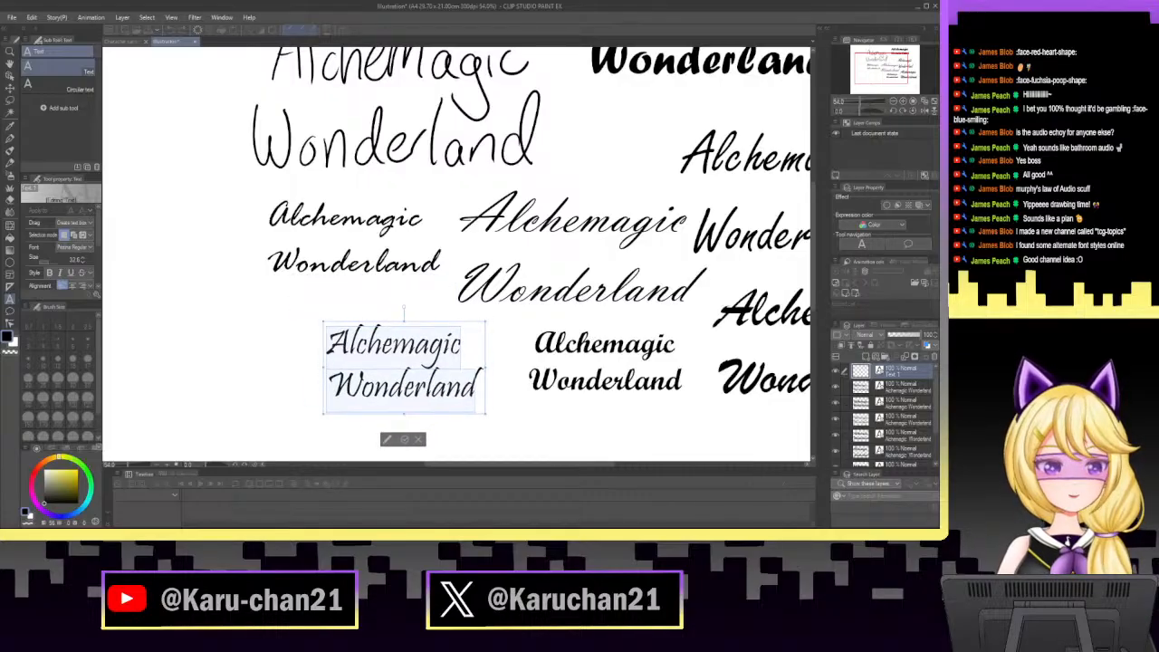
# Center-align the two lines of the Pristina title and finish editing the text.
pyautogui.click(79, 286)
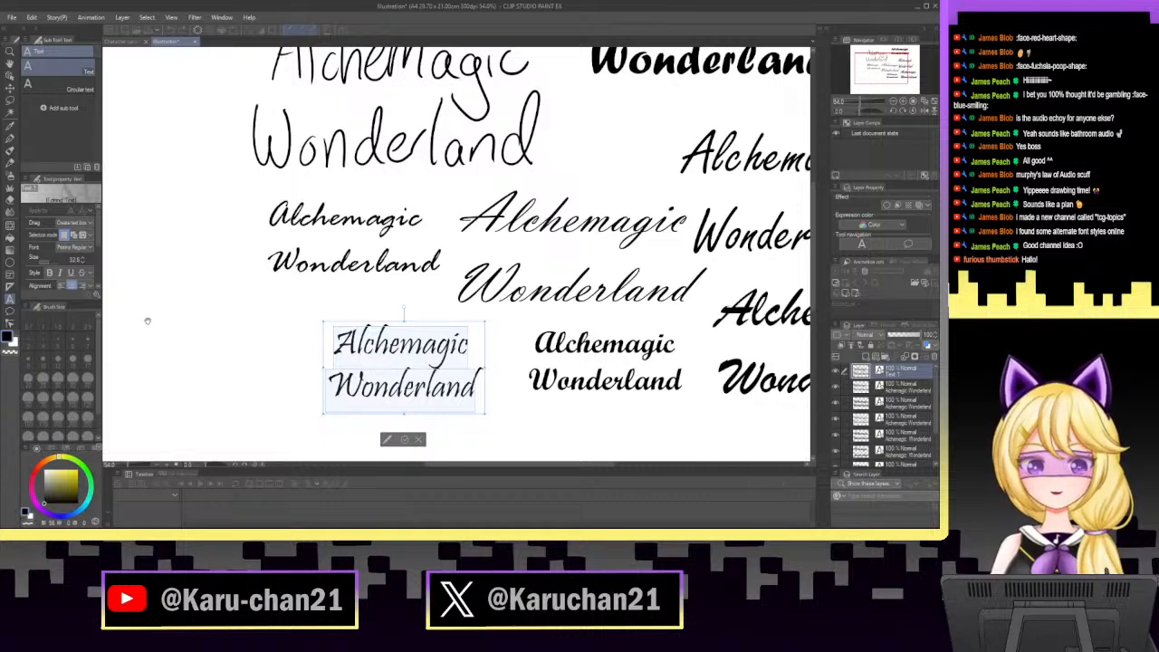
pyautogui.click(413, 373)
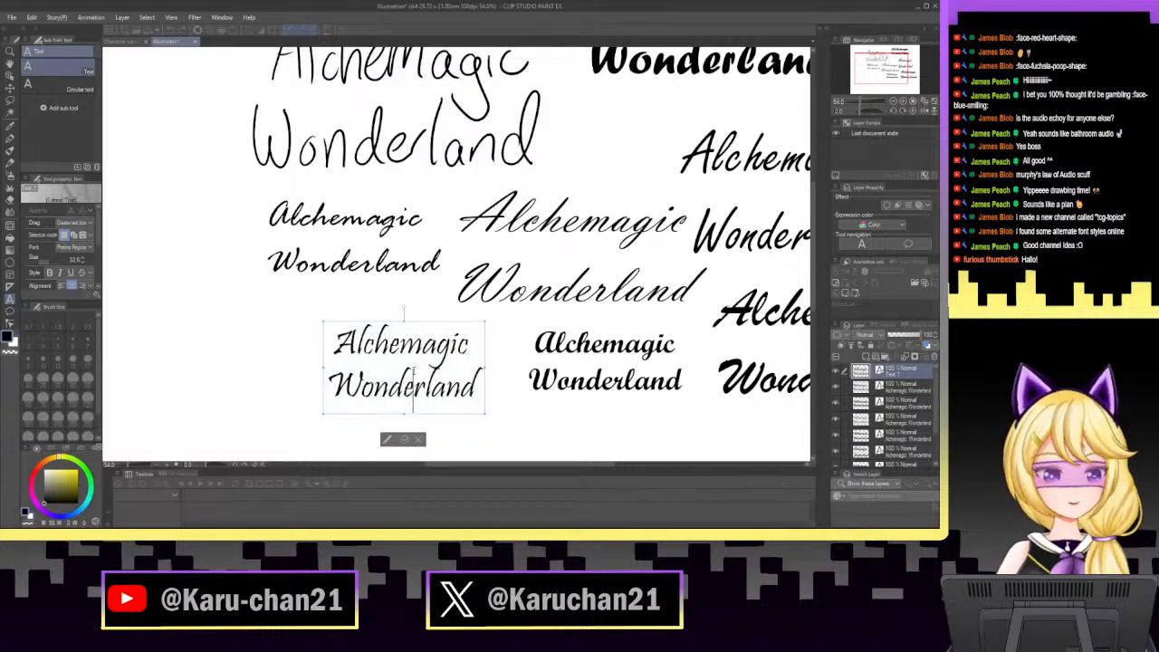
pyautogui.press('Escape')
# Browse the font list upward from Pristina for other script fonts that could suit the title.
pyautogui.click(84, 247)
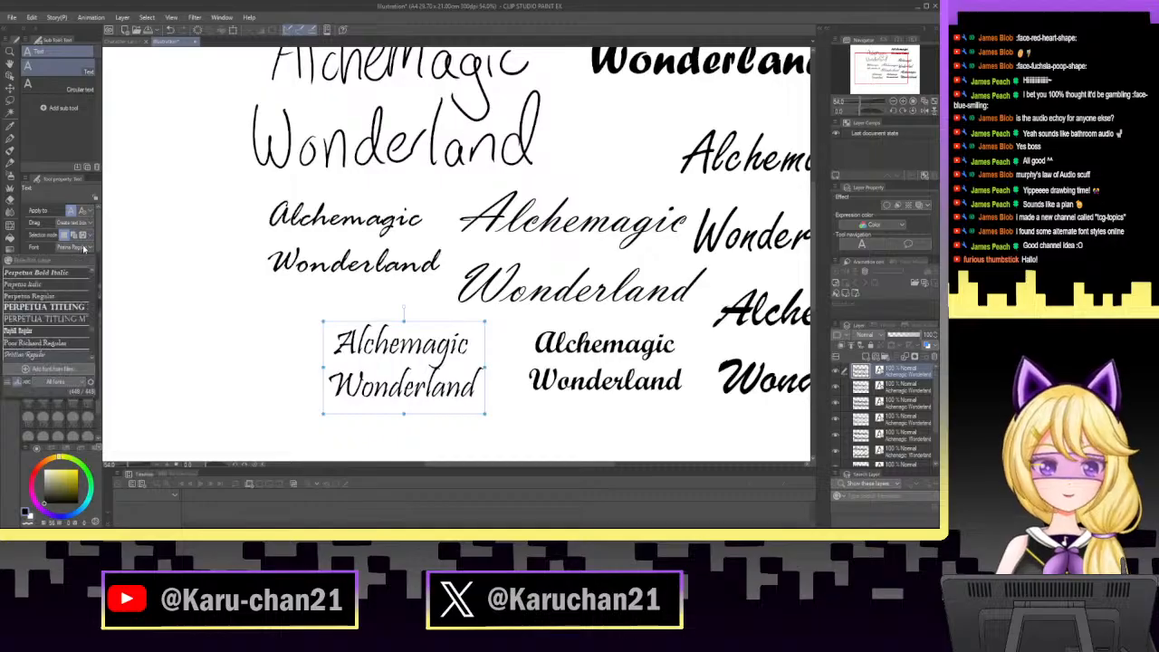
pyautogui.scroll(3, 79, 339)
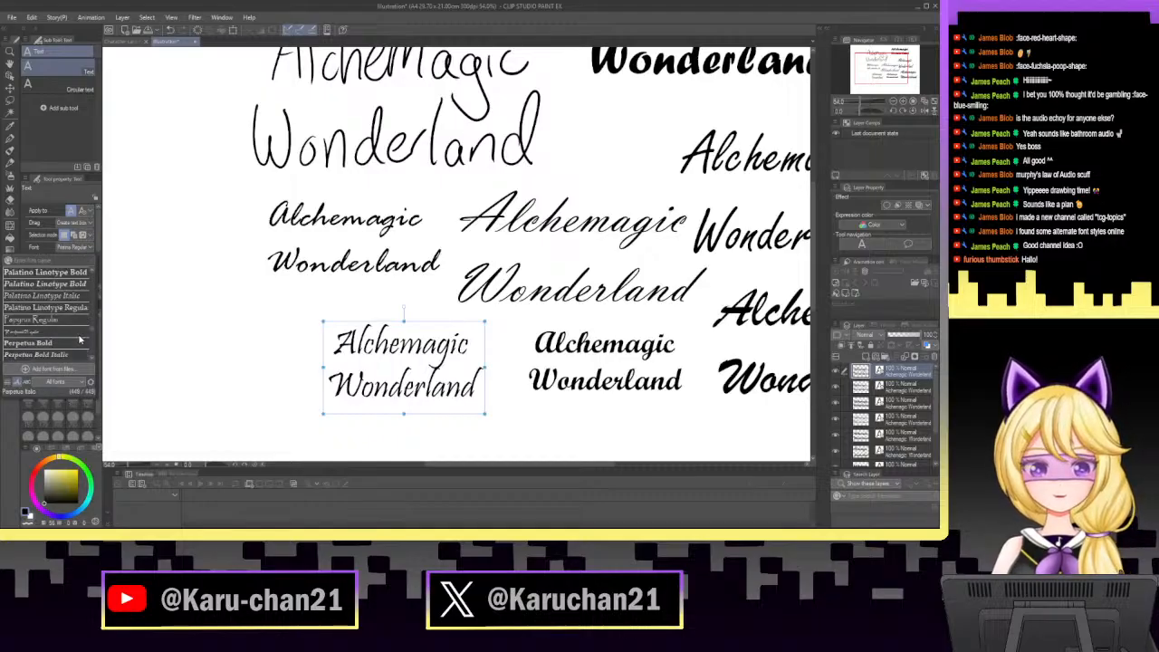
pyautogui.scroll(3, 75, 340)
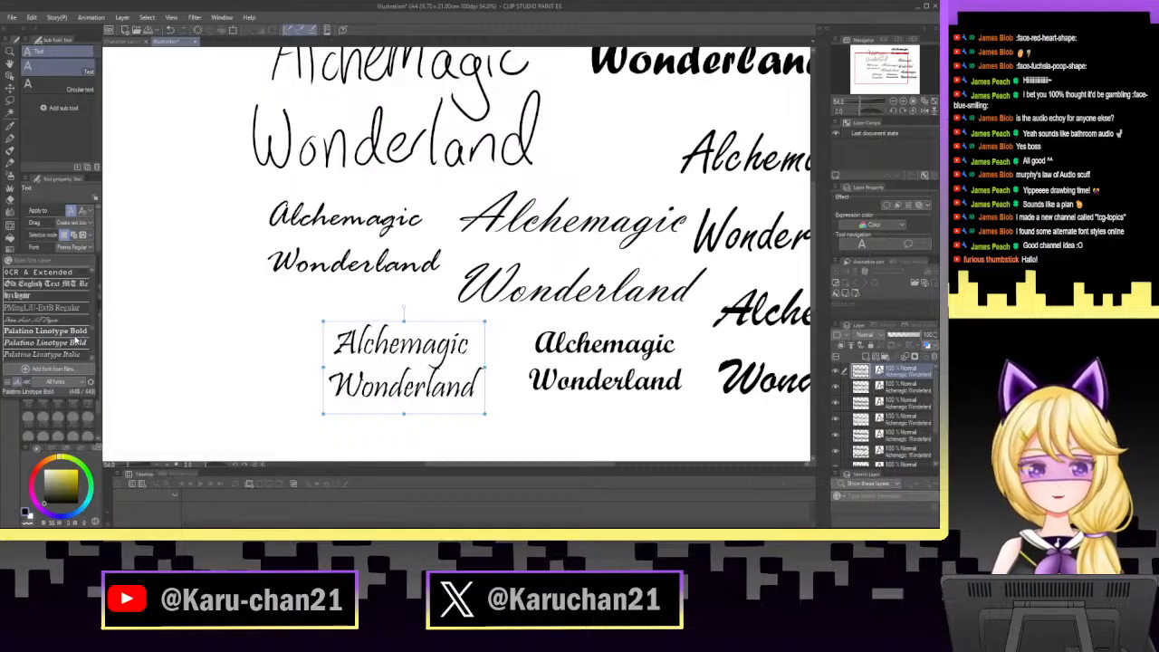
pyautogui.scroll(5, 75, 342)
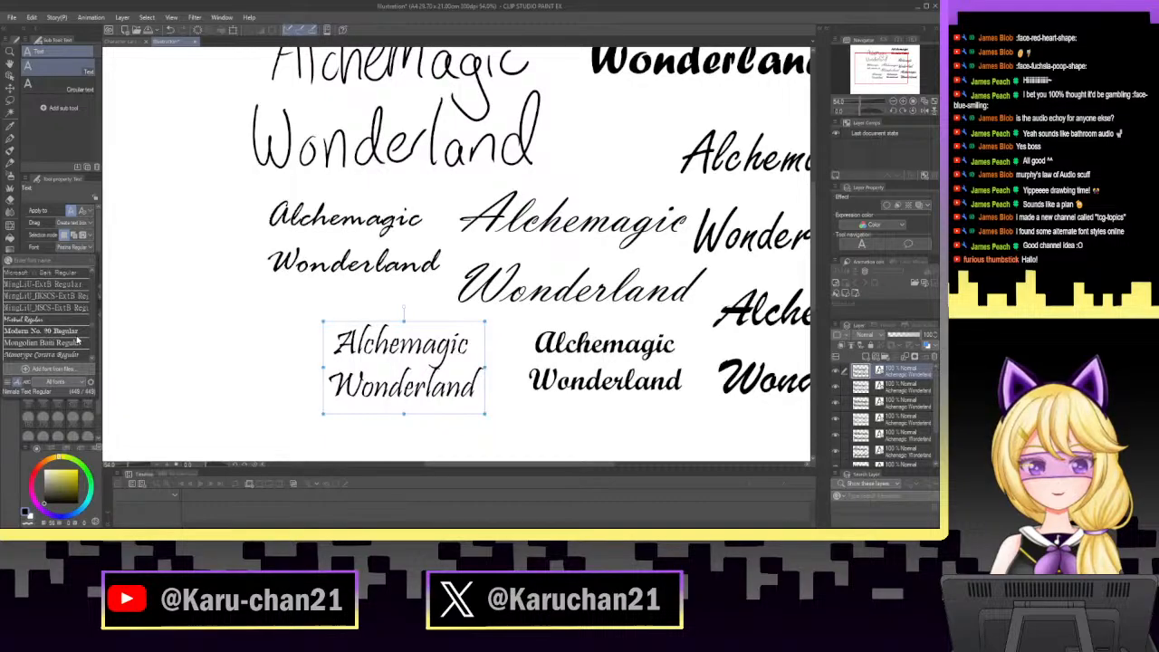
pyautogui.scroll(5, 79, 341)
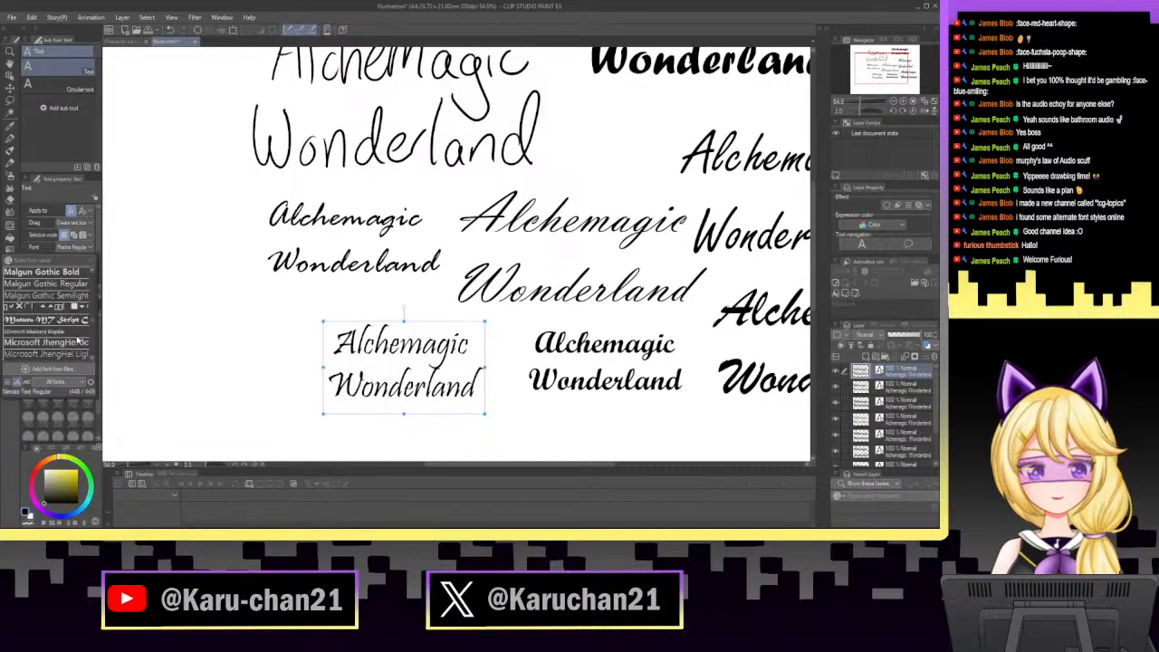
pyautogui.scroll(5, 77, 341)
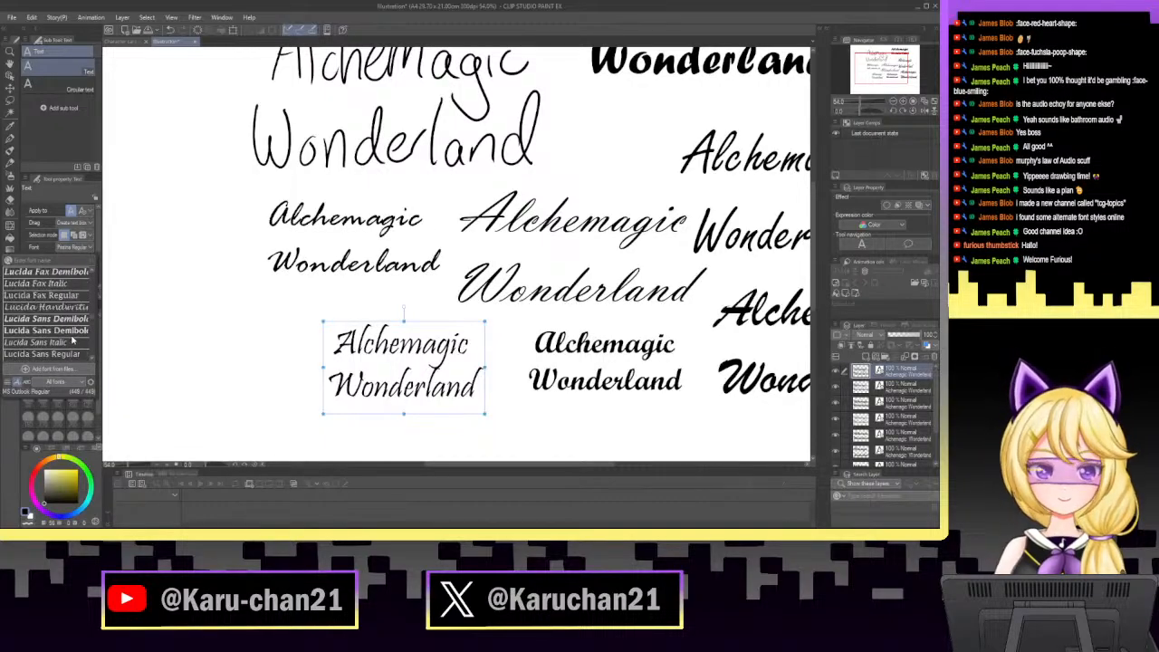
pyautogui.scroll(3, 75, 340)
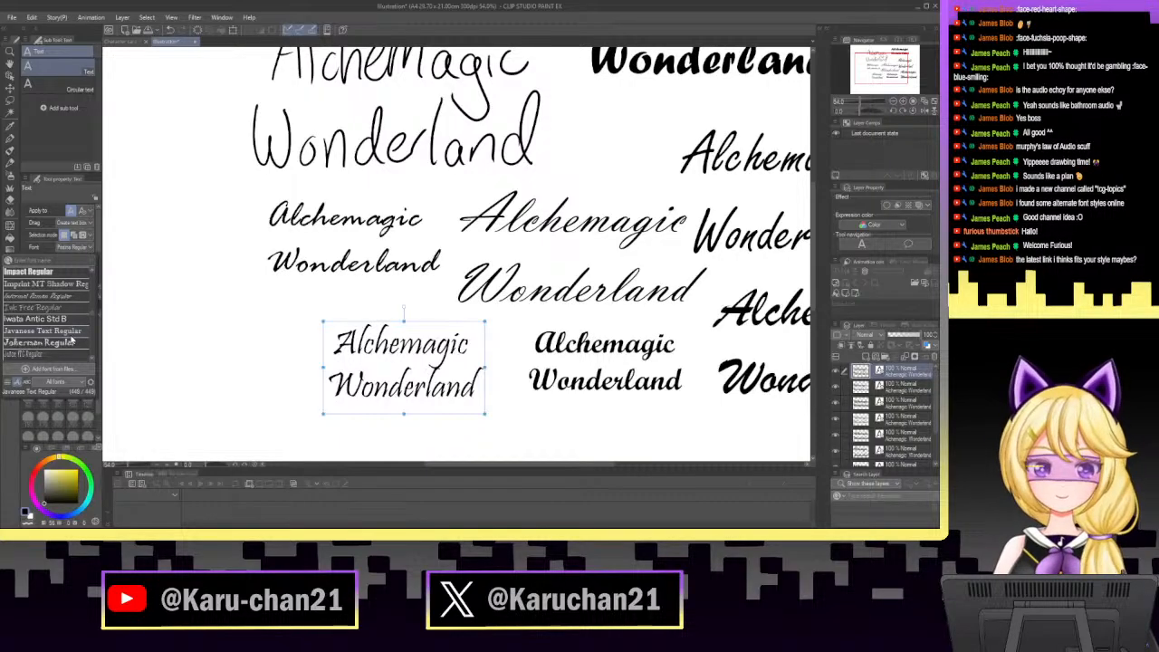
pyautogui.scroll(3, 77, 340)
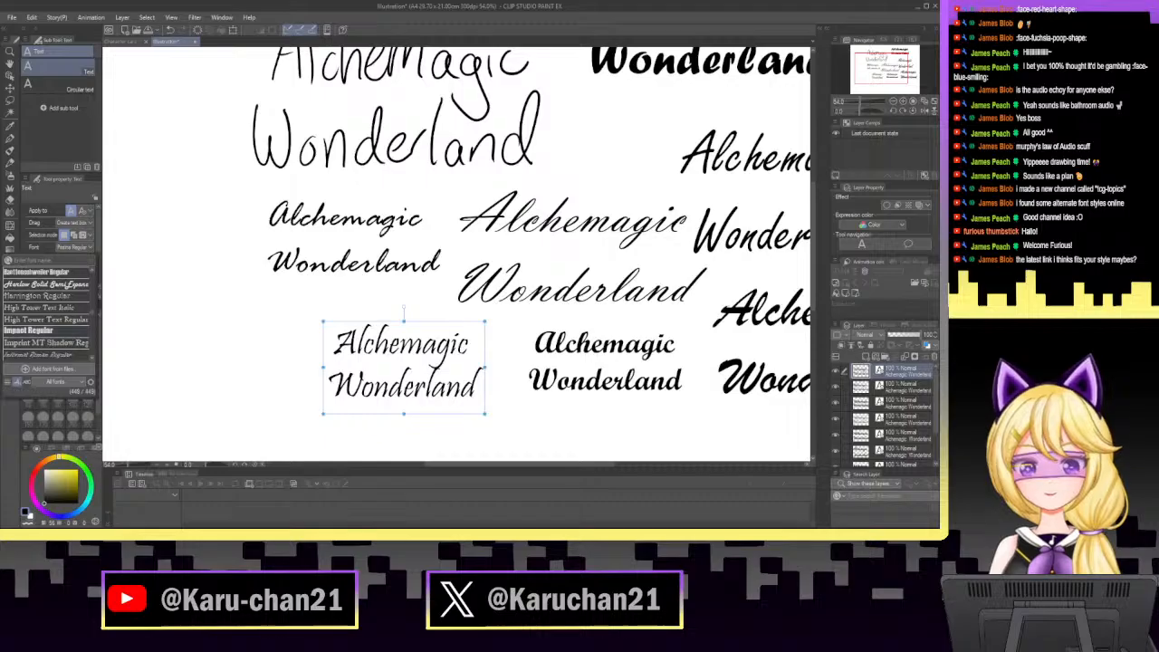
pyautogui.hotkey('alt', 'Tab')
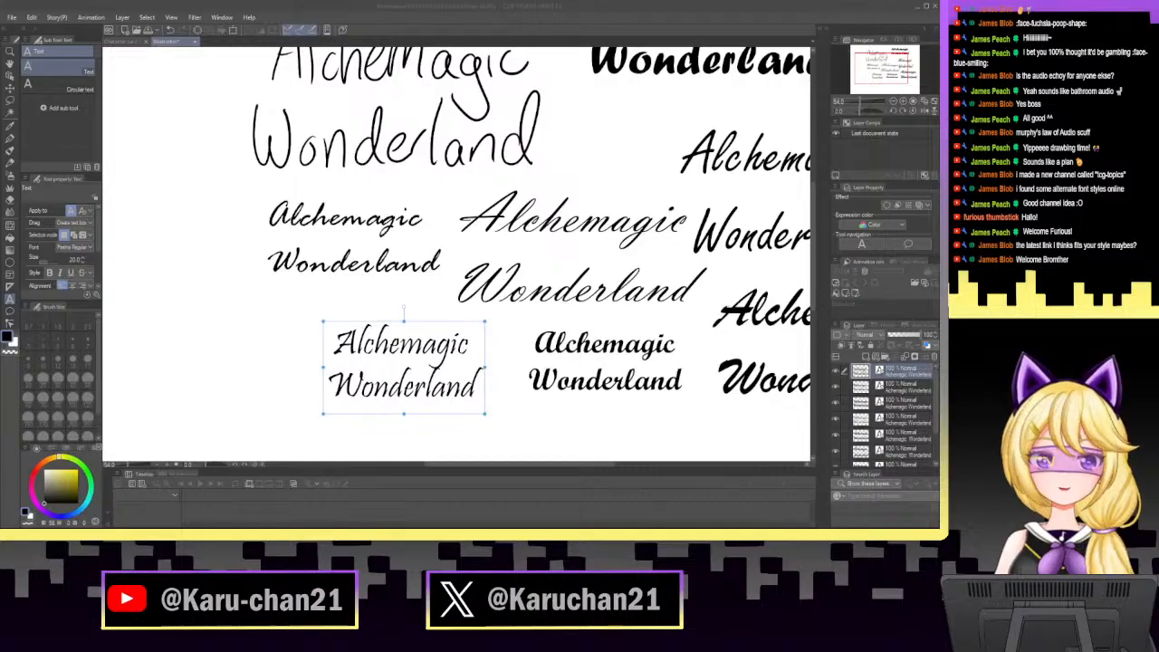
pyautogui.hotkey('alt', 'Tab')
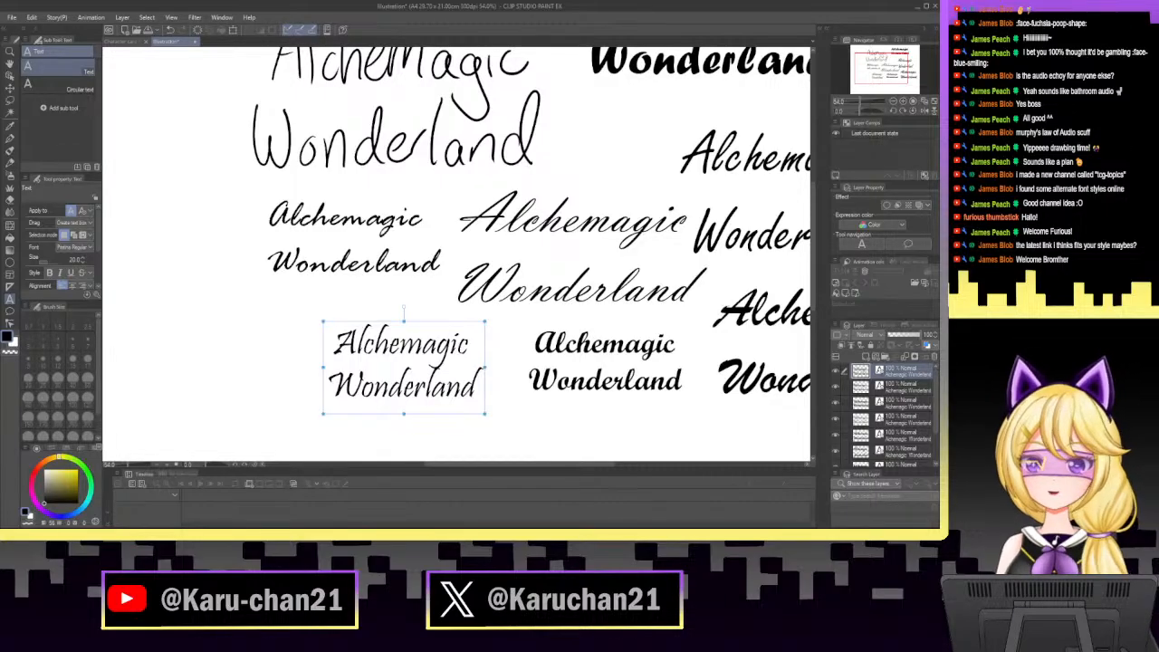
# Select all the typed "Alchemagic Wonderland" text layers and merge them into a single layer.
pyautogui.scroll(-6, 481, 227)
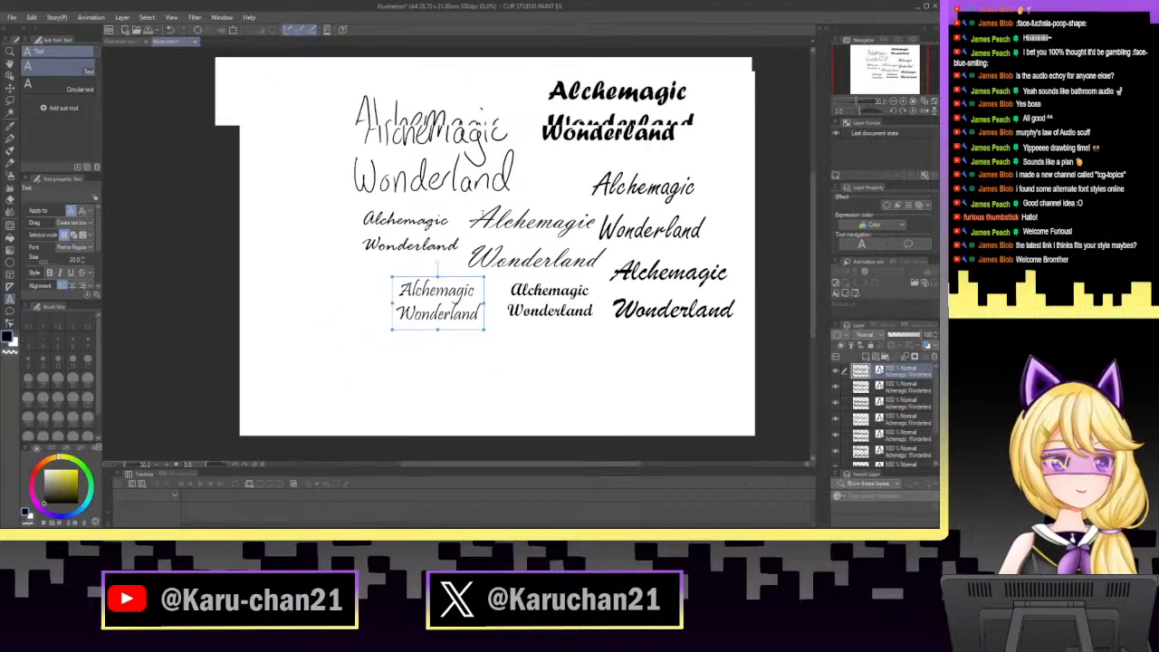
pyautogui.scroll(2, 482, 226)
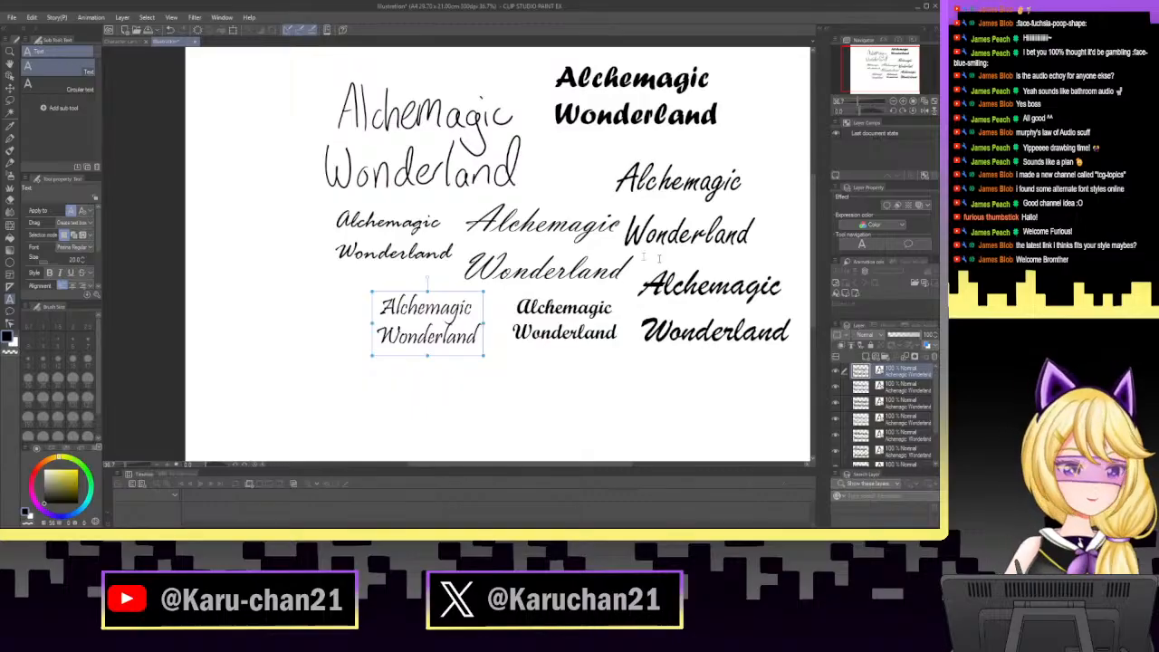
pyautogui.scroll(-3, 914, 428)
pyautogui.keyDown('shift'); pyautogui.click(917, 427); pyautogui.keyUp('shift')
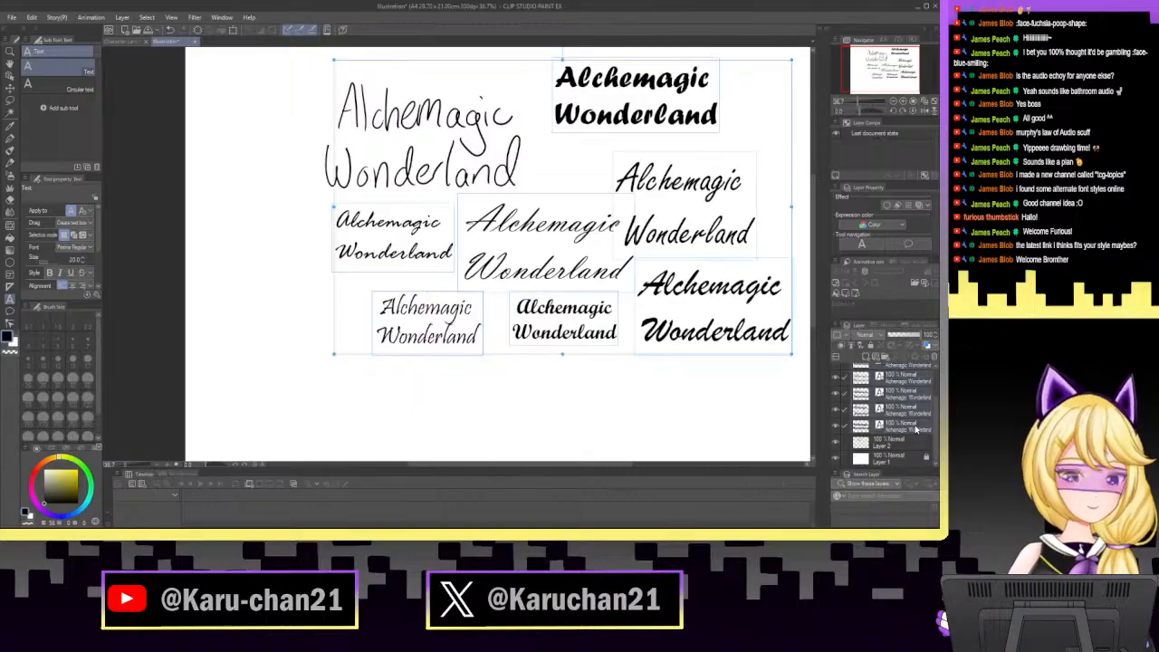
pyautogui.rightClick(916, 427)
pyautogui.click(892, 381)
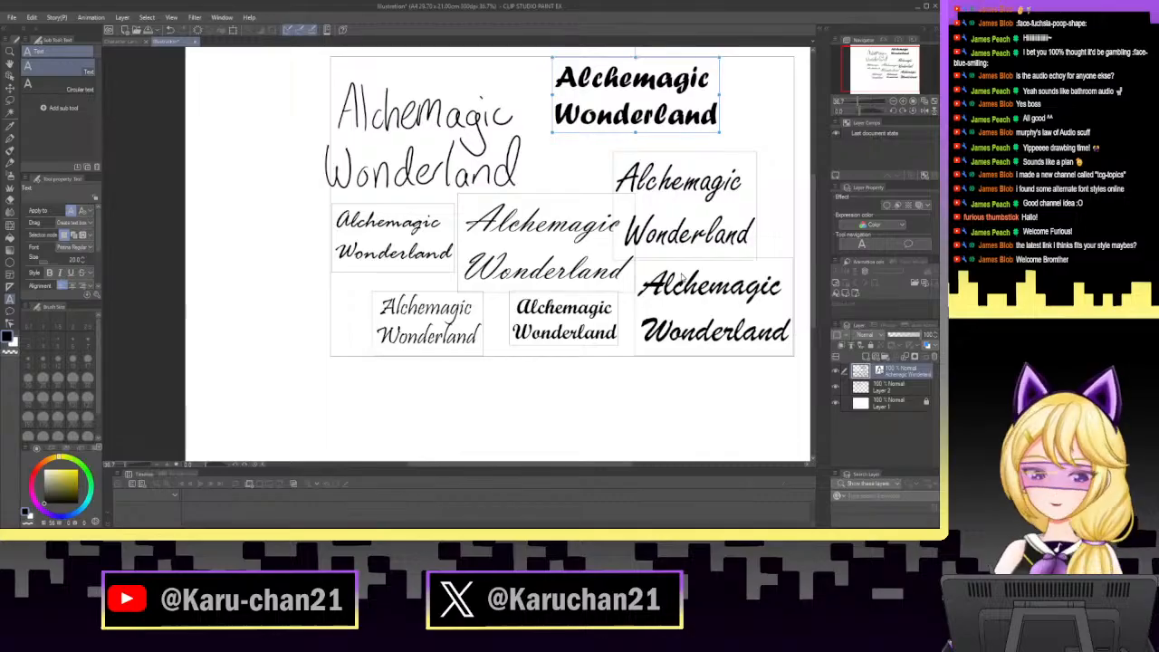
pyautogui.hotkey('ctrl', 't')
pyautogui.moveTo(669, 237)
pyautogui.mouseDown()
pyautogui.moveTo(580, 254)
pyautogui.moveTo(596, 274)
pyautogui.moveTo(645, 274)
pyautogui.moveTo(656, 256)
pyautogui.mouseUp()
pyautogui.click(579, 388)
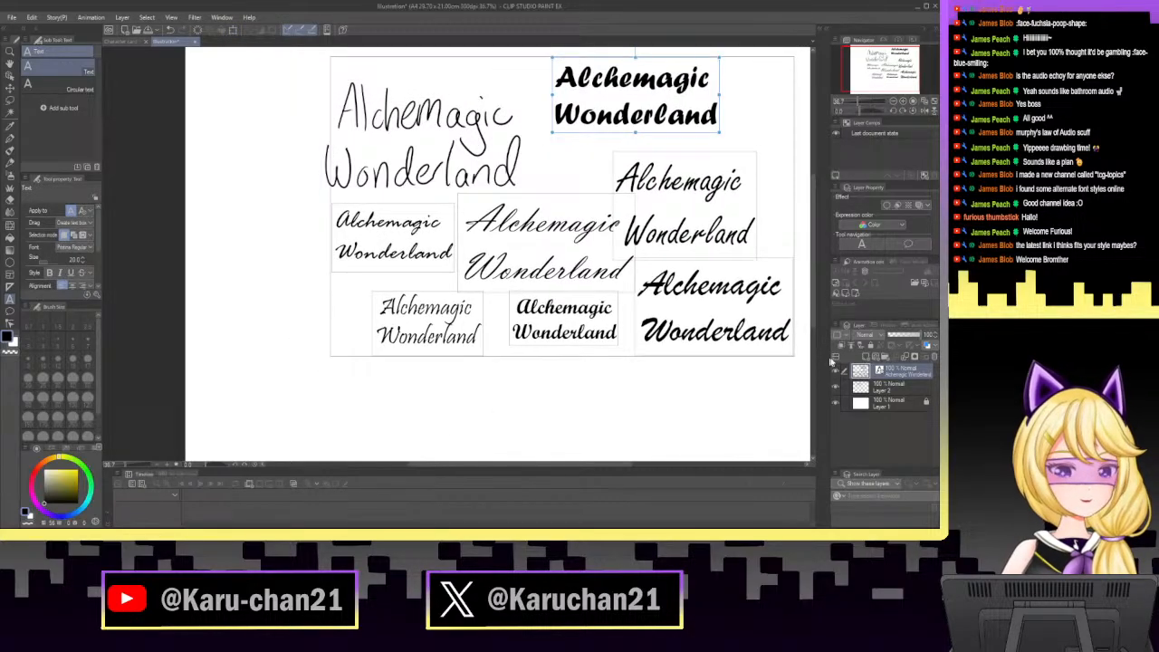
pyautogui.keyDown('ctrl'); pyautogui.click(913, 374); pyautogui.keyUp('ctrl')
pyautogui.rightClick(913, 374)
pyautogui.click(888, 352)
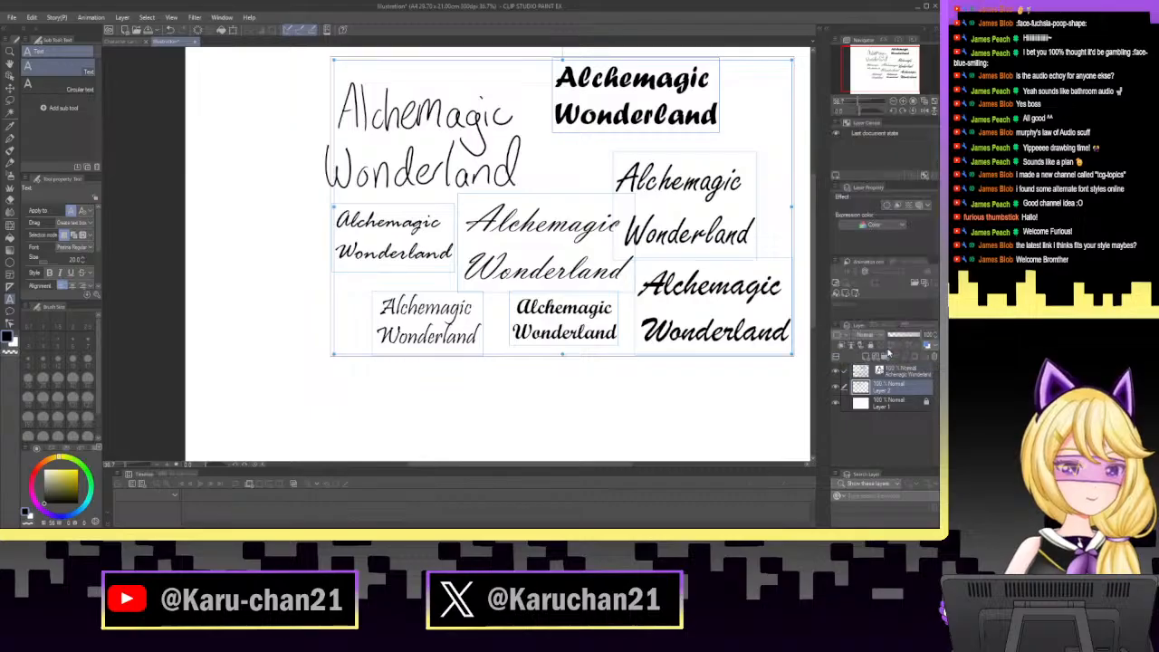
pyautogui.hotkey('ctrl', 'z')
# Merge the combined text layer and the handwritten title on Layer 2 into one layer.
pyautogui.rightClick(898, 374)
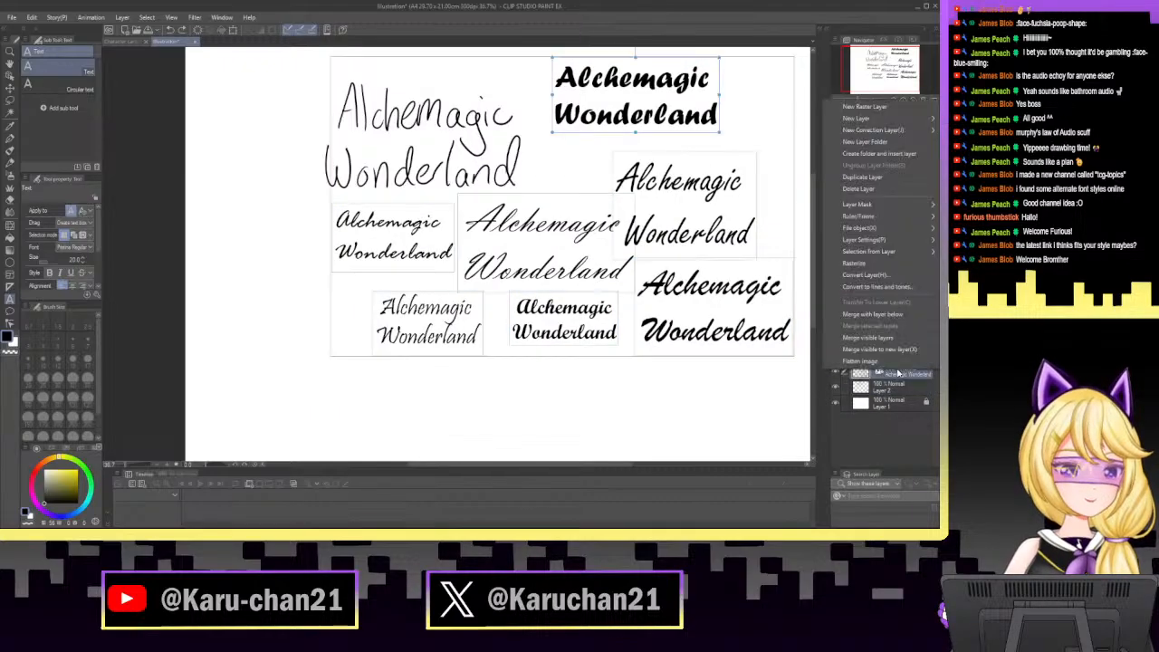
pyautogui.click(899, 387)
pyautogui.keyDown('ctrl'); pyautogui.click(899, 388); pyautogui.keyUp('ctrl')
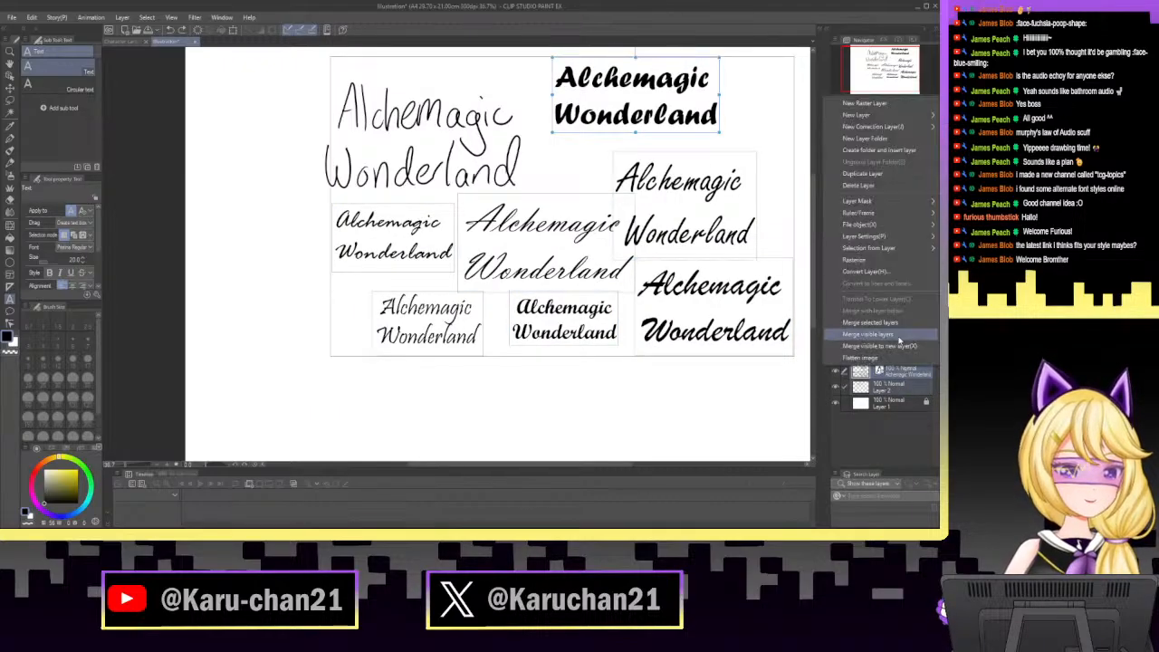
pyautogui.hotkey('ctrl', 'e')
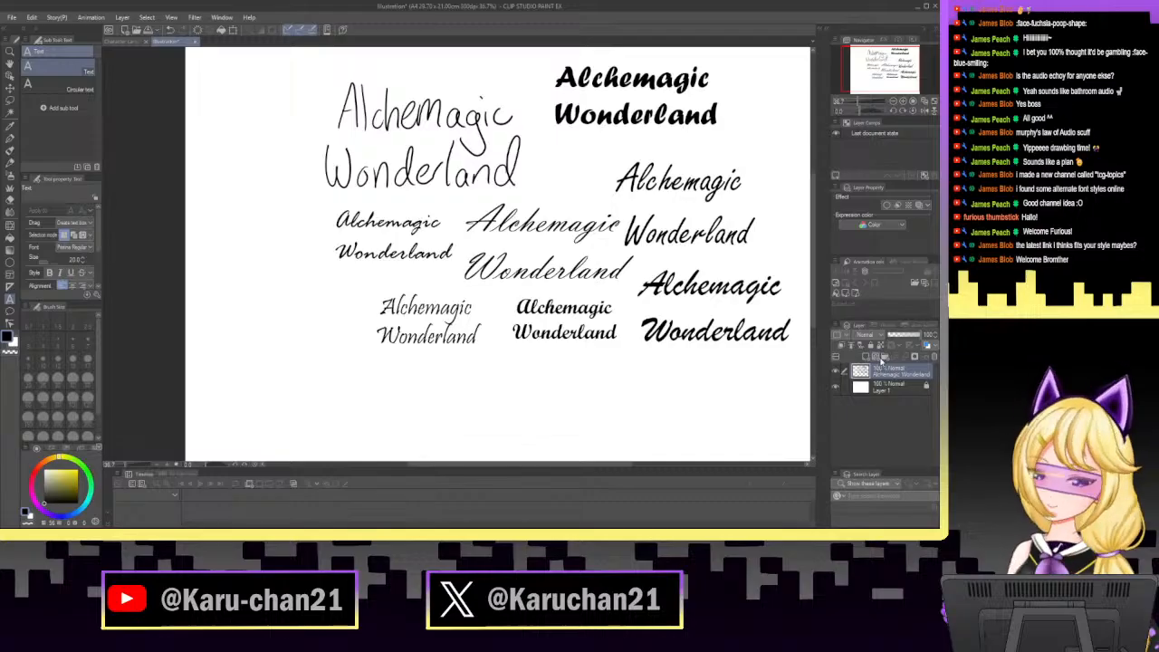
# Scale the merged title samples down to about half size and place them in the page's upper-left corner.
pyautogui.hotkey('ctrl', 't')
pyautogui.moveTo(698, 241); pyautogui.dragTo(567, 229)
pyautogui.moveTo(663, 332); pyautogui.dragTo(424, 192)
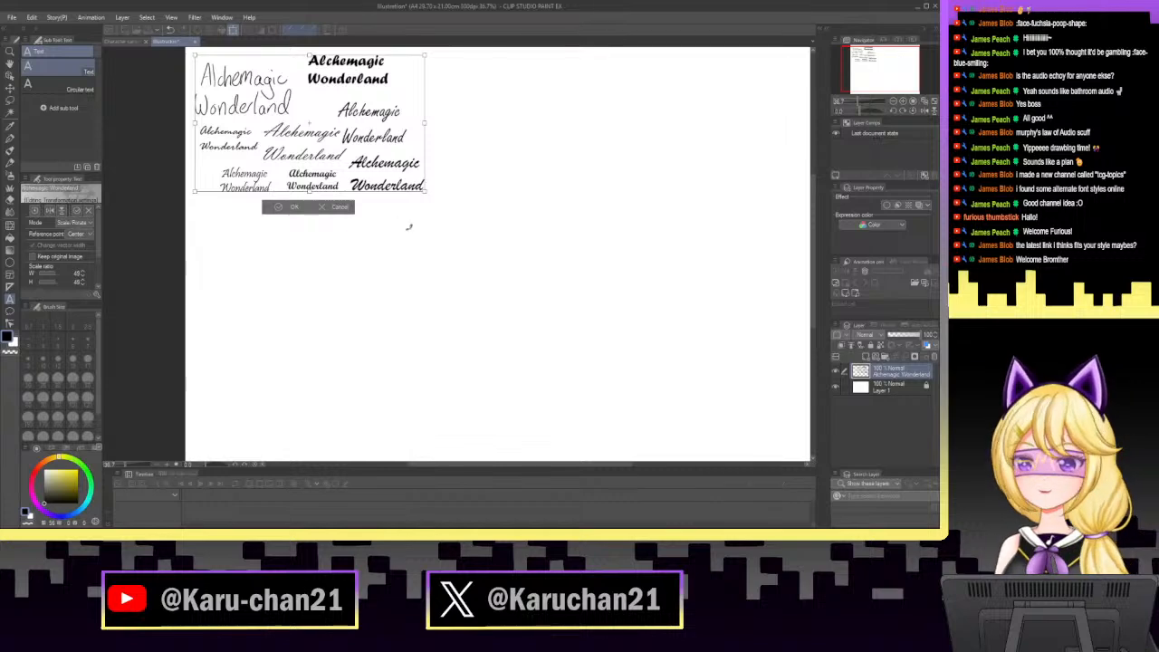
pyautogui.click(284, 208)
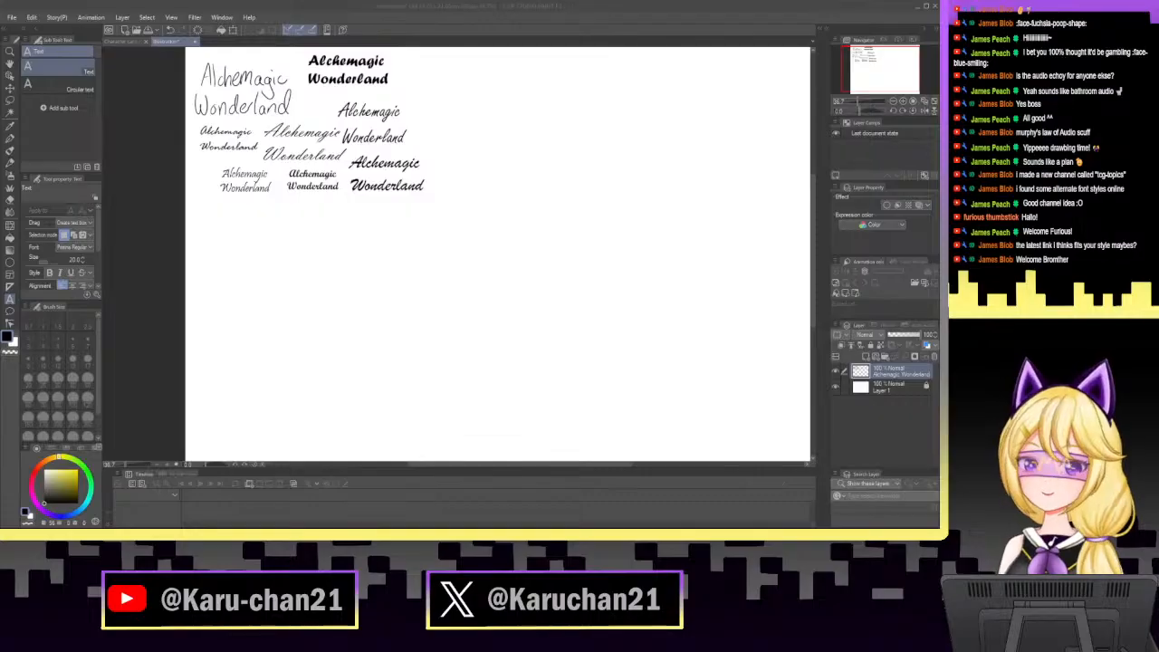
# Capture screen snips of the reference font's glyph sheet with Snipping Tool.
pyautogui.press('super+shift+s')
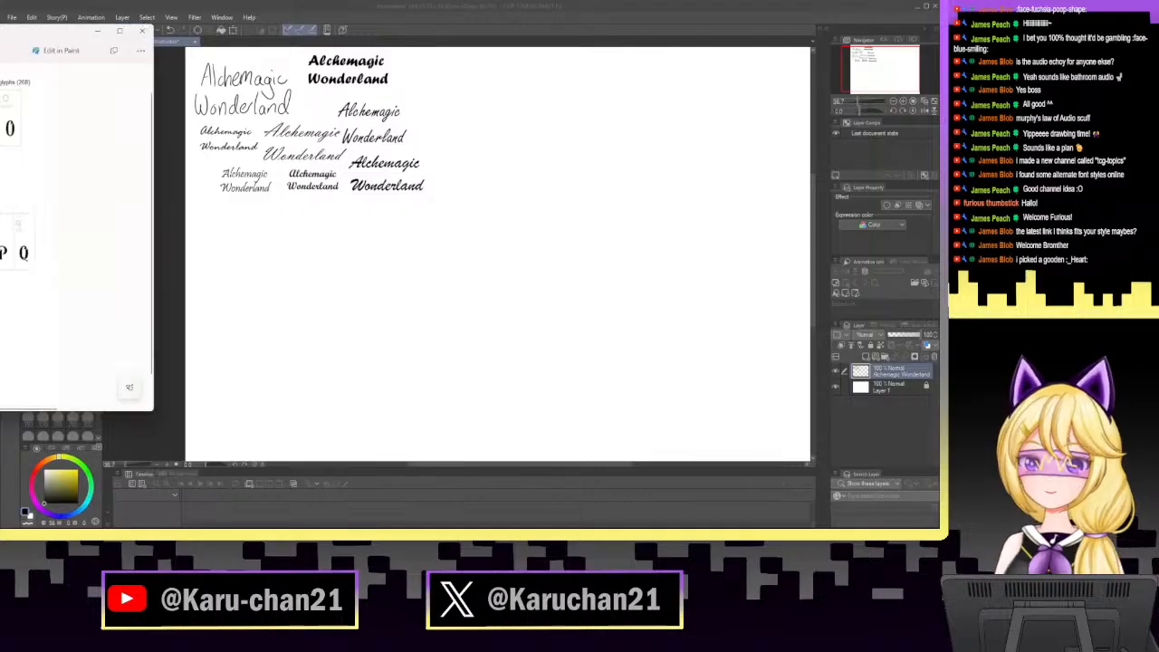
pyautogui.press('super+shift+s')
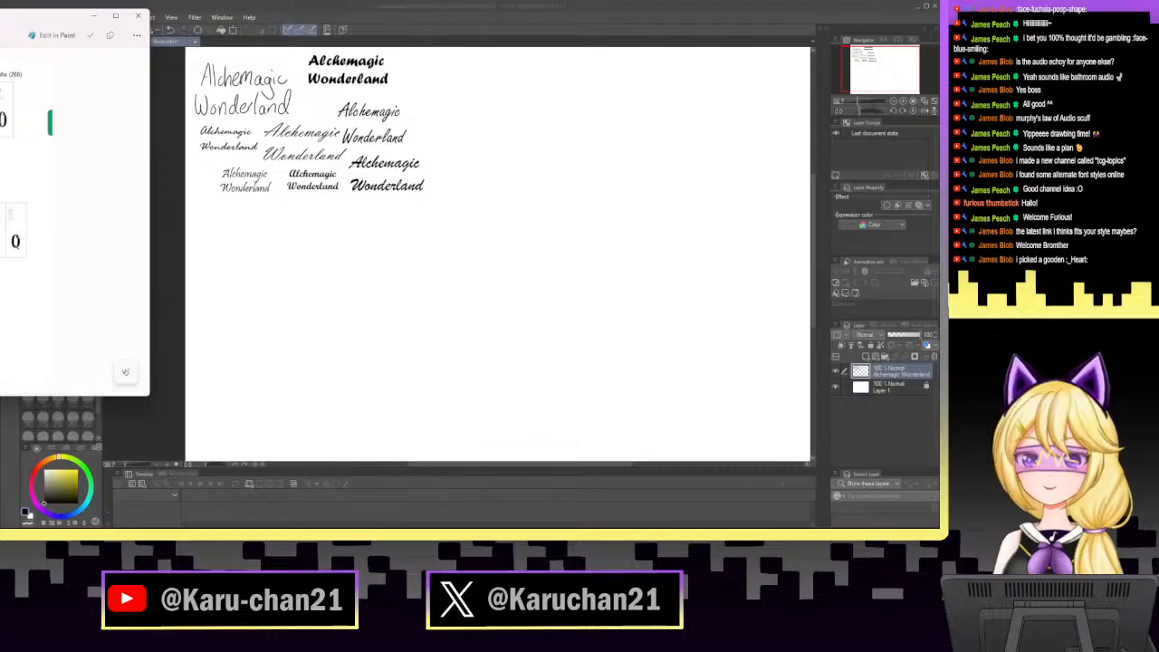
pyautogui.press('super+shift+s')
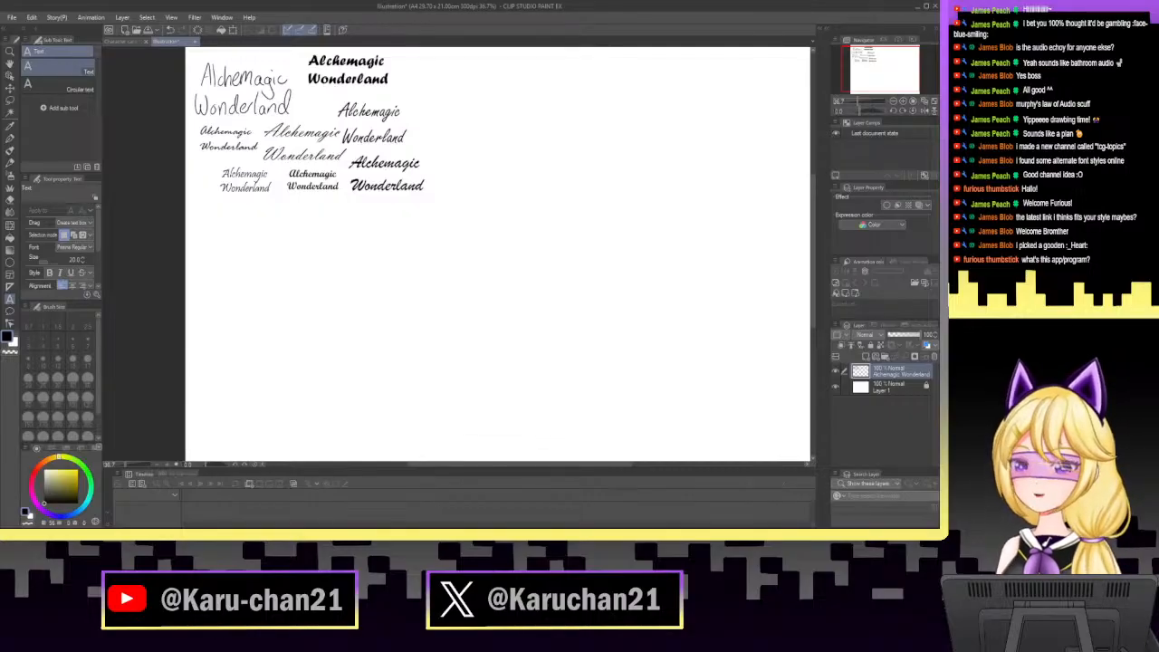
# Open the captured Mercy Christole glyph sheet screenshot as its own document.
pyautogui.moveTo(0, 279); pyautogui.dragTo(352, 279)
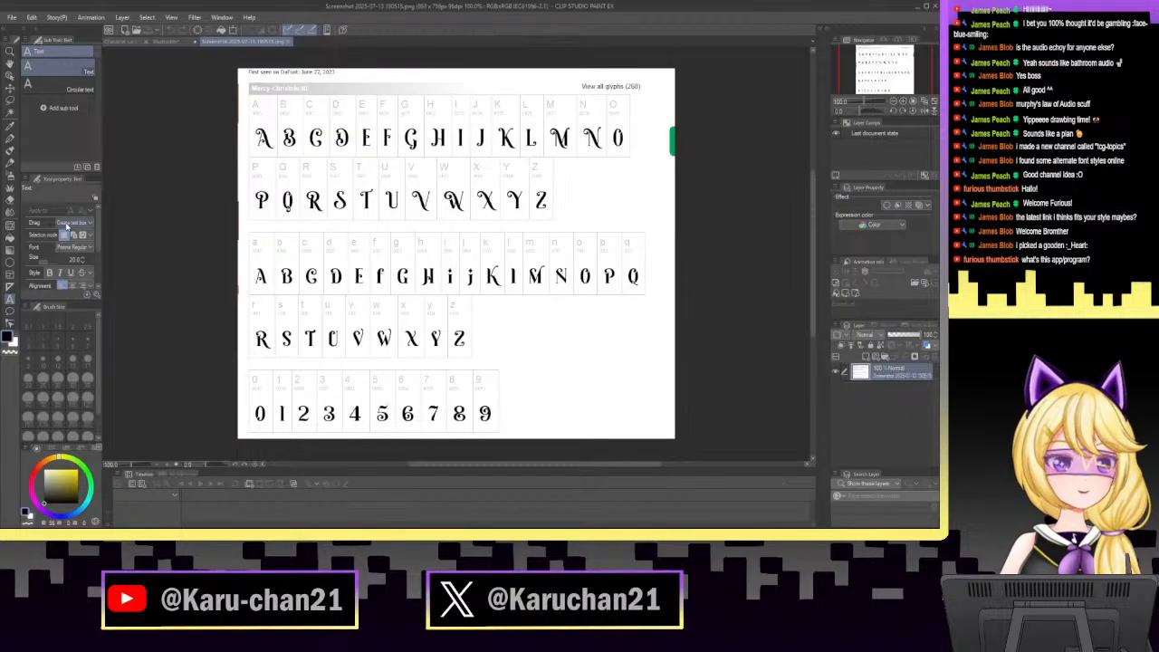
pyautogui.scroll(4, 450, 163)
pyautogui.scroll(1, 446, 163)
pyautogui.scroll(-3, 444, 161)
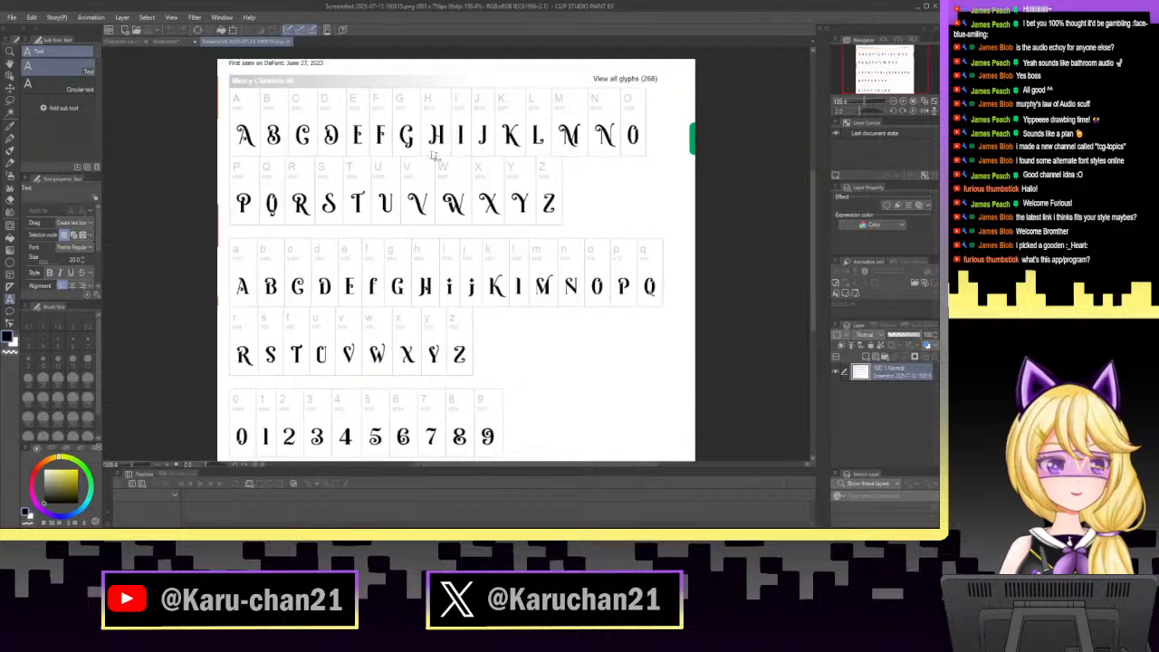
pyautogui.click(163, 42)
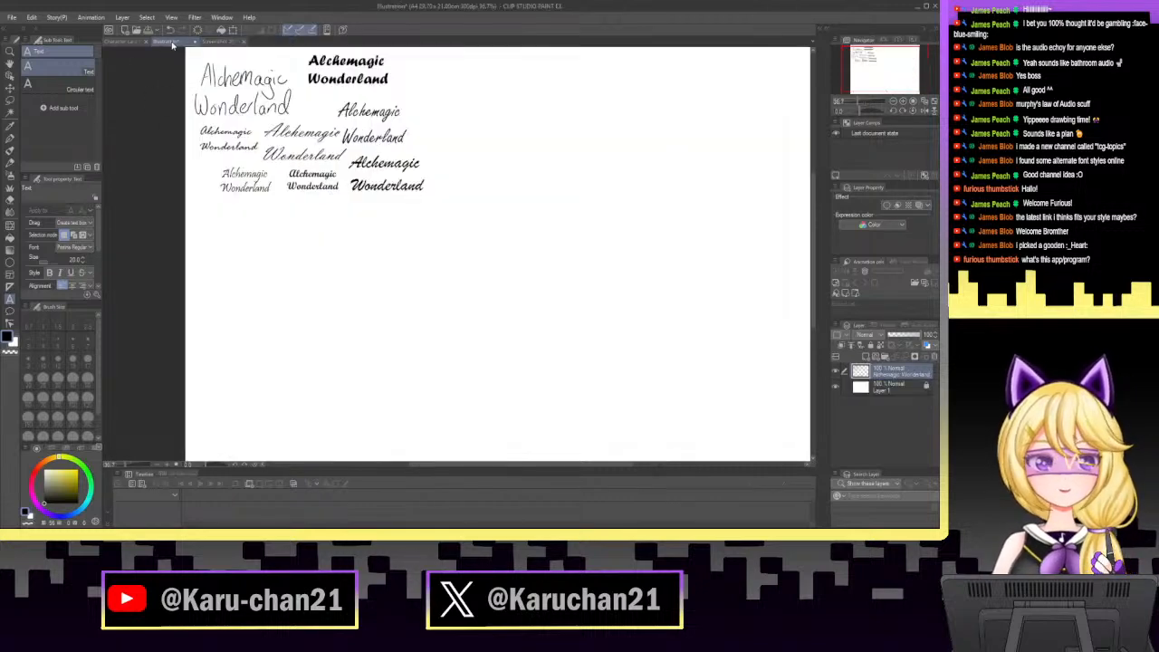
pyautogui.click(132, 42)
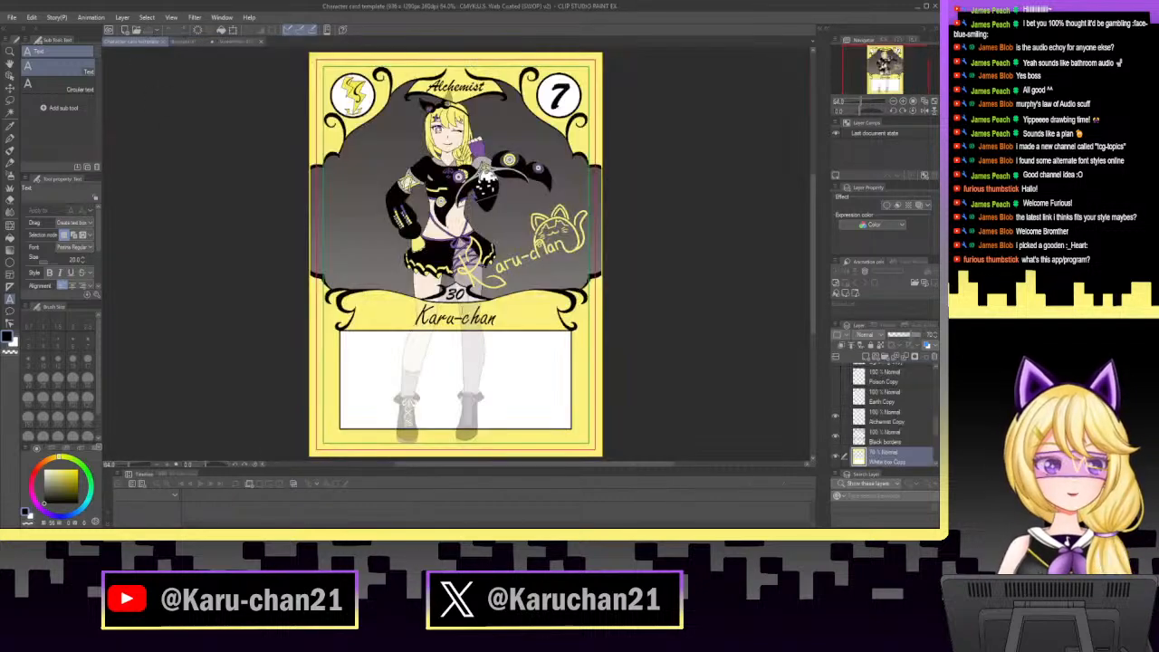
pyautogui.click(239, 43)
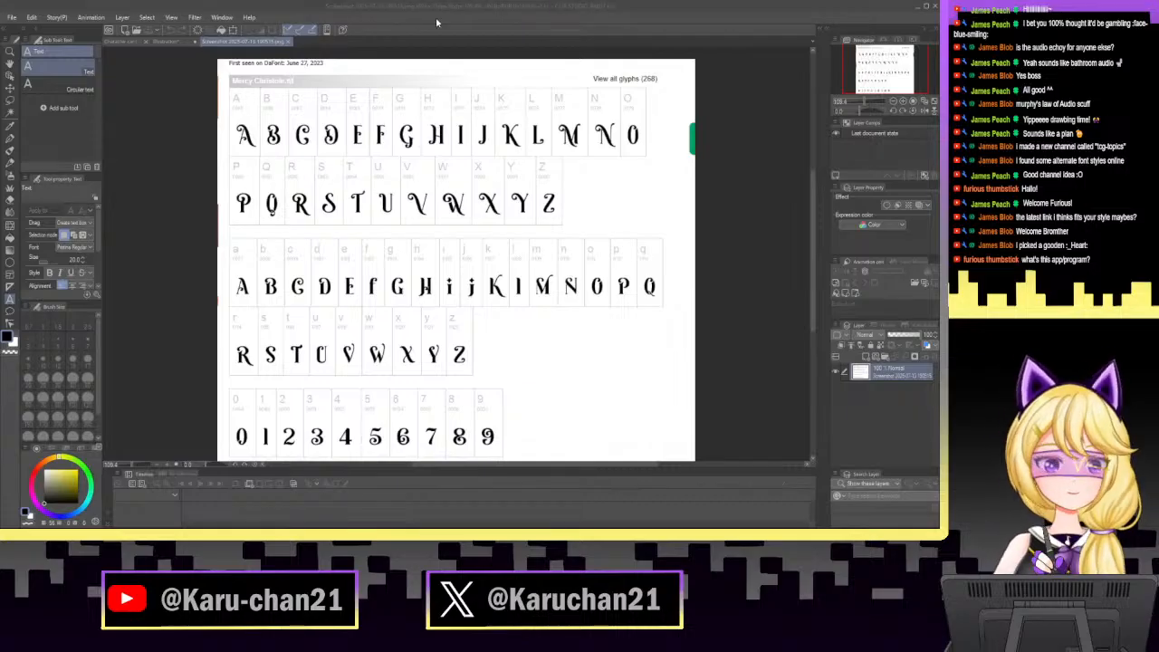
# Copy the glyph sheet screenshot into the title illustration and enlarge it to about 317% so it covers most of the page.
pyautogui.click(494, 17)
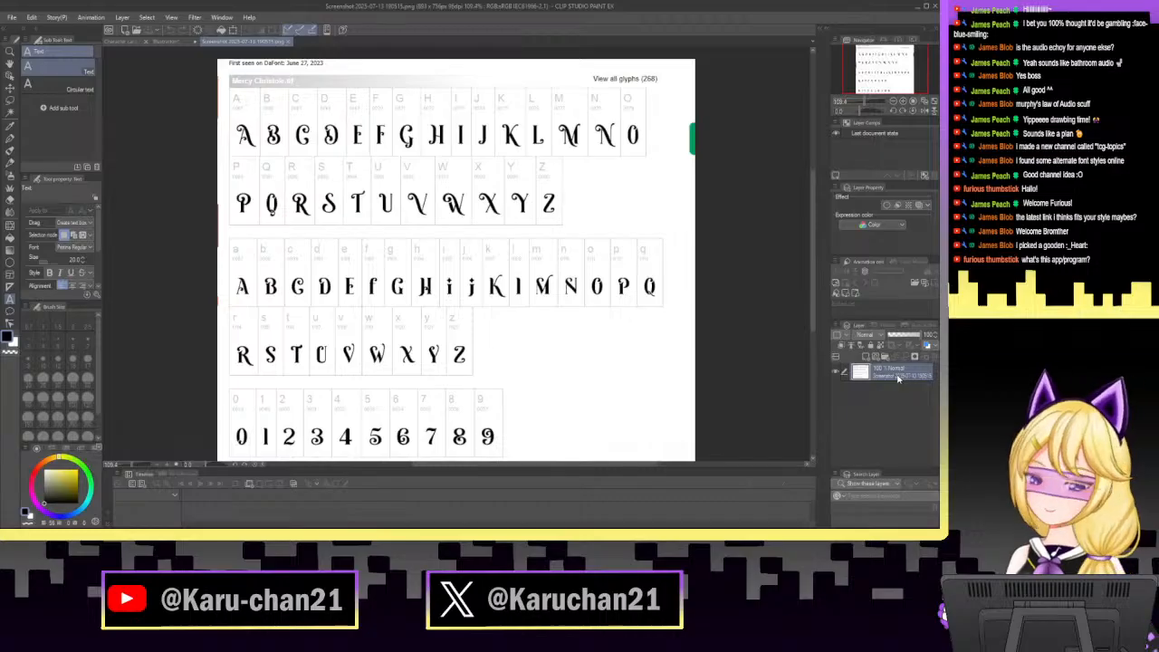
pyautogui.click(158, 41)
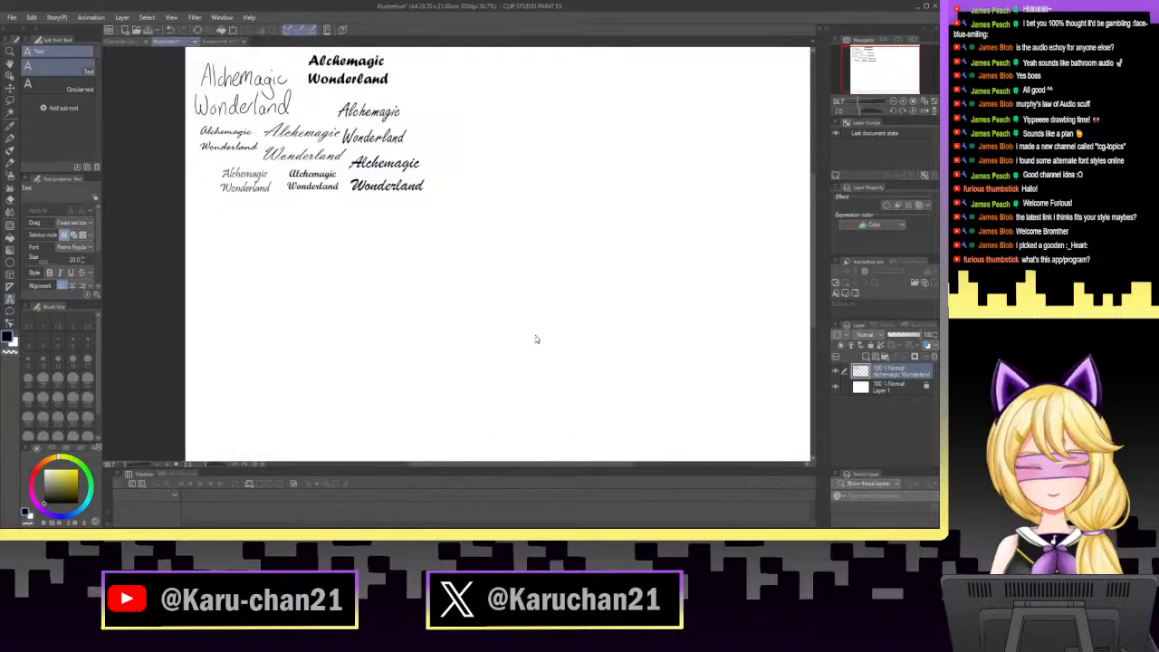
pyautogui.hotkey('ctrl', 'v')
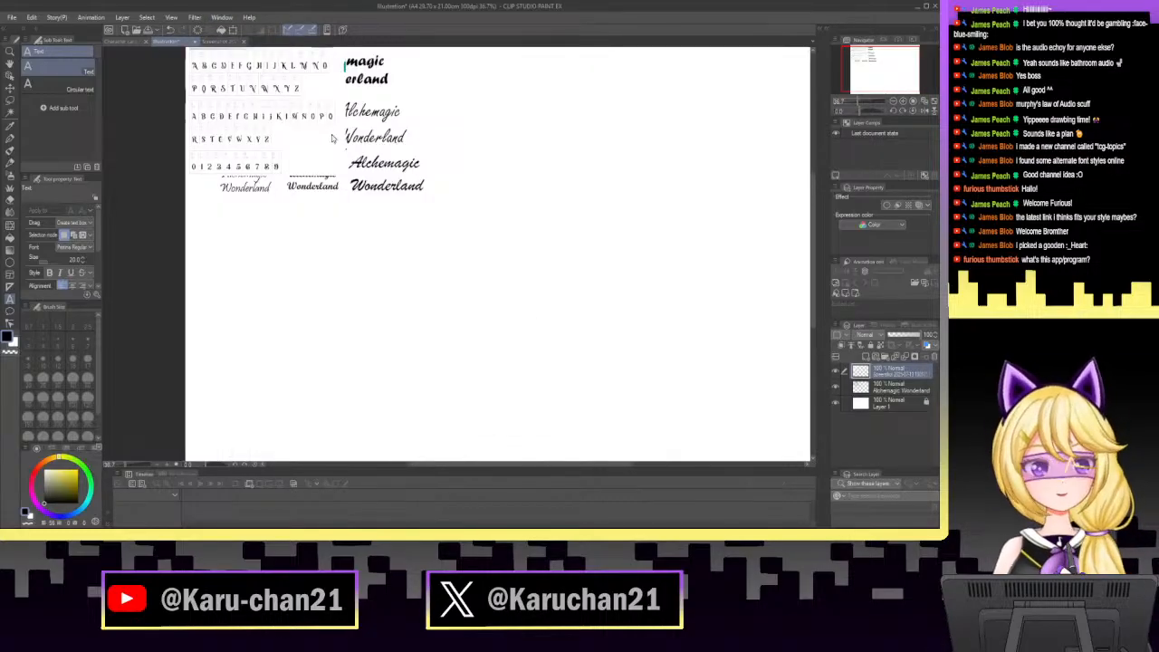
pyautogui.hotkey('ctrl', 't')
pyautogui.moveTo(344, 172); pyautogui.dragTo(693, 386)
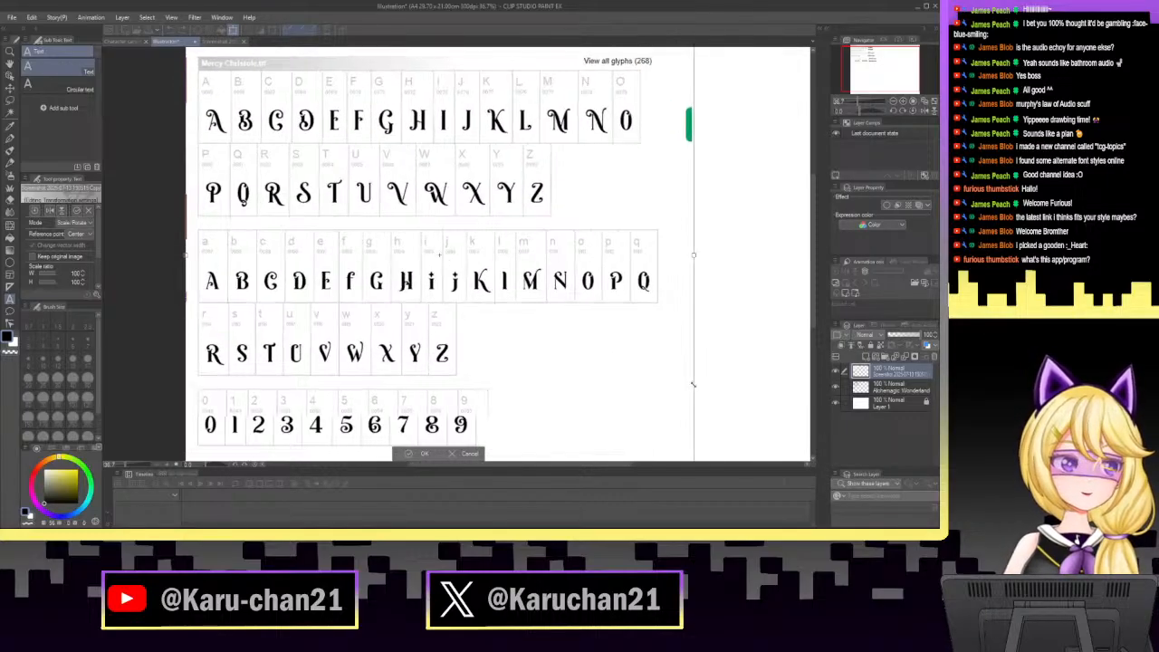
pyautogui.scroll(-2, 642, 298)
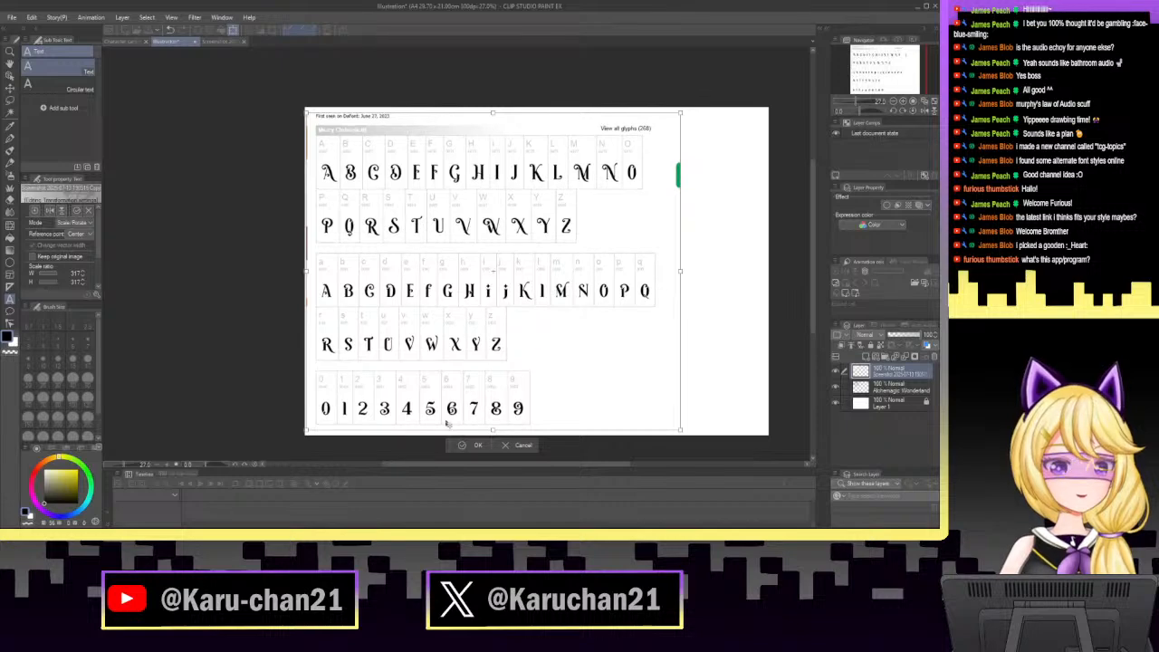
pyautogui.click(471, 444)
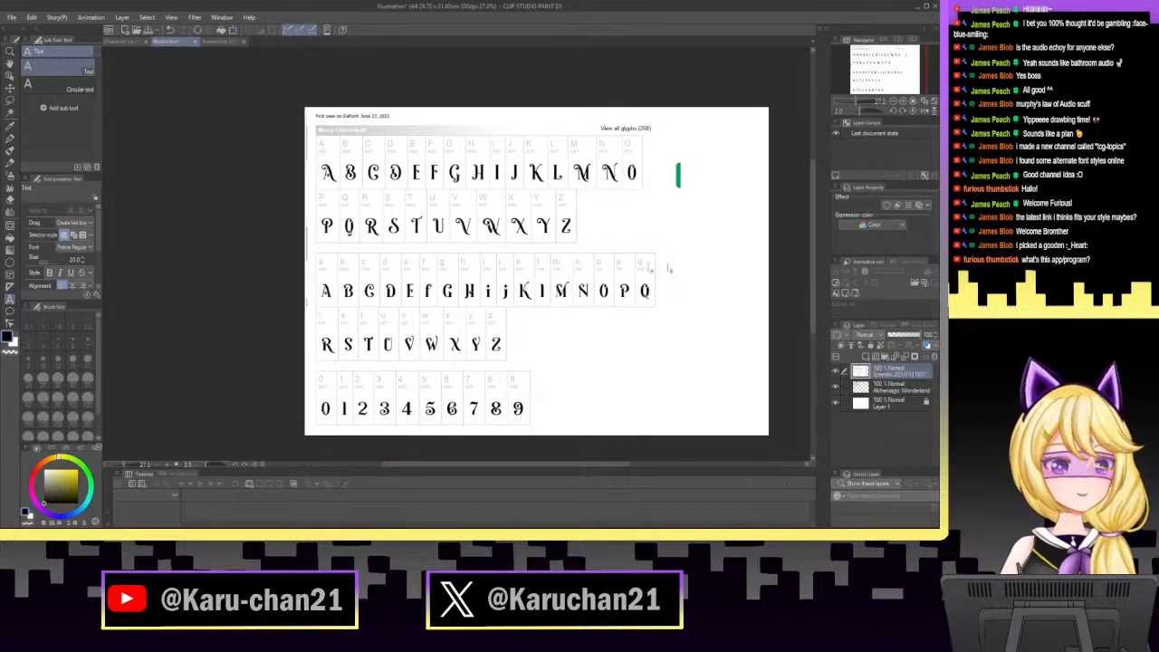
# Hide the layer with the merged "Alchemagic Wonderland" title samples.
pyautogui.click(901, 388)
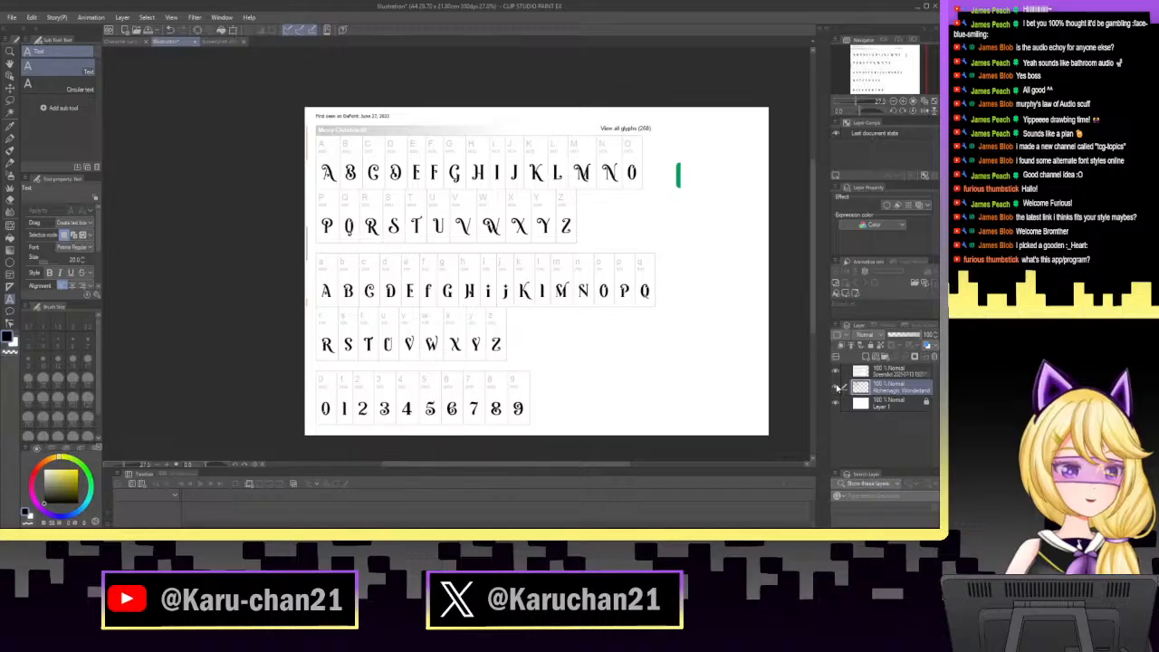
pyautogui.click(836, 387)
pyautogui.scroll(3, 387, 168)
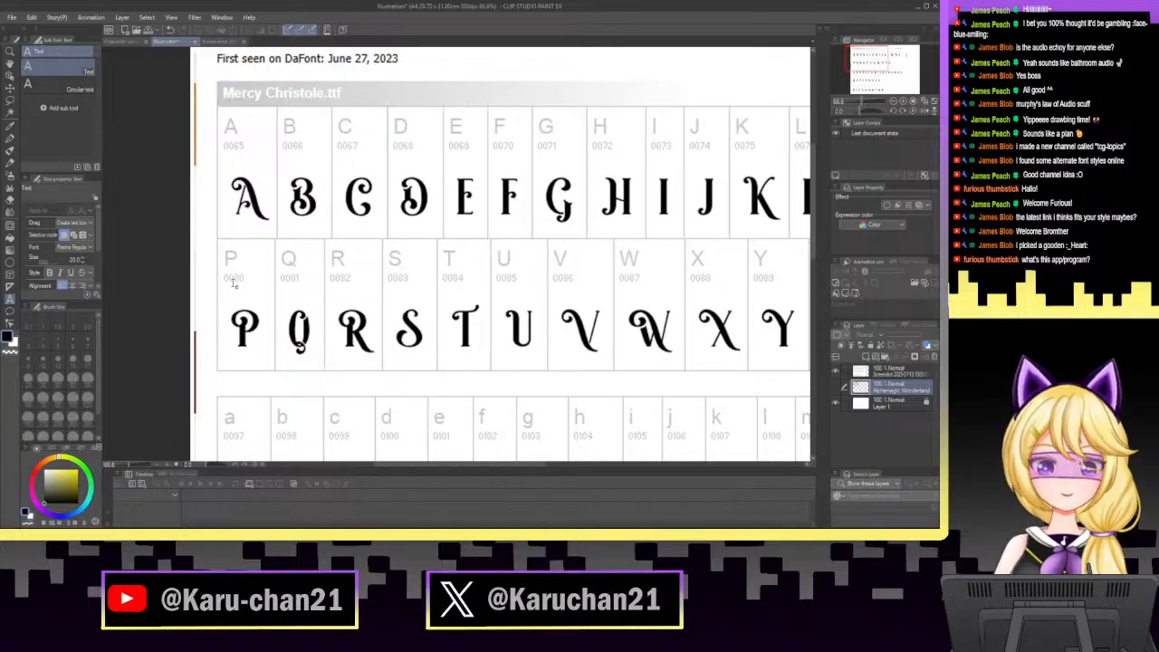
# Add a new layer above the glyph sheet for pen tracing and lock the screenshot and title sample layers.
pyautogui.click(10, 139)
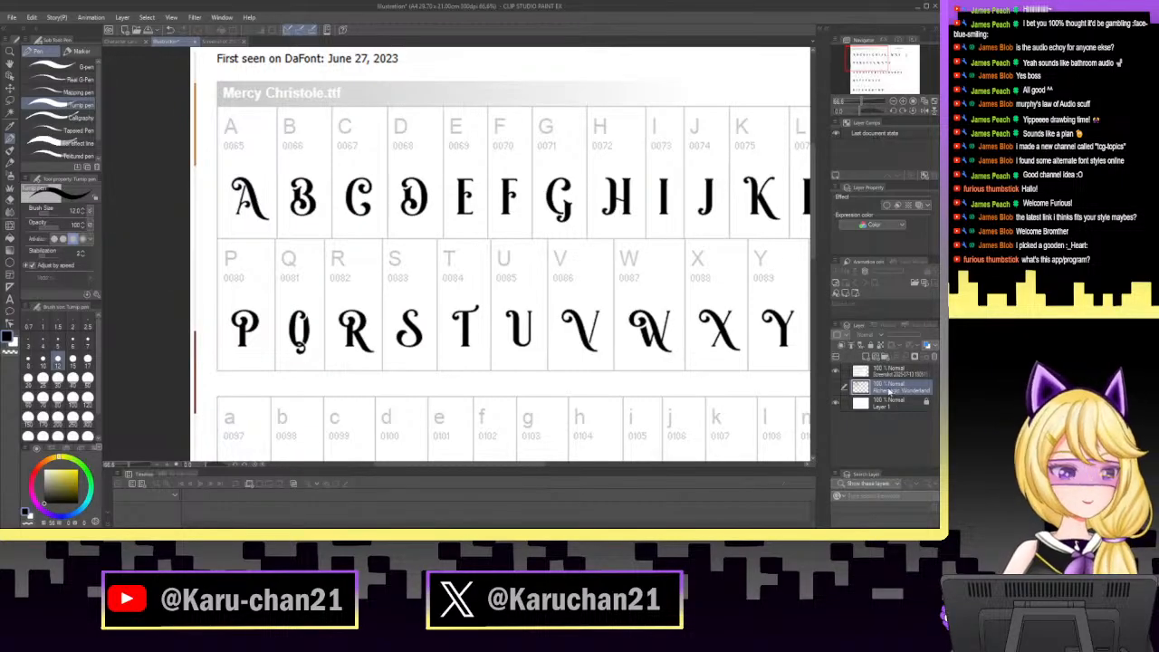
pyautogui.click(896, 358)
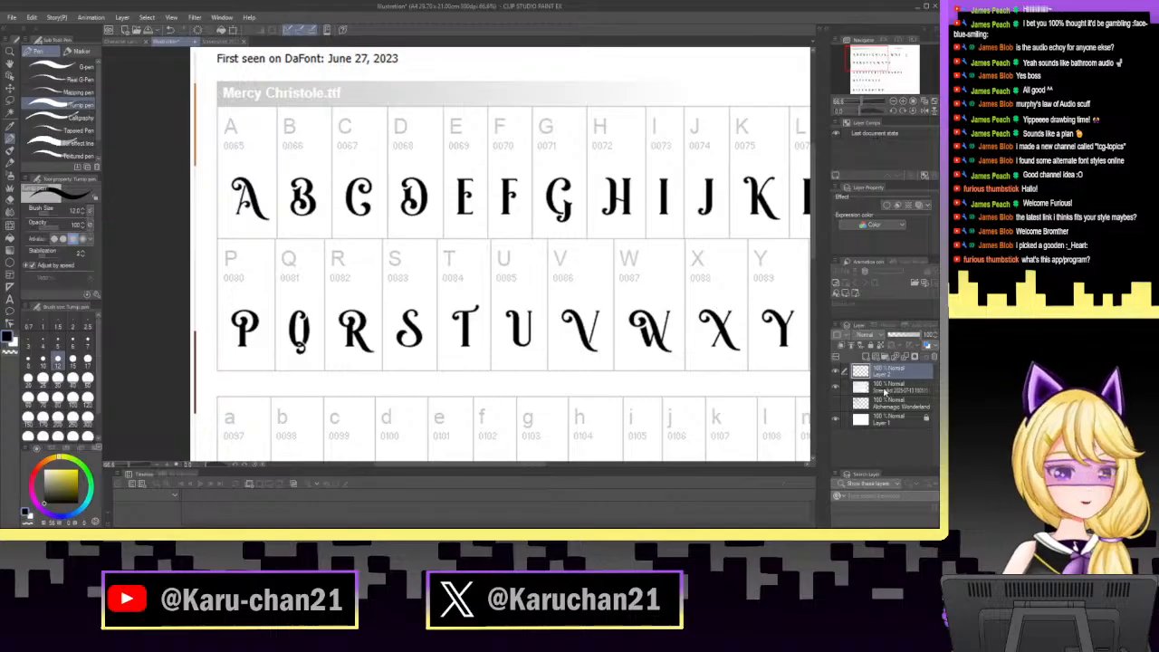
pyautogui.click(895, 389)
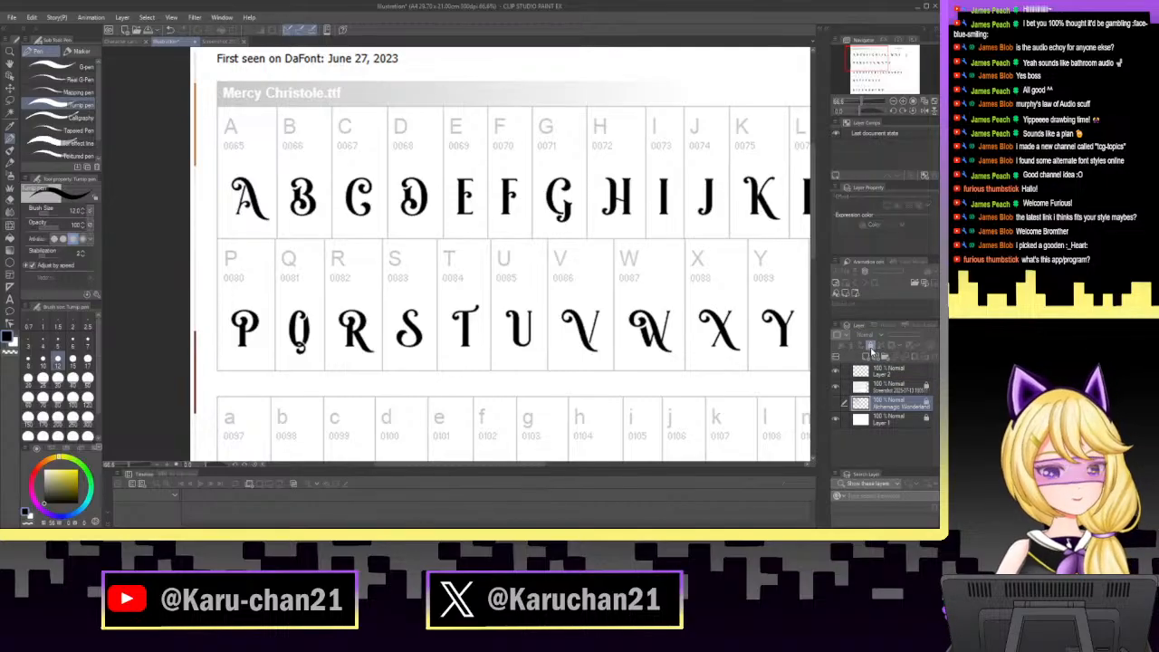
pyautogui.click(883, 371)
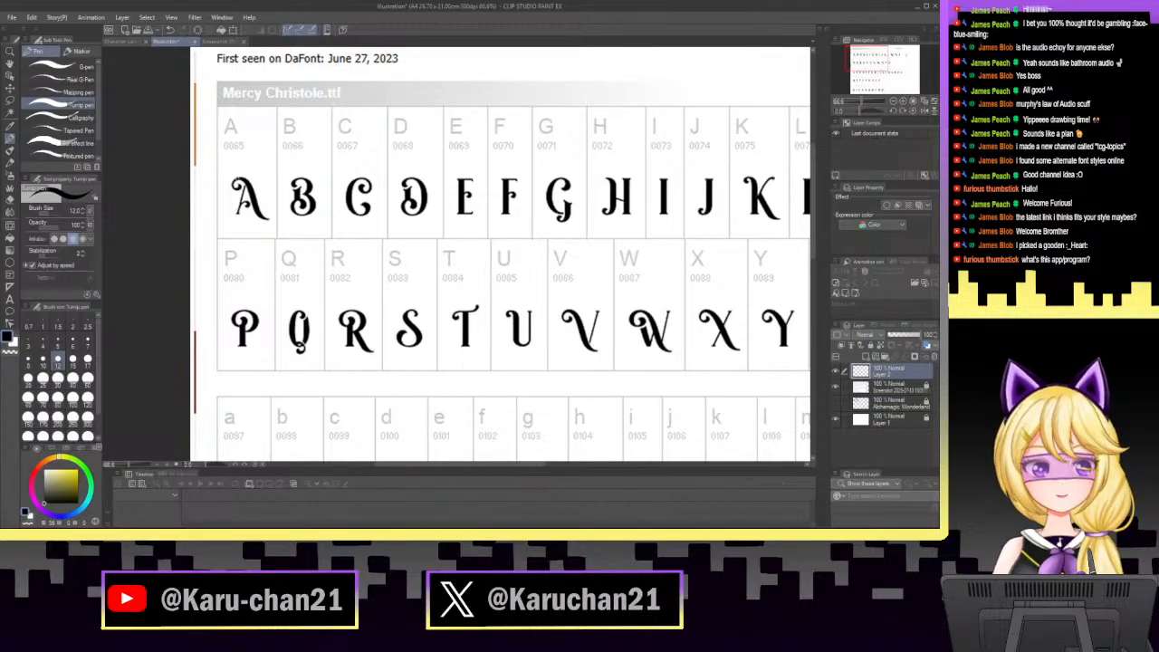
# Set the Turnip pen's size to 7 and lower the glyph sheet layer's opacity to 43%, keeping Layer 2 active for drawing.
pyautogui.click(85, 343)
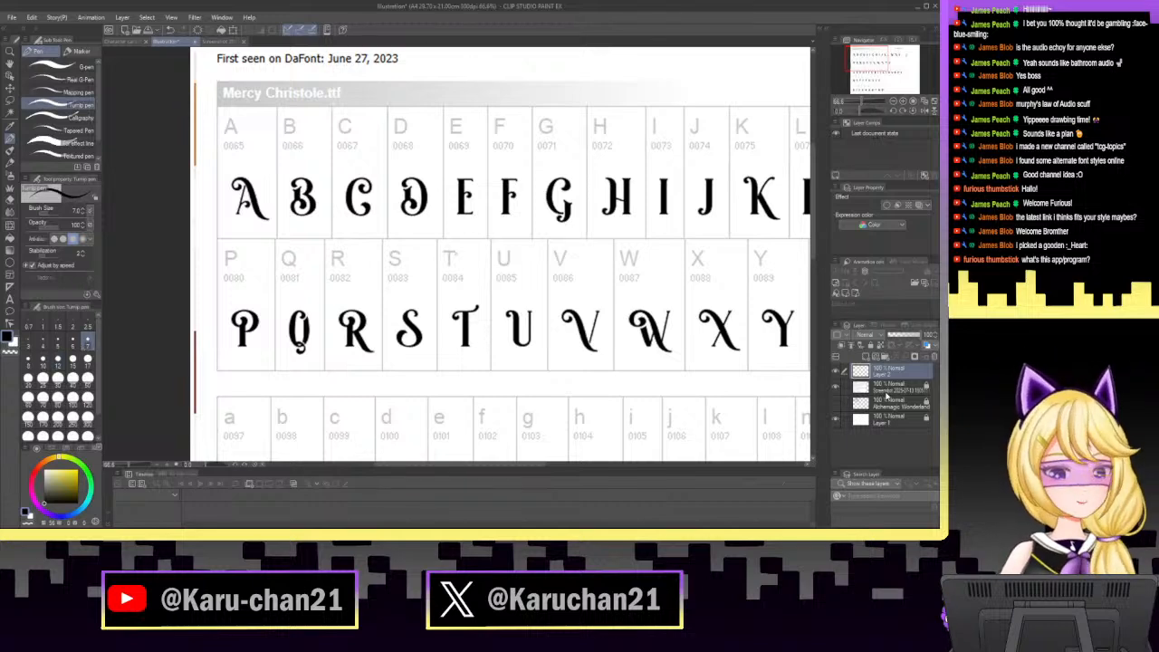
pyautogui.click(859, 389)
pyautogui.click(905, 336)
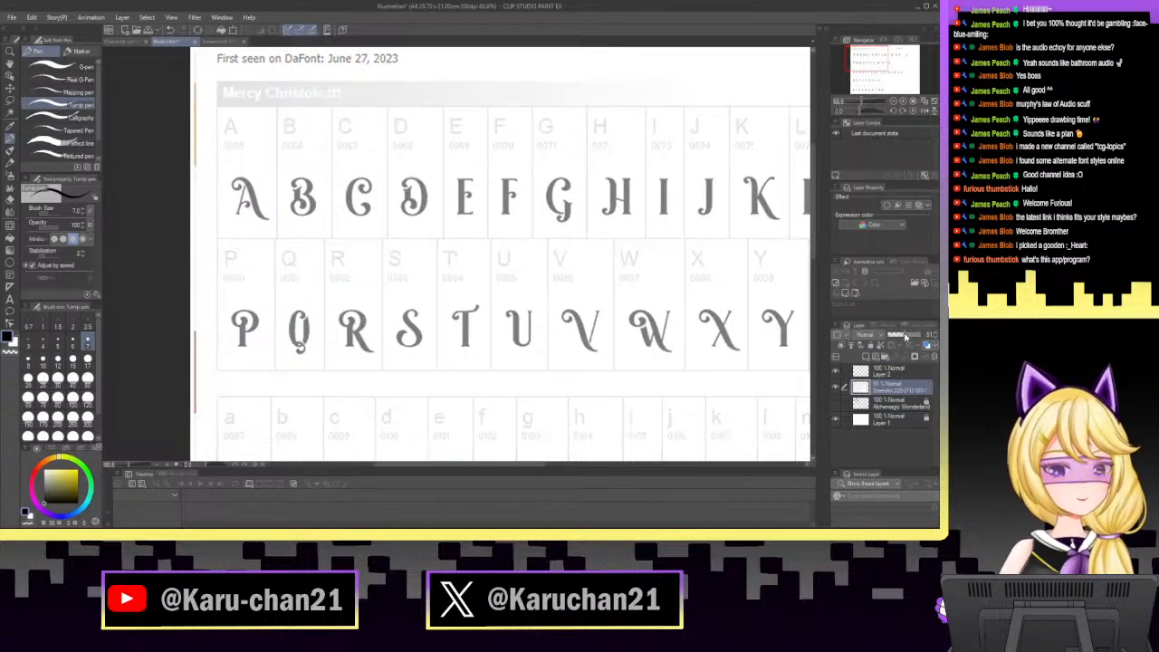
pyautogui.click(905, 336)
pyautogui.click(901, 336)
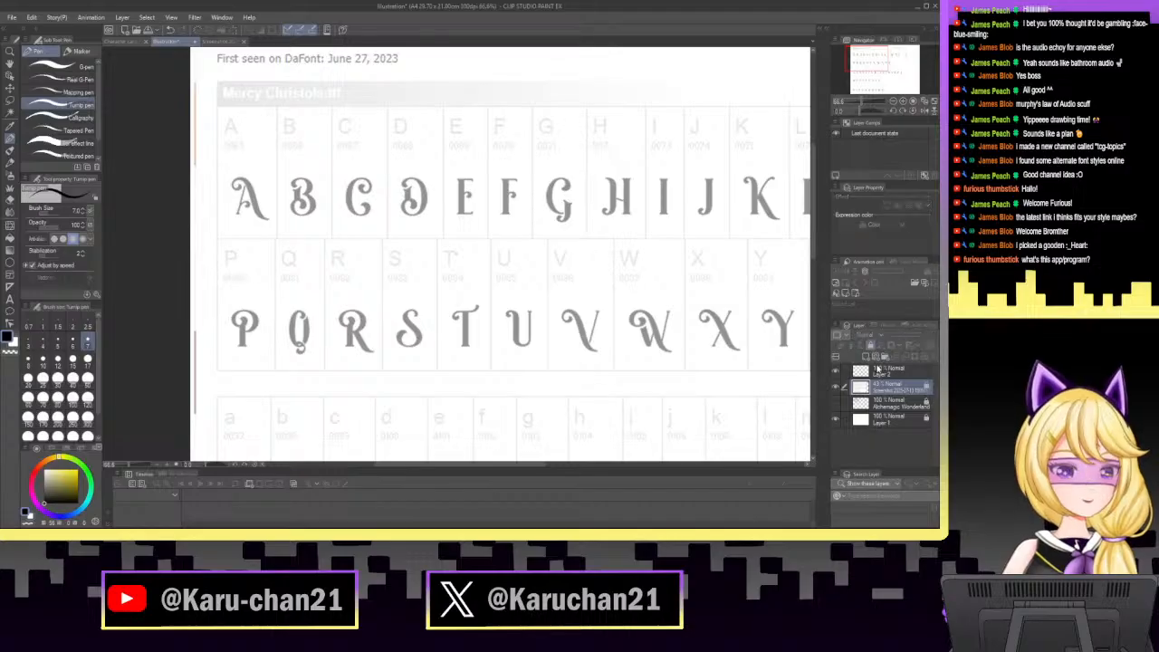
pyautogui.click(880, 371)
# Try to trace the inner curve and curl of the glyph sheet's capital A with the size 7 pen.
pyautogui.moveTo(862, 102); pyautogui.dragTo(859, 54)
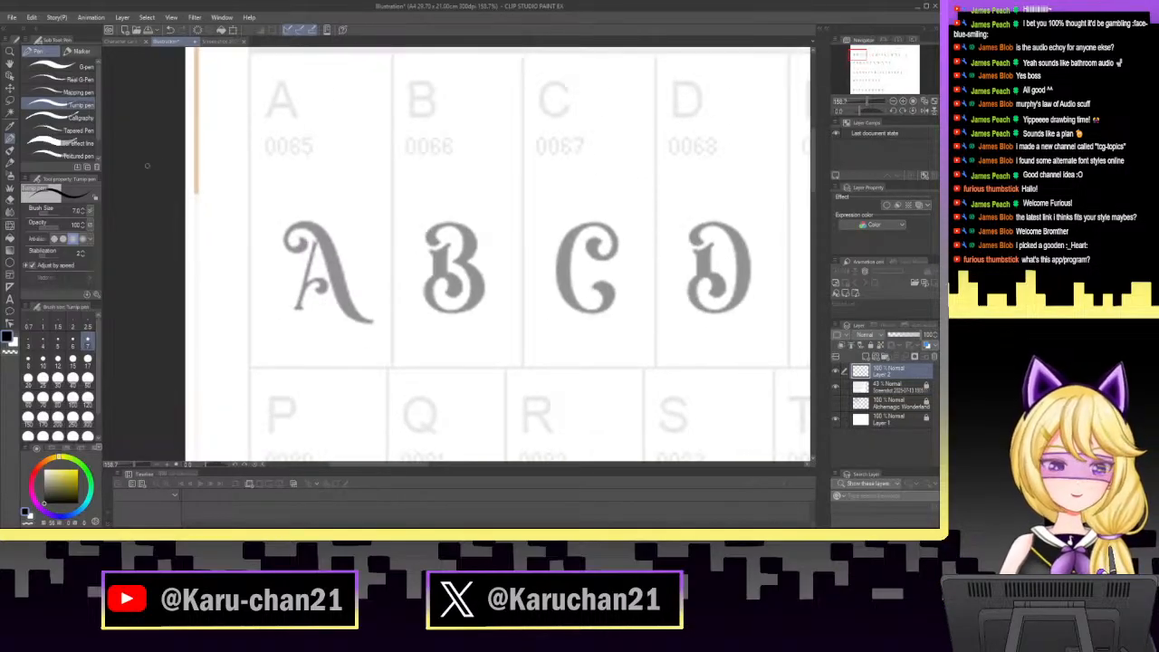
pyautogui.moveTo(860, 103); pyautogui.dragTo(869, 102)
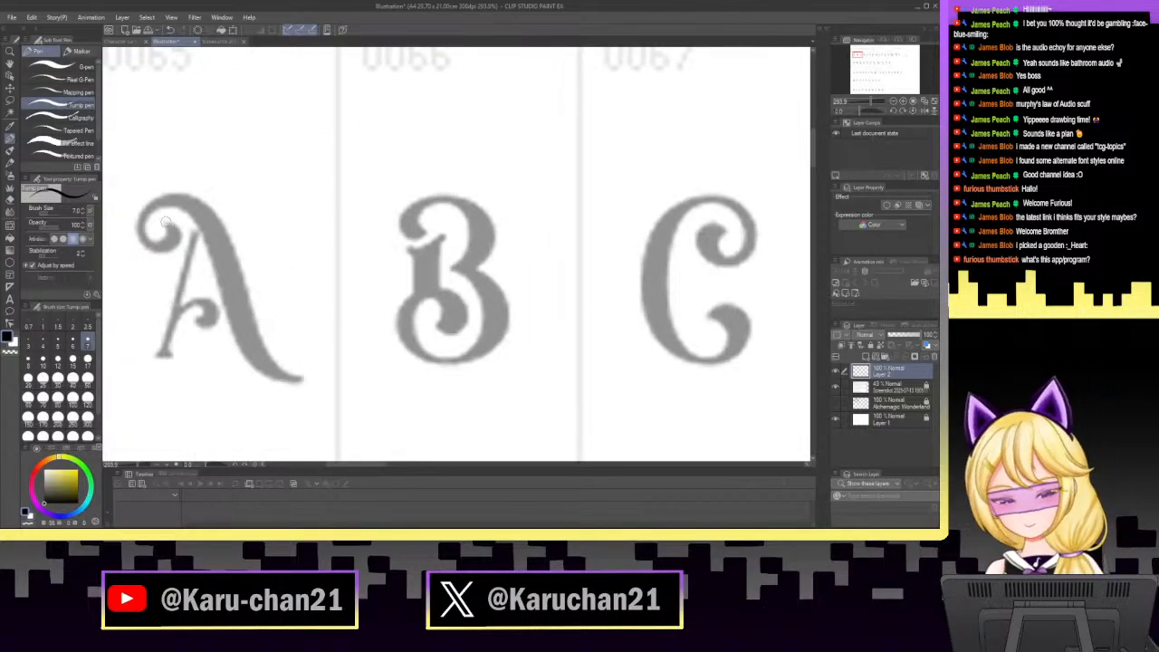
pyautogui.moveTo(167, 223)
pyautogui.mouseDown()
pyautogui.moveTo(162, 243)
pyautogui.moveTo(143, 238)
pyautogui.moveTo(145, 214)
pyautogui.moveTo(171, 202)
pyautogui.moveTo(193, 218)
pyautogui.moveTo(251, 362)
pyautogui.moveTo(297, 380)
pyautogui.mouseUp()
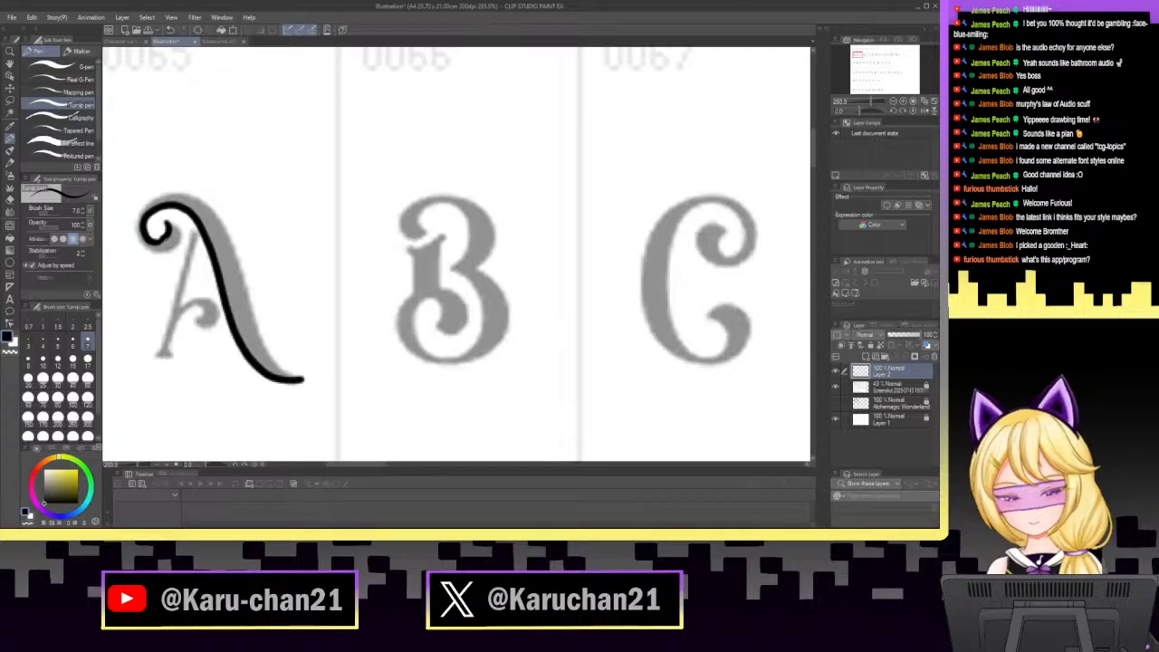
pyautogui.moveTo(168, 221); pyautogui.dragTo(178, 241)
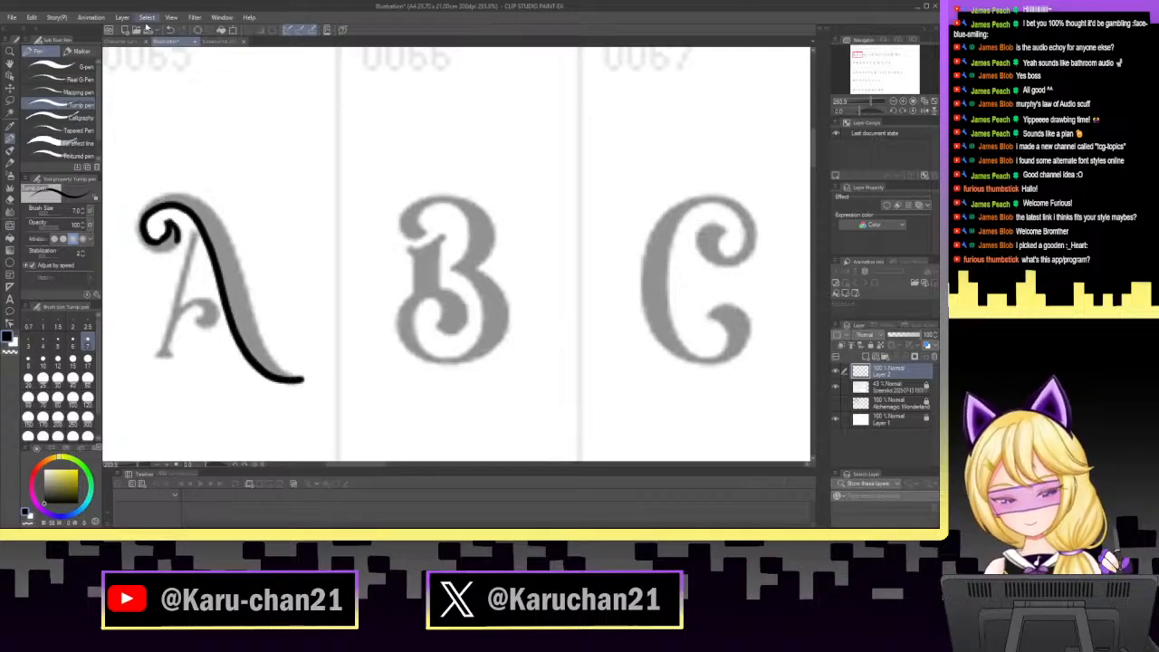
pyautogui.click(171, 30)
# Set the Turnip pen's size to 4 and undo the thick traced curve on the A.
pyautogui.click(40, 342)
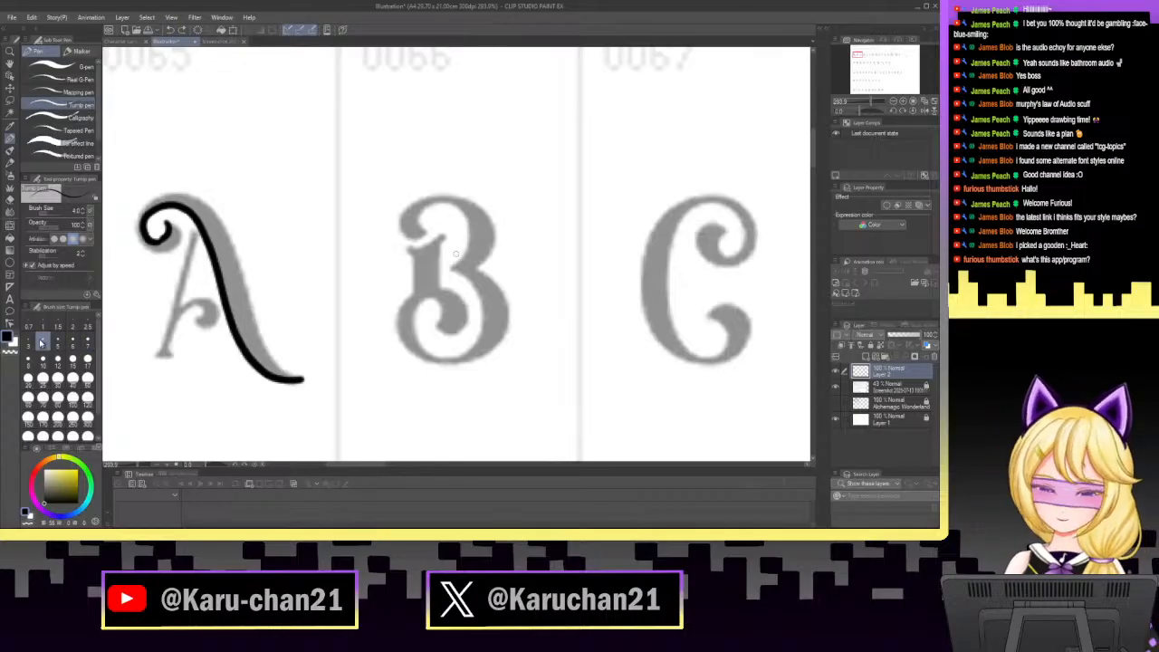
pyautogui.click(170, 30)
pyautogui.click(170, 30)
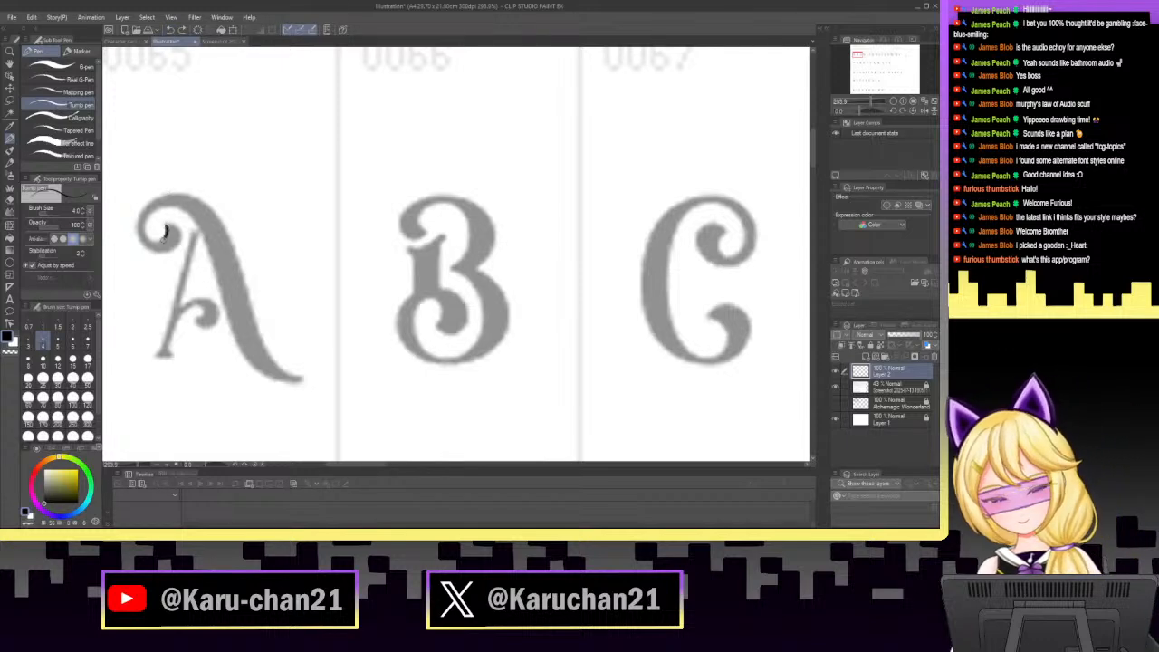
# Try to trace the A's inner curve and the outside of its curl with the thinner pen, then undo both strokes.
pyautogui.moveTo(166, 234)
pyautogui.mouseDown()
pyautogui.moveTo(143, 235)
pyautogui.moveTo(147, 212)
pyautogui.moveTo(186, 210)
pyautogui.moveTo(250, 362)
pyautogui.moveTo(303, 382)
pyautogui.mouseUp()
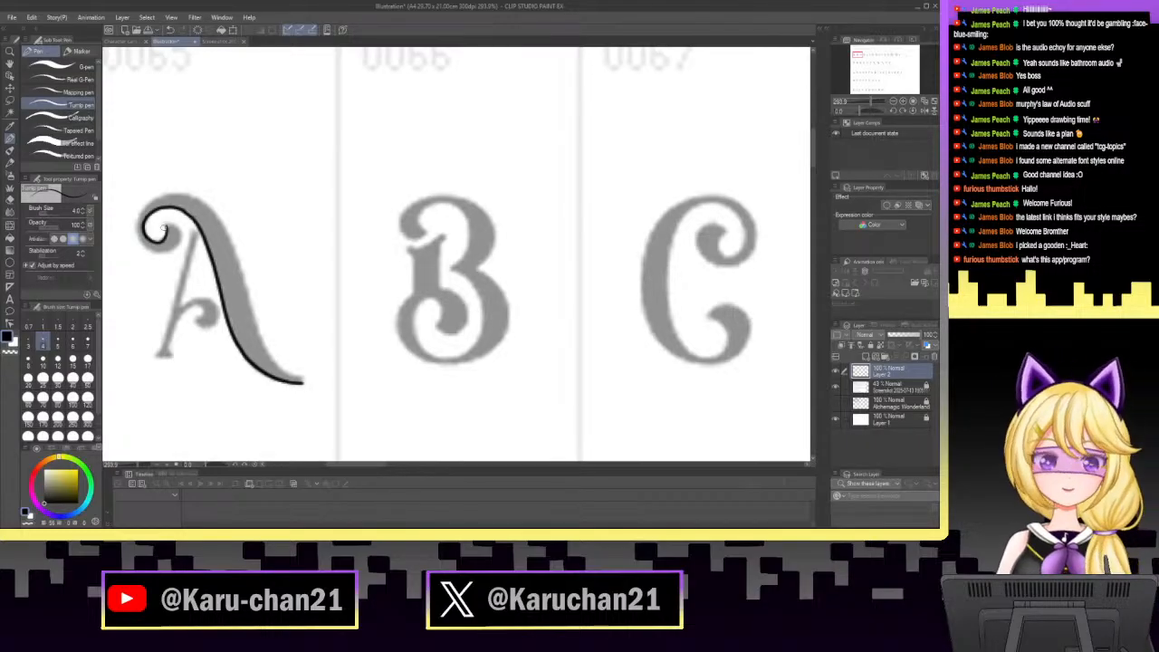
pyautogui.moveTo(140, 231)
pyautogui.mouseDown()
pyautogui.moveTo(138, 243)
pyautogui.moveTo(152, 196)
pyautogui.moveTo(167, 193)
pyautogui.mouseUp()
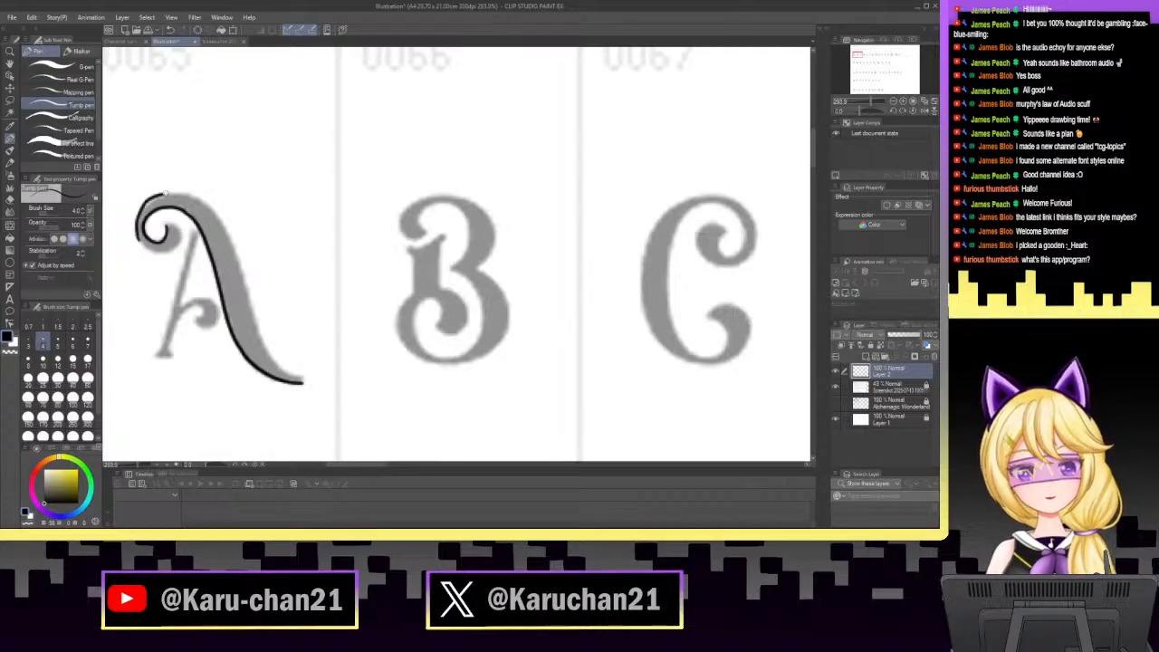
pyautogui.click(169, 31)
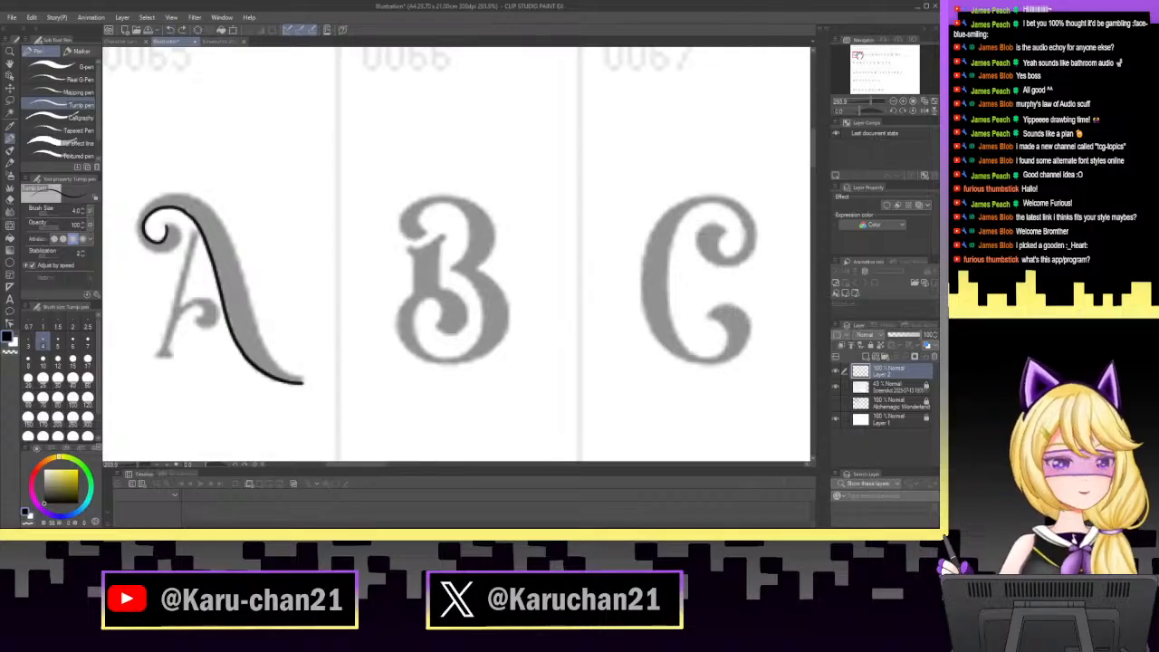
pyautogui.moveTo(858, 55); pyautogui.dragTo(855, 56)
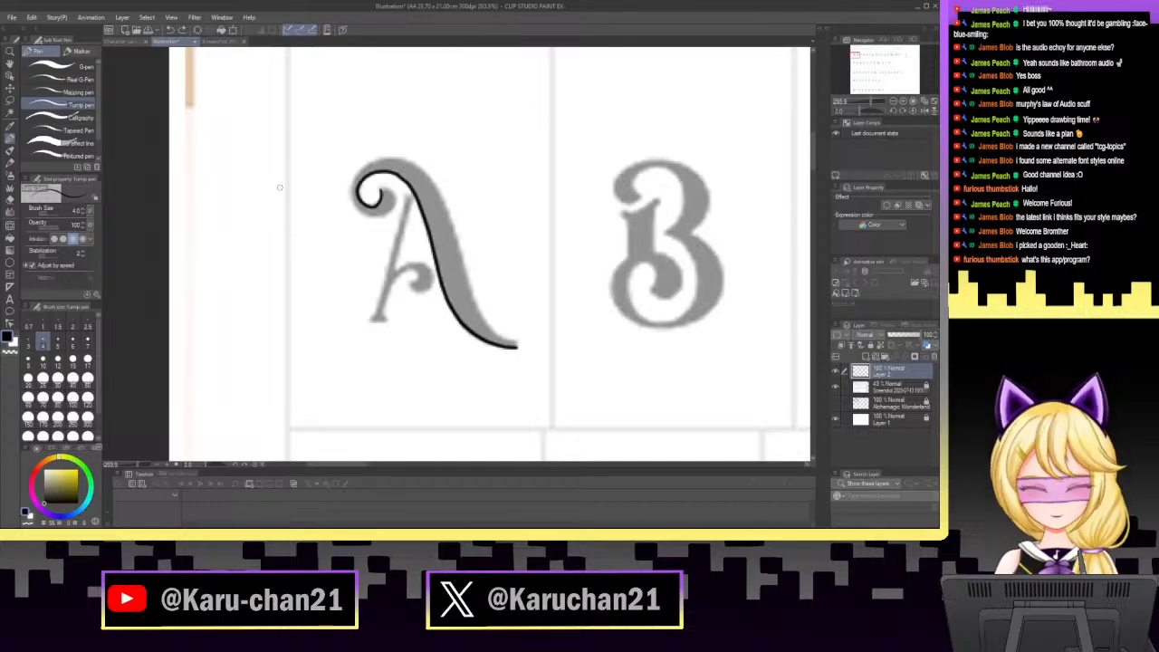
pyautogui.click(171, 31)
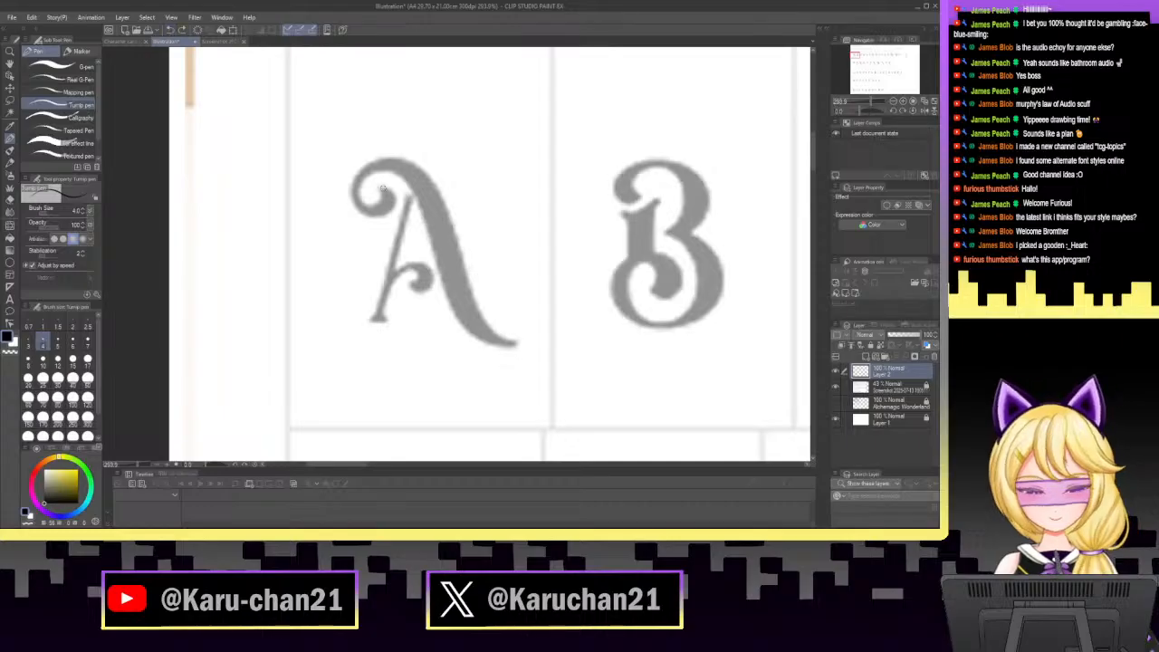
# Trace the complete outline of the capital A's thick swash stroke, including its upper curl, on Layer 2.
pyautogui.moveTo(375, 207)
pyautogui.mouseDown()
pyautogui.moveTo(386, 163)
pyautogui.moveTo(378, 172)
pyautogui.moveTo(405, 178)
pyautogui.moveTo(448, 298)
pyautogui.moveTo(514, 344)
pyautogui.mouseUp()
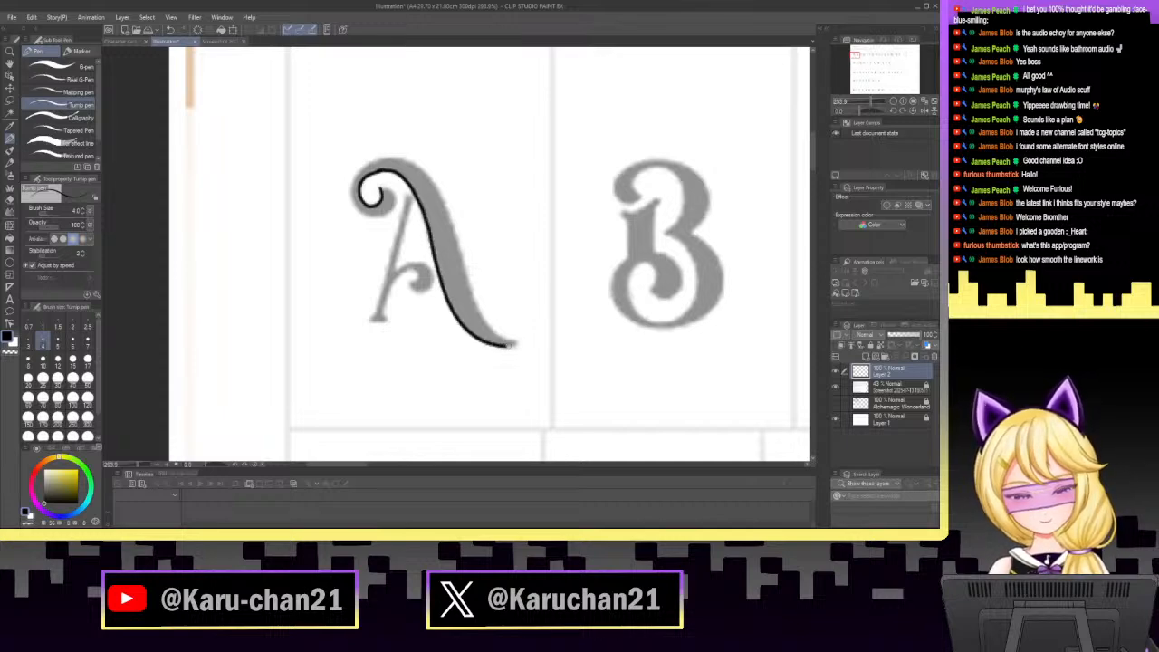
pyautogui.moveTo(377, 185); pyautogui.dragTo(395, 208)
pyautogui.moveTo(378, 164)
pyautogui.mouseDown()
pyautogui.moveTo(362, 160)
pyautogui.moveTo(352, 189)
pyautogui.moveTo(375, 215)
pyautogui.moveTo(395, 210)
pyautogui.mouseUp()
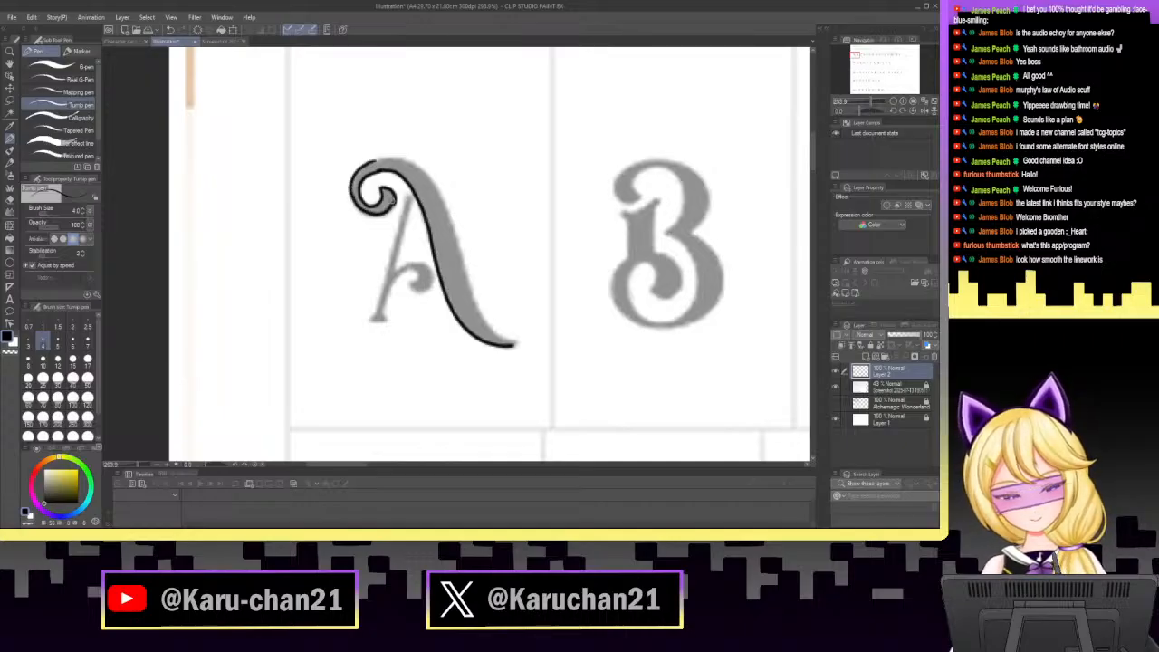
pyautogui.moveTo(350, 174)
pyautogui.mouseDown()
pyautogui.moveTo(353, 203)
pyautogui.moveTo(382, 217)
pyautogui.moveTo(366, 215)
pyautogui.moveTo(394, 201)
pyautogui.mouseUp()
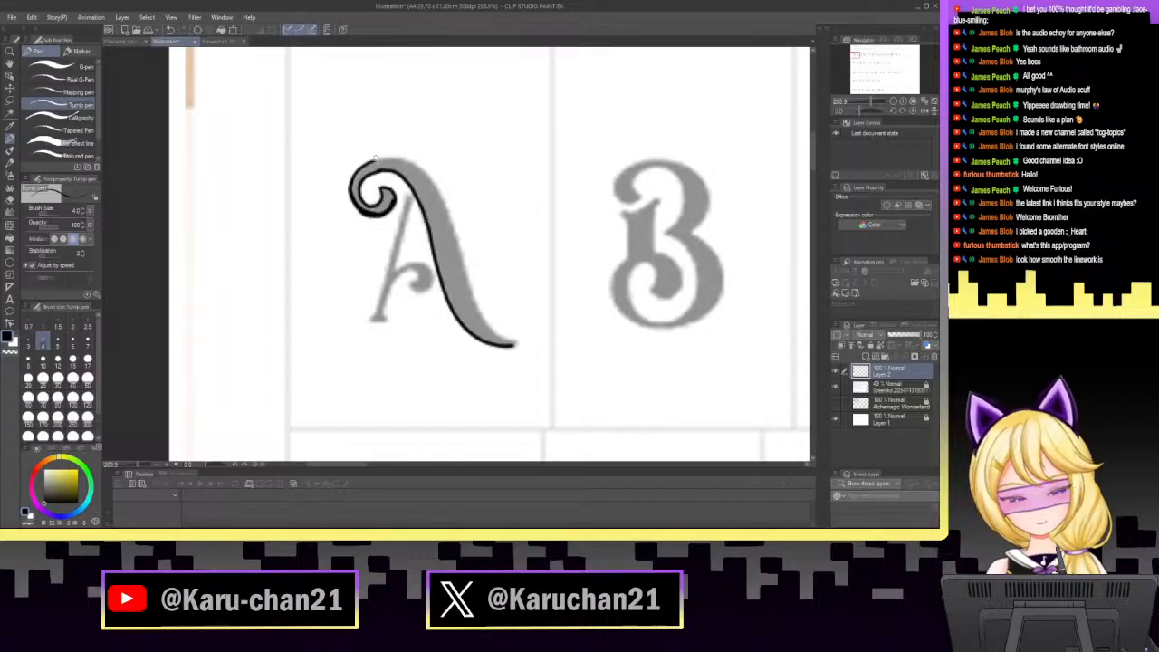
pyautogui.moveTo(381, 156)
pyautogui.mouseDown()
pyautogui.moveTo(433, 184)
pyautogui.moveTo(473, 290)
pyautogui.moveTo(513, 345)
pyautogui.mouseUp()
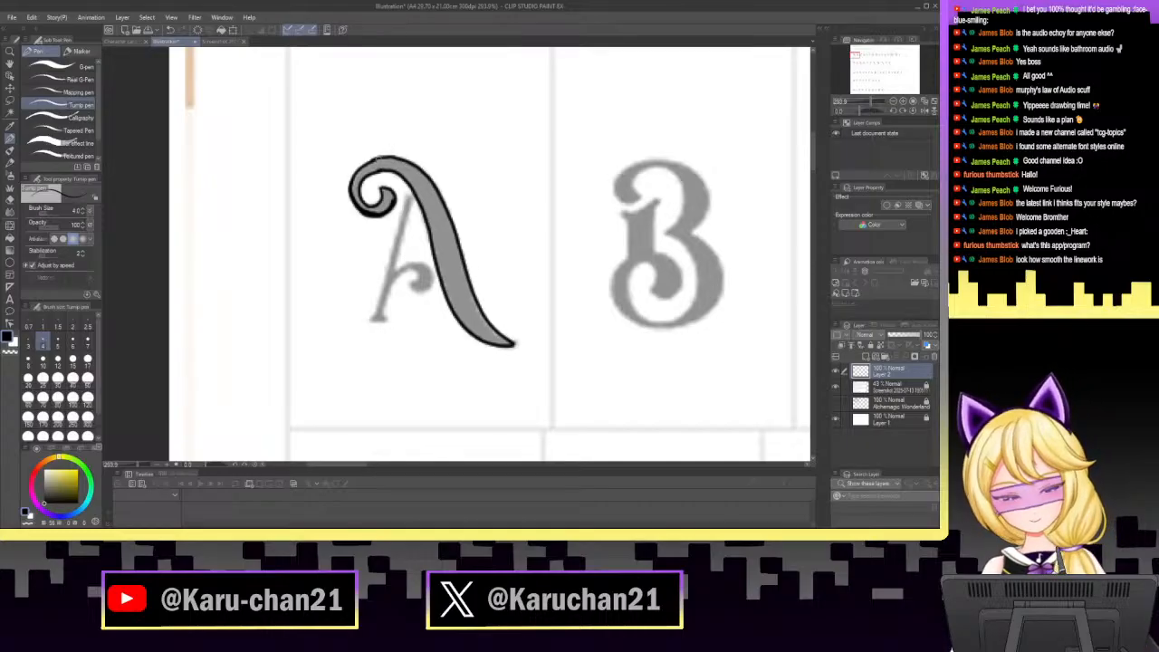
# Trace the outline of the capital A's thin diagonal leg and its small foot on Layer 2, undoing the first attempt.
pyautogui.moveTo(381, 156); pyautogui.dragTo(359, 167)
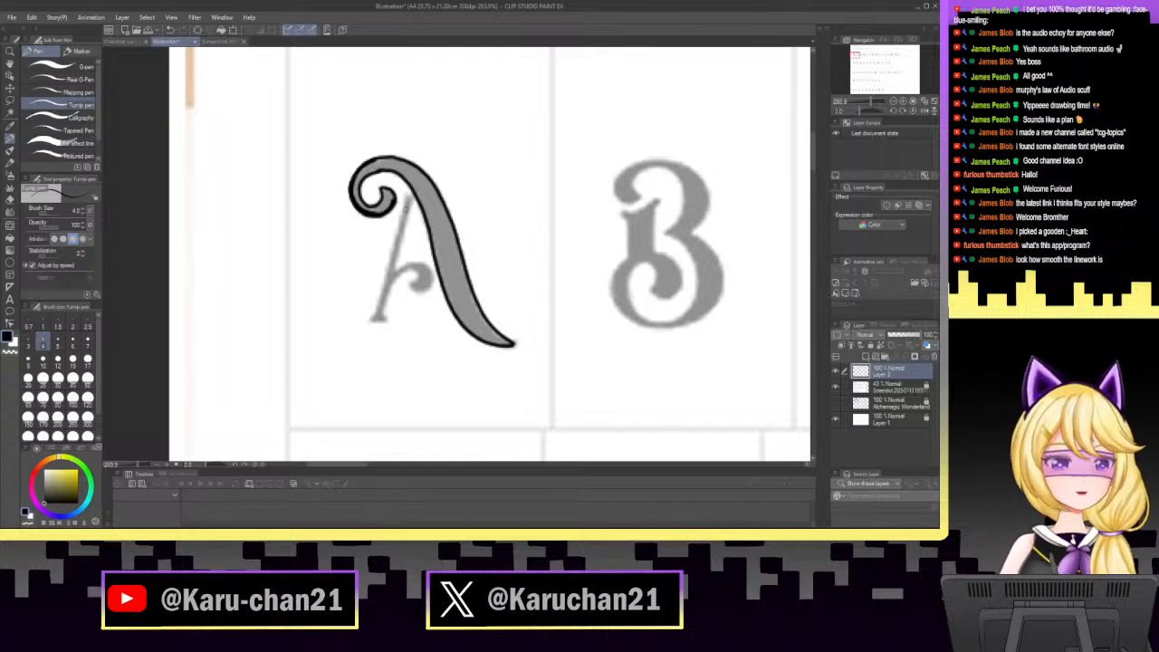
pyautogui.moveTo(404, 196); pyautogui.dragTo(375, 314)
pyautogui.click(169, 30)
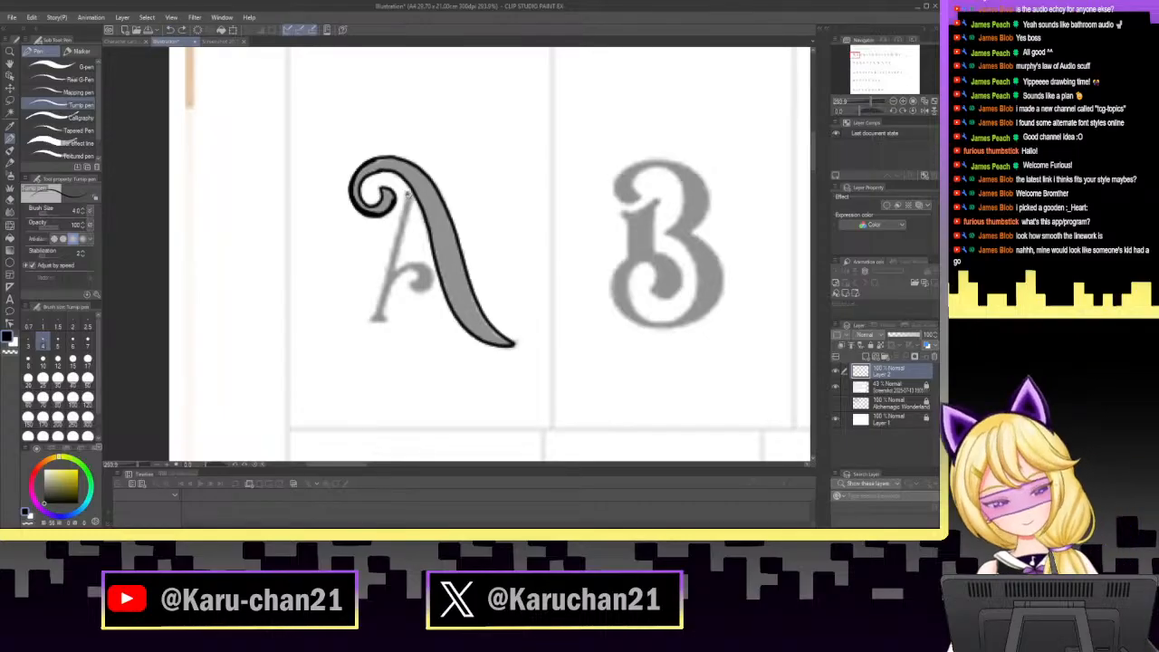
pyautogui.moveTo(408, 192); pyautogui.dragTo(379, 313)
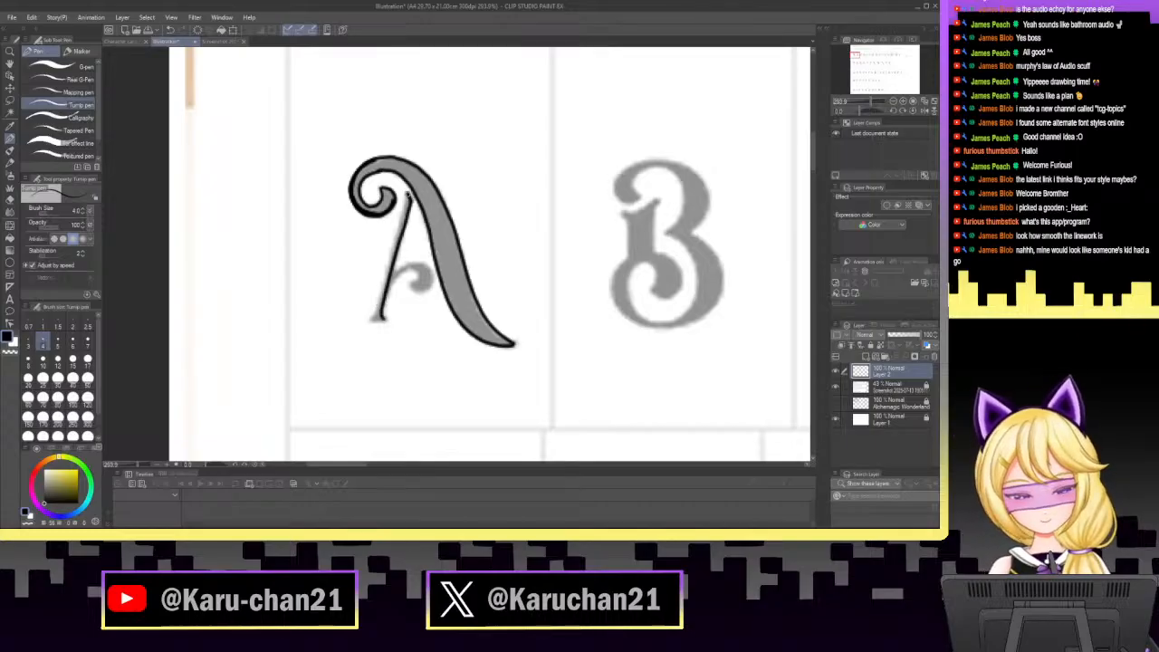
pyautogui.moveTo(409, 190); pyautogui.dragTo(379, 303)
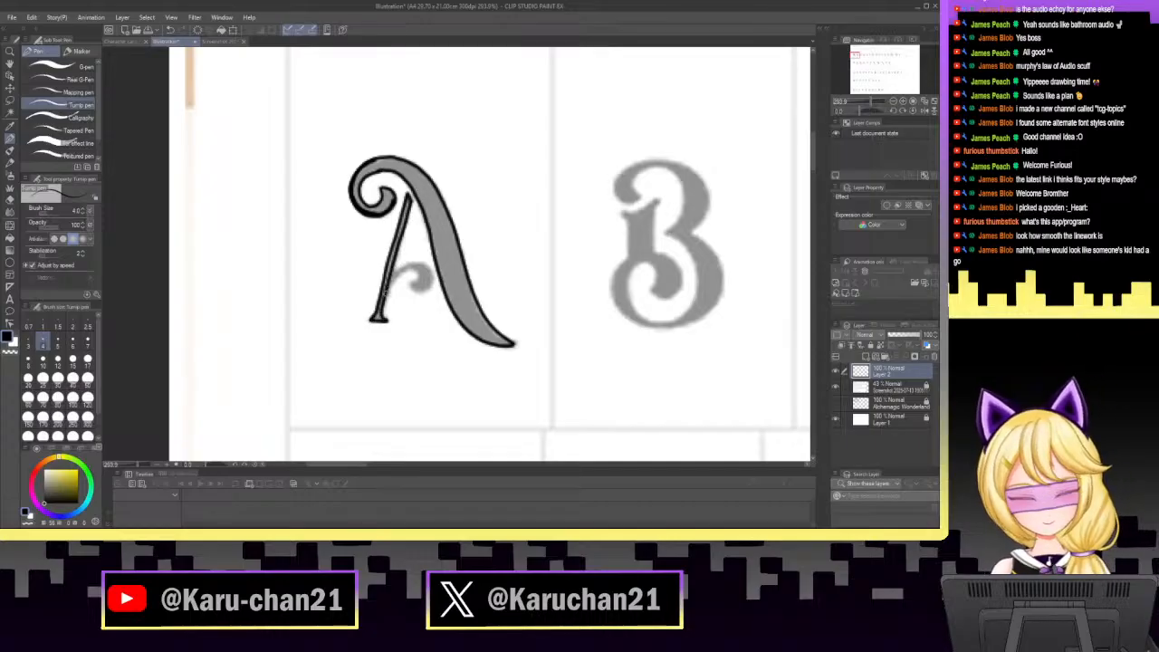
# Outline the A's crossbar curl branching off the thin leg, undoing and redrawing its outer edge until it follows the reference.
pyautogui.moveTo(386, 289)
pyautogui.mouseDown()
pyautogui.moveTo(422, 261)
pyautogui.moveTo(438, 281)
pyautogui.moveTo(417, 289)
pyautogui.moveTo(413, 277)
pyautogui.mouseUp()
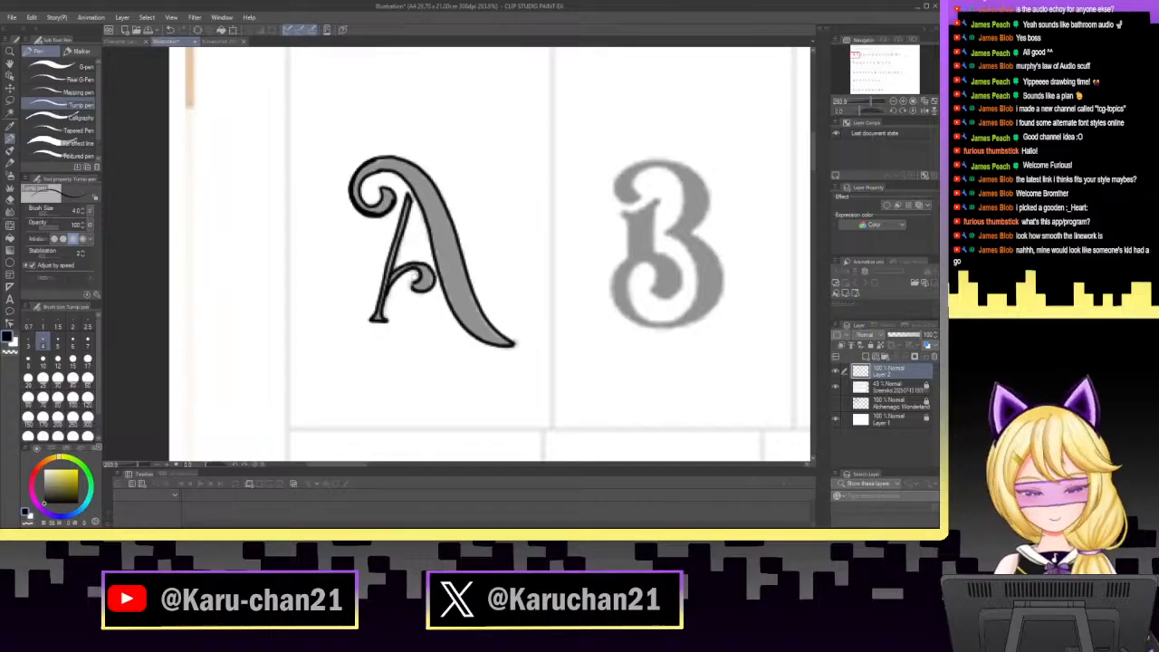
pyautogui.hotkey('ctrl', 'z')
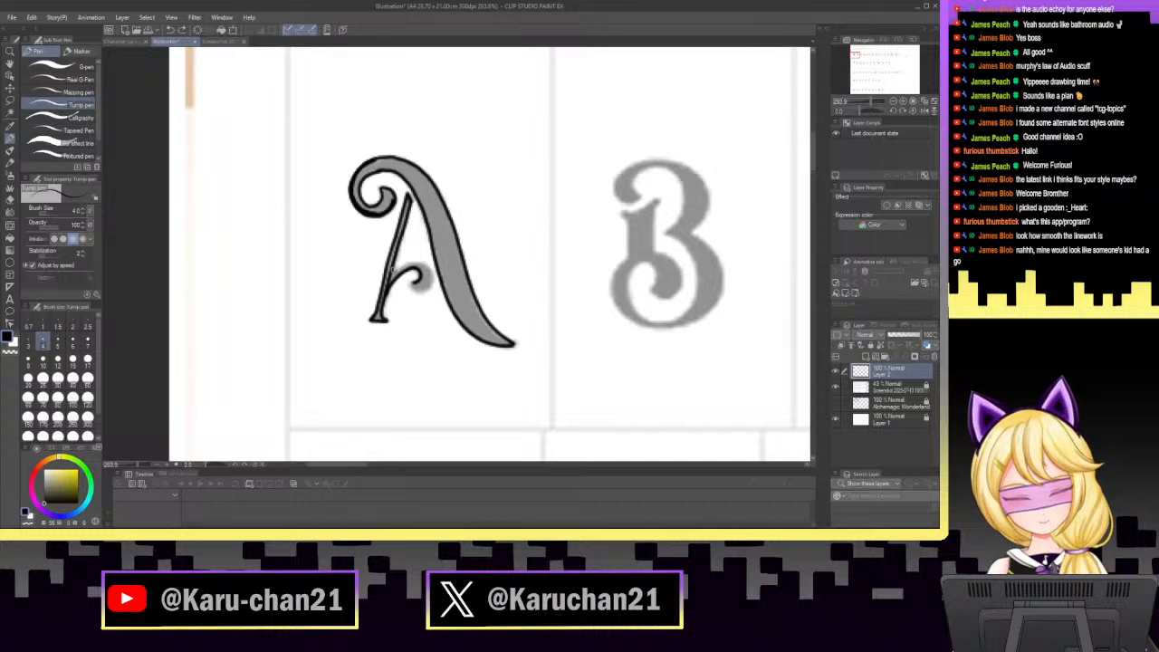
pyautogui.moveTo(392, 270); pyautogui.dragTo(429, 265)
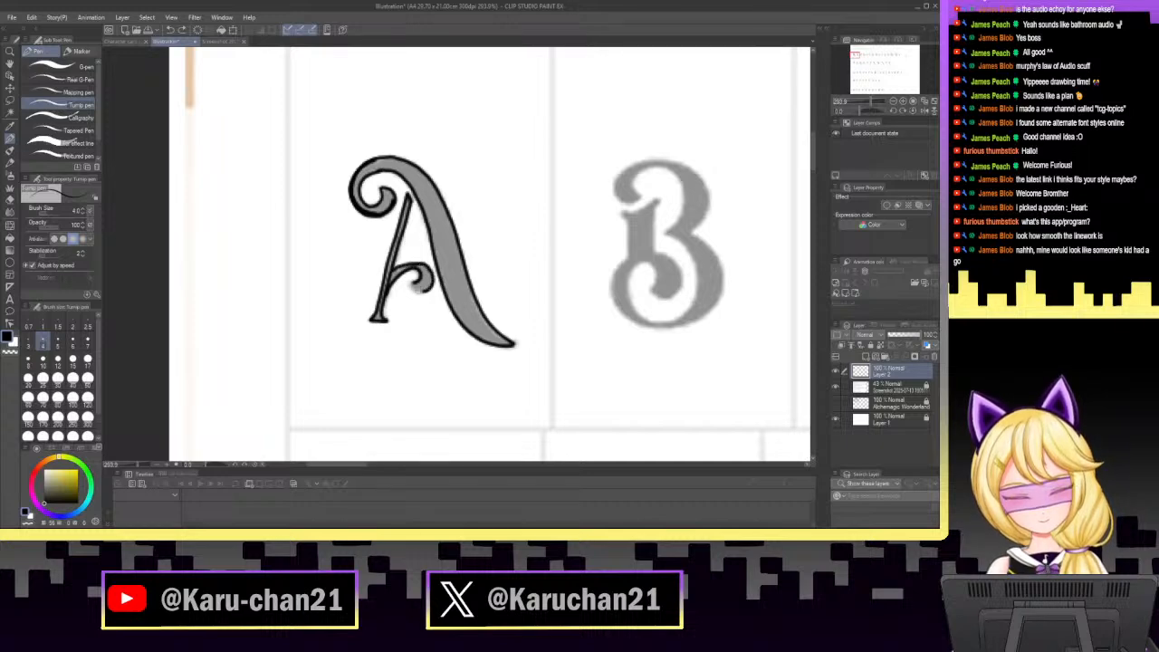
pyautogui.moveTo(415, 288); pyautogui.dragTo(409, 263)
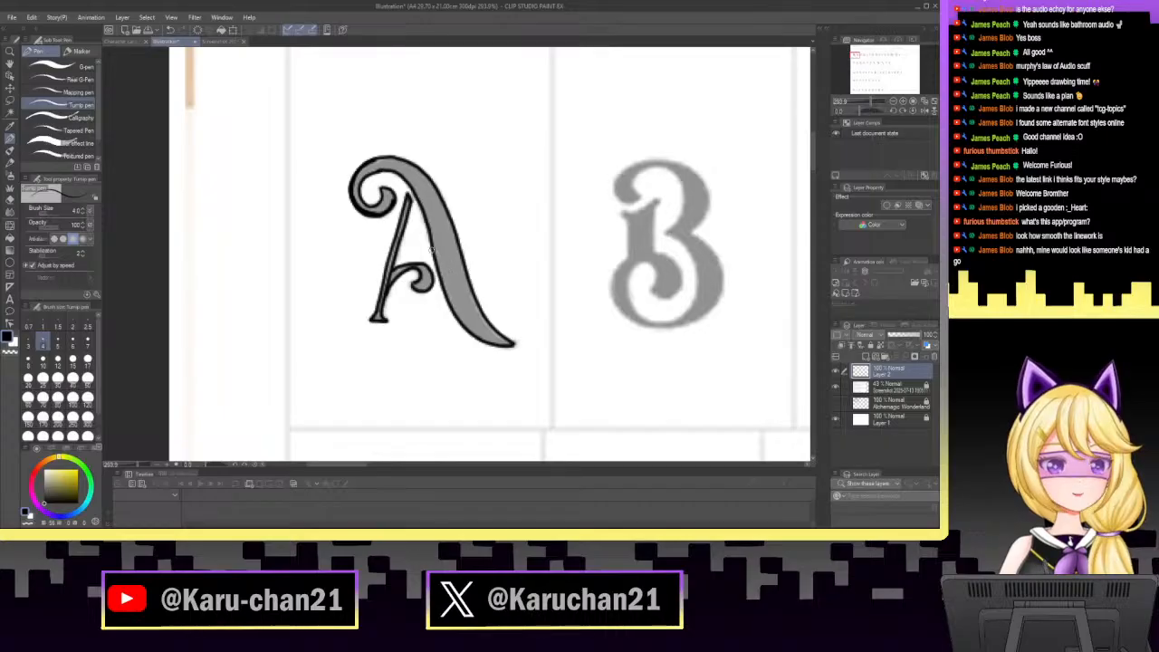
pyautogui.click(170, 31)
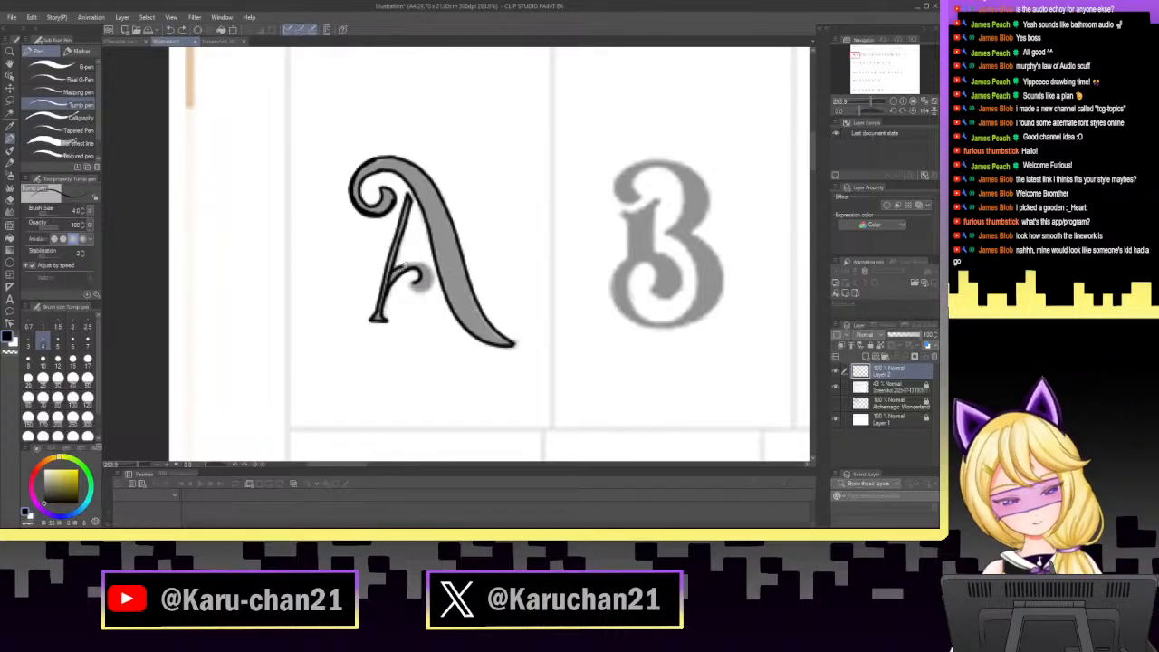
pyautogui.moveTo(432, 268)
pyautogui.mouseDown()
pyautogui.moveTo(431, 292)
pyautogui.moveTo(413, 292)
pyautogui.moveTo(410, 276)
pyautogui.mouseUp()
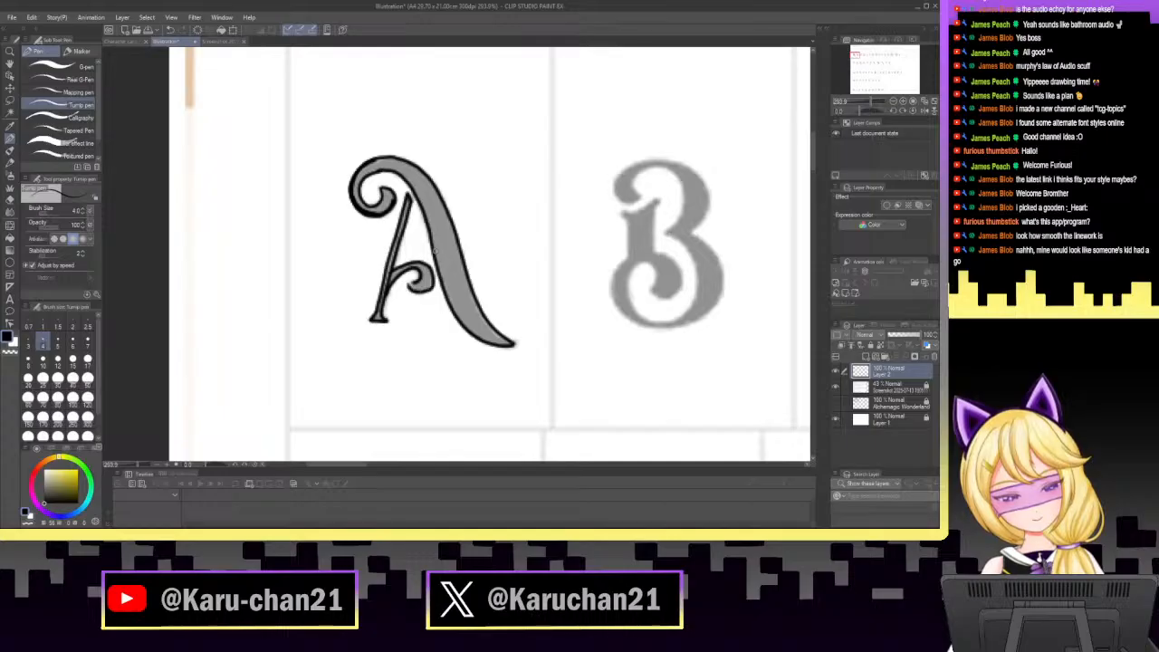
pyautogui.click(170, 30)
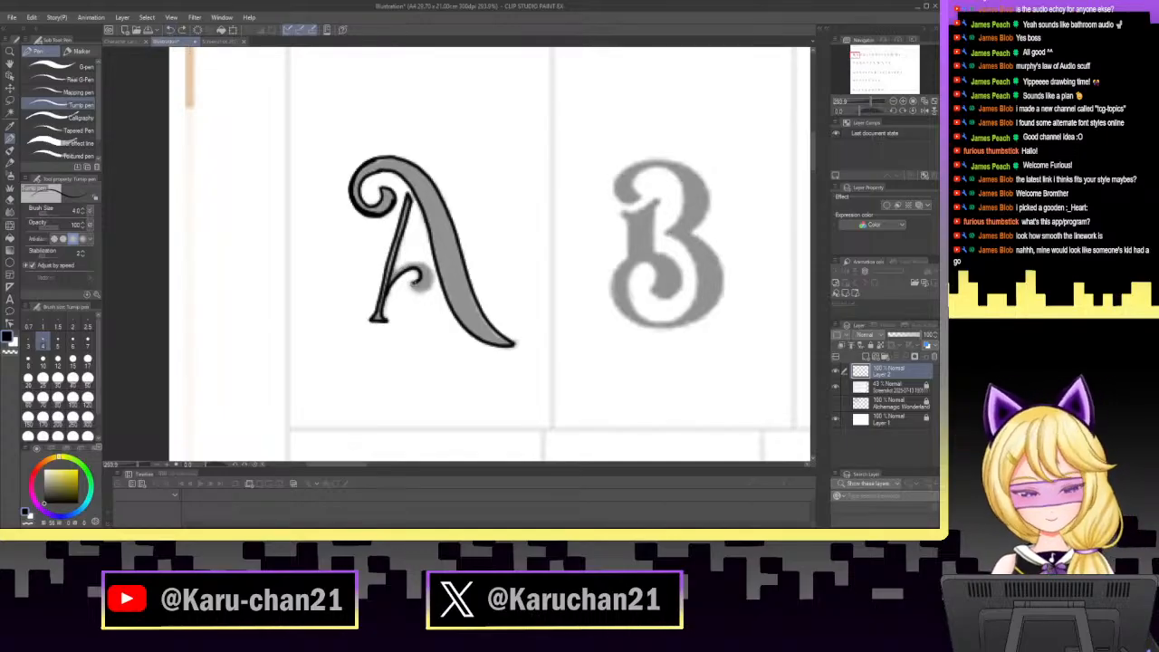
pyautogui.moveTo(424, 292)
pyautogui.mouseDown()
pyautogui.moveTo(434, 264)
pyautogui.moveTo(392, 272)
pyautogui.mouseUp()
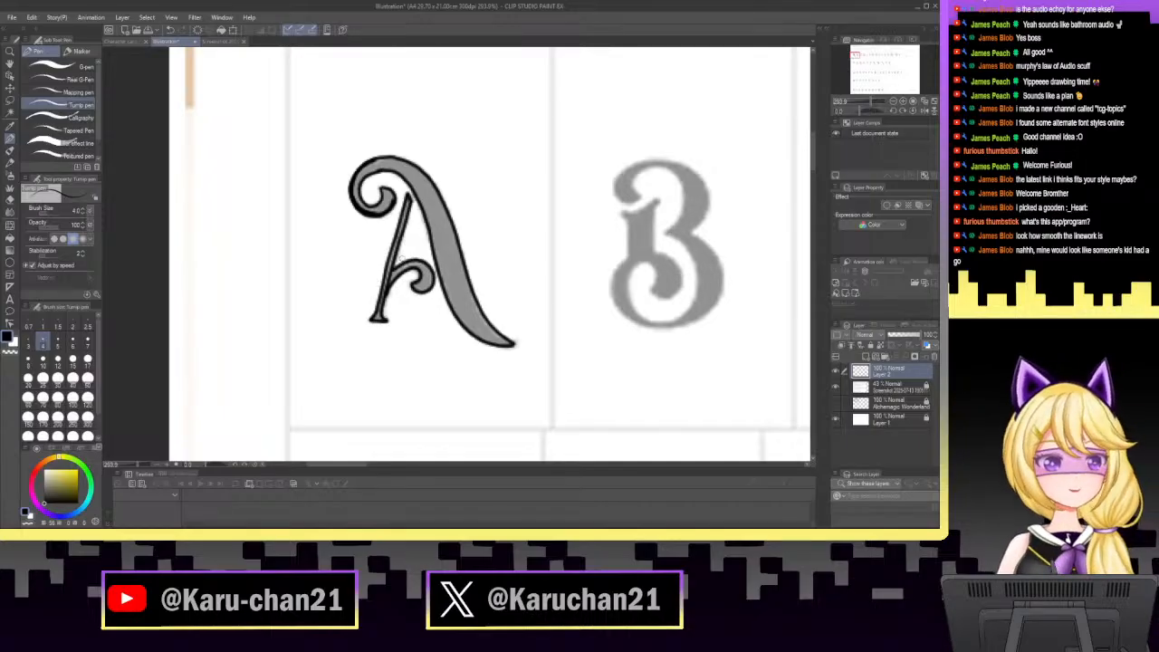
# Paint the inside of the A's thin leg and crossbar curl solid black with the Turnip pen.
pyautogui.moveTo(396, 263); pyautogui.dragTo(413, 260)
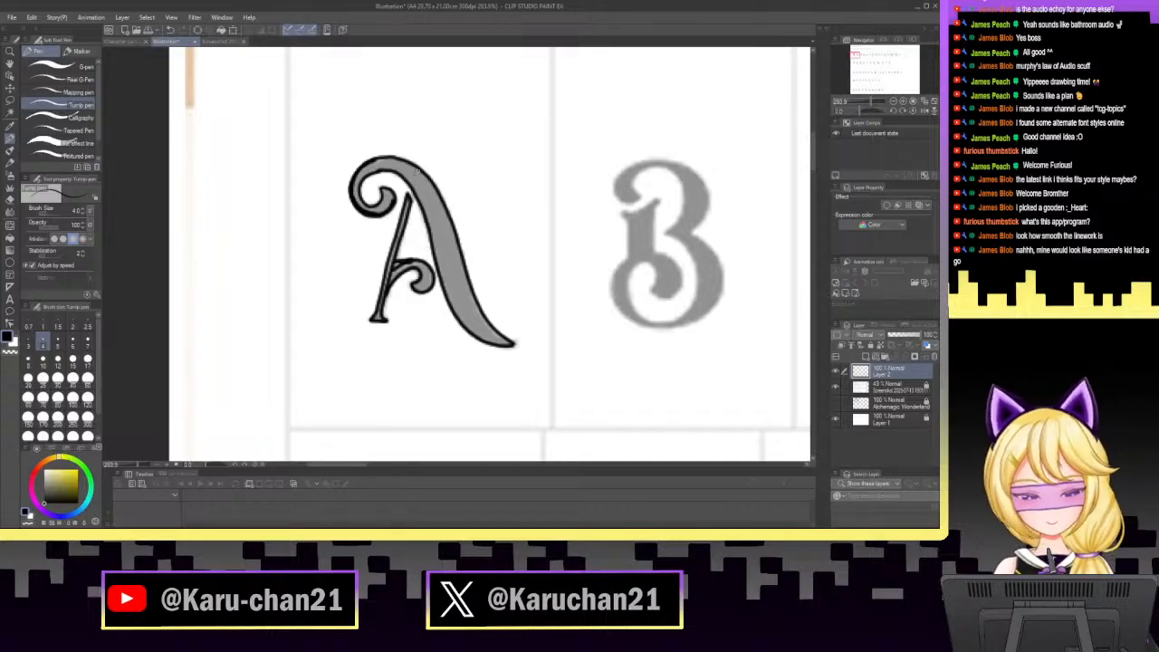
pyautogui.moveTo(391, 274); pyautogui.dragTo(386, 285)
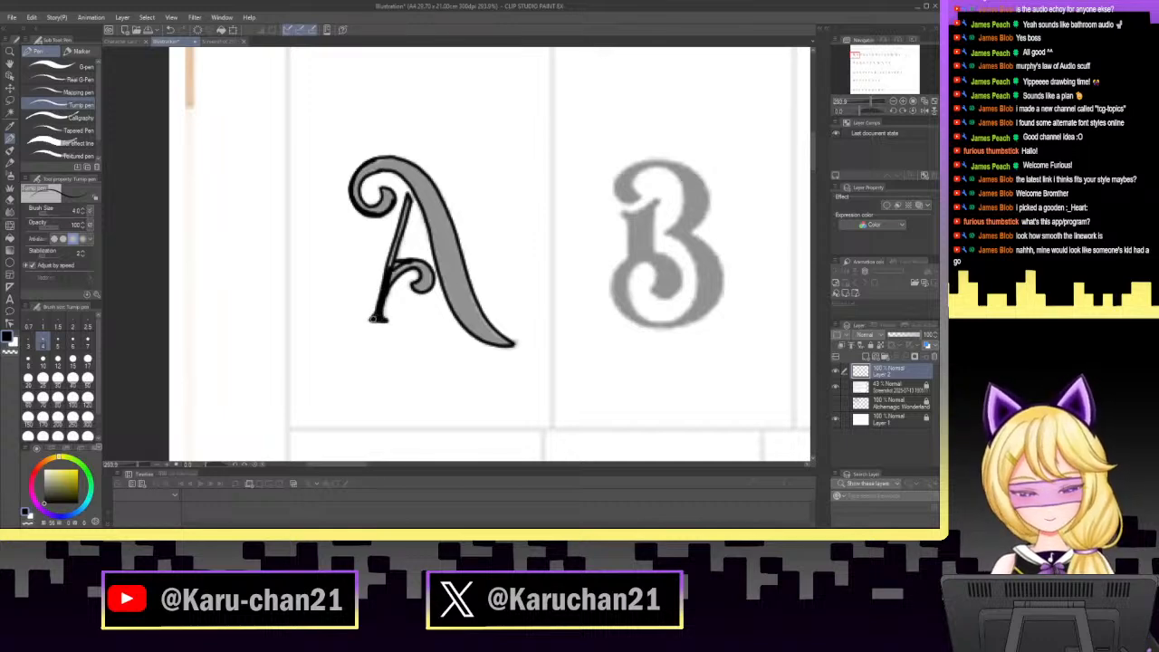
pyautogui.moveTo(394, 268); pyautogui.dragTo(390, 275)
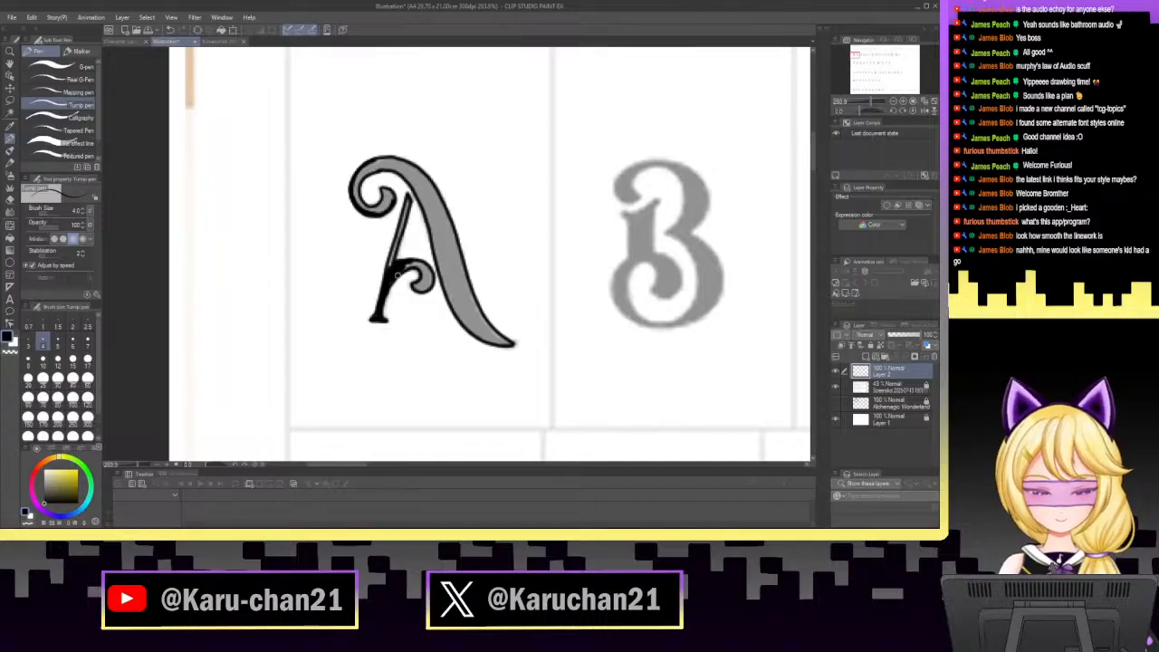
pyautogui.moveTo(398, 273); pyautogui.dragTo(387, 289)
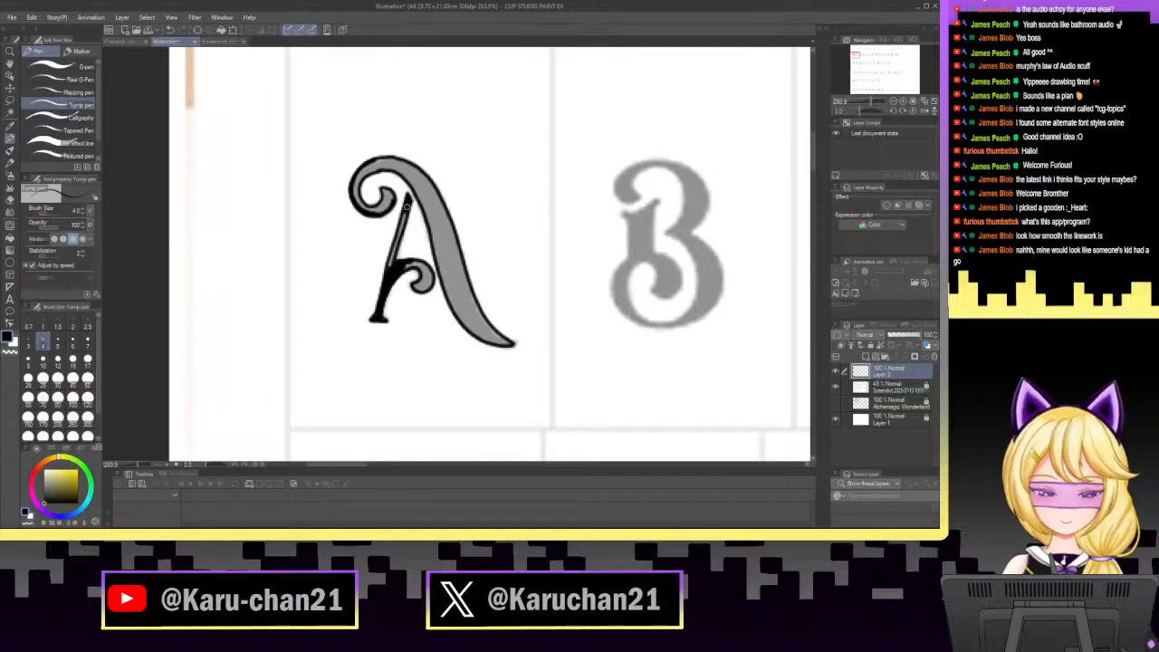
pyautogui.moveTo(405, 207); pyautogui.dragTo(392, 260)
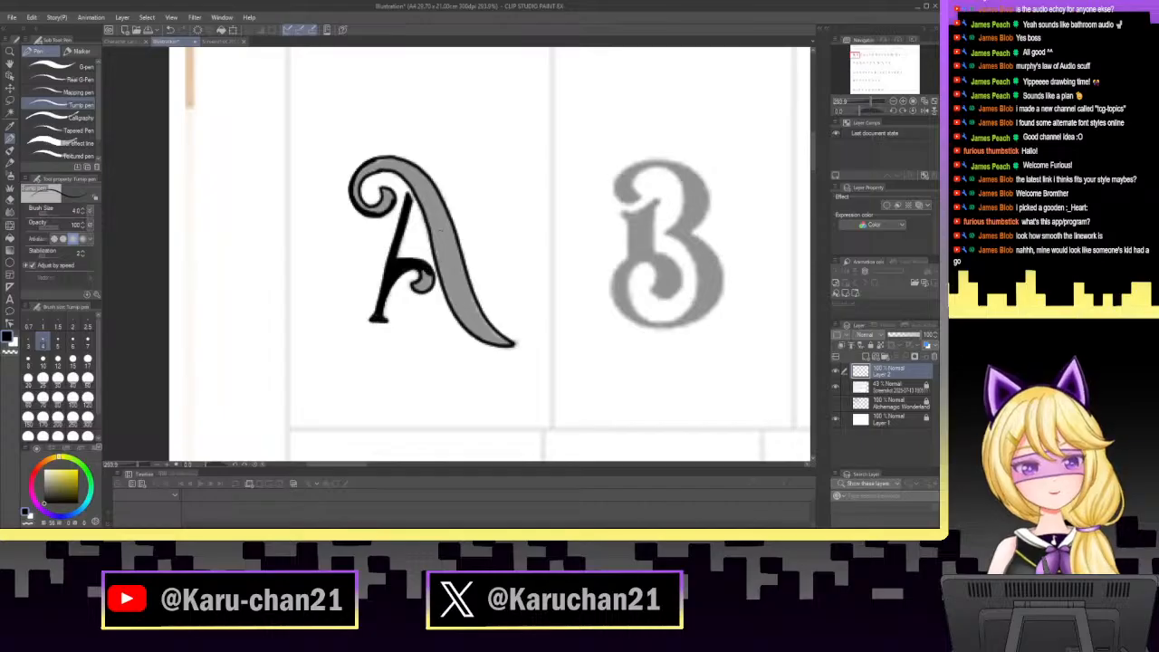
pyautogui.moveTo(423, 270); pyautogui.dragTo(432, 278)
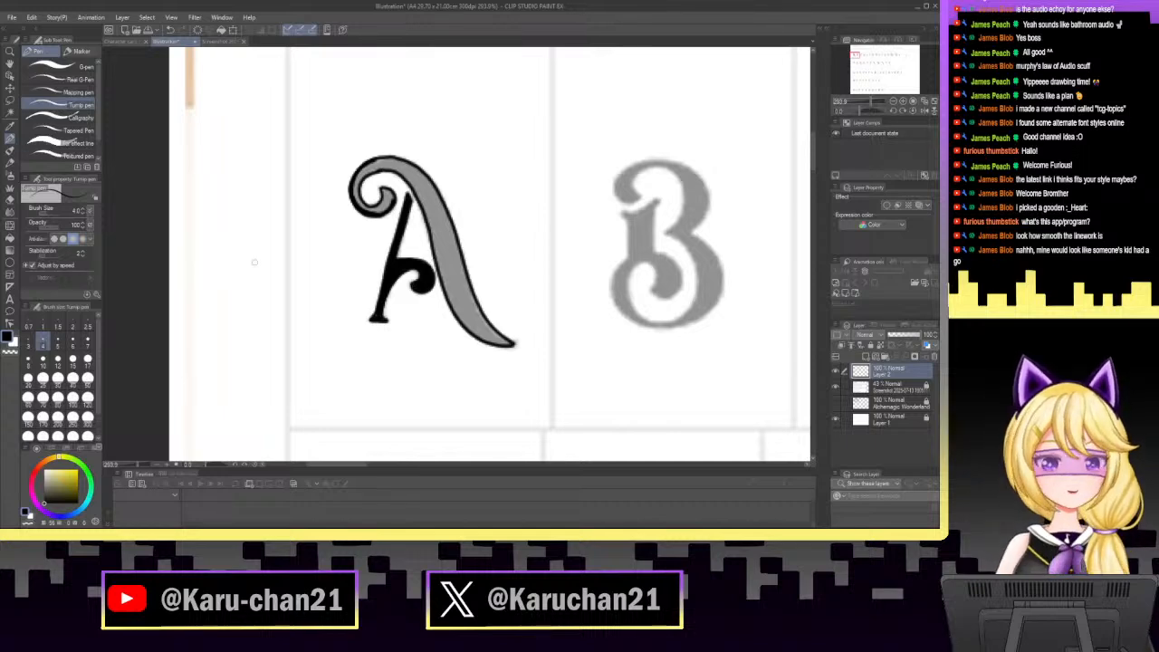
# Fill the A's thick swash stroke and upper curl with black using the Fill tool that refers only to the editing layer.
pyautogui.click(10, 241)
pyautogui.click(404, 217)
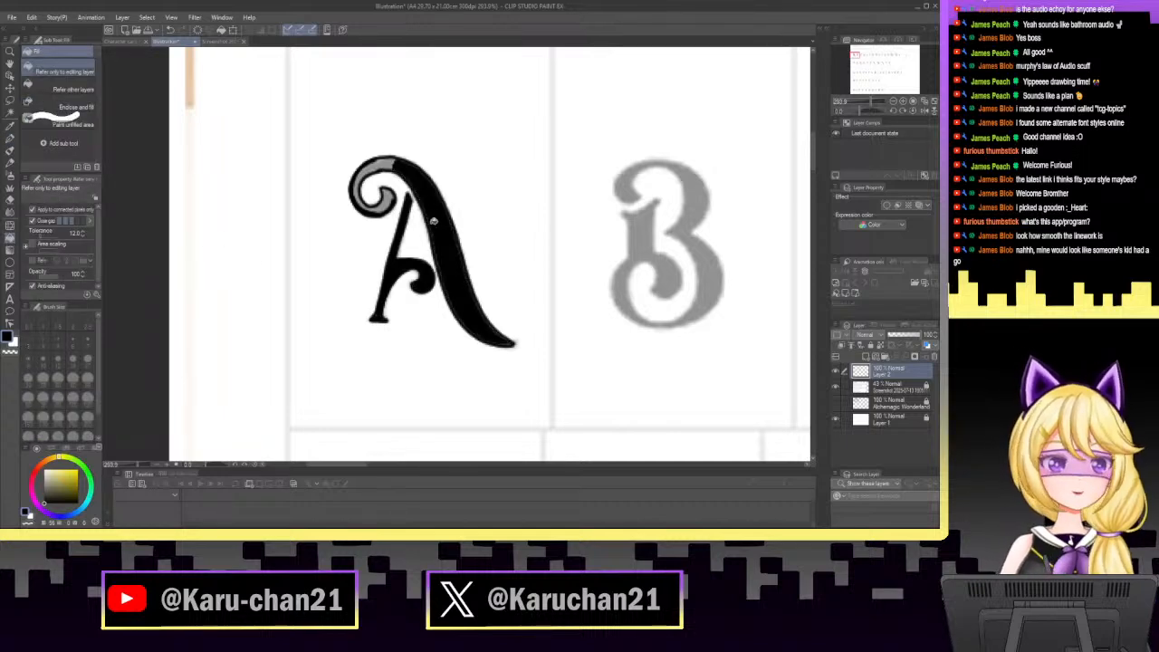
pyautogui.click(380, 169)
pyautogui.click(389, 198)
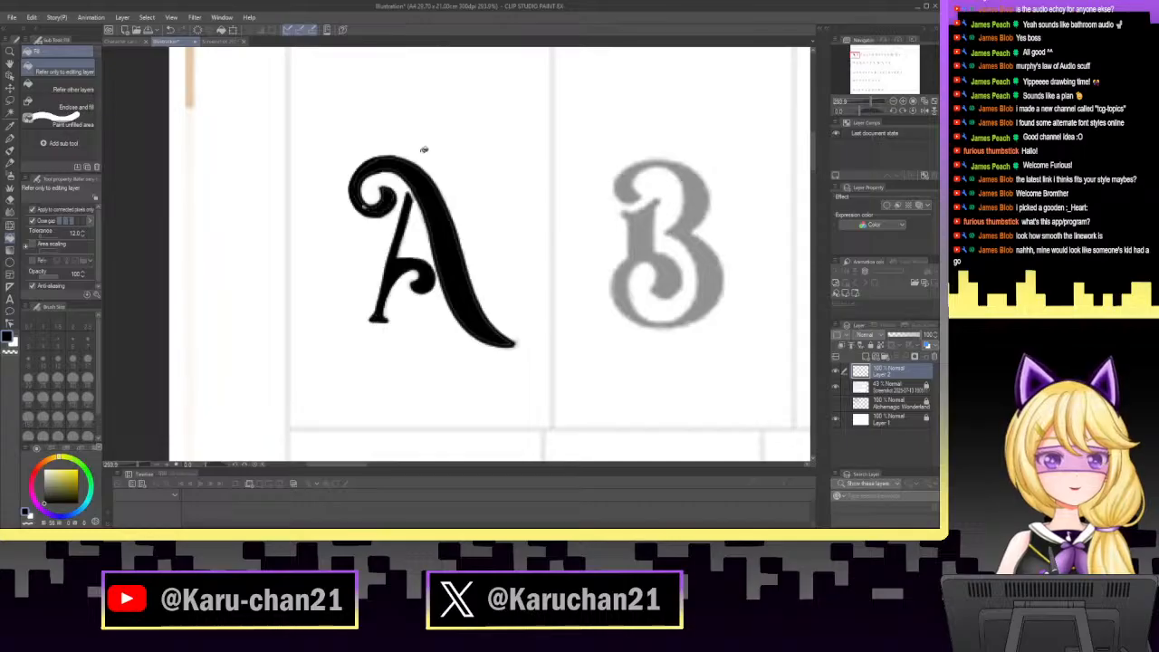
# Paint over the thin unfilled gaps along the A's swash and upper curl with the Turnip pen, and extend the tail's tip.
pyautogui.moveTo(872, 102); pyautogui.dragTo(876, 107)
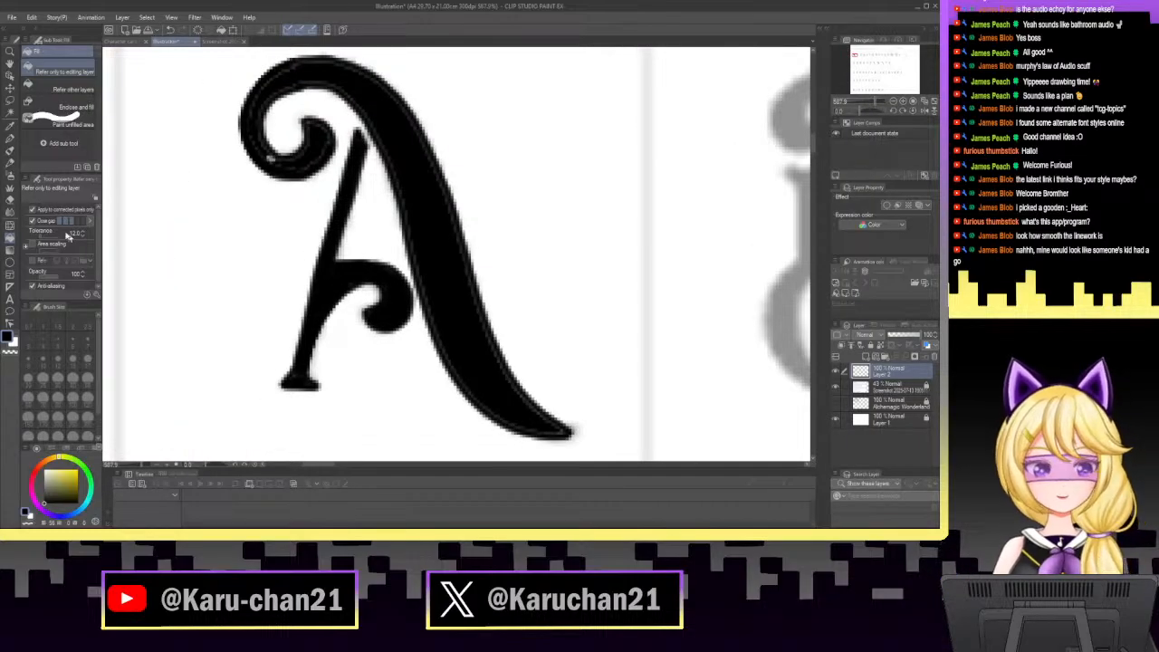
pyautogui.click(9, 139)
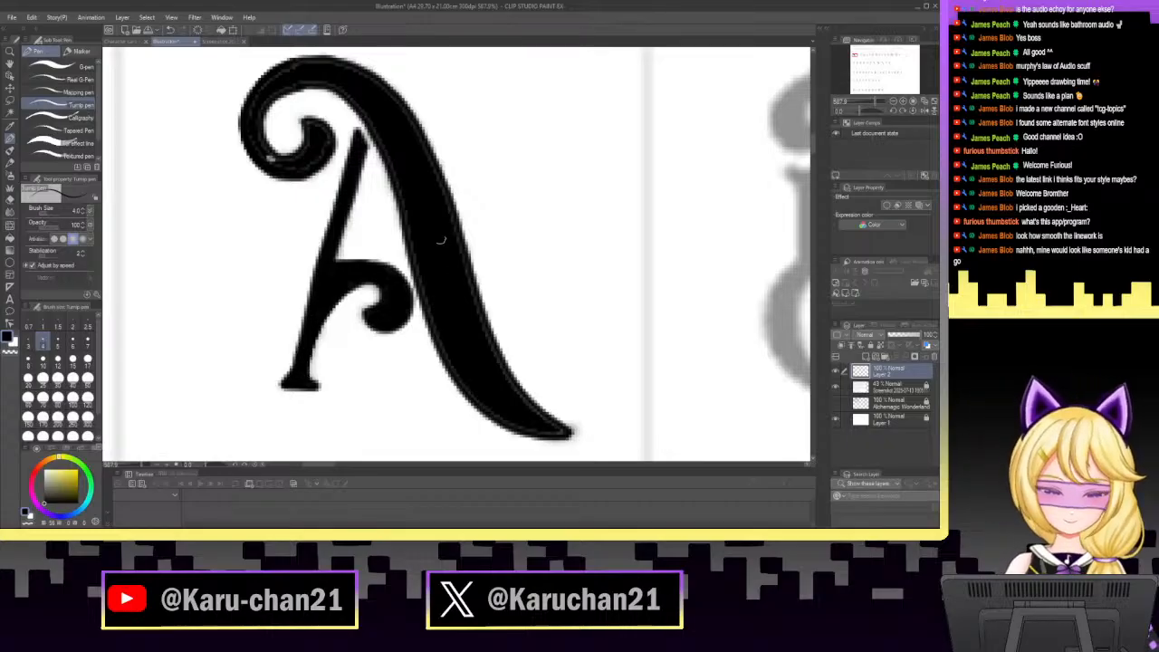
pyautogui.moveTo(392, 166)
pyautogui.mouseDown()
pyautogui.moveTo(452, 366)
pyautogui.moveTo(501, 419)
pyautogui.moveTo(561, 433)
pyautogui.mouseUp()
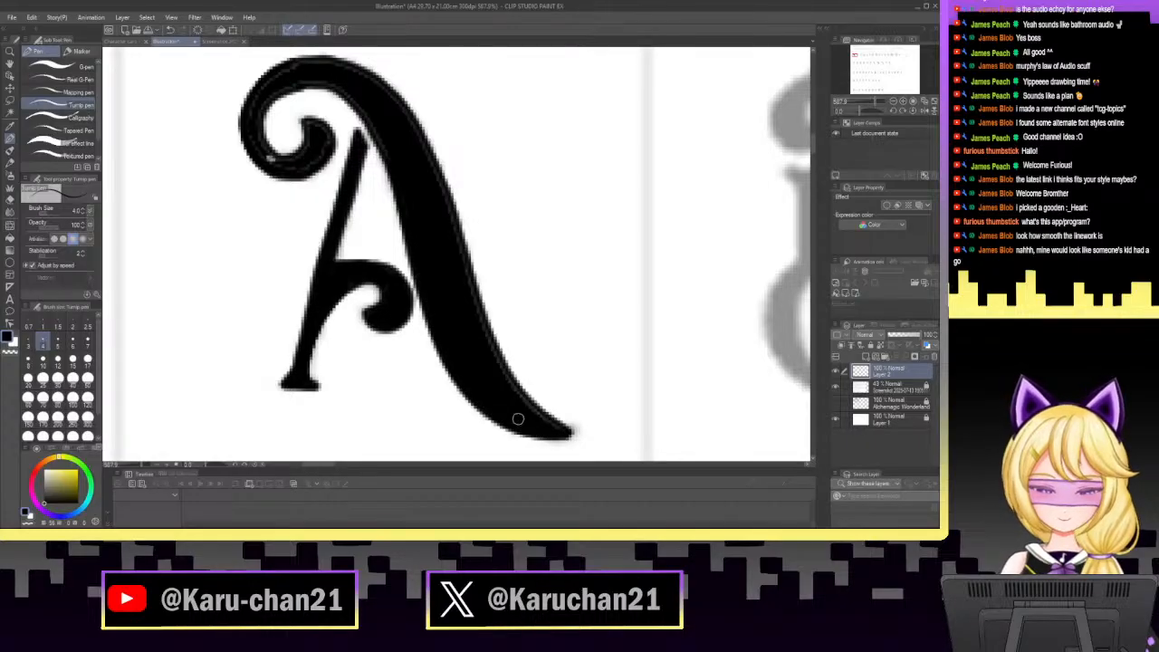
pyautogui.moveTo(417, 131)
pyautogui.mouseDown()
pyautogui.moveTo(496, 360)
pyautogui.moveTo(543, 418)
pyautogui.moveTo(587, 428)
pyautogui.mouseUp()
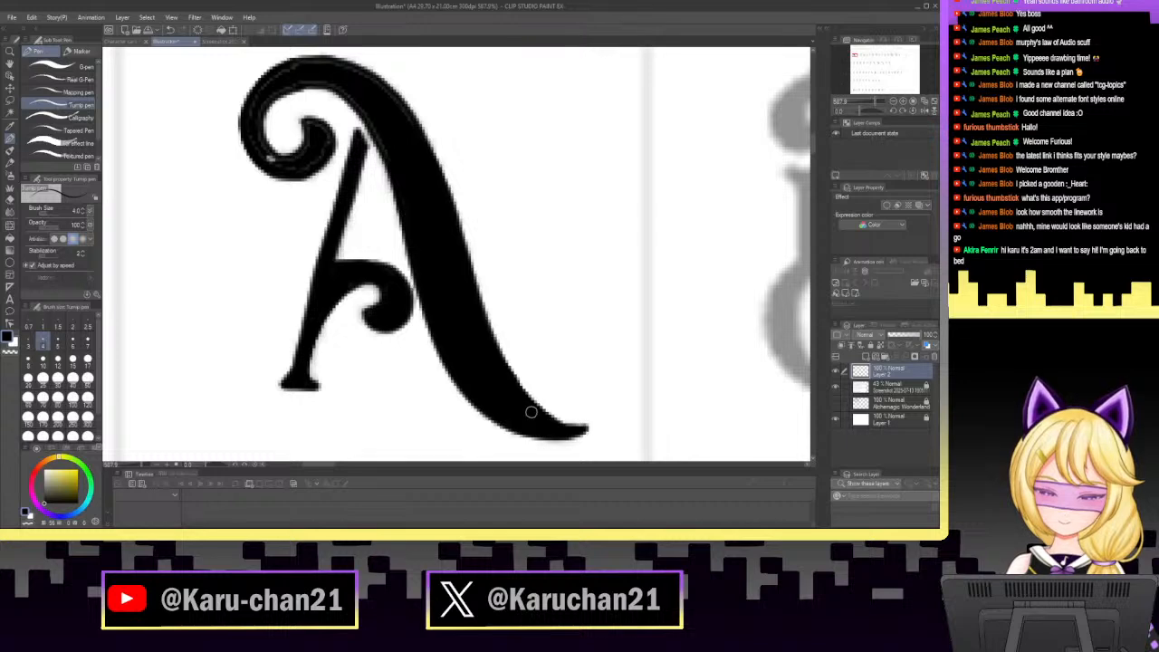
pyautogui.moveTo(552, 423); pyautogui.dragTo(585, 427)
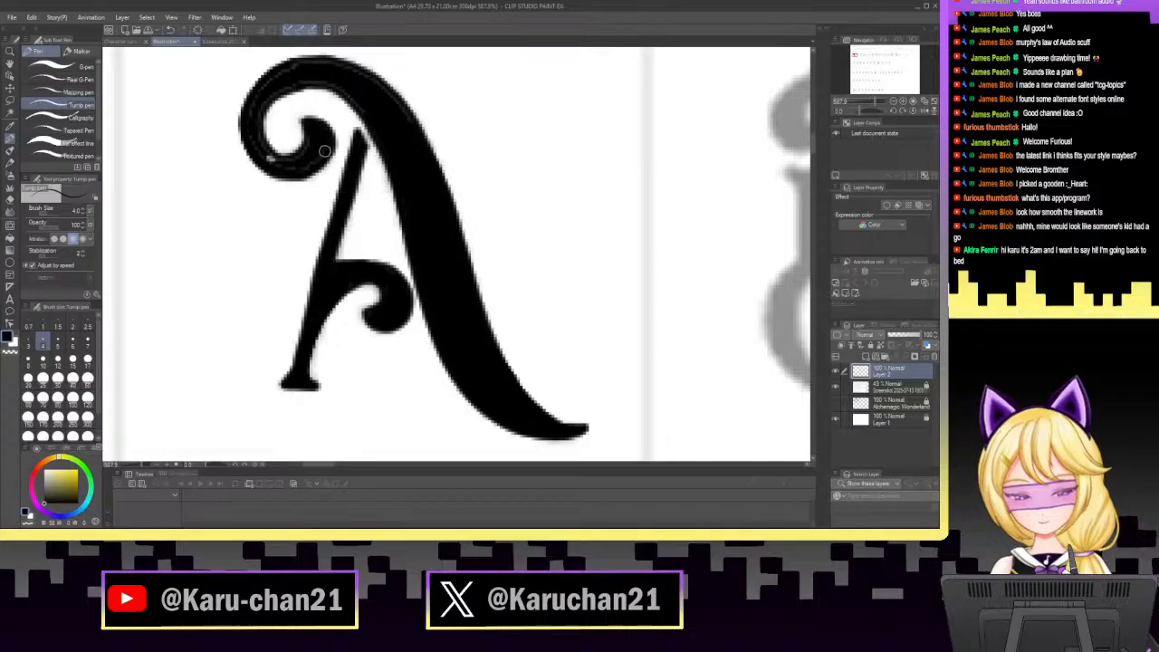
pyautogui.moveTo(300, 163); pyautogui.dragTo(262, 147)
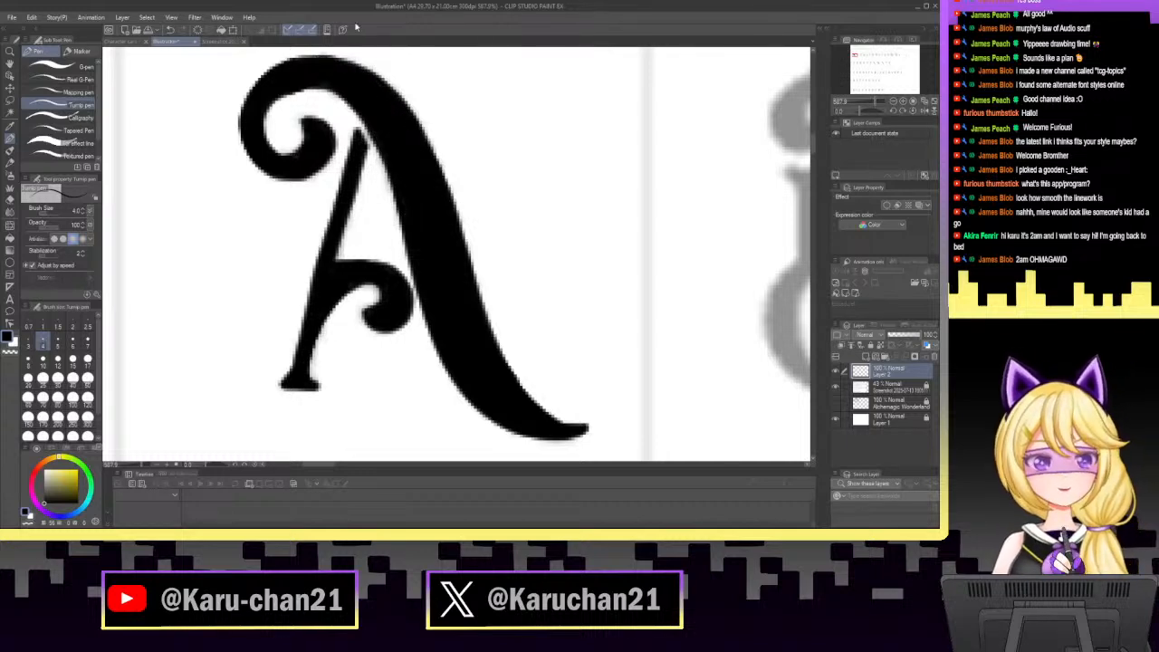
# Refine the A with the size 7 Hard eraser, trimming the inner edges of both curls and tapering the tail's tip.
pyautogui.click(13, 199)
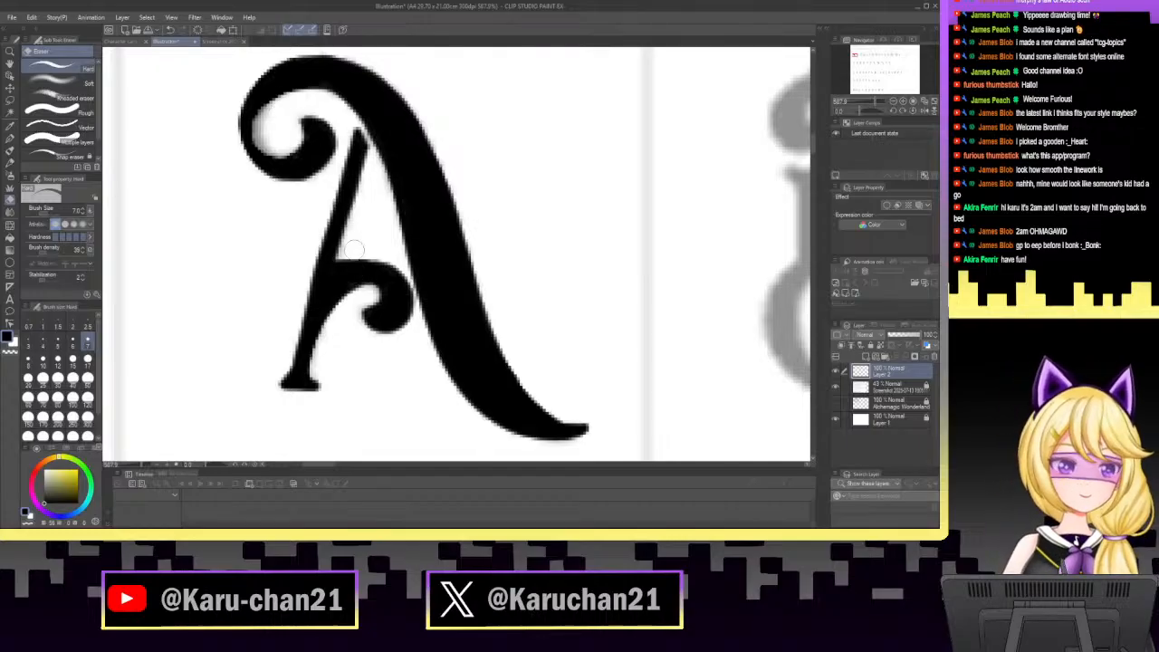
pyautogui.moveTo(877, 104)
pyautogui.mouseDown()
pyautogui.moveTo(865, 109)
pyautogui.moveTo(880, 110)
pyautogui.mouseUp()
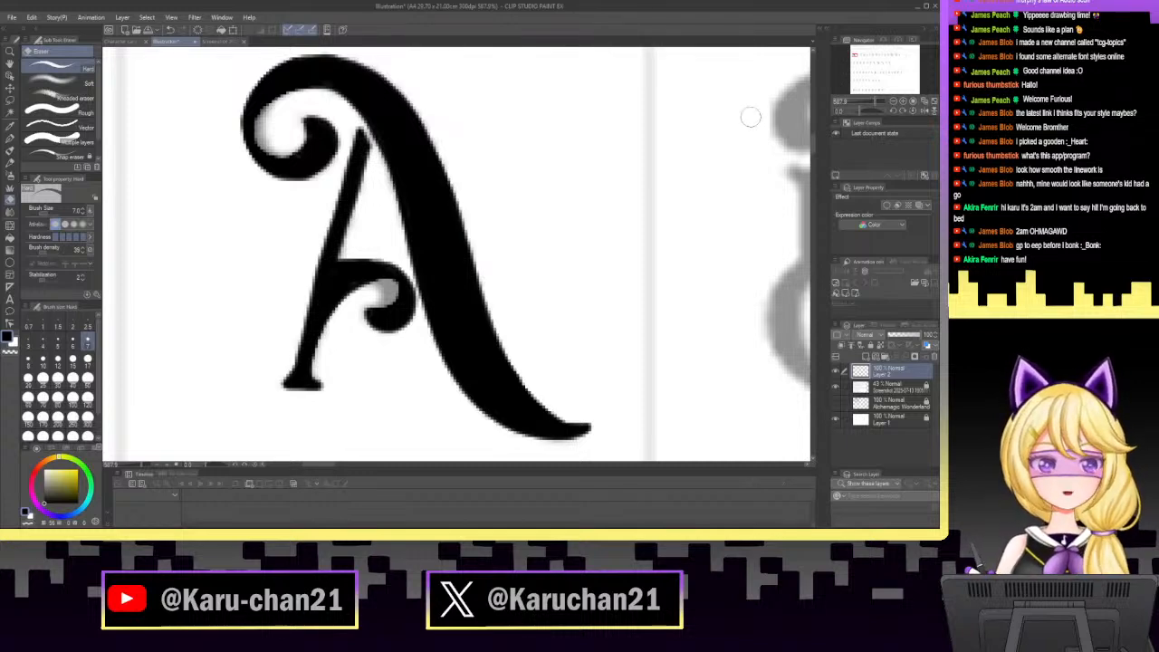
pyautogui.moveTo(874, 102)
pyautogui.mouseDown()
pyautogui.moveTo(862, 103)
pyautogui.moveTo(877, 104)
pyautogui.mouseUp()
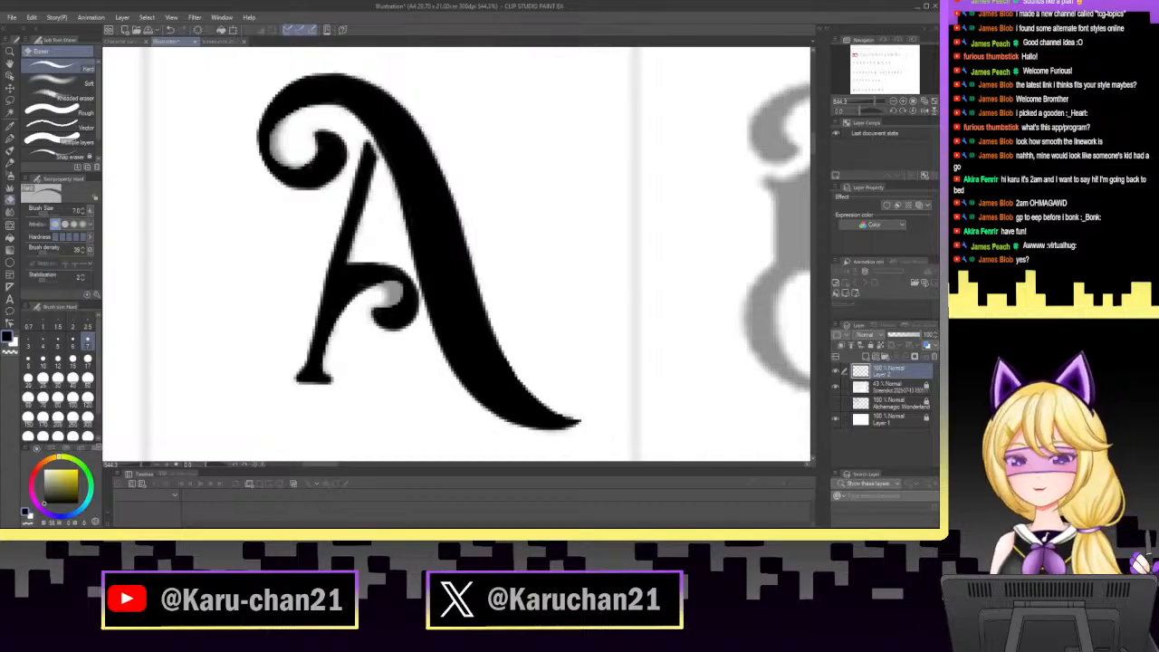
# Open the diglett animation file and play its timeline.
pyautogui.click(12, 17)
pyautogui.moveTo(70, 68)
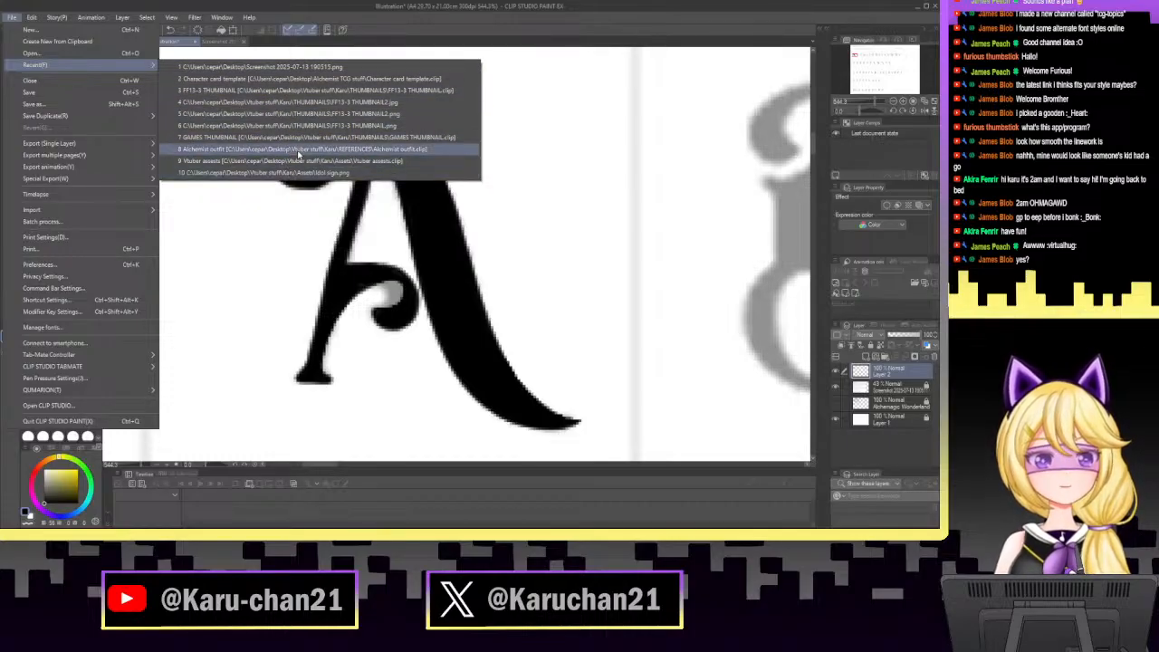
pyautogui.click(2, 5)
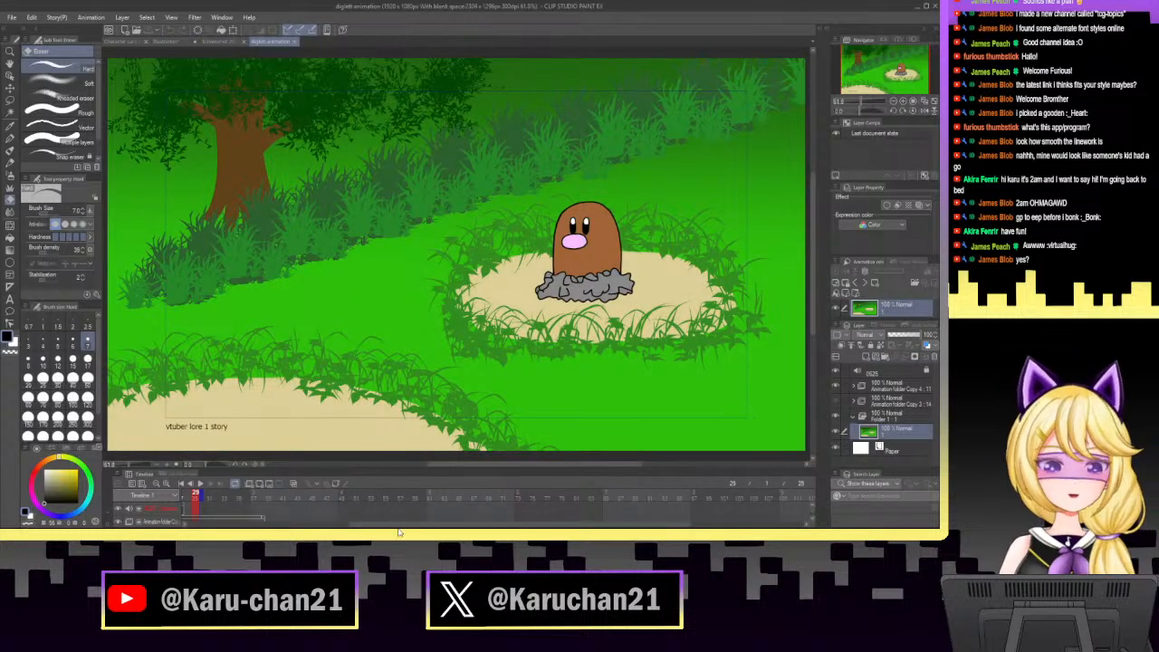
pyautogui.hscroll(3, 353, 502)
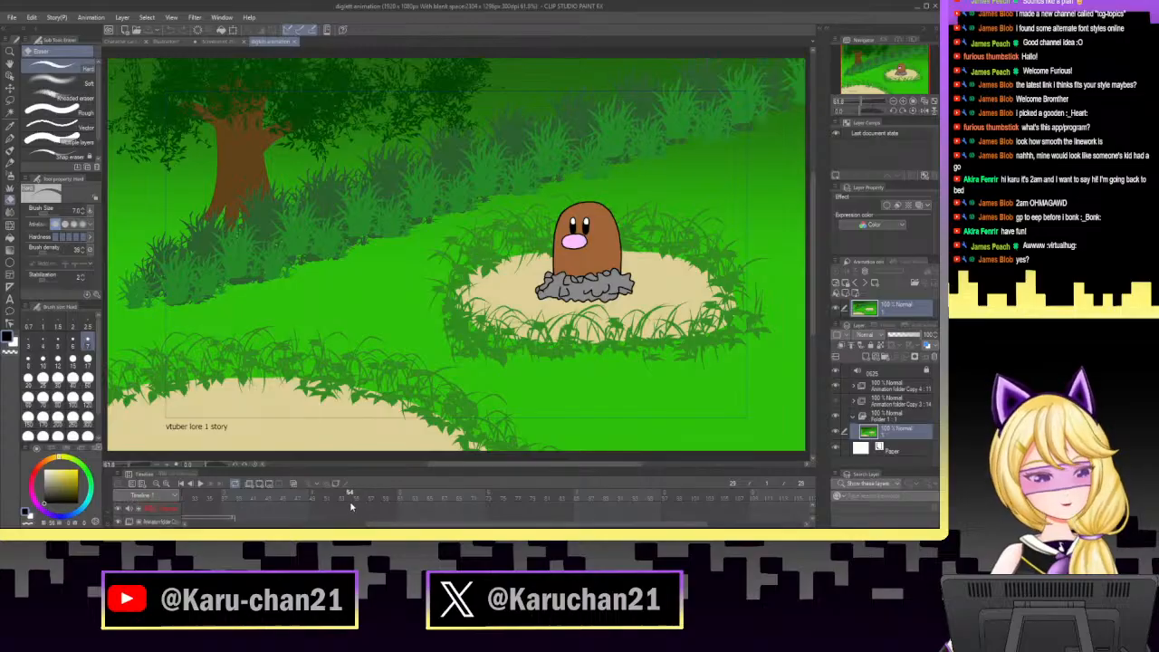
pyautogui.hscroll(-6, 284, 502)
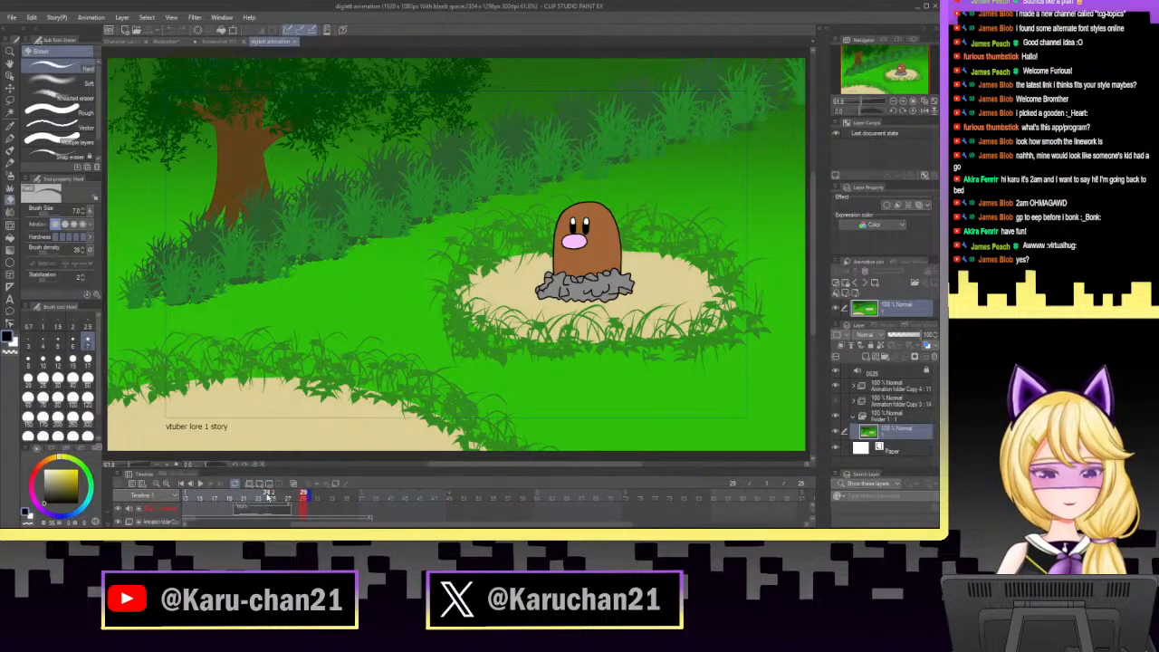
pyautogui.hscroll(-6, 261, 501)
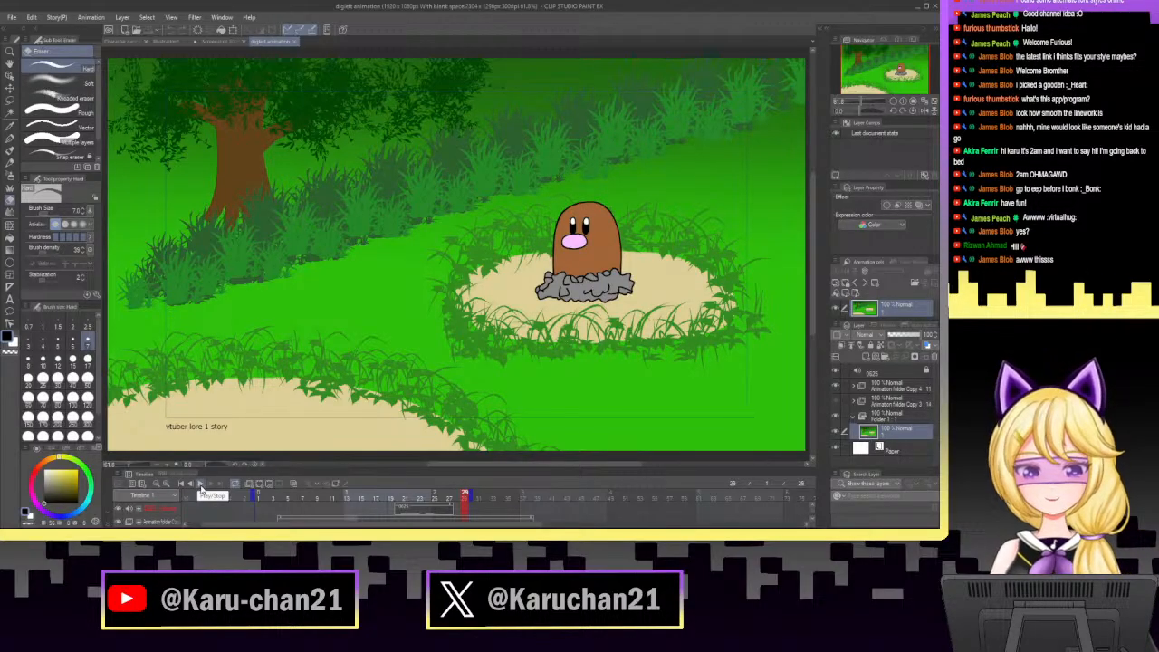
pyautogui.click(202, 484)
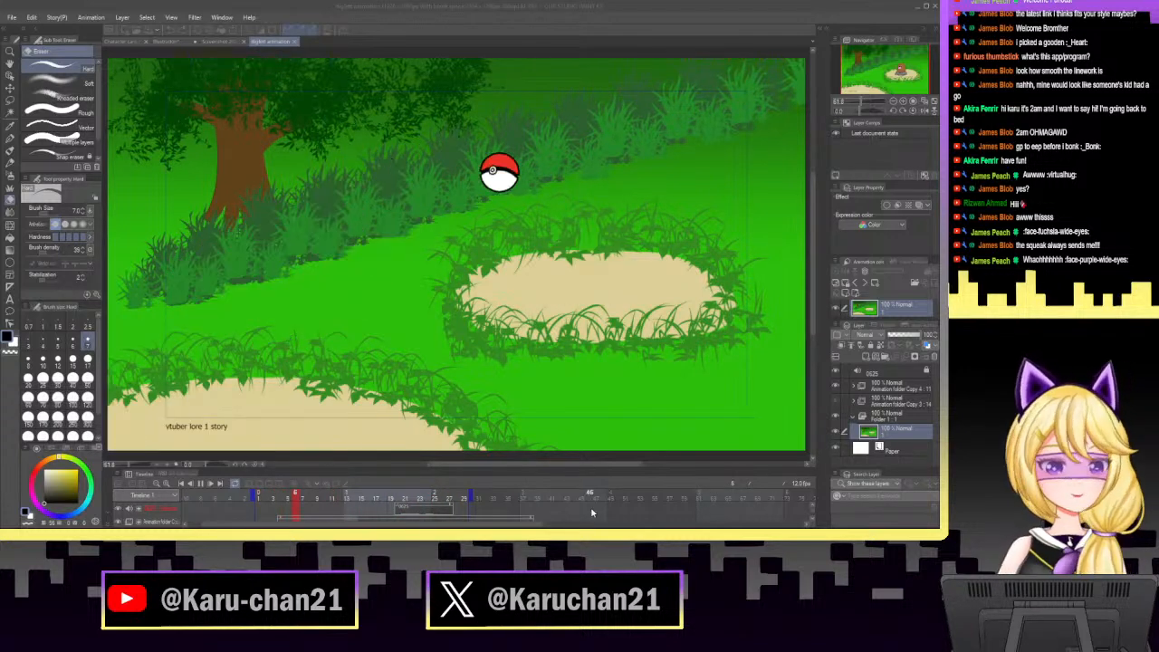
# Stop the diglett animation's playback, and close both the animation file and the glyph screenshot file.
pyautogui.click(199, 485)
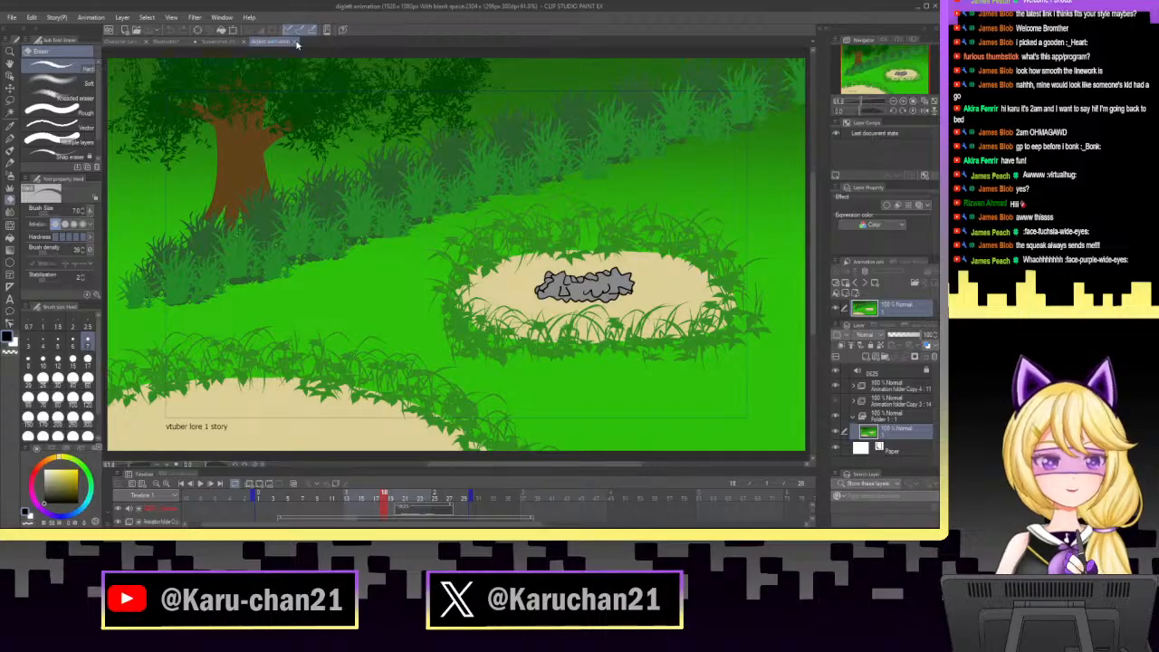
pyautogui.click(297, 42)
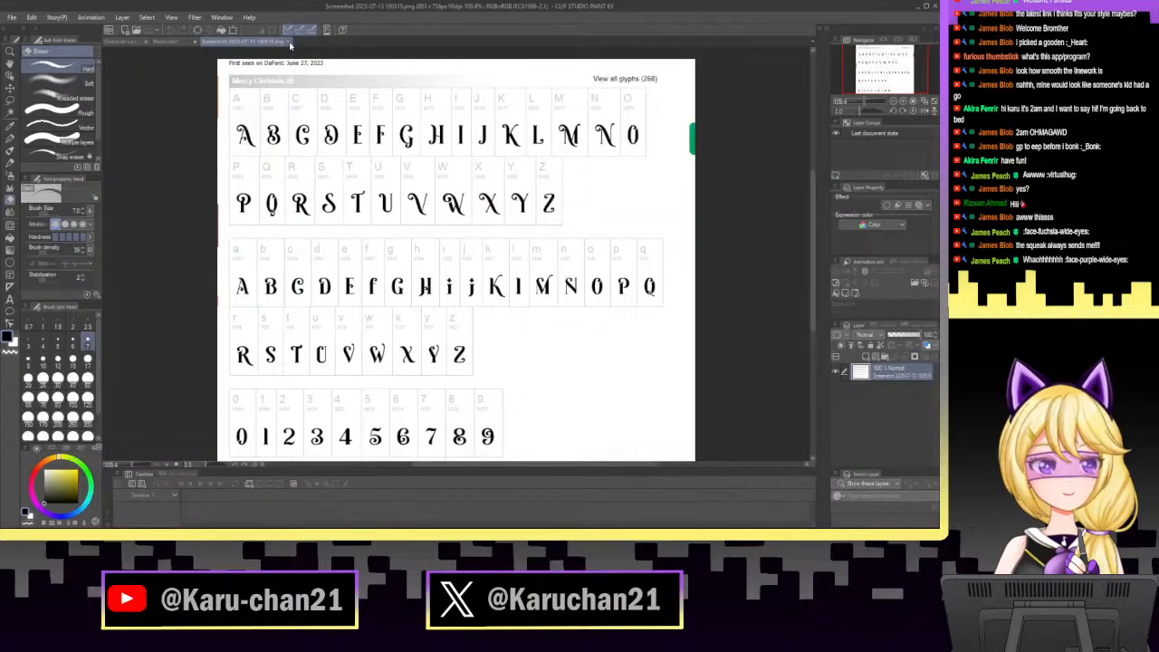
pyautogui.click(288, 42)
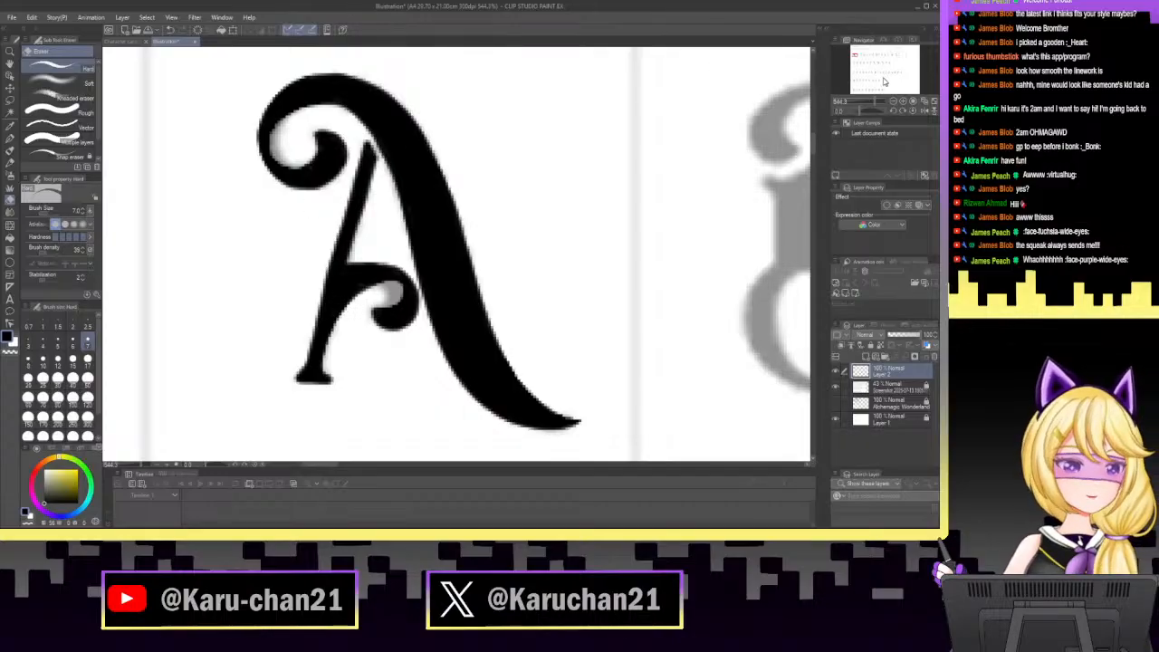
# Try flipping the lassoed black A horizontally and moving it closer to the B.
pyautogui.moveTo(867, 105); pyautogui.dragTo(866, 119)
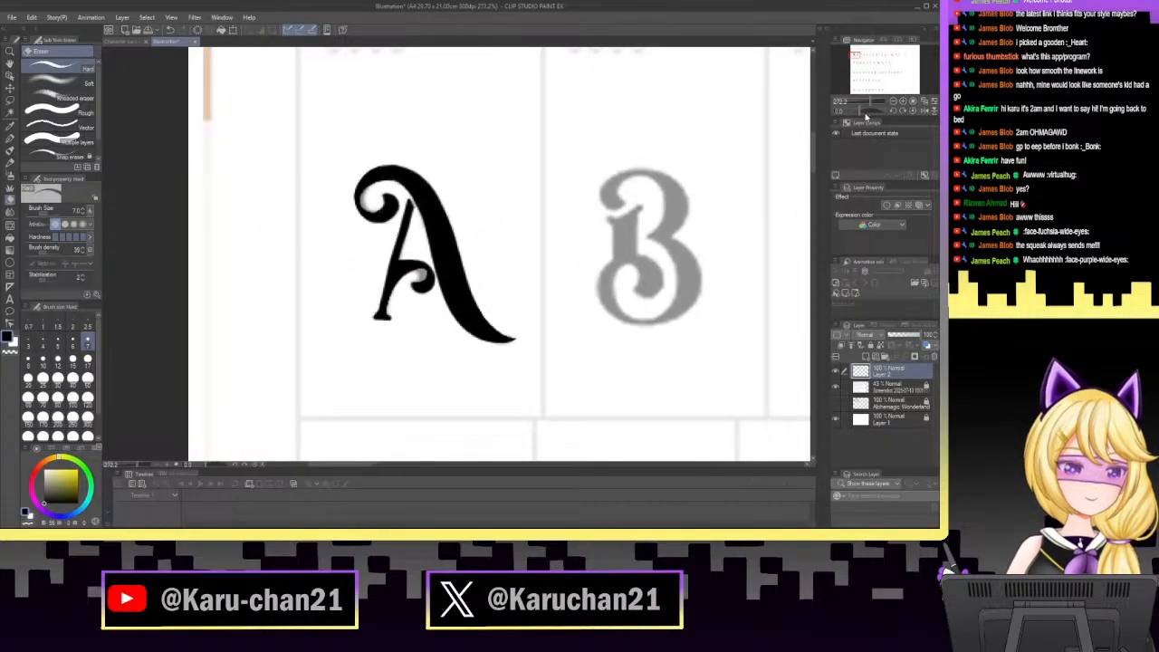
pyautogui.press('m')
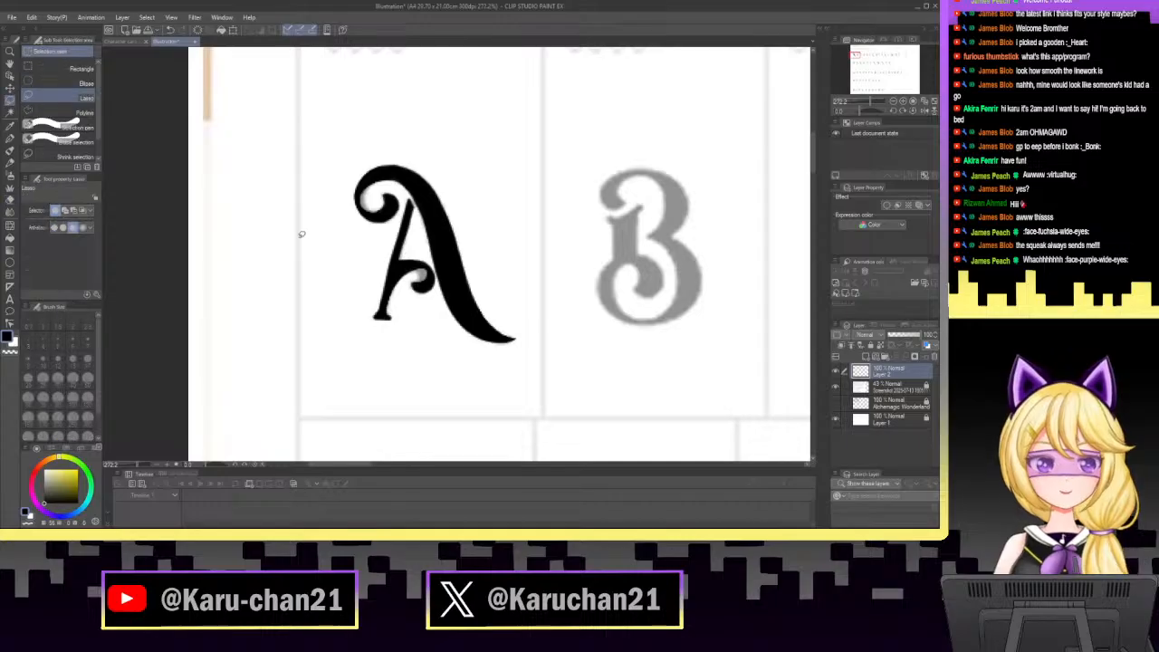
pyautogui.moveTo(317, 221)
pyautogui.mouseDown()
pyautogui.moveTo(506, 148)
pyautogui.moveTo(567, 374)
pyautogui.moveTo(351, 302)
pyautogui.mouseUp()
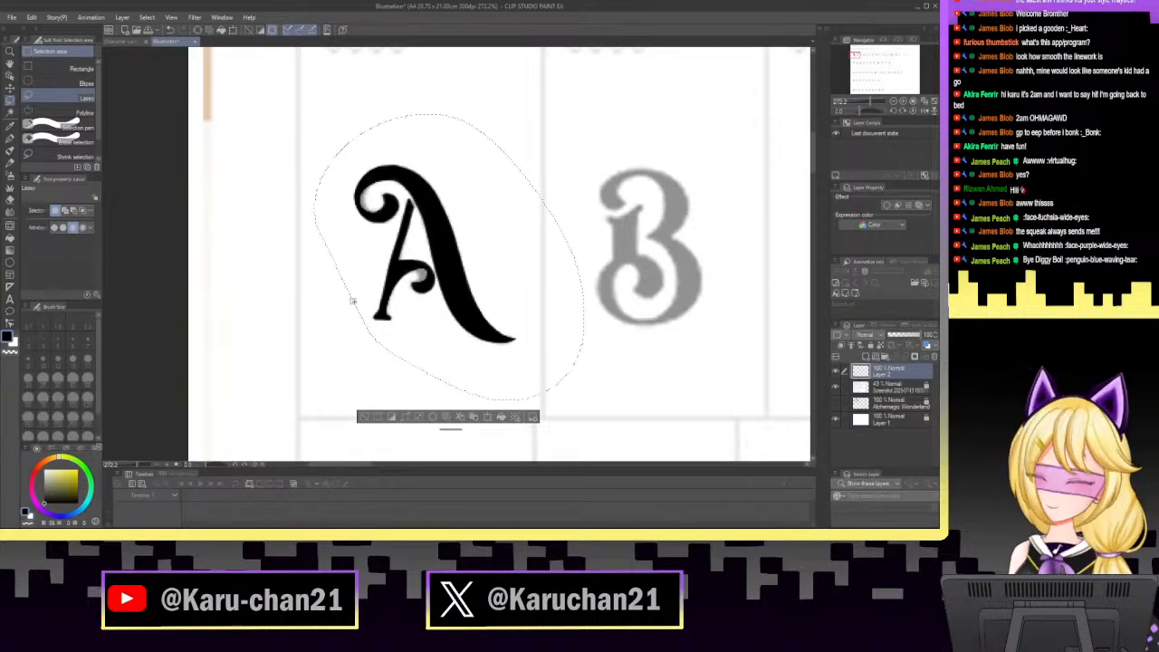
pyautogui.hotkey('ctrl', 't')
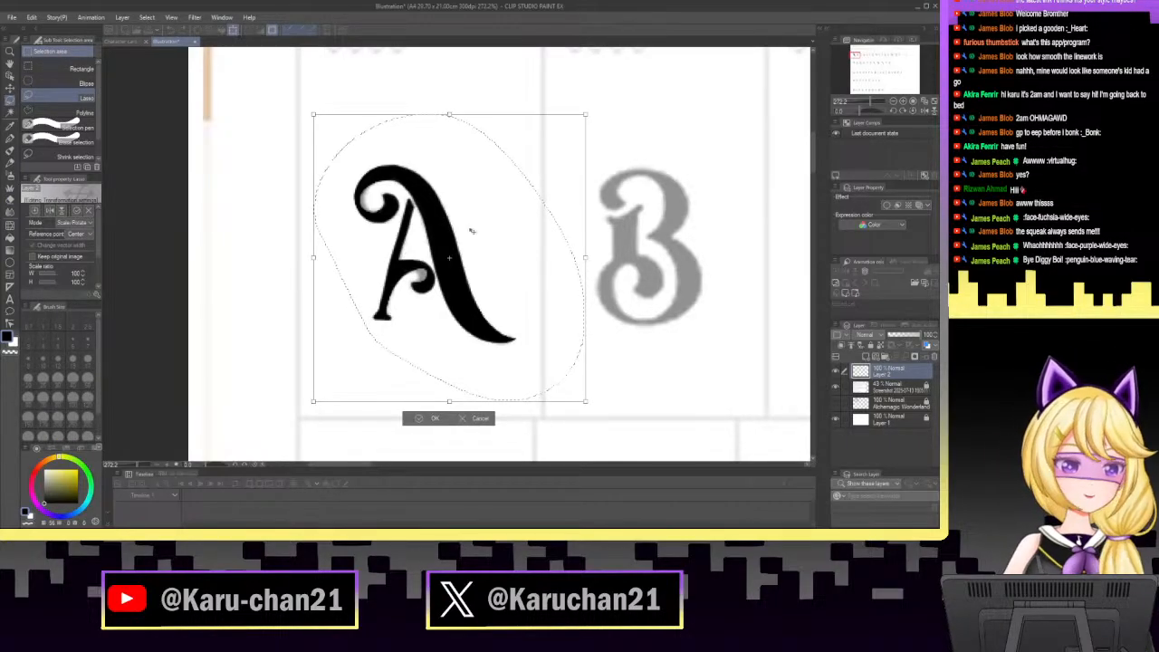
pyautogui.rightClick(471, 232)
pyautogui.click(552, 364)
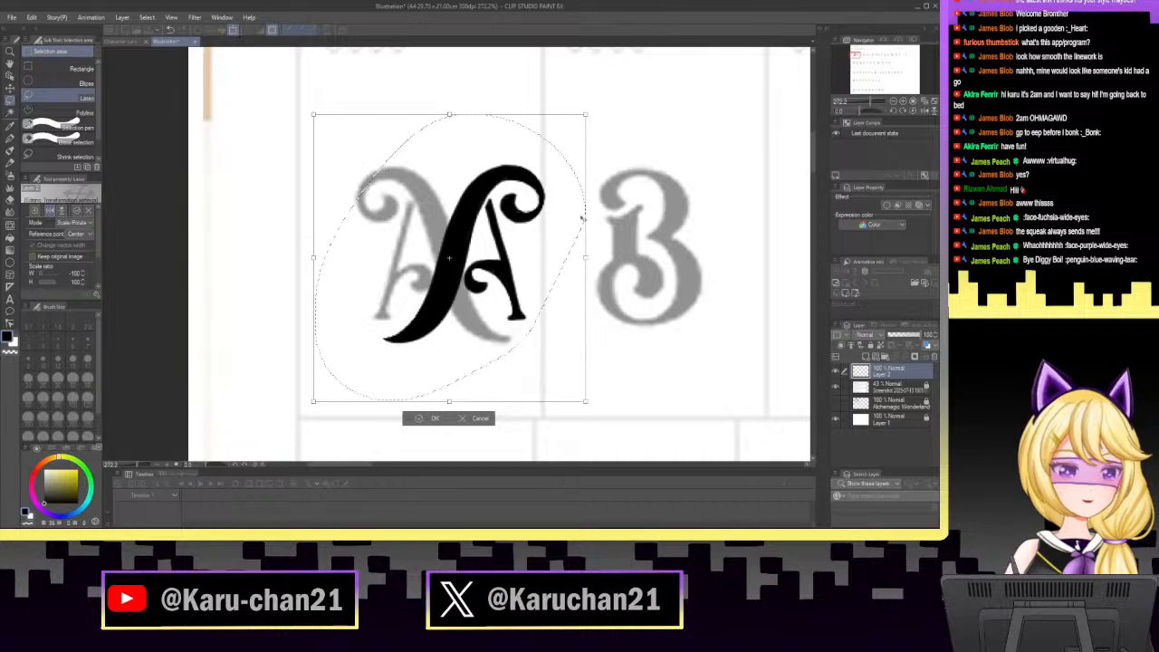
pyautogui.moveTo(584, 218)
pyautogui.mouseDown()
pyautogui.moveTo(574, 238)
pyautogui.moveTo(585, 245)
pyautogui.mouseUp()
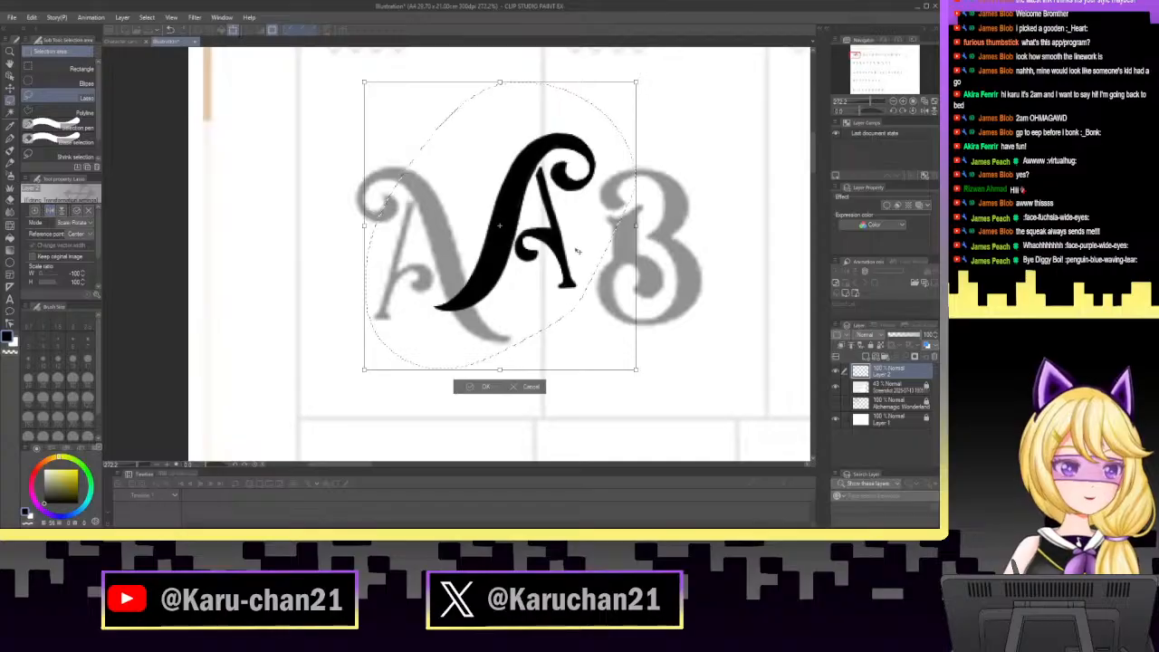
pyautogui.click(523, 388)
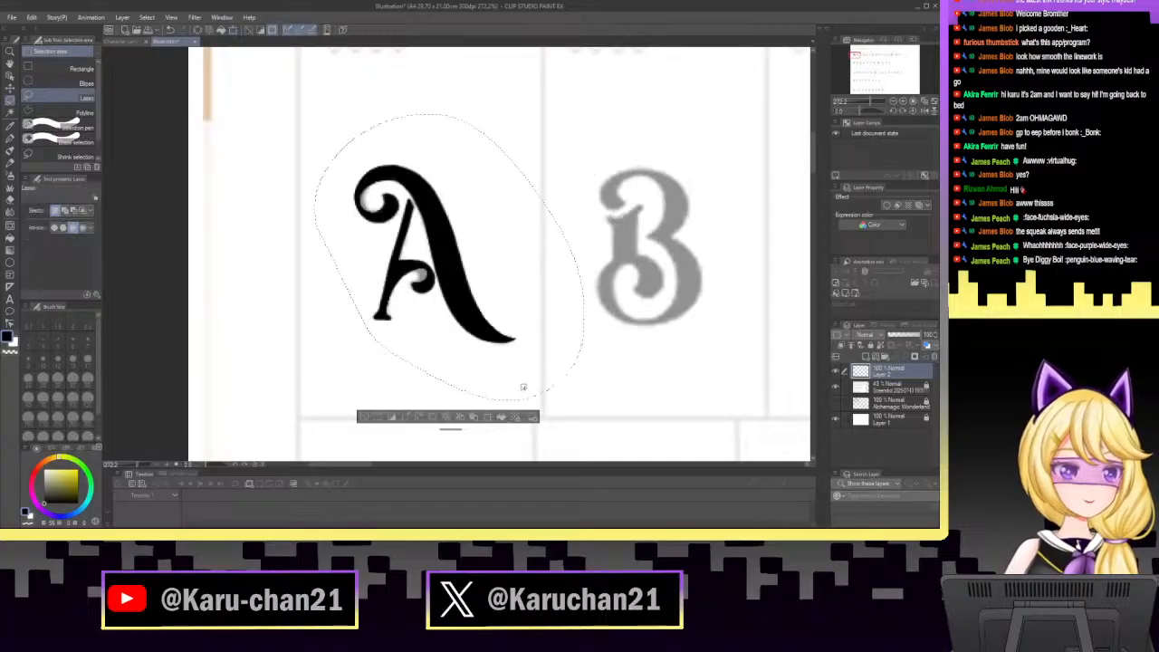
pyautogui.click(421, 398)
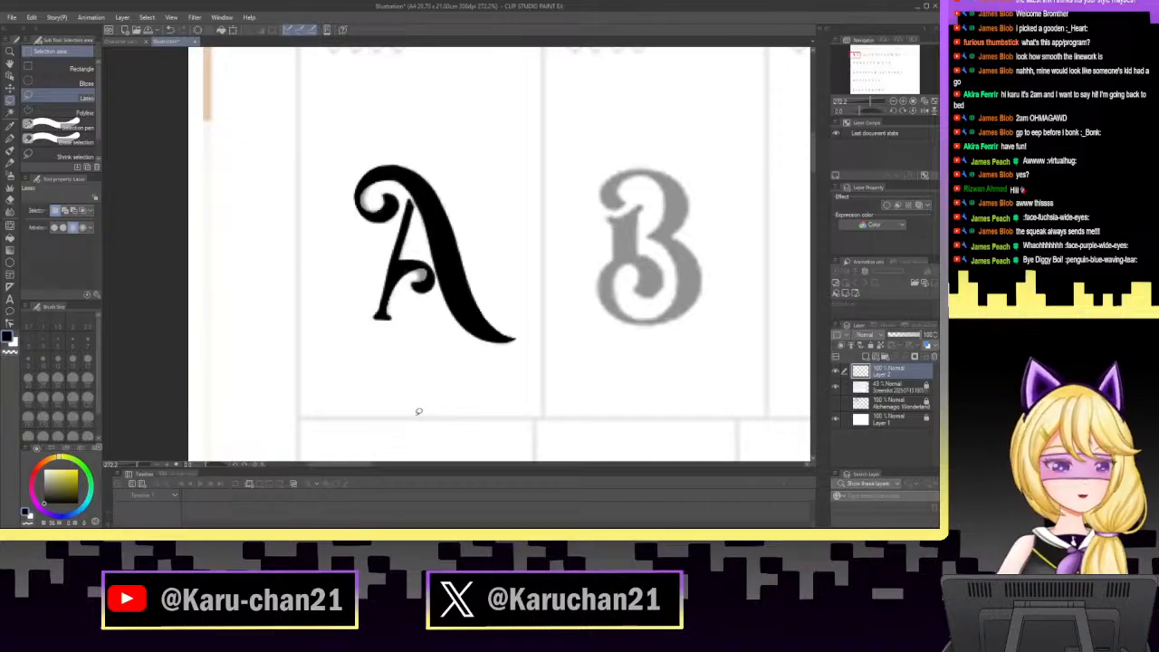
# Examine the glyph sheet's uppercase and lowercase letterforms, circling candidate letters with the Lasso.
pyautogui.moveTo(872, 103); pyautogui.dragTo(863, 104)
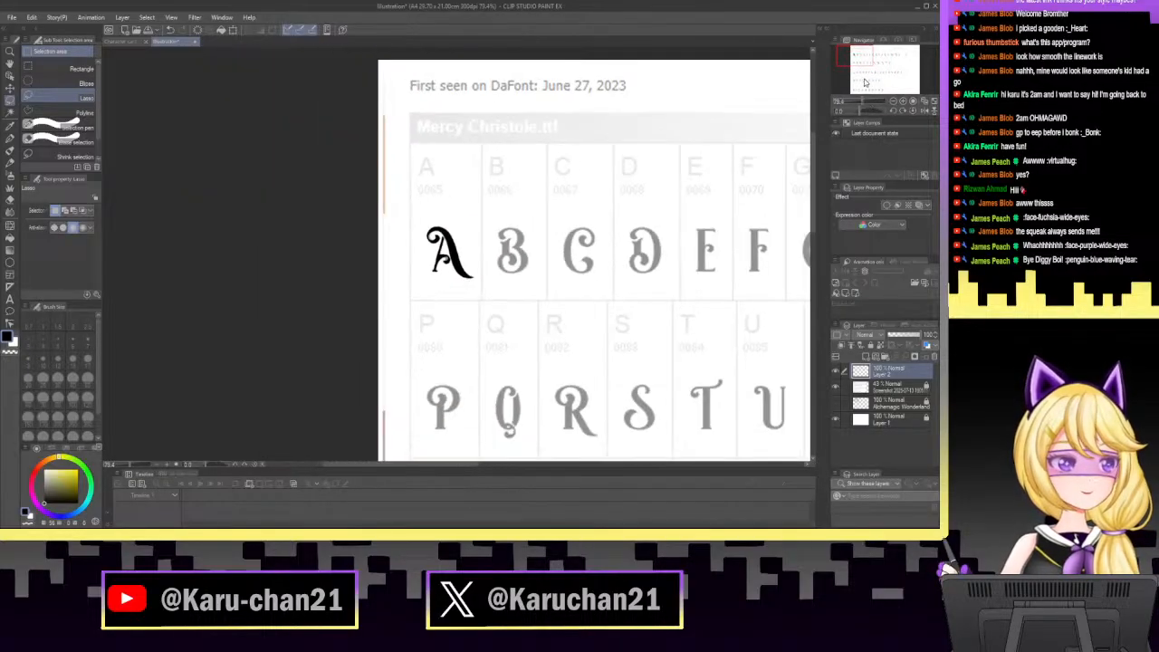
pyautogui.moveTo(865, 57); pyautogui.dragTo(859, 107)
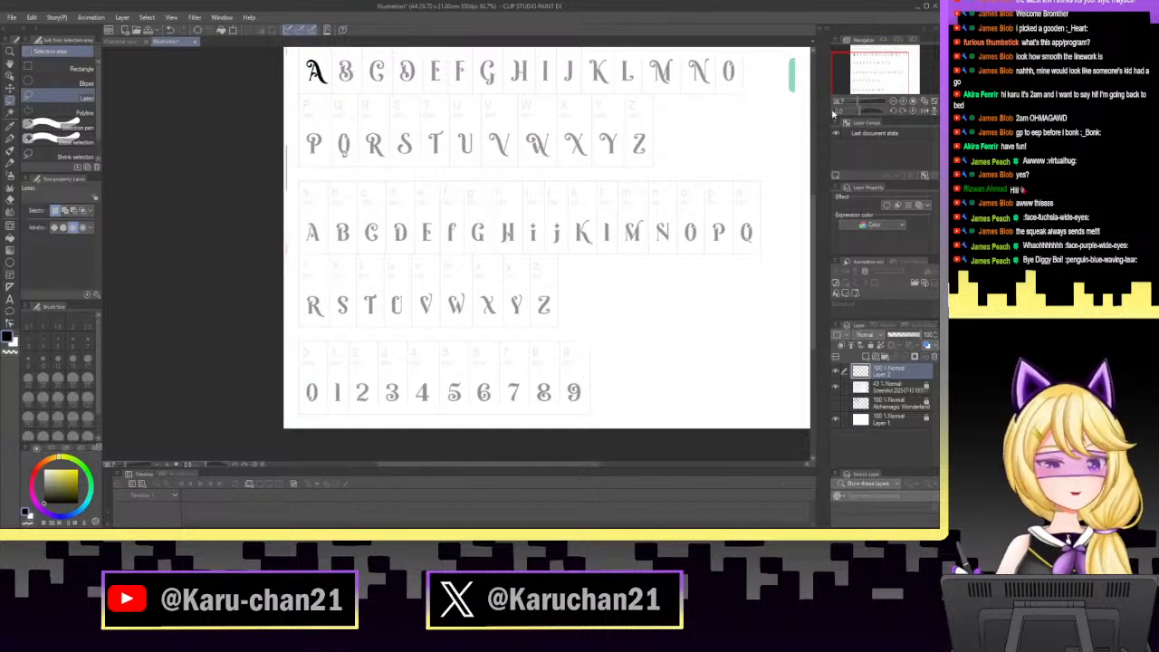
pyautogui.moveTo(858, 104); pyautogui.dragTo(860, 104)
pyautogui.moveTo(438, 215)
pyautogui.mouseDown()
pyautogui.moveTo(369, 175)
pyautogui.moveTo(321, 259)
pyautogui.moveTo(378, 243)
pyautogui.mouseUp()
pyautogui.click(466, 248)
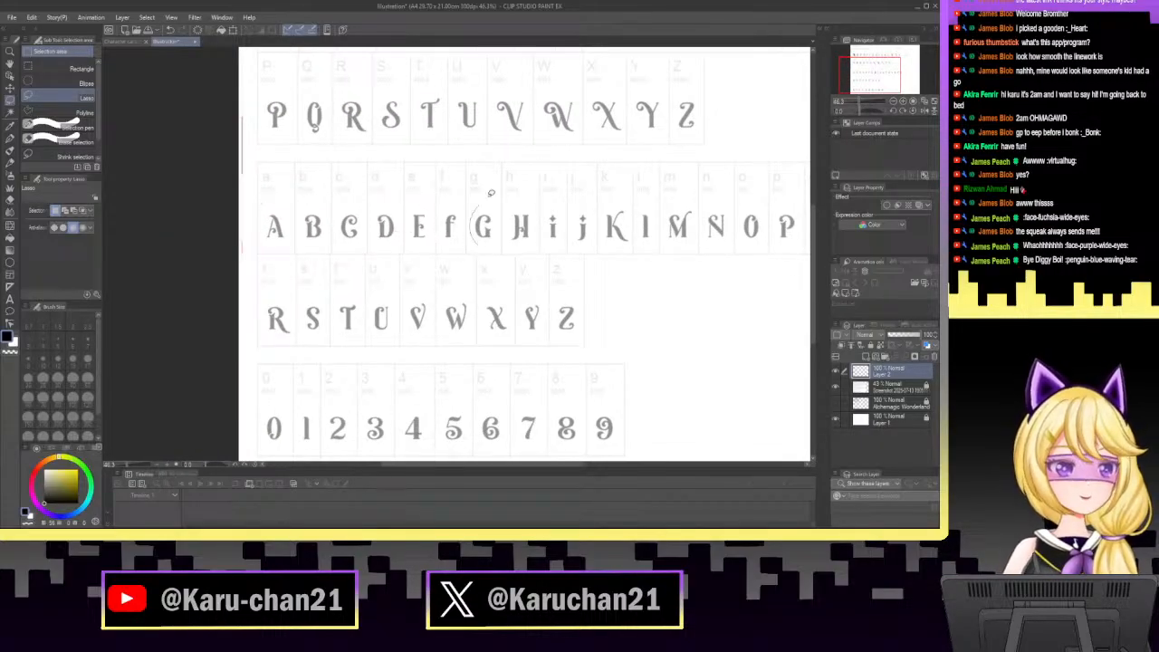
pyautogui.moveTo(491, 193); pyautogui.dragTo(496, 262)
pyautogui.moveTo(619, 251)
pyautogui.mouseDown()
pyautogui.moveTo(604, 226)
pyautogui.moveTo(624, 249)
pyautogui.moveTo(678, 199)
pyautogui.moveTo(677, 252)
pyautogui.moveTo(738, 220)
pyautogui.moveTo(712, 250)
pyautogui.moveTo(770, 255)
pyautogui.moveTo(742, 232)
pyautogui.mouseUp()
pyautogui.click(531, 285)
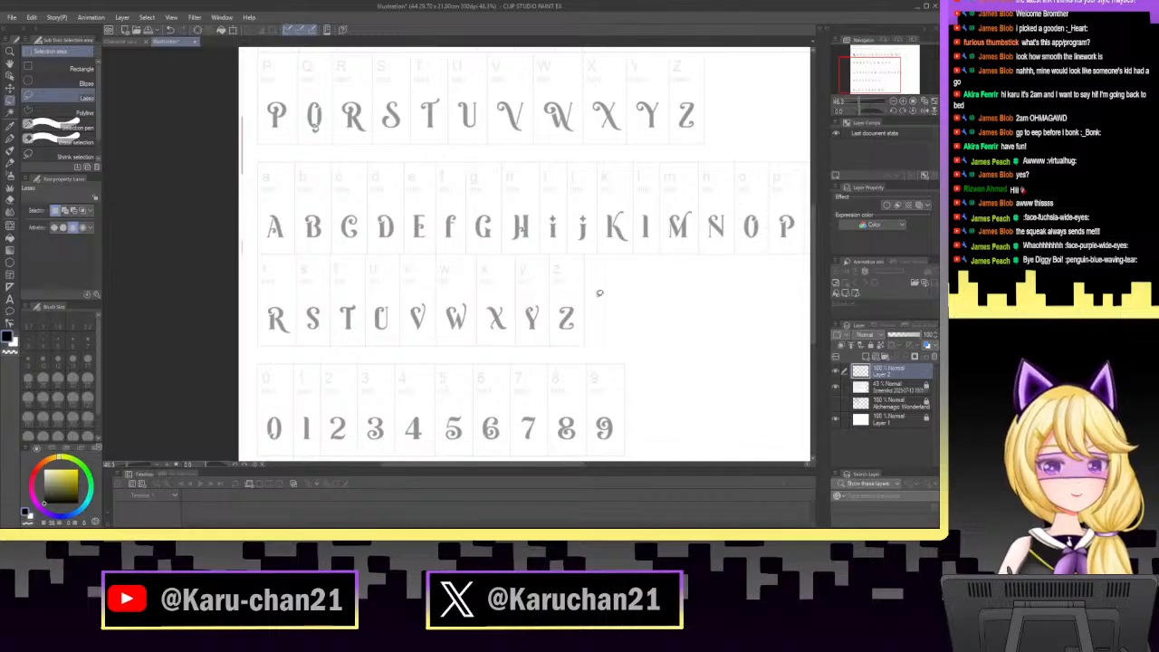
pyautogui.moveTo(591, 295)
pyautogui.mouseDown()
pyautogui.moveTo(380, 354)
pyautogui.moveTo(570, 317)
pyautogui.mouseUp()
pyautogui.click(601, 300)
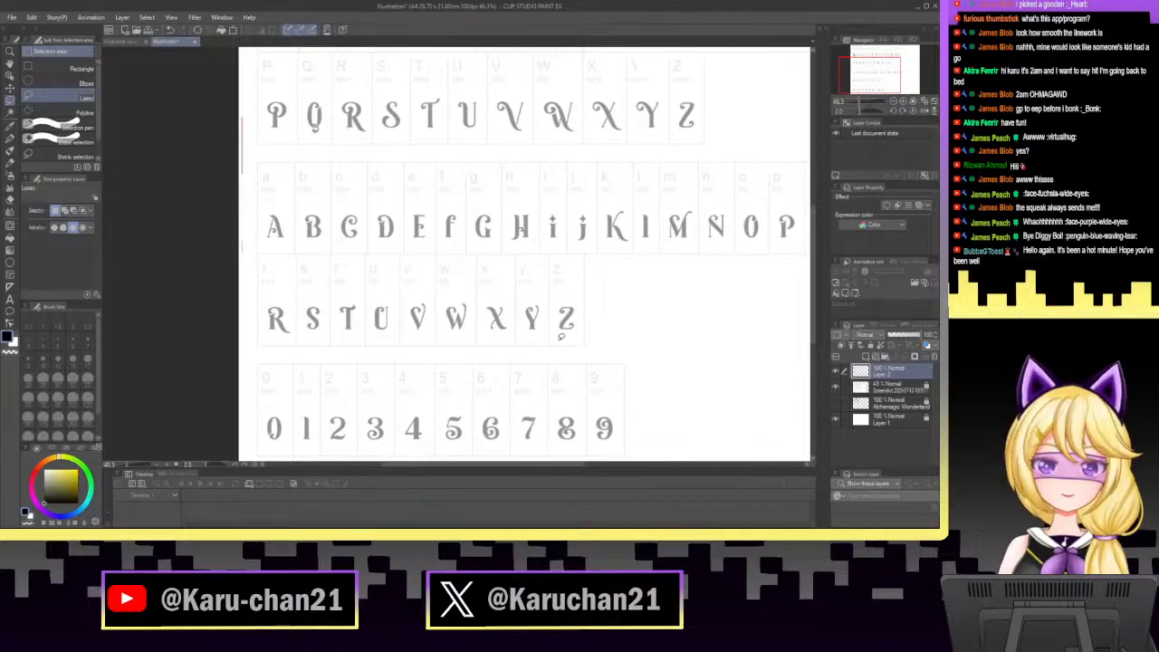
pyautogui.moveTo(900, 109); pyautogui.dragTo(895, 85)
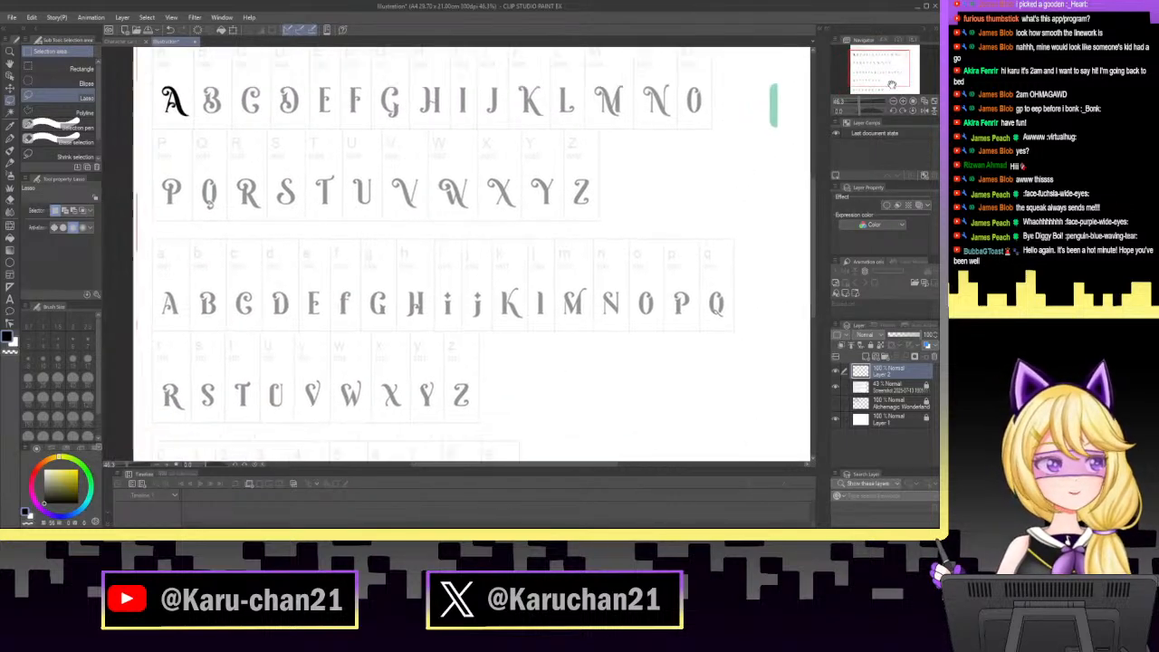
# Draw a small downward arrow above the lowercase a with the size 4 Turnip pen, and undo it.
pyautogui.click(10, 139)
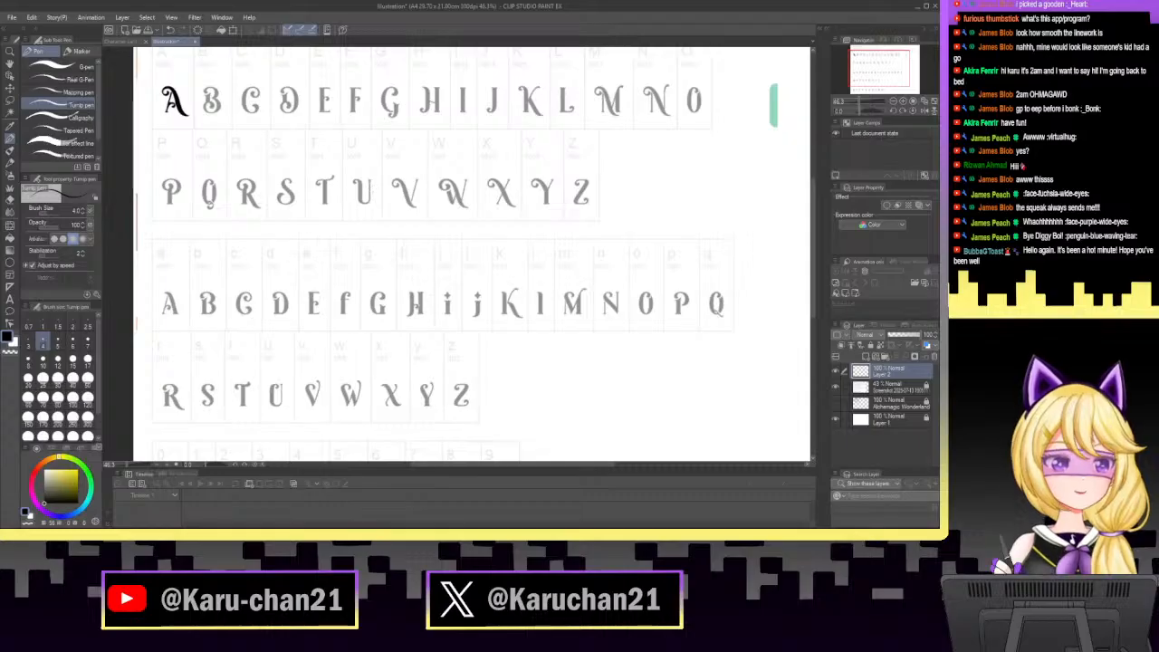
pyautogui.moveTo(854, 99)
pyautogui.mouseDown()
pyautogui.moveTo(869, 106)
pyautogui.moveTo(879, 72)
pyautogui.moveTo(890, 77)
pyautogui.moveTo(872, 102)
pyautogui.mouseUp()
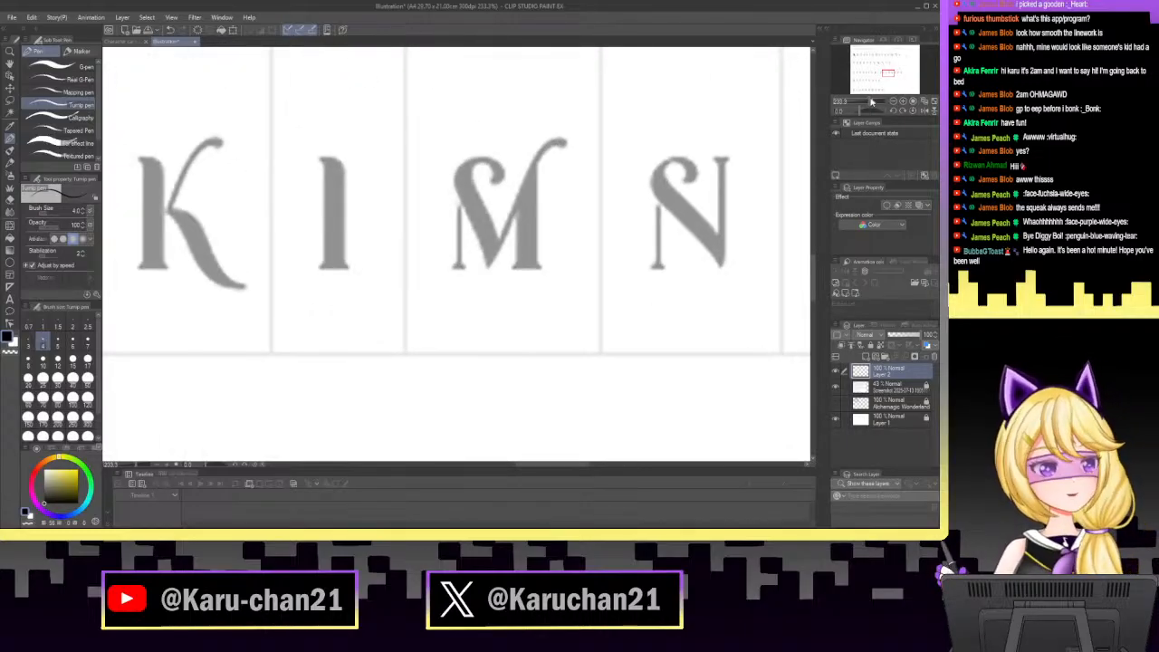
pyautogui.moveTo(871, 101); pyautogui.dragTo(886, 73)
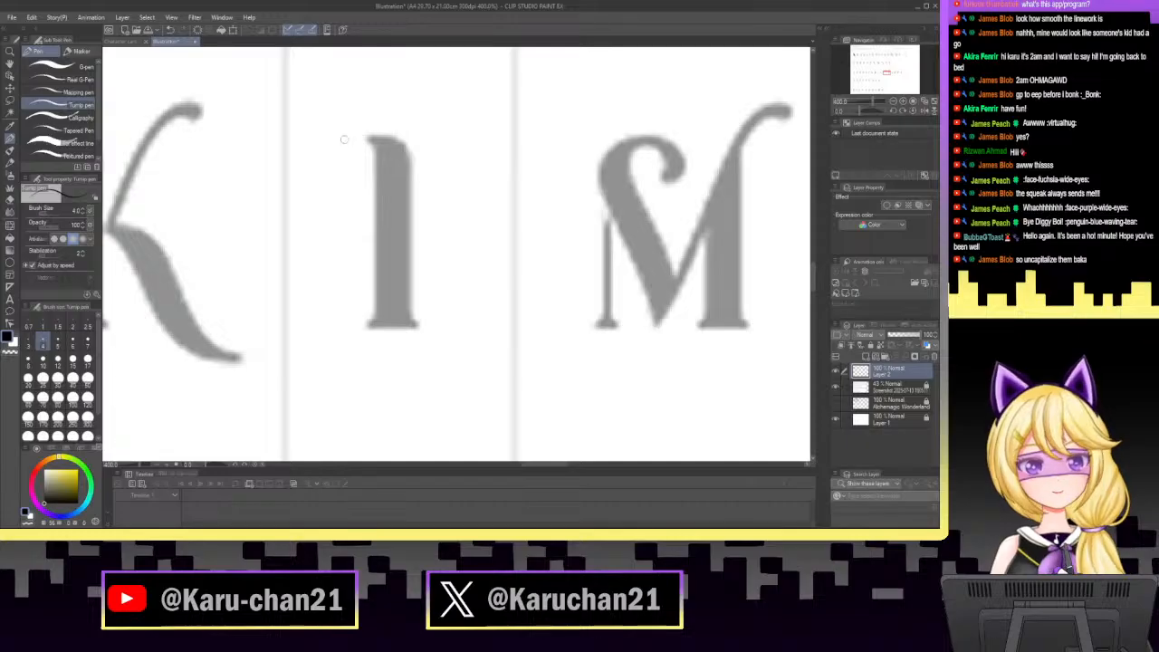
pyautogui.moveTo(874, 102); pyautogui.dragTo(858, 110)
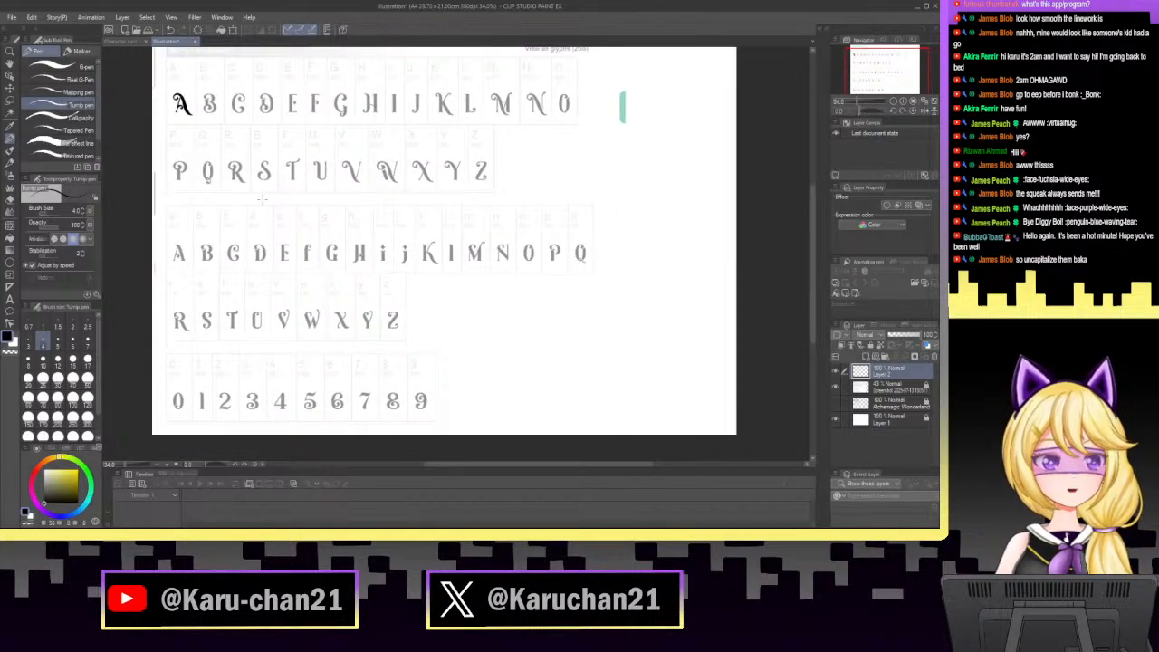
pyautogui.moveTo(170, 207); pyautogui.dragTo(187, 214)
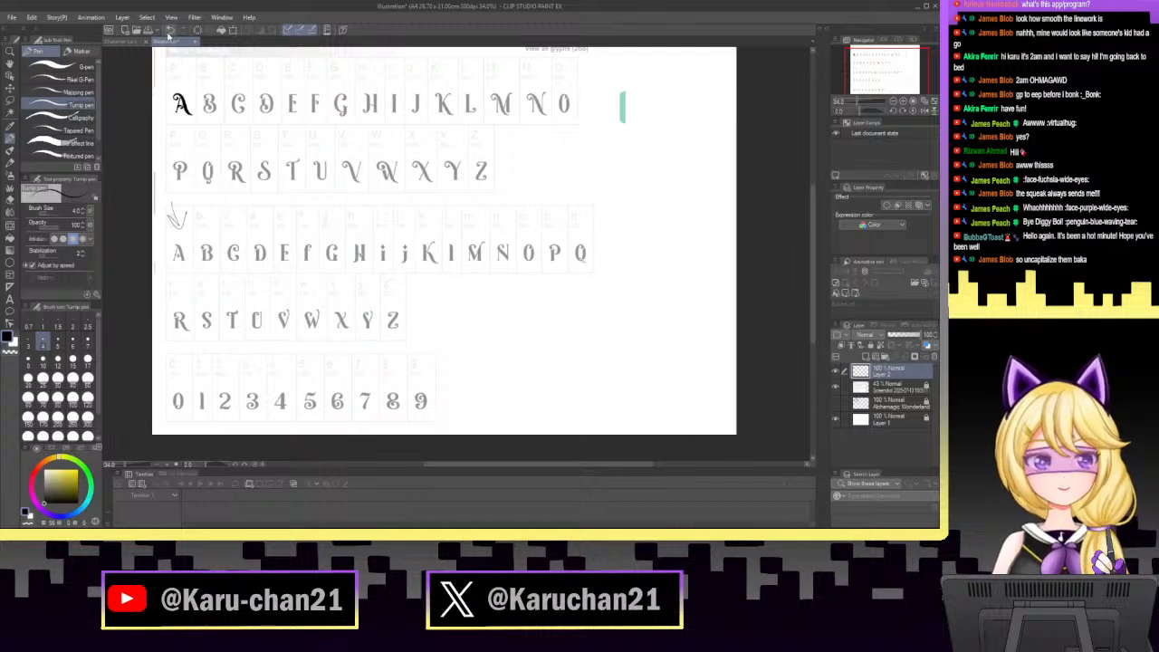
pyautogui.click(169, 31)
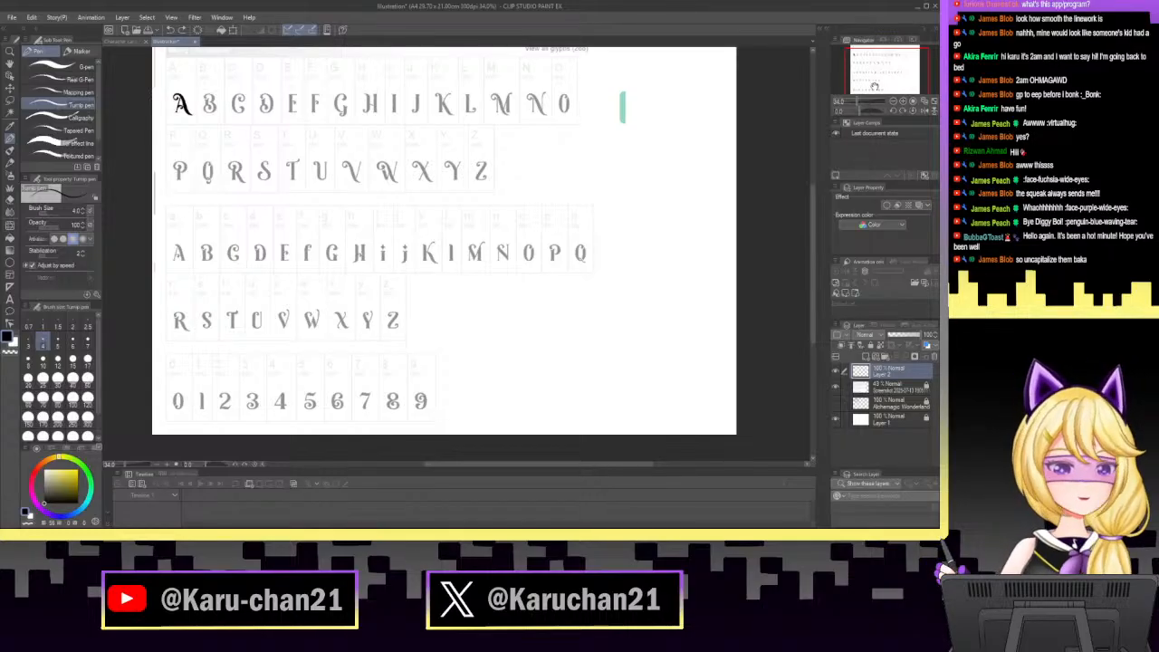
# Trace a closed outline around the lowercase l between the K and M with the size 4 Turnip pen.
pyautogui.moveTo(858, 102); pyautogui.dragTo(871, 94)
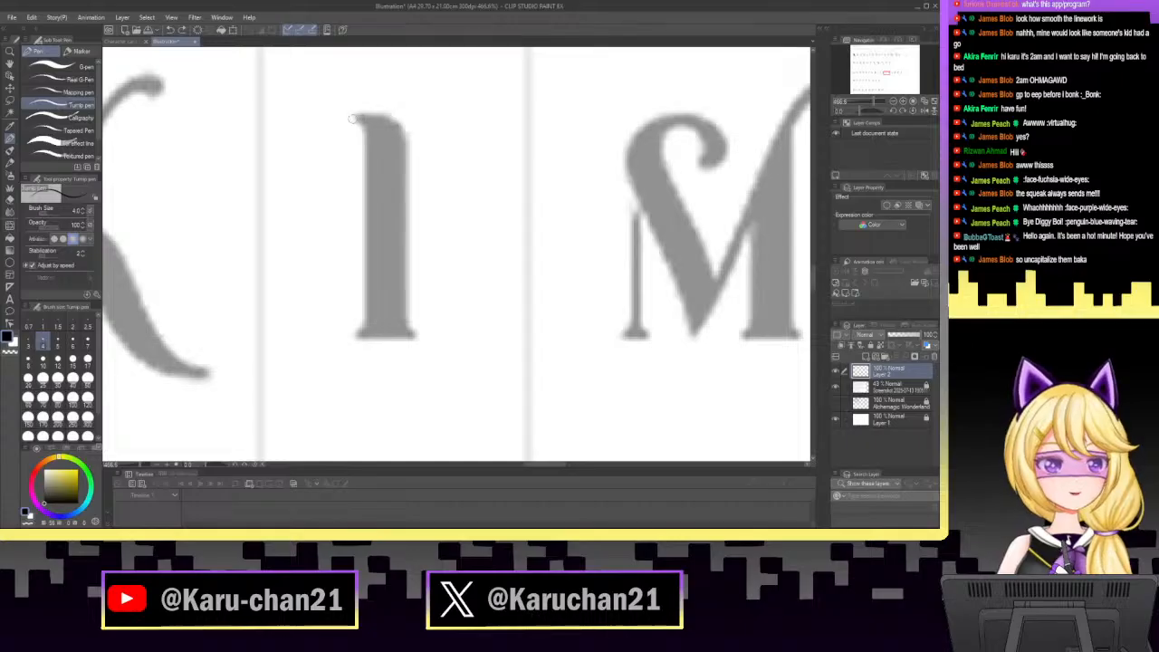
pyautogui.moveTo(352, 117)
pyautogui.mouseDown()
pyautogui.moveTo(365, 128)
pyautogui.moveTo(373, 196)
pyautogui.moveTo(369, 299)
pyautogui.moveTo(354, 335)
pyautogui.mouseUp()
pyautogui.hotkey('ctrl', 'z')
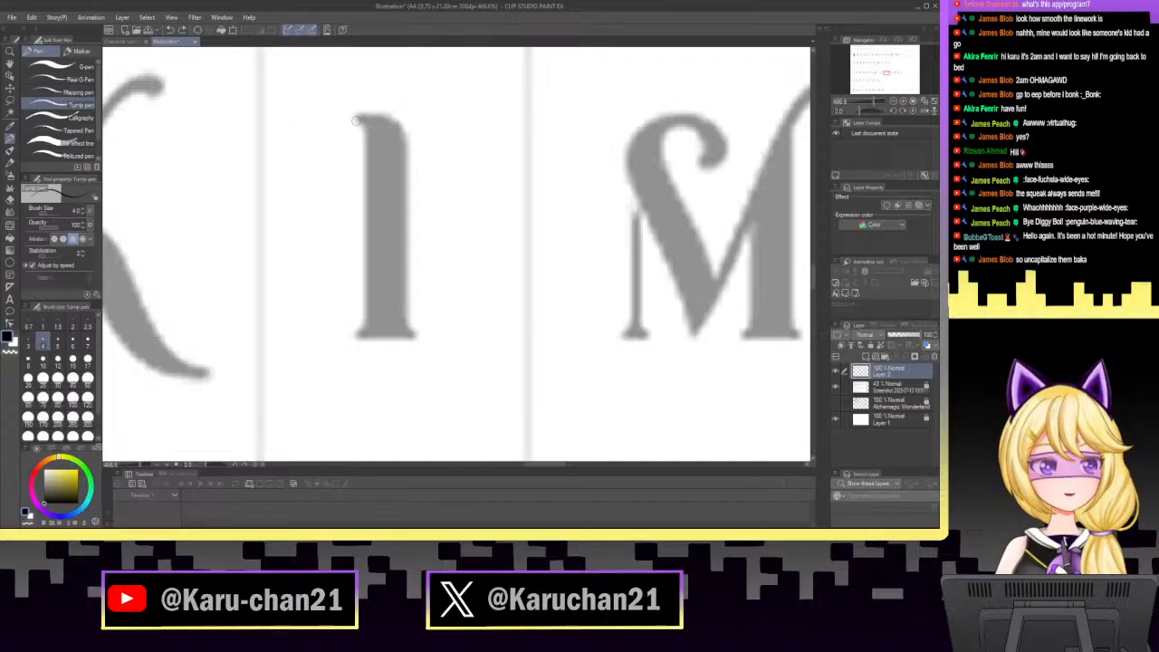
pyautogui.moveTo(356, 118)
pyautogui.mouseDown()
pyautogui.moveTo(371, 247)
pyautogui.moveTo(353, 337)
pyautogui.mouseUp()
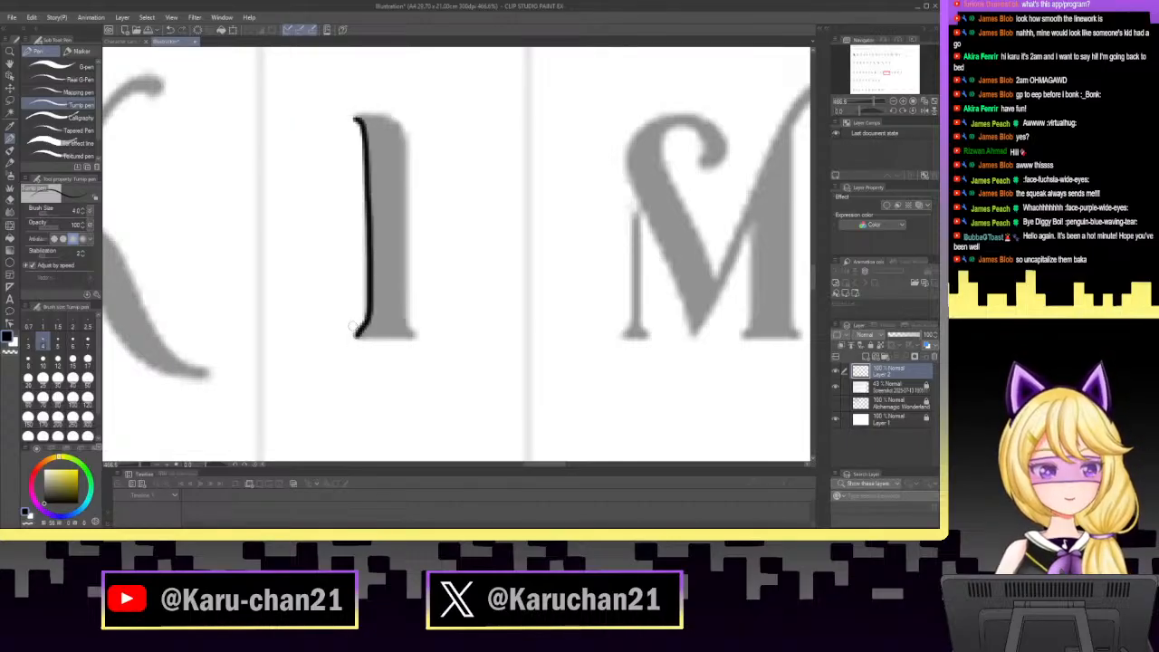
pyautogui.moveTo(356, 118)
pyautogui.mouseDown()
pyautogui.moveTo(388, 120)
pyautogui.moveTo(402, 152)
pyautogui.moveTo(409, 323)
pyautogui.moveTo(421, 330)
pyautogui.mouseUp()
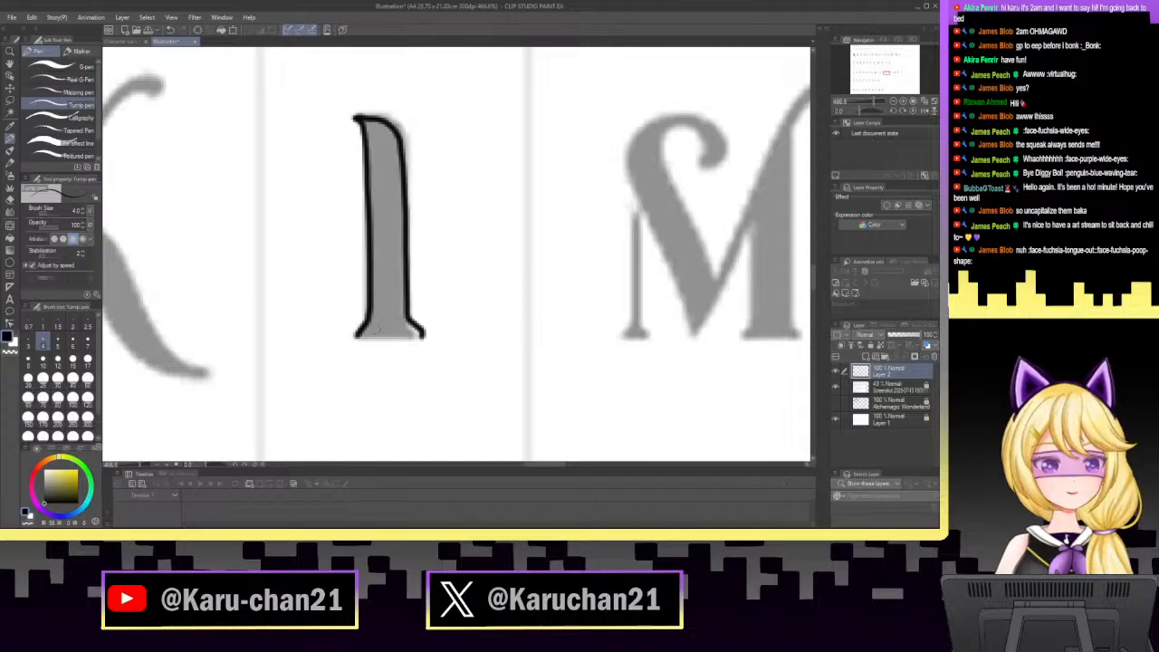
pyautogui.moveTo(356, 334); pyautogui.dragTo(420, 333)
pyautogui.moveTo(863, 110); pyautogui.dragTo(840, 111)
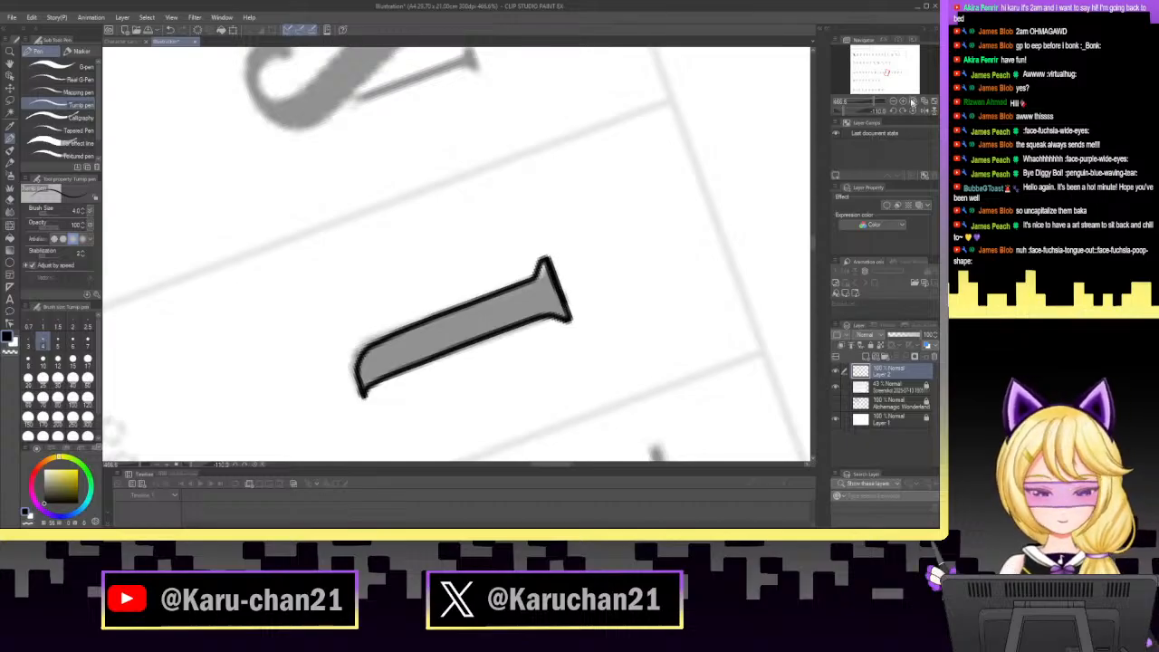
pyautogui.click(912, 109)
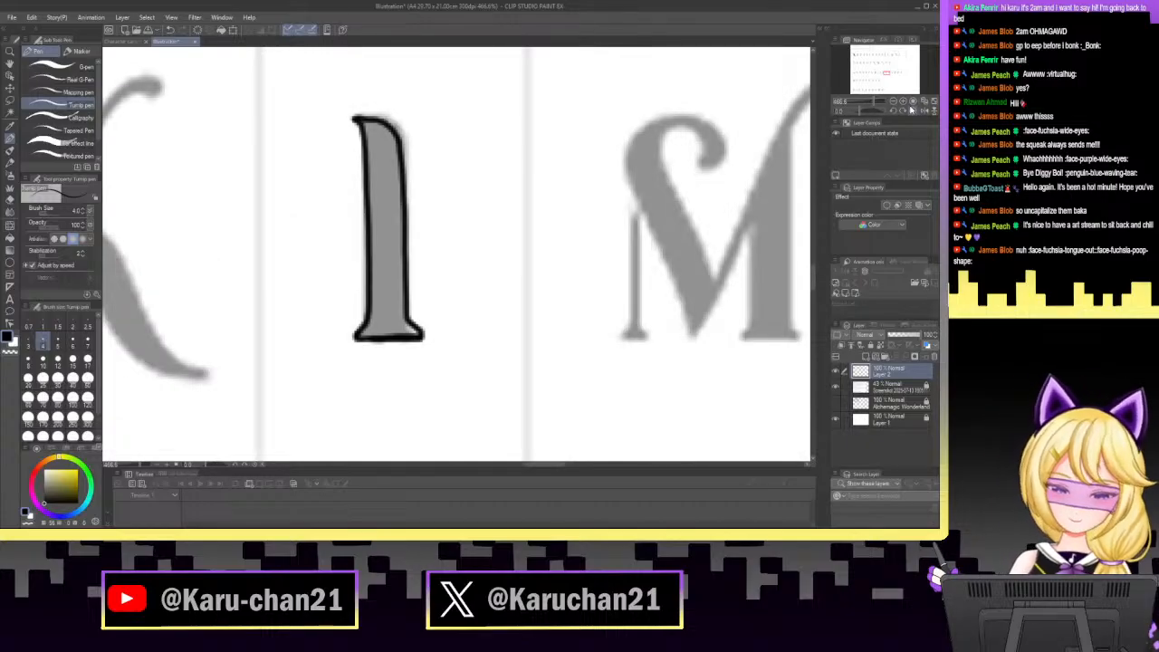
# Extend the right foot of the lowercase l into a small upturned flick with the size 4 Turnip pen.
pyautogui.press('e')
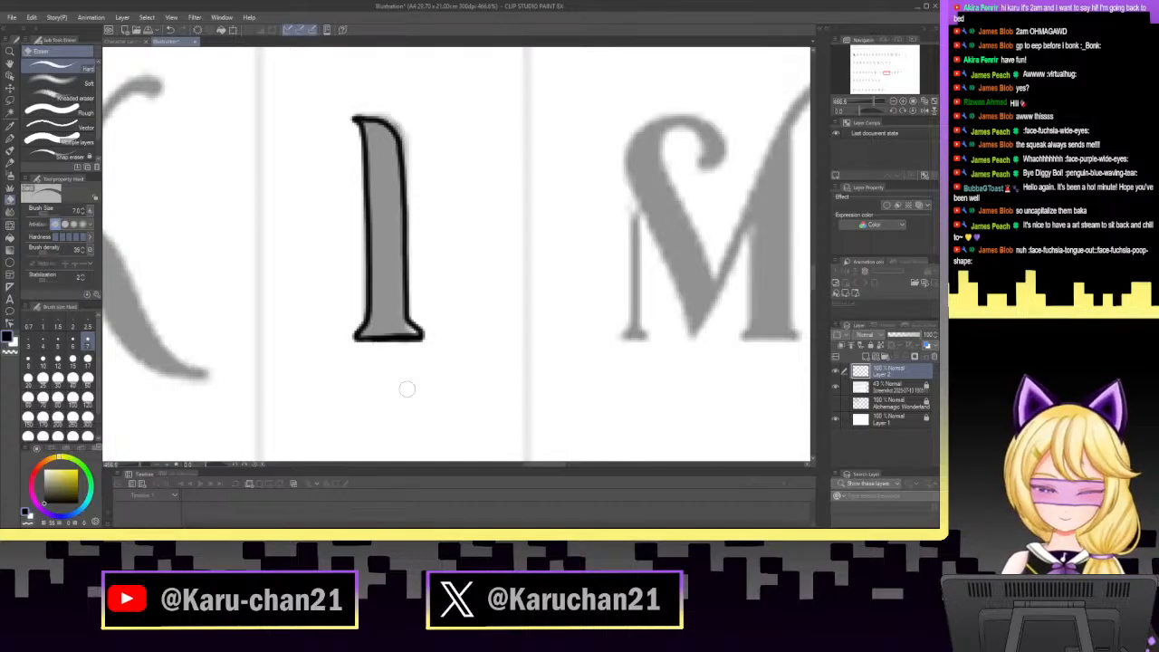
pyautogui.press('p')
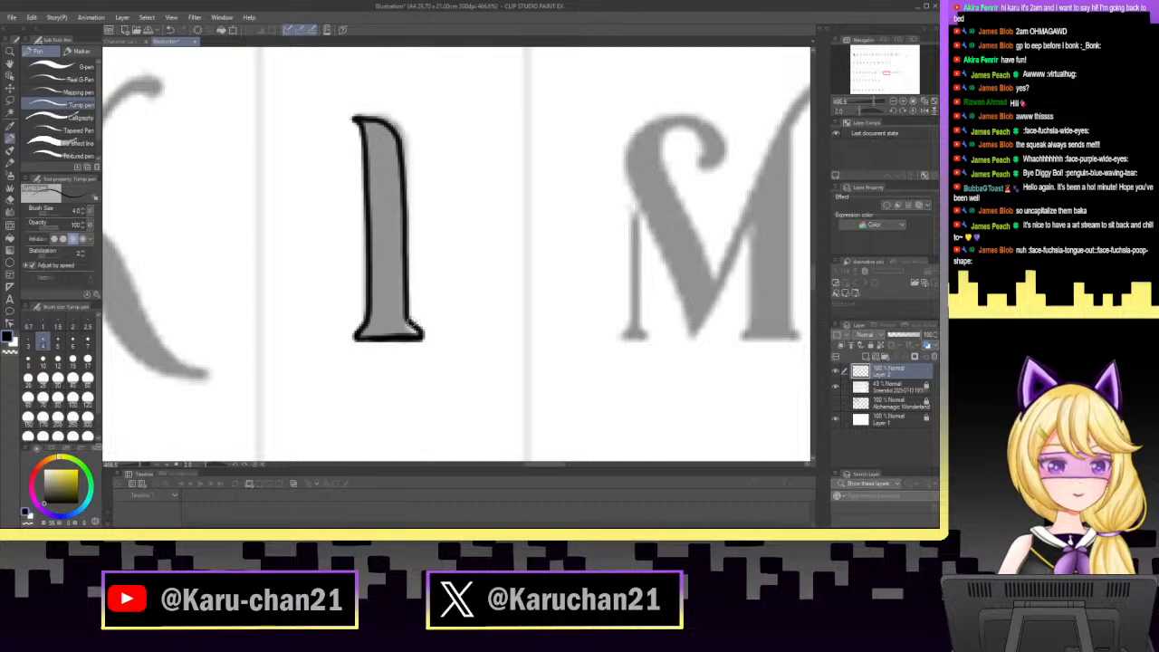
pyautogui.moveTo(411, 323)
pyautogui.mouseDown()
pyautogui.moveTo(430, 327)
pyautogui.moveTo(409, 337)
pyautogui.mouseUp()
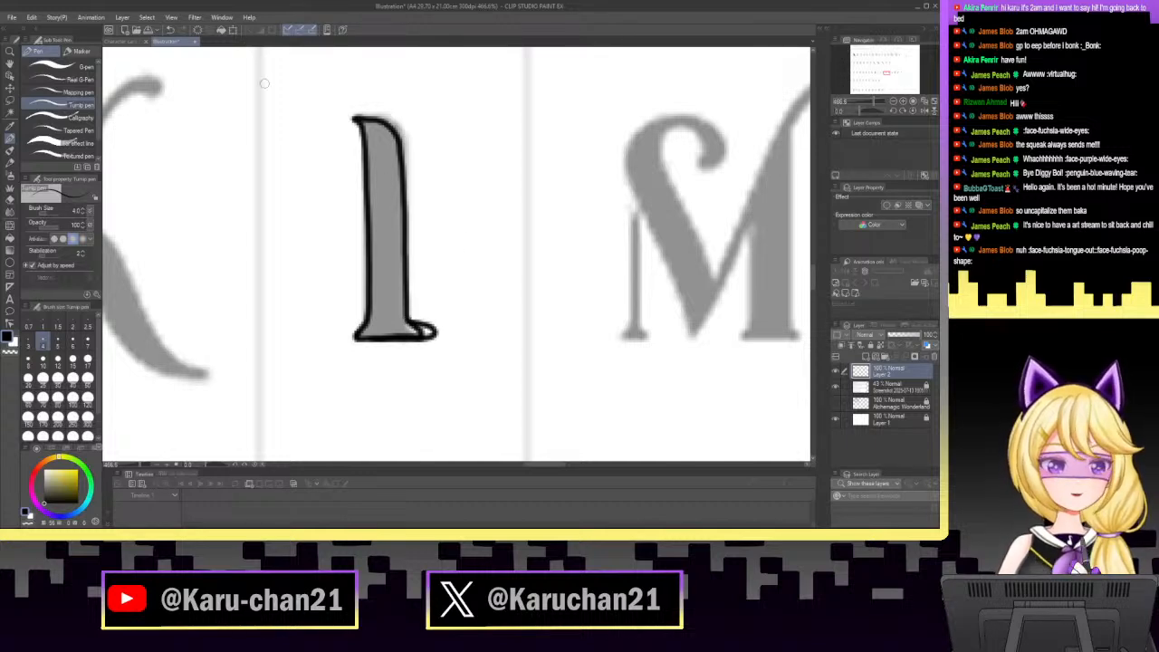
pyautogui.click(170, 29)
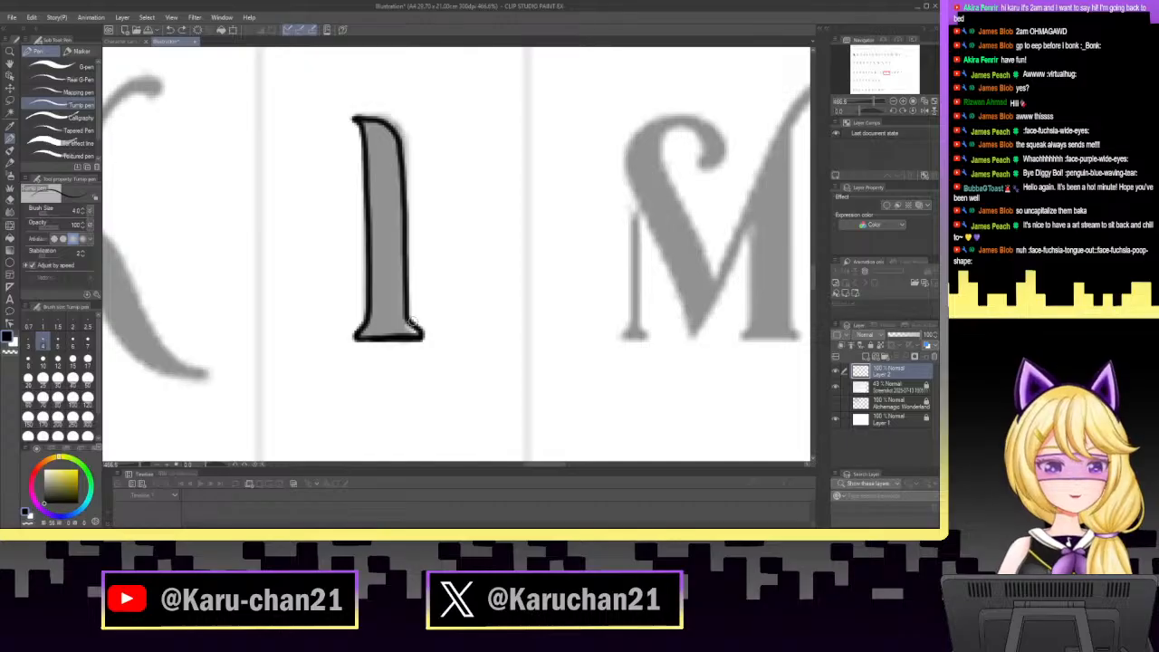
pyautogui.moveTo(407, 324)
pyautogui.mouseDown()
pyautogui.moveTo(433, 326)
pyautogui.moveTo(410, 339)
pyautogui.moveTo(433, 328)
pyautogui.mouseUp()
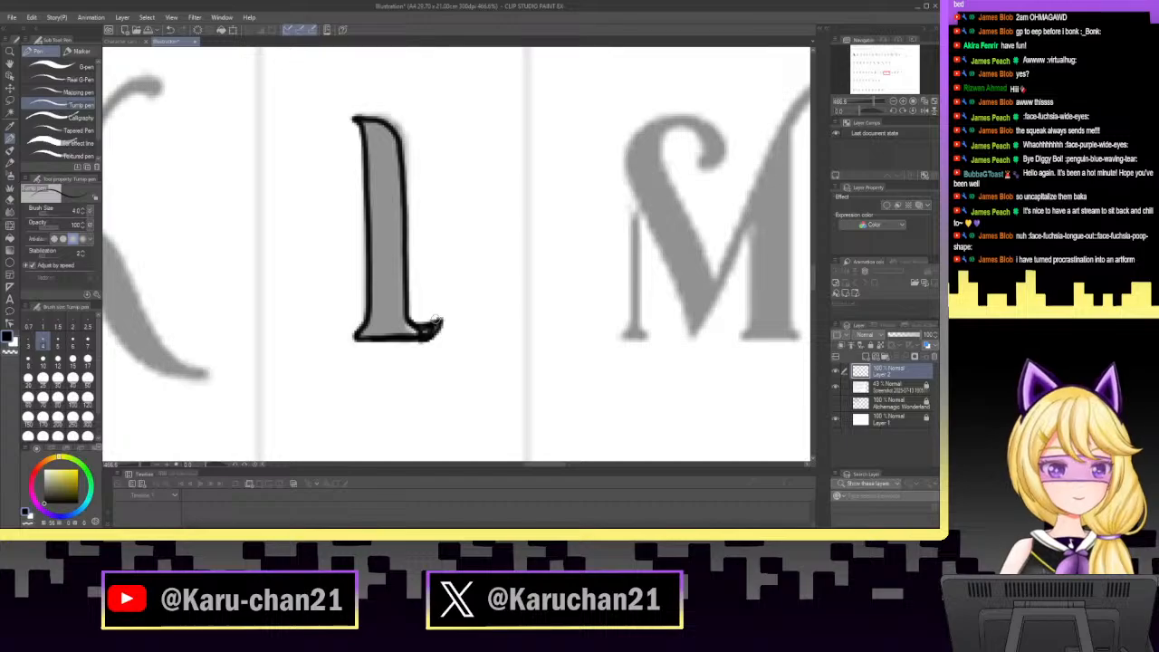
pyautogui.click(11, 192)
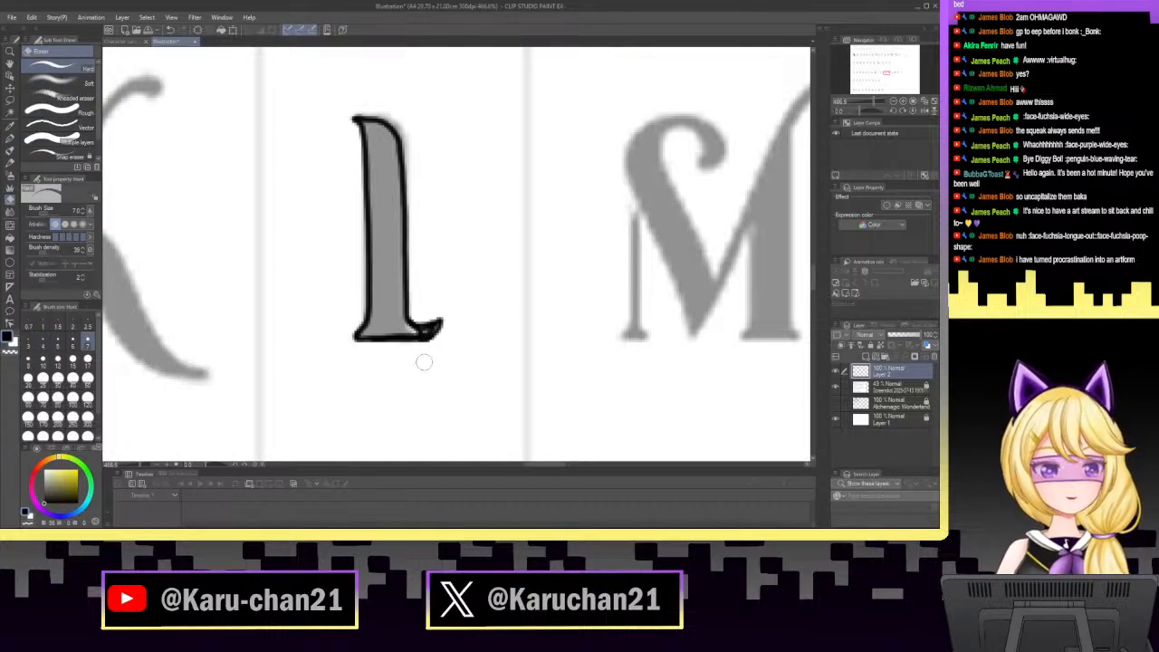
pyautogui.click(10, 139)
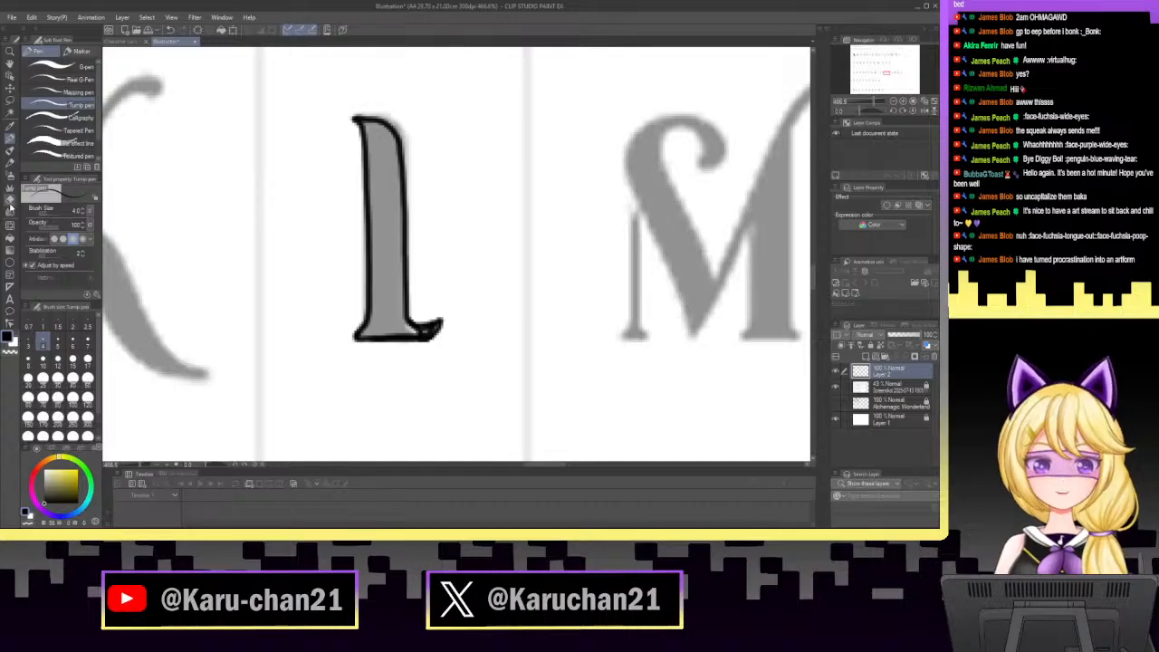
# Fill the l outline with black and paint over its remaining light gaps and upper tip with the Turnip pen.
pyautogui.click(11, 244)
pyautogui.click(384, 215)
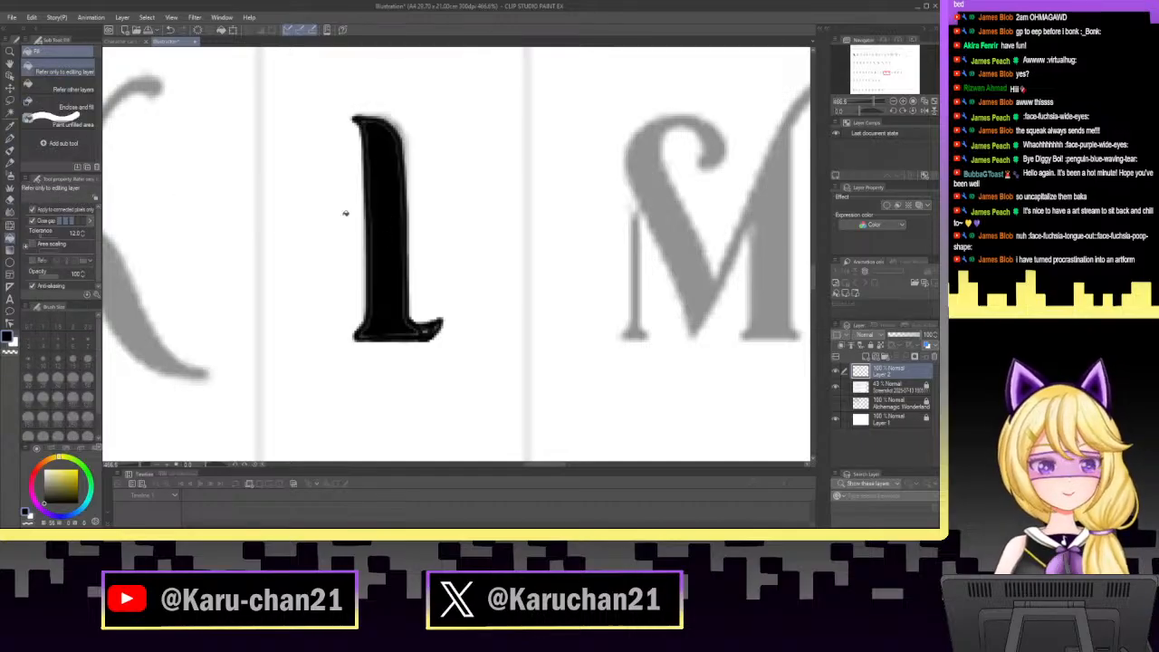
pyautogui.click(10, 138)
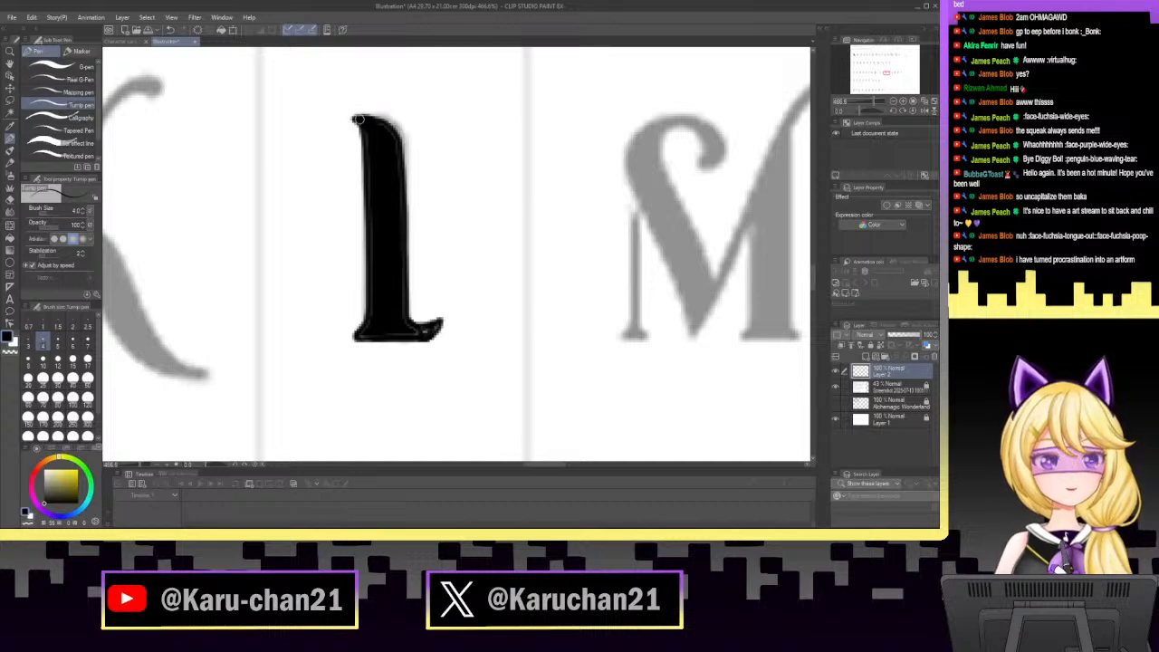
pyautogui.moveTo(352, 119); pyautogui.dragTo(364, 118)
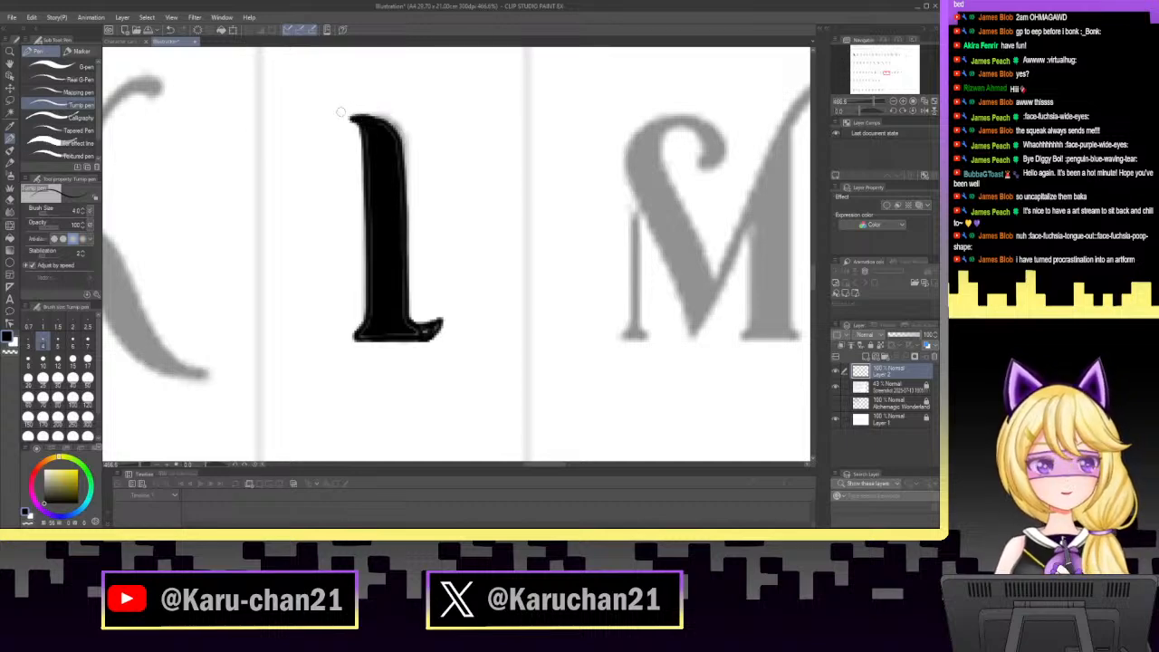
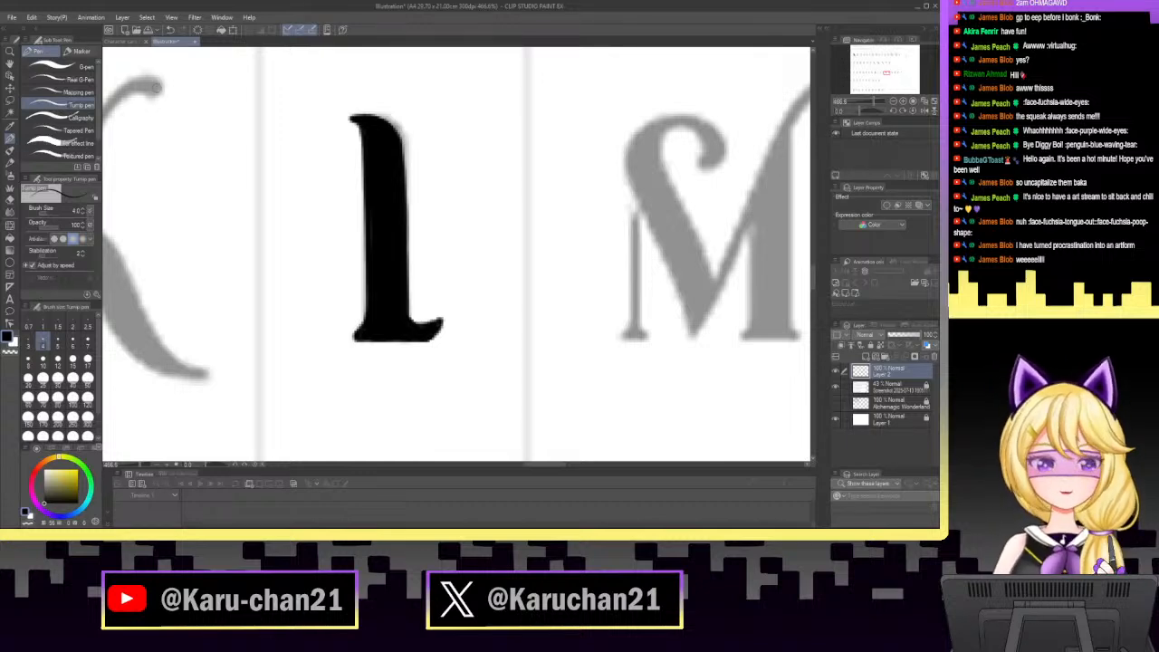
pyautogui.click(10, 199)
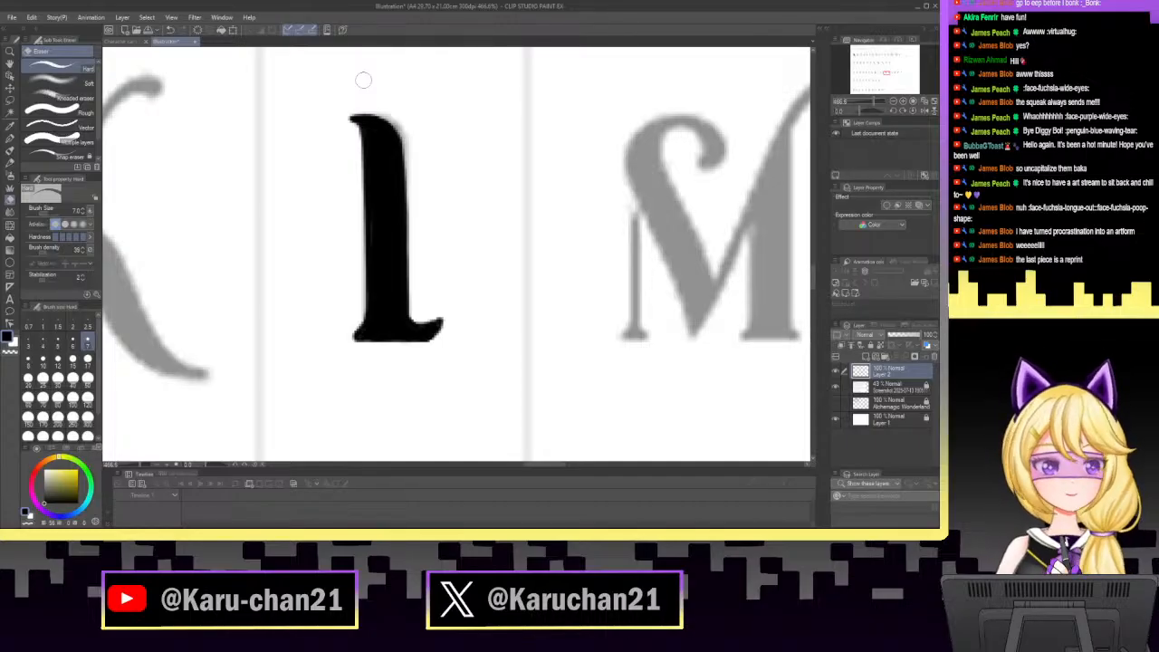
# Lasso the black l and move it up beside the black A, just left of the uppercase B.
pyautogui.click(861, 107)
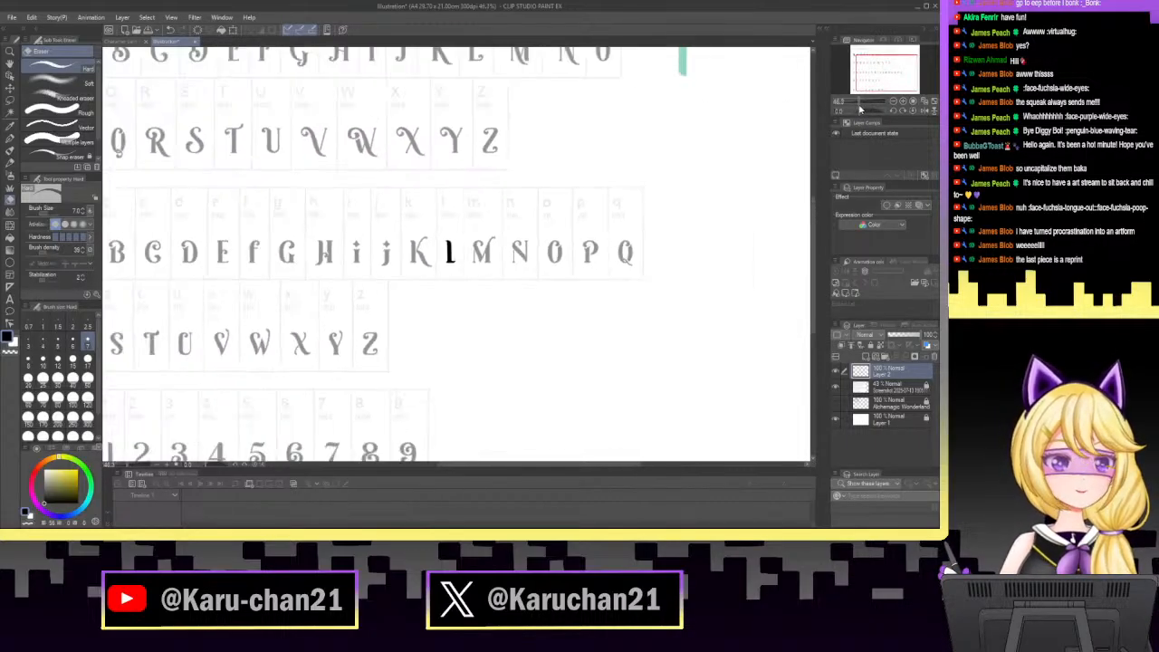
pyautogui.moveTo(859, 106); pyautogui.dragTo(866, 112)
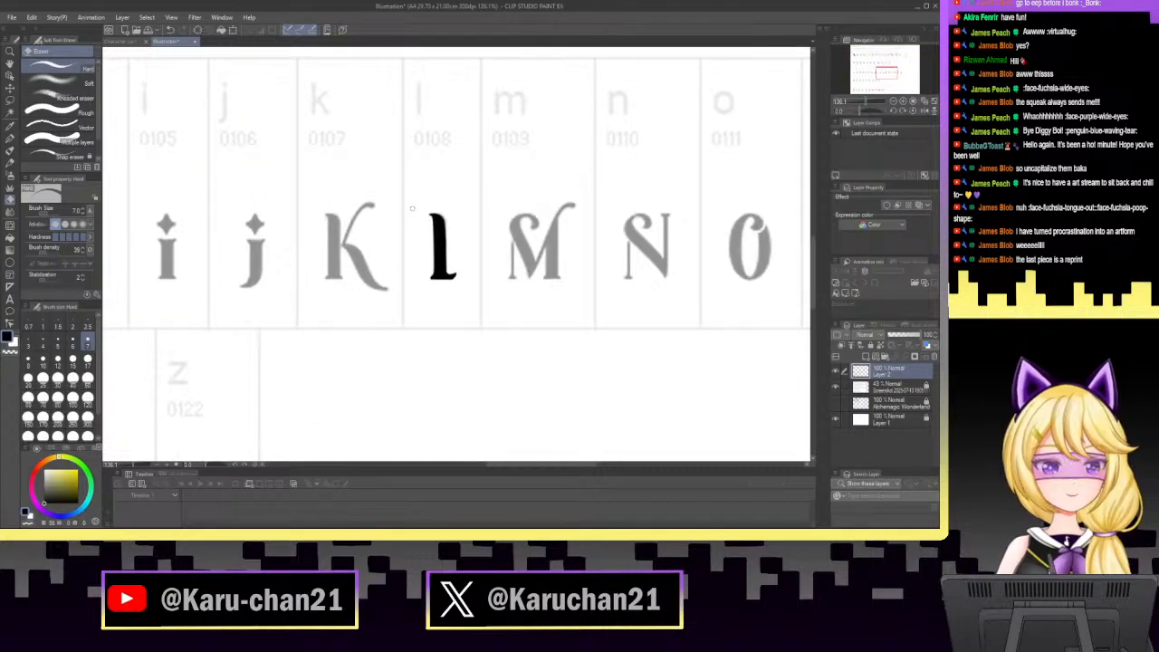
pyautogui.click(9, 100)
pyautogui.moveTo(395, 220)
pyautogui.mouseDown()
pyautogui.moveTo(524, 247)
pyautogui.moveTo(398, 299)
pyautogui.mouseUp()
pyautogui.hotkey('ctrl', 't')
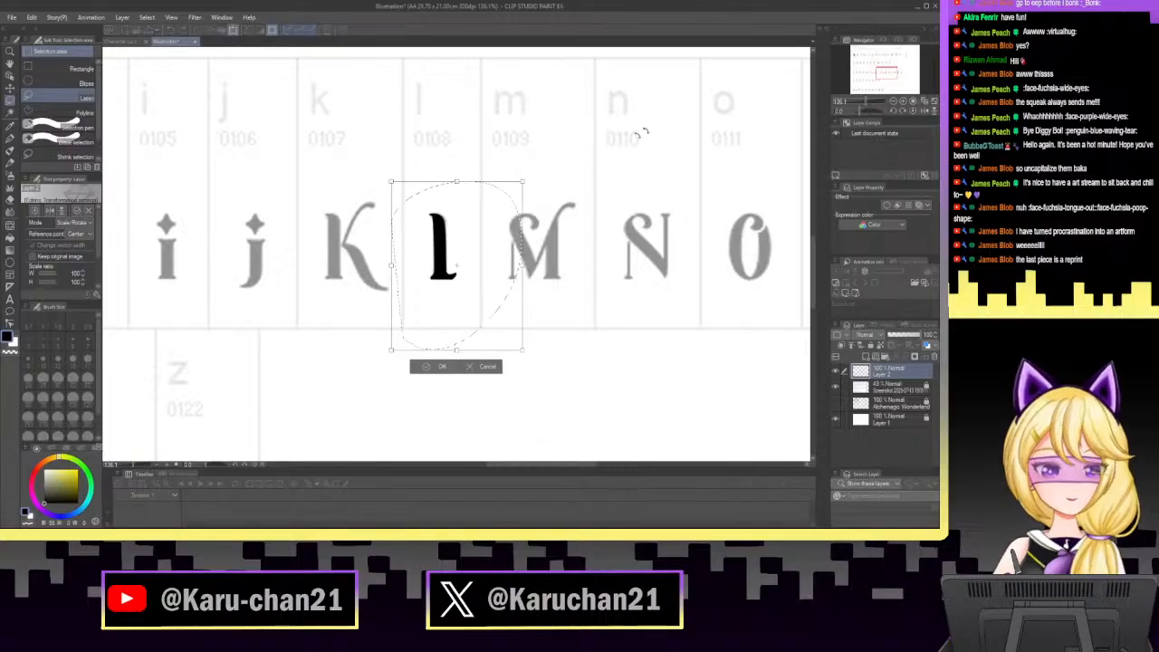
pyautogui.moveTo(861, 106); pyautogui.dragTo(857, 107)
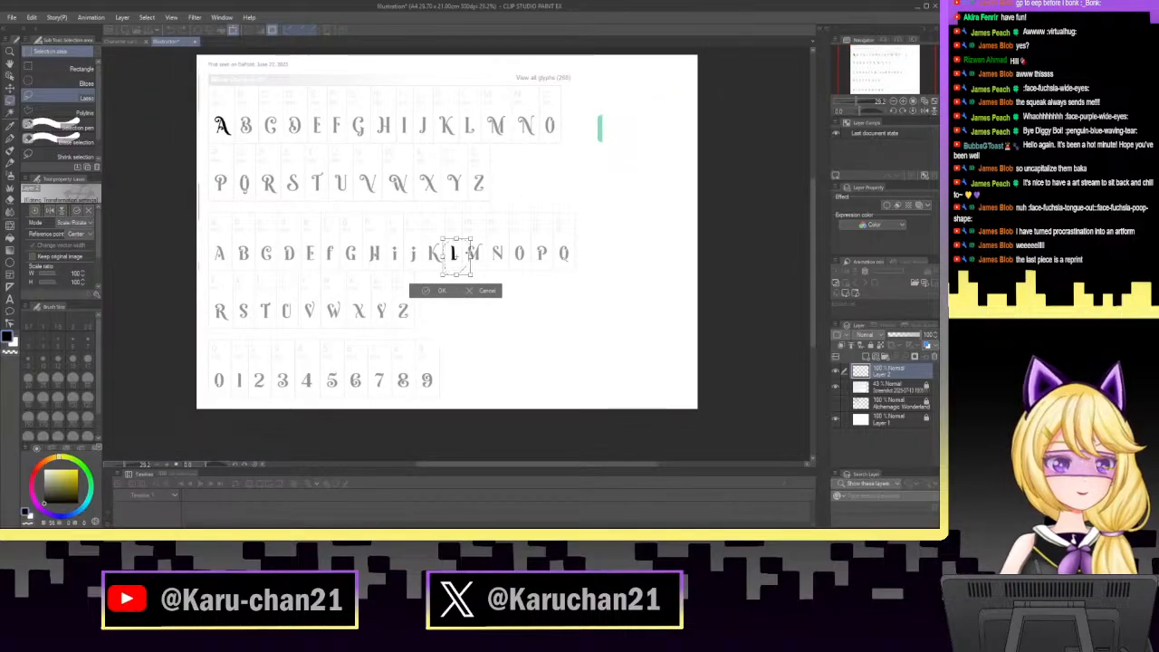
pyautogui.moveTo(464, 249); pyautogui.dragTo(250, 120)
pyautogui.moveTo(859, 102); pyautogui.dragTo(861, 55)
pyautogui.moveTo(857, 54); pyautogui.dragTo(857, 56)
pyautogui.moveTo(517, 178)
pyautogui.mouseDown()
pyautogui.moveTo(543, 190)
pyautogui.moveTo(378, 173)
pyautogui.moveTo(290, 181)
pyautogui.mouseUp()
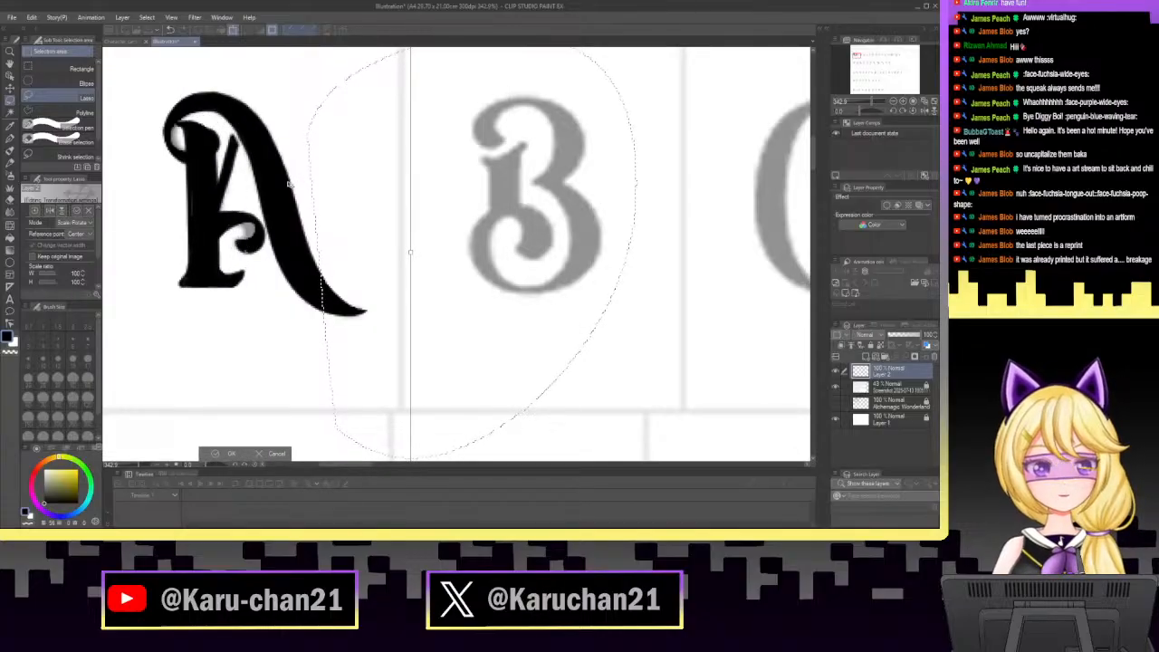
pyautogui.moveTo(305, 214); pyautogui.dragTo(476, 226)
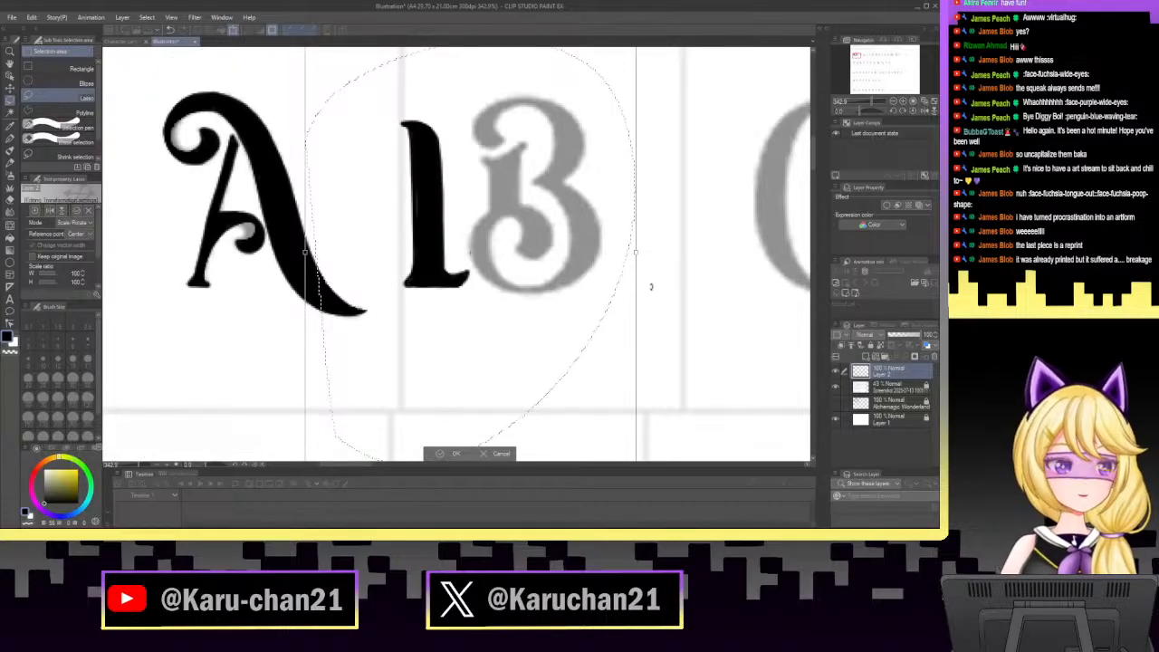
pyautogui.click(456, 452)
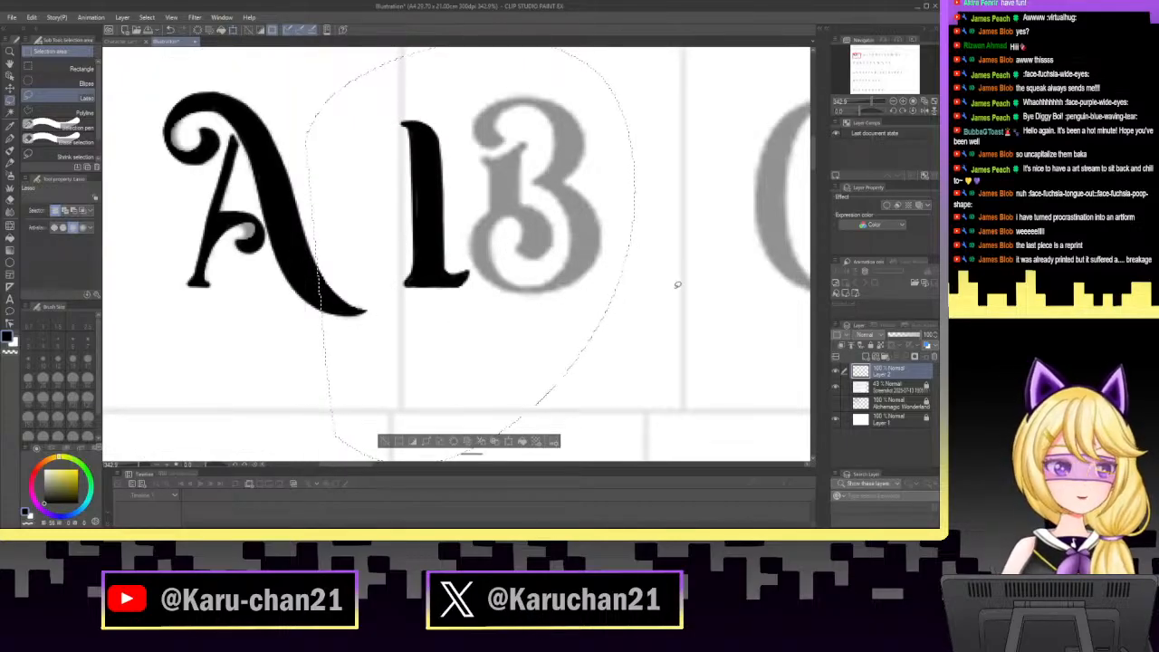
pyautogui.hotkey('ctrl', 'd')
# Lasso the black l again, stretch its height to 114%, and move it closer to the A above its tail.
pyautogui.moveTo(394, 321)
pyautogui.mouseDown()
pyautogui.moveTo(384, 290)
pyautogui.moveTo(510, 111)
pyautogui.moveTo(463, 308)
pyautogui.mouseUp()
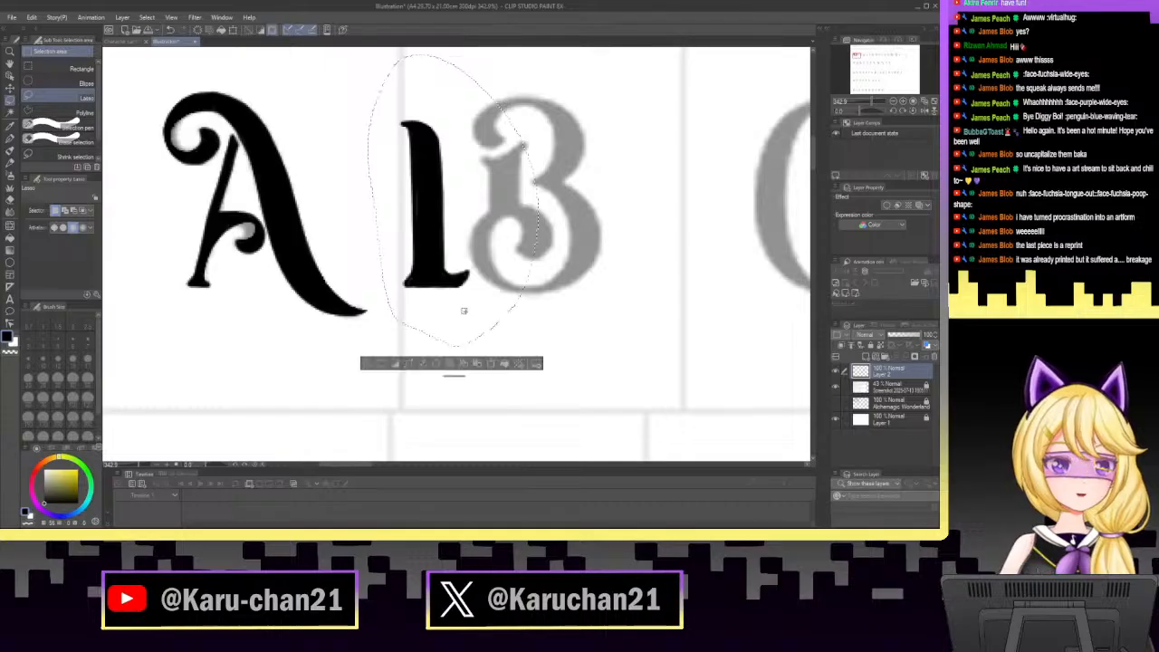
pyautogui.hotkey('ctrl', 't')
pyautogui.moveTo(453, 54); pyautogui.dragTo(456, 23)
pyautogui.moveTo(489, 190); pyautogui.dragTo(432, 197)
pyautogui.moveTo(412, 271); pyautogui.dragTo(415, 270)
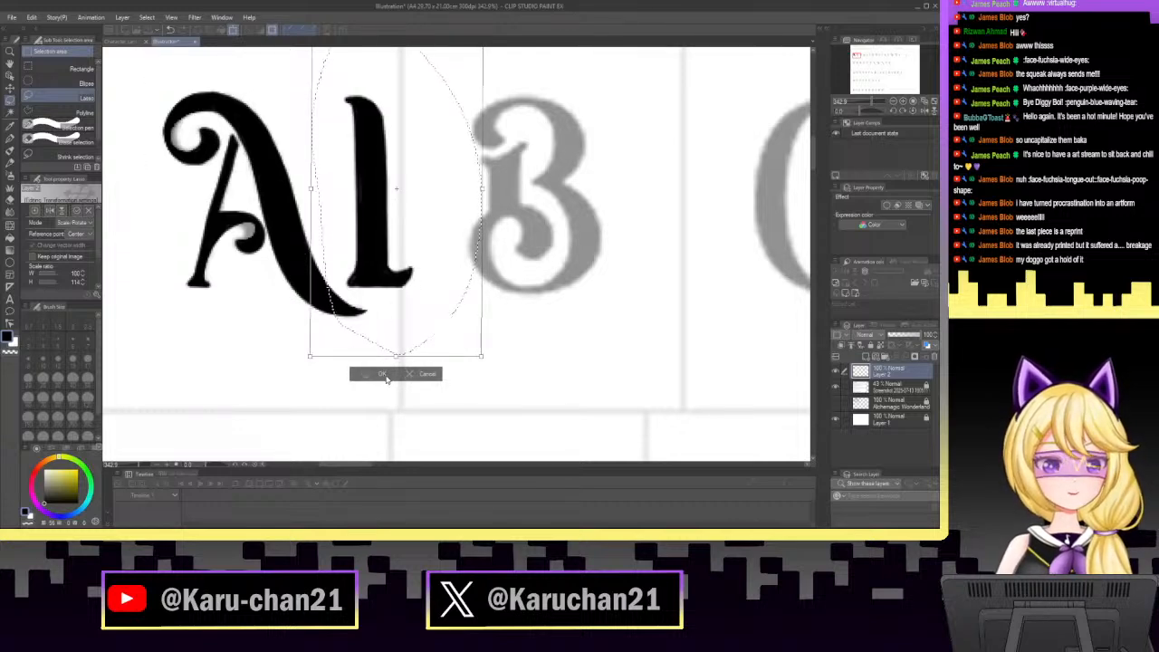
pyautogui.click(384, 375)
pyautogui.hotkey('ctrl', 'd')
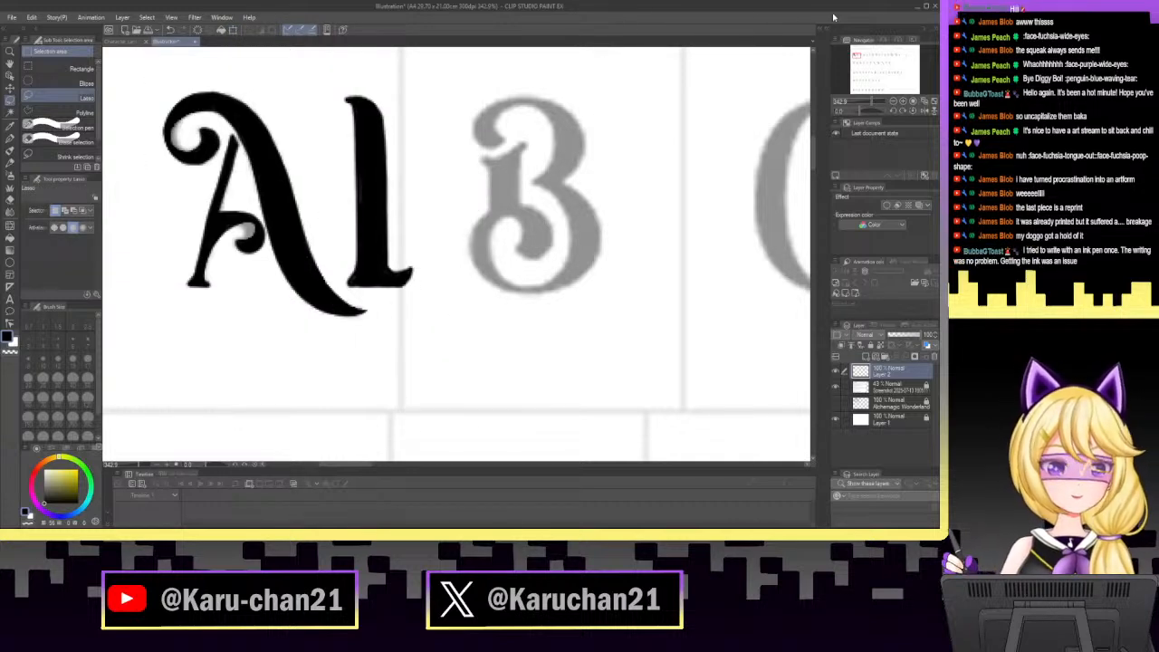
# Examine the black l's foot up close, the spacing of the Al pair, and the uppercase and lowercase letter rows.
pyautogui.moveTo(872, 102); pyautogui.dragTo(879, 102)
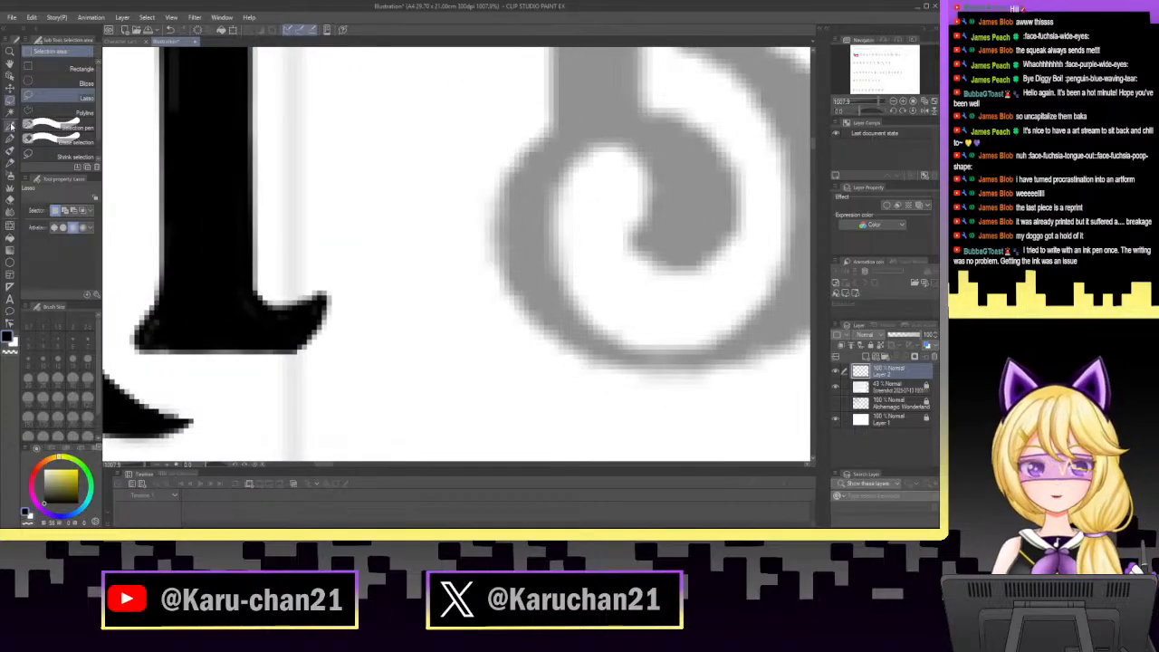
pyautogui.click(10, 126)
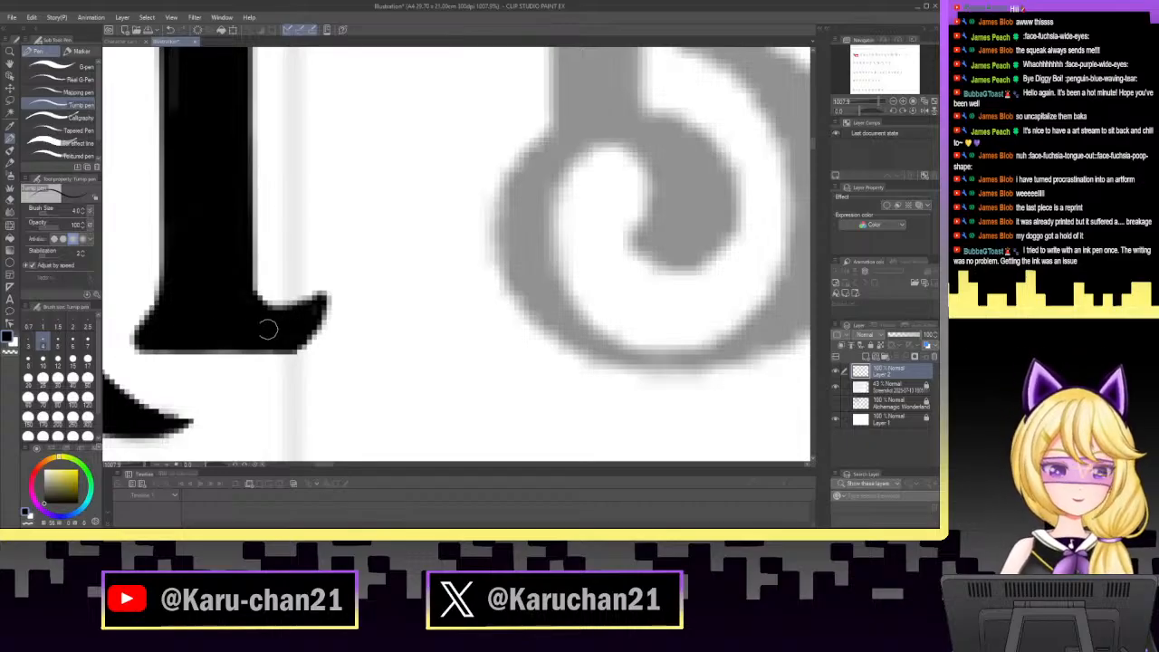
pyautogui.click(873, 104)
pyautogui.moveTo(872, 104); pyautogui.dragTo(860, 107)
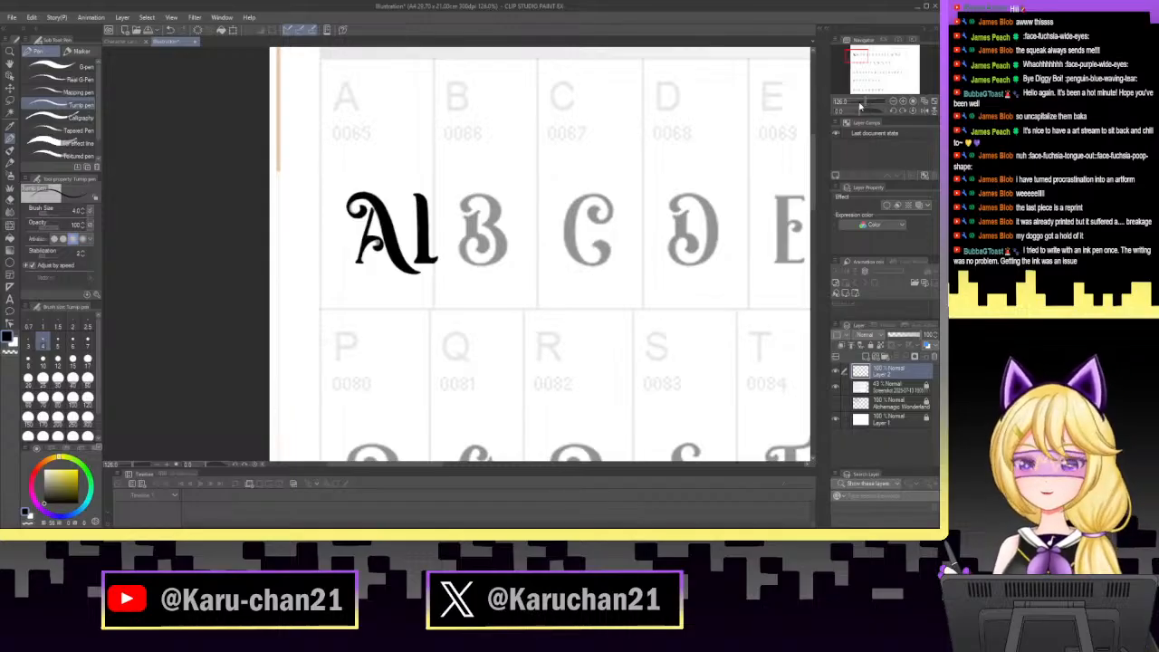
pyautogui.moveTo(863, 54); pyautogui.dragTo(869, 52)
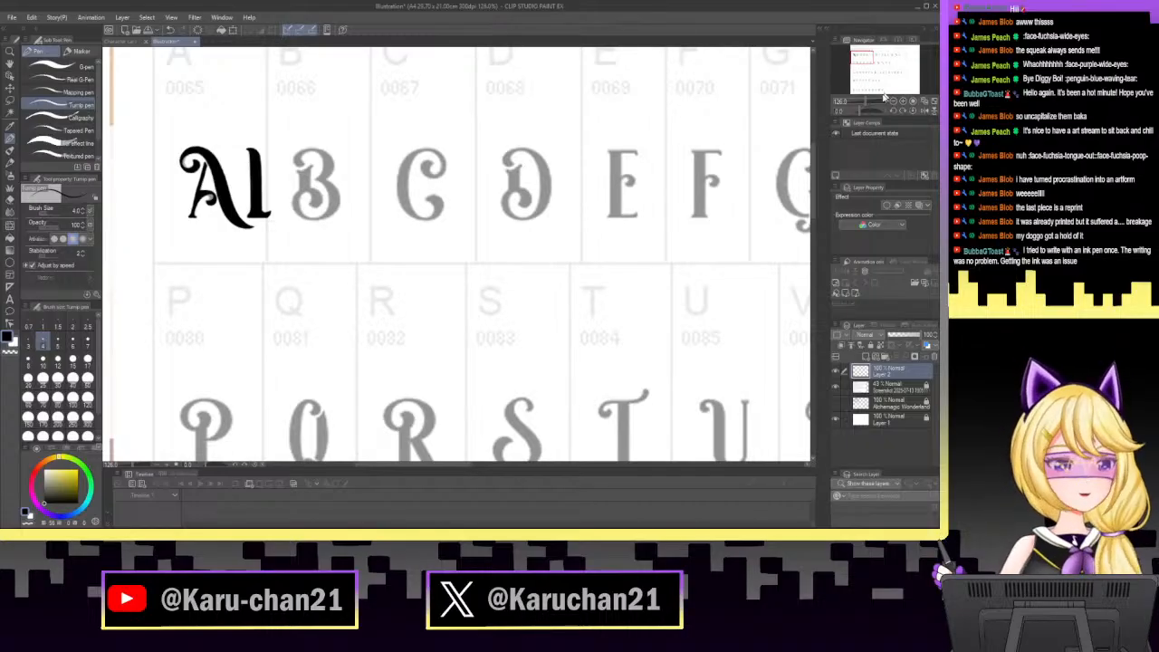
pyautogui.moveTo(869, 102); pyautogui.dragTo(864, 106)
pyautogui.moveTo(872, 63)
pyautogui.mouseDown()
pyautogui.moveTo(872, 81)
pyautogui.moveTo(868, 60)
pyautogui.moveTo(856, 65)
pyautogui.mouseUp()
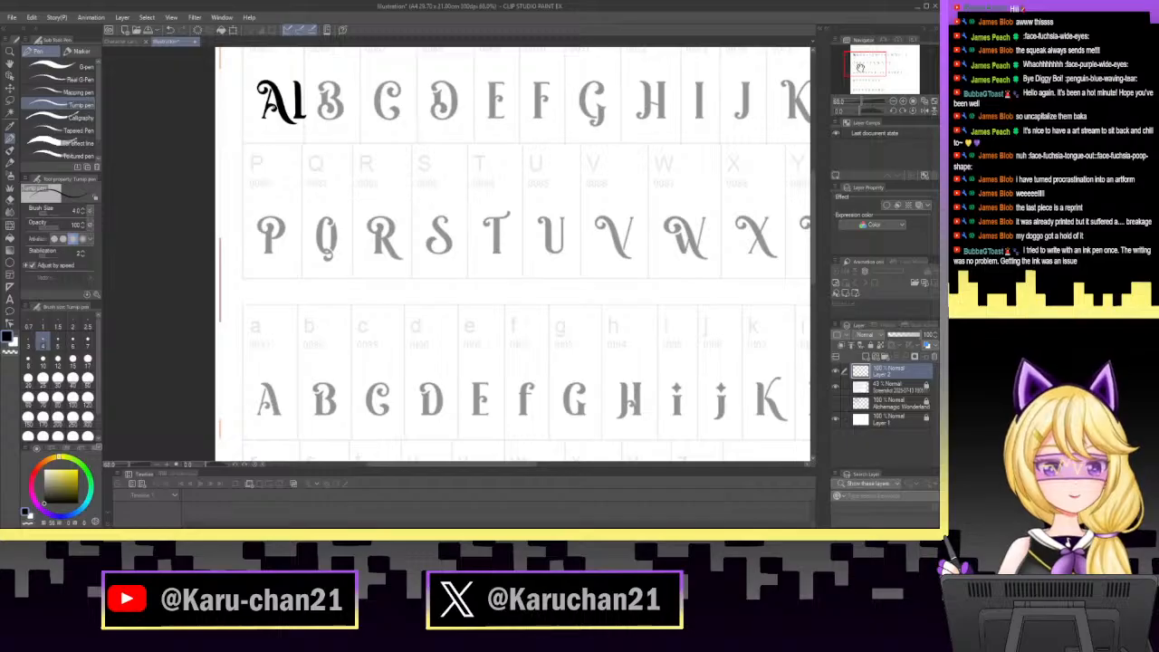
# Trace the lowercase c's upper curl and the inner edge of its stem in black with the Turnip pen.
pyautogui.click(868, 103)
pyautogui.click(867, 64)
pyautogui.moveTo(867, 64); pyautogui.dragTo(863, 71)
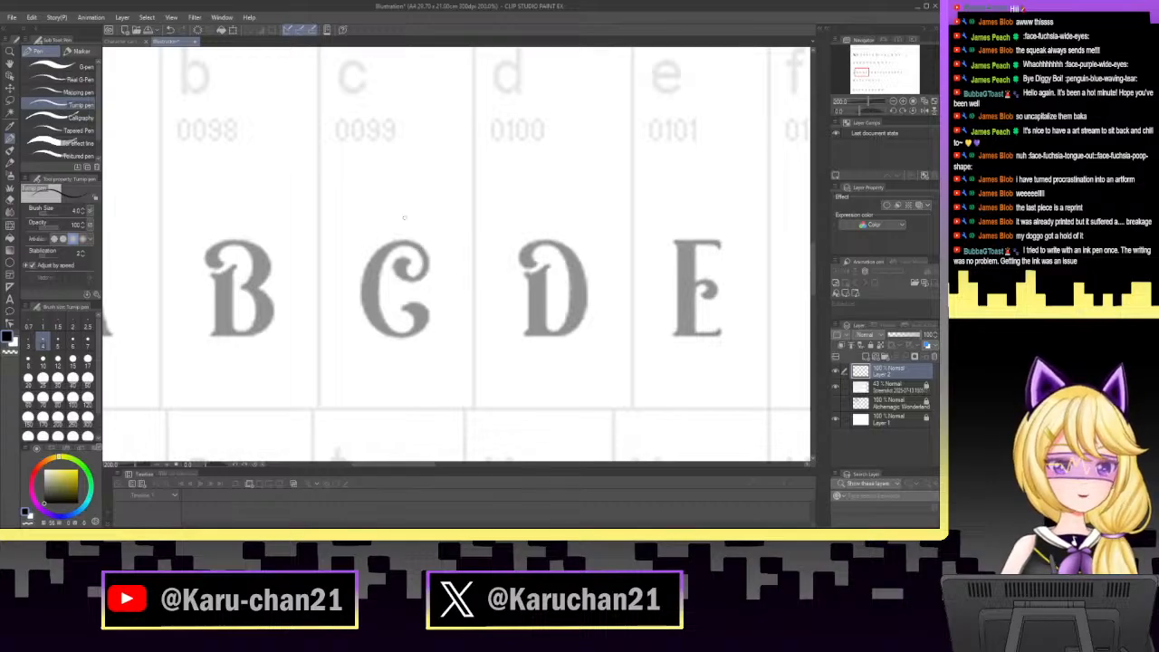
pyautogui.moveTo(868, 103); pyautogui.dragTo(869, 100)
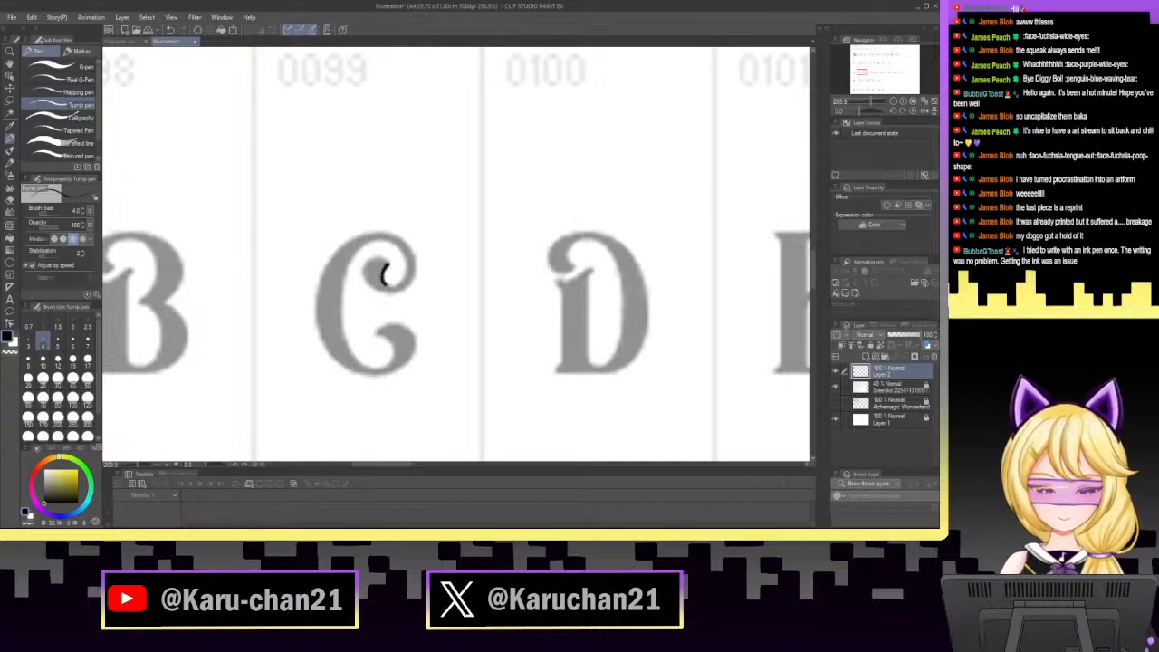
pyautogui.moveTo(408, 260)
pyautogui.mouseDown()
pyautogui.moveTo(399, 245)
pyautogui.moveTo(373, 241)
pyautogui.moveTo(342, 279)
pyautogui.moveTo(376, 256)
pyautogui.moveTo(361, 271)
pyautogui.moveTo(377, 291)
pyautogui.moveTo(405, 283)
pyautogui.mouseUp()
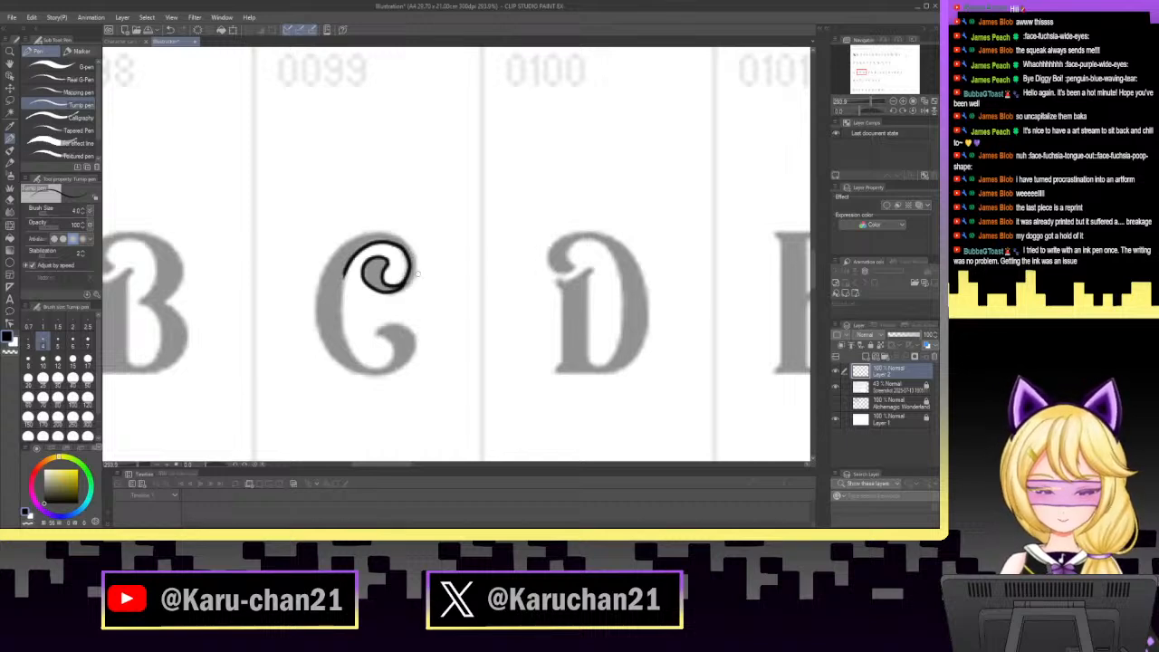
pyautogui.moveTo(396, 290)
pyautogui.mouseDown()
pyautogui.moveTo(415, 274)
pyautogui.moveTo(392, 237)
pyautogui.moveTo(413, 261)
pyautogui.moveTo(409, 244)
pyautogui.mouseUp()
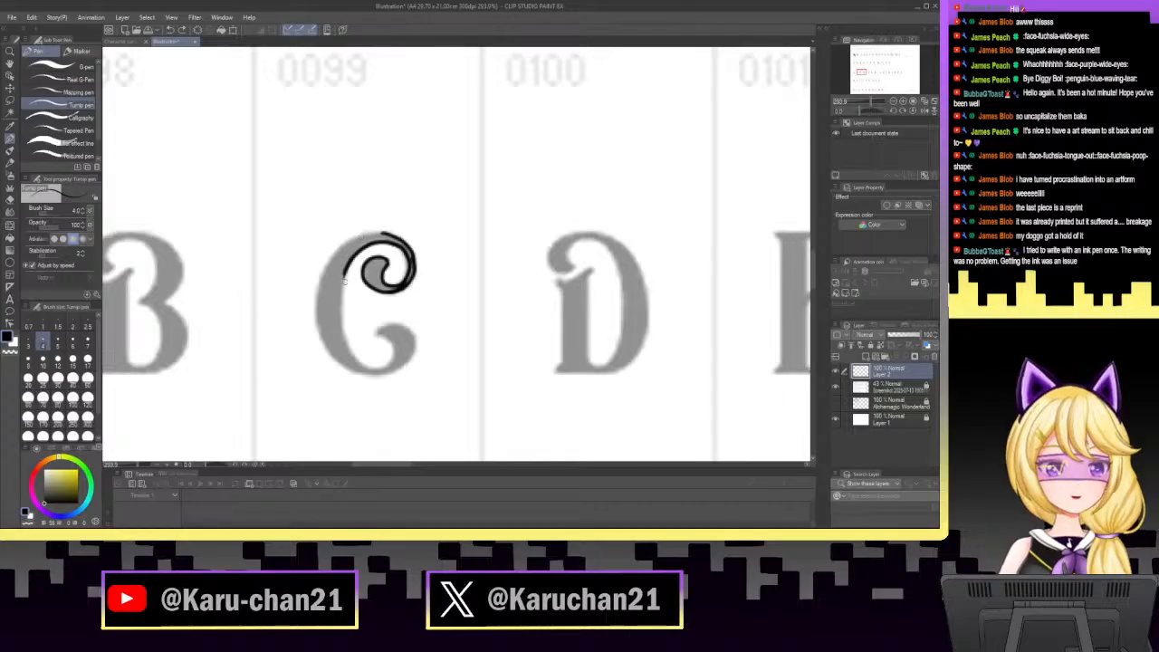
pyautogui.moveTo(345, 264)
pyautogui.mouseDown()
pyautogui.moveTo(337, 316)
pyautogui.moveTo(353, 360)
pyautogui.mouseUp()
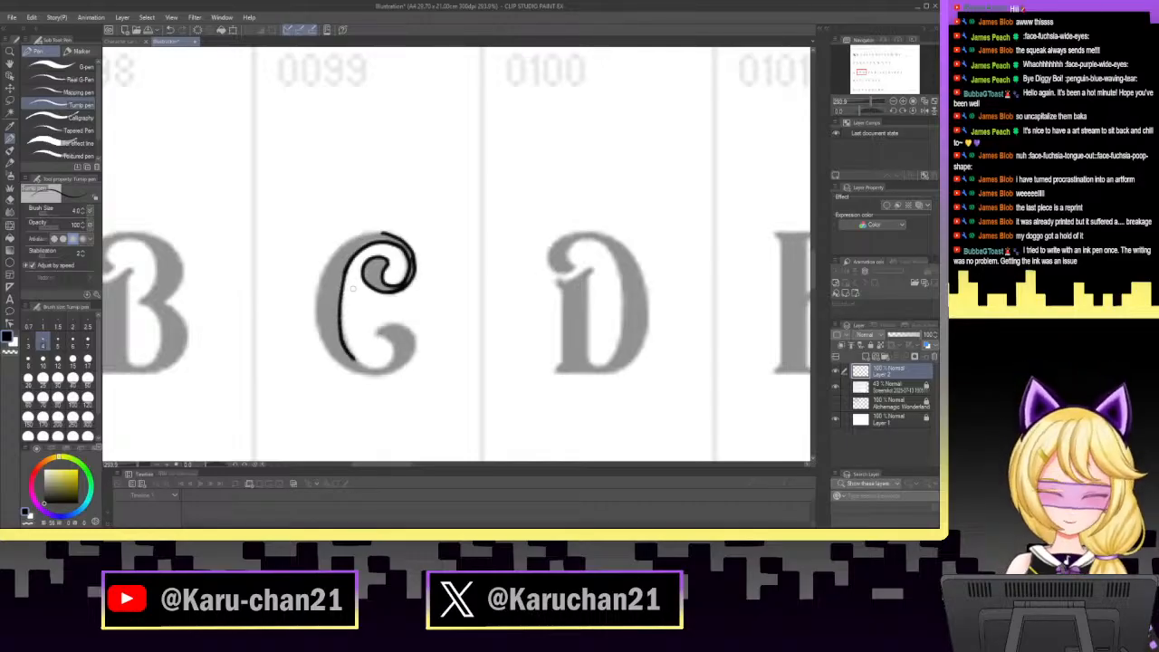
pyautogui.moveTo(348, 267)
pyautogui.mouseDown()
pyautogui.moveTo(344, 344)
pyautogui.moveTo(368, 368)
pyautogui.mouseUp()
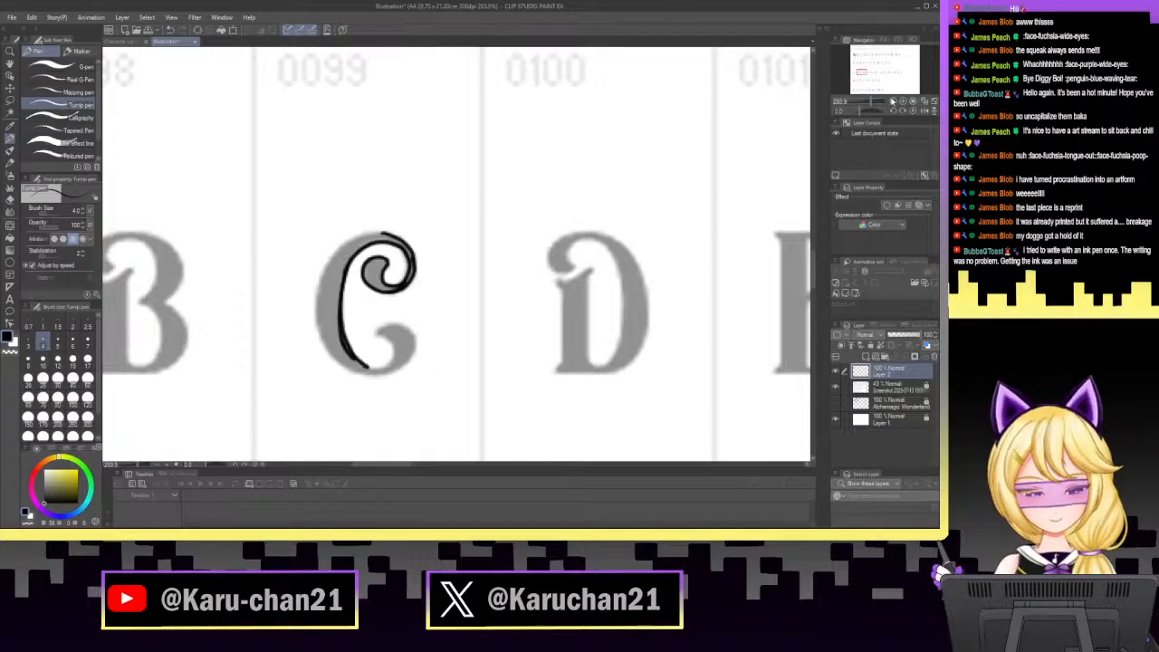
# Thicken the c's upper curl and trace the outer edge of its stem down to the base with the Turnip pen.
pyautogui.moveTo(860, 111); pyautogui.dragTo(841, 110)
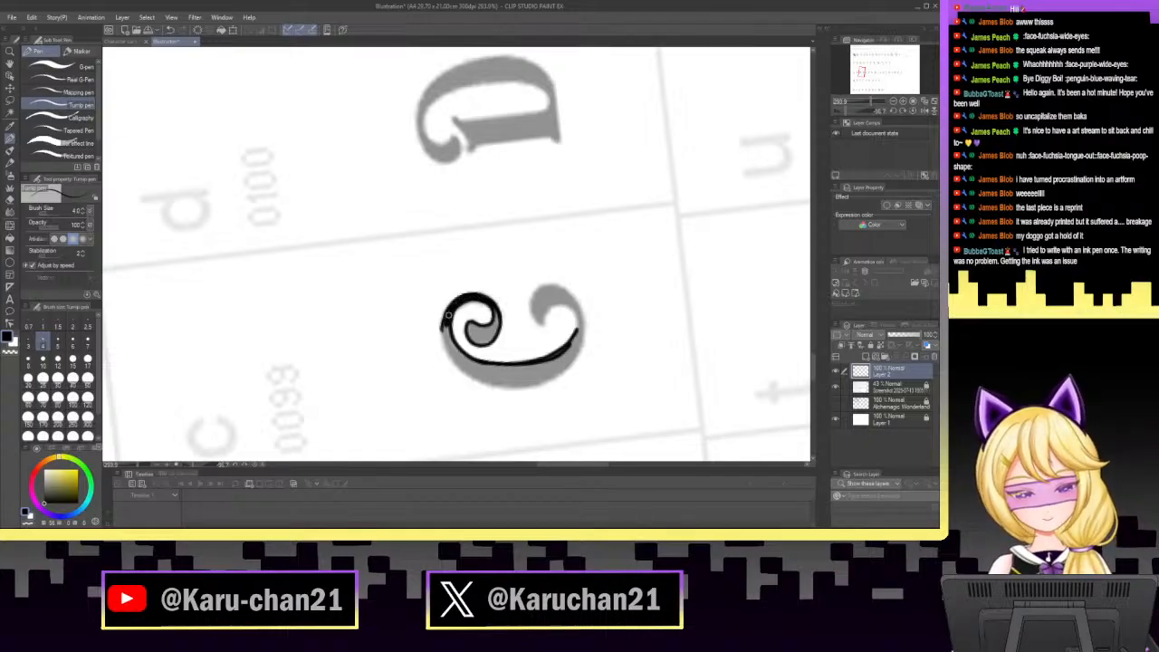
pyautogui.moveTo(447, 314)
pyautogui.mouseDown()
pyautogui.moveTo(473, 306)
pyautogui.moveTo(444, 321)
pyautogui.moveTo(459, 367)
pyautogui.mouseUp()
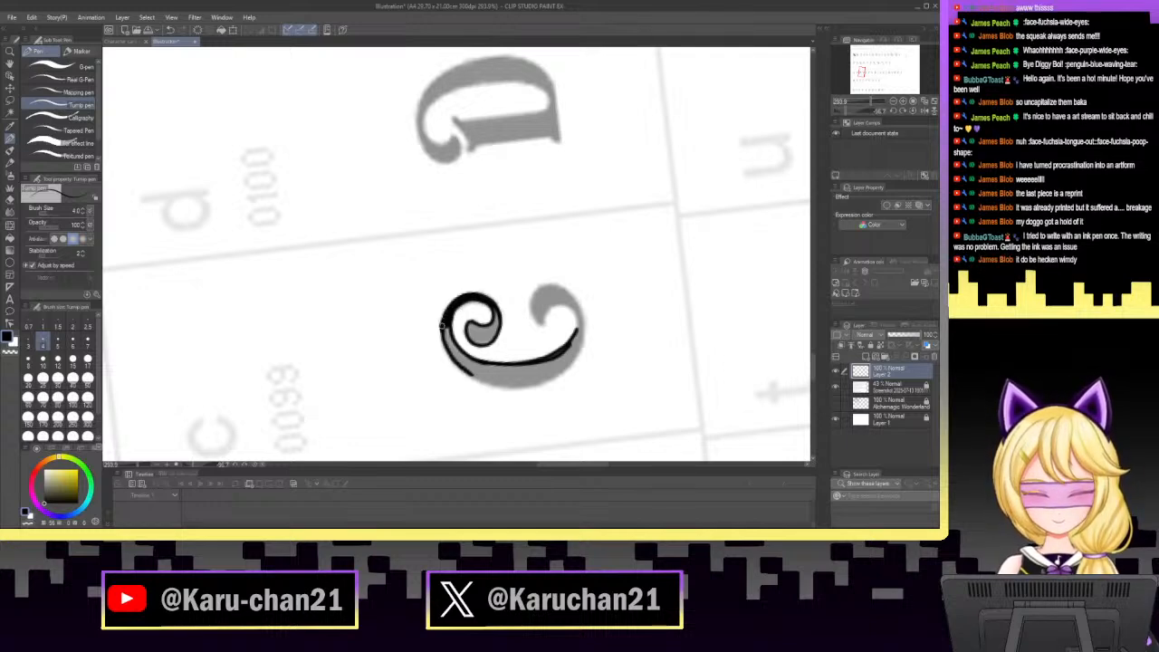
pyautogui.moveTo(442, 322); pyautogui.dragTo(455, 359)
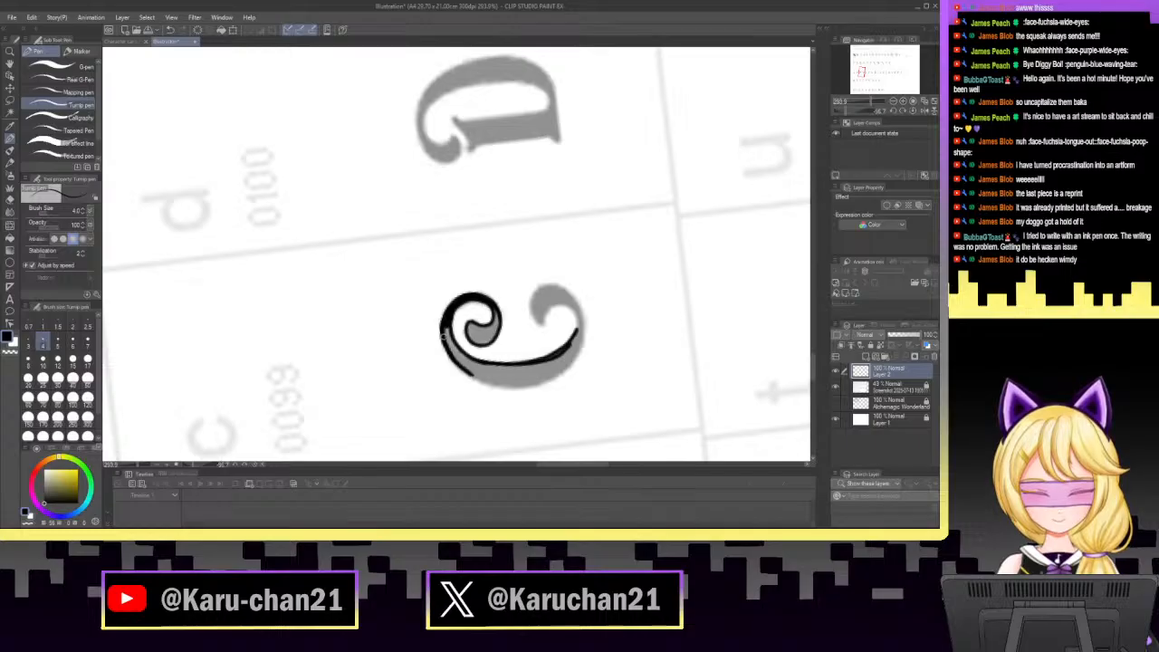
pyautogui.moveTo(447, 350)
pyautogui.mouseDown()
pyautogui.moveTo(514, 388)
pyautogui.moveTo(504, 384)
pyautogui.mouseUp()
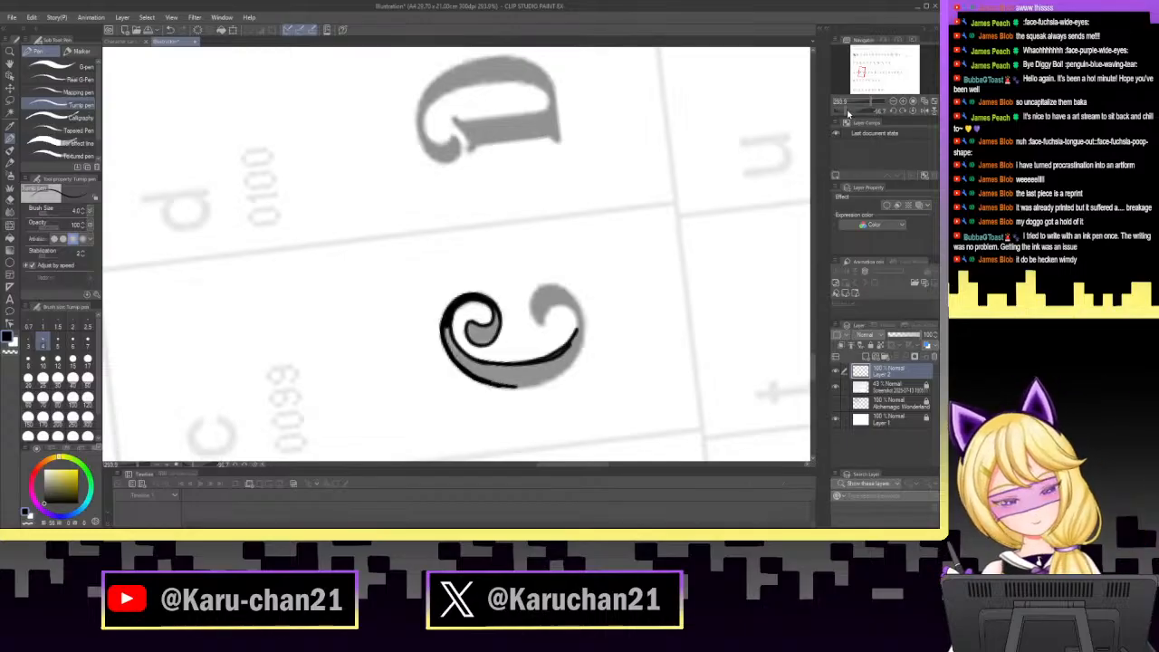
pyautogui.moveTo(847, 110); pyautogui.dragTo(864, 109)
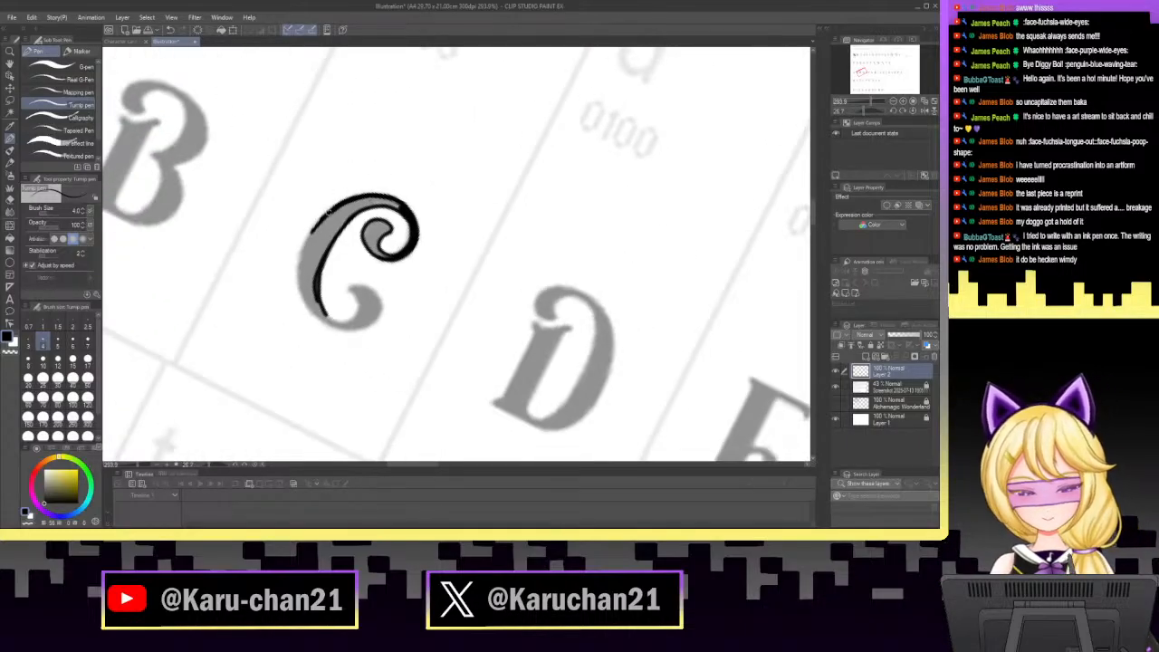
pyautogui.moveTo(308, 232)
pyautogui.mouseDown()
pyautogui.moveTo(300, 285)
pyautogui.moveTo(303, 258)
pyautogui.moveTo(313, 308)
pyautogui.mouseUp()
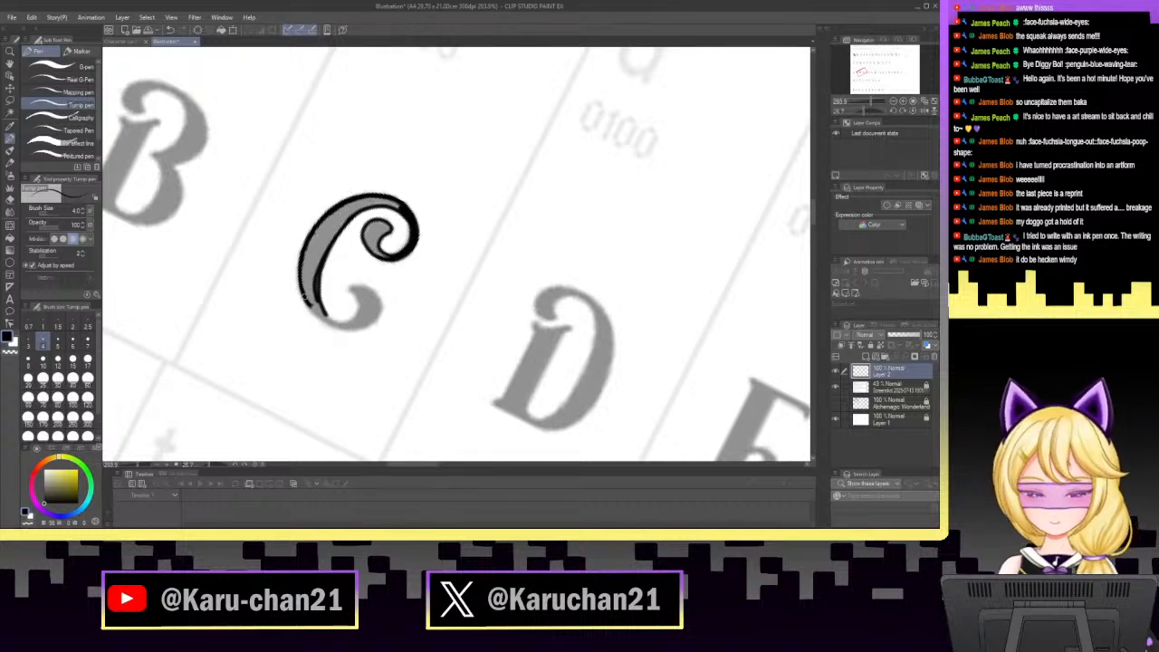
pyautogui.moveTo(306, 298); pyautogui.dragTo(344, 330)
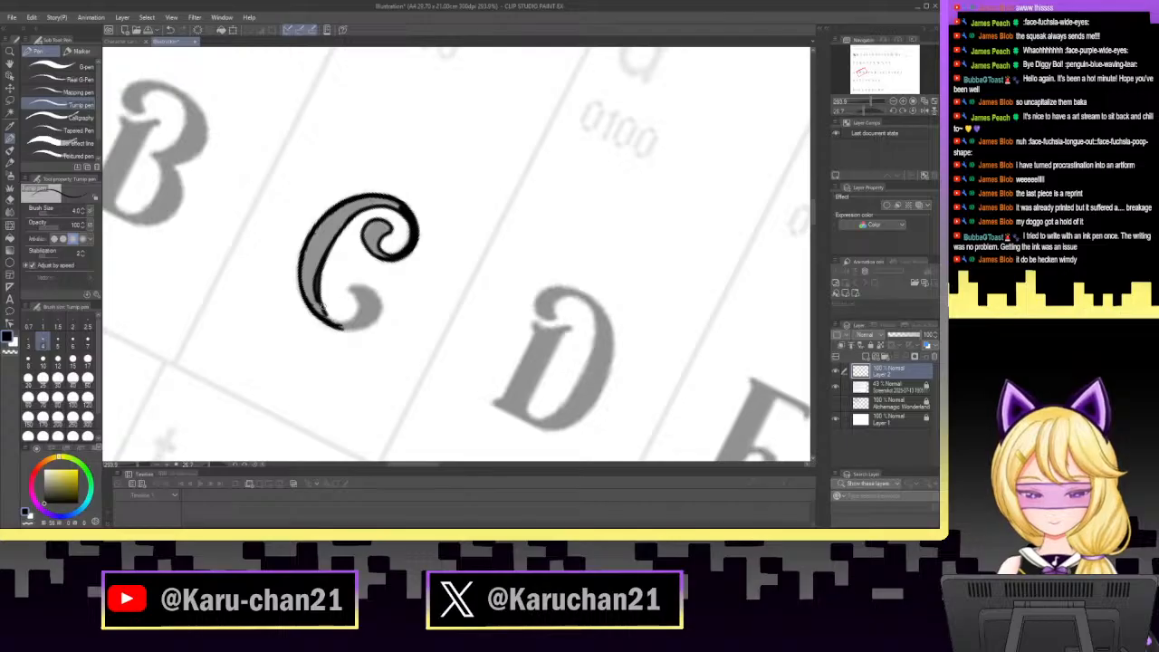
# Extend the c's outline along its base into a short pointed tail and thicken it, leaving out the glyph's lower hook.
pyautogui.click(911, 109)
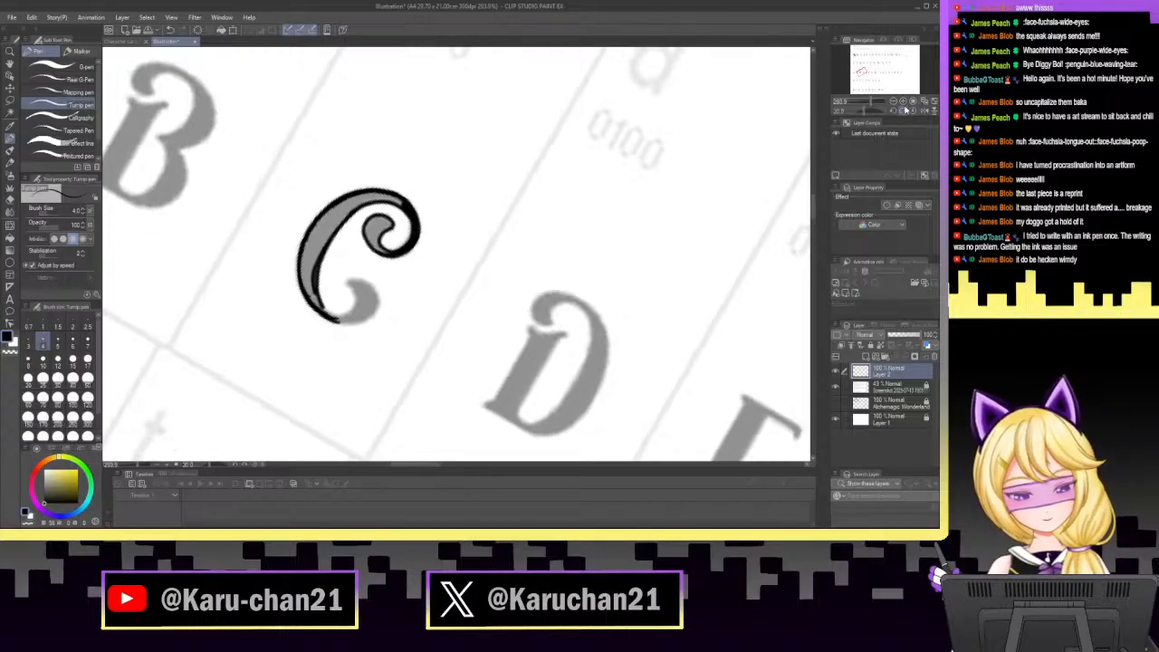
pyautogui.click(913, 109)
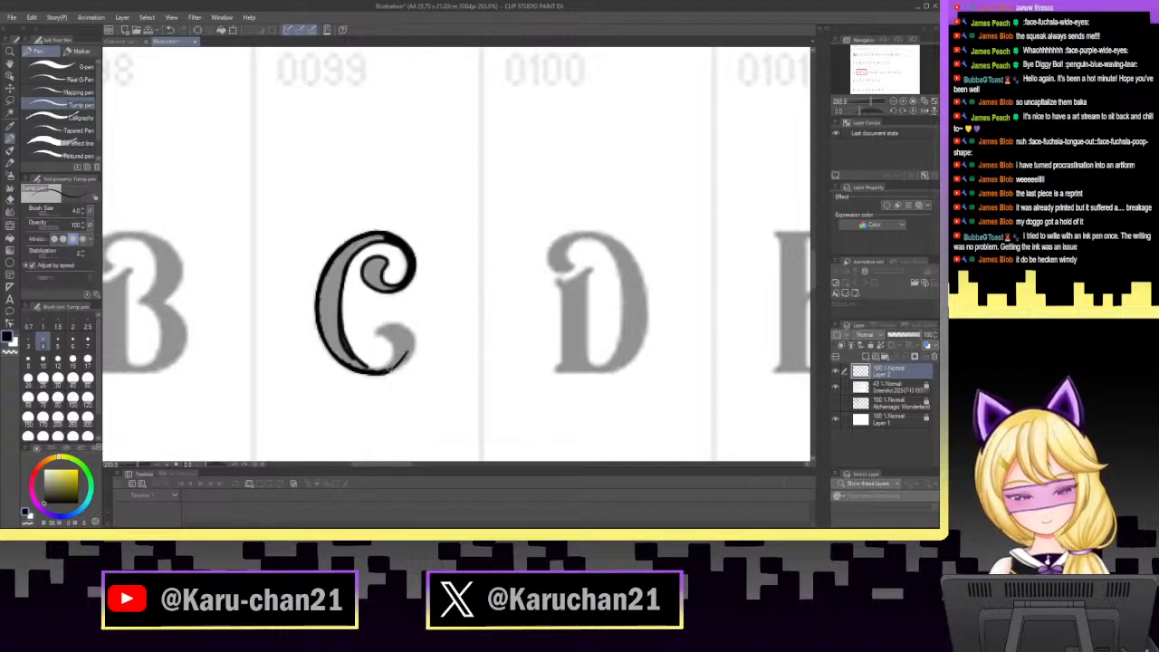
pyautogui.moveTo(390, 368); pyautogui.dragTo(406, 356)
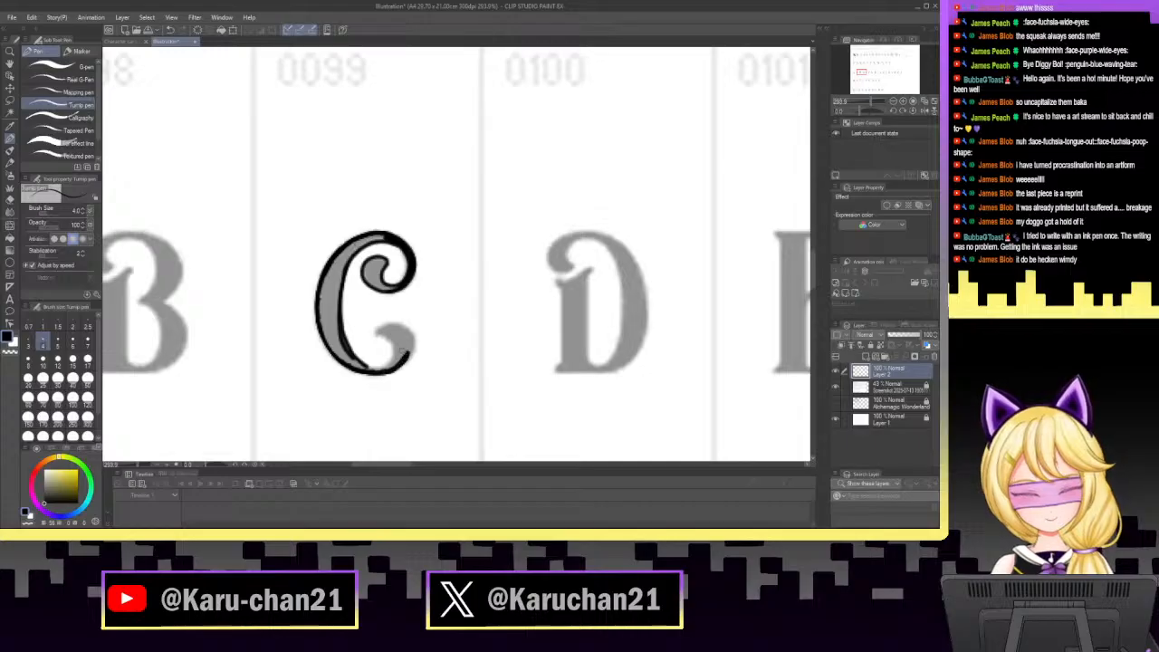
pyautogui.moveTo(857, 111); pyautogui.dragTo(871, 111)
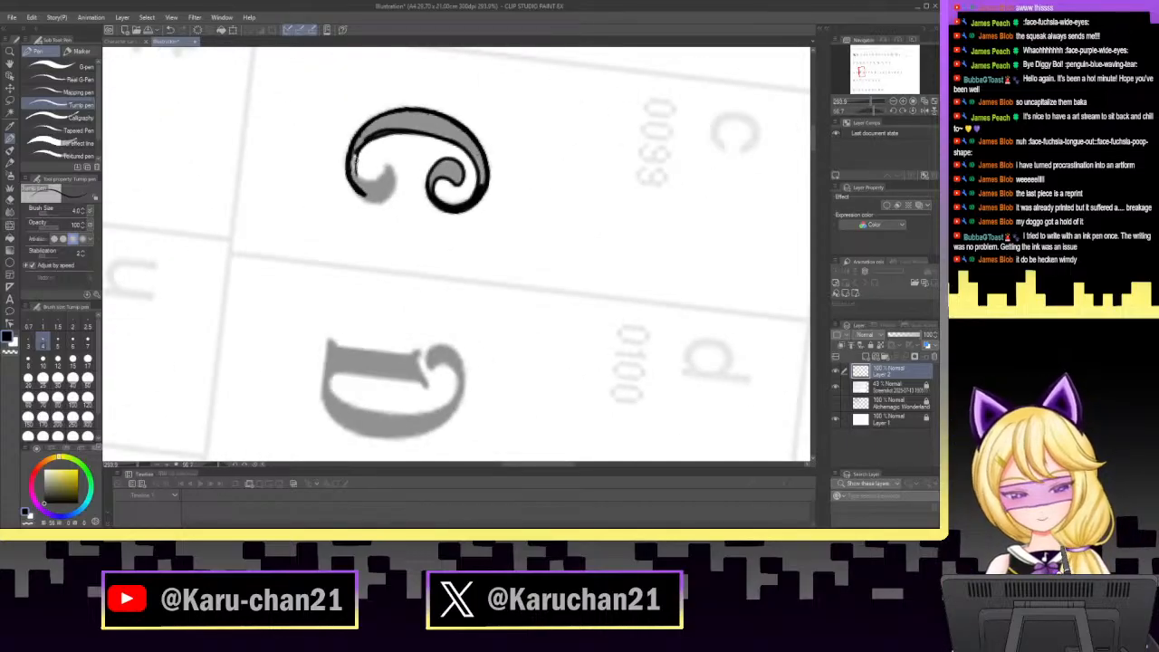
pyautogui.click(915, 110)
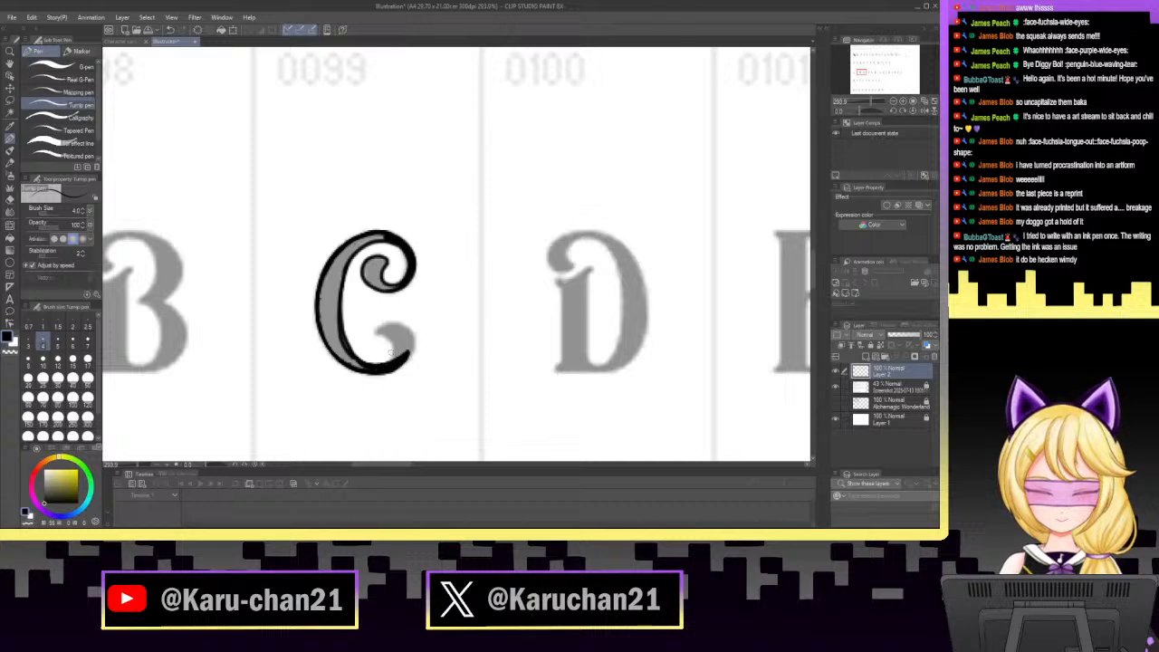
# Fill the c's stem, upper arch and curled end solid black with the Turnip pen.
pyautogui.moveTo(356, 364)
pyautogui.mouseDown()
pyautogui.moveTo(335, 328)
pyautogui.moveTo(330, 340)
pyautogui.moveTo(324, 283)
pyautogui.moveTo(338, 308)
pyautogui.mouseUp()
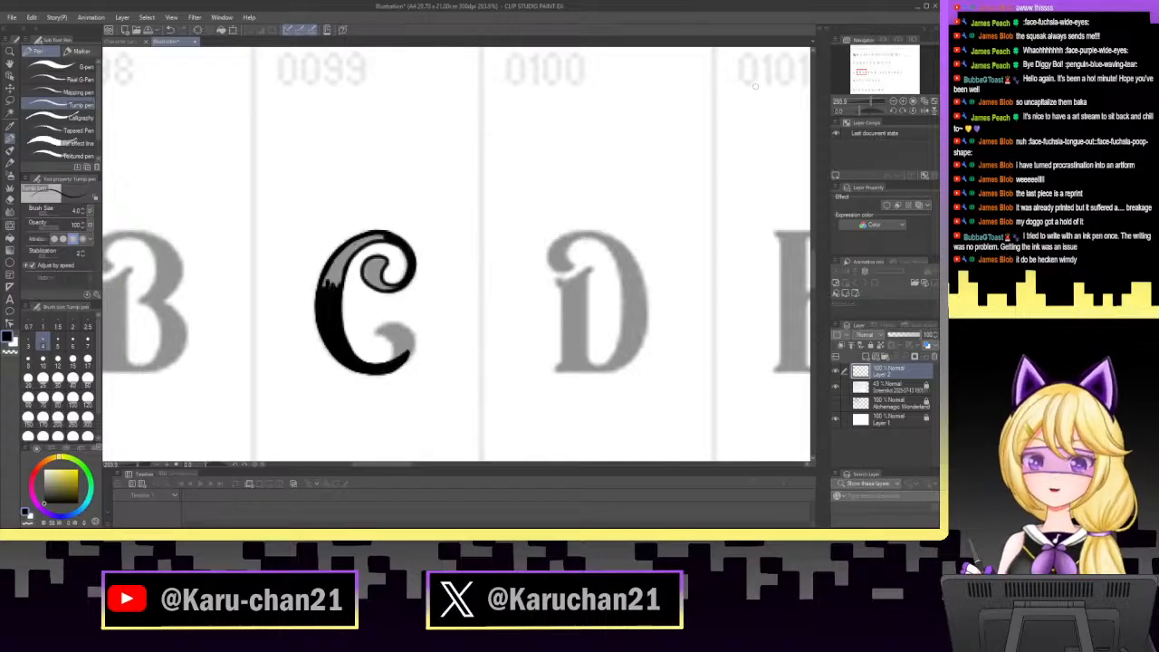
pyautogui.scroll(5, 457, 254)
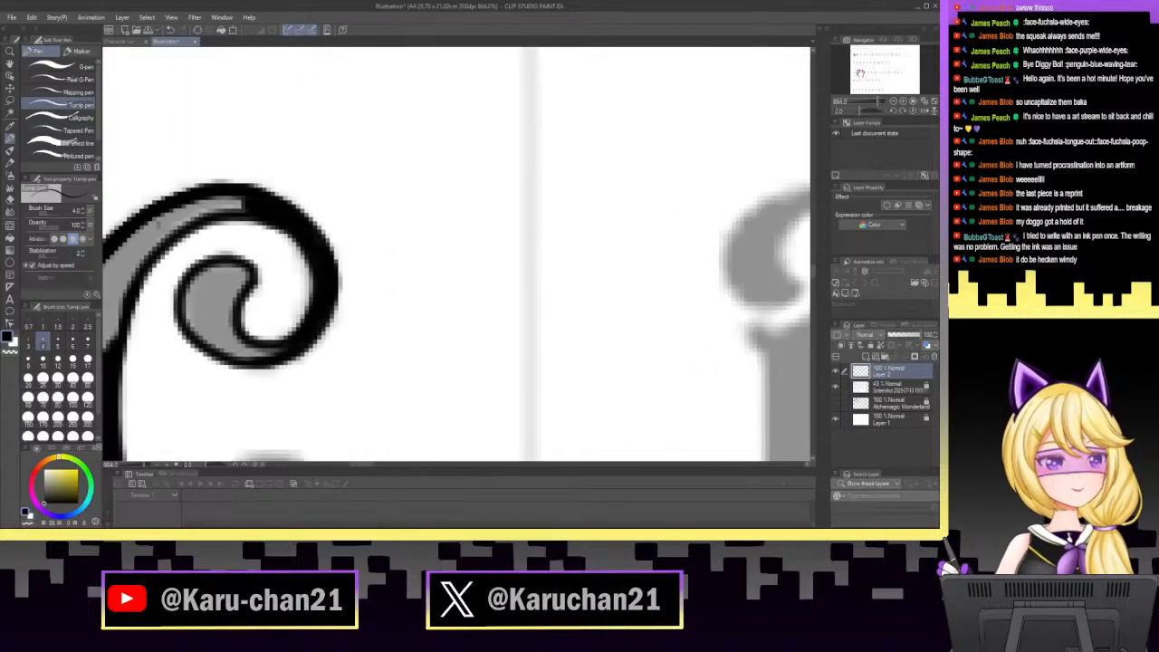
pyautogui.moveTo(860, 74); pyautogui.dragTo(861, 75)
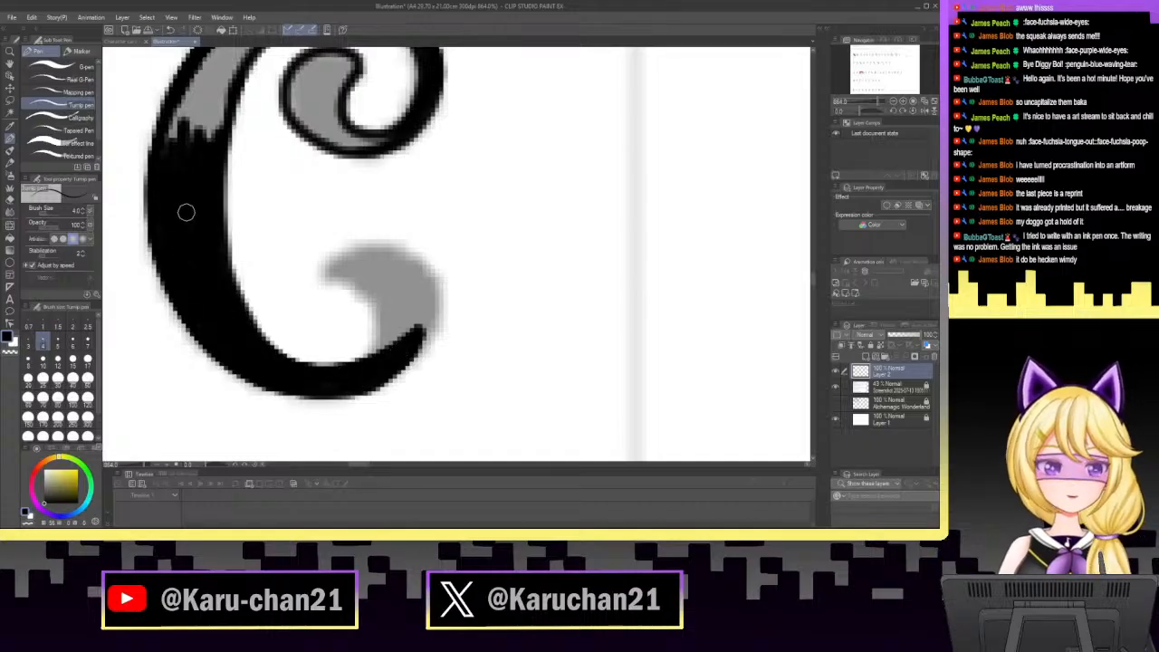
pyautogui.moveTo(217, 116)
pyautogui.mouseDown()
pyautogui.moveTo(200, 78)
pyautogui.moveTo(173, 128)
pyautogui.moveTo(227, 73)
pyautogui.moveTo(222, 113)
pyautogui.moveTo(190, 148)
pyautogui.mouseUp()
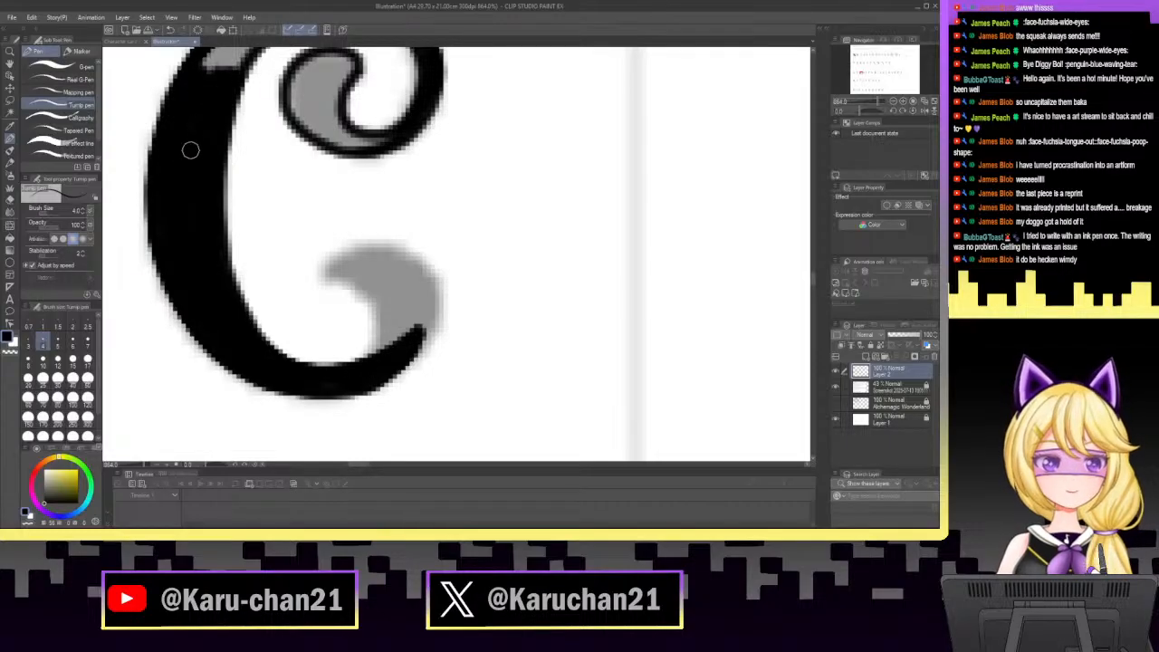
pyautogui.moveTo(812, 288); pyautogui.dragTo(815, 279)
pyautogui.moveTo(346, 134)
pyautogui.mouseDown()
pyautogui.moveTo(313, 130)
pyautogui.moveTo(272, 146)
pyautogui.moveTo(282, 136)
pyautogui.moveTo(223, 227)
pyautogui.moveTo(241, 151)
pyautogui.moveTo(187, 223)
pyautogui.moveTo(215, 172)
pyautogui.mouseUp()
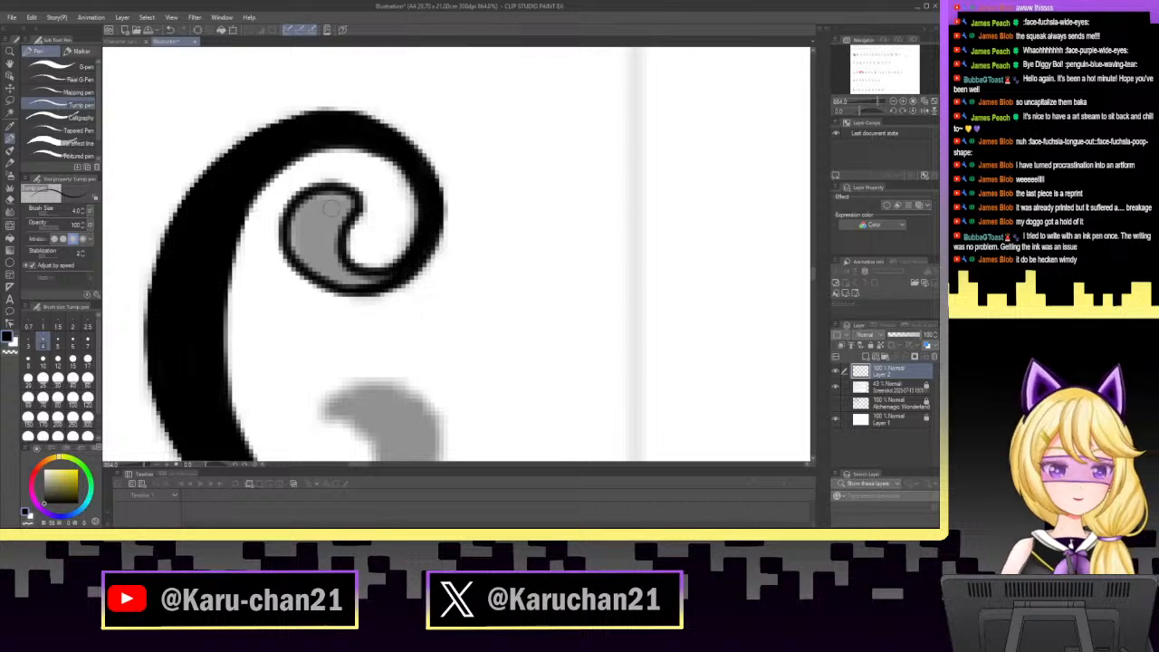
pyautogui.moveTo(331, 208)
pyautogui.mouseDown()
pyautogui.moveTo(297, 250)
pyautogui.moveTo(323, 252)
pyautogui.moveTo(348, 197)
pyautogui.moveTo(301, 209)
pyautogui.moveTo(311, 240)
pyautogui.moveTo(312, 201)
pyautogui.moveTo(330, 249)
pyautogui.moveTo(296, 243)
pyautogui.moveTo(294, 253)
pyautogui.moveTo(348, 273)
pyautogui.moveTo(338, 282)
pyautogui.moveTo(376, 281)
pyautogui.mouseUp()
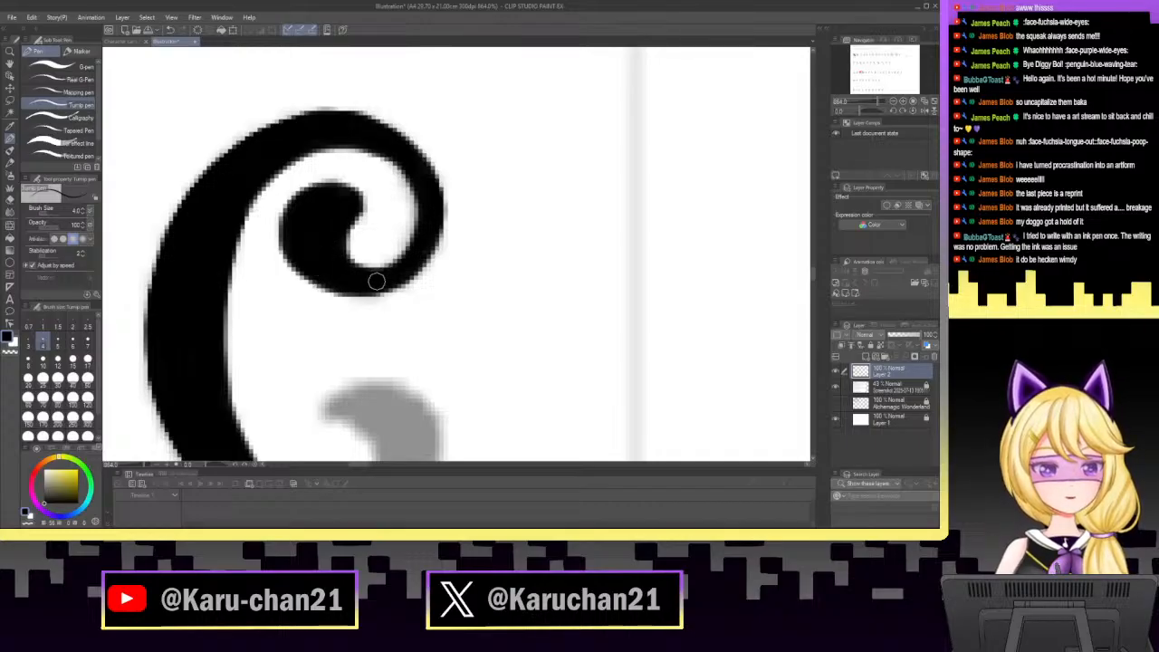
# Carve the inner edge of the c's curled end and trim its lower tail tip with the Hard eraser at size 4.
pyautogui.click(10, 200)
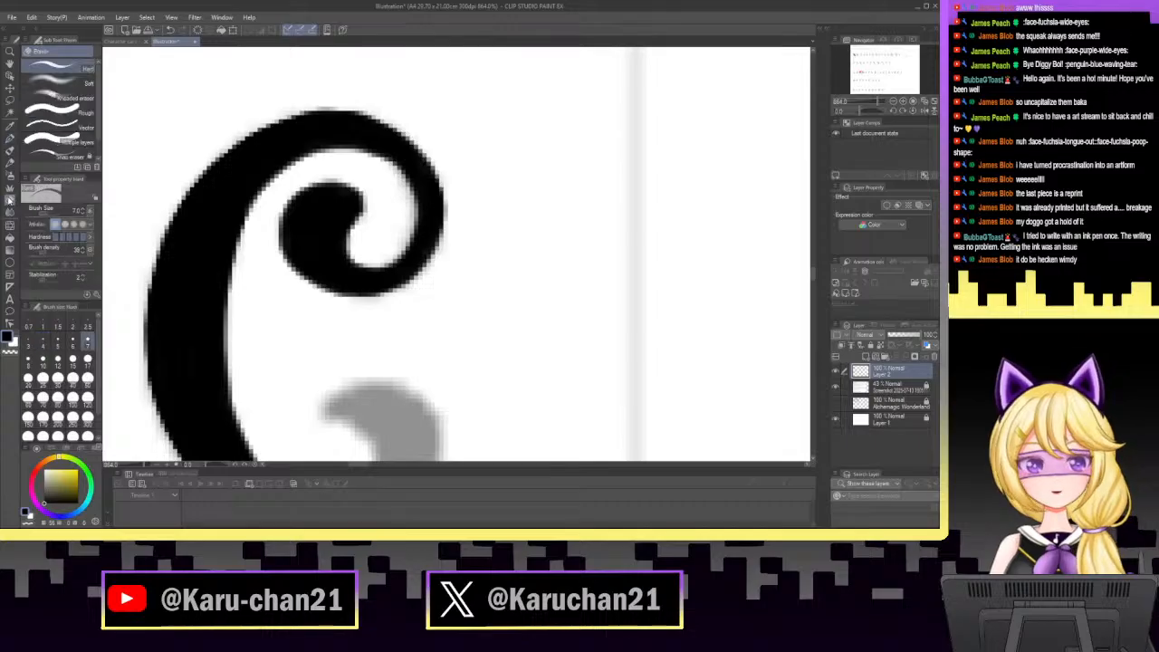
pyautogui.click(42, 342)
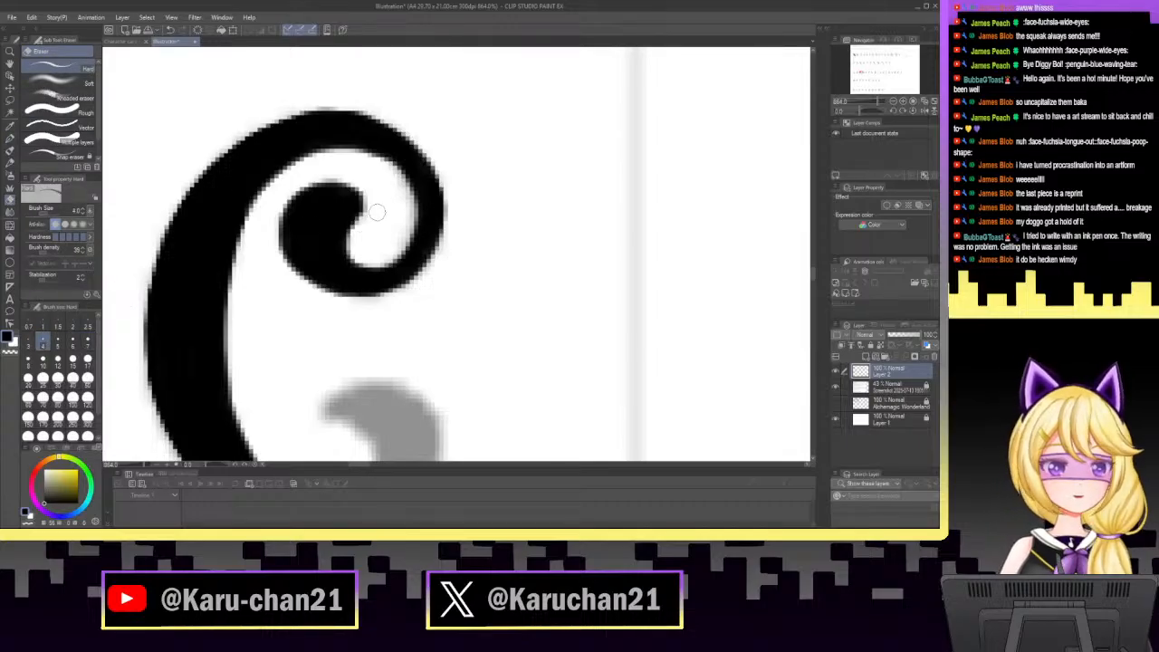
pyautogui.moveTo(377, 212)
pyautogui.mouseDown()
pyautogui.moveTo(348, 238)
pyautogui.moveTo(355, 261)
pyautogui.moveTo(368, 221)
pyautogui.moveTo(357, 246)
pyautogui.mouseUp()
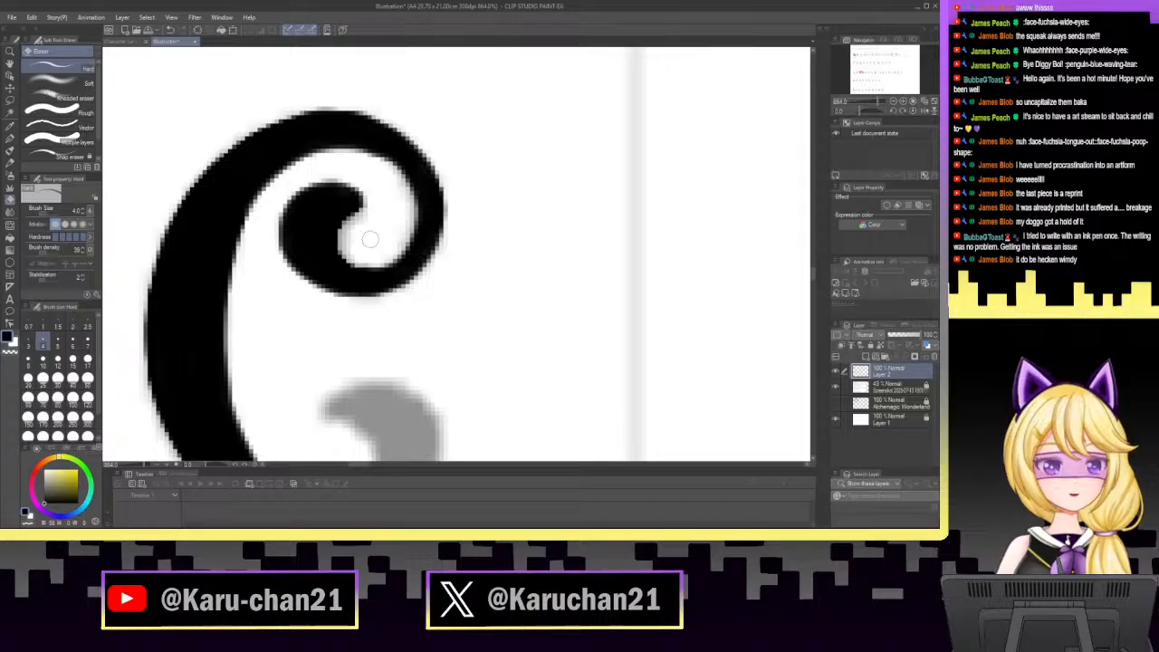
pyautogui.click(880, 101)
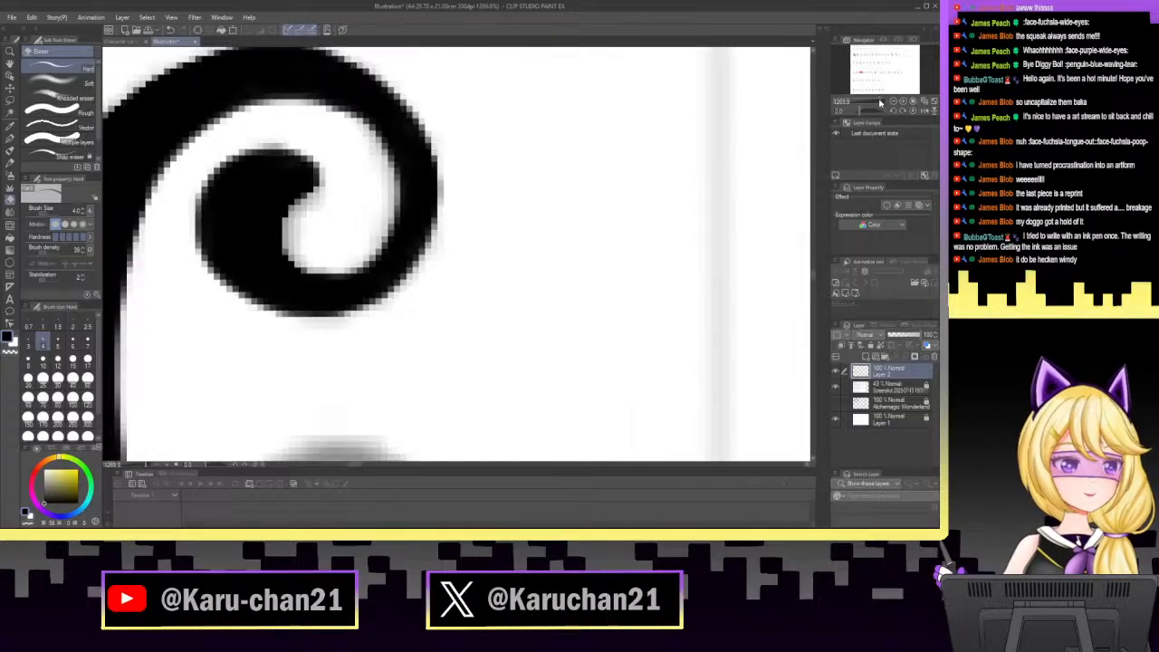
pyautogui.moveTo(881, 102)
pyautogui.mouseDown()
pyautogui.moveTo(871, 109)
pyautogui.moveTo(886, 110)
pyautogui.mouseUp()
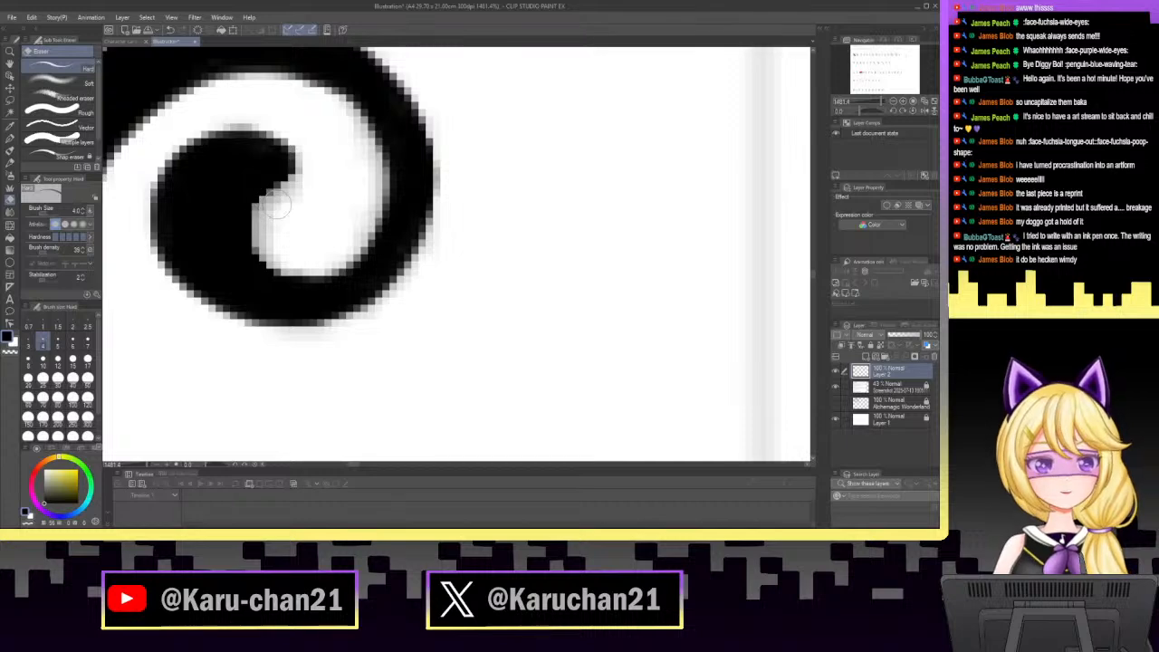
pyautogui.moveTo(305, 176)
pyautogui.mouseDown()
pyautogui.moveTo(253, 209)
pyautogui.moveTo(252, 231)
pyautogui.moveTo(264, 199)
pyautogui.moveTo(250, 230)
pyautogui.moveTo(256, 209)
pyautogui.moveTo(258, 243)
pyautogui.moveTo(250, 226)
pyautogui.moveTo(271, 256)
pyautogui.moveTo(261, 253)
pyautogui.moveTo(261, 243)
pyautogui.moveTo(295, 245)
pyautogui.moveTo(284, 269)
pyautogui.moveTo(270, 262)
pyautogui.moveTo(290, 271)
pyautogui.moveTo(332, 260)
pyautogui.moveTo(301, 274)
pyautogui.moveTo(333, 268)
pyautogui.moveTo(341, 221)
pyautogui.mouseUp()
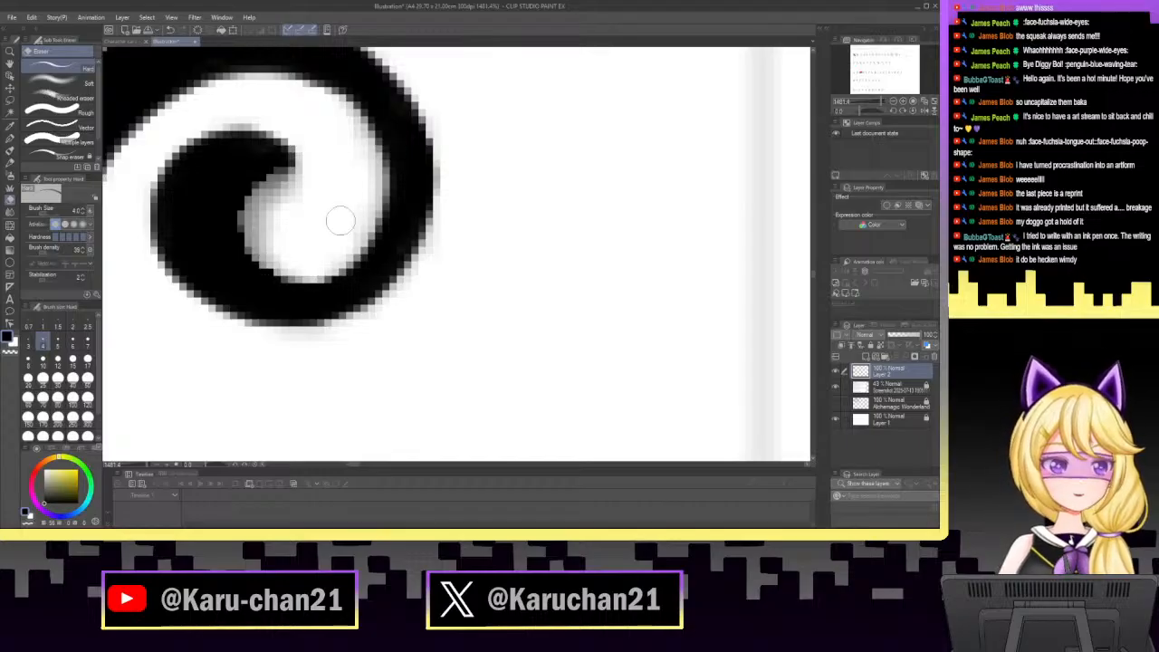
pyautogui.moveTo(883, 102); pyautogui.dragTo(877, 109)
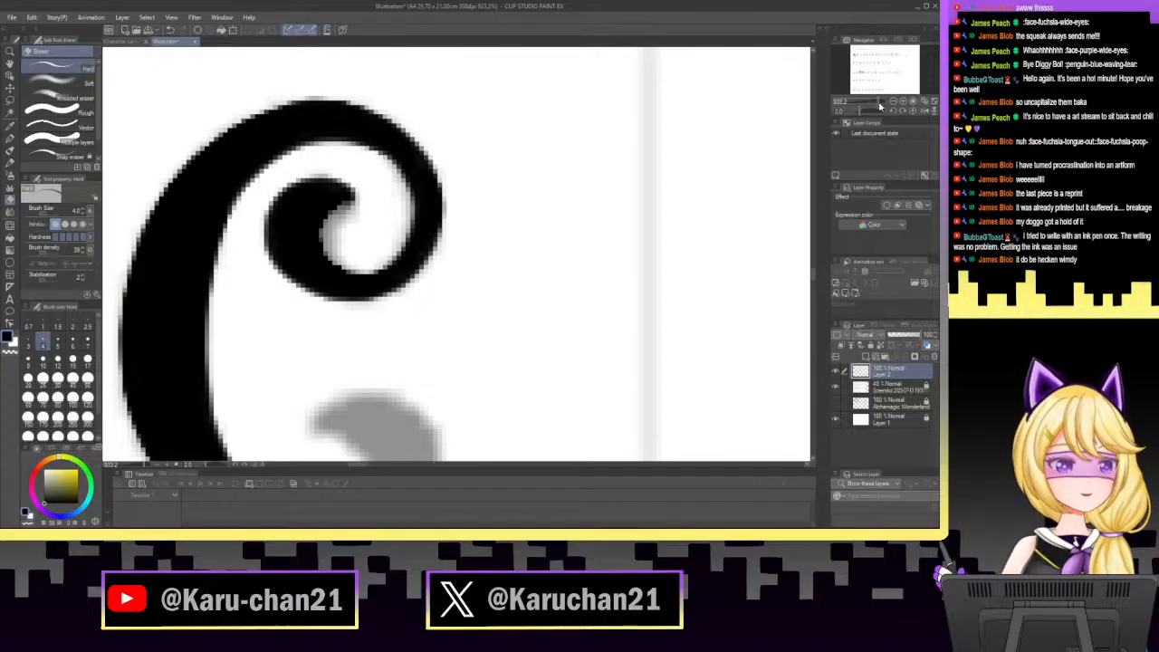
pyautogui.moveTo(879, 107); pyautogui.dragTo(876, 110)
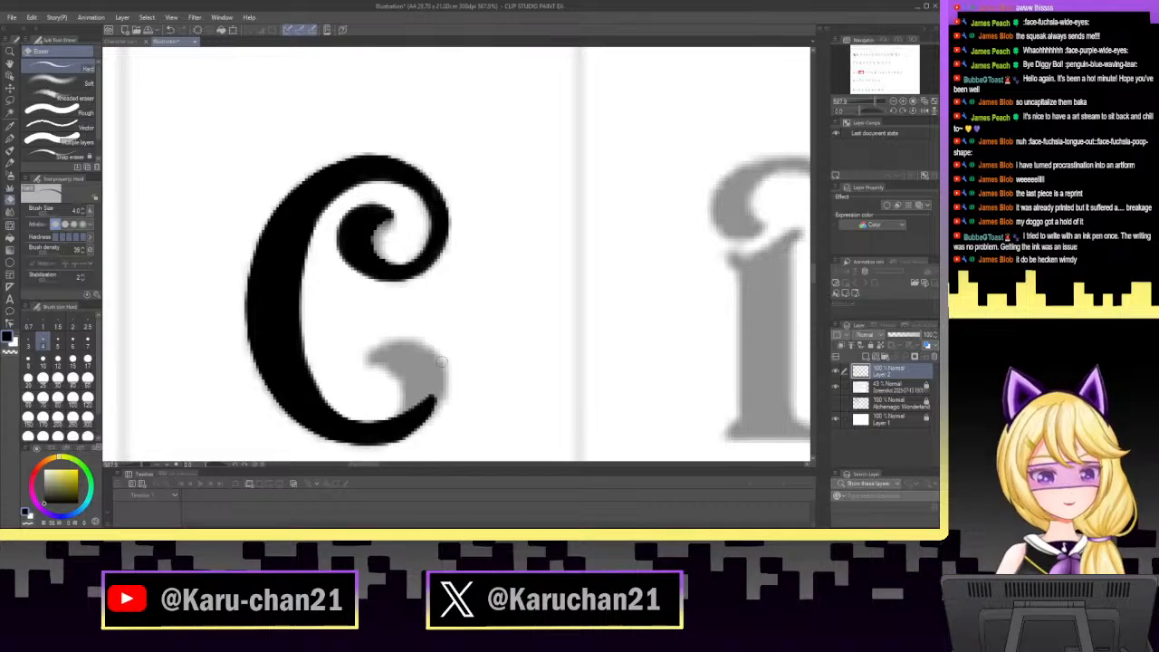
pyautogui.moveTo(376, 418); pyautogui.dragTo(422, 400)
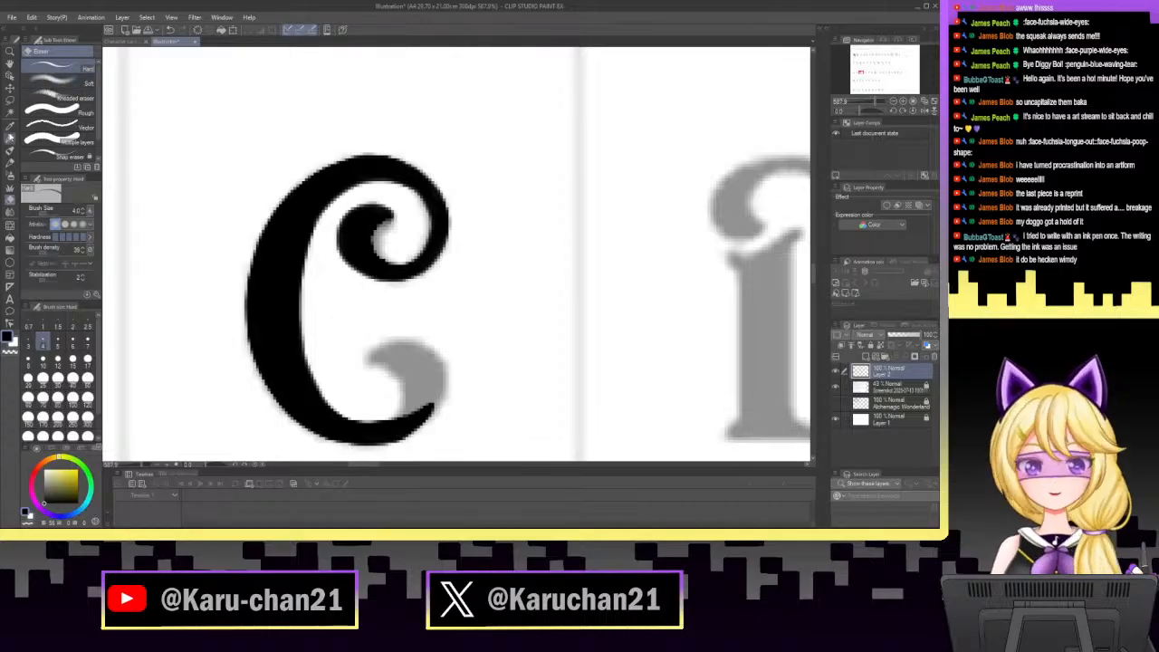
# Lasso the finished black c and move it from its glyph cell up beside the "Al" of the title.
pyautogui.click(10, 99)
pyautogui.moveTo(230, 209)
pyautogui.mouseDown()
pyautogui.moveTo(532, 211)
pyautogui.moveTo(487, 415)
pyautogui.moveTo(425, 447)
pyautogui.moveTo(341, 457)
pyautogui.moveTo(232, 388)
pyautogui.moveTo(205, 202)
pyautogui.mouseUp()
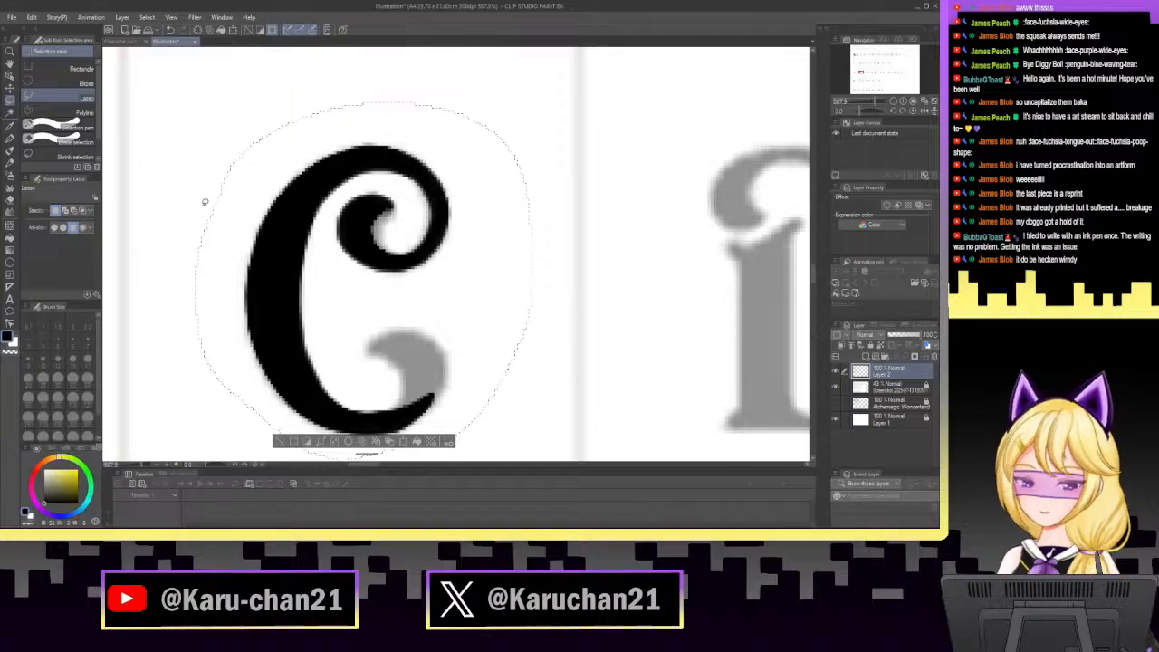
pyautogui.hotkey('ctrl', 't')
pyautogui.moveTo(874, 102); pyautogui.dragTo(863, 103)
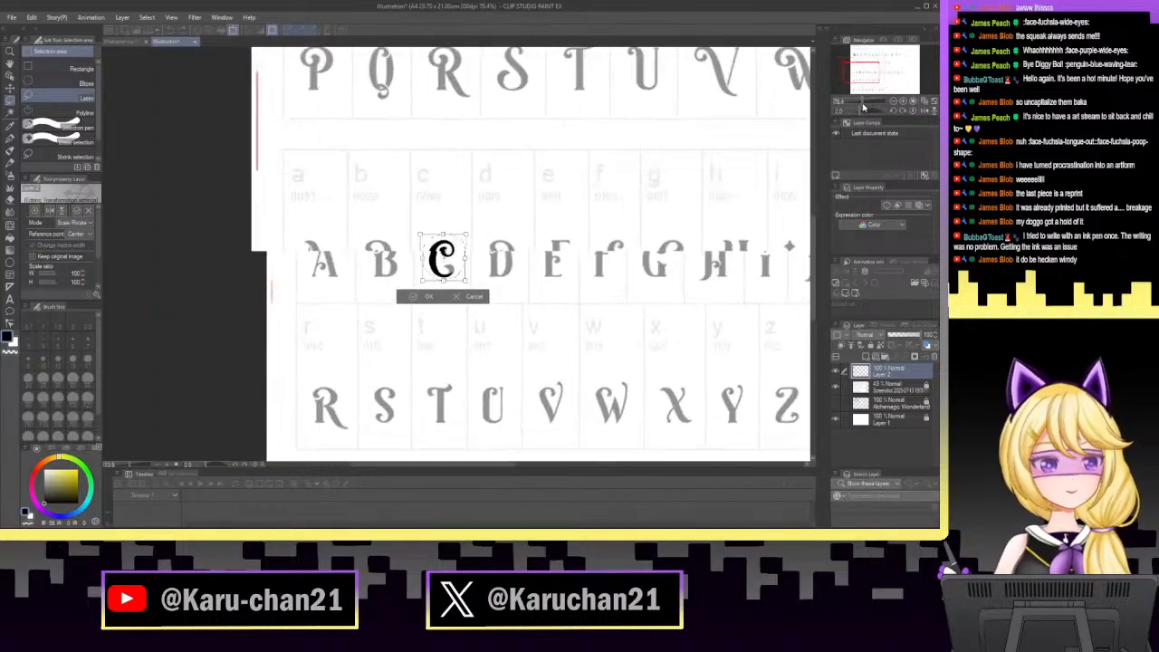
pyautogui.moveTo(456, 258); pyautogui.dragTo(456, 90)
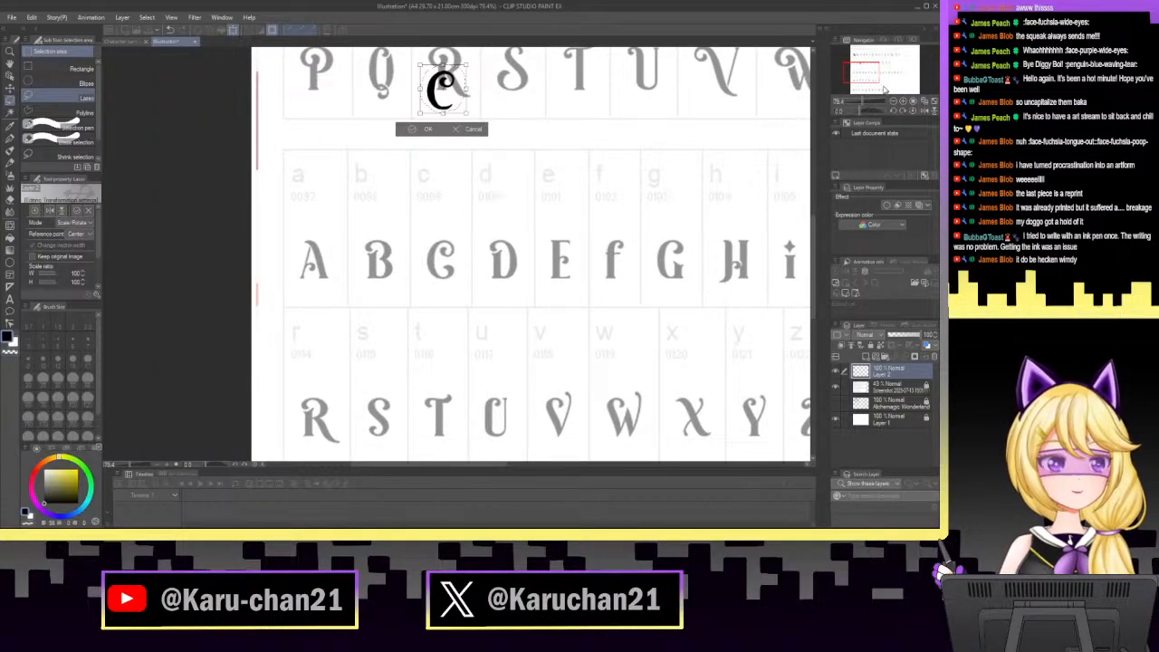
pyautogui.moveTo(870, 78); pyautogui.dragTo(872, 66)
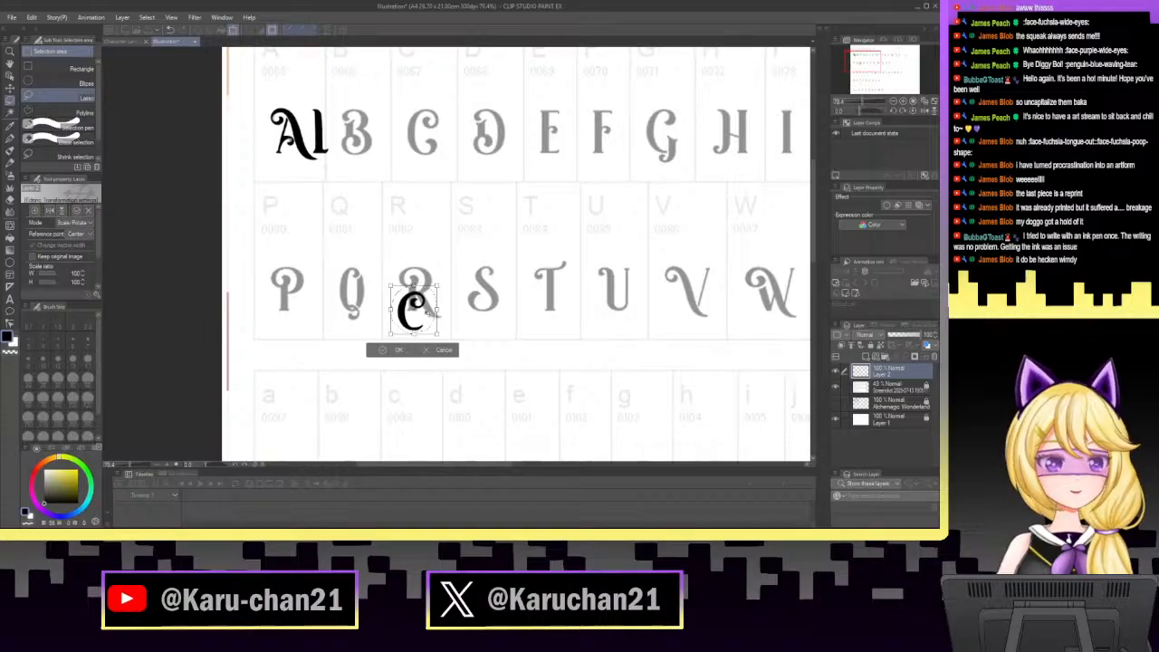
pyautogui.moveTo(434, 311); pyautogui.dragTo(365, 135)
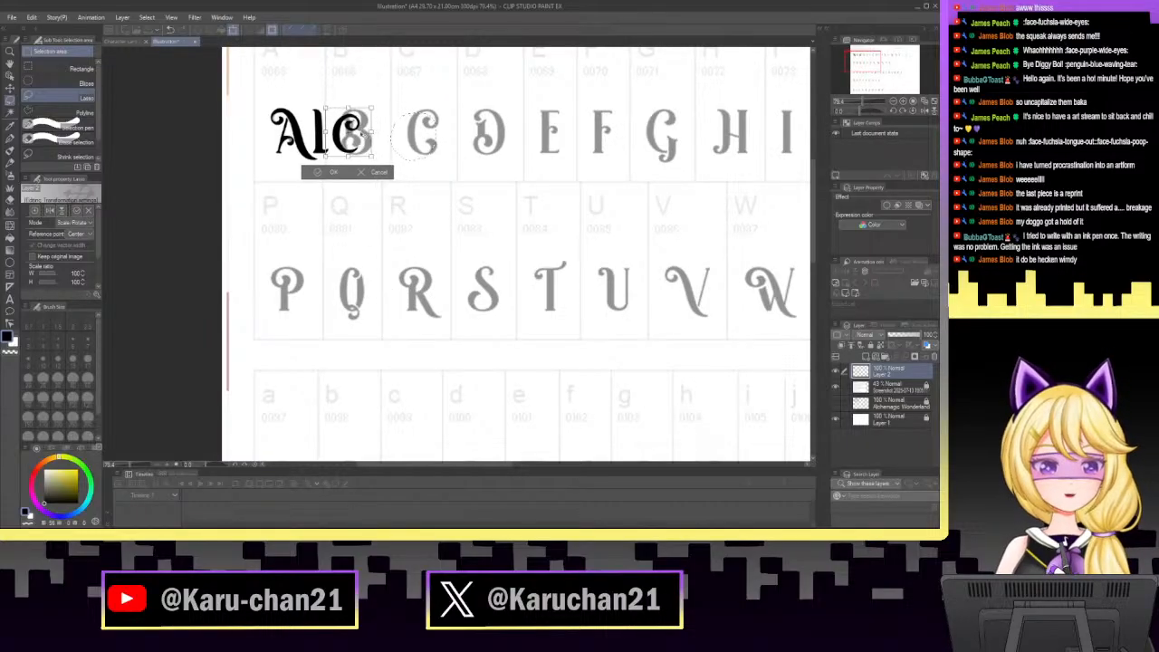
# Scale the c down to about 71% and set it on the baseline just after the l, clearing the selection.
pyautogui.click(869, 105)
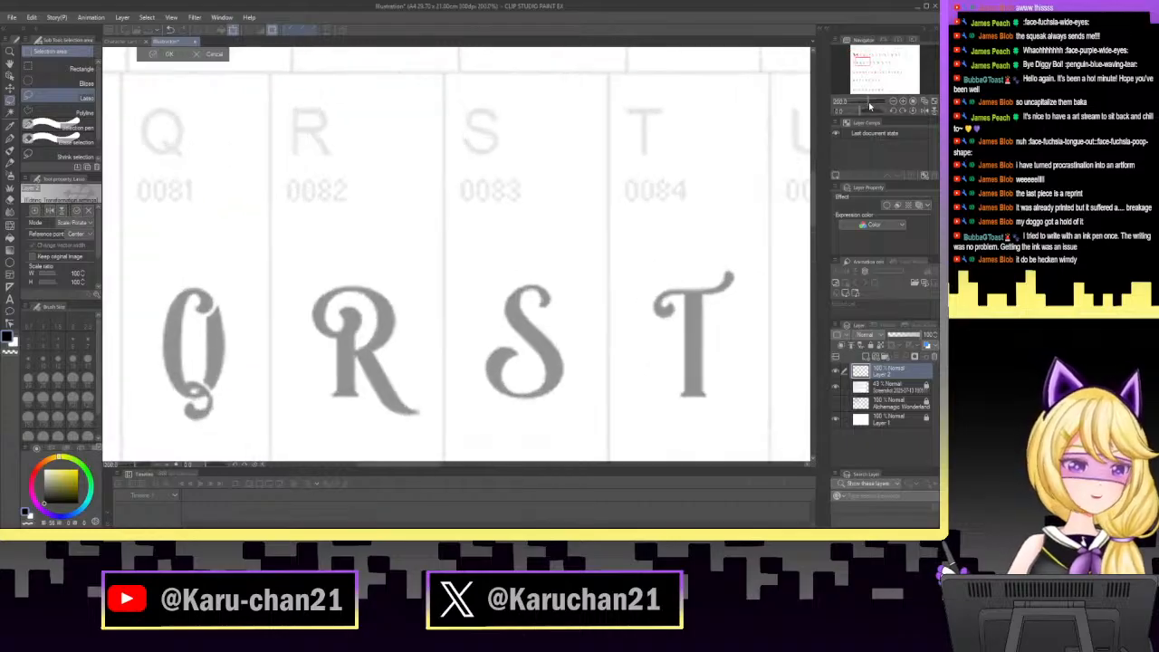
pyautogui.moveTo(869, 105); pyautogui.dragTo(872, 104)
pyautogui.moveTo(862, 60); pyautogui.dragTo(857, 56)
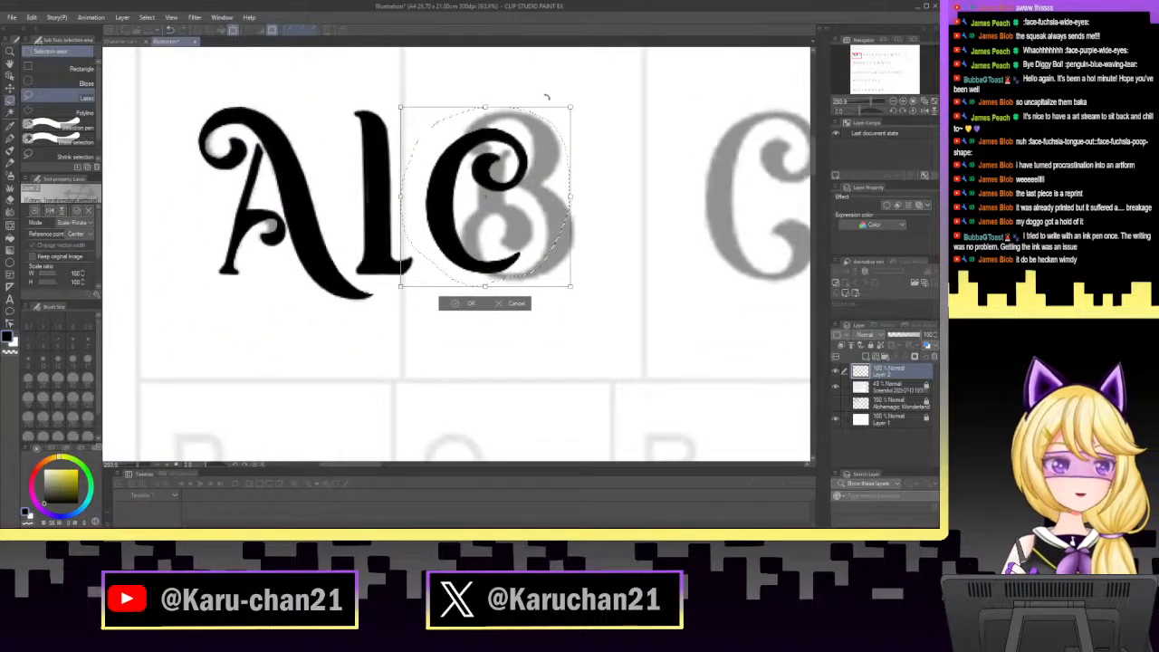
pyautogui.moveTo(570, 107); pyautogui.dragTo(515, 159)
pyautogui.moveTo(495, 243); pyautogui.dragTo(503, 239)
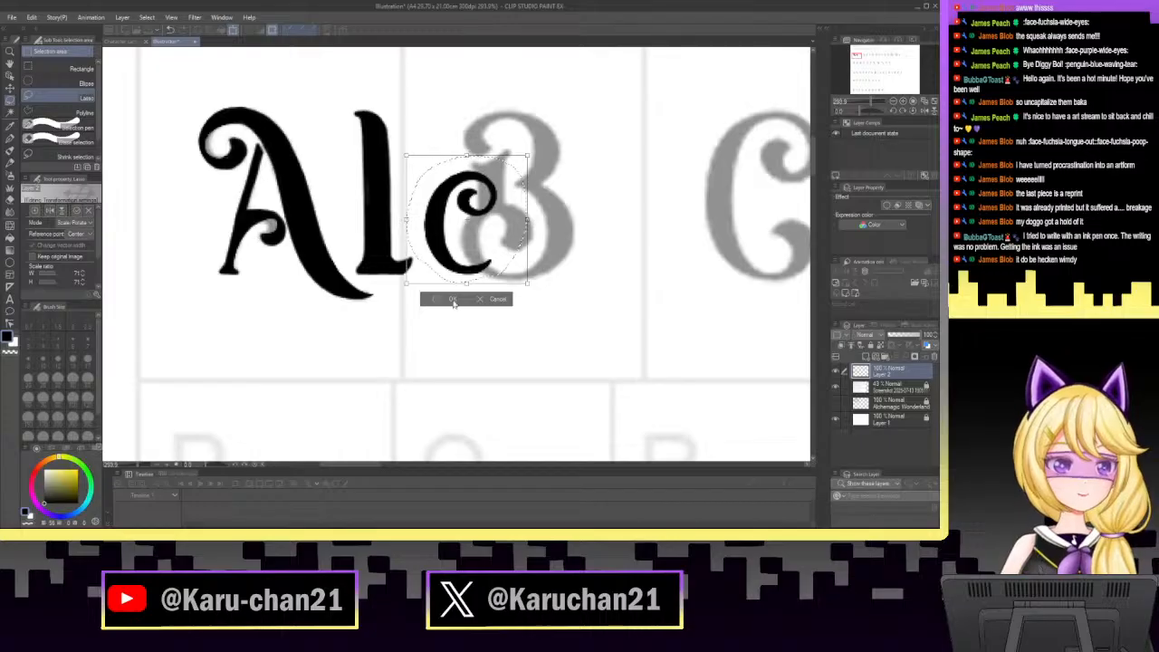
pyautogui.click(450, 299)
pyautogui.hotkey('ctrl', 'd')
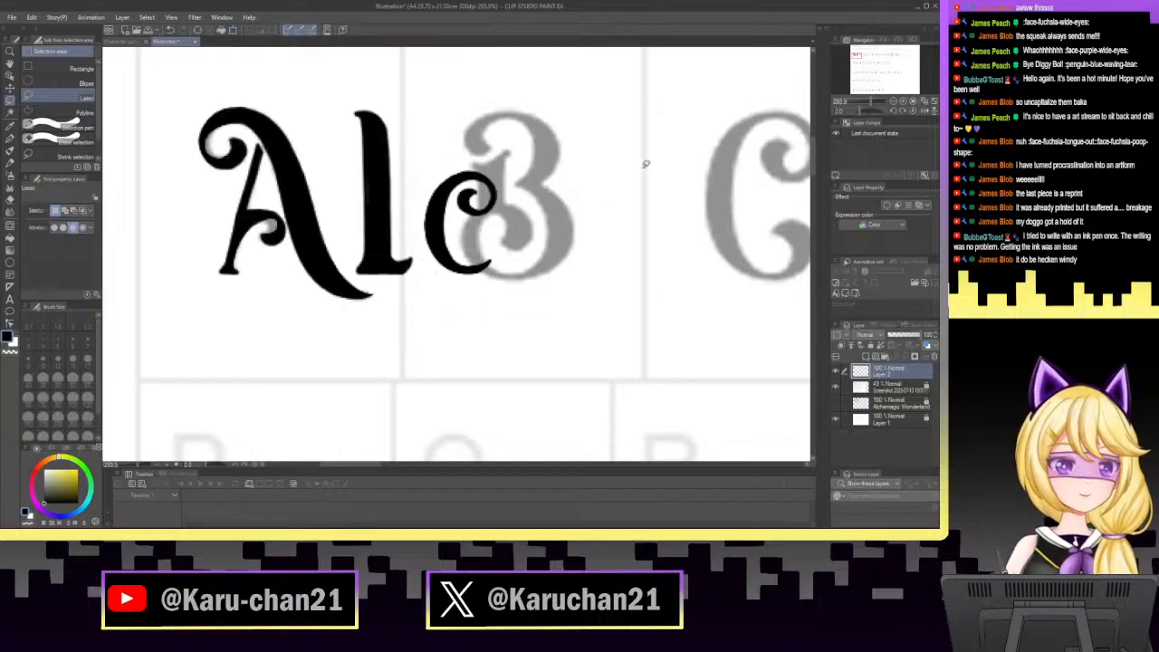
# Save the illustration in CLIP STUDIO FORMAT under the name Logo TCG.
pyautogui.moveTo(870, 103)
pyautogui.mouseDown()
pyautogui.moveTo(879, 105)
pyautogui.moveTo(863, 110)
pyautogui.moveTo(868, 101)
pyautogui.mouseUp()
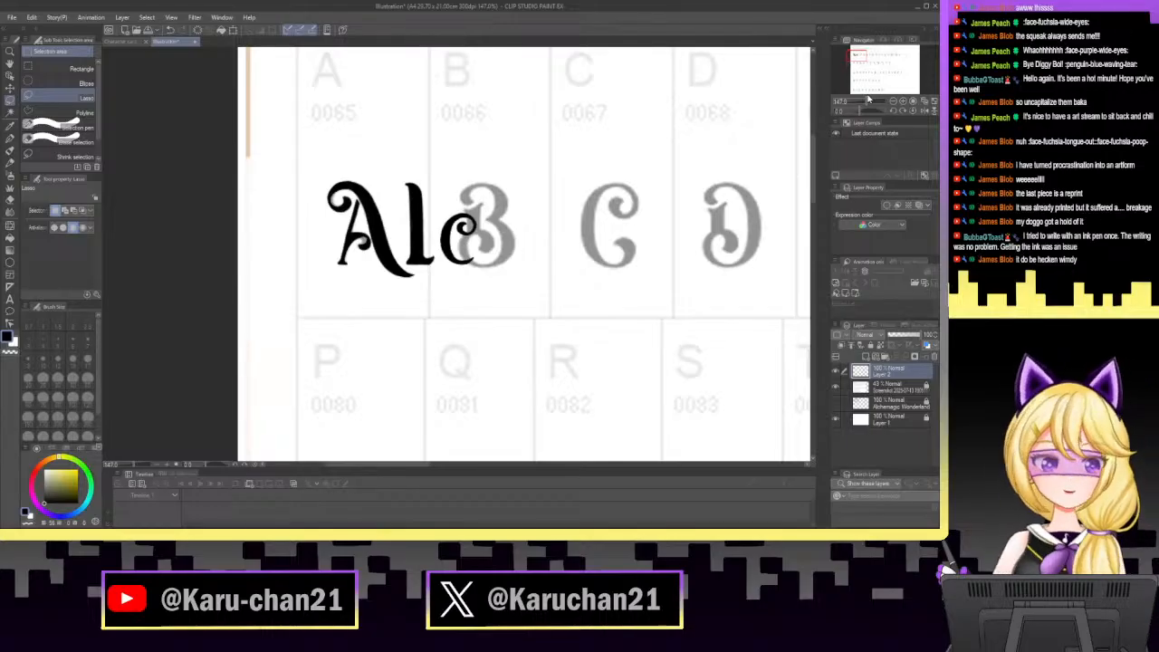
pyautogui.click(12, 17)
pyautogui.click(36, 103)
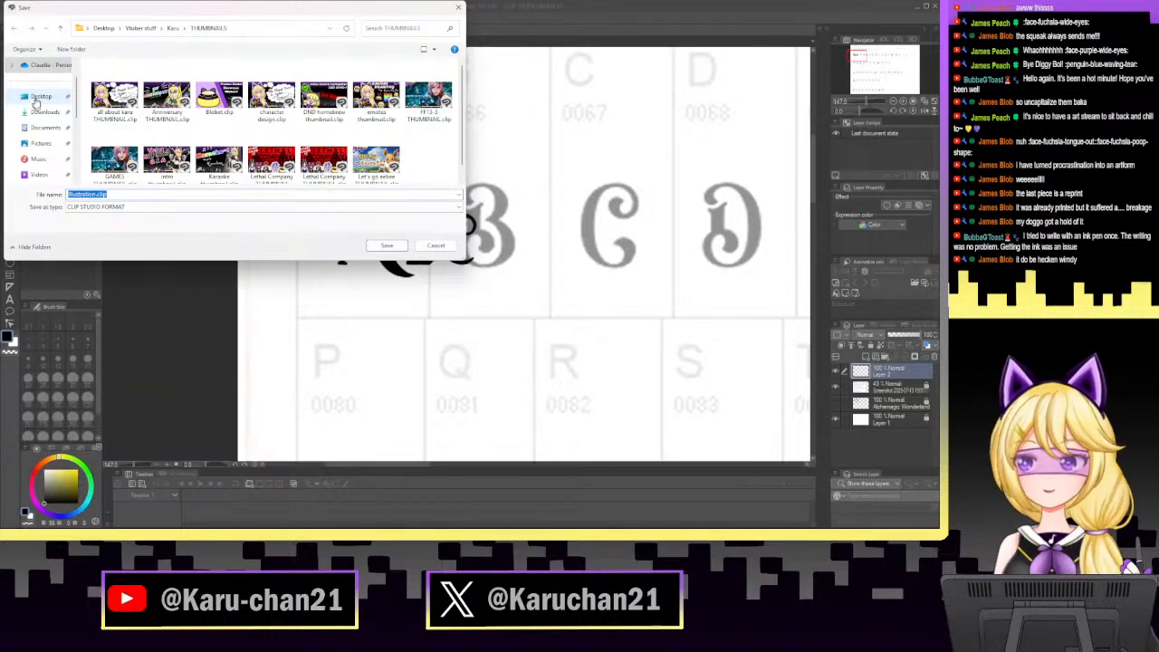
pyautogui.moveTo(239, 14); pyautogui.dragTo(0, 38)
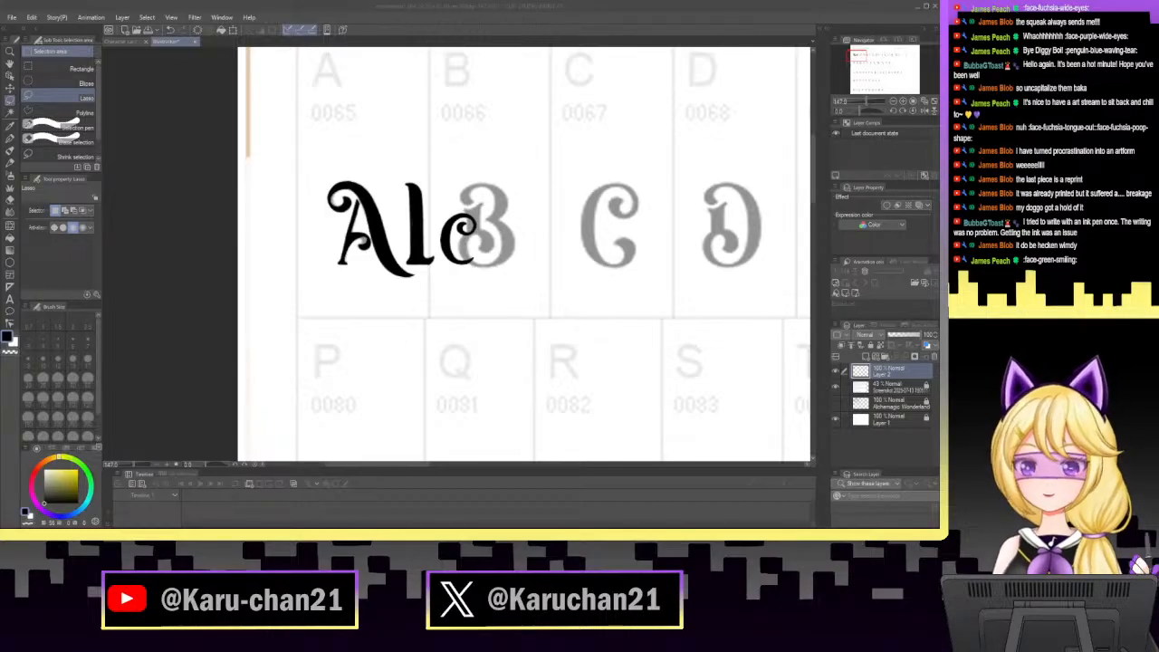
pyautogui.press('Return')
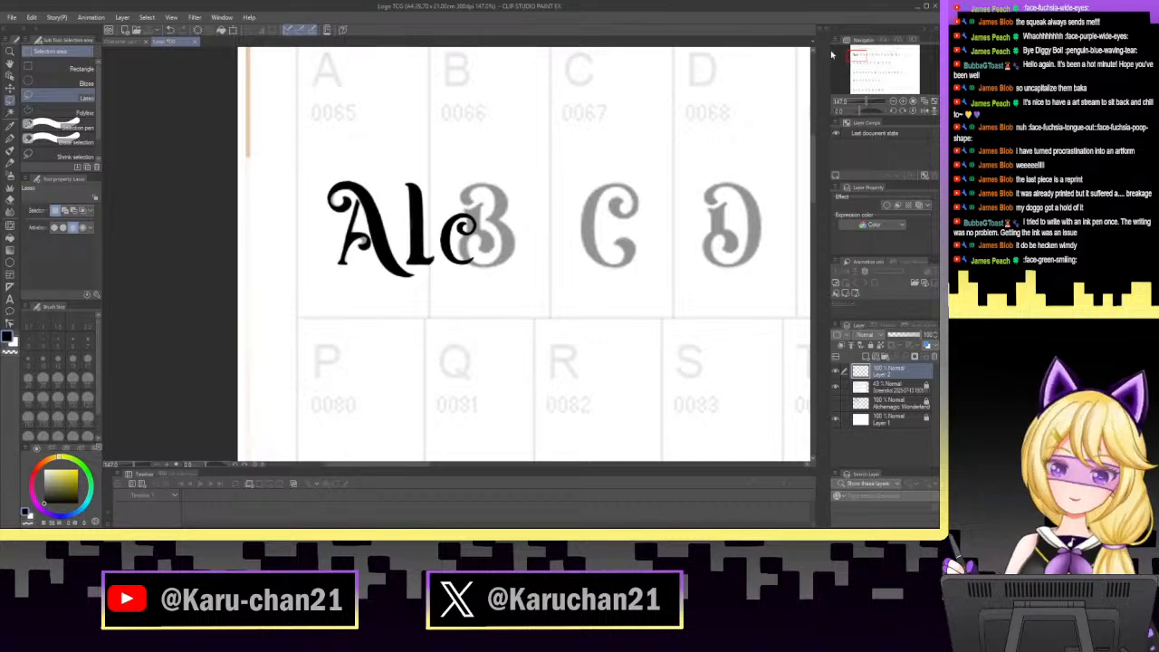
pyautogui.moveTo(863, 56); pyautogui.dragTo(878, 102)
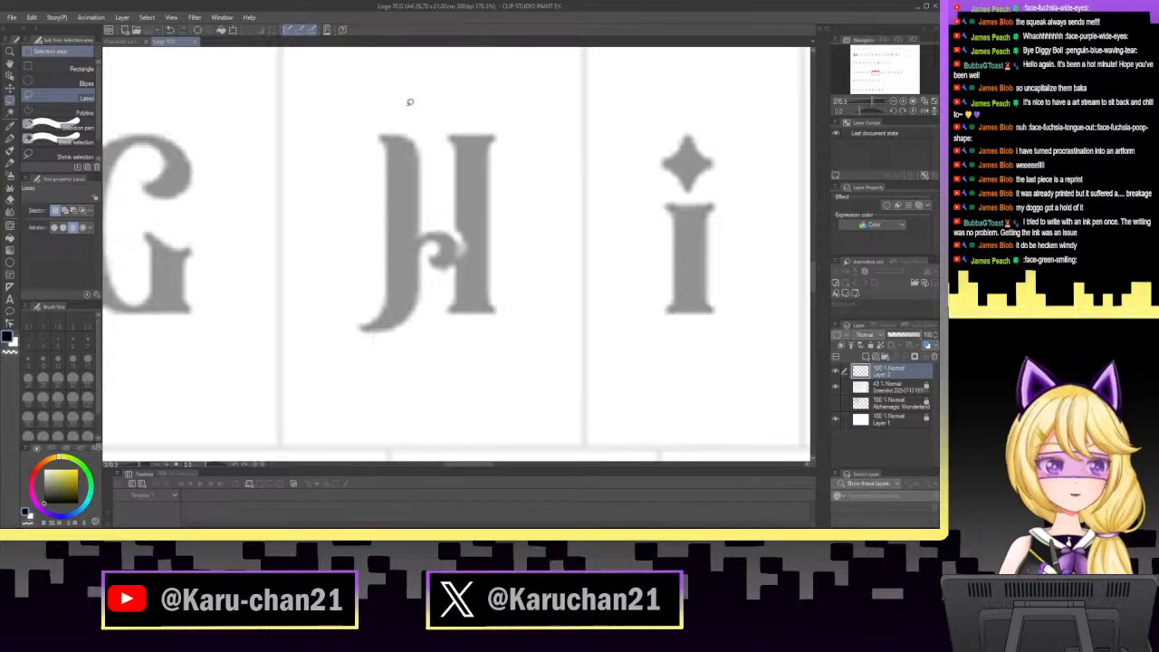
pyautogui.moveTo(410, 103)
pyautogui.mouseDown()
pyautogui.moveTo(400, 187)
pyautogui.moveTo(412, 131)
pyautogui.moveTo(403, 163)
pyautogui.mouseUp()
pyautogui.hotkey('ctrl', 'd')
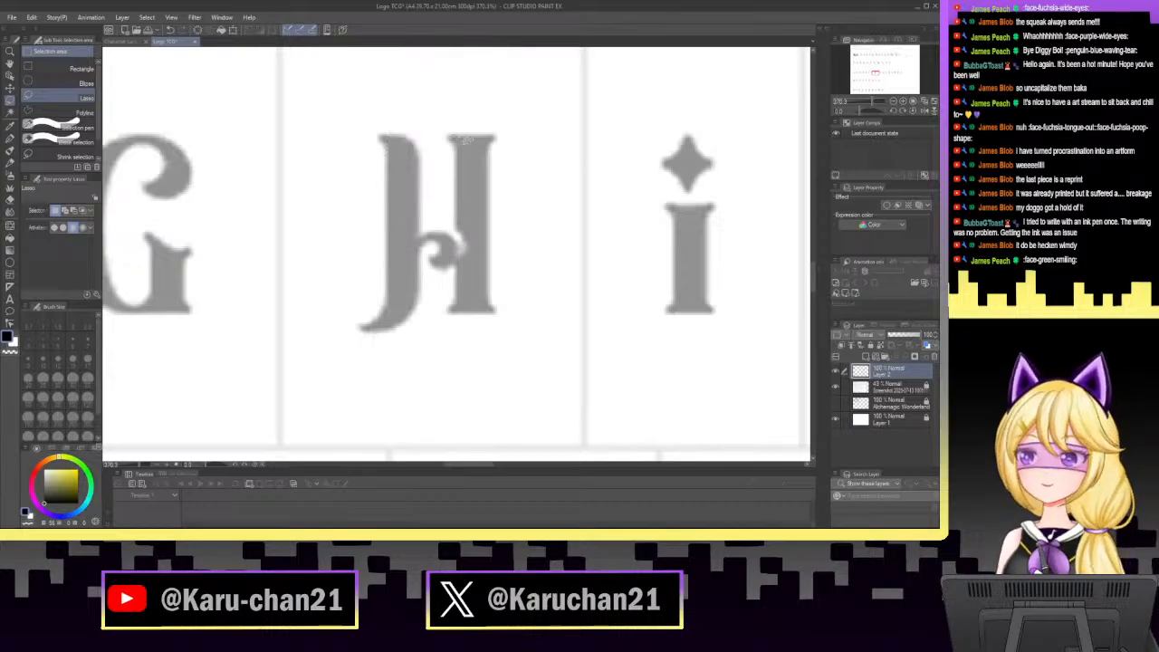
pyautogui.moveTo(471, 106)
pyautogui.mouseDown()
pyautogui.moveTo(457, 130)
pyautogui.moveTo(494, 142)
pyautogui.moveTo(481, 166)
pyautogui.mouseUp()
pyautogui.hotkey('ctrl', 'd')
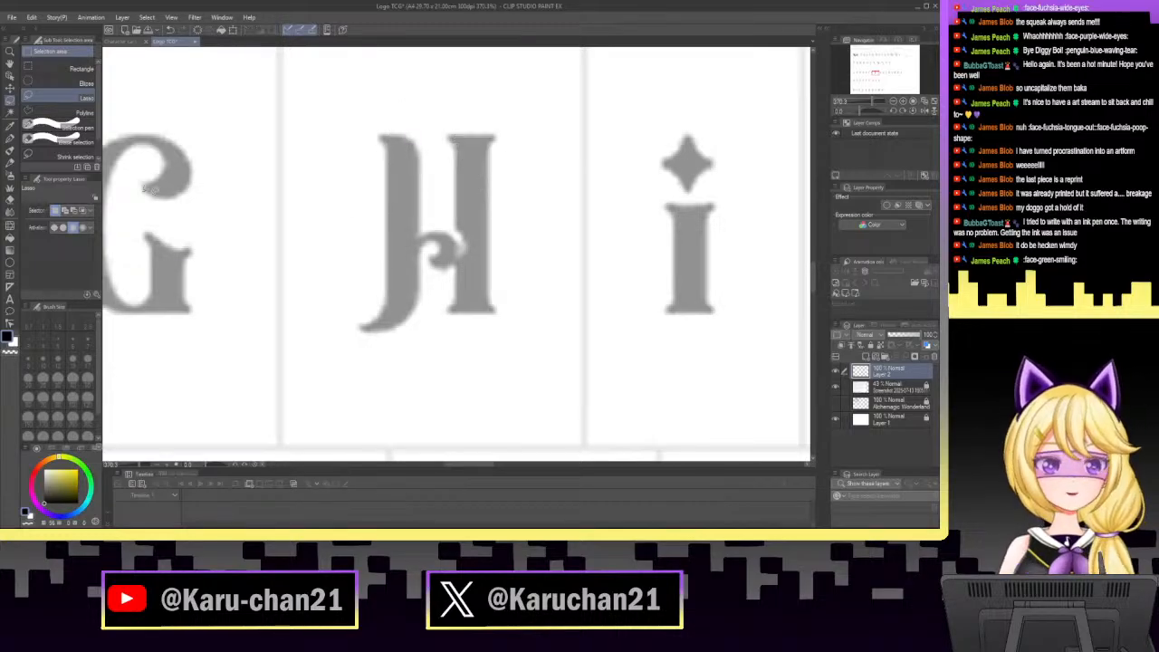
# Try freehand curves for a lowercase h's arch over the faded H glyph with the size 4 Turnip pen, undoing each stroke.
pyautogui.click(9, 139)
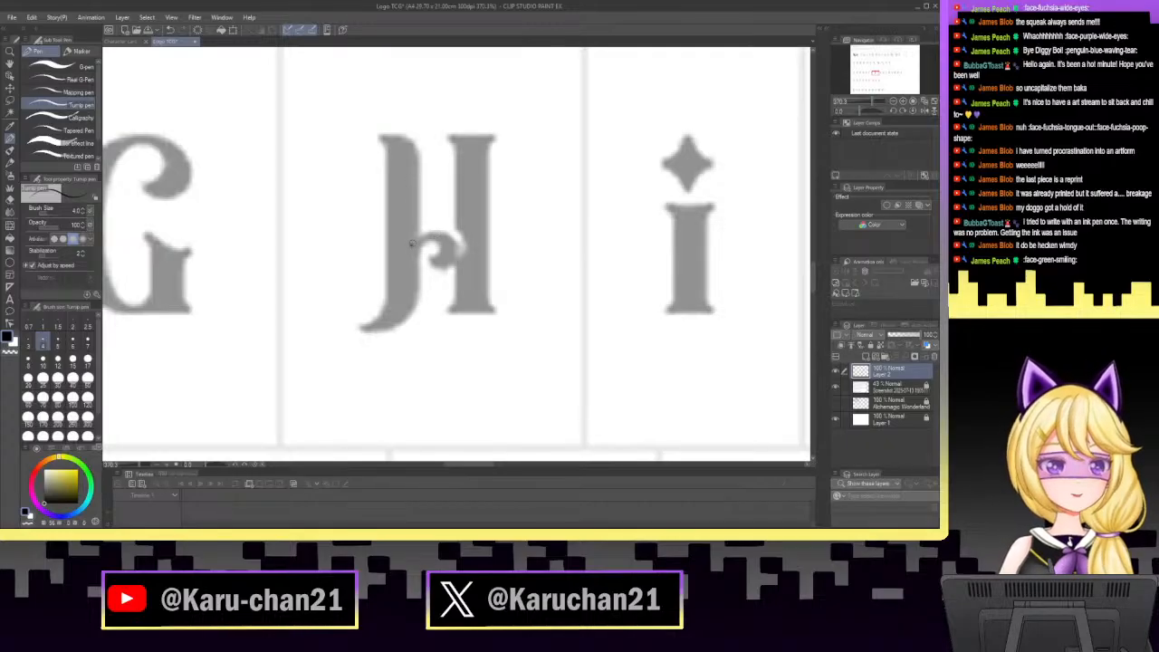
pyautogui.moveTo(412, 241)
pyautogui.mouseDown()
pyautogui.moveTo(452, 243)
pyautogui.moveTo(463, 264)
pyautogui.moveTo(446, 317)
pyautogui.mouseUp()
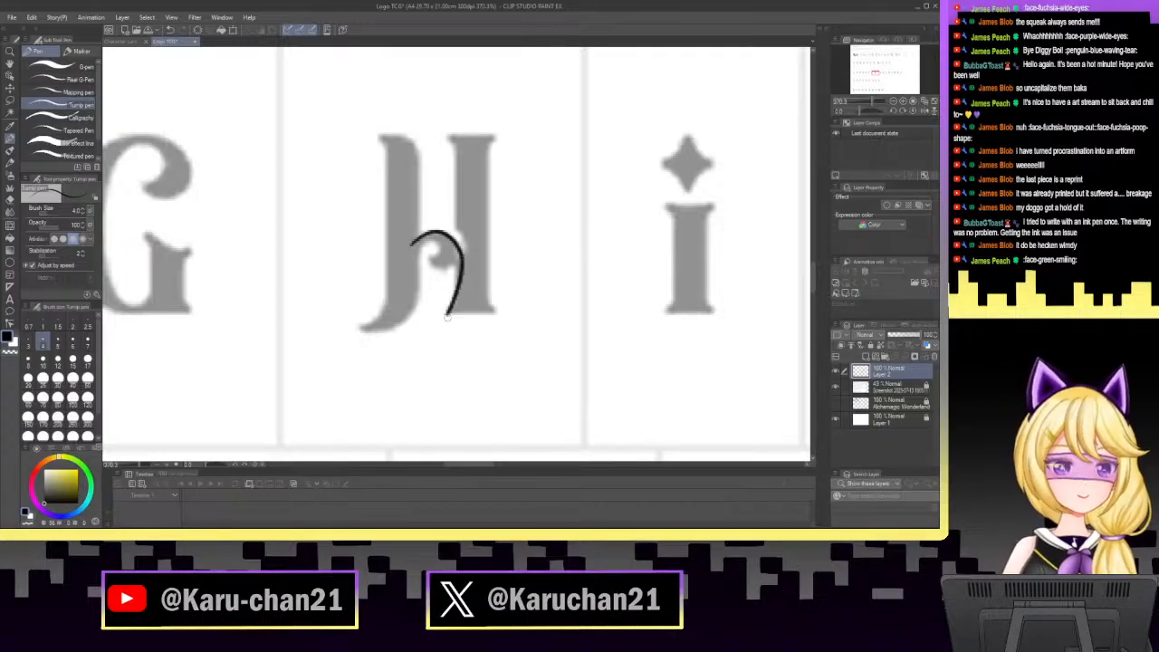
pyautogui.click(169, 29)
pyautogui.moveTo(418, 237)
pyautogui.mouseDown()
pyautogui.moveTo(465, 245)
pyautogui.moveTo(441, 305)
pyautogui.mouseUp()
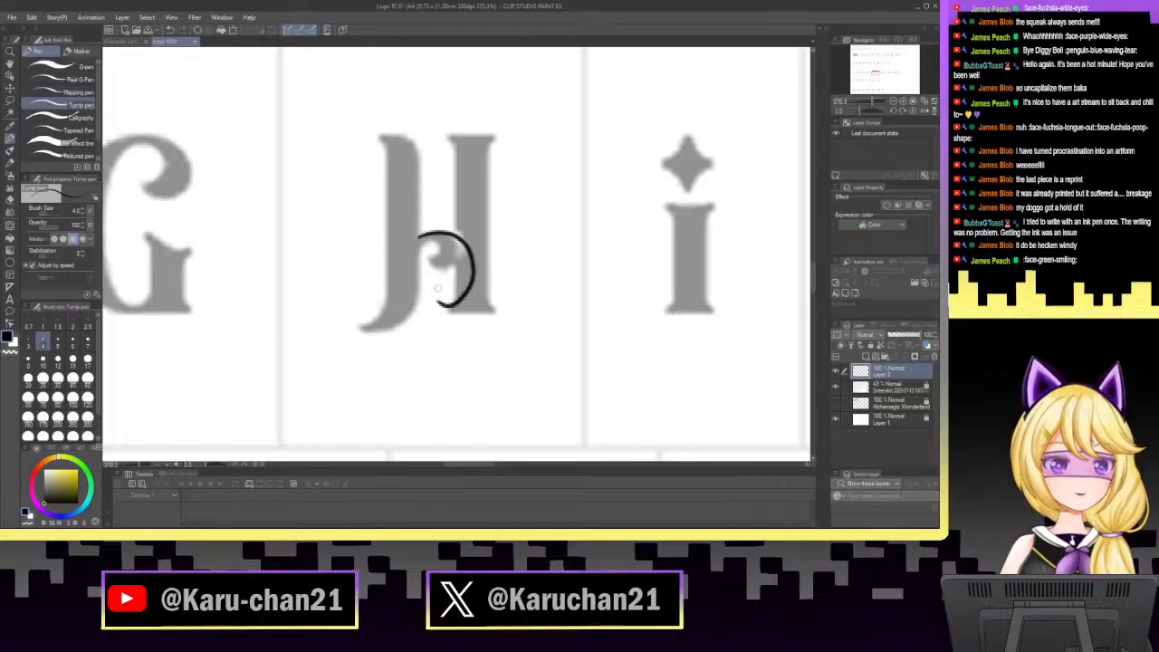
pyautogui.click(170, 29)
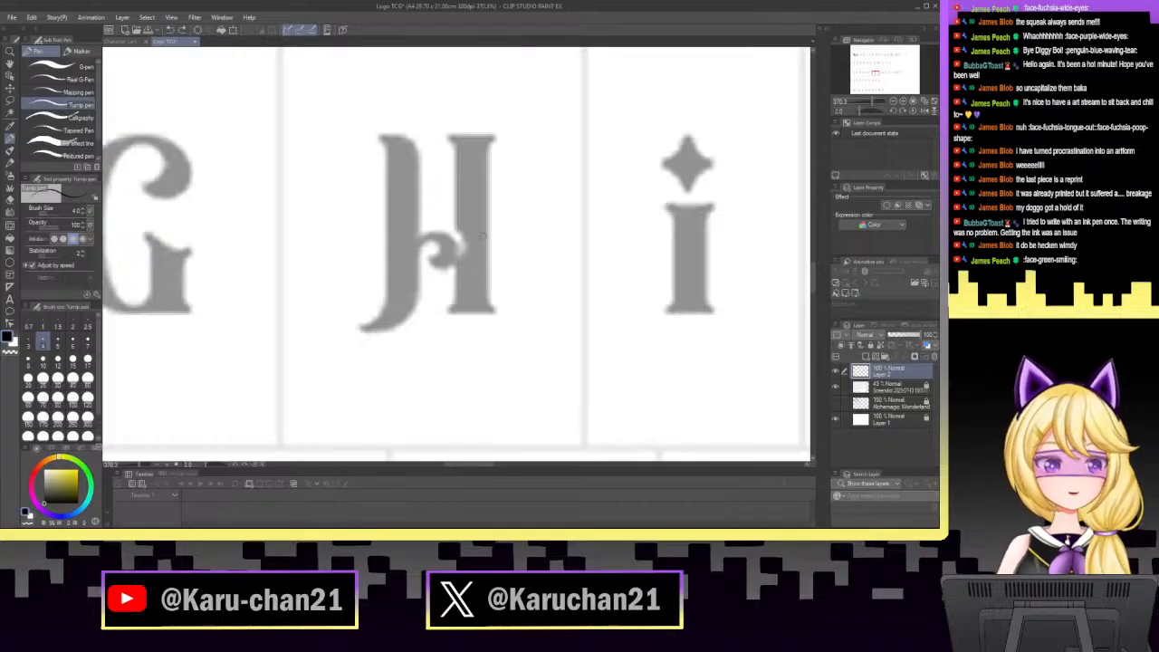
# Trace a closed black outline around the left stem of the gray letter H, from its flared top to its curved foot.
pyautogui.moveTo(432, 252); pyautogui.dragTo(442, 253)
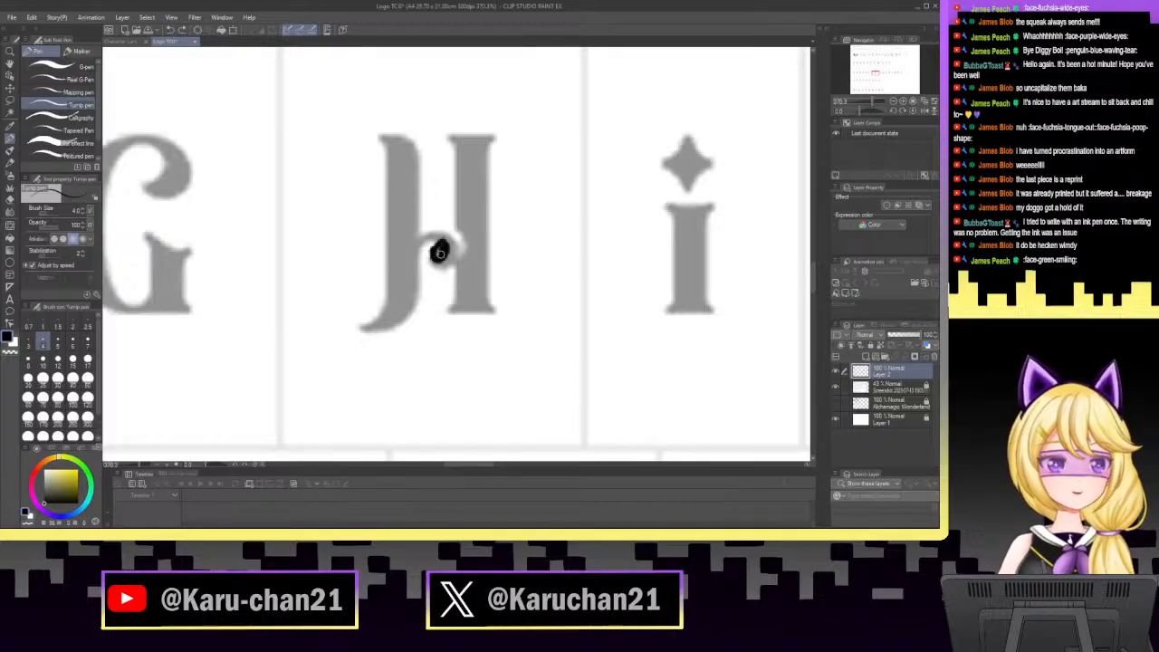
pyautogui.click(173, 29)
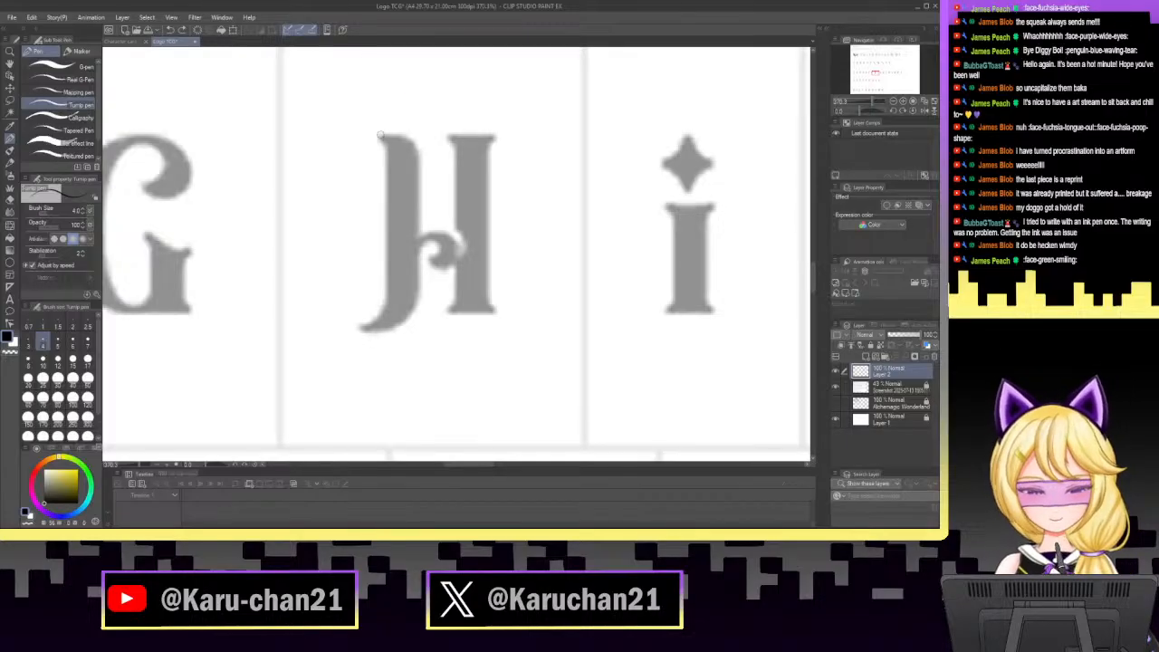
pyautogui.moveTo(381, 140)
pyautogui.mouseDown()
pyautogui.moveTo(389, 292)
pyautogui.moveTo(356, 327)
pyautogui.mouseUp()
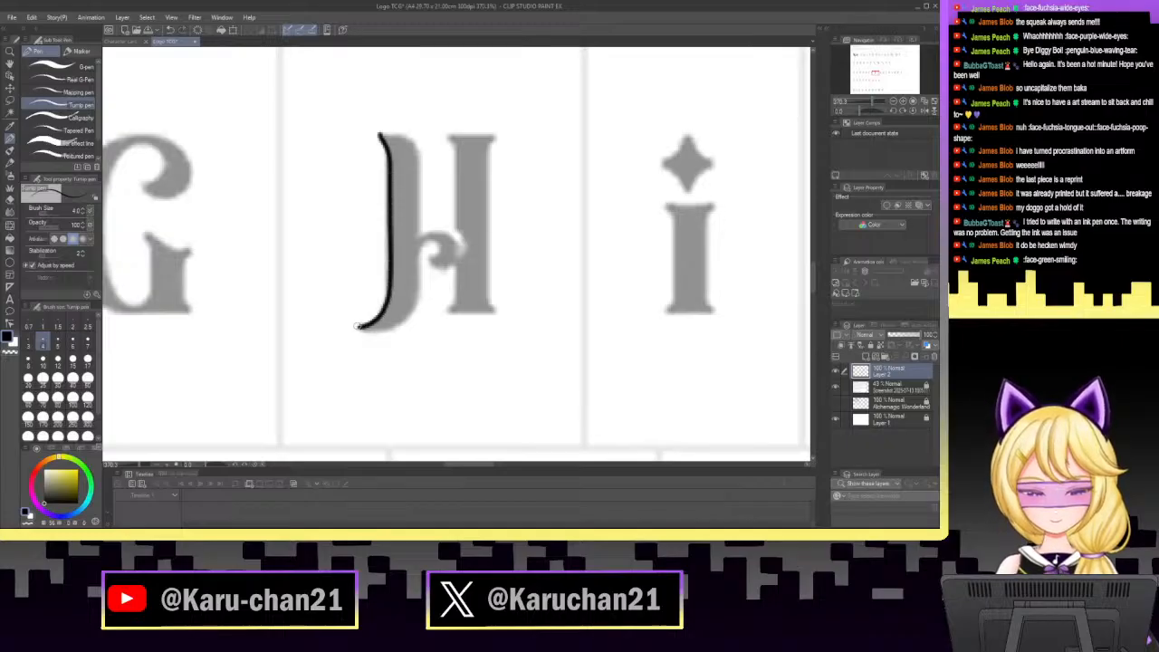
pyautogui.click(10, 202)
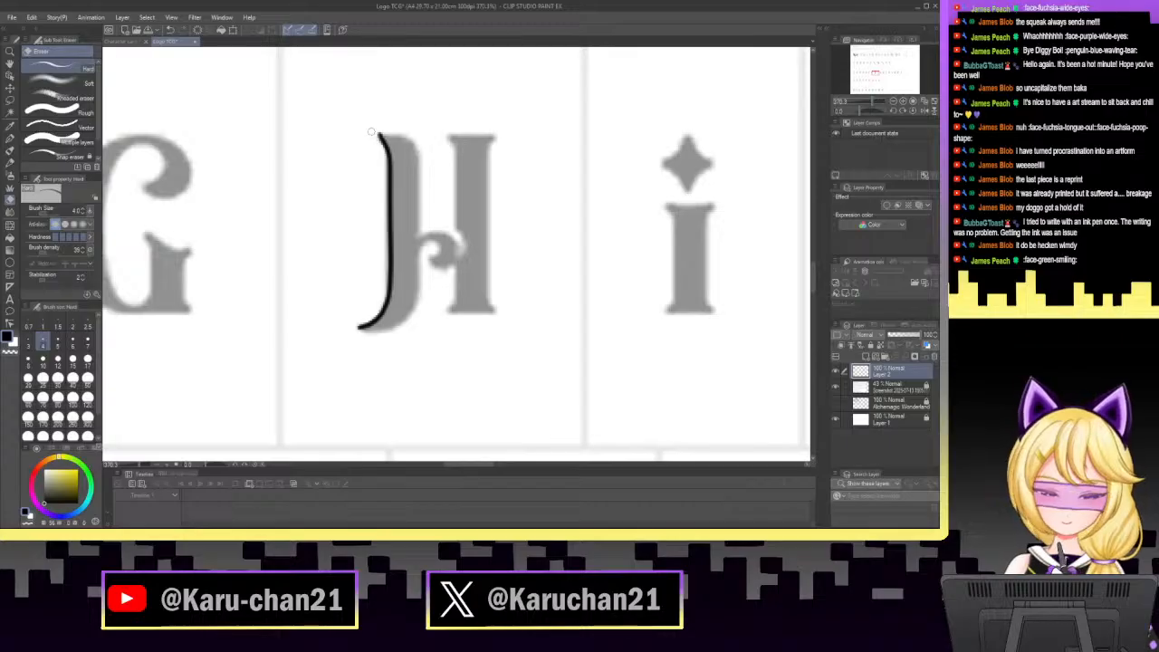
pyautogui.click(10, 137)
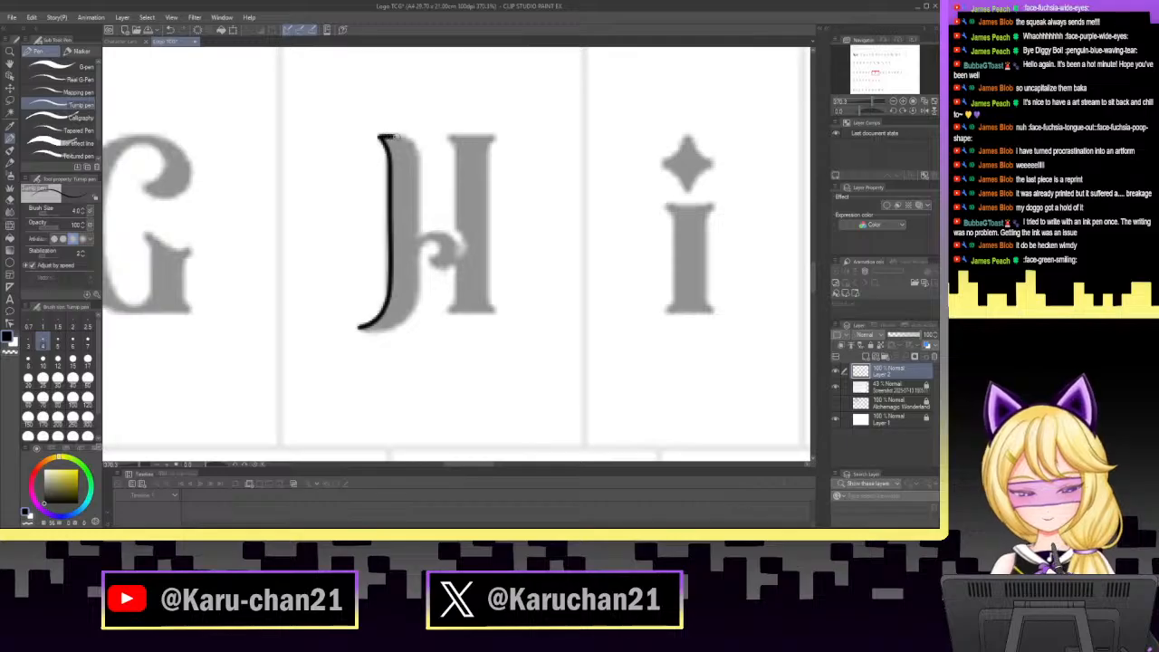
pyautogui.moveTo(408, 138)
pyautogui.mouseDown()
pyautogui.moveTo(420, 201)
pyautogui.moveTo(415, 290)
pyautogui.mouseUp()
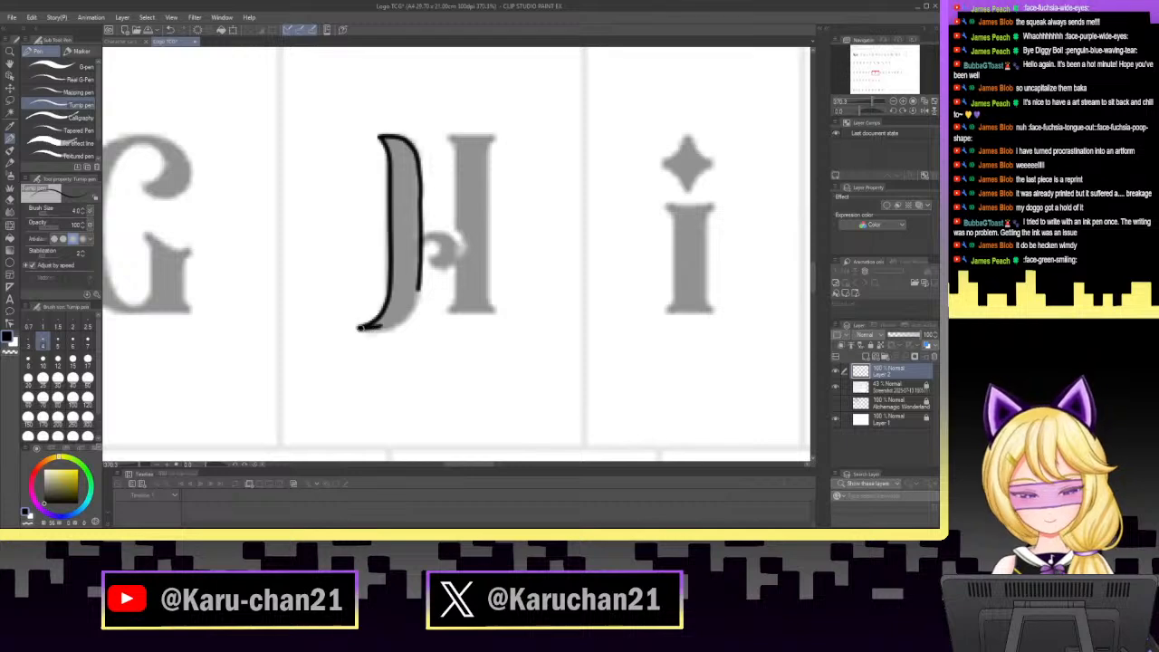
pyautogui.moveTo(358, 328)
pyautogui.mouseDown()
pyautogui.moveTo(401, 320)
pyautogui.moveTo(421, 270)
pyautogui.moveTo(406, 313)
pyautogui.moveTo(360, 327)
pyautogui.moveTo(399, 320)
pyautogui.mouseUp()
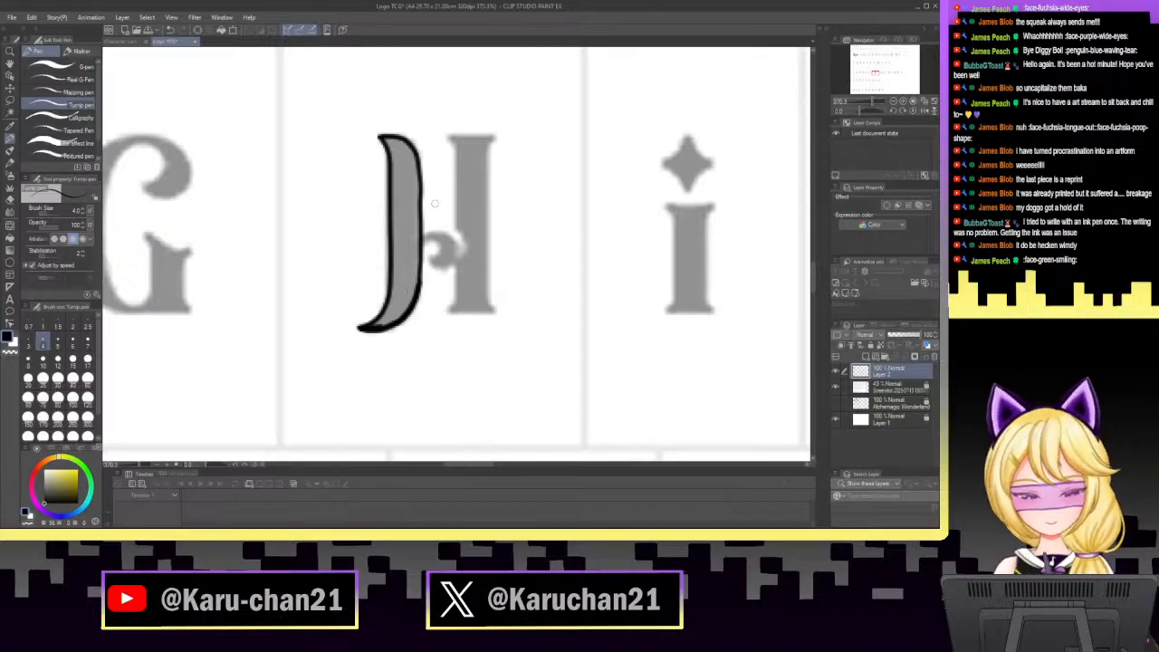
pyautogui.moveTo(422, 246)
pyautogui.mouseDown()
pyautogui.moveTo(437, 240)
pyautogui.moveTo(459, 279)
pyautogui.moveTo(449, 311)
pyautogui.mouseUp()
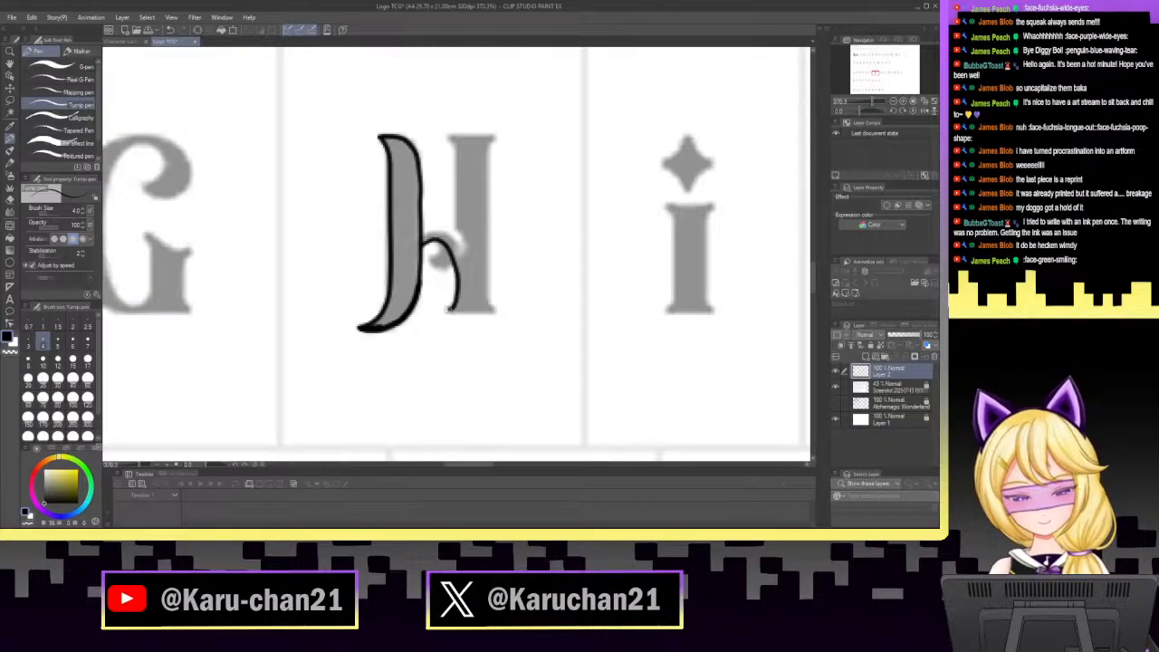
pyautogui.hotkey('ctrl', 'z')
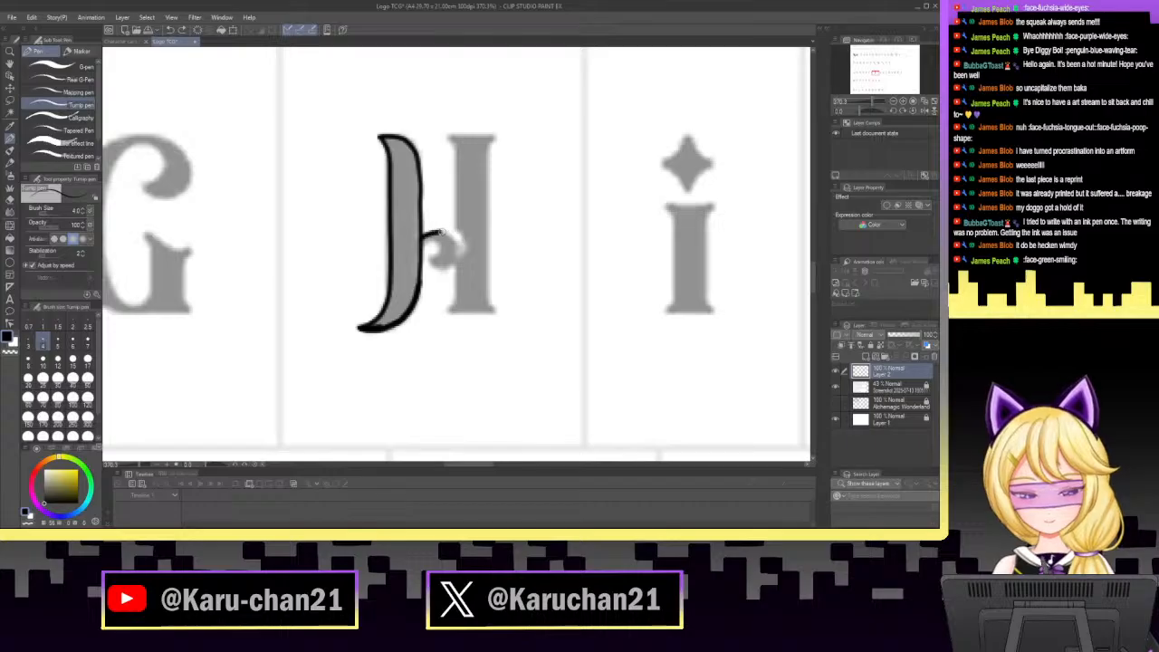
pyautogui.moveTo(467, 259); pyautogui.dragTo(474, 307)
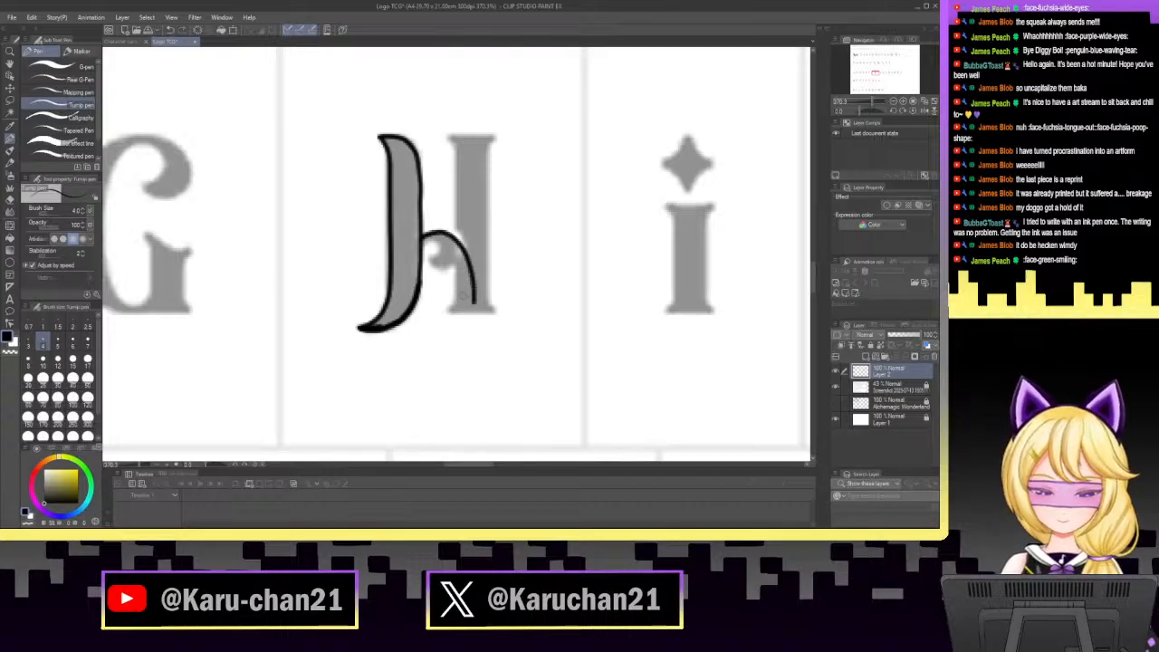
pyautogui.click(172, 31)
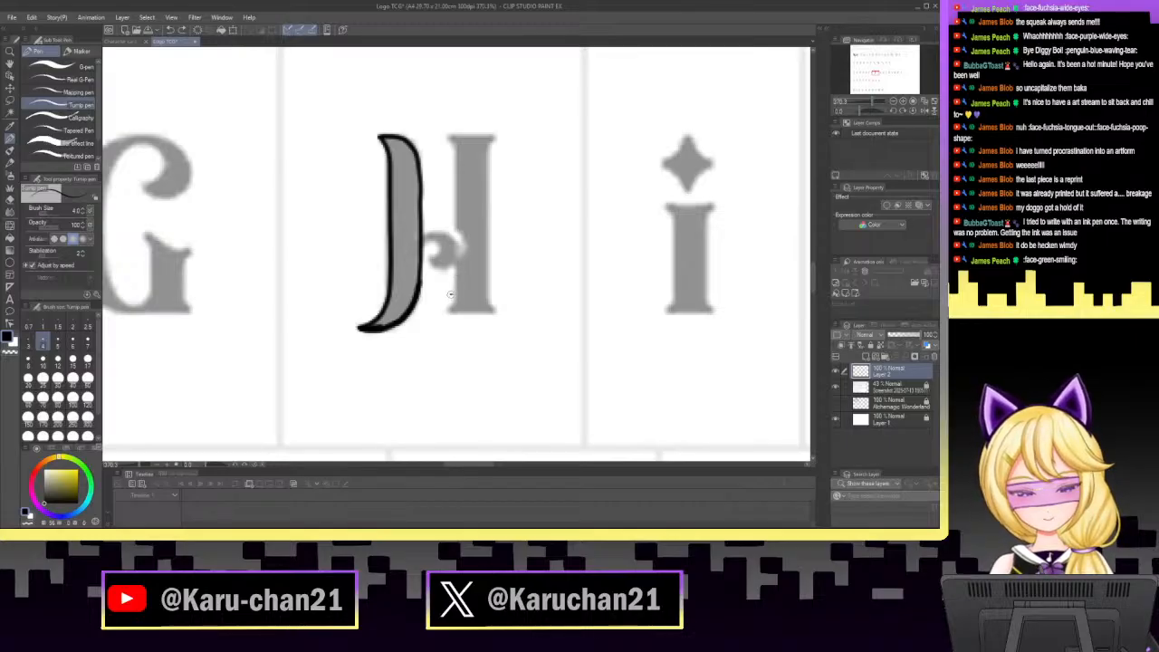
pyautogui.moveTo(447, 296)
pyautogui.mouseDown()
pyautogui.moveTo(462, 309)
pyautogui.moveTo(470, 277)
pyautogui.moveTo(458, 257)
pyautogui.moveTo(419, 261)
pyautogui.mouseUp()
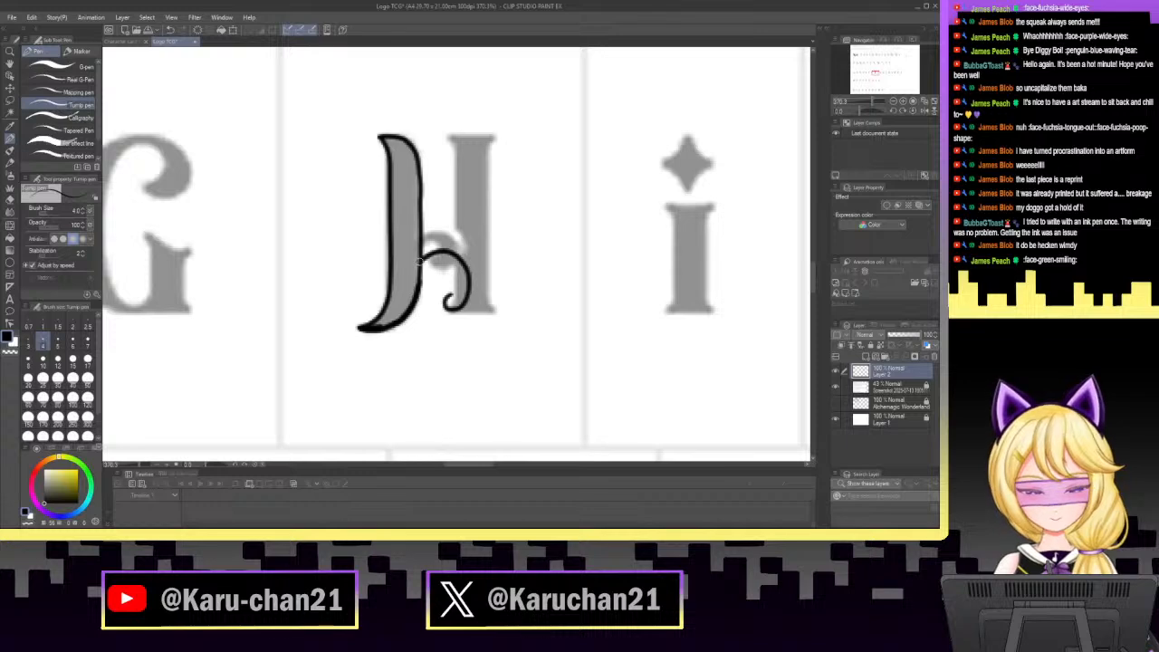
pyautogui.hotkey('ctrl', 'z')
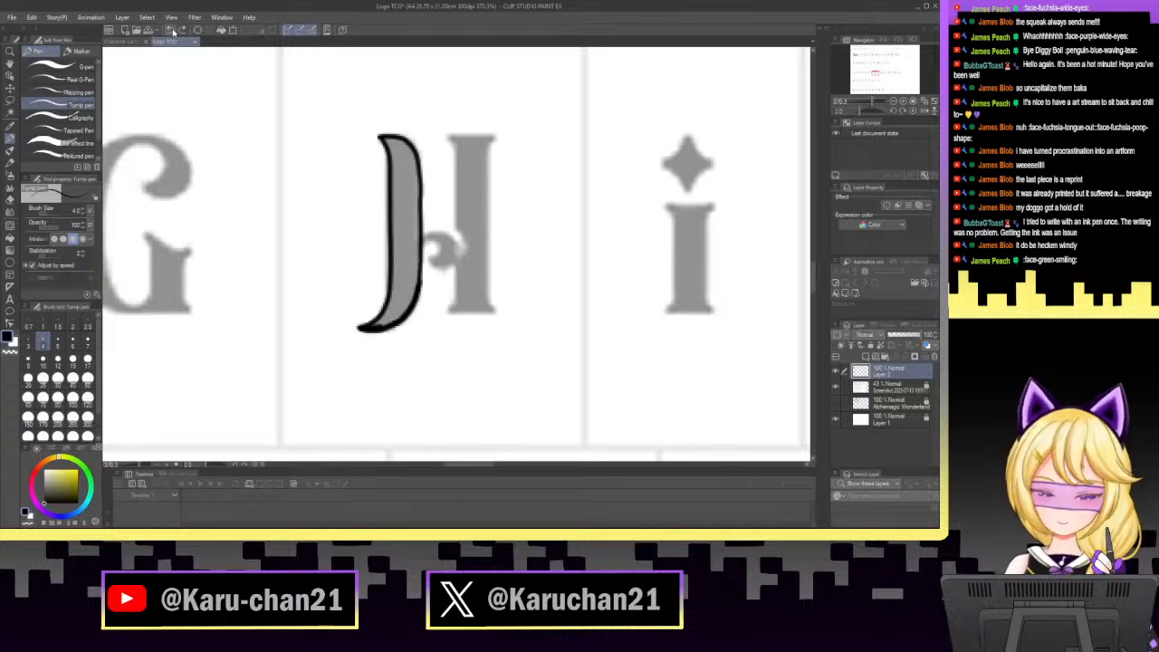
# Draw the inner edge of a lowercase h arch from the stem into a small spiral, and start a wider curl around the spiral.
pyautogui.moveTo(455, 295)
pyautogui.mouseDown()
pyautogui.moveTo(447, 307)
pyautogui.moveTo(462, 309)
pyautogui.mouseUp()
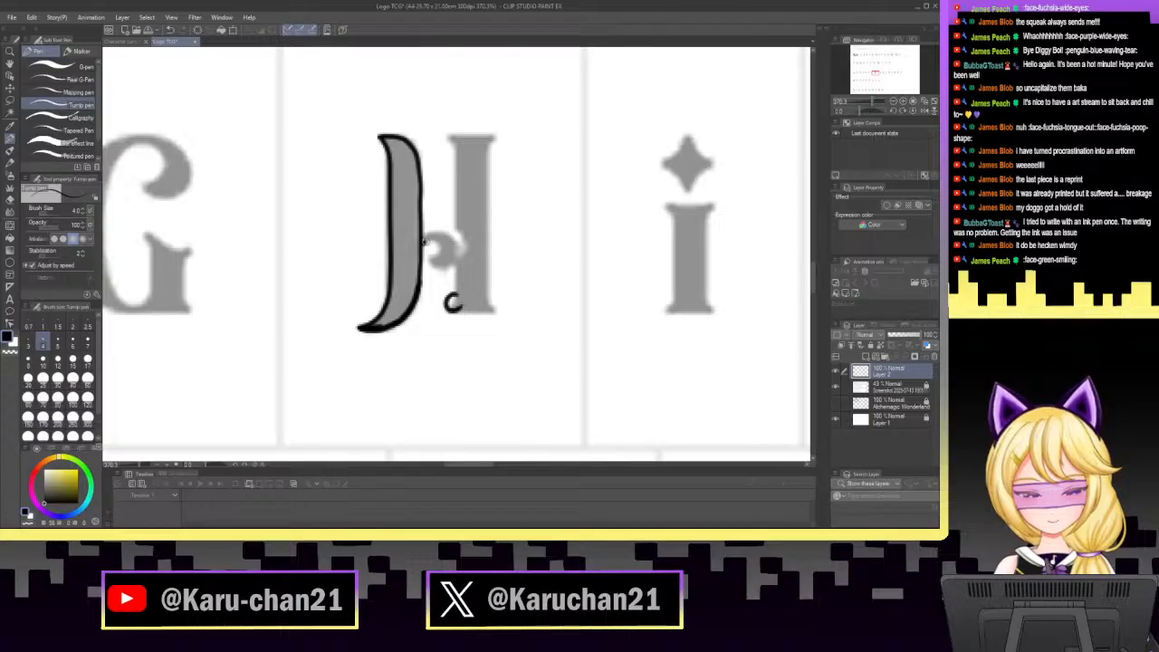
pyautogui.moveTo(442, 238)
pyautogui.mouseDown()
pyautogui.moveTo(464, 257)
pyautogui.moveTo(471, 286)
pyautogui.moveTo(461, 306)
pyautogui.mouseUp()
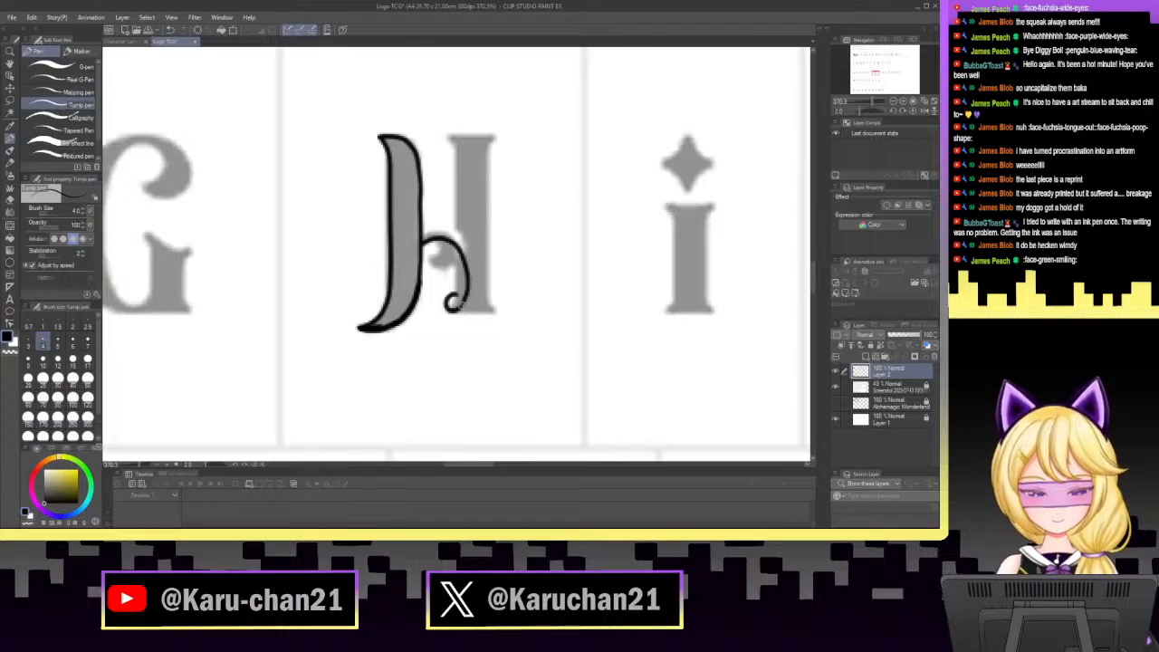
pyautogui.click(169, 30)
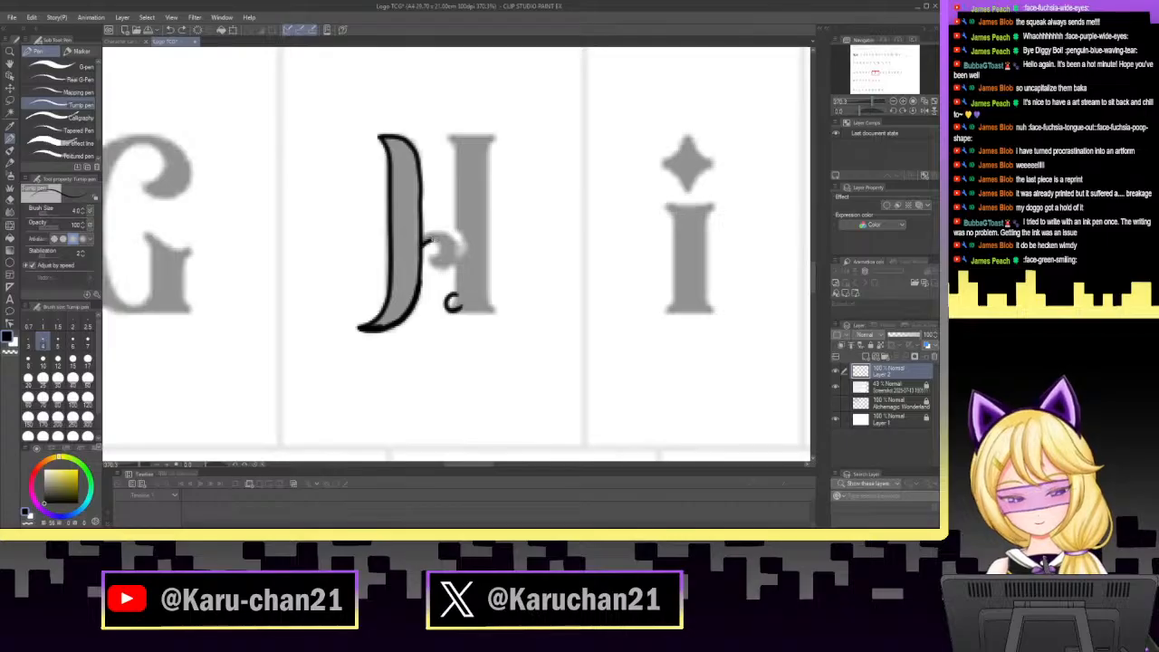
pyautogui.moveTo(455, 241); pyautogui.dragTo(467, 259)
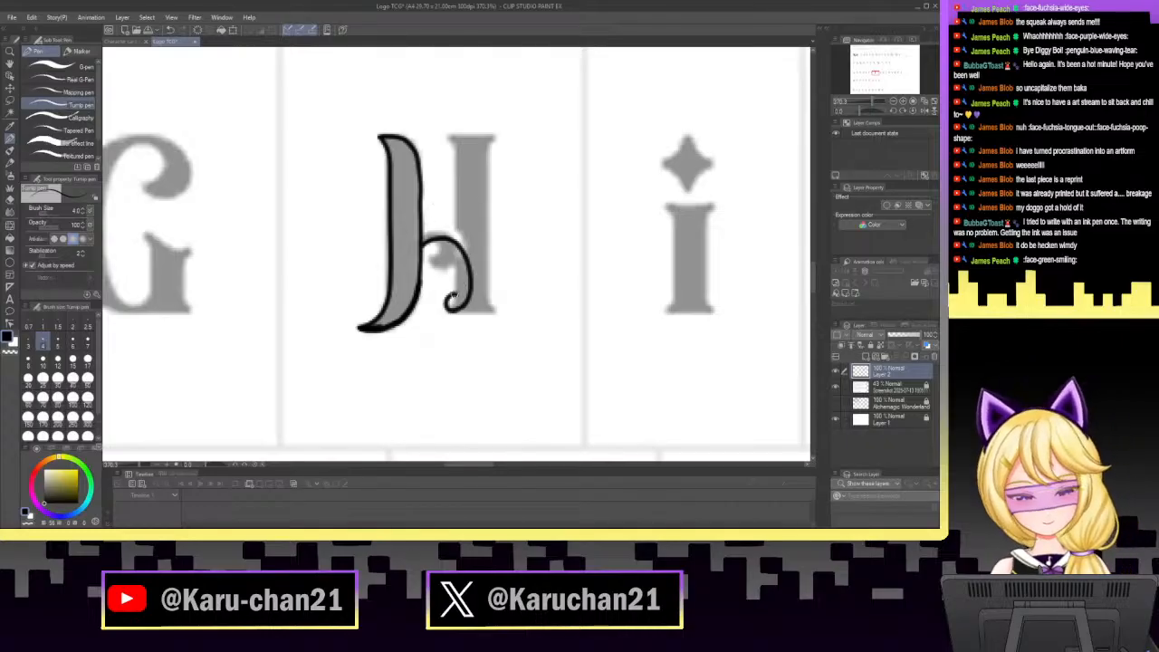
pyautogui.moveTo(458, 286)
pyautogui.mouseDown()
pyautogui.moveTo(435, 291)
pyautogui.moveTo(430, 315)
pyautogui.moveTo(454, 323)
pyautogui.moveTo(464, 303)
pyautogui.mouseUp()
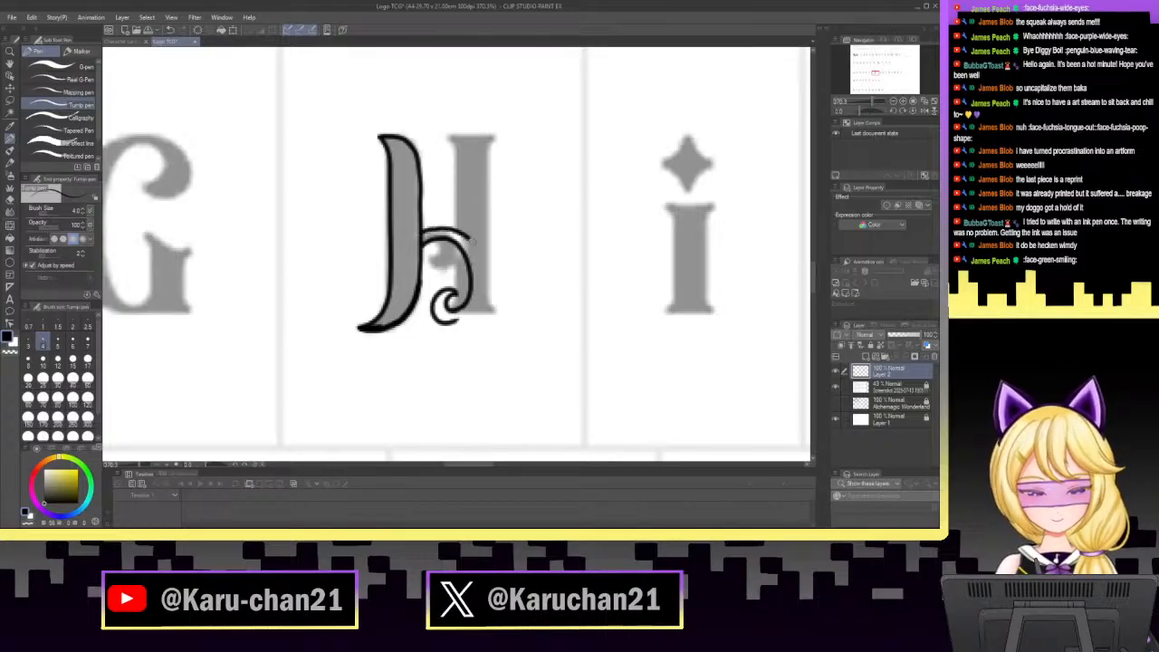
pyautogui.moveTo(470, 238)
pyautogui.mouseDown()
pyautogui.moveTo(491, 266)
pyautogui.moveTo(493, 299)
pyautogui.moveTo(442, 322)
pyautogui.mouseUp()
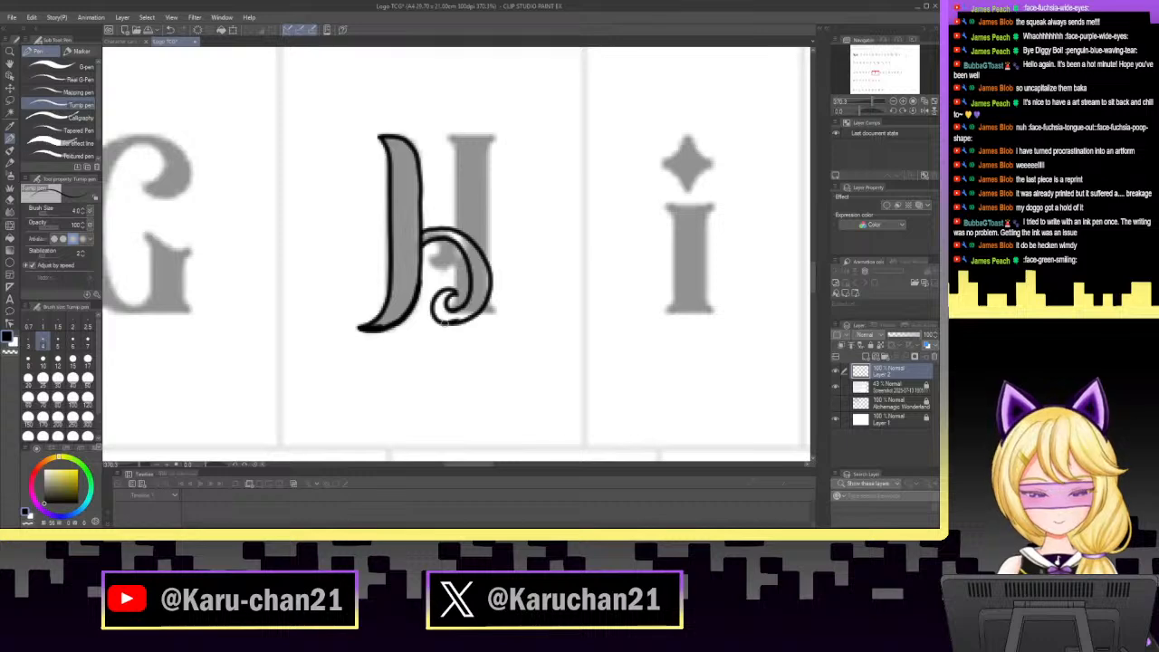
pyautogui.moveTo(871, 101)
pyautogui.mouseDown()
pyautogui.moveTo(857, 111)
pyautogui.moveTo(876, 109)
pyautogui.mouseUp()
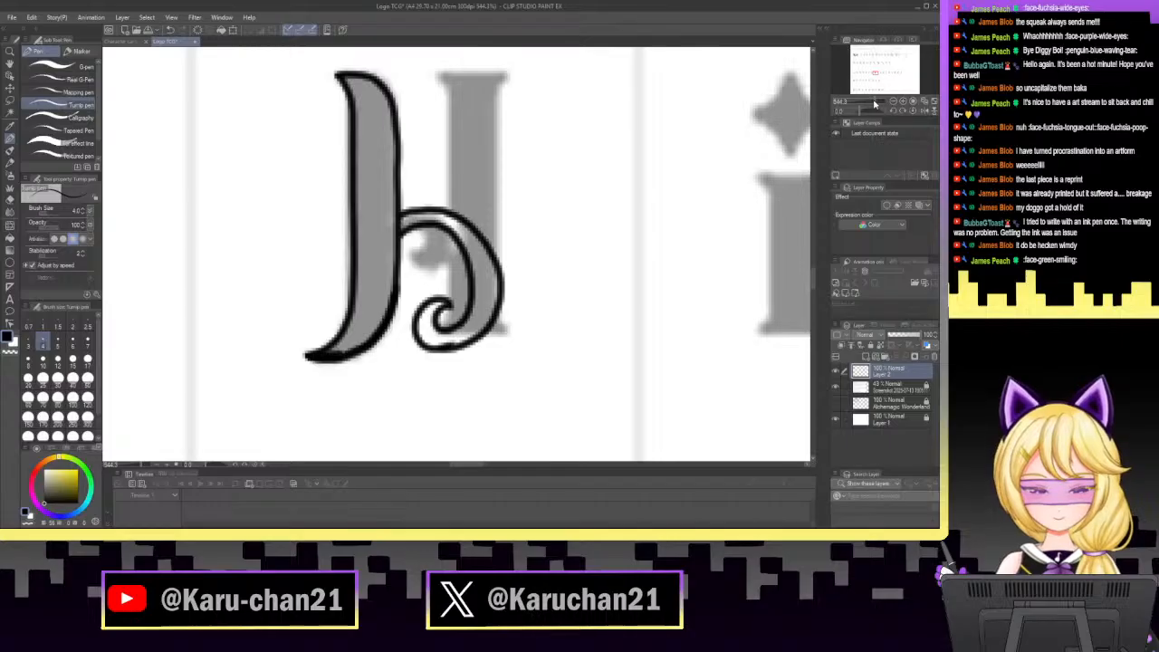
pyautogui.click(170, 34)
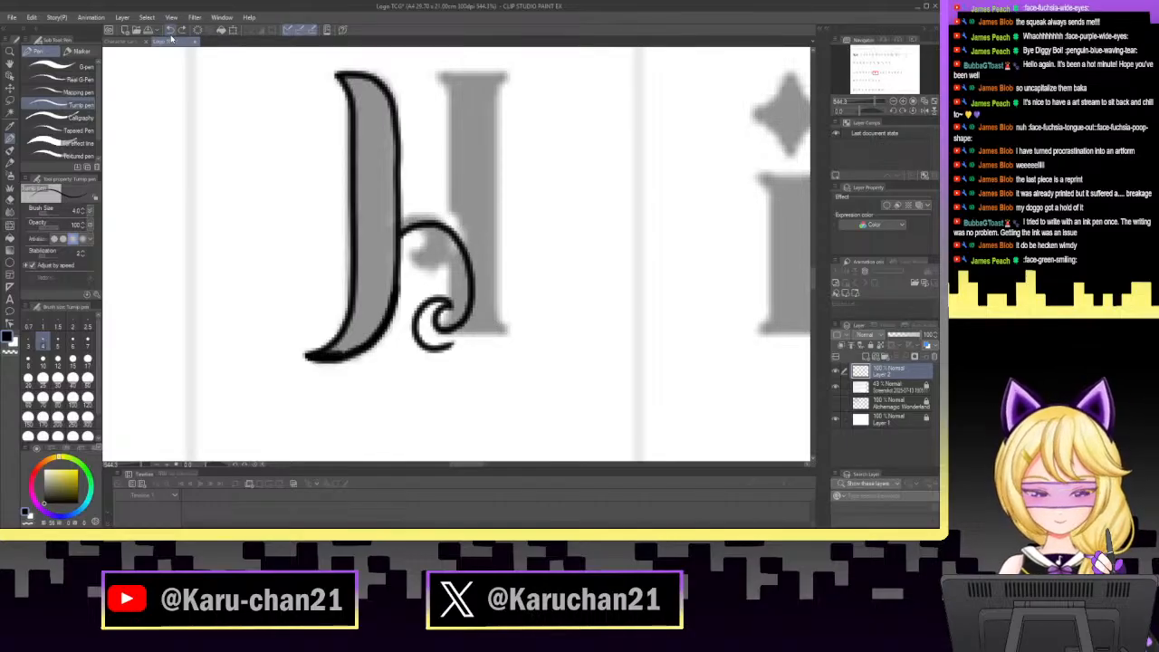
# Draw a wider contour around the h's lower curl, sweeping up outside the arch's inner edge.
pyautogui.moveTo(439, 302)
pyautogui.mouseDown()
pyautogui.moveTo(409, 340)
pyautogui.moveTo(430, 355)
pyautogui.moveTo(467, 341)
pyautogui.moveTo(467, 313)
pyautogui.moveTo(466, 346)
pyautogui.moveTo(478, 282)
pyautogui.mouseUp()
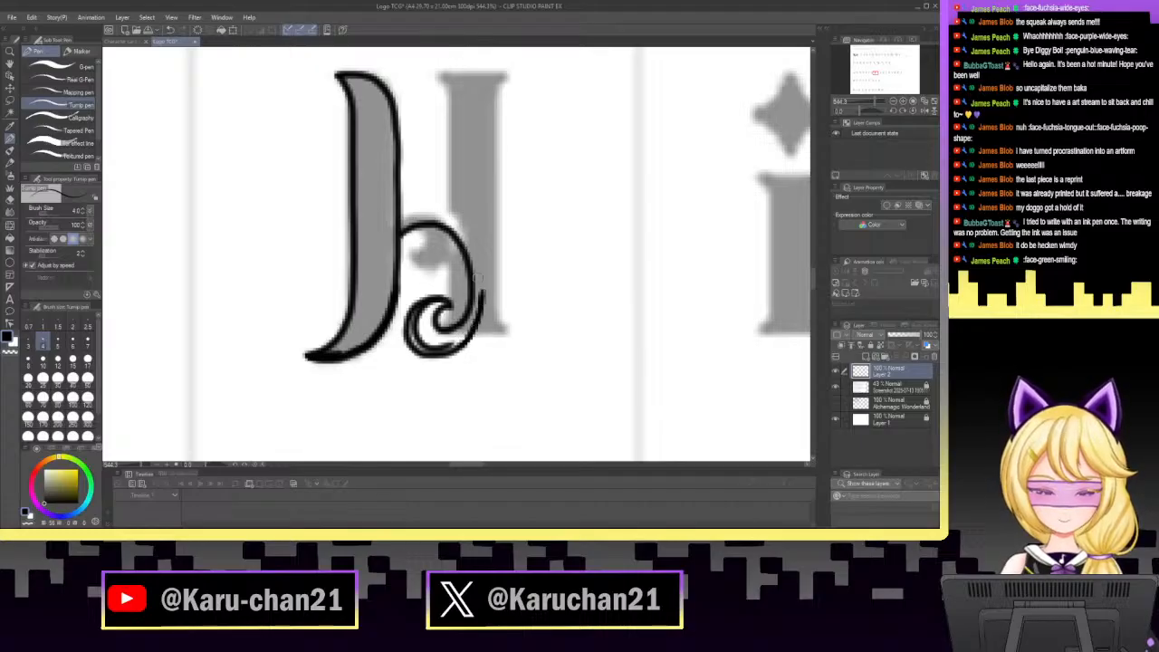
pyautogui.moveTo(399, 201)
pyautogui.mouseDown()
pyautogui.moveTo(447, 198)
pyautogui.moveTo(467, 216)
pyautogui.moveTo(482, 298)
pyautogui.mouseUp()
pyautogui.moveTo(871, 102)
pyautogui.mouseDown()
pyautogui.moveTo(861, 105)
pyautogui.moveTo(872, 99)
pyautogui.mouseUp()
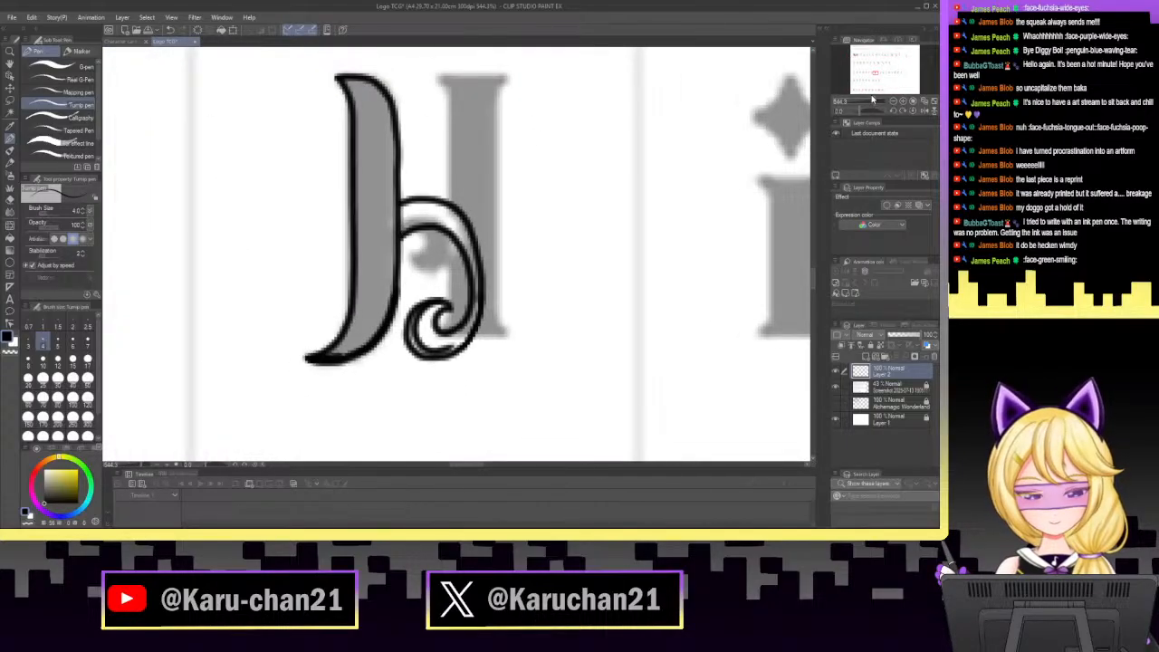
pyautogui.click(170, 31)
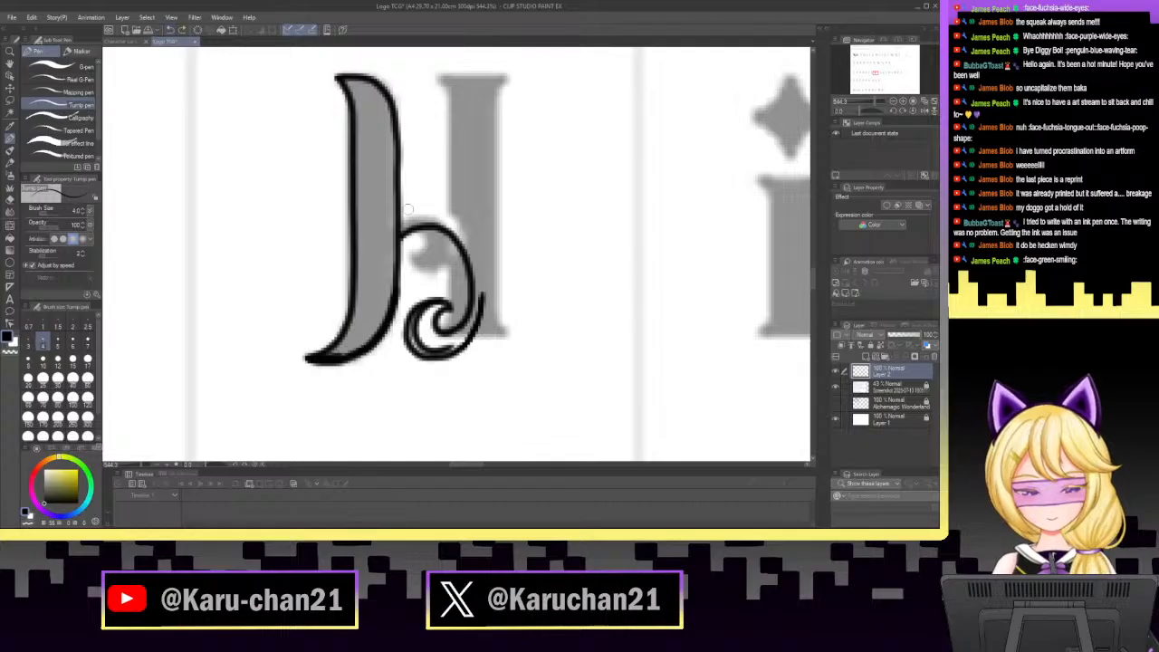
pyautogui.moveTo(401, 210)
pyautogui.mouseDown()
pyautogui.moveTo(480, 247)
pyautogui.moveTo(494, 297)
pyautogui.moveTo(481, 342)
pyautogui.moveTo(433, 355)
pyautogui.mouseUp()
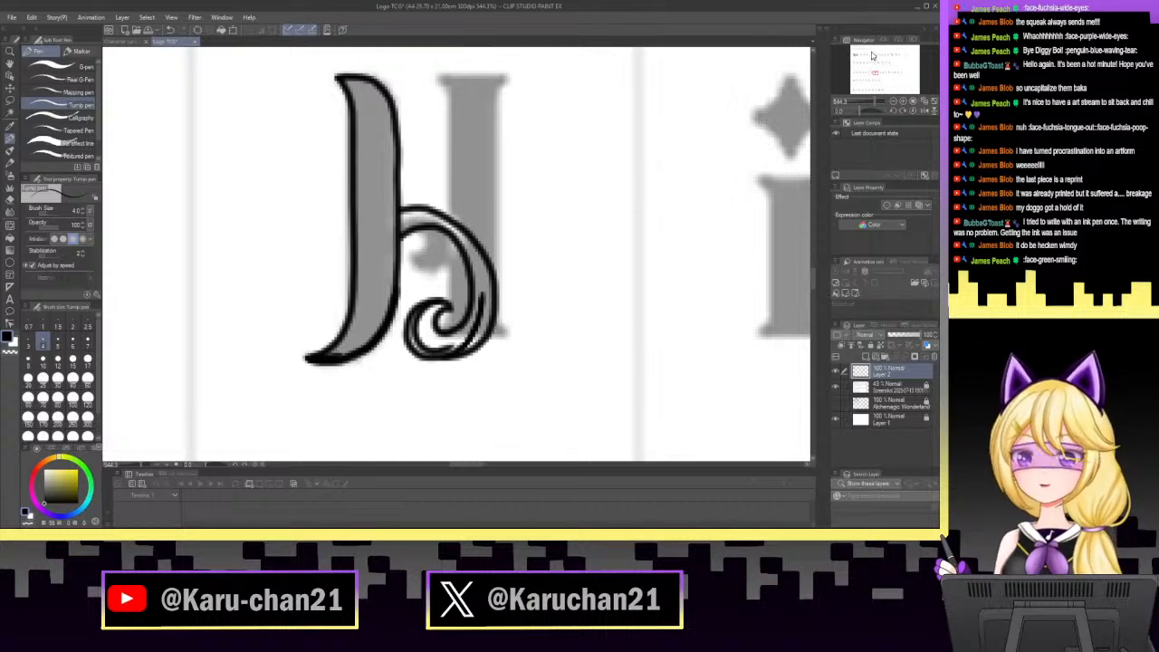
pyautogui.click(870, 109)
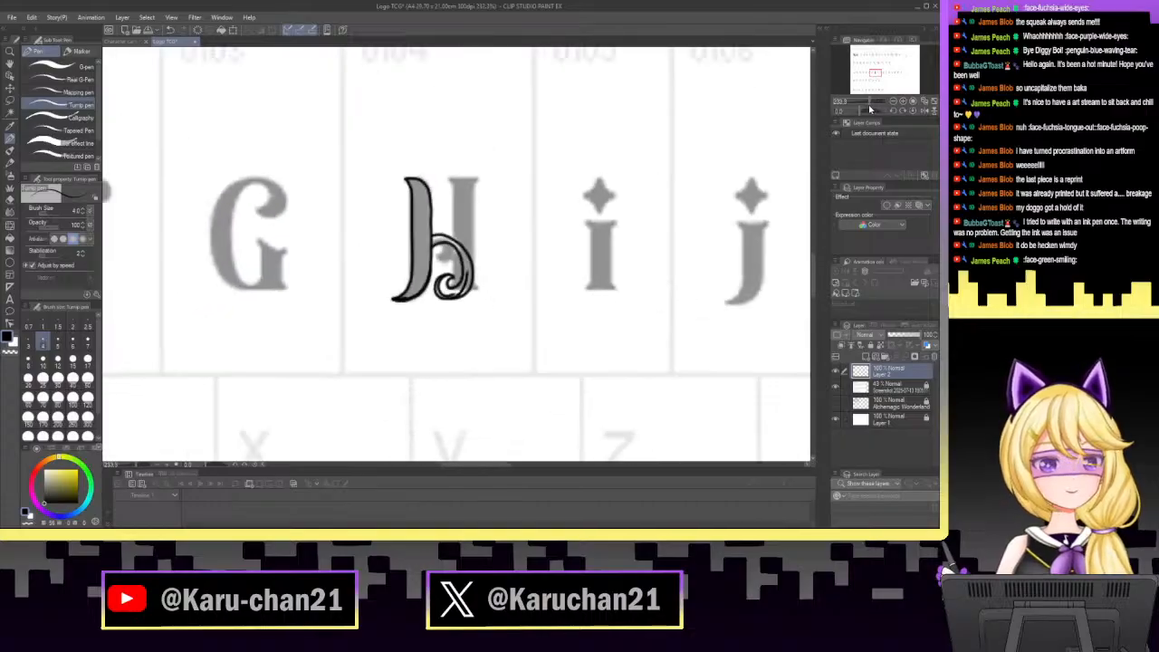
pyautogui.moveTo(870, 109); pyautogui.dragTo(868, 109)
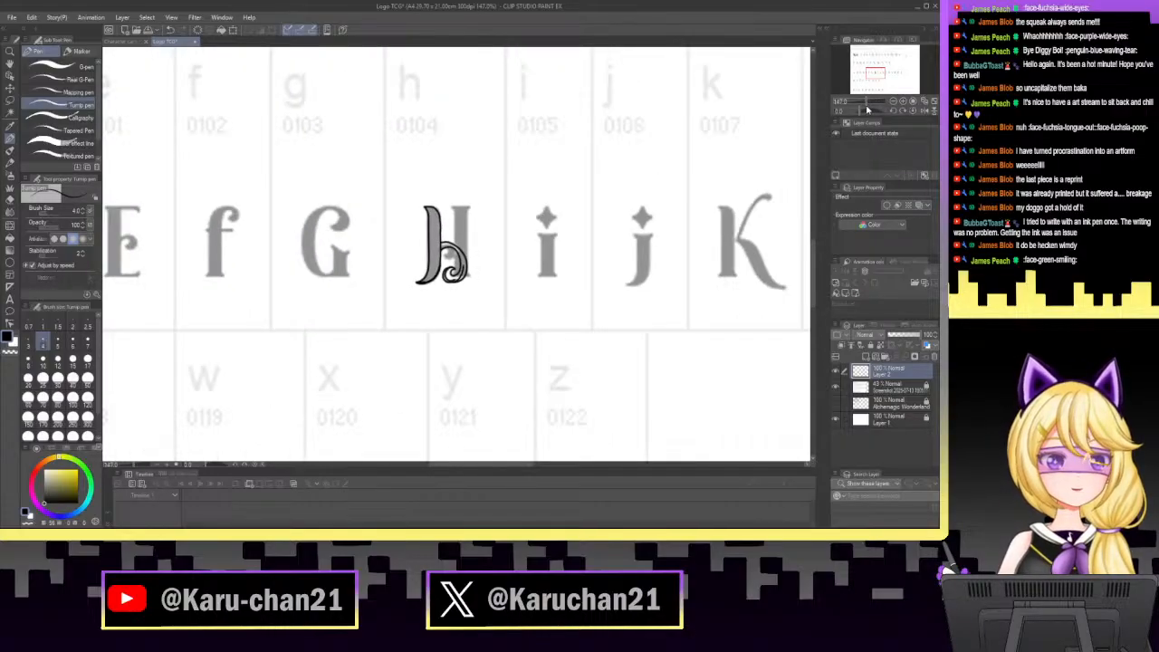
pyautogui.moveTo(867, 108); pyautogui.dragTo(876, 108)
pyautogui.click(170, 30)
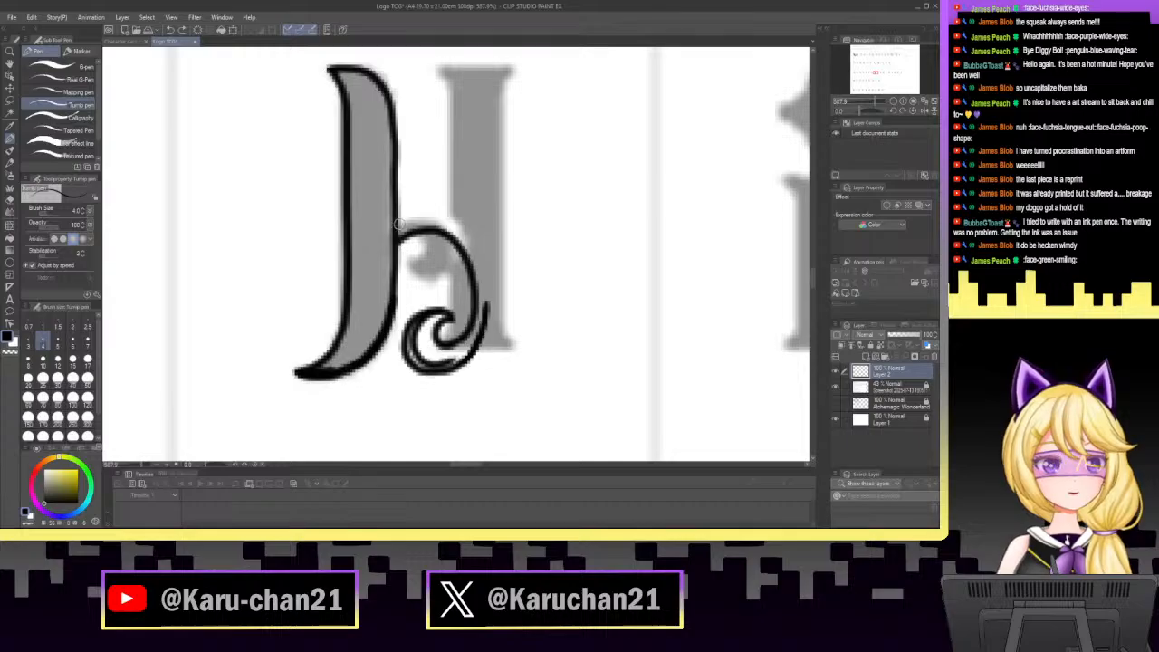
# Draw the arch's outer edge from the stem around the bottom of the curl, and paint the enclosed arch and curl solid black.
pyautogui.moveTo(399, 226)
pyautogui.mouseDown()
pyautogui.moveTo(423, 218)
pyautogui.moveTo(478, 239)
pyautogui.moveTo(504, 272)
pyautogui.moveTo(510, 313)
pyautogui.moveTo(498, 355)
pyautogui.moveTo(473, 375)
pyautogui.moveTo(431, 379)
pyautogui.moveTo(412, 364)
pyautogui.mouseUp()
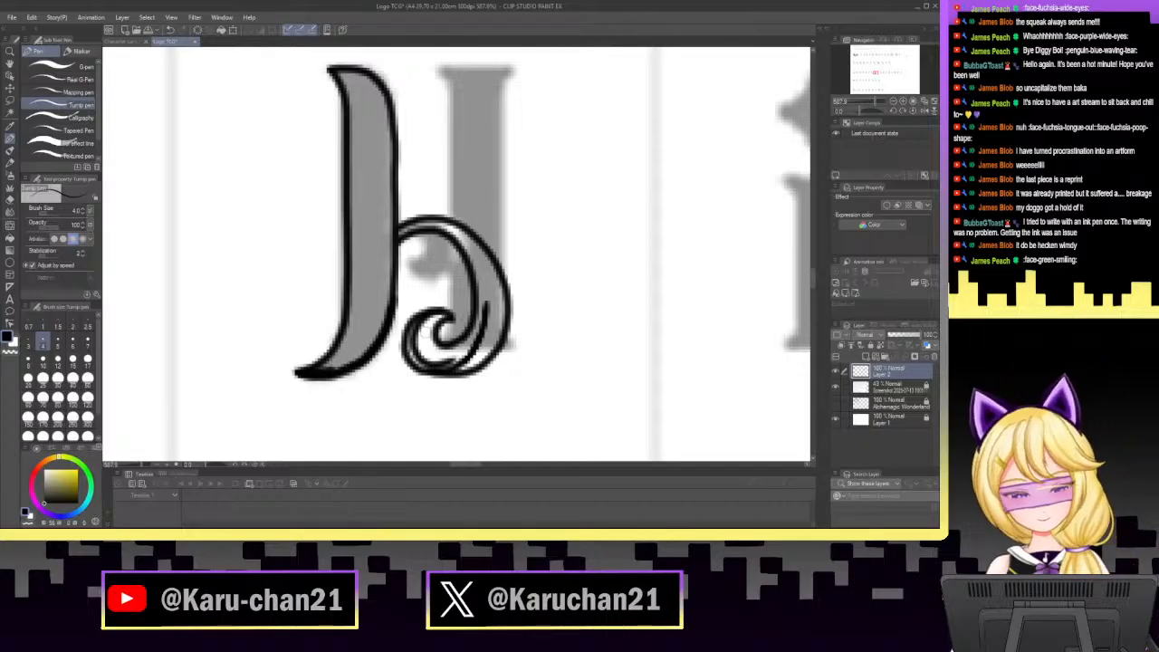
pyautogui.moveTo(412, 316)
pyautogui.mouseDown()
pyautogui.moveTo(403, 363)
pyautogui.moveTo(434, 378)
pyautogui.moveTo(468, 364)
pyautogui.mouseUp()
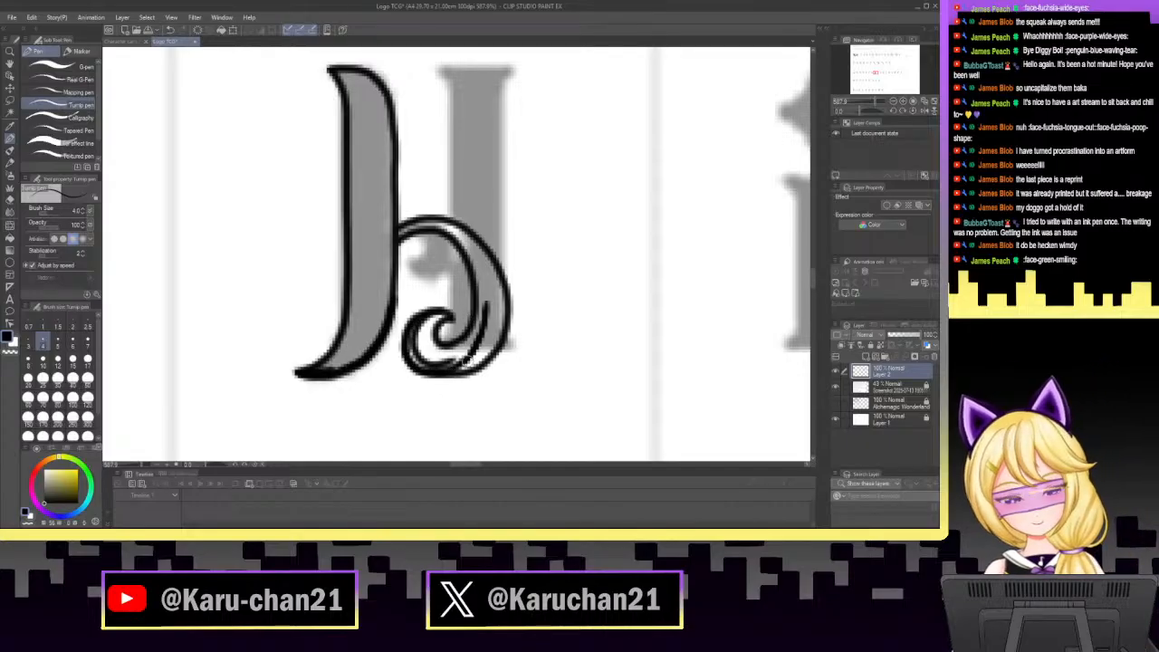
pyautogui.moveTo(413, 228)
pyautogui.mouseDown()
pyautogui.moveTo(474, 242)
pyautogui.moveTo(461, 237)
pyautogui.moveTo(490, 301)
pyautogui.moveTo(492, 261)
pyautogui.moveTo(498, 307)
pyautogui.mouseUp()
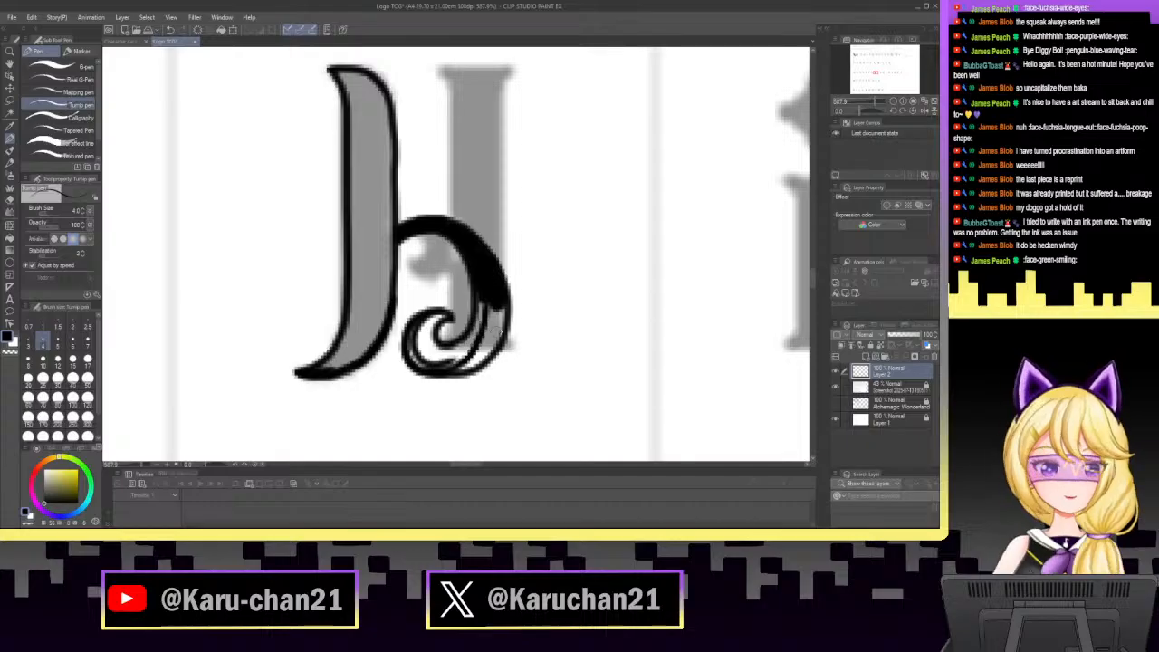
pyautogui.moveTo(419, 330)
pyautogui.mouseDown()
pyautogui.moveTo(449, 312)
pyautogui.moveTo(412, 339)
pyautogui.moveTo(417, 358)
pyautogui.moveTo(430, 328)
pyautogui.moveTo(420, 360)
pyautogui.moveTo(421, 349)
pyautogui.moveTo(448, 367)
pyautogui.moveTo(462, 348)
pyautogui.moveTo(462, 363)
pyautogui.moveTo(442, 355)
pyautogui.moveTo(486, 320)
pyautogui.moveTo(494, 288)
pyautogui.moveTo(498, 337)
pyautogui.moveTo(445, 370)
pyautogui.mouseUp()
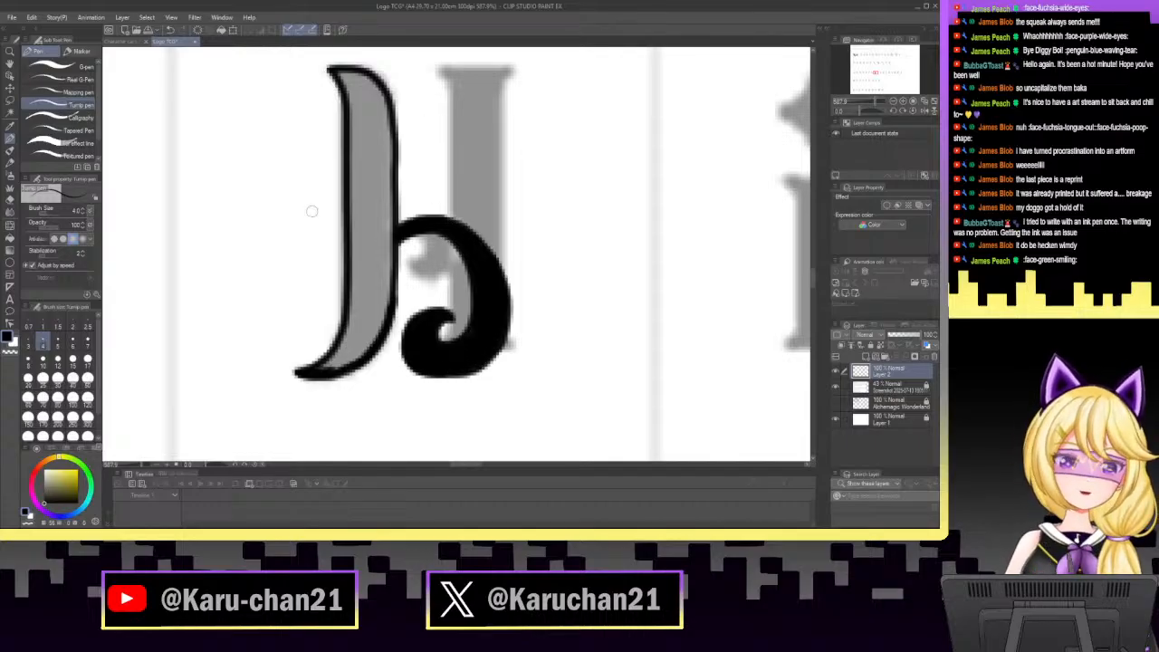
# Fill the inside of the outlined h stem with black and return to the Turnip pen.
pyautogui.click(9, 204)
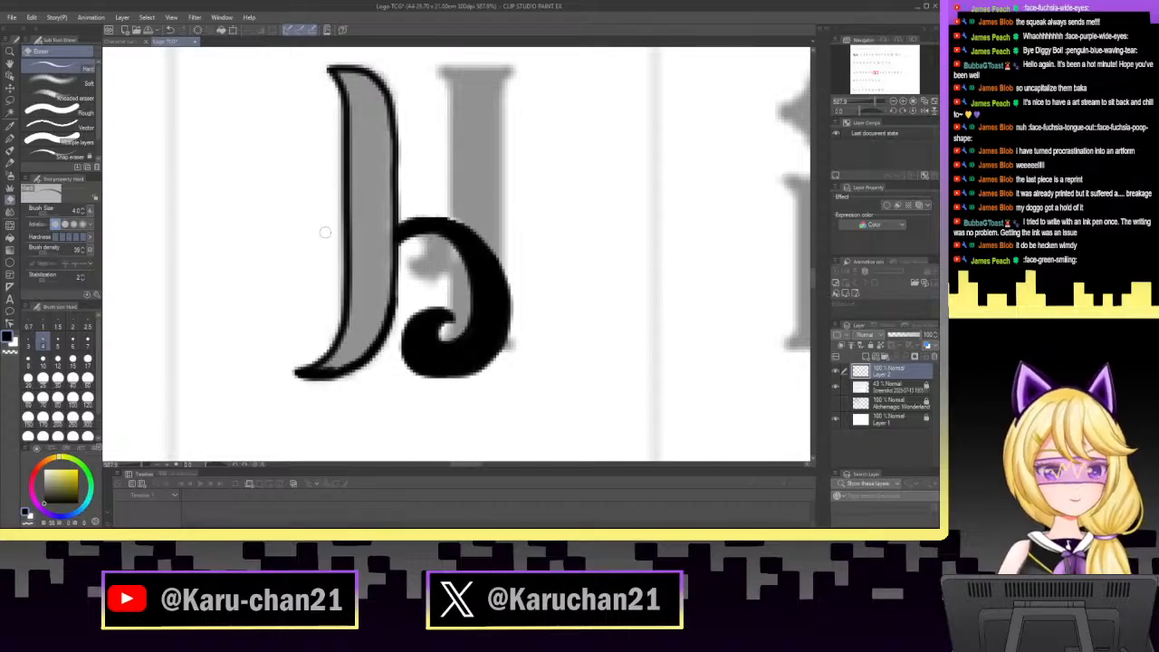
pyautogui.click(10, 226)
pyautogui.click(364, 194)
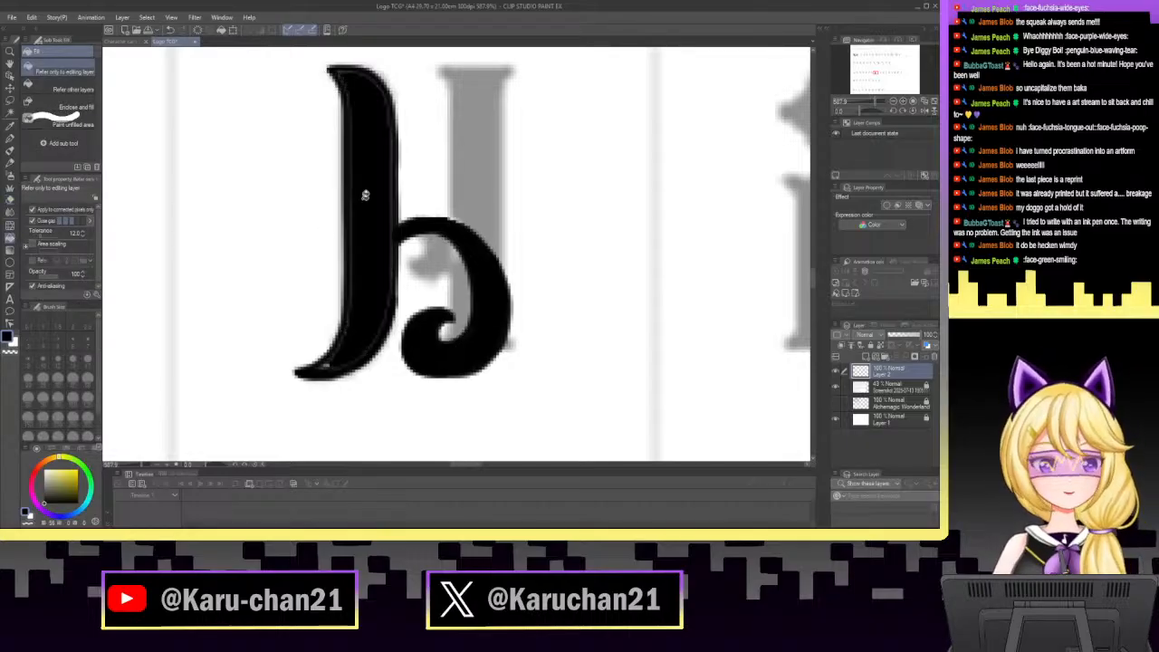
pyautogui.click(10, 138)
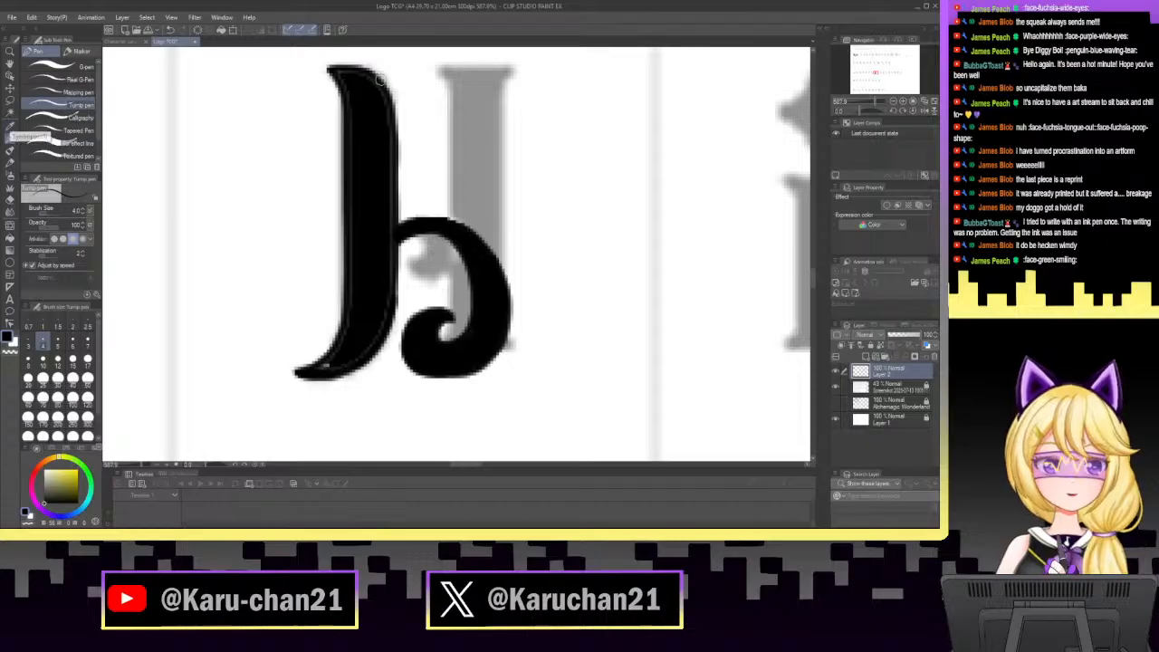
# Paint over the remaining gaps inside the h stem with the Turnip pen until the stem is solid black.
pyautogui.moveTo(339, 77)
pyautogui.mouseDown()
pyautogui.moveTo(348, 307)
pyautogui.moveTo(339, 352)
pyautogui.moveTo(314, 369)
pyautogui.moveTo(363, 350)
pyautogui.mouseUp()
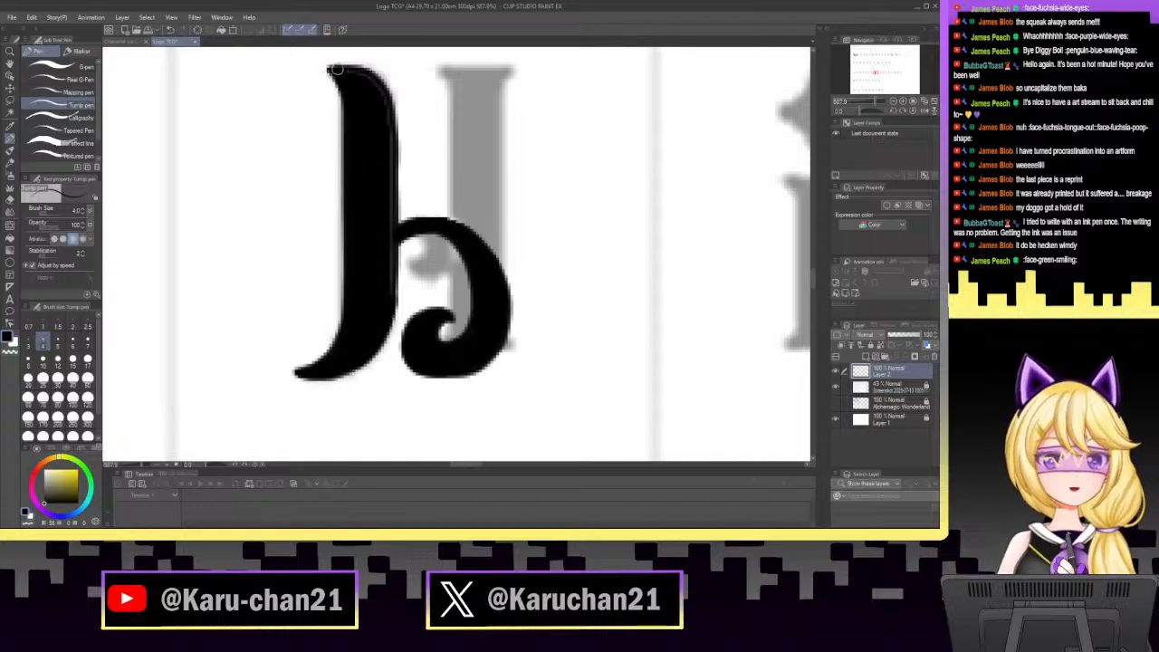
pyautogui.moveTo(335, 69)
pyautogui.mouseDown()
pyautogui.moveTo(384, 94)
pyautogui.moveTo(390, 144)
pyautogui.moveTo(390, 279)
pyautogui.moveTo(376, 320)
pyautogui.mouseUp()
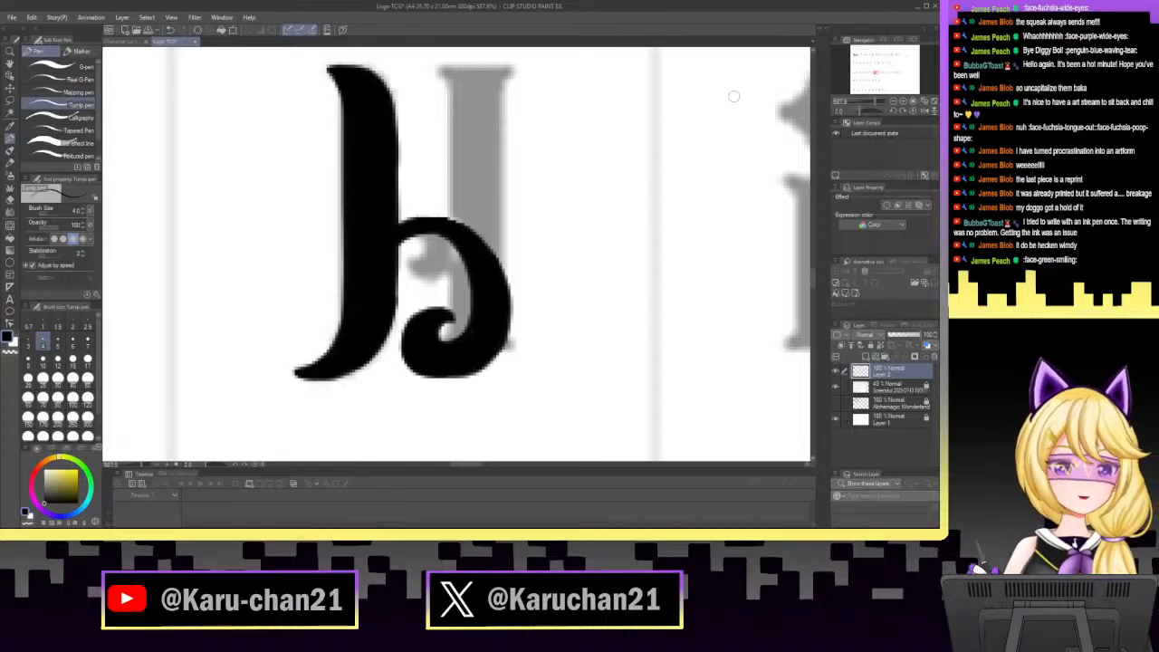
pyautogui.moveTo(875, 102)
pyautogui.mouseDown()
pyautogui.moveTo(859, 113)
pyautogui.moveTo(873, 111)
pyautogui.mouseUp()
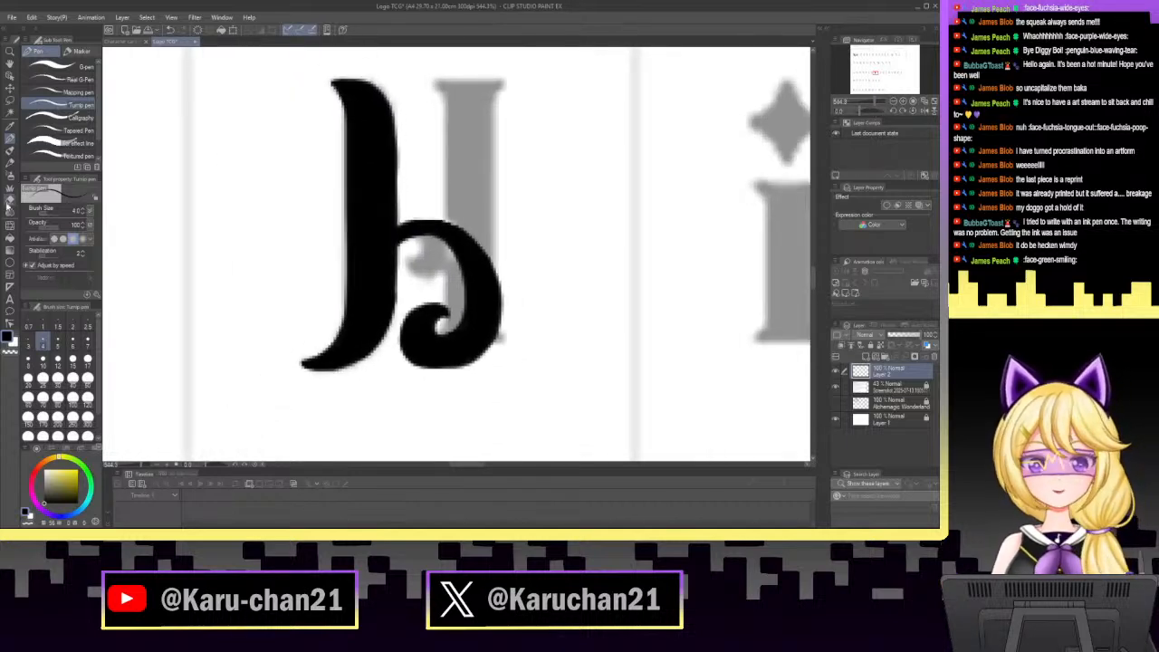
pyautogui.click(9, 199)
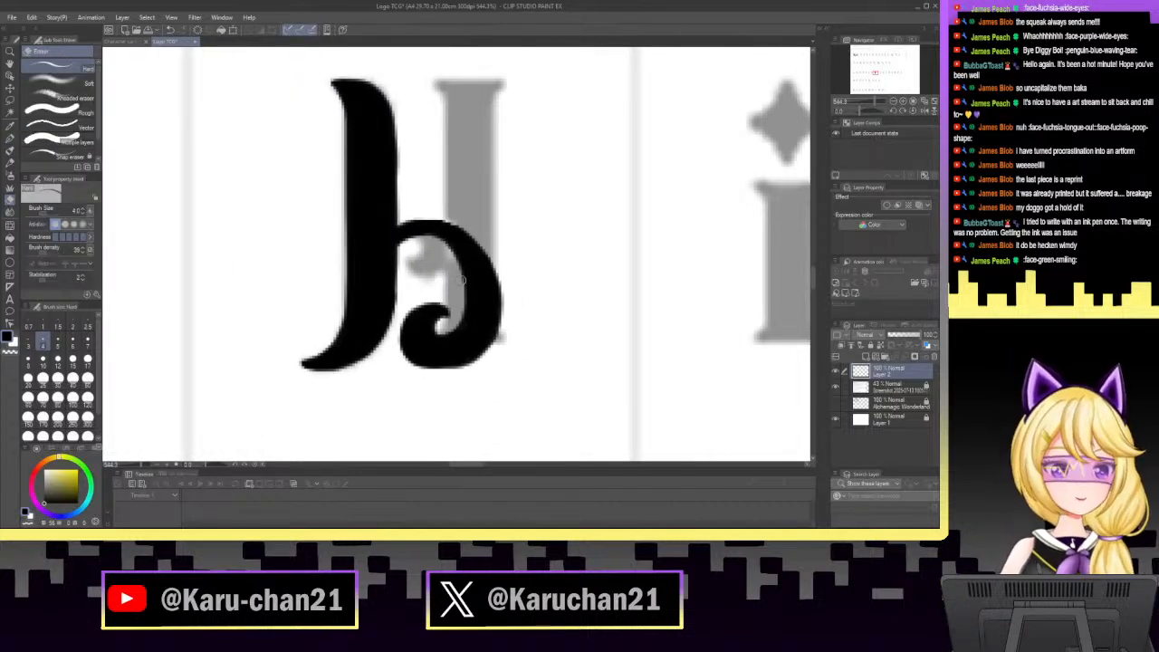
pyautogui.press('p')
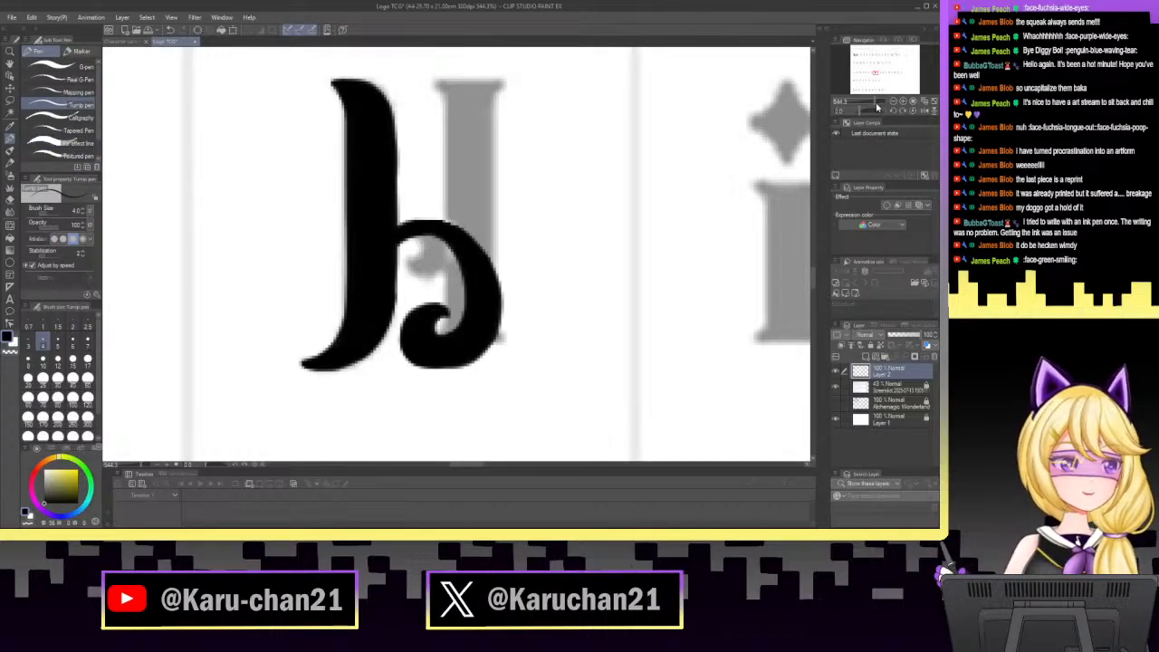
# Lasso the whole black h and start a free transform on it.
pyautogui.moveTo(878, 102)
pyautogui.mouseDown()
pyautogui.moveTo(856, 112)
pyautogui.moveTo(870, 113)
pyautogui.mouseUp()
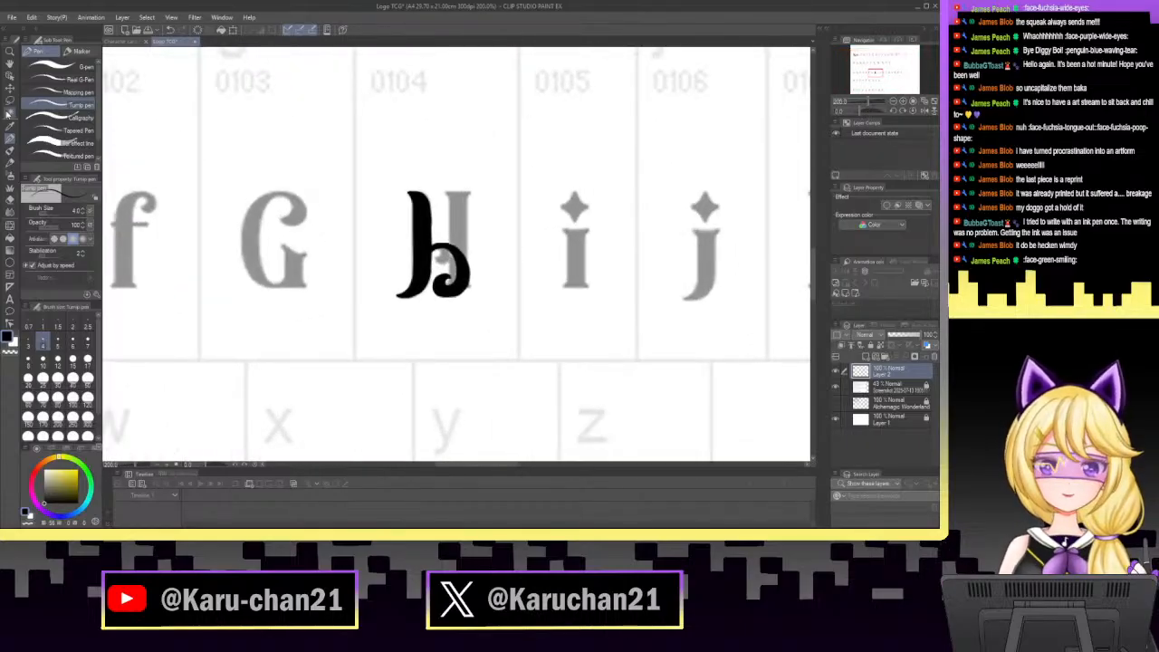
pyautogui.click(10, 100)
pyautogui.moveTo(380, 226)
pyautogui.mouseDown()
pyautogui.moveTo(456, 133)
pyautogui.moveTo(362, 299)
pyautogui.moveTo(371, 267)
pyautogui.mouseUp()
pyautogui.hotkey('ctrl', 't')
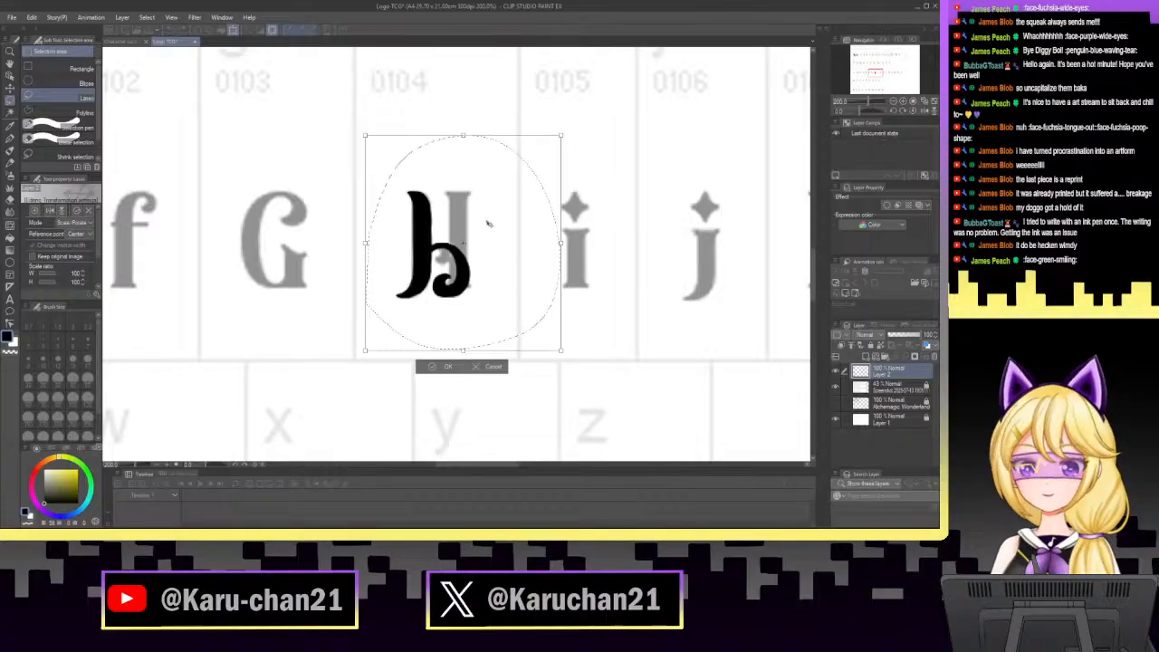
# Move the h up across the canvas into the row with the black "Alc" lettering, right after the c.
pyautogui.moveTo(494, 226); pyautogui.dragTo(362, 104)
pyautogui.moveTo(877, 72); pyautogui.dragTo(869, 70)
pyautogui.moveTo(663, 202); pyautogui.dragTo(420, 38)
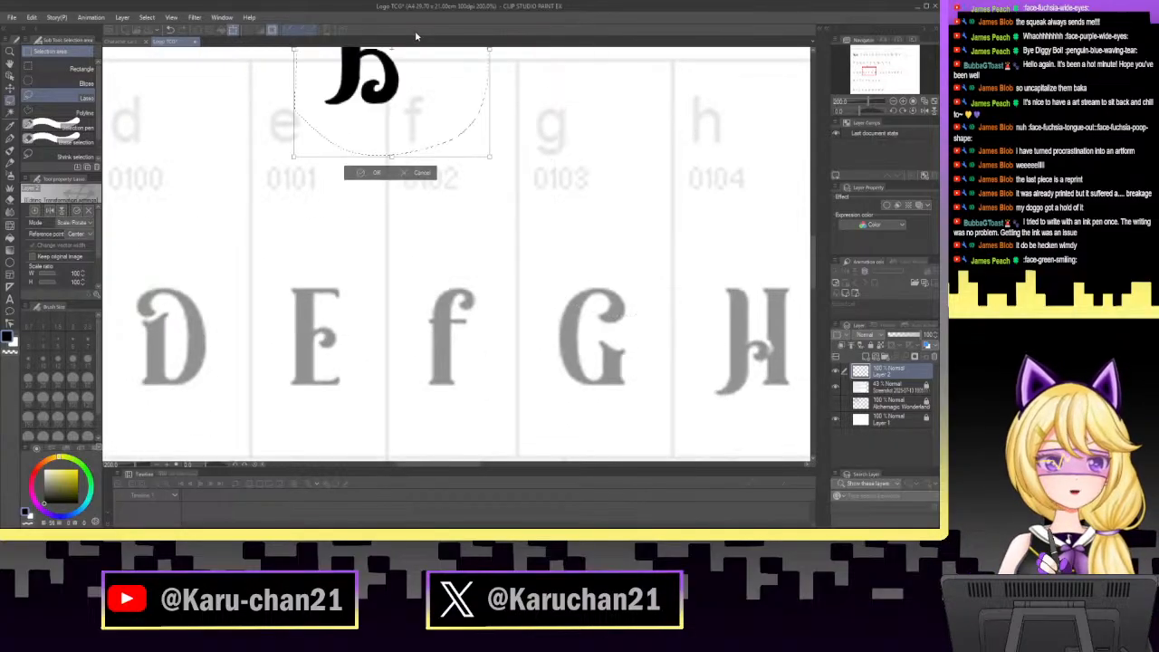
pyautogui.moveTo(869, 74); pyautogui.dragTo(866, 69)
pyautogui.moveTo(603, 287); pyautogui.dragTo(496, 60)
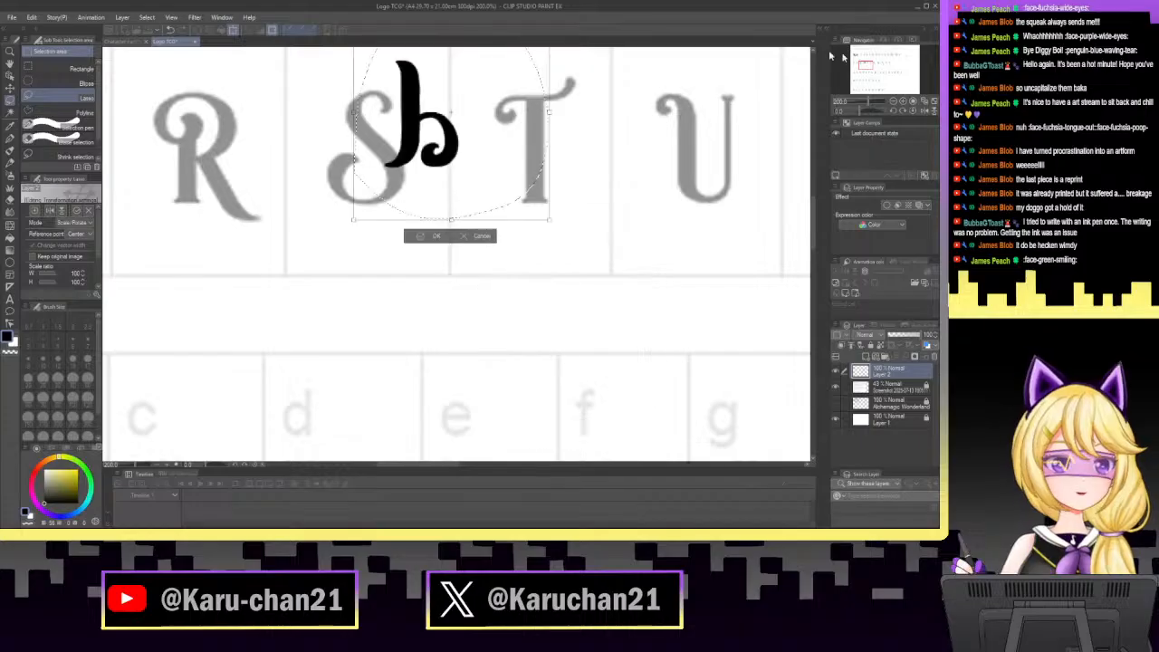
pyautogui.moveTo(869, 64); pyautogui.dragTo(866, 60)
pyautogui.moveTo(566, 274); pyautogui.dragTo(405, 112)
pyautogui.moveTo(865, 61); pyautogui.dragTo(860, 58)
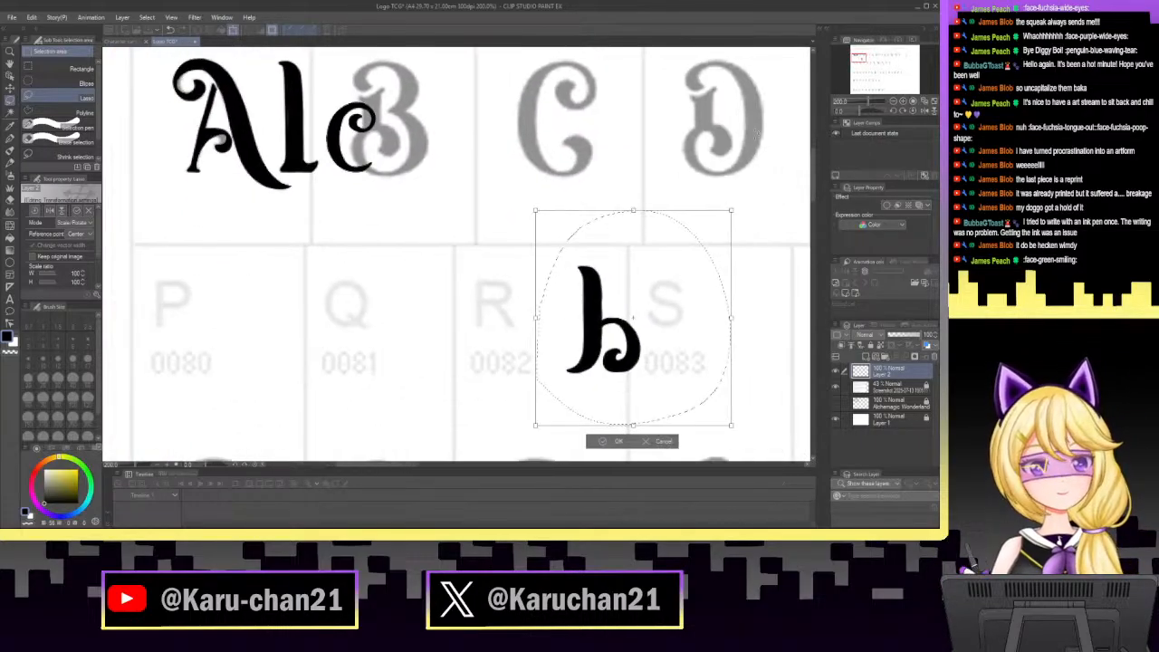
pyautogui.moveTo(657, 291); pyautogui.dragTo(500, 103)
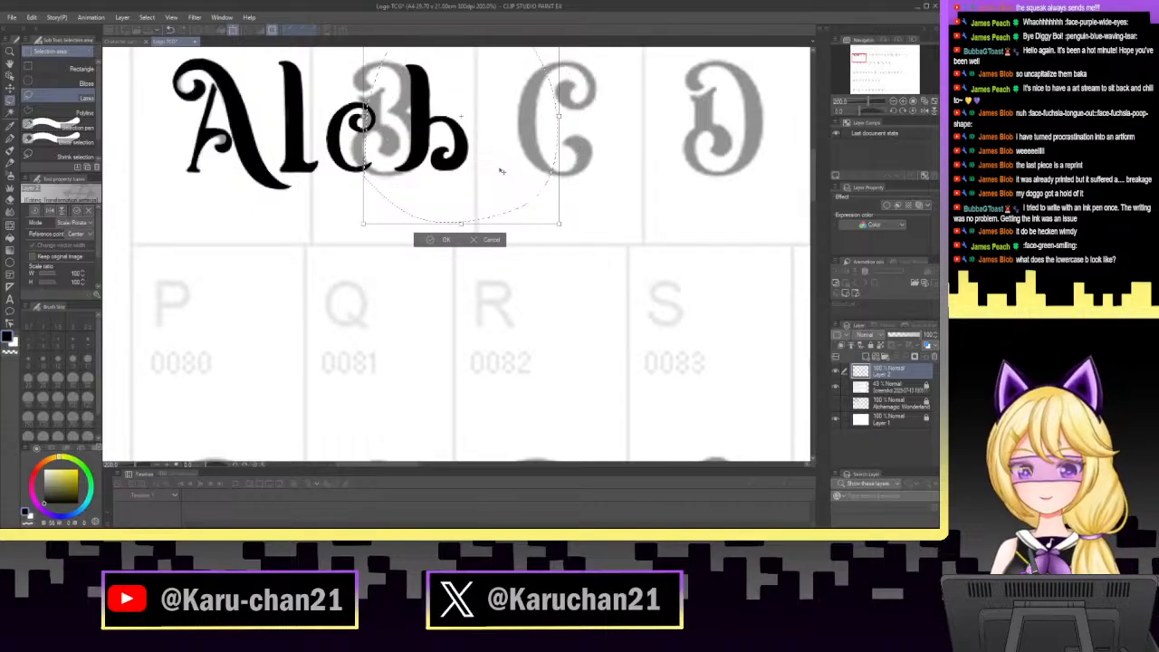
# Shift the h slightly farther from the c, apply the transformation and clear the selection.
pyautogui.moveTo(859, 60)
pyautogui.mouseDown()
pyautogui.moveTo(861, 78)
pyautogui.moveTo(900, 75)
pyautogui.moveTo(864, 85)
pyautogui.moveTo(868, 69)
pyautogui.moveTo(857, 86)
pyautogui.moveTo(875, 61)
pyautogui.moveTo(857, 56)
pyautogui.mouseUp()
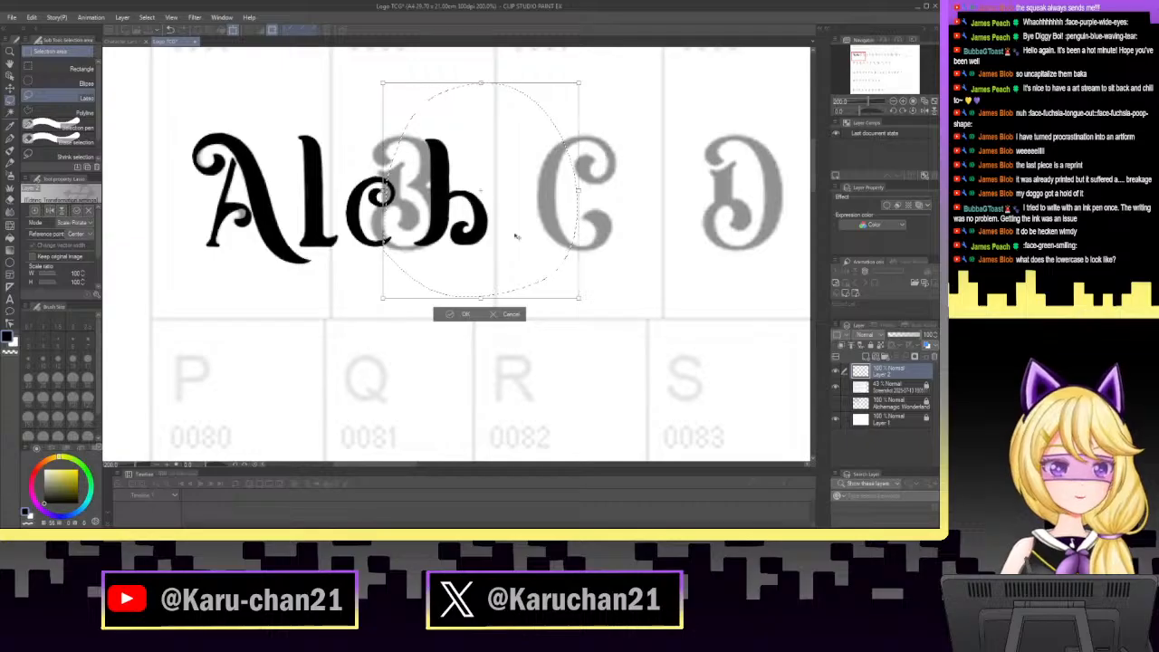
pyautogui.moveTo(516, 237); pyautogui.dragTo(541, 240)
pyautogui.click(485, 314)
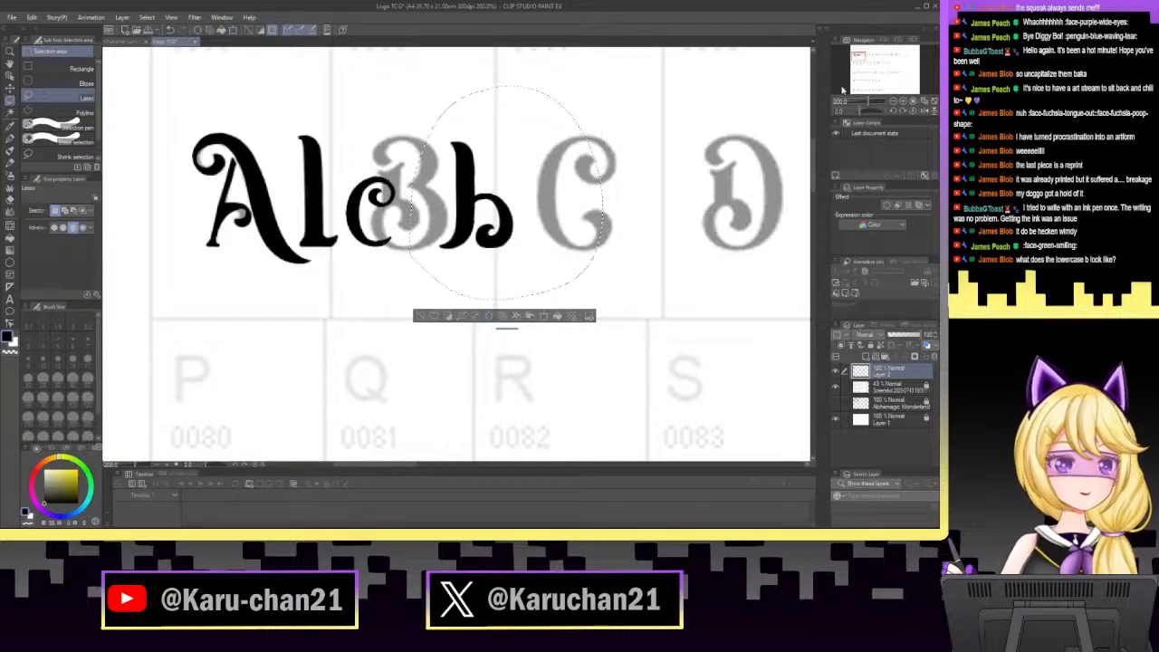
pyautogui.moveTo(868, 102); pyautogui.dragTo(874, 102)
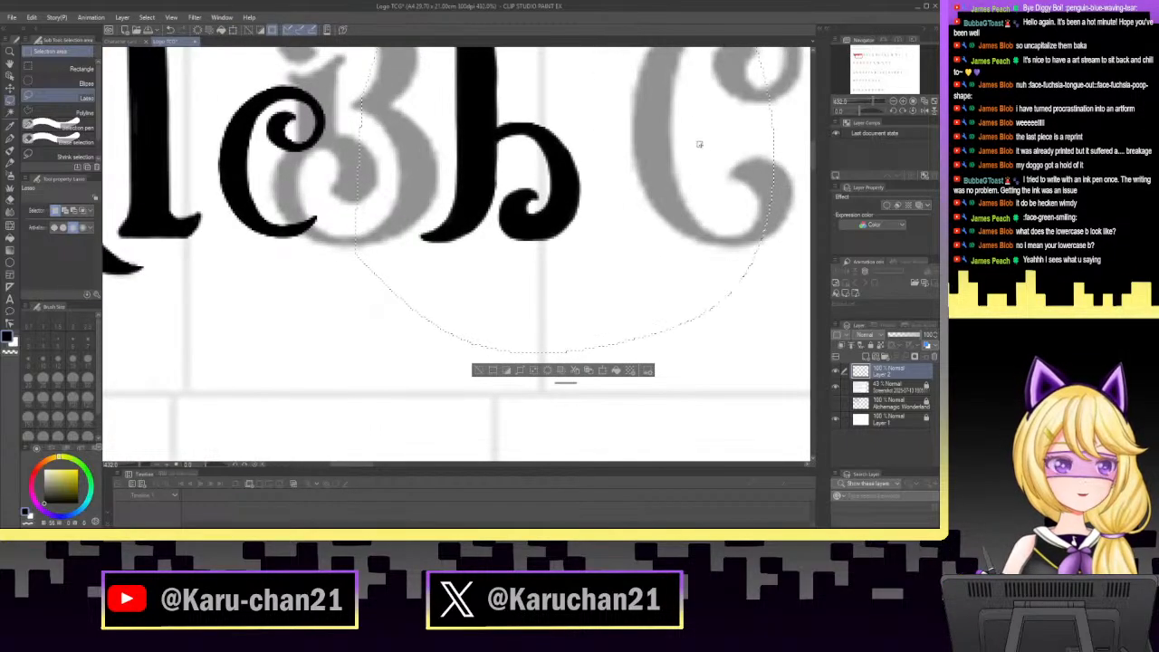
pyautogui.hotkey('ctrl', 'd')
# Erase along the inner edge of the h's arch with the Hard eraser to thin the arch and widen its opening.
pyautogui.click(857, 55)
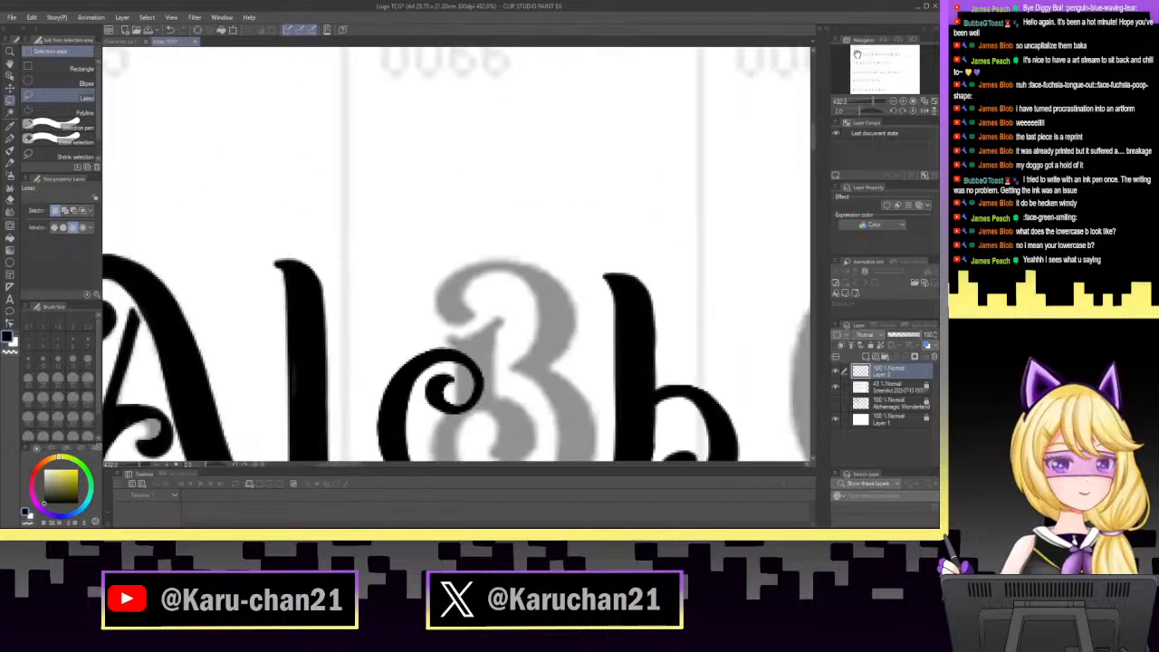
pyautogui.moveTo(857, 55); pyautogui.dragTo(862, 51)
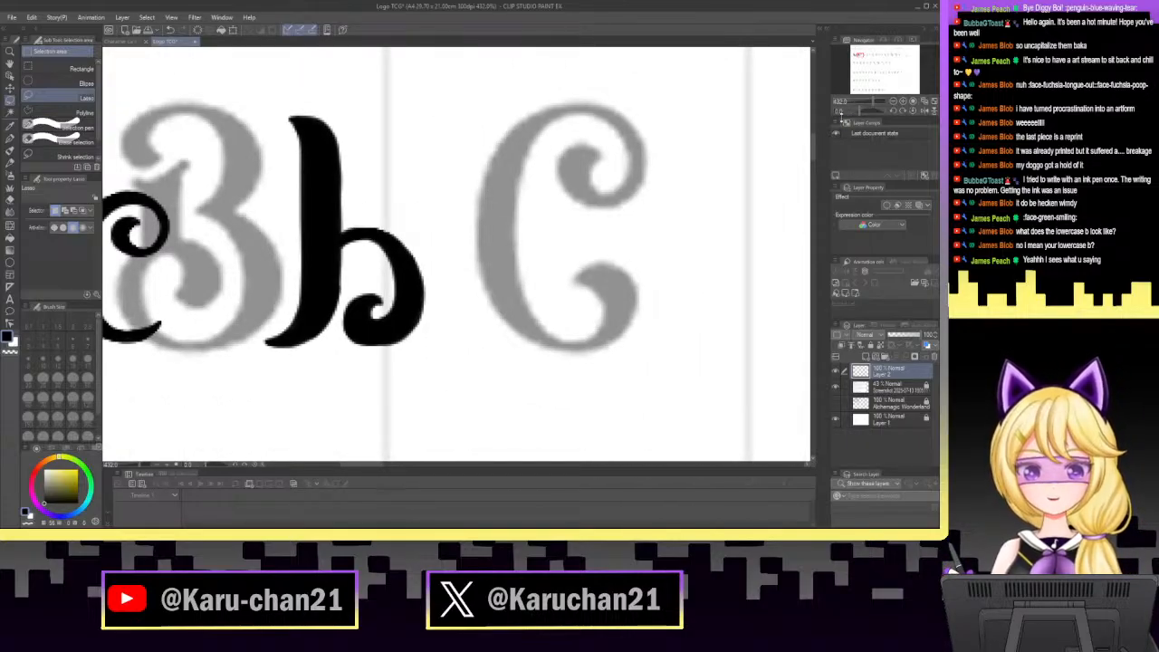
pyautogui.click(874, 104)
pyautogui.moveTo(874, 104); pyautogui.dragTo(875, 105)
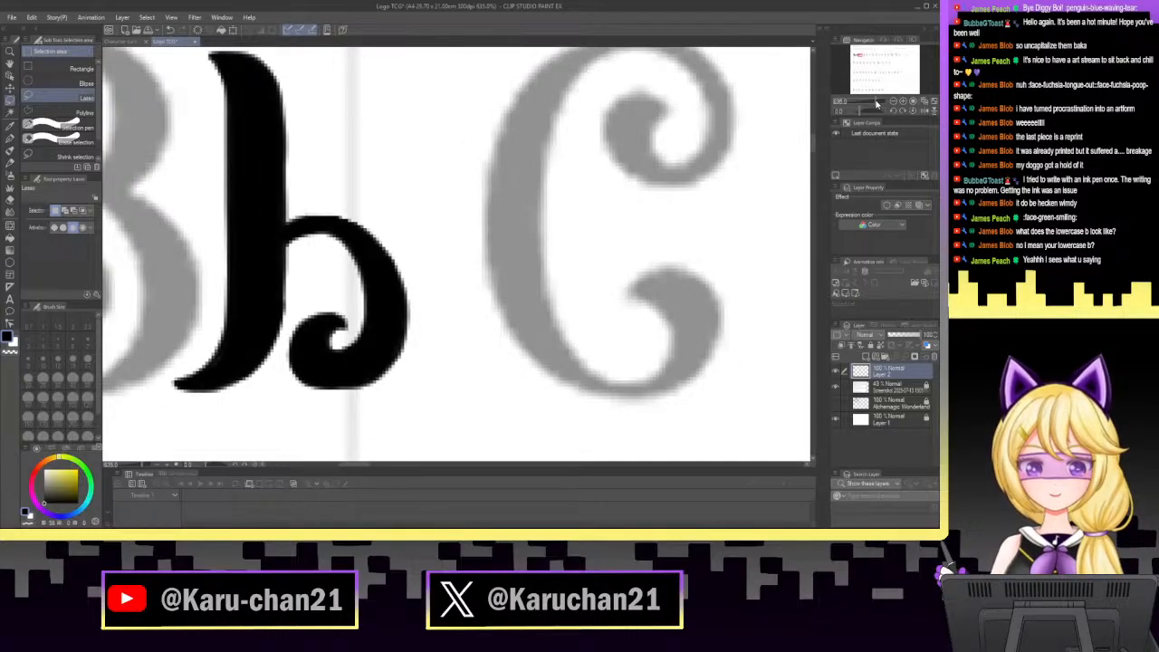
pyautogui.moveTo(876, 104); pyautogui.dragTo(867, 105)
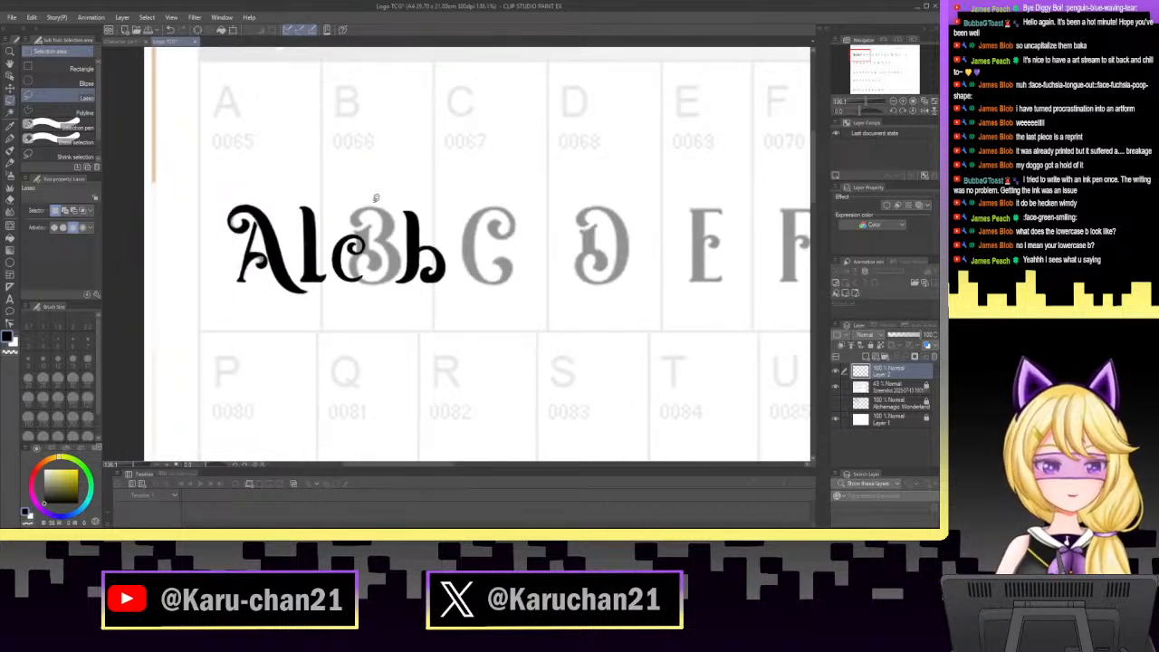
pyautogui.moveTo(863, 57)
pyautogui.mouseDown()
pyautogui.moveTo(859, 73)
pyautogui.moveTo(859, 56)
pyautogui.mouseUp()
pyautogui.scroll(6, 861, 65)
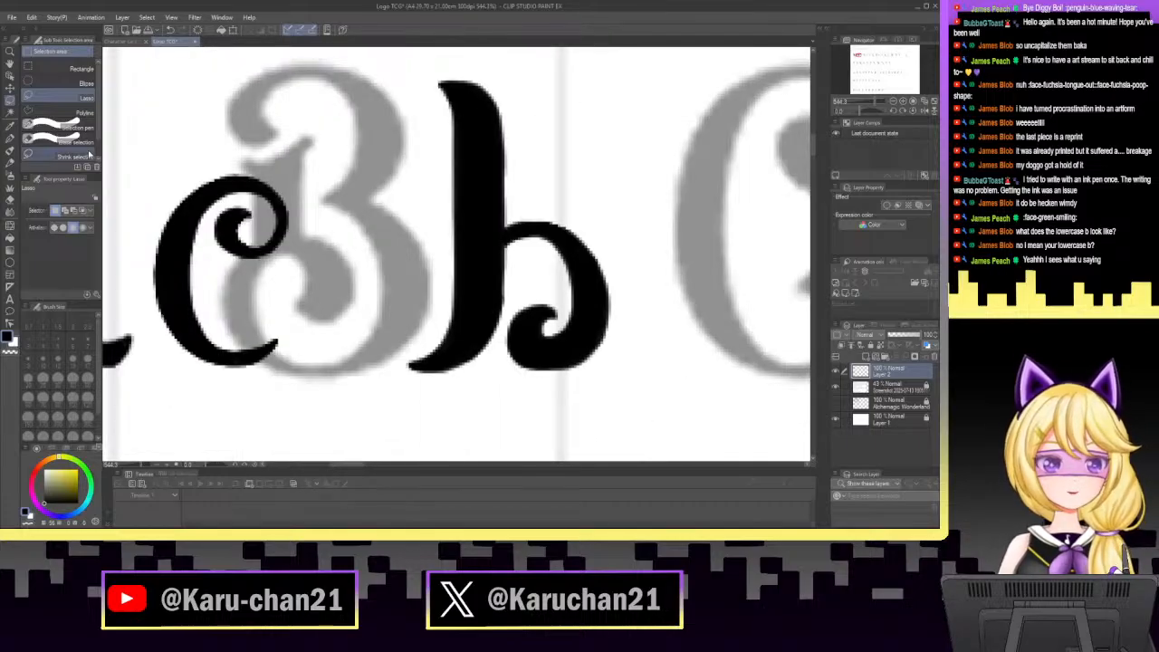
pyautogui.click(9, 200)
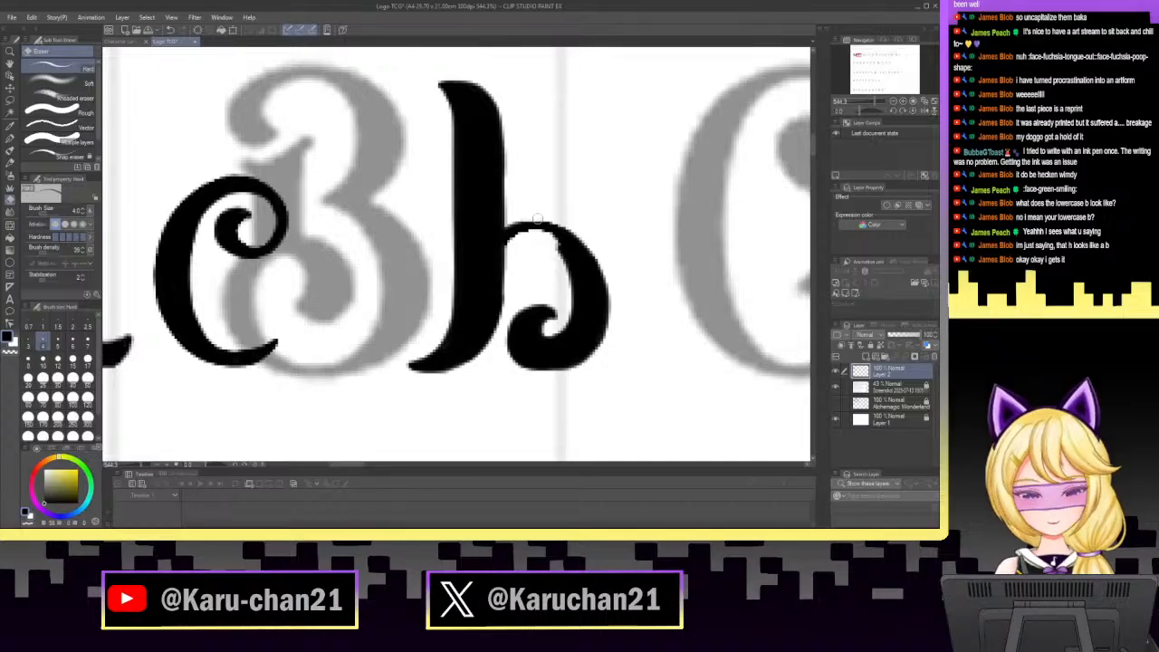
pyautogui.moveTo(544, 234)
pyautogui.mouseDown()
pyautogui.moveTo(571, 265)
pyautogui.moveTo(575, 315)
pyautogui.moveTo(558, 247)
pyautogui.moveTo(568, 285)
pyautogui.mouseUp()
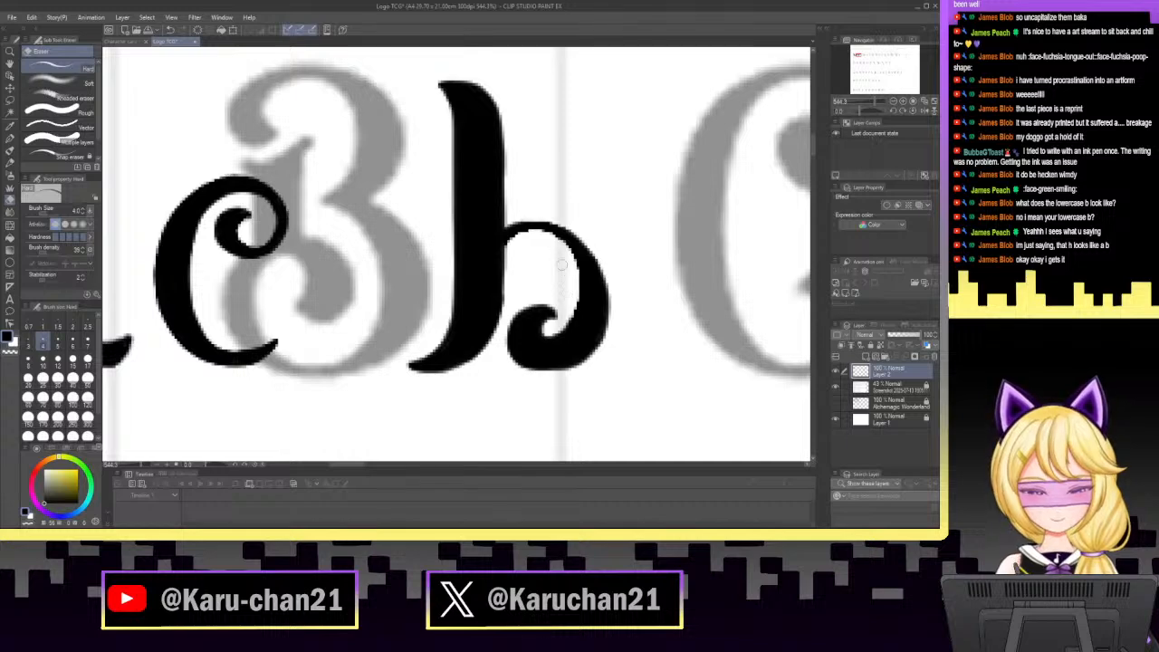
# Sketch a handwritten h and b and an arrow above the black lettering for comparison, and undo all of these marks.
pyautogui.moveTo(875, 106); pyautogui.dragTo(867, 107)
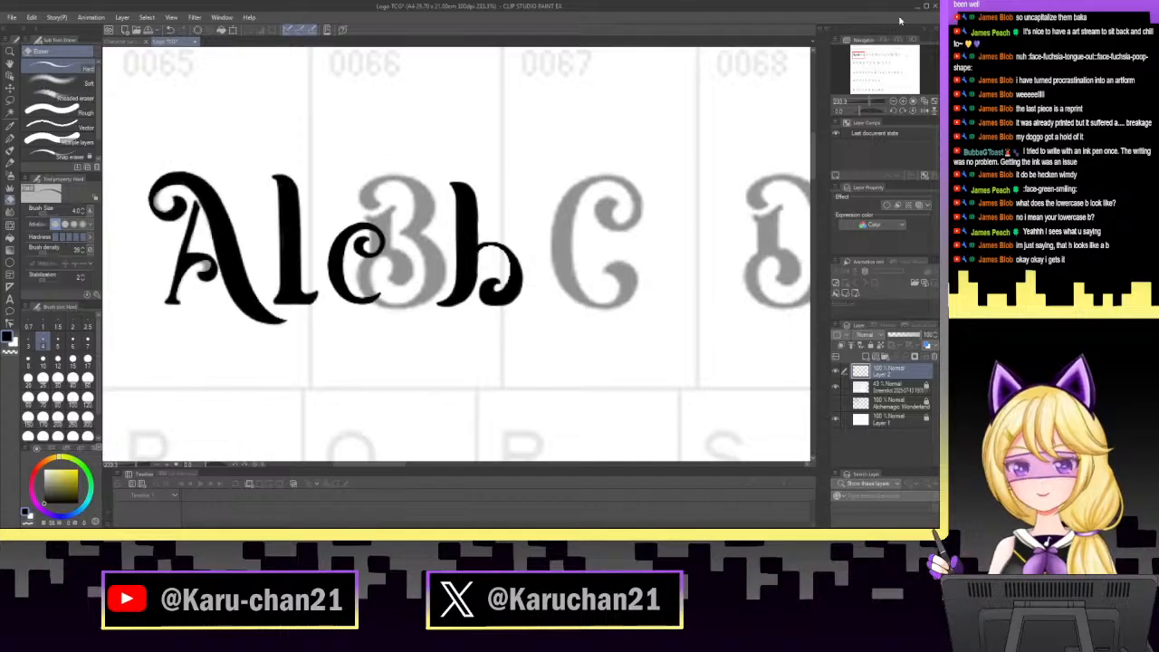
pyautogui.press('p')
pyautogui.moveTo(462, 69); pyautogui.dragTo(493, 138)
pyautogui.moveTo(522, 78); pyautogui.dragTo(523, 136)
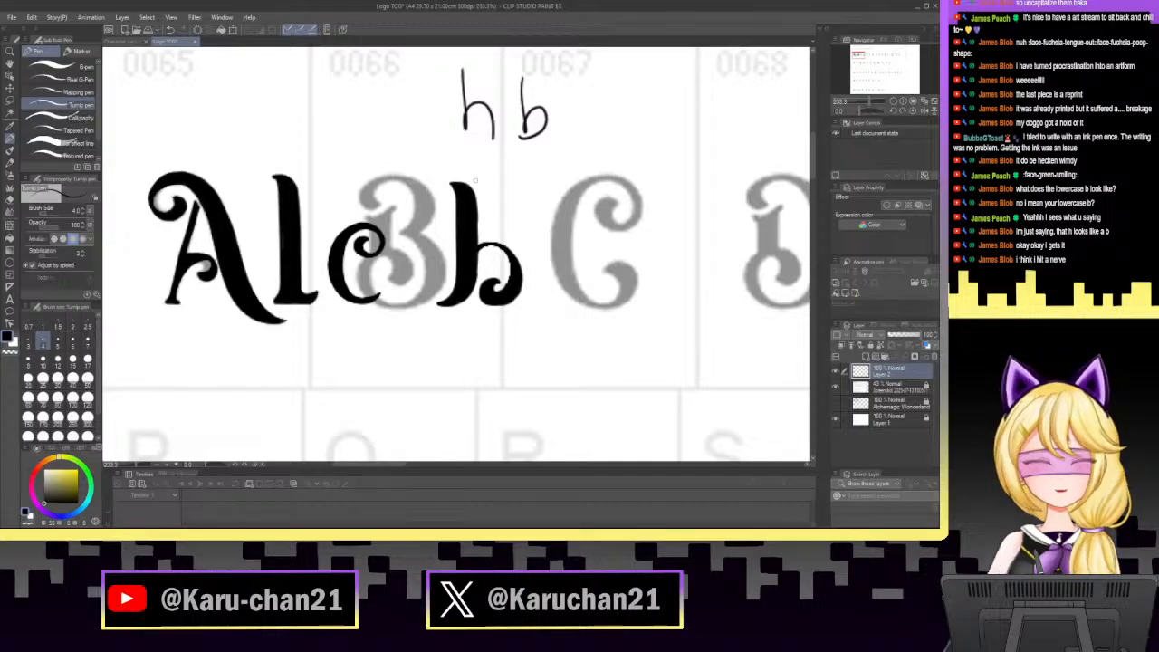
pyautogui.moveTo(424, 128)
pyautogui.mouseDown()
pyautogui.moveTo(452, 108)
pyautogui.moveTo(439, 143)
pyautogui.mouseUp()
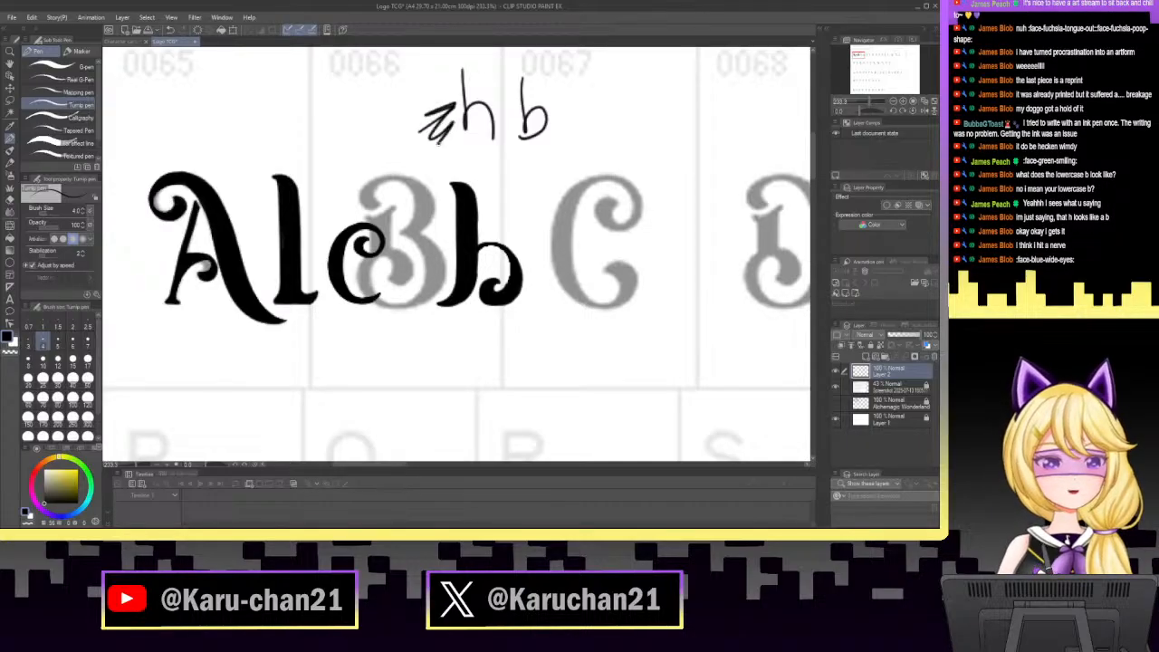
pyautogui.click(169, 30)
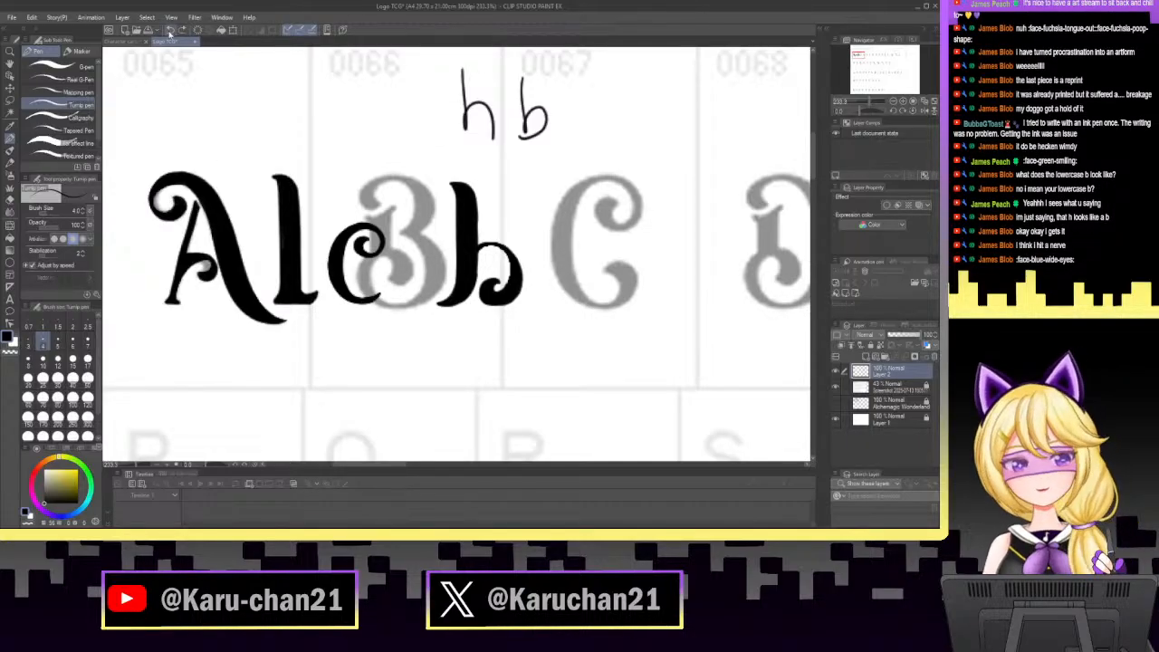
pyautogui.click(170, 30)
pyautogui.click(169, 30)
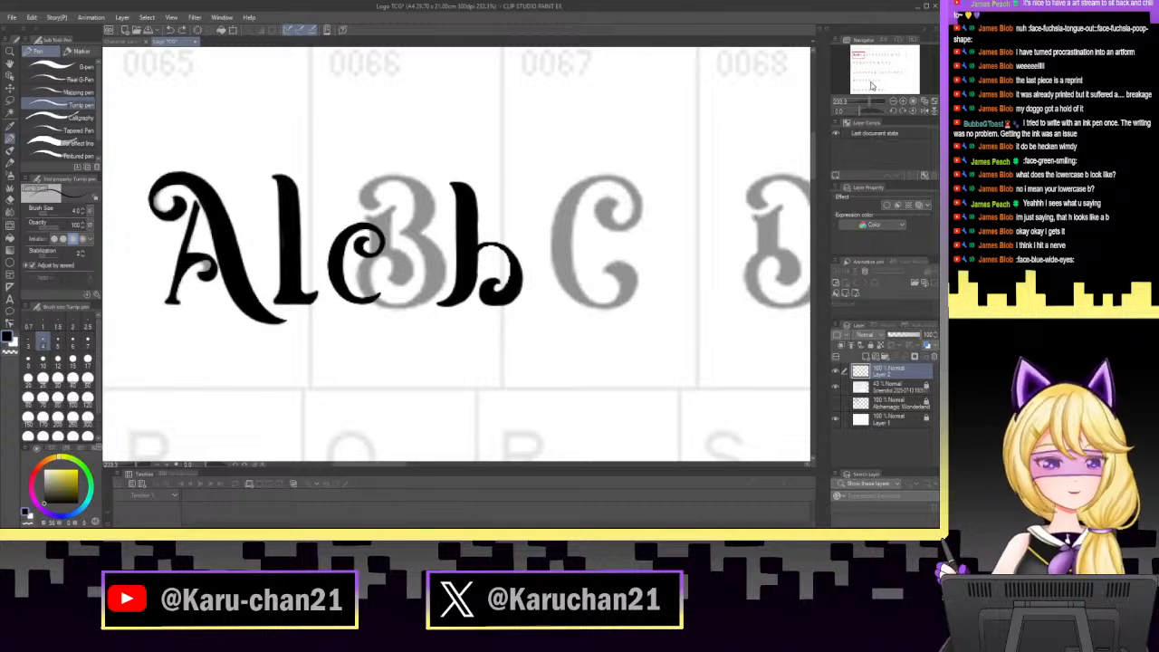
pyautogui.moveTo(523, 114)
pyautogui.mouseDown()
pyautogui.moveTo(543, 116)
pyautogui.moveTo(545, 133)
pyautogui.mouseUp()
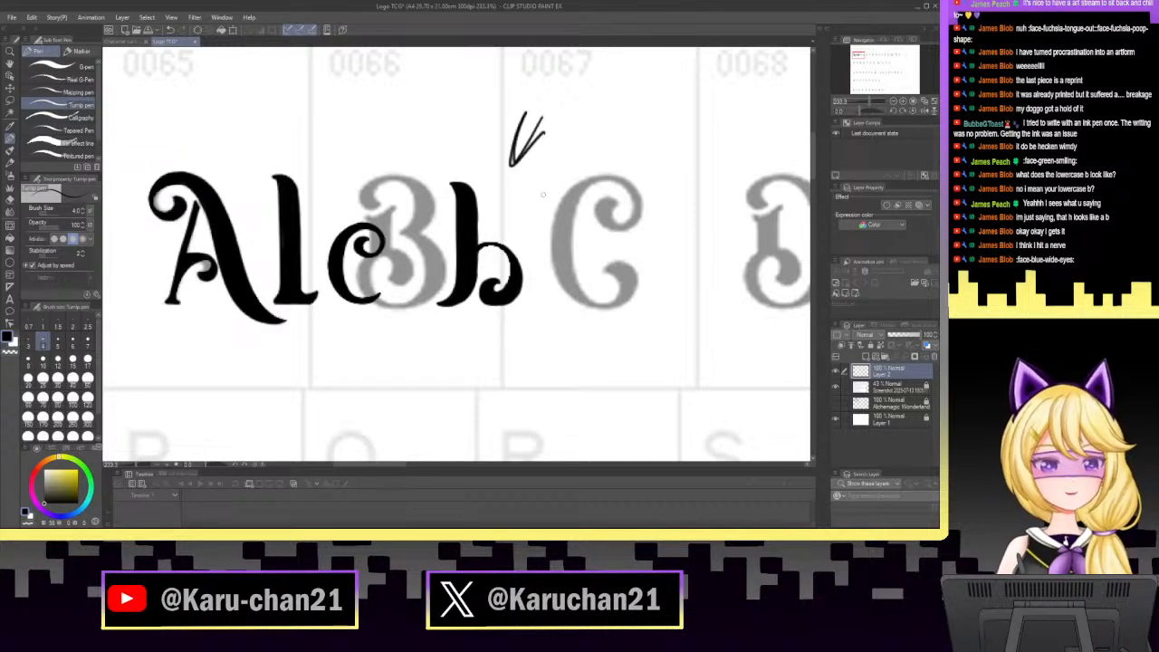
pyautogui.click(170, 30)
# Fill in the inner corner where the h's arch leaves the stem with the Turnip pen, rounding the junction.
pyautogui.moveTo(857, 103)
pyautogui.mouseDown()
pyautogui.moveTo(861, 73)
pyautogui.moveTo(881, 74)
pyautogui.moveTo(859, 52)
pyautogui.mouseUp()
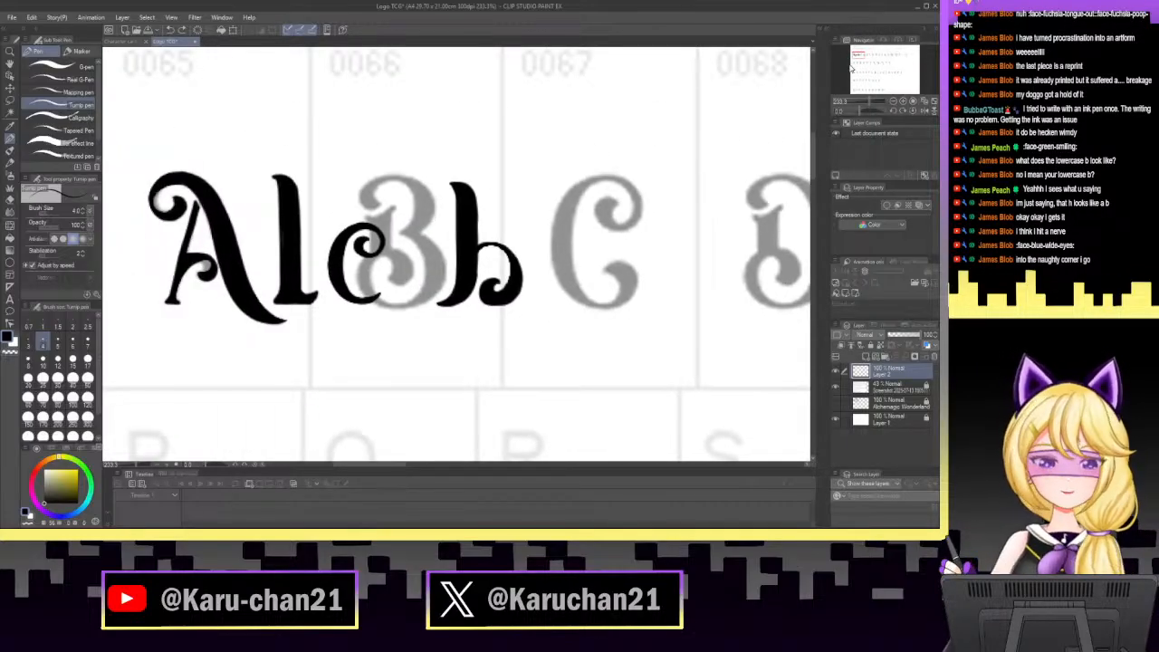
pyautogui.moveTo(872, 103); pyautogui.dragTo(874, 102)
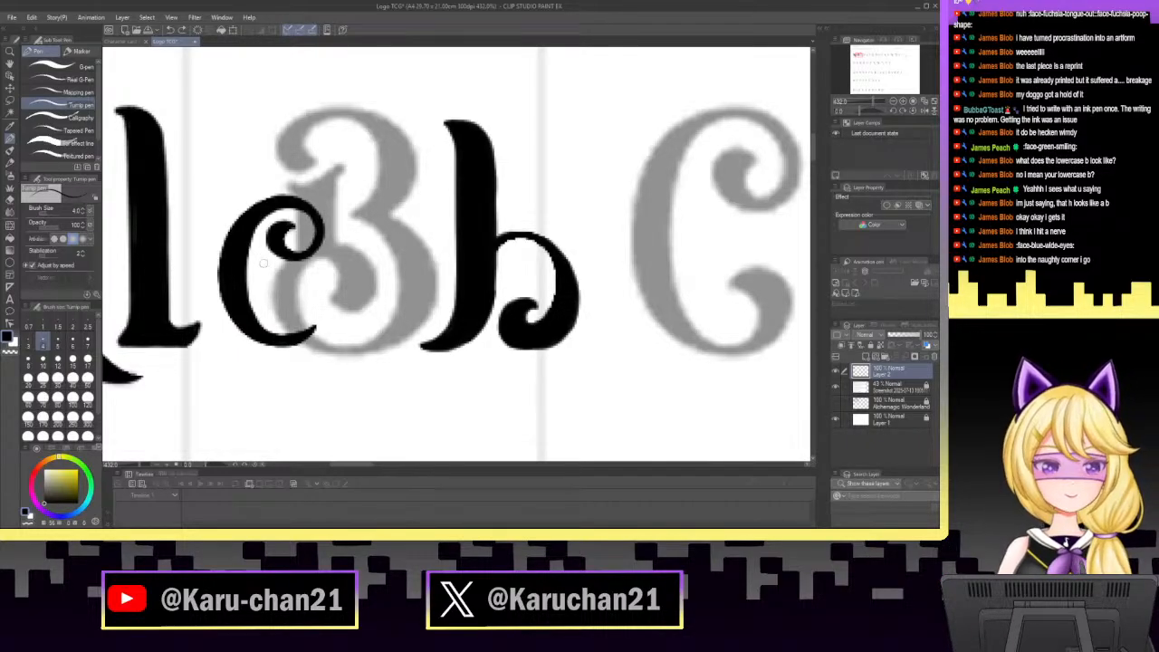
pyautogui.click(11, 201)
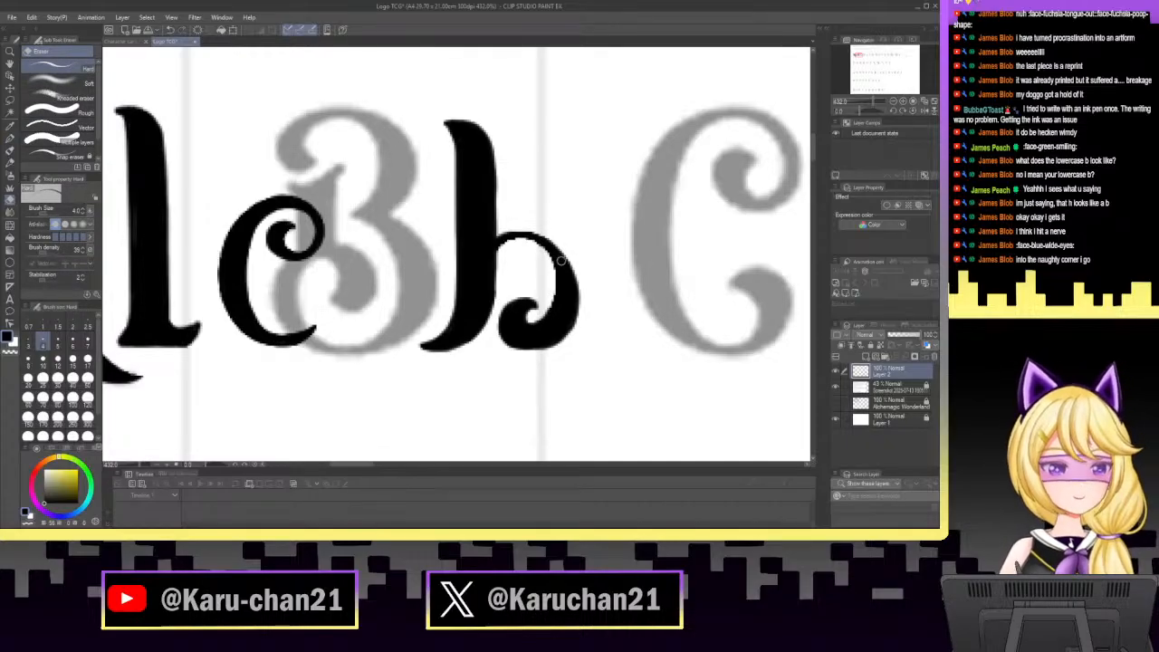
pyautogui.click(874, 107)
pyautogui.moveTo(874, 106); pyautogui.dragTo(877, 107)
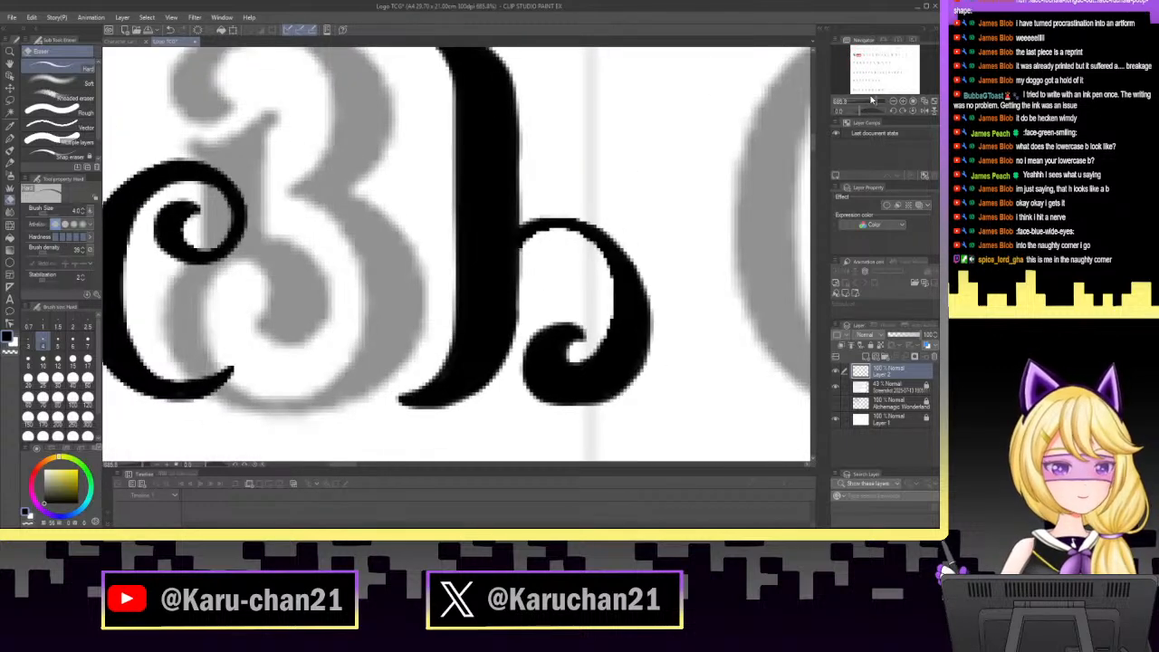
pyautogui.click(10, 140)
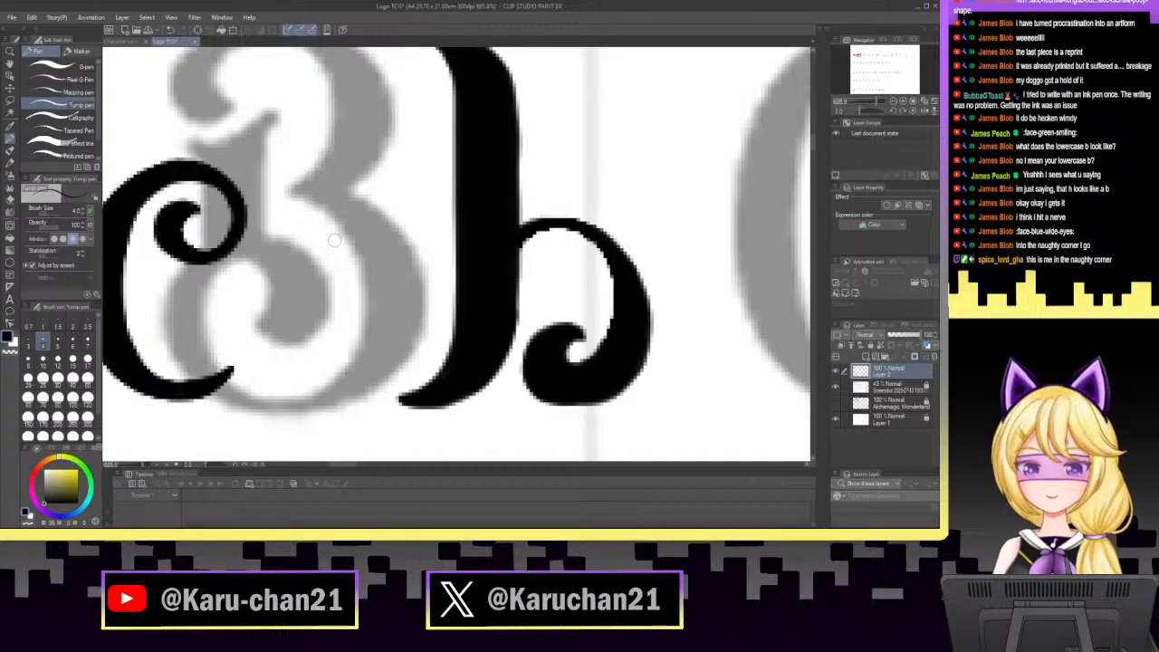
pyautogui.moveTo(514, 246)
pyautogui.mouseDown()
pyautogui.moveTo(530, 272)
pyautogui.moveTo(555, 225)
pyautogui.moveTo(570, 227)
pyautogui.mouseUp()
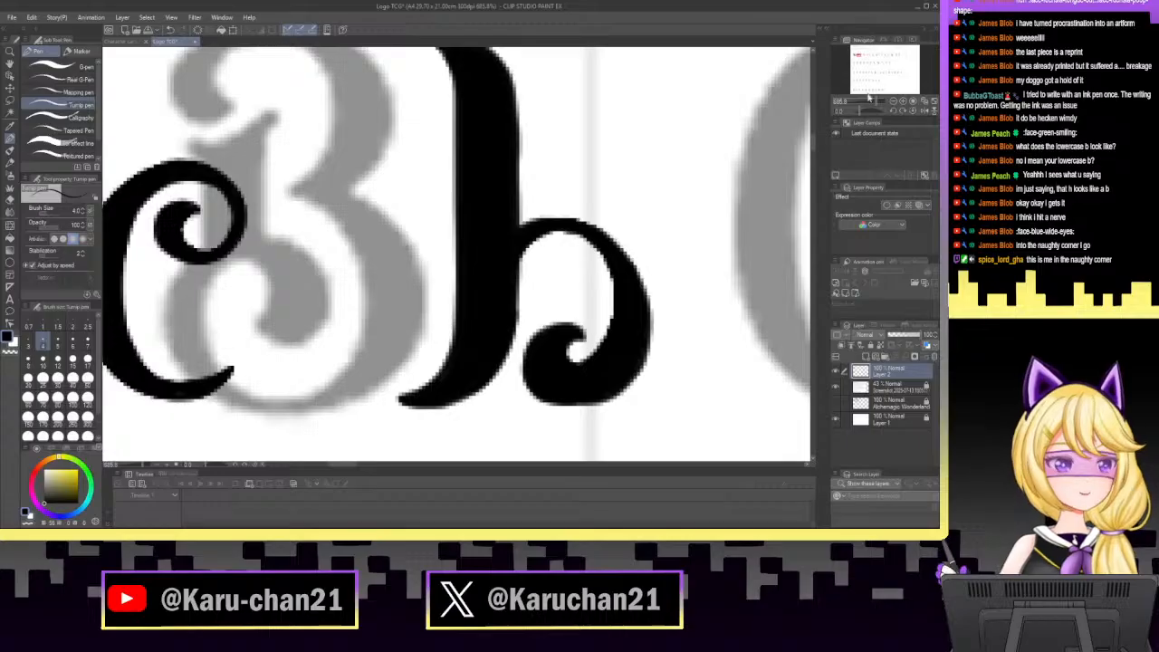
# Touch up the top of the h's arch near the stem with the Hard eraser and the Turnip pen.
pyautogui.moveTo(875, 102); pyautogui.dragTo(884, 106)
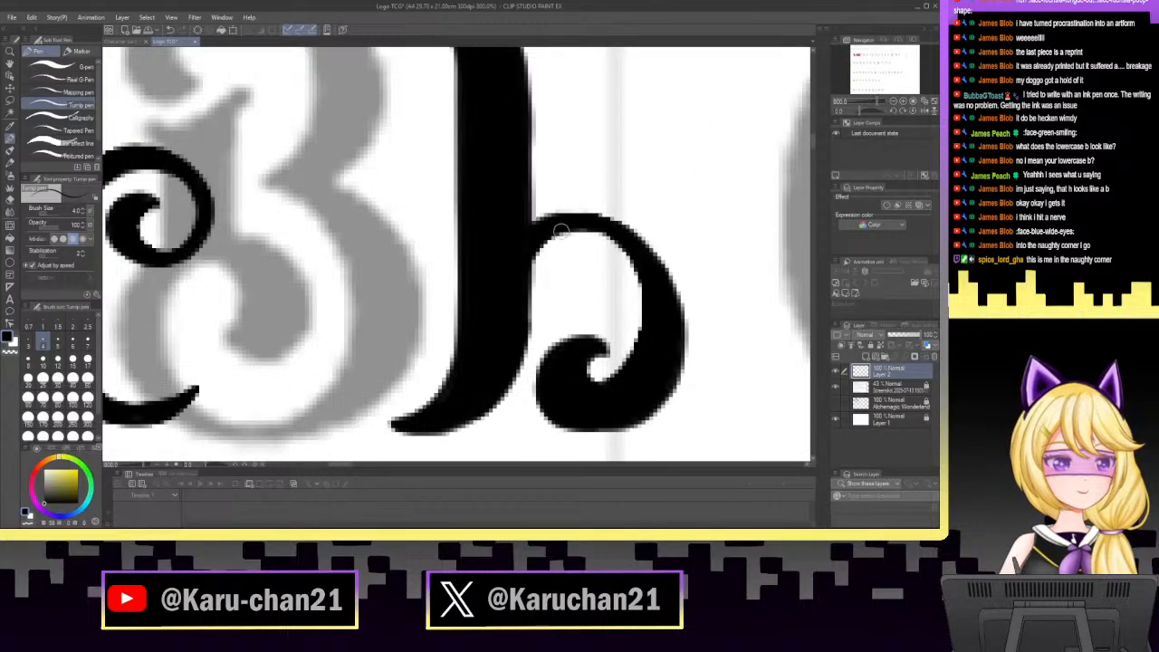
pyautogui.click(8, 206)
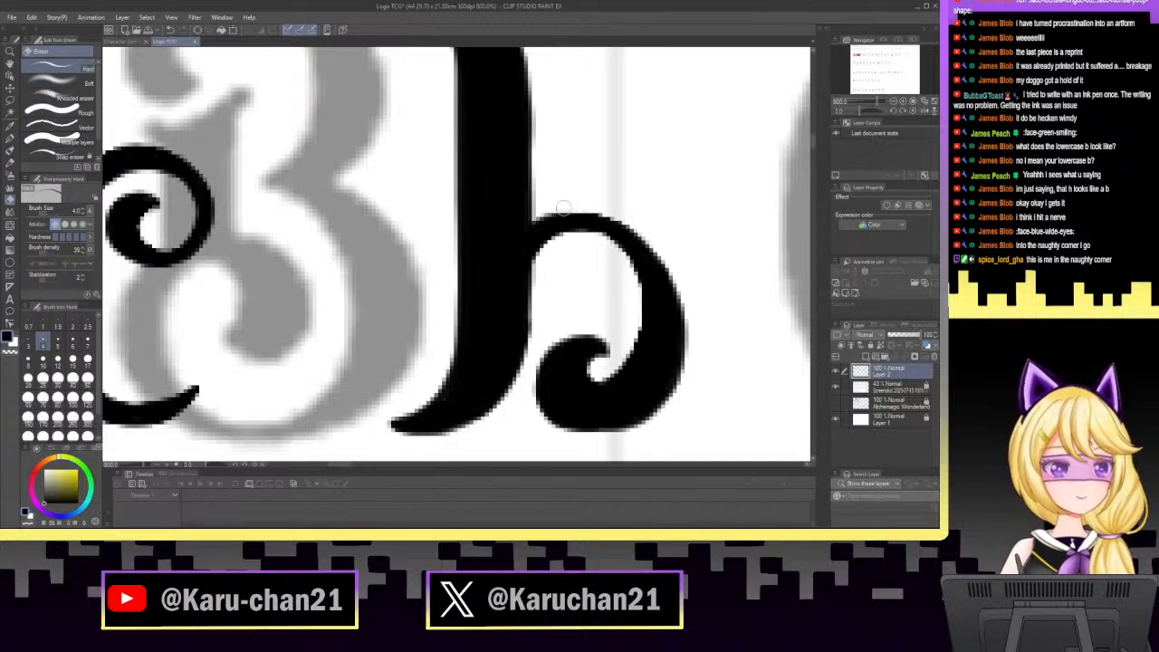
pyautogui.moveTo(876, 103)
pyautogui.mouseDown()
pyautogui.moveTo(865, 105)
pyautogui.moveTo(876, 104)
pyautogui.mouseUp()
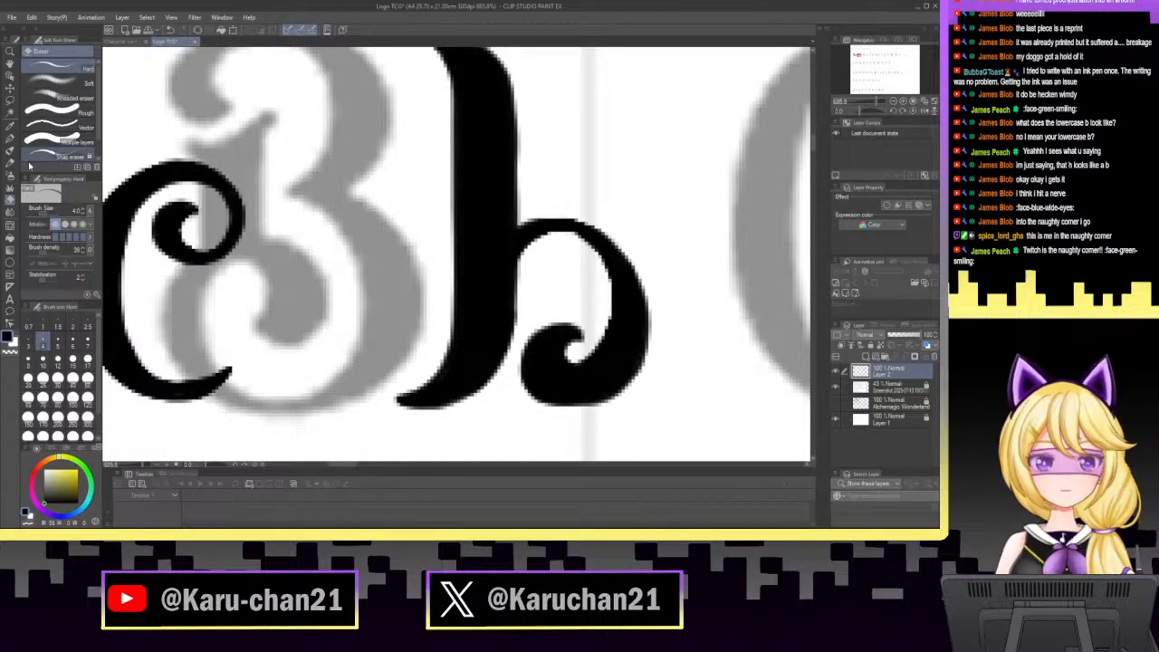
pyautogui.click(9, 152)
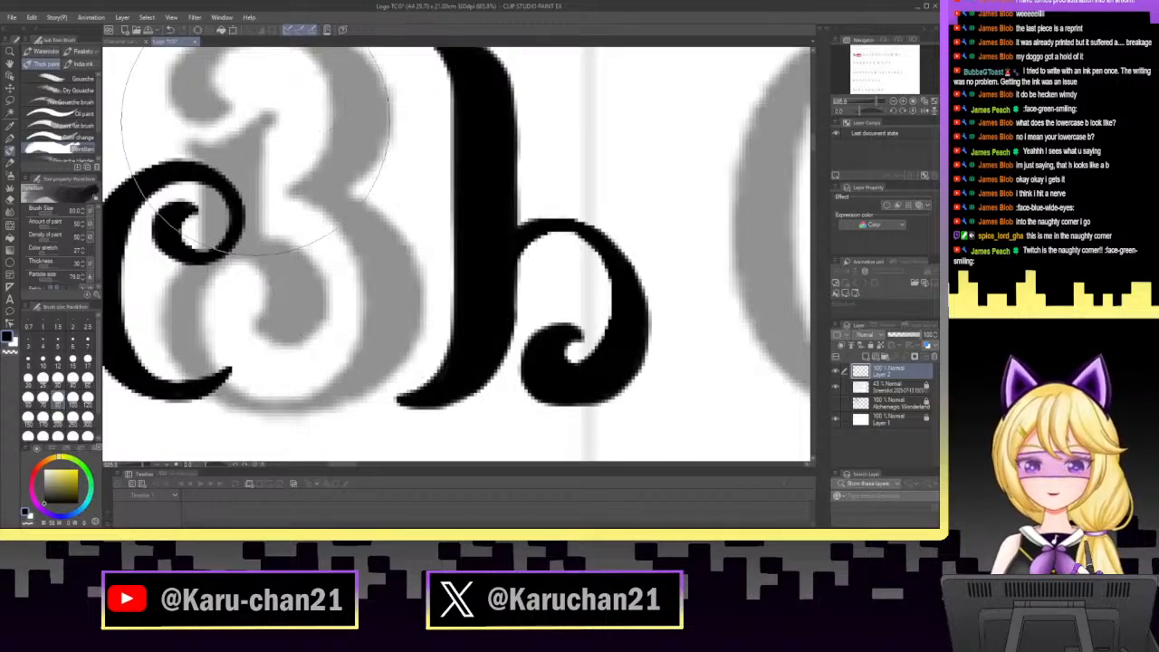
pyautogui.click(9, 140)
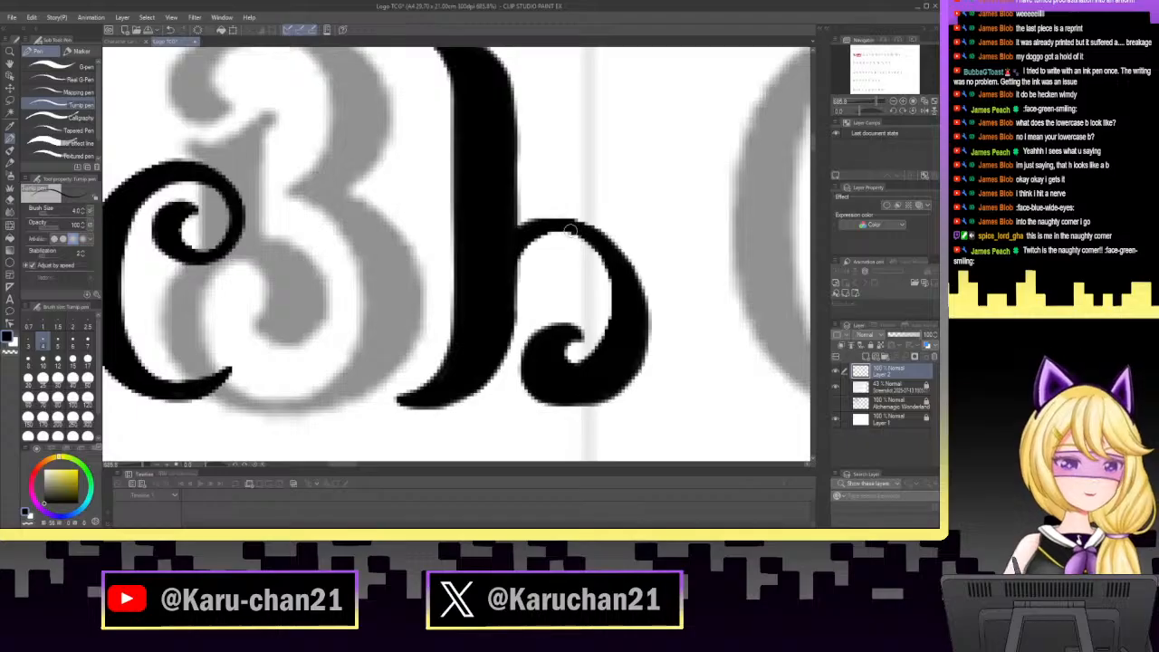
# Lasso the h, stretch its height to 104%, move it close beside the c, apply the transformation and clear the selection.
pyautogui.moveTo(877, 102); pyautogui.dragTo(874, 106)
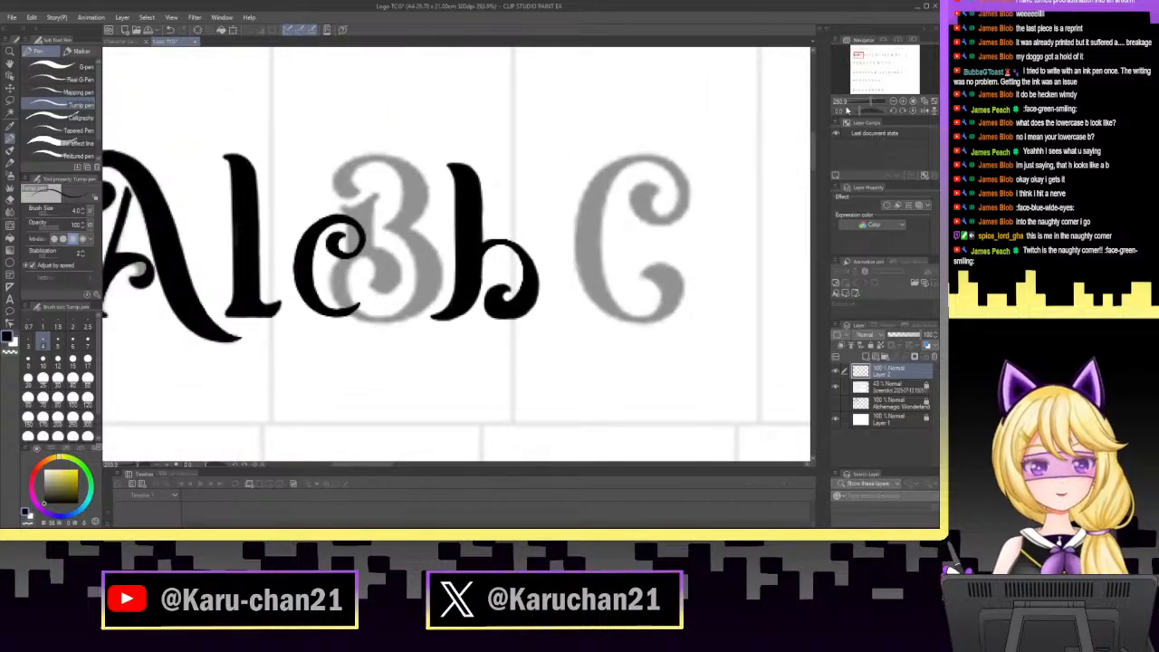
pyautogui.click(7, 102)
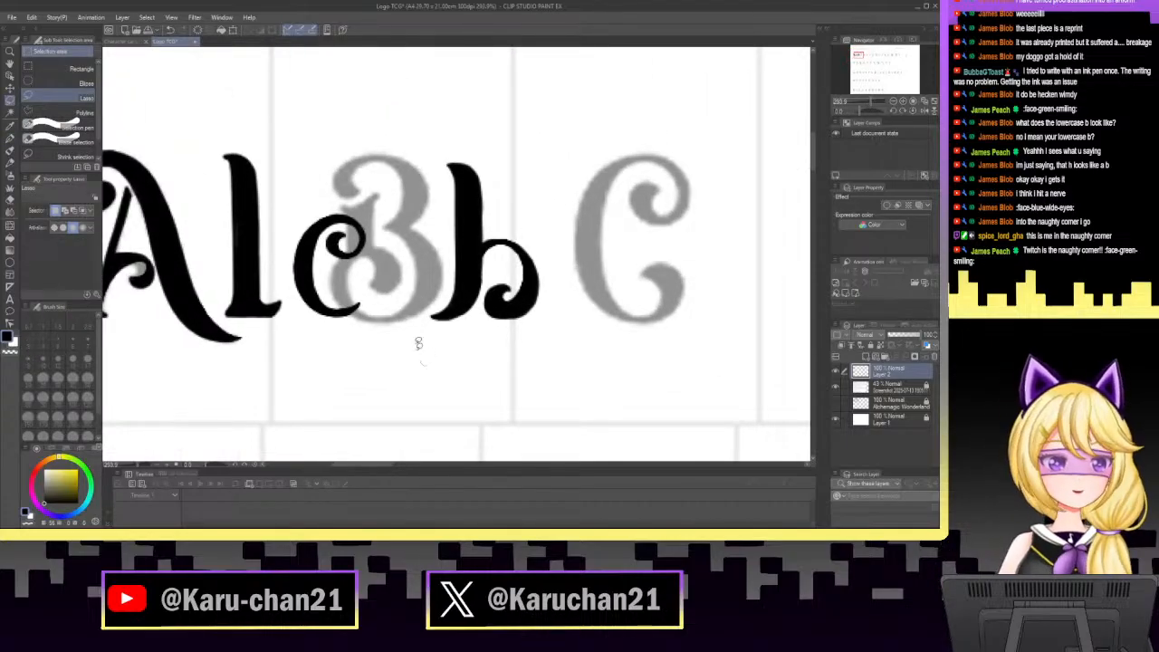
pyautogui.moveTo(420, 349)
pyautogui.mouseDown()
pyautogui.moveTo(564, 140)
pyautogui.moveTo(589, 342)
pyautogui.moveTo(471, 370)
pyautogui.mouseUp()
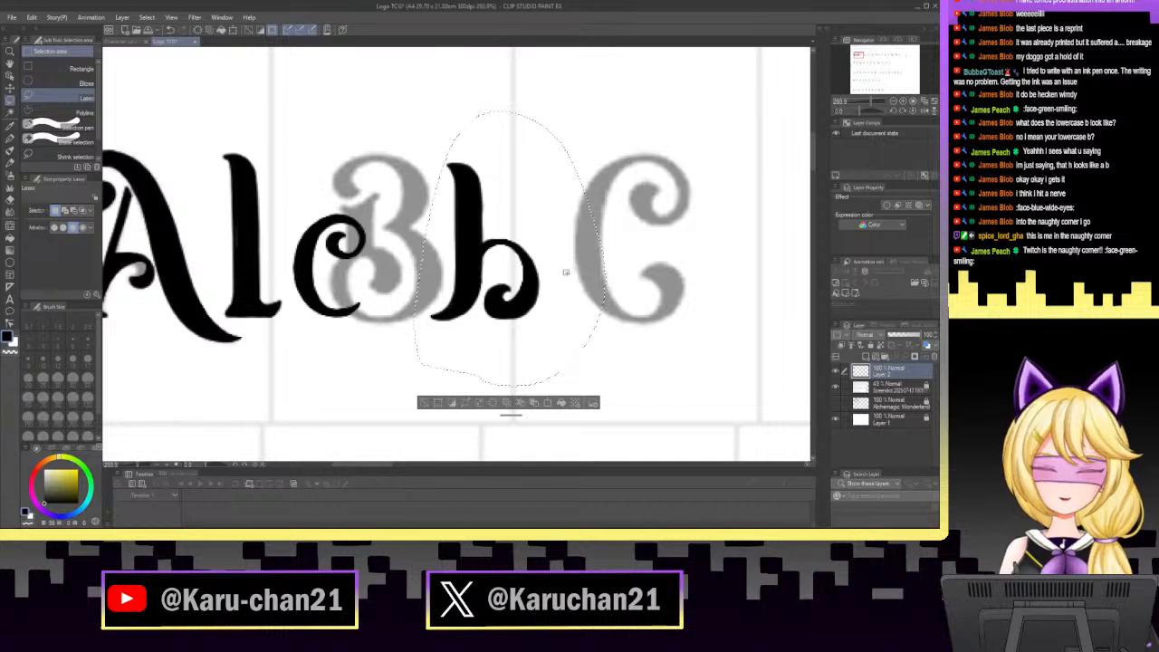
pyautogui.hotkey('ctrl', 't')
pyautogui.moveTo(548, 247); pyautogui.dragTo(351, 298)
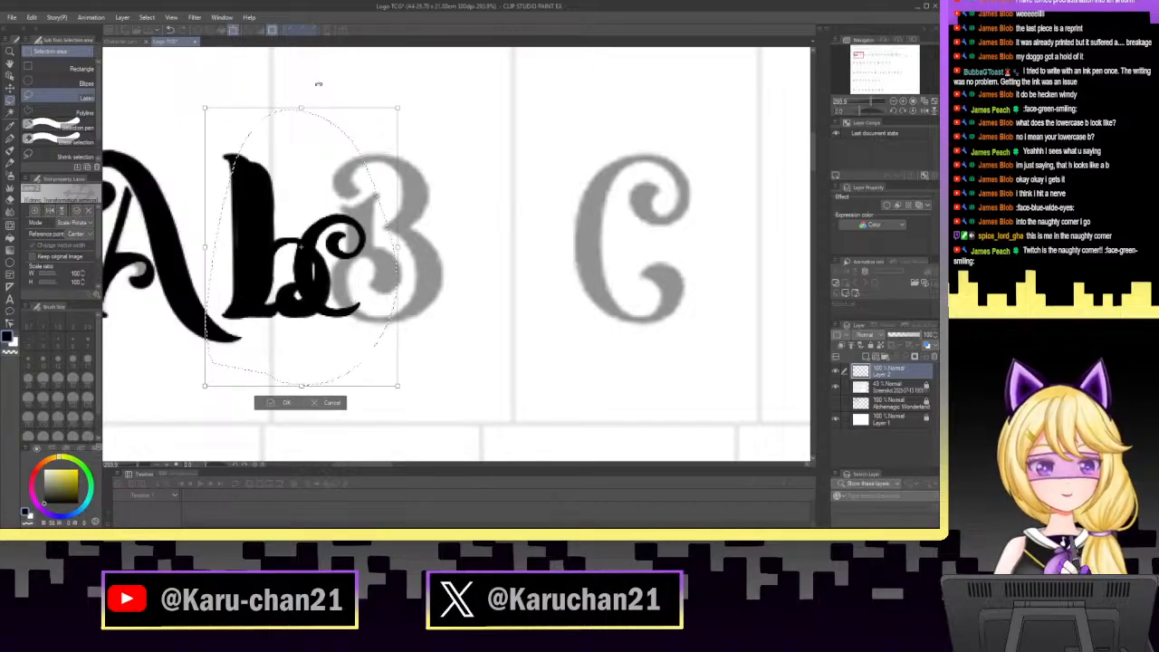
pyautogui.moveTo(302, 107); pyautogui.dragTo(303, 99)
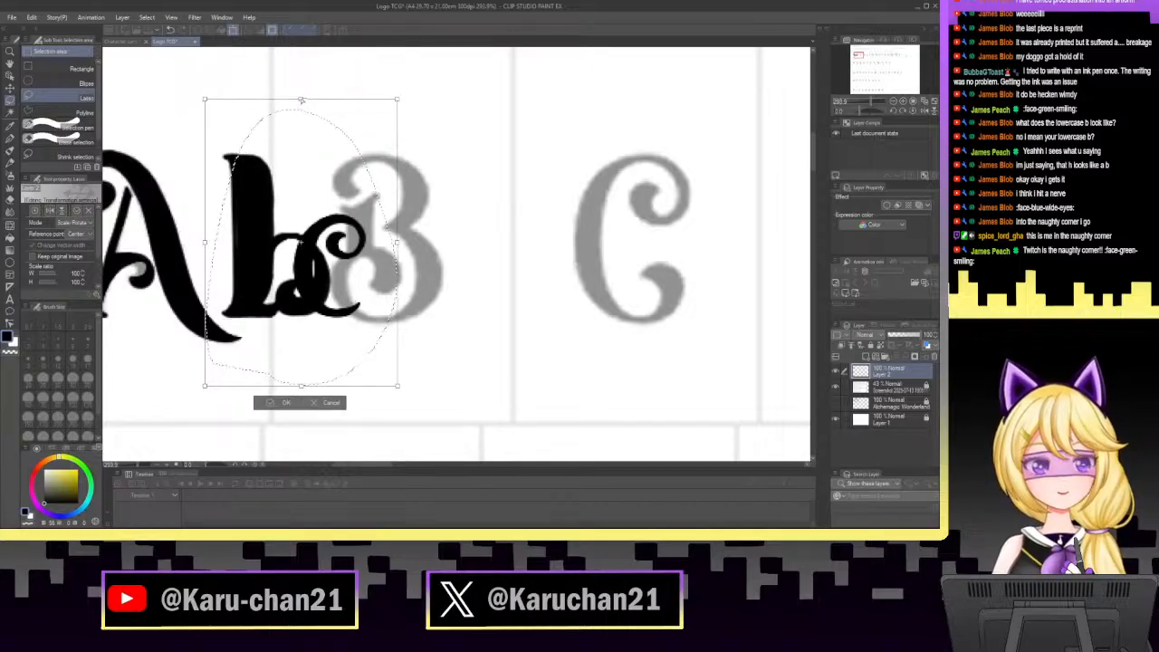
pyautogui.moveTo(334, 215); pyautogui.dragTo(491, 213)
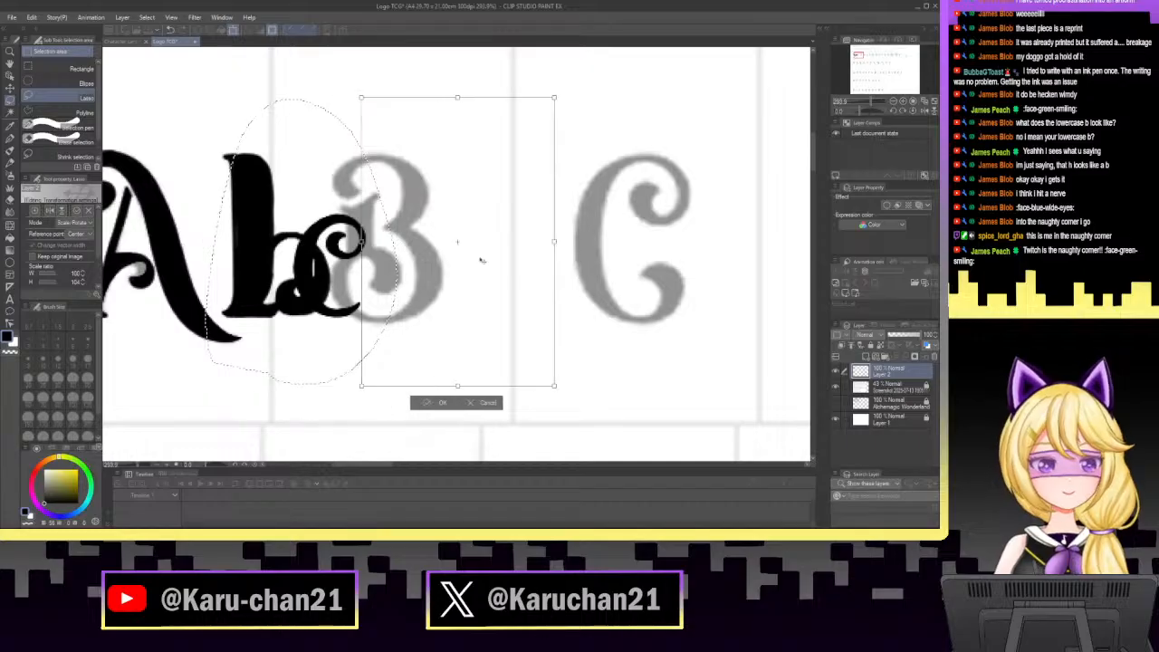
pyautogui.moveTo(482, 260); pyautogui.dragTo(468, 258)
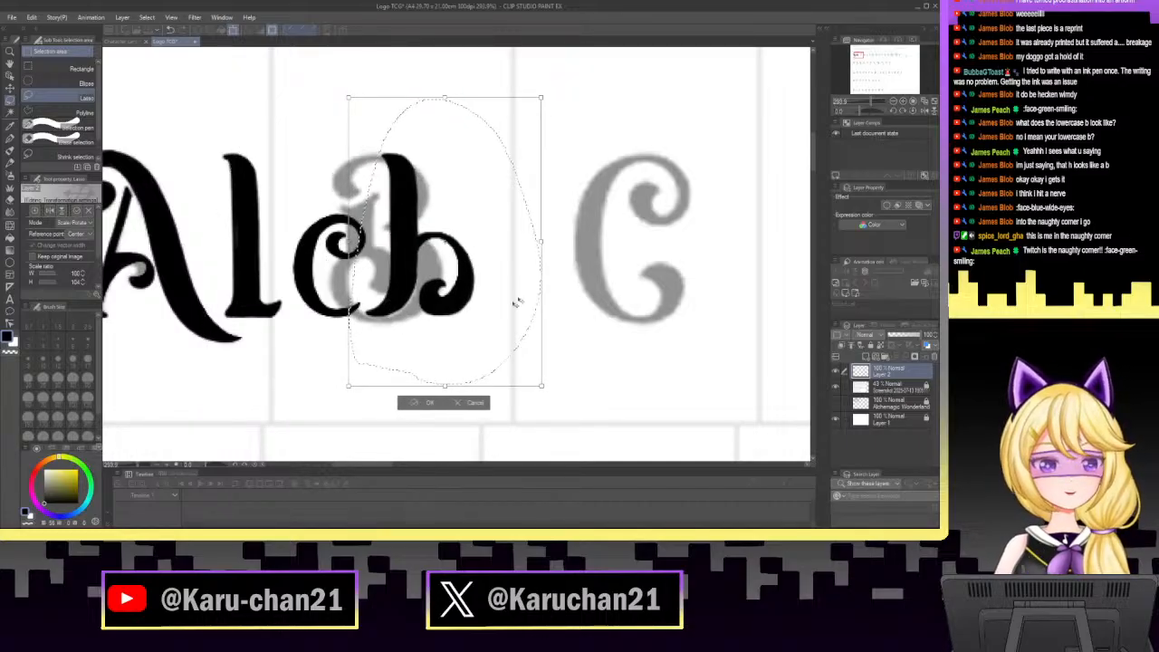
pyautogui.click(428, 403)
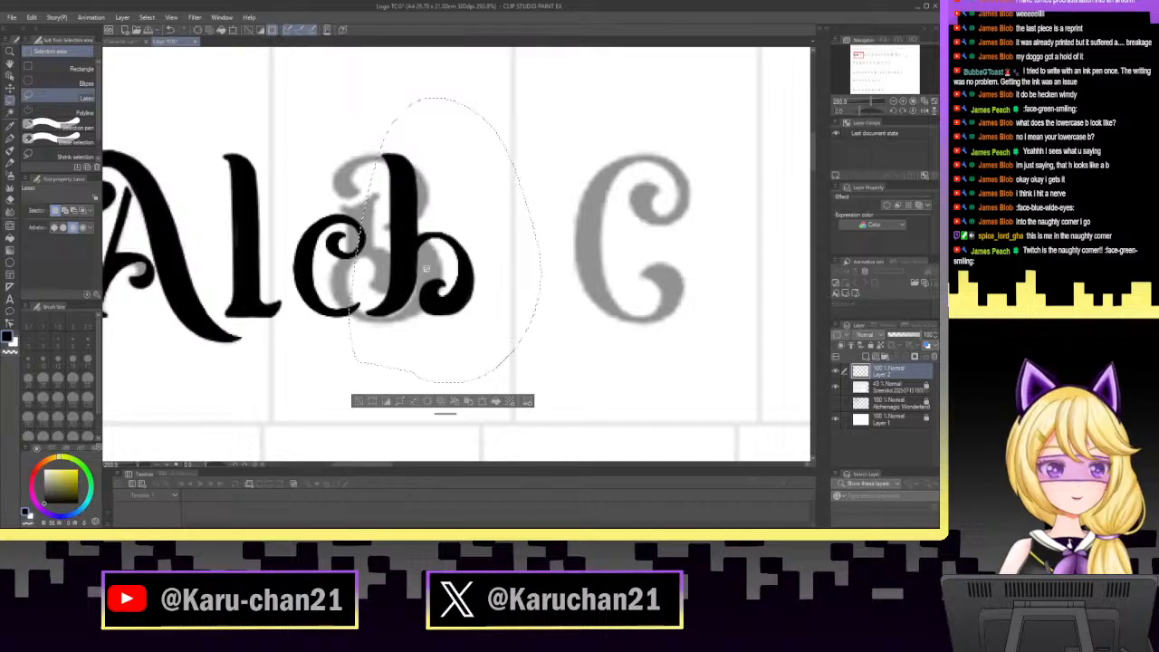
pyautogui.hotkey('ctrl', 'd')
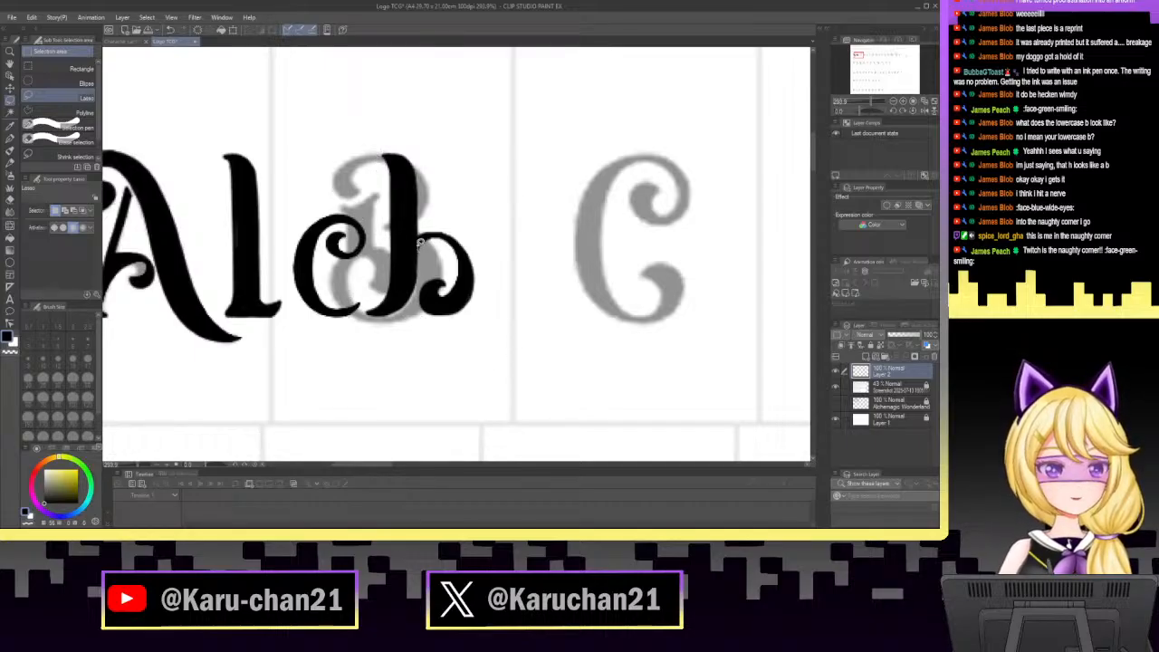
# Lasso only the h's curled arch, stretch its height to 114%, apply the transformation and clear the selection.
pyautogui.moveTo(419, 233)
pyautogui.mouseDown()
pyautogui.moveTo(493, 259)
pyautogui.moveTo(414, 328)
pyautogui.mouseUp()
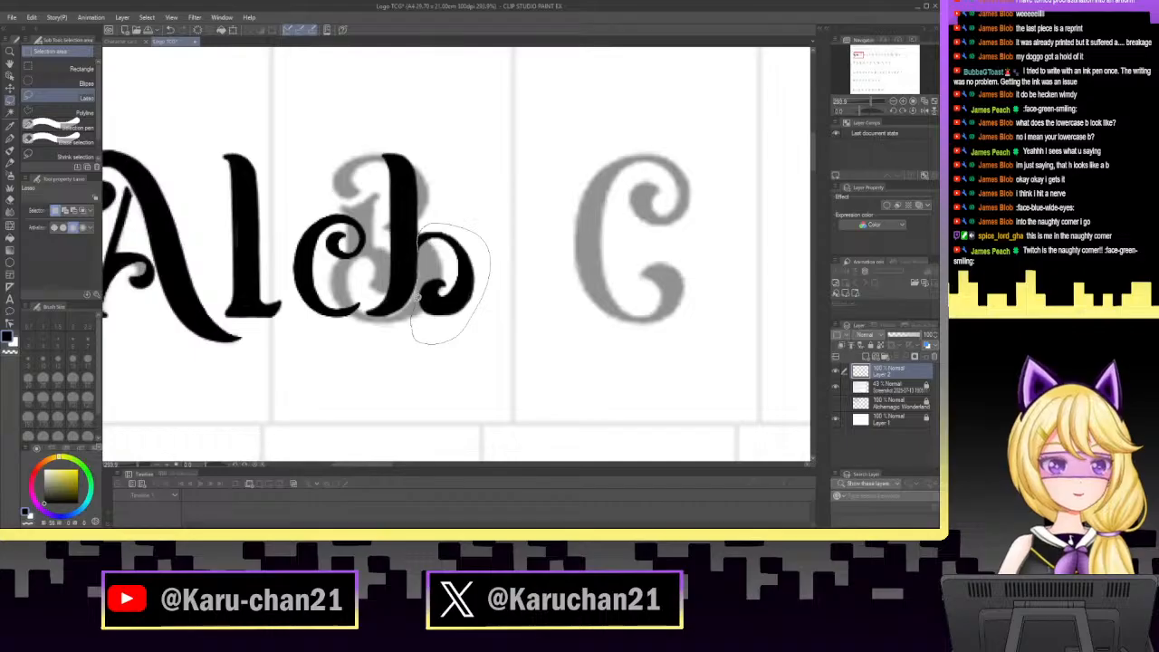
pyautogui.moveTo(422, 277); pyautogui.dragTo(420, 243)
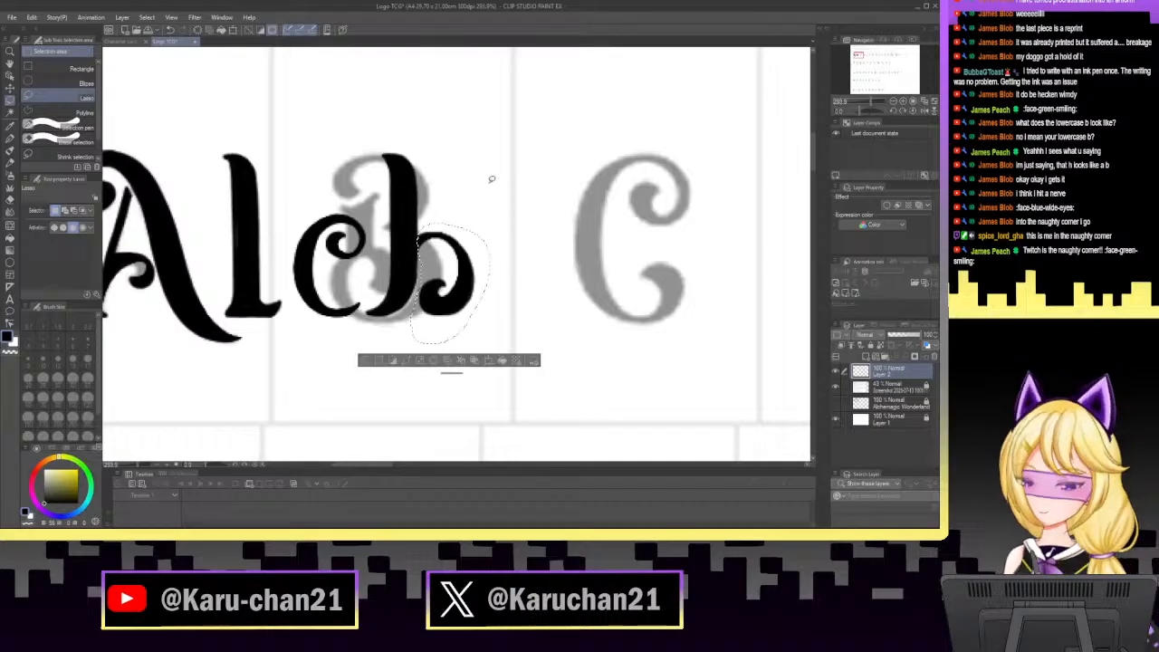
pyautogui.hotkey('ctrl', 't')
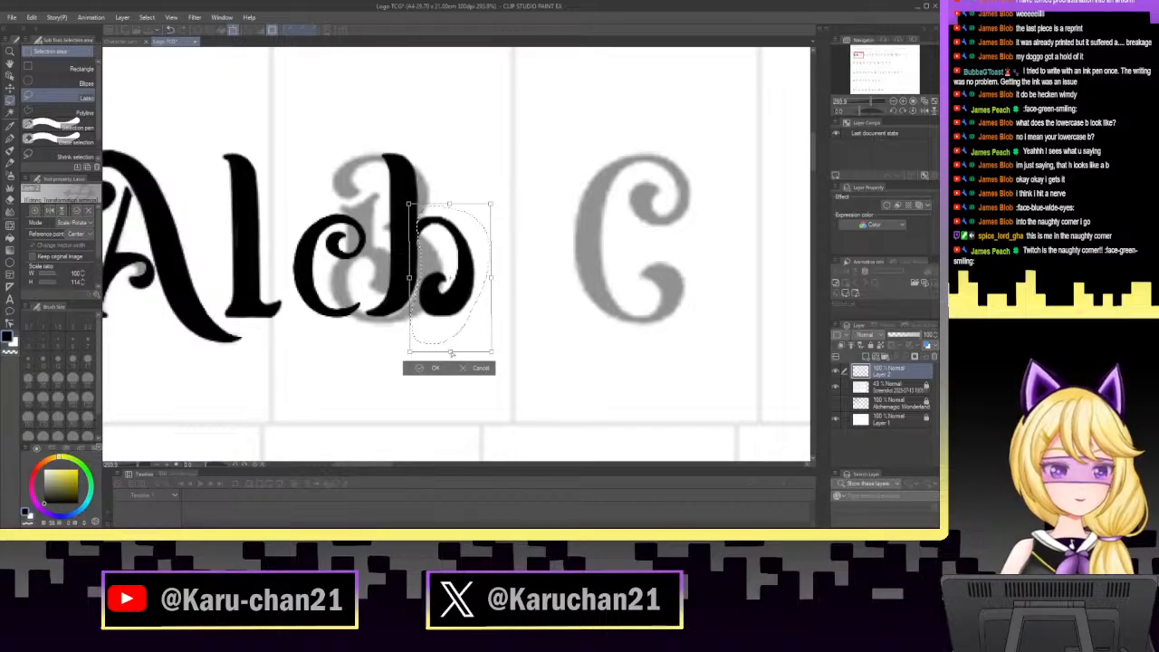
pyautogui.click(431, 367)
pyautogui.click(436, 414)
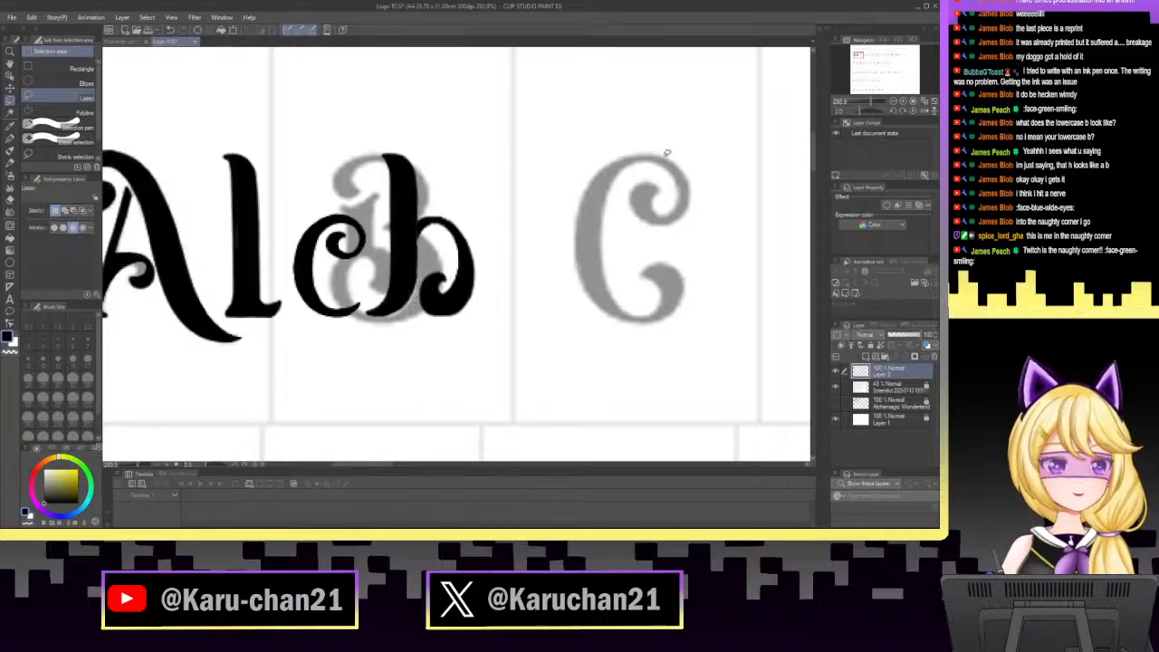
# Smooth the junction between the h's stem and its stretched arch with the Turnip pen.
pyautogui.moveTo(871, 102); pyautogui.dragTo(874, 101)
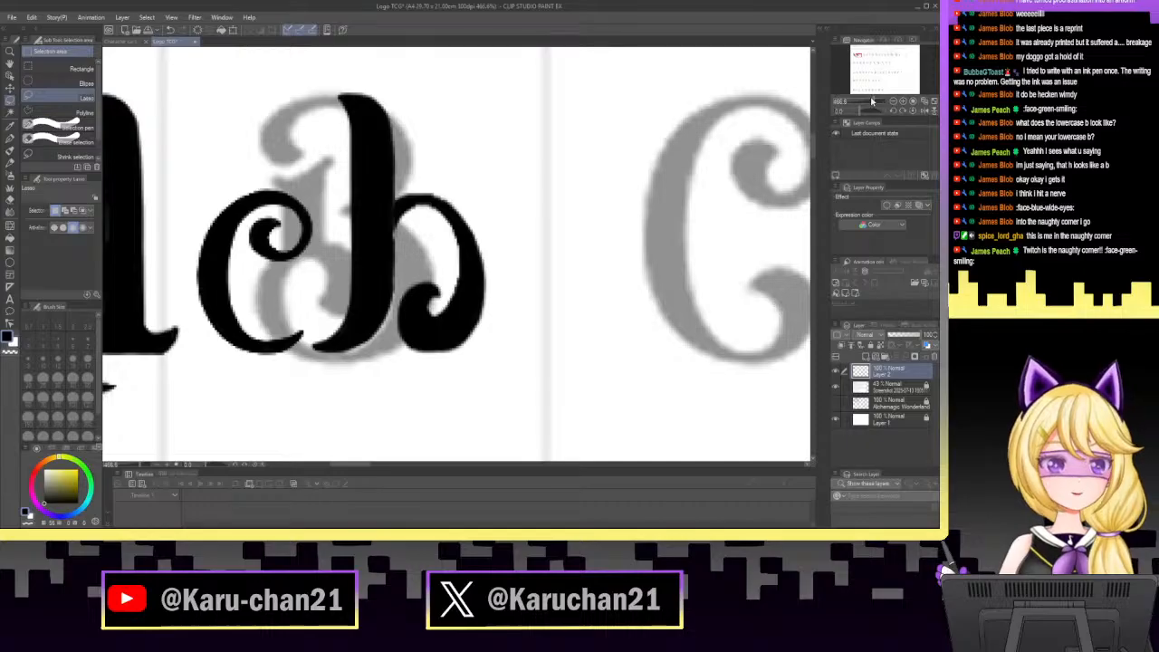
pyautogui.click(10, 140)
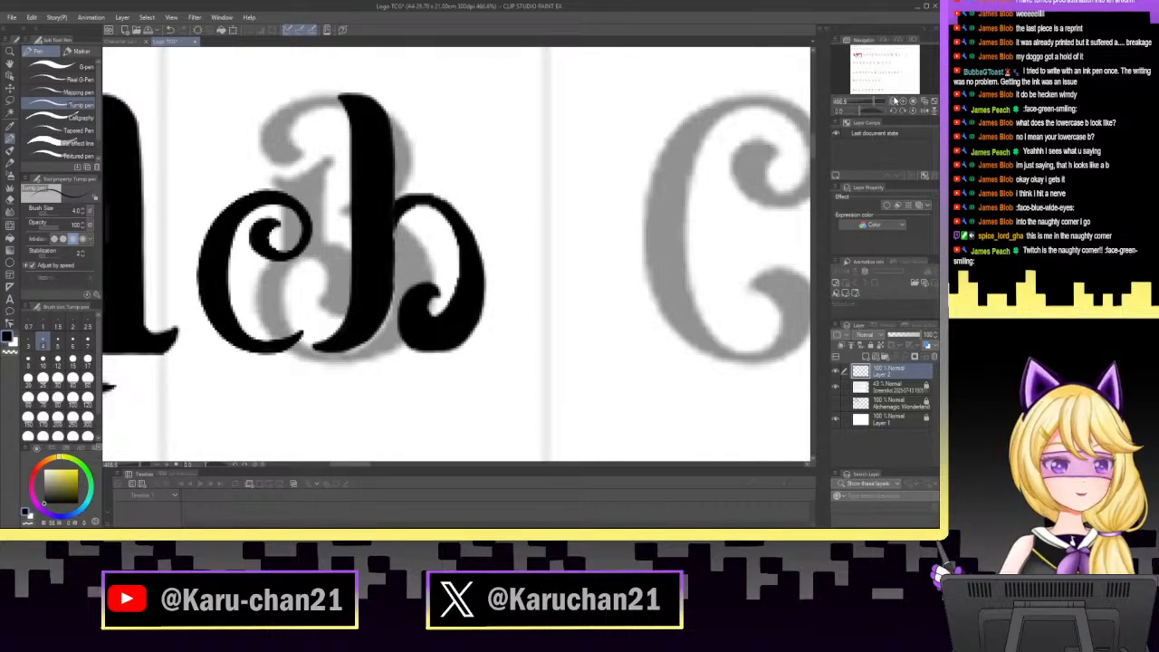
pyautogui.moveTo(874, 101); pyautogui.dragTo(878, 102)
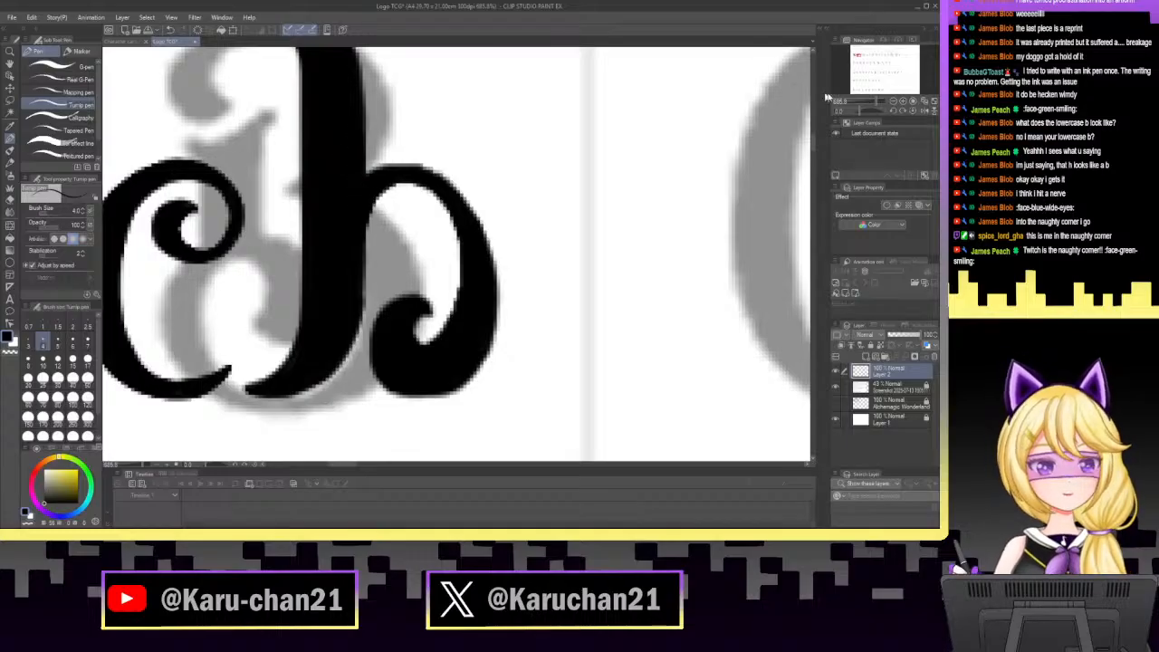
# Sketch a handwritten h above the black lettering for comparison and undo it.
pyautogui.click(868, 107)
pyautogui.moveTo(868, 108); pyautogui.dragTo(863, 110)
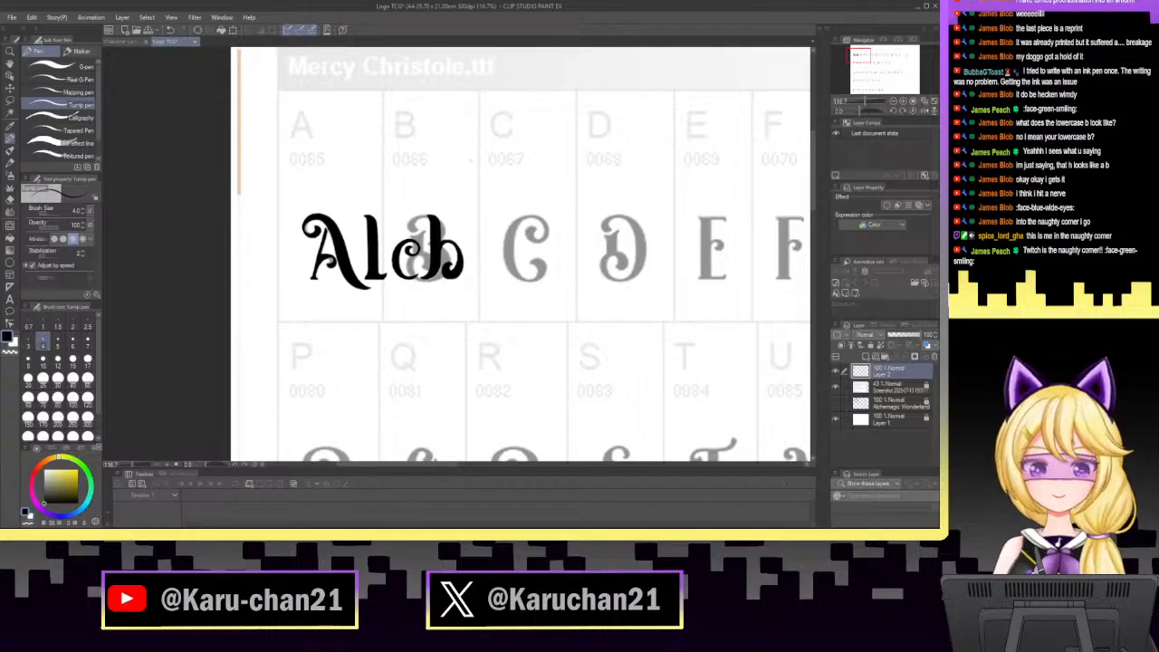
pyautogui.moveTo(451, 141); pyautogui.dragTo(472, 188)
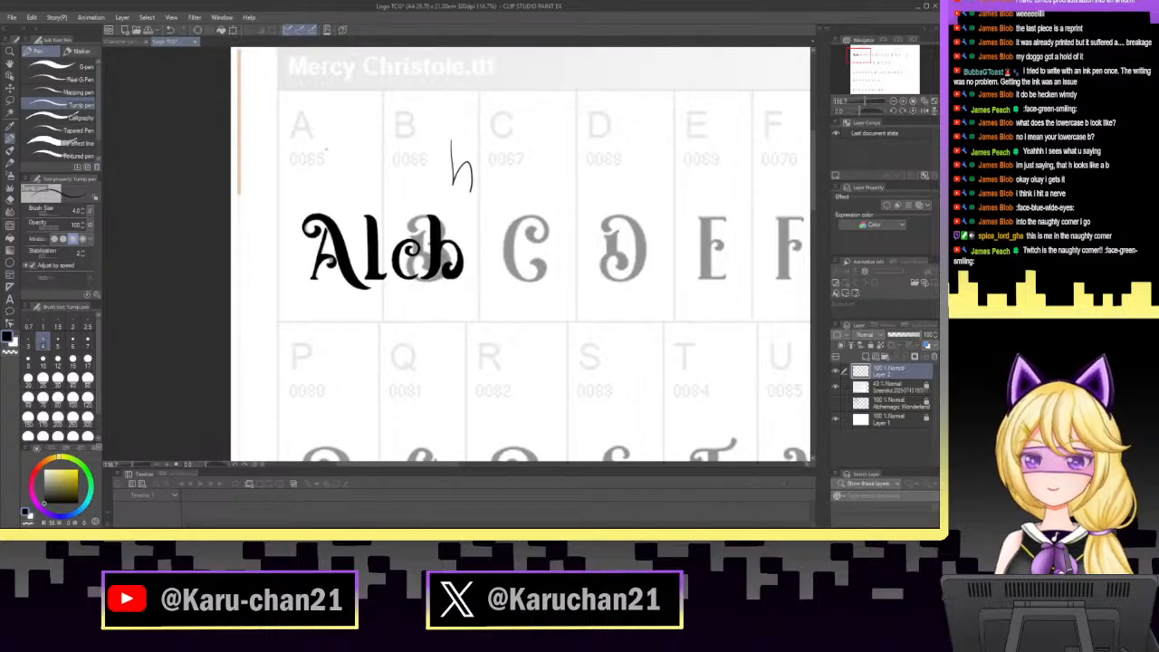
pyautogui.click(171, 31)
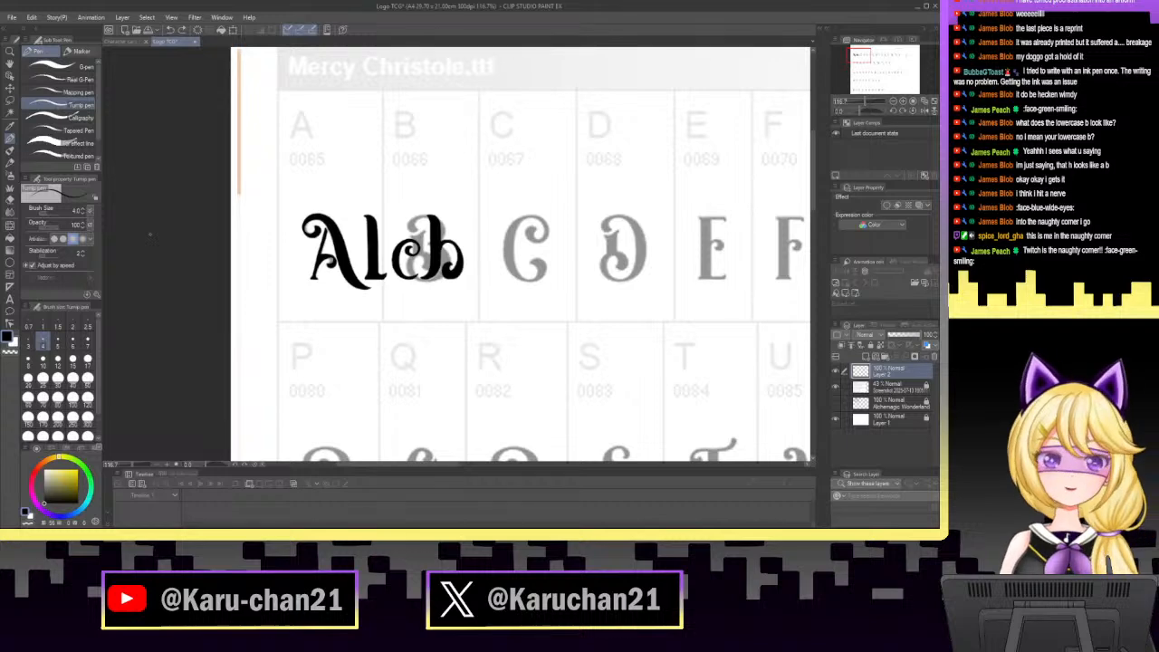
# Save the logo document.
pyautogui.click(12, 17)
pyautogui.click(30, 94)
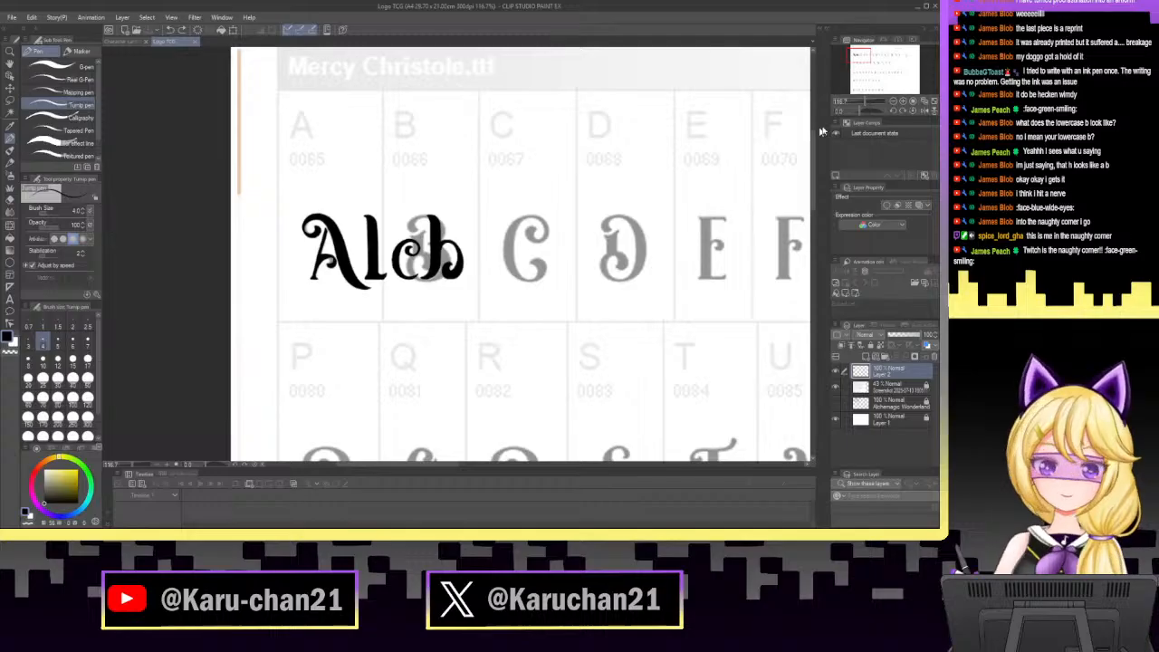
# Sketch a looped lowercase e and a rounded E above the lettering as shape ideas, and undo both sketches.
pyautogui.moveTo(872, 59); pyautogui.dragTo(876, 68)
pyautogui.moveTo(875, 67)
pyautogui.mouseDown()
pyautogui.moveTo(874, 84)
pyautogui.moveTo(860, 57)
pyautogui.mouseUp()
pyautogui.scroll(5, 875, 85)
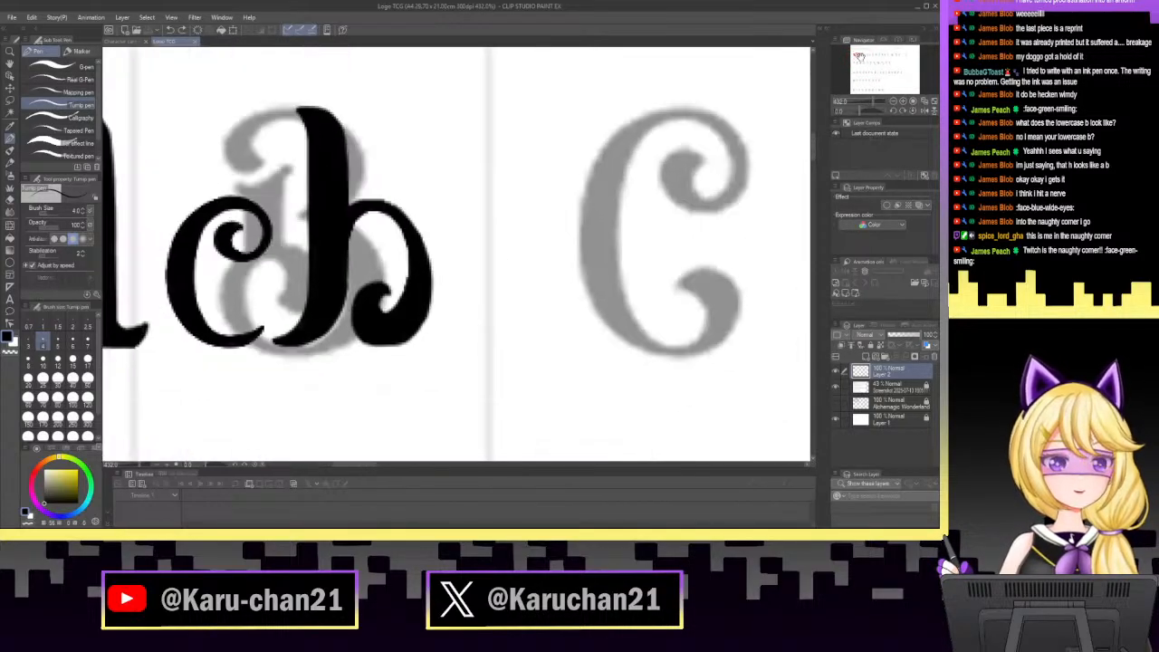
pyautogui.moveTo(874, 102); pyautogui.dragTo(871, 105)
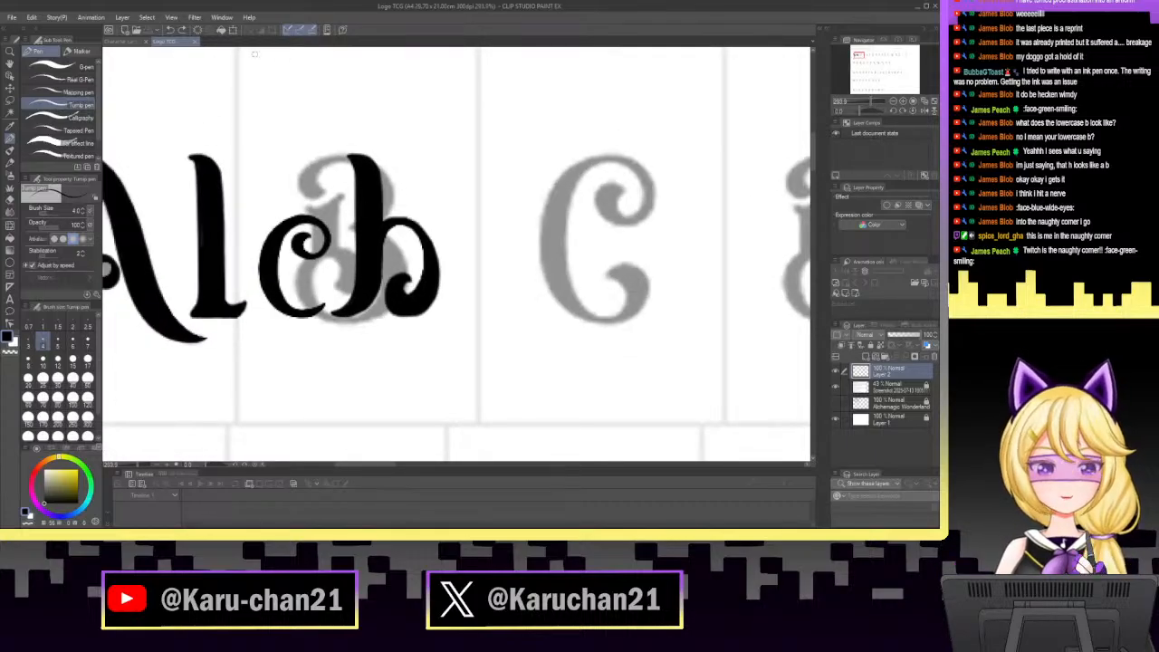
pyautogui.moveTo(486, 119)
pyautogui.mouseDown()
pyautogui.moveTo(508, 92)
pyautogui.moveTo(534, 131)
pyautogui.mouseUp()
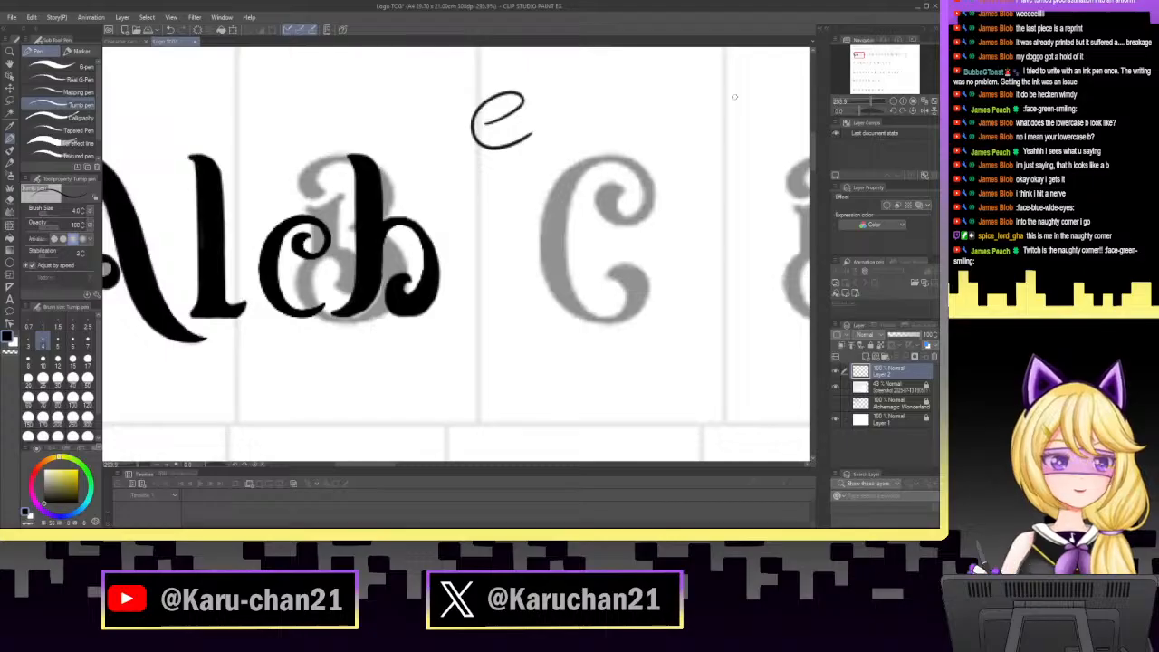
pyautogui.moveTo(671, 70)
pyautogui.mouseDown()
pyautogui.moveTo(692, 118)
pyautogui.moveTo(699, 99)
pyautogui.mouseUp()
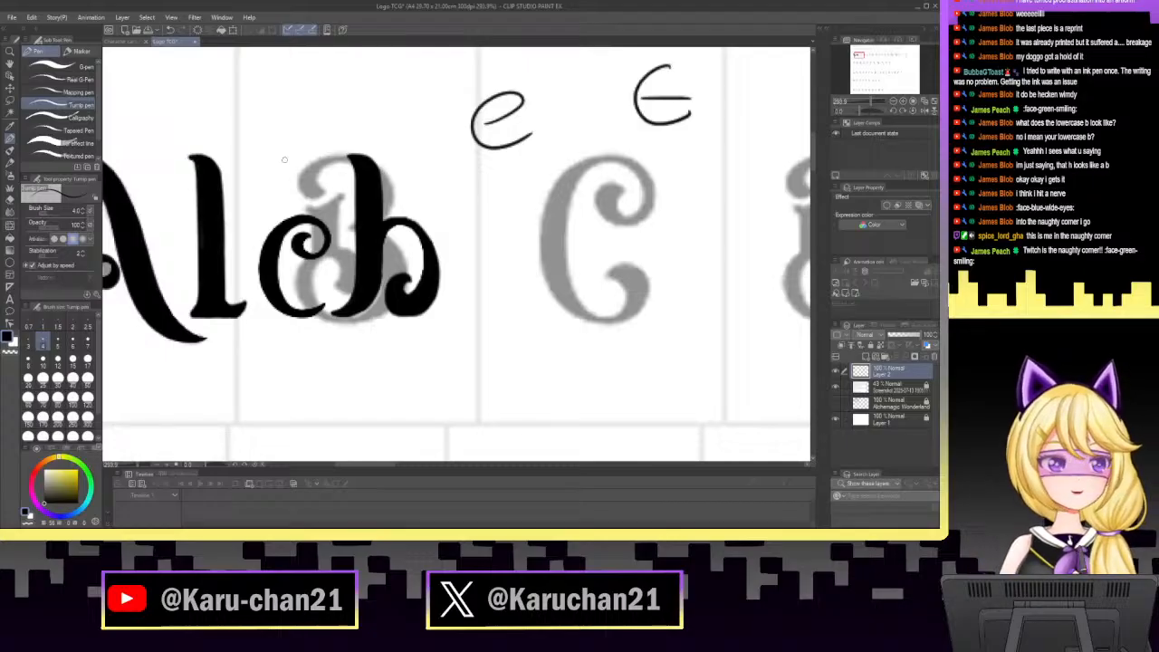
pyautogui.click(169, 30)
pyautogui.click(169, 30)
pyautogui.click(169, 30)
# Lasso the black c, paste a copy on a new layer, place it just after the h and apply the transformation.
pyautogui.press('m')
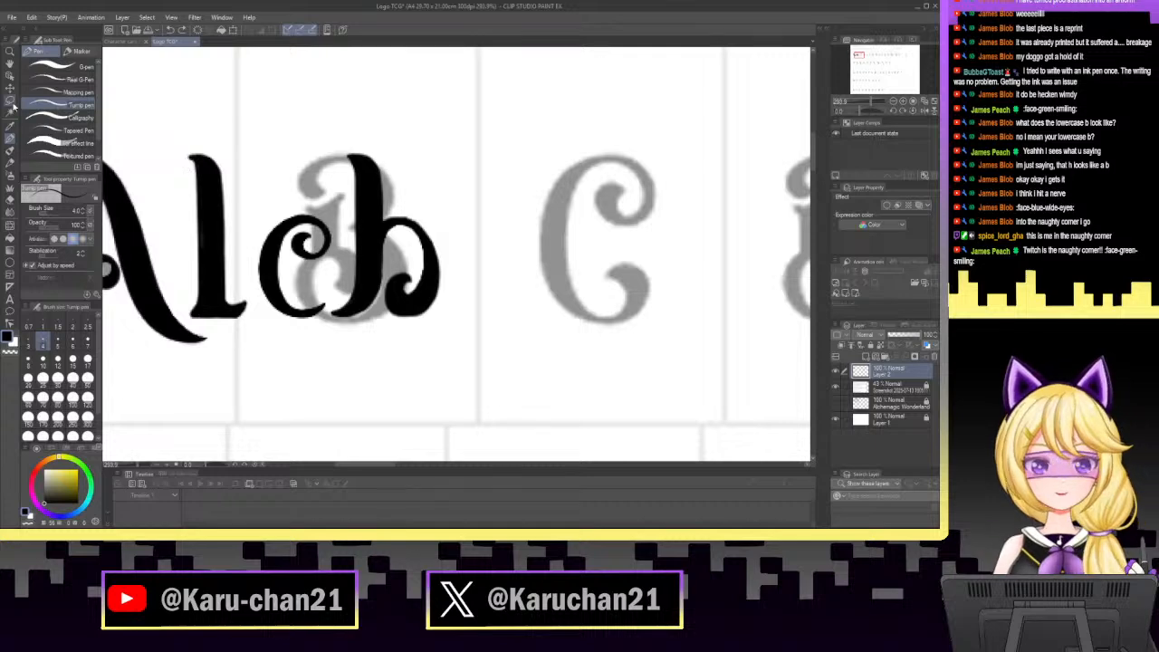
pyautogui.moveTo(333, 290)
pyautogui.mouseDown()
pyautogui.moveTo(323, 186)
pyautogui.moveTo(274, 186)
pyautogui.moveTo(256, 229)
pyautogui.moveTo(260, 300)
pyautogui.moveTo(274, 324)
pyautogui.moveTo(306, 332)
pyautogui.moveTo(333, 299)
pyautogui.mouseUp()
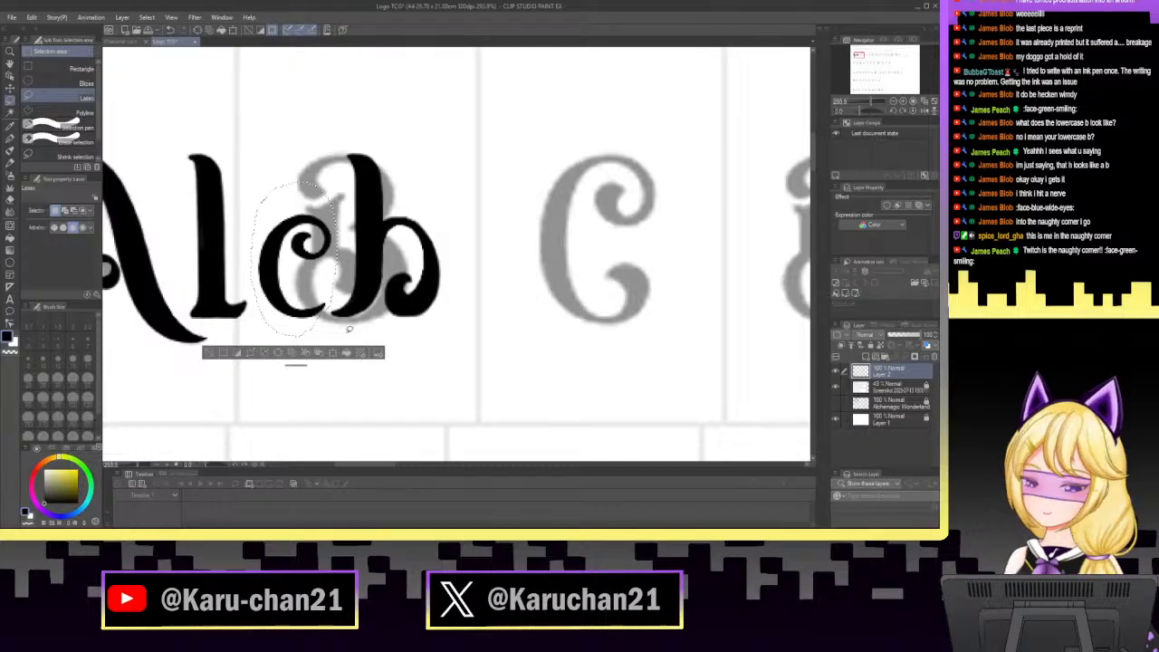
pyautogui.hotkey('ctrl', 'c')
pyautogui.hotkey('ctrl', 'v')
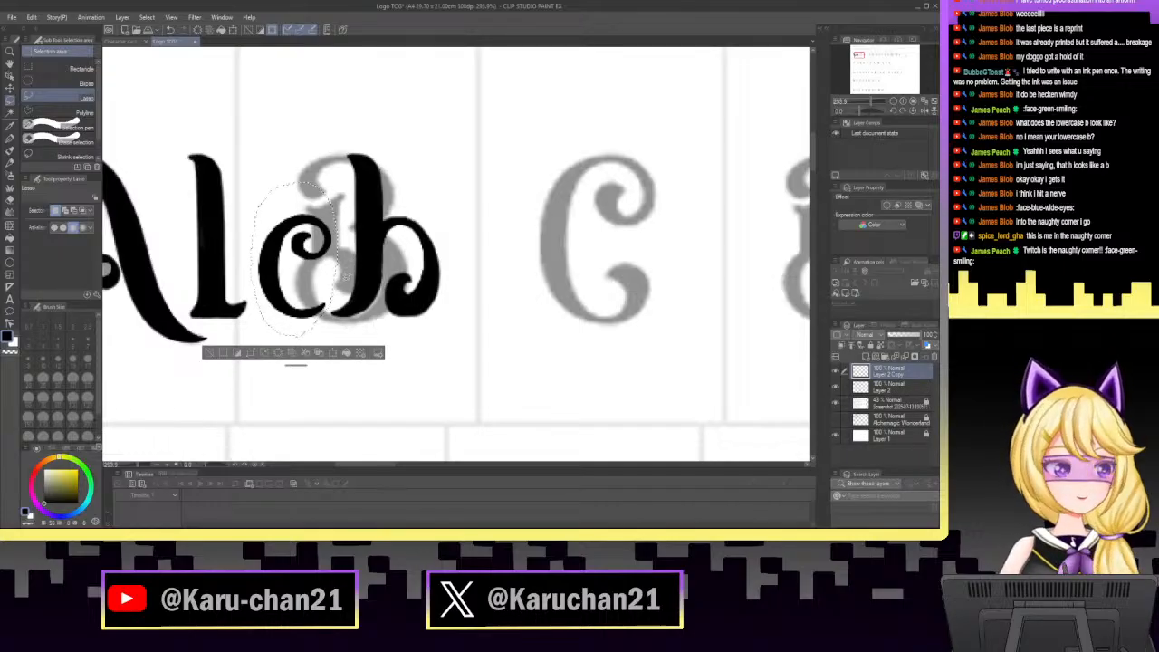
pyautogui.hotkey('ctrl', 't')
pyautogui.moveTo(344, 278); pyautogui.dragTo(500, 285)
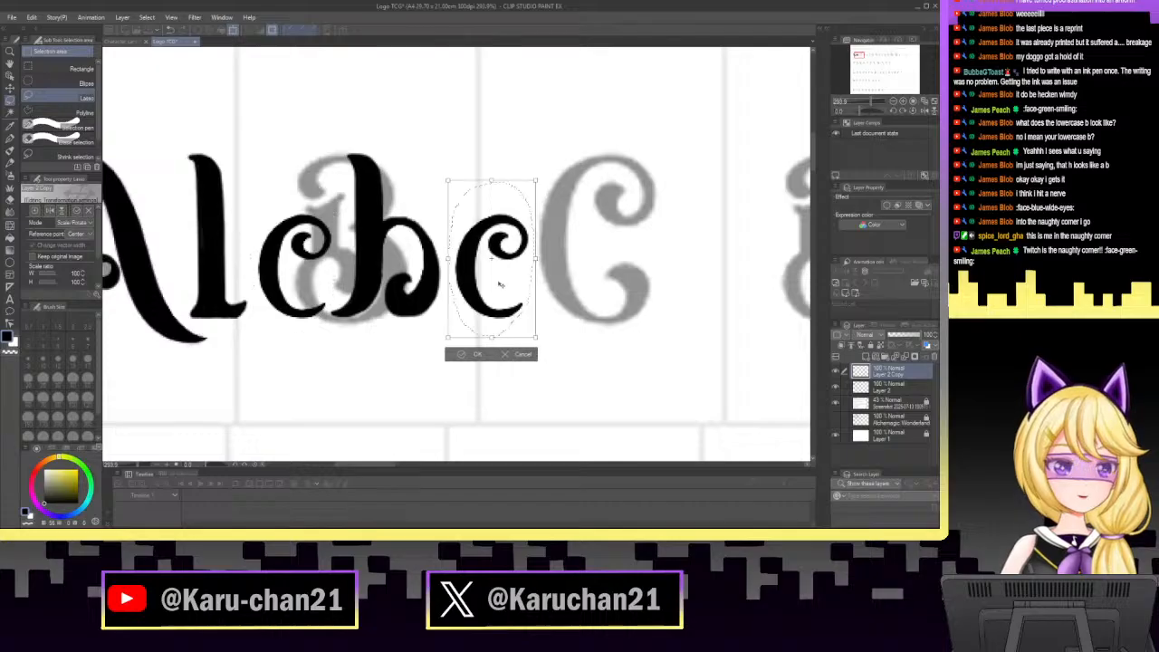
pyautogui.click(489, 354)
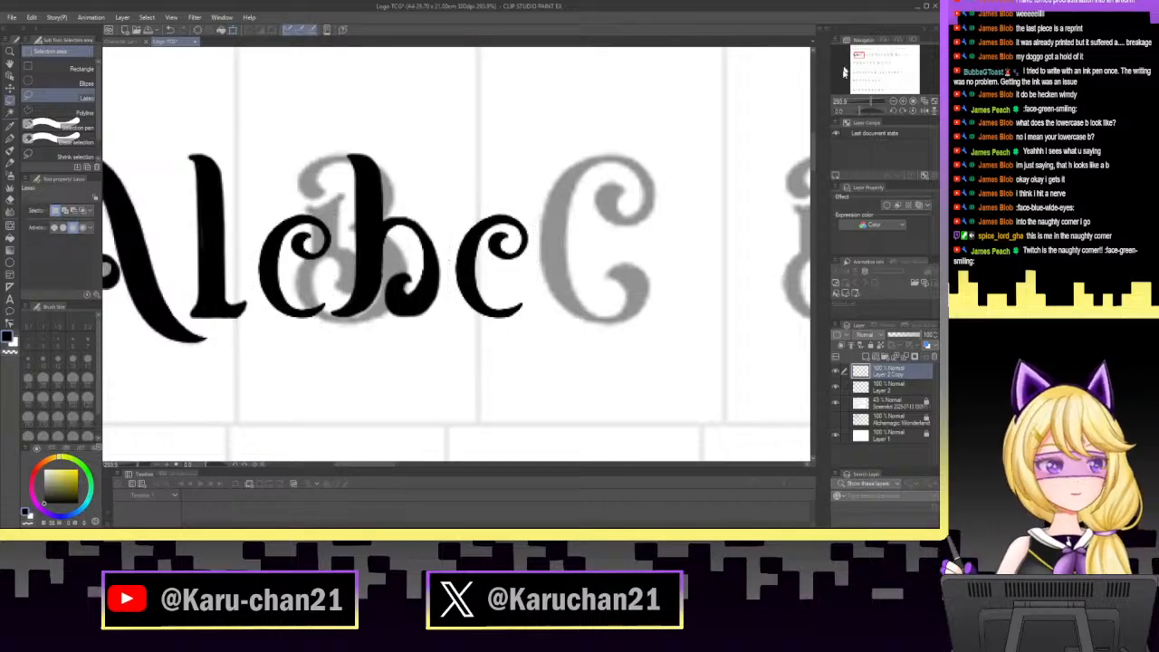
pyautogui.moveTo(872, 102); pyautogui.dragTo(875, 101)
pyautogui.moveTo(860, 51); pyautogui.dragTo(861, 57)
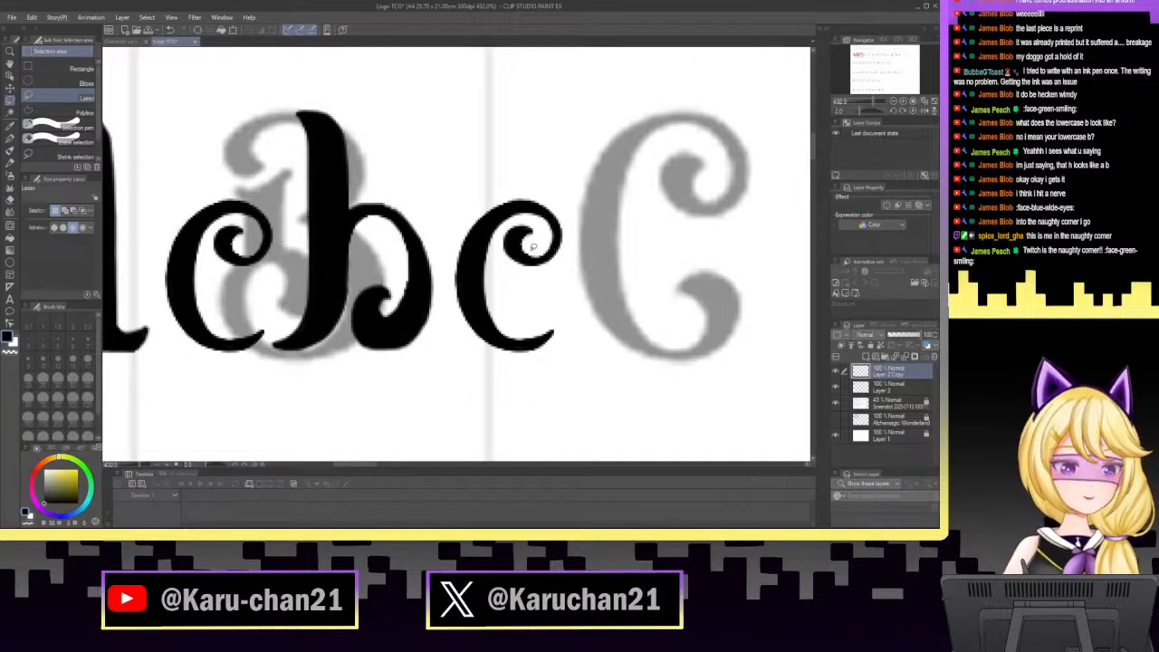
# Lasso the copied c's upper curl, move it down and inward against the stem as the e's inner curl, apply and deselect.
pyautogui.moveTo(554, 210)
pyautogui.mouseDown()
pyautogui.moveTo(568, 248)
pyautogui.moveTo(527, 272)
pyautogui.moveTo(503, 252)
pyautogui.moveTo(527, 214)
pyautogui.mouseUp()
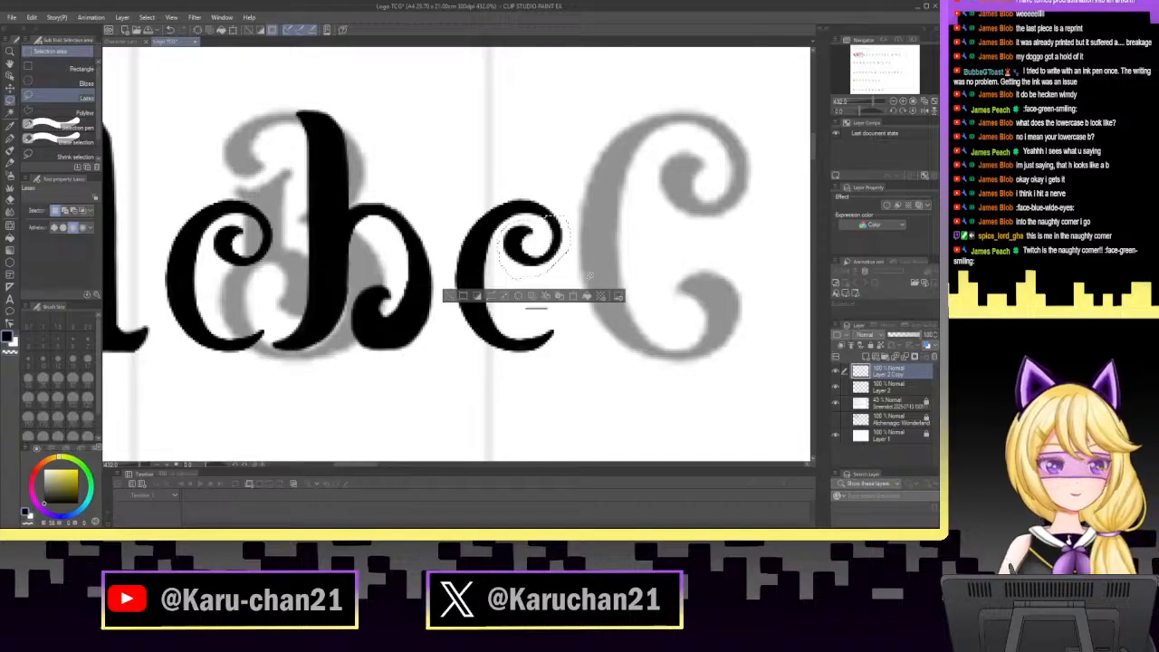
pyautogui.hotkey('ctrl', 't')
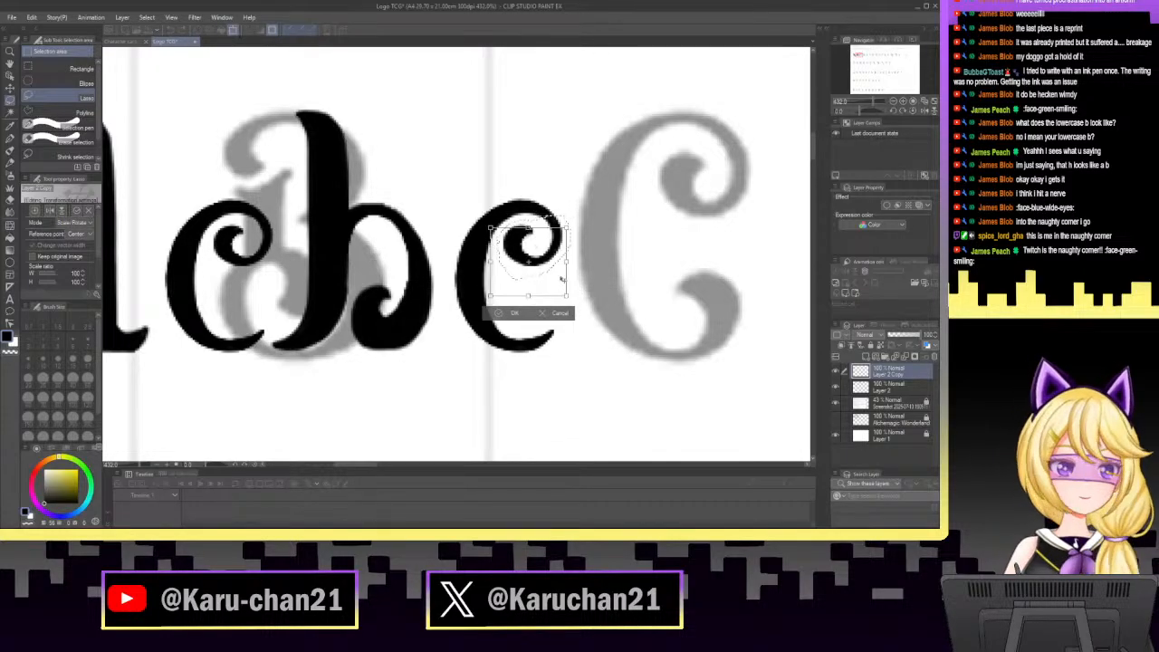
pyautogui.moveTo(562, 280); pyautogui.dragTo(550, 291)
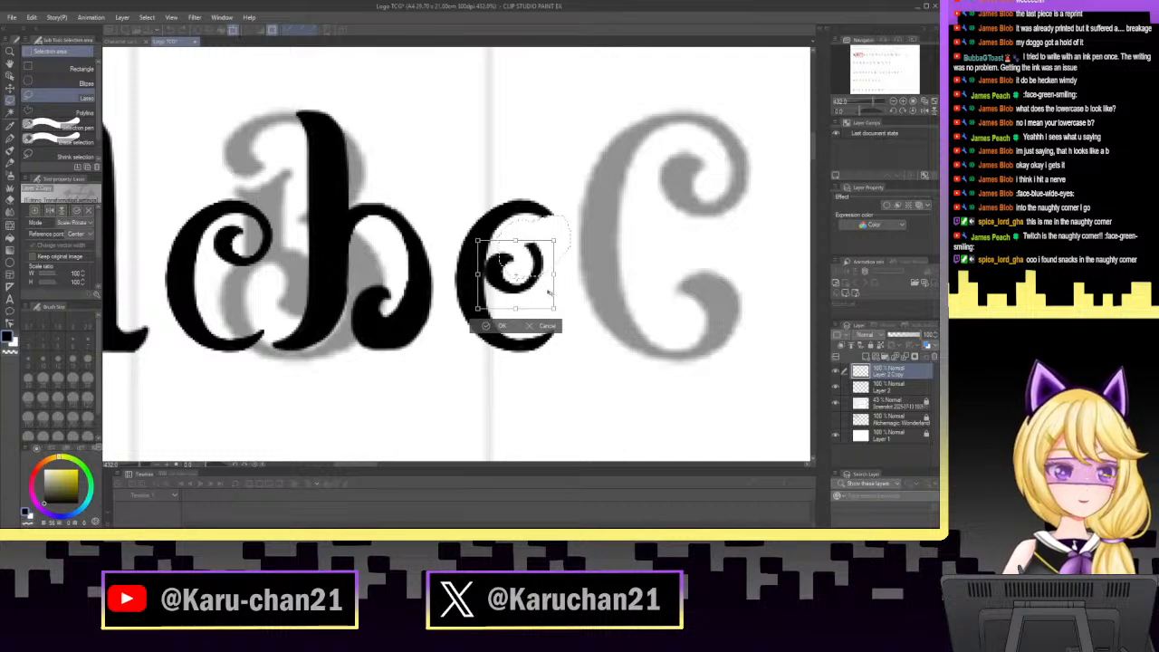
pyautogui.click(502, 326)
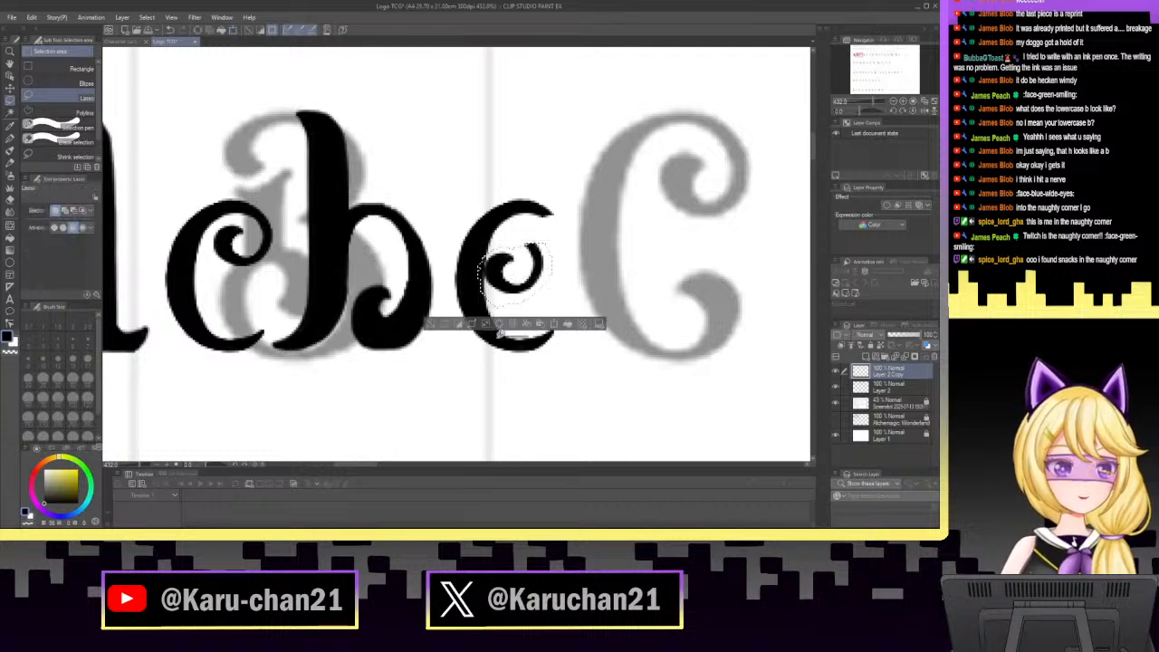
pyautogui.click(576, 263)
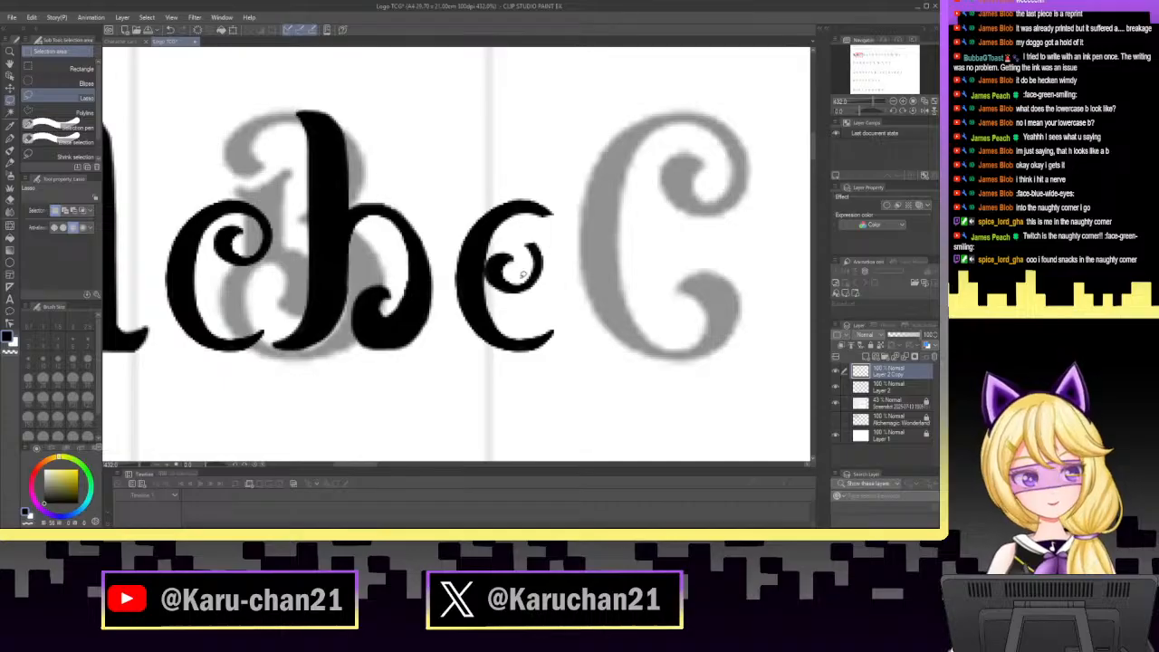
# Lasso and delete the outer part of the moved curl and its leftover speck, keeping only the small hook against the stem.
pyautogui.moveTo(522, 276)
pyautogui.mouseDown()
pyautogui.moveTo(526, 295)
pyautogui.moveTo(563, 243)
pyautogui.moveTo(554, 230)
pyautogui.mouseUp()
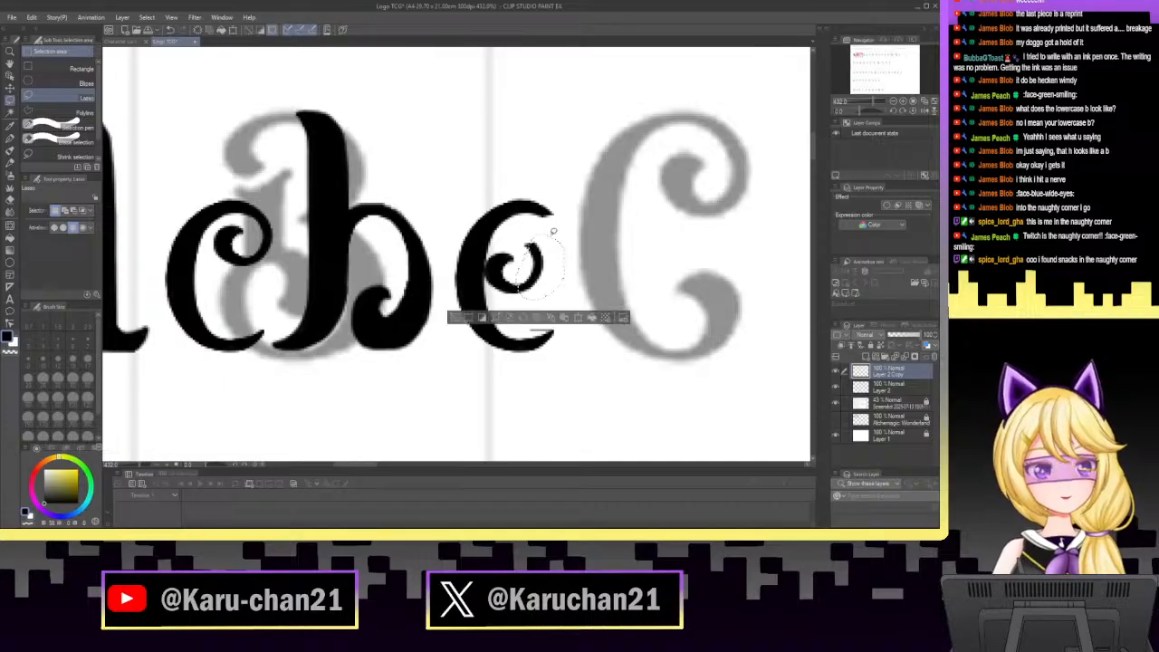
pyautogui.press('Delete')
pyautogui.hotkey('ctrl', 'd')
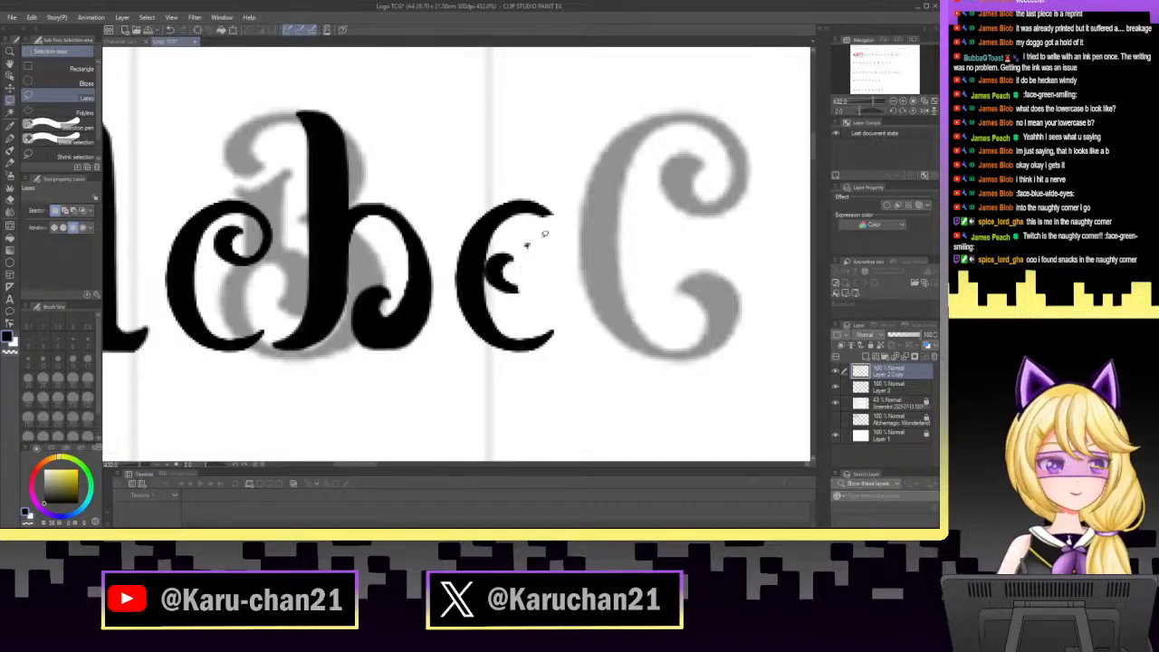
pyautogui.moveTo(532, 260); pyautogui.dragTo(552, 242)
pyautogui.press('Delete')
pyautogui.hotkey('ctrl', 'd')
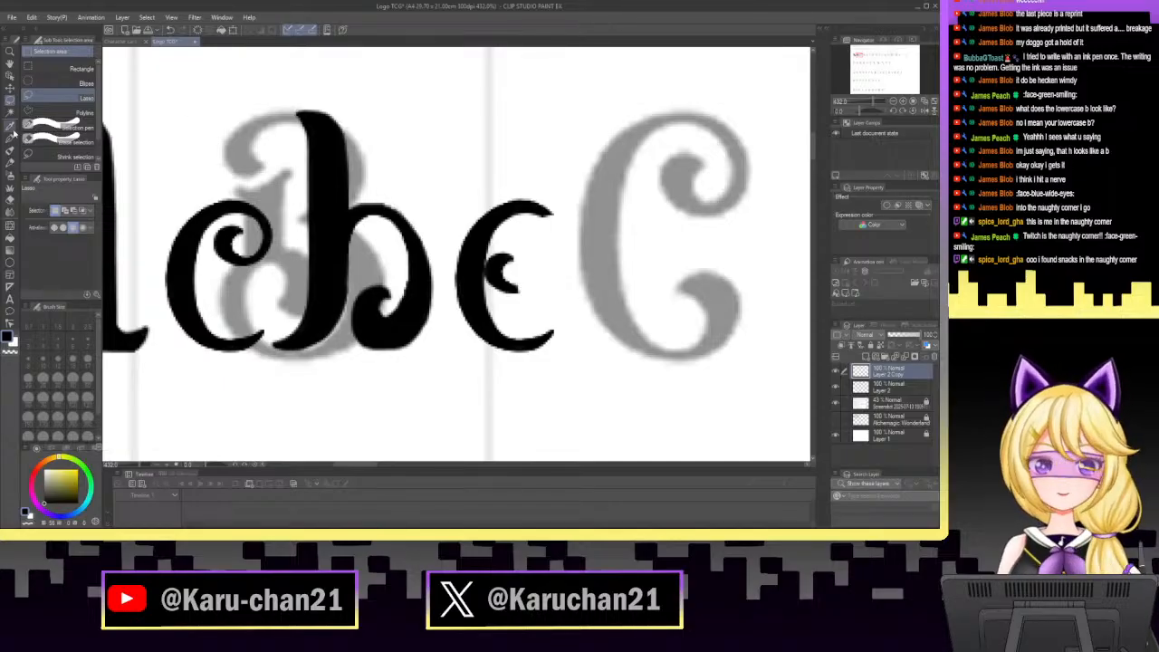
# With the Turnip pen and a rotated canvas, draw a thin curved loop joining the hook to the e's upper arc, then reset the rotation.
pyautogui.click(11, 128)
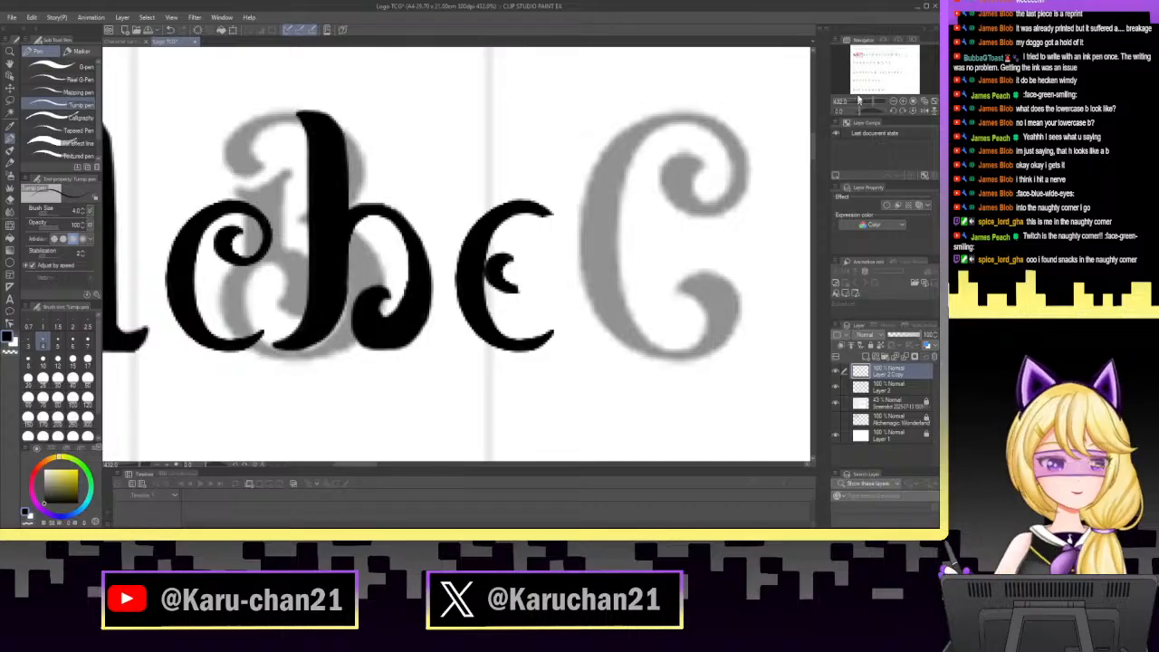
pyautogui.moveTo(871, 102); pyautogui.dragTo(832, 114)
pyautogui.moveTo(322, 313); pyautogui.dragTo(304, 276)
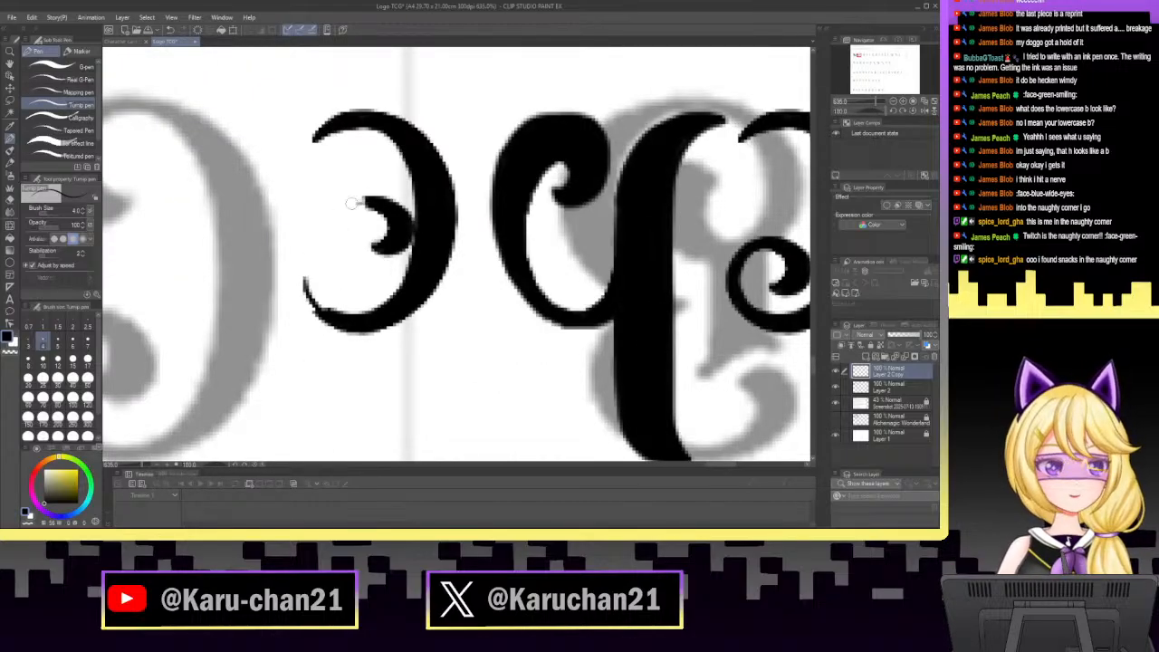
pyautogui.moveTo(370, 201)
pyautogui.mouseDown()
pyautogui.moveTo(362, 199)
pyautogui.moveTo(324, 209)
pyautogui.moveTo(296, 246)
pyautogui.moveTo(304, 289)
pyautogui.moveTo(324, 313)
pyautogui.moveTo(305, 256)
pyautogui.mouseUp()
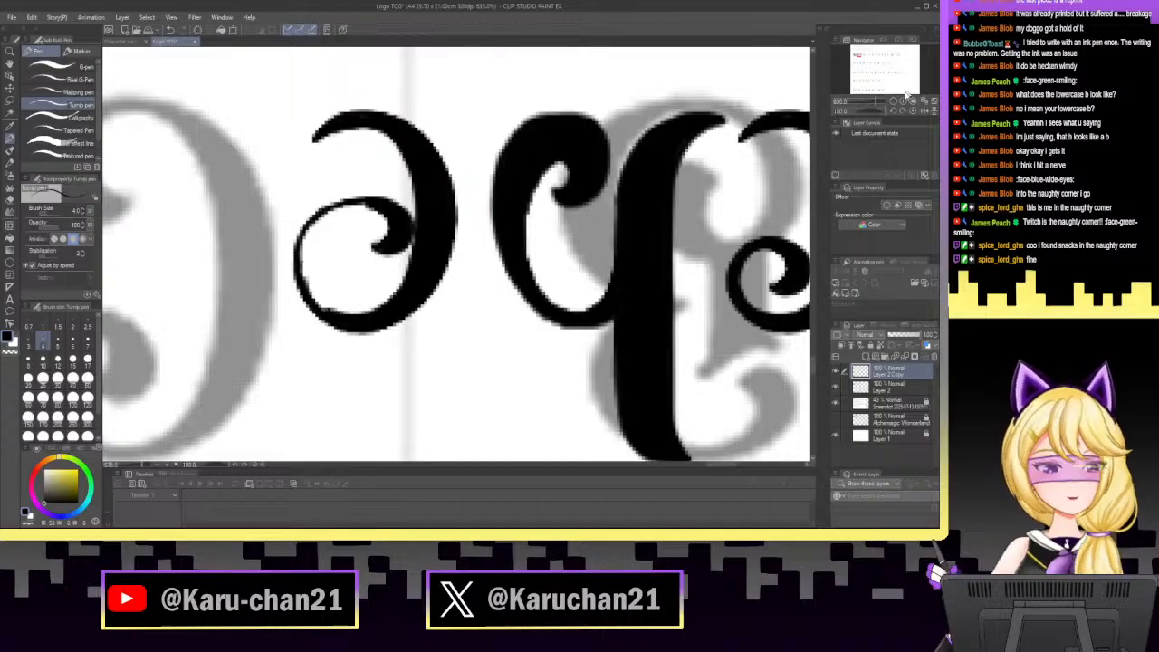
pyautogui.click(913, 107)
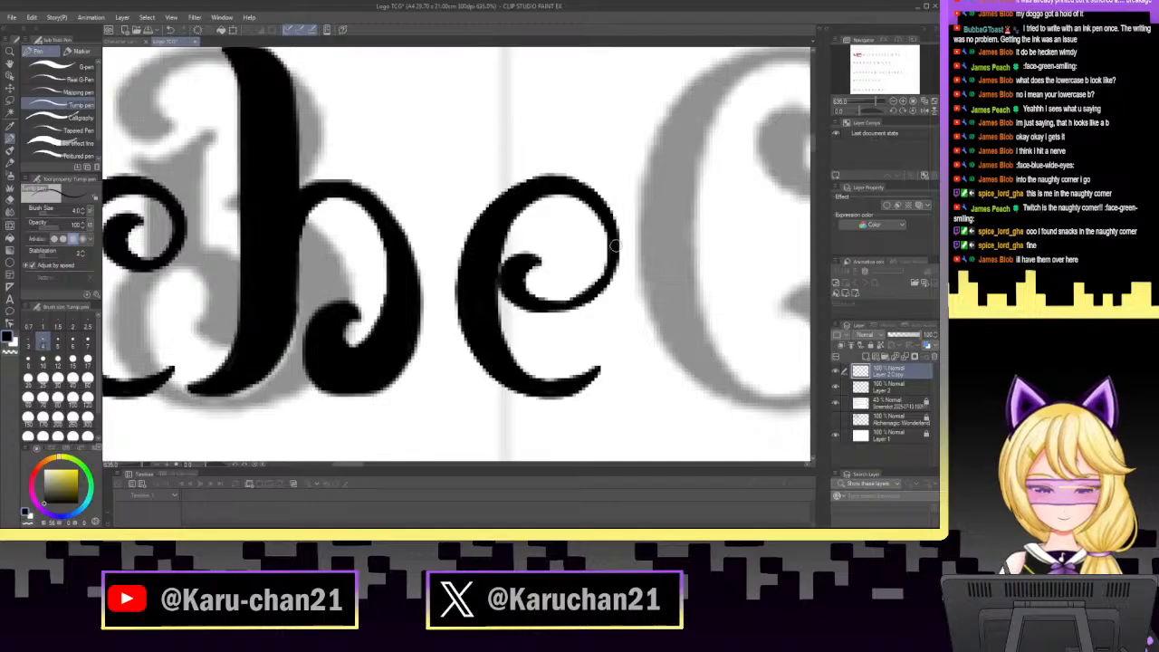
# Thicken and smooth the e's bowl with pen strokes along the crossbar, the inner upper arc and the outer curve.
pyautogui.moveTo(521, 290)
pyautogui.mouseDown()
pyautogui.moveTo(561, 305)
pyautogui.moveTo(595, 284)
pyautogui.mouseUp()
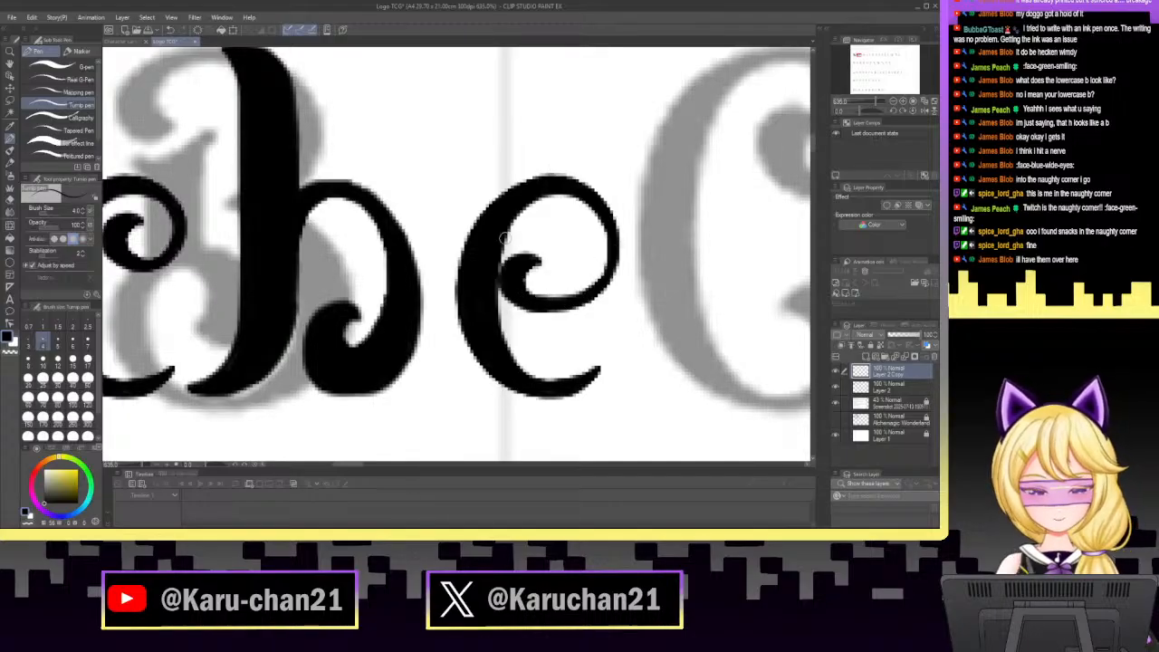
pyautogui.moveTo(504, 237)
pyautogui.mouseDown()
pyautogui.moveTo(559, 199)
pyautogui.moveTo(502, 232)
pyautogui.moveTo(575, 197)
pyautogui.moveTo(532, 205)
pyautogui.moveTo(581, 197)
pyautogui.moveTo(566, 192)
pyautogui.moveTo(581, 195)
pyautogui.moveTo(574, 178)
pyautogui.moveTo(575, 196)
pyautogui.moveTo(560, 195)
pyautogui.moveTo(591, 200)
pyautogui.moveTo(598, 209)
pyautogui.mouseUp()
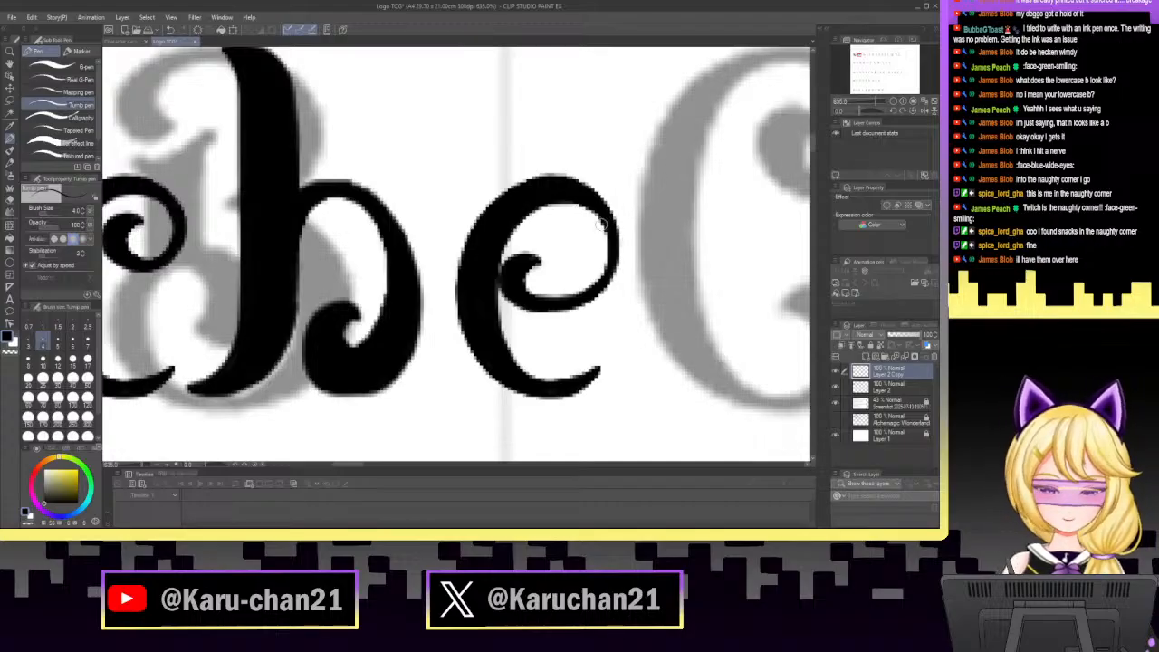
pyautogui.moveTo(608, 261); pyautogui.dragTo(582, 294)
# Extend the e's lower tail into an upward-curving tapered stroke and trim its tip with the eraser.
pyautogui.moveTo(876, 101)
pyautogui.mouseDown()
pyautogui.moveTo(865, 105)
pyautogui.moveTo(876, 110)
pyautogui.mouseUp()
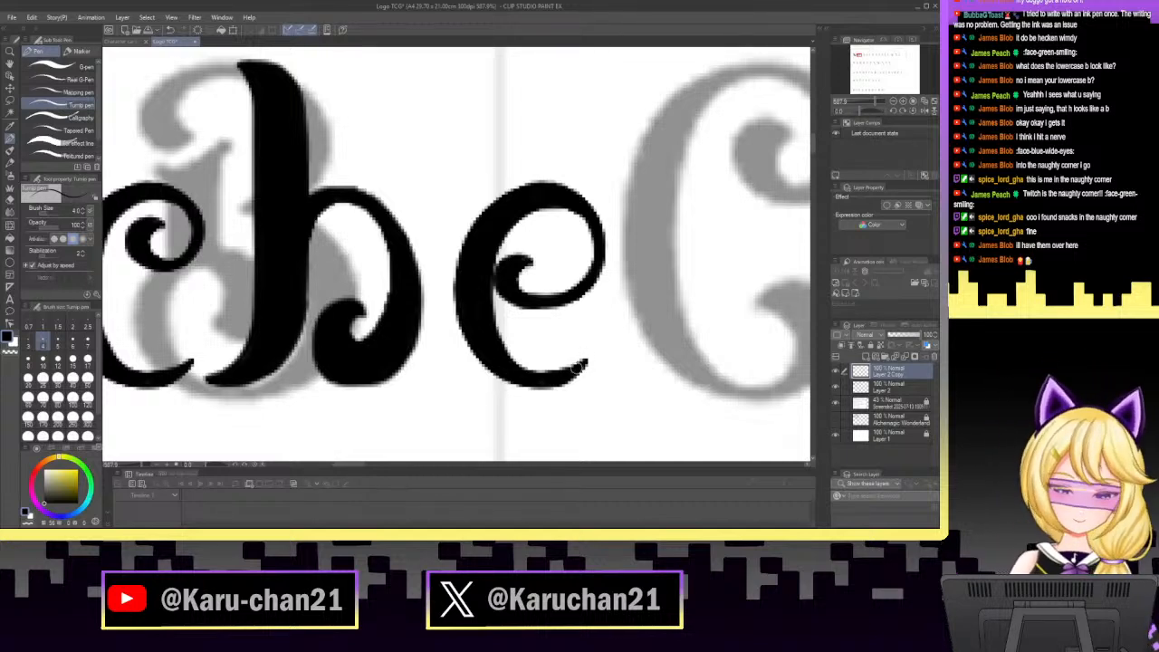
pyautogui.moveTo(579, 366)
pyautogui.mouseDown()
pyautogui.moveTo(603, 331)
pyautogui.moveTo(557, 383)
pyautogui.moveTo(540, 382)
pyautogui.moveTo(584, 366)
pyautogui.moveTo(602, 335)
pyautogui.moveTo(580, 381)
pyautogui.mouseUp()
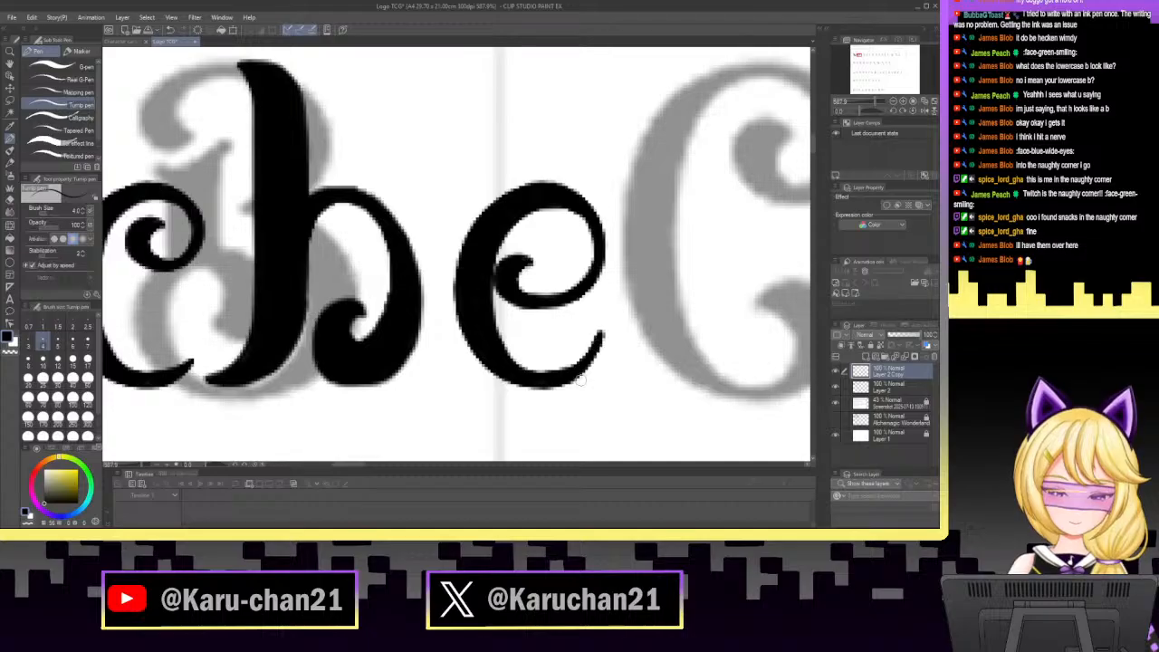
pyautogui.press('e')
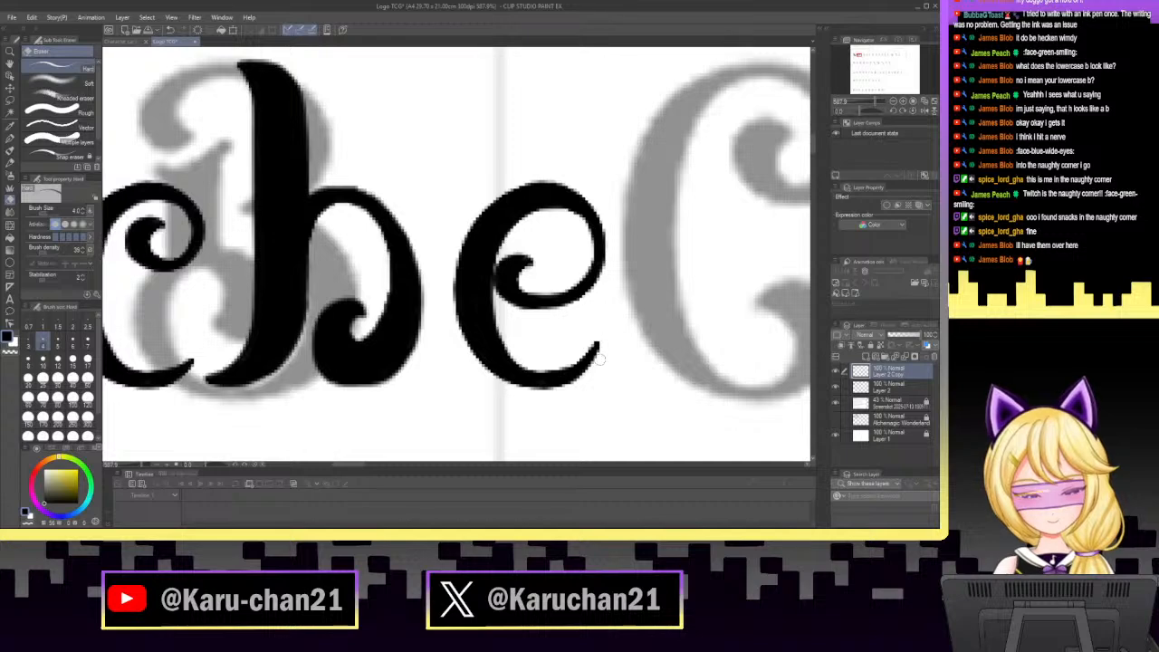
pyautogui.click(872, 106)
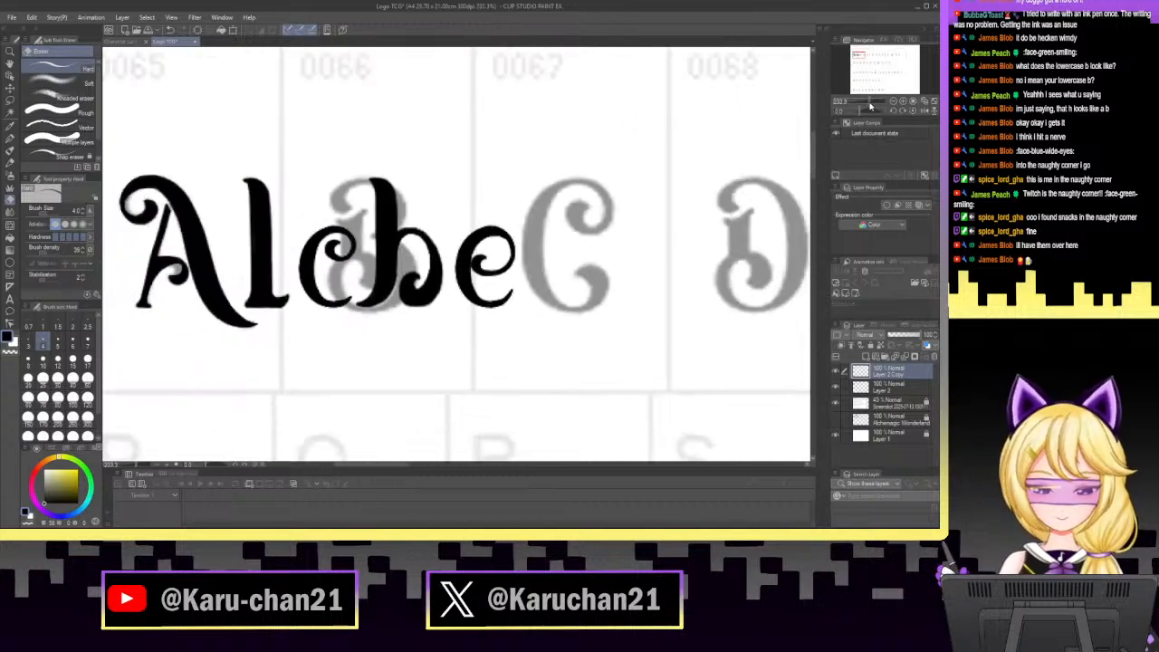
pyautogui.moveTo(872, 106); pyautogui.dragTo(878, 105)
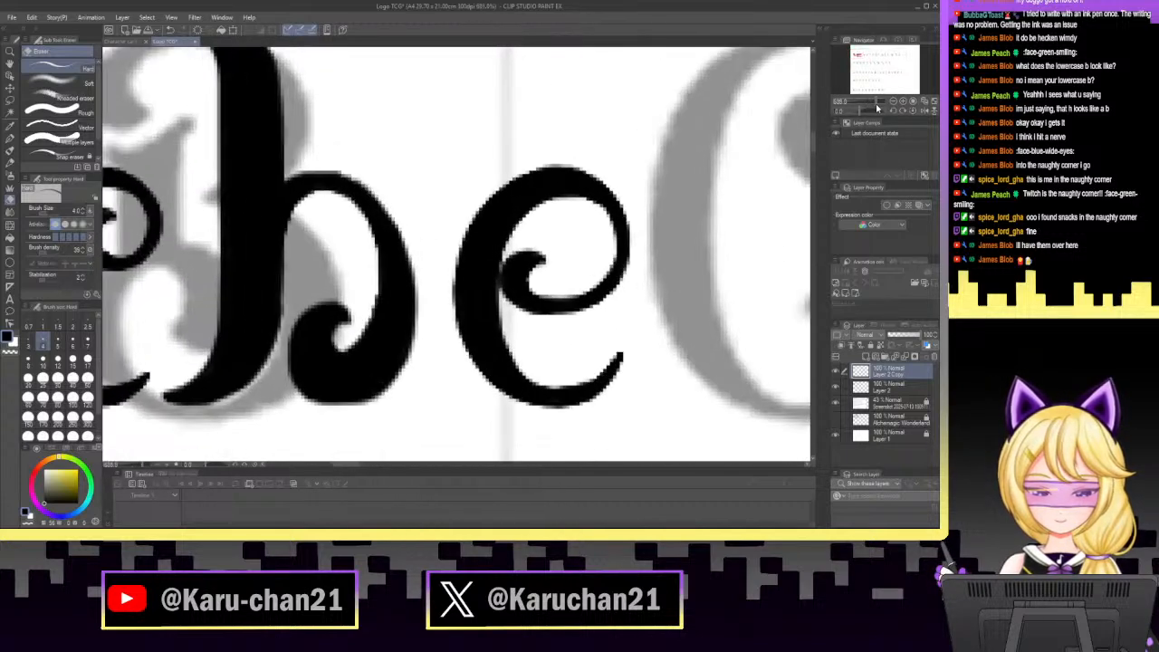
pyautogui.press('p')
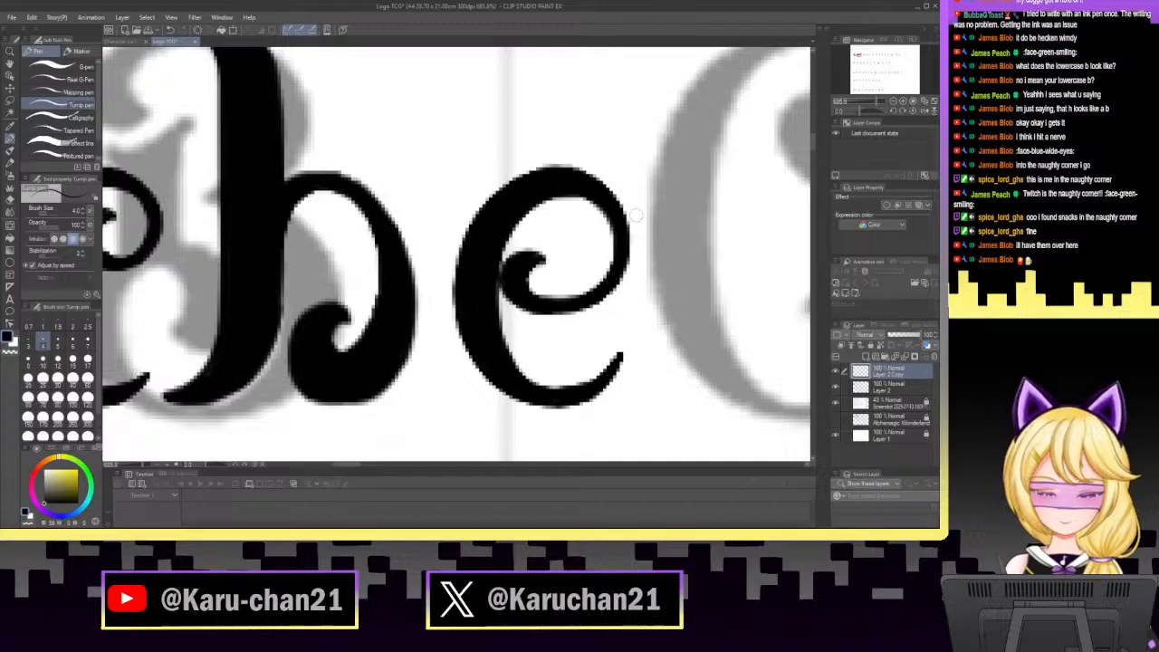
pyautogui.moveTo(872, 102)
pyautogui.mouseDown()
pyautogui.moveTo(863, 111)
pyautogui.moveTo(872, 102)
pyautogui.mouseUp()
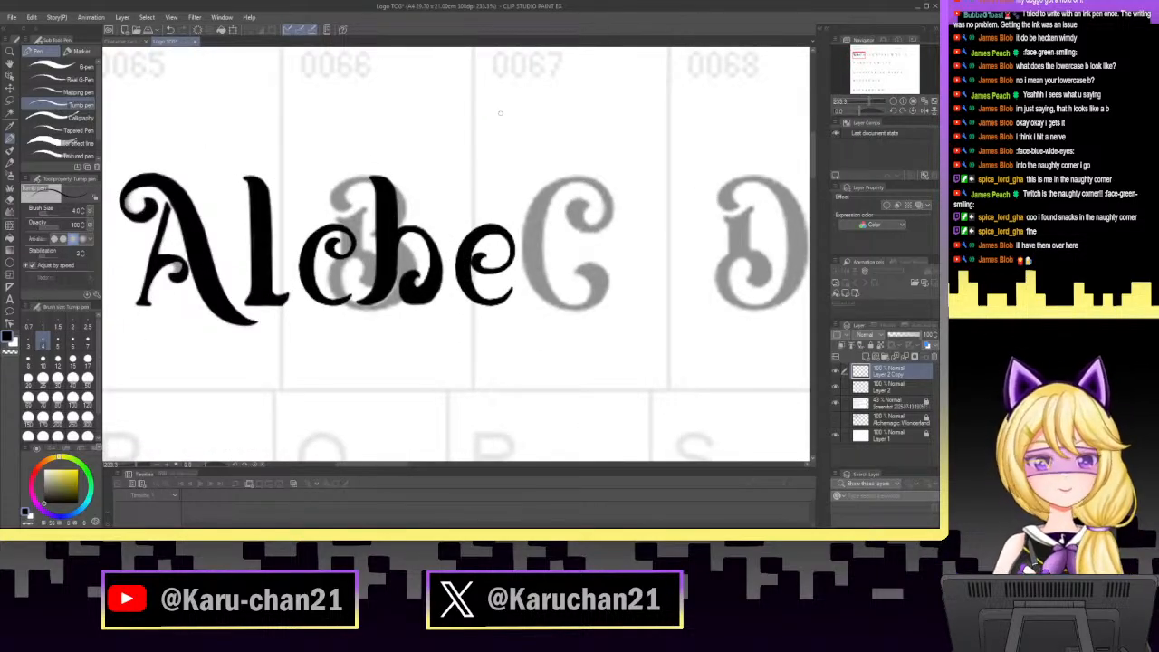
# Write "egg" and doodle a fried egg above the lettering, and undo all of those strokes.
pyautogui.moveTo(490, 111)
pyautogui.mouseDown()
pyautogui.moveTo(504, 131)
pyautogui.moveTo(521, 123)
pyautogui.mouseUp()
pyautogui.moveTo(555, 94); pyautogui.dragTo(524, 141)
pyautogui.moveTo(579, 96); pyautogui.dragTo(540, 162)
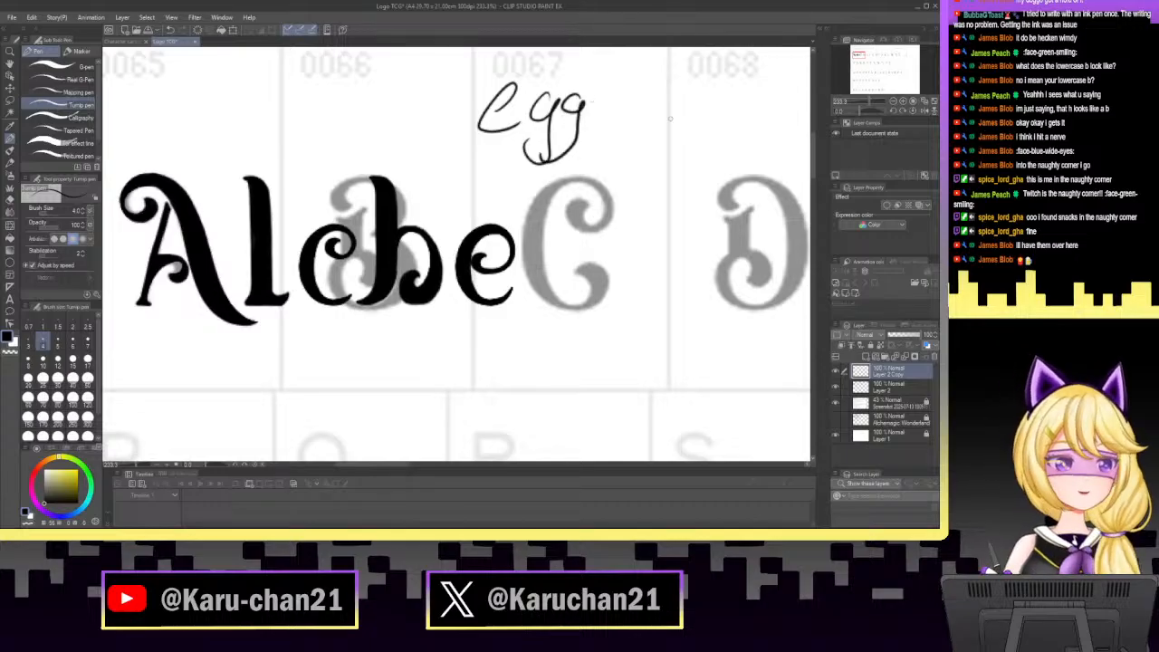
pyautogui.moveTo(671, 117)
pyautogui.mouseDown()
pyautogui.moveTo(724, 117)
pyautogui.moveTo(697, 127)
pyautogui.moveTo(631, 113)
pyautogui.moveTo(620, 134)
pyautogui.moveTo(685, 148)
pyautogui.moveTo(730, 110)
pyautogui.mouseUp()
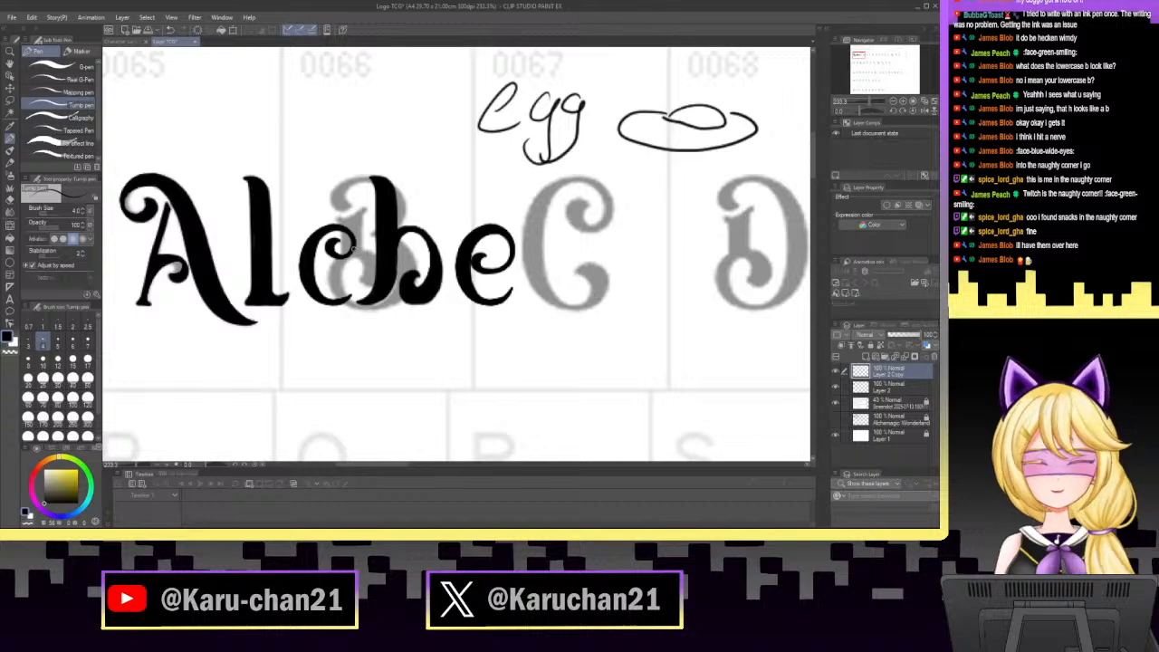
pyautogui.click(171, 32)
pyautogui.click(171, 32)
pyautogui.click(171, 32)
pyautogui.click(170, 32)
pyautogui.click(170, 32)
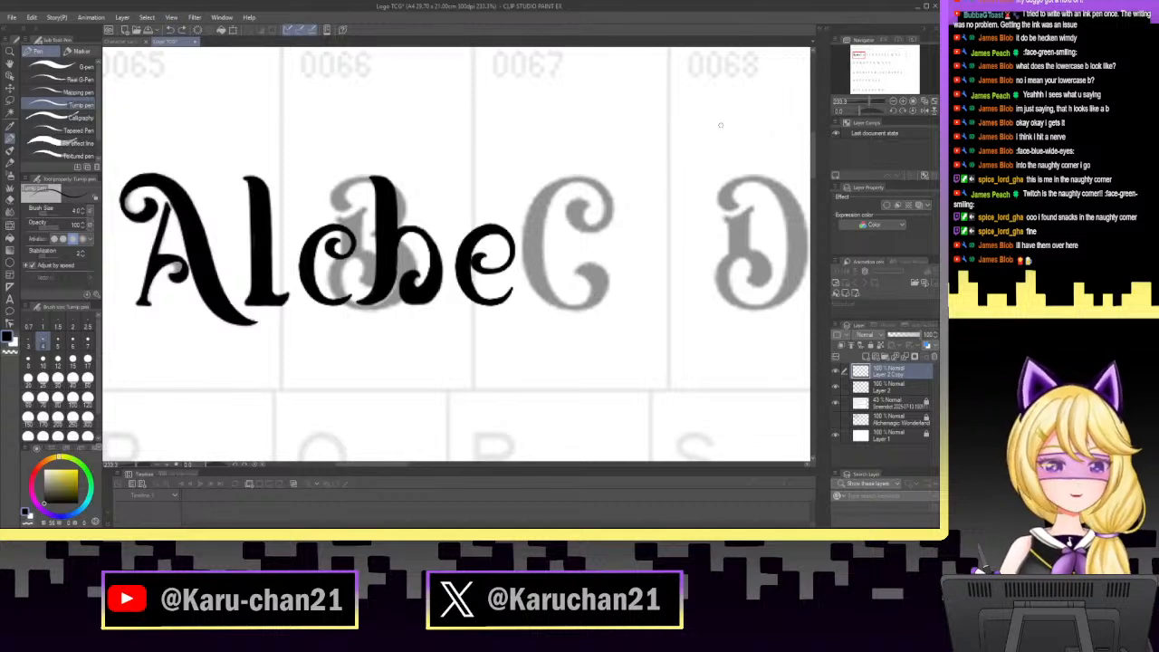
# Check the new e against the reference alphabet and save the logo document.
pyautogui.moveTo(872, 102); pyautogui.dragTo(877, 101)
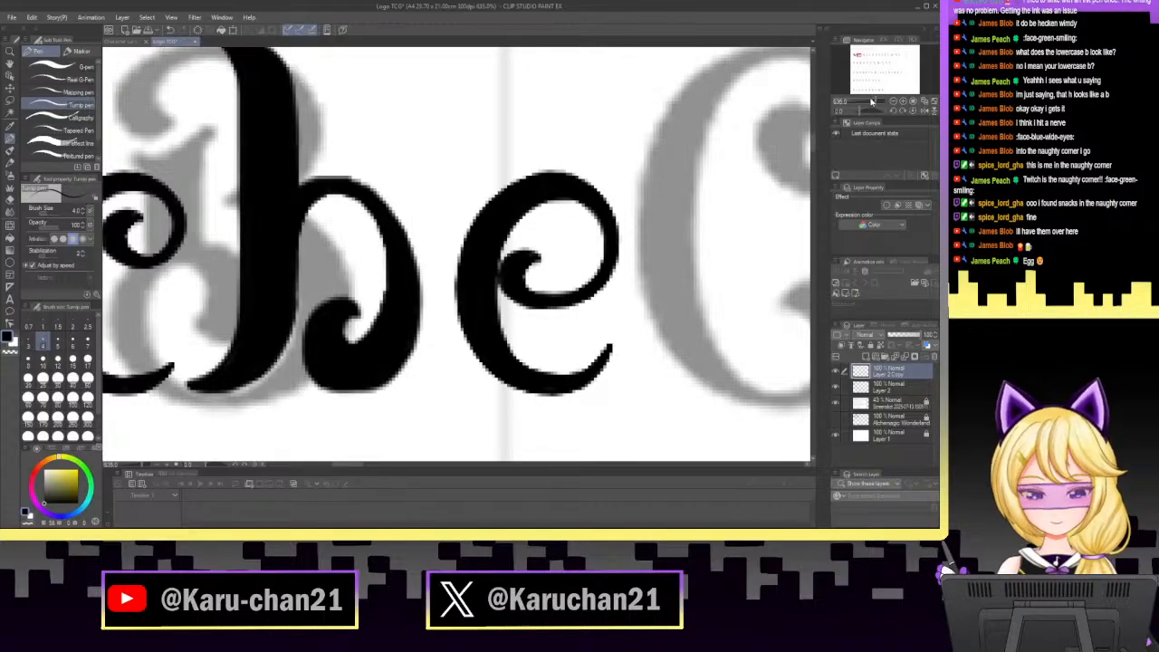
pyautogui.moveTo(871, 102); pyautogui.dragTo(868, 103)
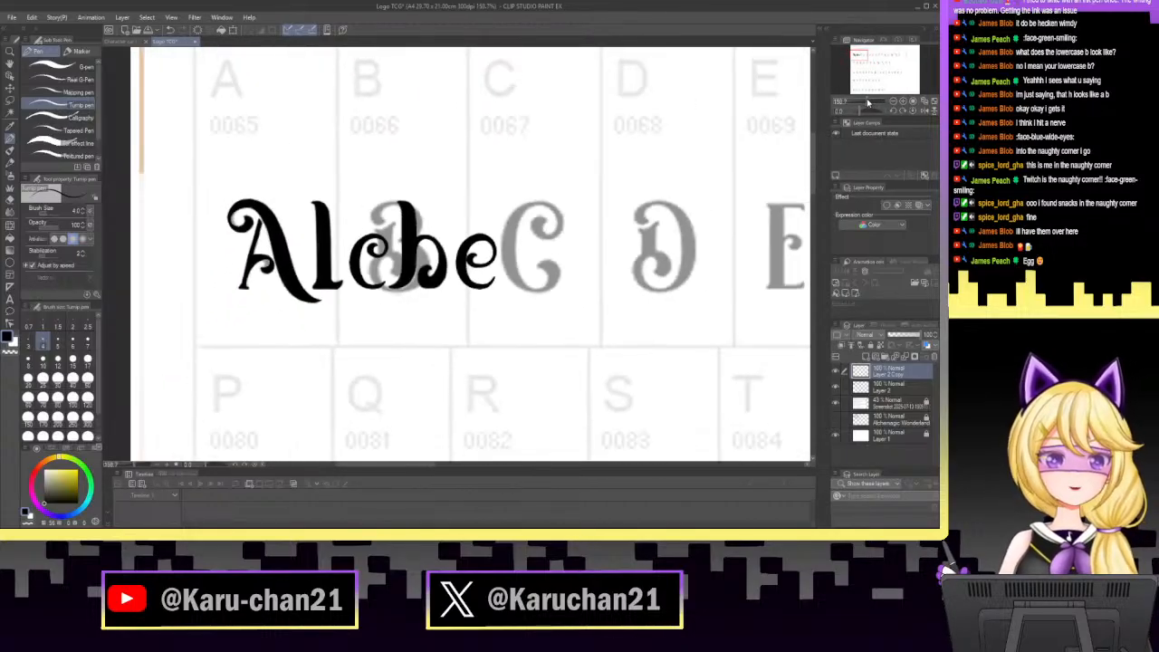
pyautogui.moveTo(862, 52); pyautogui.dragTo(887, 74)
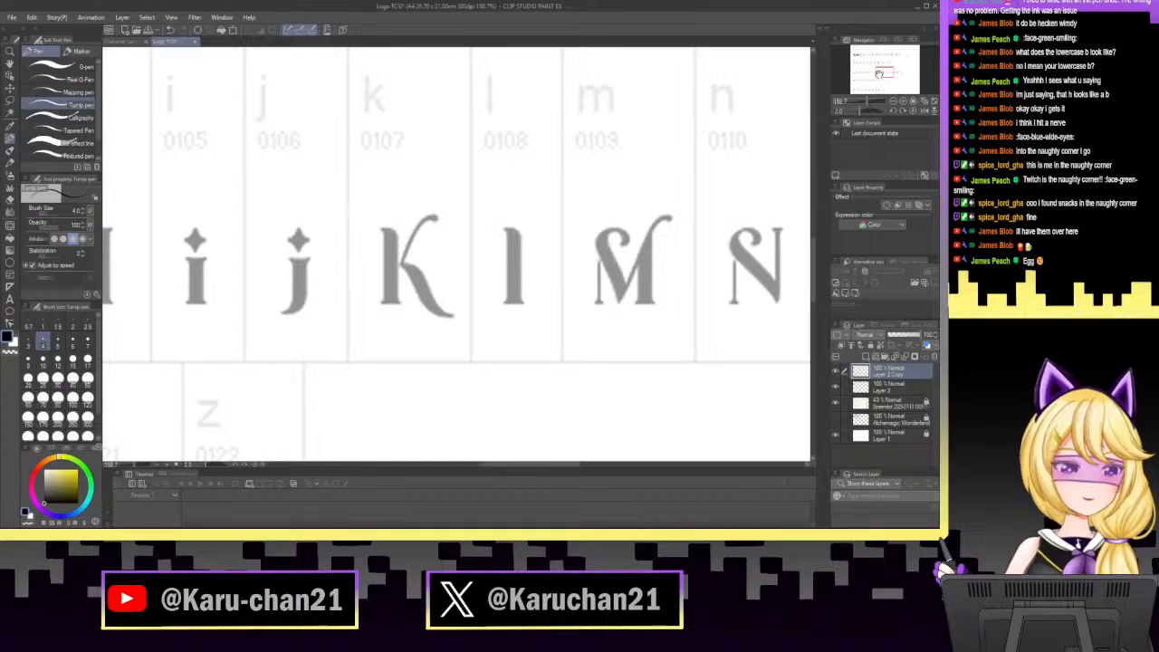
pyautogui.moveTo(883, 74); pyautogui.dragTo(858, 54)
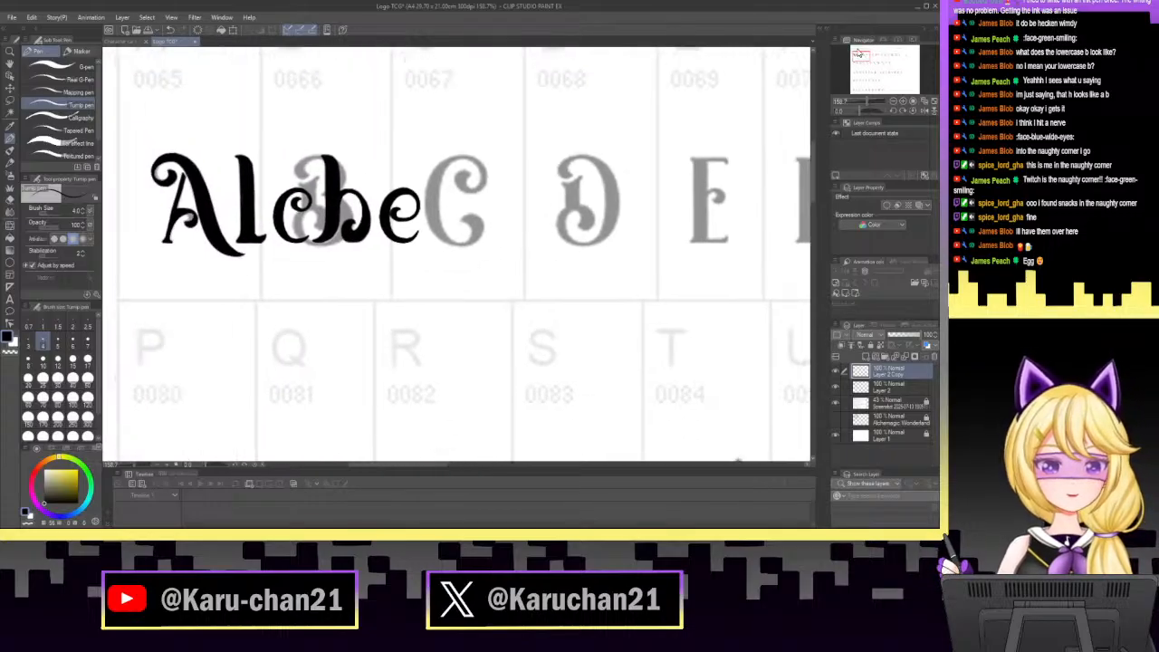
pyautogui.click(12, 19)
pyautogui.click(29, 94)
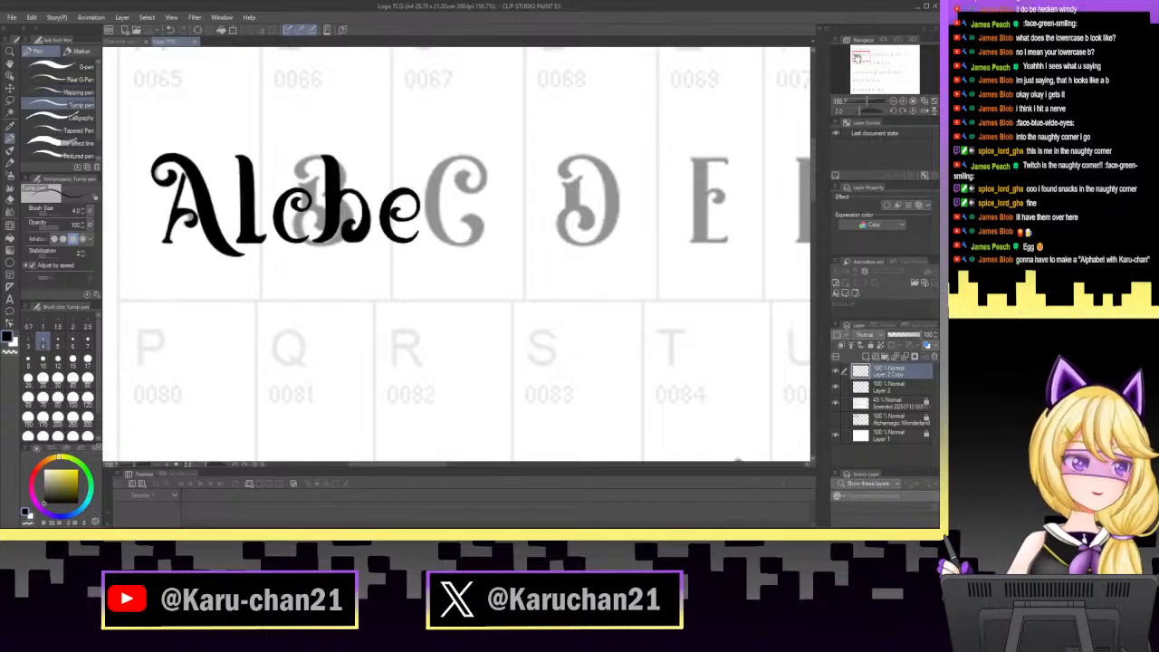
# Outline the stem of the reference lowercase d with a slanted top and flared foot using the pen, and fill it black.
pyautogui.moveTo(863, 59); pyautogui.dragTo(859, 56)
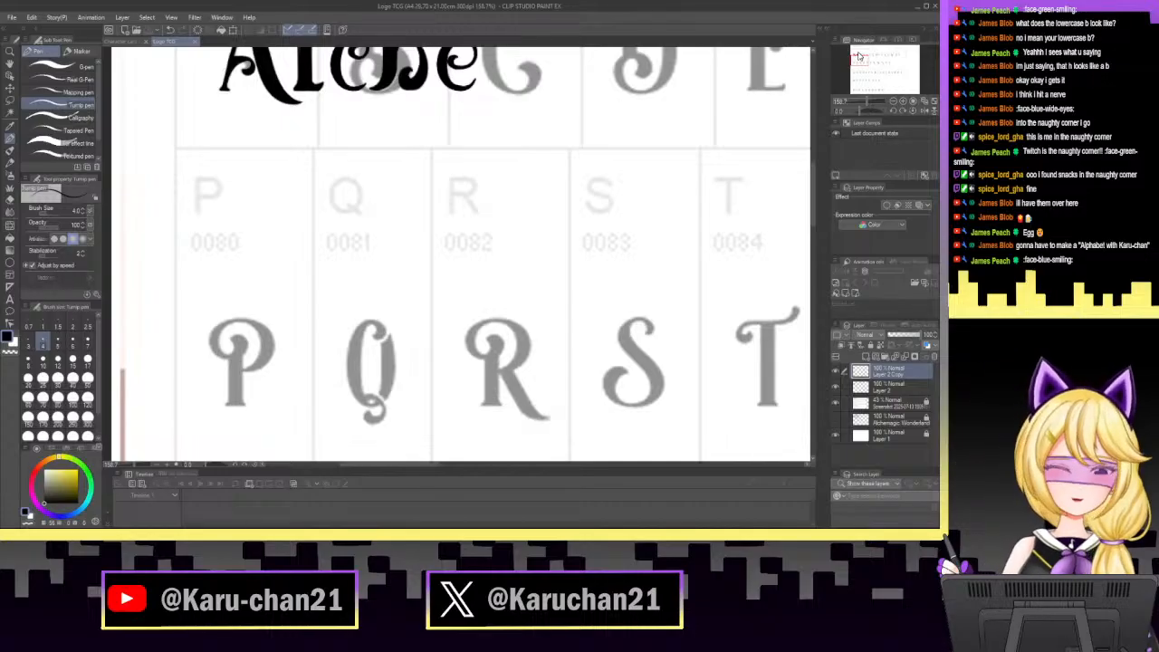
pyautogui.moveTo(862, 62); pyautogui.dragTo(859, 71)
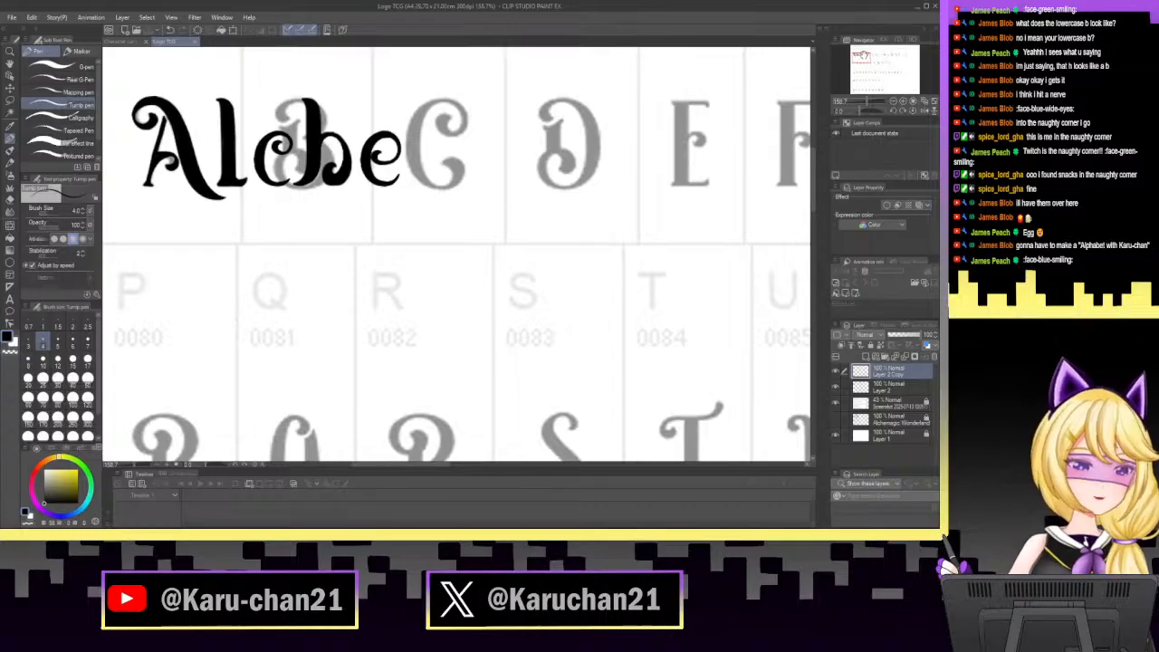
pyautogui.moveTo(863, 57); pyautogui.dragTo(869, 74)
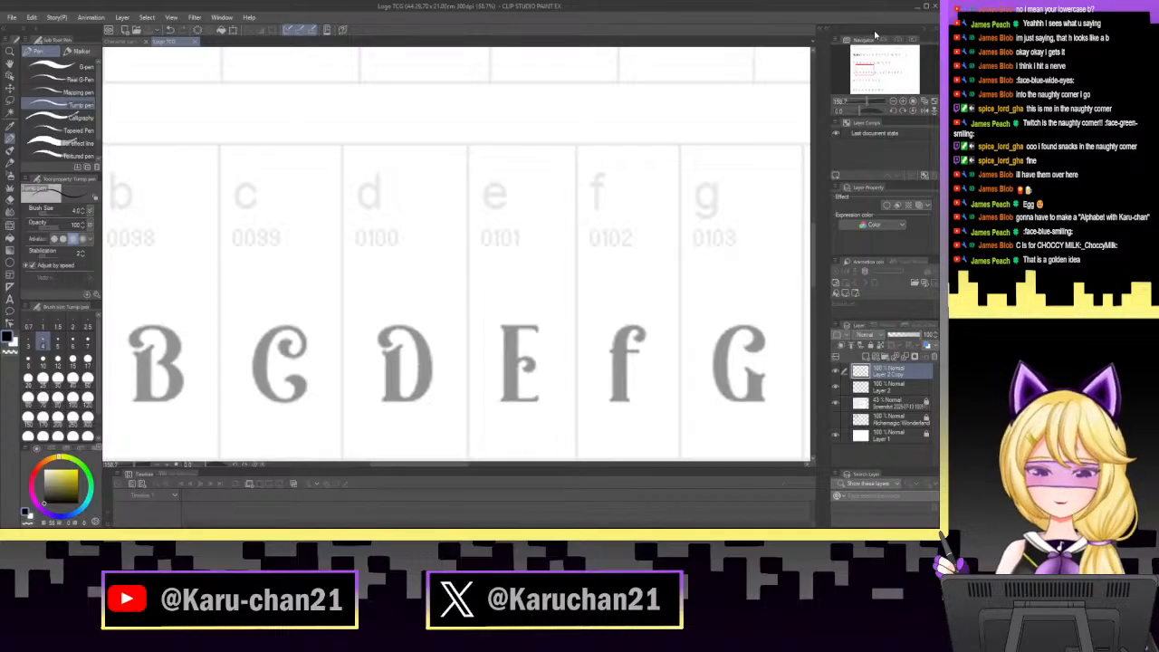
pyautogui.moveTo(868, 72); pyautogui.dragTo(867, 57)
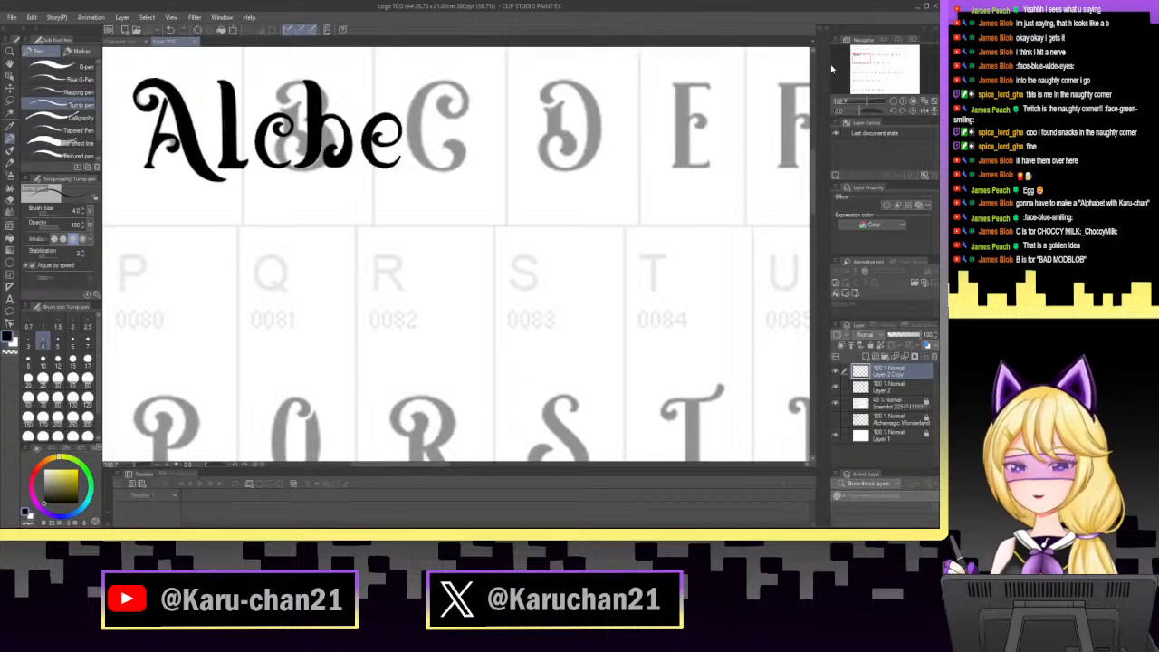
pyautogui.moveTo(867, 60)
pyautogui.mouseDown()
pyautogui.moveTo(877, 76)
pyautogui.moveTo(885, 58)
pyautogui.mouseUp()
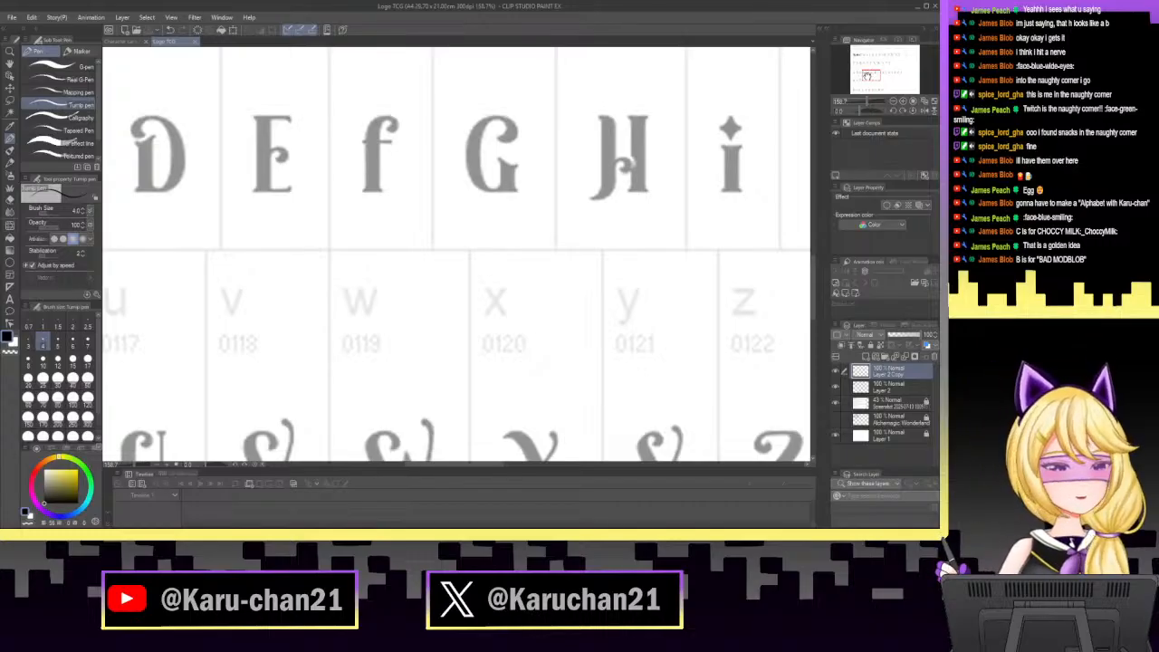
pyautogui.moveTo(884, 69); pyautogui.dragTo(860, 72)
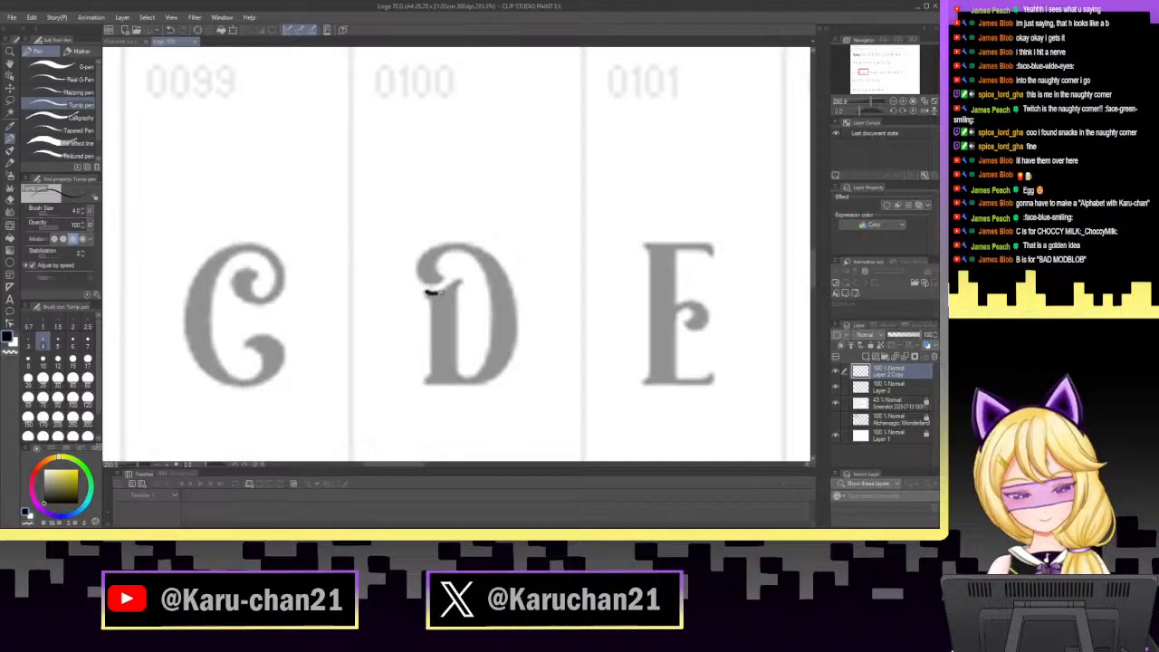
pyautogui.moveTo(433, 292)
pyautogui.mouseDown()
pyautogui.moveTo(463, 285)
pyautogui.moveTo(427, 295)
pyautogui.moveTo(433, 358)
pyautogui.mouseUp()
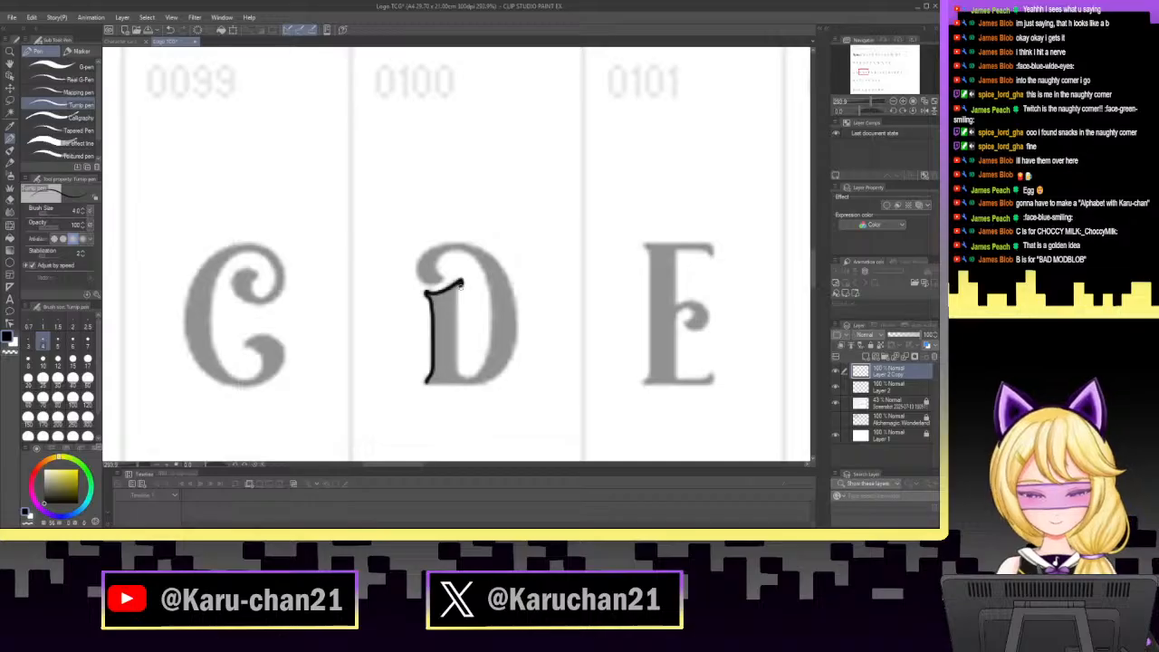
pyautogui.moveTo(458, 295); pyautogui.dragTo(455, 367)
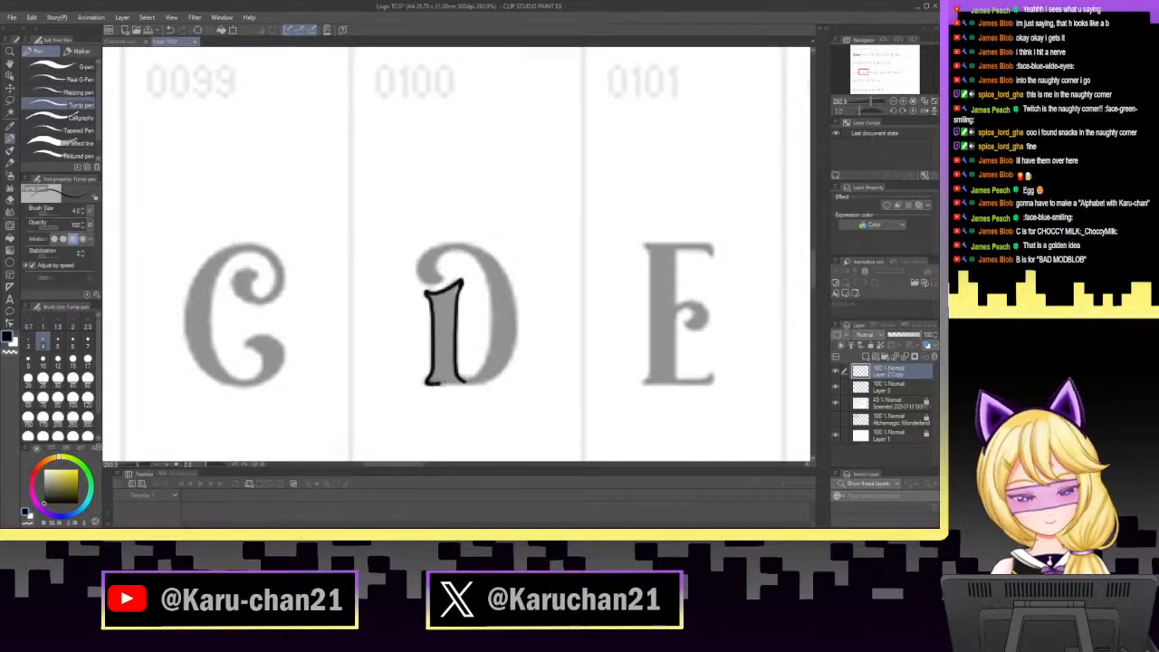
pyautogui.moveTo(461, 380); pyautogui.dragTo(464, 382)
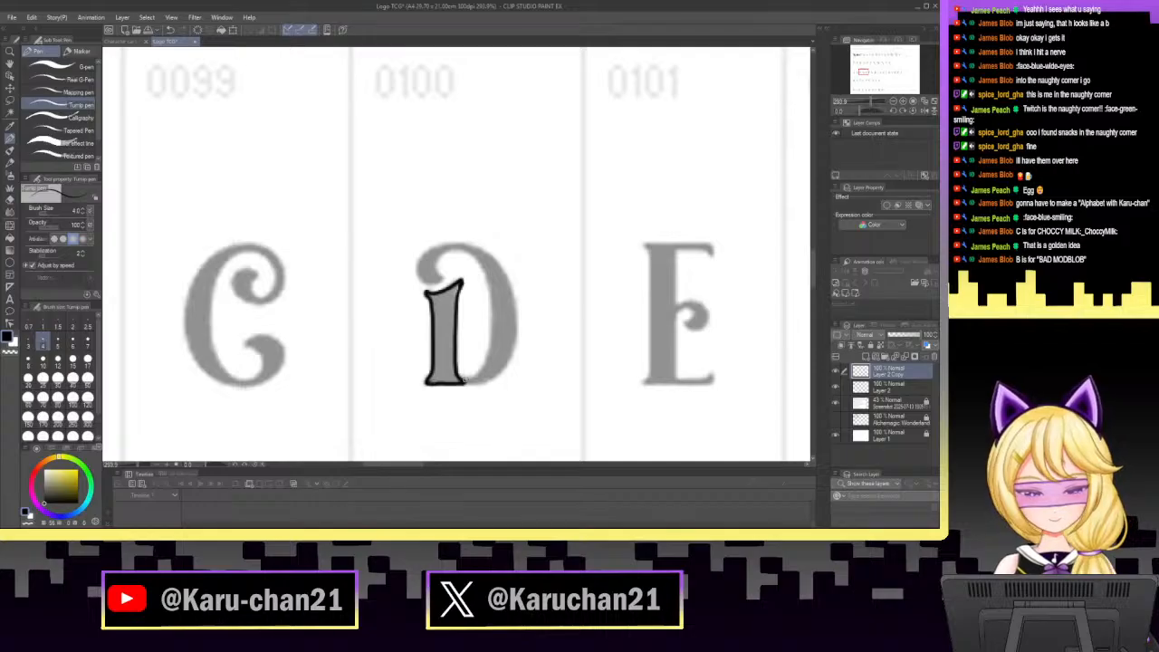
pyautogui.click(11, 237)
pyautogui.click(448, 335)
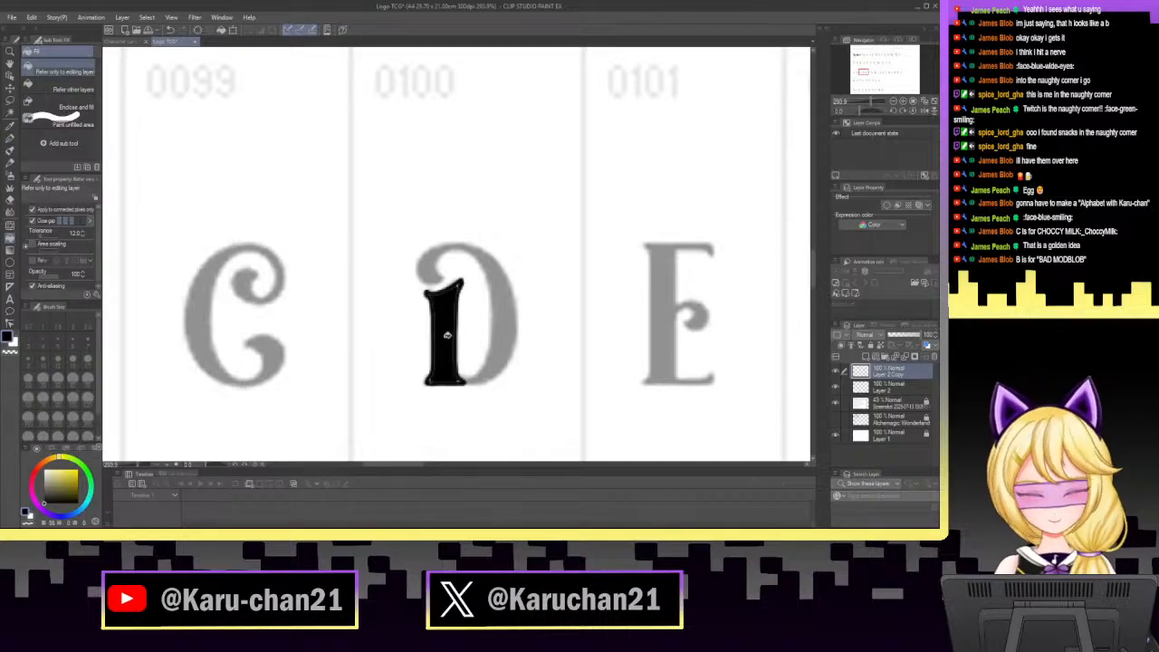
# Cover the unfilled gaps along the inner edge of the black stem with pen strokes.
pyautogui.click(10, 138)
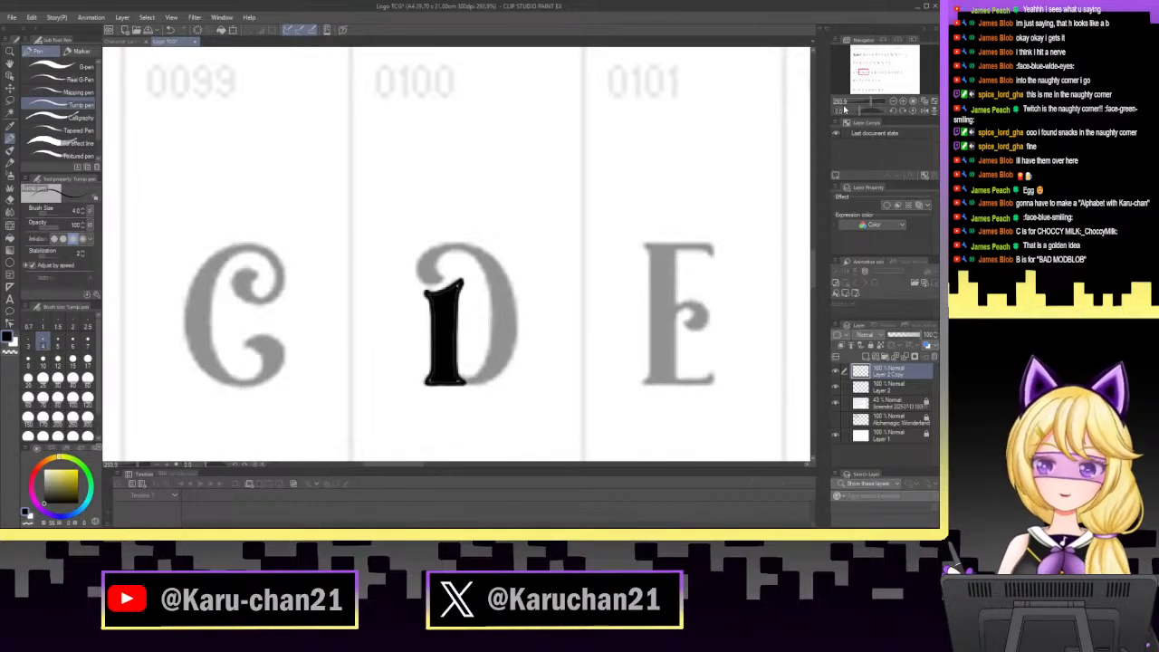
pyautogui.click(875, 102)
pyautogui.moveTo(865, 71); pyautogui.dragTo(864, 71)
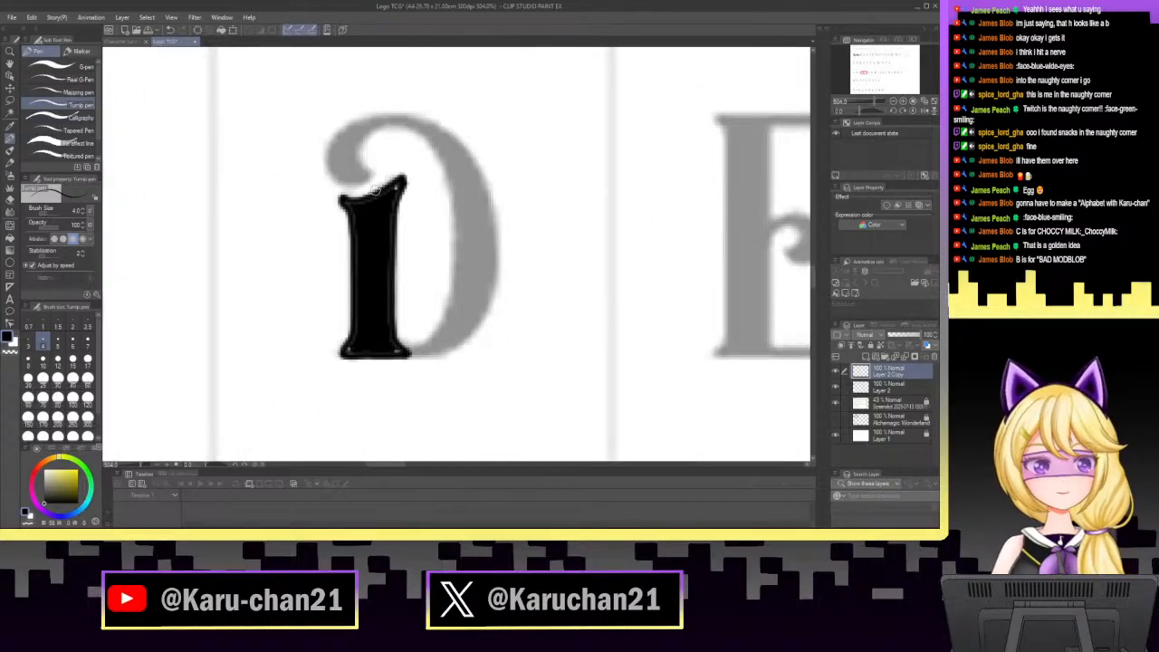
pyautogui.moveTo(395, 190)
pyautogui.mouseDown()
pyautogui.moveTo(397, 349)
pyautogui.moveTo(348, 351)
pyautogui.moveTo(380, 353)
pyautogui.moveTo(362, 327)
pyautogui.moveTo(350, 346)
pyautogui.moveTo(365, 213)
pyautogui.moveTo(399, 186)
pyautogui.moveTo(344, 201)
pyautogui.moveTo(359, 235)
pyautogui.moveTo(353, 315)
pyautogui.mouseUp()
# Lasso the black stem, duplicate it onto a new layer and place the copy beside the original as the second stem of an m.
pyautogui.moveTo(874, 103); pyautogui.dragTo(863, 102)
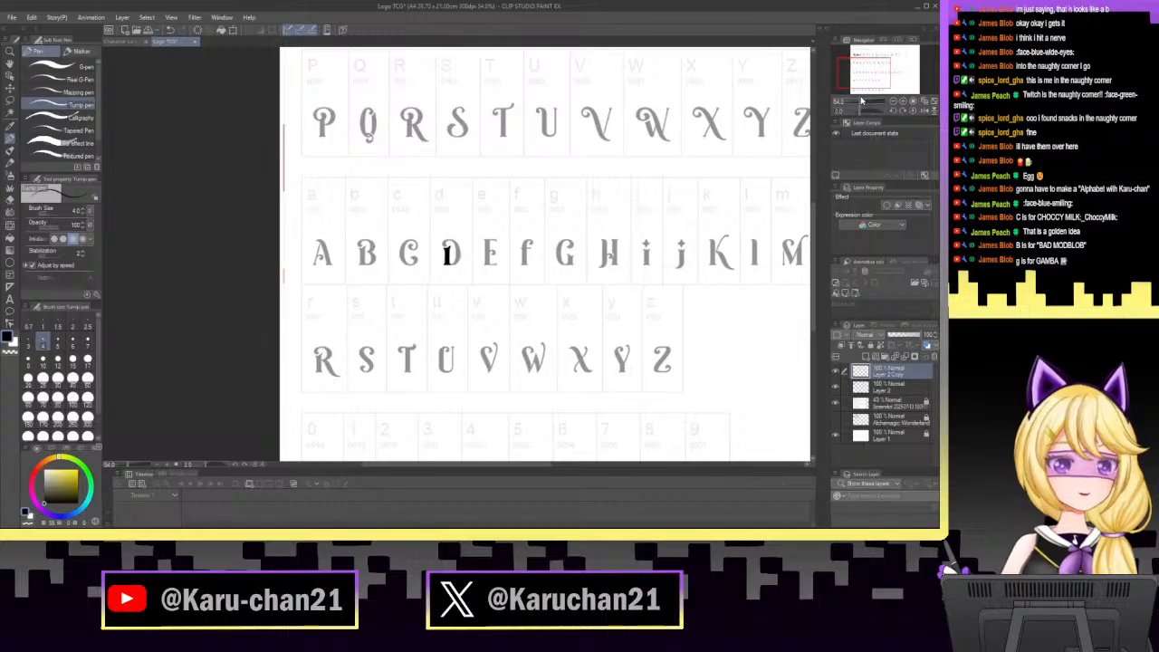
pyautogui.moveTo(884, 86); pyautogui.dragTo(871, 78)
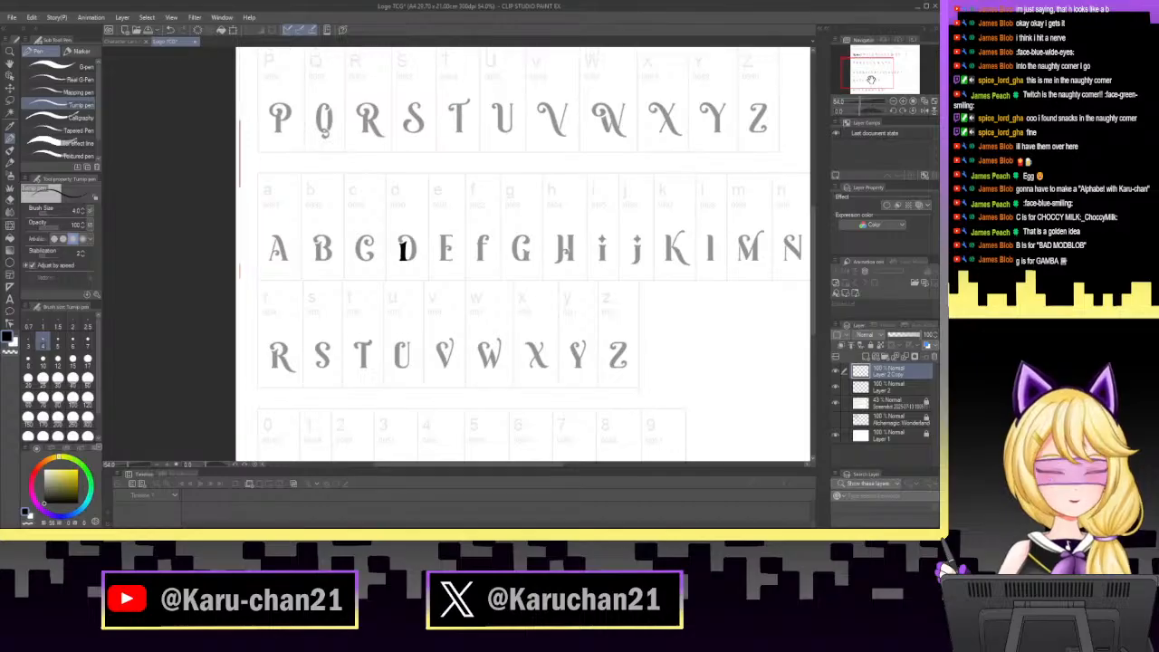
pyautogui.scroll(6, 867, 100)
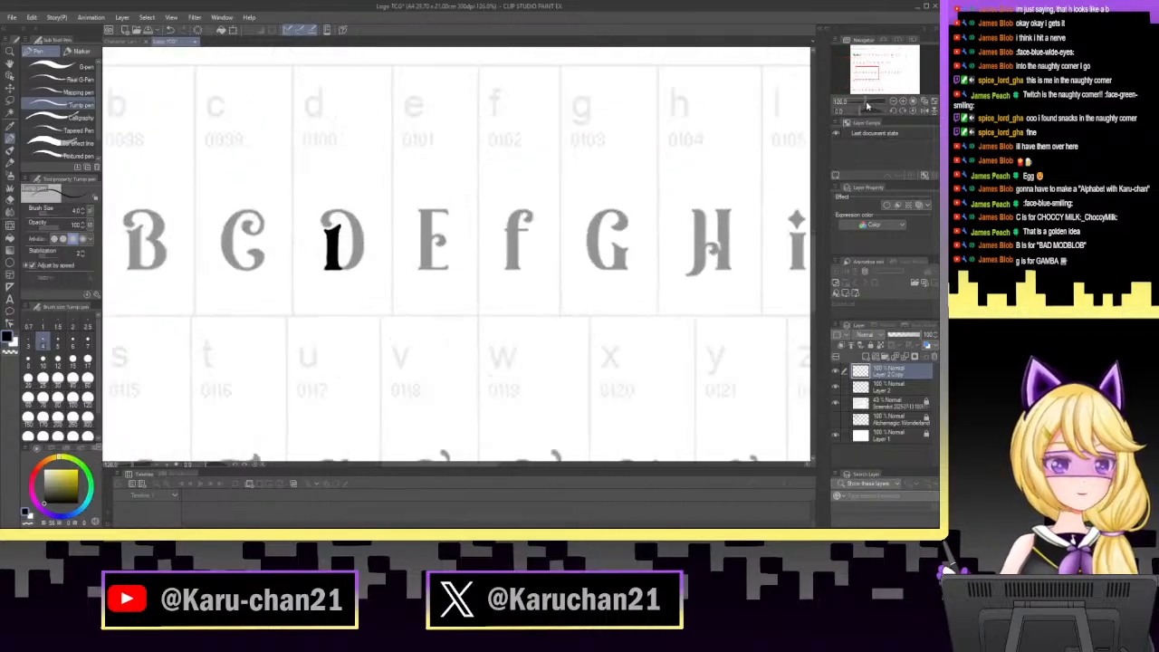
pyautogui.moveTo(866, 71); pyautogui.dragTo(868, 73)
pyautogui.press('m')
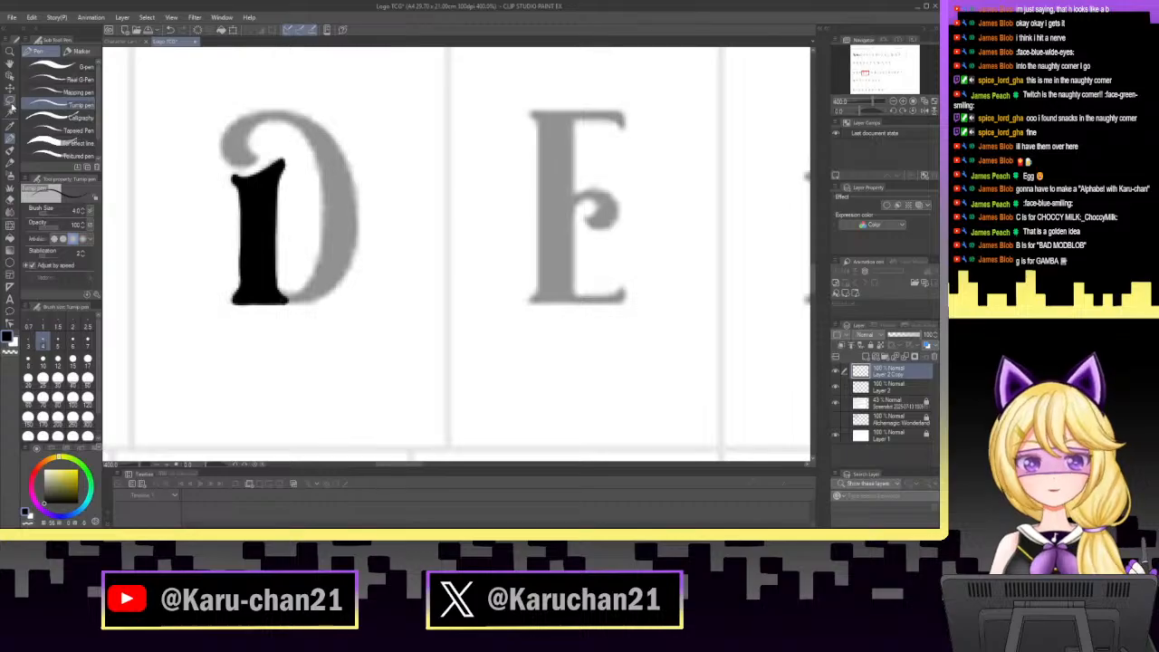
pyautogui.moveTo(174, 197)
pyautogui.mouseDown()
pyautogui.moveTo(375, 161)
pyautogui.moveTo(201, 314)
pyautogui.mouseUp()
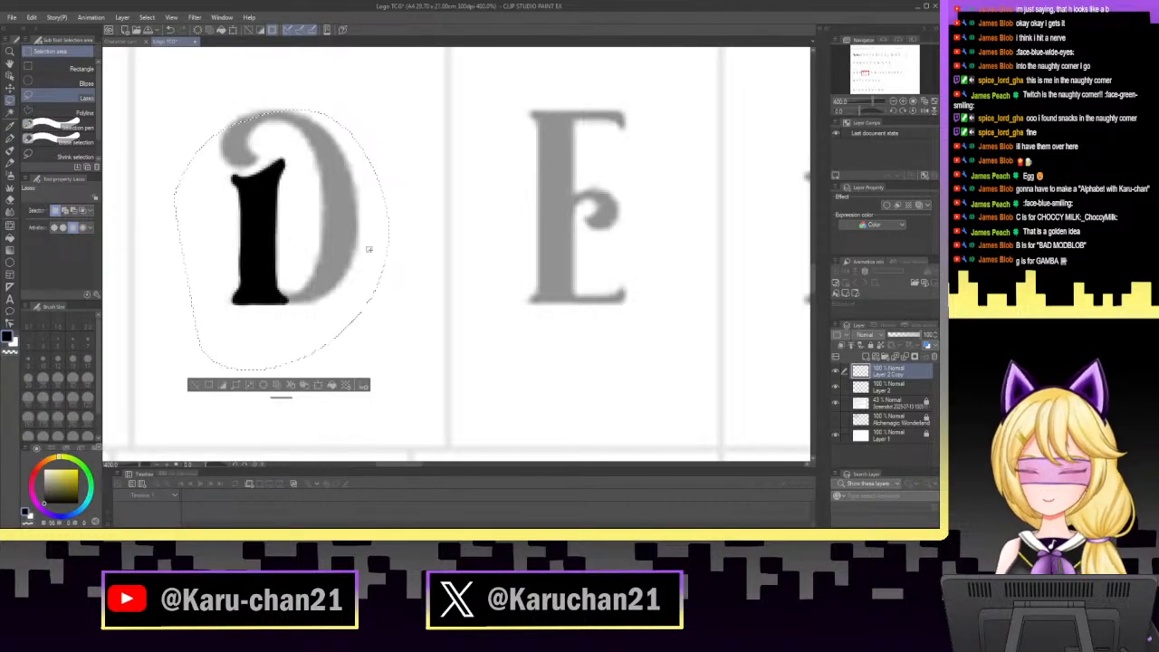
pyautogui.hotkey('ctrl', 'c')
pyautogui.hotkey('ctrl', 'v')
pyautogui.hotkey('ctrl', 't')
pyautogui.moveTo(317, 240); pyautogui.dragTo(405, 260)
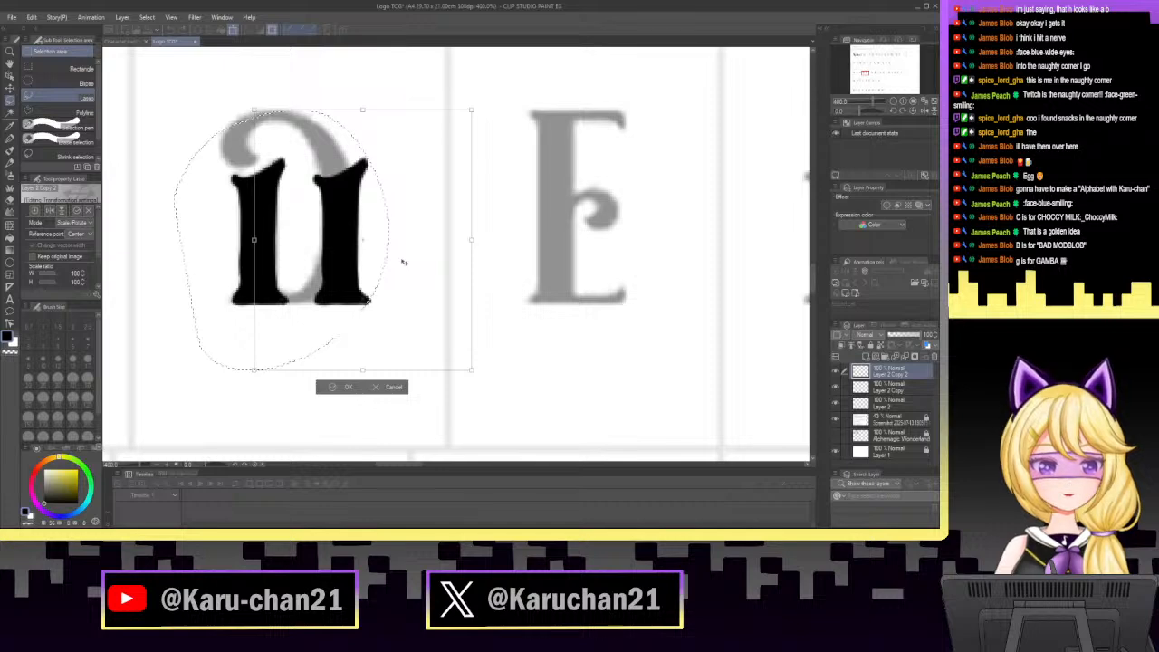
pyautogui.click(348, 387)
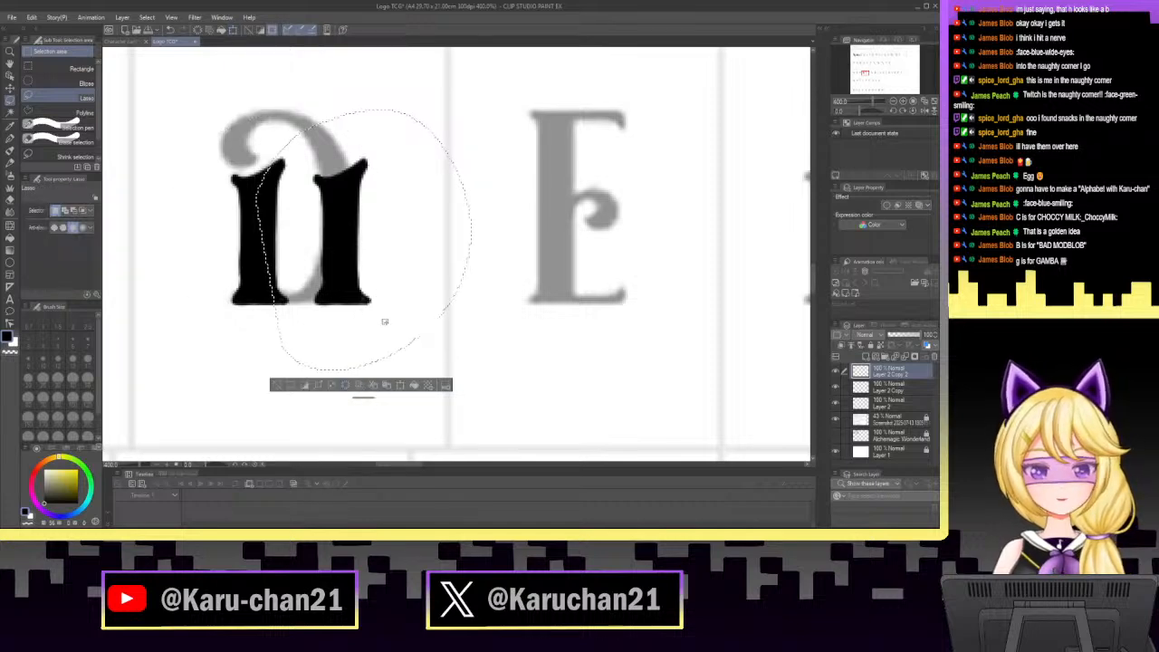
# Duplicate the stem again as the third stem of the m at the same spacing, and clear the selection.
pyautogui.hotkey('ctrl', 't')
pyautogui.moveTo(356, 272); pyautogui.dragTo(449, 281)
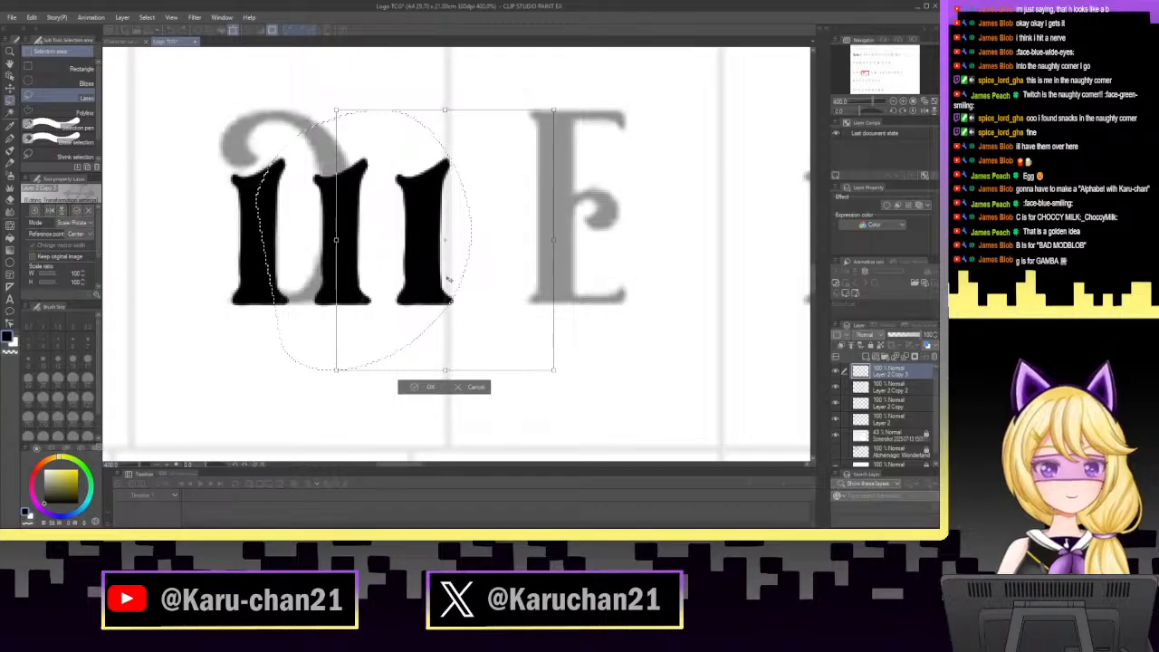
pyautogui.click(416, 387)
pyautogui.hotkey('ctrl', 'd')
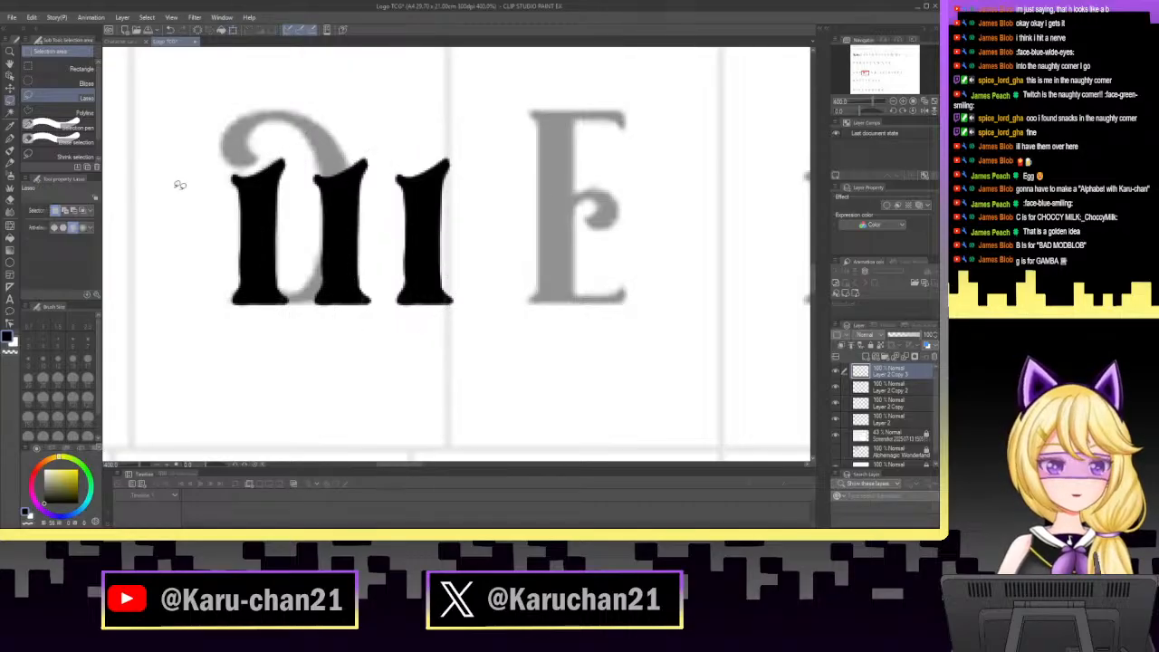
# Draw a curved arch joining the first and second stems with the pen and thin its upper edge with the eraser.
pyautogui.click(10, 199)
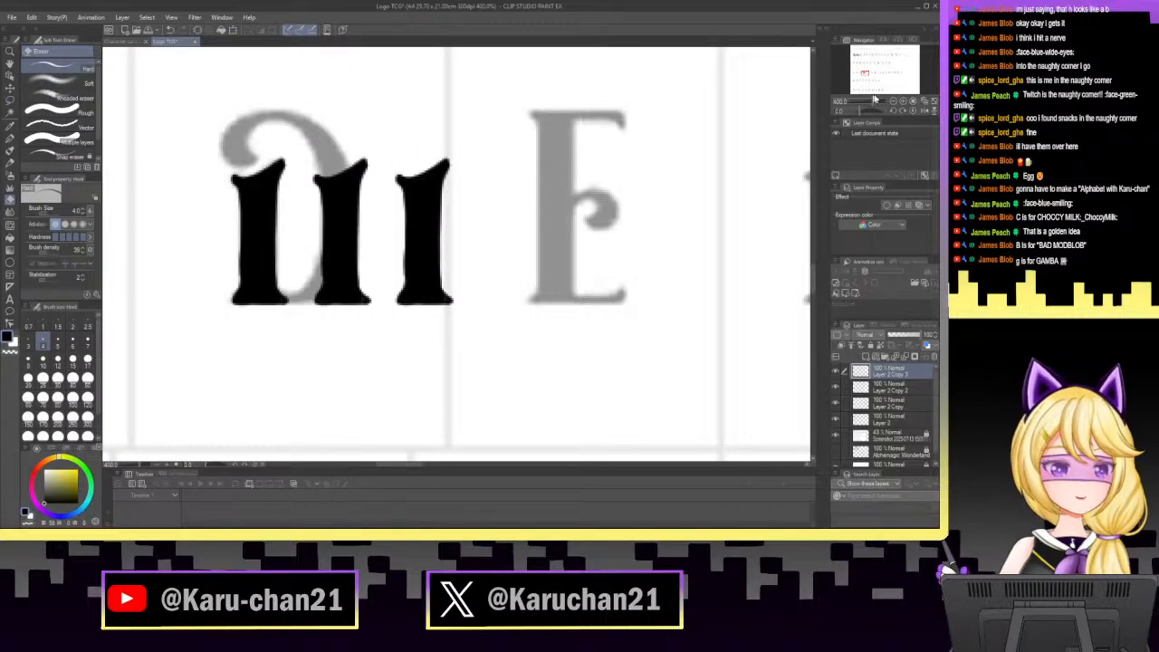
pyautogui.moveTo(875, 100); pyautogui.dragTo(877, 101)
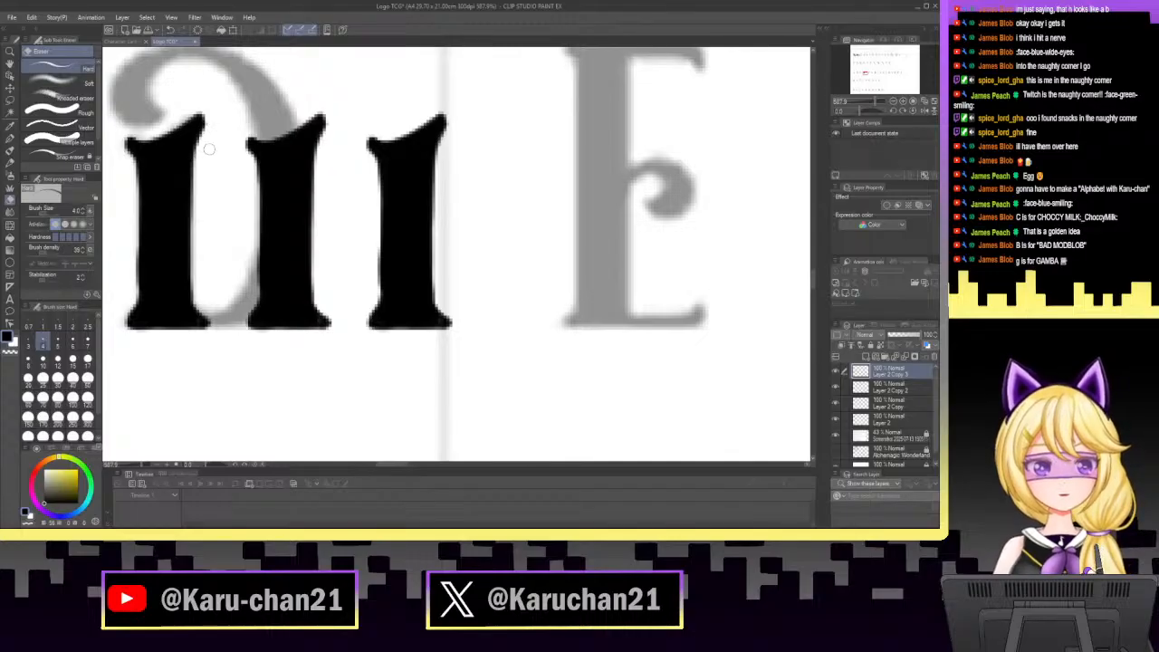
pyautogui.press('p')
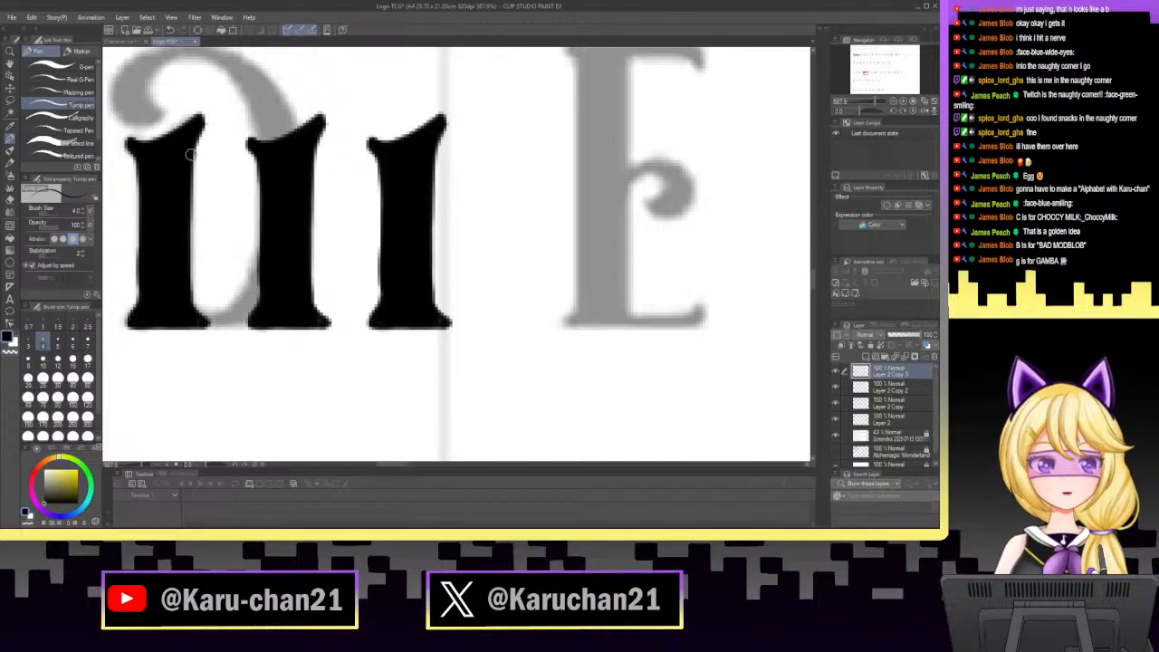
pyautogui.moveTo(190, 154)
pyautogui.mouseDown()
pyautogui.moveTo(229, 128)
pyautogui.moveTo(272, 125)
pyautogui.moveTo(304, 150)
pyautogui.mouseUp()
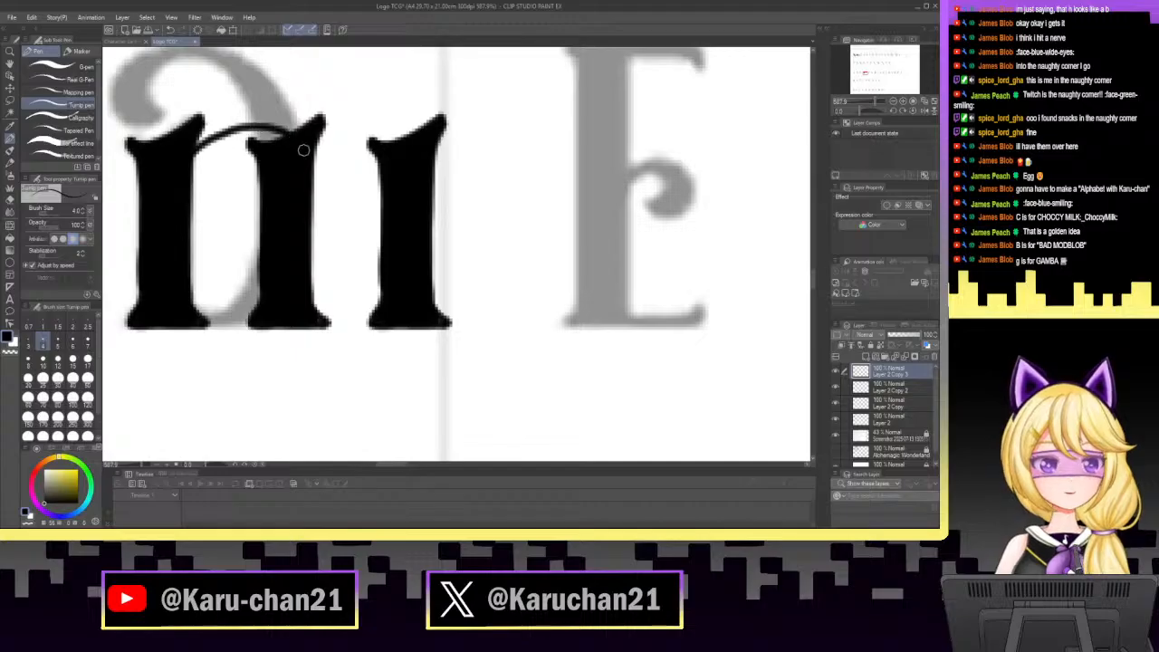
pyautogui.moveTo(186, 162)
pyautogui.mouseDown()
pyautogui.moveTo(241, 134)
pyautogui.moveTo(283, 152)
pyautogui.mouseUp()
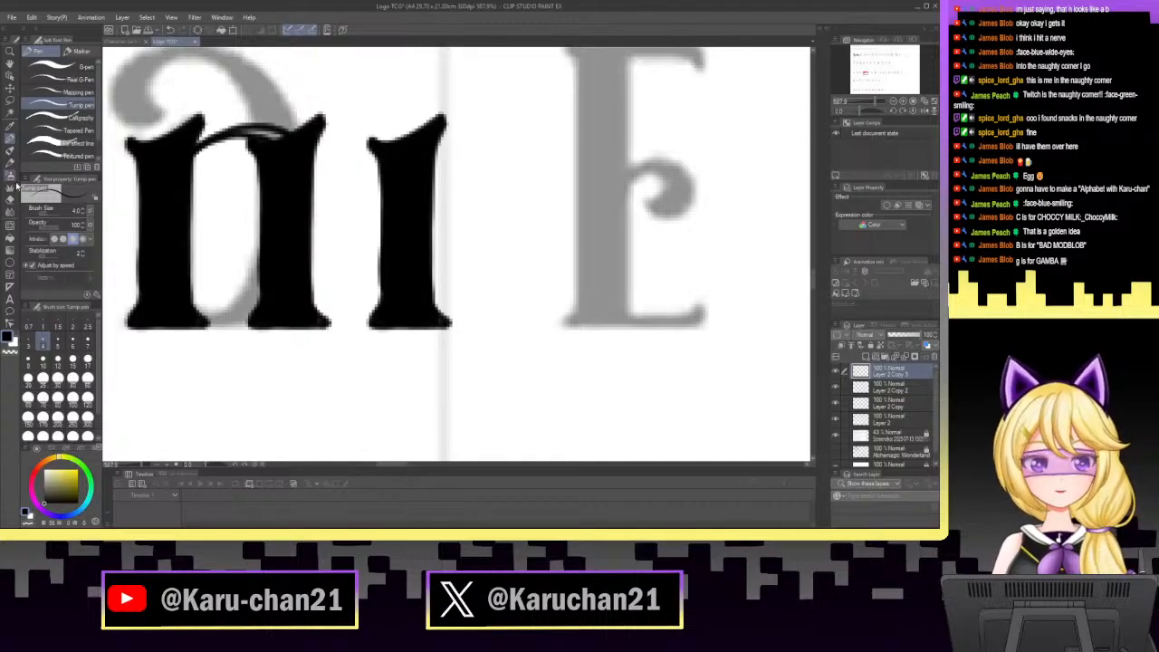
pyautogui.click(10, 200)
pyautogui.moveTo(253, 125)
pyautogui.mouseDown()
pyautogui.moveTo(283, 130)
pyautogui.moveTo(218, 128)
pyautogui.mouseUp()
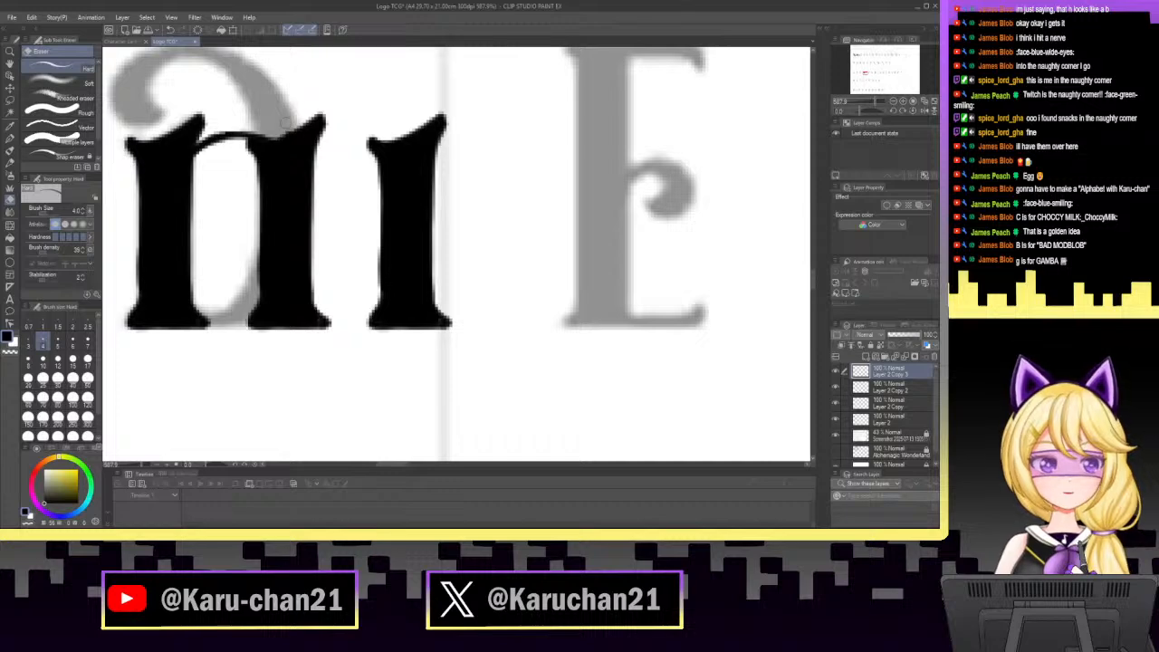
# Draw a matching curved arch between the second and third stems and thicken it with the pen.
pyautogui.click(11, 139)
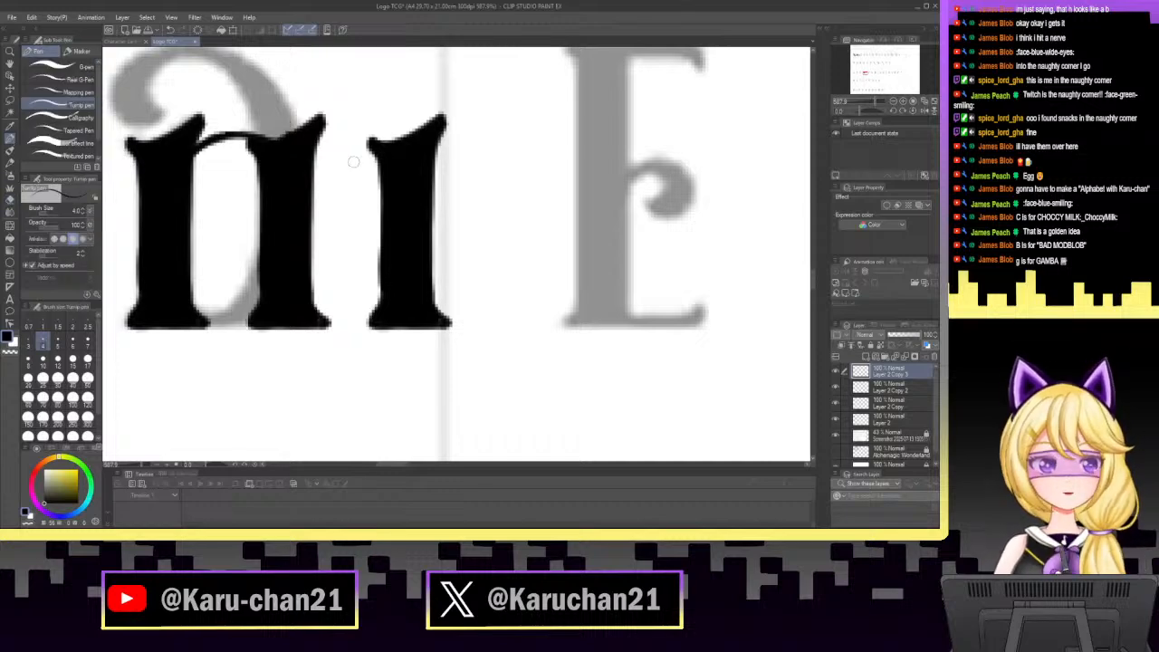
pyautogui.moveTo(308, 158)
pyautogui.mouseDown()
pyautogui.moveTo(330, 136)
pyautogui.moveTo(364, 131)
pyautogui.moveTo(419, 162)
pyautogui.mouseUp()
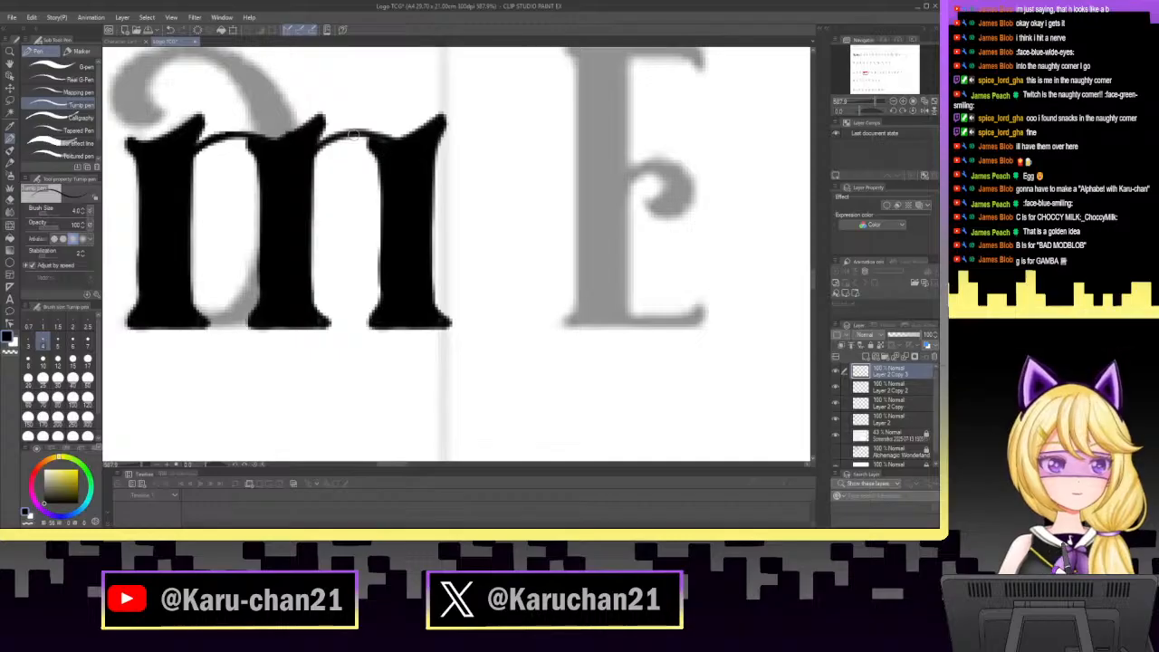
pyautogui.moveTo(354, 135)
pyautogui.mouseDown()
pyautogui.moveTo(400, 159)
pyautogui.moveTo(392, 141)
pyautogui.mouseUp()
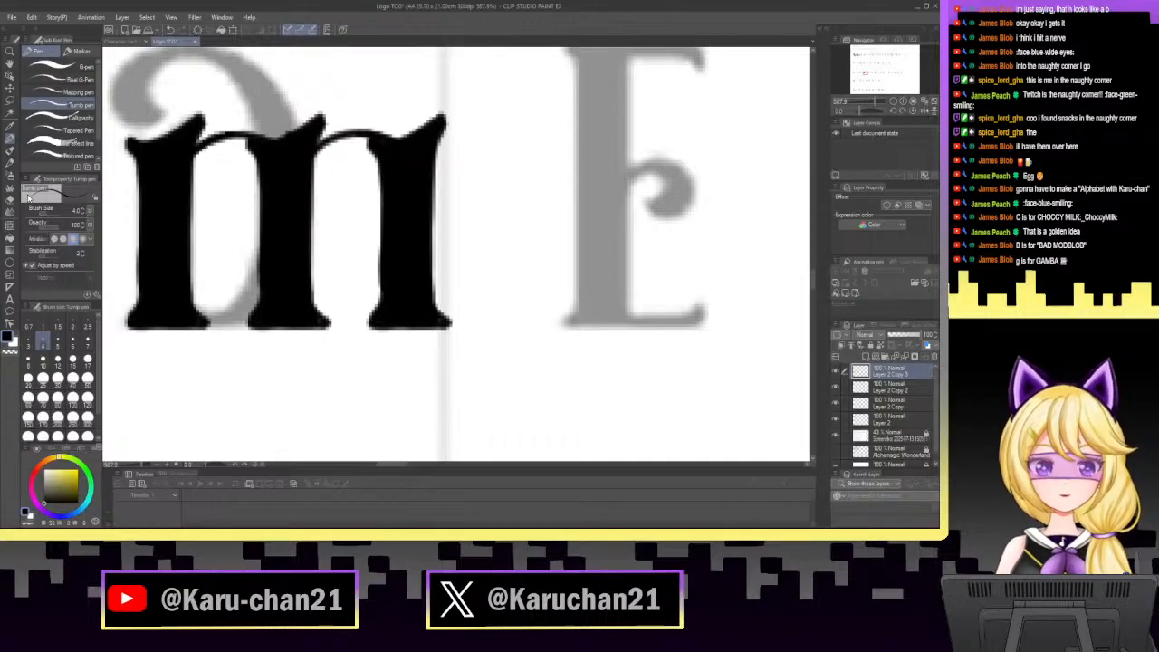
pyautogui.click(10, 198)
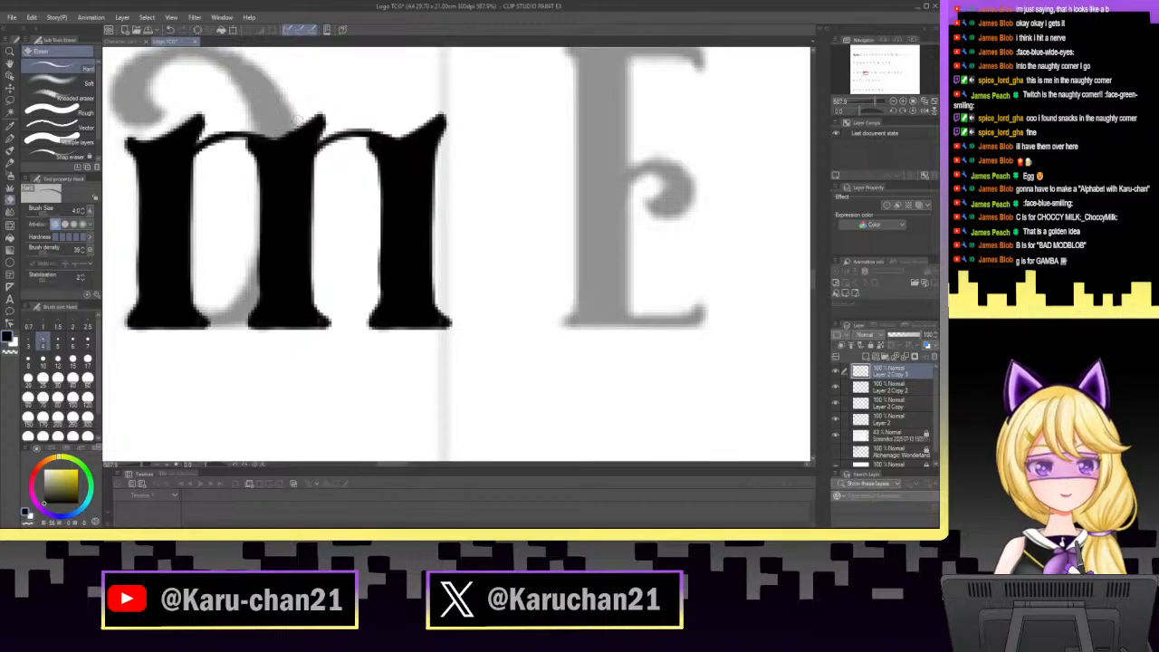
# Merge the three copied lettering layers and erase the pointed tops of the second and third stems to form rounded m shoulders.
pyautogui.click(909, 404)
pyautogui.keyDown('shift'); pyautogui.click(913, 374); pyautogui.keyUp('shift')
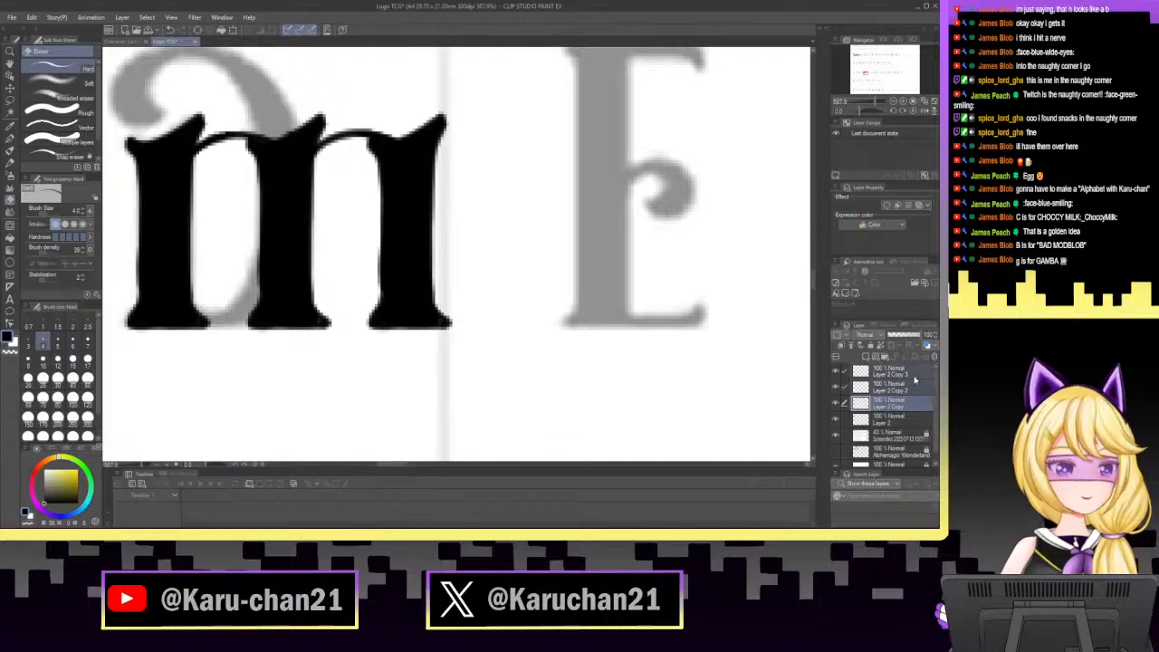
pyautogui.rightClick(912, 373)
pyautogui.click(883, 330)
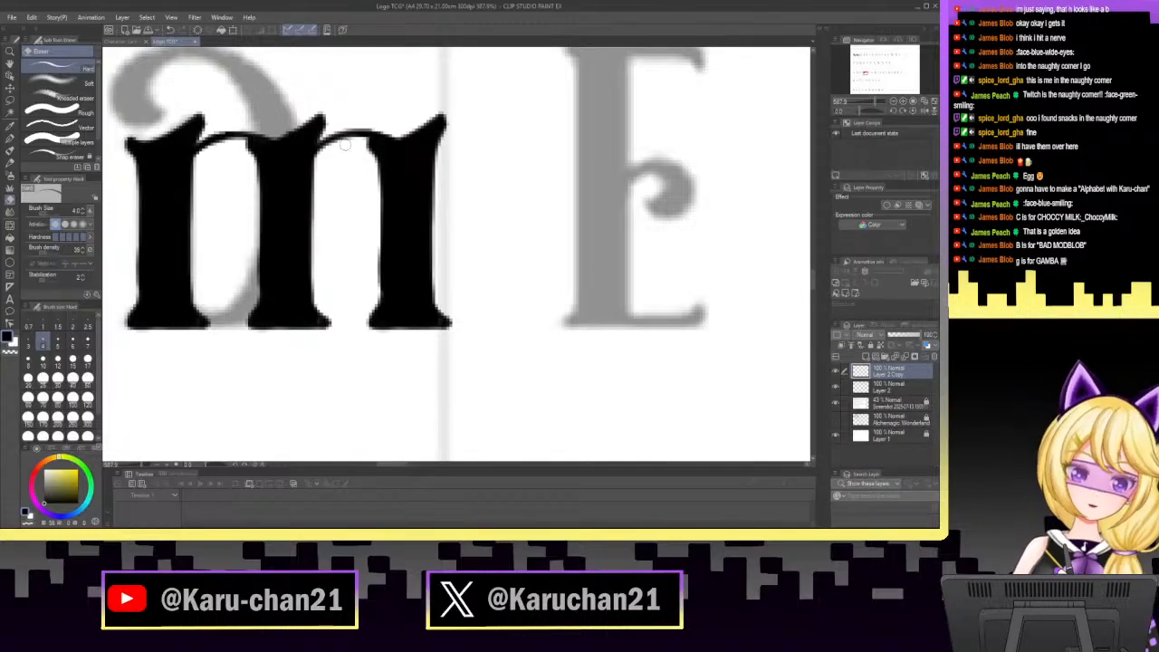
pyautogui.moveTo(294, 131)
pyautogui.mouseDown()
pyautogui.moveTo(313, 121)
pyautogui.moveTo(304, 136)
pyautogui.moveTo(319, 135)
pyautogui.moveTo(277, 138)
pyautogui.mouseUp()
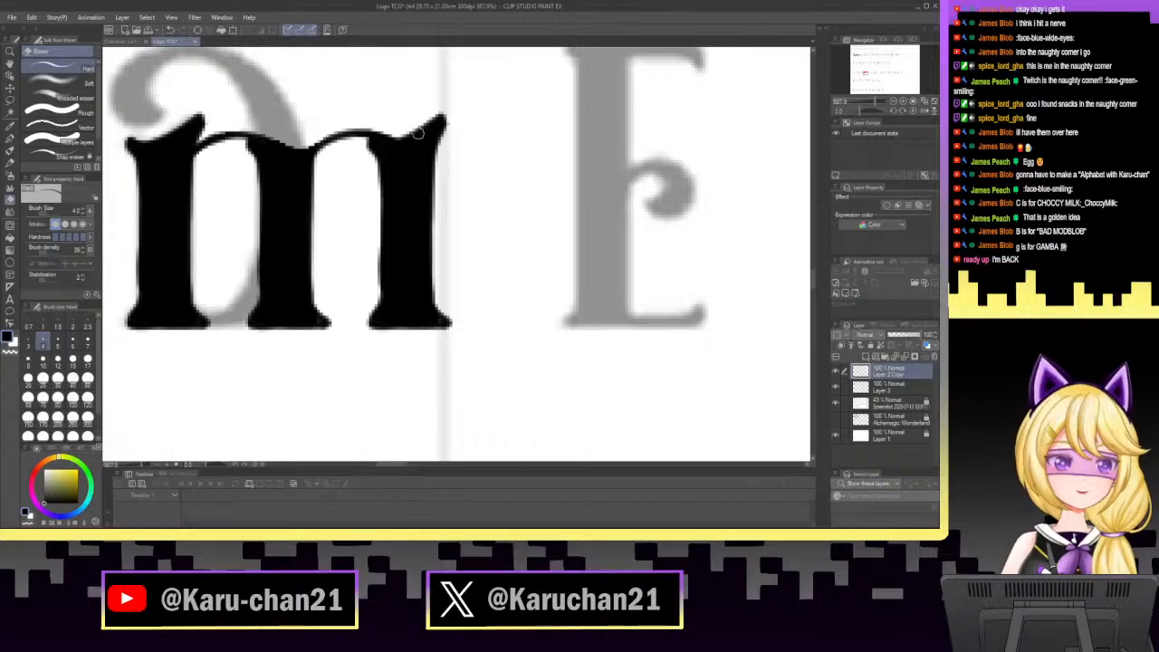
pyautogui.moveTo(404, 127)
pyautogui.mouseDown()
pyautogui.moveTo(439, 183)
pyautogui.moveTo(408, 137)
pyautogui.moveTo(433, 158)
pyautogui.moveTo(420, 117)
pyautogui.moveTo(438, 136)
pyautogui.moveTo(433, 104)
pyautogui.mouseUp()
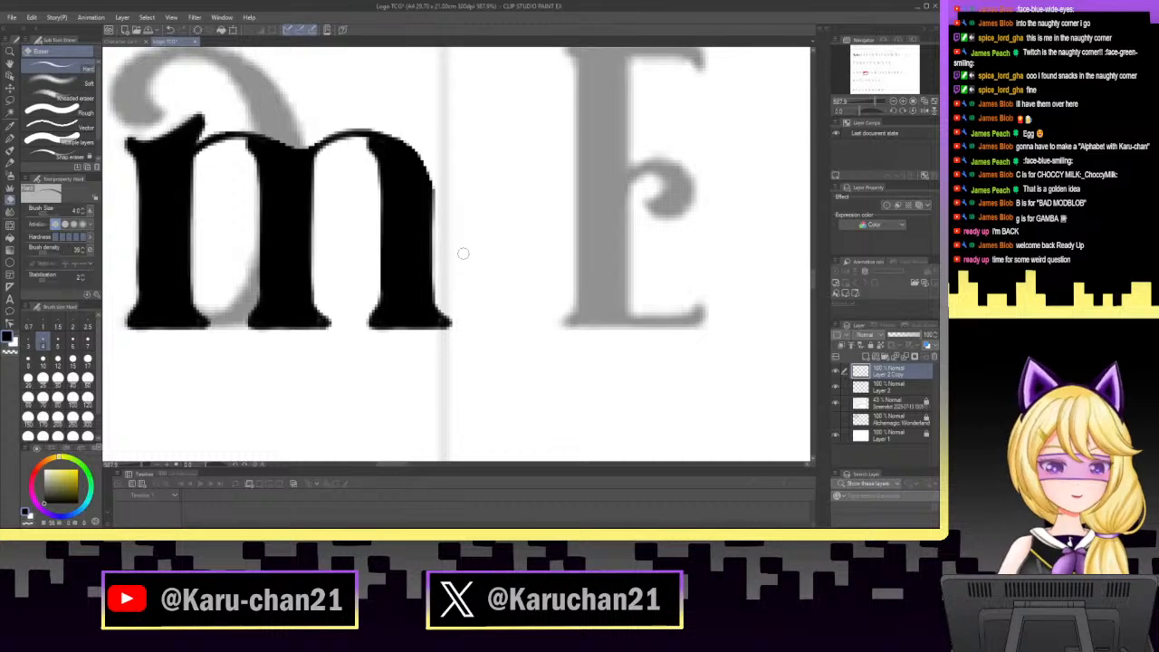
# Erase the outer foot serif of the m's third stem so its base ends in a rounded curve.
pyautogui.moveTo(436, 299)
pyautogui.mouseDown()
pyautogui.moveTo(415, 328)
pyautogui.moveTo(433, 313)
pyautogui.mouseUp()
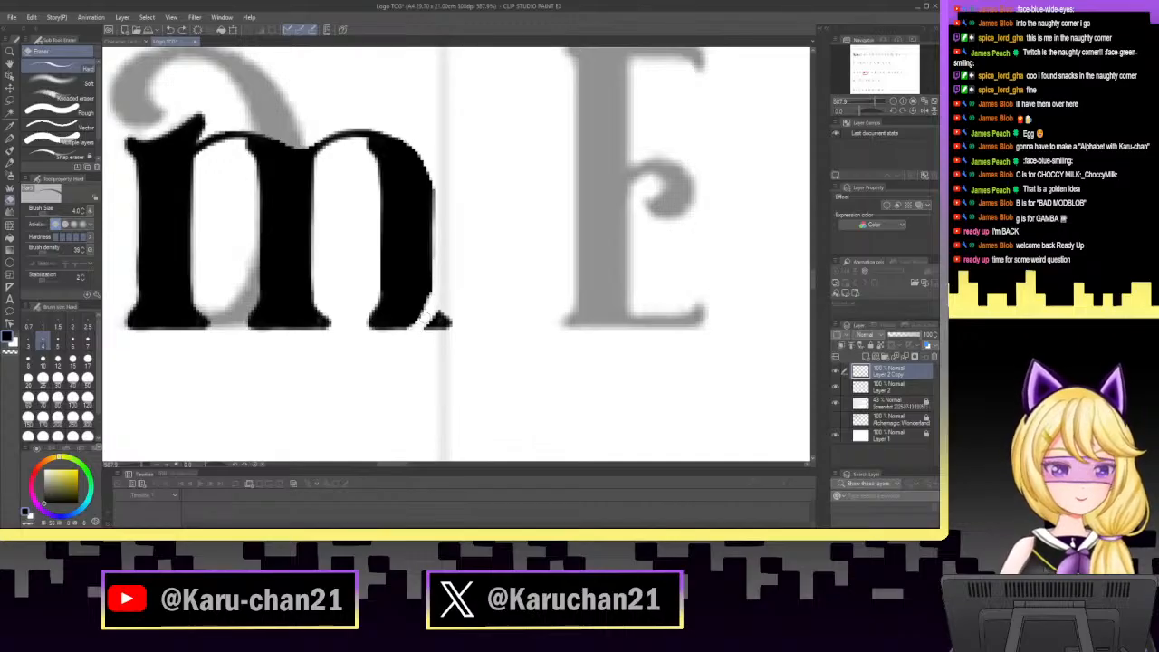
pyautogui.moveTo(399, 339)
pyautogui.mouseDown()
pyautogui.moveTo(436, 317)
pyautogui.moveTo(458, 322)
pyautogui.mouseUp()
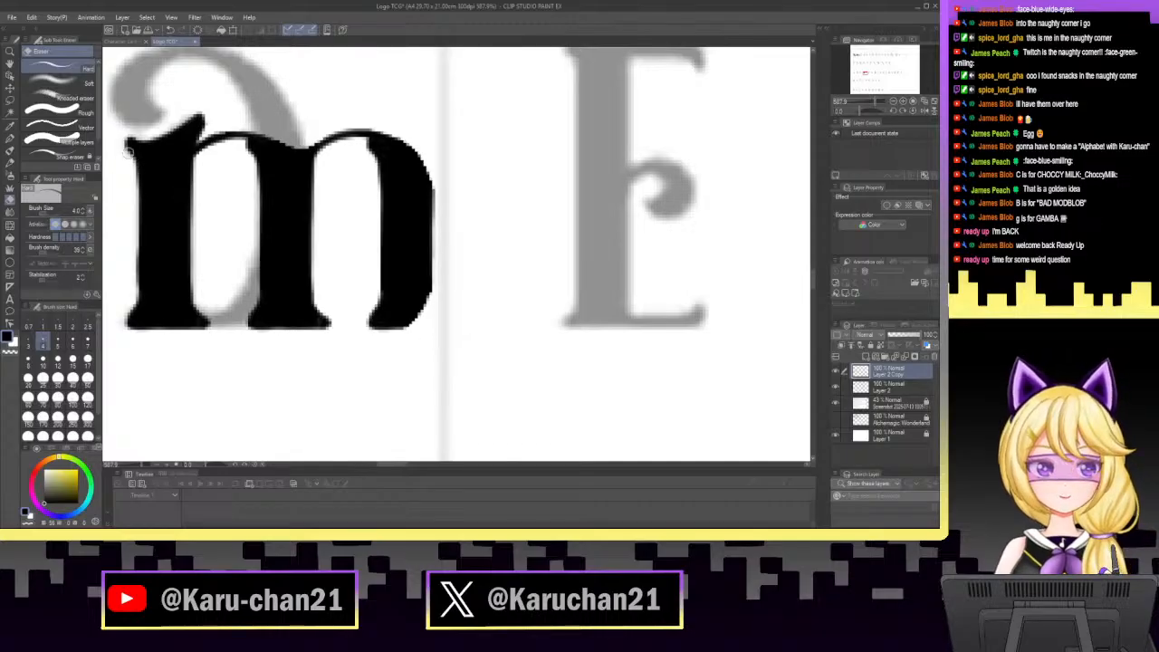
# Draw a lower curve under each of the m's two arches with the pen and fill the gaps above them black.
pyautogui.click(10, 138)
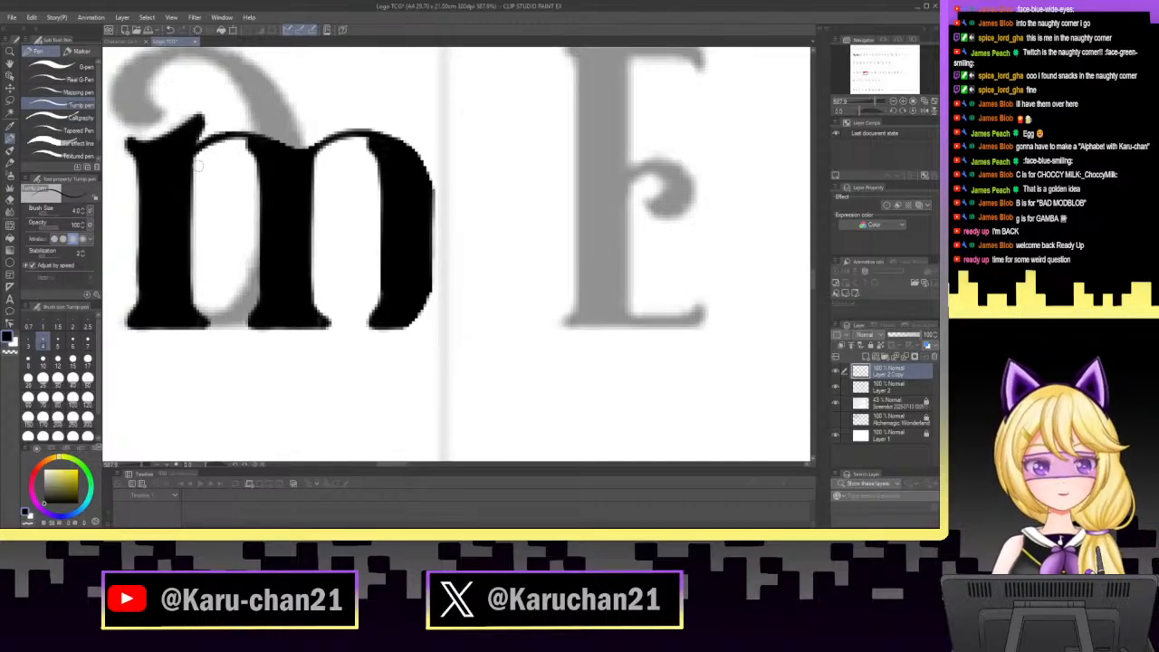
pyautogui.moveTo(189, 165)
pyautogui.mouseDown()
pyautogui.moveTo(229, 154)
pyautogui.moveTo(241, 163)
pyautogui.moveTo(266, 248)
pyautogui.mouseUp()
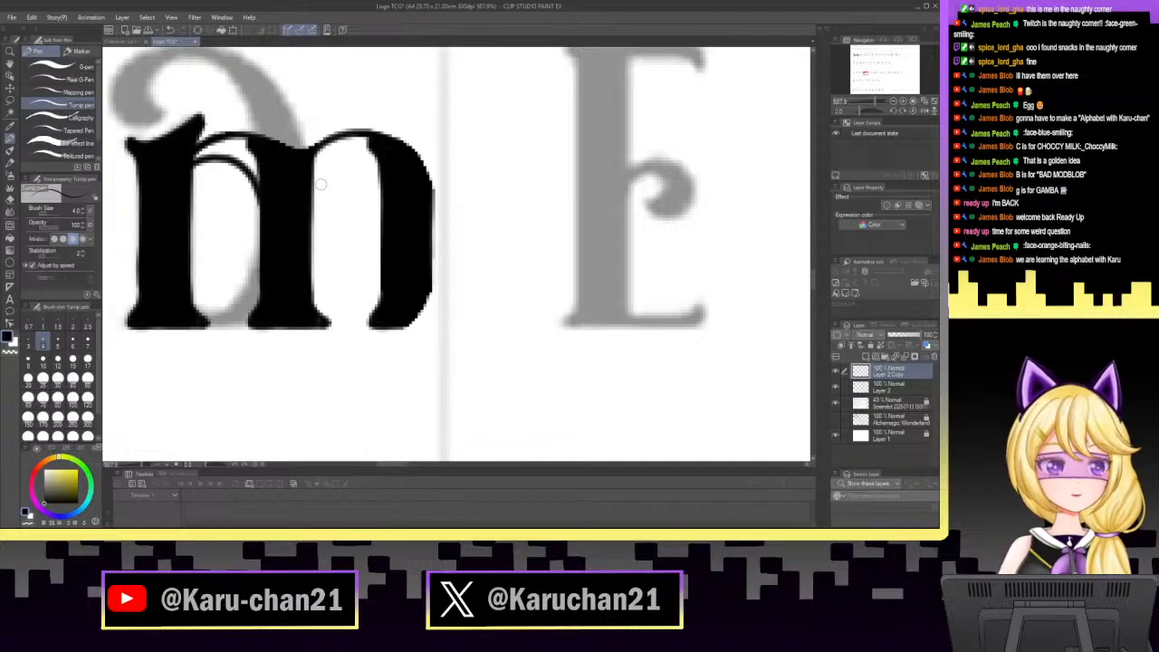
pyautogui.moveTo(309, 170)
pyautogui.mouseDown()
pyautogui.moveTo(346, 155)
pyautogui.moveTo(366, 169)
pyautogui.moveTo(380, 286)
pyautogui.mouseUp()
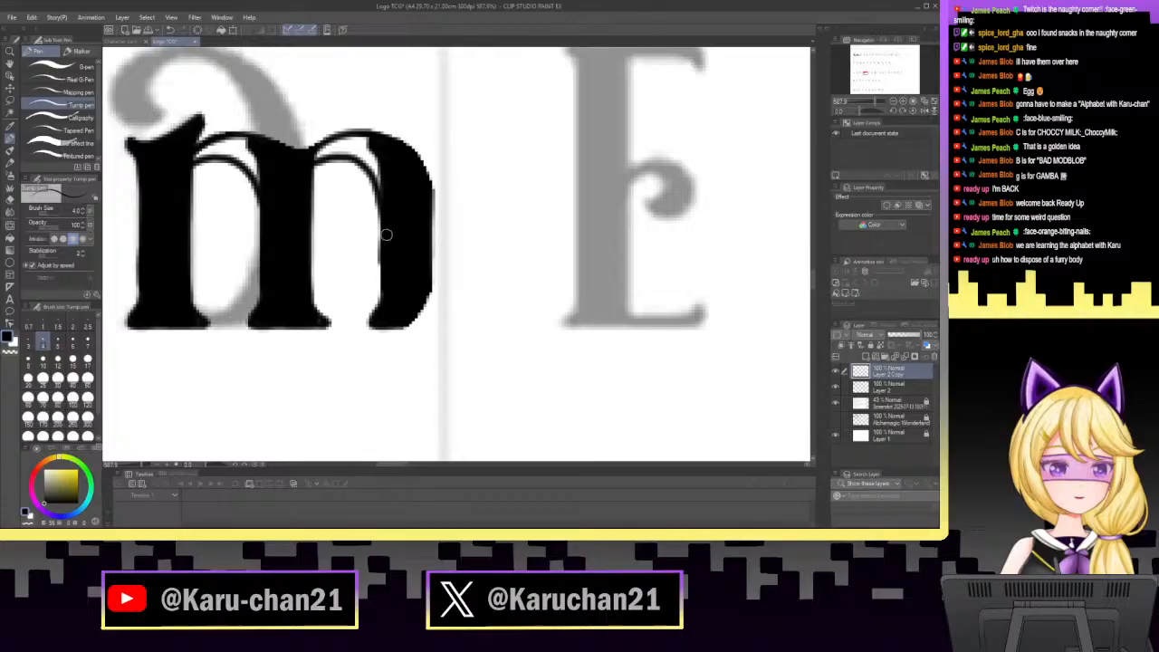
pyautogui.click(169, 29)
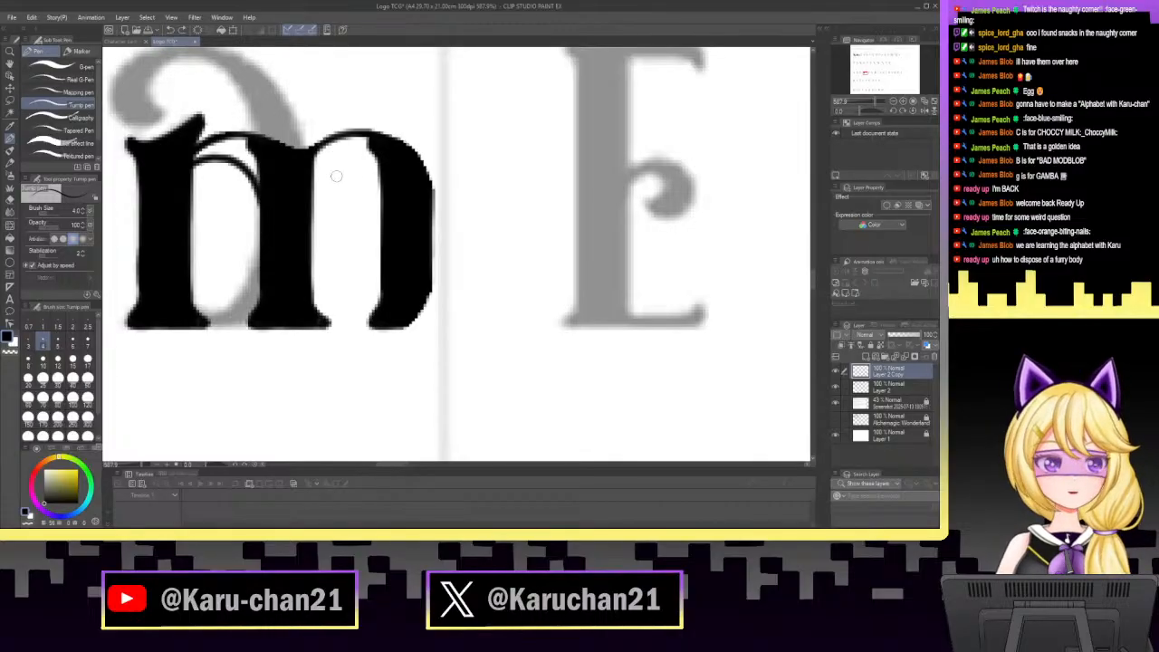
pyautogui.moveTo(309, 169)
pyautogui.mouseDown()
pyautogui.moveTo(340, 152)
pyautogui.moveTo(370, 166)
pyautogui.moveTo(387, 201)
pyautogui.moveTo(383, 241)
pyautogui.mouseUp()
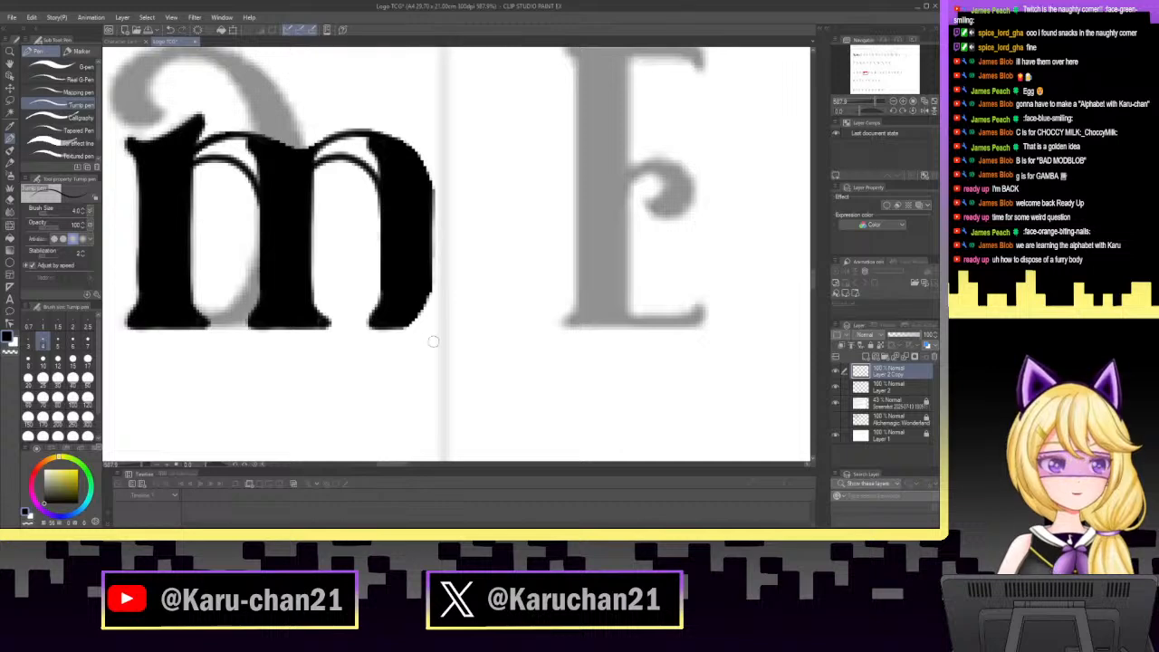
pyautogui.moveTo(238, 139)
pyautogui.mouseDown()
pyautogui.moveTo(198, 157)
pyautogui.moveTo(237, 145)
pyautogui.moveTo(266, 185)
pyautogui.mouseUp()
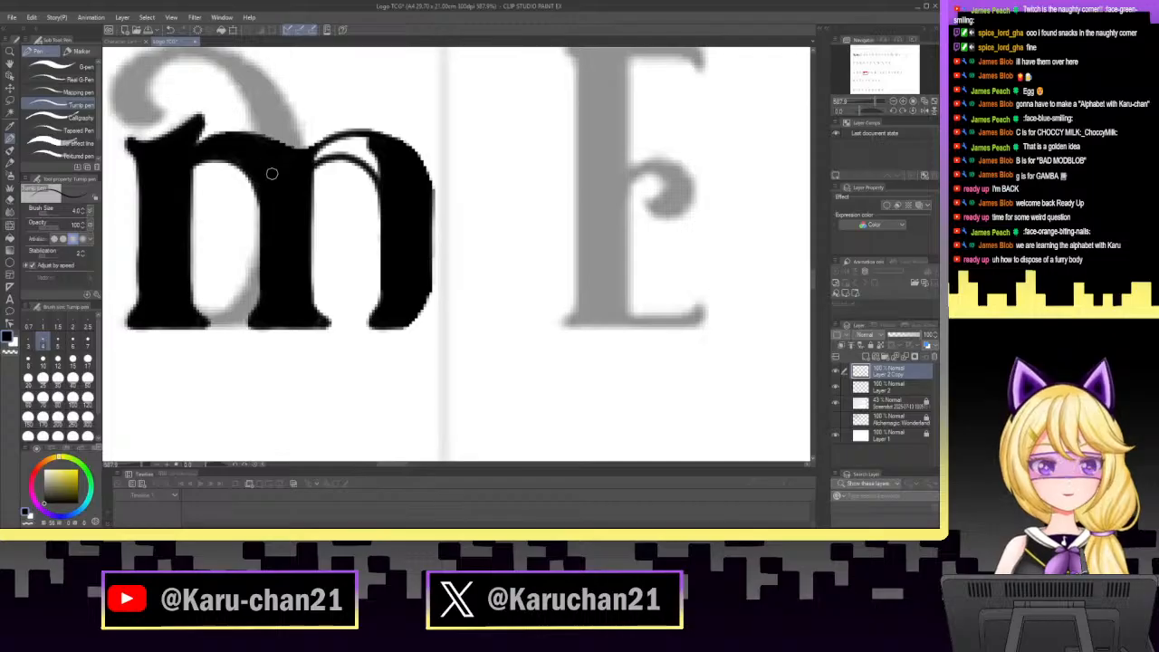
pyautogui.moveTo(342, 158)
pyautogui.mouseDown()
pyautogui.moveTo(337, 143)
pyautogui.moveTo(371, 143)
pyautogui.moveTo(364, 172)
pyautogui.moveTo(339, 150)
pyautogui.moveTo(319, 158)
pyautogui.moveTo(371, 163)
pyautogui.moveTo(384, 182)
pyautogui.moveTo(387, 161)
pyautogui.mouseUp()
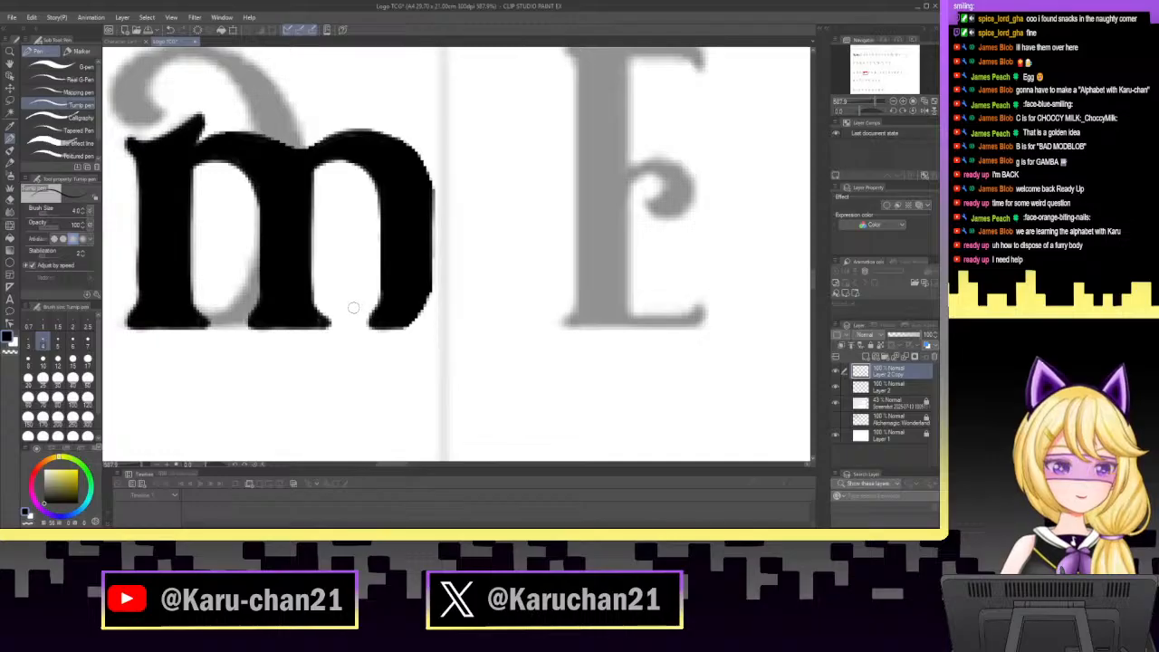
# Add a solid black inward hook at the third stem's foot and erase the stem's inner edge into a curve.
pyautogui.moveTo(353, 296)
pyautogui.mouseDown()
pyautogui.moveTo(386, 264)
pyautogui.moveTo(357, 307)
pyautogui.moveTo(352, 297)
pyautogui.moveTo(388, 320)
pyautogui.mouseUp()
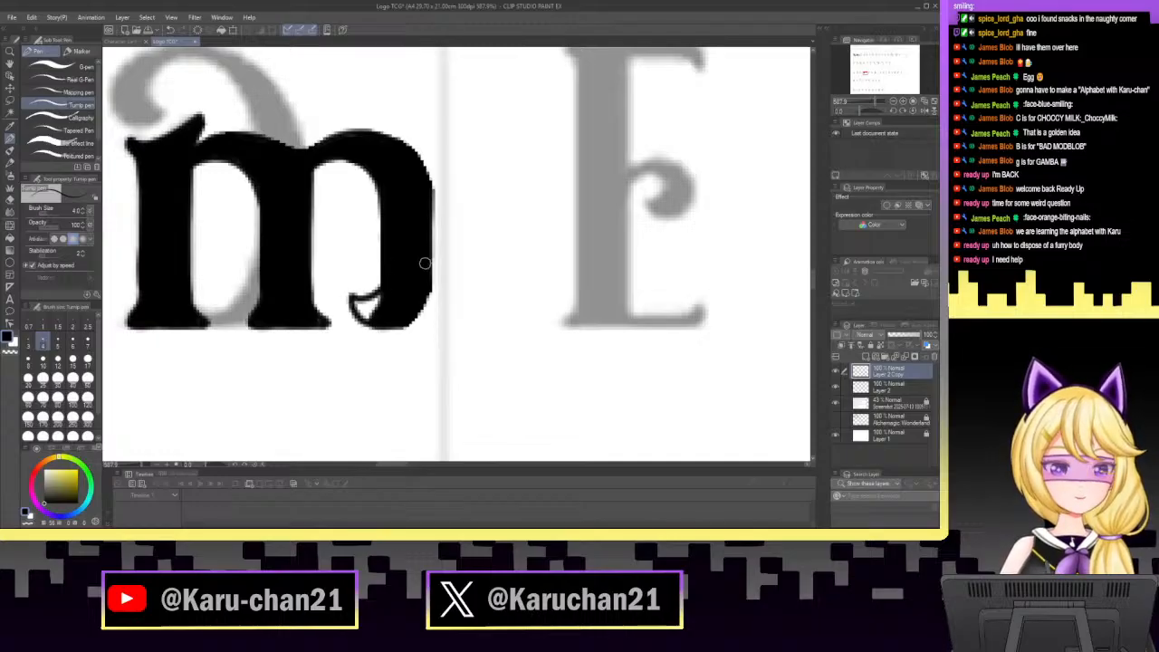
pyautogui.moveTo(401, 280)
pyautogui.mouseDown()
pyautogui.moveTo(323, 280)
pyautogui.moveTo(365, 298)
pyautogui.moveTo(389, 281)
pyautogui.moveTo(348, 293)
pyautogui.moveTo(384, 320)
pyautogui.mouseUp()
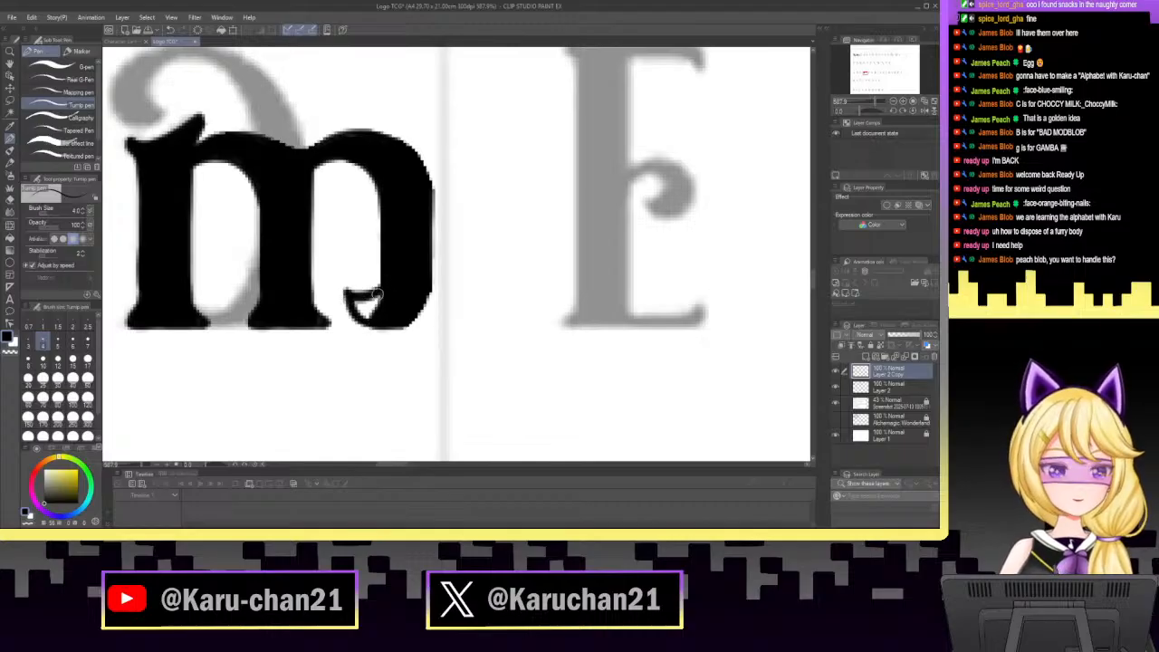
pyautogui.press('e')
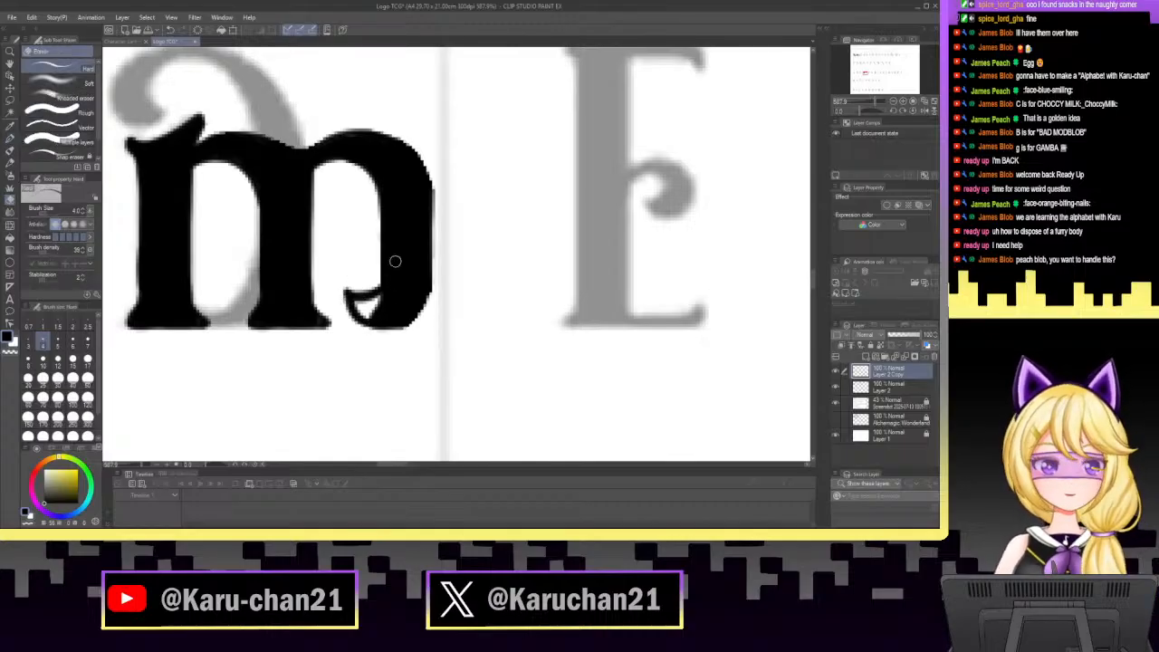
pyautogui.moveTo(378, 204); pyautogui.dragTo(385, 245)
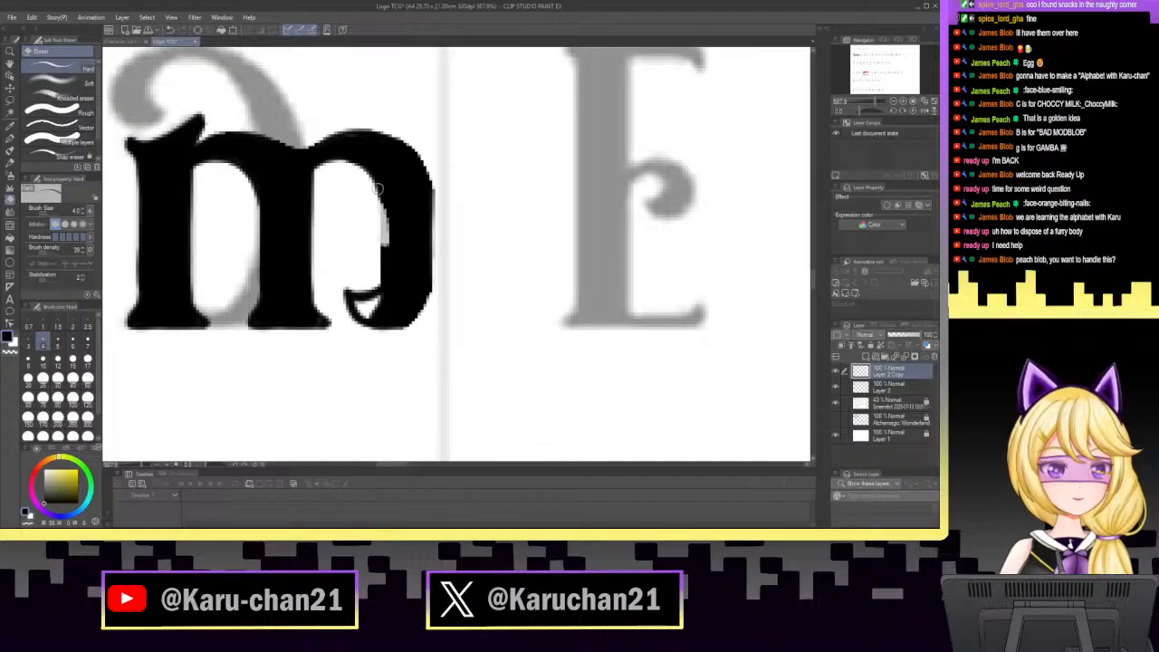
pyautogui.moveTo(366, 180)
pyautogui.mouseDown()
pyautogui.moveTo(382, 218)
pyautogui.moveTo(380, 194)
pyautogui.moveTo(385, 267)
pyautogui.mouseUp()
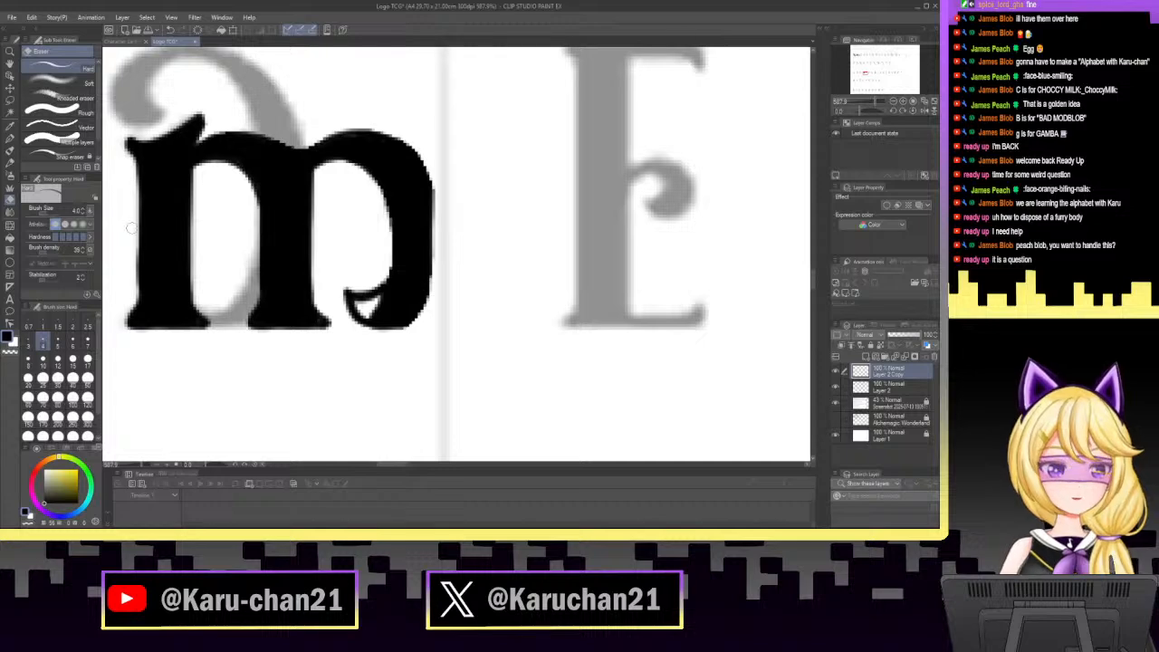
pyautogui.click(10, 140)
pyautogui.moveTo(389, 295)
pyautogui.mouseDown()
pyautogui.moveTo(353, 306)
pyautogui.moveTo(375, 300)
pyautogui.mouseUp()
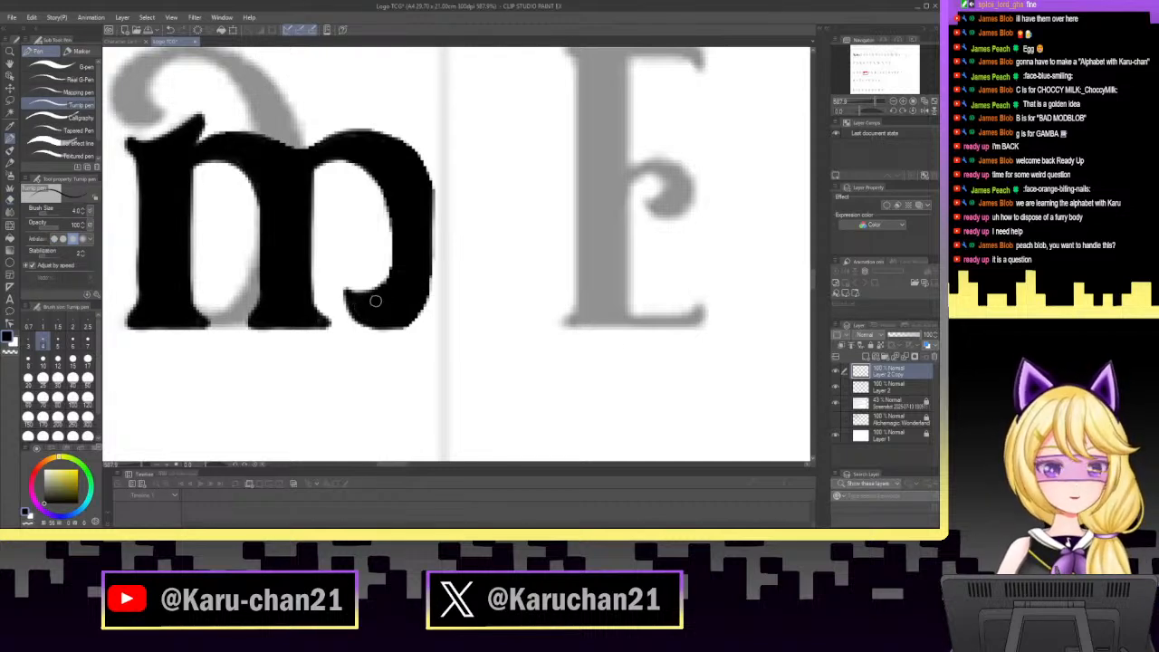
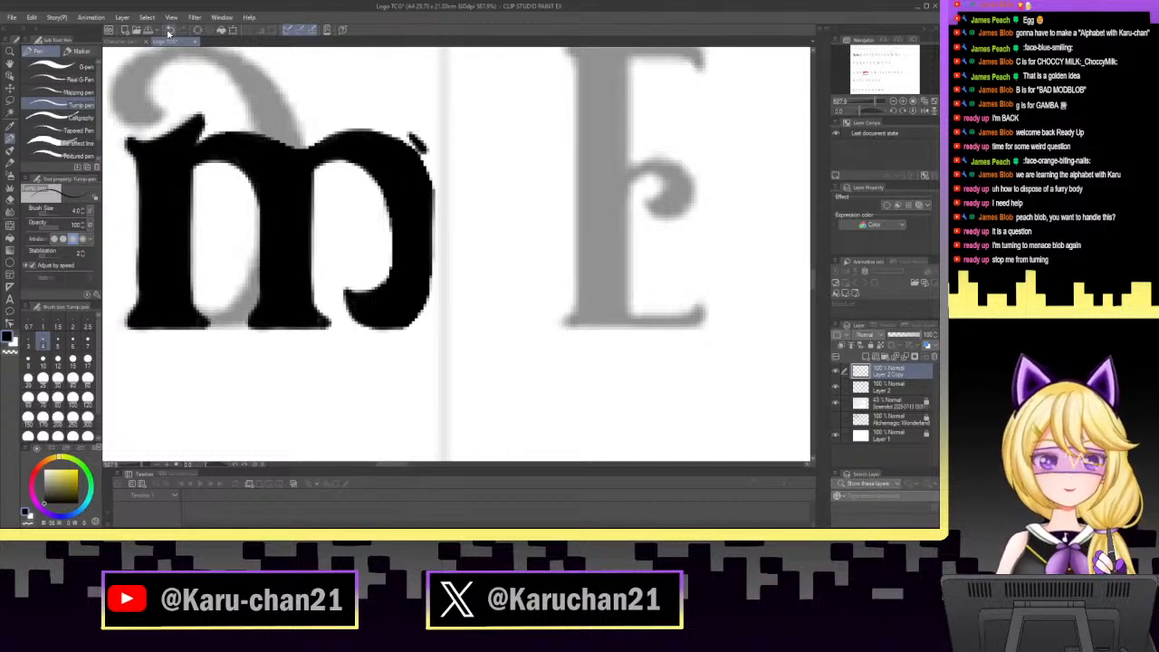
# Hollow the third stem's inner edge further with the eraser and bow its outer edge outward with the pen.
pyautogui.press('e')
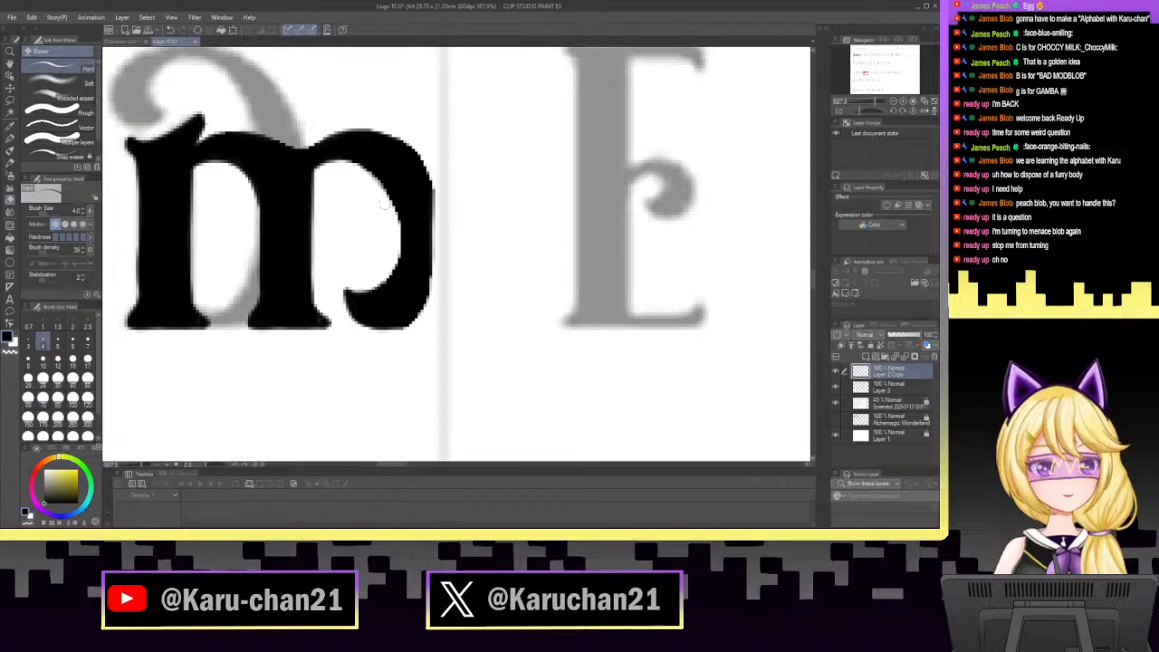
pyautogui.press('p')
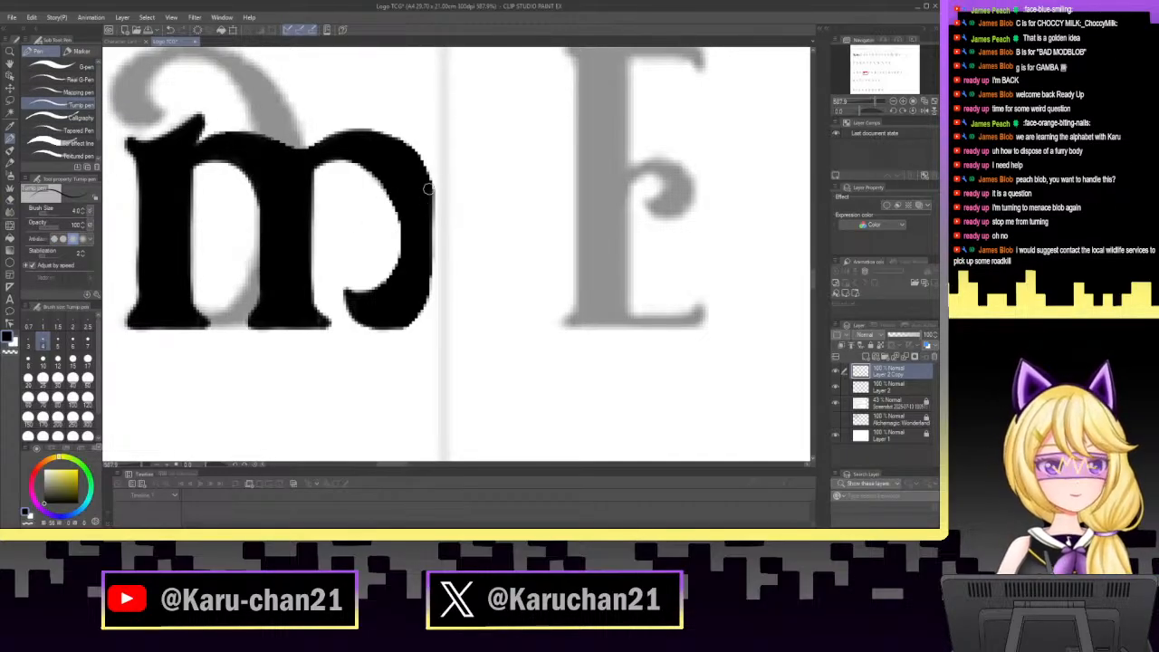
pyautogui.moveTo(425, 187)
pyautogui.mouseDown()
pyautogui.moveTo(438, 225)
pyautogui.moveTo(419, 308)
pyautogui.mouseUp()
pyautogui.moveTo(430, 225); pyautogui.dragTo(433, 260)
pyautogui.moveTo(430, 219); pyautogui.dragTo(428, 287)
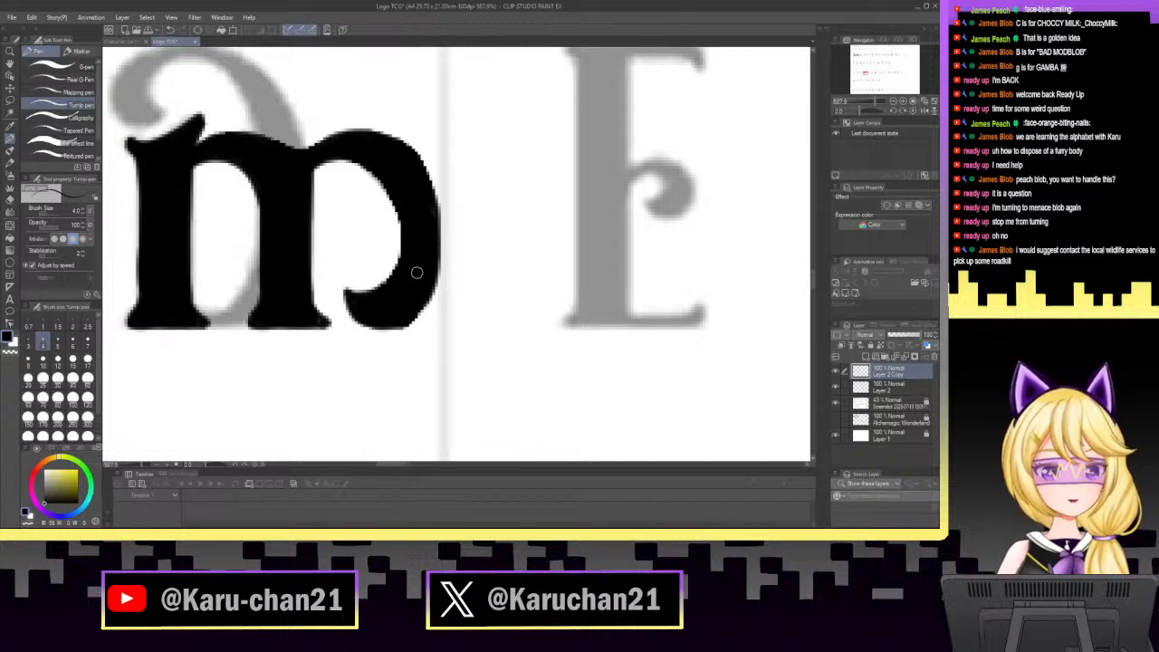
# Smooth the lower outer corner of the third stem with the eraser, redoing the unsatisfactory strokes.
pyautogui.scroll(-8, 862, 95)
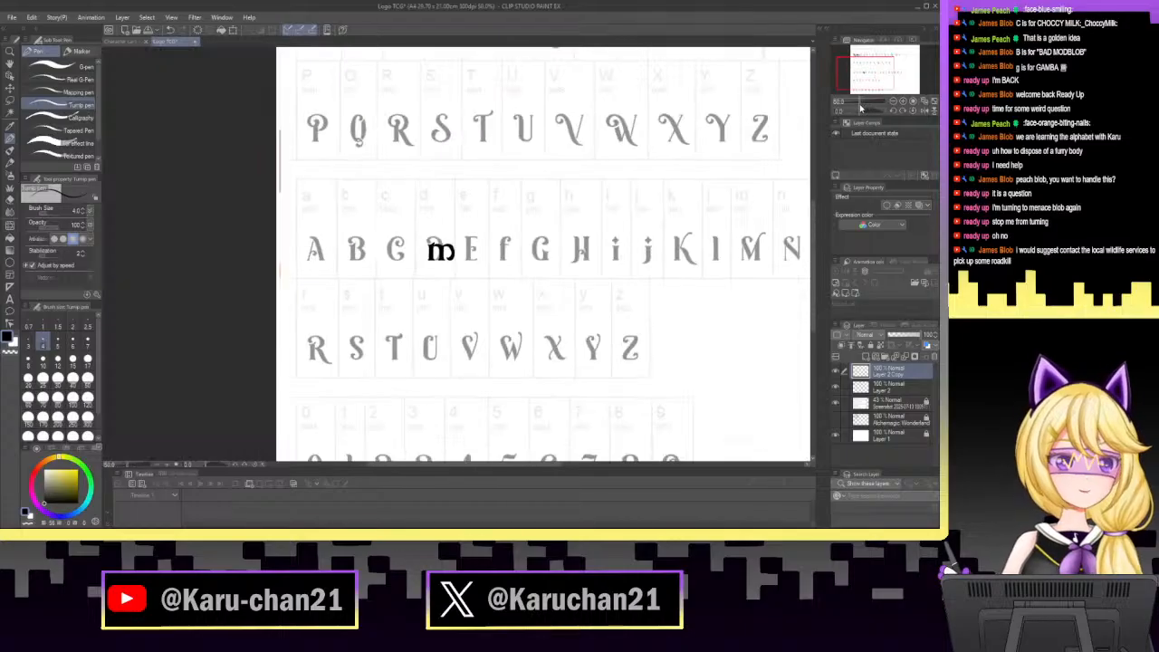
pyautogui.moveTo(860, 108); pyautogui.dragTo(875, 104)
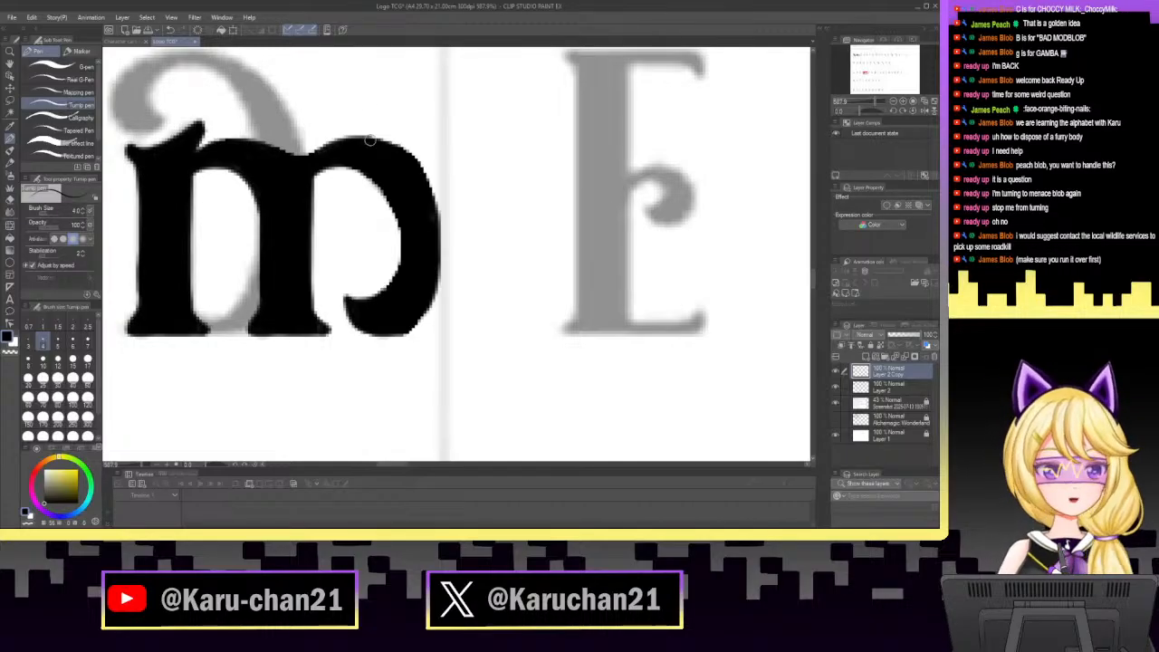
pyautogui.click(11, 201)
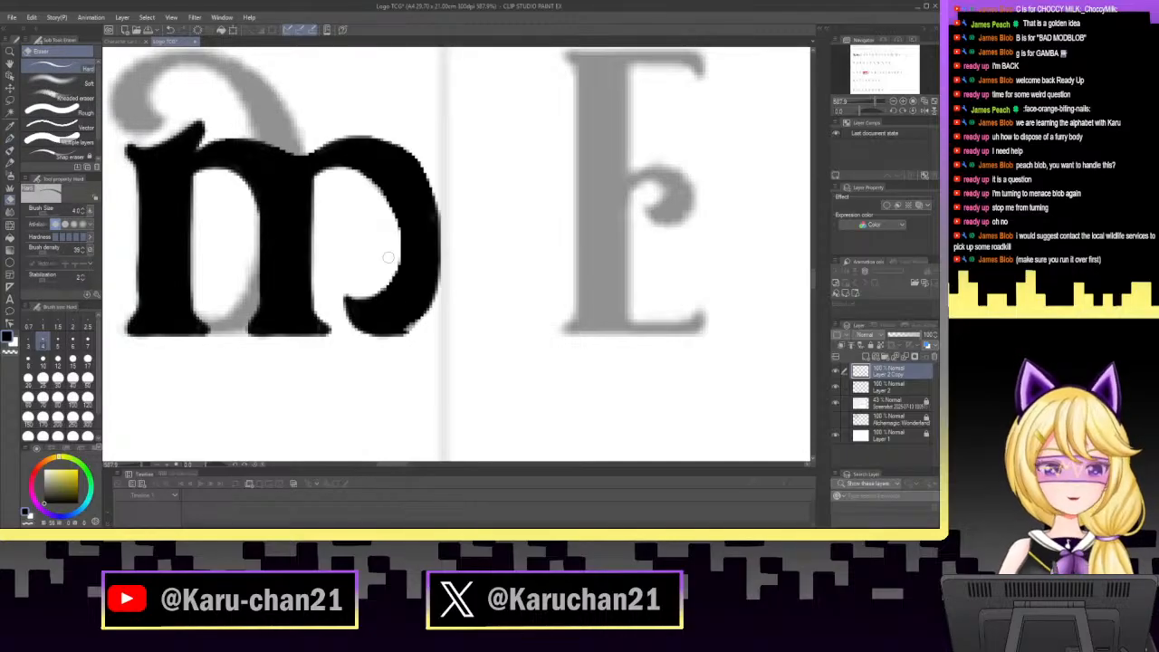
pyautogui.click(173, 30)
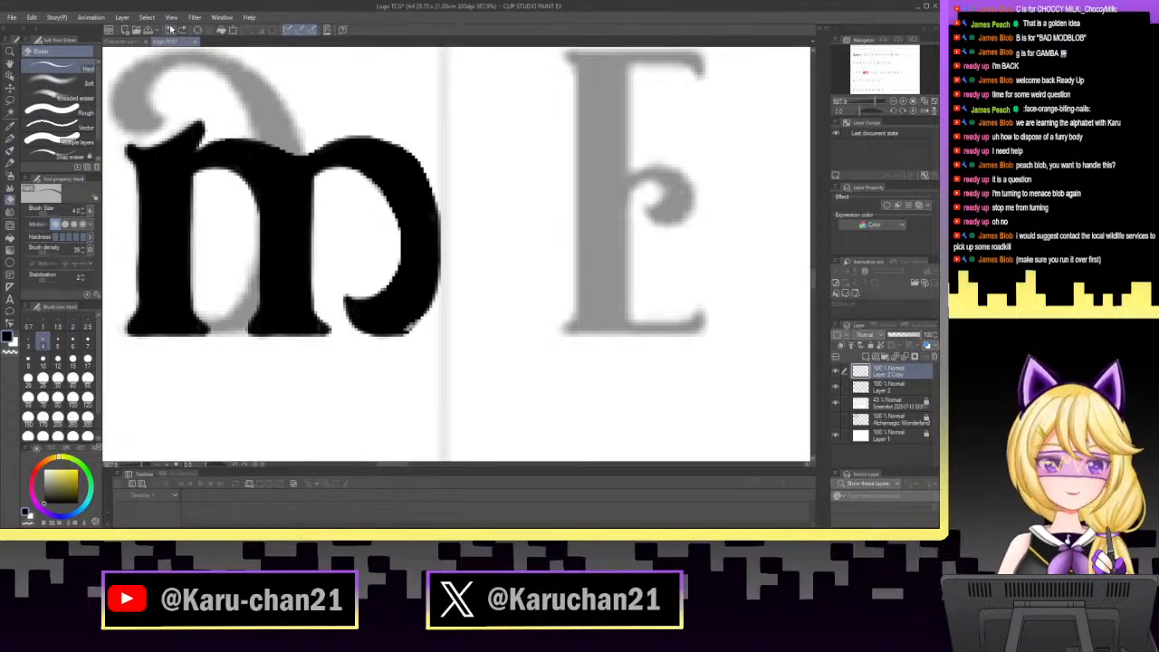
pyautogui.click(171, 31)
pyautogui.moveTo(417, 328)
pyautogui.mouseDown()
pyautogui.moveTo(429, 321)
pyautogui.moveTo(407, 337)
pyautogui.mouseUp()
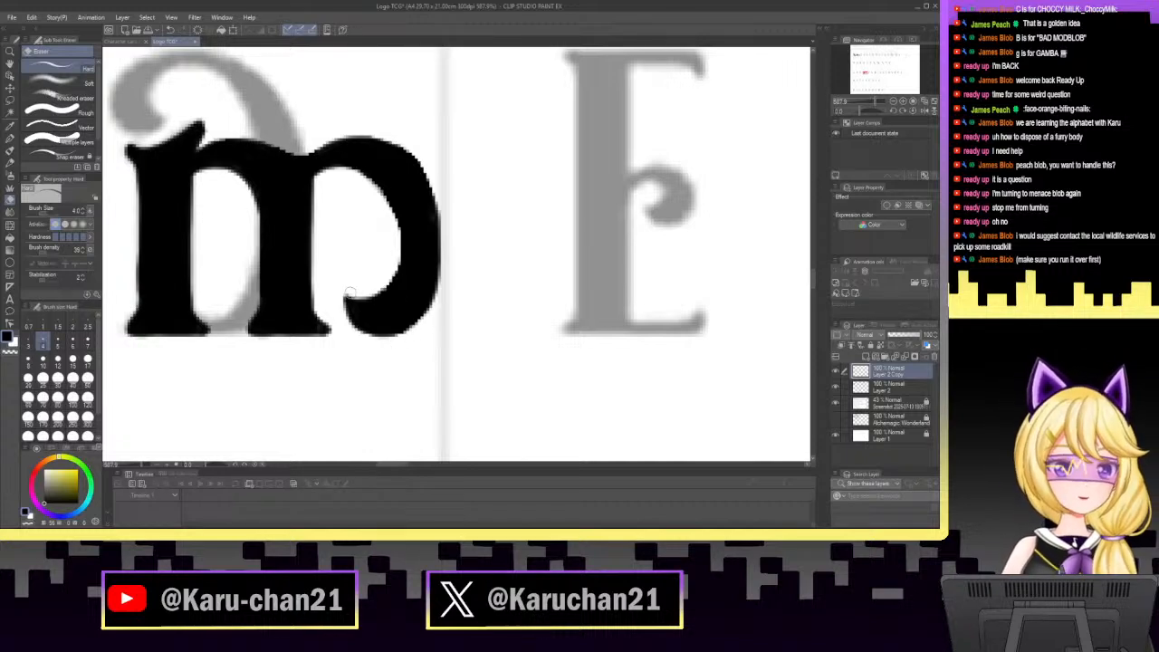
# Thin the third stem by erasing along its inner edge from the second arch down to the hook.
pyautogui.moveTo(348, 292)
pyautogui.mouseDown()
pyautogui.moveTo(393, 284)
pyautogui.moveTo(372, 293)
pyautogui.moveTo(386, 292)
pyautogui.moveTo(404, 252)
pyautogui.mouseUp()
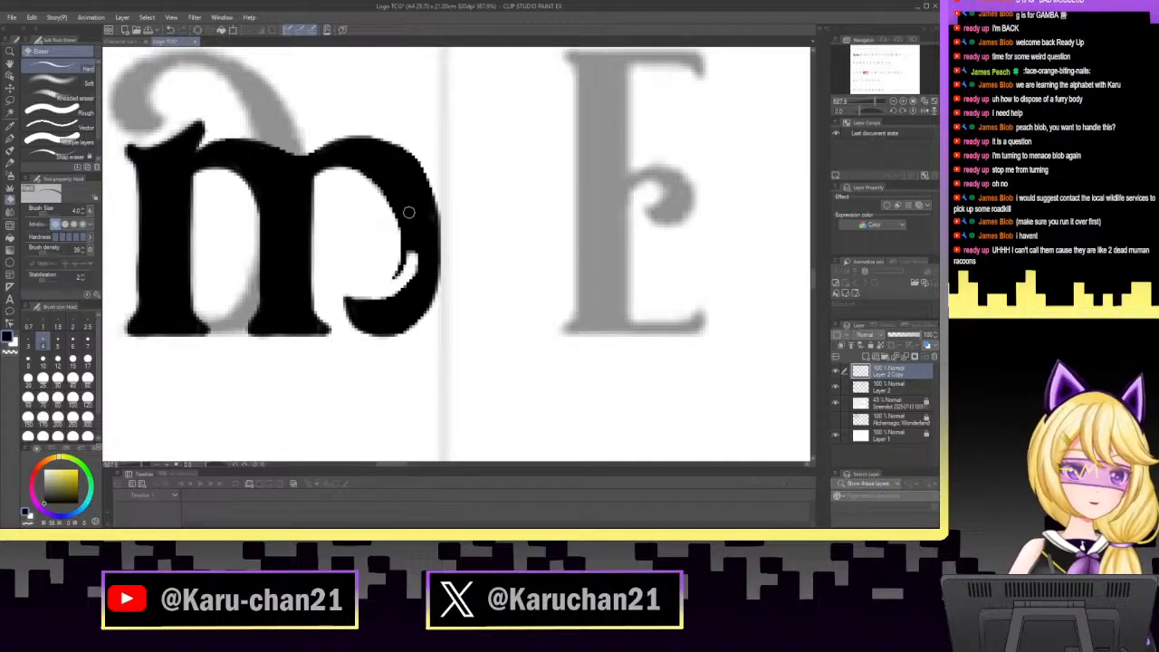
pyautogui.moveTo(376, 196)
pyautogui.mouseDown()
pyautogui.moveTo(405, 235)
pyautogui.moveTo(392, 279)
pyautogui.mouseUp()
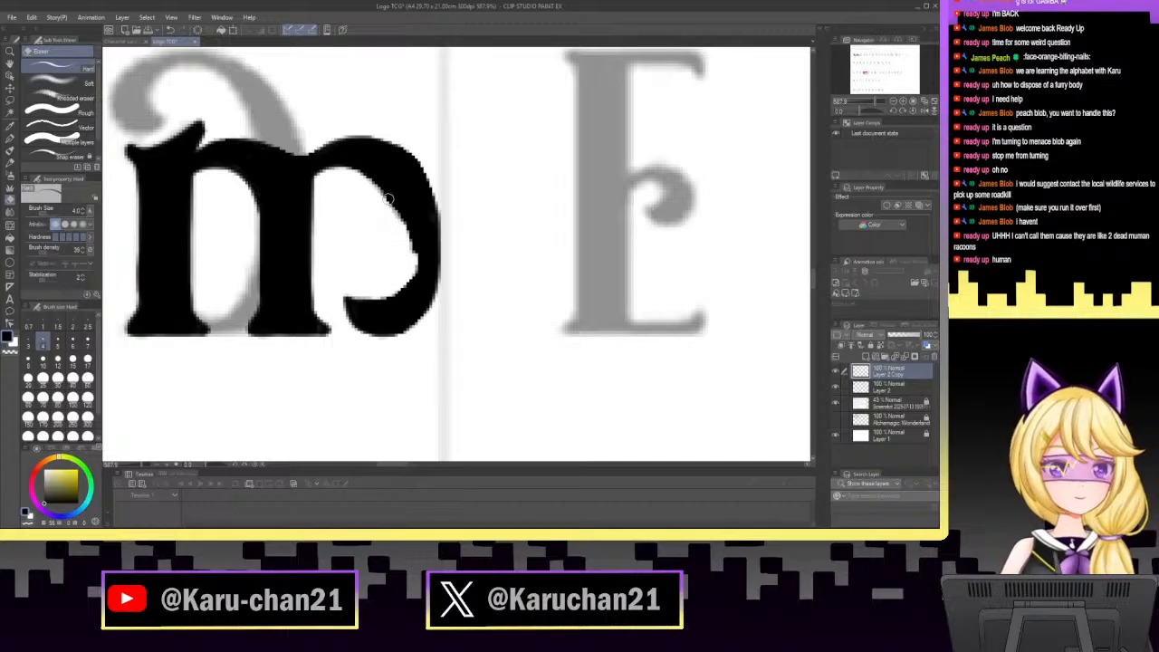
pyautogui.moveTo(373, 193); pyautogui.dragTo(408, 243)
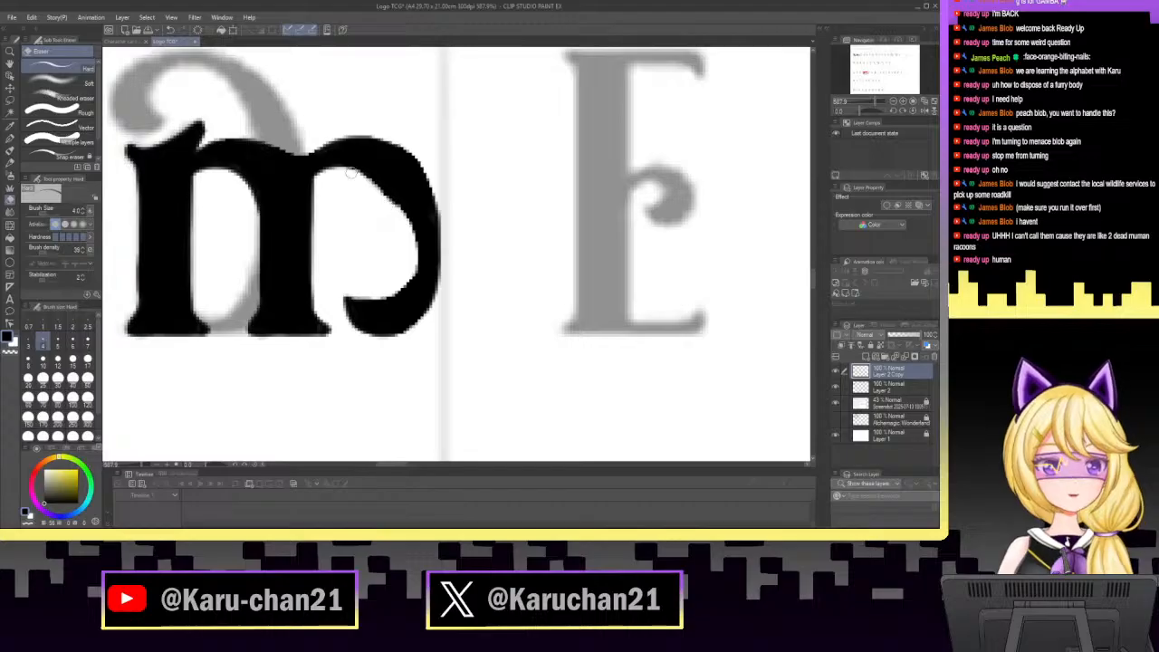
pyautogui.moveTo(350, 173)
pyautogui.mouseDown()
pyautogui.moveTo(397, 216)
pyautogui.moveTo(387, 207)
pyautogui.mouseUp()
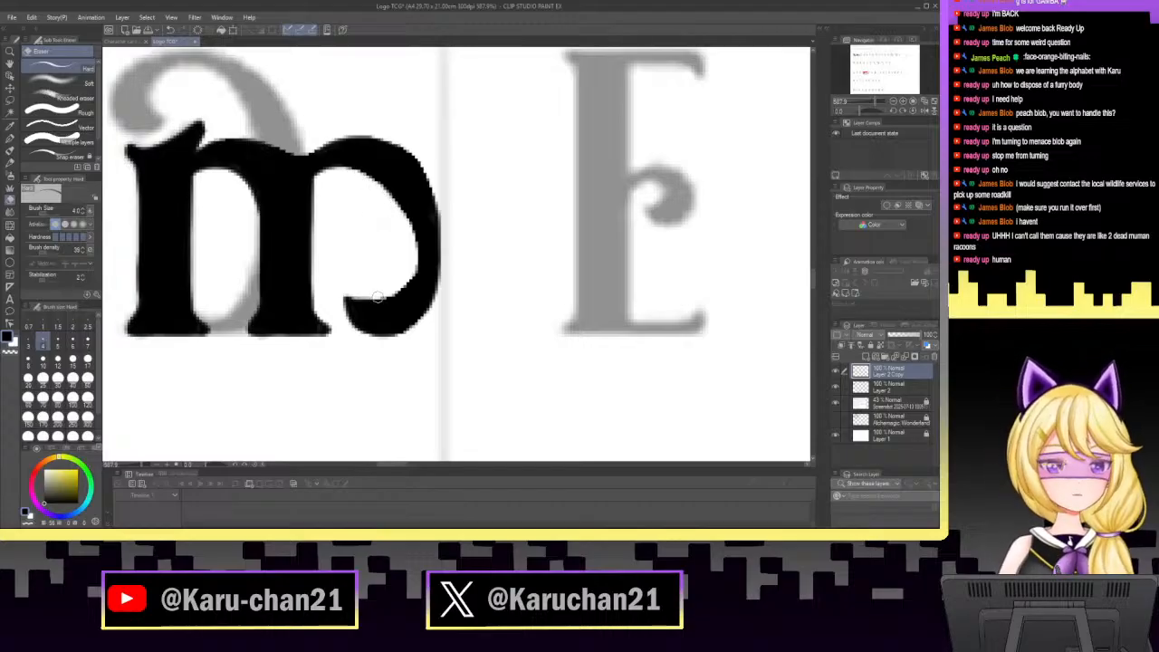
# Extend the hook into an upturned curl with the pen and smooth the inner contour of the second arch and third stem.
pyautogui.press('p')
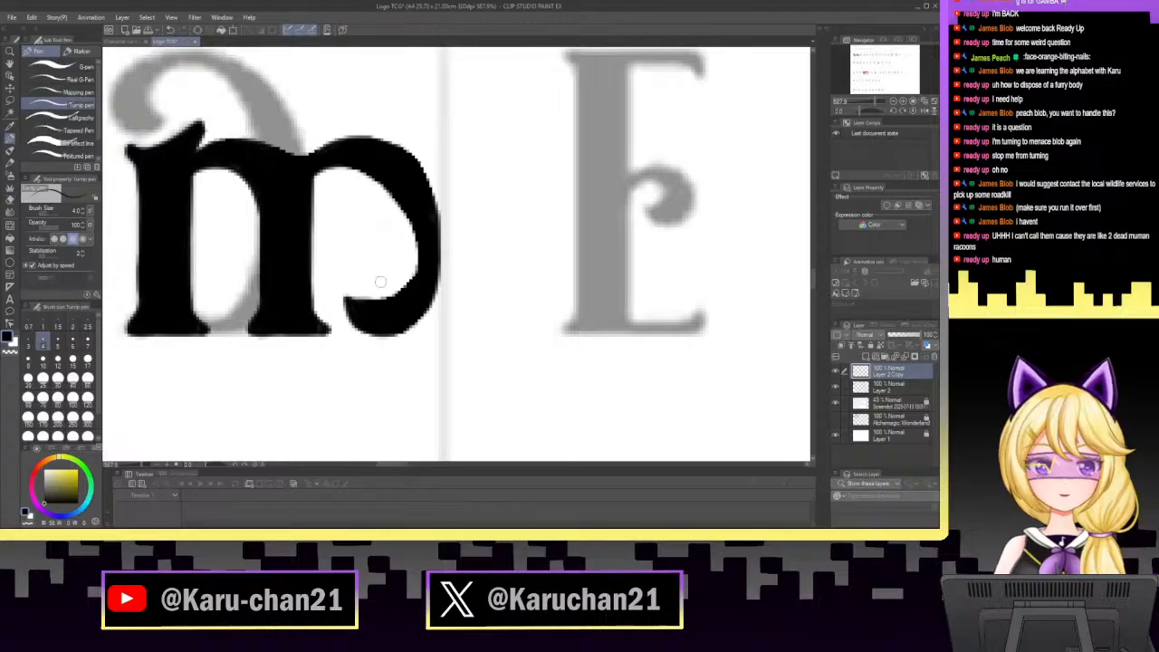
pyautogui.moveTo(392, 297)
pyautogui.mouseDown()
pyautogui.moveTo(357, 287)
pyautogui.moveTo(365, 315)
pyautogui.moveTo(357, 297)
pyautogui.moveTo(385, 305)
pyautogui.moveTo(352, 284)
pyautogui.moveTo(364, 322)
pyautogui.moveTo(401, 274)
pyautogui.moveTo(439, 273)
pyautogui.moveTo(384, 303)
pyautogui.moveTo(409, 289)
pyautogui.moveTo(408, 210)
pyautogui.moveTo(410, 286)
pyautogui.mouseUp()
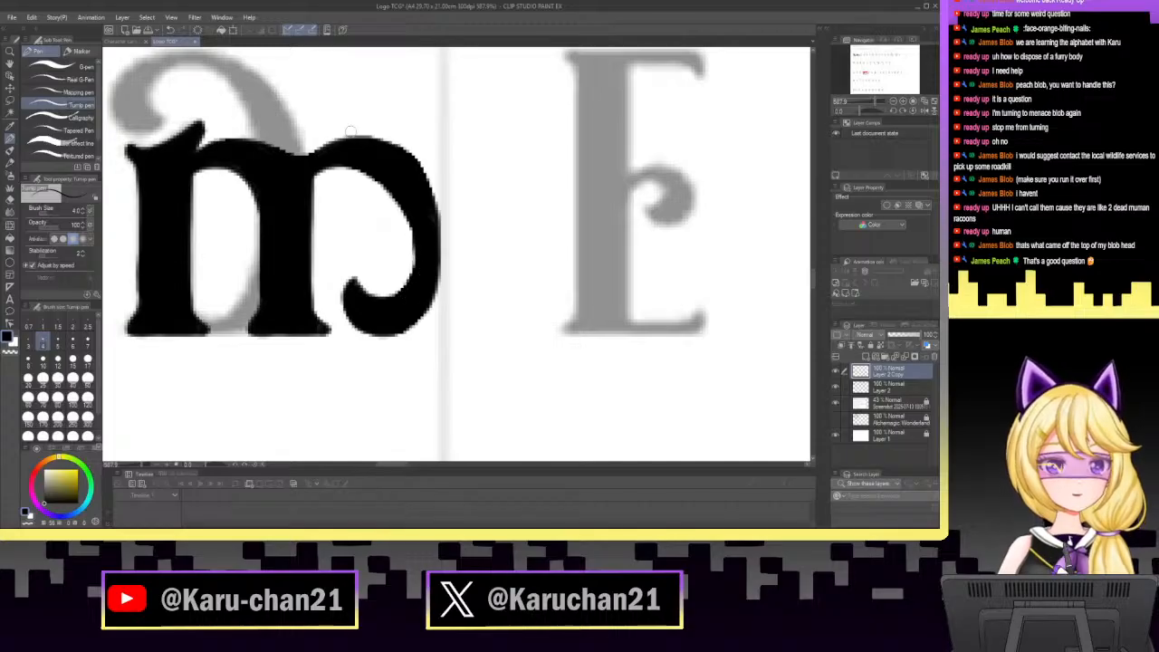
pyautogui.moveTo(311, 175)
pyautogui.mouseDown()
pyautogui.moveTo(347, 162)
pyautogui.moveTo(334, 168)
pyautogui.moveTo(375, 173)
pyautogui.mouseUp()
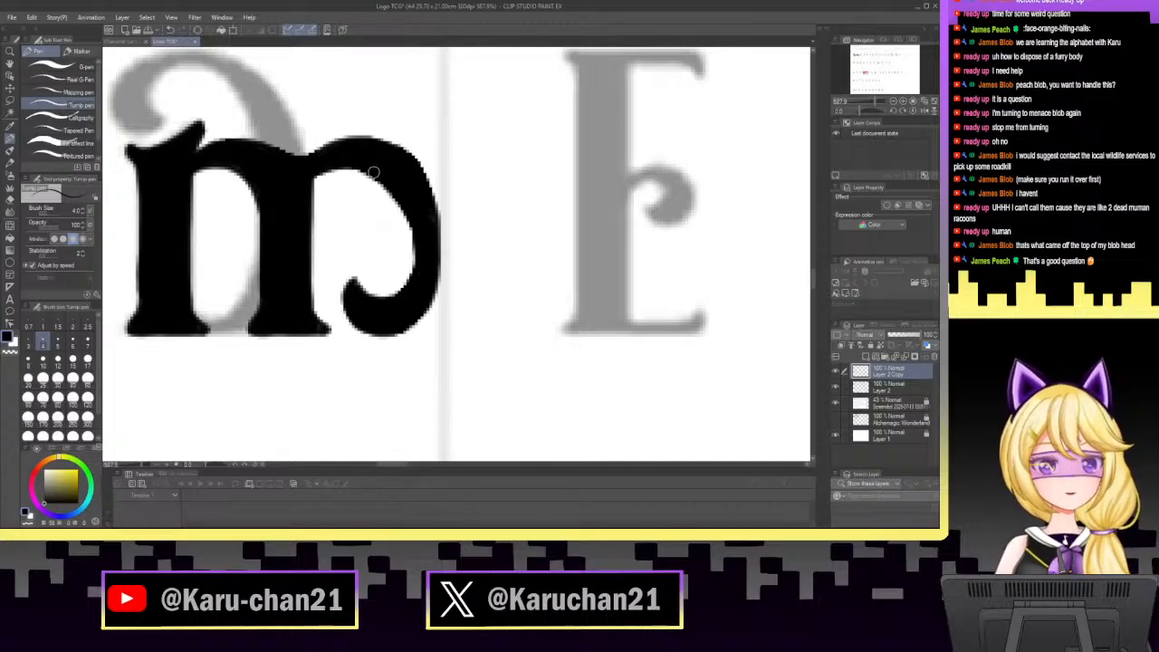
pyautogui.moveTo(415, 230); pyautogui.dragTo(419, 260)
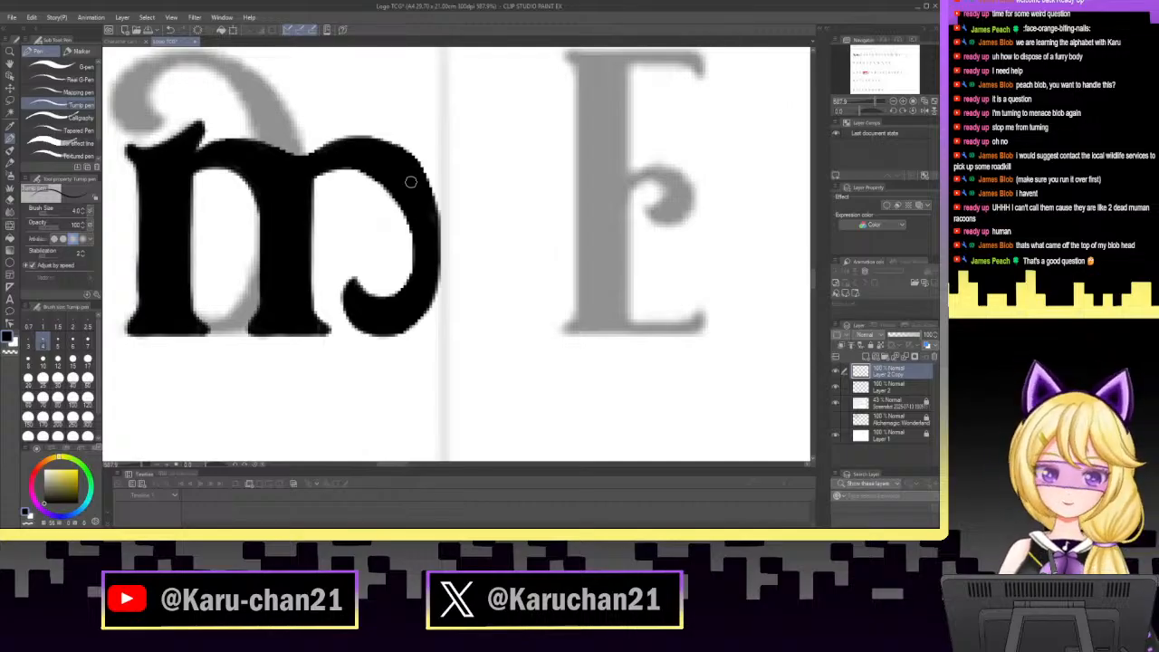
pyautogui.moveTo(410, 183); pyautogui.dragTo(415, 179)
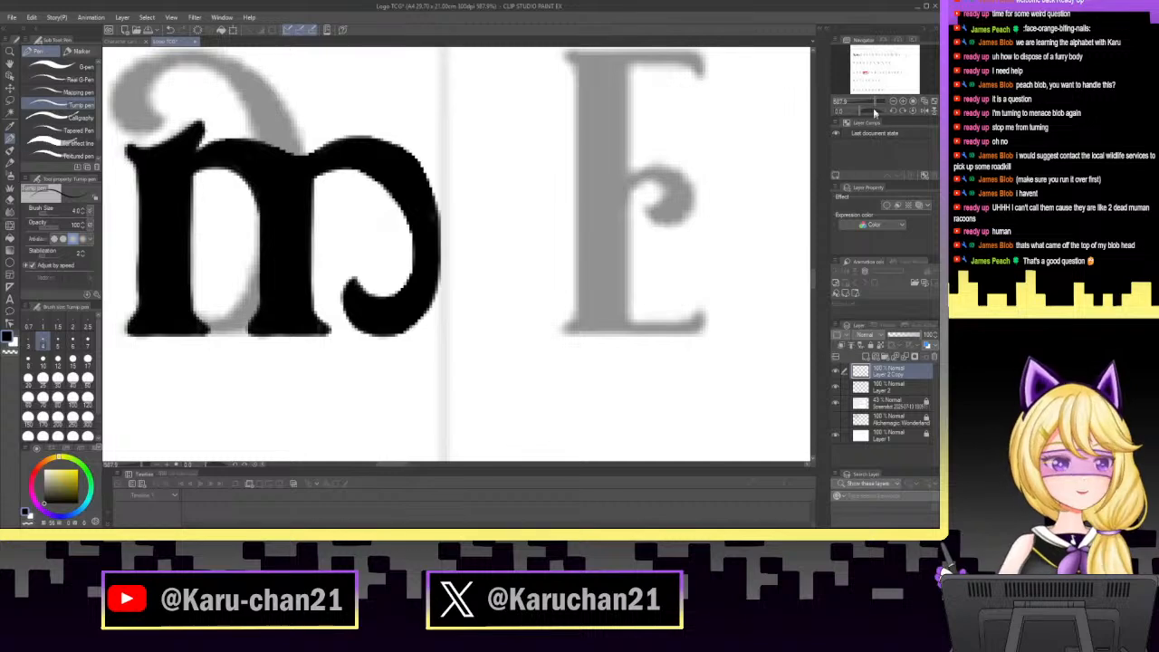
# Erase the right foot serif of the m's second stem into a rounded corner.
pyautogui.moveTo(878, 100)
pyautogui.mouseDown()
pyautogui.moveTo(859, 108)
pyautogui.moveTo(871, 107)
pyautogui.mouseUp()
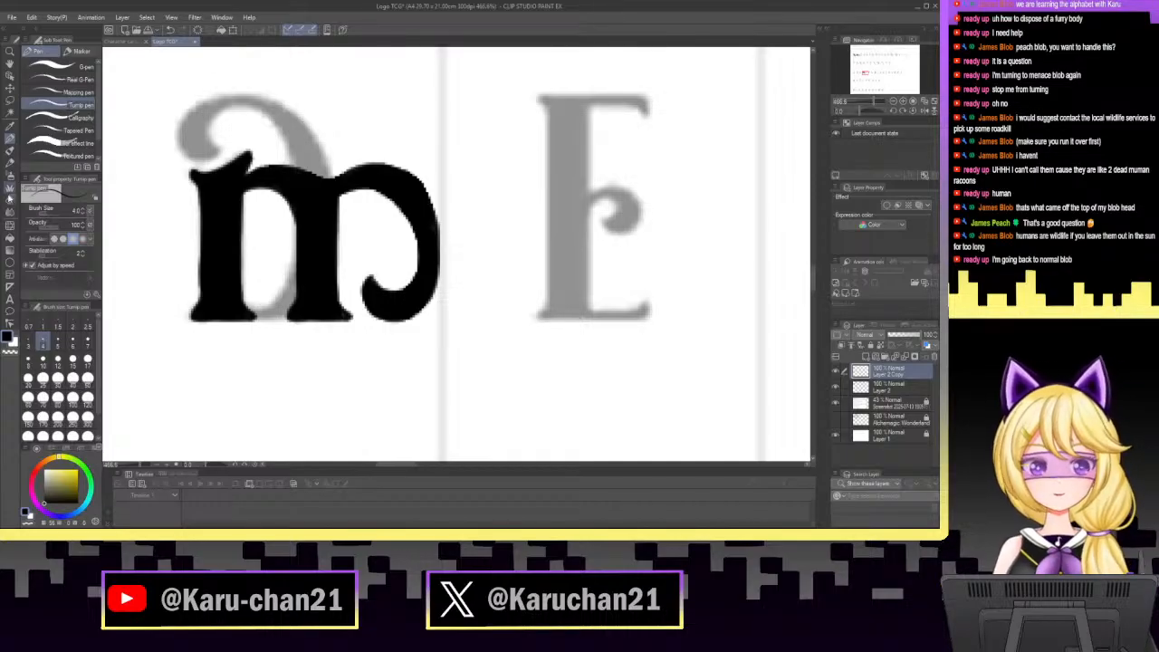
pyautogui.press('e')
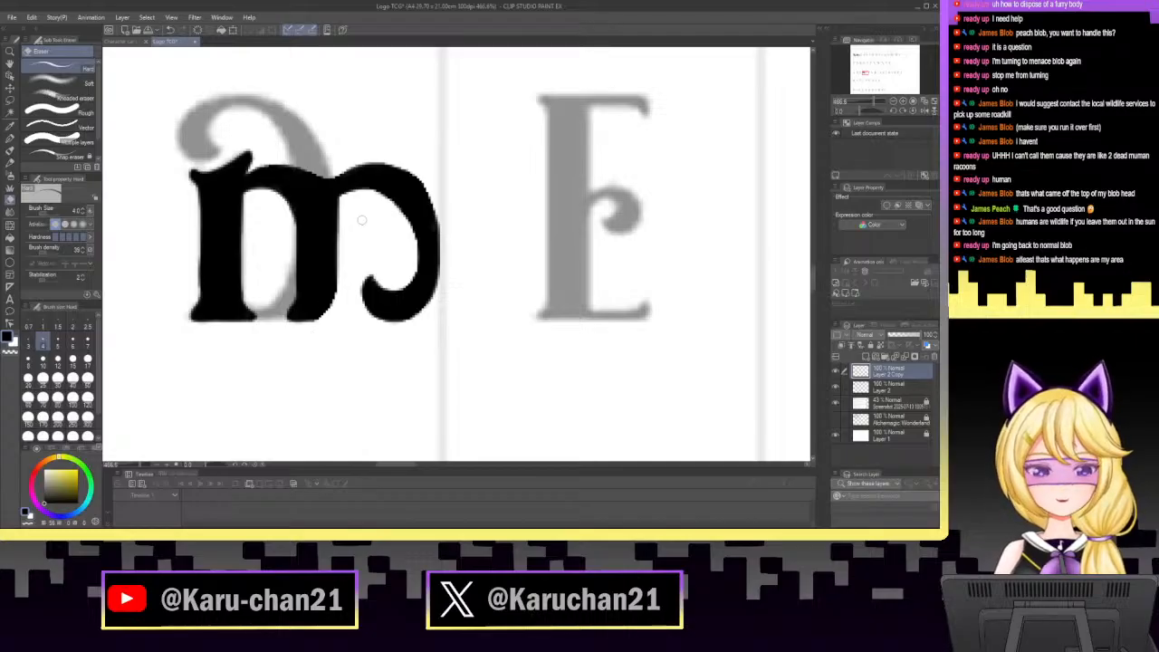
# Undo the erasing that rounded the right foot serif of the m's second stem.
pyautogui.click(170, 29)
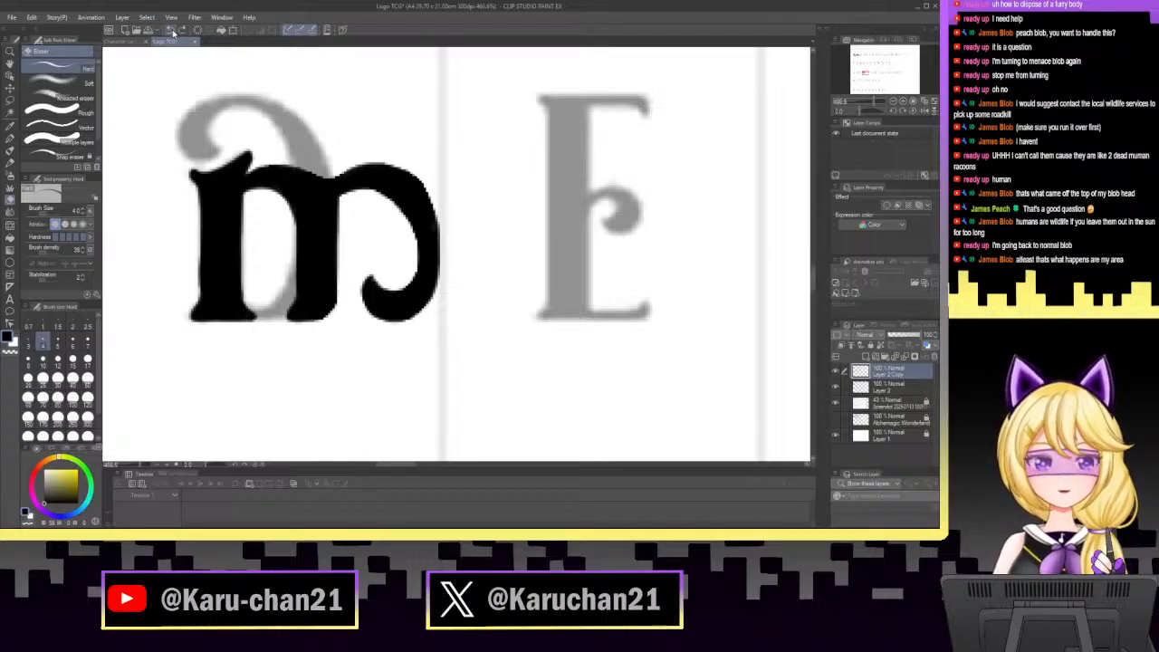
pyautogui.click(170, 30)
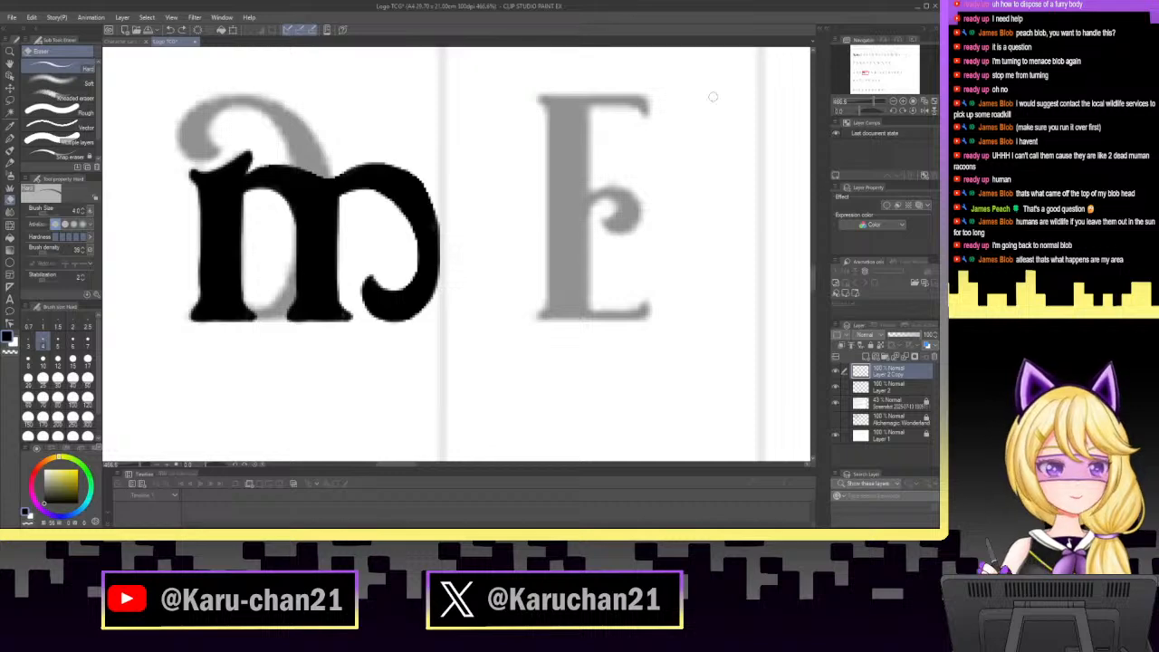
# Erase a curved strip along the inner edge of the m's first stem so the first arch's counter becomes oval.
pyautogui.moveTo(871, 101); pyautogui.dragTo(874, 96)
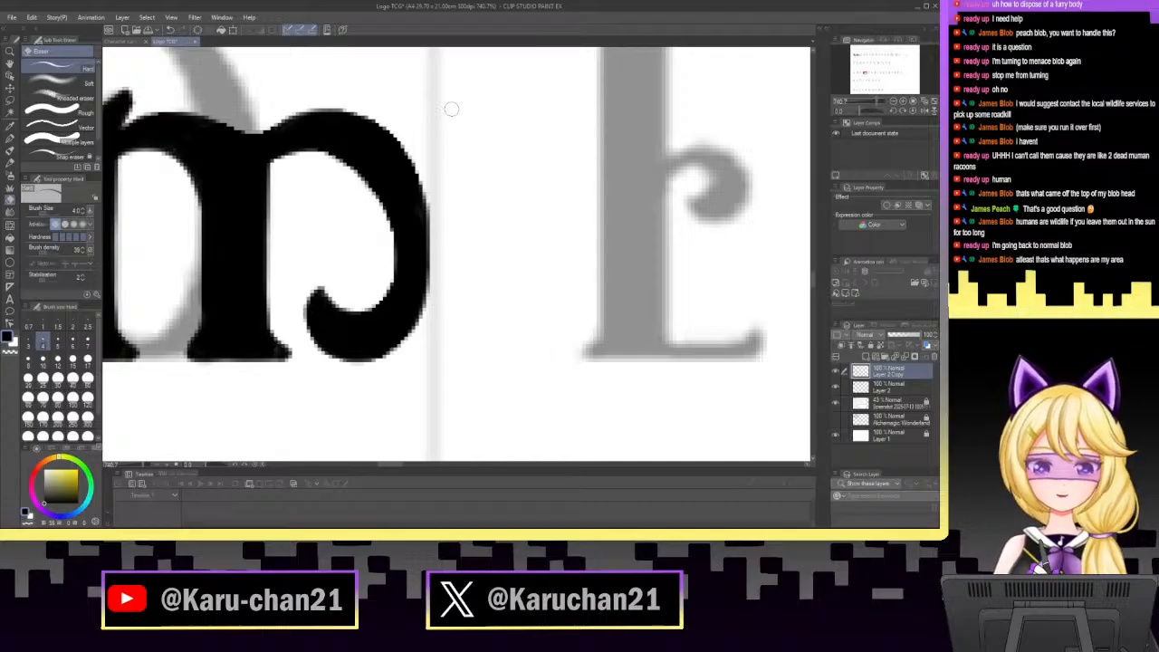
pyautogui.click(869, 101)
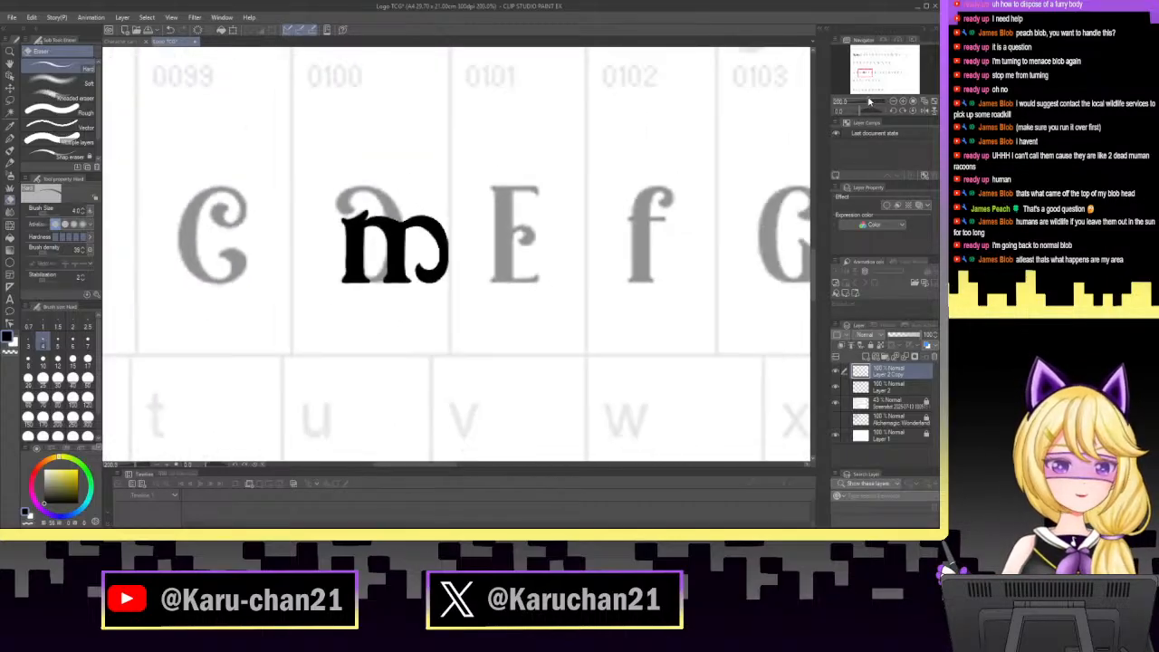
pyautogui.moveTo(870, 102)
pyautogui.mouseDown()
pyautogui.moveTo(859, 107)
pyautogui.moveTo(875, 102)
pyautogui.mouseUp()
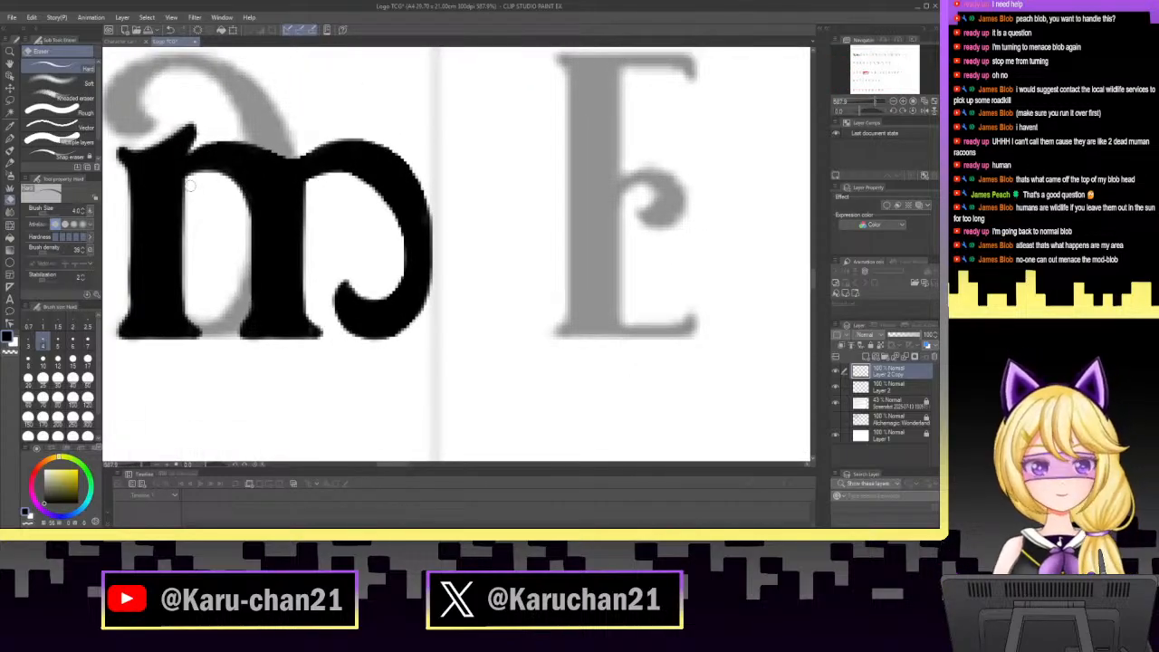
pyautogui.moveTo(188, 178)
pyautogui.mouseDown()
pyautogui.moveTo(167, 251)
pyautogui.moveTo(192, 312)
pyautogui.mouseUp()
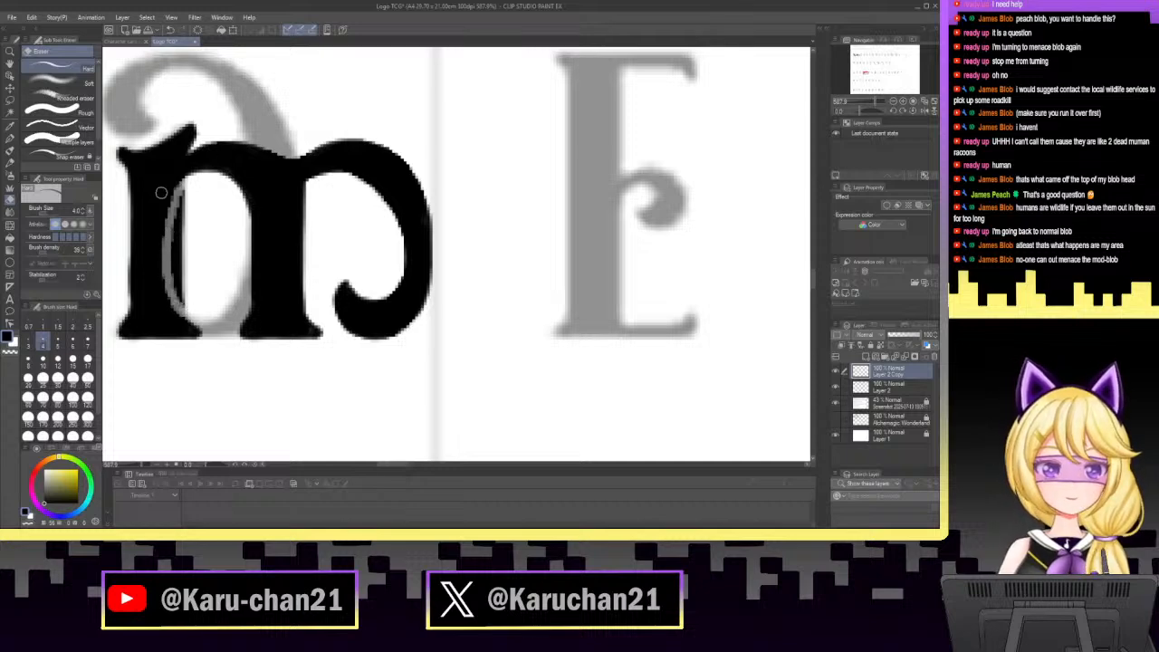
pyautogui.moveTo(179, 273)
pyautogui.mouseDown()
pyautogui.moveTo(187, 311)
pyautogui.moveTo(168, 268)
pyautogui.moveTo(172, 289)
pyautogui.moveTo(184, 185)
pyautogui.moveTo(177, 267)
pyautogui.mouseUp()
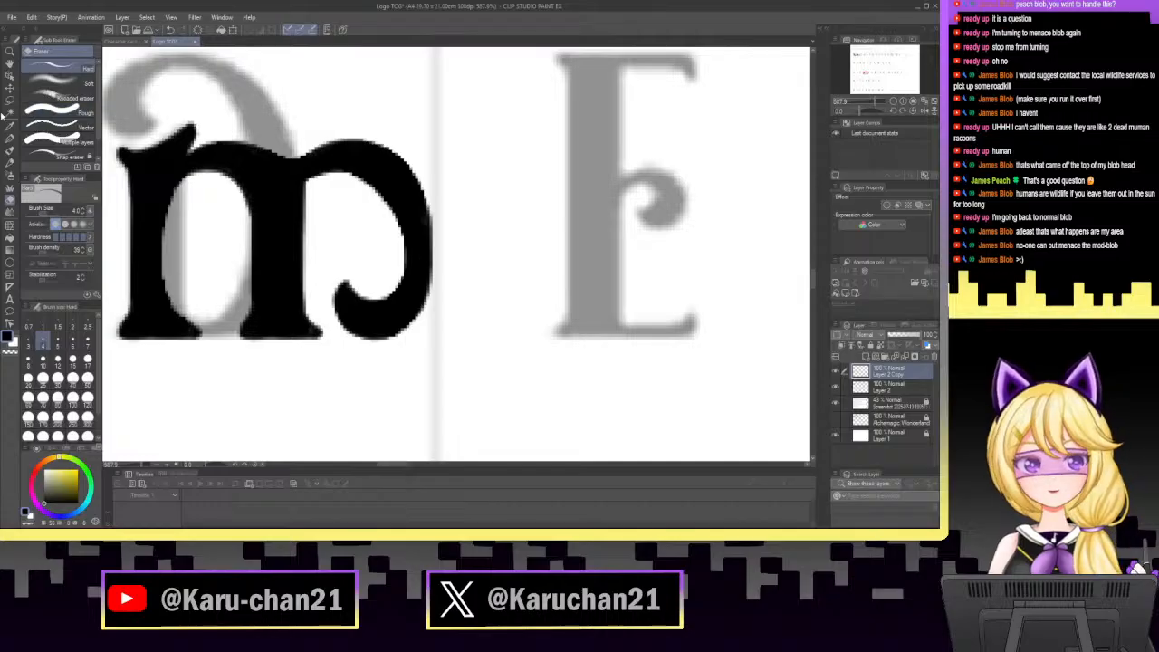
pyautogui.click(9, 138)
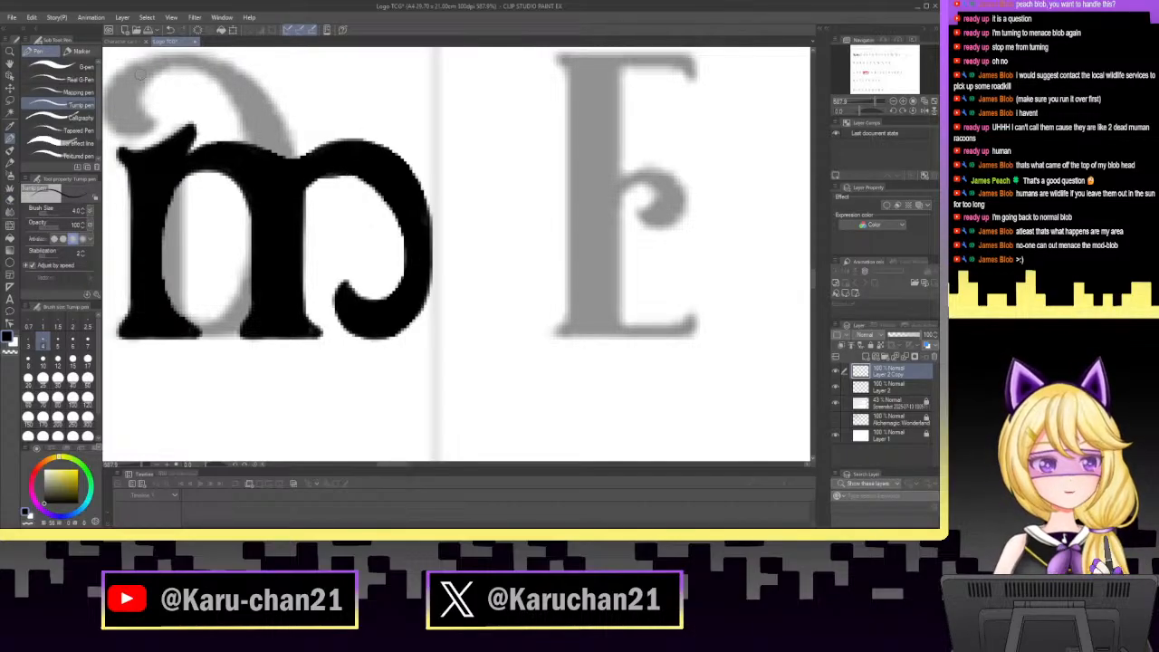
pyautogui.click(169, 29)
pyautogui.click(170, 30)
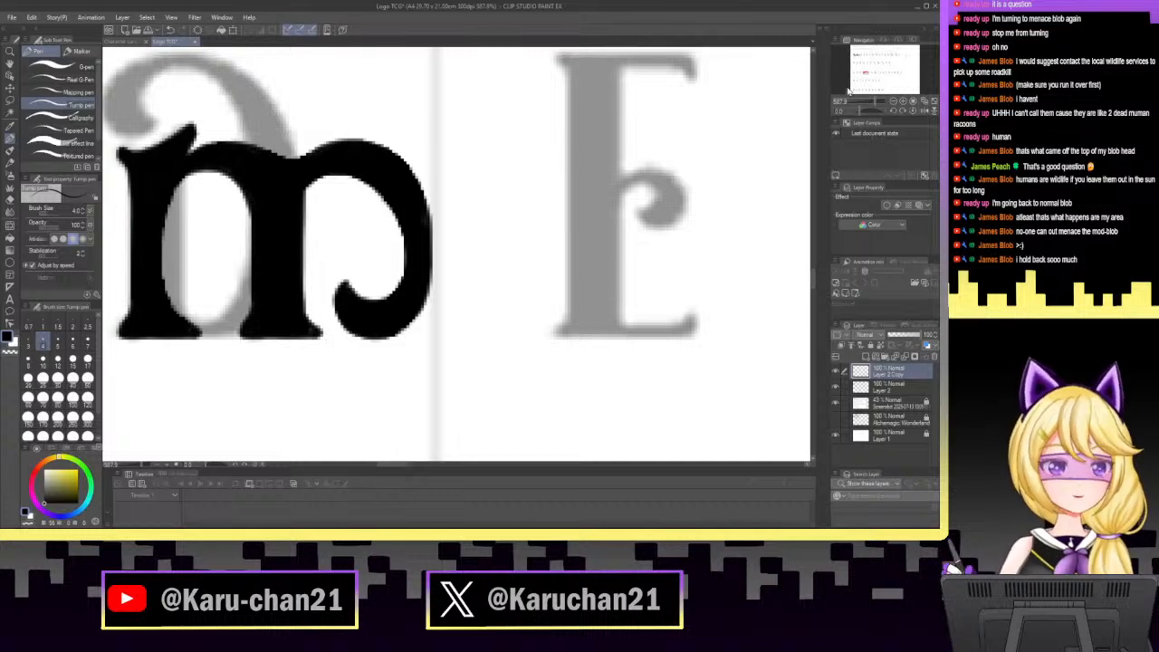
# Thin the m's third stem with the eraser along its inner edge, from the second arch down toward the curl.
pyautogui.moveTo(882, 108); pyautogui.dragTo(865, 109)
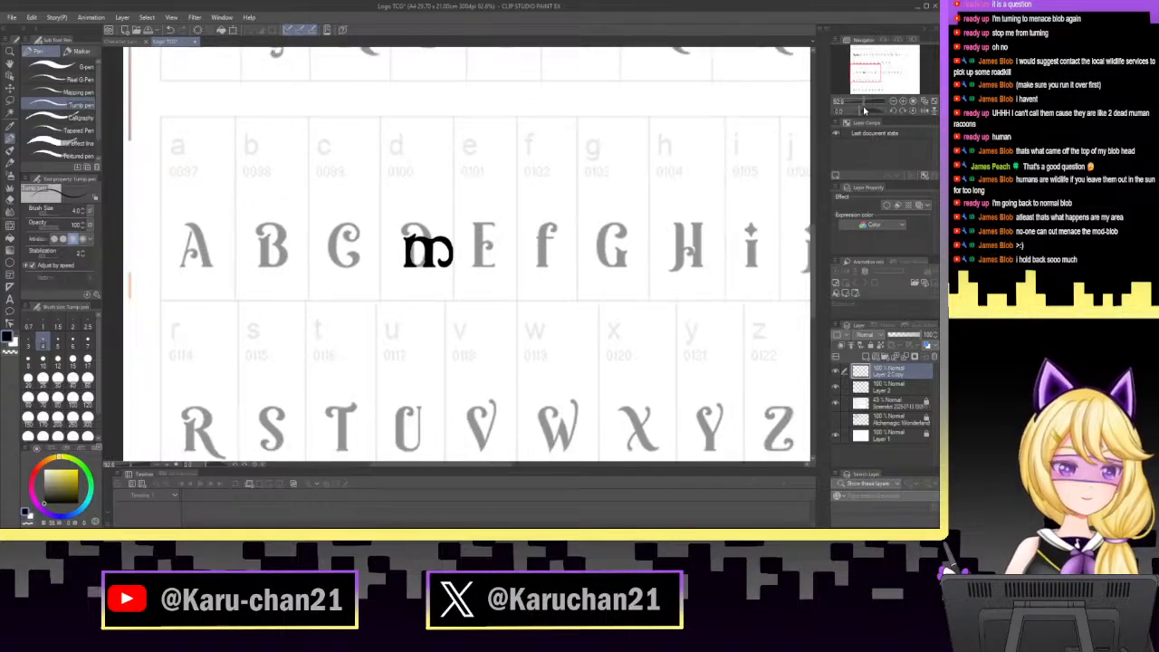
pyautogui.moveTo(865, 108)
pyautogui.mouseDown()
pyautogui.moveTo(875, 110)
pyautogui.moveTo(859, 116)
pyautogui.moveTo(877, 110)
pyautogui.mouseUp()
pyautogui.click(9, 199)
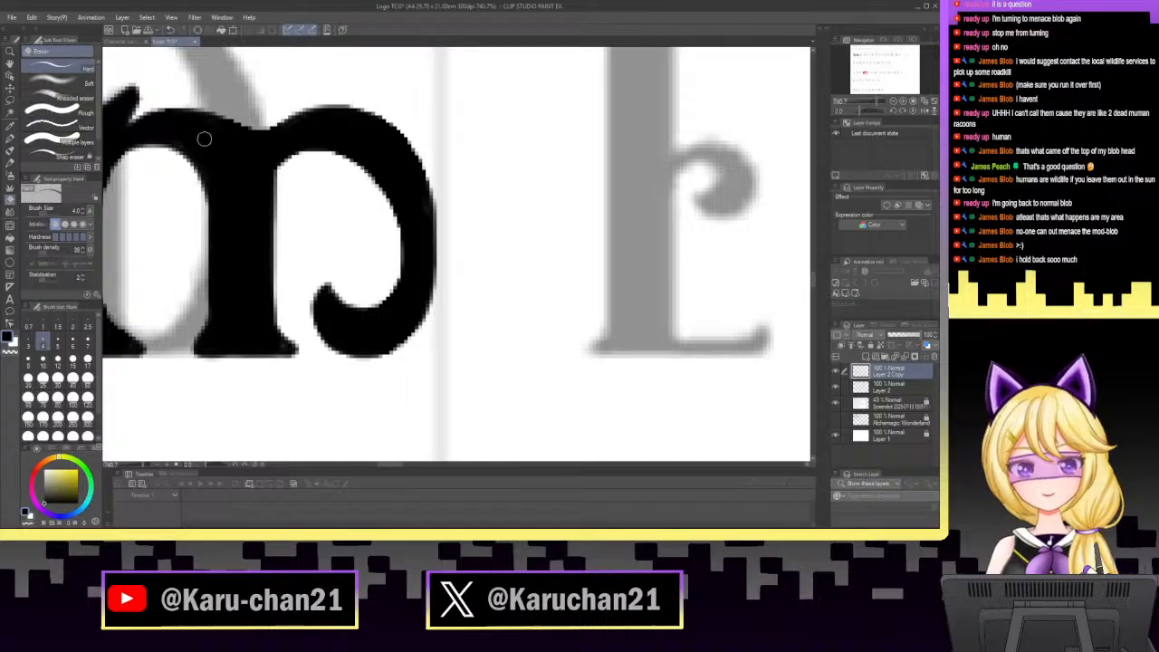
pyautogui.moveTo(379, 194)
pyautogui.mouseDown()
pyautogui.moveTo(404, 248)
pyautogui.moveTo(382, 290)
pyautogui.mouseUp()
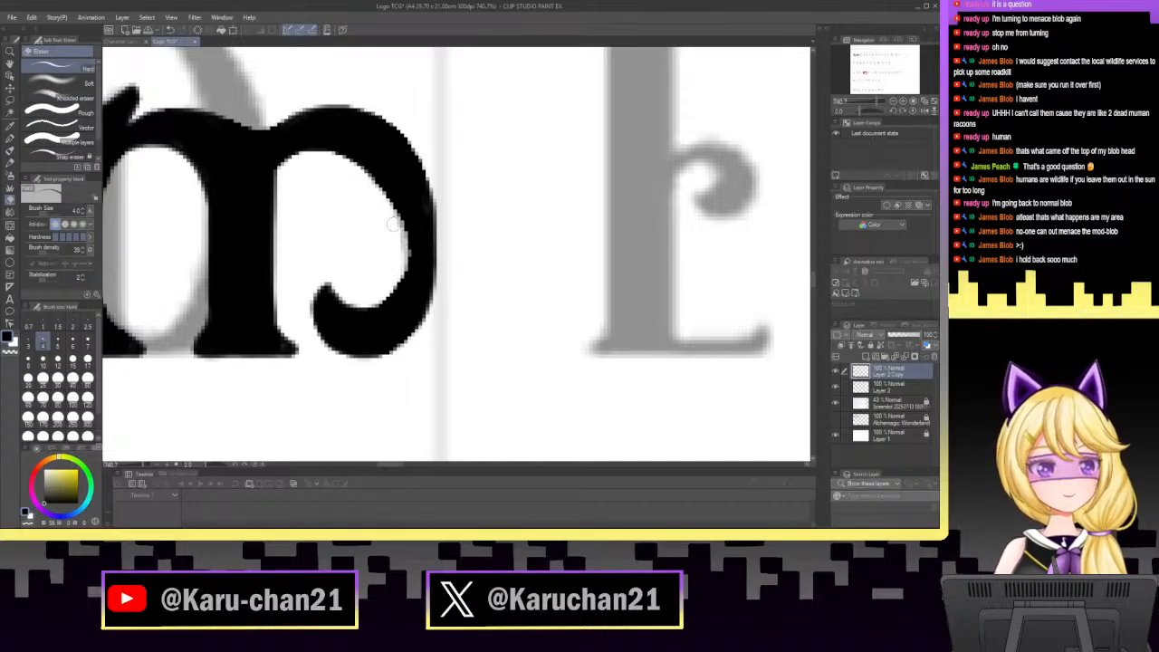
pyautogui.moveTo(394, 220); pyautogui.dragTo(402, 261)
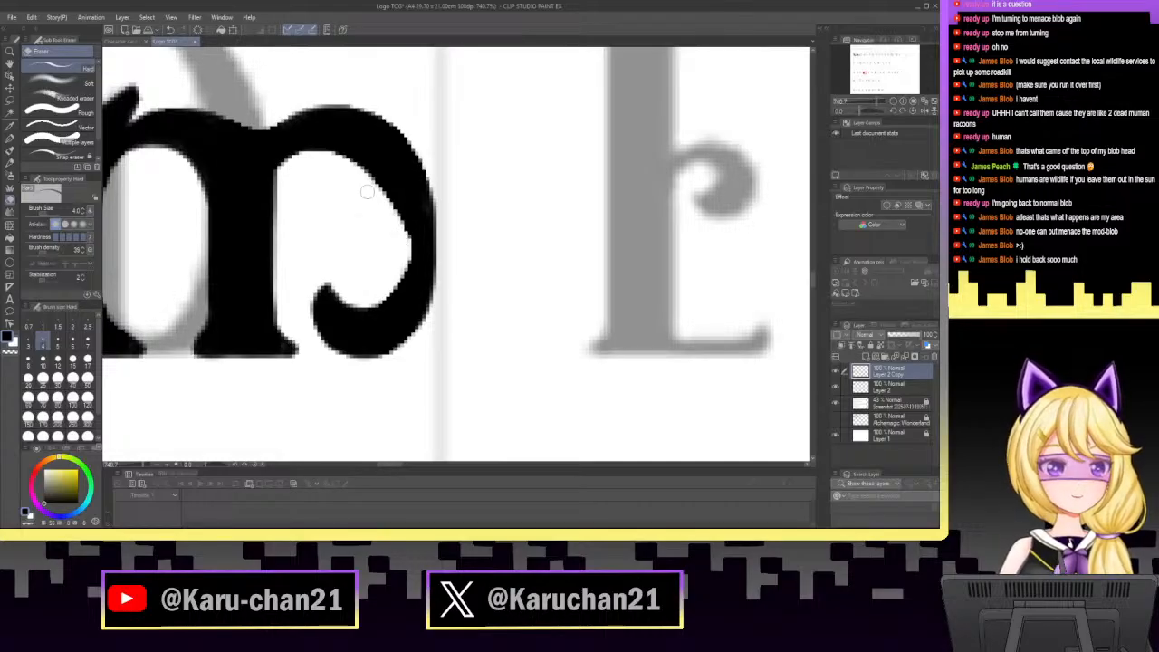
pyautogui.moveTo(334, 160)
pyautogui.mouseDown()
pyautogui.moveTo(379, 181)
pyautogui.moveTo(398, 208)
pyautogui.mouseUp()
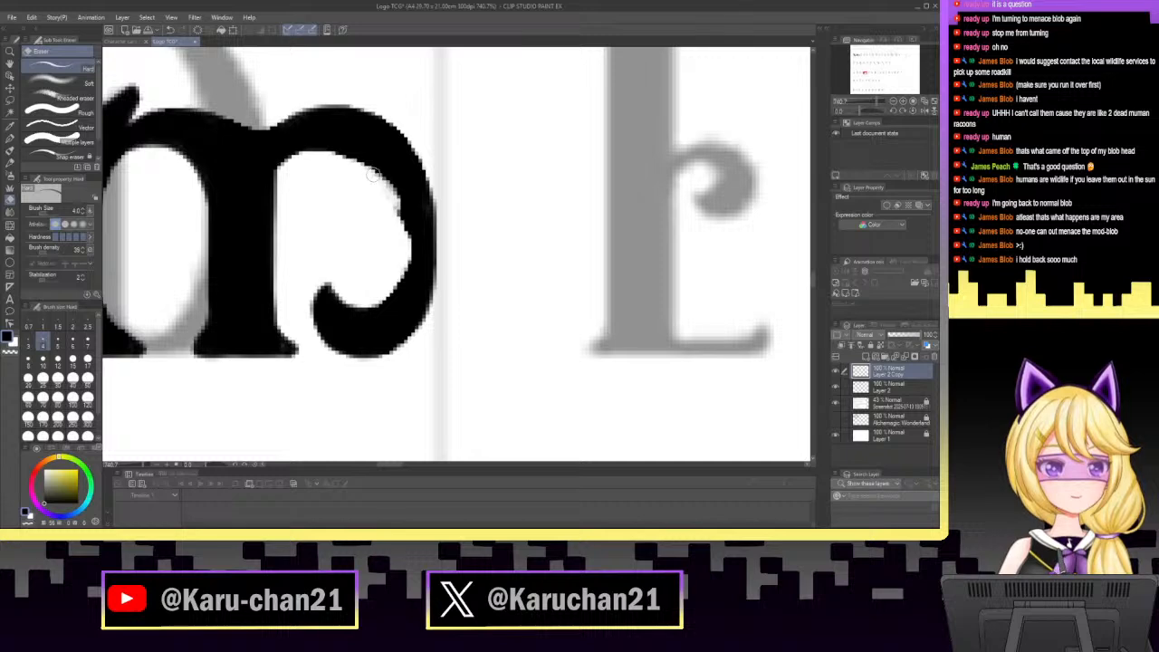
pyautogui.moveTo(358, 167)
pyautogui.mouseDown()
pyautogui.moveTo(412, 250)
pyautogui.moveTo(371, 296)
pyautogui.moveTo(403, 276)
pyautogui.moveTo(408, 256)
pyautogui.mouseUp()
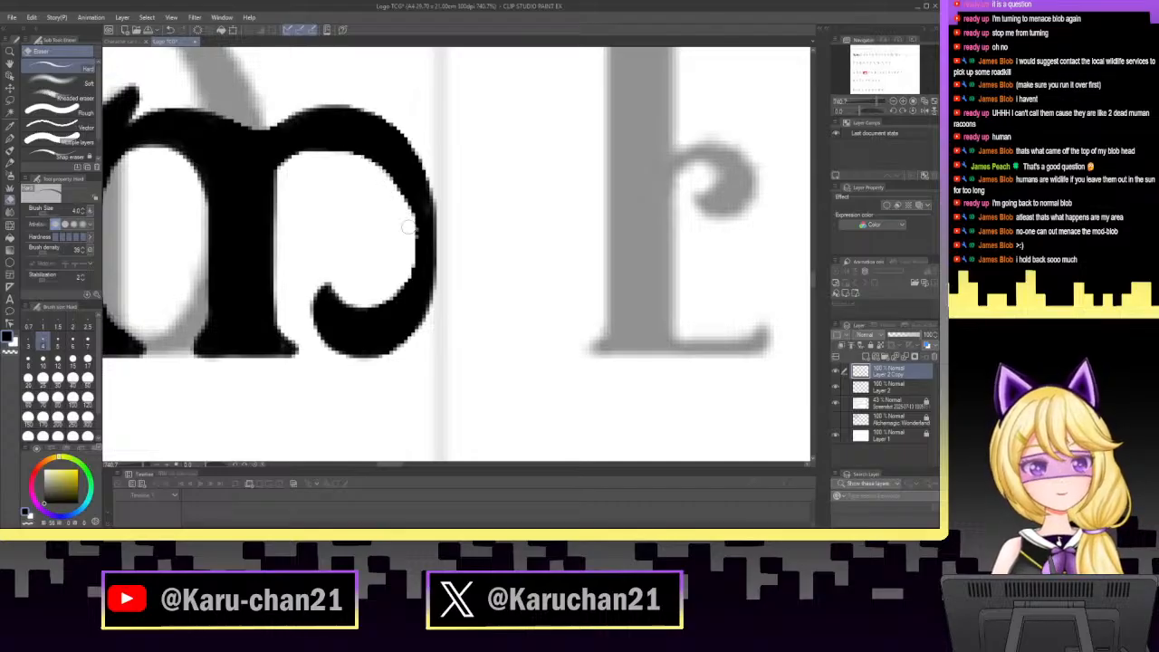
# Rotate the canvas and smooth the inner contour beside the m's curl with the Turnip pen, restoring the upright view when done.
pyautogui.moveTo(859, 110); pyautogui.dragTo(848, 101)
pyautogui.click(9, 126)
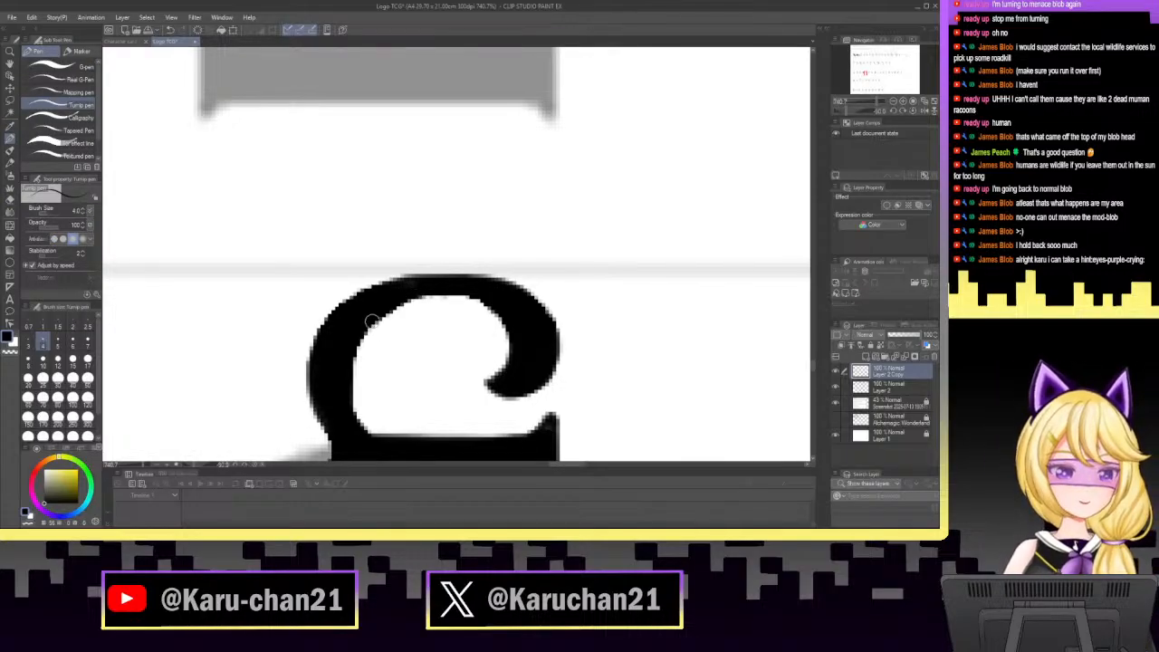
pyautogui.moveTo(349, 348)
pyautogui.mouseDown()
pyautogui.moveTo(344, 399)
pyautogui.moveTo(348, 358)
pyautogui.moveTo(371, 323)
pyautogui.moveTo(436, 290)
pyautogui.mouseUp()
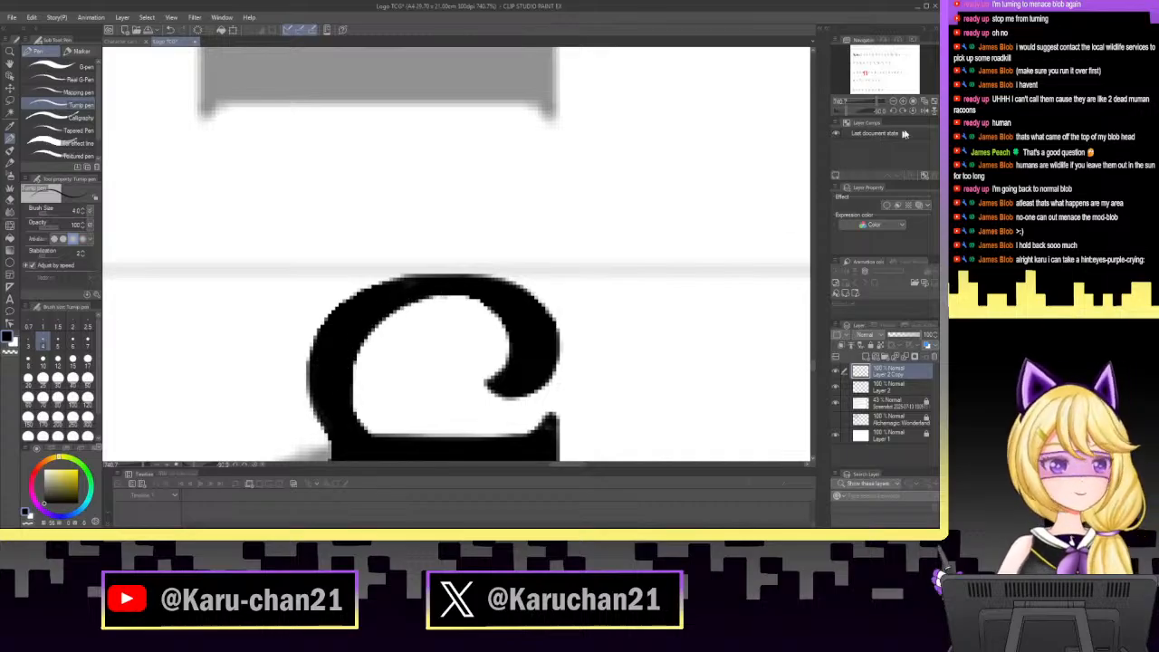
pyautogui.click(915, 110)
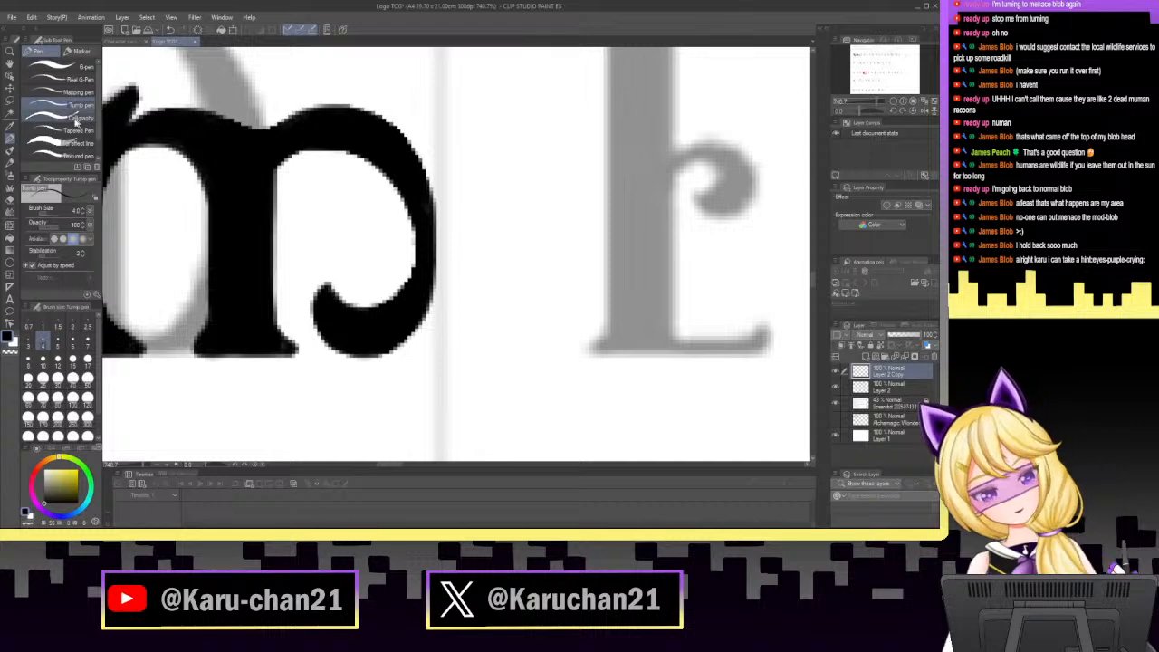
pyautogui.click(10, 200)
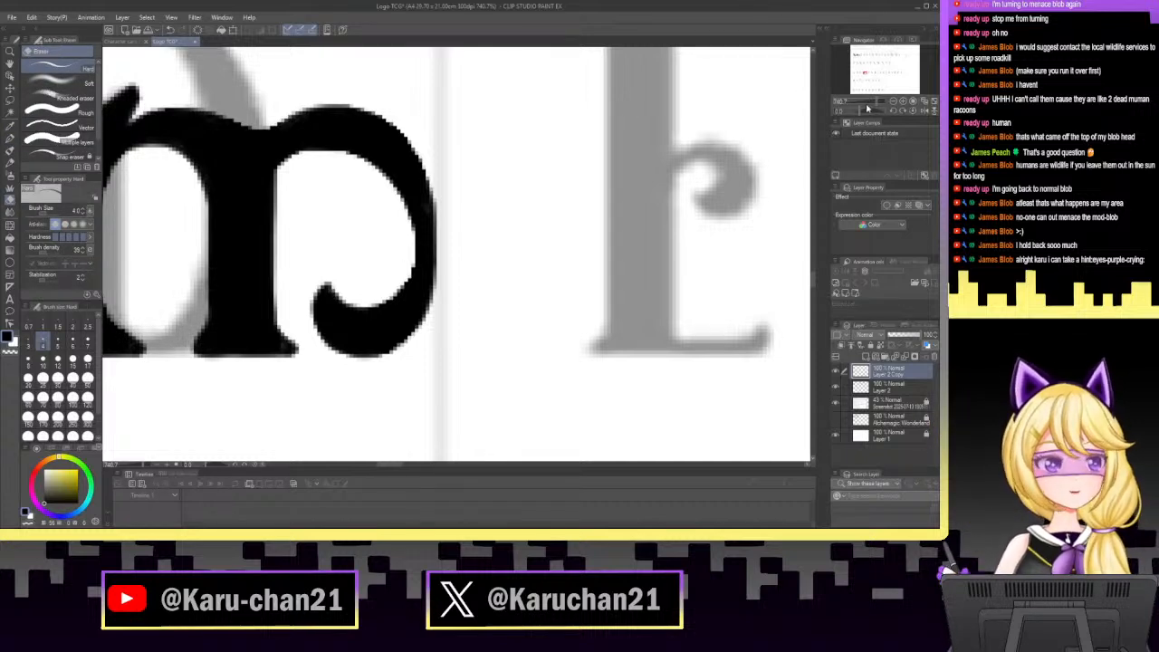
# Lasso the finished m and move it with a transform from the lowercase alphabet row to the end of "Alche".
pyautogui.moveTo(843, 99); pyautogui.dragTo(872, 108)
pyautogui.click(10, 101)
pyautogui.moveTo(189, 235)
pyautogui.mouseDown()
pyautogui.moveTo(576, 211)
pyautogui.moveTo(410, 359)
pyautogui.moveTo(209, 324)
pyautogui.moveTo(179, 302)
pyautogui.mouseUp()
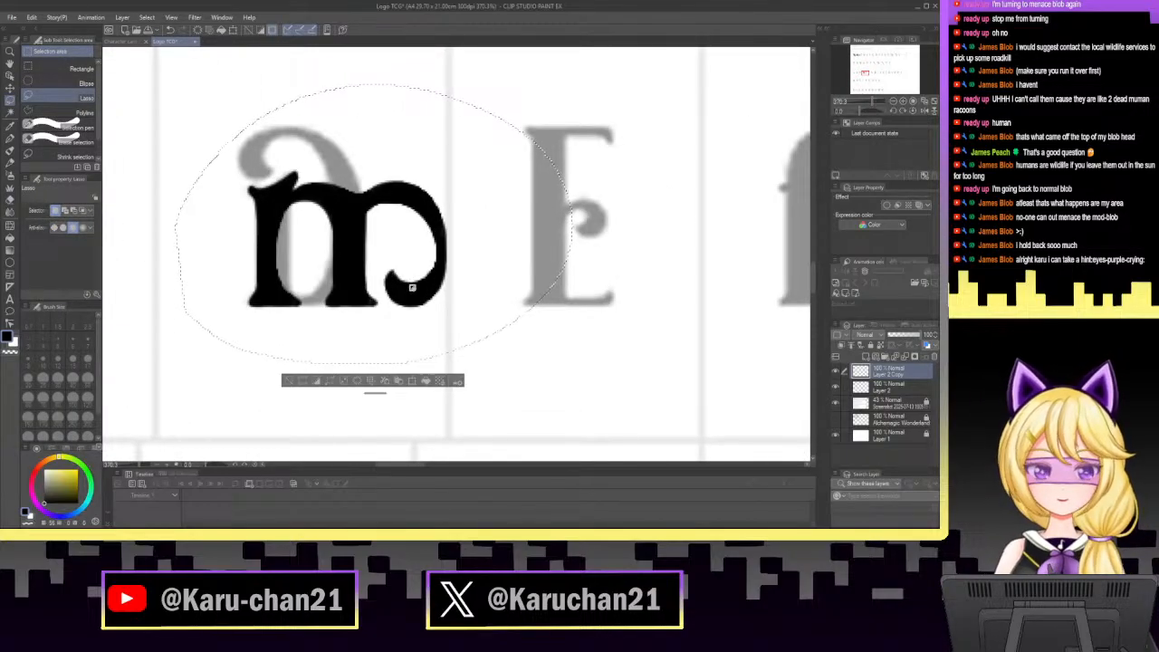
pyautogui.hotkey('ctrl', 't')
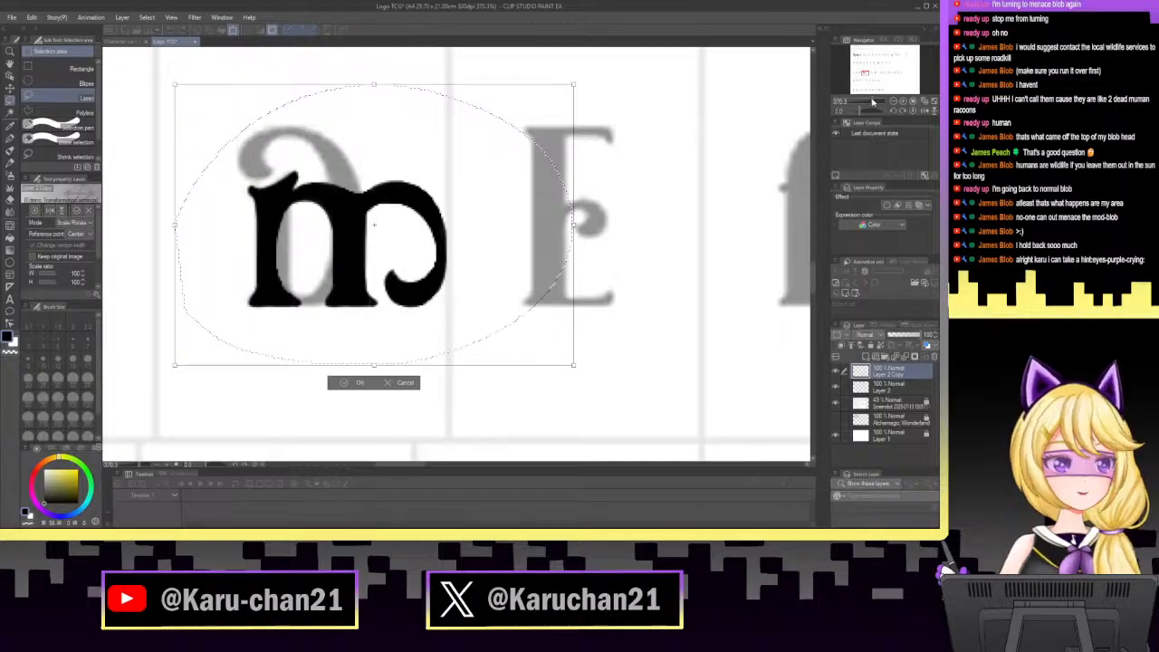
pyautogui.hotkey('ctrl', '0')
pyautogui.moveTo(447, 252); pyautogui.dragTo(426, 88)
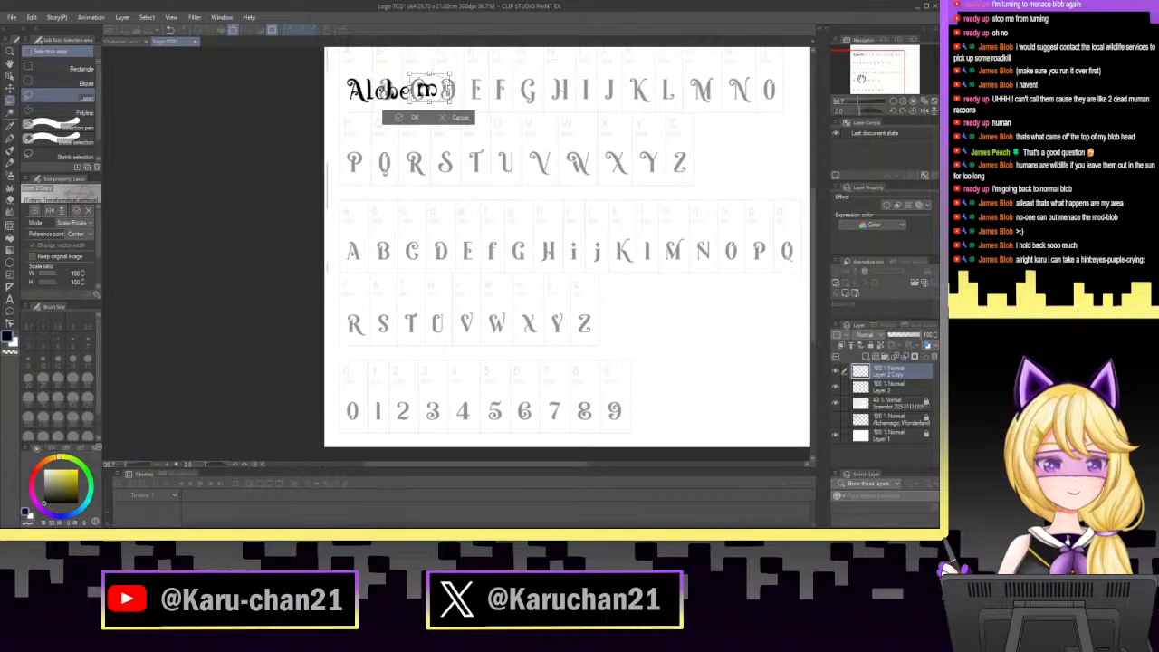
pyautogui.scroll(5, 860, 77)
pyautogui.moveTo(865, 70); pyautogui.dragTo(862, 57)
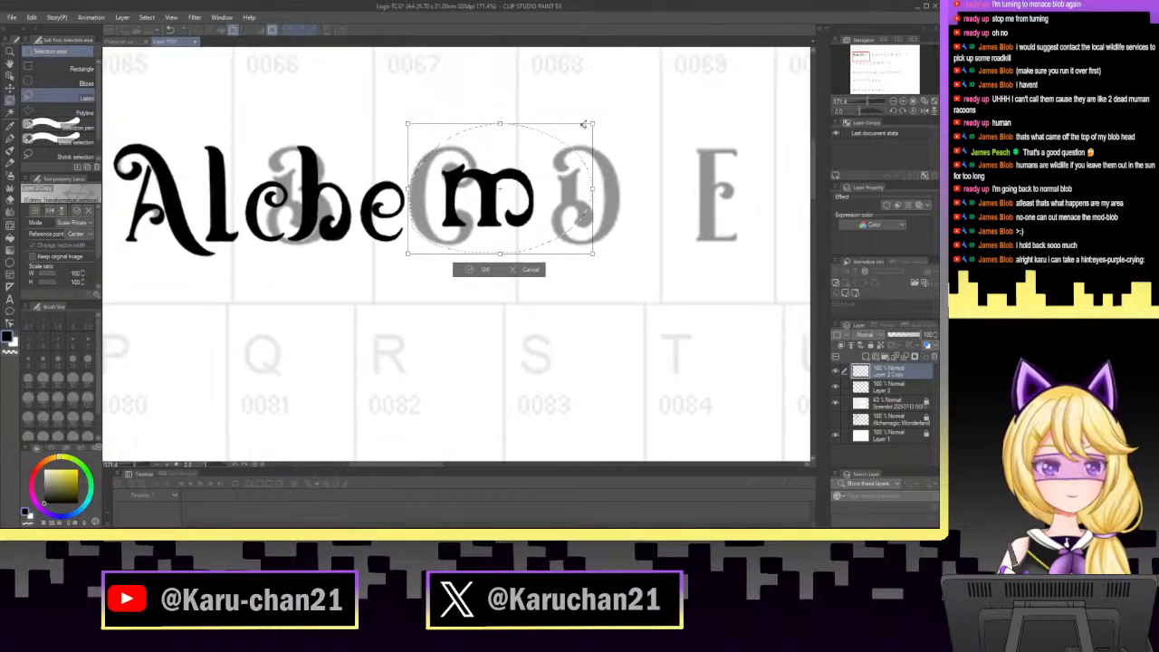
# Align the m closely beside the e on the lettering's baseline, stretch it slightly taller, and apply the transform.
pyautogui.moveTo(564, 163); pyautogui.dragTo(501, 176)
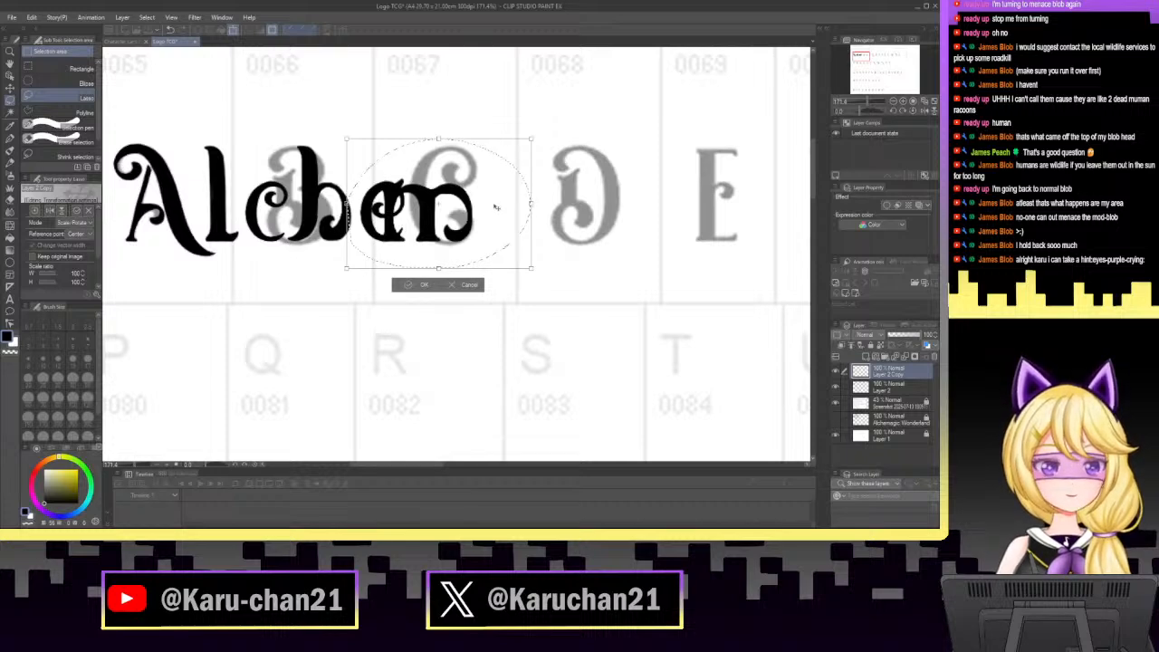
pyautogui.moveTo(496, 207); pyautogui.dragTo(505, 238)
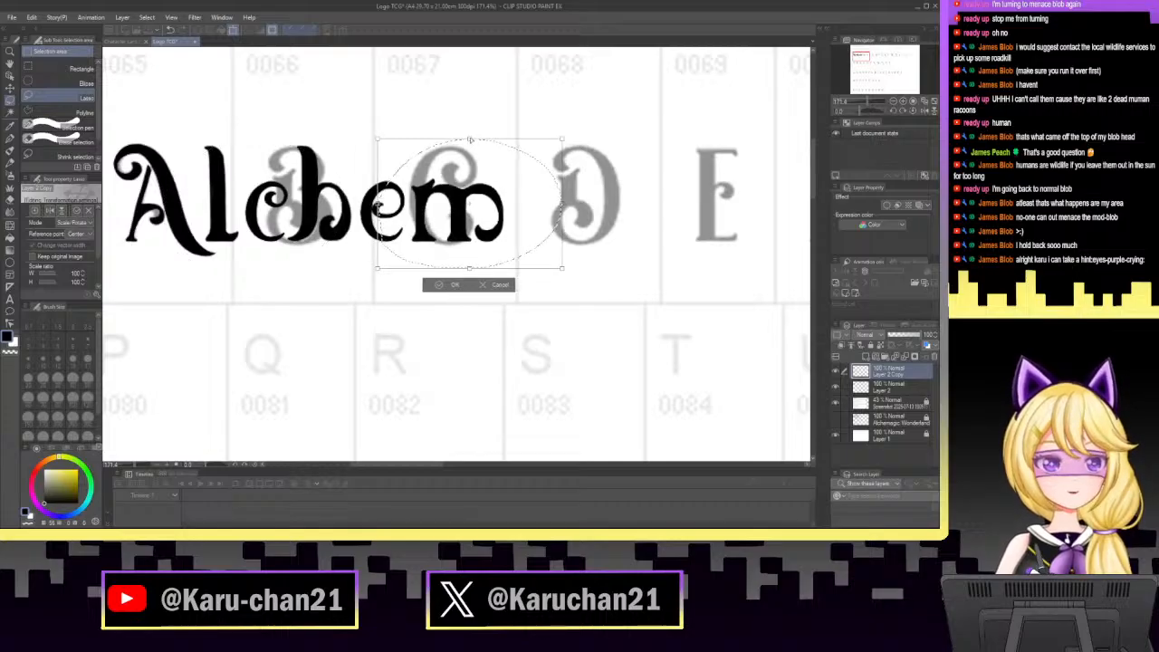
pyautogui.moveTo(471, 141); pyautogui.dragTo(470, 134)
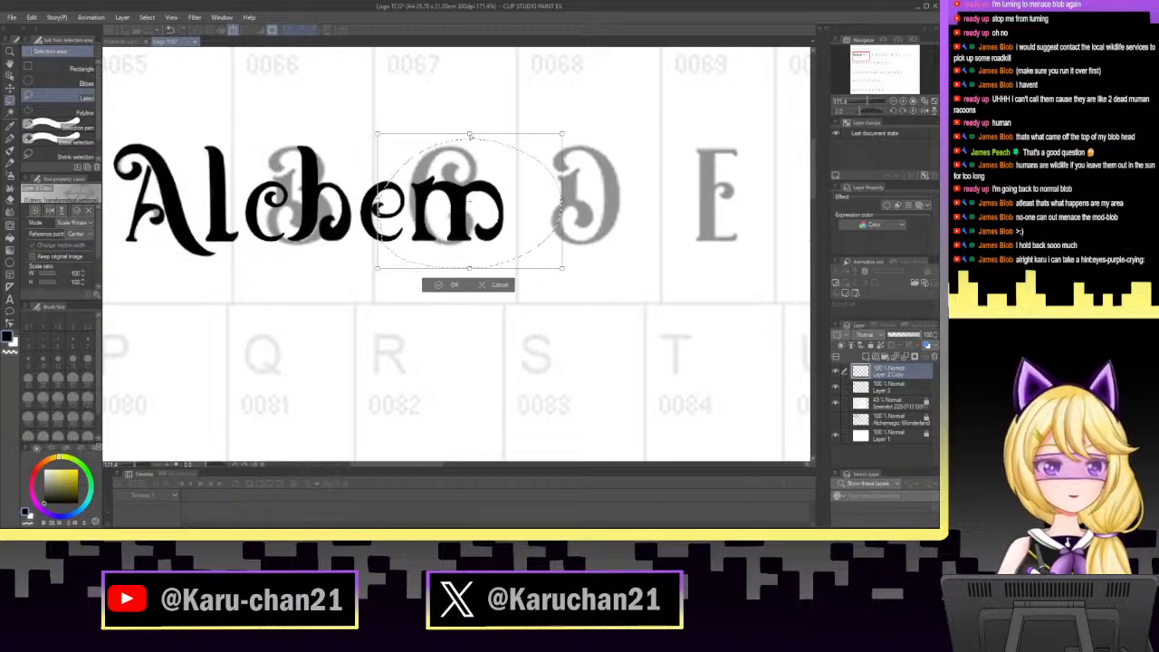
pyautogui.click(455, 285)
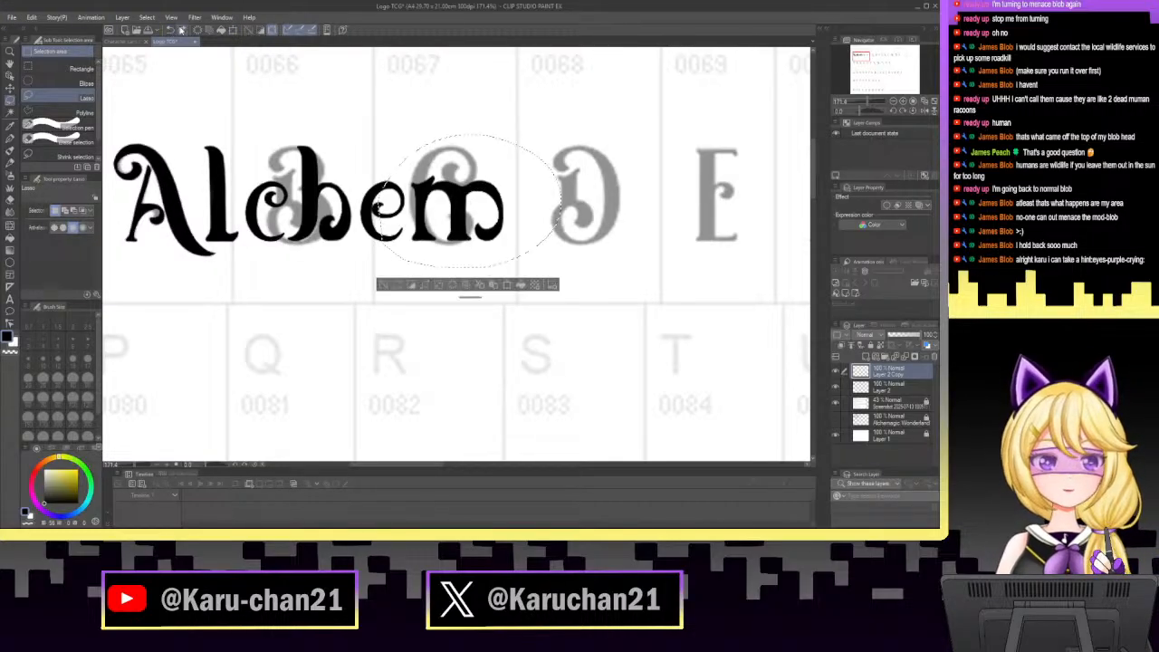
# Save the logo document.
pyautogui.click(12, 17)
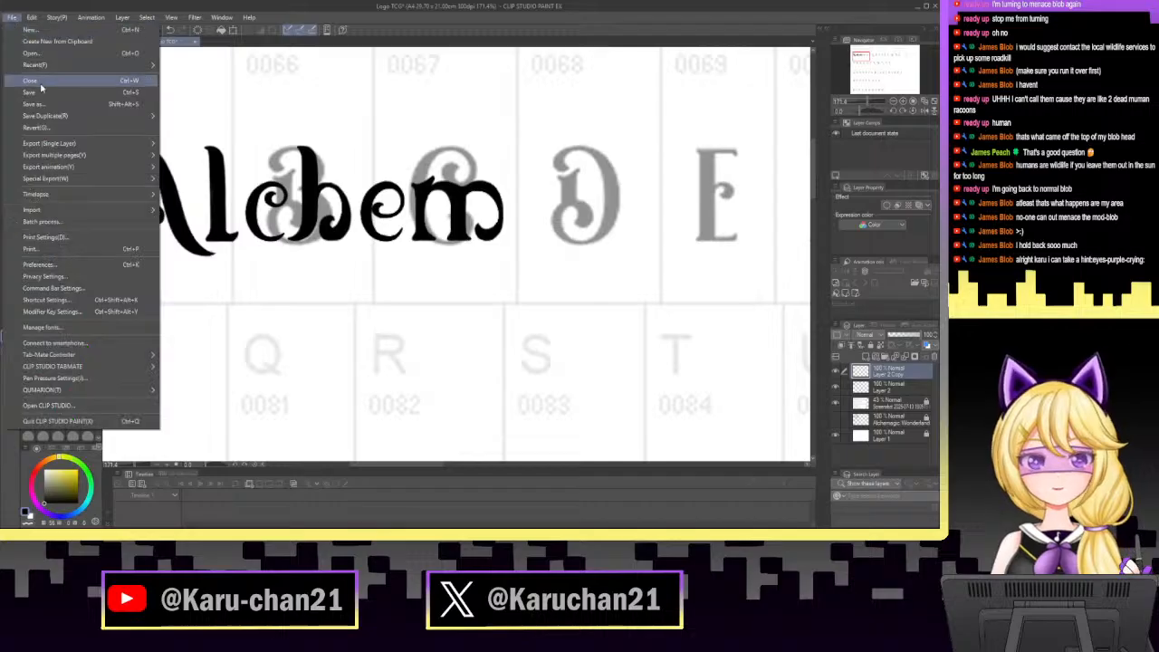
pyautogui.press('Escape')
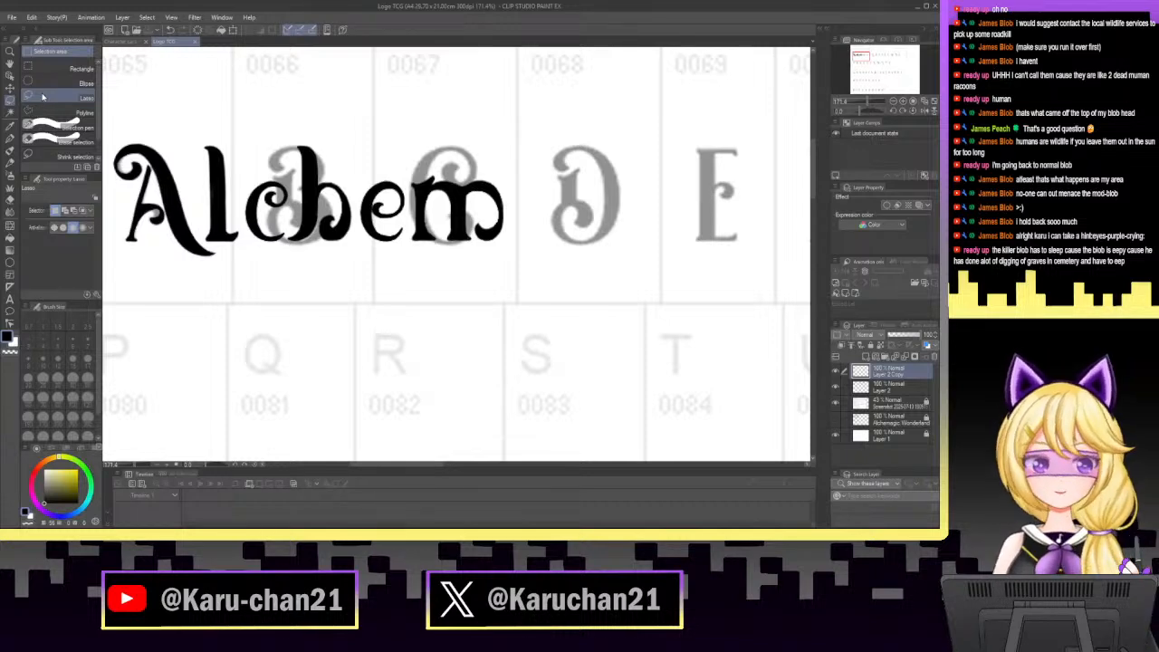
# Draw a lasso selection around the lowercase c in the black "Alchem" lettering.
pyautogui.moveTo(868, 102)
pyautogui.mouseDown()
pyautogui.moveTo(857, 105)
pyautogui.moveTo(867, 107)
pyautogui.mouseUp()
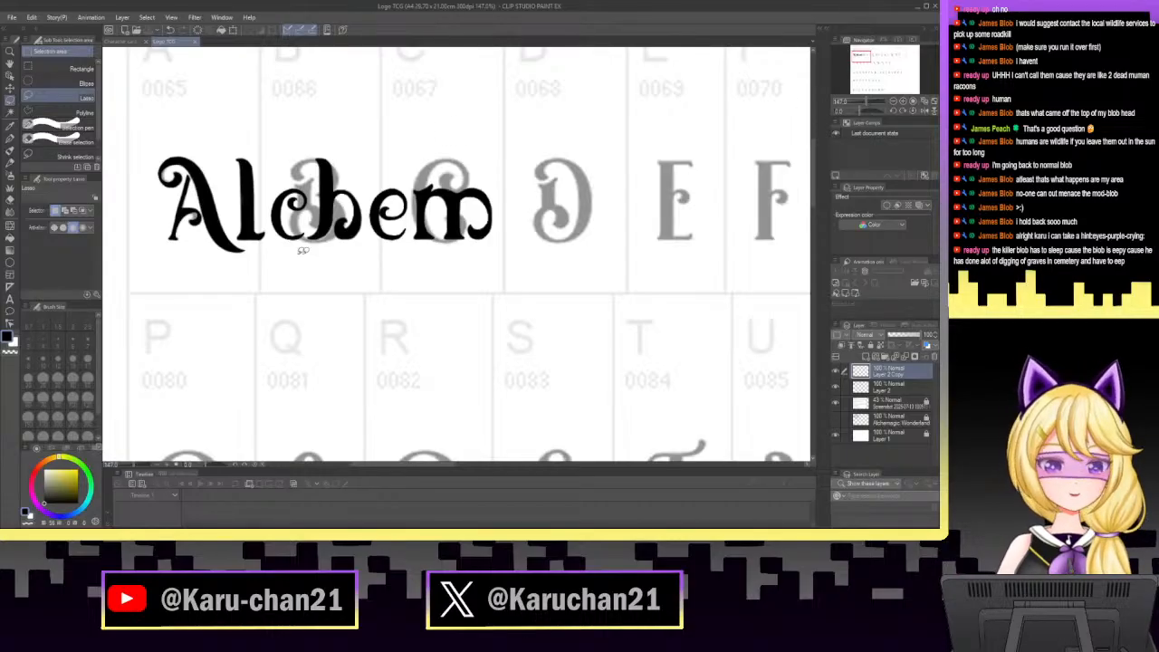
pyautogui.scroll(3, 308, 210)
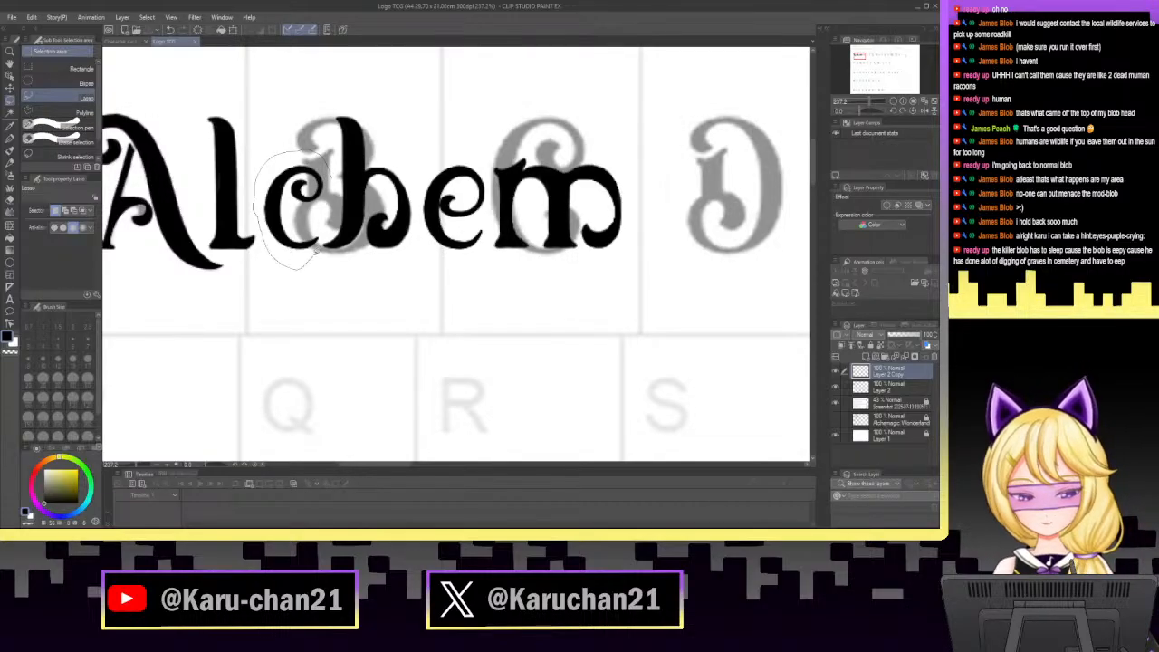
pyautogui.moveTo(328, 174); pyautogui.dragTo(326, 177)
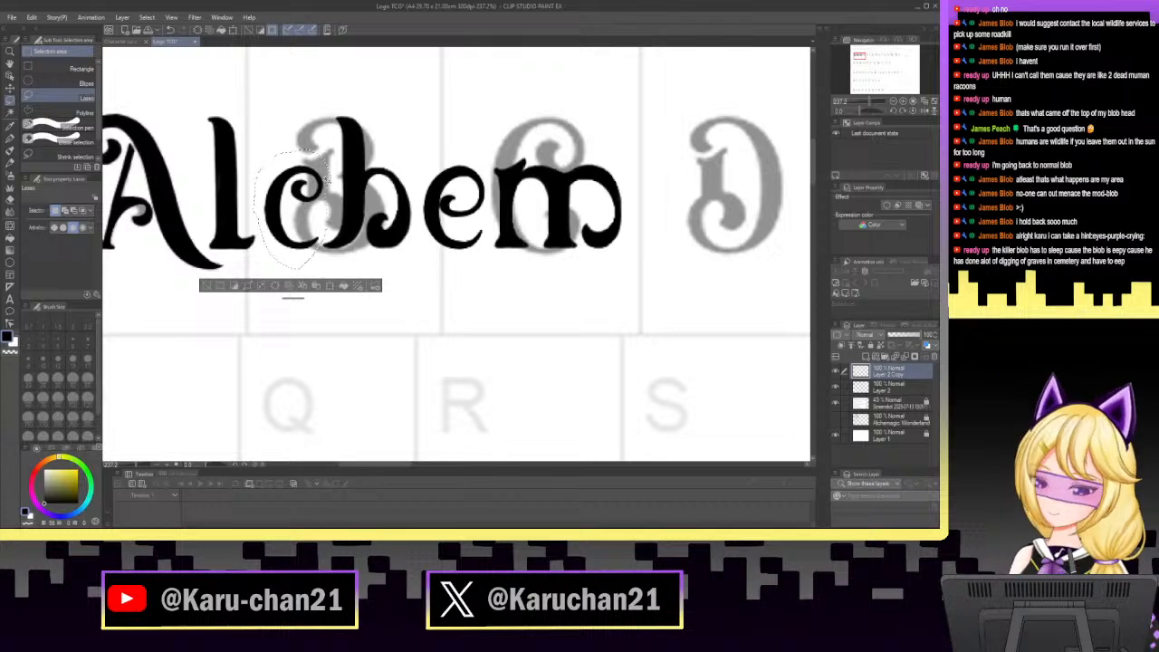
# Try to copy the selected c onto a new layer and transform the copy.
pyautogui.hotkey('ctrl', 'c')
pyautogui.hotkey('ctrl', 'v')
pyautogui.hotkey('ctrl', 't')
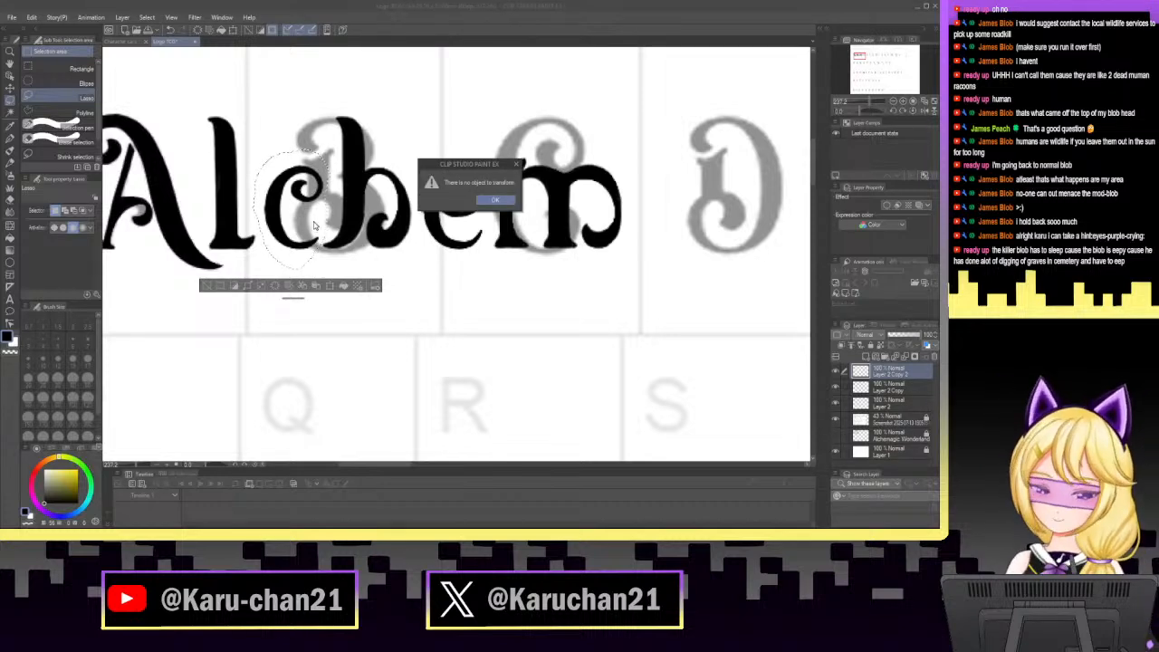
pyautogui.click(496, 200)
# Merge Layer 2, Layer 2 Copy, and Layer 2 Copy 2 into a single lettering layer.
pyautogui.click(841, 371)
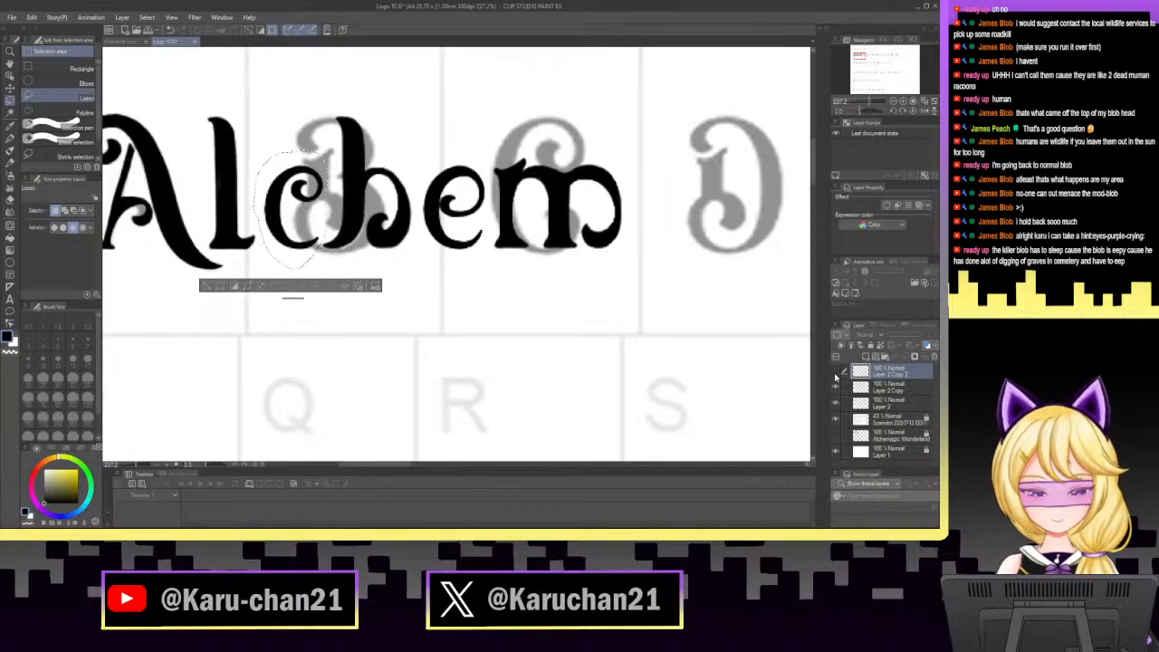
pyautogui.click(908, 404)
pyautogui.keyDown('shift'); pyautogui.click(909, 373); pyautogui.keyUp('shift')
pyautogui.rightClick(908, 373)
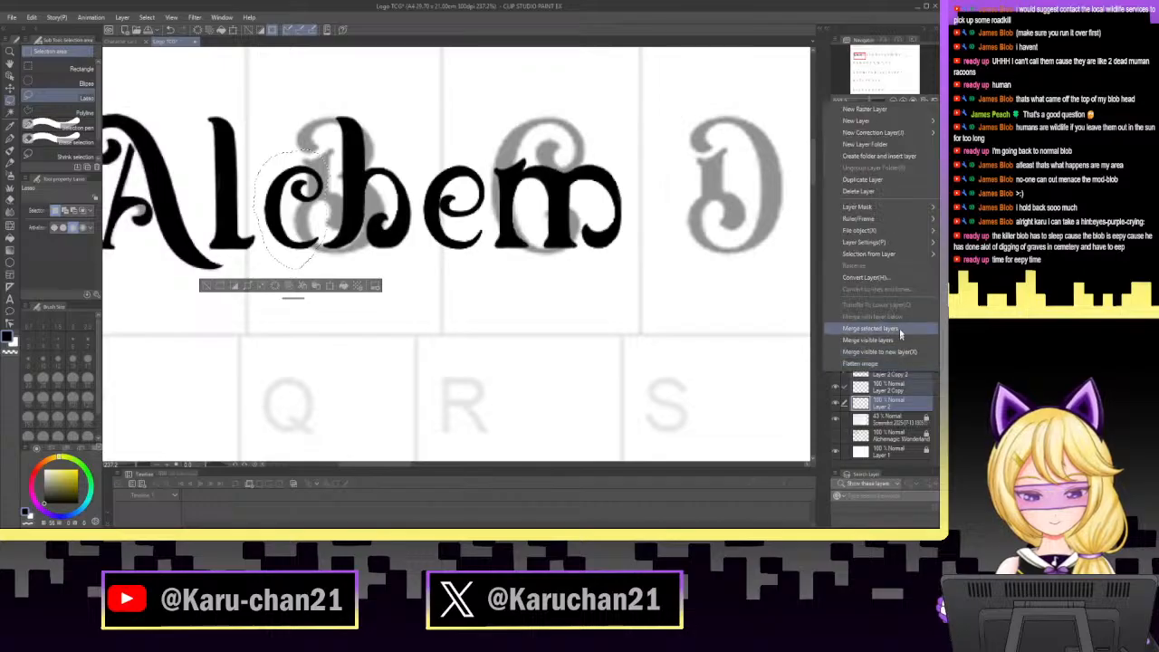
pyautogui.click(902, 331)
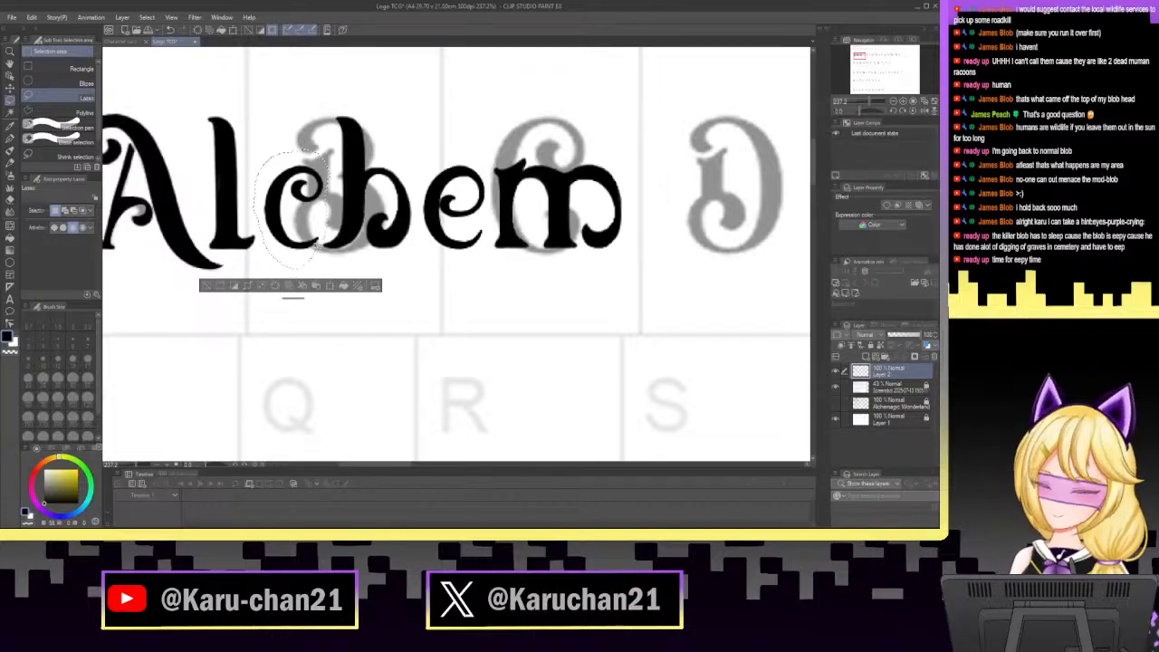
# Copy the selected c onto a new layer, place the copy on the baseline after the m, and deselect.
pyautogui.click(907, 345)
pyautogui.hotkey('ctrl', 't')
pyautogui.moveTo(309, 237)
pyautogui.mouseDown()
pyautogui.moveTo(689, 238)
pyautogui.moveTo(677, 237)
pyautogui.mouseUp()
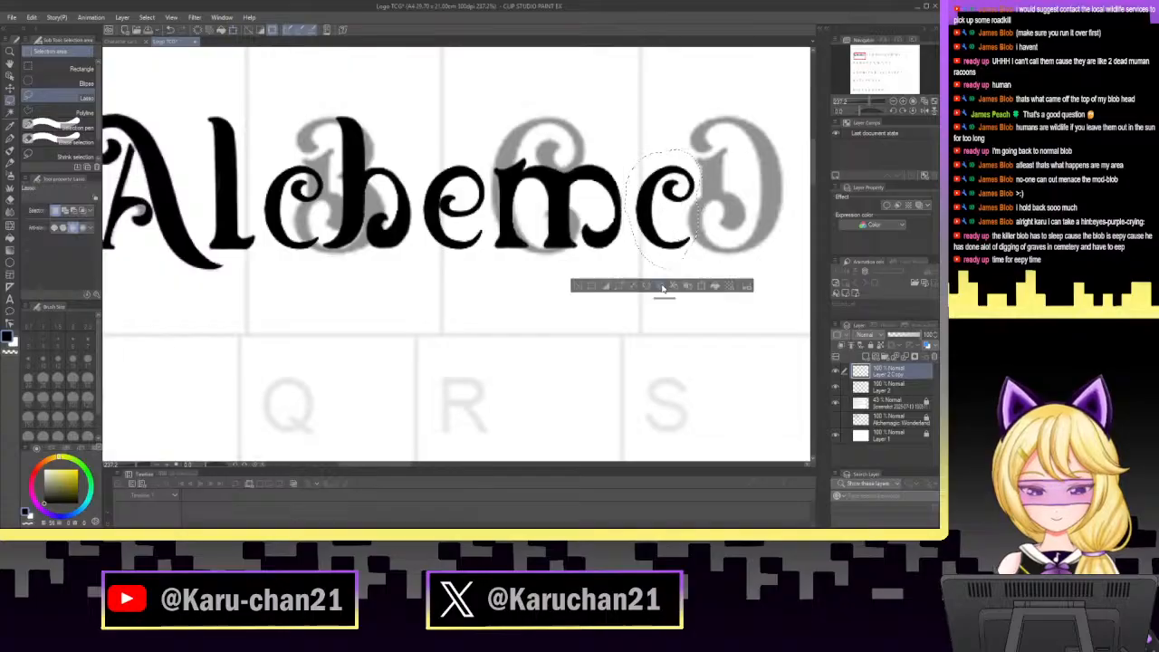
pyautogui.click(665, 290)
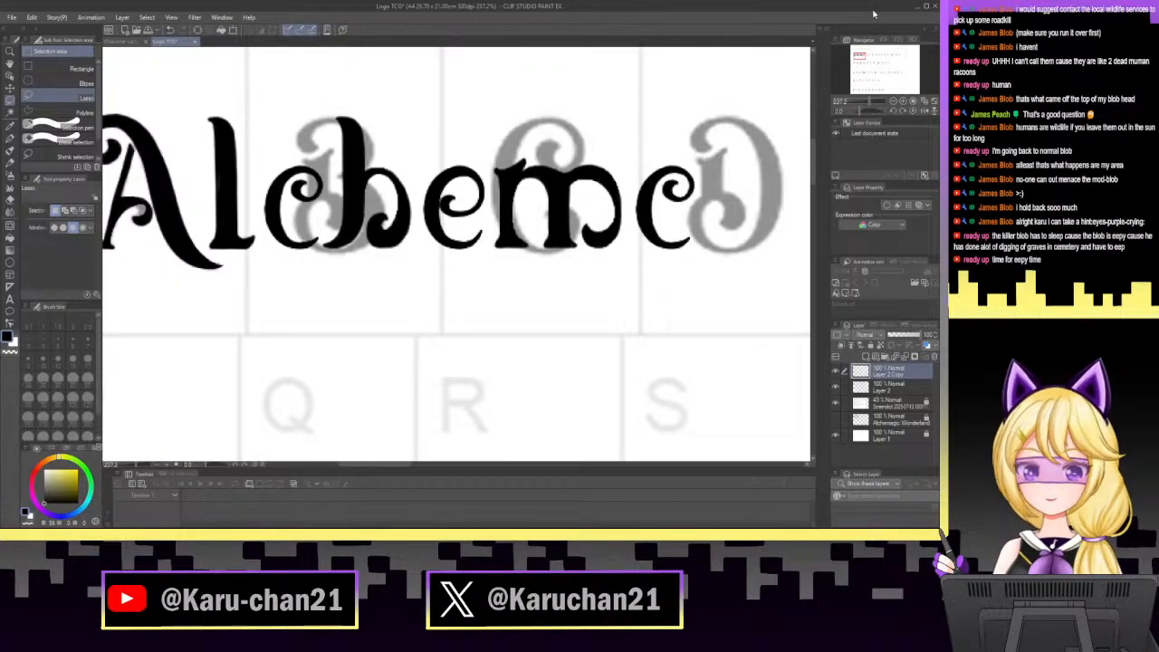
# Lasso the m's first stem on the merged lettering layer and copy it onto a new layer.
pyautogui.click(871, 61)
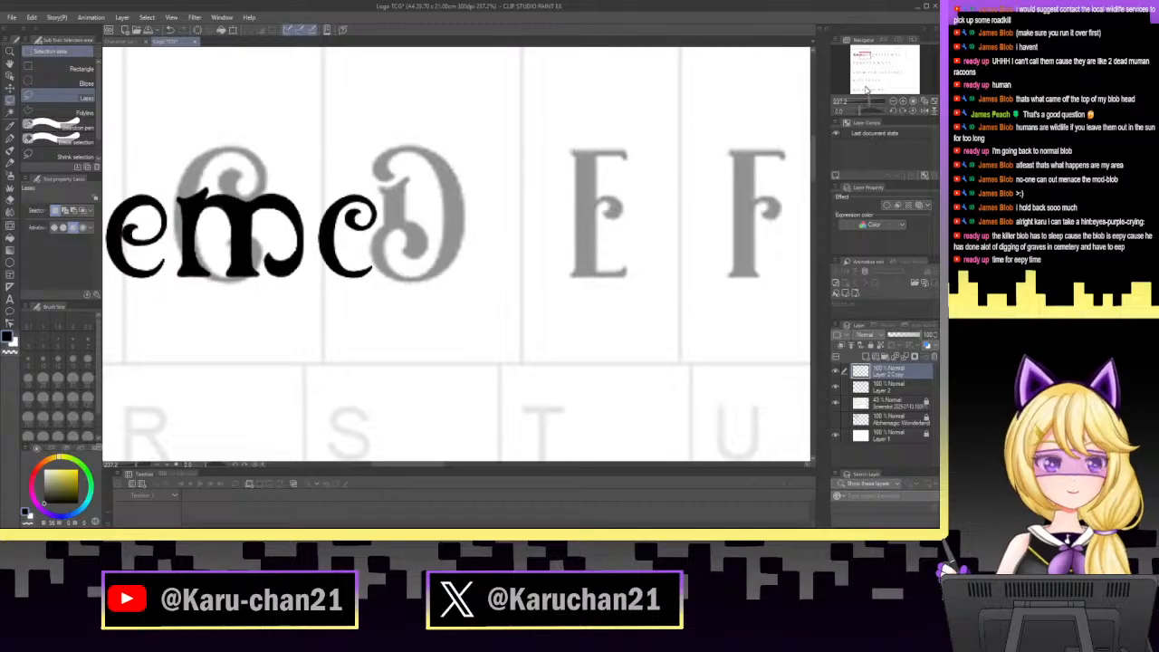
pyautogui.moveTo(872, 103); pyautogui.dragTo(874, 102)
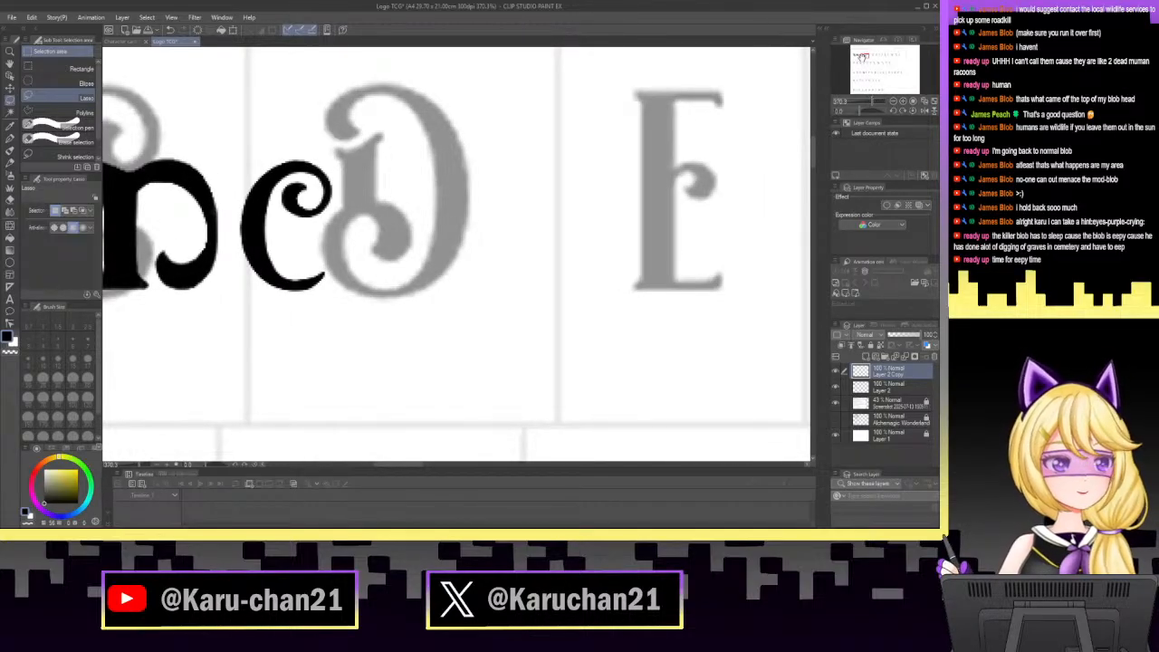
pyautogui.moveTo(862, 63); pyautogui.dragTo(858, 54)
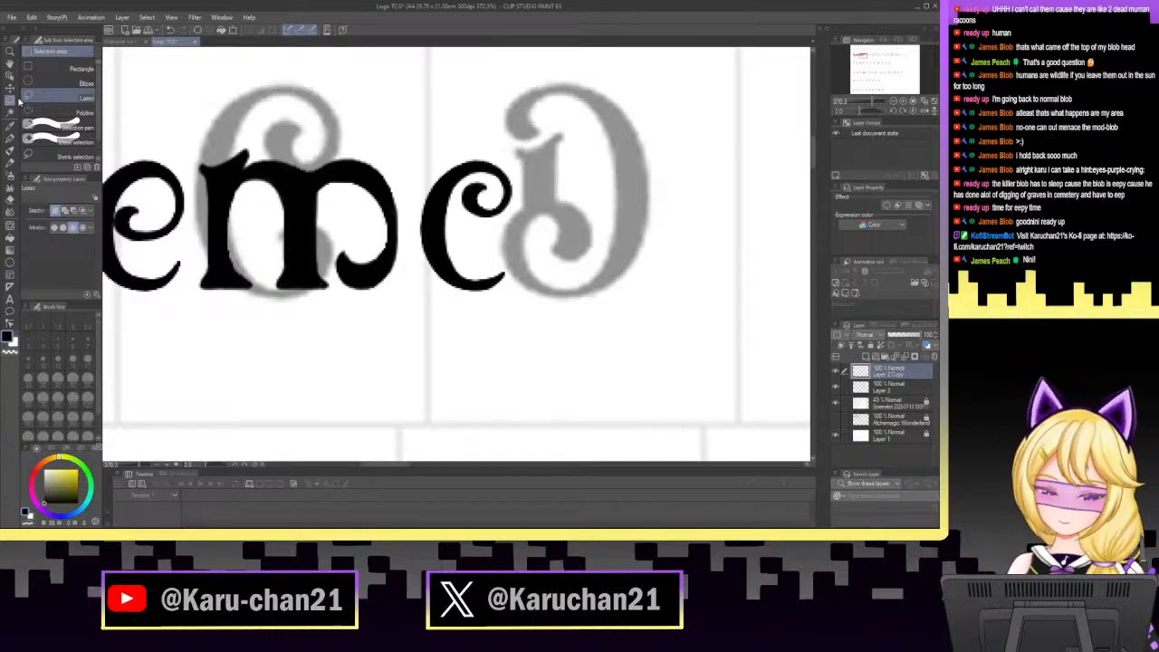
pyautogui.moveTo(253, 208)
pyautogui.mouseDown()
pyautogui.moveTo(253, 107)
pyautogui.moveTo(211, 130)
pyautogui.moveTo(190, 195)
pyautogui.moveTo(194, 289)
pyautogui.moveTo(237, 316)
pyautogui.moveTo(263, 273)
pyautogui.moveTo(257, 205)
pyautogui.mouseUp()
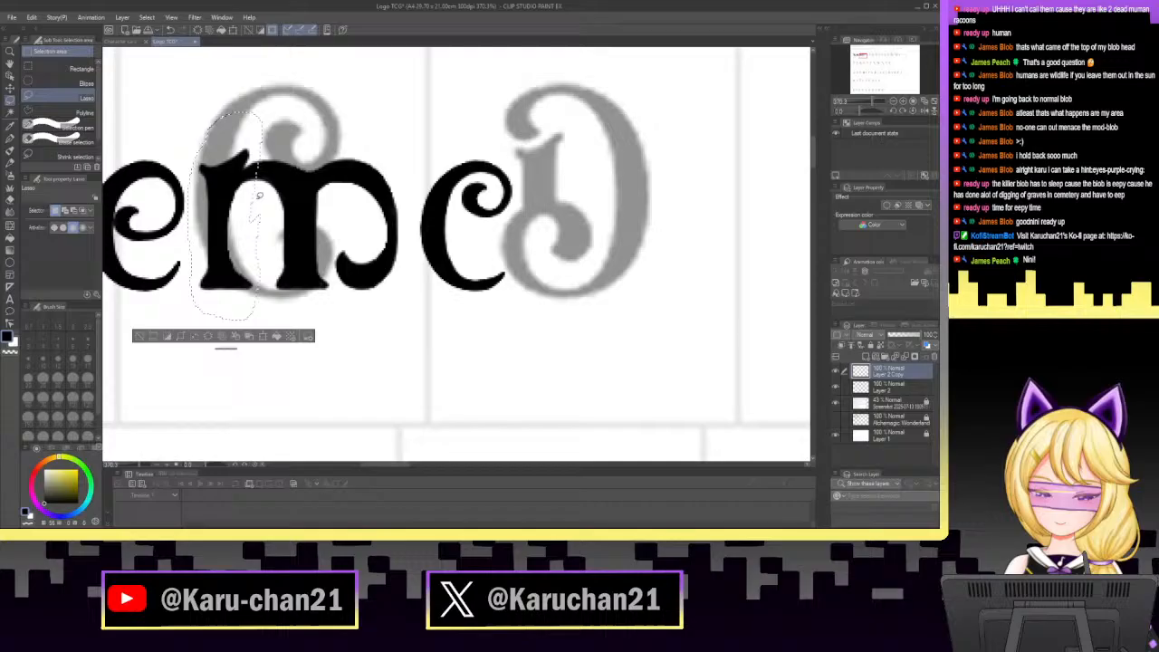
pyautogui.click(902, 389)
pyautogui.hotkey('ctrl', 'c')
pyautogui.hotkey('ctrl', 'v')
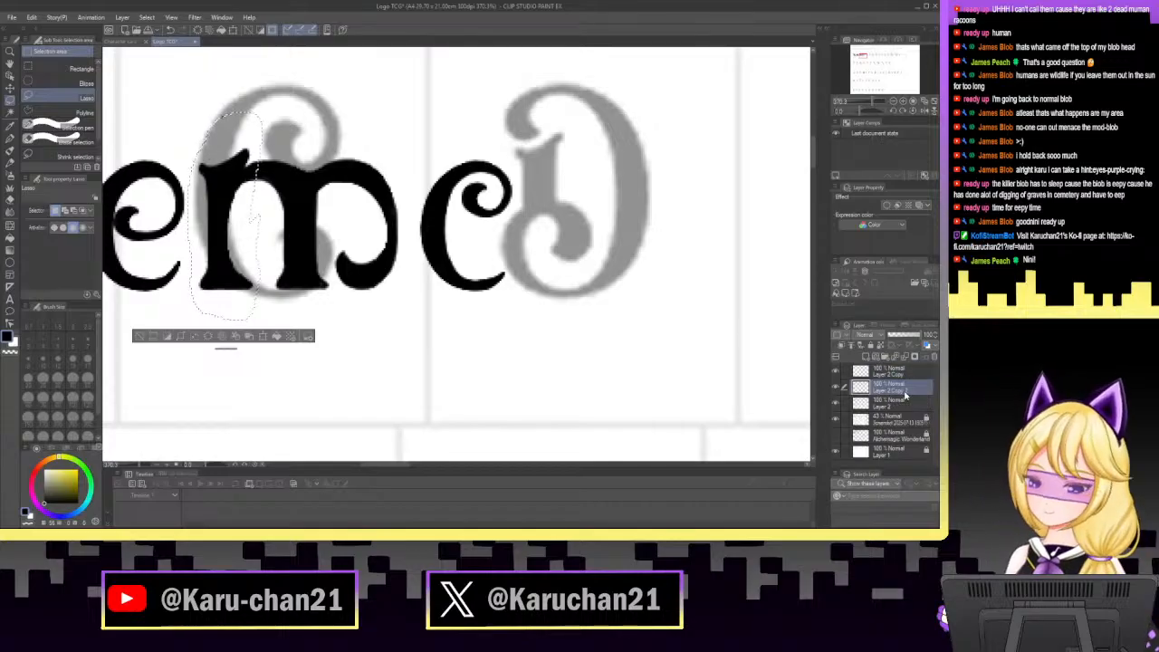
# Flip the copied stem horizontally, fit it against the open side of the second c to form an a, and deselect.
pyautogui.hotkey('ctrl', 't')
pyautogui.rightClick(225, 258)
pyautogui.click(299, 377)
pyautogui.moveTo(246, 286); pyautogui.dragTo(521, 310)
pyautogui.moveTo(554, 237); pyautogui.dragTo(551, 237)
pyautogui.click(508, 345)
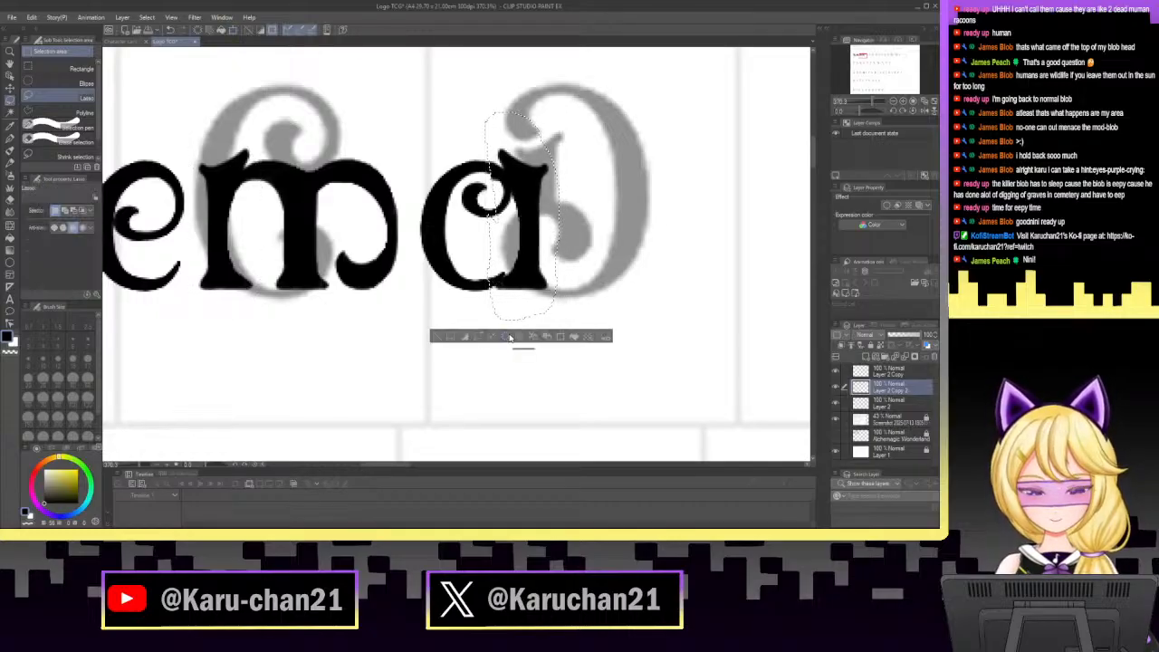
# Paint the a's lower curve into its stem and thicken the stem's inner edge in black with the size 4.0 Turnip pen.
pyautogui.click(862, 102)
pyautogui.moveTo(862, 102); pyautogui.dragTo(878, 105)
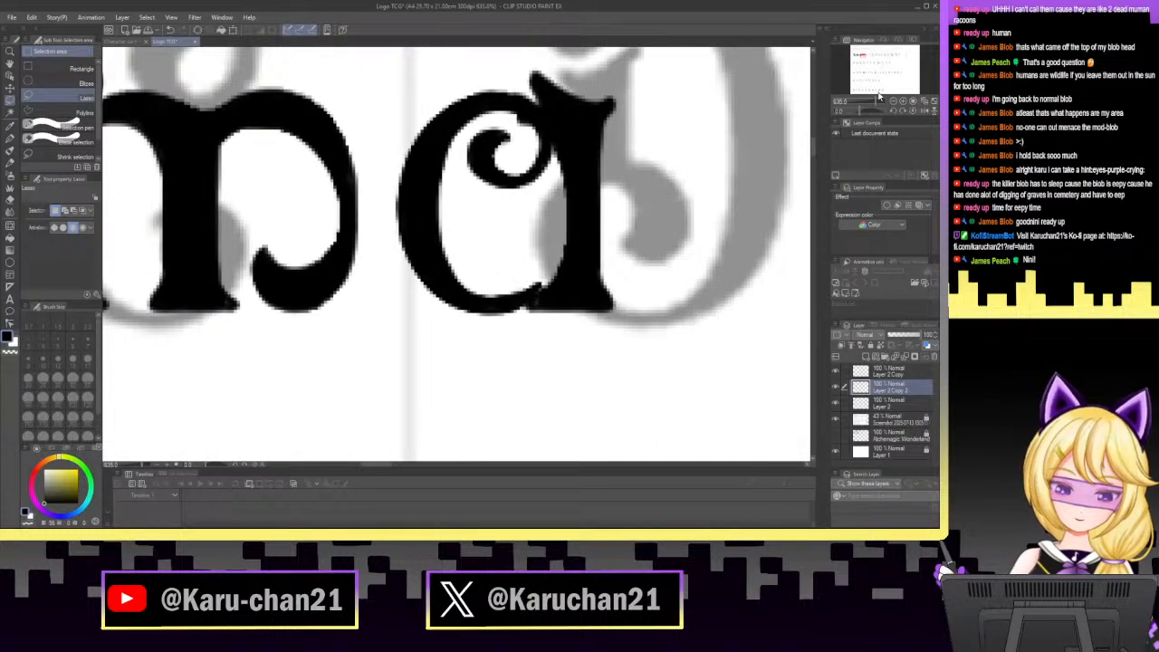
pyautogui.click(11, 209)
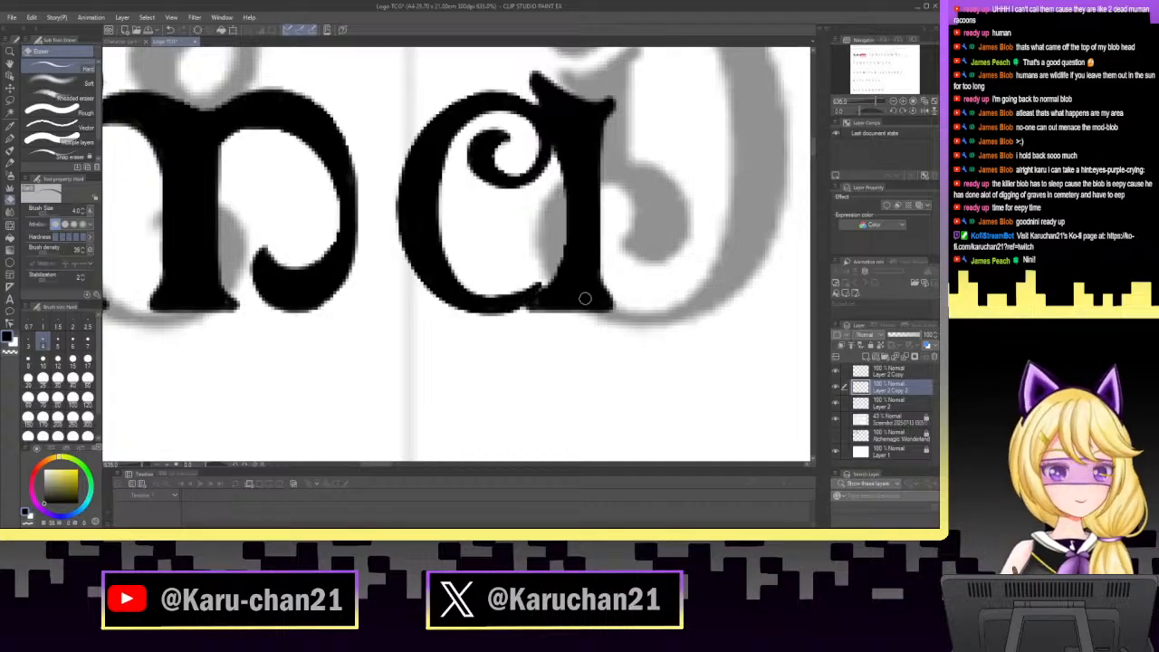
pyautogui.press('p')
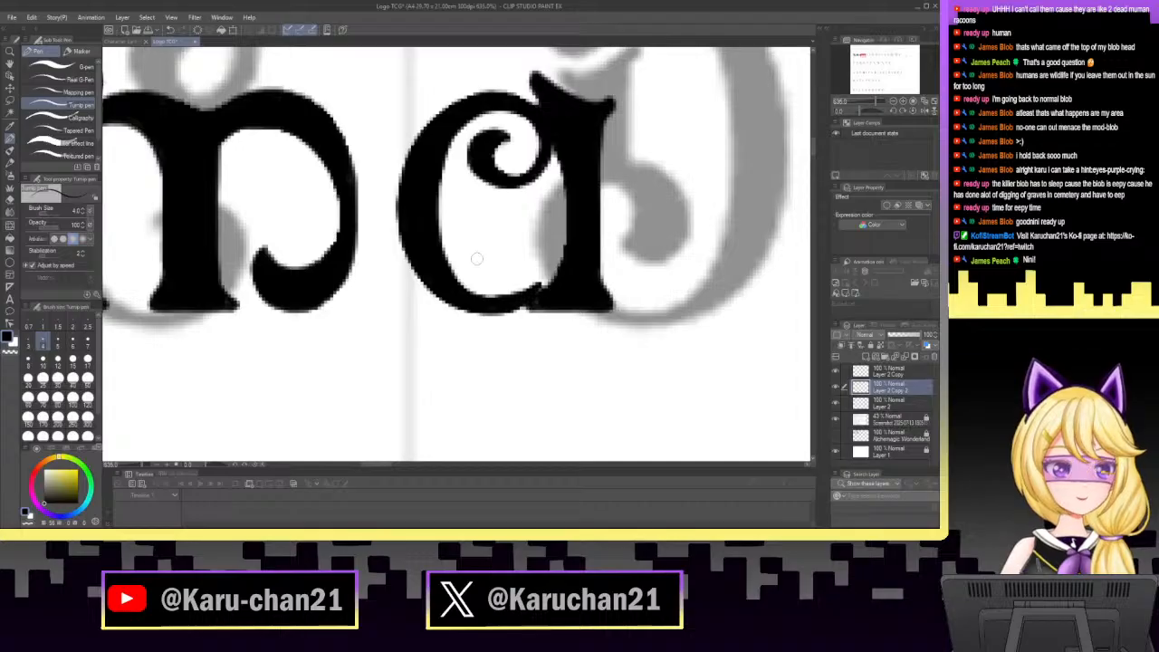
pyautogui.moveTo(513, 306); pyautogui.dragTo(529, 301)
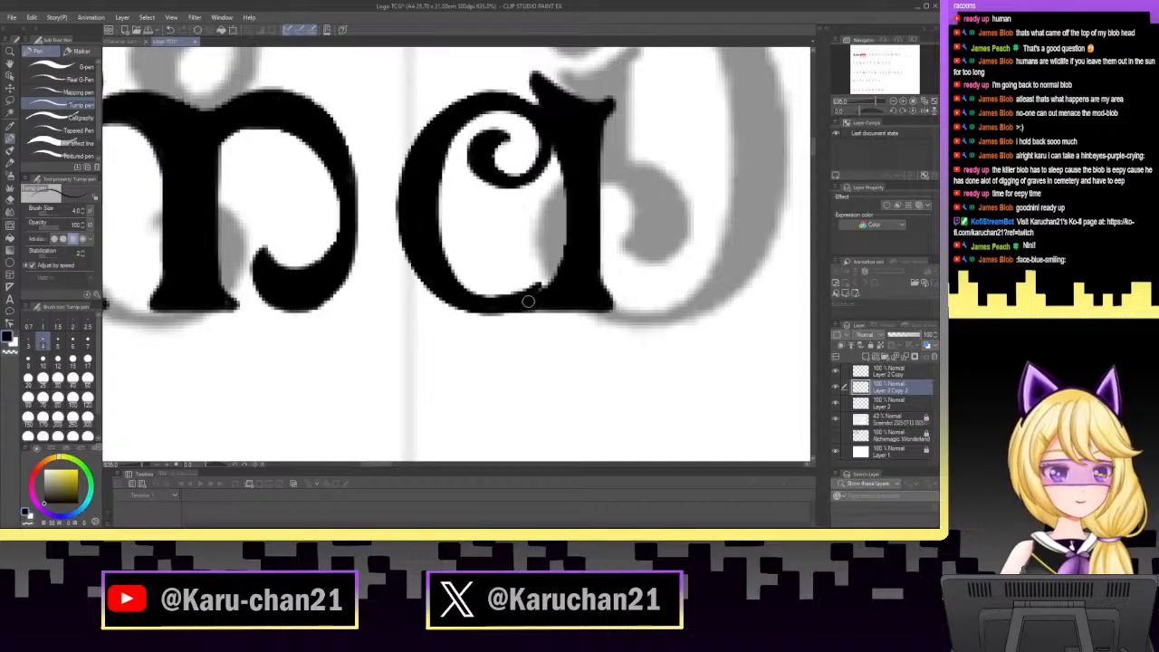
pyautogui.moveTo(569, 266)
pyautogui.mouseDown()
pyautogui.moveTo(543, 287)
pyautogui.moveTo(552, 268)
pyautogui.mouseUp()
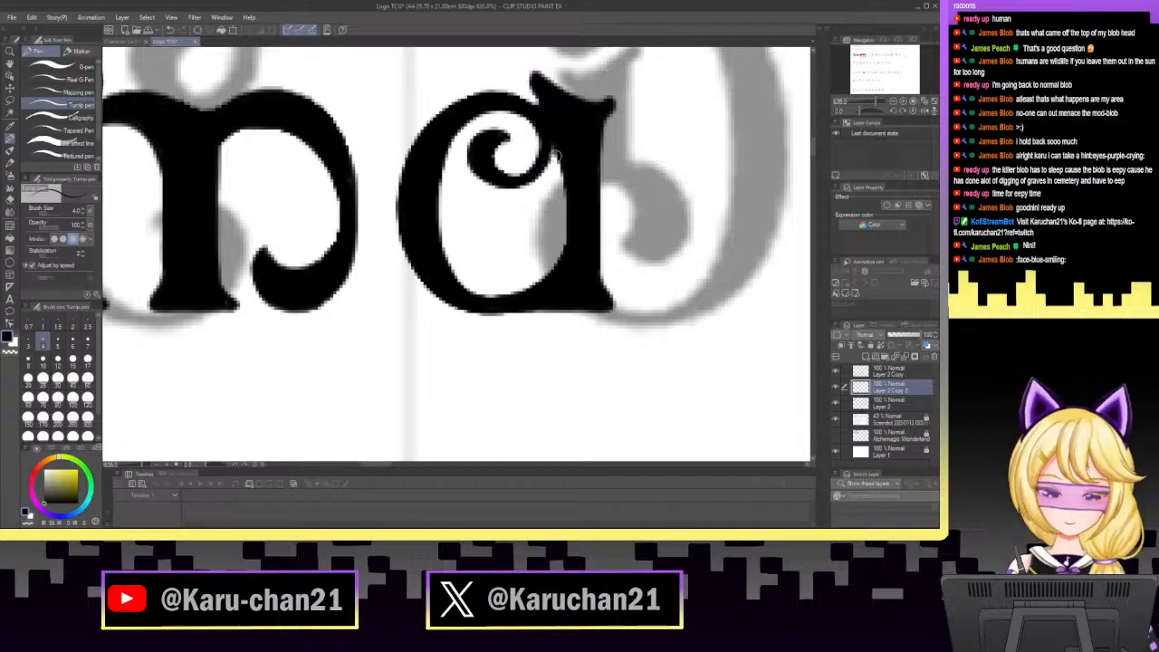
pyautogui.moveTo(549, 136); pyautogui.dragTo(557, 292)
pyautogui.moveTo(553, 161)
pyautogui.mouseDown()
pyautogui.moveTo(556, 262)
pyautogui.moveTo(562, 230)
pyautogui.moveTo(562, 249)
pyautogui.mouseUp()
pyautogui.moveTo(567, 189); pyautogui.dragTo(559, 259)
pyautogui.moveTo(553, 161); pyautogui.dragTo(560, 205)
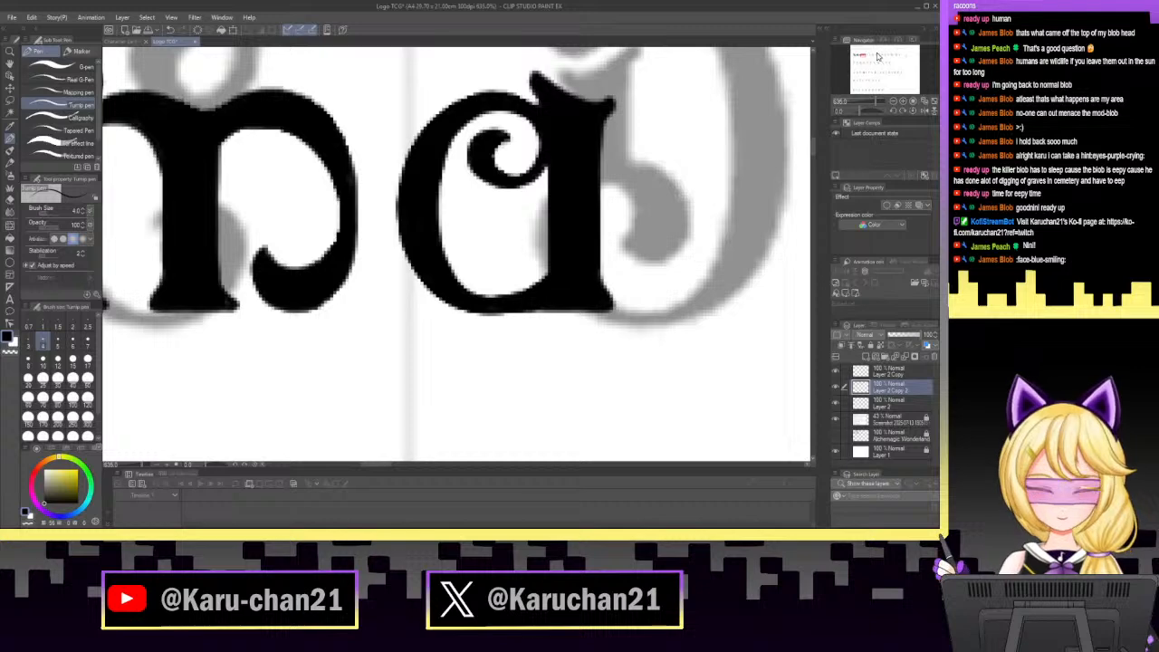
# Erase a small notch under the a where the bowl meets the stem, using the Hard eraser.
pyautogui.click(11, 200)
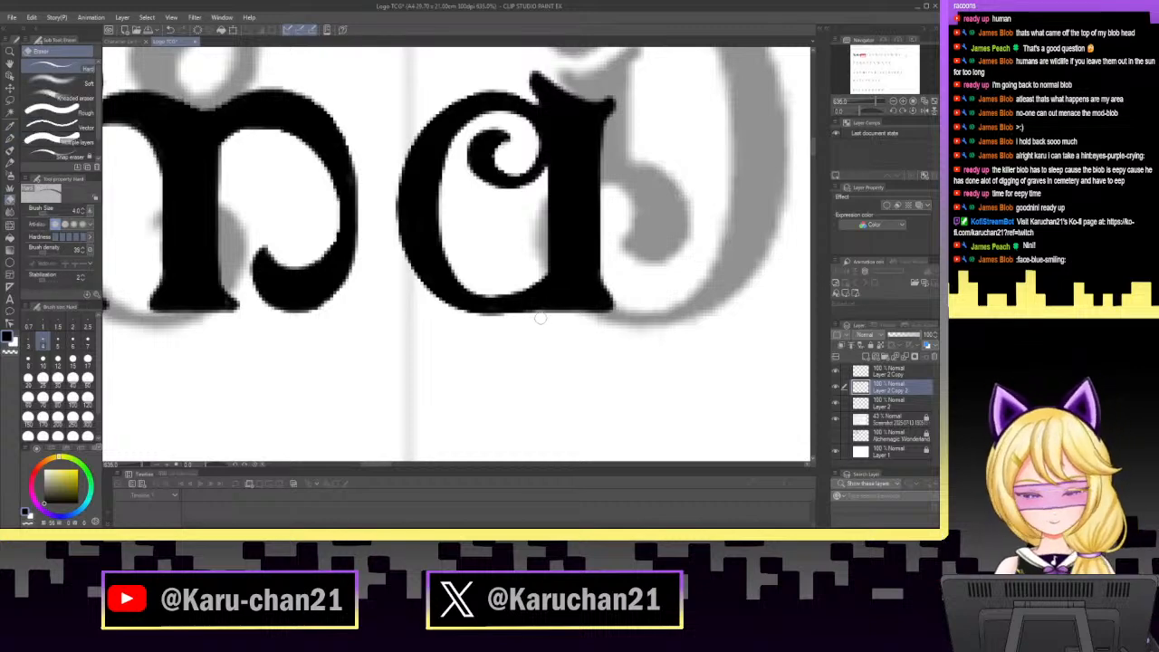
pyautogui.moveTo(544, 313); pyautogui.dragTo(551, 306)
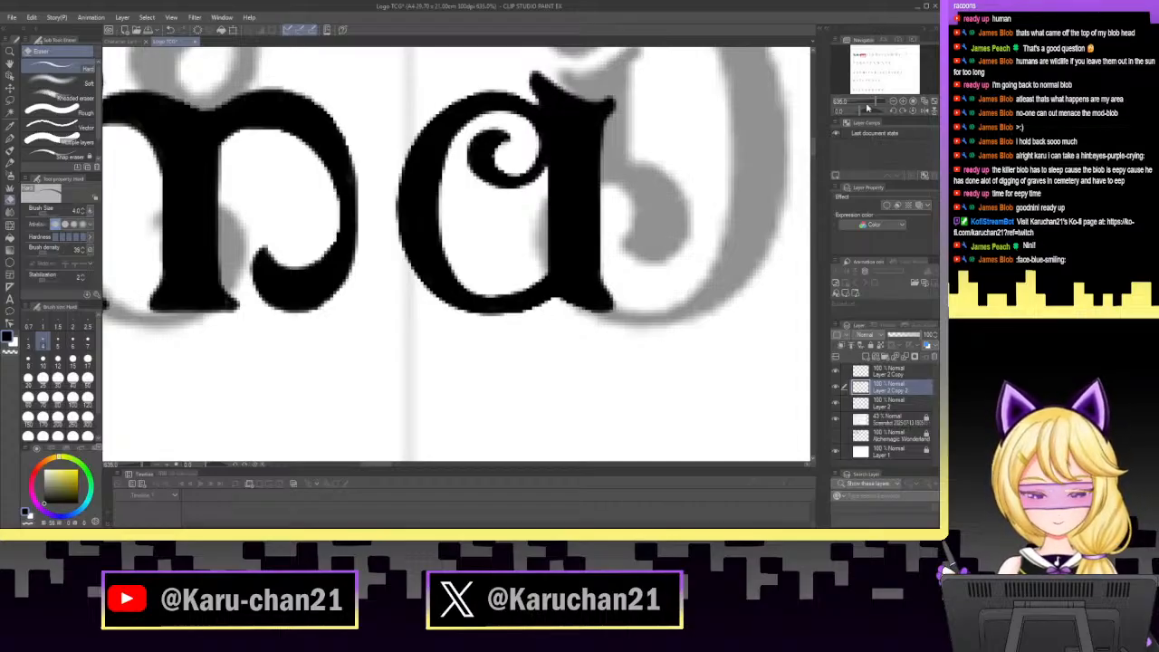
pyautogui.moveTo(872, 102)
pyautogui.mouseDown()
pyautogui.moveTo(862, 102)
pyautogui.moveTo(884, 109)
pyautogui.mouseUp()
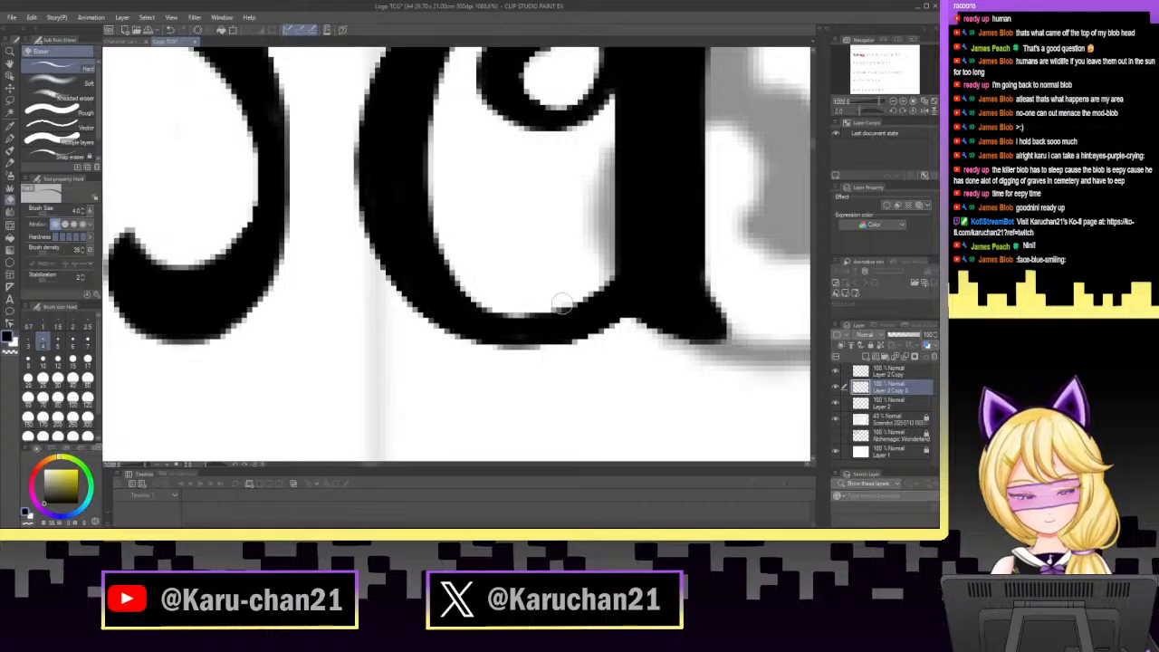
pyautogui.moveTo(884, 108); pyautogui.dragTo(874, 101)
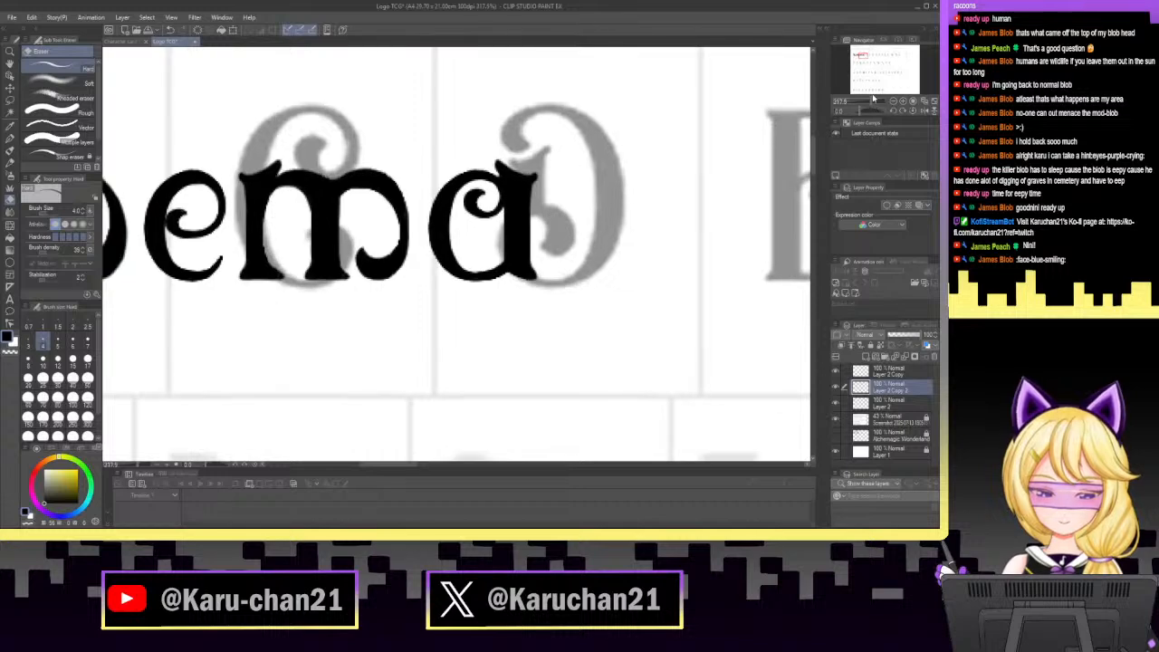
# Draw a lasso selection around the whole assembled a.
pyautogui.click(10, 100)
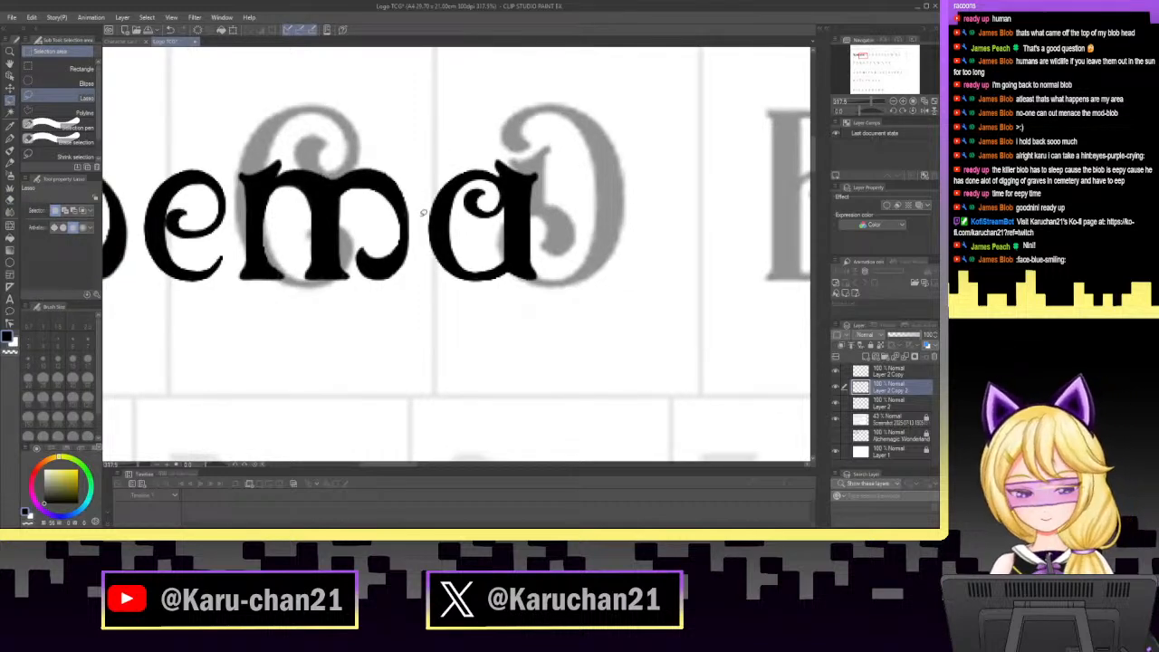
pyautogui.moveTo(423, 204)
pyautogui.mouseDown()
pyautogui.moveTo(482, 116)
pyautogui.moveTo(580, 192)
pyautogui.mouseUp()
pyautogui.moveTo(417, 271); pyautogui.dragTo(414, 219)
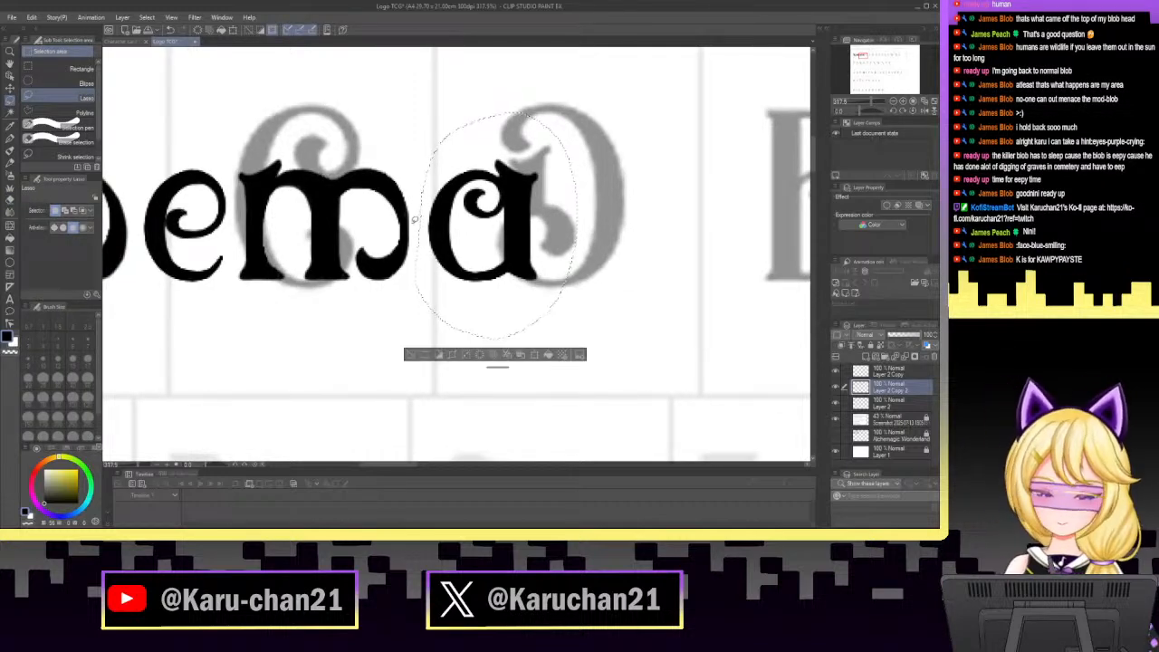
pyautogui.hotkey('ctrl', 't')
pyautogui.moveTo(561, 283)
pyautogui.mouseDown()
pyautogui.moveTo(285, 283)
pyautogui.moveTo(324, 283)
pyautogui.mouseUp()
pyautogui.hotkey('ctrl', 'z')
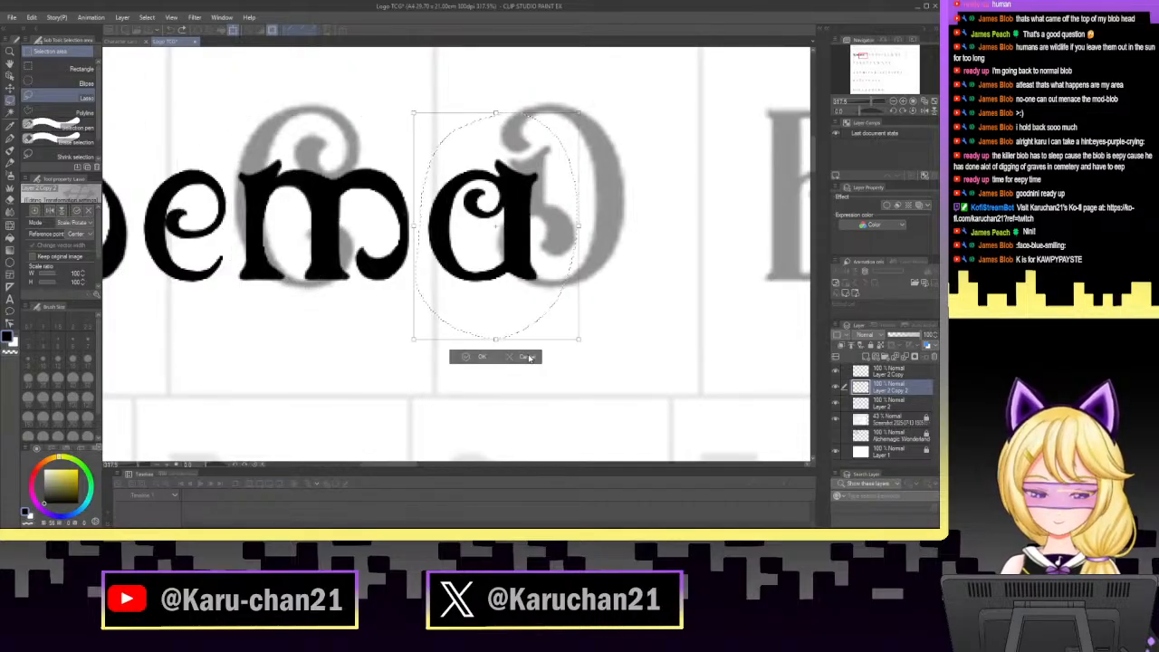
pyautogui.click(530, 358)
# Merge the layers holding the a's bowl and stem with the main lettering layer.
pyautogui.click(901, 402)
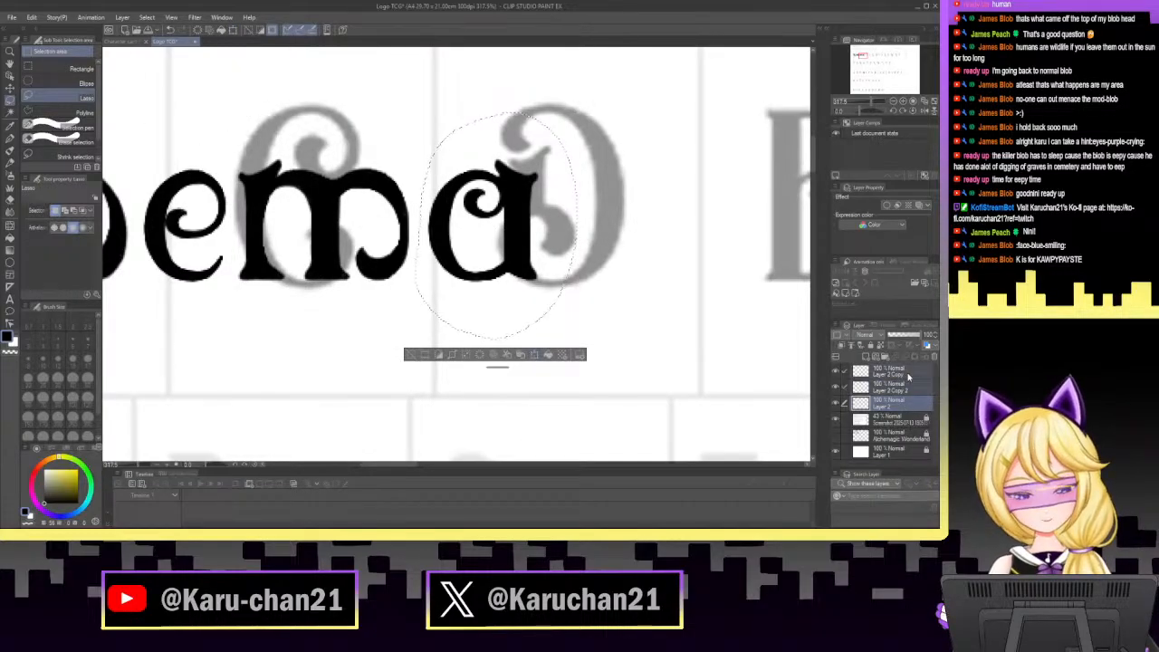
pyautogui.rightClick(908, 376)
pyautogui.click(906, 333)
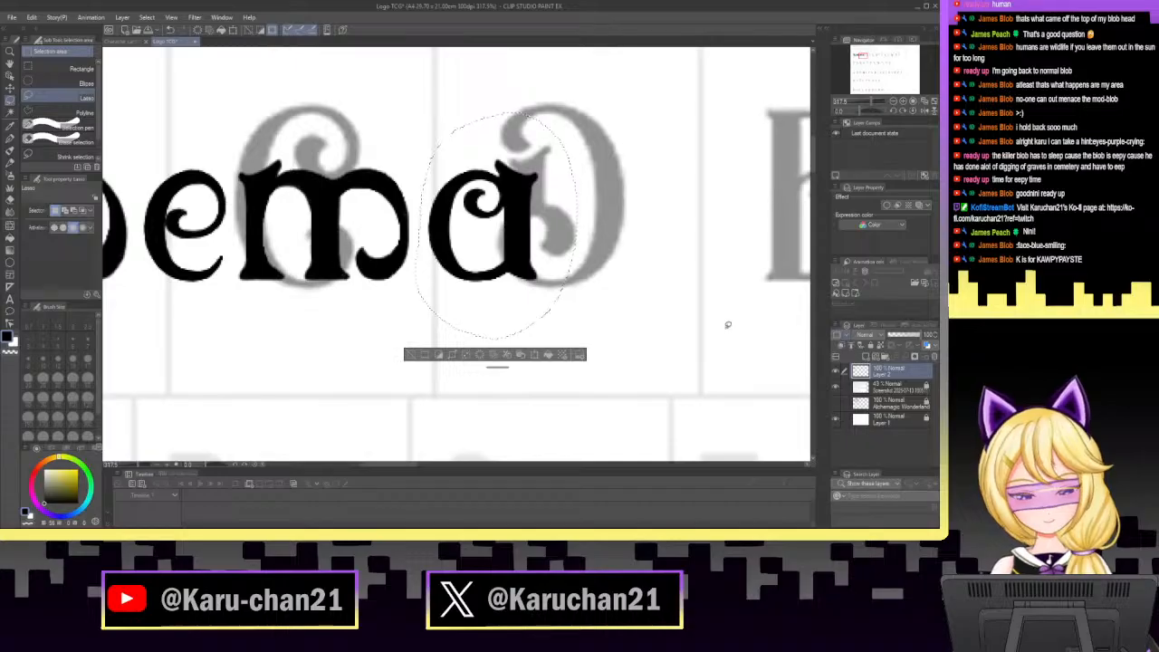
# Overlay the selected a on the e to match its width, narrow it slightly, set it close beside the m, and apply the transform.
pyautogui.hotkey('ctrl', 't')
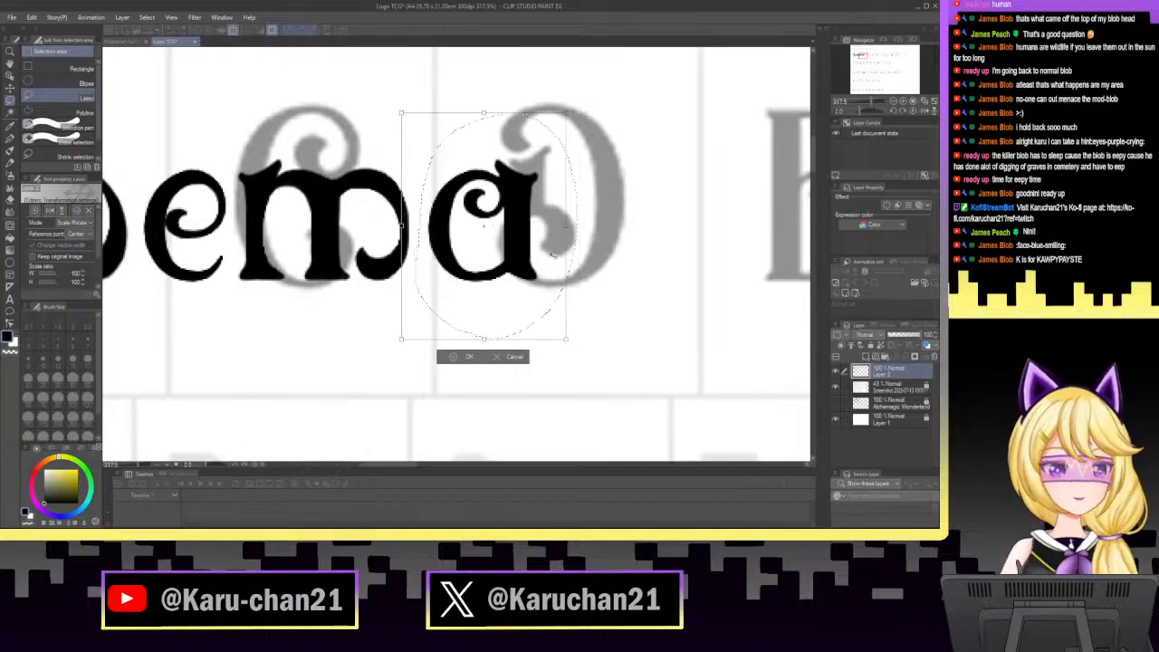
pyautogui.moveTo(553, 256); pyautogui.dragTo(282, 270)
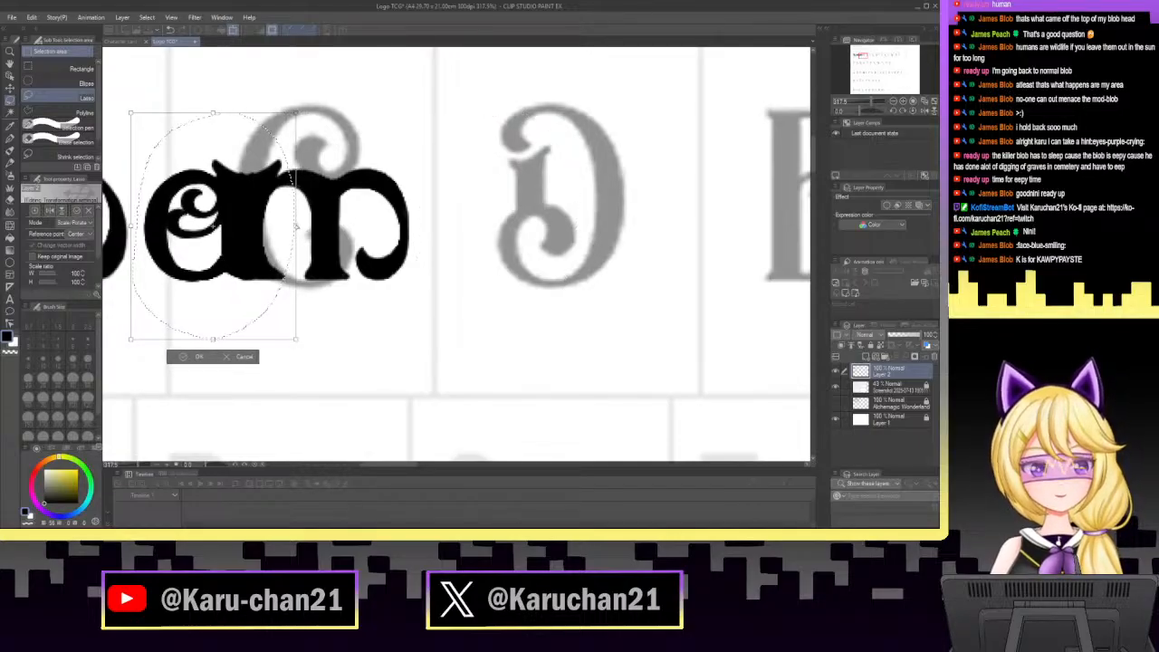
pyautogui.moveTo(296, 227); pyautogui.dragTo(528, 262)
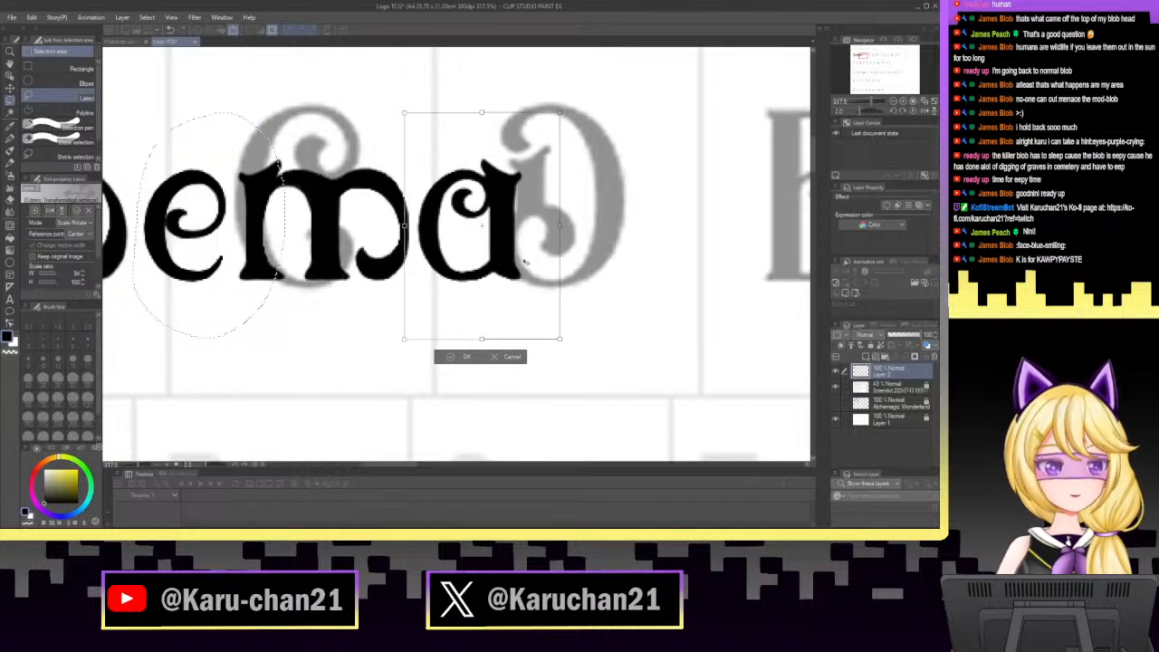
pyautogui.click(466, 357)
# Smooth the underside of the a's bowl in black with the Turnip pen.
pyautogui.click(865, 109)
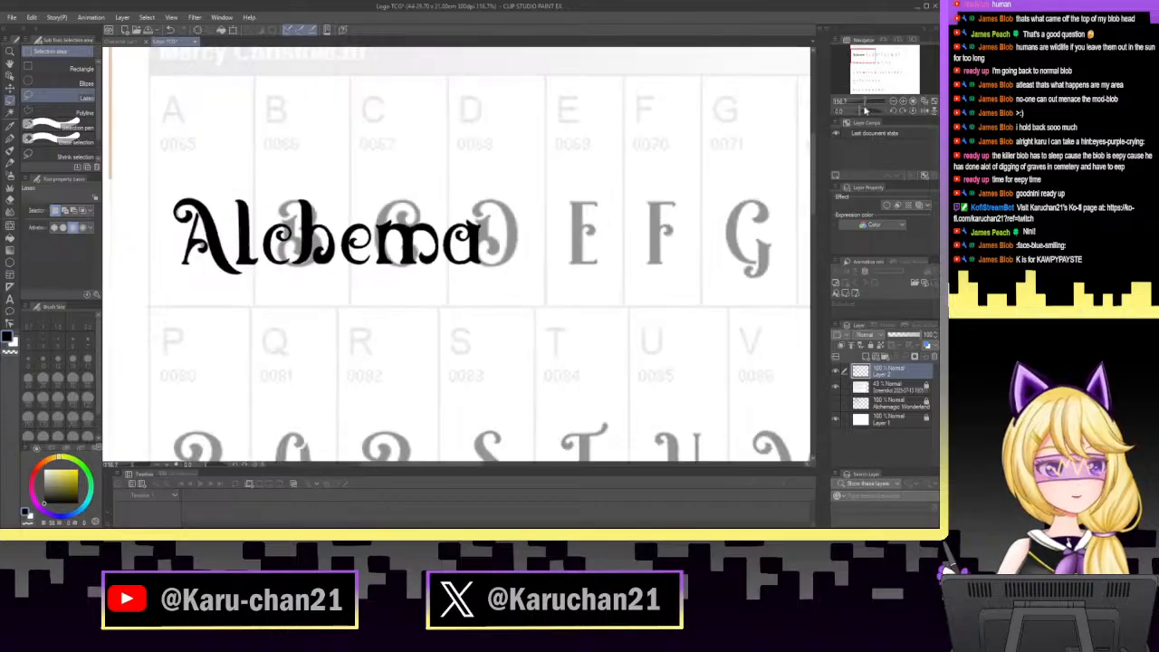
pyautogui.moveTo(865, 108); pyautogui.dragTo(878, 105)
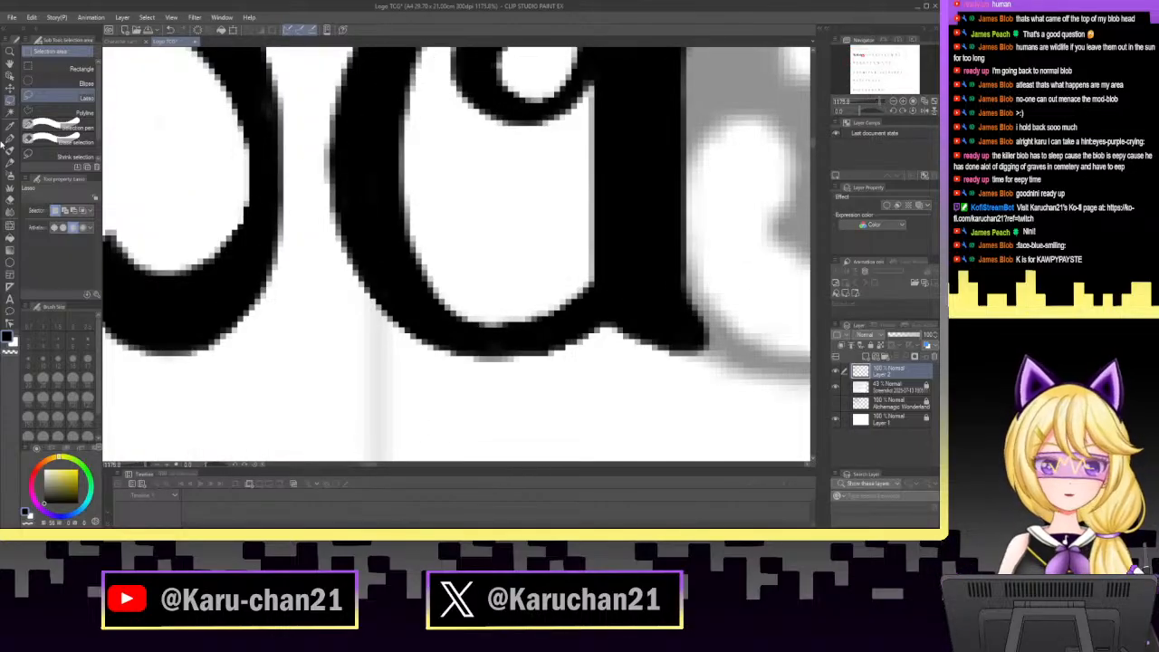
pyautogui.click(8, 138)
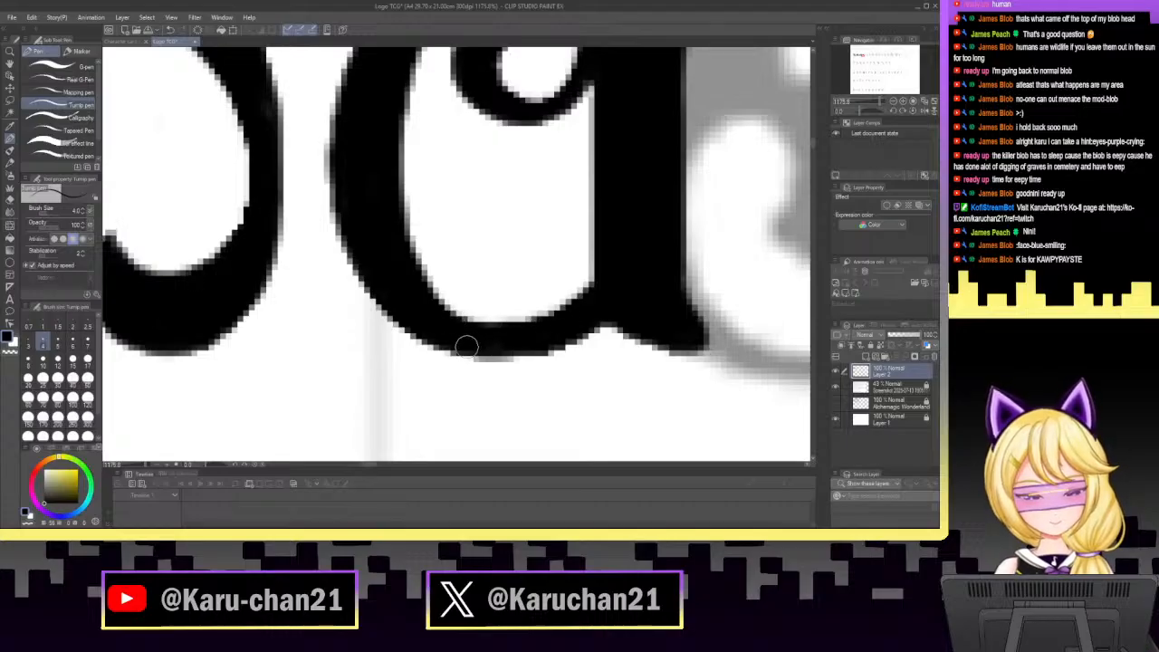
pyautogui.moveTo(468, 345); pyautogui.dragTo(540, 350)
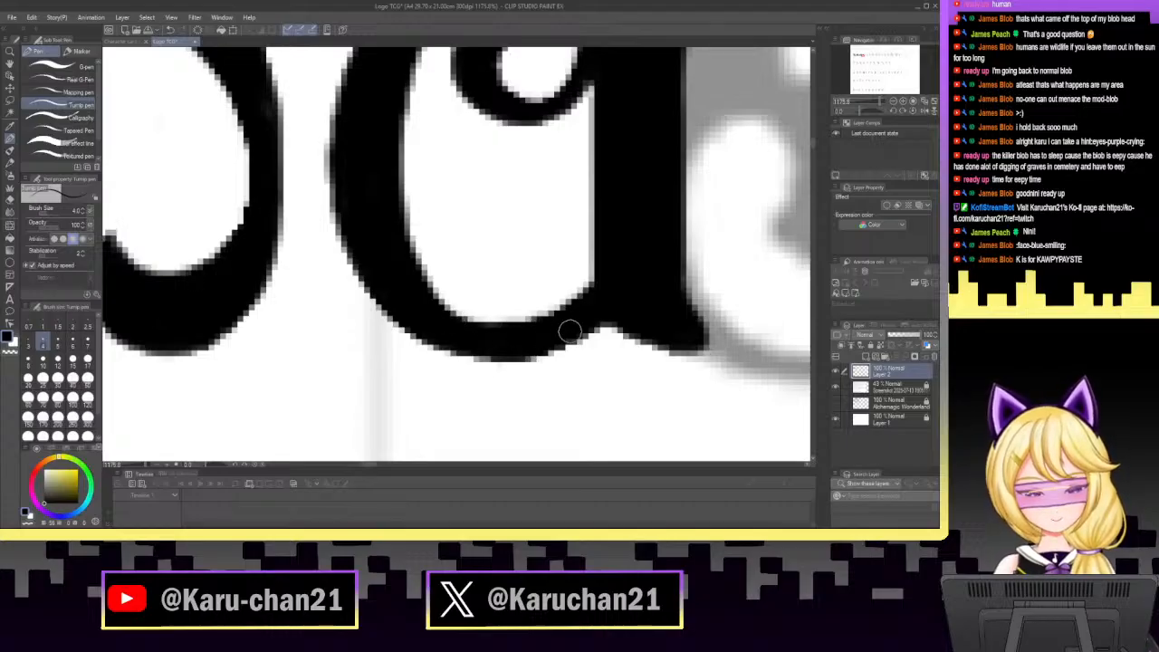
# Hide the gray reference alphabet layer so only the black lettering shows on the white page.
pyautogui.moveTo(876, 104); pyautogui.dragTo(864, 109)
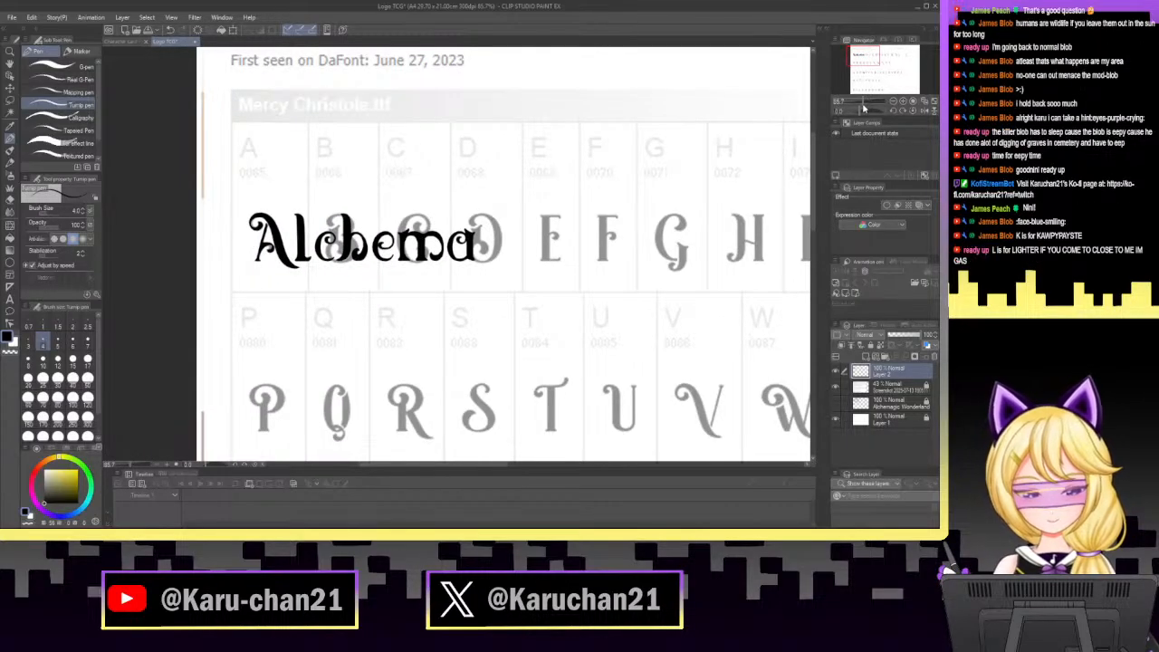
pyautogui.click(836, 387)
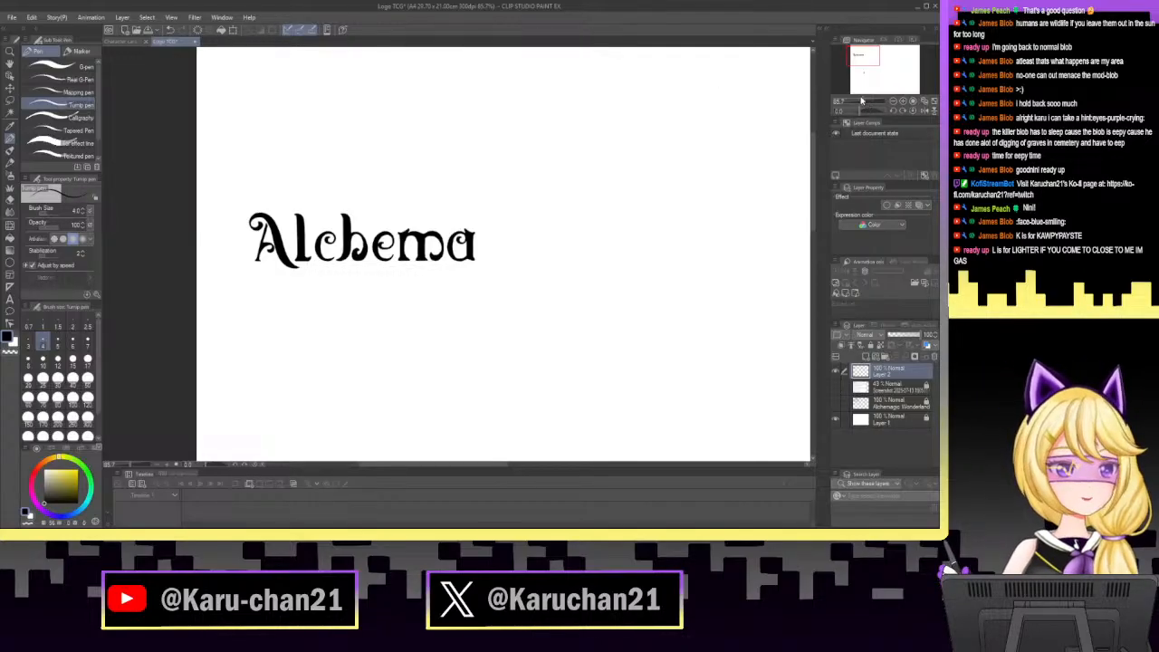
# Duplicate the lettering's final a onto its own layer and place the copy immediately after the original.
pyautogui.moveTo(860, 105); pyautogui.dragTo(865, 102)
pyautogui.moveTo(867, 56); pyautogui.dragTo(860, 53)
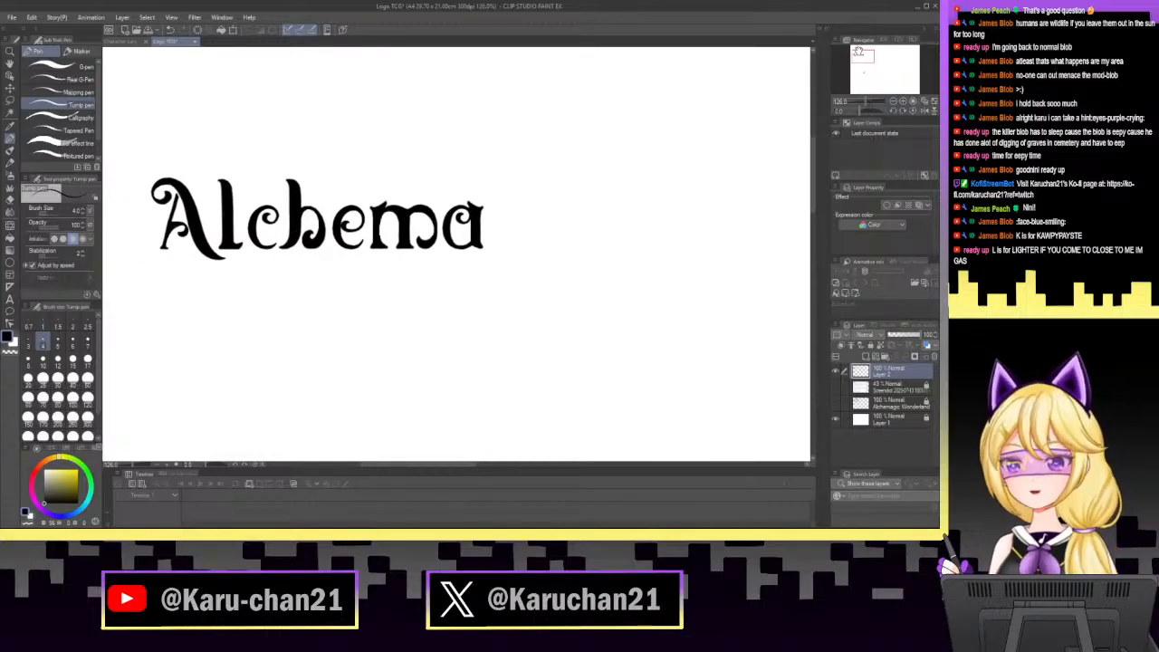
pyautogui.click(10, 106)
pyautogui.moveTo(447, 269)
pyautogui.mouseDown()
pyautogui.moveTo(450, 194)
pyautogui.moveTo(517, 178)
pyautogui.moveTo(485, 283)
pyautogui.mouseUp()
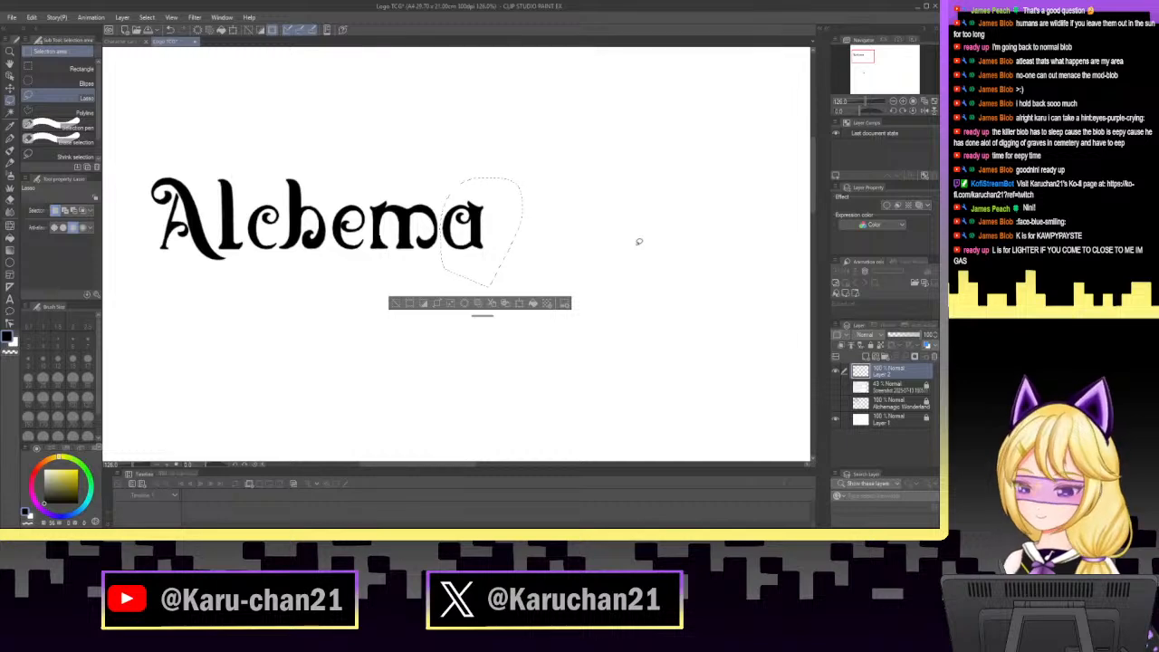
pyautogui.hotkey('ctrl', 'c')
pyautogui.hotkey('ctrl', 'v')
pyautogui.hotkey('ctrl', 't')
pyautogui.moveTo(509, 249); pyautogui.dragTo(556, 251)
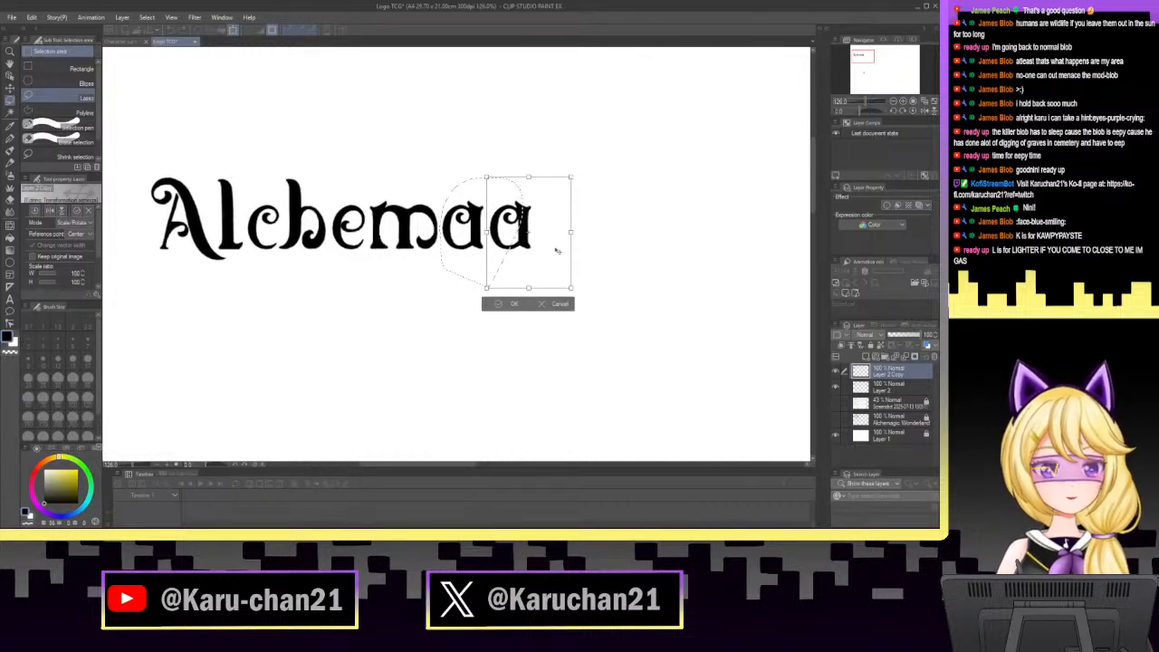
pyautogui.click(505, 306)
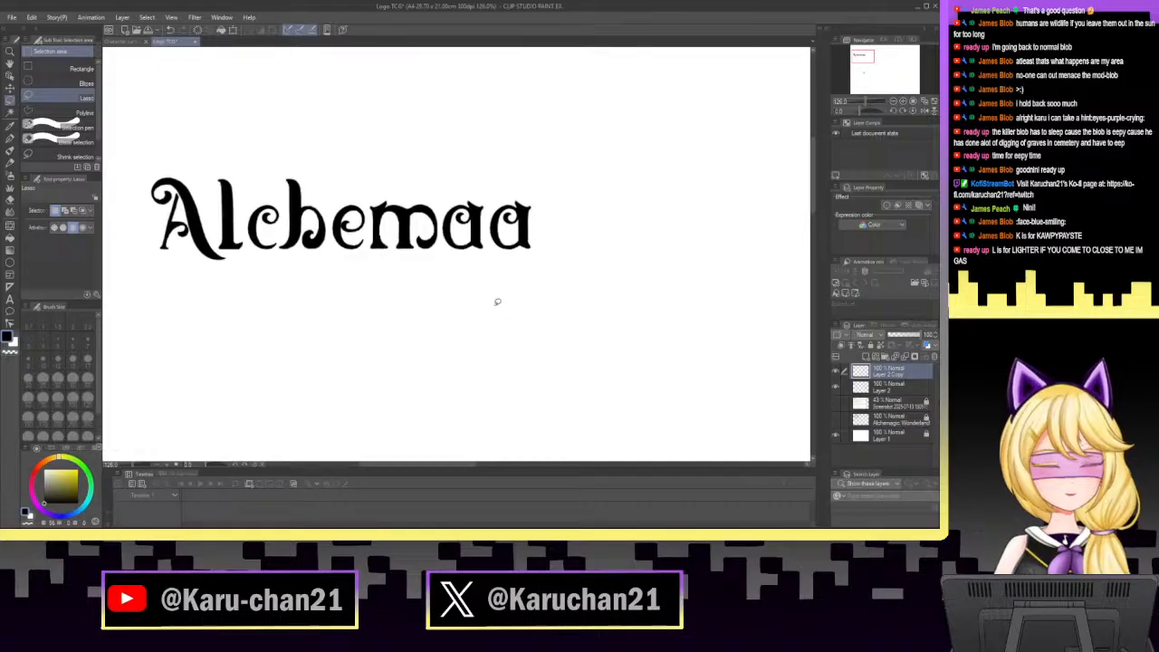
# Sketch a thin swash with the Turnip pen, dropping from the last a and curving back beneath the word.
pyautogui.click(10, 139)
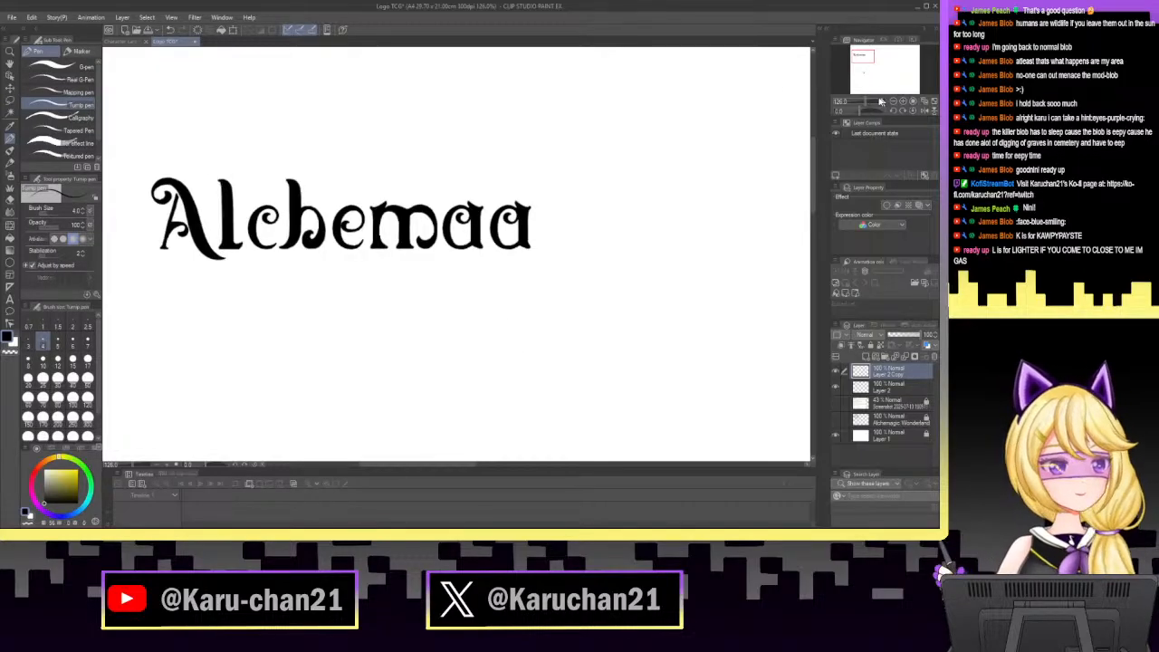
pyautogui.moveTo(866, 102); pyautogui.dragTo(873, 101)
pyautogui.moveTo(863, 57); pyautogui.dragTo(867, 57)
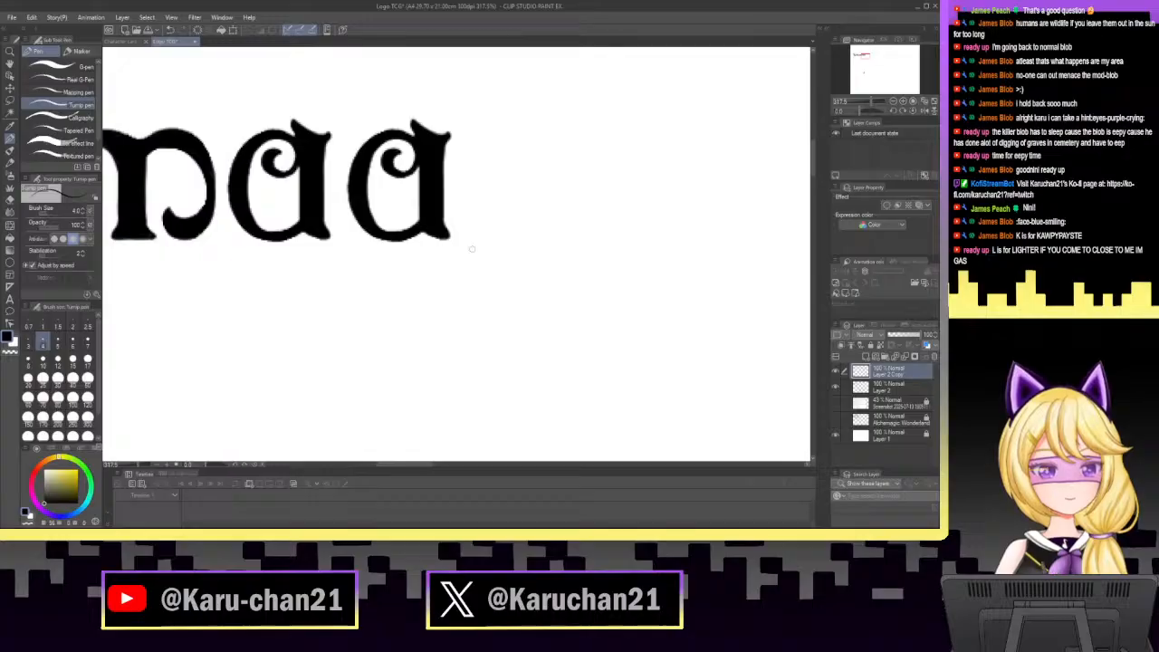
pyautogui.moveTo(870, 102); pyautogui.dragTo(865, 110)
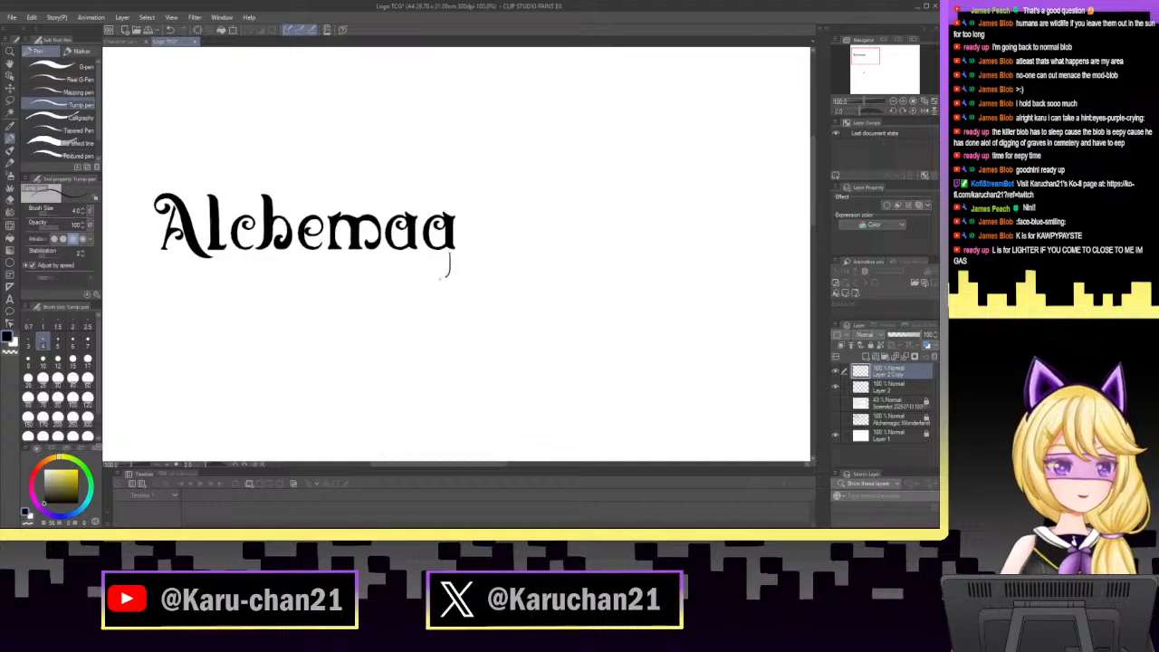
pyautogui.moveTo(446, 277)
pyautogui.mouseDown()
pyautogui.moveTo(341, 259)
pyautogui.moveTo(260, 271)
pyautogui.moveTo(199, 322)
pyautogui.mouseUp()
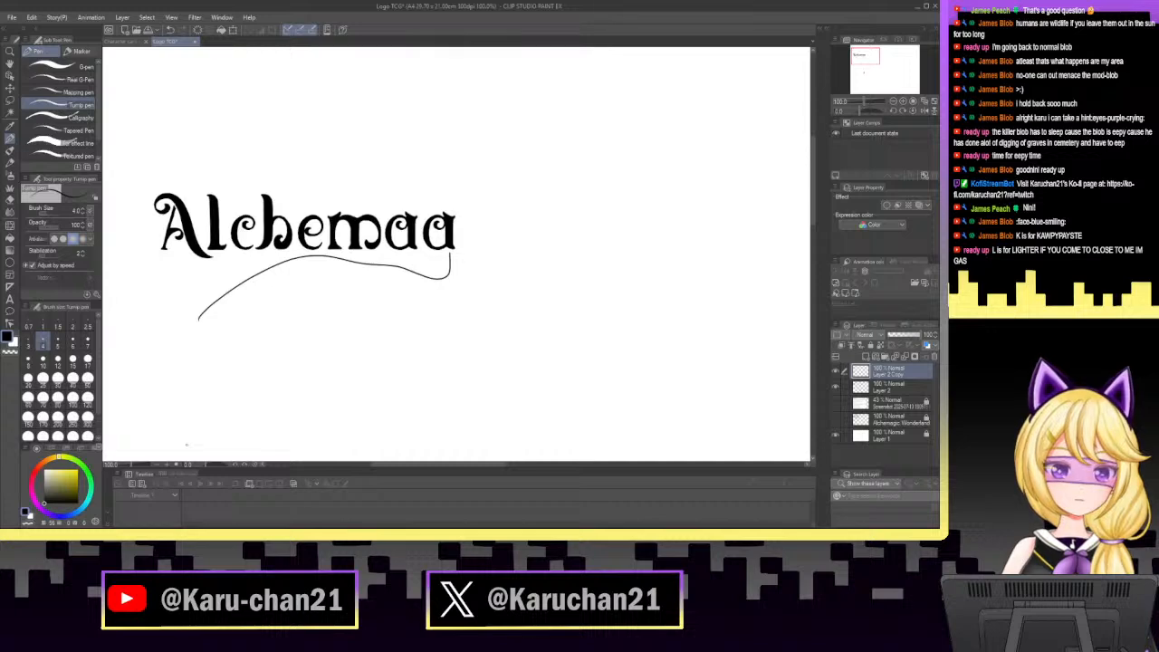
pyautogui.click(170, 30)
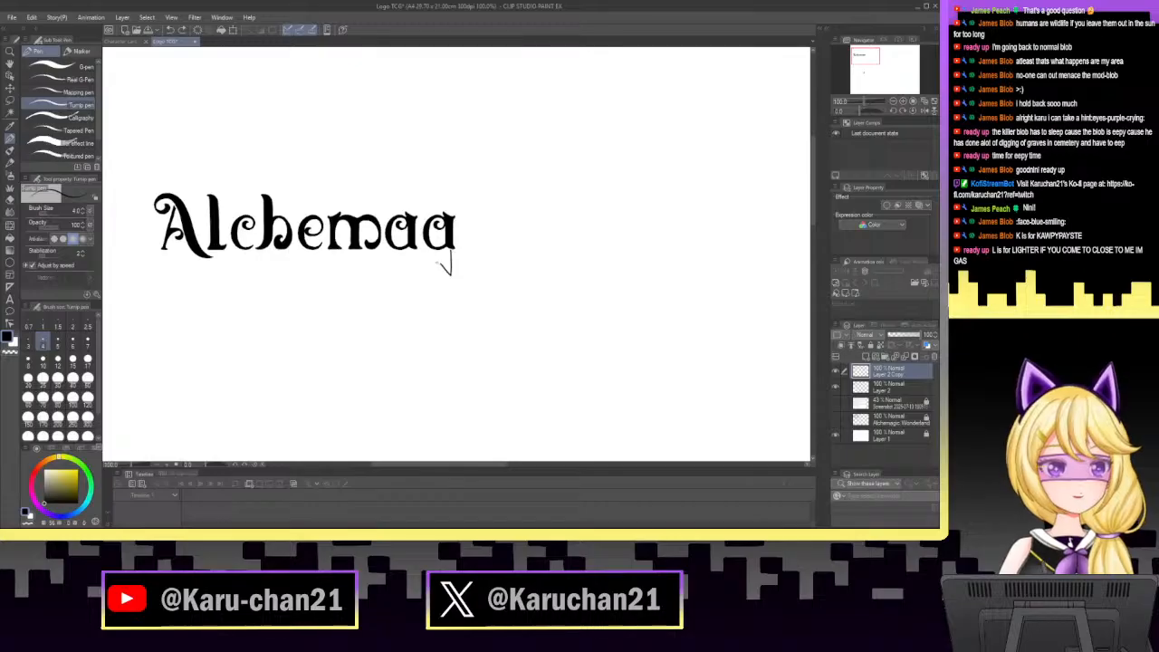
pyautogui.moveTo(367, 253)
pyautogui.mouseDown()
pyautogui.moveTo(253, 265)
pyautogui.moveTo(188, 309)
pyautogui.mouseUp()
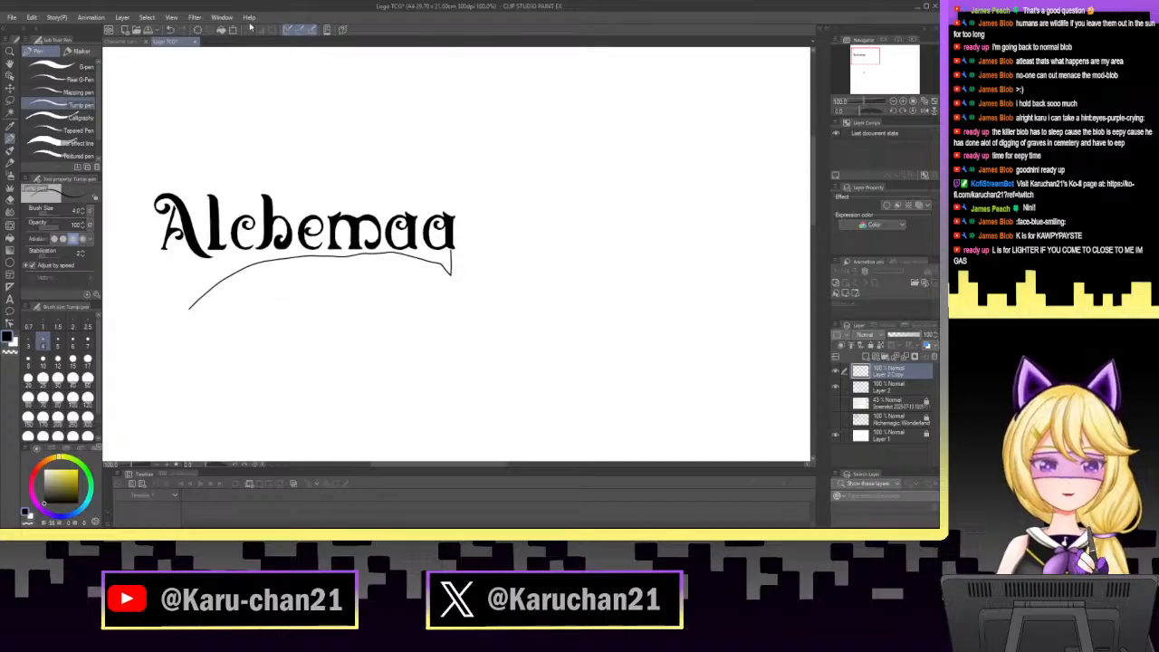
pyautogui.click(170, 31)
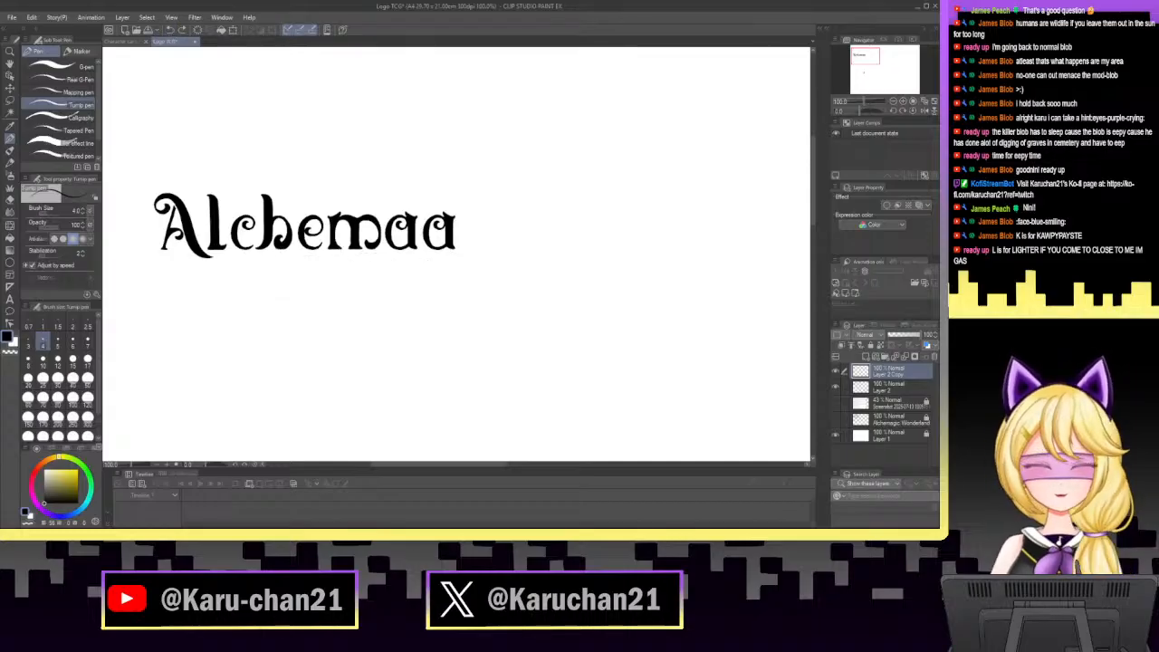
pyautogui.moveTo(237, 278)
pyautogui.mouseDown()
pyautogui.moveTo(308, 257)
pyautogui.moveTo(441, 272)
pyautogui.mouseUp()
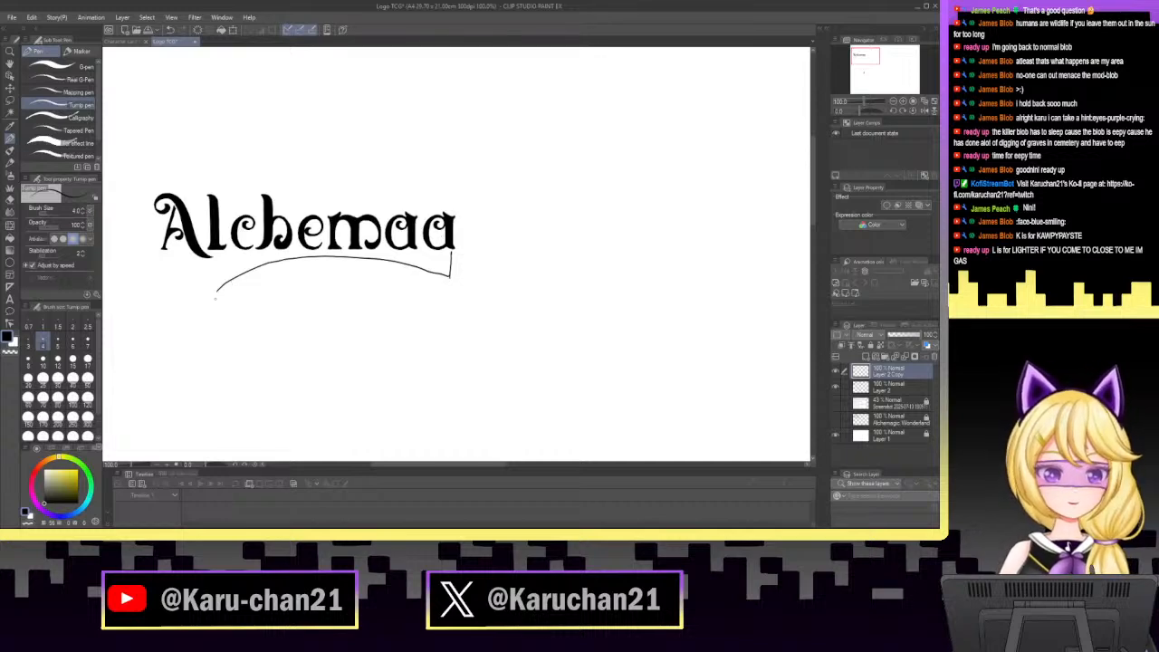
# Try sketching a large W at the start of the swash, below the A.
pyautogui.moveTo(152, 299)
pyautogui.mouseDown()
pyautogui.moveTo(172, 339)
pyautogui.moveTo(217, 281)
pyautogui.moveTo(206, 329)
pyautogui.moveTo(221, 329)
pyautogui.mouseUp()
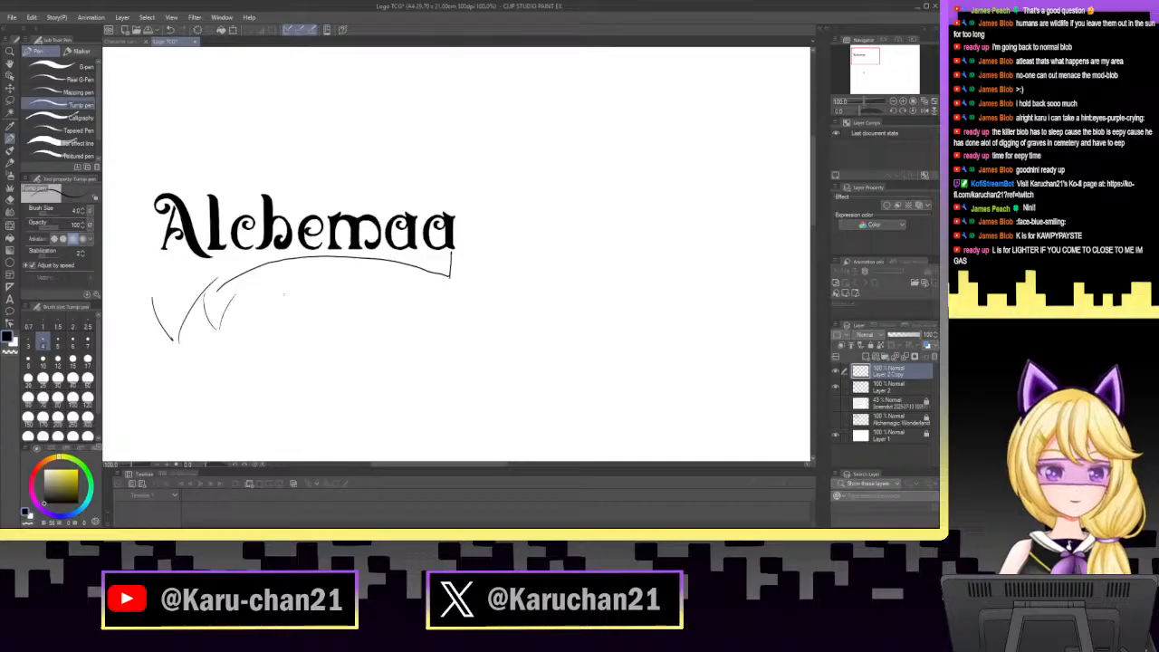
pyautogui.click(168, 29)
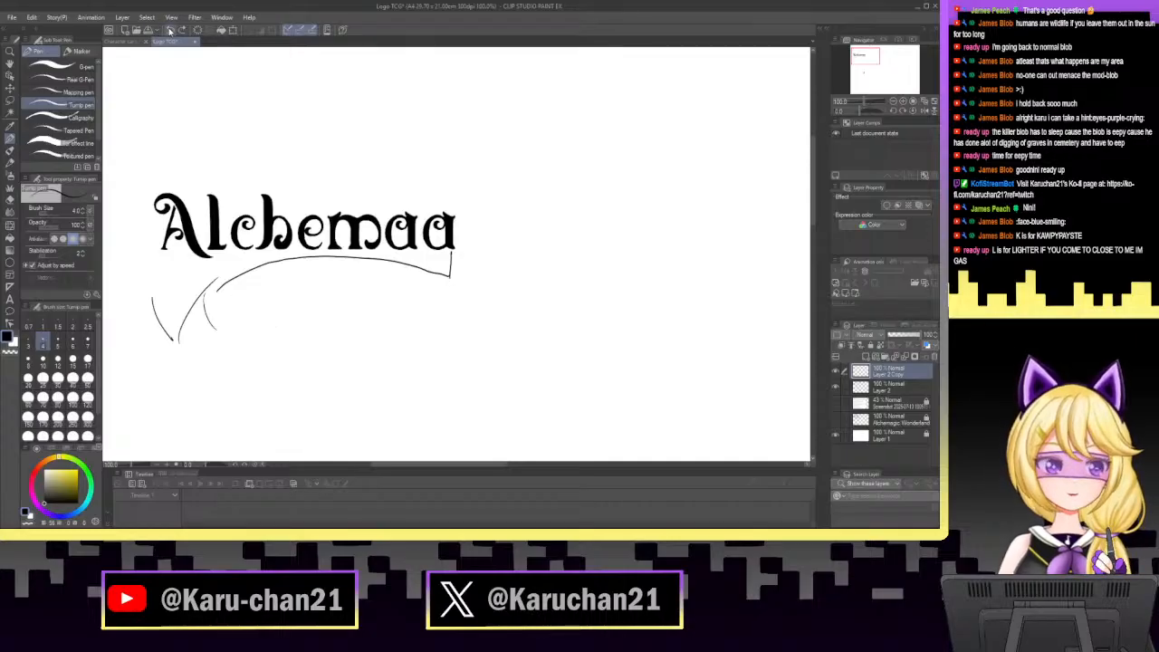
pyautogui.click(168, 29)
pyautogui.click(169, 30)
pyautogui.click(168, 30)
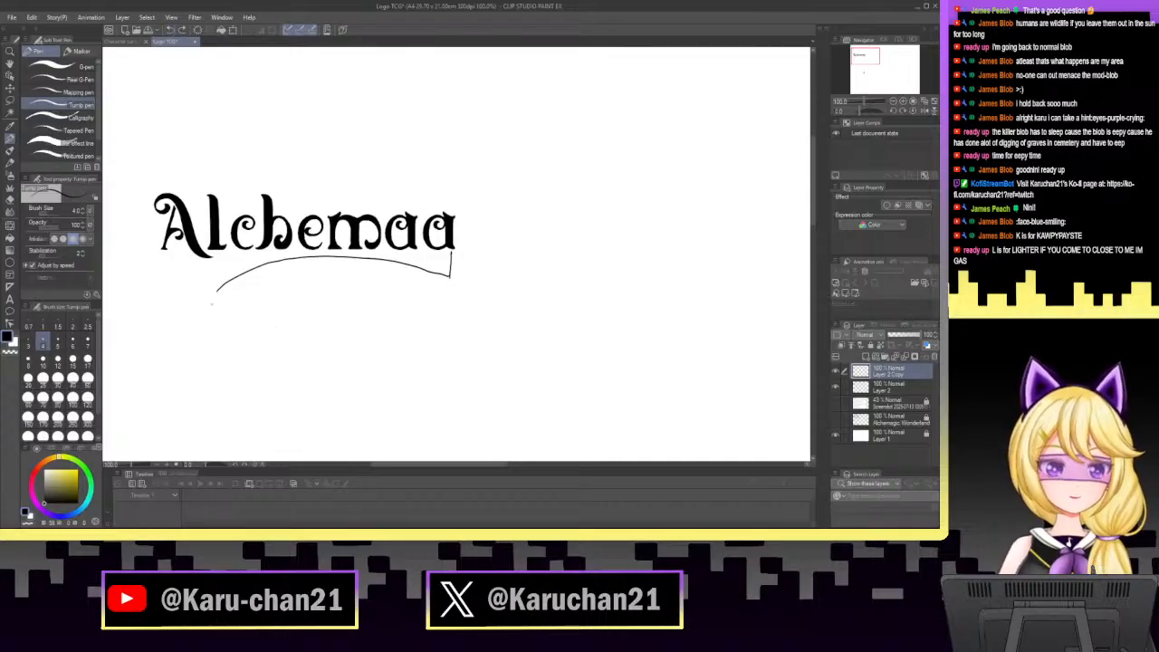
# Sketch "onderland" beneath the swash to test the layout, and undo the letters back to the initial o.
pyautogui.moveTo(219, 288); pyautogui.dragTo(231, 292)
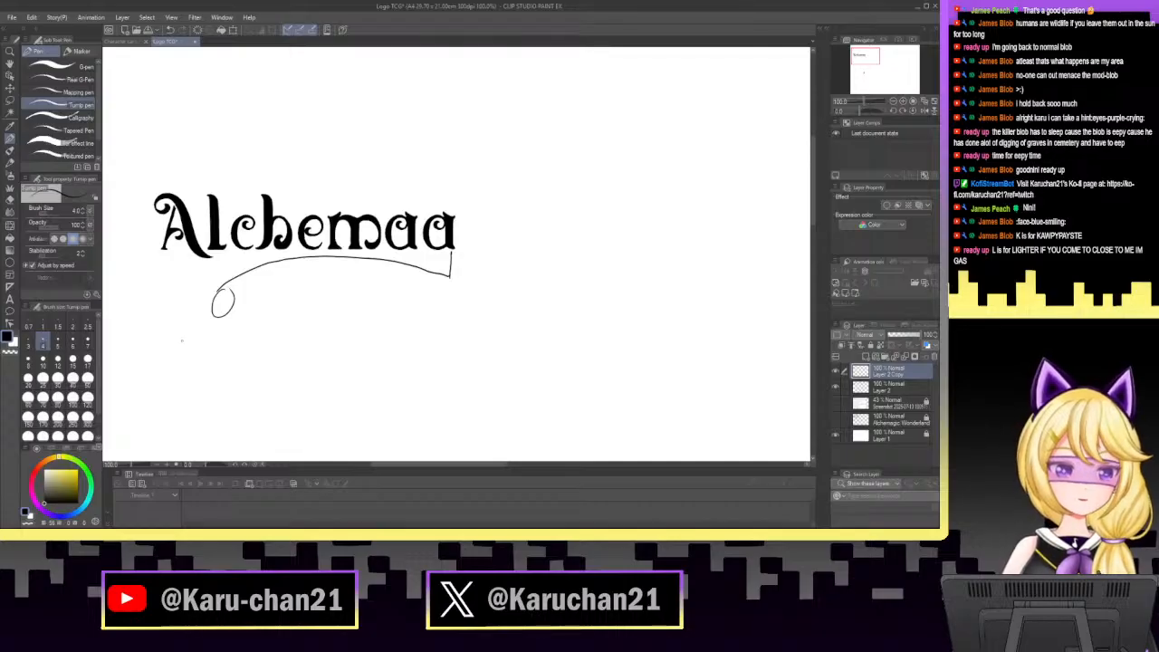
pyautogui.moveTo(236, 295)
pyautogui.mouseDown()
pyautogui.moveTo(255, 314)
pyautogui.moveTo(280, 316)
pyautogui.mouseUp()
pyautogui.moveTo(282, 305)
pyautogui.mouseDown()
pyautogui.moveTo(295, 292)
pyautogui.moveTo(302, 311)
pyautogui.mouseUp()
pyautogui.moveTo(304, 289)
pyautogui.mouseDown()
pyautogui.moveTo(320, 291)
pyautogui.moveTo(322, 315)
pyautogui.moveTo(384, 315)
pyautogui.mouseUp()
pyautogui.moveTo(399, 272)
pyautogui.mouseDown()
pyautogui.moveTo(417, 297)
pyautogui.moveTo(464, 287)
pyautogui.mouseUp()
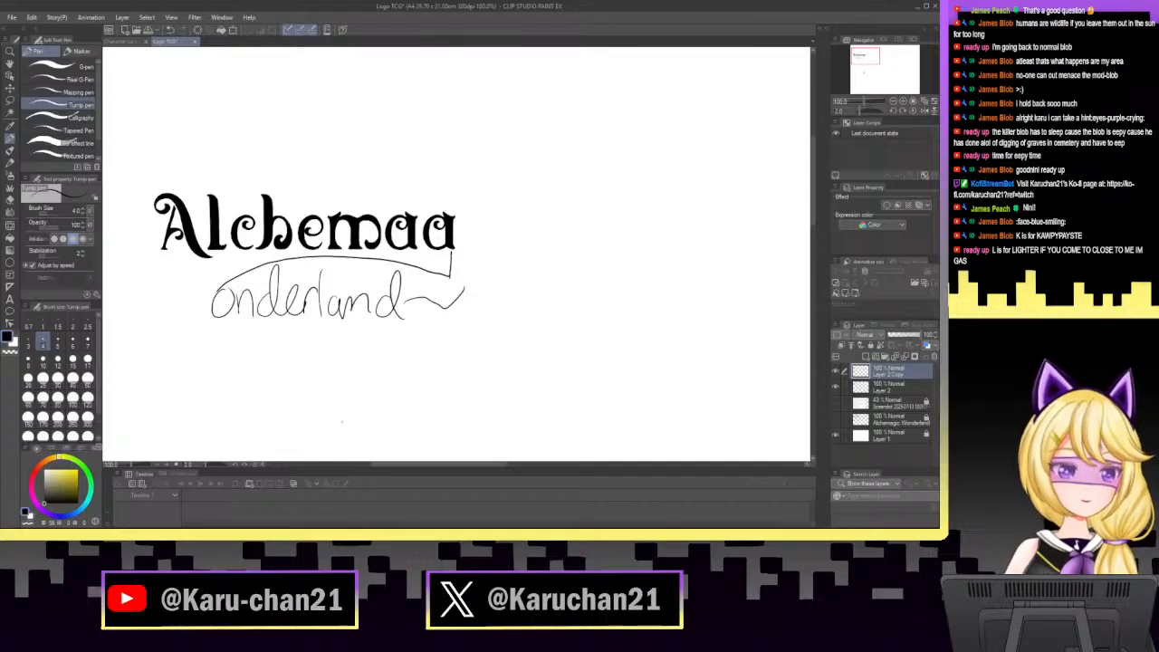
pyautogui.click(169, 30)
pyautogui.click(169, 30)
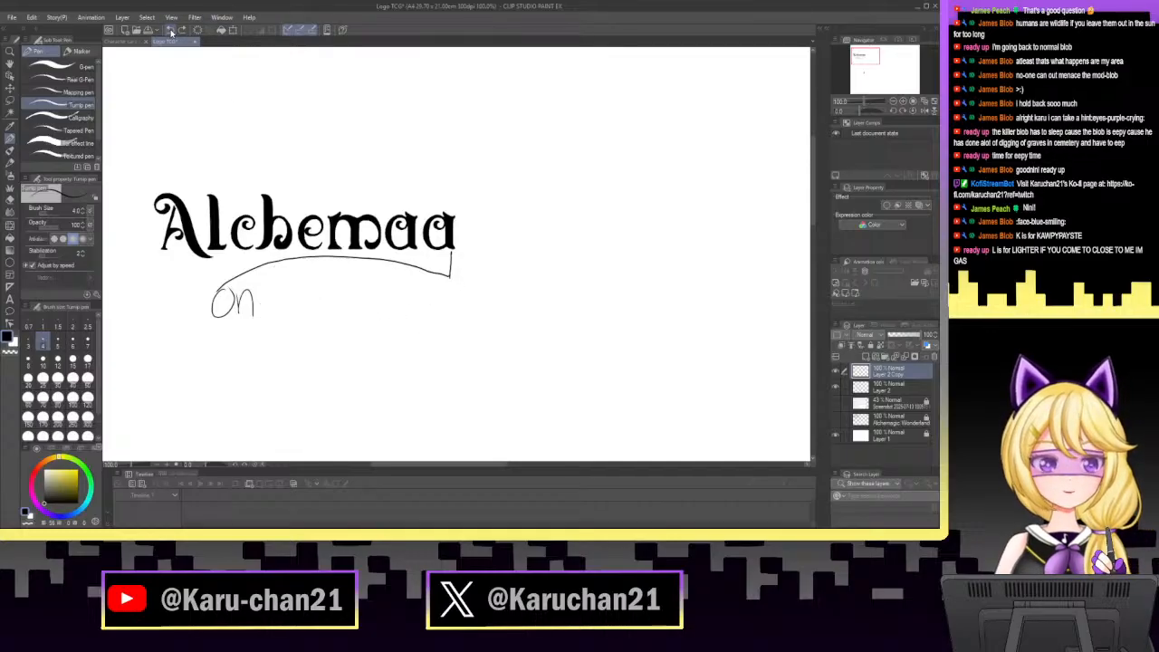
pyautogui.click(169, 30)
pyautogui.click(169, 30)
pyautogui.click(182, 30)
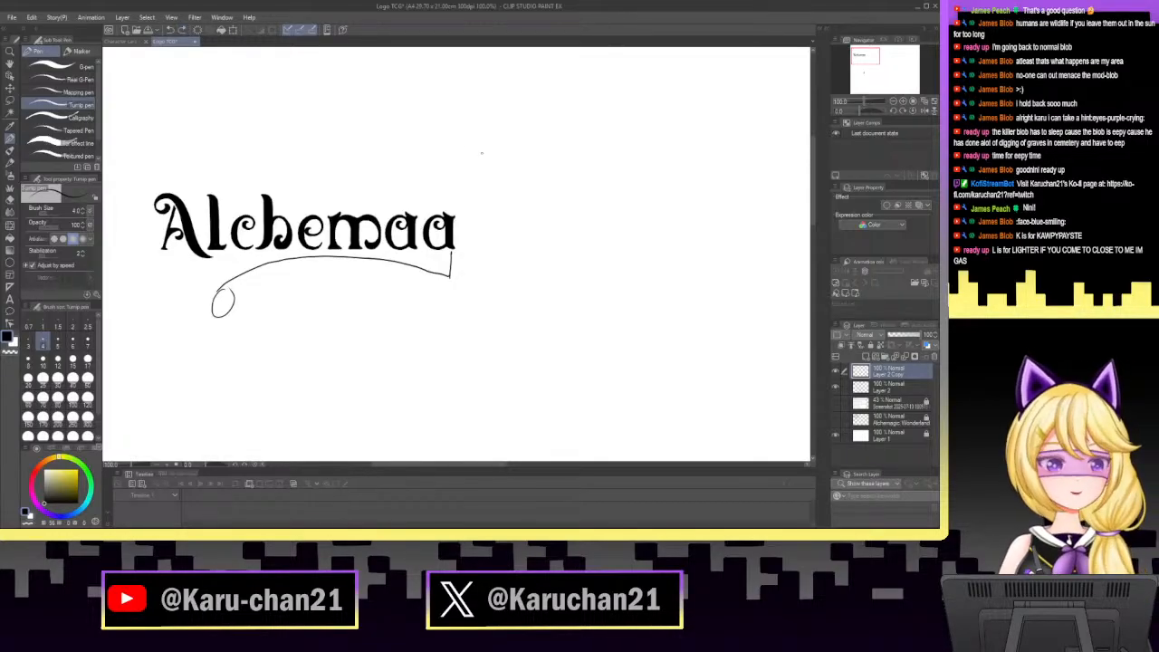
# Show the gray reference alphabet and outline the sides of the lowercase i's stem in black with a V-notched top.
pyautogui.click(835, 403)
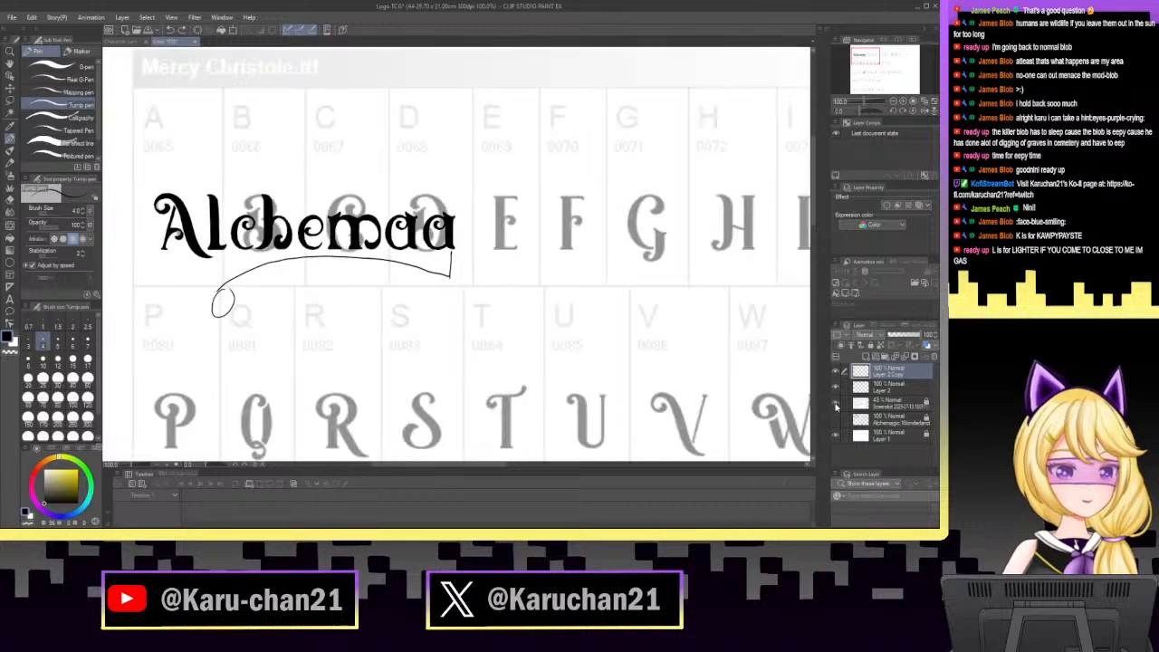
pyautogui.moveTo(871, 55)
pyautogui.mouseDown()
pyautogui.moveTo(886, 69)
pyautogui.moveTo(874, 100)
pyautogui.moveTo(877, 72)
pyautogui.mouseUp()
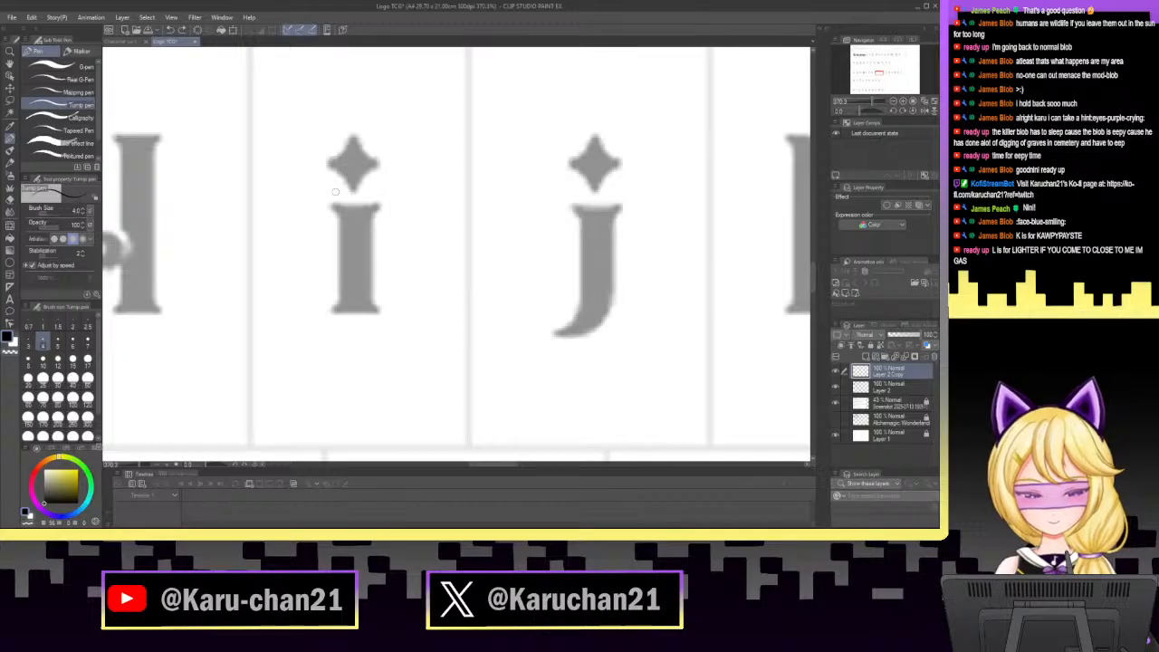
pyautogui.moveTo(335, 202); pyautogui.dragTo(360, 217)
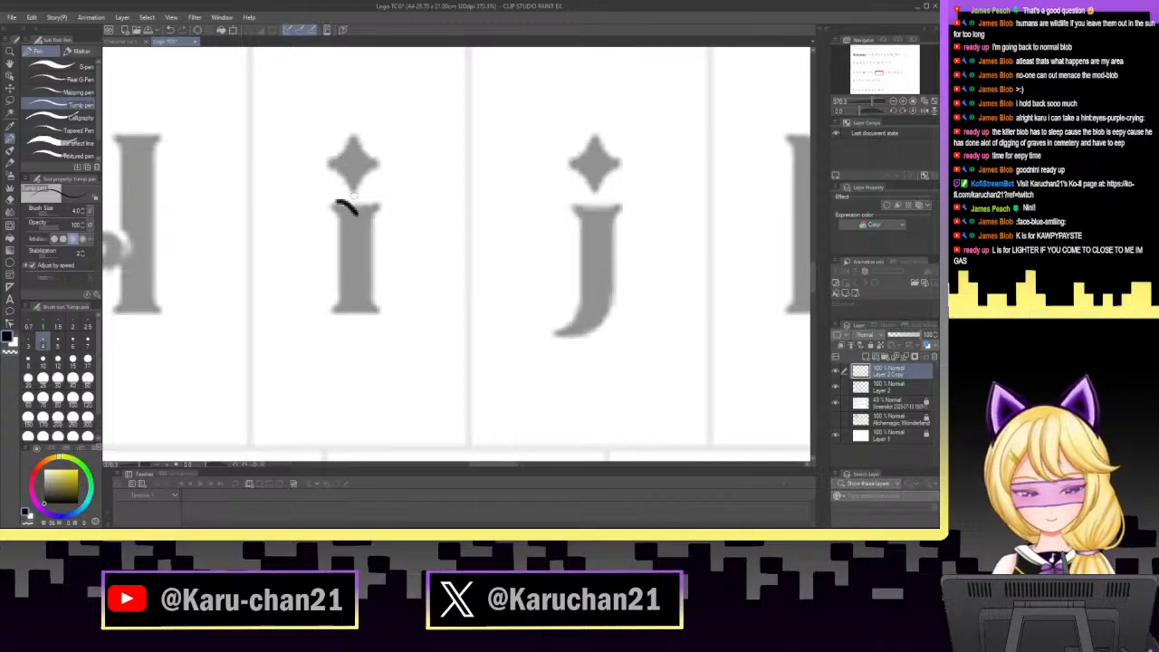
pyautogui.click(170, 30)
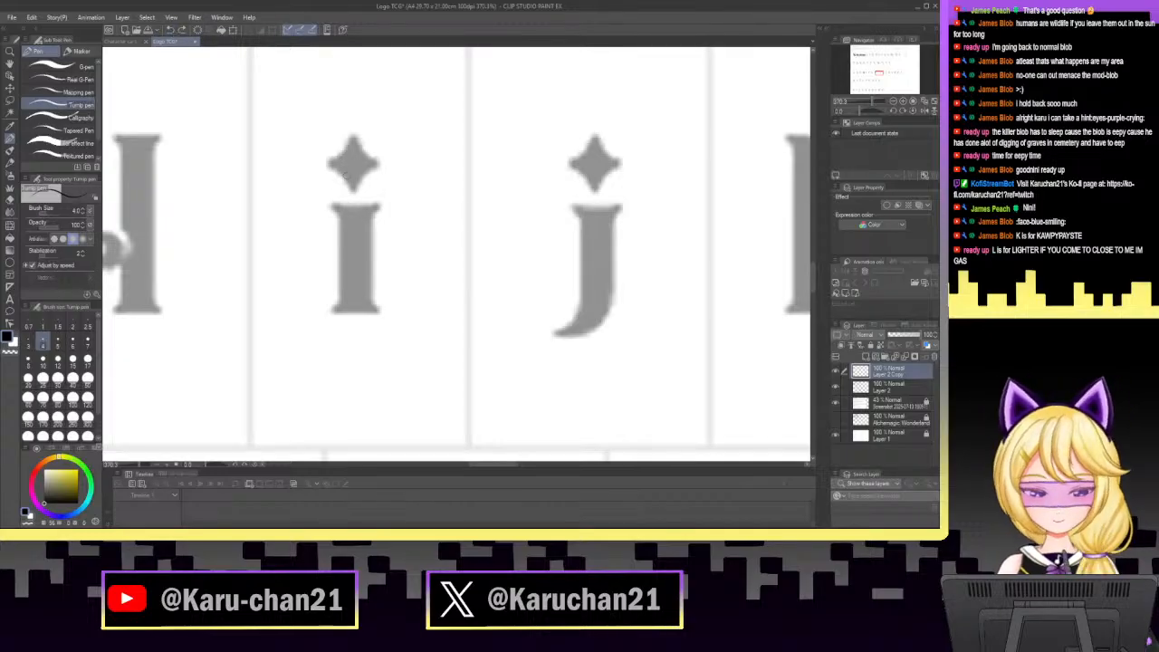
pyautogui.moveTo(334, 204)
pyautogui.mouseDown()
pyautogui.moveTo(356, 219)
pyautogui.moveTo(379, 194)
pyautogui.moveTo(367, 272)
pyautogui.moveTo(381, 312)
pyautogui.mouseUp()
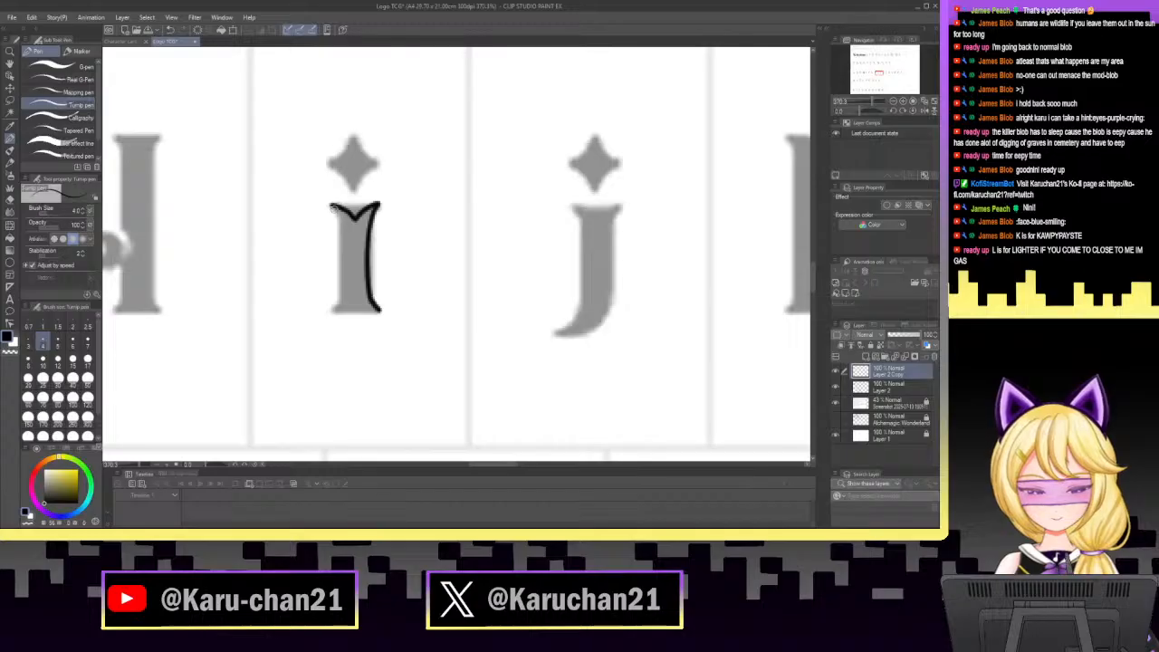
pyautogui.moveTo(331, 207); pyautogui.dragTo(341, 272)
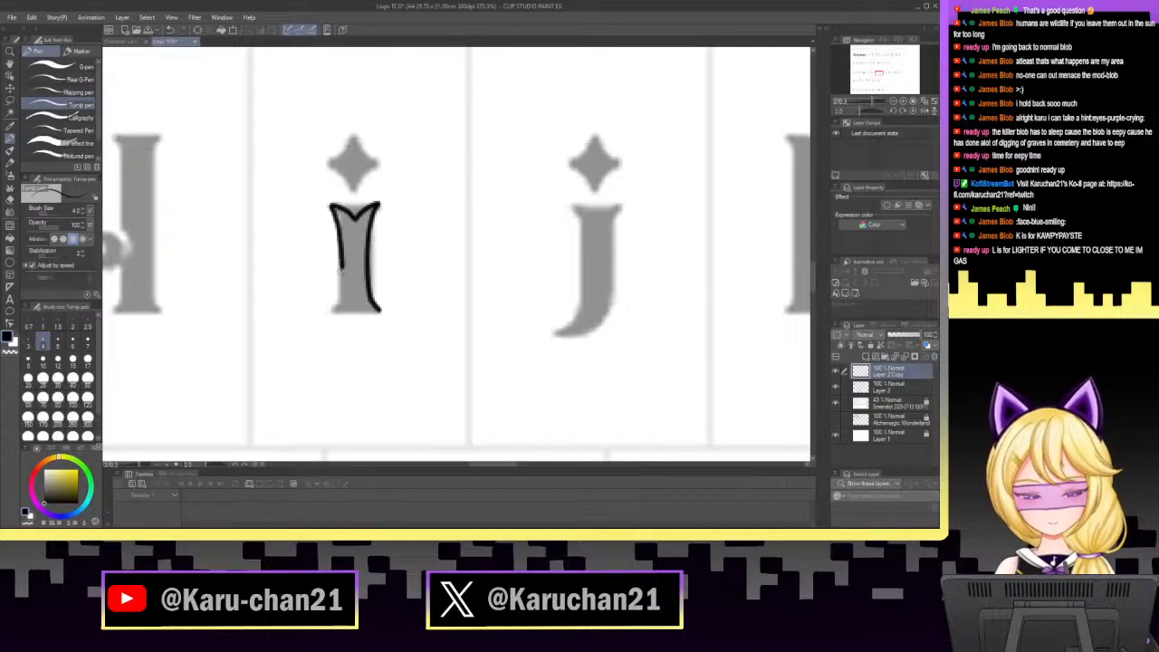
pyautogui.click(170, 30)
pyautogui.moveTo(332, 207)
pyautogui.mouseDown()
pyautogui.moveTo(343, 241)
pyautogui.moveTo(331, 313)
pyautogui.mouseUp()
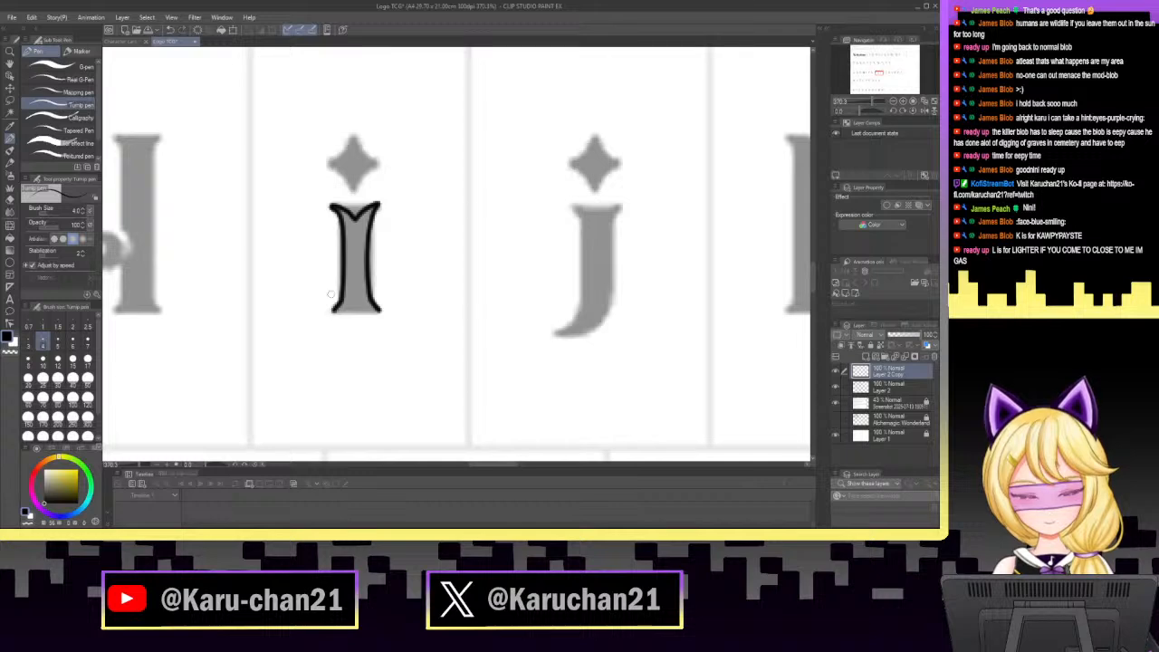
# Outline the i's four-pointed dot and close the base of its stem with a cleanly erased lower edge.
pyautogui.moveTo(326, 165)
pyautogui.mouseDown()
pyautogui.moveTo(354, 129)
pyautogui.moveTo(374, 164)
pyautogui.moveTo(339, 152)
pyautogui.moveTo(355, 132)
pyautogui.moveTo(379, 162)
pyautogui.moveTo(328, 162)
pyautogui.moveTo(355, 190)
pyautogui.mouseUp()
pyautogui.click(171, 30)
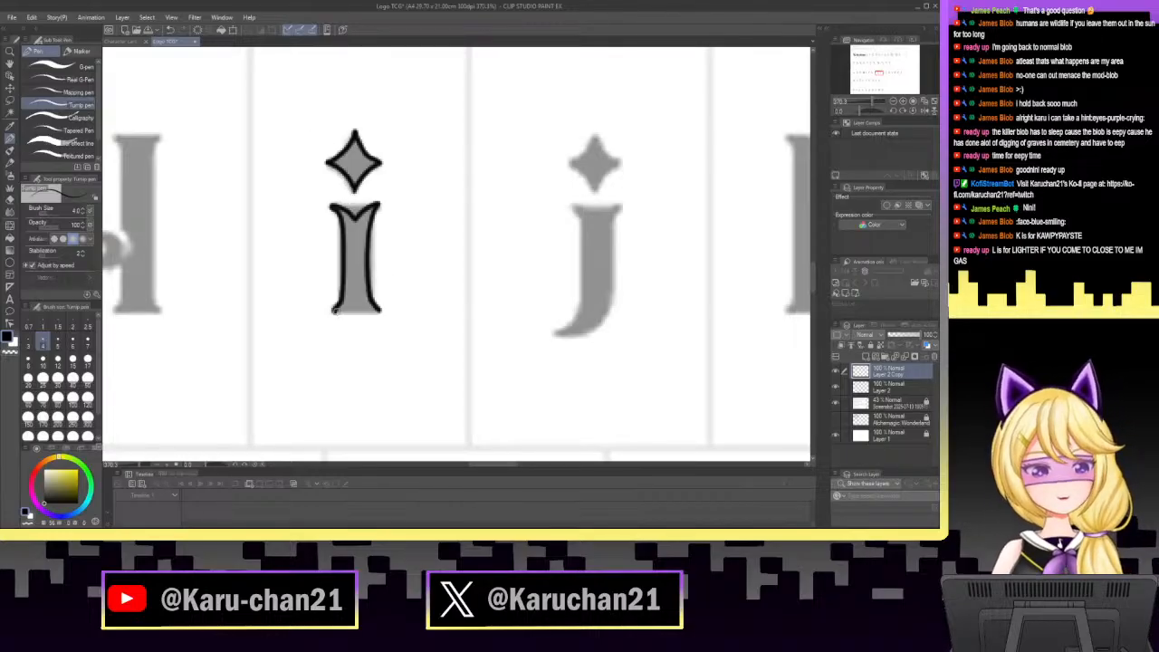
pyautogui.moveTo(334, 310)
pyautogui.mouseDown()
pyautogui.moveTo(378, 299)
pyautogui.moveTo(368, 312)
pyautogui.moveTo(379, 310)
pyautogui.moveTo(345, 310)
pyautogui.mouseUp()
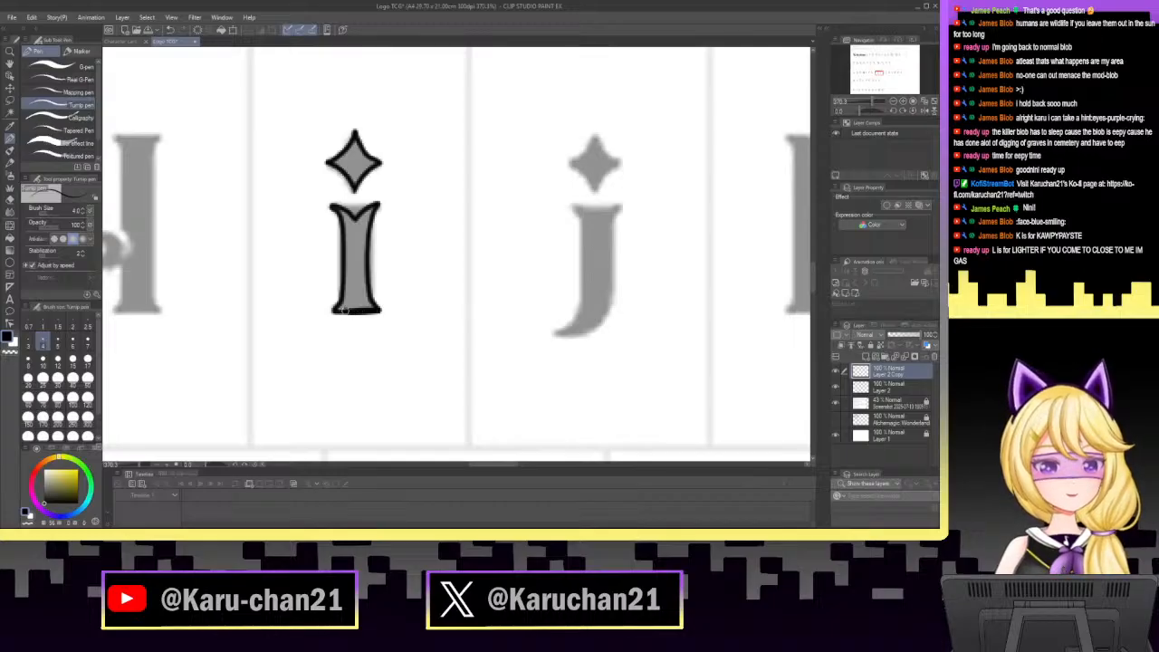
pyautogui.click(10, 202)
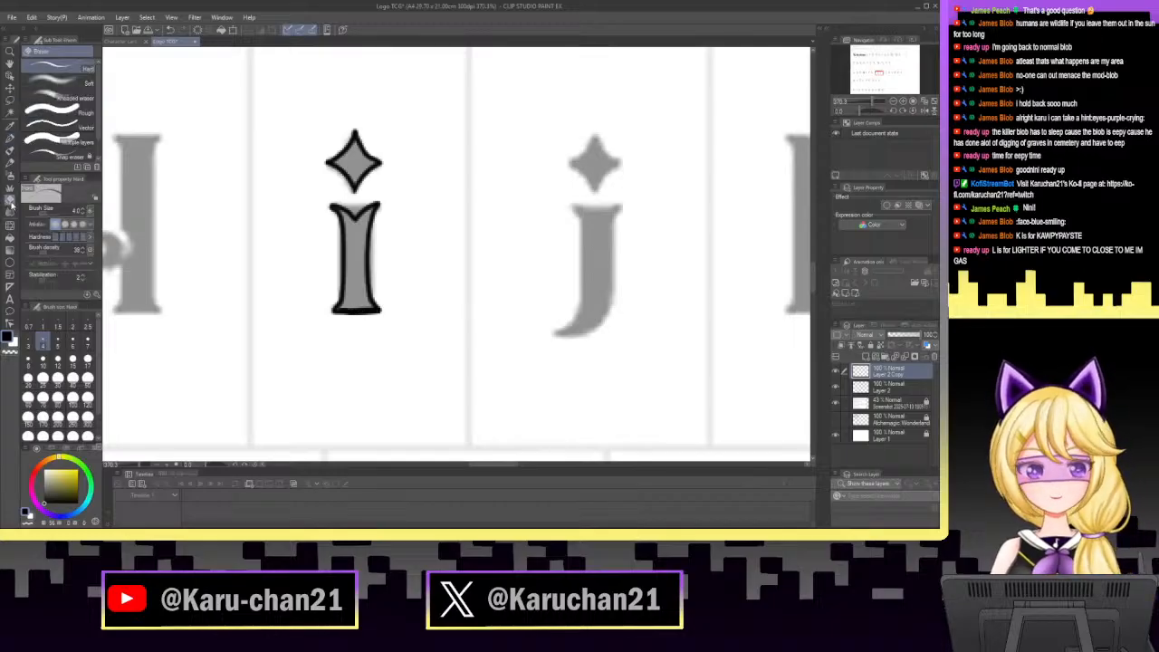
pyautogui.moveTo(371, 315)
pyautogui.mouseDown()
pyautogui.moveTo(340, 316)
pyautogui.moveTo(353, 316)
pyautogui.mouseUp()
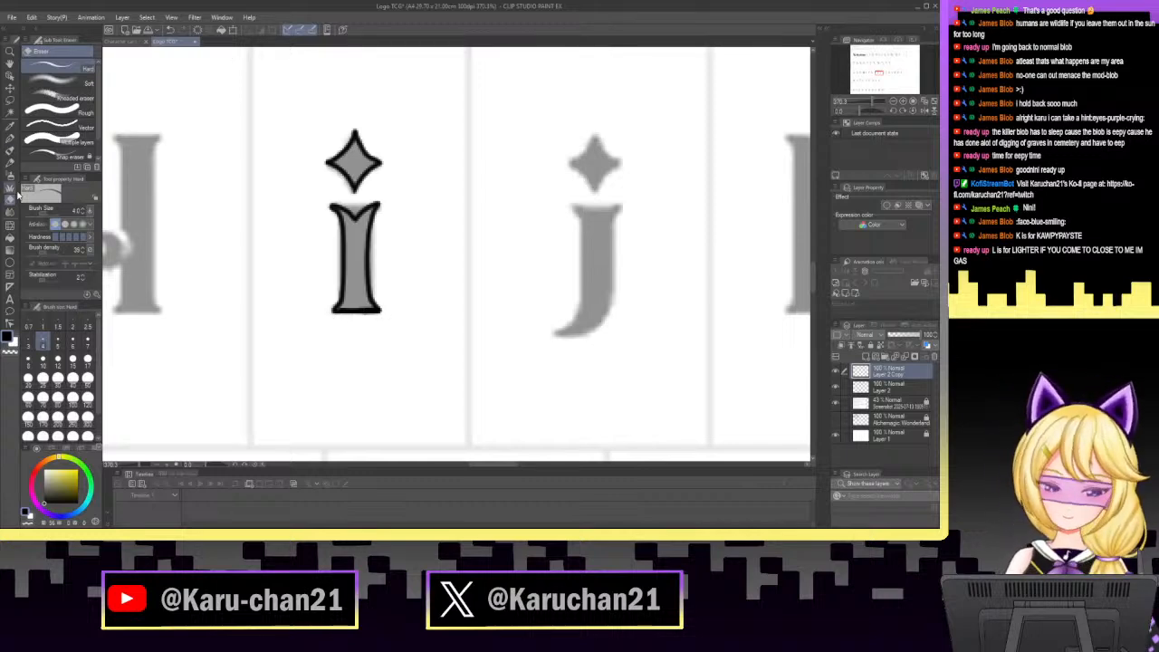
# Fill the outlined dot and stem of the lowercase i with black.
pyautogui.click(10, 138)
pyautogui.click(10, 239)
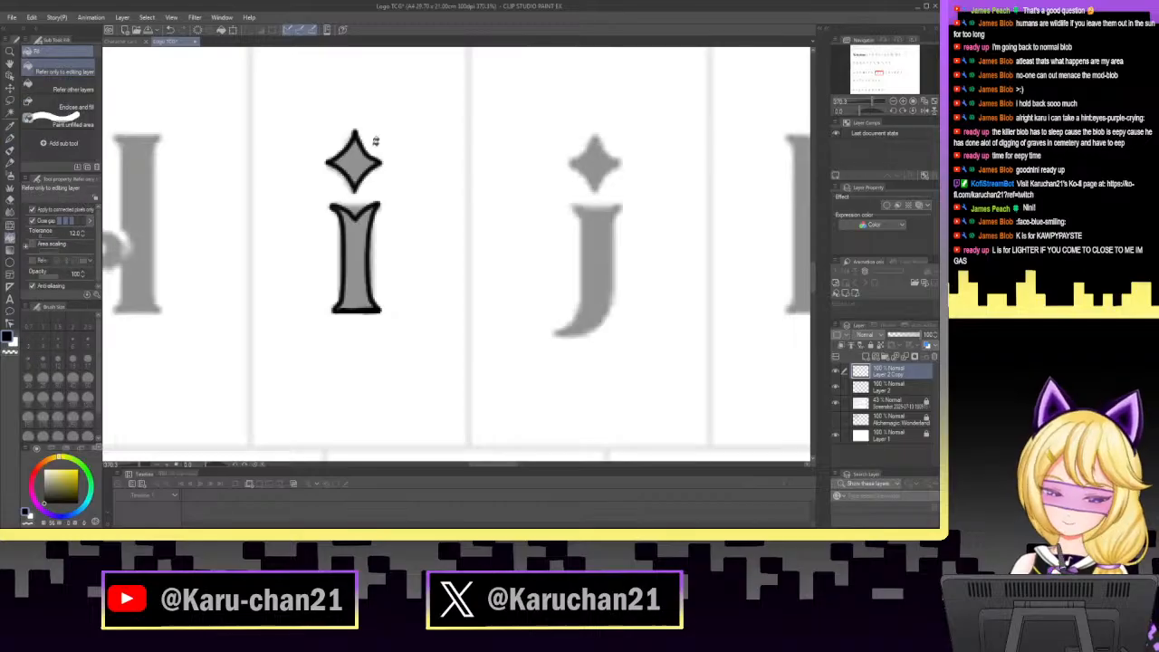
pyautogui.click(358, 162)
pyautogui.click(353, 260)
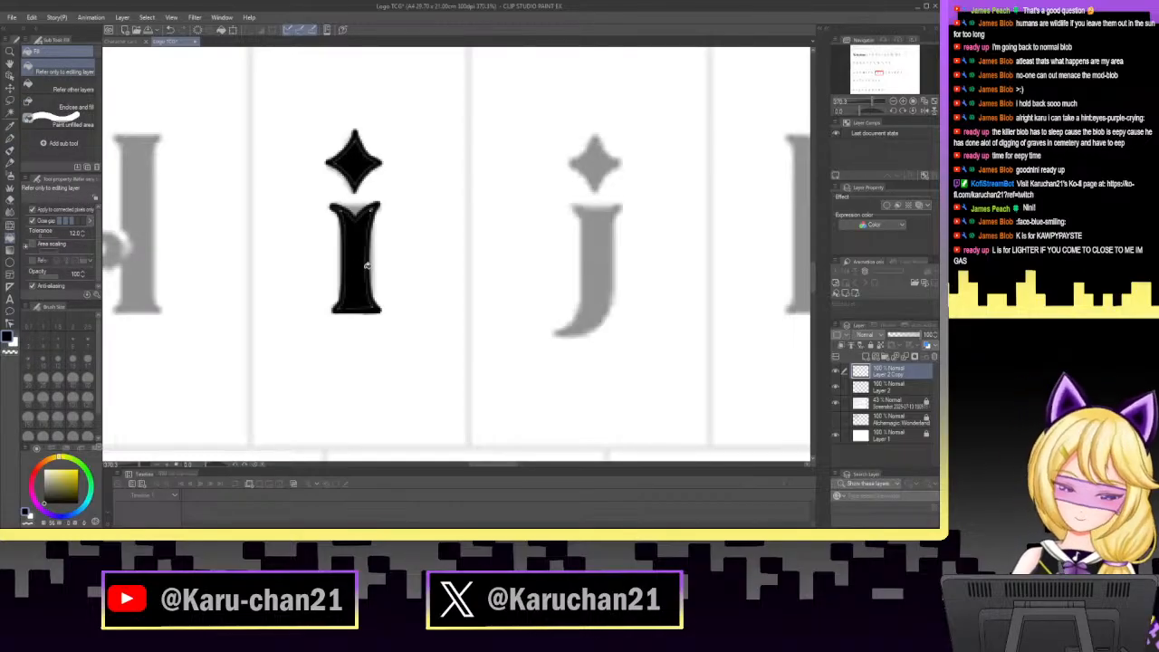
# Fill the remaining gaps between outline and fill in the traced lowercase i and its diamond dot with the Turnip pen.
pyautogui.press('p')
pyautogui.moveTo(367, 212); pyautogui.dragTo(363, 307)
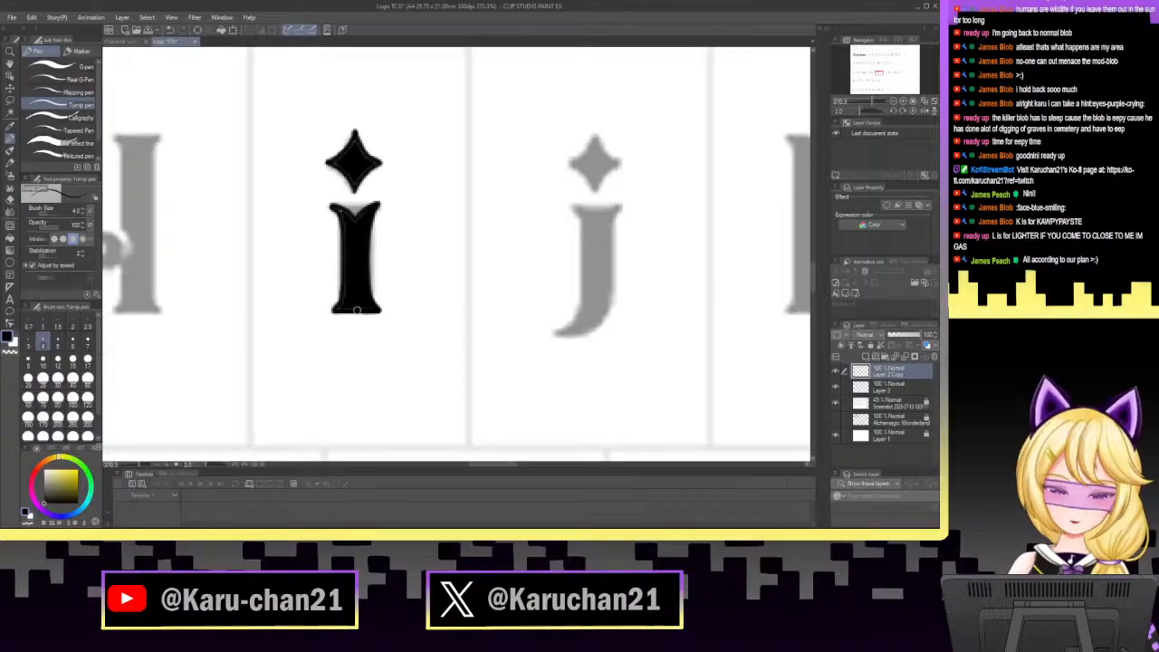
pyautogui.moveTo(874, 102); pyautogui.dragTo(878, 101)
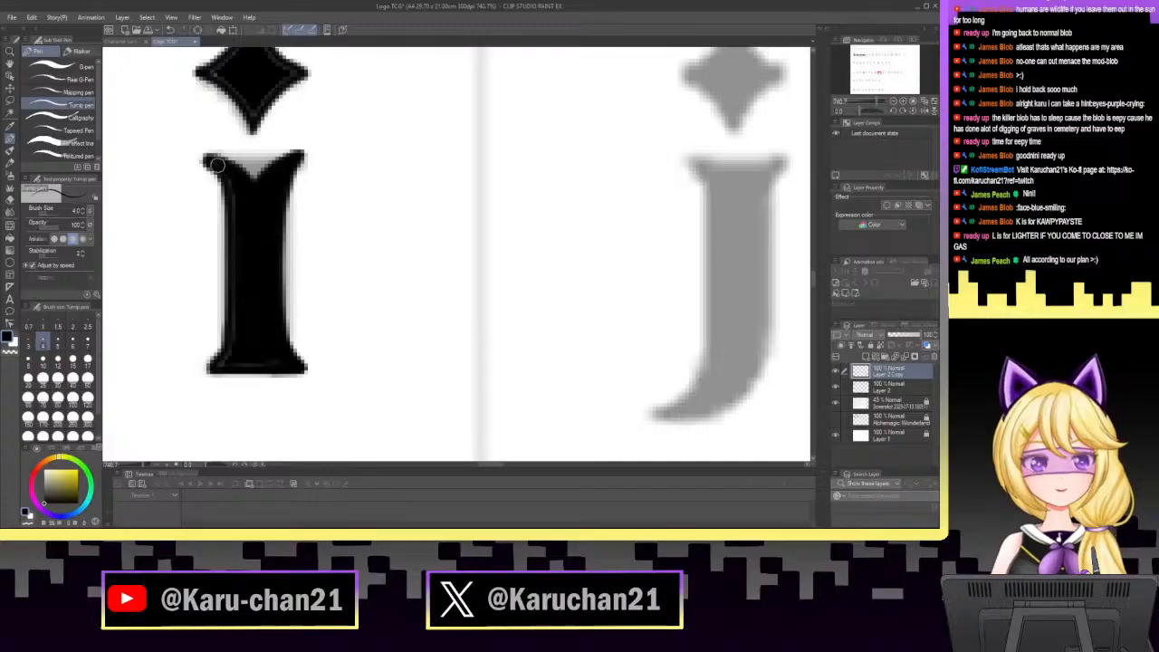
pyautogui.moveTo(213, 163)
pyautogui.mouseDown()
pyautogui.moveTo(230, 187)
pyautogui.moveTo(239, 328)
pyautogui.moveTo(221, 361)
pyautogui.moveTo(277, 360)
pyautogui.mouseUp()
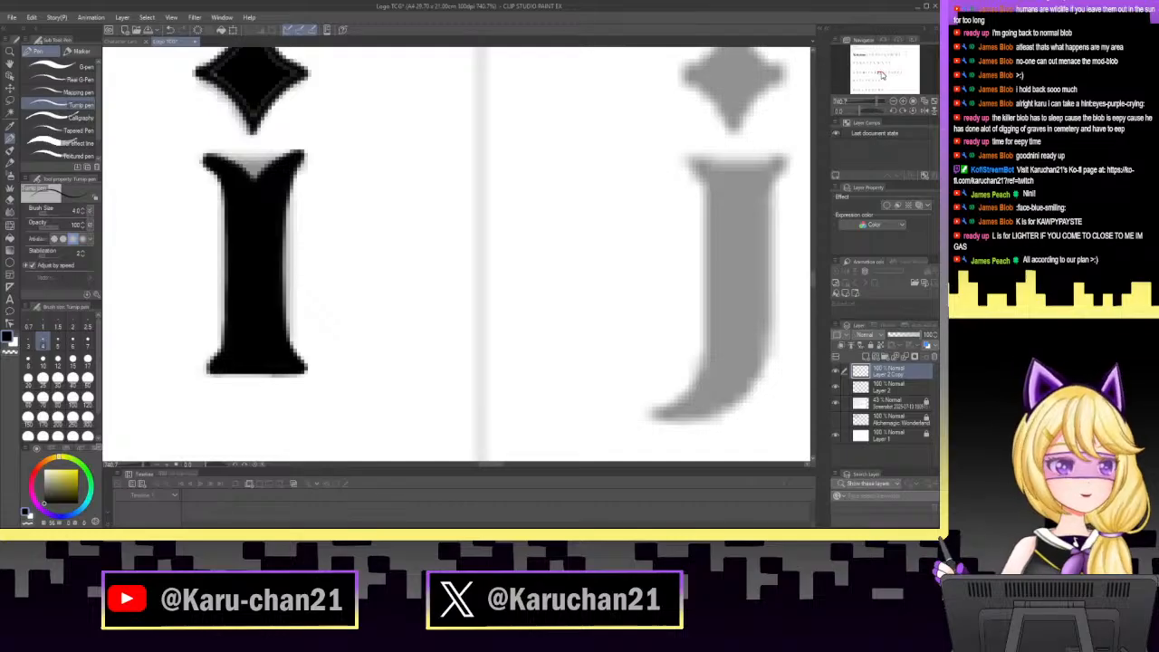
pyautogui.moveTo(882, 73); pyautogui.dragTo(881, 70)
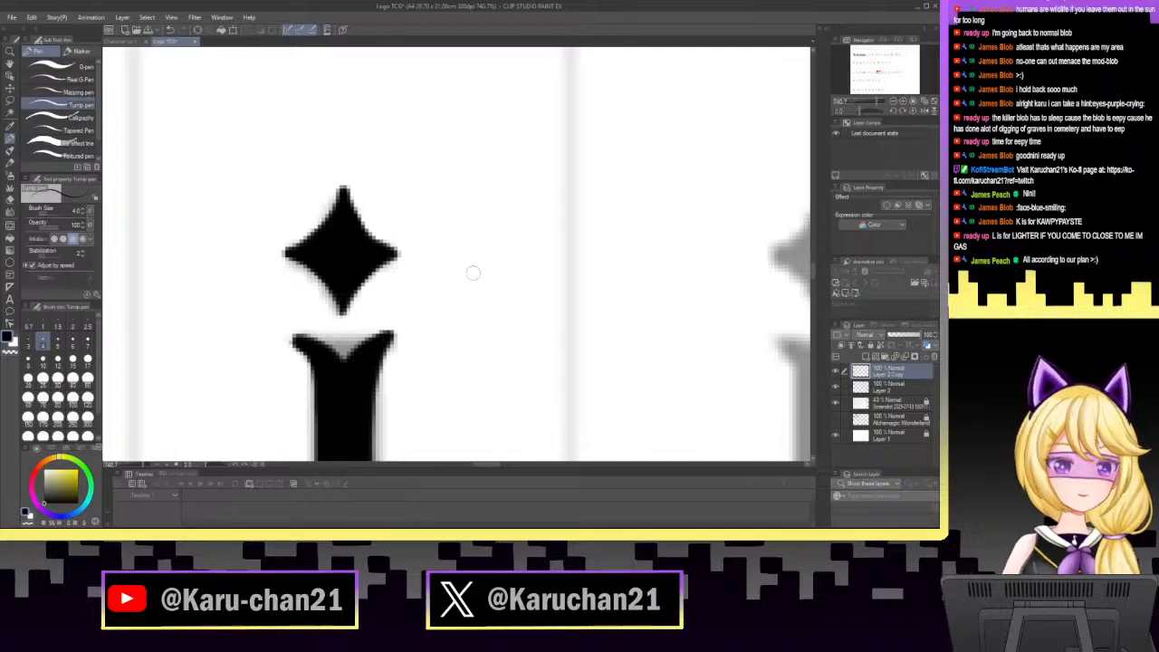
# Lasso the traced i and move a copy of it up to the end of the logo word, behind the second a.
pyautogui.moveTo(890, 100)
pyautogui.mouseDown()
pyautogui.moveTo(857, 107)
pyautogui.moveTo(897, 106)
pyautogui.mouseUp()
pyautogui.click(8, 102)
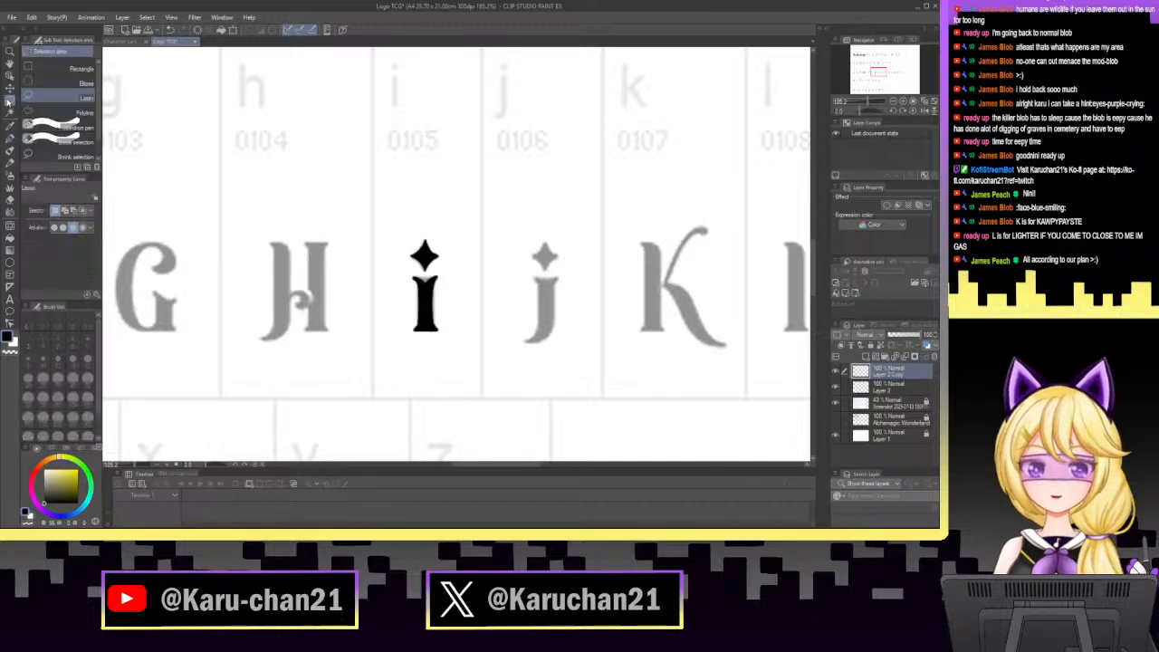
pyautogui.moveTo(366, 296)
pyautogui.mouseDown()
pyautogui.moveTo(509, 210)
pyautogui.moveTo(361, 358)
pyautogui.mouseUp()
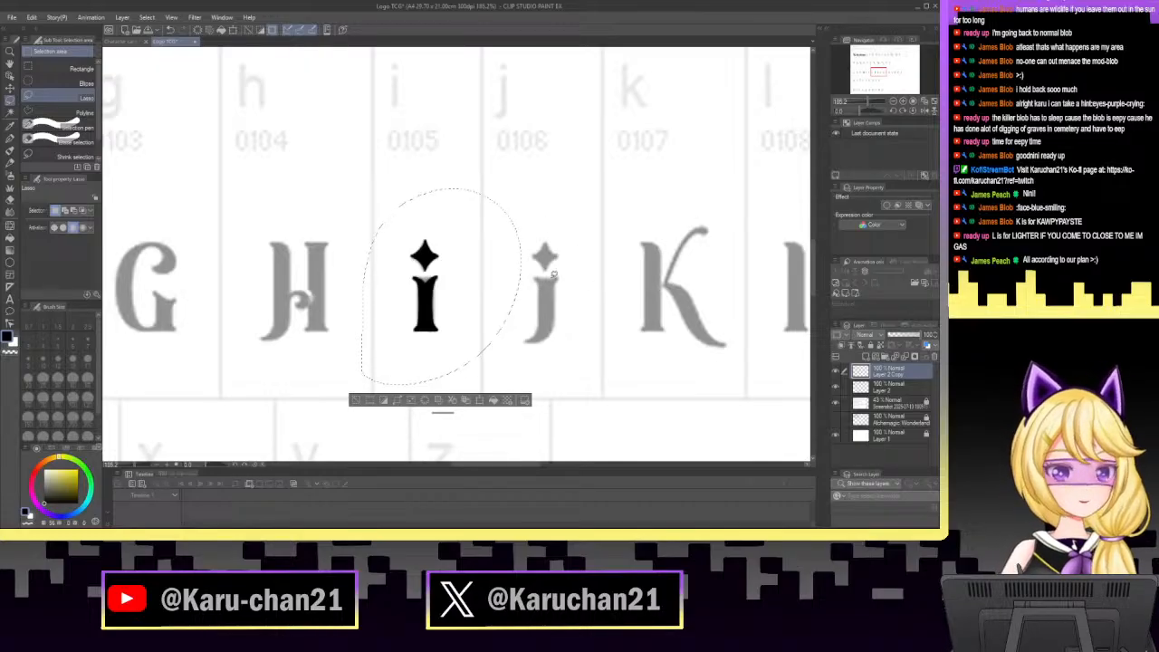
pyautogui.hotkey('ctrl', 't')
pyautogui.moveTo(500, 334); pyautogui.dragTo(466, 186)
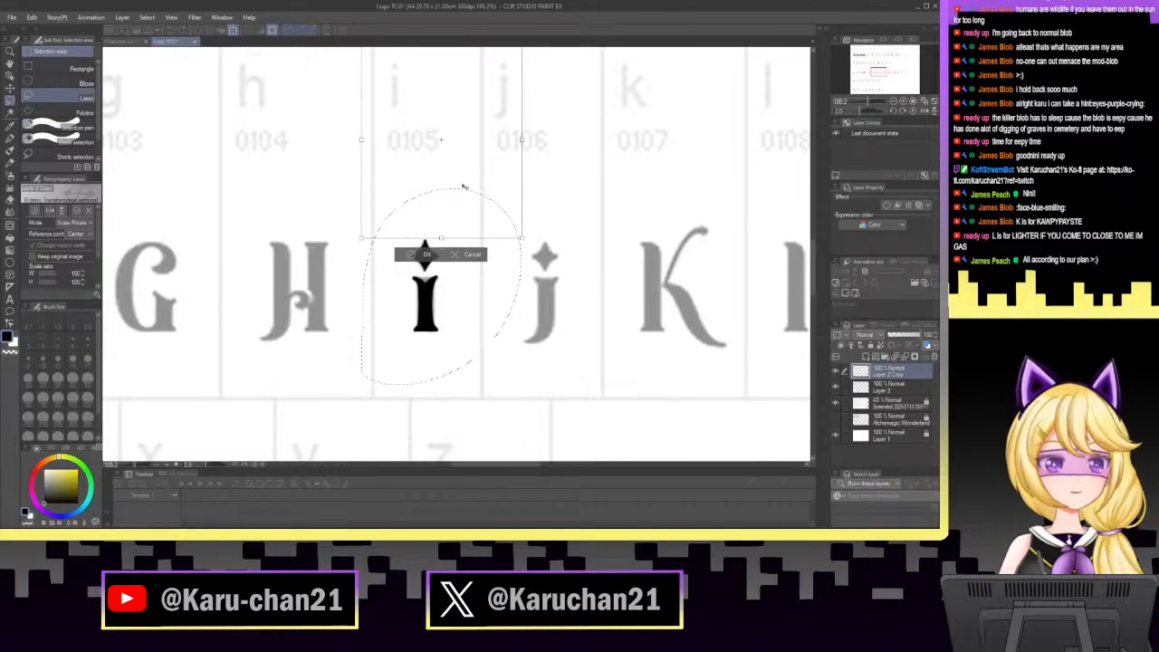
pyautogui.moveTo(881, 72); pyautogui.dragTo(860, 101)
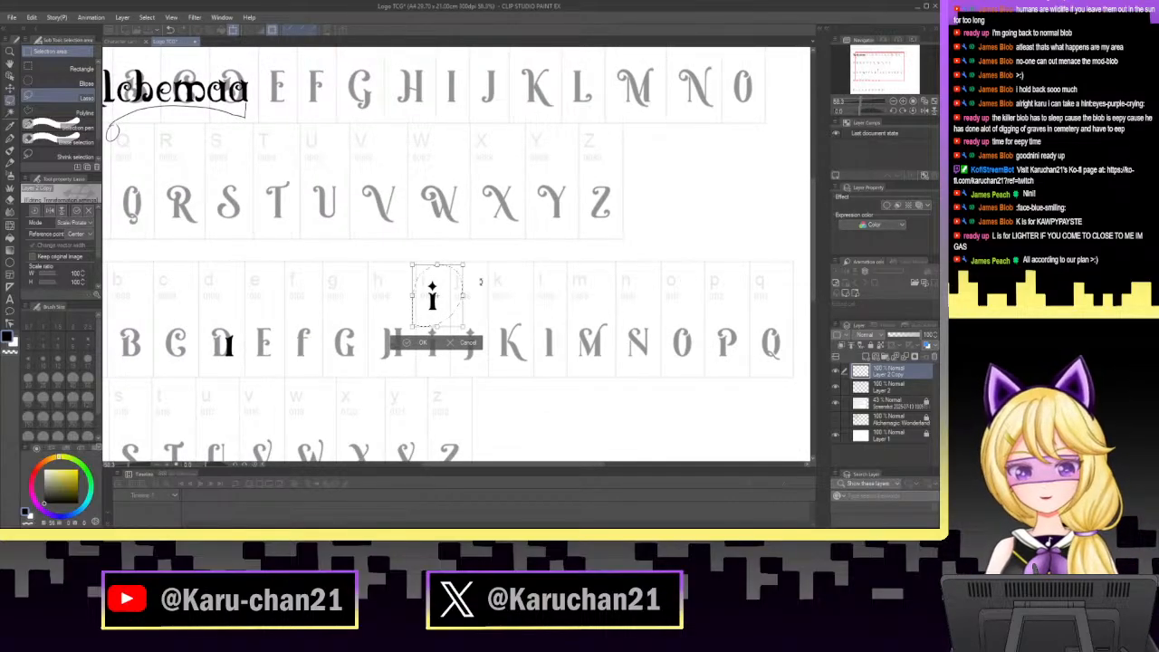
pyautogui.moveTo(432, 288); pyautogui.dragTo(279, 77)
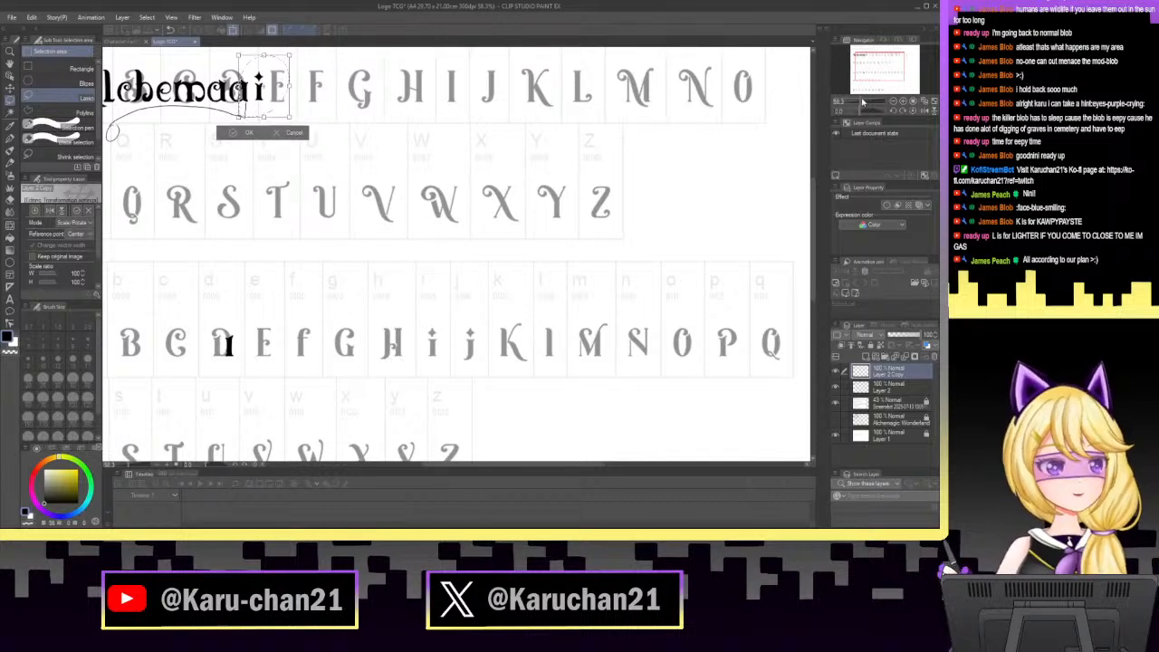
# Stretch the copied i to 111% height and align it with the other letters right after the last a.
pyautogui.moveTo(860, 102); pyautogui.dragTo(867, 101)
pyautogui.moveTo(864, 46); pyautogui.dragTo(866, 55)
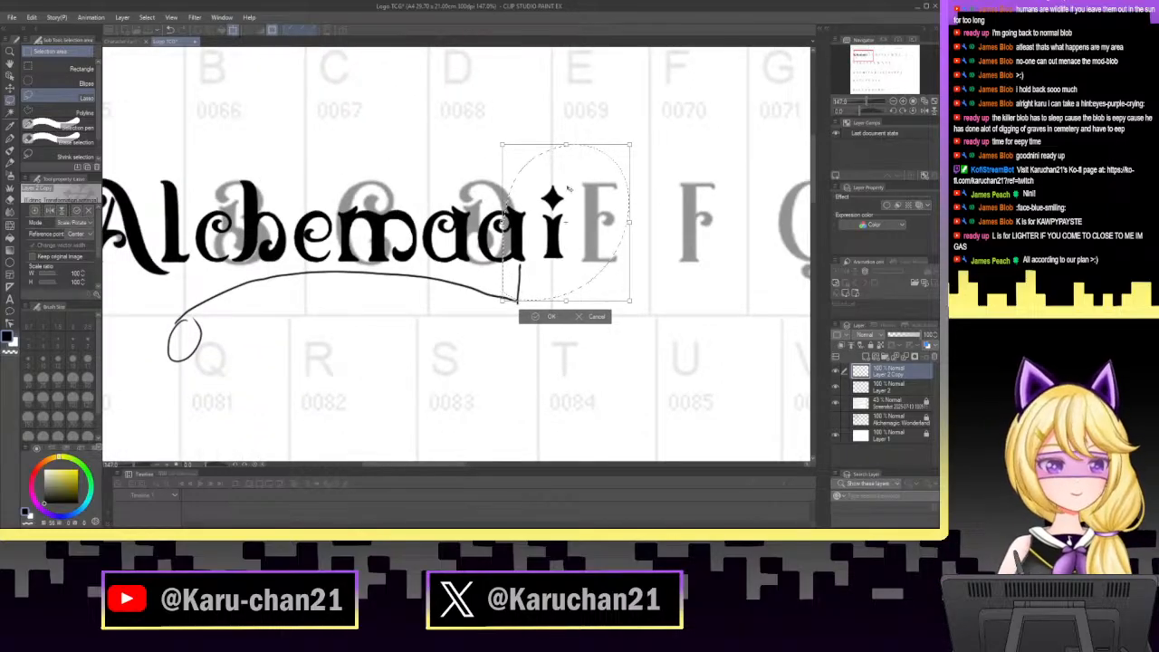
pyautogui.moveTo(606, 191)
pyautogui.mouseDown()
pyautogui.moveTo(371, 192)
pyautogui.moveTo(393, 194)
pyautogui.mouseUp()
pyautogui.moveTo(353, 149)
pyautogui.mouseDown()
pyautogui.moveTo(355, 132)
pyautogui.moveTo(360, 170)
pyautogui.mouseUp()
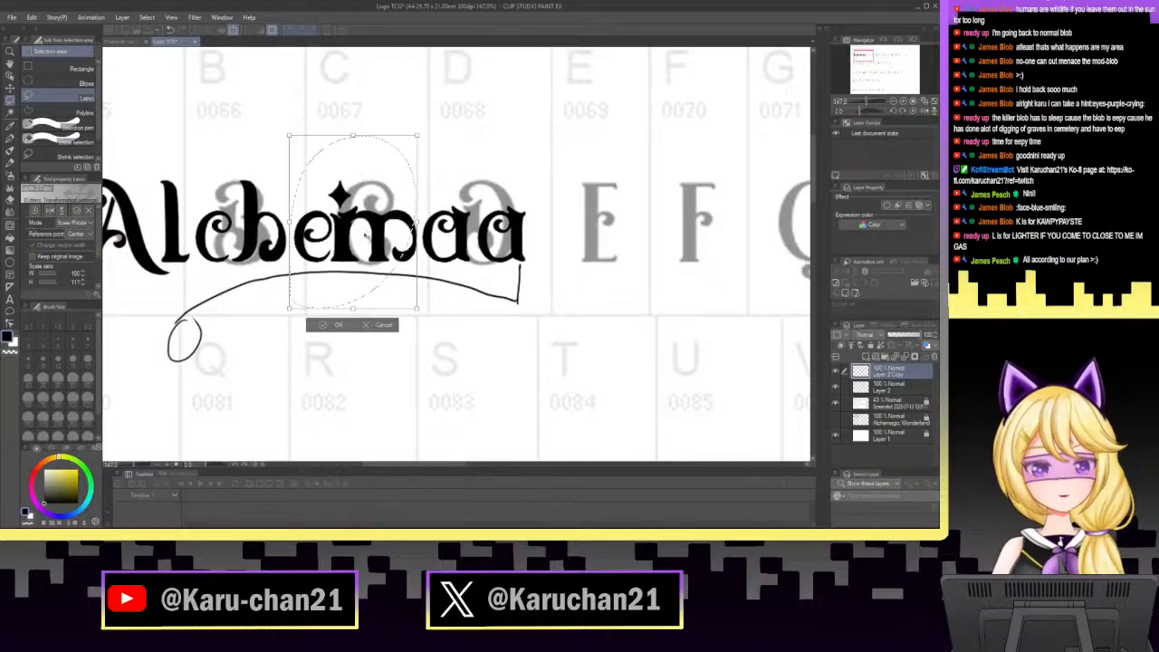
pyautogui.moveTo(356, 278); pyautogui.dragTo(560, 257)
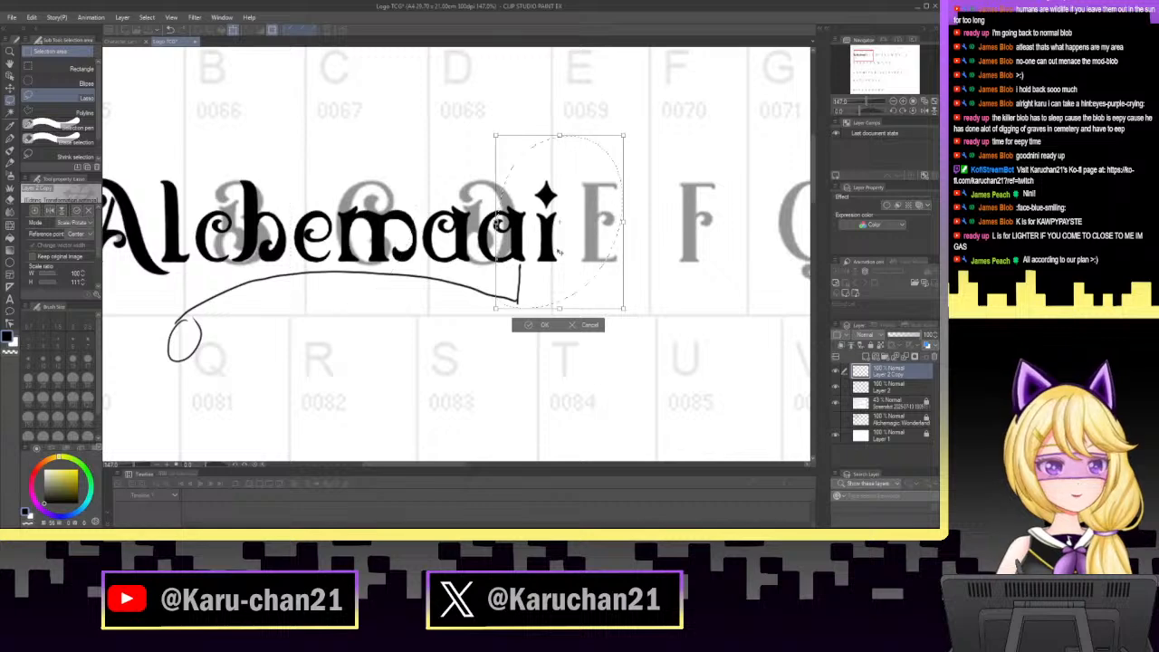
pyautogui.click(540, 327)
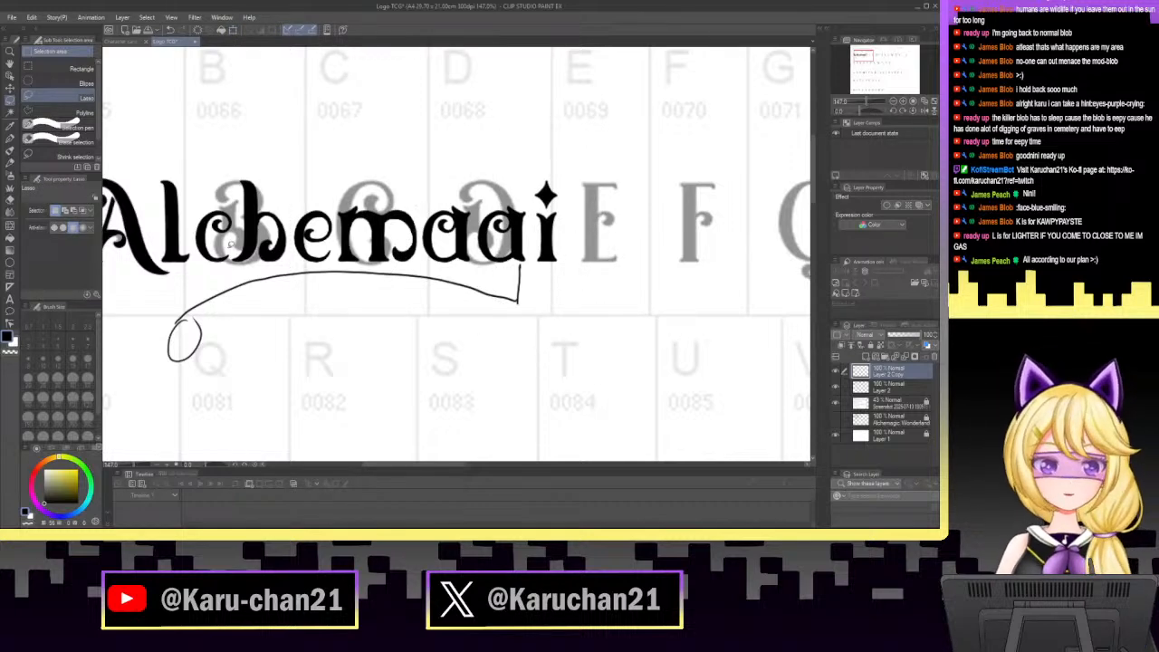
# Lasso the letter c in the logo word and merge the lettering layers into a single layer.
pyautogui.moveTo(237, 215)
pyautogui.mouseDown()
pyautogui.moveTo(207, 196)
pyautogui.moveTo(197, 205)
pyautogui.moveTo(209, 267)
pyautogui.mouseUp()
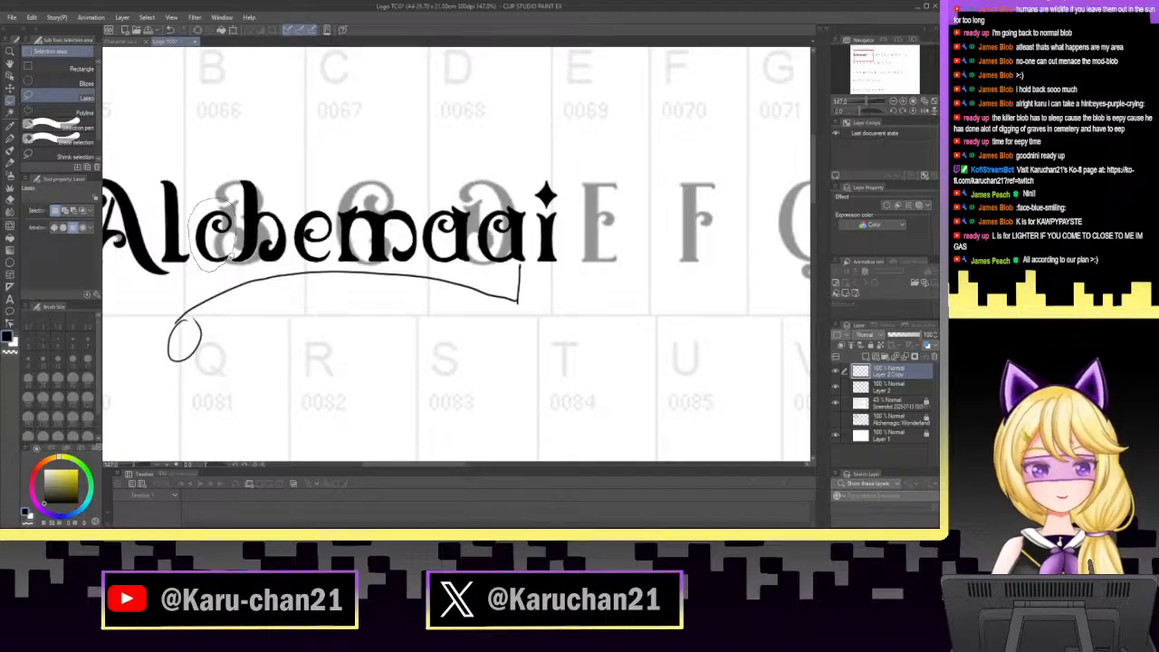
pyautogui.moveTo(233, 215); pyautogui.dragTo(237, 218)
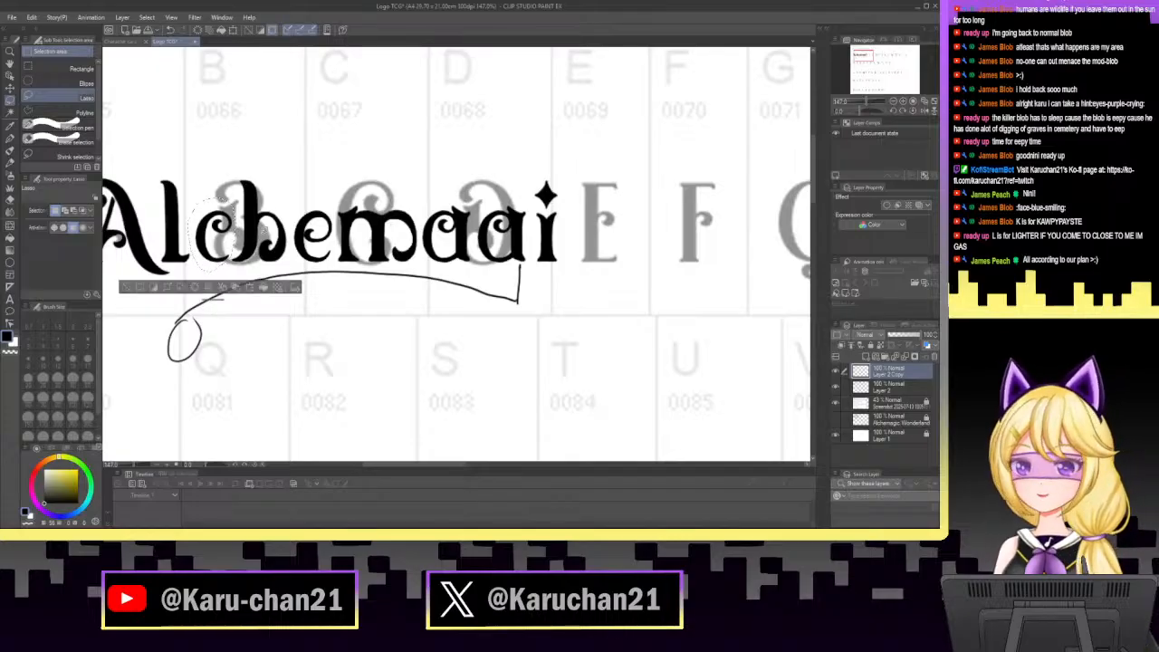
pyautogui.hotkey('ctrl', 'v')
pyautogui.hotkey('ctrl', 't')
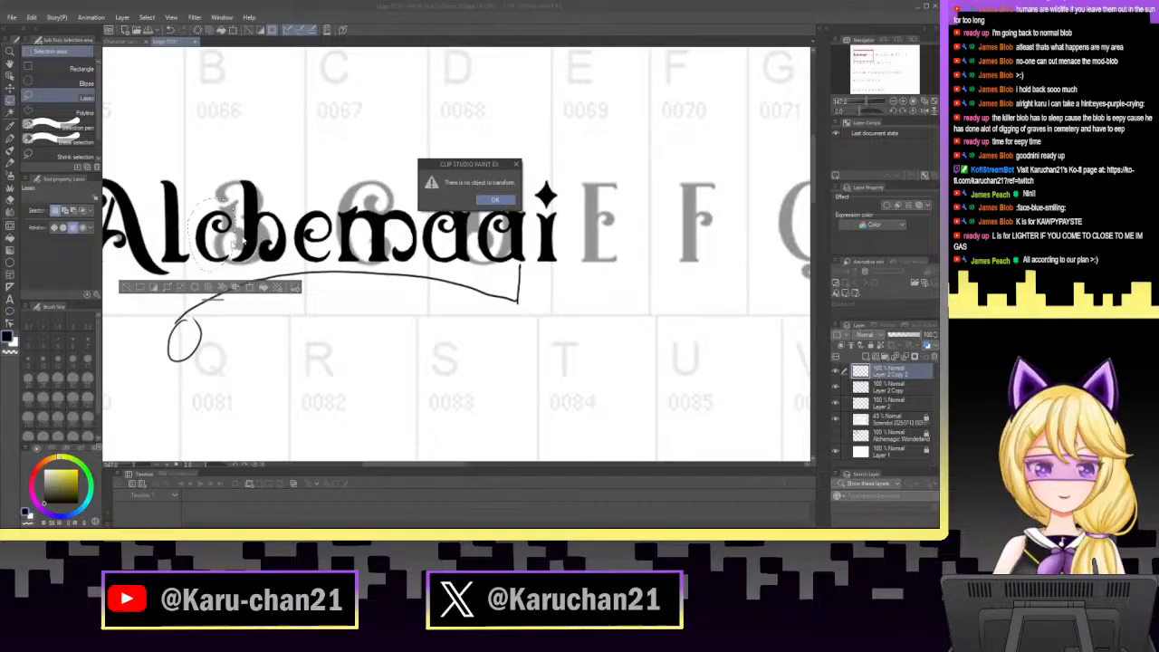
pyautogui.click(496, 199)
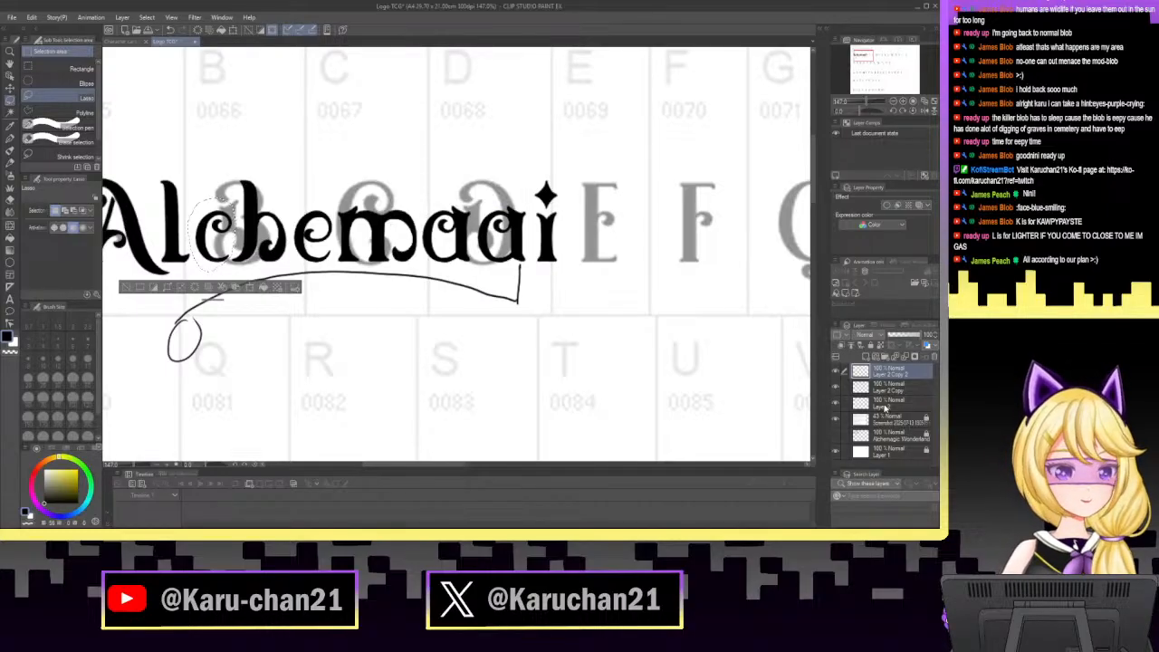
pyautogui.rightClick(878, 396)
pyautogui.click(880, 348)
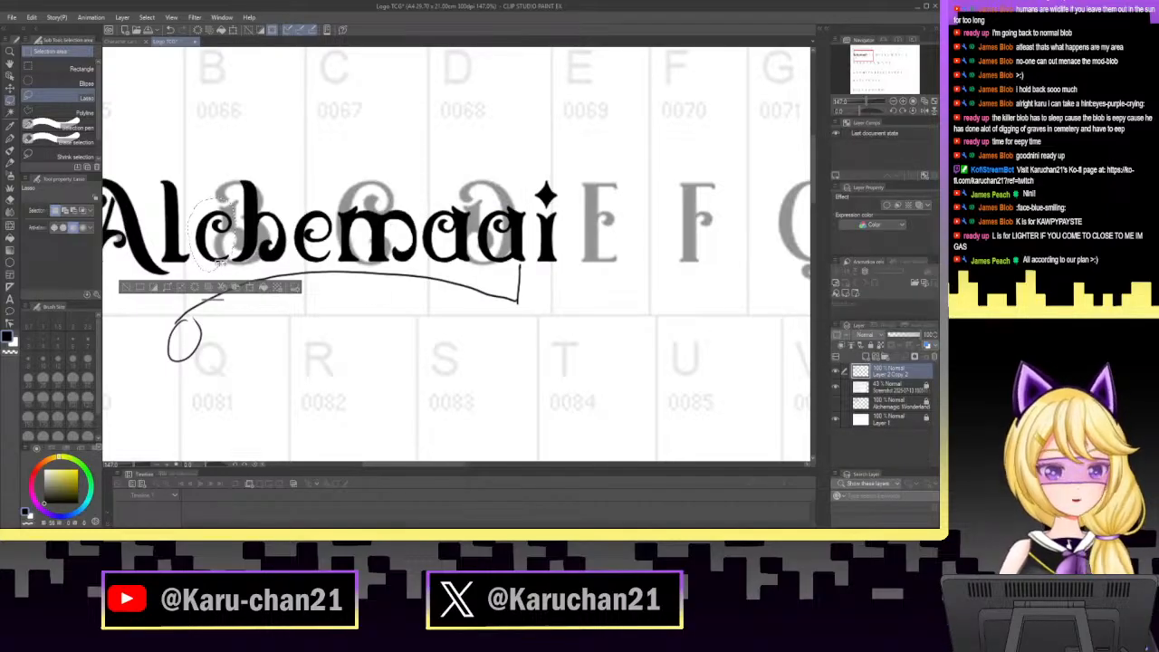
# Duplicate the selected c and place the copy after the i at the end of the logo word.
pyautogui.hotkey('ctrl', 'v')
pyautogui.hotkey('ctrl', 't')
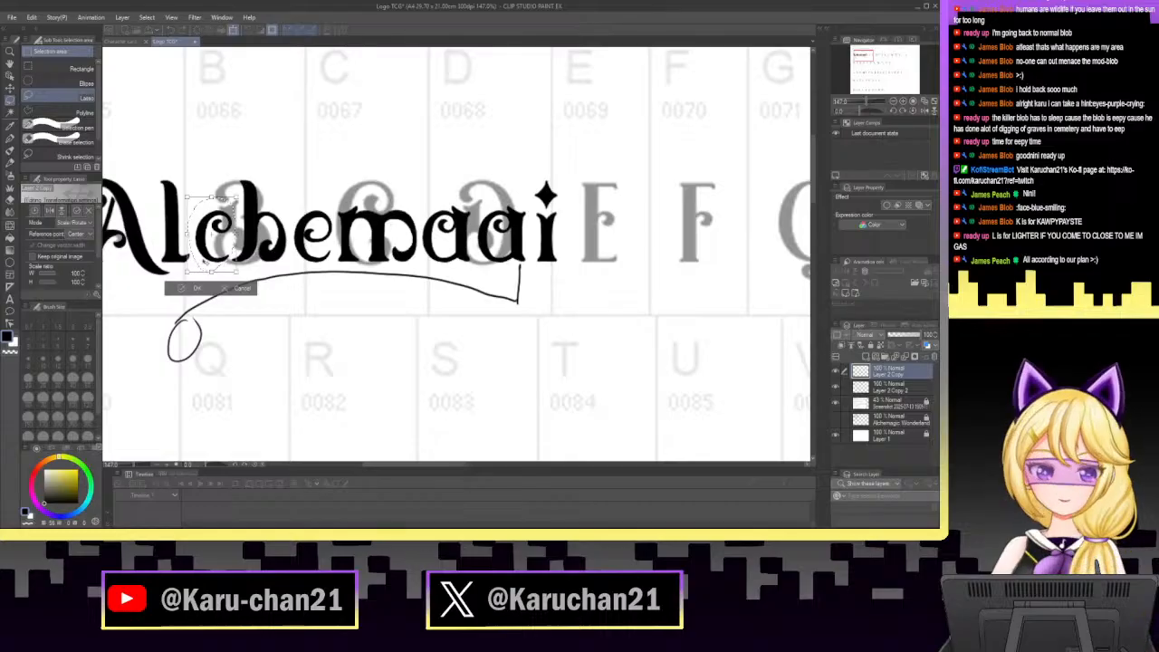
pyautogui.moveTo(243, 256); pyautogui.dragTo(589, 245)
pyautogui.click(569, 288)
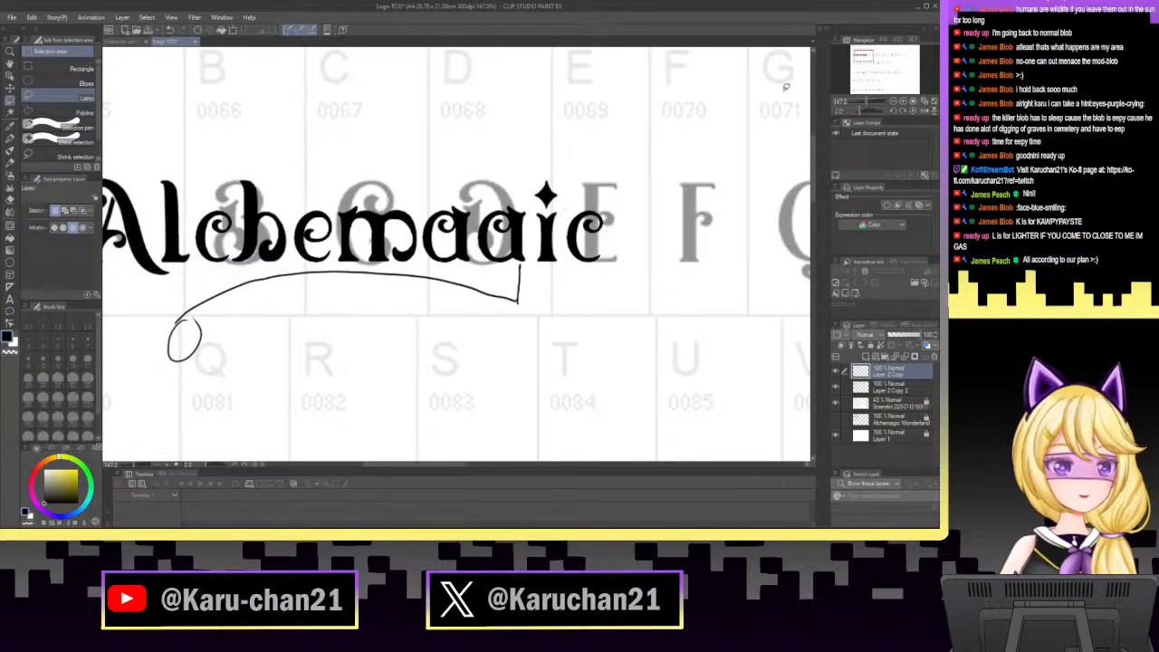
# Save the logo document.
pyautogui.moveTo(869, 102); pyautogui.dragTo(860, 102)
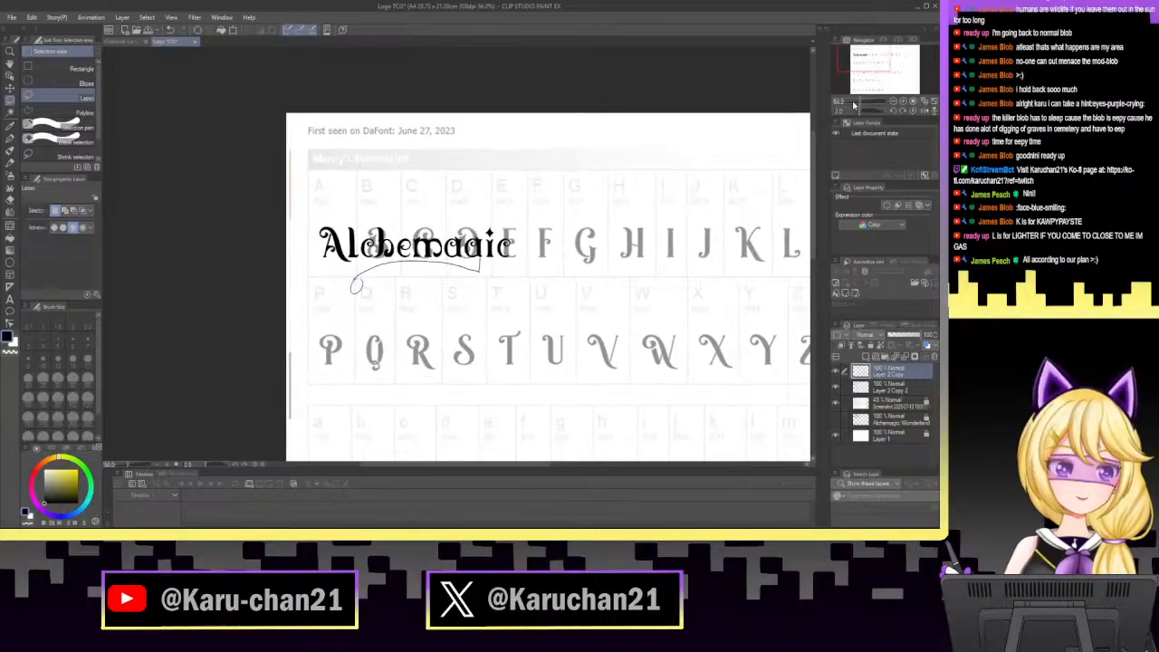
pyautogui.click(13, 17)
pyautogui.click(32, 97)
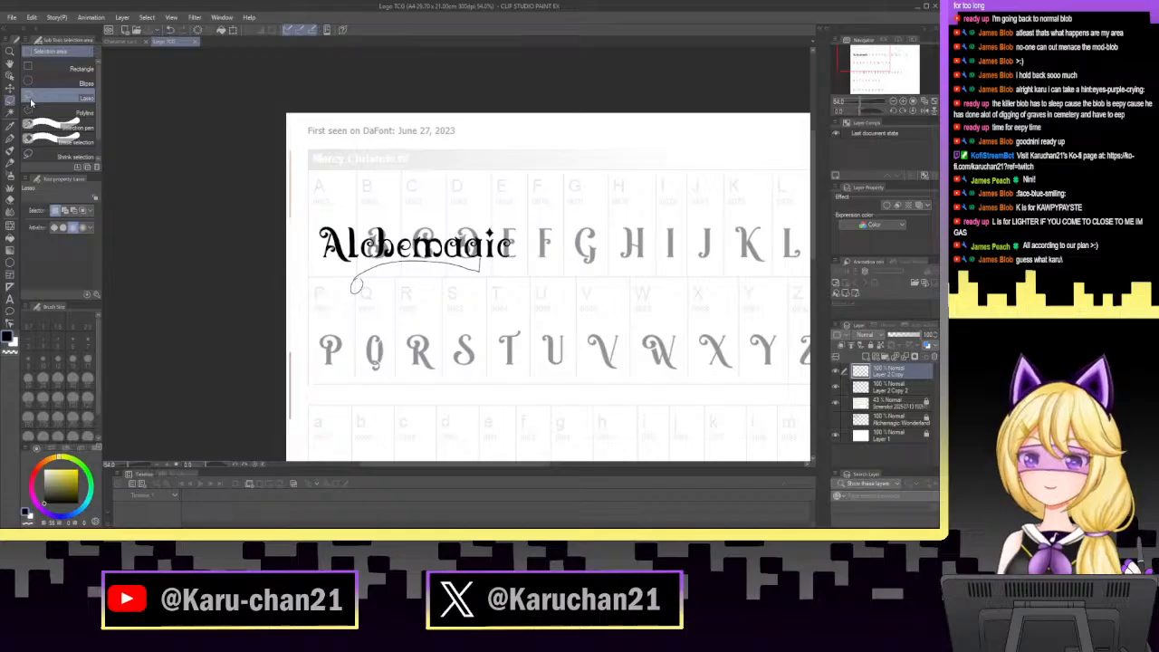
# Merge the copied c's layer with the lettering layer below and check the merged layer by toggling its visibility.
pyautogui.moveTo(874, 60)
pyautogui.mouseDown()
pyautogui.moveTo(889, 81)
pyautogui.moveTo(882, 55)
pyautogui.mouseUp()
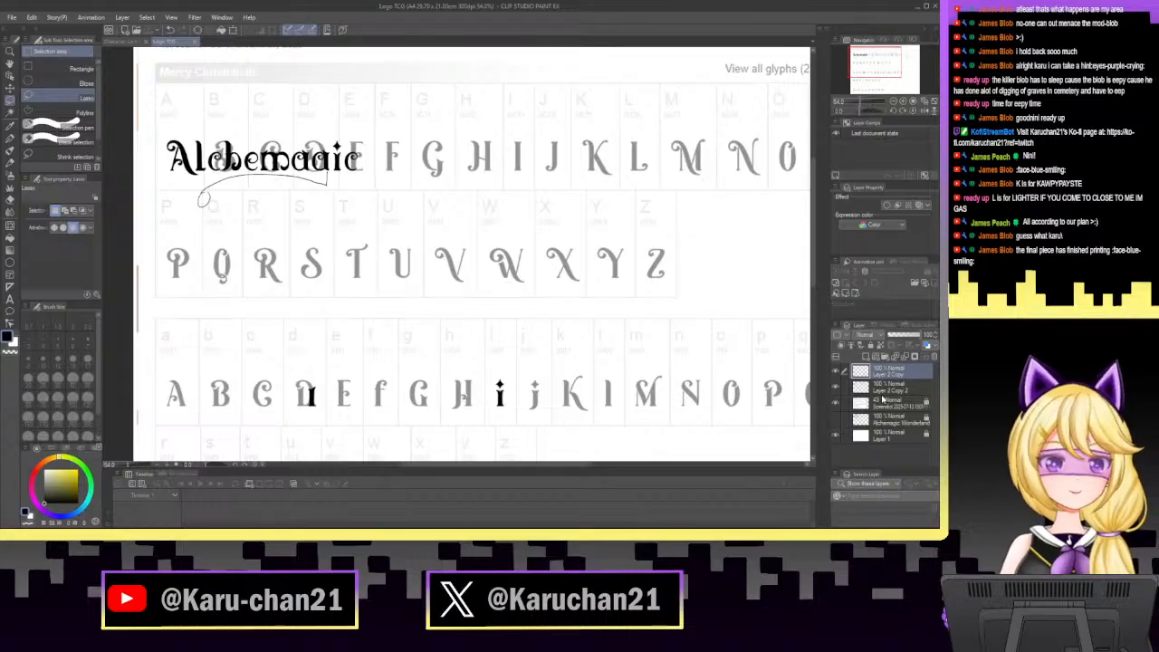
pyautogui.keyDown('ctrl'); pyautogui.click(908, 390); pyautogui.keyUp('ctrl')
pyautogui.rightClick(908, 389)
pyautogui.click(871, 336)
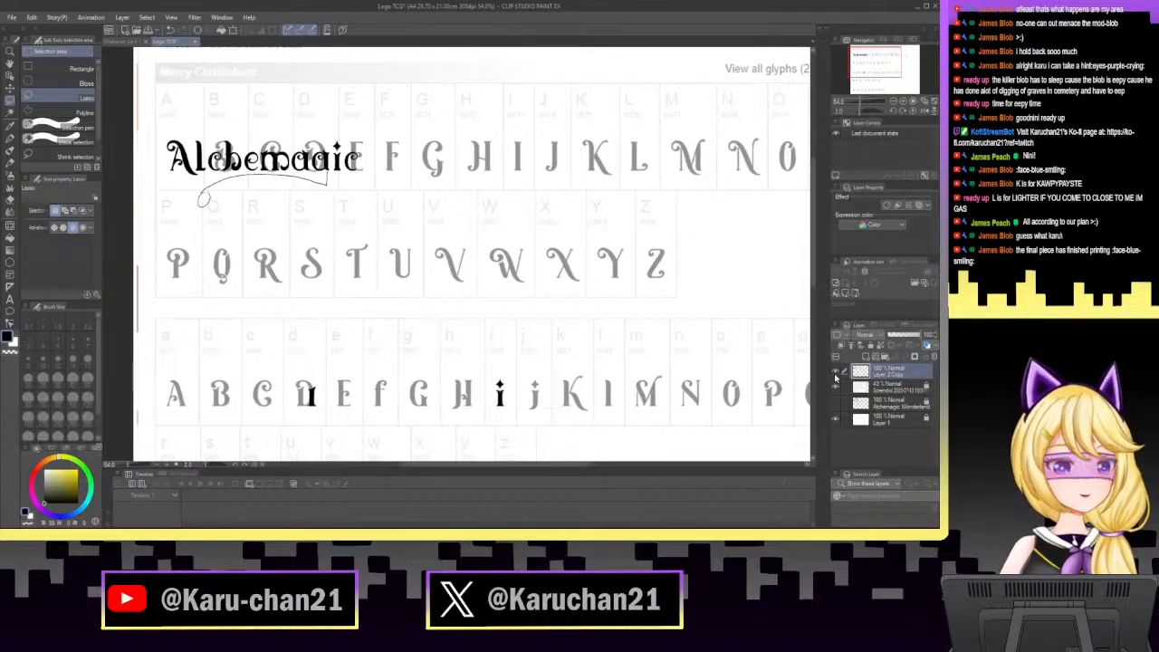
pyautogui.click(838, 374)
pyautogui.click(838, 374)
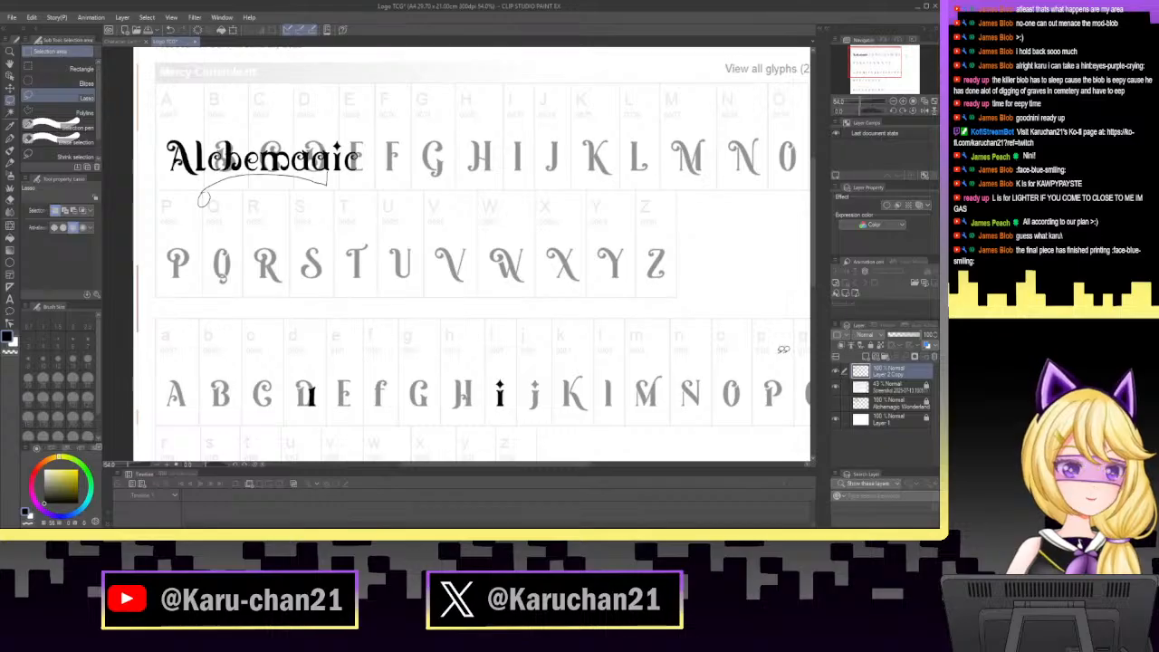
# Delete the leftover black tracings over the lowercase d and i in the font chart, then clear the selection.
pyautogui.moveTo(537, 386)
pyautogui.mouseDown()
pyautogui.moveTo(358, 306)
pyautogui.moveTo(458, 432)
pyautogui.moveTo(517, 389)
pyautogui.mouseUp()
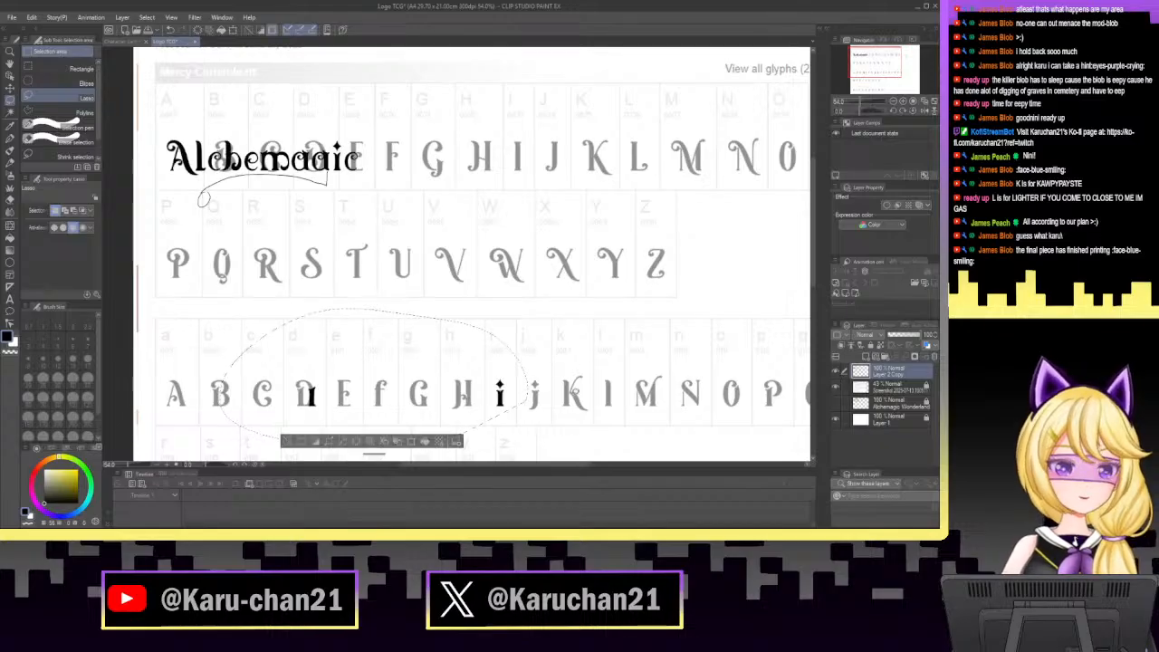
pyautogui.press('Delete')
pyautogui.hotkey('ctrl', 'd')
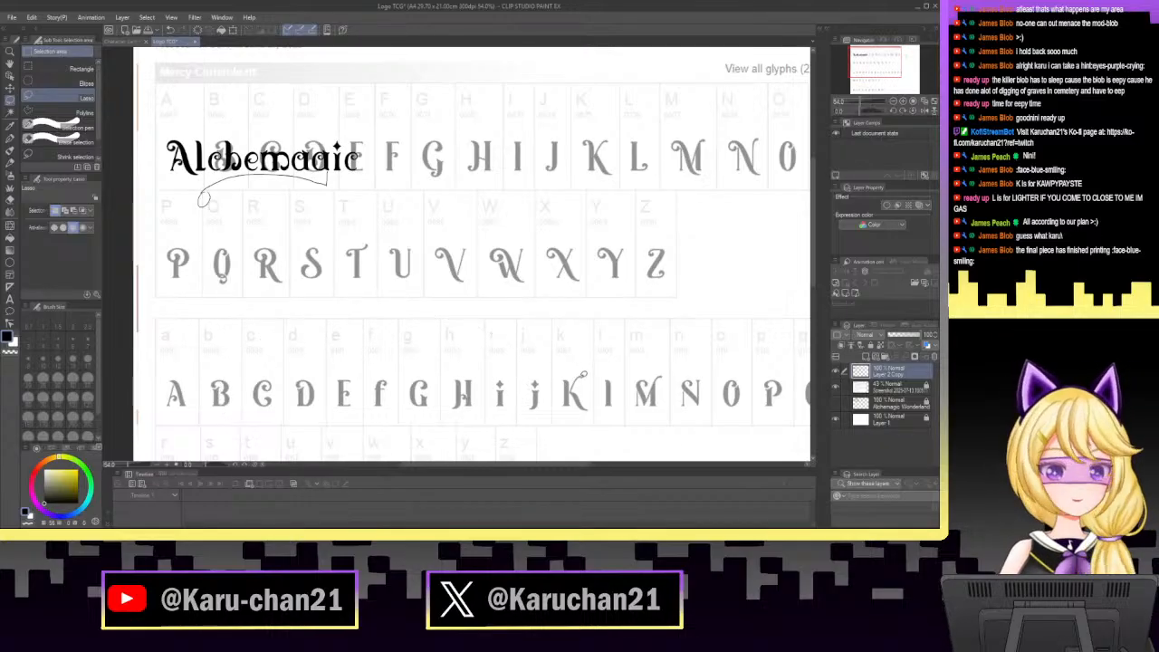
# Outline the thin right stroke and serif of the chart's uppercase W with the Turnip pen, undoing the last stroke.
pyautogui.moveTo(875, 65)
pyautogui.mouseDown()
pyautogui.moveTo(877, 76)
pyautogui.moveTo(880, 60)
pyautogui.mouseUp()
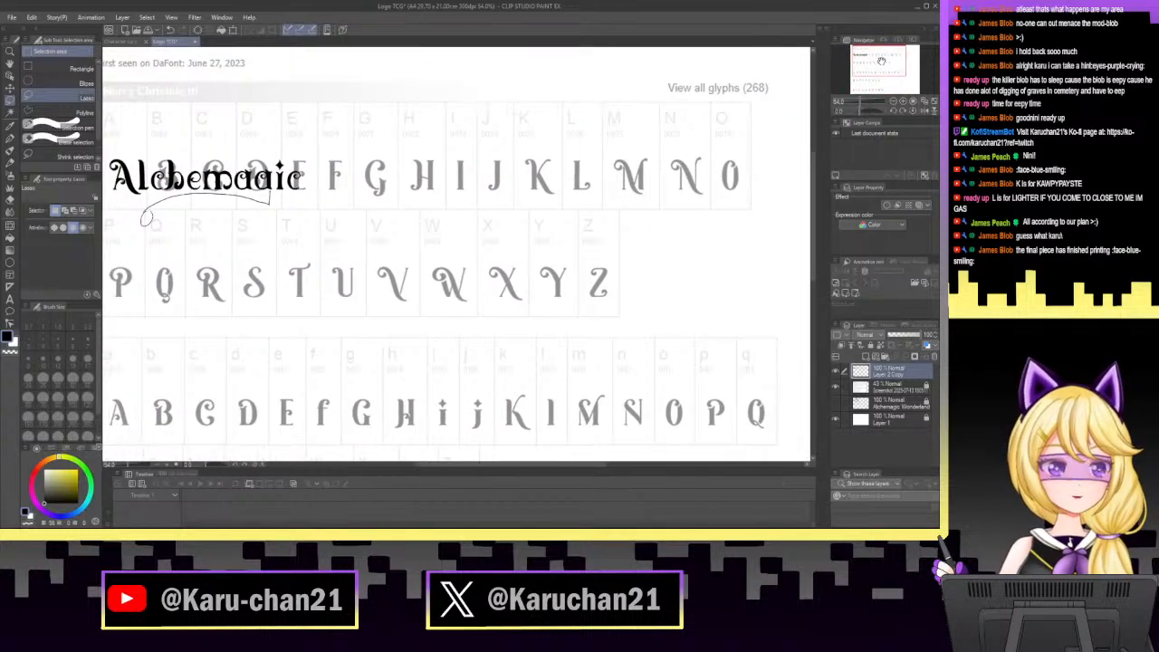
pyautogui.scroll(4, 869, 91)
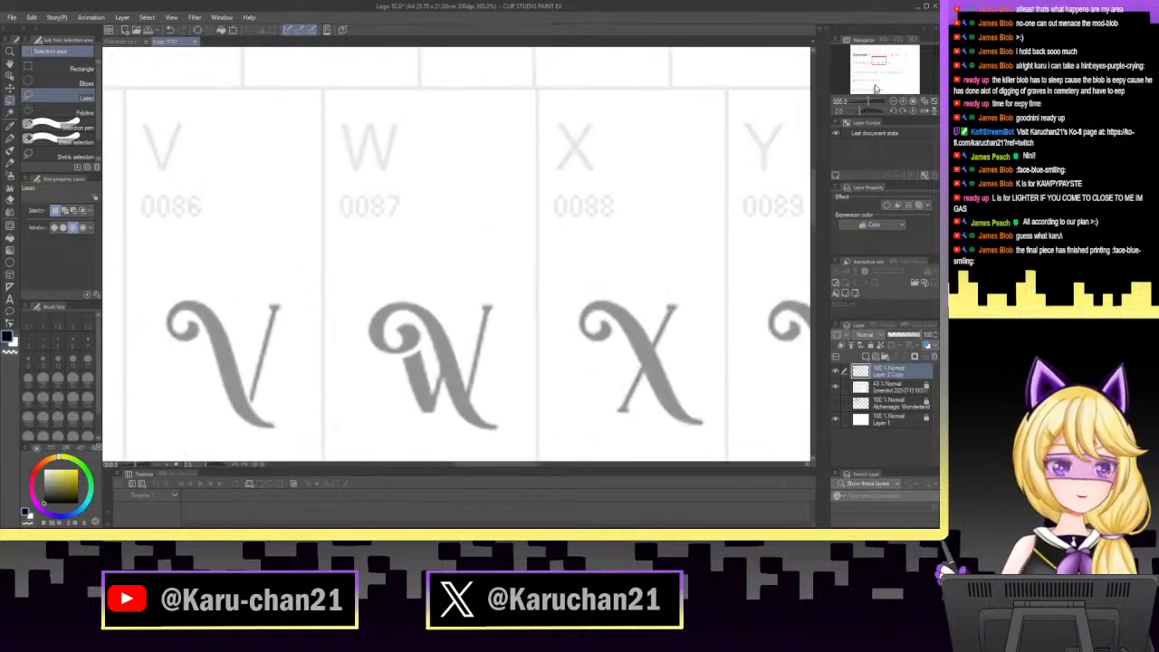
pyautogui.moveTo(876, 63); pyautogui.dragTo(879, 65)
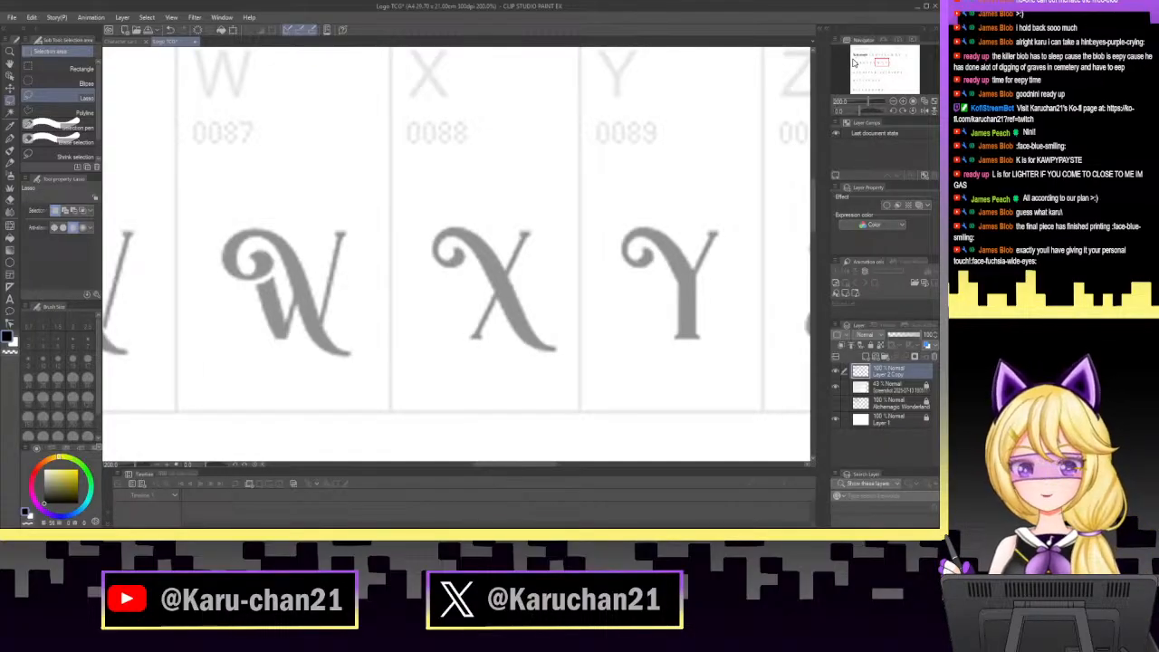
pyautogui.click(10, 143)
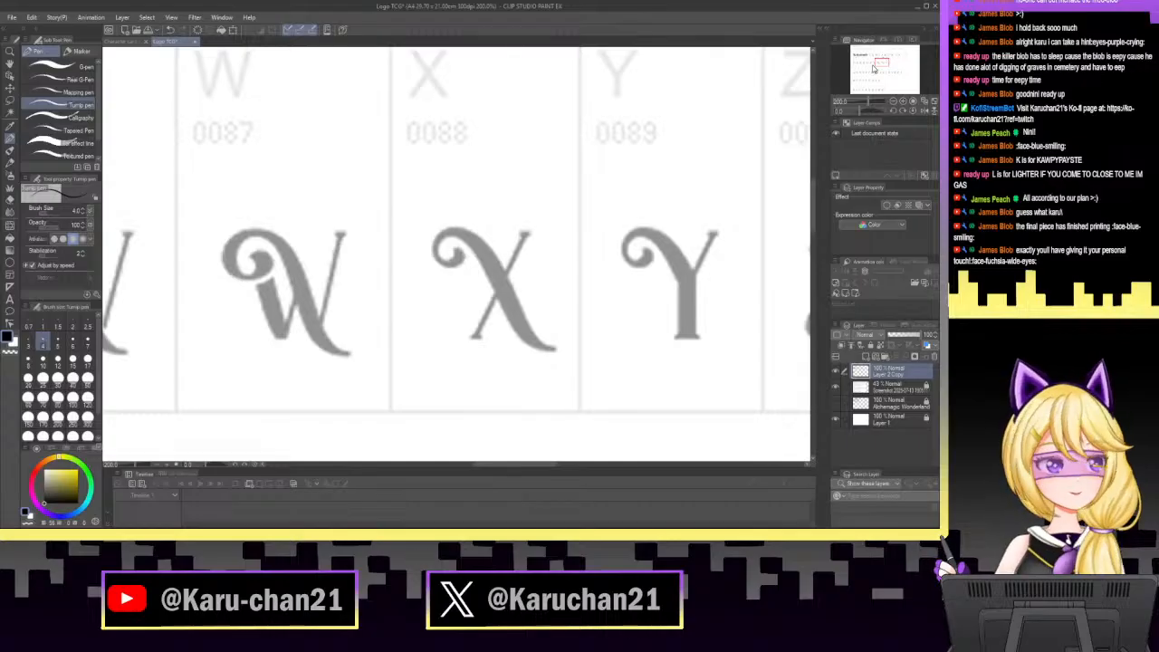
pyautogui.moveTo(867, 101); pyautogui.dragTo(872, 102)
pyautogui.moveTo(882, 62); pyautogui.dragTo(877, 62)
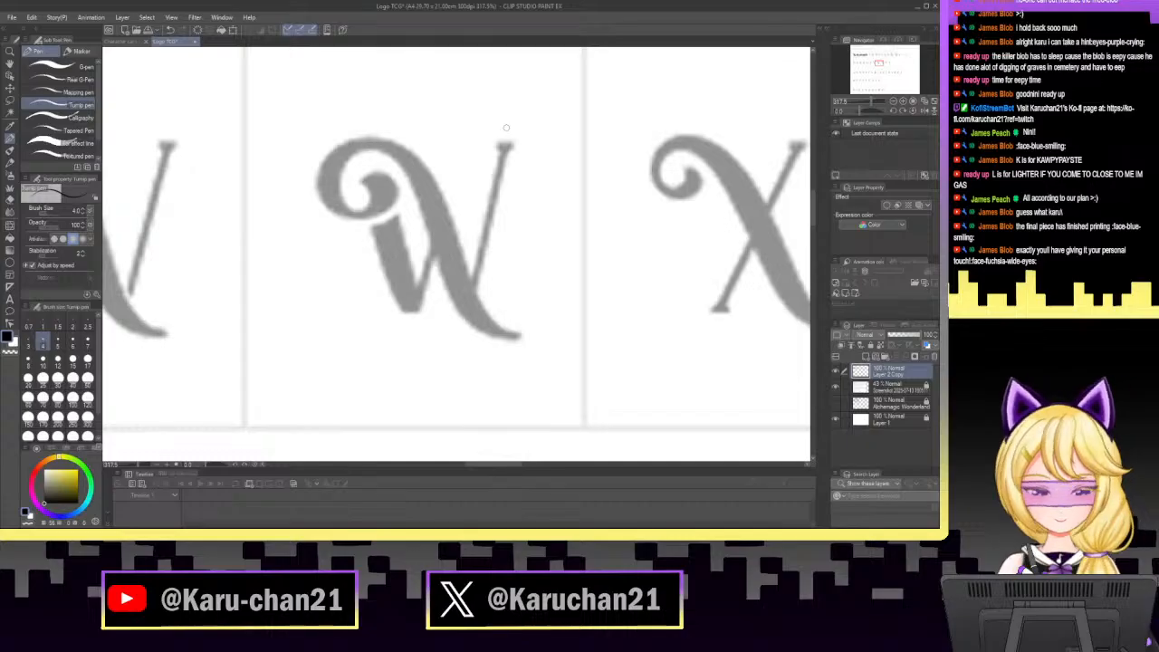
pyautogui.moveTo(499, 148)
pyautogui.mouseDown()
pyautogui.moveTo(516, 149)
pyautogui.moveTo(472, 301)
pyautogui.mouseUp()
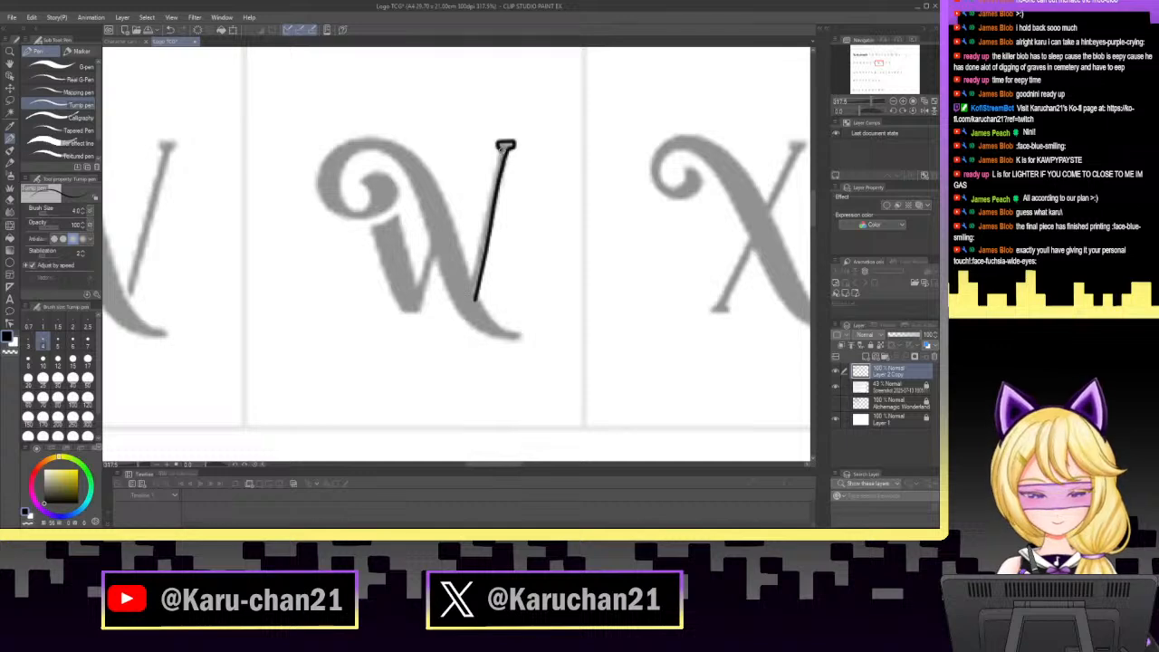
pyautogui.moveTo(502, 148); pyautogui.dragTo(471, 299)
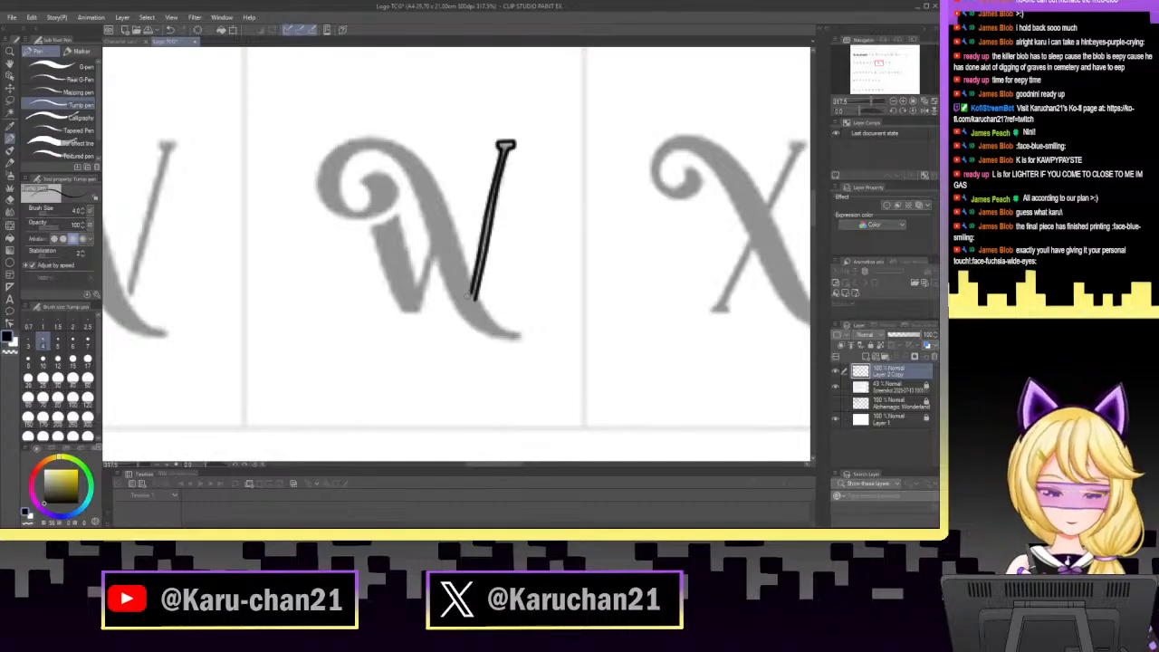
pyautogui.moveTo(508, 149); pyautogui.dragTo(489, 212)
pyautogui.click(170, 30)
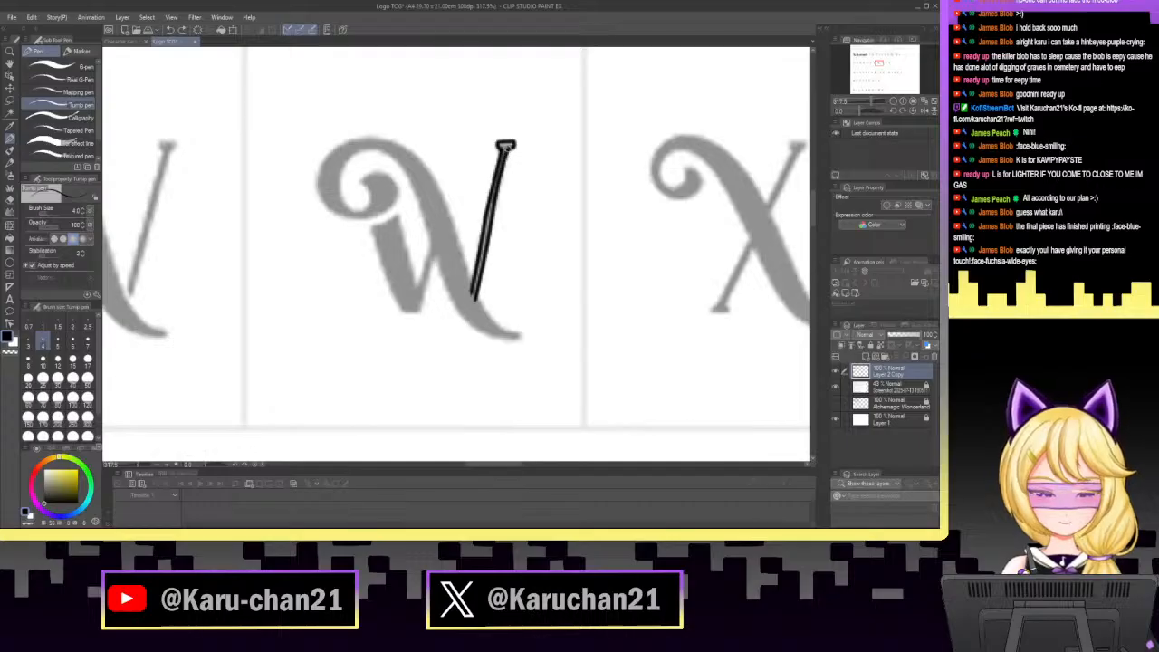
# Darken the W's thin right stroke, then outline its short left stroke and the inner end of its curl with the Turnip pen.
pyautogui.moveTo(509, 150); pyautogui.dragTo(482, 243)
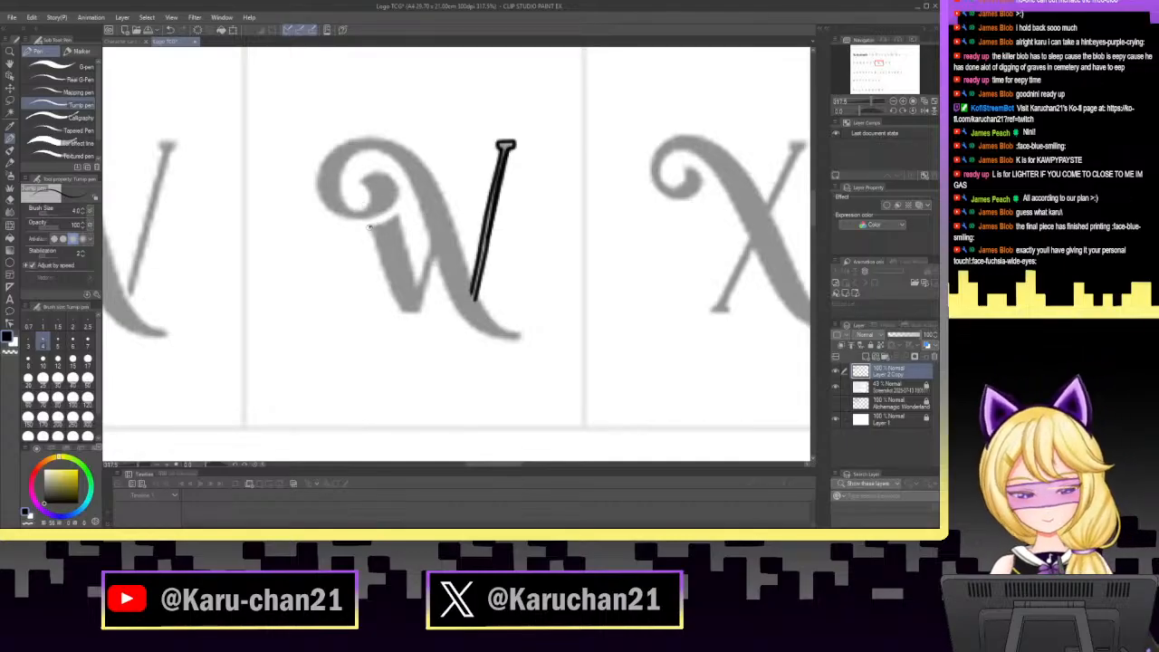
pyautogui.moveTo(368, 228)
pyautogui.mouseDown()
pyautogui.moveTo(396, 208)
pyautogui.moveTo(415, 288)
pyautogui.mouseUp()
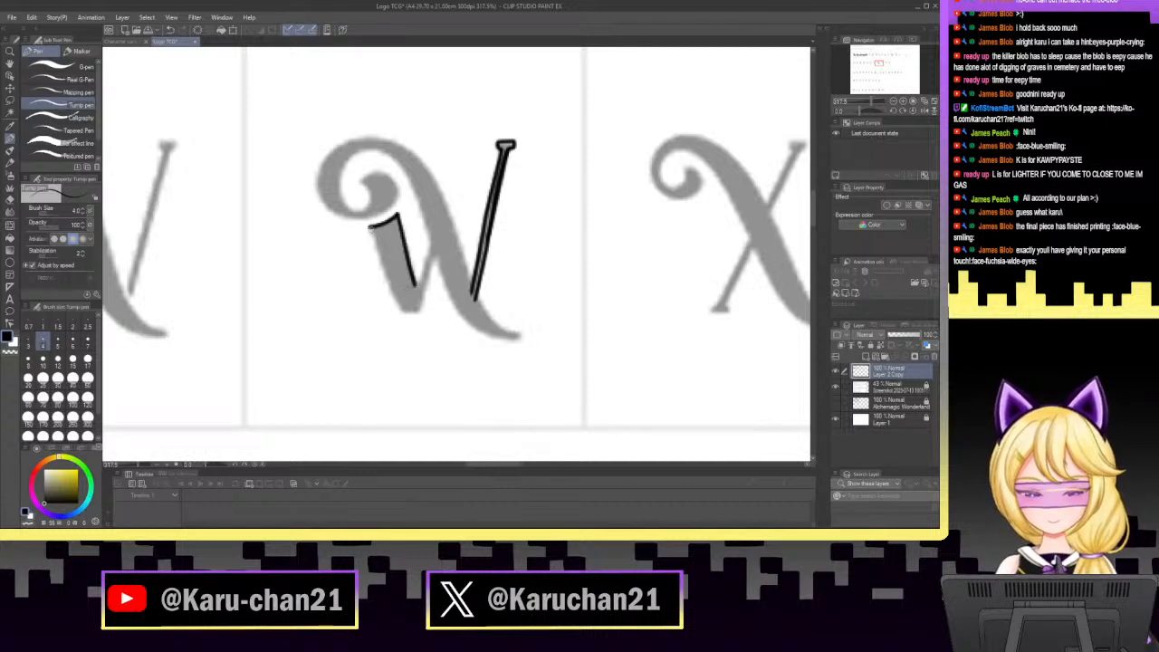
pyautogui.moveTo(368, 226)
pyautogui.mouseDown()
pyautogui.moveTo(401, 310)
pyautogui.moveTo(420, 310)
pyautogui.moveTo(435, 228)
pyautogui.moveTo(412, 288)
pyautogui.mouseUp()
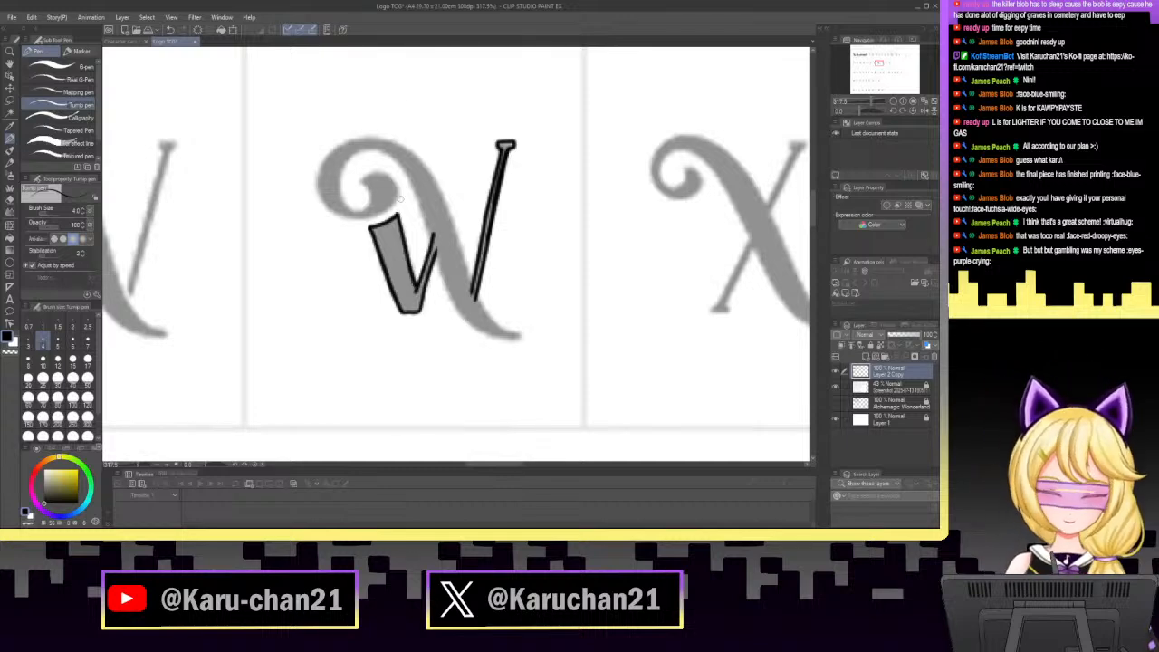
pyautogui.moveTo(362, 181)
pyautogui.mouseDown()
pyautogui.moveTo(372, 201)
pyautogui.moveTo(357, 210)
pyautogui.moveTo(375, 172)
pyautogui.moveTo(391, 174)
pyautogui.moveTo(393, 199)
pyautogui.mouseUp()
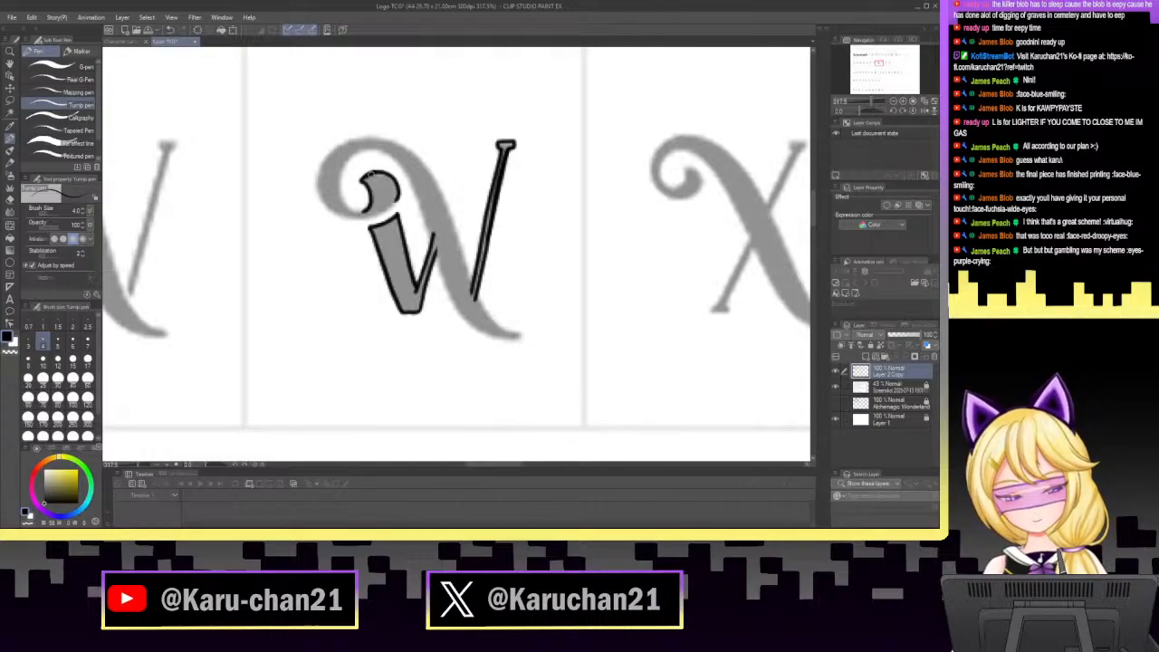
pyautogui.moveTo(362, 147)
pyautogui.mouseDown()
pyautogui.moveTo(337, 185)
pyautogui.moveTo(340, 205)
pyautogui.moveTo(368, 209)
pyautogui.mouseUp()
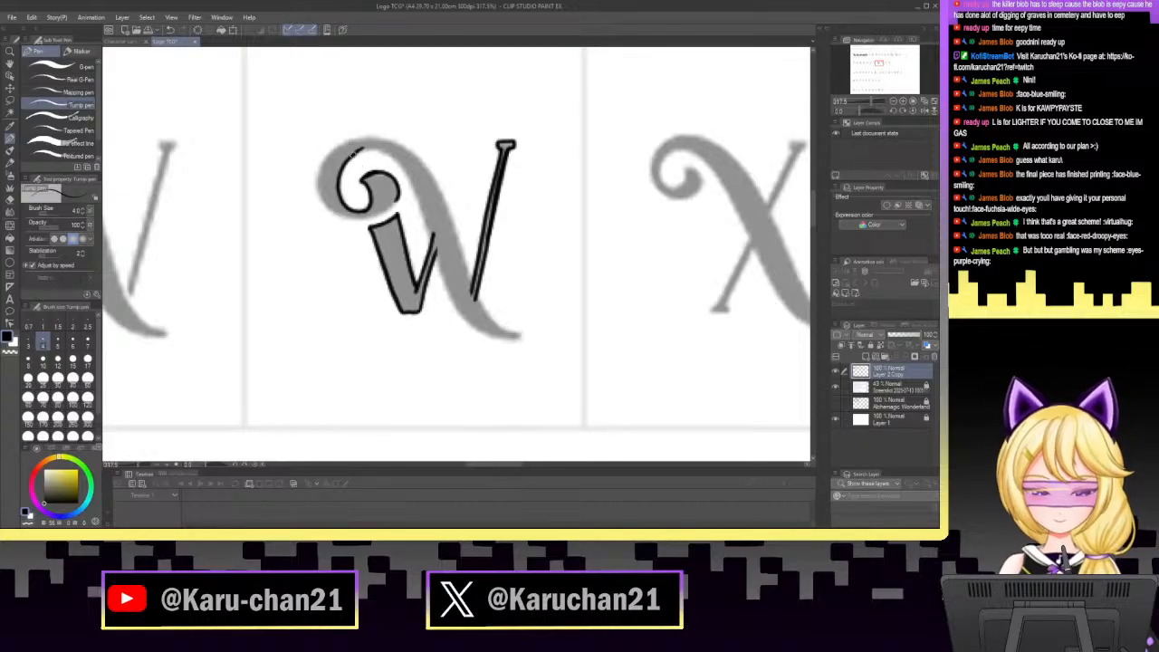
pyautogui.moveTo(351, 153)
pyautogui.mouseDown()
pyautogui.moveTo(378, 148)
pyautogui.moveTo(410, 185)
pyautogui.mouseUp()
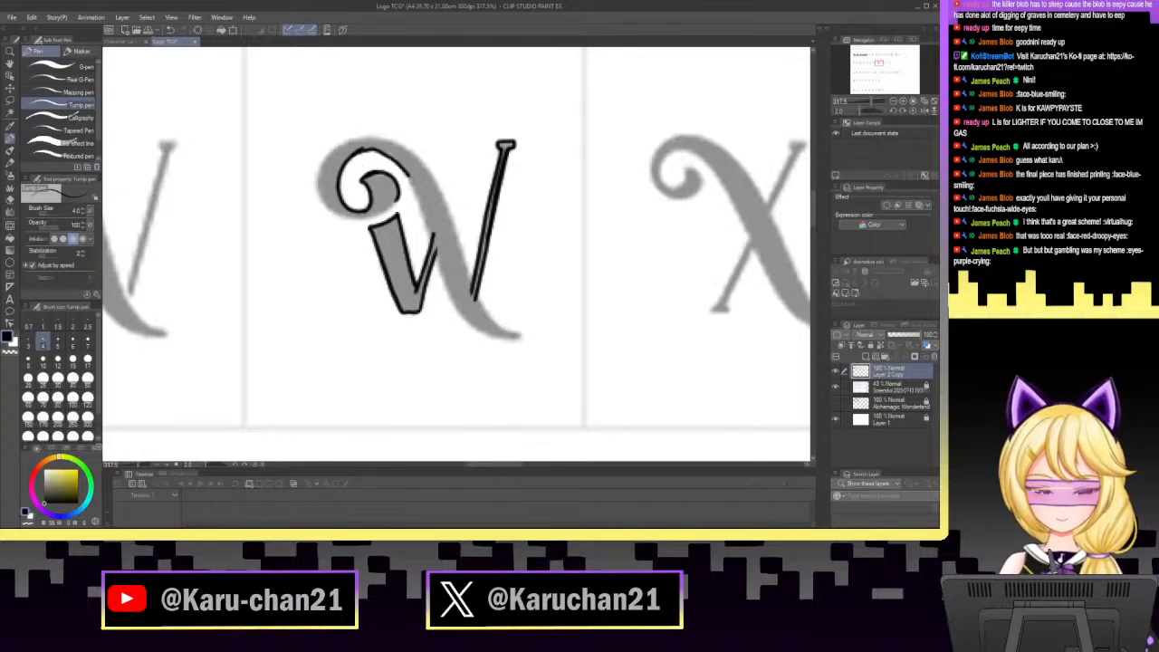
pyautogui.hotkey('ctrl', 'z')
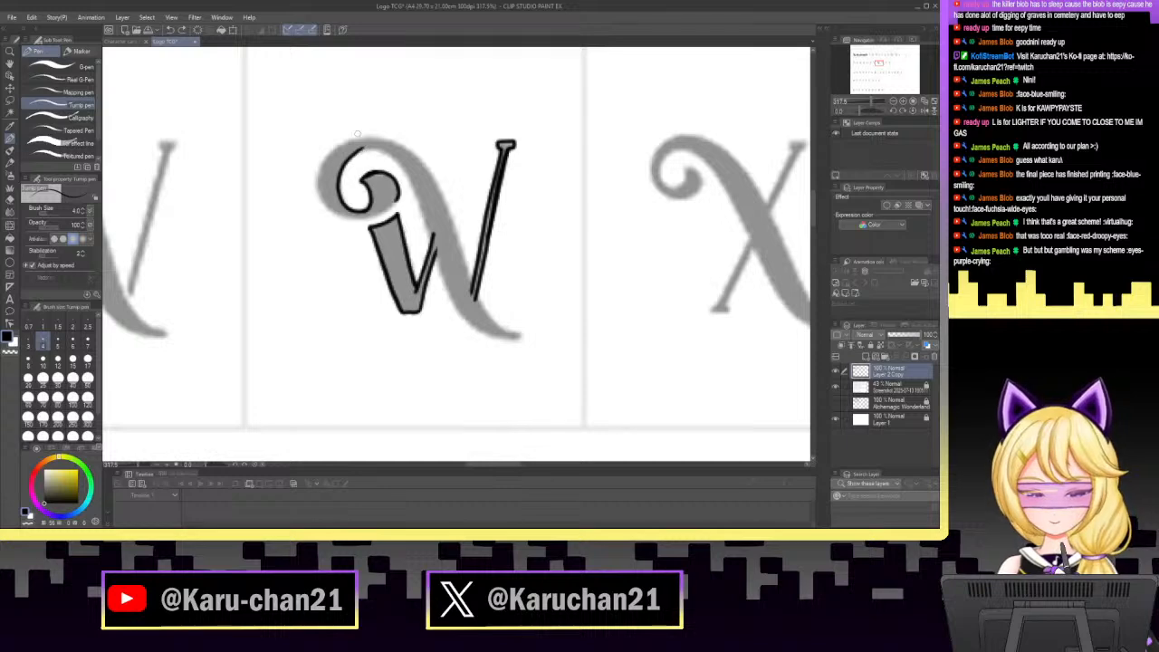
pyautogui.moveTo(354, 153); pyautogui.dragTo(392, 150)
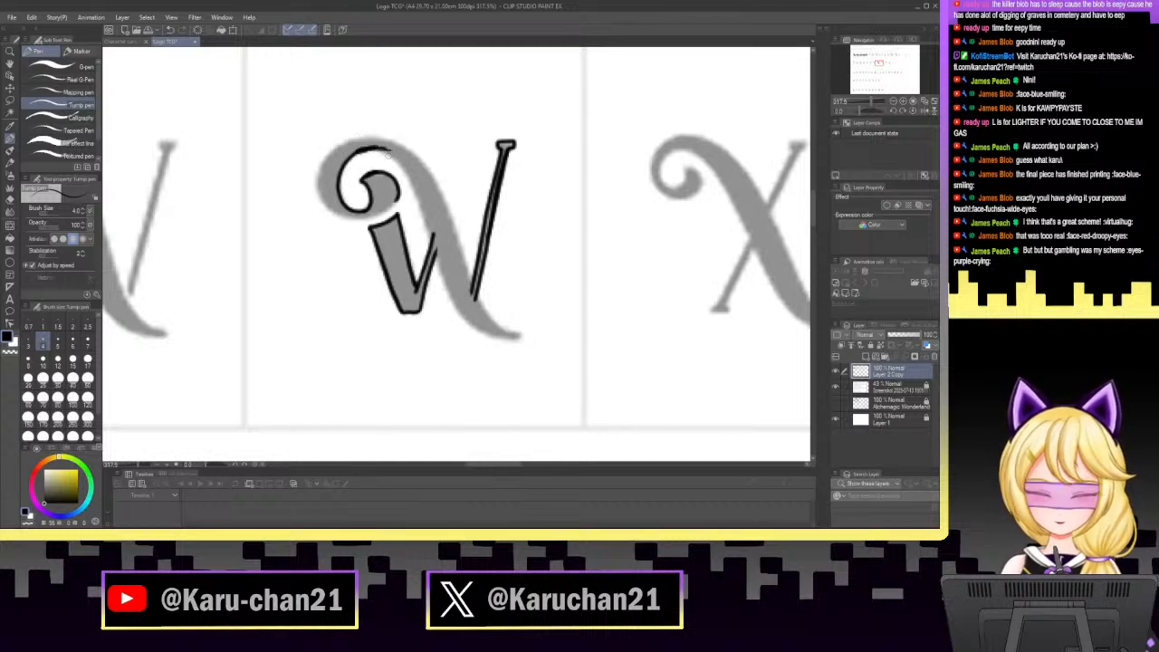
pyautogui.click(171, 30)
pyautogui.click(171, 31)
pyautogui.click(171, 32)
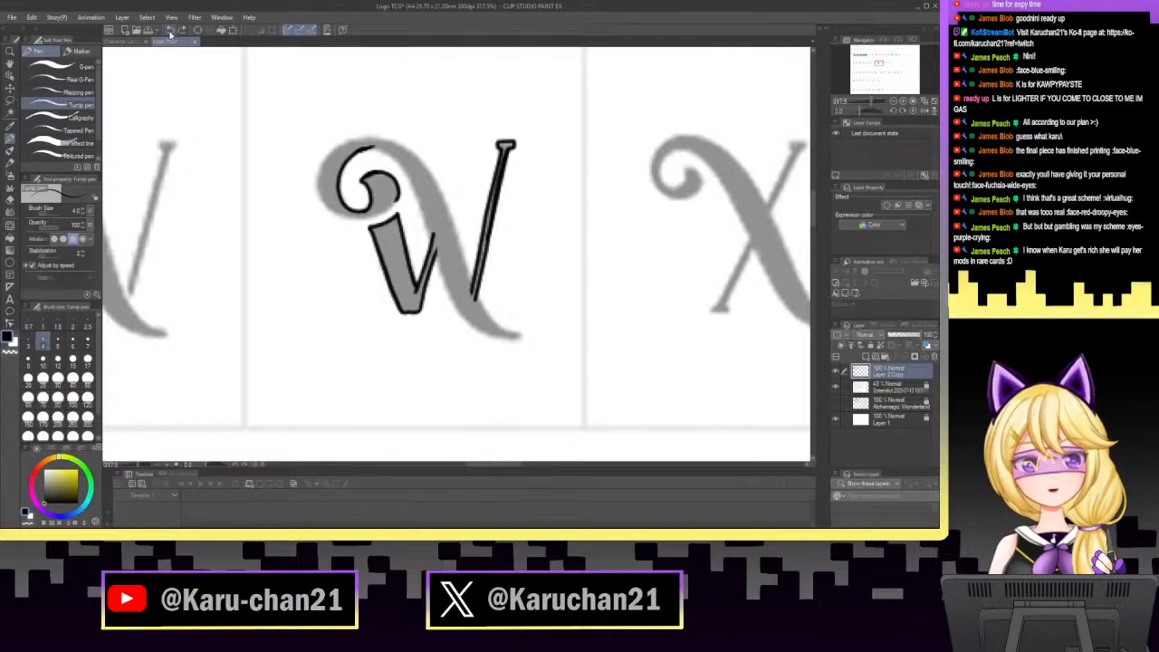
pyautogui.click(170, 32)
pyautogui.moveTo(354, 155)
pyautogui.mouseDown()
pyautogui.moveTo(373, 146)
pyautogui.moveTo(361, 150)
pyautogui.mouseUp()
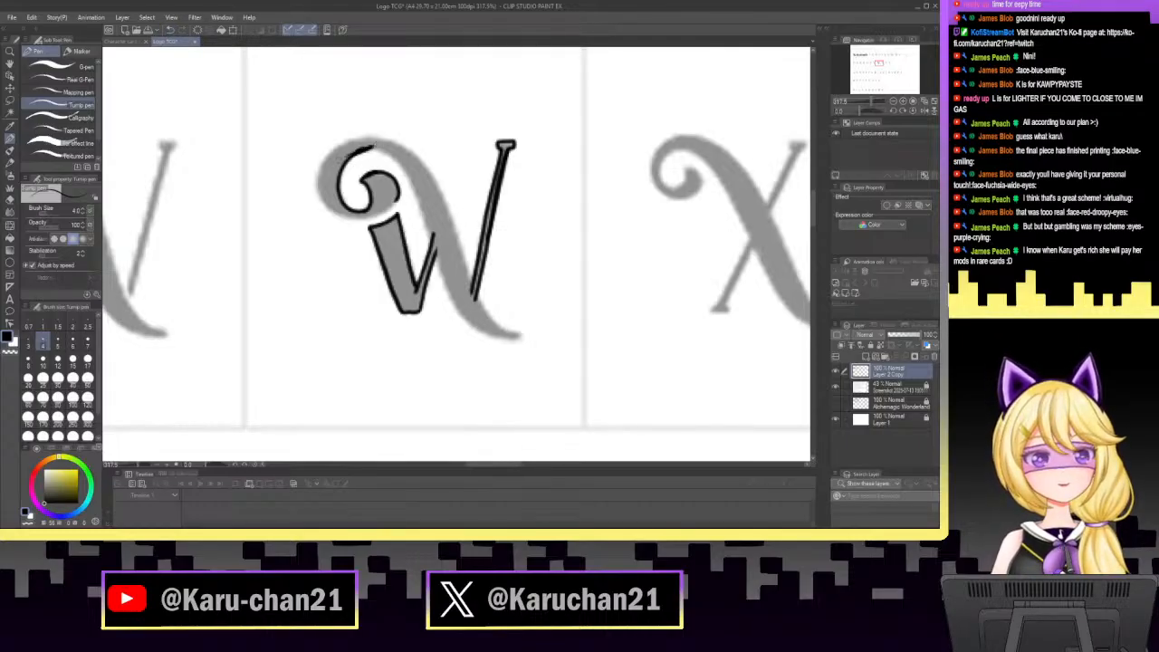
pyautogui.click(171, 31)
pyautogui.click(171, 31)
pyautogui.click(171, 31)
pyautogui.click(171, 31)
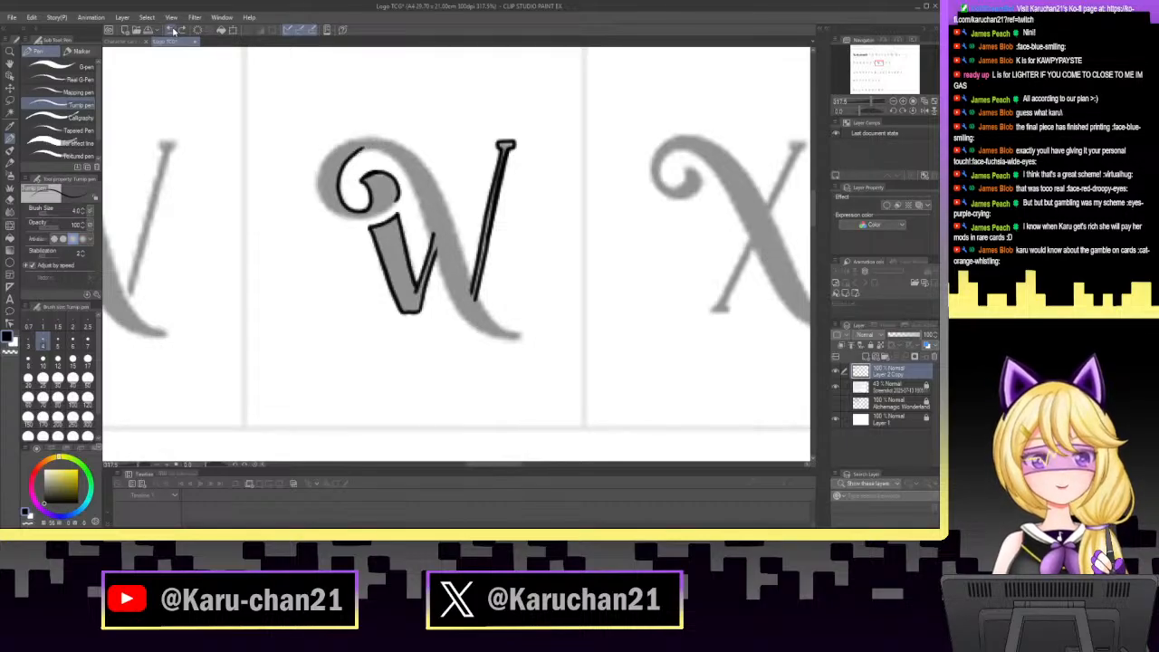
# Trace both edges of the W's main diagonal from the top of the curl down to the tail tip.
pyautogui.moveTo(352, 157); pyautogui.dragTo(397, 152)
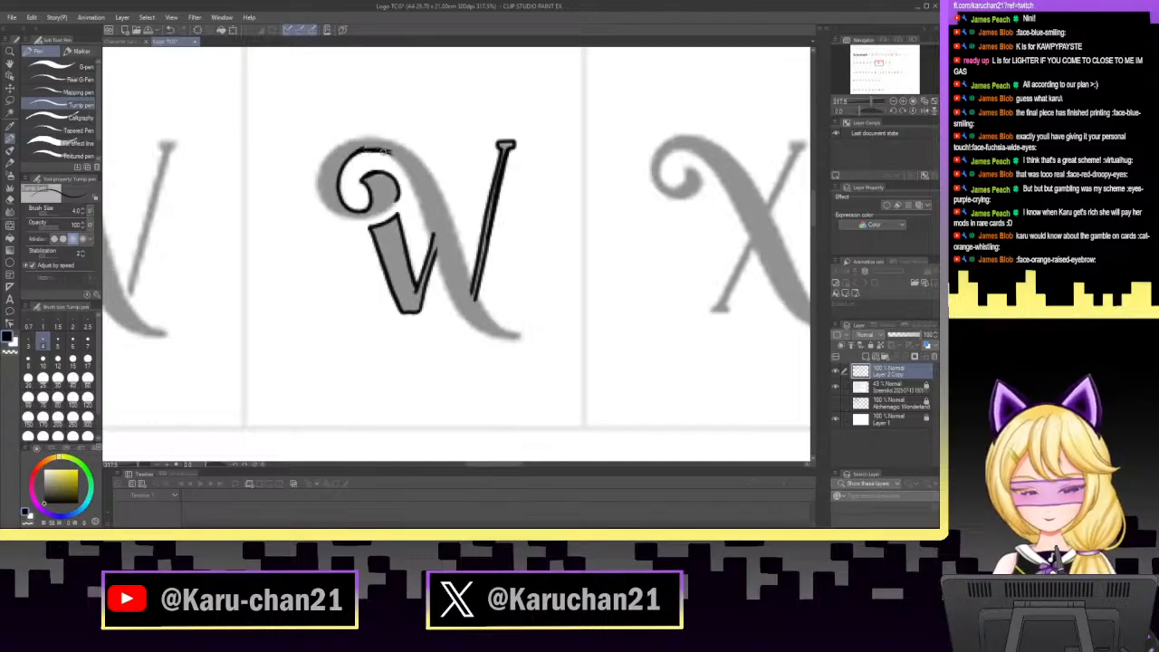
pyautogui.moveTo(387, 152)
pyautogui.mouseDown()
pyautogui.moveTo(460, 312)
pyautogui.moveTo(518, 339)
pyautogui.mouseUp()
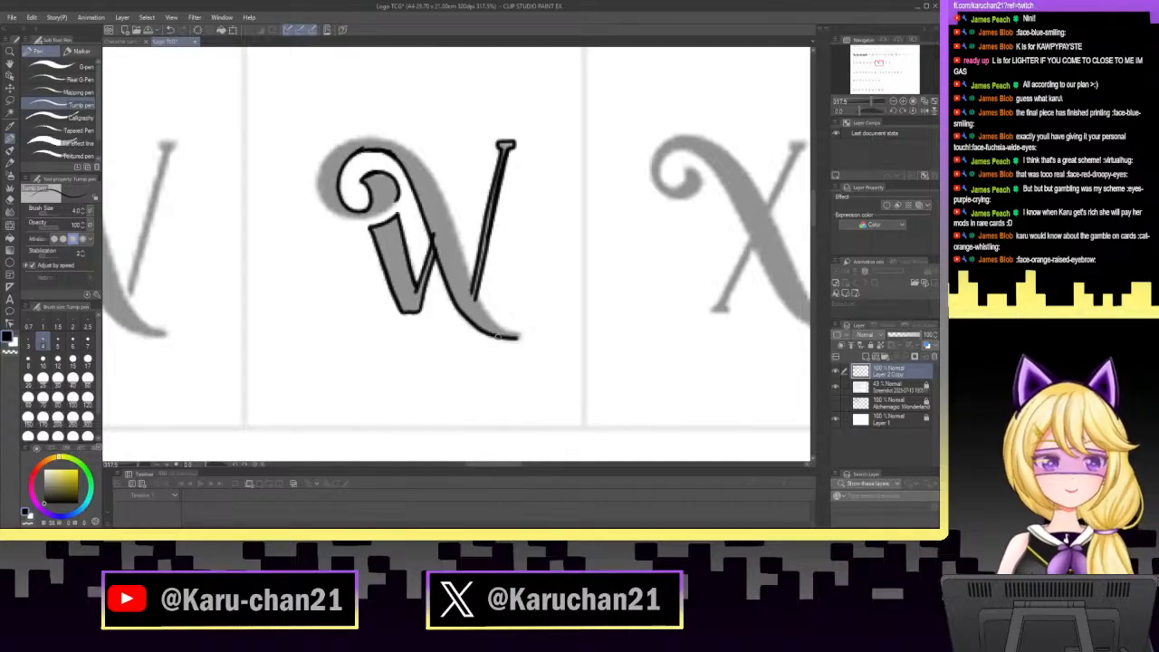
pyautogui.hotkey('ctrl', '+')
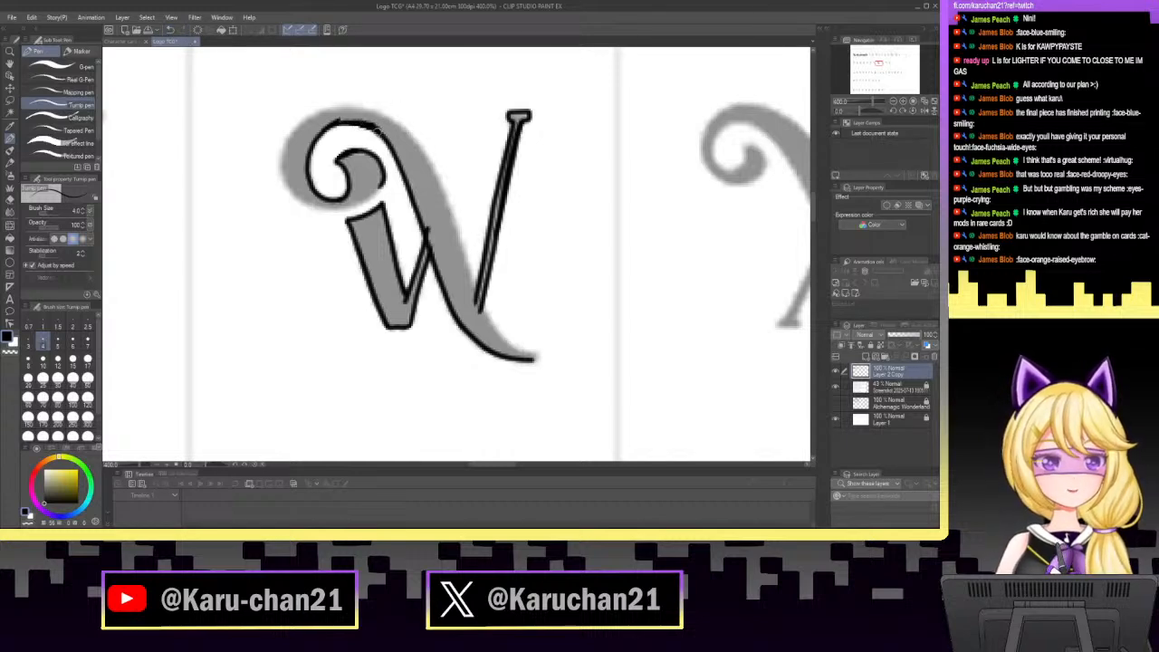
pyautogui.moveTo(359, 126); pyautogui.dragTo(390, 143)
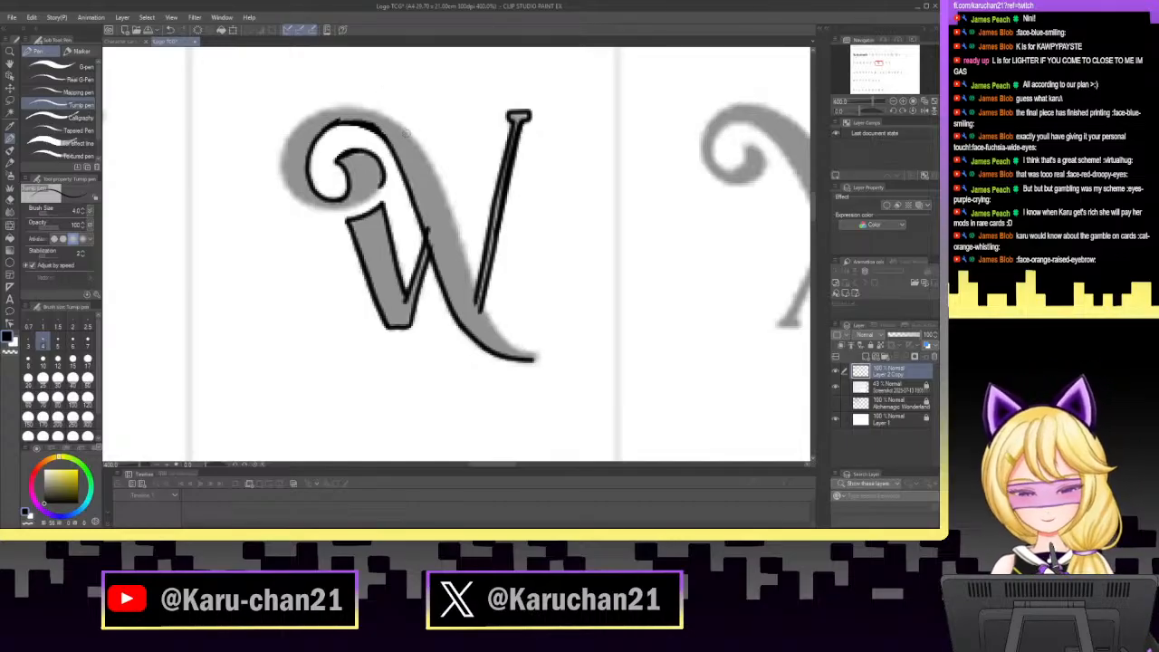
pyautogui.moveTo(404, 129)
pyautogui.mouseDown()
pyautogui.moveTo(482, 312)
pyautogui.moveTo(539, 359)
pyautogui.mouseUp()
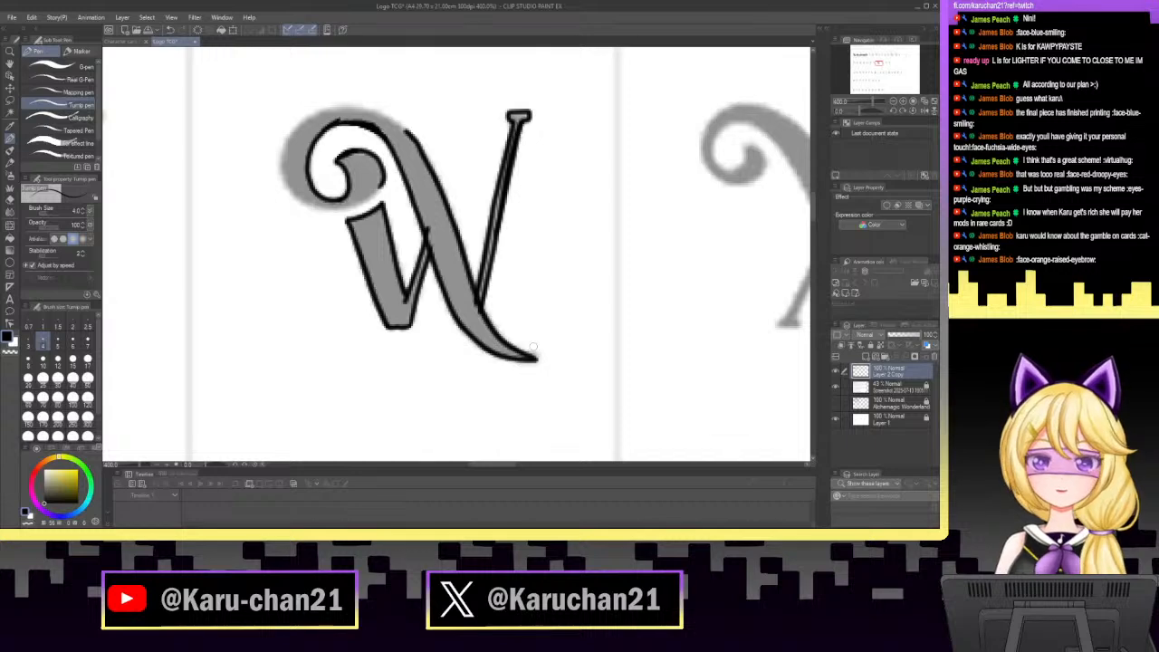
# Trace the outer edge of the W's curl to close the outline, rotating the canvas for the top arc and resetting the rotation.
pyautogui.moveTo(317, 116)
pyautogui.mouseDown()
pyautogui.moveTo(282, 163)
pyautogui.moveTo(293, 192)
pyautogui.moveTo(288, 179)
pyautogui.moveTo(348, 211)
pyautogui.mouseUp()
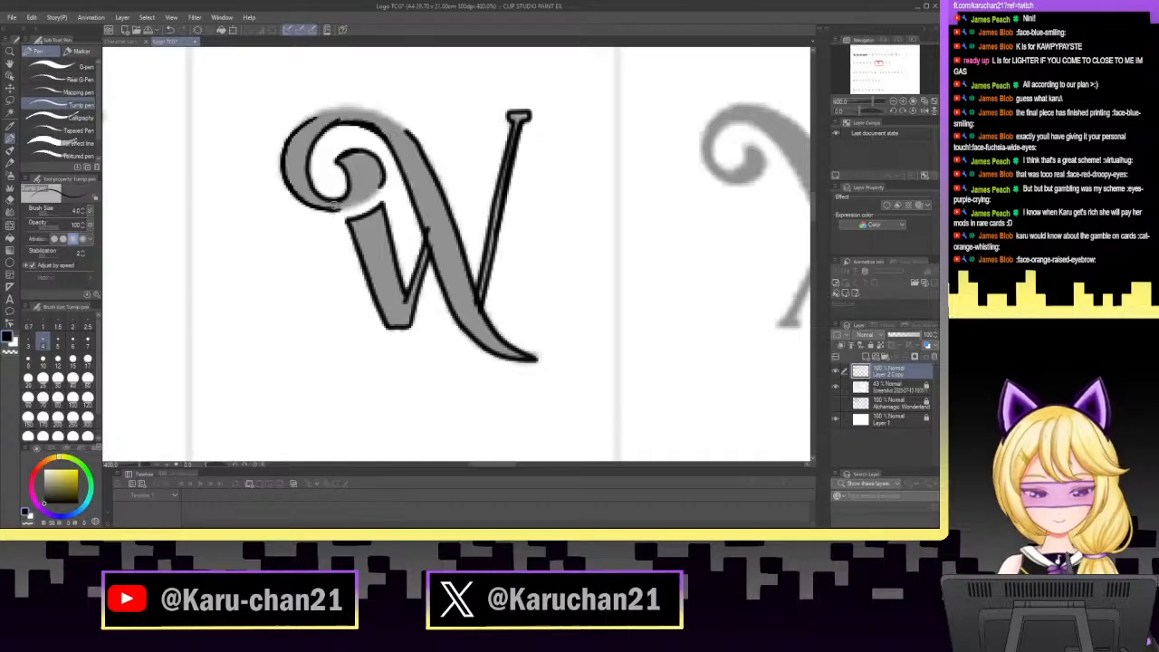
pyautogui.moveTo(335, 207)
pyautogui.mouseDown()
pyautogui.moveTo(367, 197)
pyautogui.moveTo(382, 175)
pyautogui.moveTo(363, 195)
pyautogui.moveTo(317, 208)
pyautogui.mouseUp()
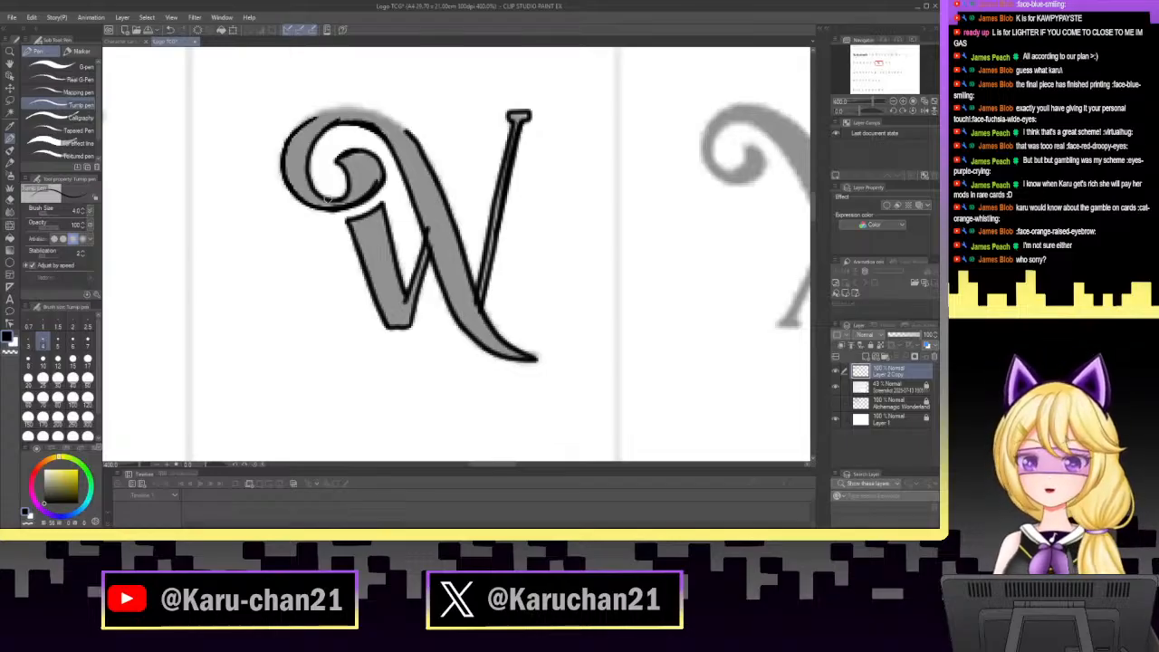
pyautogui.moveTo(865, 111); pyautogui.dragTo(842, 107)
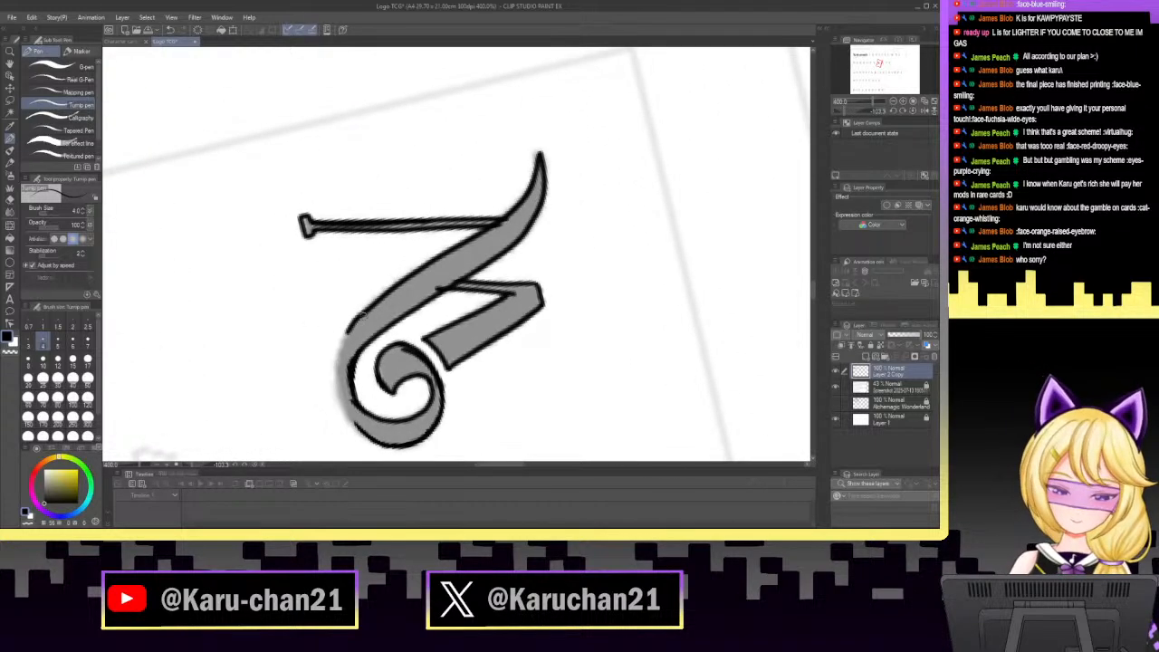
pyautogui.moveTo(361, 316)
pyautogui.mouseDown()
pyautogui.moveTo(341, 348)
pyautogui.moveTo(349, 328)
pyautogui.moveTo(340, 390)
pyautogui.moveTo(387, 447)
pyautogui.mouseUp()
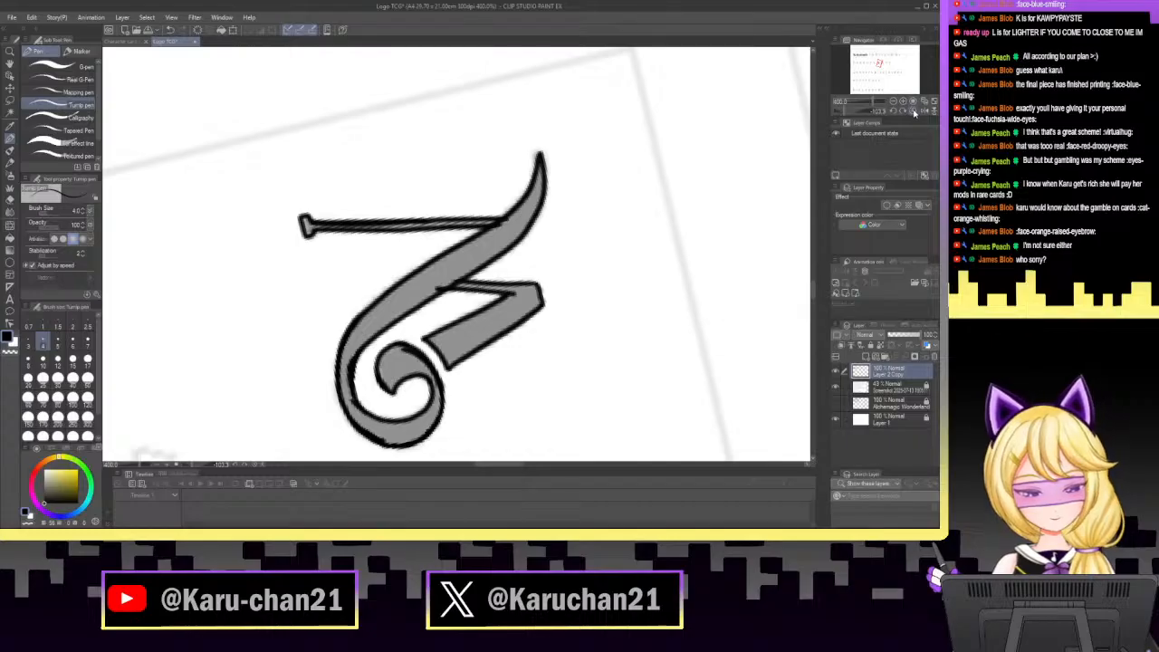
pyautogui.click(913, 105)
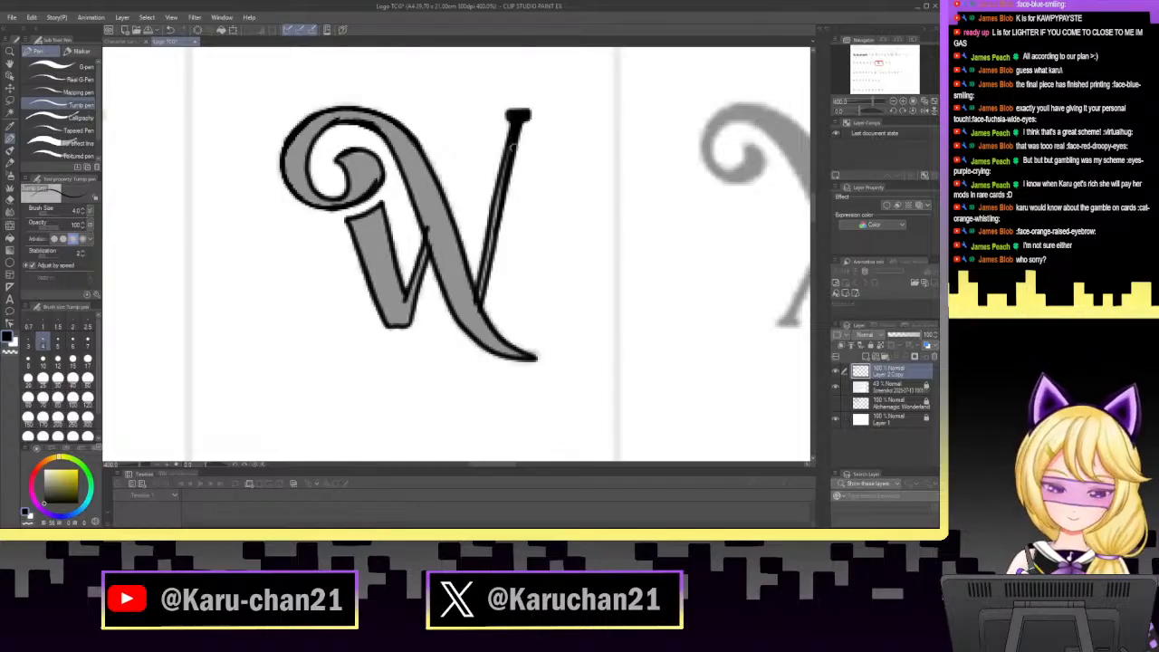
# Fill the W's thin right stroke and the rounded curl with solid black using the Turnip pen.
pyautogui.moveTo(509, 154); pyautogui.dragTo(479, 307)
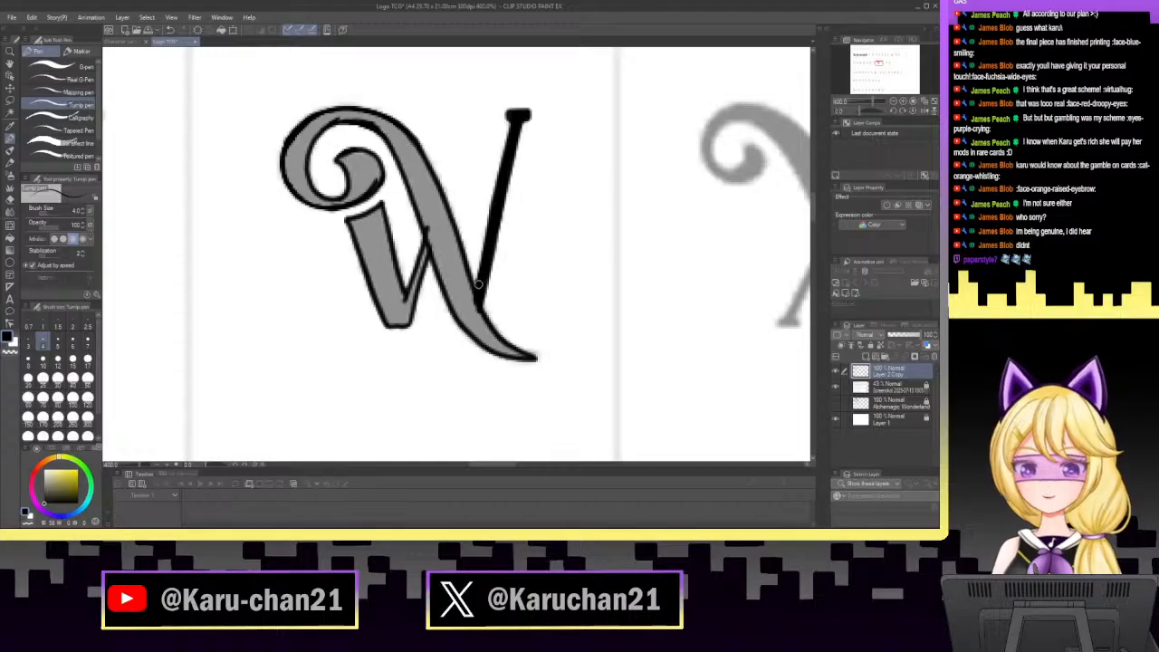
pyautogui.moveTo(317, 130)
pyautogui.mouseDown()
pyautogui.moveTo(296, 146)
pyautogui.moveTo(308, 131)
pyautogui.moveTo(303, 176)
pyautogui.moveTo(290, 156)
pyautogui.mouseUp()
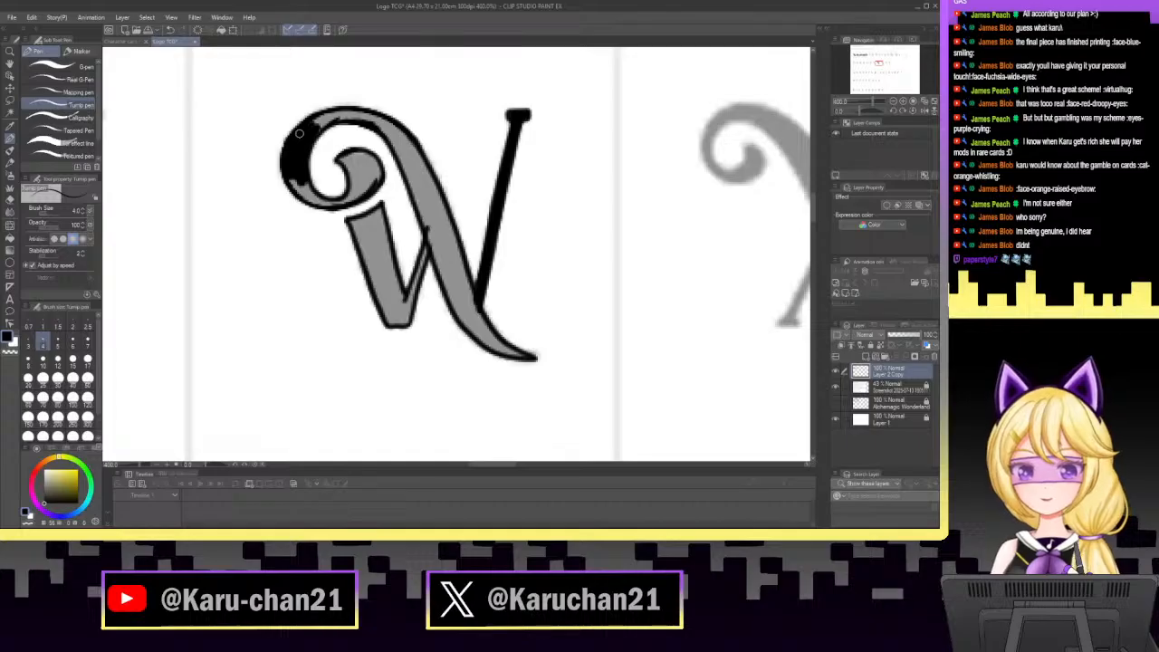
pyautogui.moveTo(288, 173)
pyautogui.mouseDown()
pyautogui.moveTo(297, 193)
pyautogui.moveTo(308, 188)
pyautogui.mouseUp()
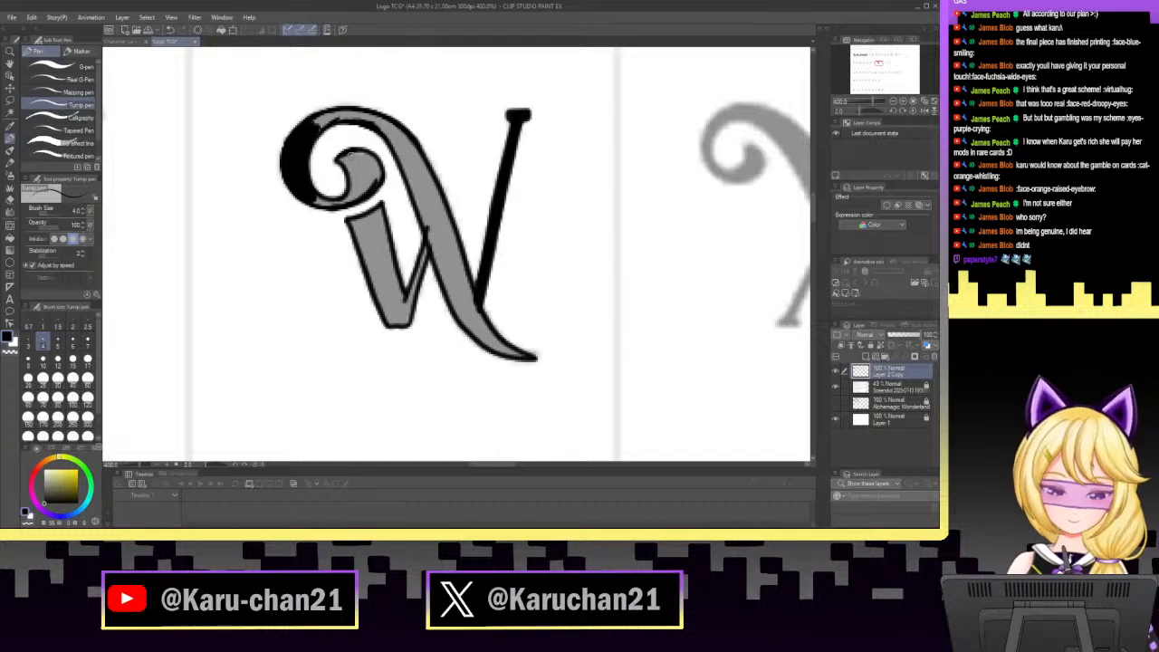
pyautogui.moveTo(348, 157)
pyautogui.mouseDown()
pyautogui.moveTo(358, 192)
pyautogui.moveTo(377, 170)
pyautogui.moveTo(357, 157)
pyautogui.mouseUp()
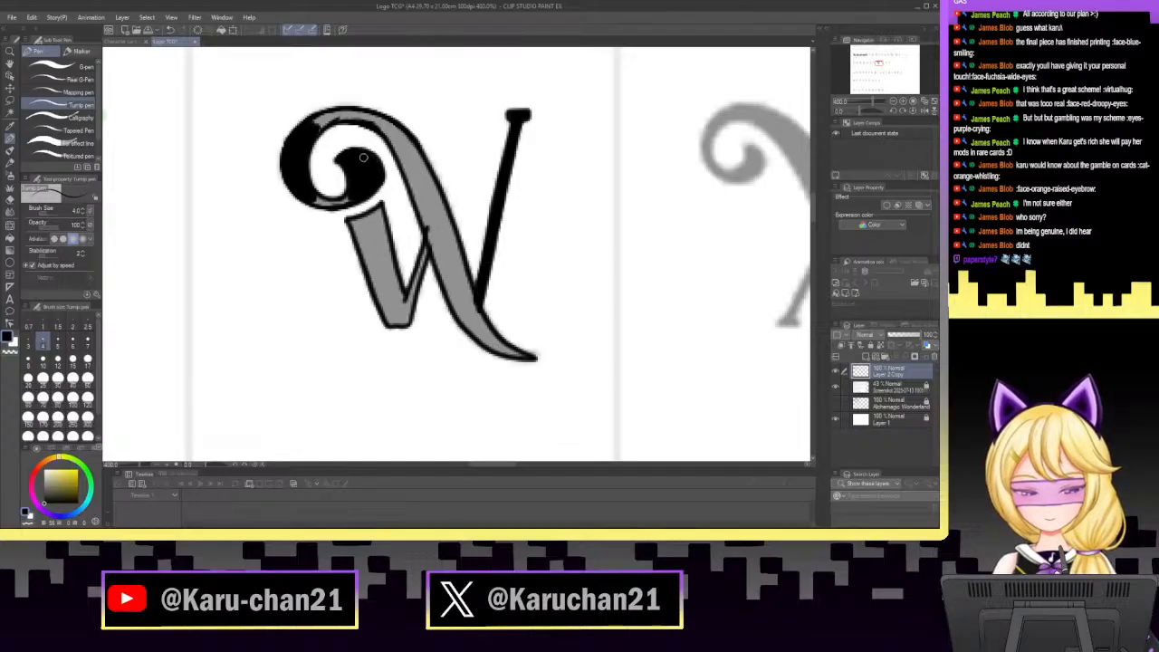
pyautogui.moveTo(319, 201); pyautogui.dragTo(355, 198)
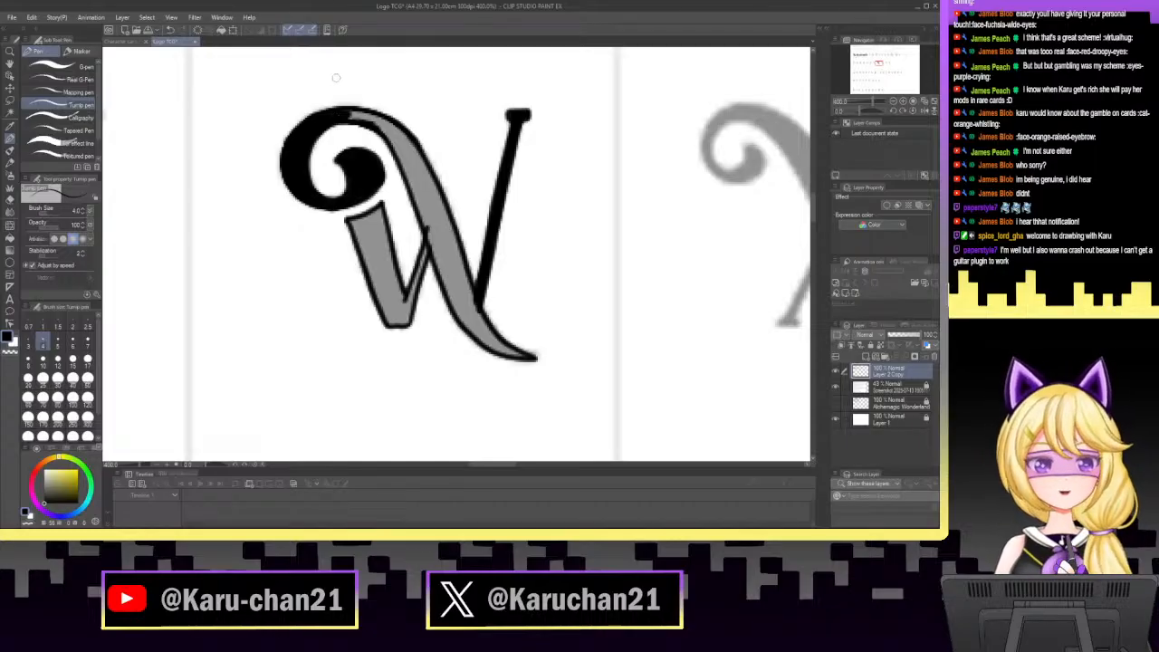
# Fill the W's main diagonal with solid black from the top arc down to the tail.
pyautogui.moveTo(351, 115); pyautogui.dragTo(363, 118)
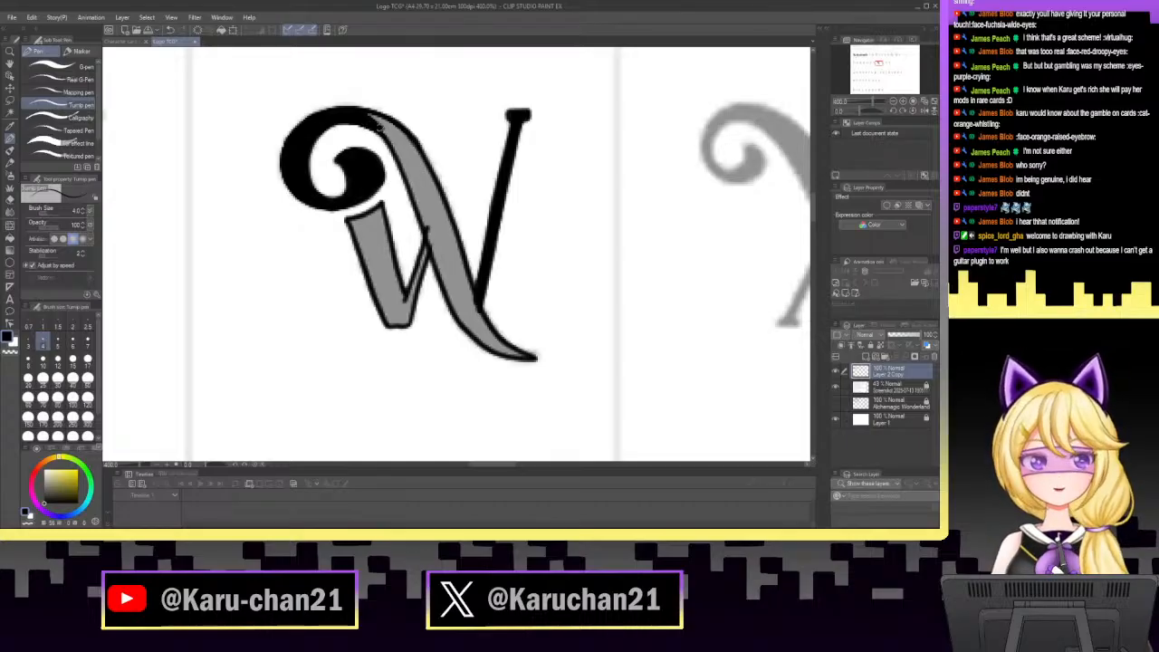
pyautogui.moveTo(370, 115)
pyautogui.mouseDown()
pyautogui.moveTo(401, 133)
pyautogui.moveTo(410, 179)
pyautogui.moveTo(405, 145)
pyautogui.moveTo(429, 185)
pyautogui.moveTo(412, 181)
pyautogui.moveTo(433, 225)
pyautogui.moveTo(427, 185)
pyautogui.moveTo(444, 215)
pyautogui.moveTo(448, 193)
pyautogui.moveTo(429, 183)
pyautogui.mouseUp()
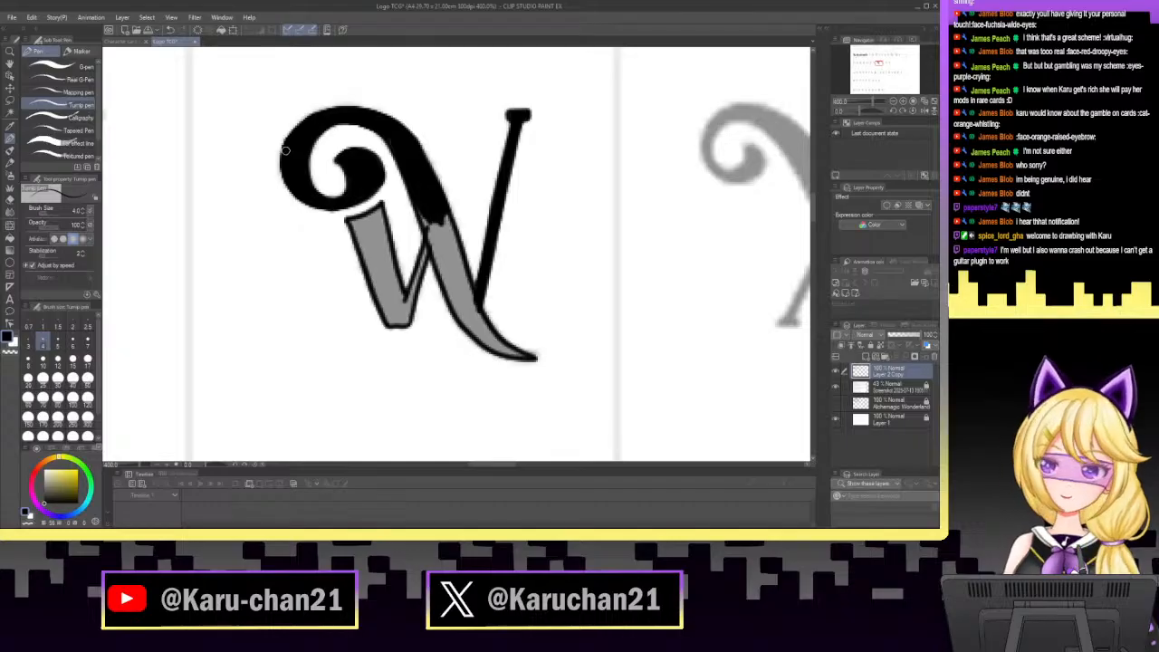
pyautogui.moveTo(427, 206)
pyautogui.mouseDown()
pyautogui.moveTo(450, 294)
pyautogui.moveTo(439, 214)
pyautogui.moveTo(460, 248)
pyautogui.moveTo(469, 325)
pyautogui.moveTo(448, 292)
pyautogui.moveTo(471, 332)
pyautogui.moveTo(484, 340)
pyautogui.moveTo(470, 299)
pyautogui.moveTo(487, 338)
pyautogui.mouseUp()
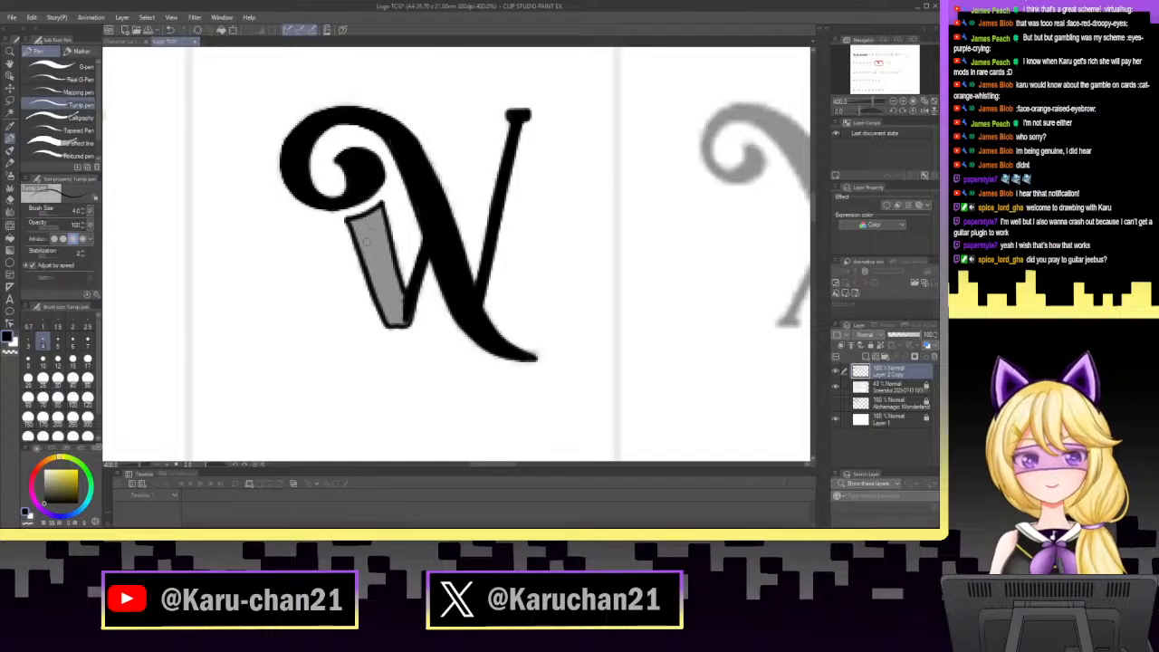
# Fill the W's short left stroke with solid black down to its base.
pyautogui.moveTo(366, 242)
pyautogui.mouseDown()
pyautogui.moveTo(381, 213)
pyautogui.moveTo(392, 260)
pyautogui.moveTo(370, 223)
pyautogui.moveTo(372, 247)
pyautogui.moveTo(366, 230)
pyautogui.moveTo(369, 260)
pyautogui.mouseUp()
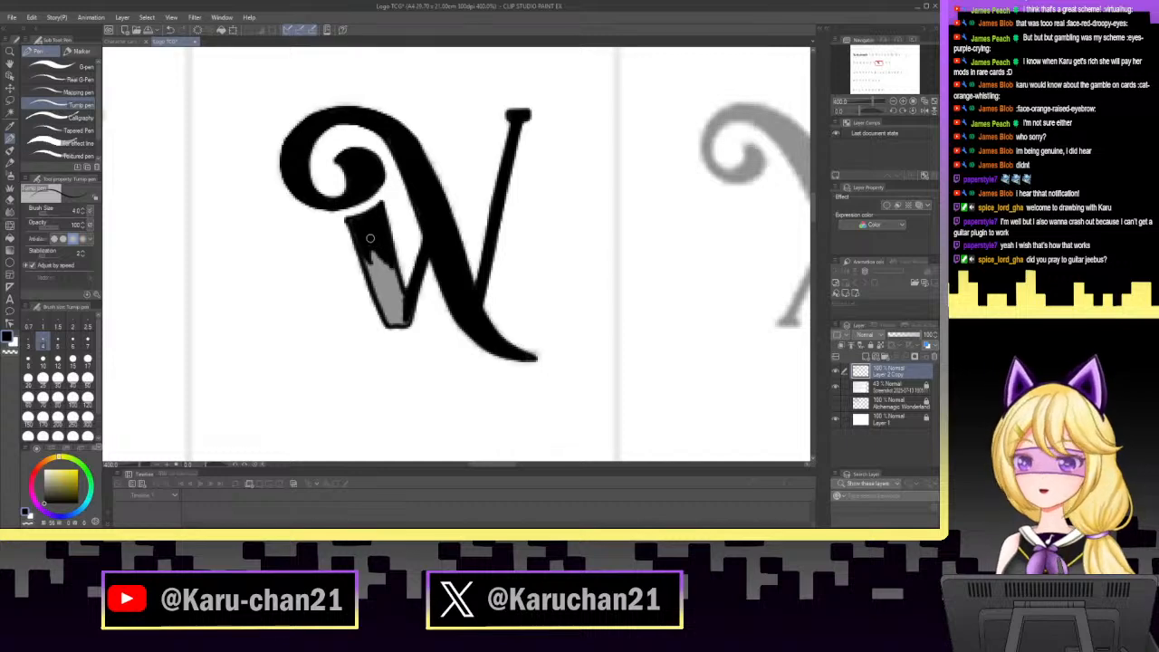
pyautogui.moveTo(360, 242); pyautogui.dragTo(366, 255)
pyautogui.moveTo(367, 251)
pyautogui.mouseDown()
pyautogui.moveTo(383, 294)
pyautogui.moveTo(378, 252)
pyautogui.moveTo(396, 297)
pyautogui.moveTo(385, 259)
pyautogui.mouseUp()
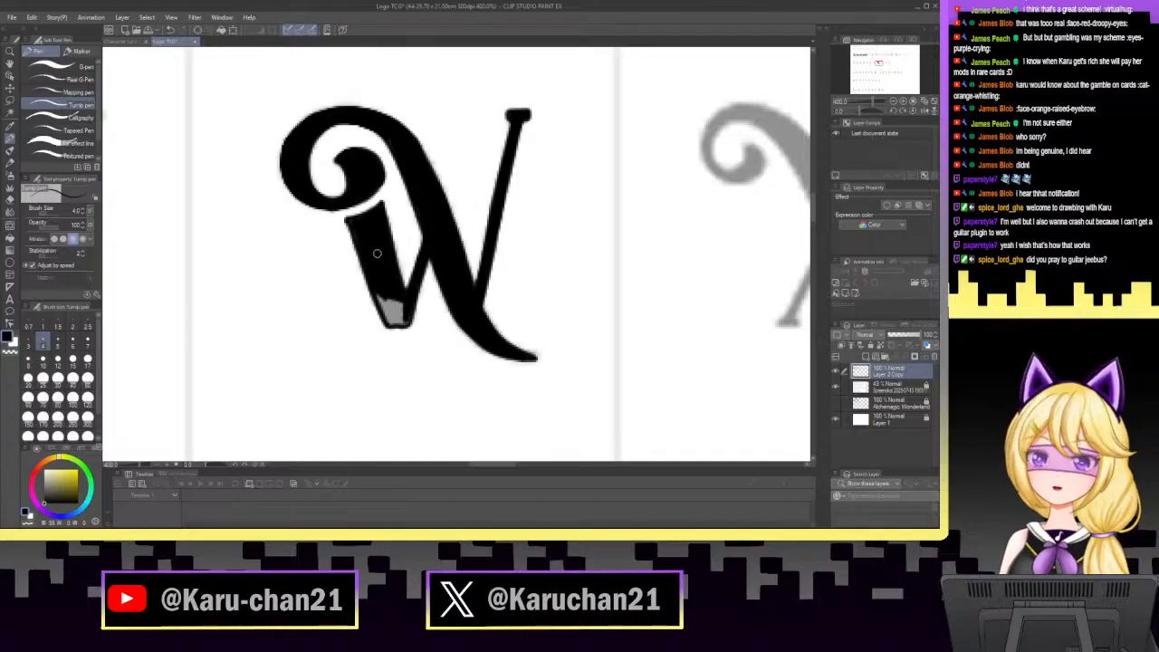
pyautogui.moveTo(384, 288); pyautogui.dragTo(399, 322)
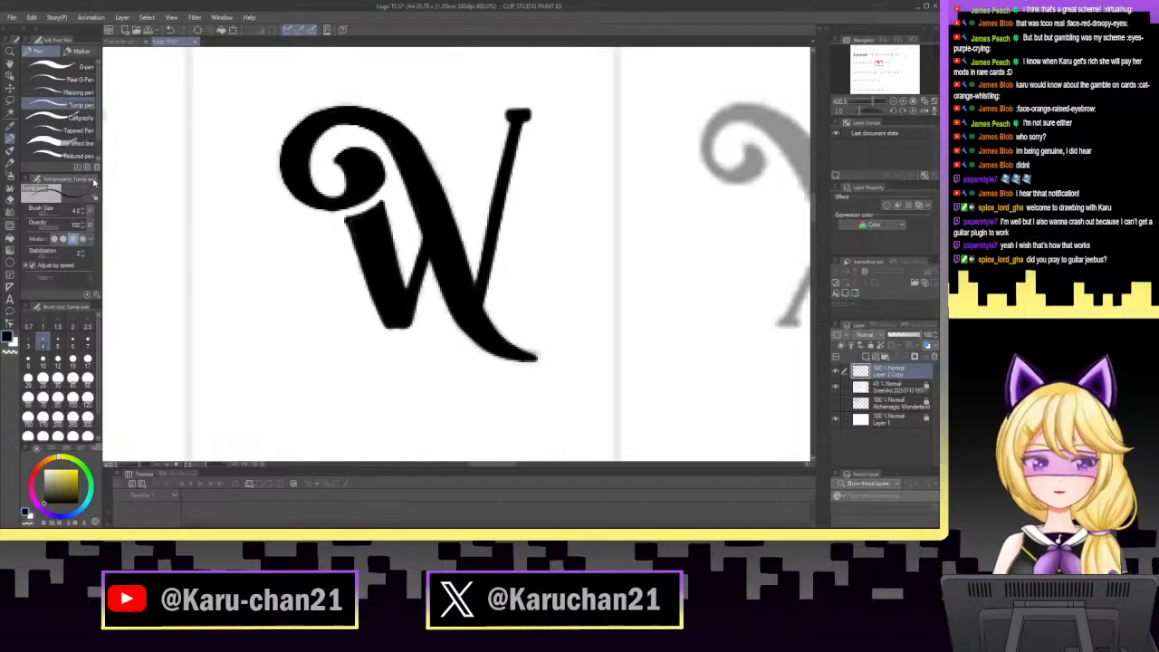
pyautogui.moveTo(872, 102)
pyautogui.mouseDown()
pyautogui.moveTo(862, 109)
pyautogui.moveTo(883, 109)
pyautogui.mouseUp()
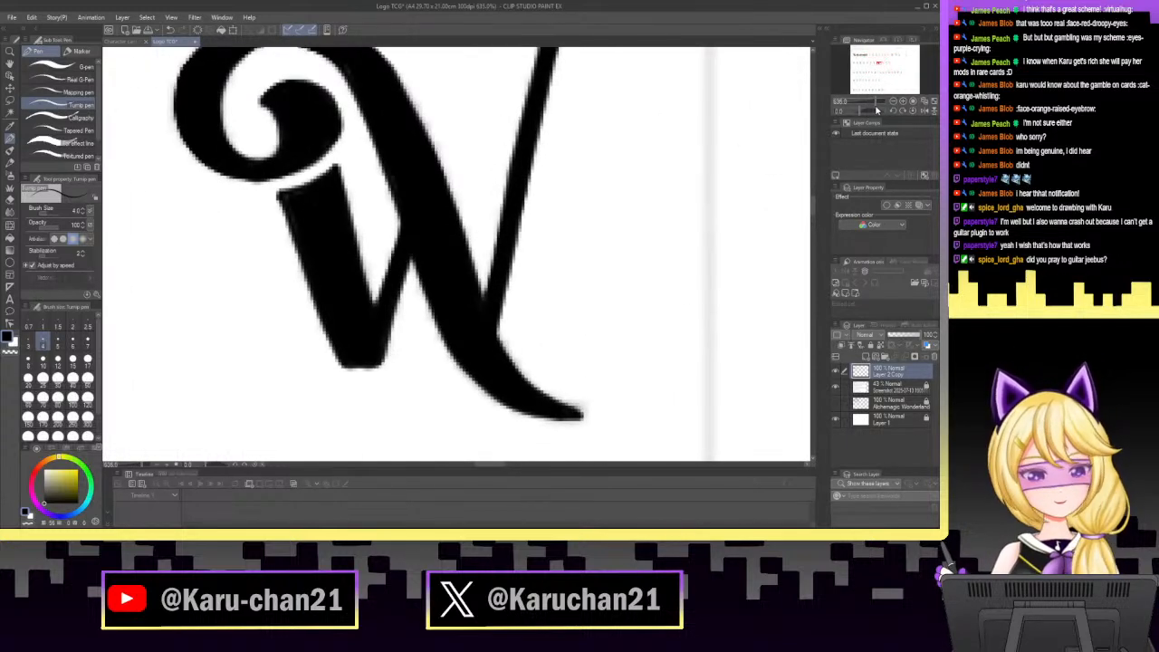
pyautogui.click(8, 203)
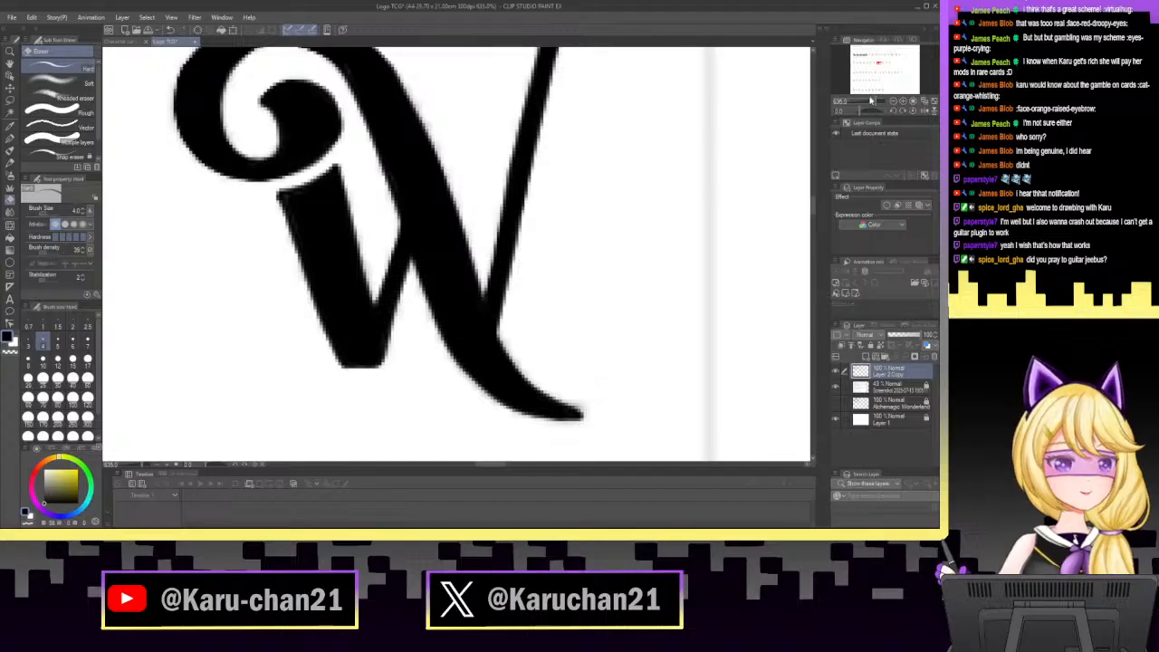
pyautogui.moveTo(876, 101); pyautogui.dragTo(858, 107)
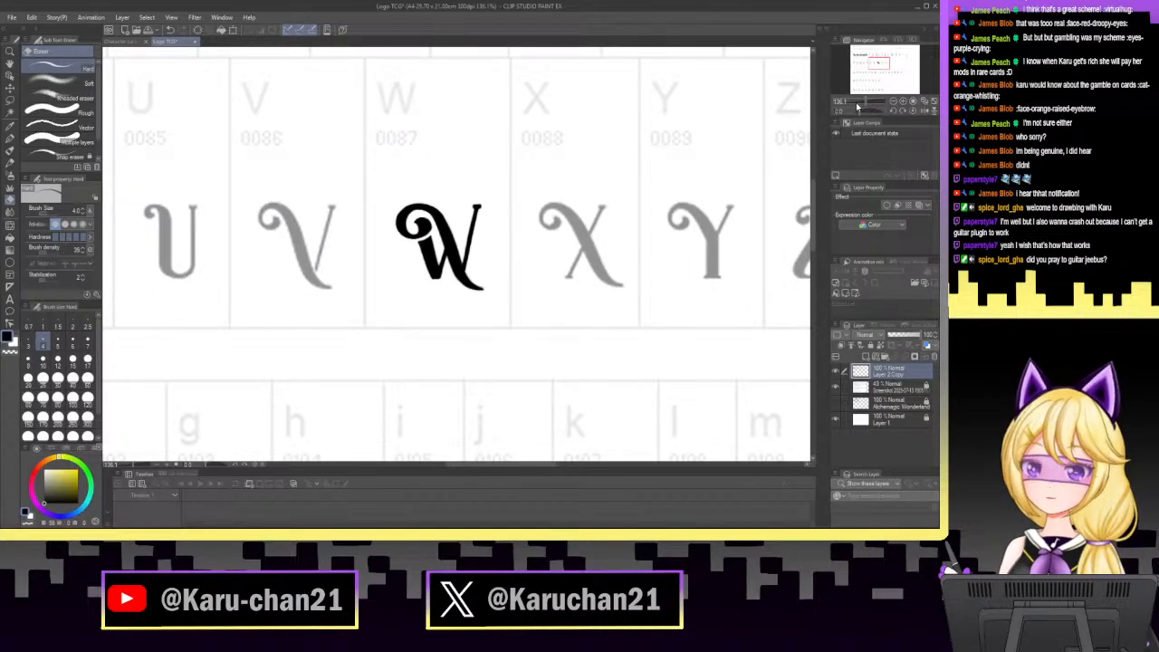
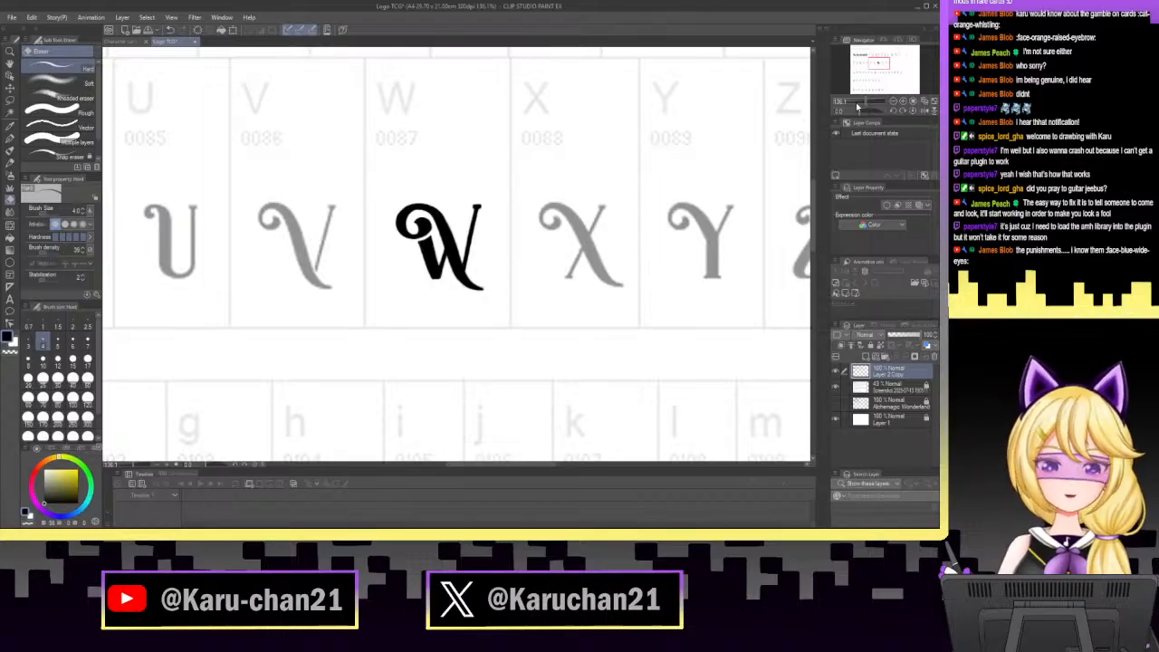
# Lasso the finished W and move it off the chart tracing to sit beneath the start of the word "Alchemagic".
pyautogui.click(10, 99)
pyautogui.moveTo(387, 303)
pyautogui.mouseDown()
pyautogui.moveTo(401, 163)
pyautogui.moveTo(392, 316)
pyautogui.mouseUp()
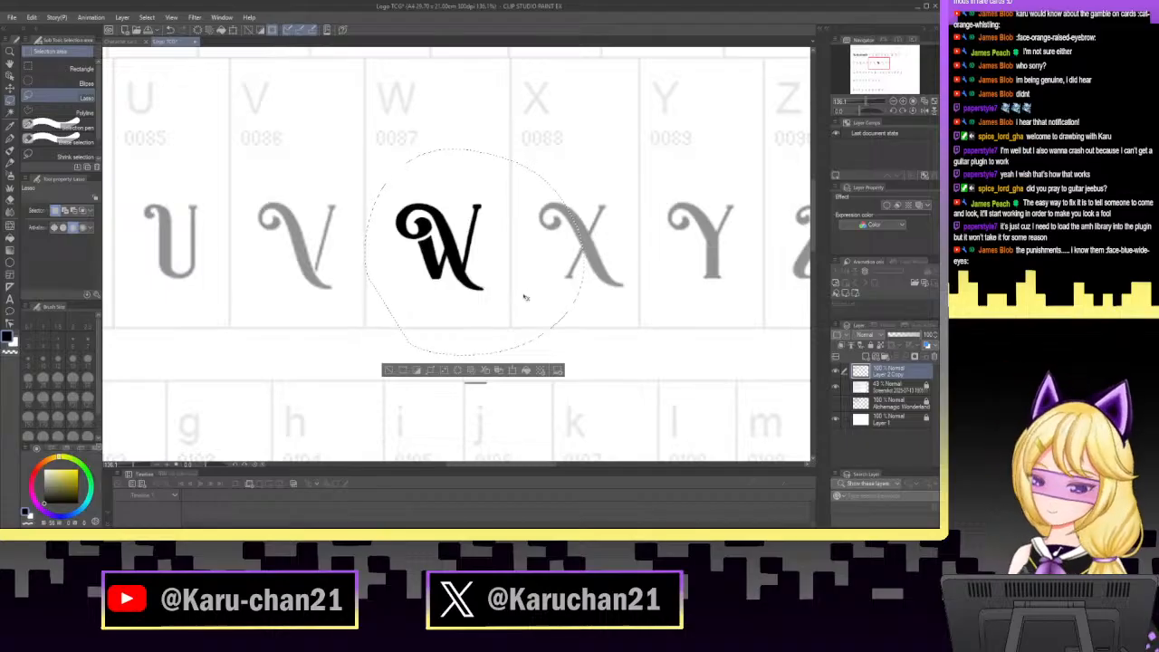
pyautogui.hotkey('ctrl', 't')
pyautogui.moveTo(525, 297)
pyautogui.mouseDown()
pyautogui.moveTo(469, 247)
pyautogui.moveTo(261, 183)
pyautogui.mouseUp()
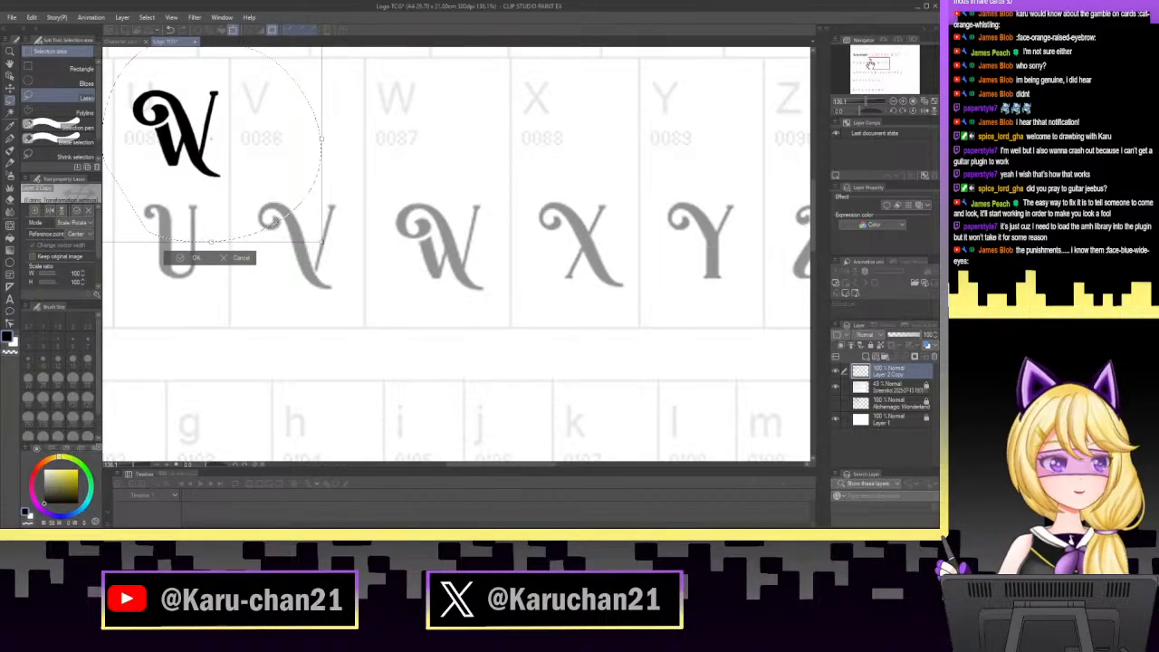
pyautogui.moveTo(876, 65); pyautogui.dragTo(865, 59)
pyautogui.moveTo(497, 276); pyautogui.dragTo(195, 293)
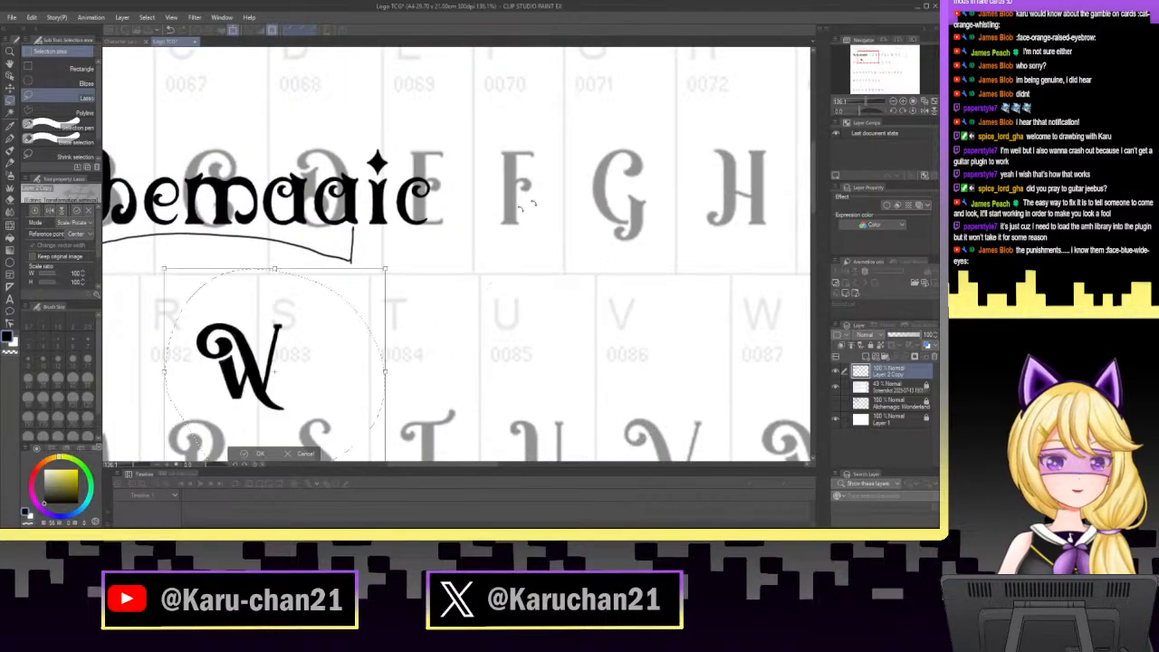
pyautogui.moveTo(866, 60)
pyautogui.mouseDown()
pyautogui.moveTo(849, 66)
pyautogui.moveTo(863, 62)
pyautogui.mouseUp()
pyautogui.moveTo(561, 276); pyautogui.dragTo(292, 274)
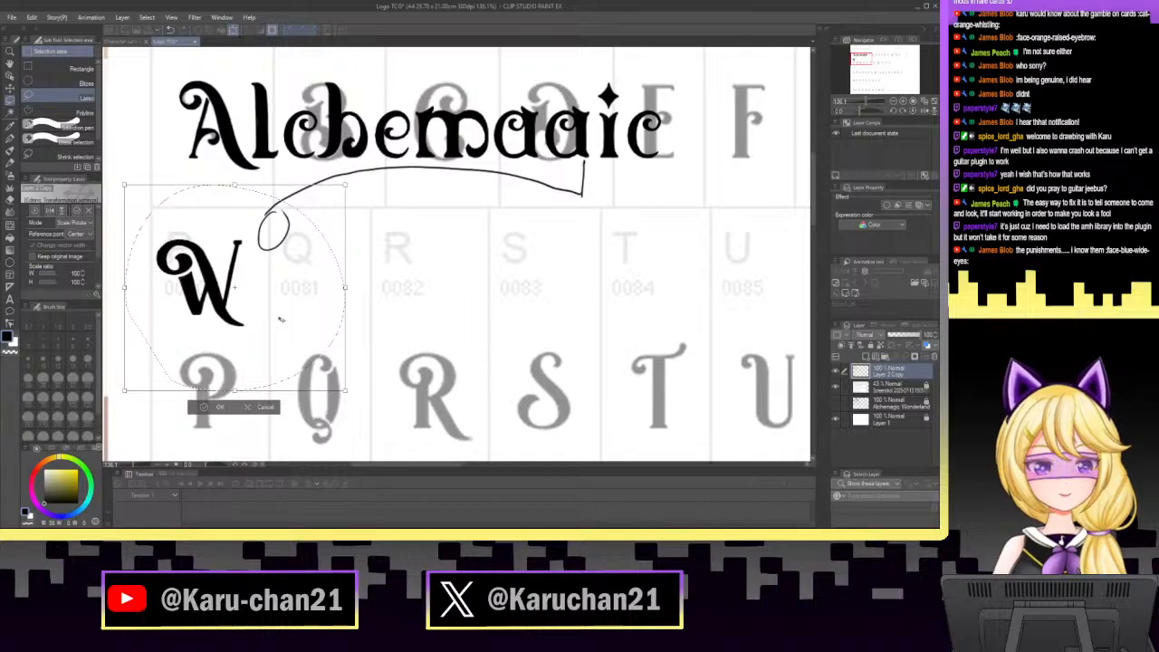
pyautogui.moveTo(281, 319); pyautogui.dragTo(282, 369)
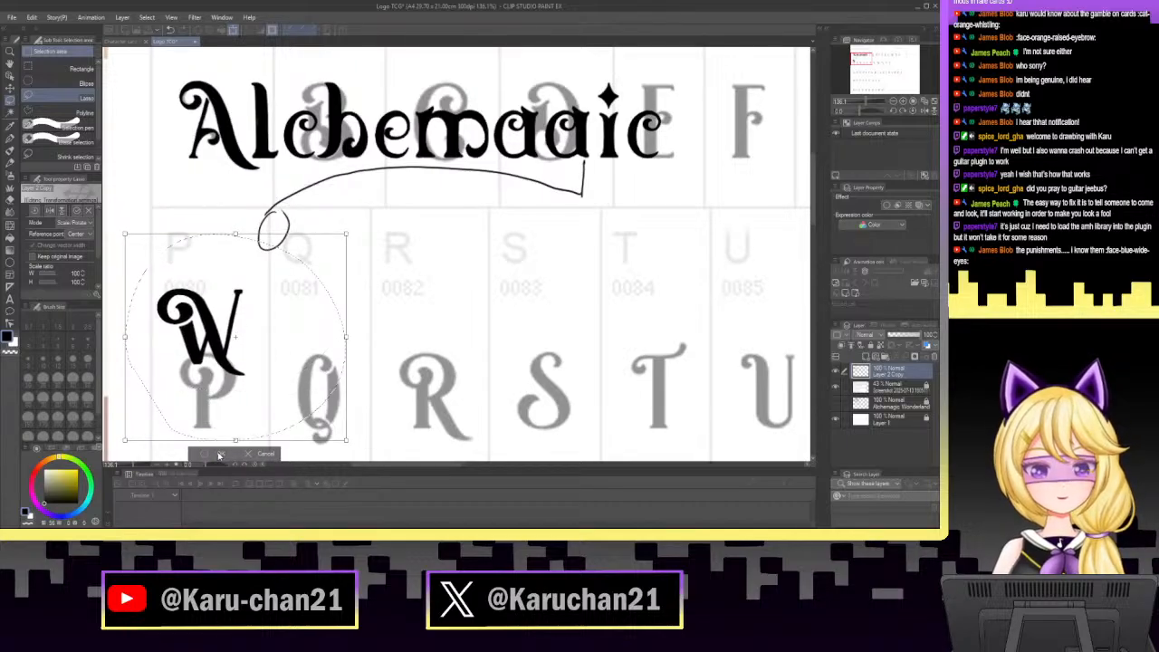
pyautogui.click(219, 455)
# Lasso the first c in "Alchemagic", duplicate it onto its own layer and start a transform on the copy.
pyautogui.scroll(-2, 453, 272)
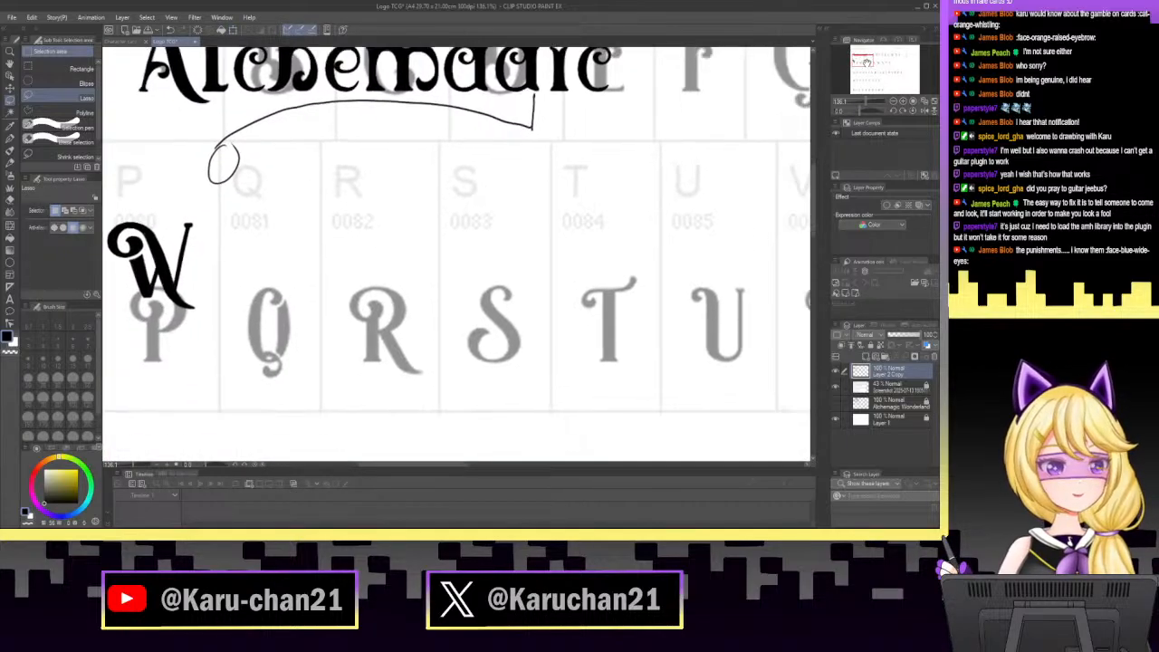
pyautogui.moveTo(867, 63); pyautogui.dragTo(865, 60)
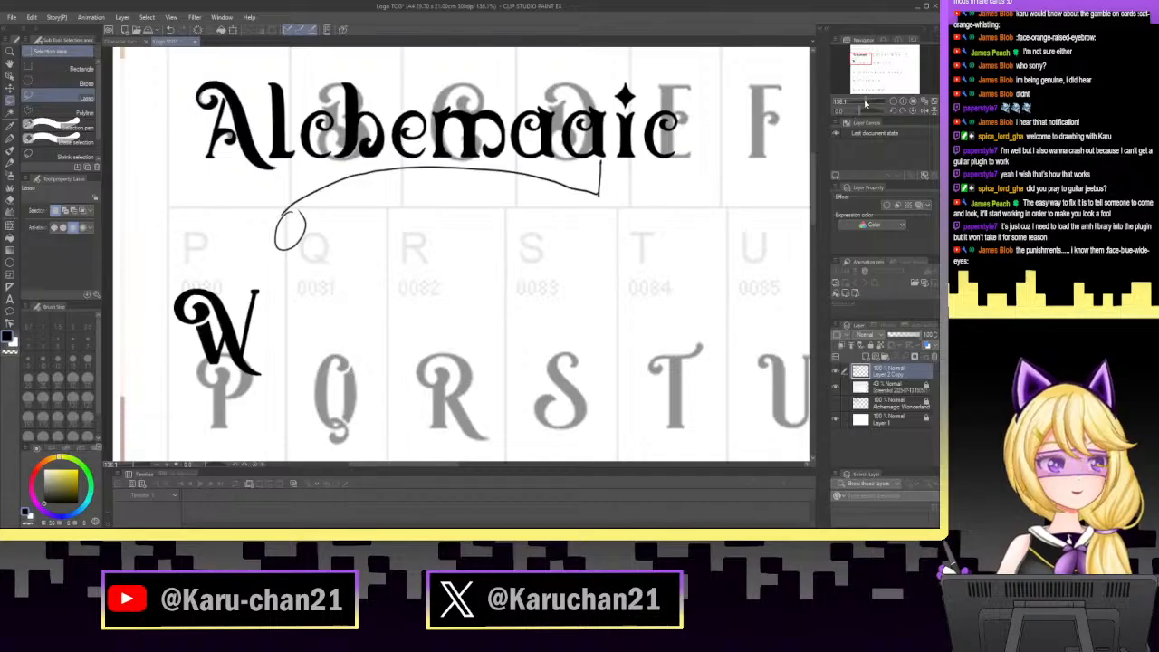
pyautogui.moveTo(866, 104); pyautogui.dragTo(866, 104)
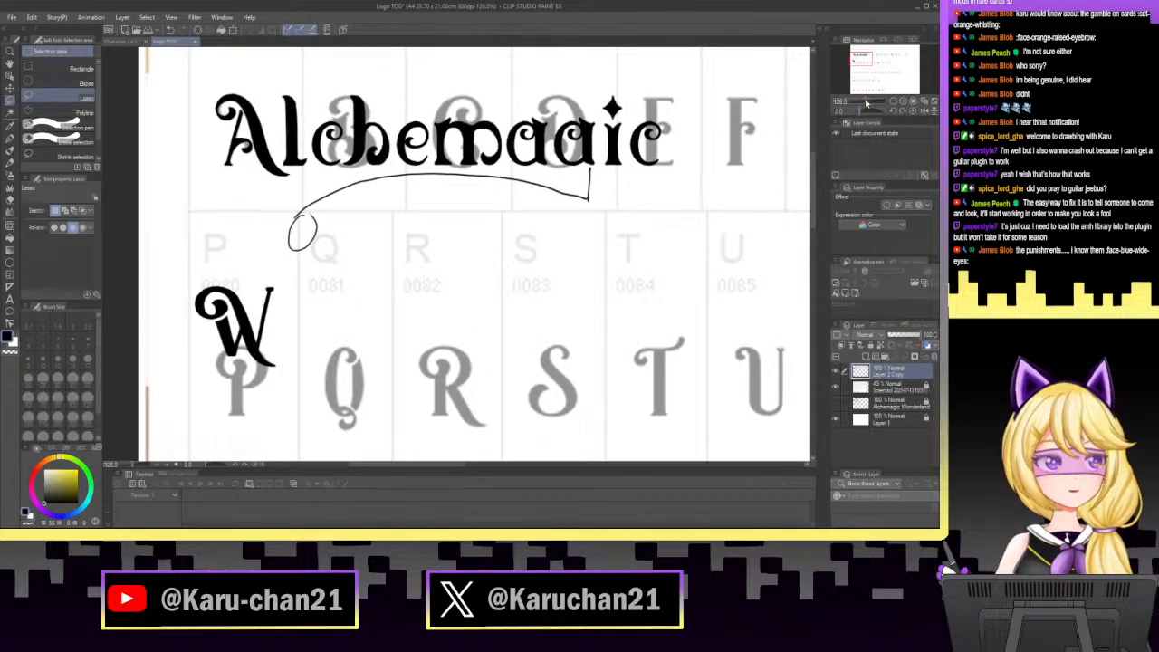
pyautogui.moveTo(866, 104); pyautogui.dragTo(857, 57)
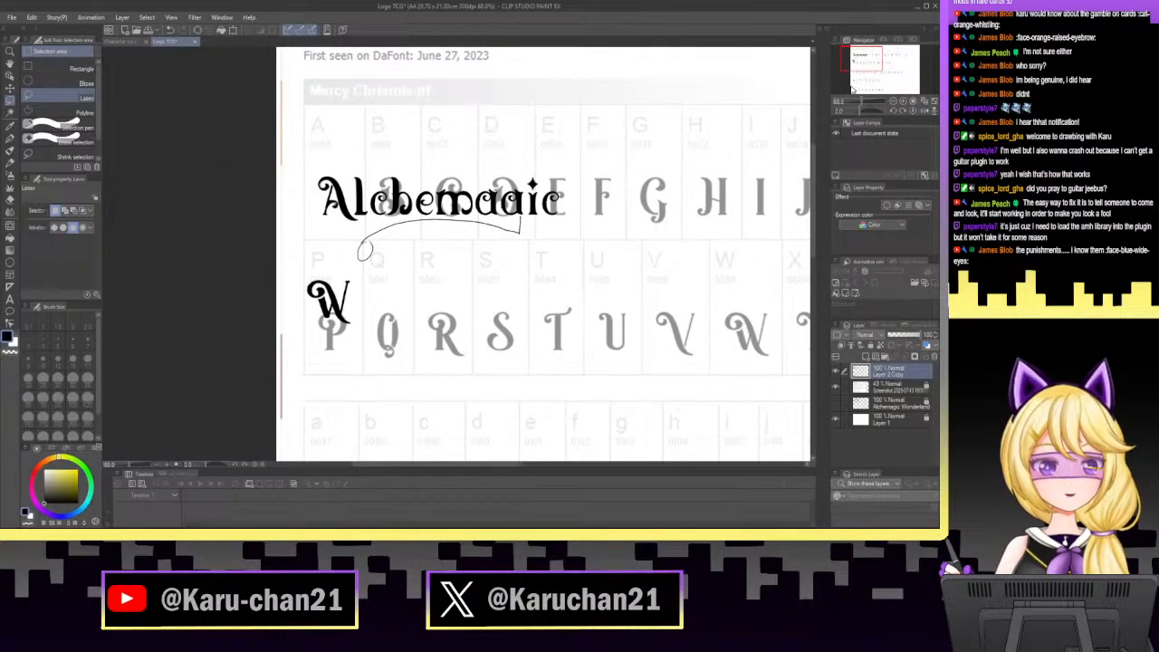
pyautogui.moveTo(862, 102); pyautogui.dragTo(873, 102)
pyautogui.moveTo(858, 57); pyautogui.dragTo(855, 55)
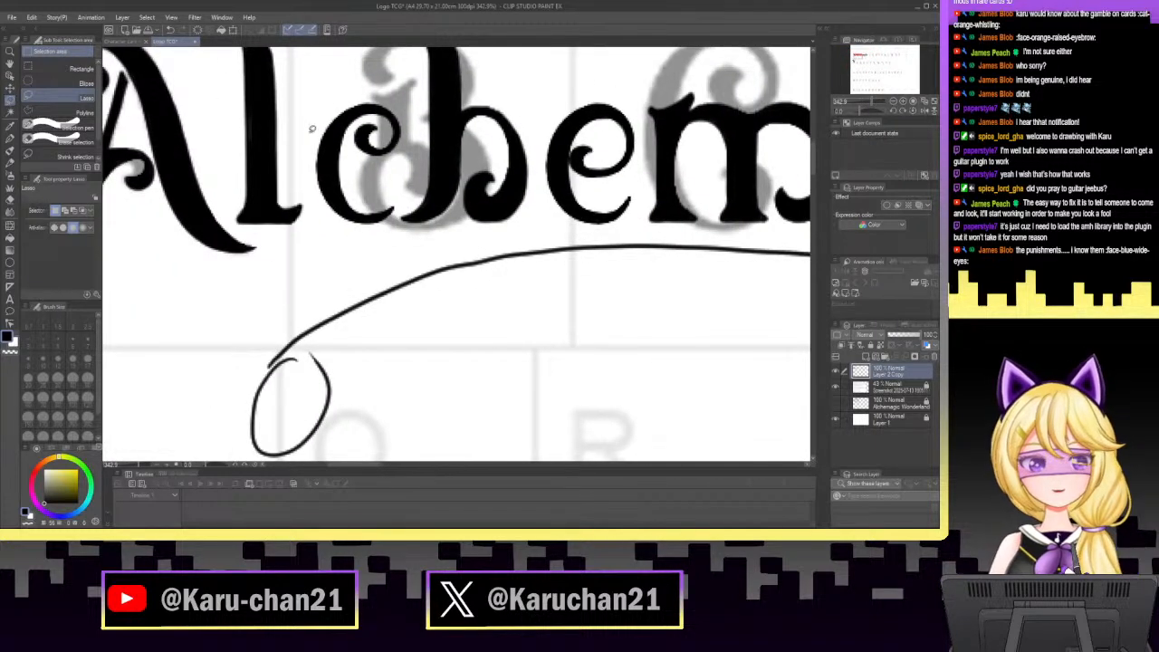
pyautogui.moveTo(292, 136)
pyautogui.mouseDown()
pyautogui.moveTo(339, 90)
pyautogui.moveTo(380, 89)
pyautogui.moveTo(406, 105)
pyautogui.moveTo(412, 132)
pyautogui.moveTo(402, 212)
pyautogui.moveTo(365, 243)
pyautogui.moveTo(335, 237)
pyautogui.moveTo(297, 181)
pyautogui.mouseUp()
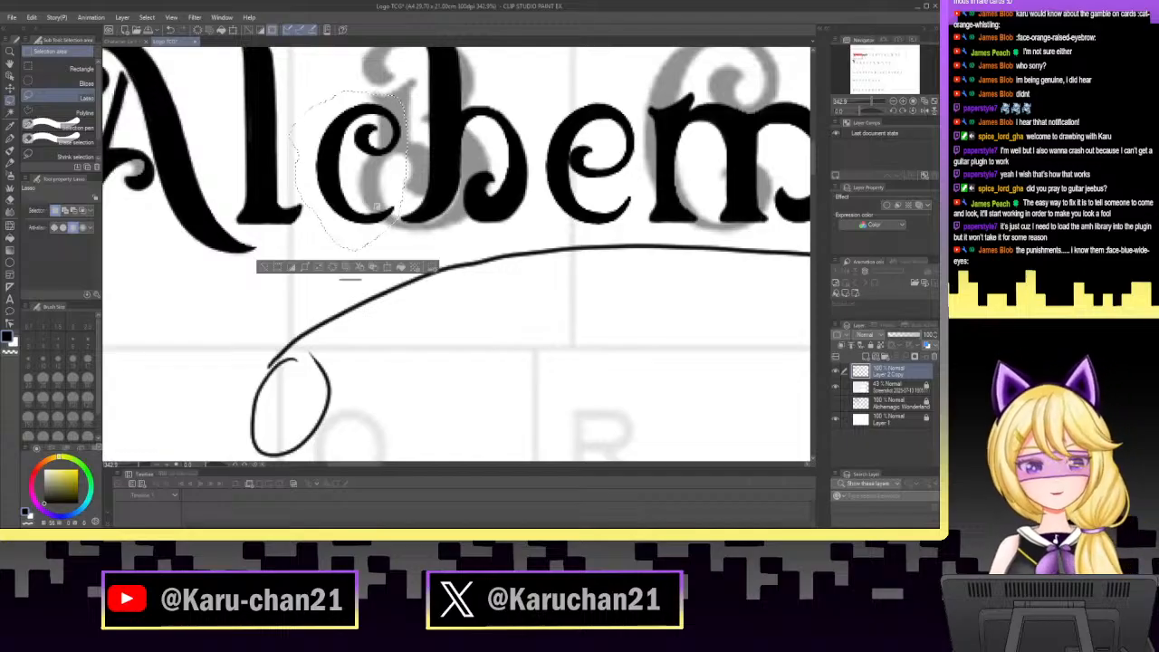
pyautogui.hotkey('ctrl', 'c')
pyautogui.hotkey('ctrl', 'v')
pyautogui.hotkey('ctrl', 't')
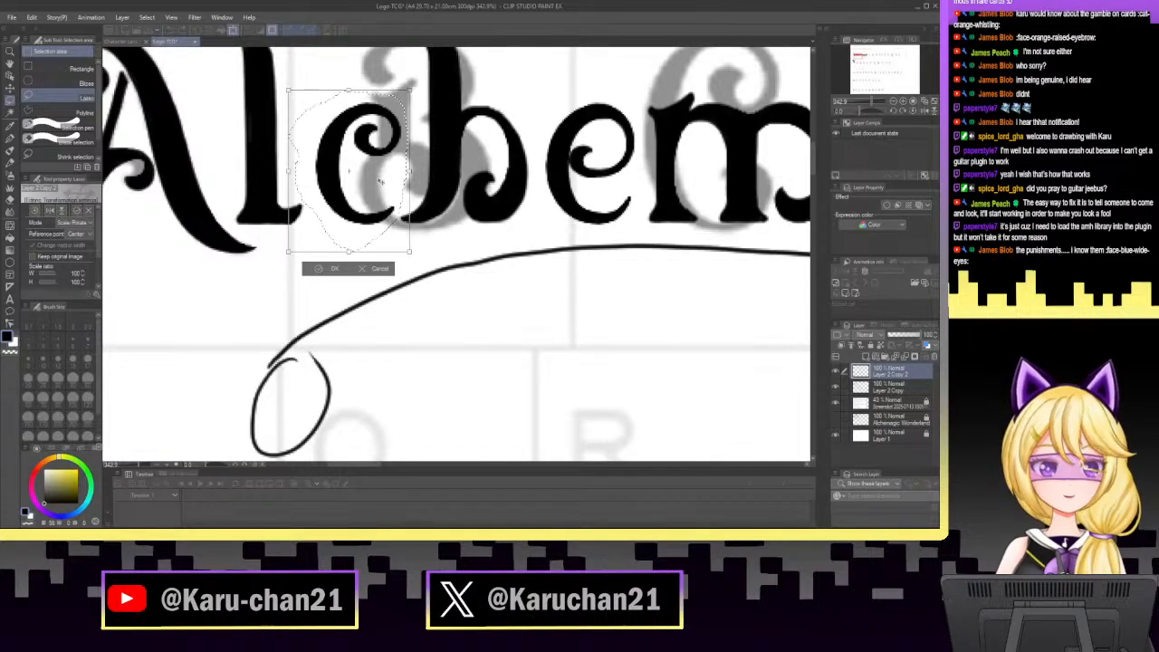
# Move the copied c down to the W's line, just to the right of the W, and apply the transform.
pyautogui.moveTo(371, 168); pyautogui.dragTo(360, 415)
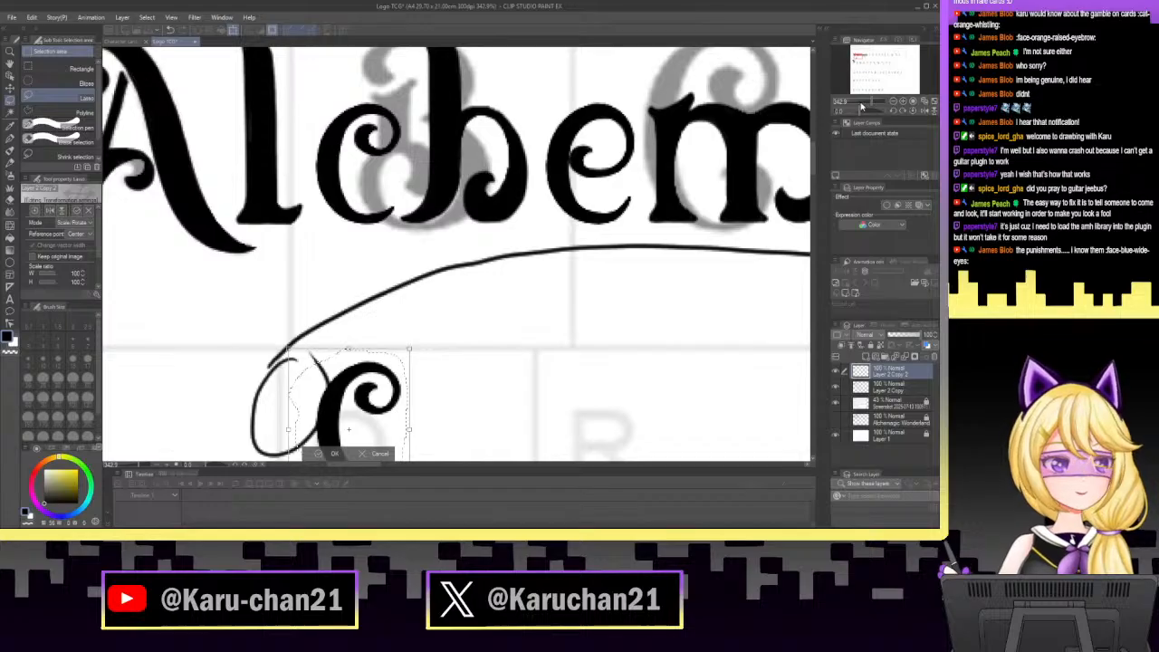
pyautogui.hotkey('ctrl', '0')
pyautogui.moveTo(431, 291); pyautogui.dragTo(433, 348)
pyautogui.click(416, 385)
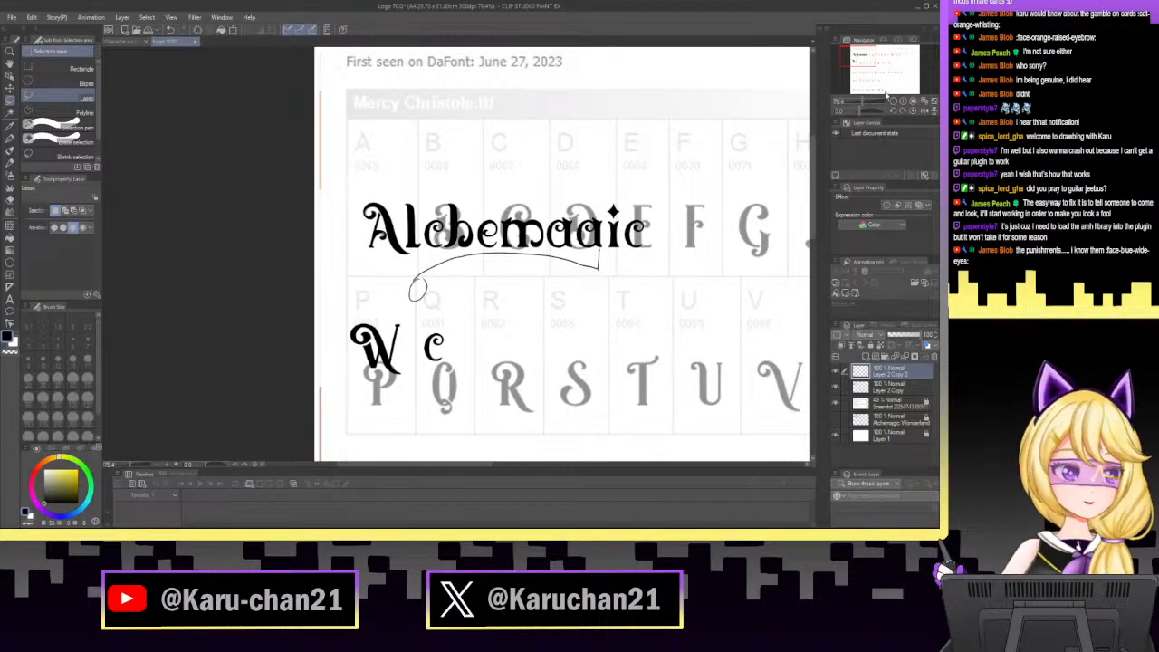
# Turn the copied c into an o by outlining a curved right stroke with the Turnip pen and filling it solid black.
pyautogui.scroll(6, 457, 258)
pyautogui.moveTo(857, 56); pyautogui.dragTo(858, 61)
pyautogui.moveTo(871, 101); pyautogui.dragTo(874, 102)
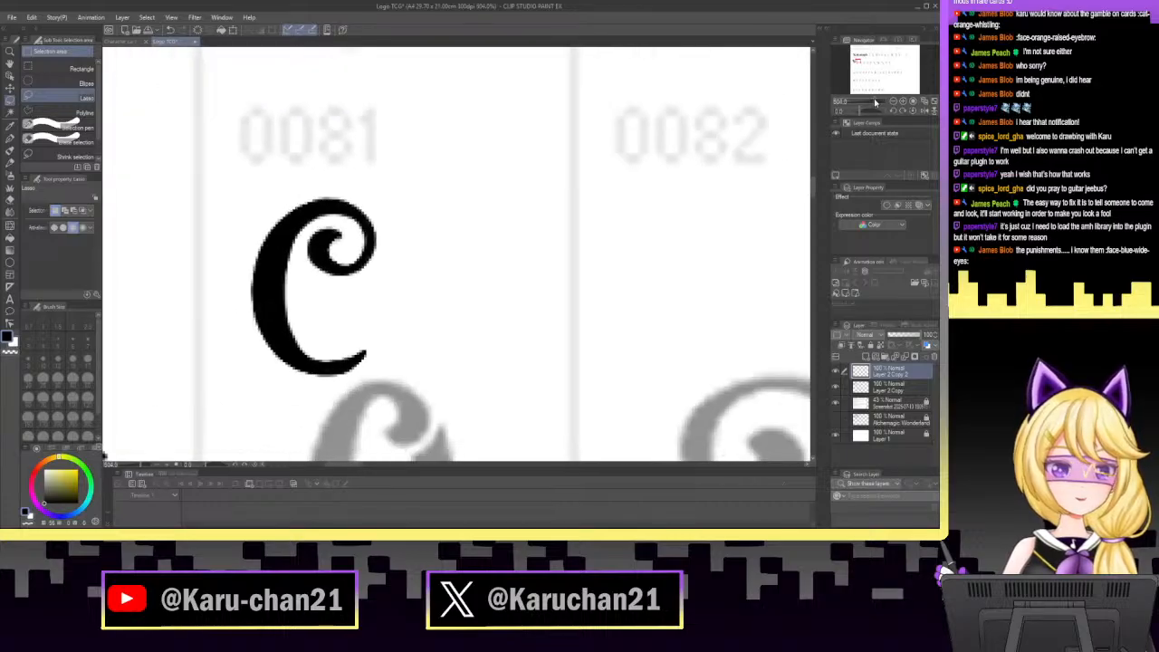
pyautogui.click(7, 138)
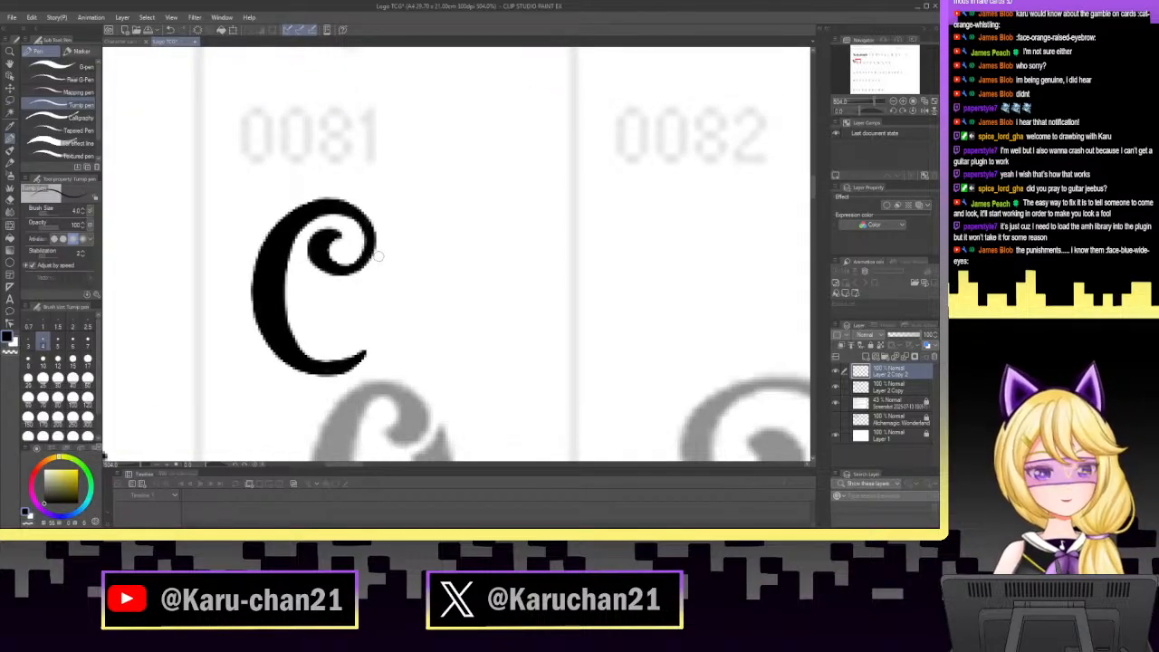
pyautogui.moveTo(379, 256)
pyautogui.mouseDown()
pyautogui.moveTo(359, 280)
pyautogui.moveTo(380, 262)
pyautogui.moveTo(384, 312)
pyautogui.moveTo(355, 362)
pyautogui.mouseUp()
pyautogui.moveTo(362, 272)
pyautogui.mouseDown()
pyautogui.moveTo(356, 339)
pyautogui.moveTo(337, 363)
pyautogui.mouseUp()
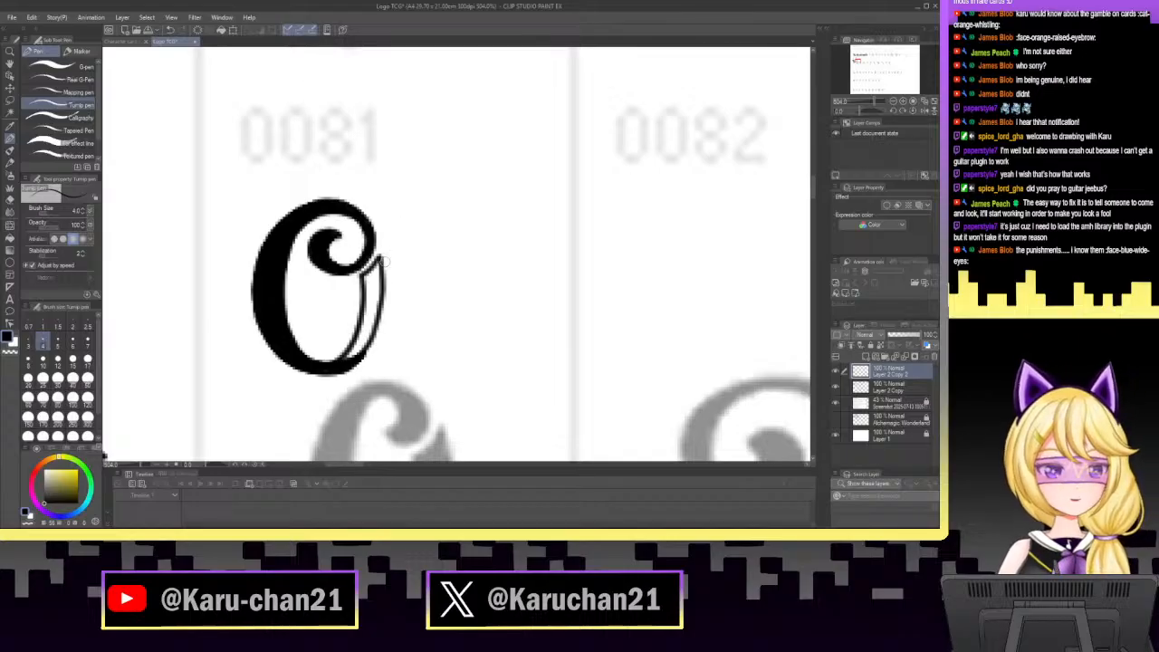
pyautogui.moveTo(381, 268)
pyautogui.mouseDown()
pyautogui.moveTo(386, 304)
pyautogui.moveTo(349, 362)
pyautogui.mouseUp()
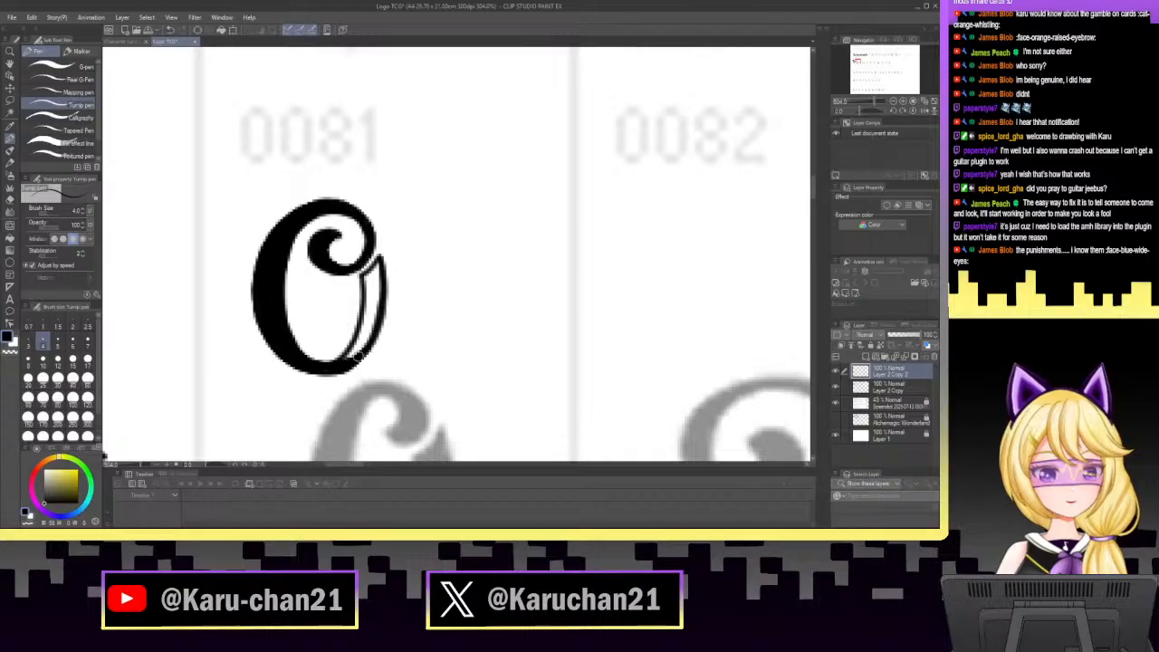
pyautogui.moveTo(376, 274)
pyautogui.mouseDown()
pyautogui.moveTo(355, 357)
pyautogui.moveTo(358, 346)
pyautogui.mouseUp()
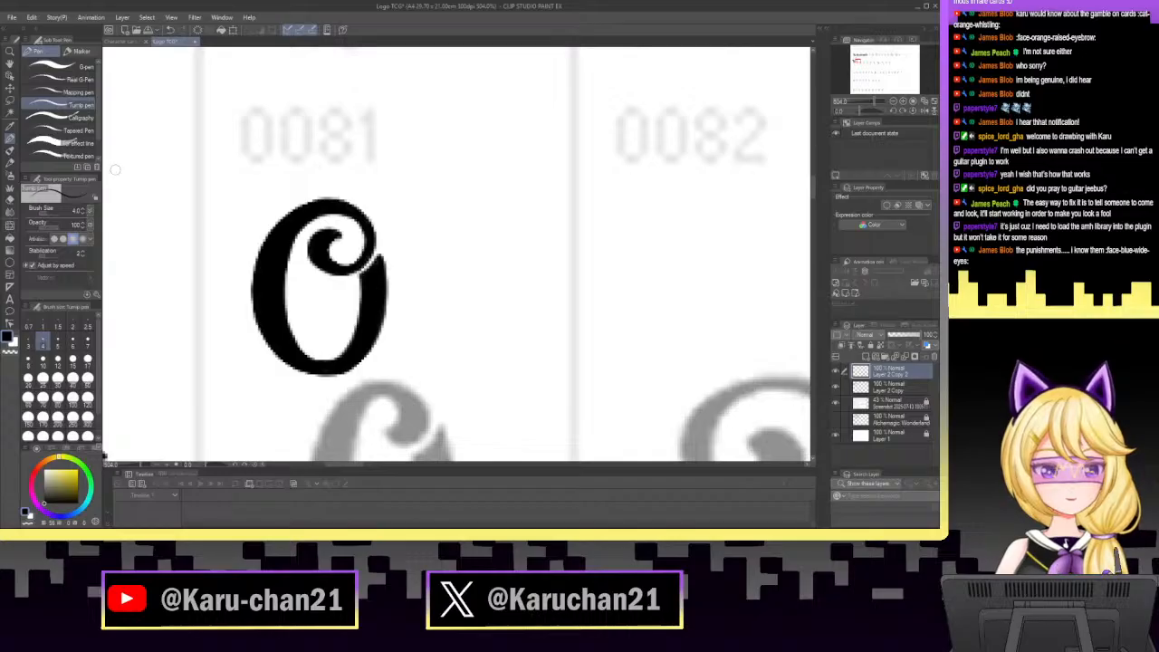
# Trim the inner bottom curve of the o with the Hard eraser and thicken its right stroke's inner edge just below the curl.
pyautogui.click(11, 200)
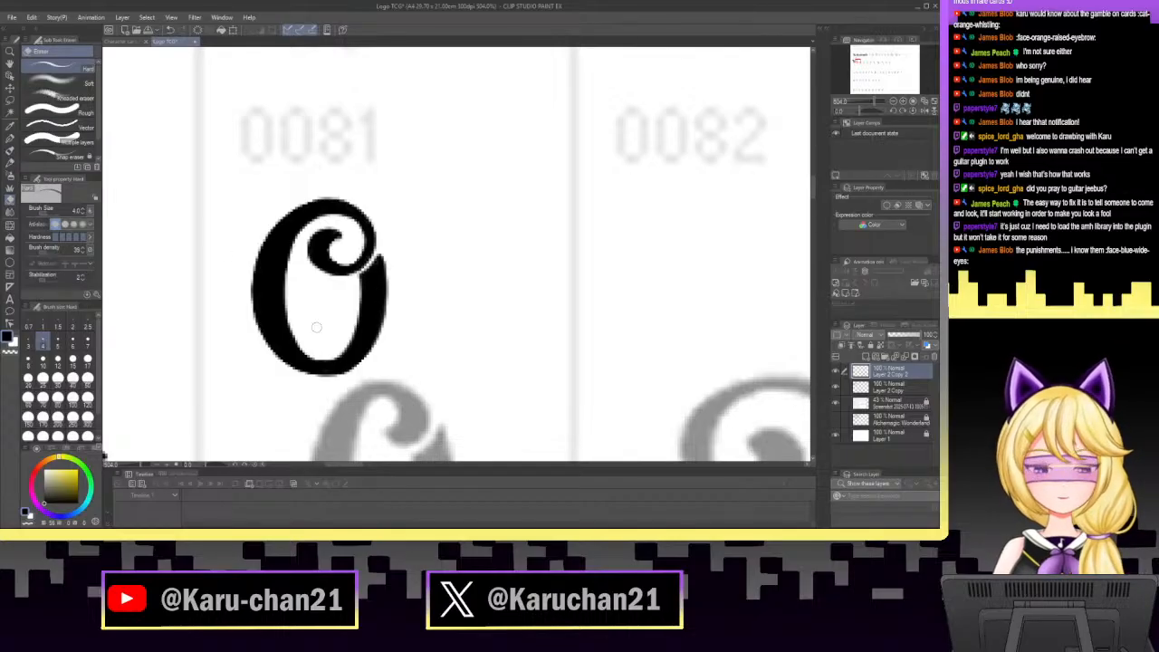
pyautogui.moveTo(316, 356); pyautogui.dragTo(344, 348)
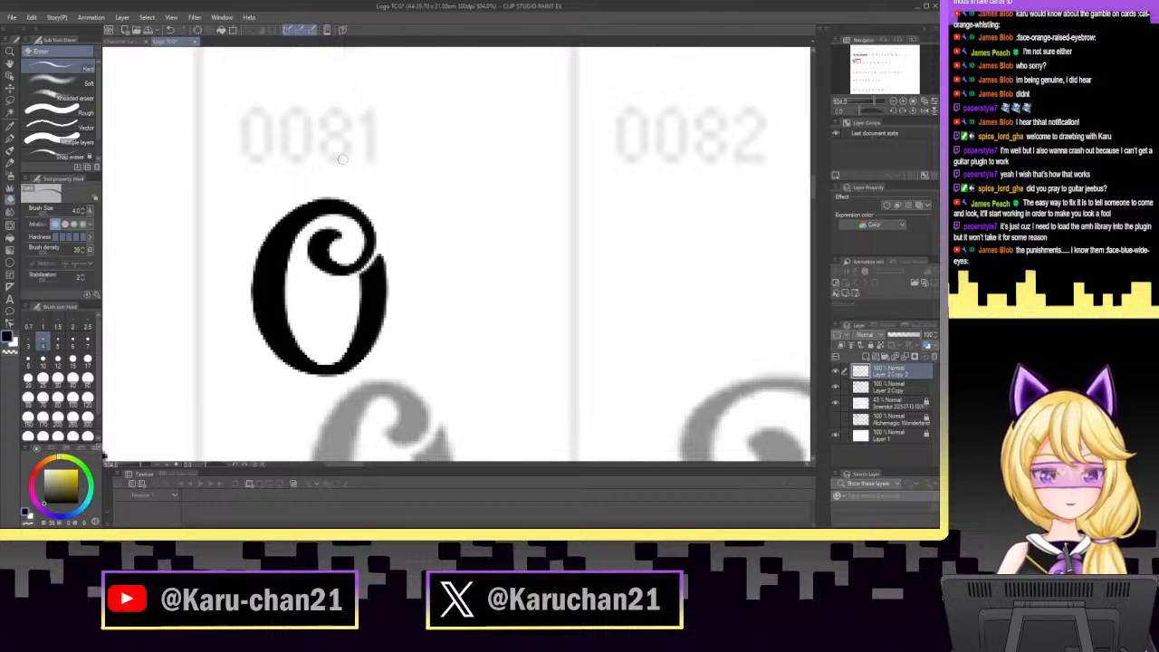
pyautogui.press('p')
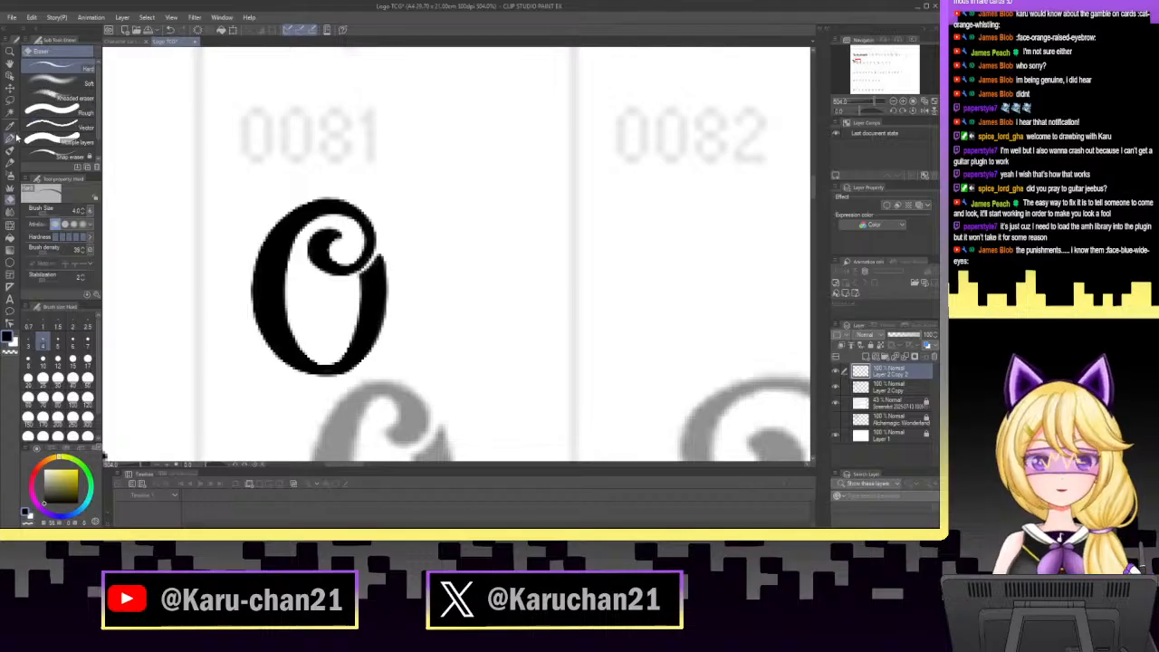
pyautogui.moveTo(357, 279)
pyautogui.mouseDown()
pyautogui.moveTo(357, 335)
pyautogui.moveTo(361, 283)
pyautogui.mouseUp()
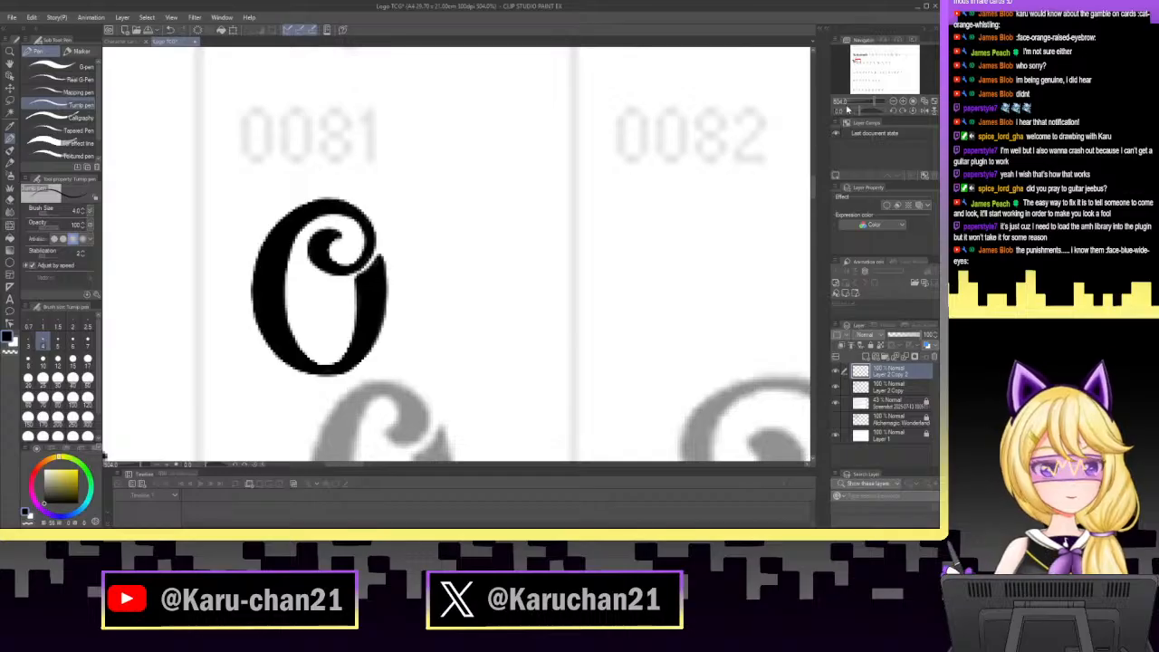
# Erase along the diagonal between the curl and the o's right stroke to widen and clean the gap.
pyautogui.click(874, 103)
pyautogui.moveTo(874, 102); pyautogui.dragTo(881, 102)
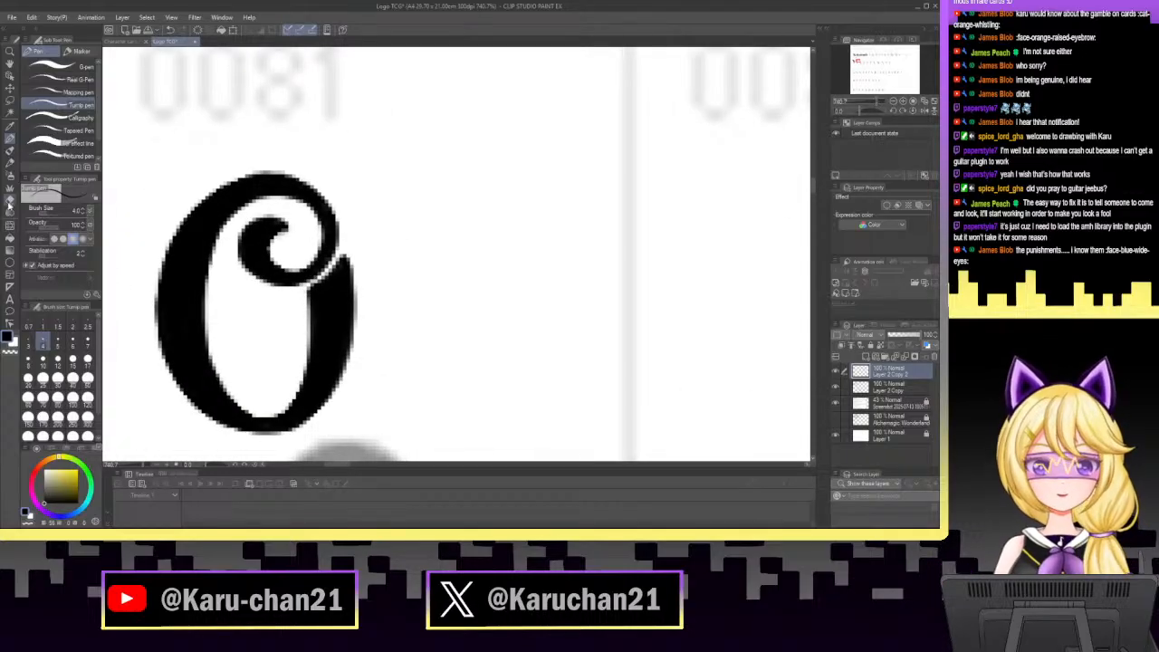
pyautogui.press('e')
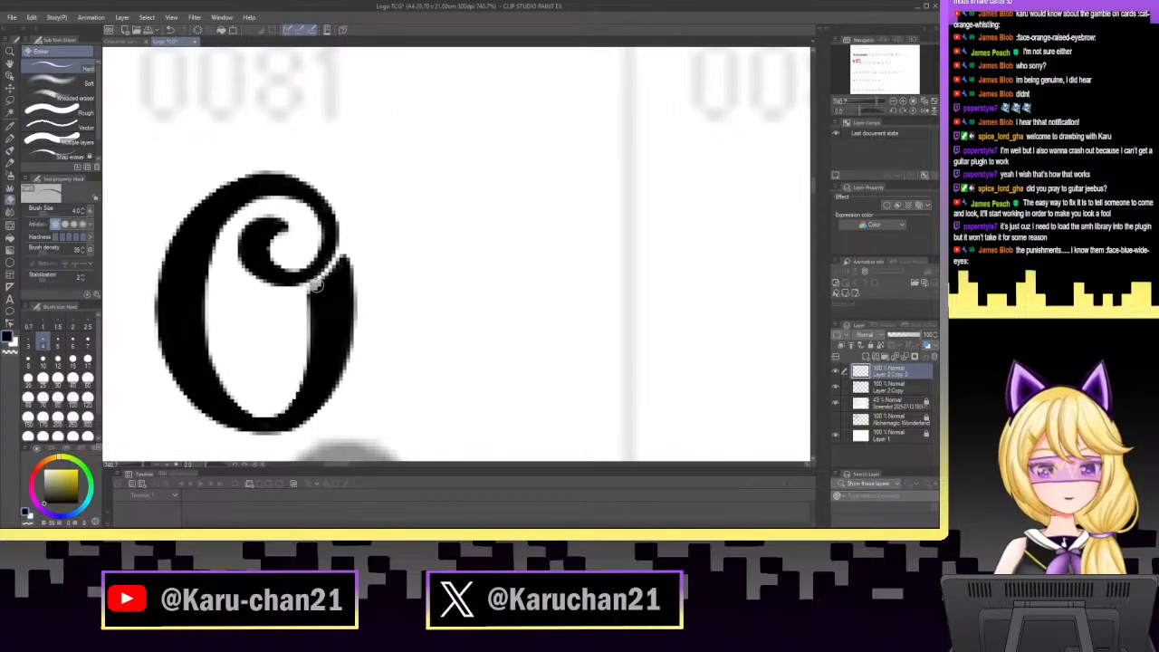
pyautogui.moveTo(308, 288)
pyautogui.mouseDown()
pyautogui.moveTo(345, 254)
pyautogui.moveTo(312, 282)
pyautogui.moveTo(331, 256)
pyautogui.moveTo(342, 263)
pyautogui.mouseUp()
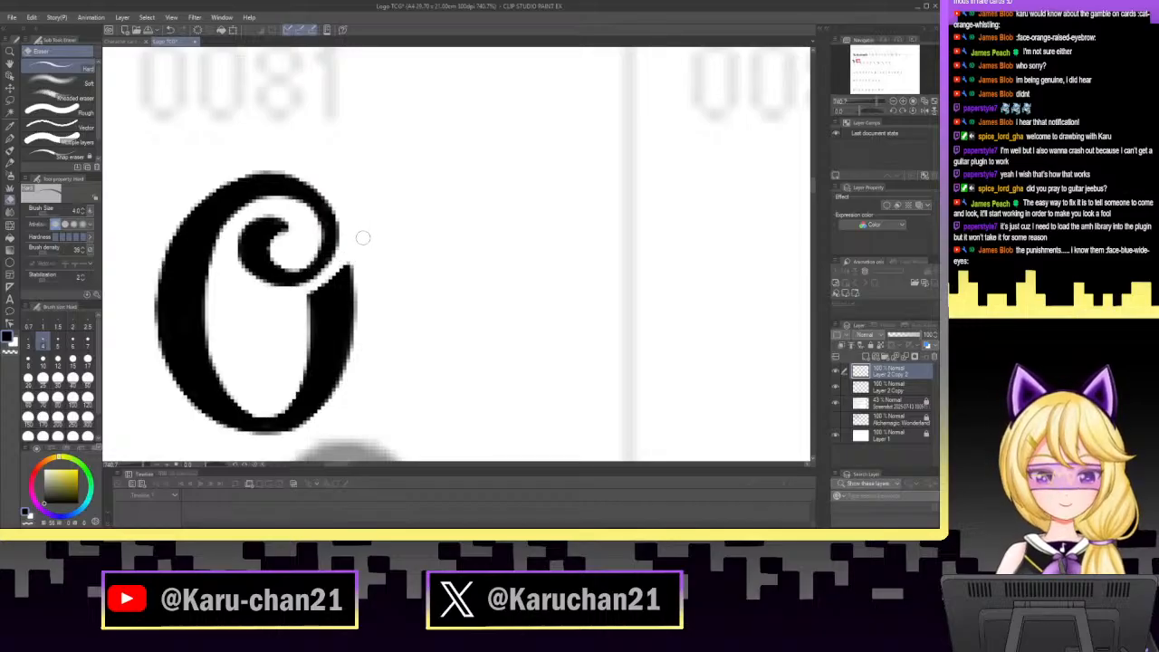
# Refine the pointed upper tip and outer edge of the o's right stroke with the Turnip pen and Hard eraser.
pyautogui.press('p')
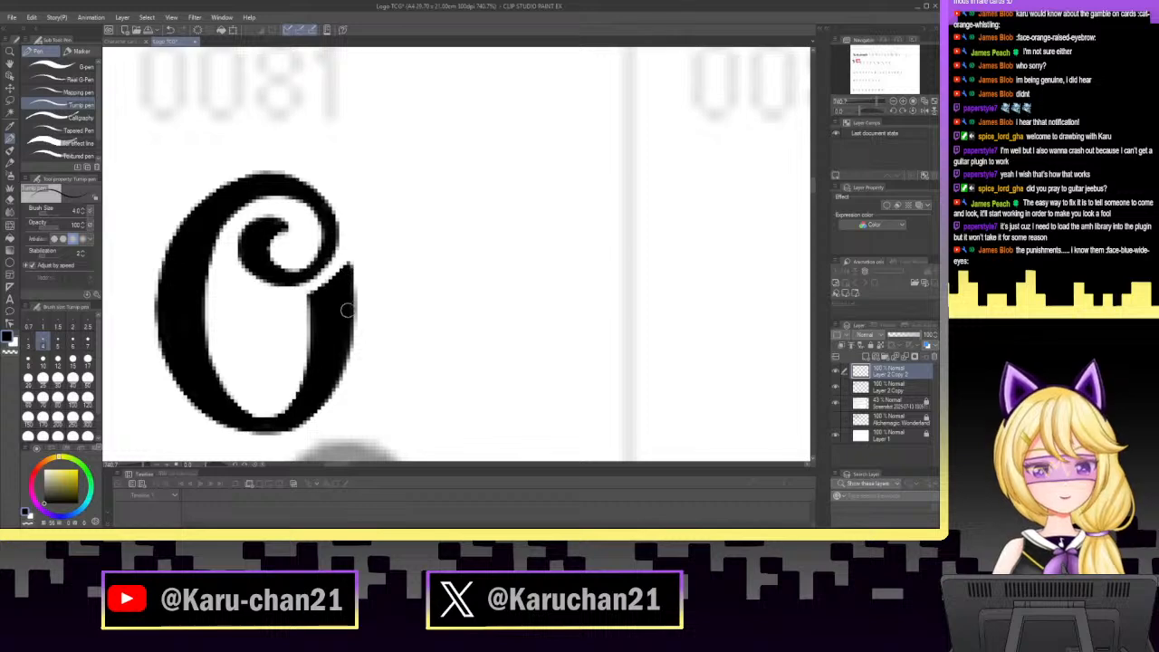
pyautogui.moveTo(886, 110)
pyautogui.mouseDown()
pyautogui.moveTo(858, 111)
pyautogui.moveTo(879, 107)
pyautogui.mouseUp()
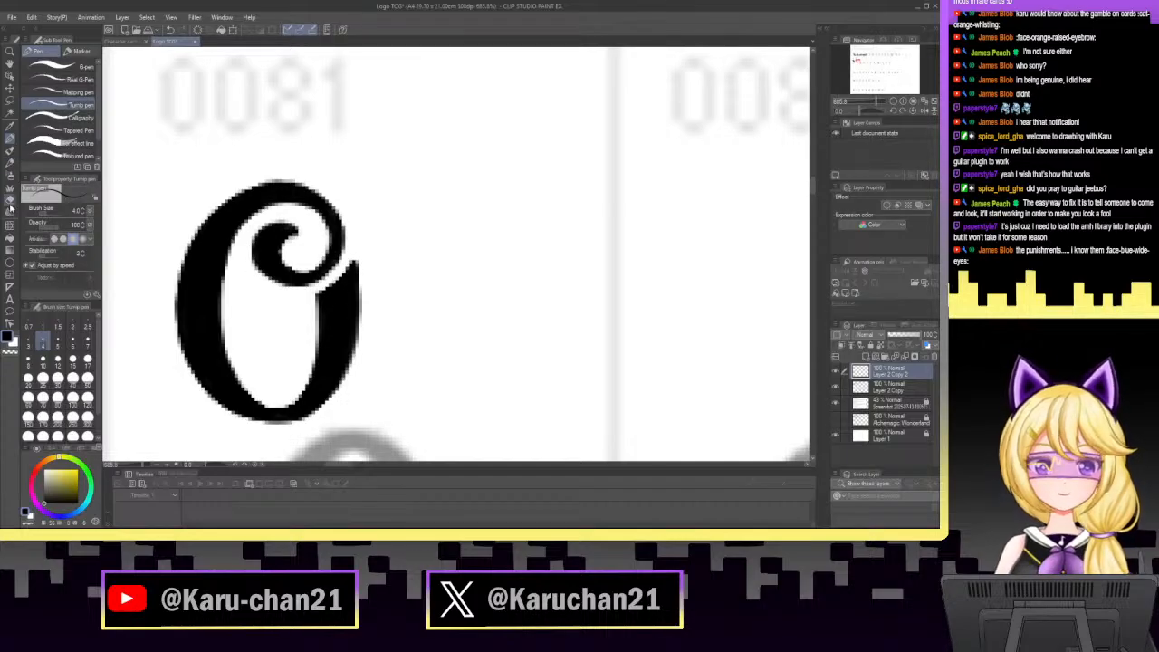
pyautogui.press('e')
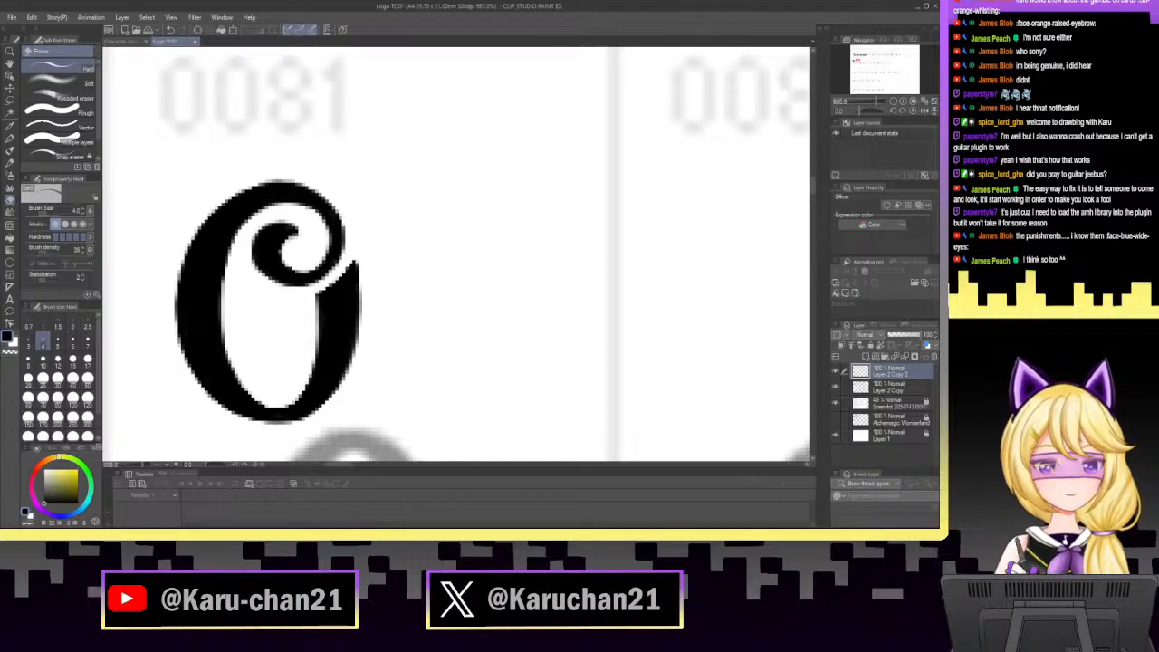
pyautogui.moveTo(876, 102)
pyautogui.mouseDown()
pyautogui.moveTo(865, 106)
pyautogui.moveTo(881, 106)
pyautogui.mouseUp()
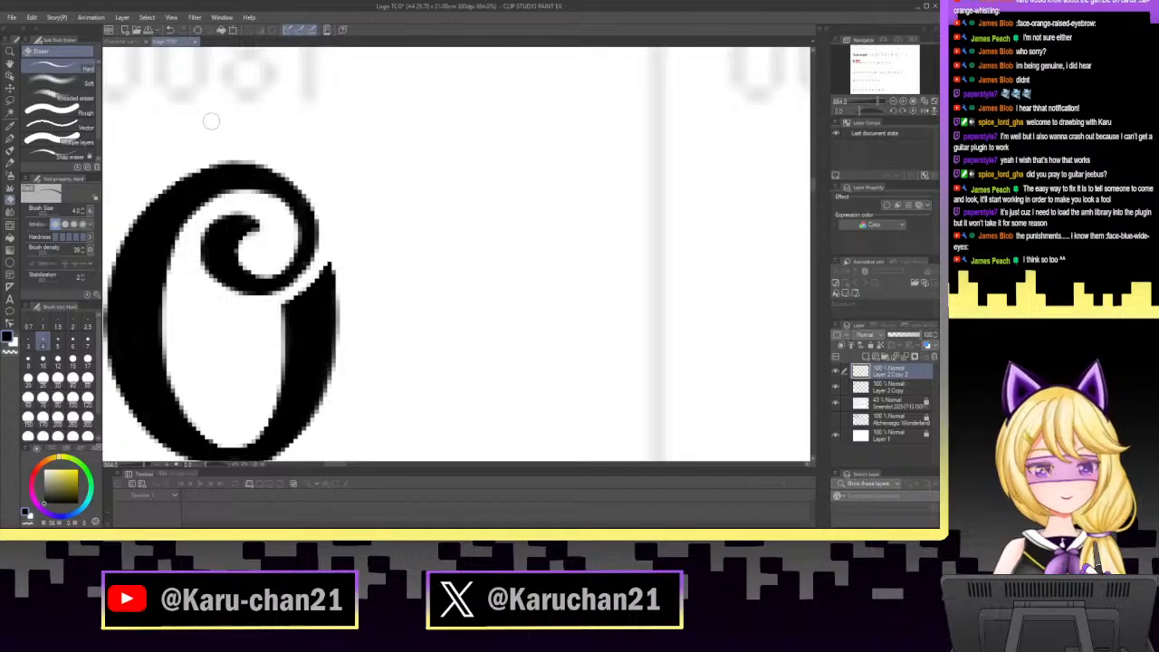
pyautogui.click(9, 137)
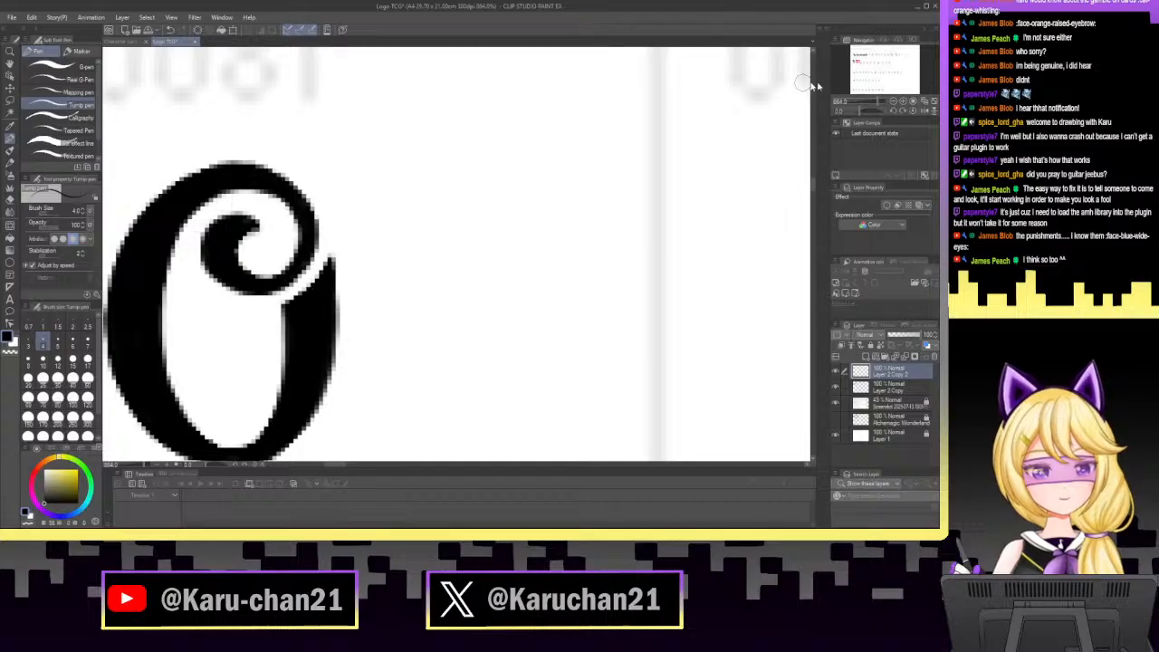
# Move the finished o beside the W to start the word "Wonderland".
pyautogui.click(870, 104)
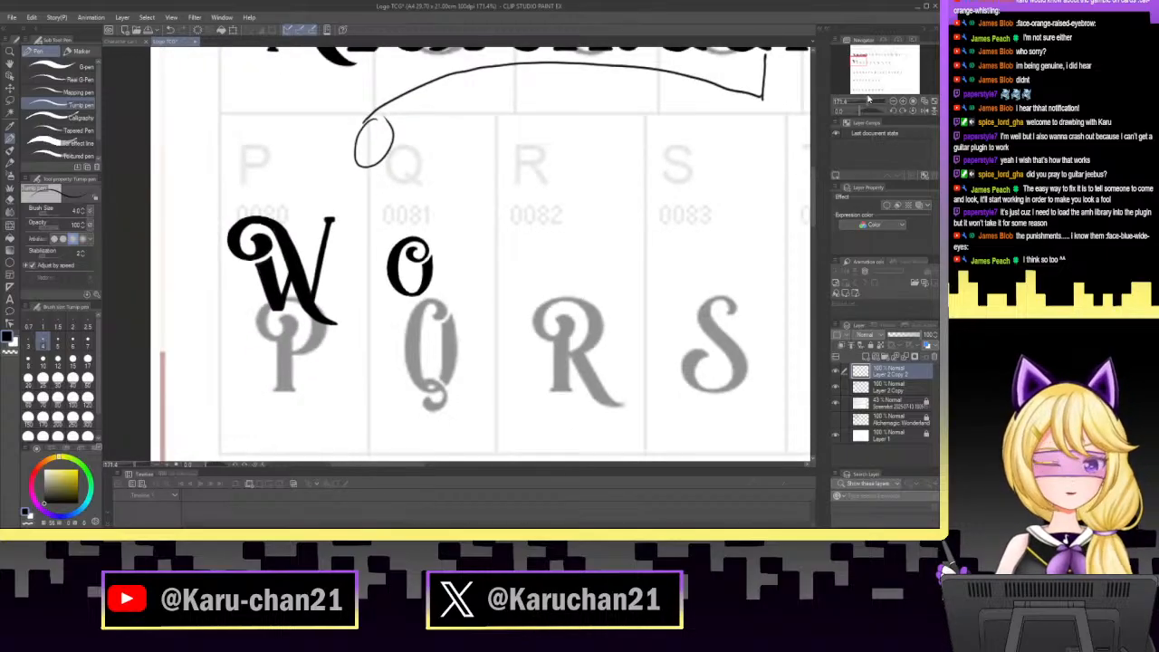
pyautogui.click(10, 102)
pyautogui.moveTo(350, 227)
pyautogui.mouseDown()
pyautogui.moveTo(475, 194)
pyautogui.moveTo(394, 317)
pyautogui.mouseUp()
pyautogui.hotkey('ctrl', 't')
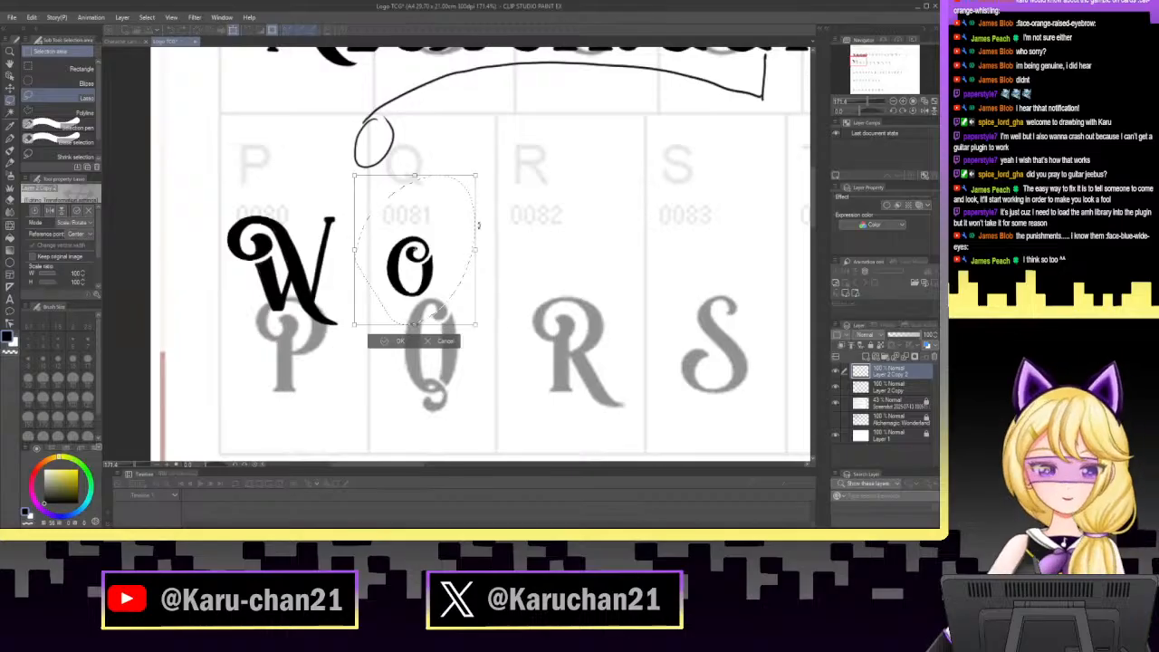
pyautogui.moveTo(457, 246); pyautogui.dragTo(413, 258)
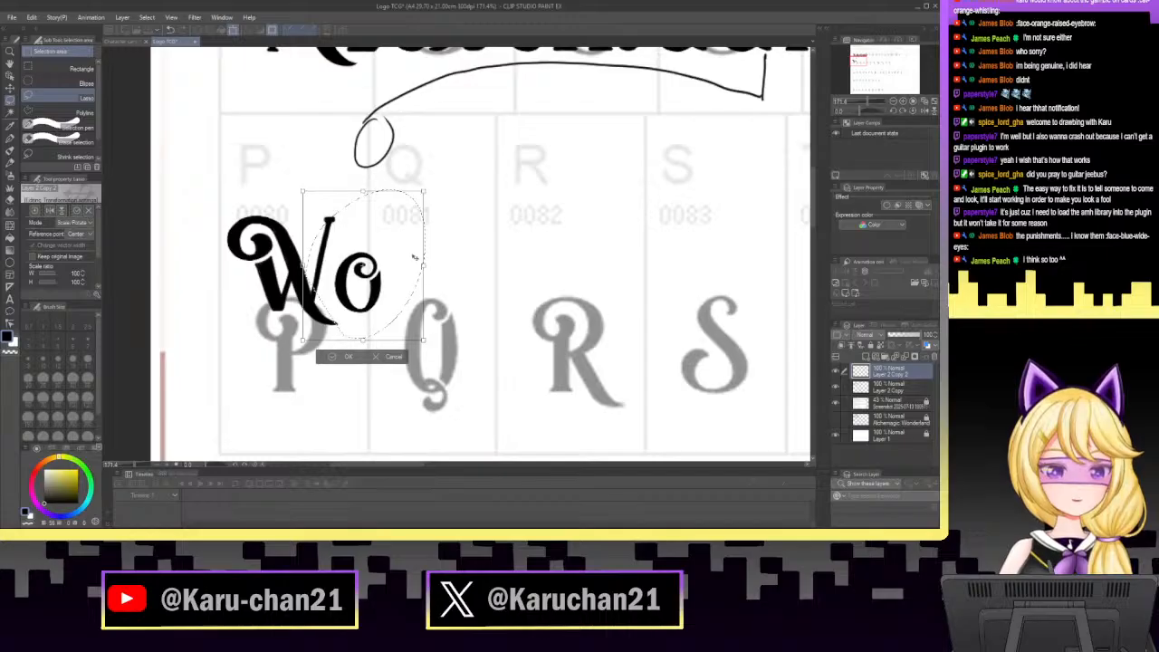
pyautogui.click(347, 355)
pyautogui.click(481, 260)
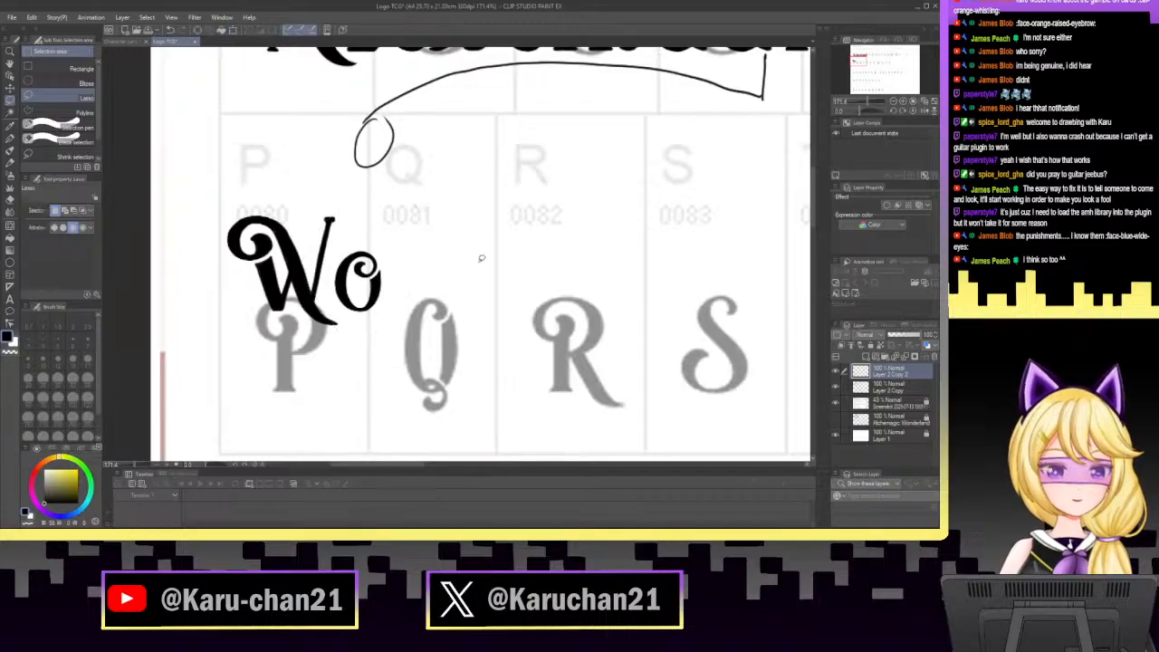
# Save the logo document.
pyautogui.moveTo(864, 62); pyautogui.dragTo(866, 60)
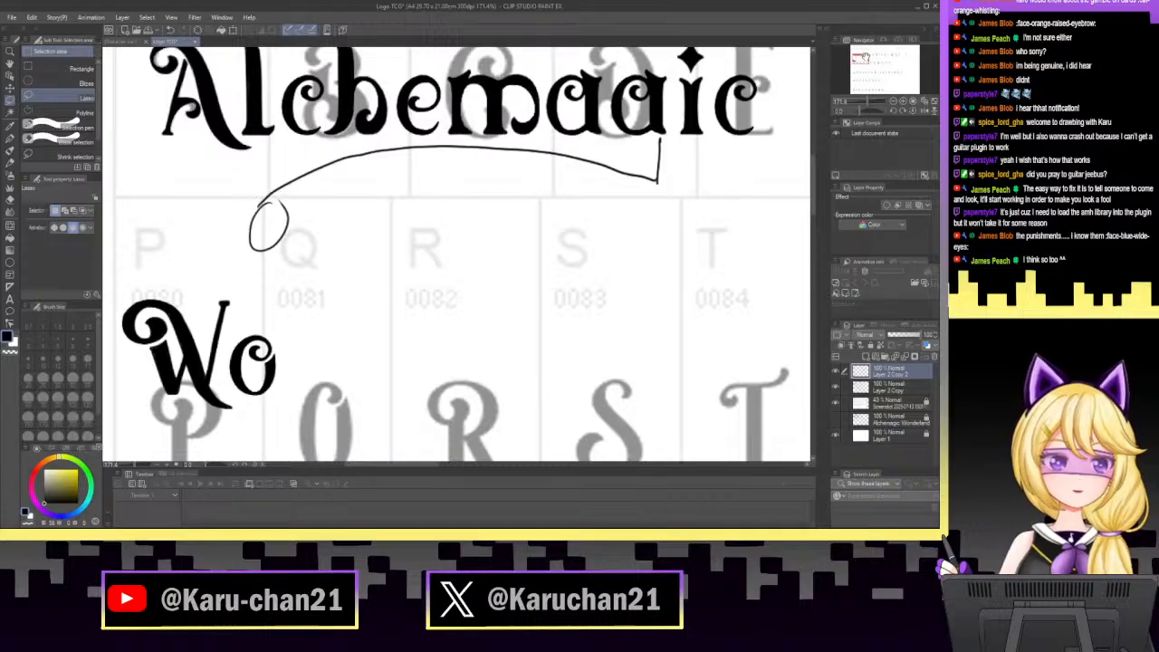
pyautogui.moveTo(860, 60); pyautogui.dragTo(859, 61)
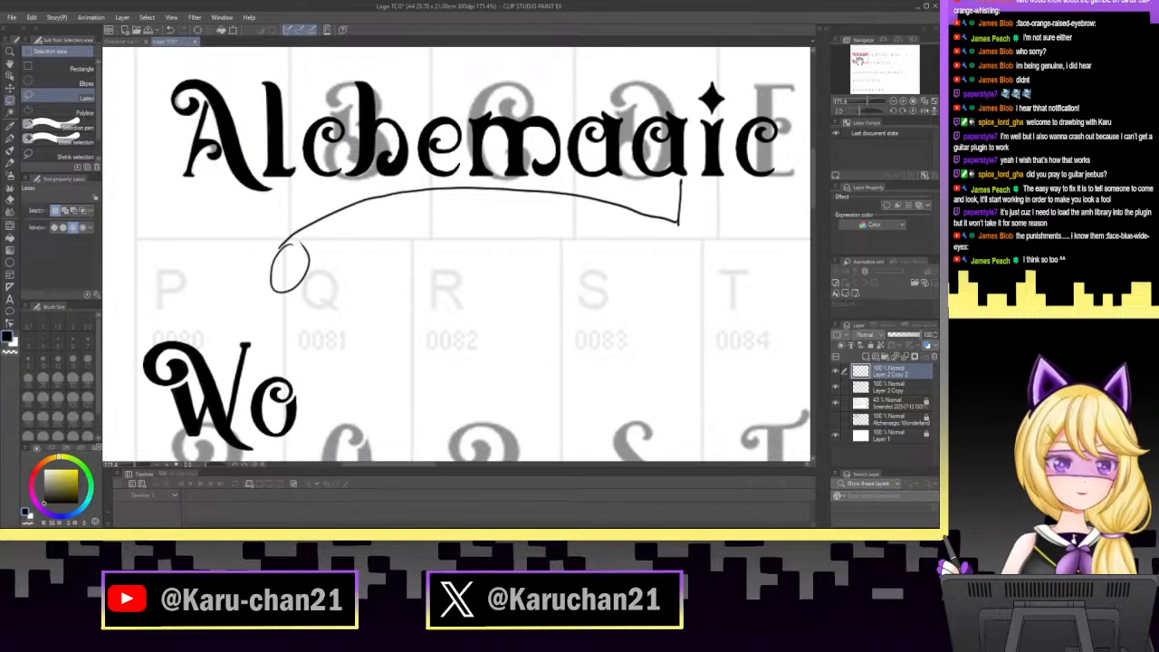
pyautogui.moveTo(859, 60); pyautogui.dragTo(859, 59)
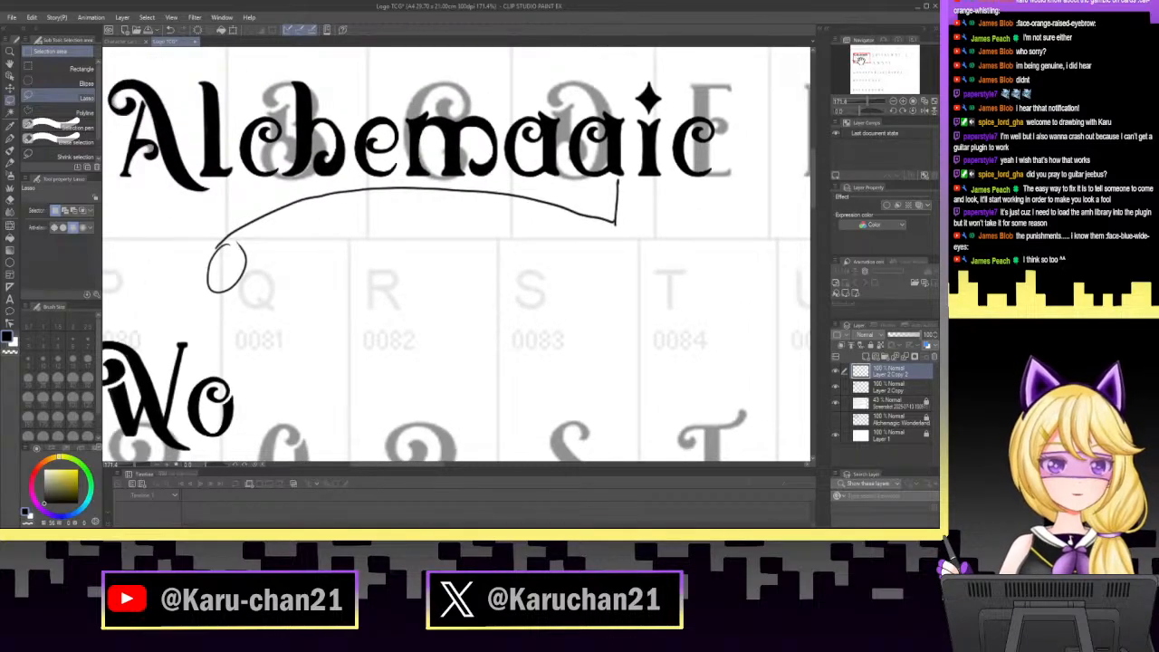
pyautogui.click(5, 17)
pyautogui.click(7, 17)
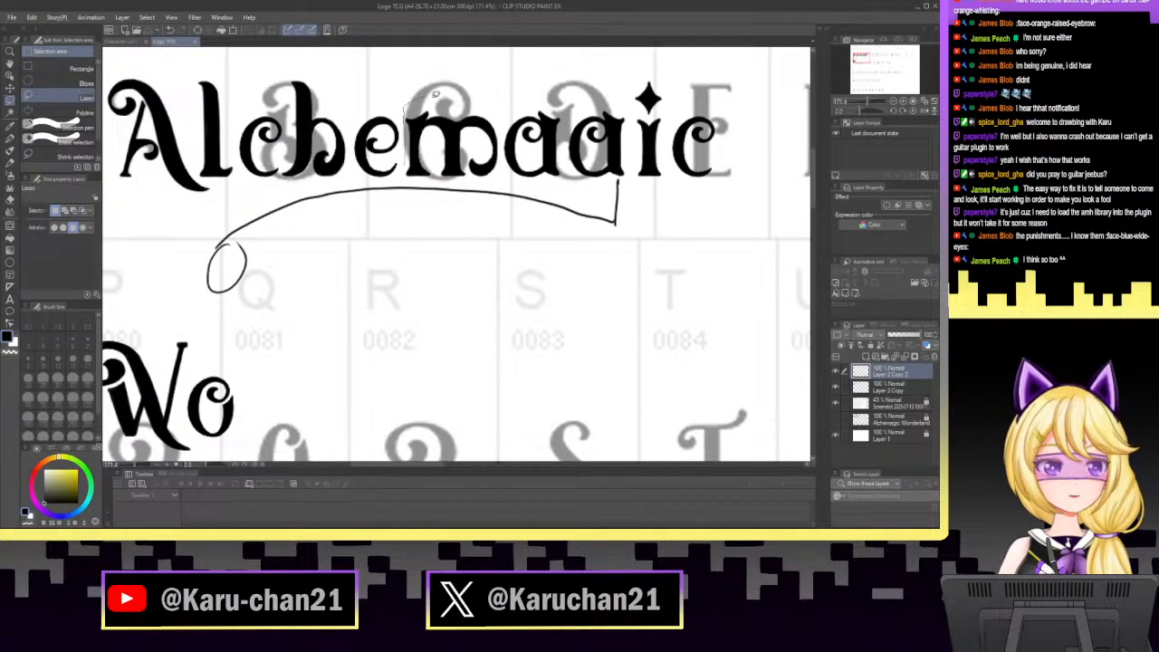
# Merge the top two lettering layers and place a copy of the m from "Alchemagic" on its own layer beside "Wo".
pyautogui.moveTo(436, 93); pyautogui.dragTo(499, 118)
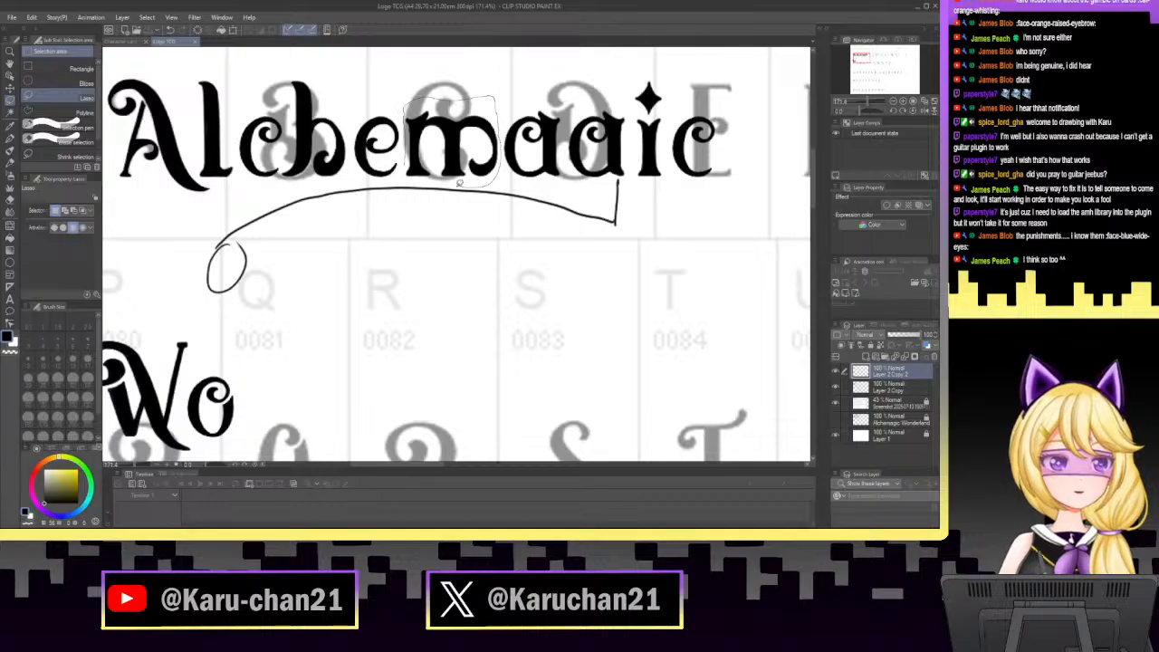
pyautogui.rightClick(875, 381)
pyautogui.click(892, 358)
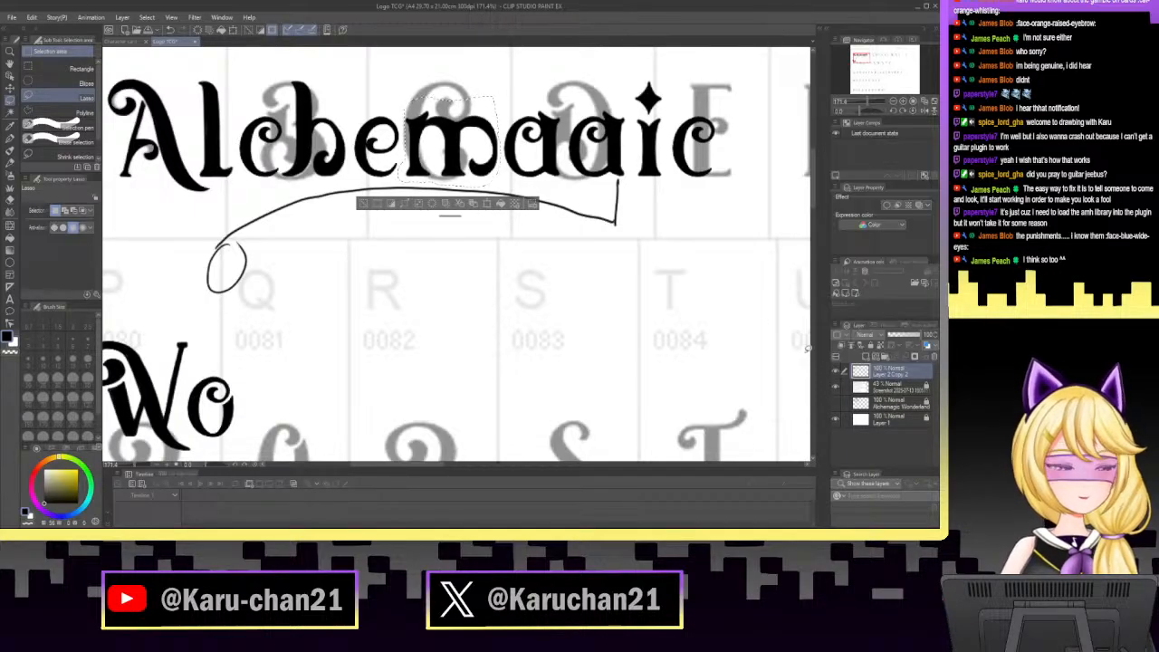
pyautogui.hotkey('ctrl', 't')
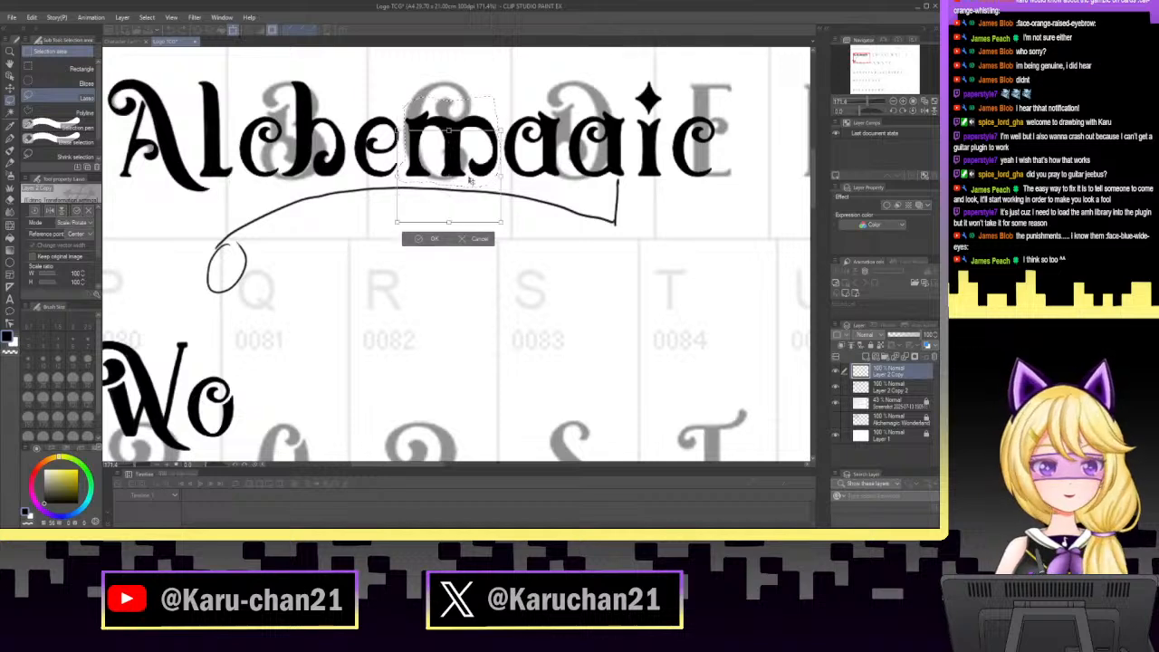
pyautogui.moveTo(429, 142)
pyautogui.mouseDown()
pyautogui.moveTo(429, 399)
pyautogui.moveTo(430, 360)
pyautogui.moveTo(413, 364)
pyautogui.mouseUp()
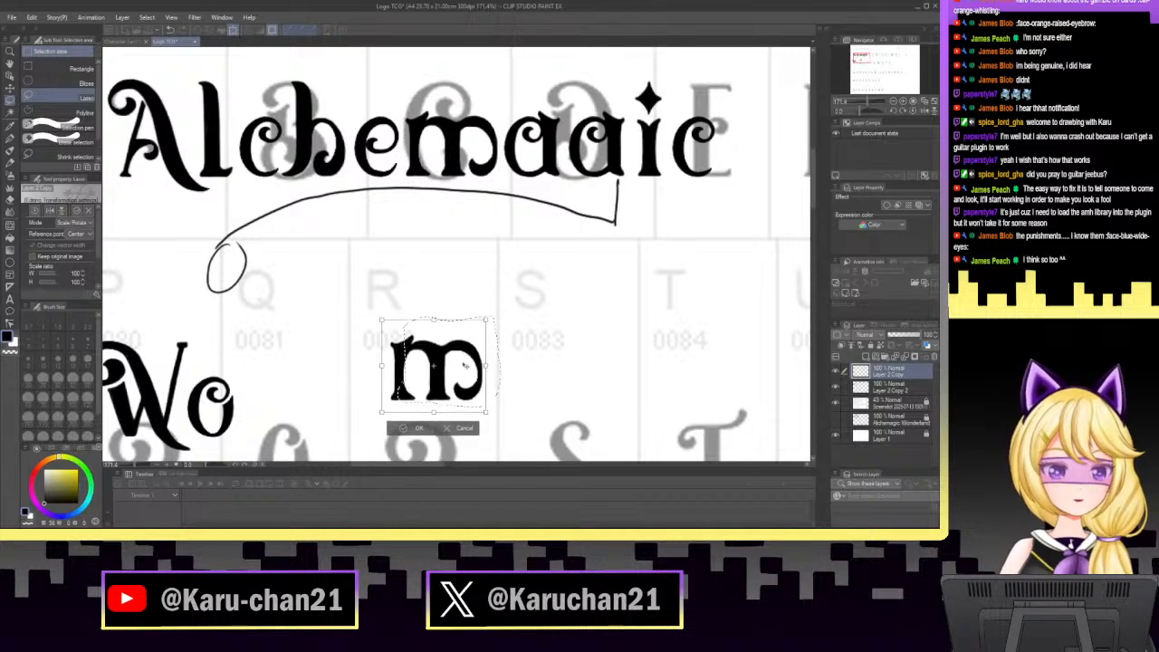
pyautogui.click(420, 428)
pyautogui.click(561, 361)
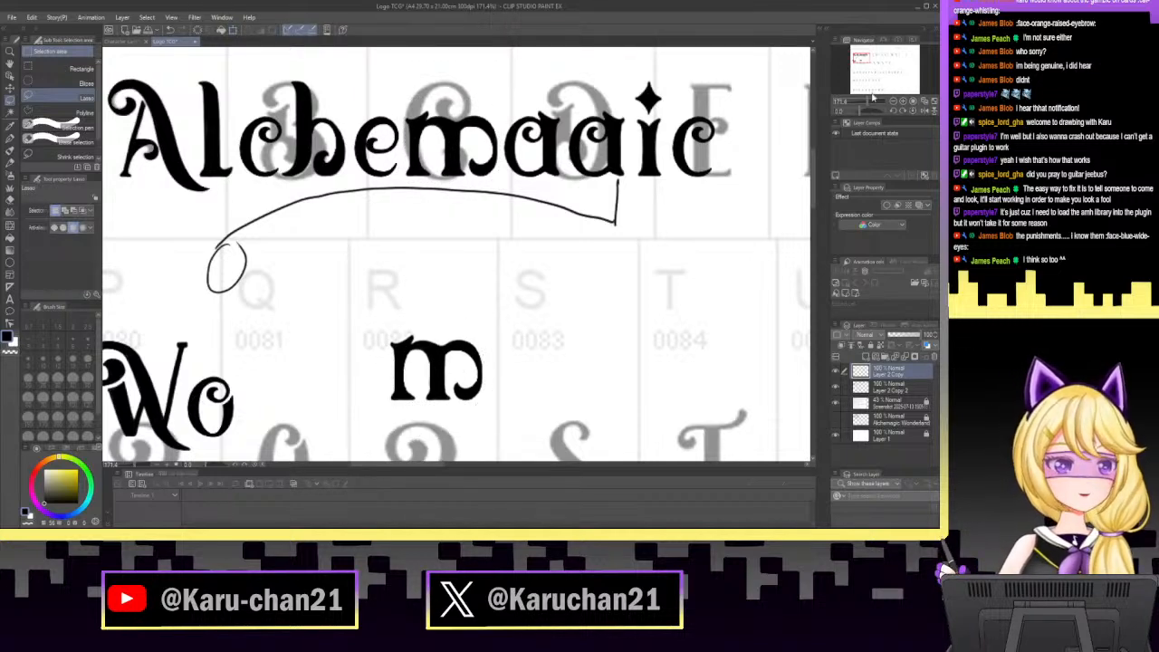
# Delete the copied m's middle stem and move its curved end stroke against the first stem to form an n.
pyautogui.moveTo(868, 102); pyautogui.dragTo(861, 56)
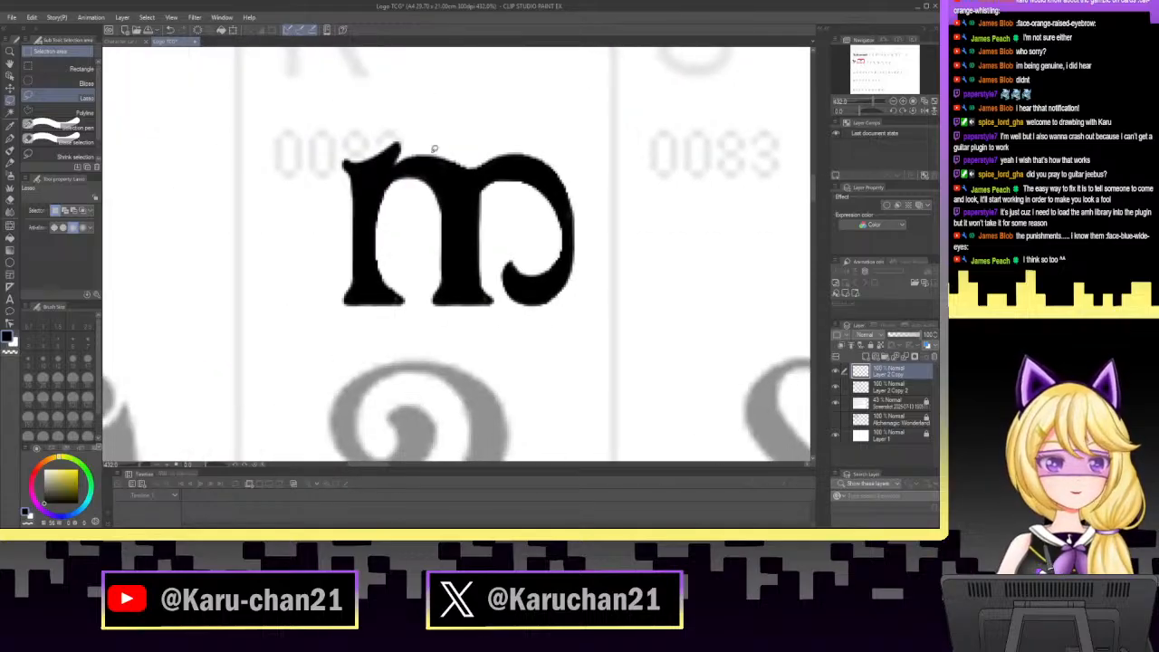
pyautogui.moveTo(421, 205)
pyautogui.mouseDown()
pyautogui.moveTo(467, 143)
pyautogui.moveTo(498, 290)
pyautogui.moveTo(440, 339)
pyautogui.moveTo(419, 213)
pyautogui.moveTo(660, 266)
pyautogui.moveTo(467, 277)
pyautogui.mouseUp()
pyautogui.press('Delete')
pyautogui.hotkey('ctrl', 'd')
pyautogui.hotkey('ctrl', 't')
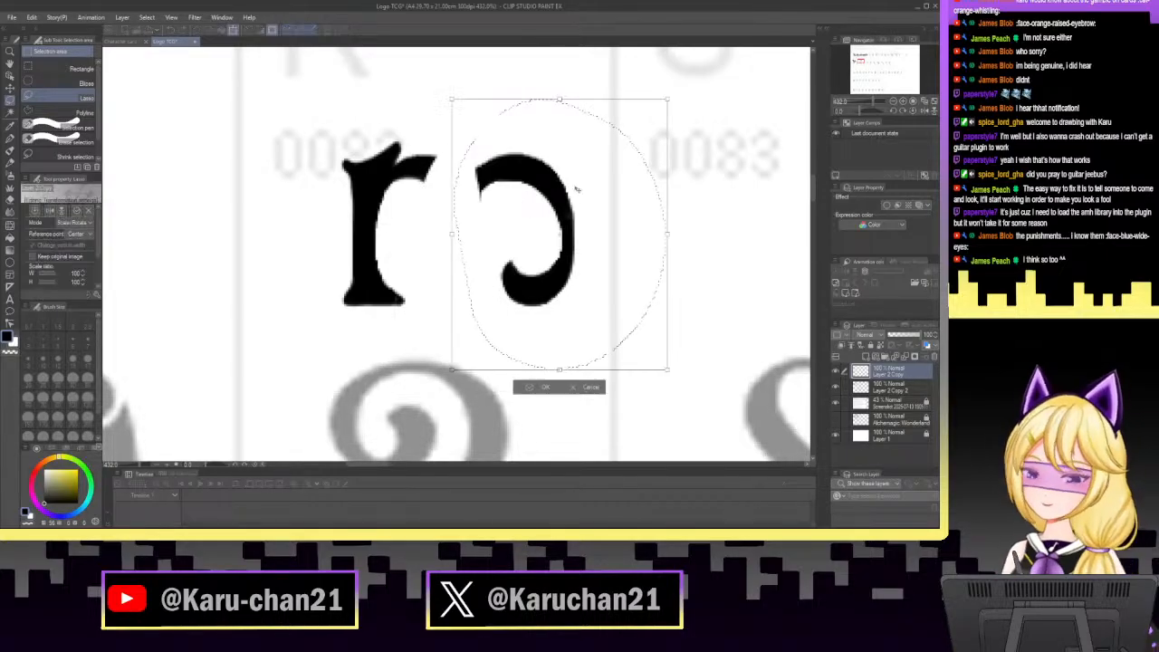
pyautogui.moveTo(595, 227)
pyautogui.mouseDown()
pyautogui.moveTo(499, 227)
pyautogui.moveTo(502, 262)
pyautogui.mouseUp()
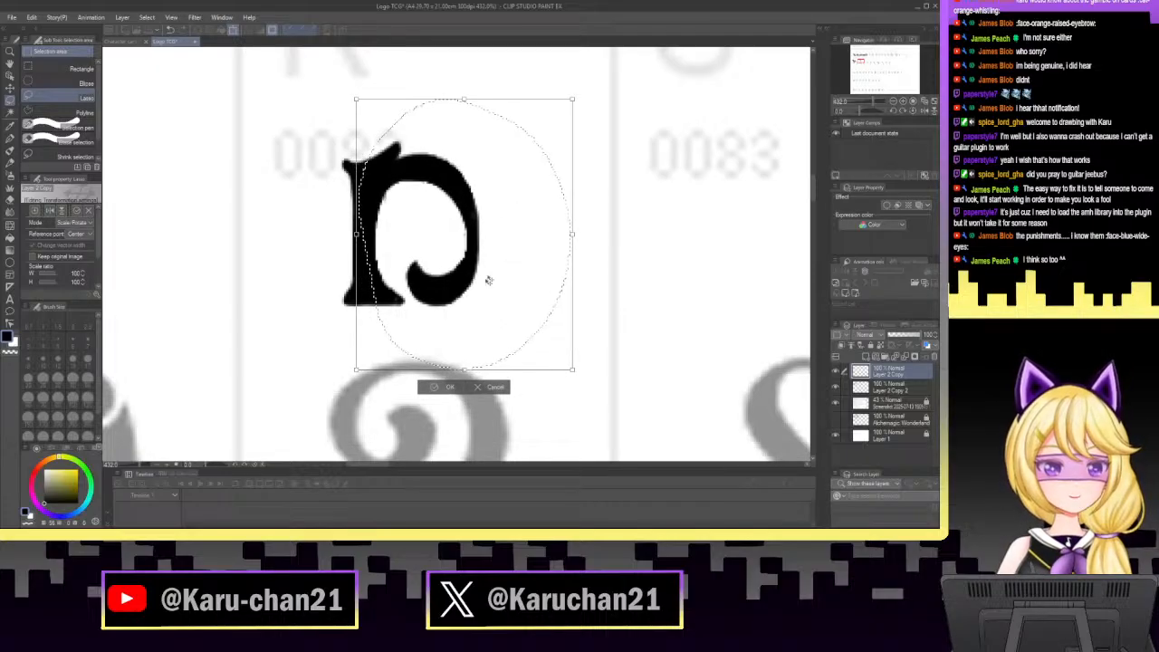
pyautogui.click(449, 390)
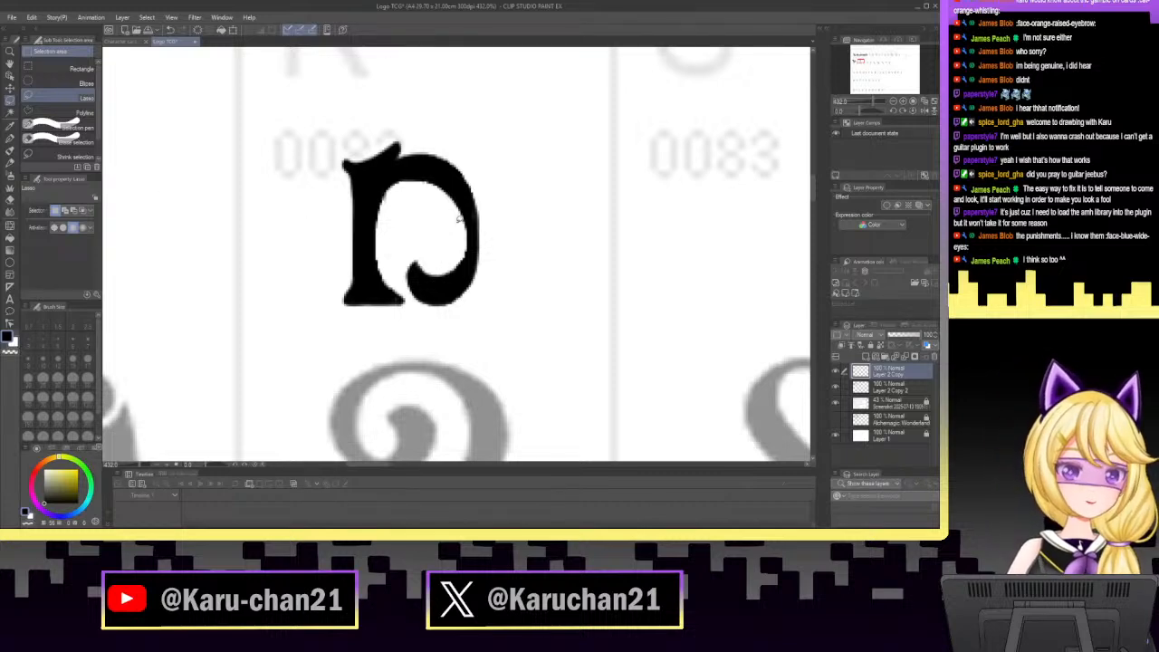
# Cut off the n's lower hook and redraw it as a narrower black curl with the Turnip pen.
pyautogui.moveTo(873, 103); pyautogui.dragTo(865, 107)
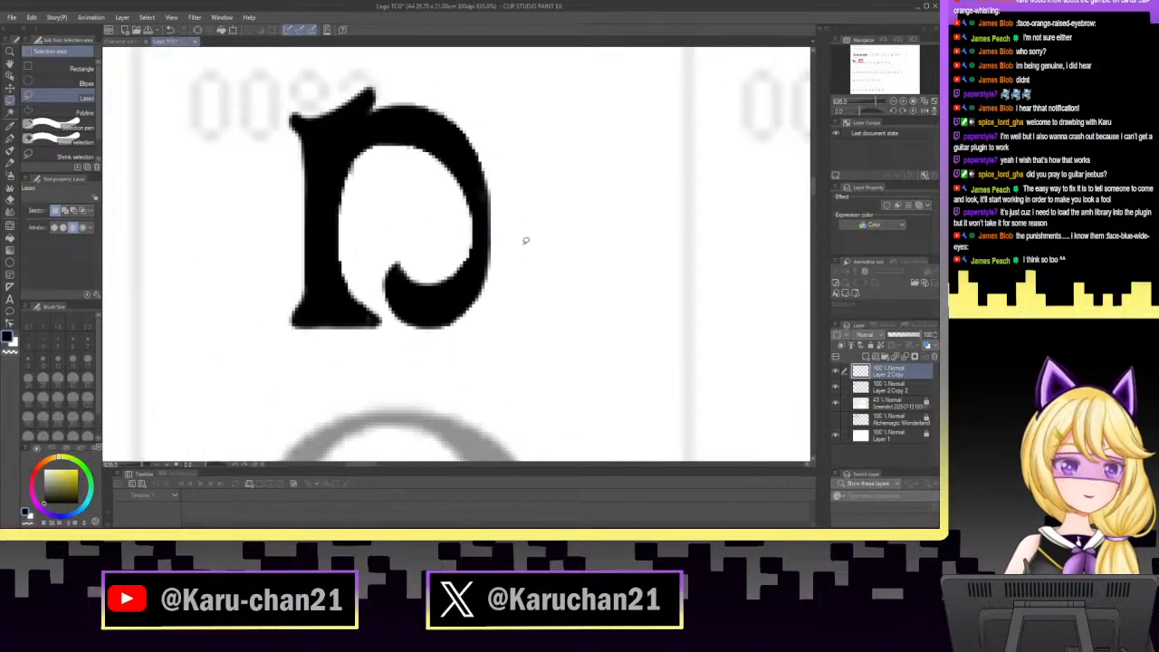
pyautogui.moveTo(534, 246)
pyautogui.mouseDown()
pyautogui.moveTo(455, 232)
pyautogui.moveTo(389, 241)
pyautogui.moveTo(376, 295)
pyautogui.moveTo(411, 337)
pyautogui.moveTo(568, 271)
pyautogui.mouseUp()
pyautogui.press('Delete')
pyautogui.hotkey('ctrl', 'd')
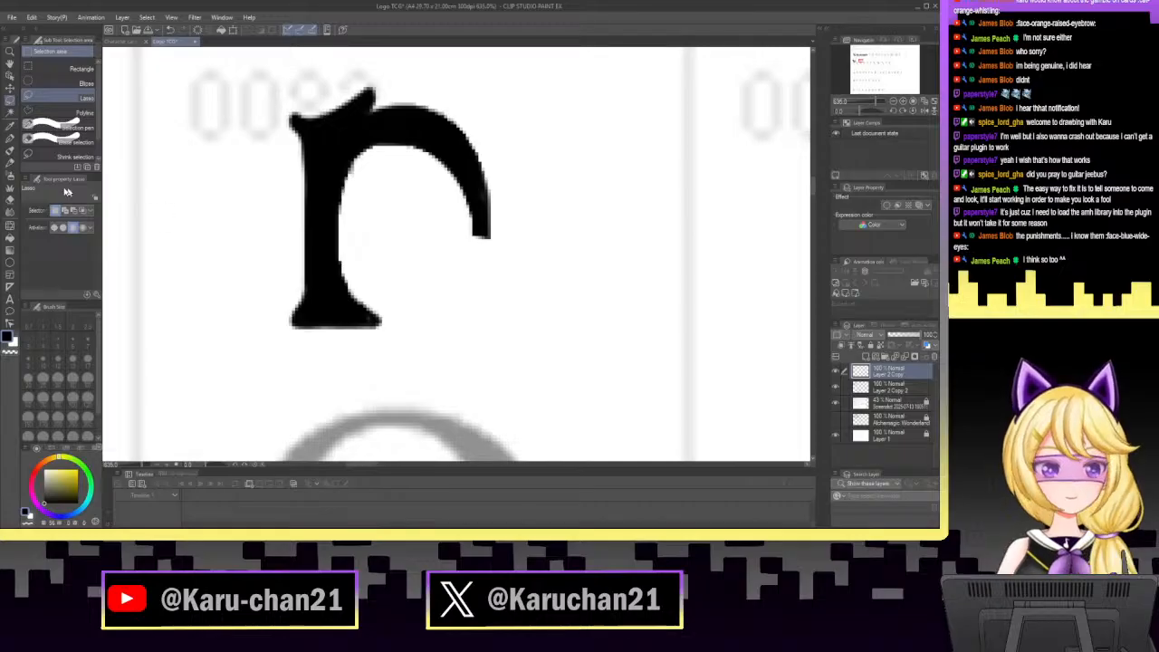
pyautogui.click(9, 139)
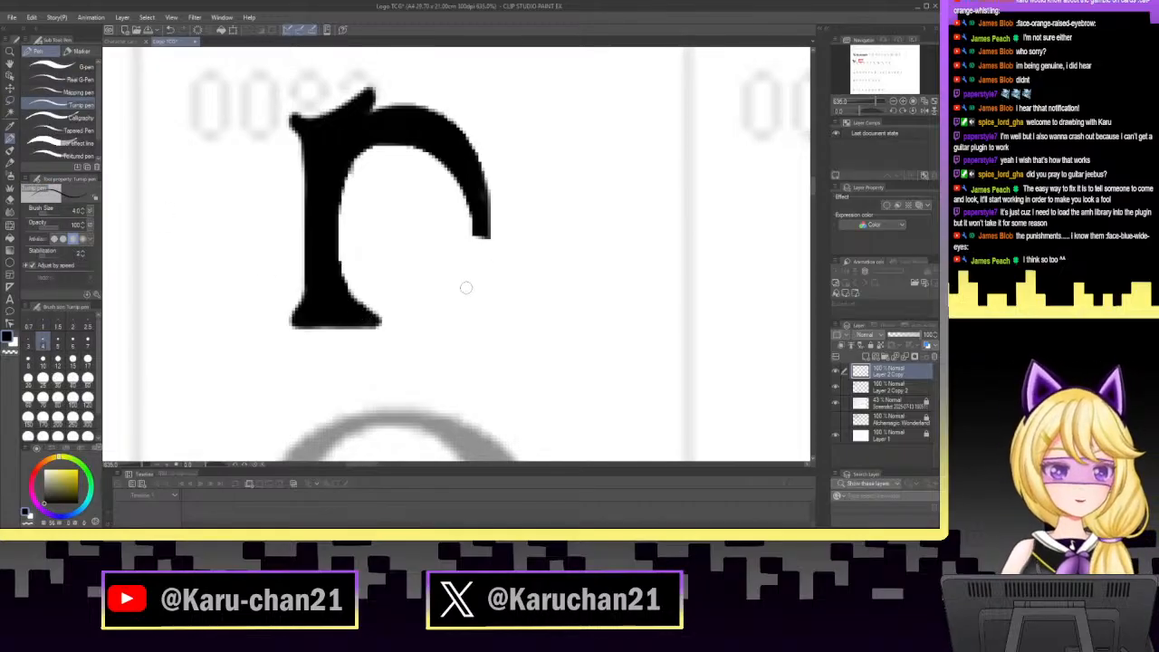
pyautogui.moveTo(444, 285)
pyautogui.mouseDown()
pyautogui.moveTo(444, 295)
pyautogui.moveTo(467, 291)
pyautogui.moveTo(476, 197)
pyautogui.moveTo(482, 312)
pyautogui.moveTo(472, 322)
pyautogui.moveTo(433, 306)
pyautogui.moveTo(441, 257)
pyautogui.moveTo(453, 299)
pyautogui.moveTo(448, 262)
pyautogui.moveTo(439, 304)
pyautogui.moveTo(464, 319)
pyautogui.moveTo(481, 269)
pyautogui.mouseUp()
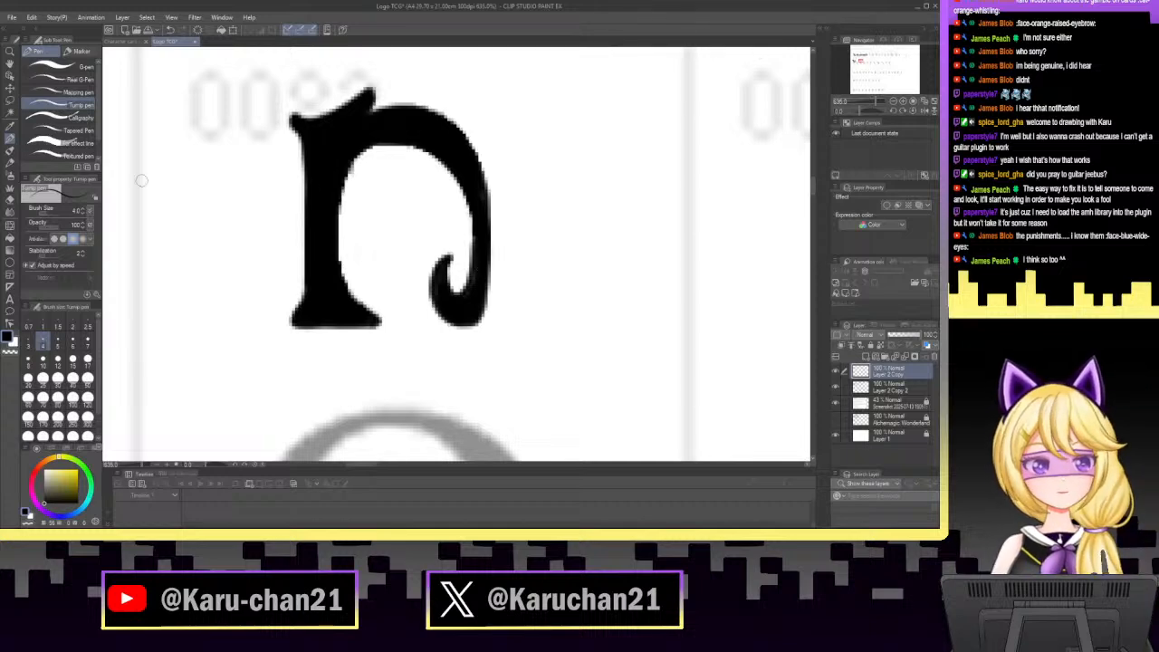
# Trim the inner edge of the n's curved stroke and the base of its curl with the Hard eraser.
pyautogui.click(10, 200)
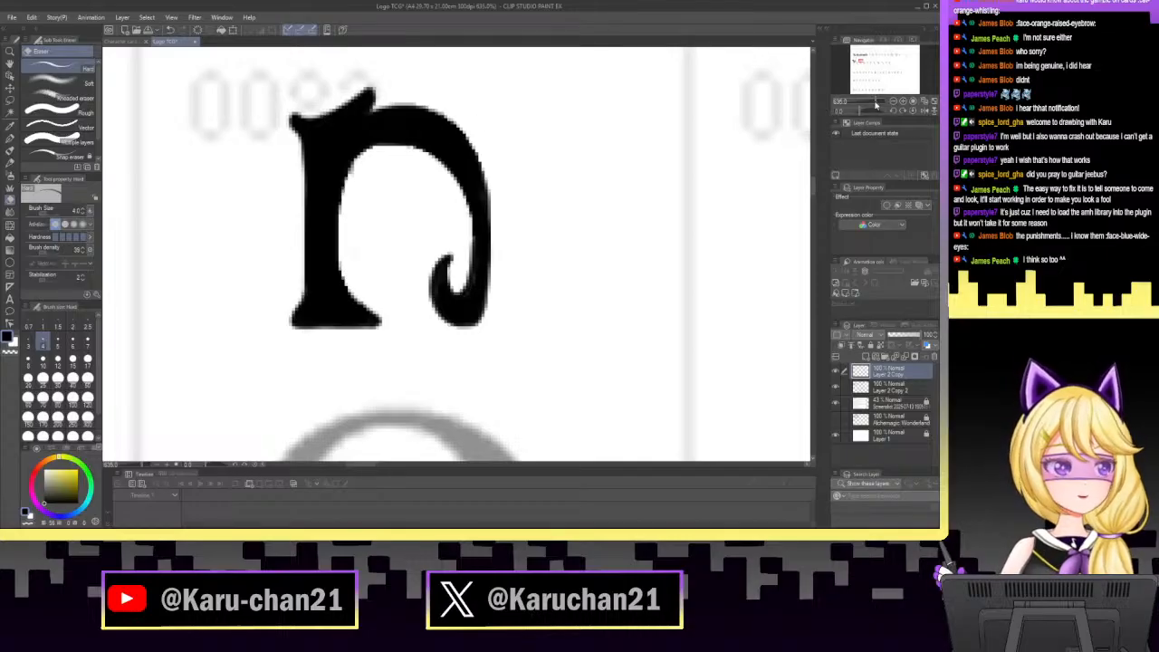
pyautogui.moveTo(877, 102)
pyautogui.mouseDown()
pyautogui.moveTo(861, 105)
pyautogui.moveTo(876, 111)
pyautogui.mouseUp()
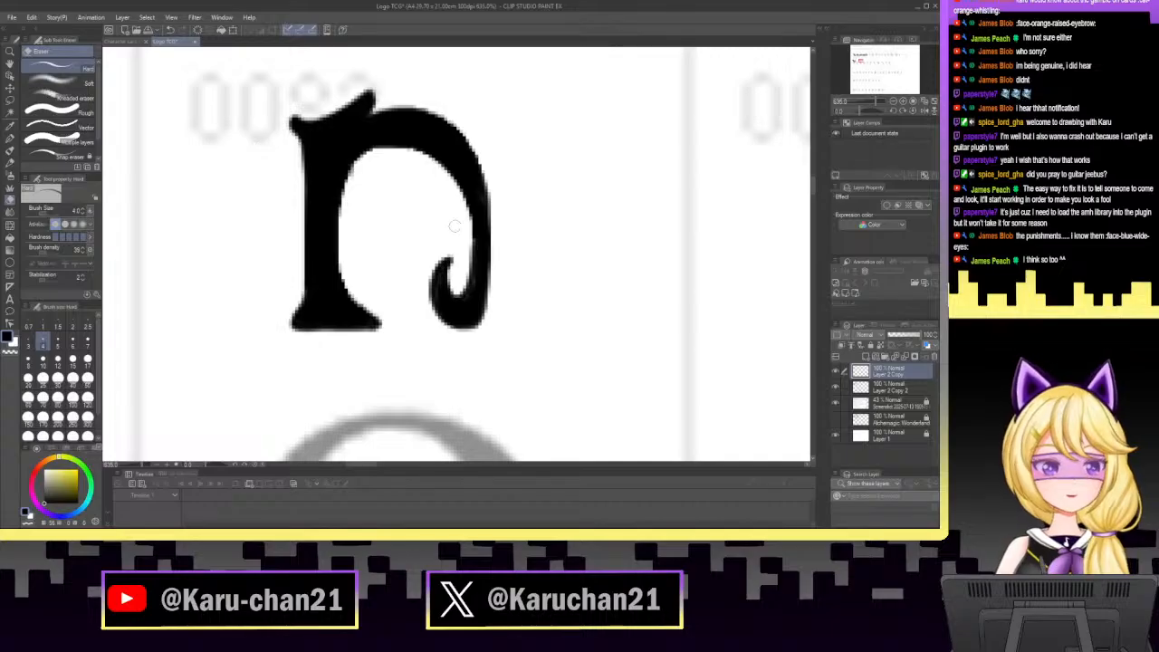
pyautogui.moveTo(469, 221); pyautogui.dragTo(464, 284)
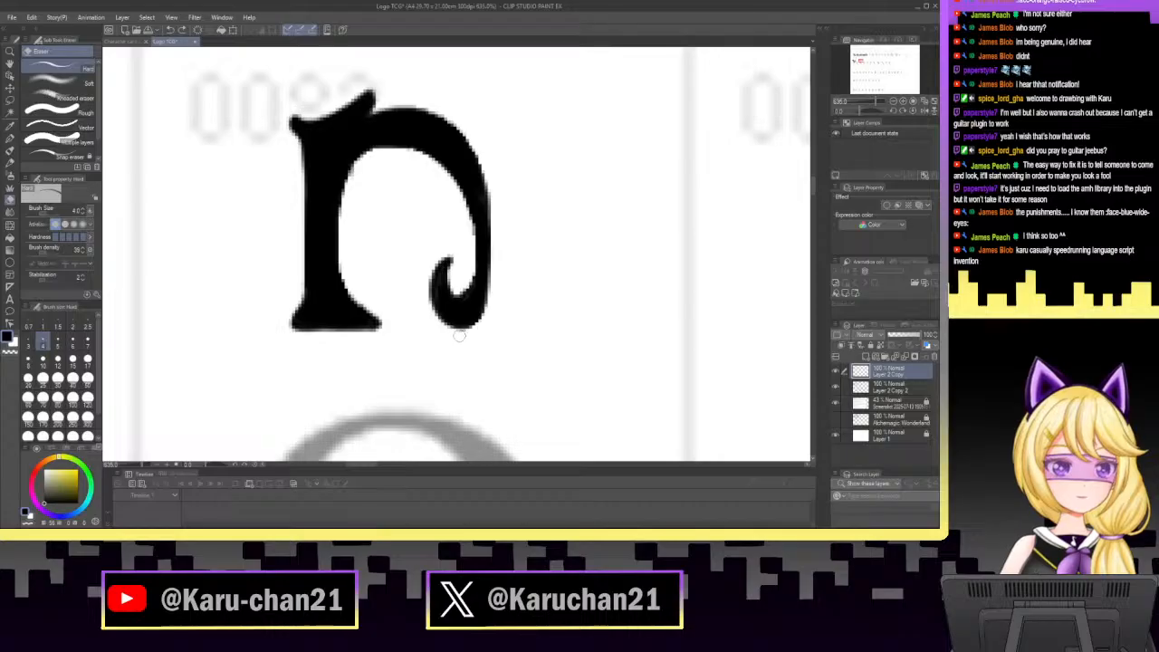
pyautogui.click(171, 32)
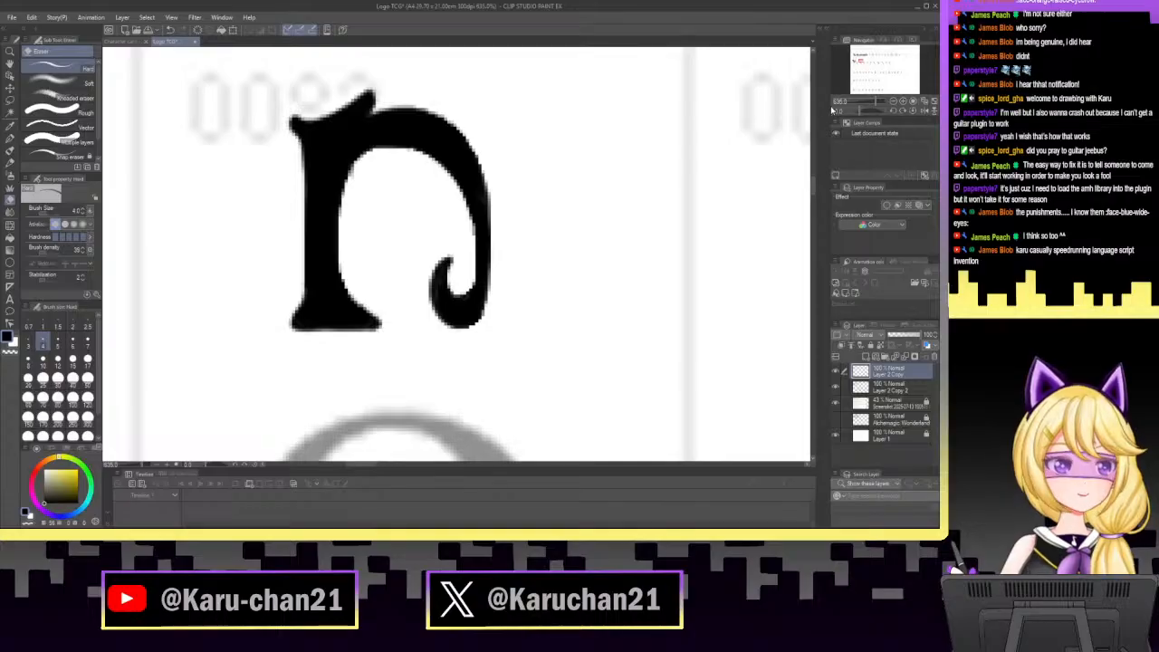
pyautogui.moveTo(877, 105)
pyautogui.mouseDown()
pyautogui.moveTo(867, 107)
pyautogui.moveTo(879, 109)
pyautogui.mouseUp()
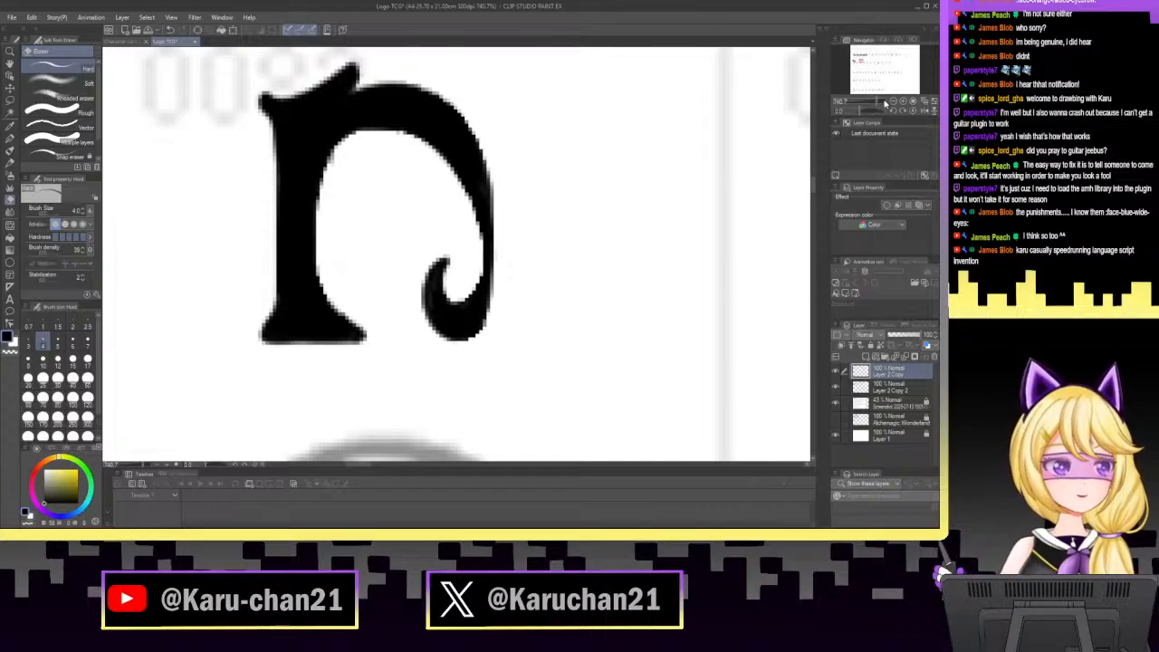
pyautogui.moveTo(910, 110); pyautogui.dragTo(876, 106)
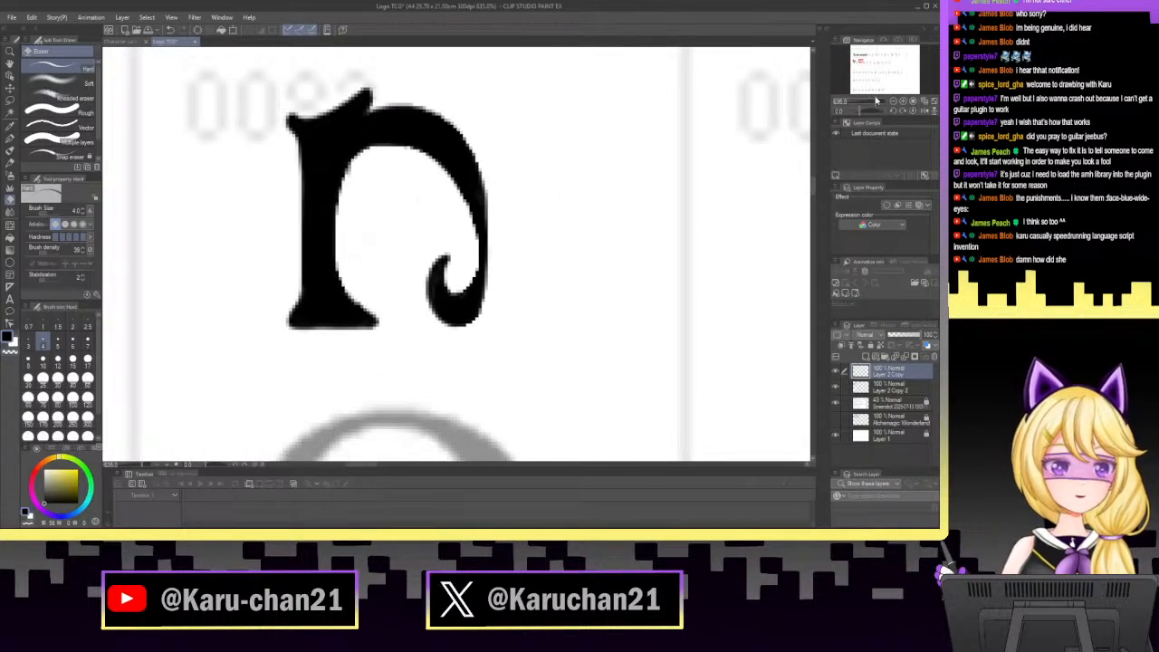
# Thicken and smooth the outer edge of the n's curved stroke down to the curl with the Turnip pen.
pyautogui.press('p')
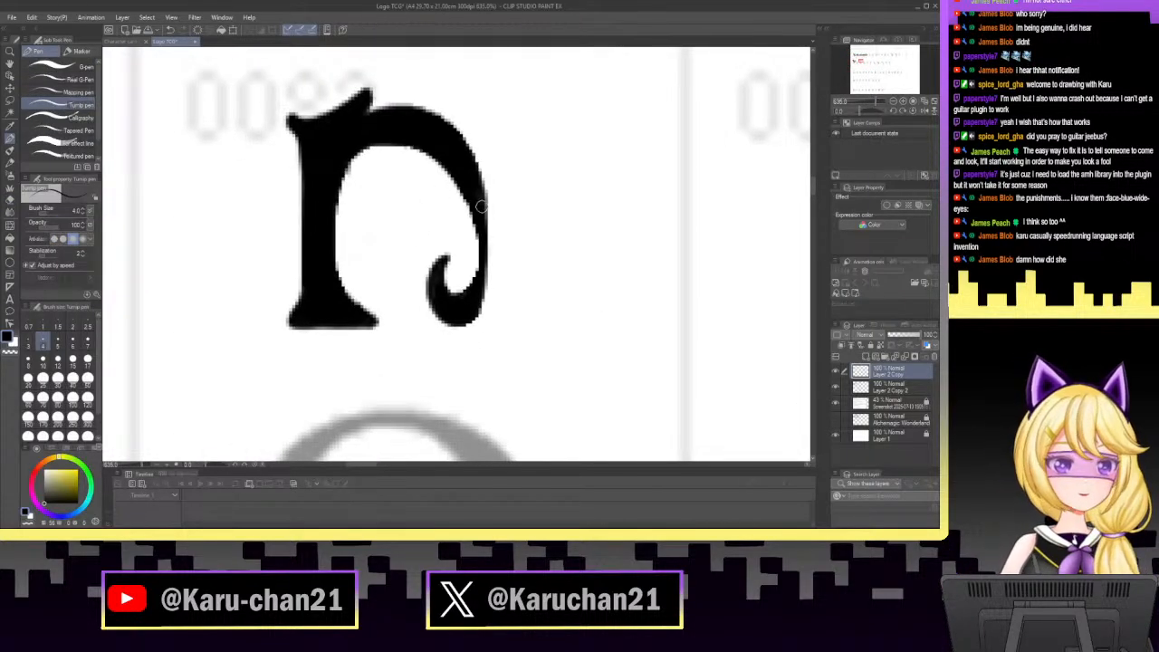
pyautogui.moveTo(485, 210)
pyautogui.mouseDown()
pyautogui.moveTo(482, 286)
pyautogui.moveTo(483, 217)
pyautogui.moveTo(485, 258)
pyautogui.moveTo(485, 244)
pyautogui.mouseUp()
pyautogui.click(11, 200)
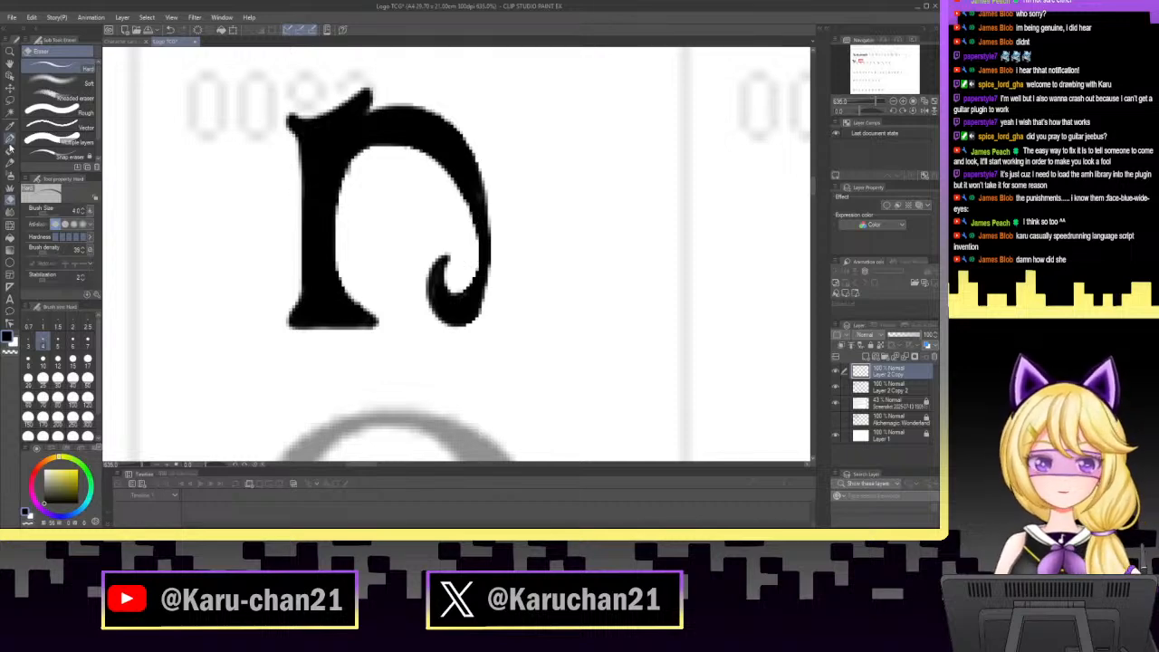
pyautogui.click(10, 142)
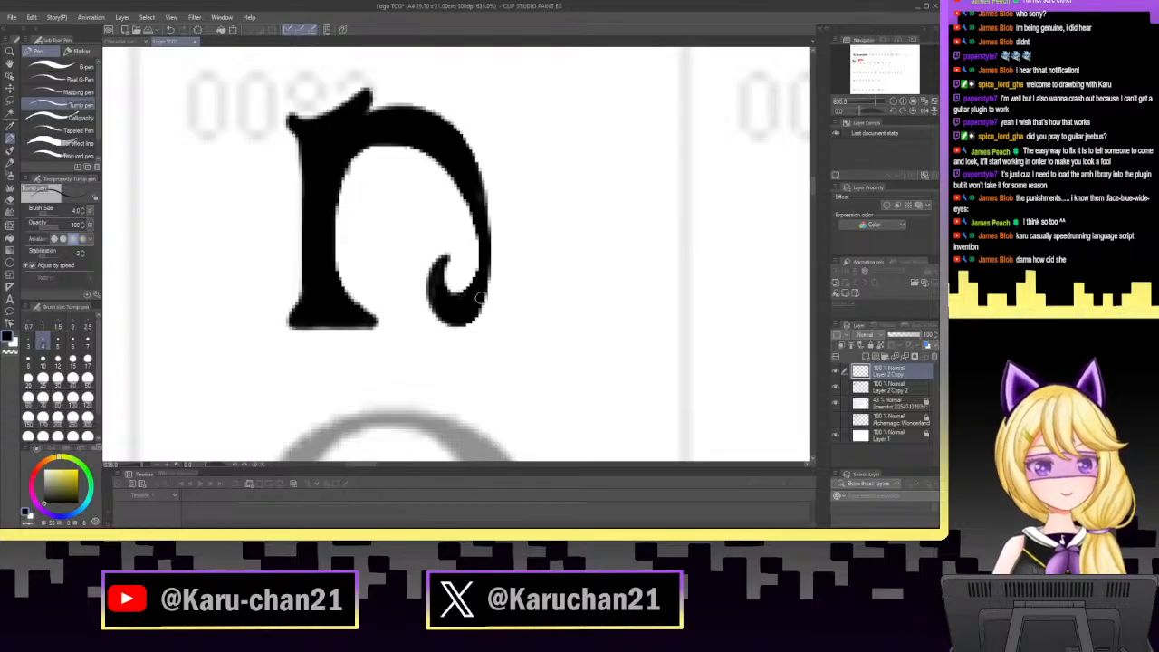
pyautogui.moveTo(485, 276); pyautogui.dragTo(481, 306)
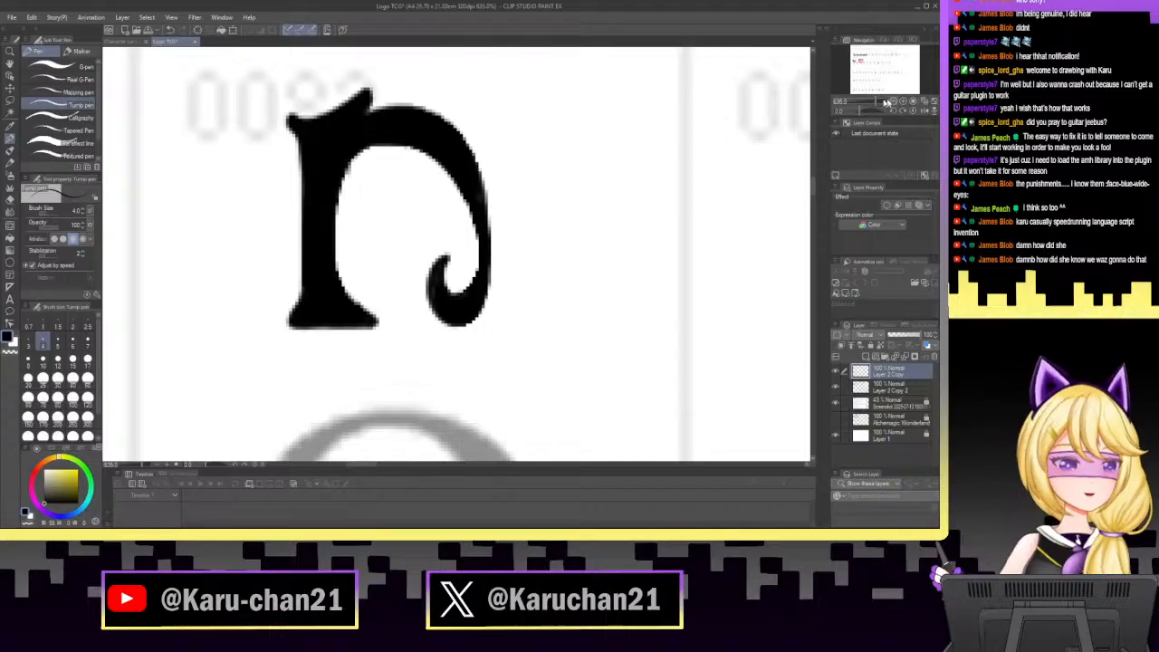
# Move the n next to the o of "Wo", narrow it slightly, and save the file.
pyautogui.moveTo(877, 110)
pyautogui.mouseDown()
pyautogui.moveTo(859, 106)
pyautogui.moveTo(869, 109)
pyautogui.mouseUp()
pyautogui.click(913, 110)
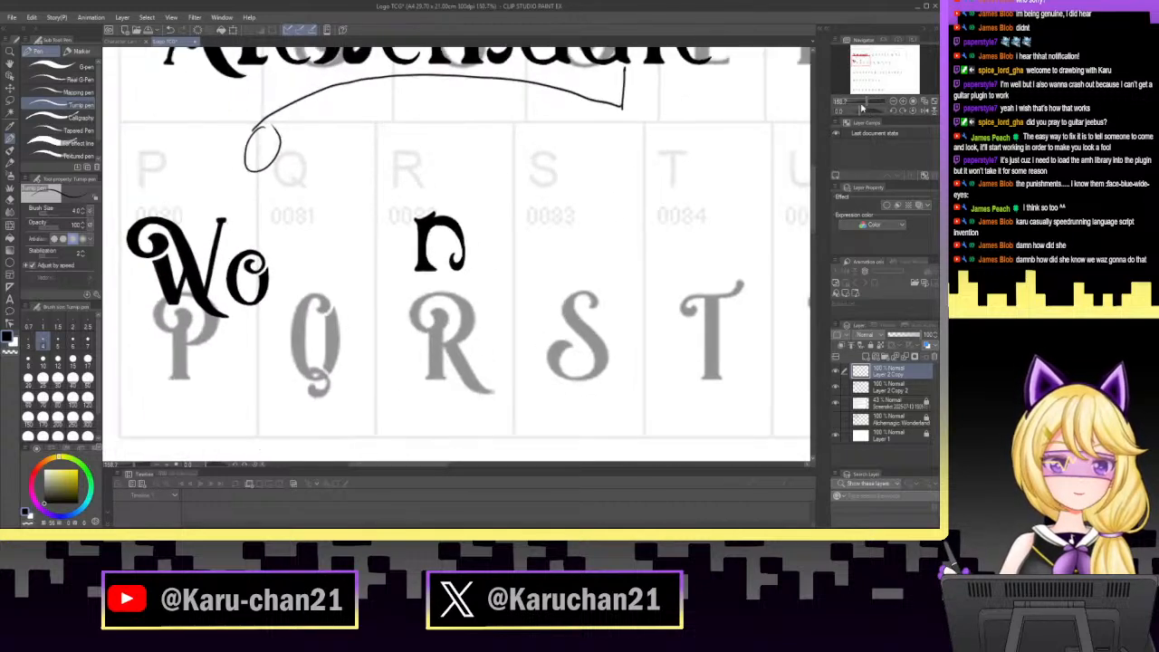
pyautogui.click(9, 99)
pyautogui.moveTo(396, 229)
pyautogui.mouseDown()
pyautogui.moveTo(381, 276)
pyautogui.moveTo(396, 231)
pyautogui.mouseUp()
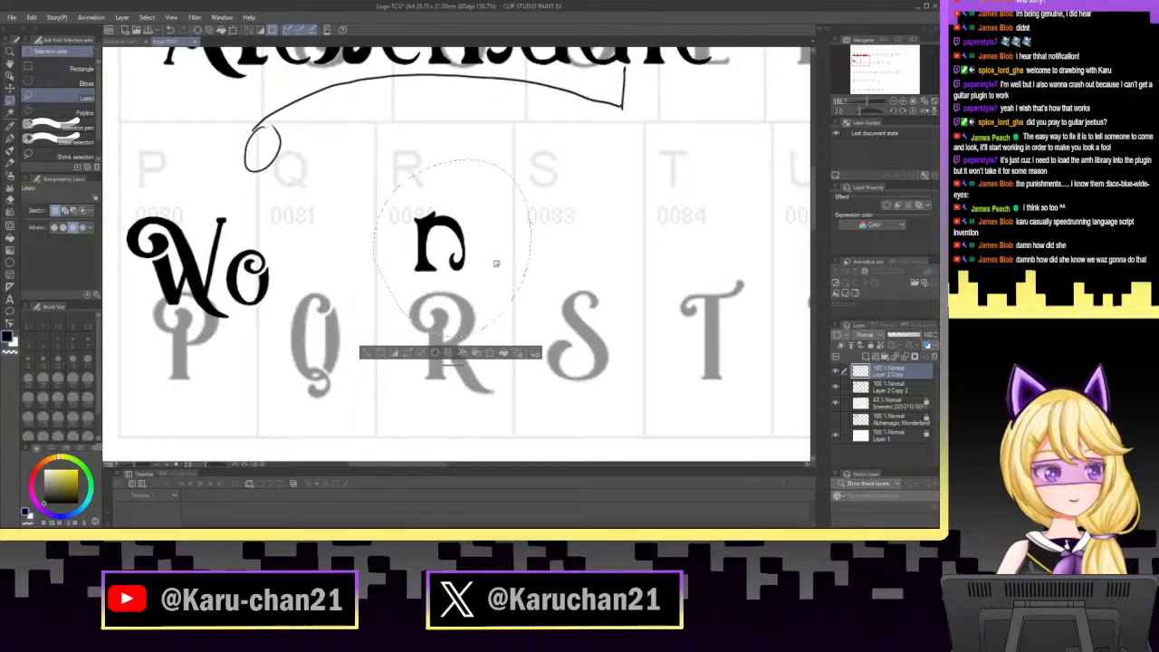
pyautogui.hotkey('ctrl', 't')
pyautogui.moveTo(489, 265)
pyautogui.mouseDown()
pyautogui.moveTo(368, 301)
pyautogui.moveTo(380, 279)
pyautogui.mouseUp()
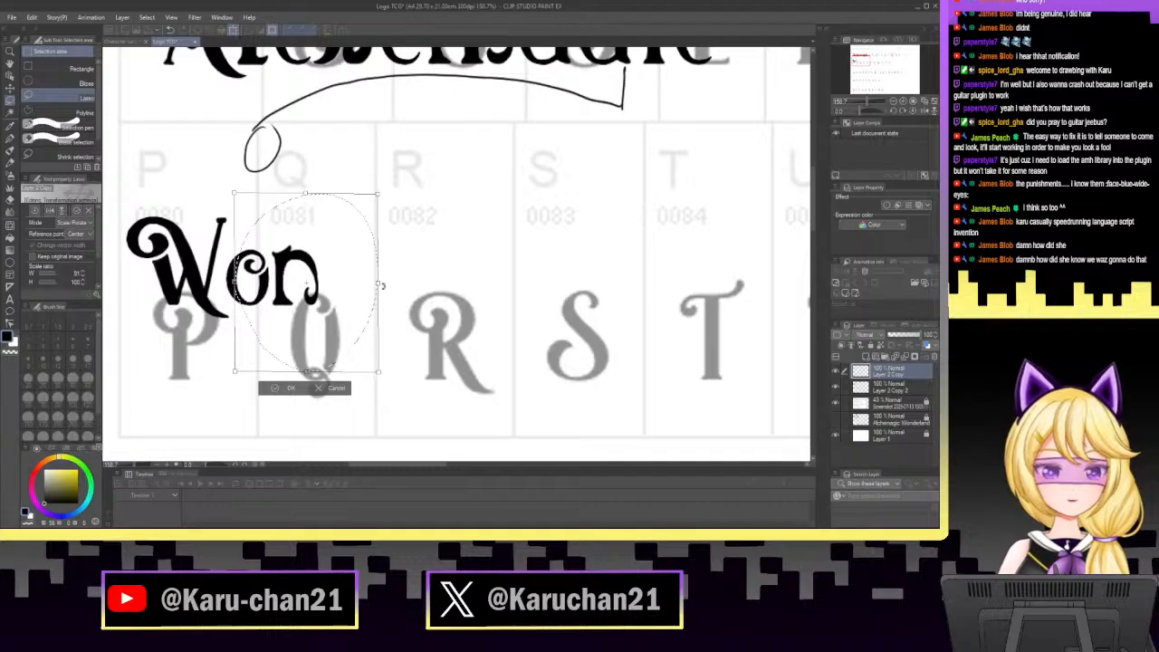
pyautogui.moveTo(379, 285); pyautogui.dragTo(371, 284)
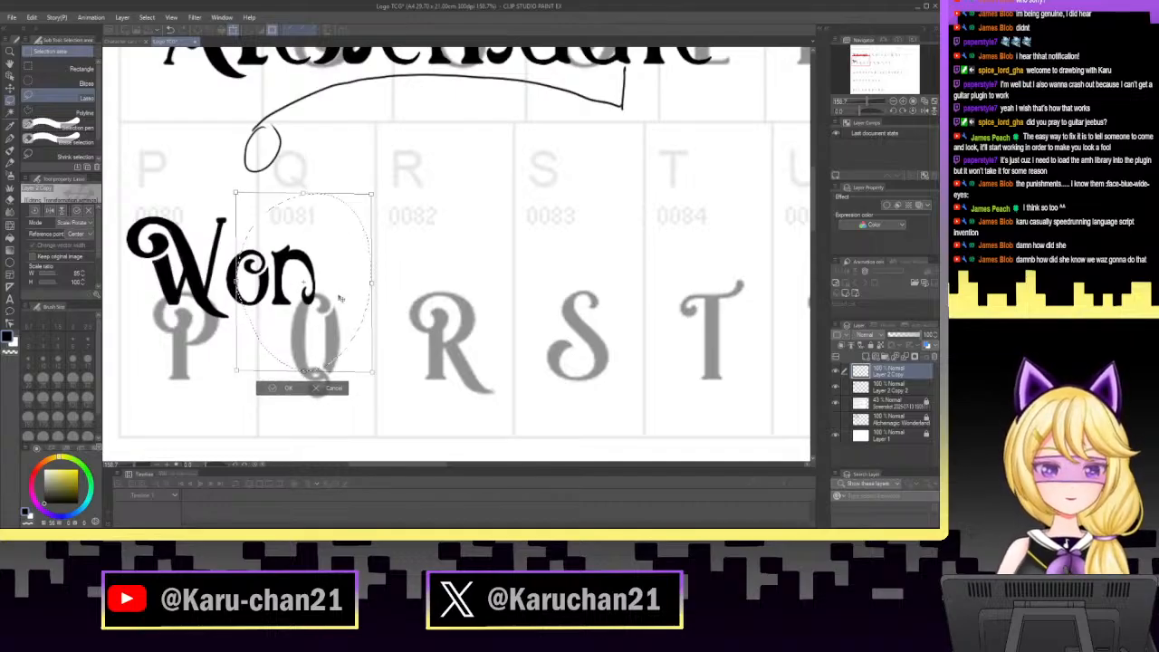
pyautogui.click(288, 388)
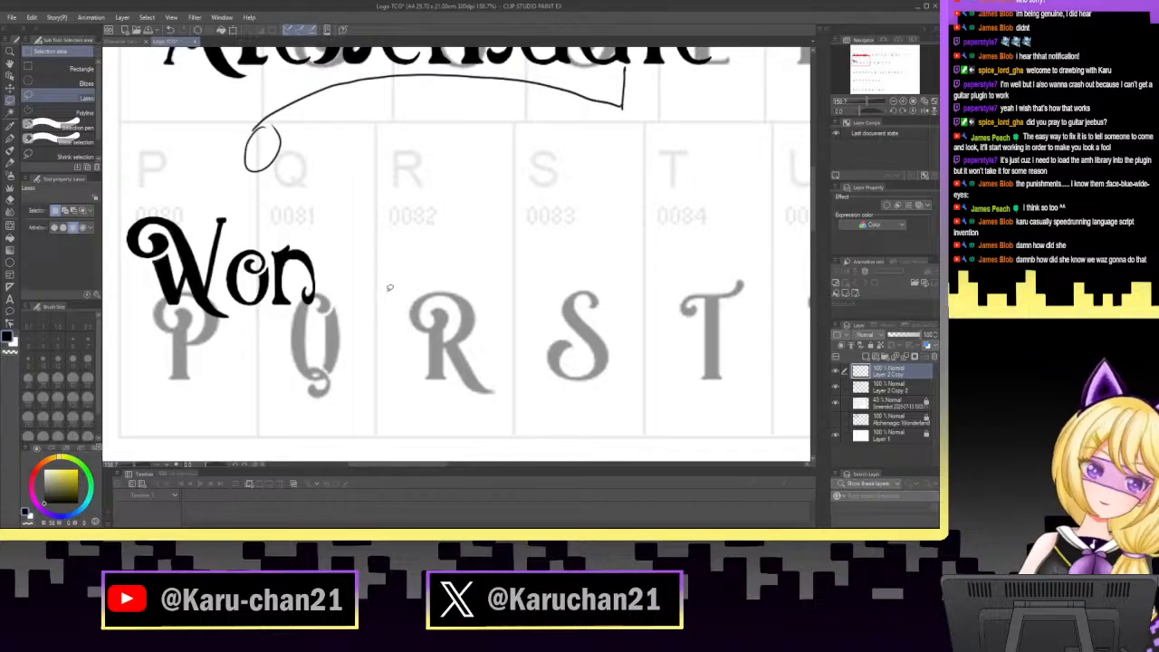
pyautogui.click(11, 19)
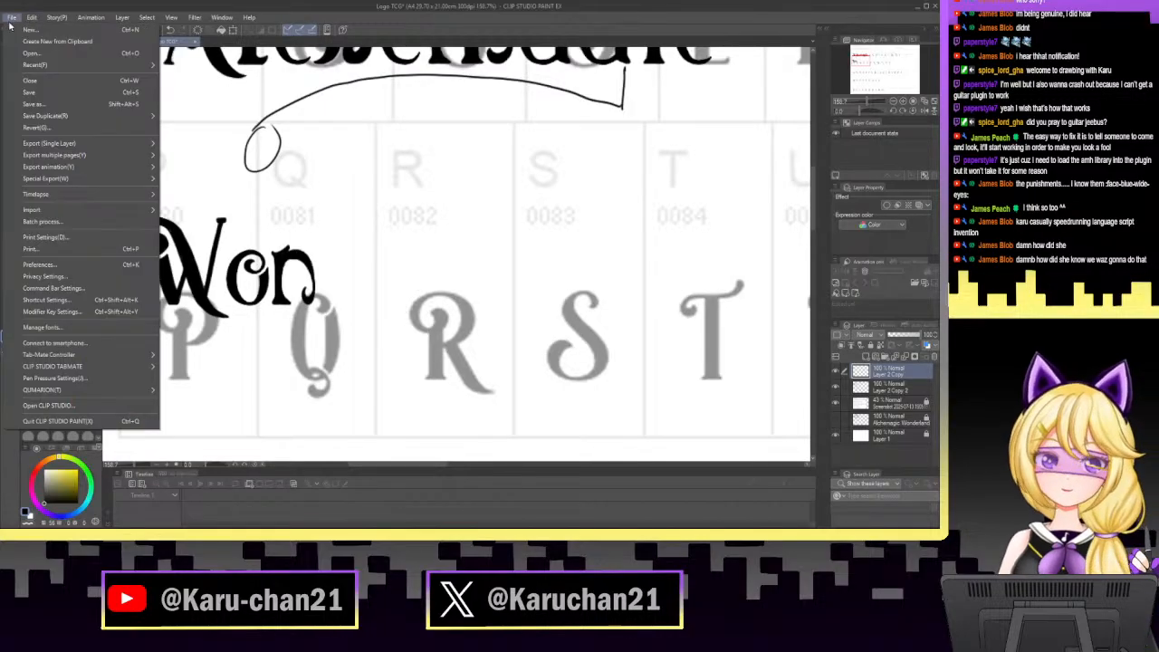
pyautogui.click(29, 95)
# Merge the pasted n's layer with the main lettering layer, Layer 2 Copy 2.
pyautogui.scroll(5, 453, 253)
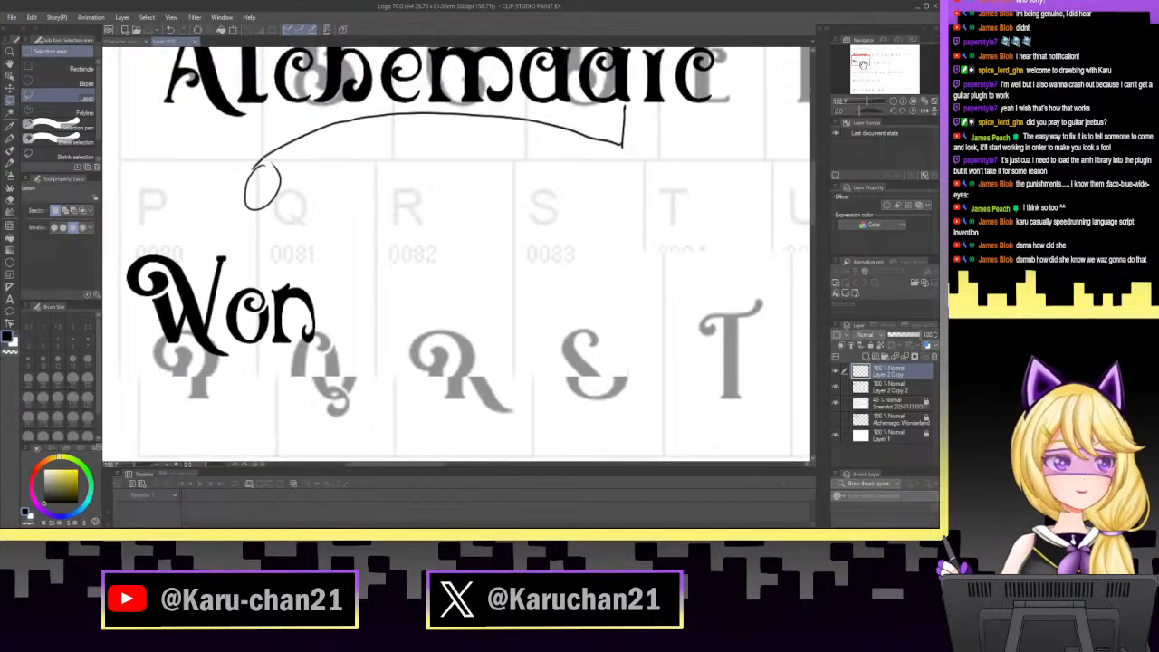
pyautogui.scroll(-2, 452, 254)
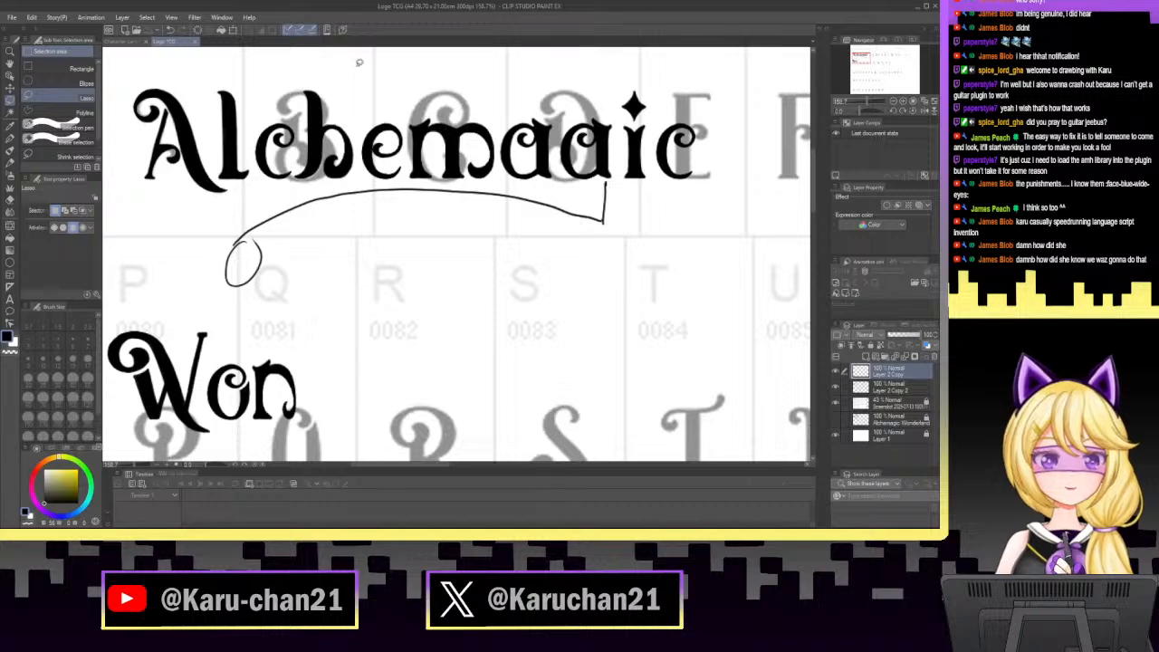
pyautogui.click(902, 388)
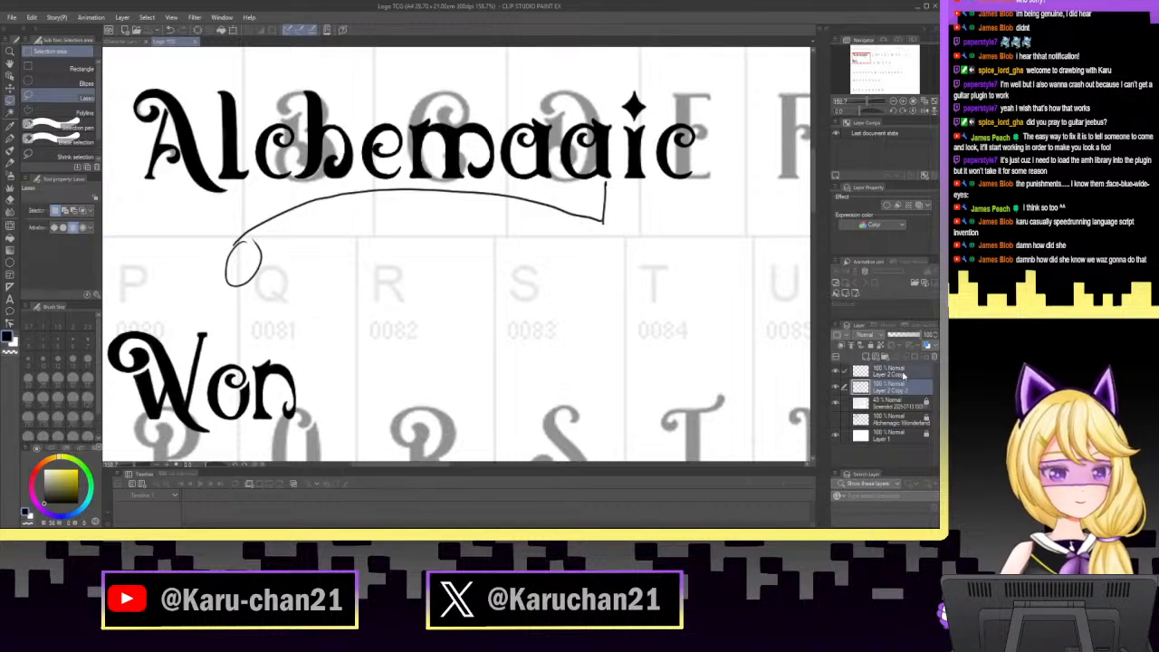
pyautogui.rightClick(904, 384)
pyautogui.click(905, 330)
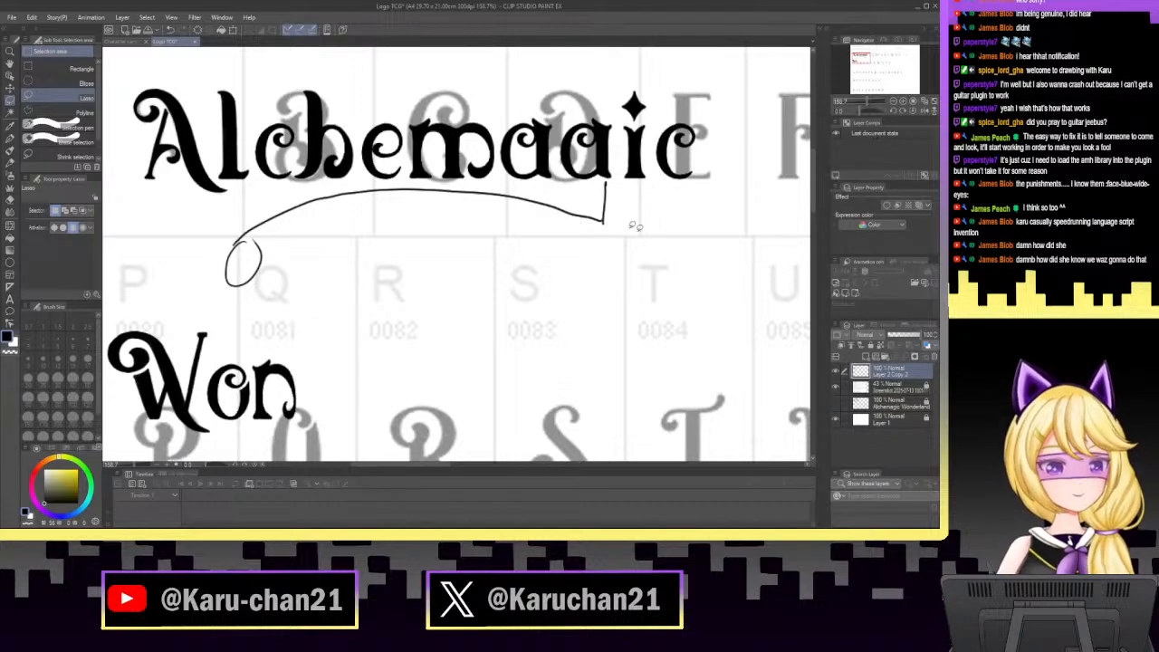
# Copy the h of "Alchemagic", place the copy after "Won", and flip it horizontally to form a d.
pyautogui.moveTo(296, 86)
pyautogui.mouseDown()
pyautogui.moveTo(347, 96)
pyautogui.moveTo(361, 147)
pyautogui.moveTo(350, 180)
pyautogui.moveTo(298, 187)
pyautogui.moveTo(299, 120)
pyautogui.mouseUp()
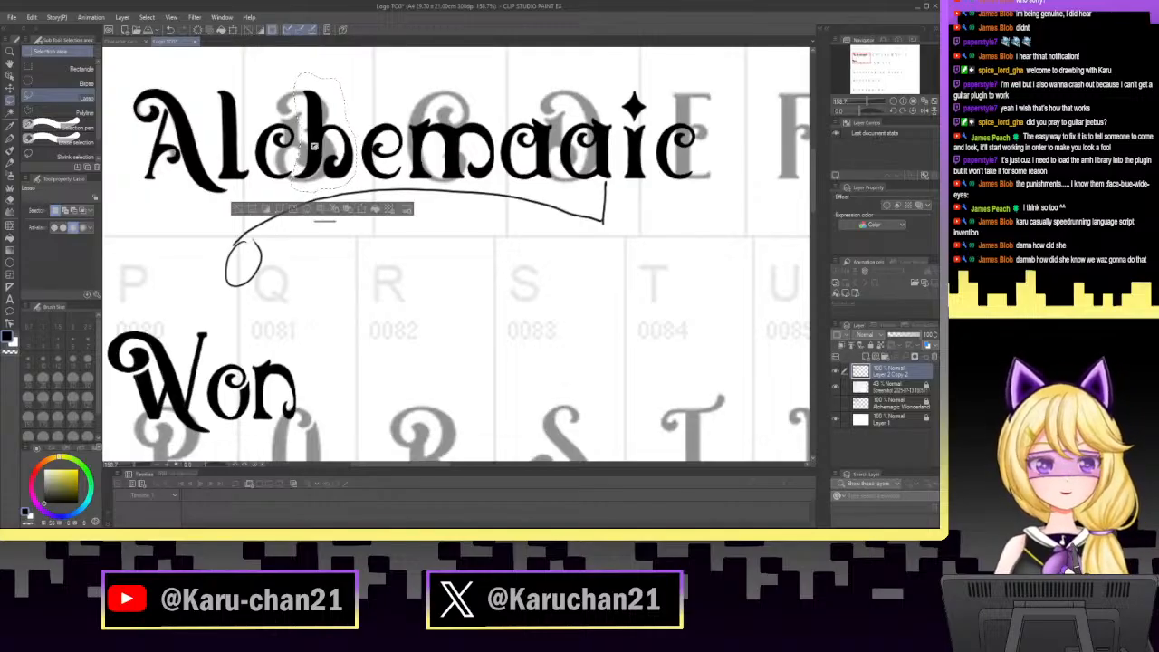
pyautogui.hotkey('ctrl', 'c')
pyautogui.hotkey('ctrl', 'v')
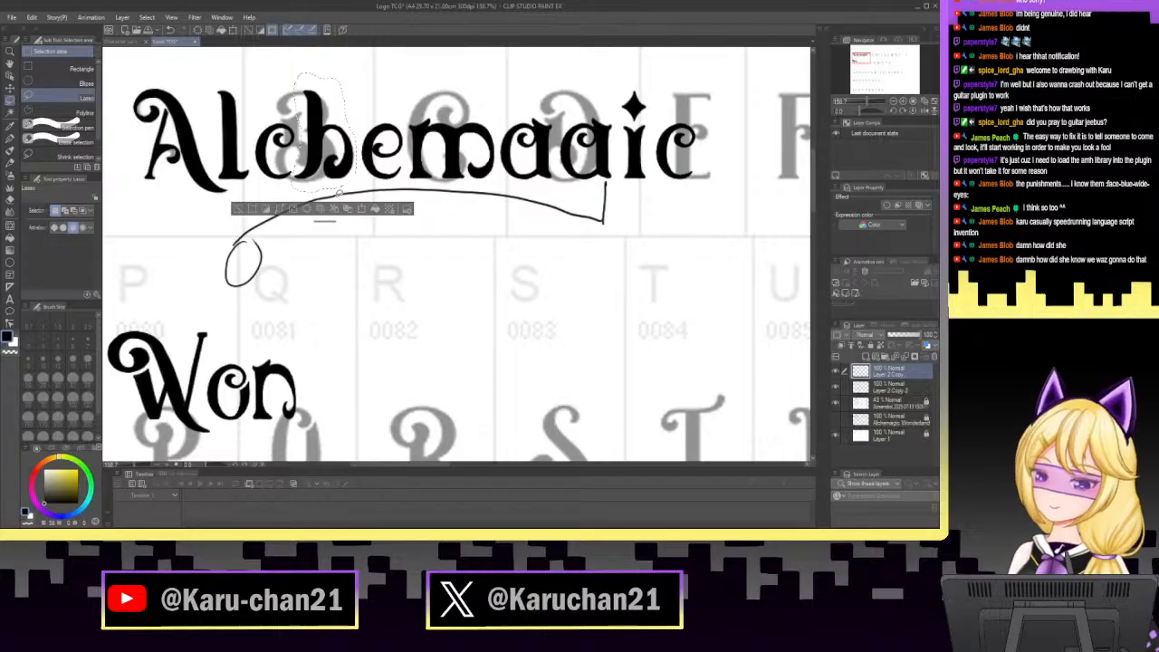
pyautogui.hotkey('ctrl', 't')
pyautogui.moveTo(345, 172); pyautogui.dragTo(348, 382)
pyautogui.rightClick(379, 386)
pyautogui.click(438, 326)
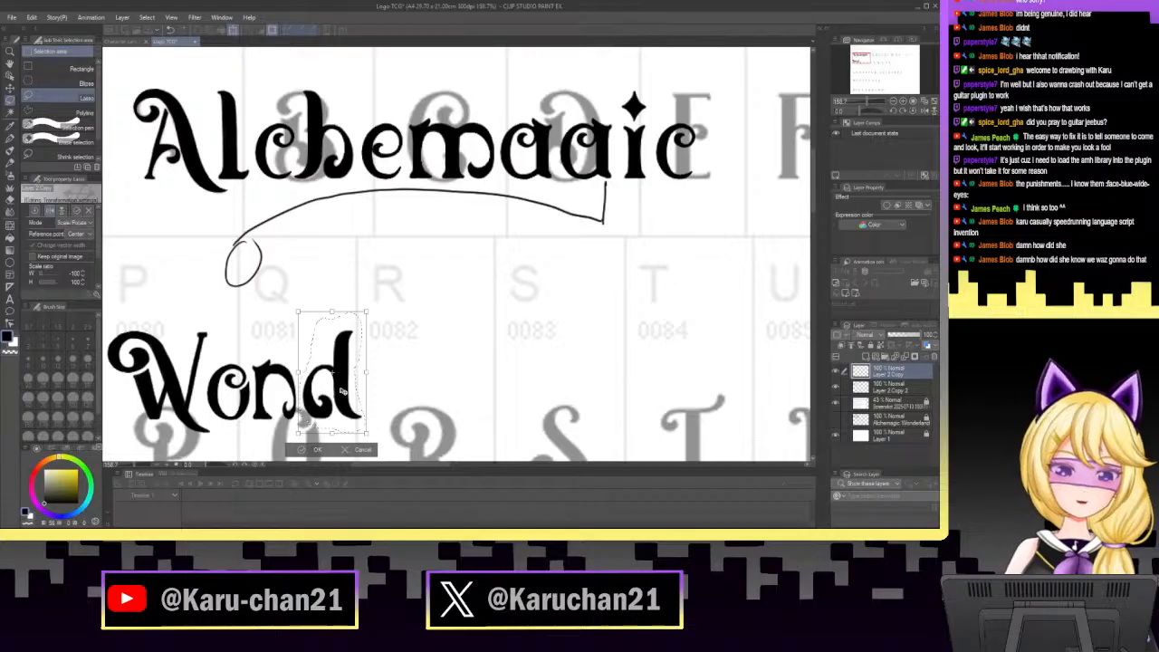
pyautogui.click(317, 451)
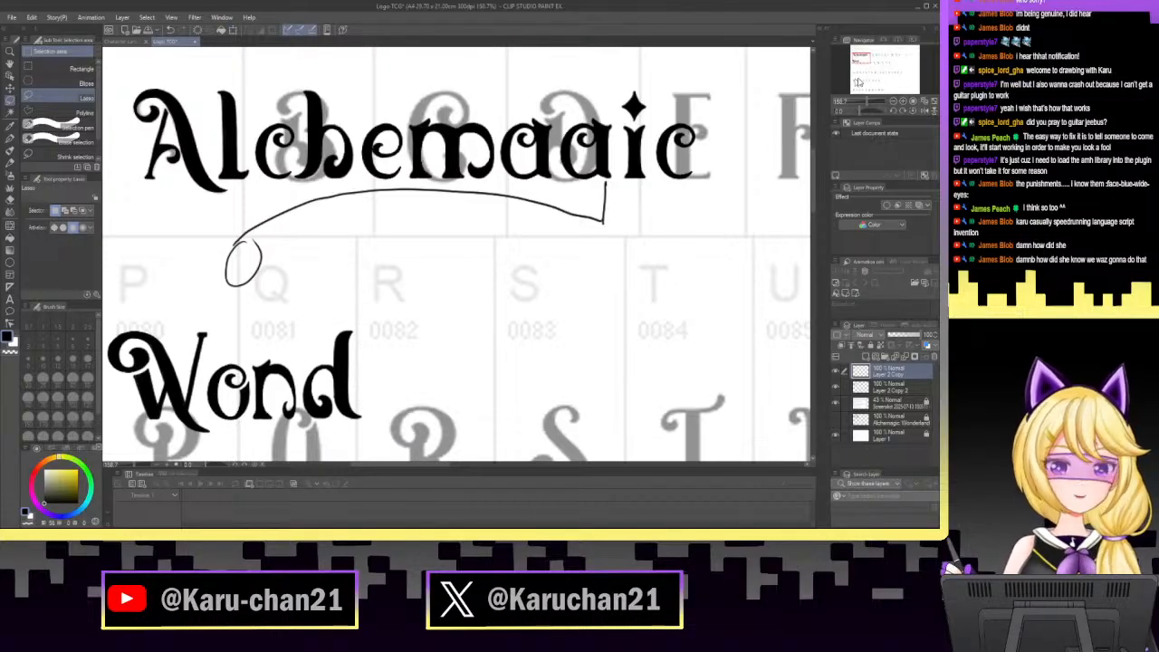
# Select the lower curl of the d's bowl and widen it until it meets the stem.
pyautogui.click(872, 106)
pyautogui.moveTo(871, 104); pyautogui.dragTo(875, 103)
pyautogui.moveTo(860, 60); pyautogui.dragTo(856, 65)
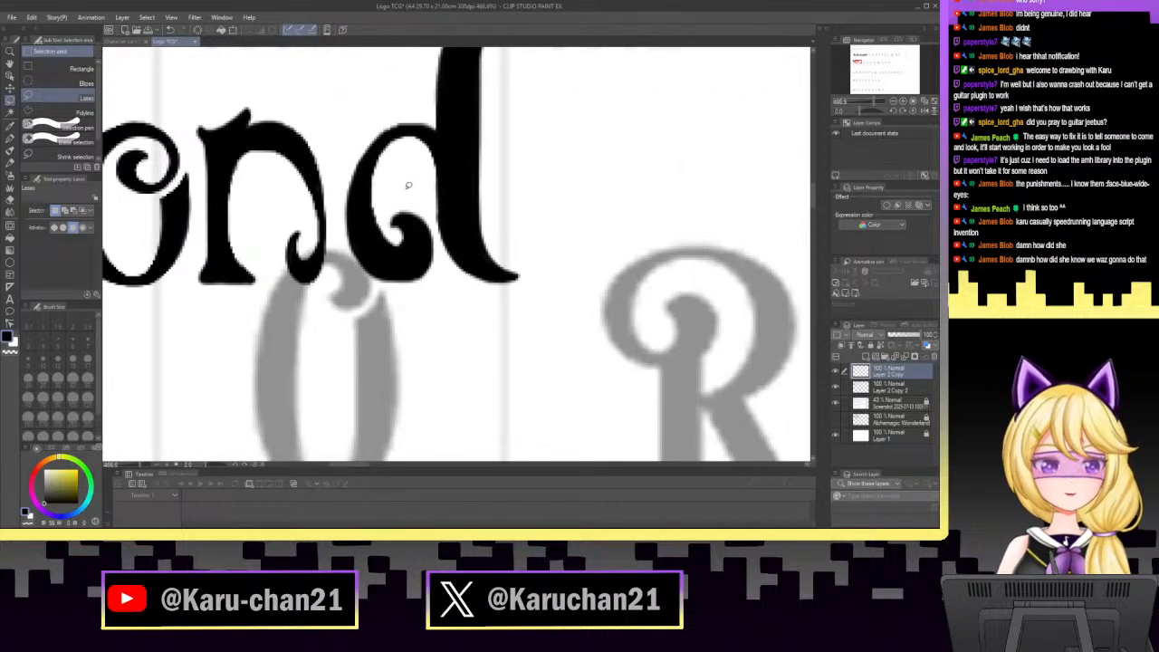
pyautogui.moveTo(381, 208)
pyautogui.mouseDown()
pyautogui.moveTo(354, 279)
pyautogui.moveTo(378, 299)
pyautogui.moveTo(438, 267)
pyautogui.mouseUp()
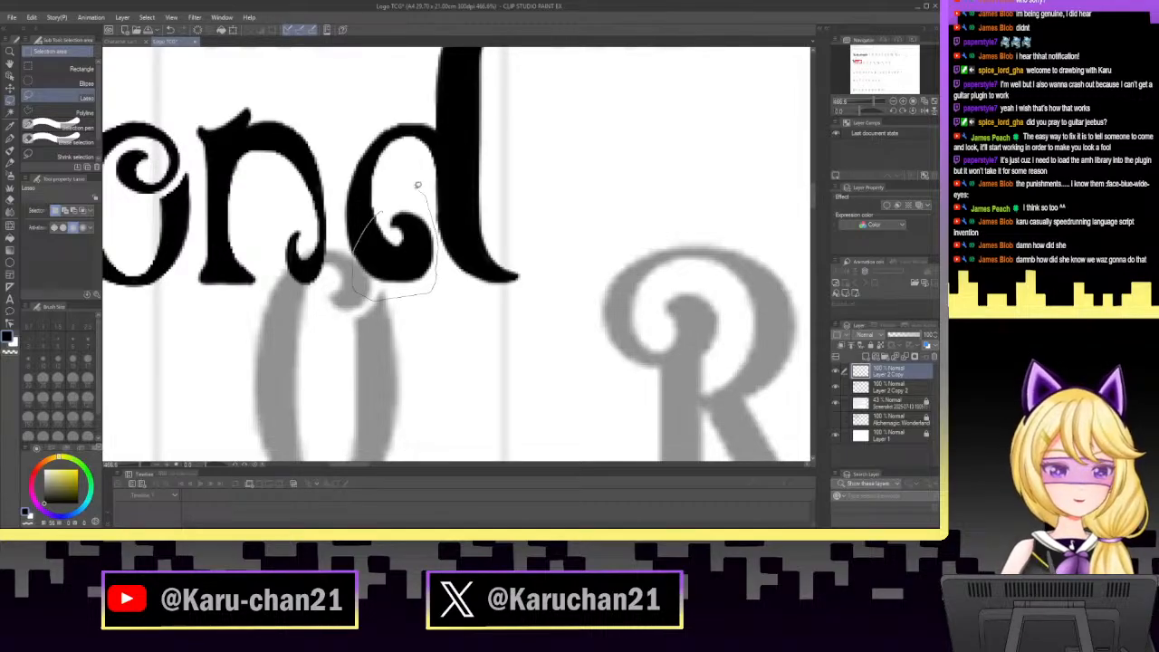
pyautogui.moveTo(417, 185); pyautogui.dragTo(392, 180)
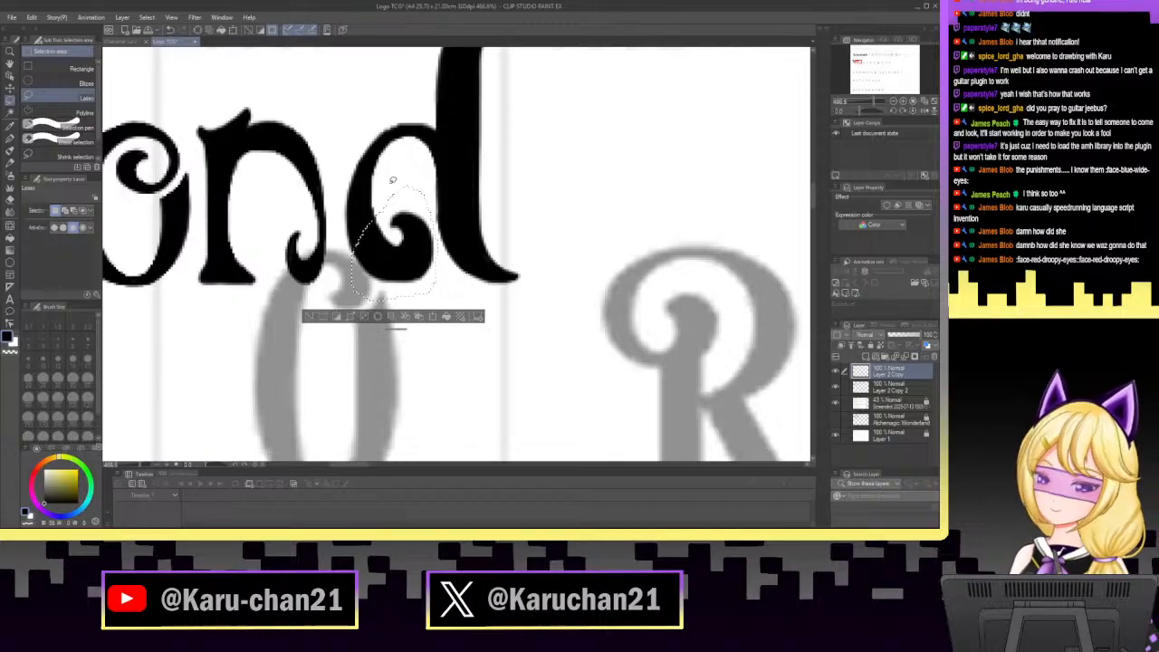
pyautogui.hotkey('ctrl', 't')
pyautogui.moveTo(436, 242)
pyautogui.mouseDown()
pyautogui.moveTo(457, 242)
pyautogui.moveTo(442, 247)
pyautogui.mouseUp()
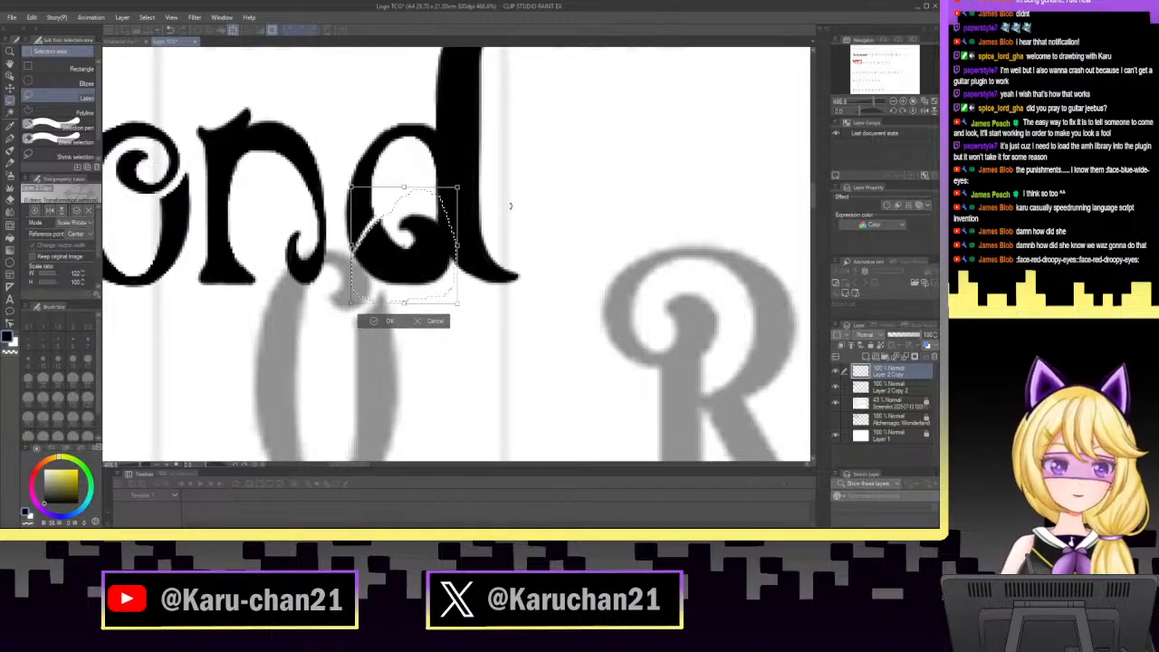
pyautogui.press('Return')
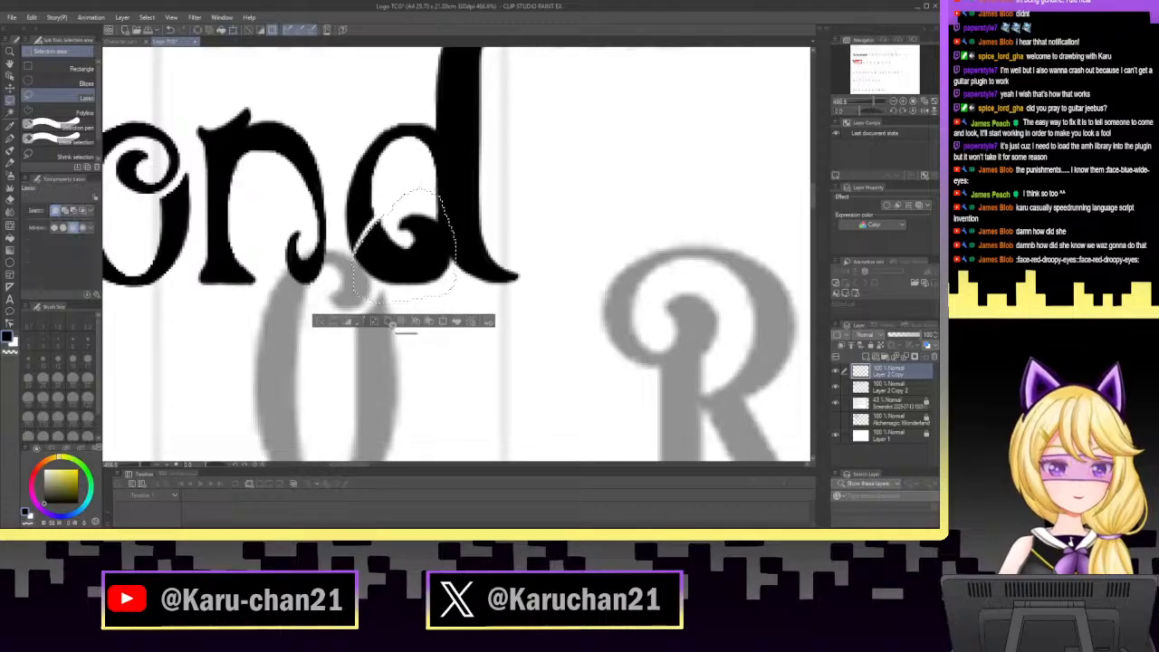
# Fill the thin white gap across the d's bowl in black with the Turnip pen.
pyautogui.press('p')
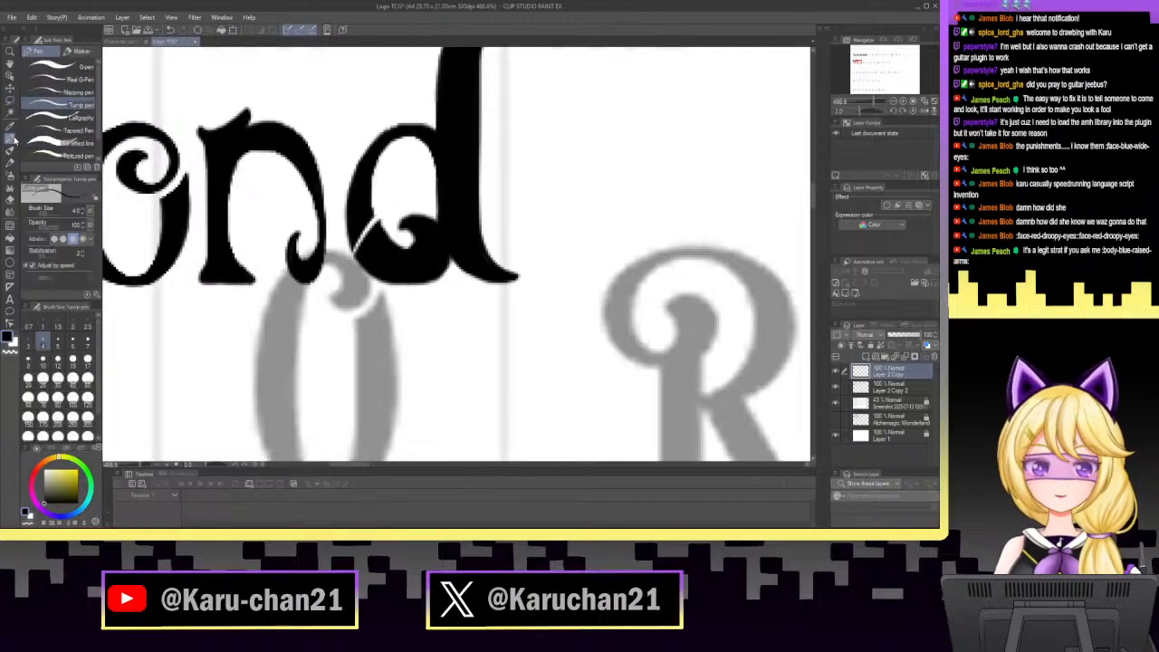
pyautogui.click(875, 102)
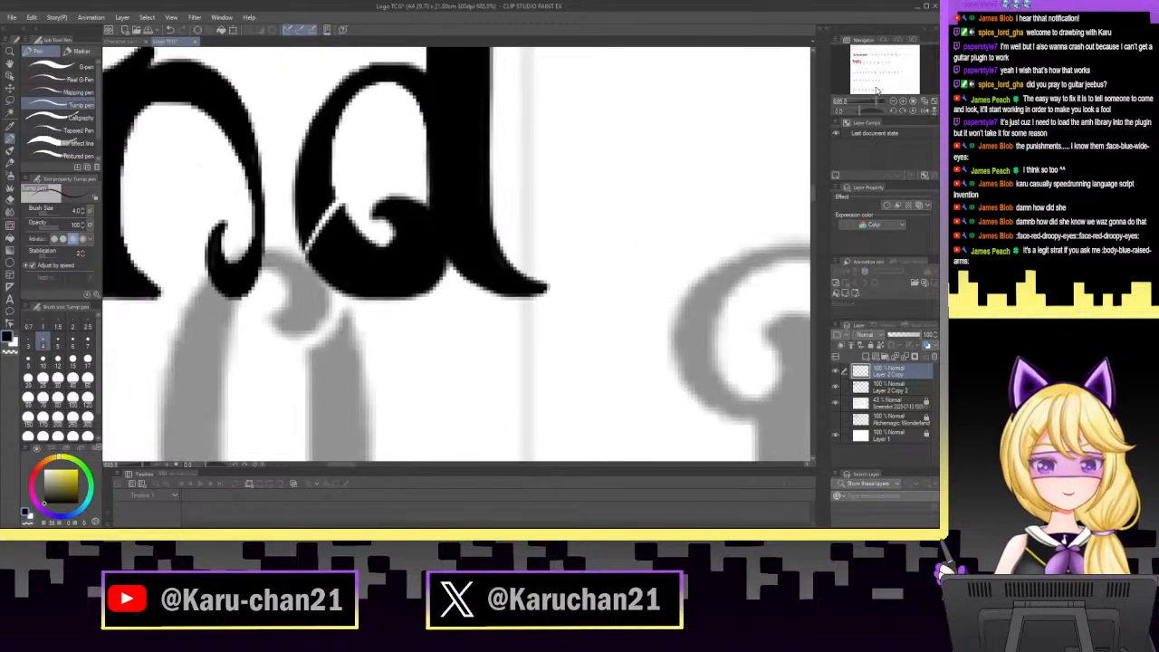
pyautogui.moveTo(339, 212)
pyautogui.mouseDown()
pyautogui.moveTo(338, 251)
pyautogui.moveTo(317, 210)
pyautogui.moveTo(320, 246)
pyautogui.moveTo(309, 234)
pyautogui.moveTo(319, 259)
pyautogui.mouseUp()
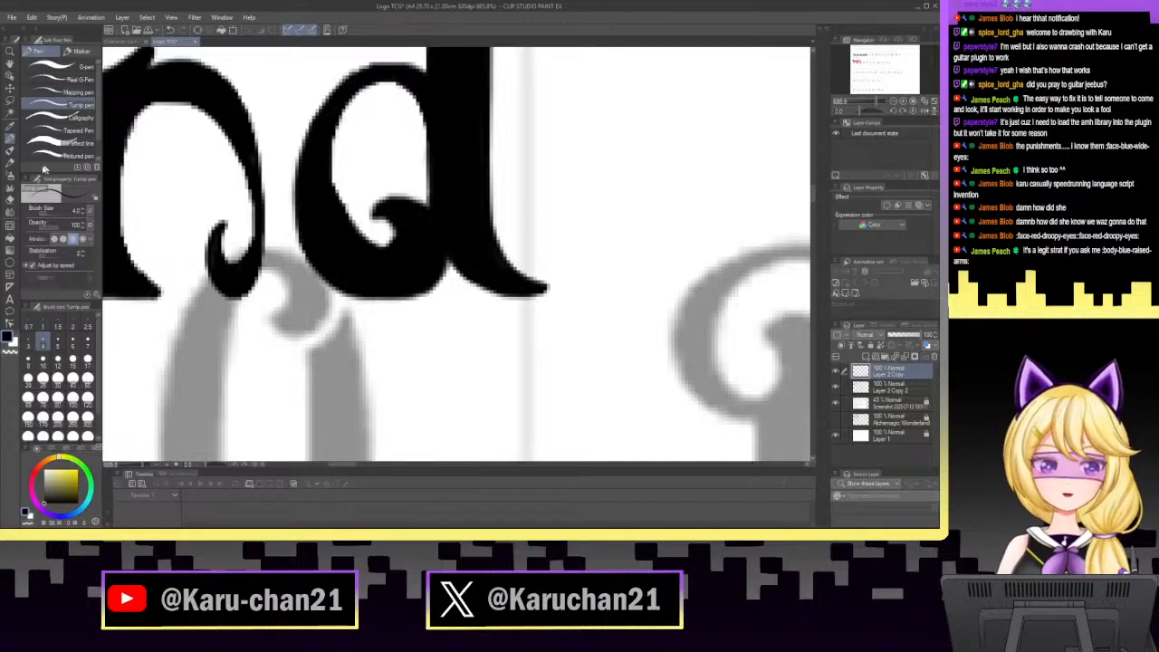
# Smooth the inner edge of the d's bowl above the curl with the Hard eraser and save the file.
pyautogui.click(9, 196)
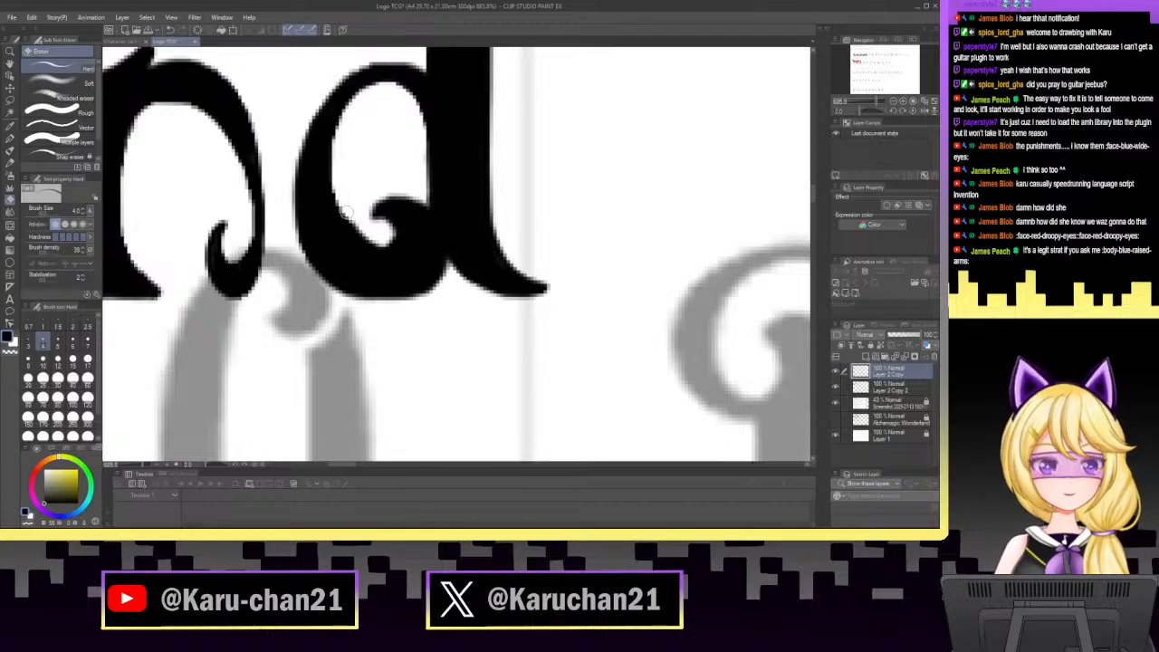
pyautogui.moveTo(344, 210)
pyautogui.mouseDown()
pyautogui.moveTo(372, 239)
pyautogui.moveTo(361, 228)
pyautogui.mouseUp()
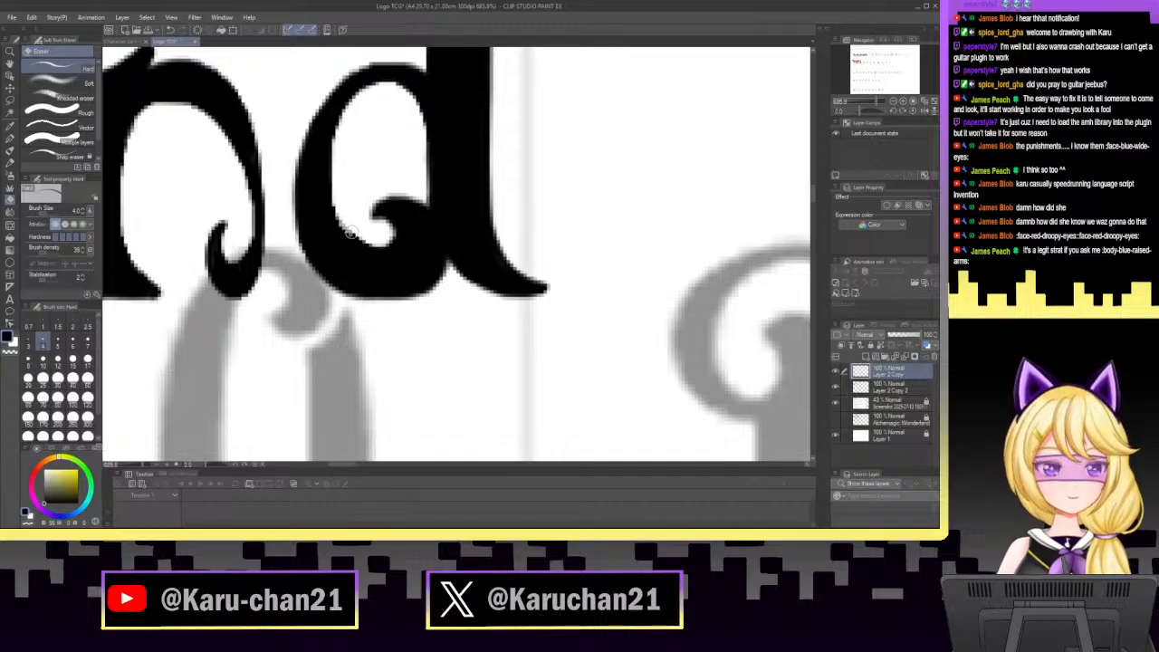
pyautogui.moveTo(352, 232)
pyautogui.mouseDown()
pyautogui.moveTo(373, 240)
pyautogui.moveTo(359, 236)
pyautogui.mouseUp()
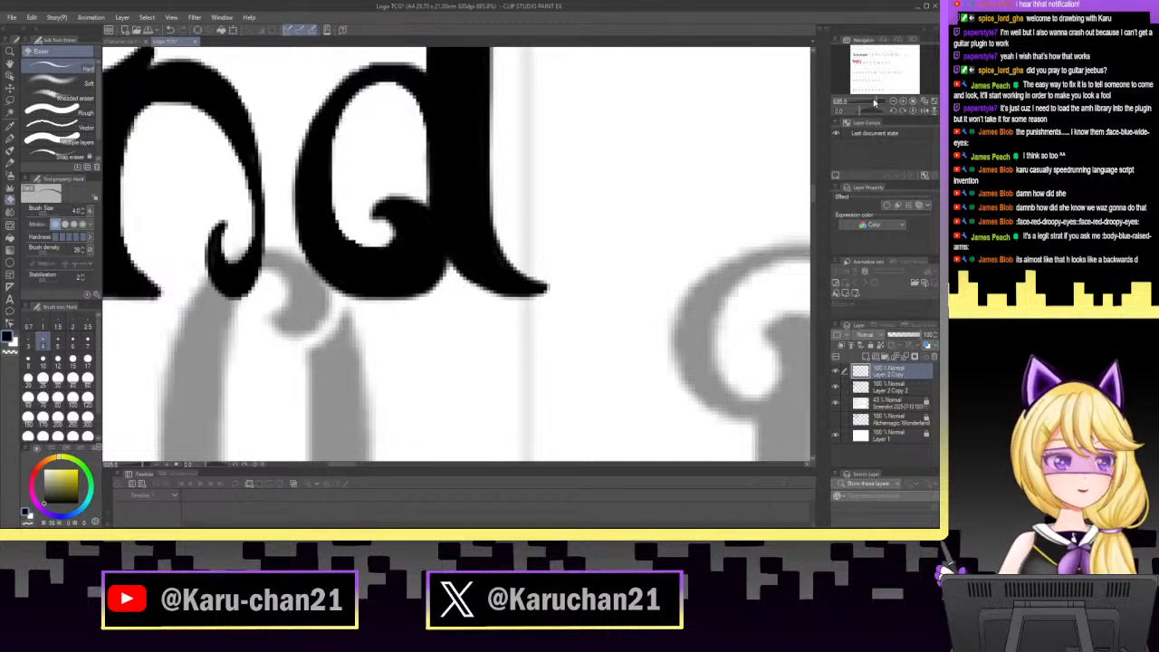
pyautogui.moveTo(876, 102); pyautogui.dragTo(875, 104)
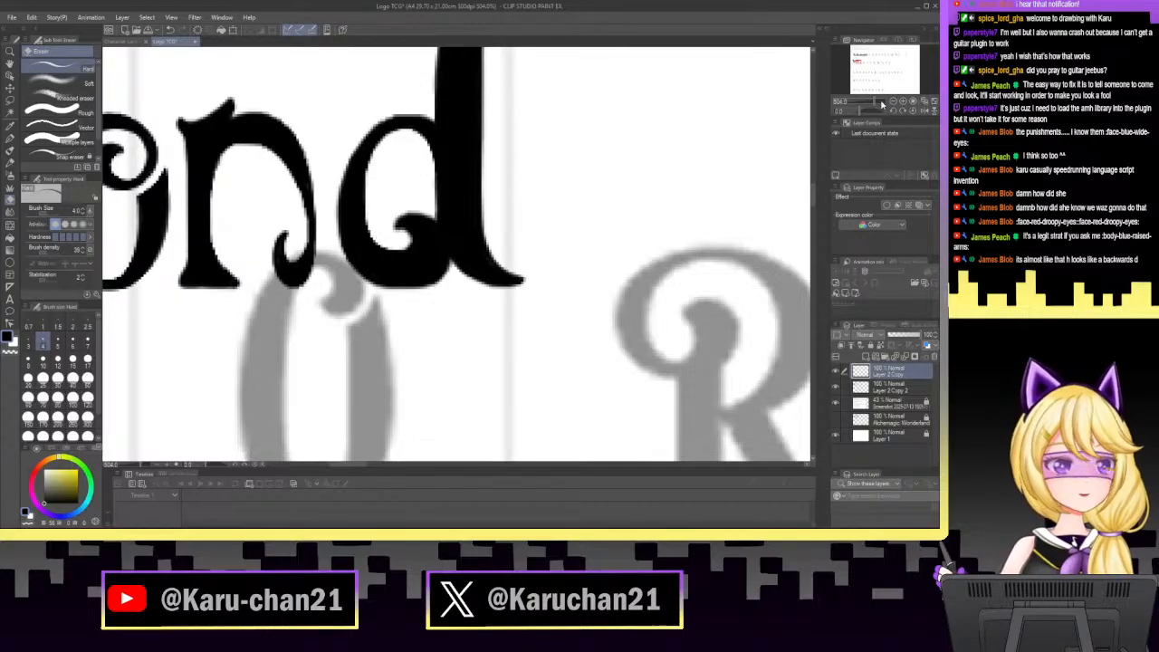
pyautogui.moveTo(875, 104); pyautogui.dragTo(865, 108)
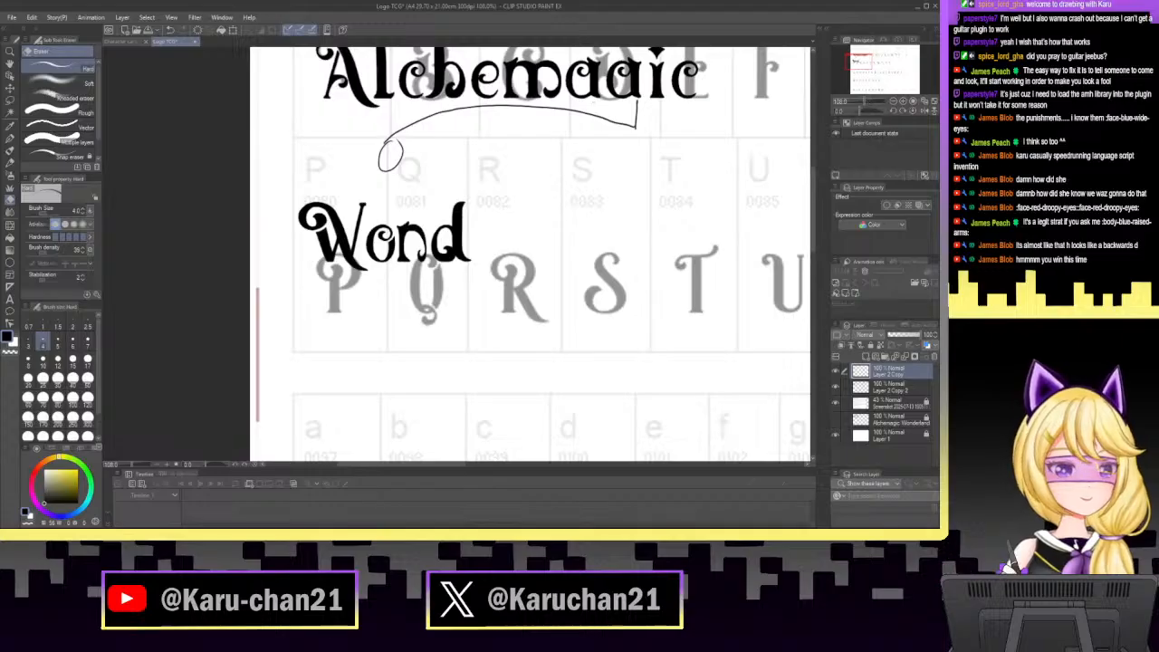
pyautogui.click(12, 18)
pyautogui.click(28, 94)
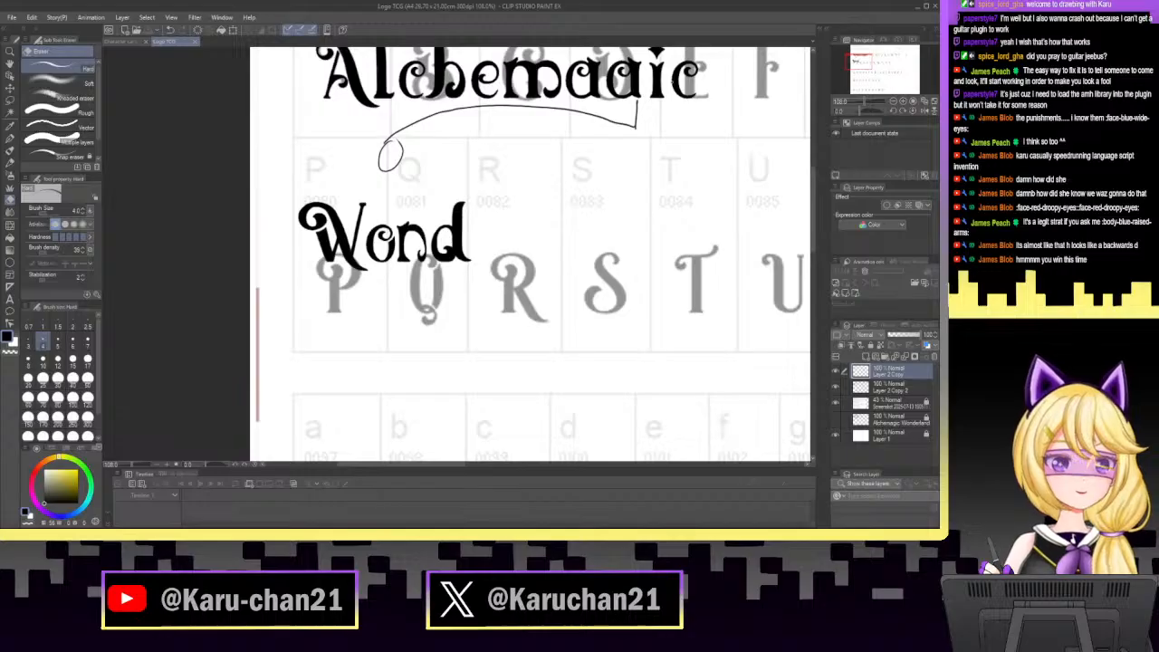
# Merge the d's layer with the layer holding "Alchemagic" and "Won".
pyautogui.moveTo(857, 62)
pyautogui.mouseDown()
pyautogui.moveTo(863, 87)
pyautogui.moveTo(862, 63)
pyautogui.moveTo(852, 72)
pyautogui.mouseUp()
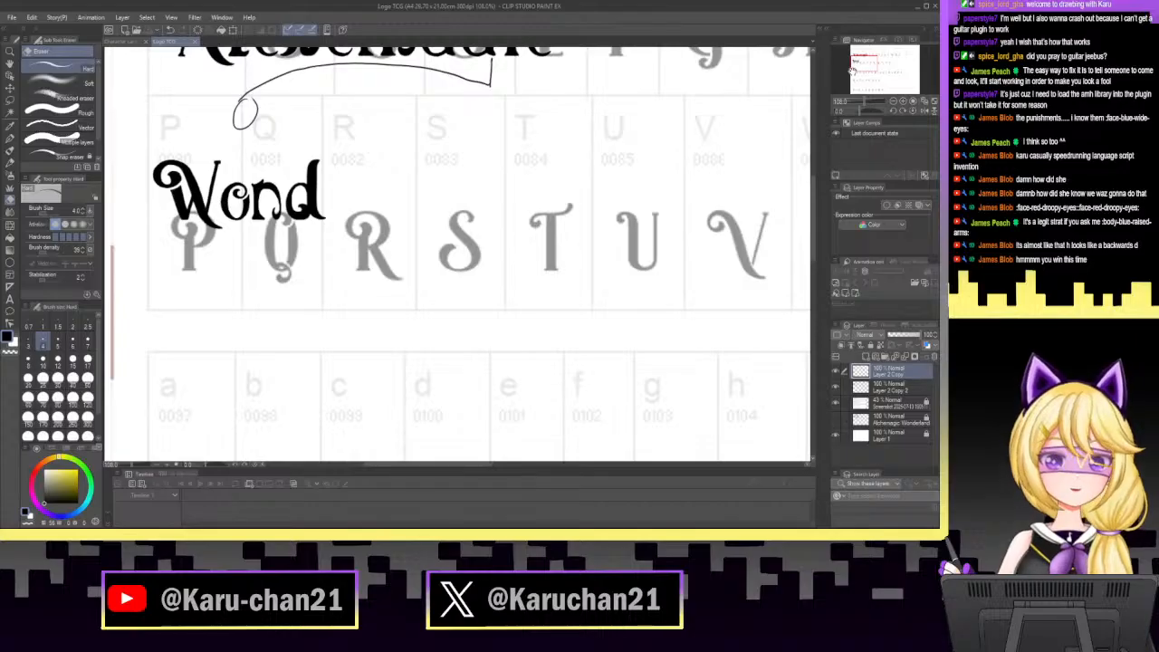
pyautogui.moveTo(866, 63); pyautogui.dragTo(863, 59)
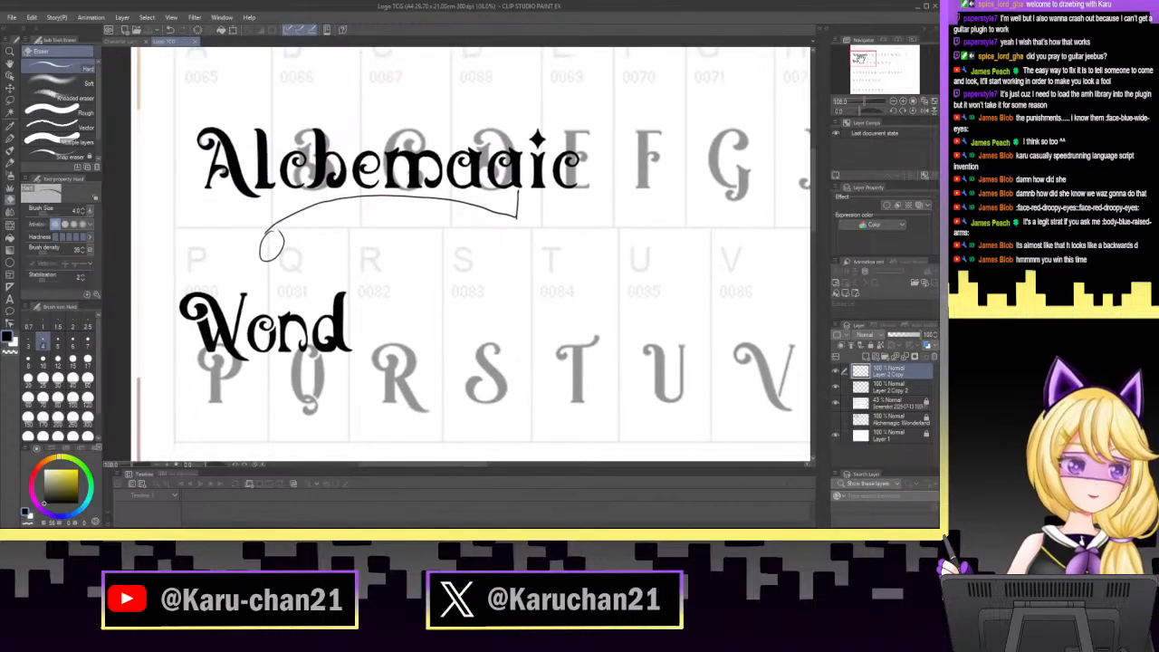
pyautogui.click(901, 384)
pyautogui.rightClick(899, 373)
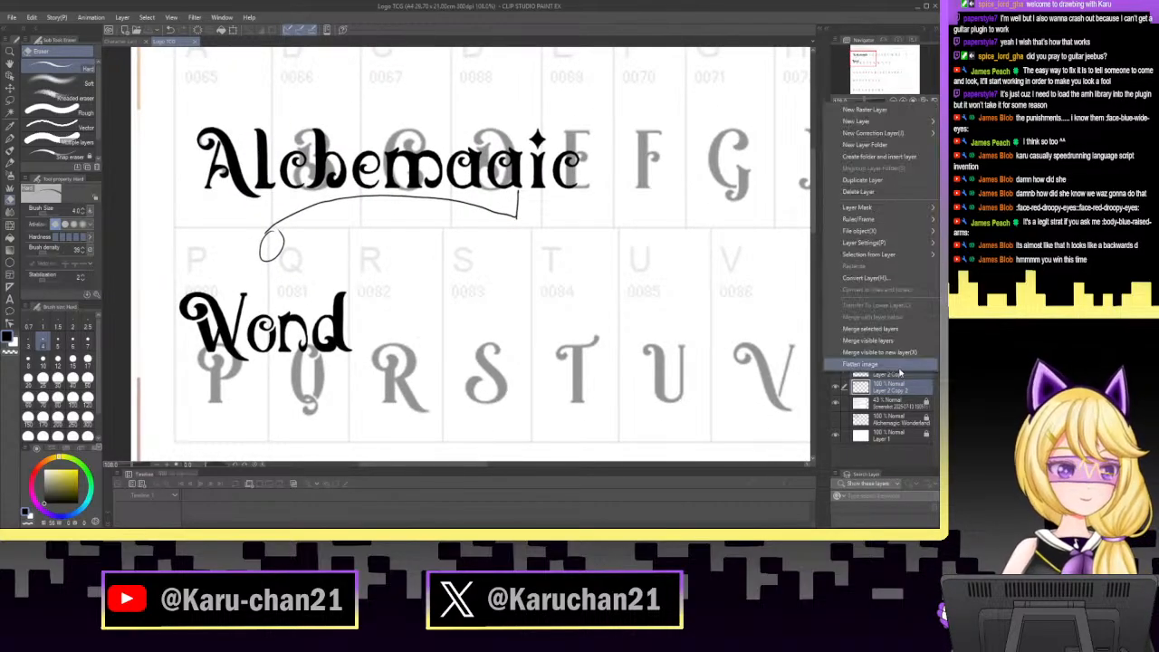
pyautogui.click(869, 329)
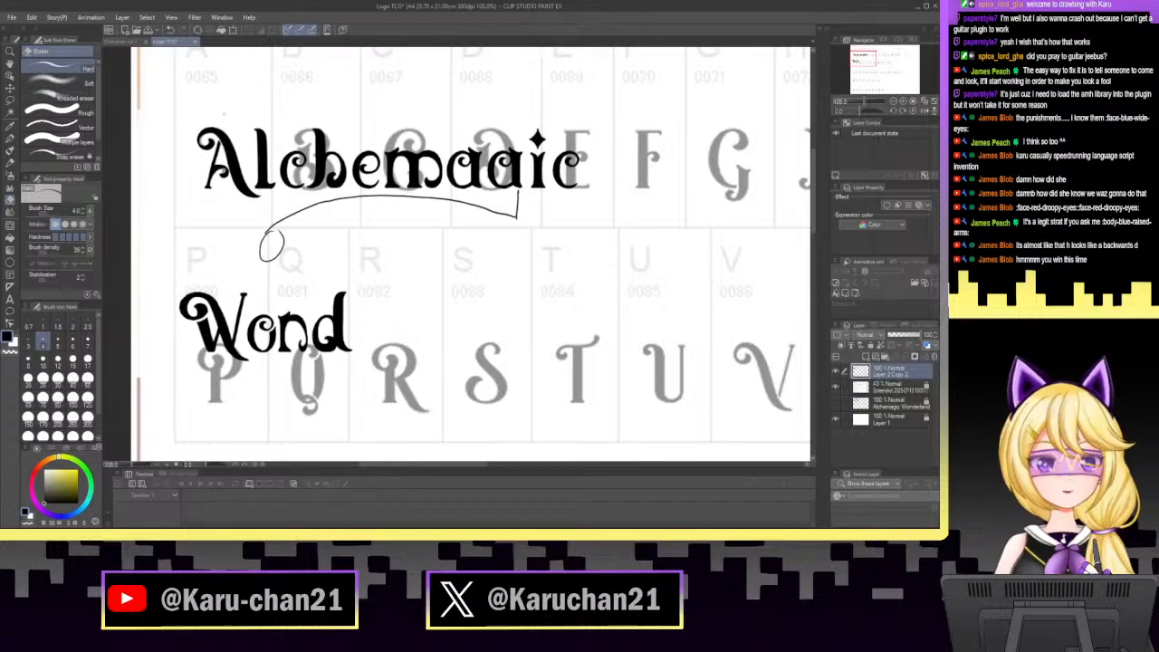
# Lasso the e in "Alchemagic", copy it, and place the copy directly after "Wond".
pyautogui.press('m')
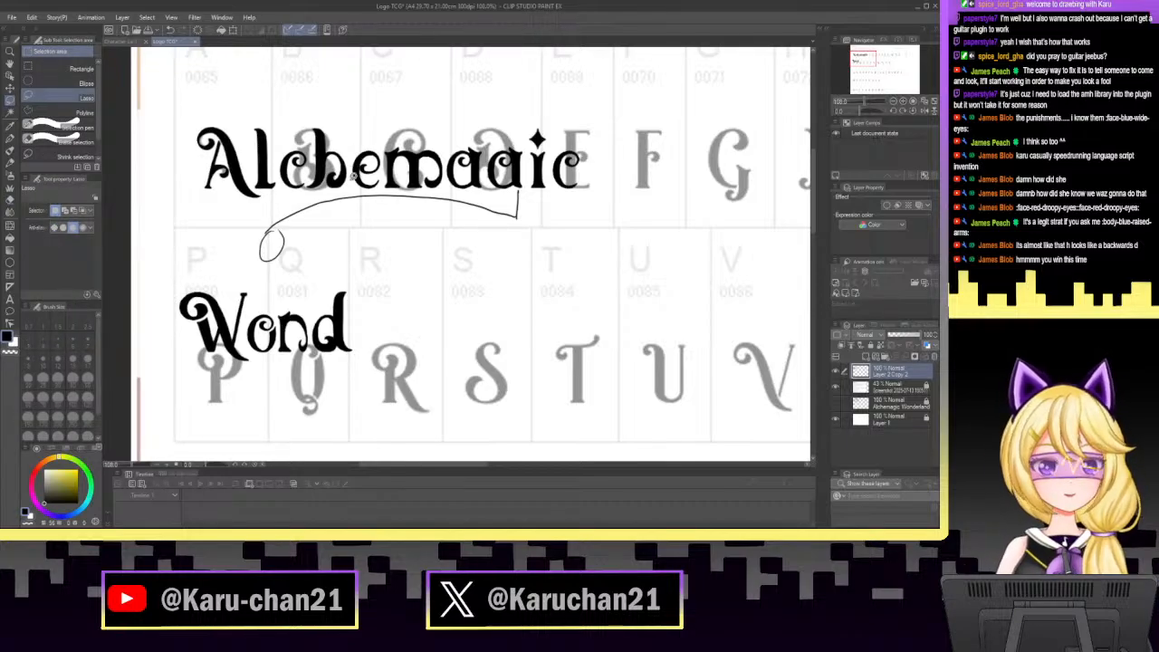
pyautogui.moveTo(350, 154); pyautogui.dragTo(378, 139)
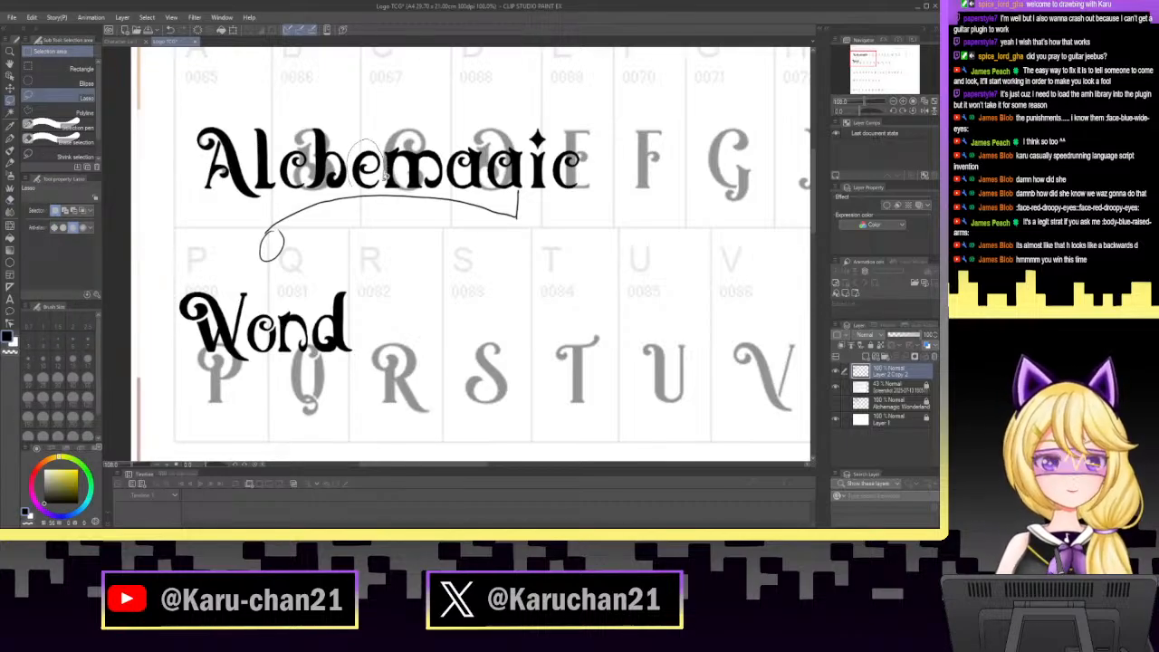
pyautogui.moveTo(358, 187); pyautogui.dragTo(354, 186)
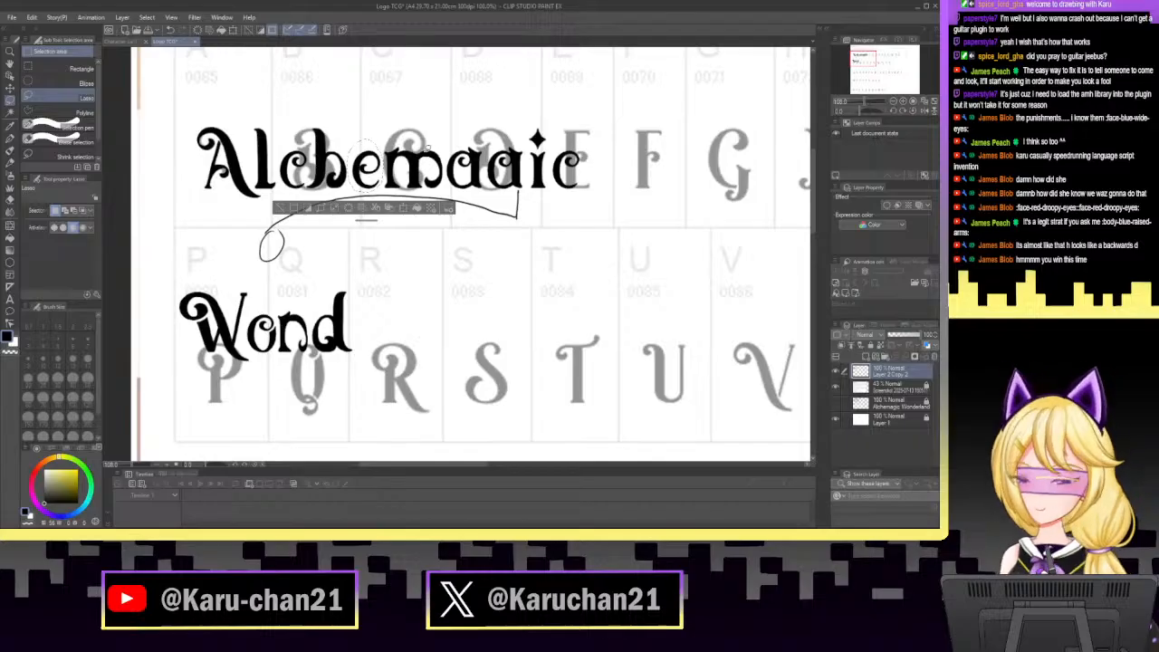
pyautogui.hotkey('ctrl', 'c')
pyautogui.hotkey('ctrl', 'v')
pyautogui.hotkey('ctrl', 't')
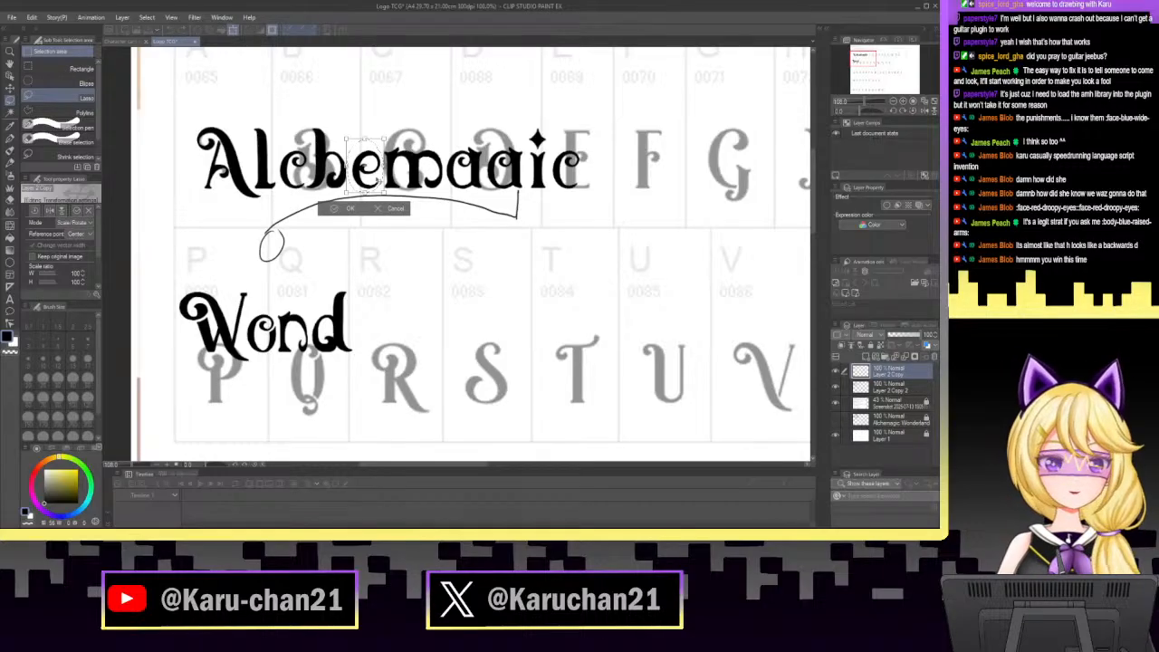
pyautogui.moveTo(379, 174); pyautogui.dragTo(379, 337)
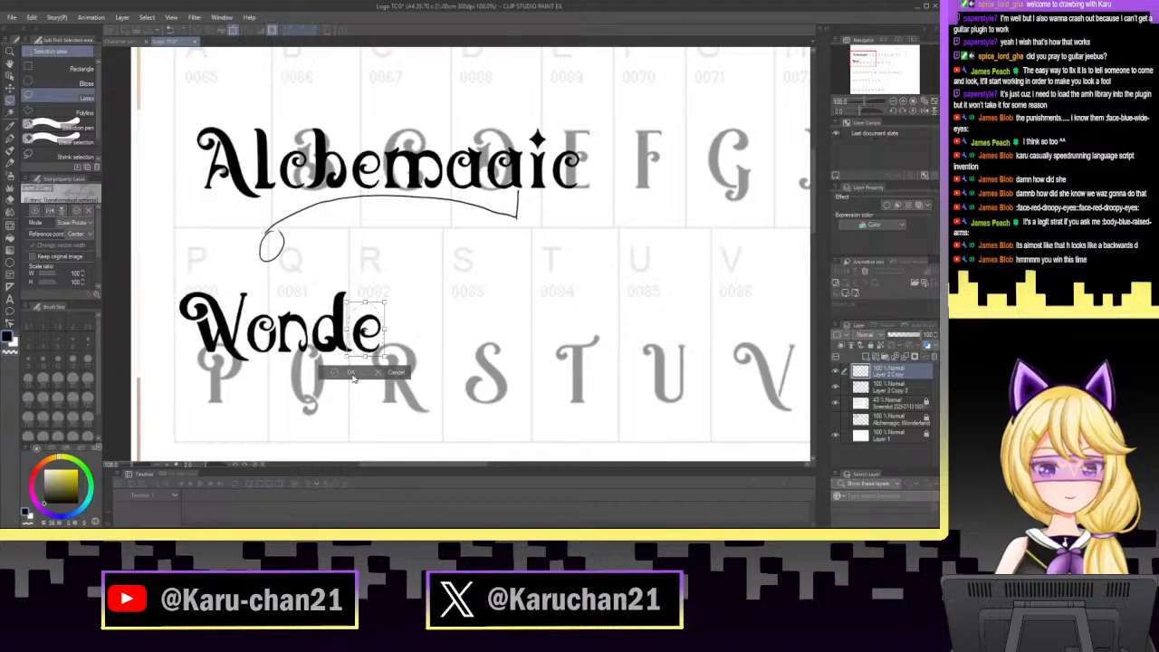
pyautogui.click(352, 373)
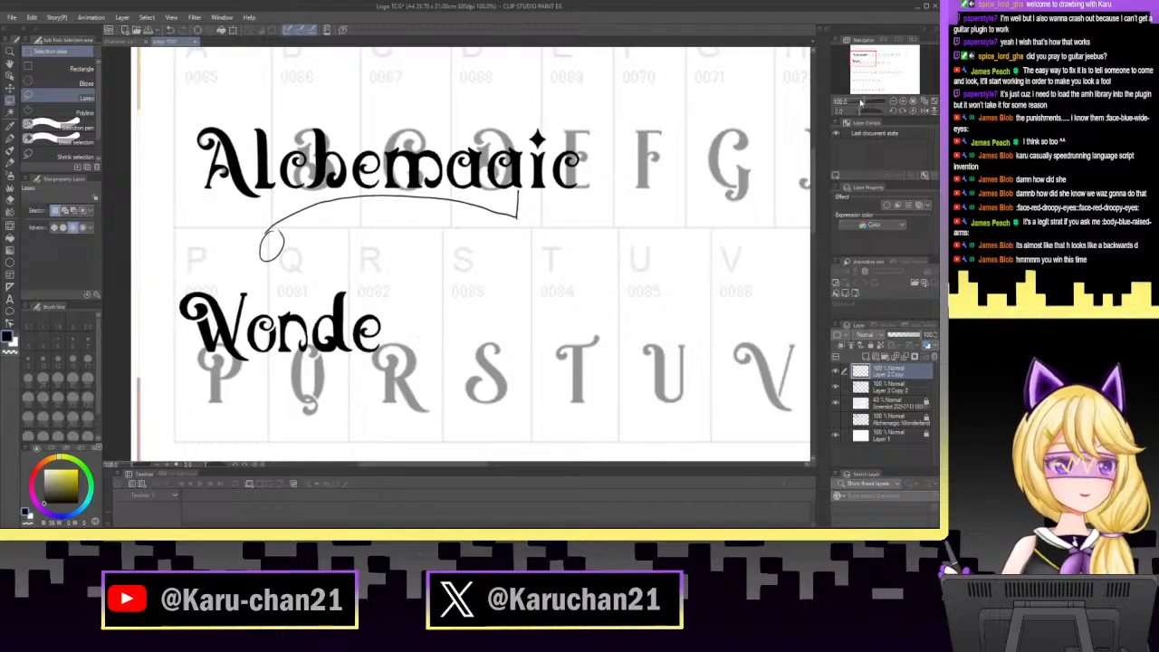
# Lasso the n in "Wonde" and try to transform a pasted copy of it.
pyautogui.moveTo(863, 102); pyautogui.dragTo(867, 103)
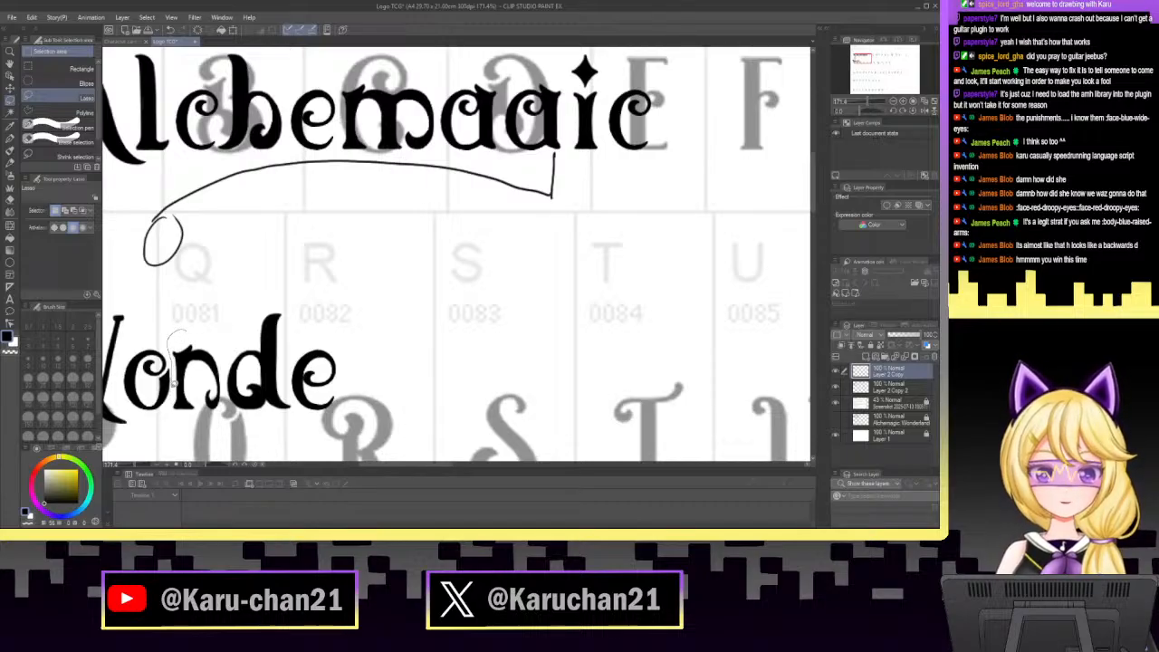
pyautogui.moveTo(227, 400)
pyautogui.mouseDown()
pyautogui.moveTo(221, 327)
pyautogui.moveTo(186, 314)
pyautogui.mouseUp()
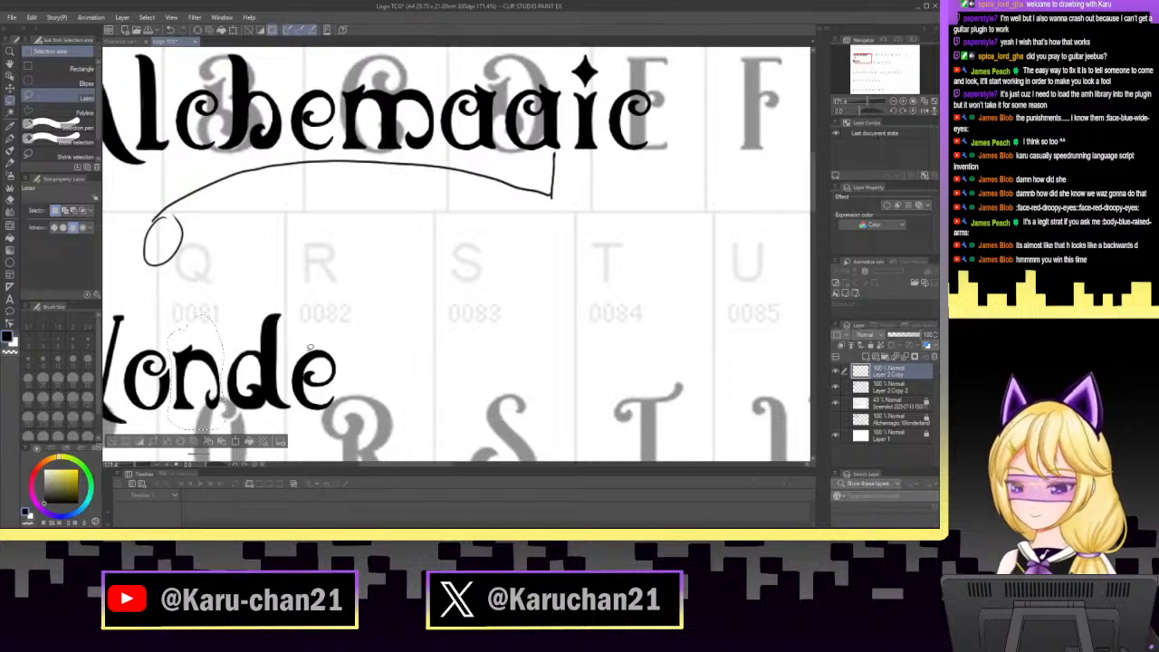
pyautogui.hotkey('ctrl', 'v')
pyautogui.hotkey('ctrl', 't')
pyautogui.click(493, 199)
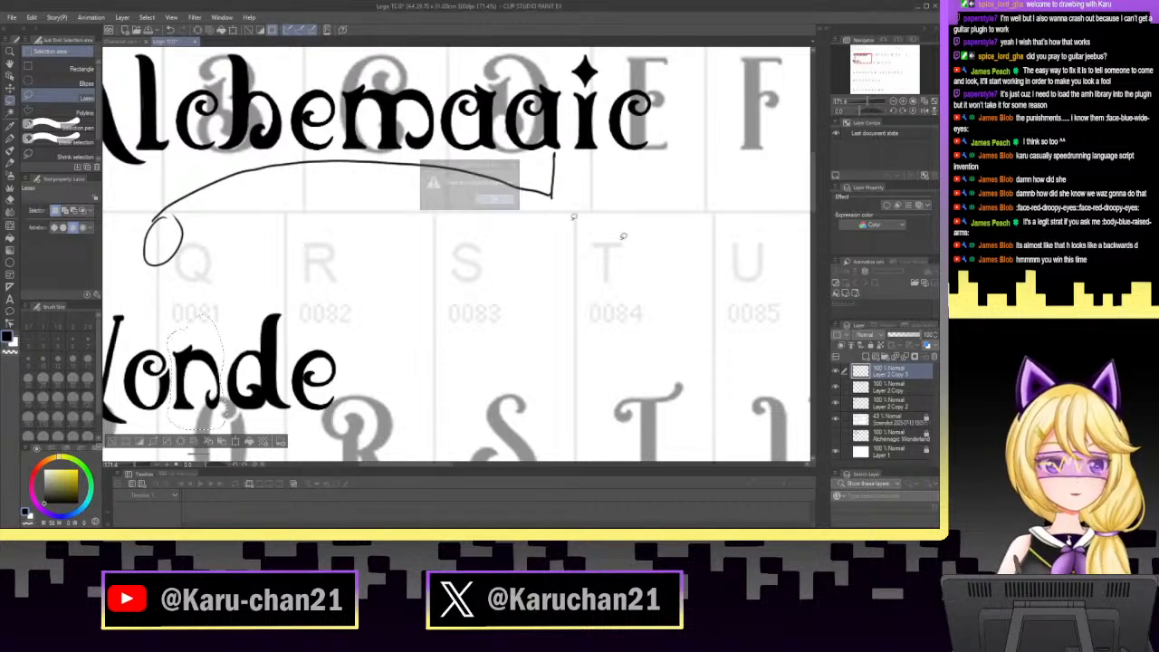
# Merge the e's layer and the newly pasted layer with the main lettering layer.
pyautogui.click(908, 404)
pyautogui.keyDown('ctrl'); pyautogui.click(912, 387); pyautogui.keyUp('ctrl')
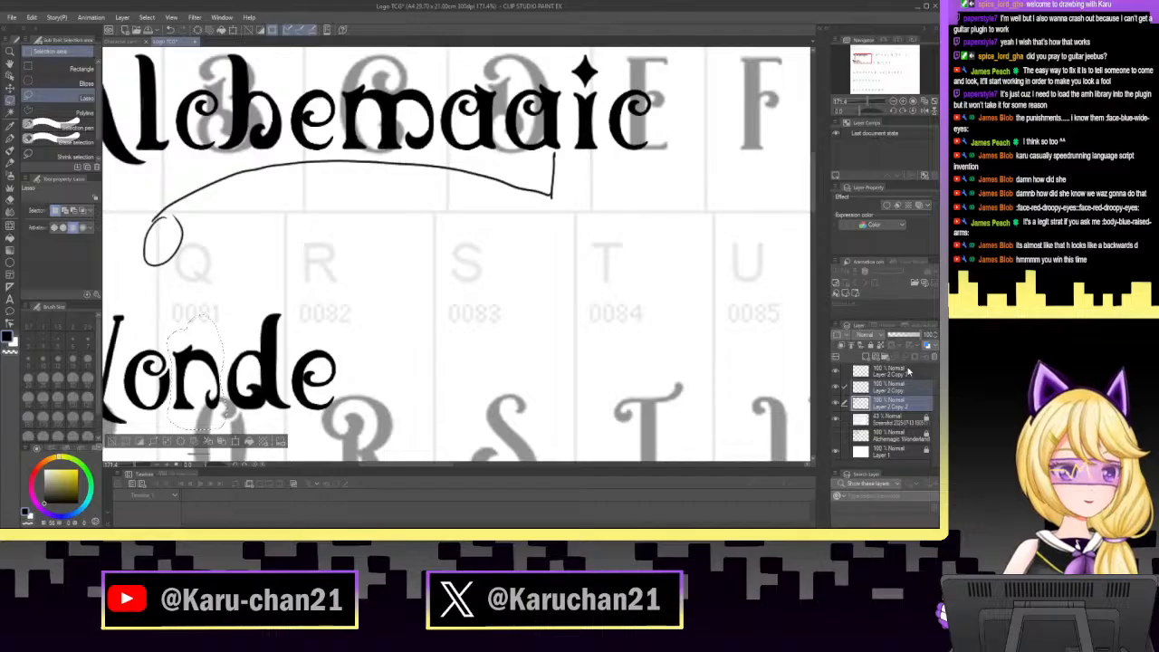
pyautogui.rightClick(906, 371)
pyautogui.click(905, 333)
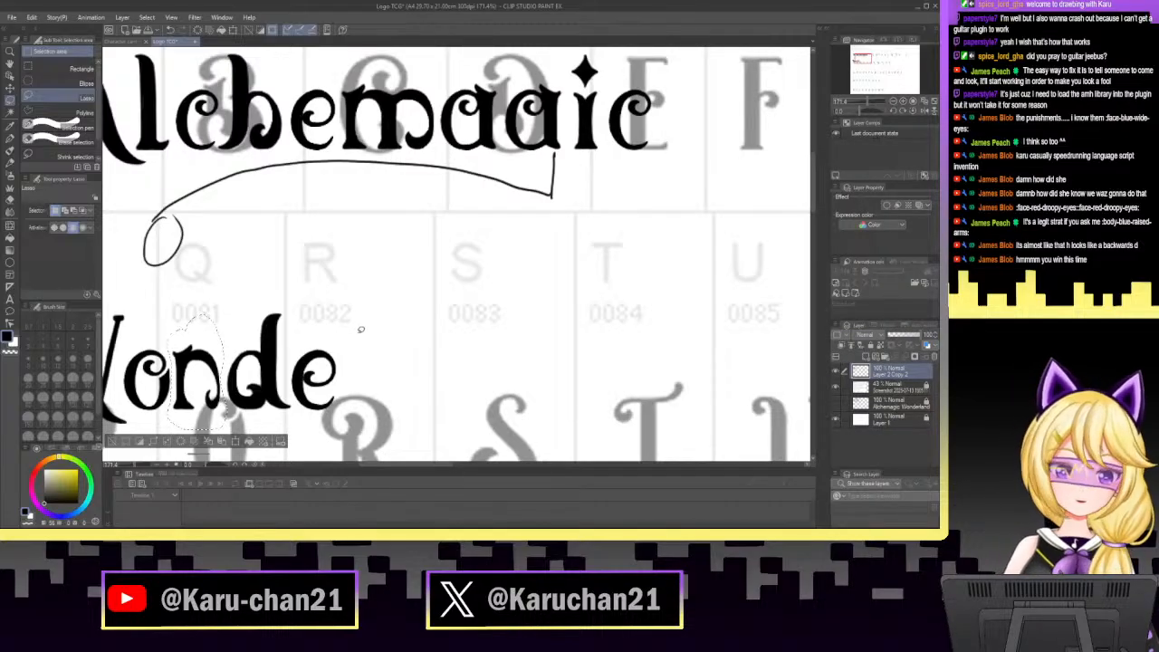
# Duplicate the selected n and place the copy a short distance after the e of "Wonde".
pyautogui.hotkey('ctrl', 'c')
pyautogui.hotkey('ctrl', 'v')
pyautogui.hotkey('ctrl', 't')
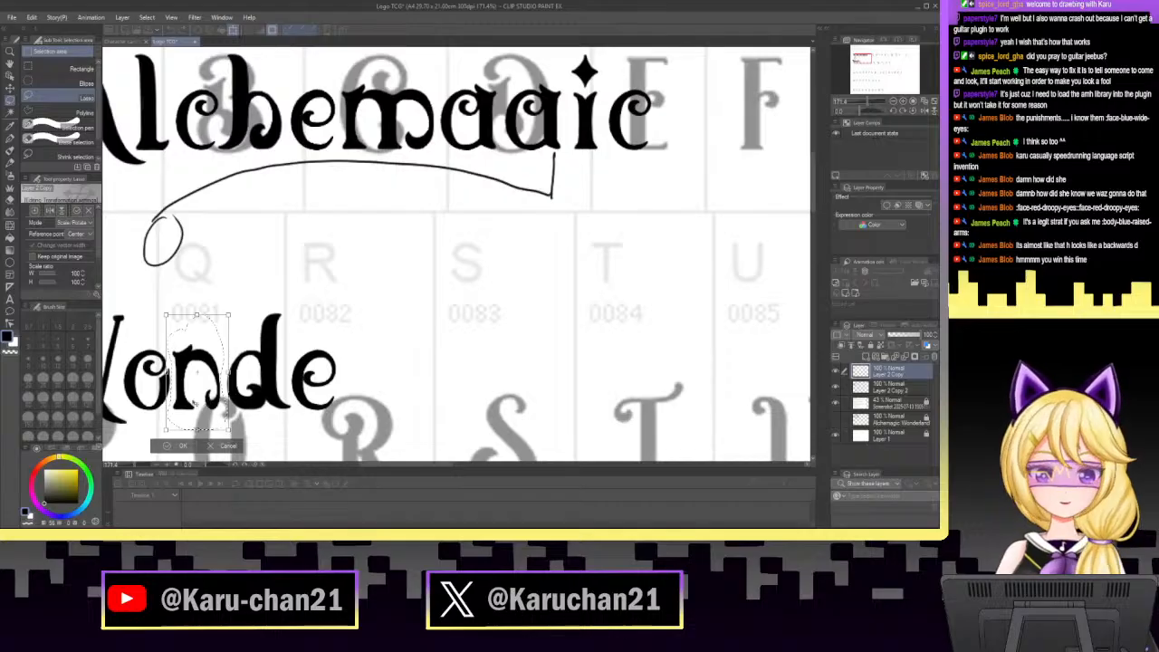
pyautogui.moveTo(211, 418); pyautogui.dragTo(425, 419)
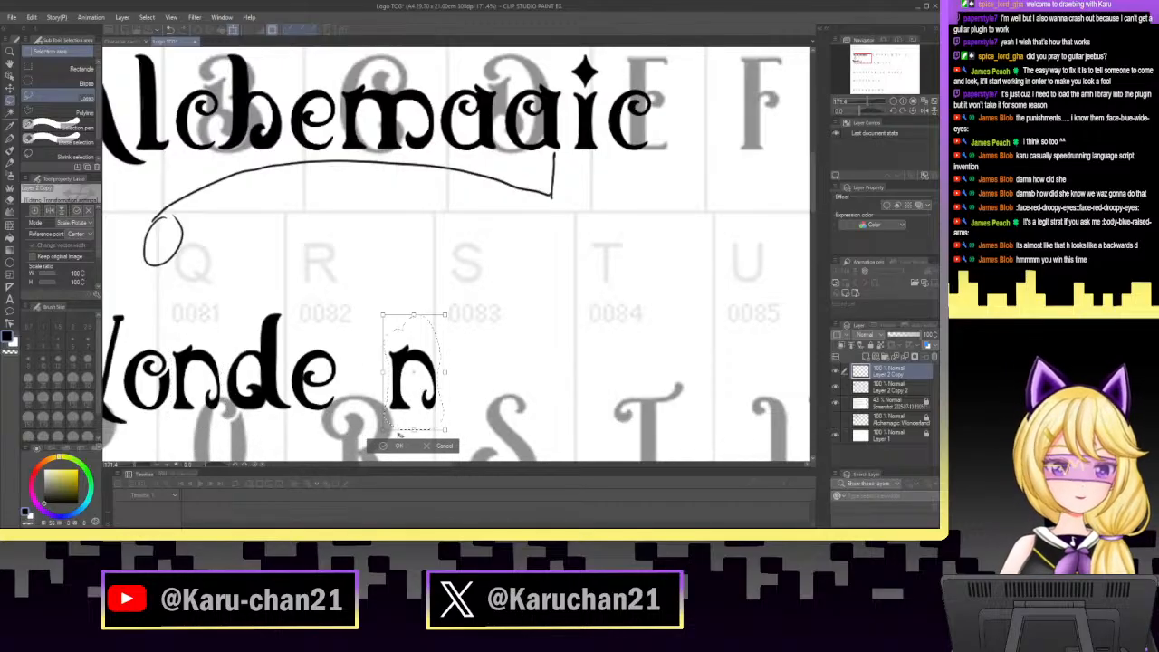
pyautogui.click(398, 446)
# Lasso the copied n's curled leg, delete it to leave an r shape, and clear the selection.
pyautogui.click(875, 100)
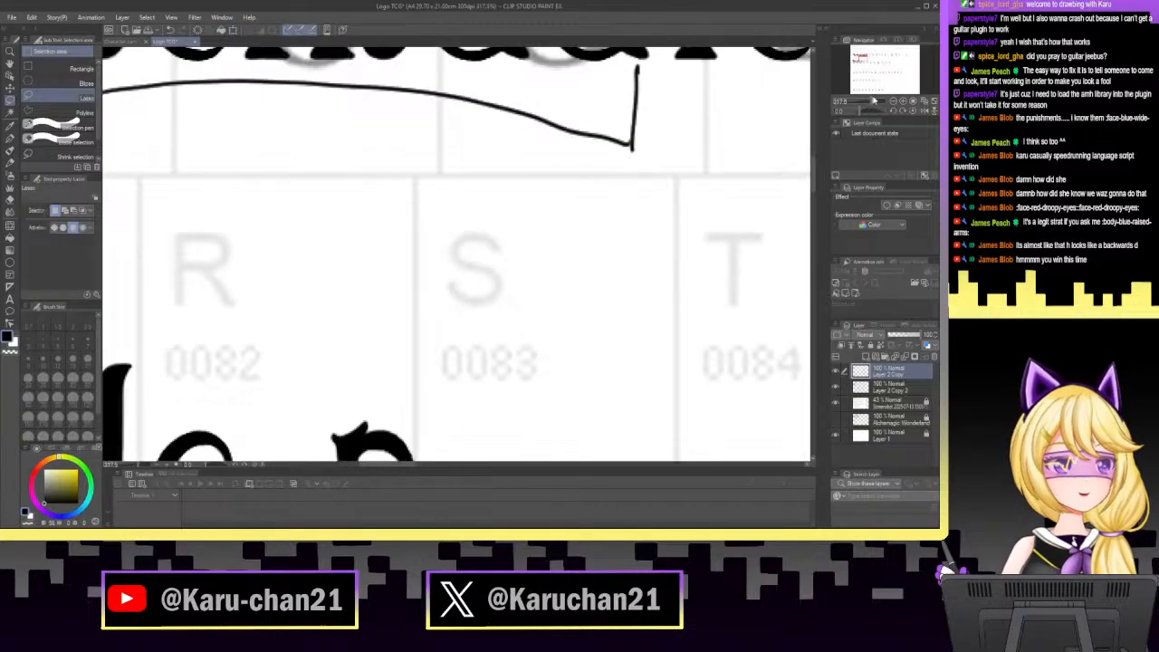
pyautogui.moveTo(874, 99); pyautogui.dragTo(876, 101)
pyautogui.moveTo(861, 57); pyautogui.dragTo(863, 58)
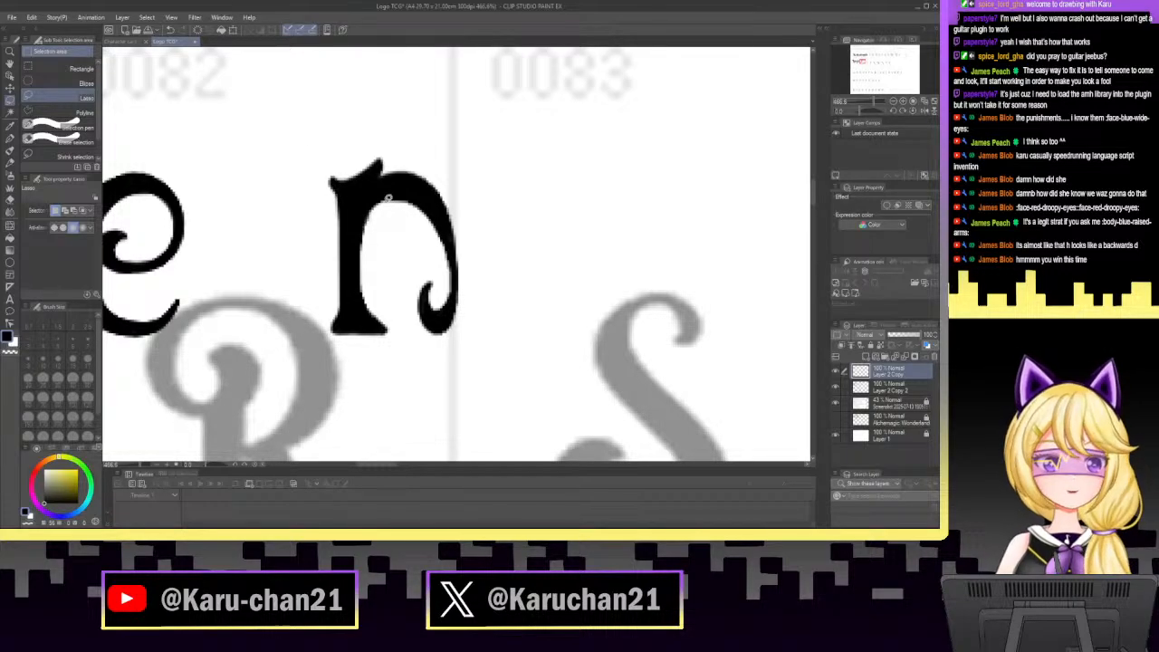
pyautogui.moveTo(392, 227)
pyautogui.mouseDown()
pyautogui.moveTo(493, 194)
pyautogui.moveTo(424, 364)
pyautogui.moveTo(393, 229)
pyautogui.mouseUp()
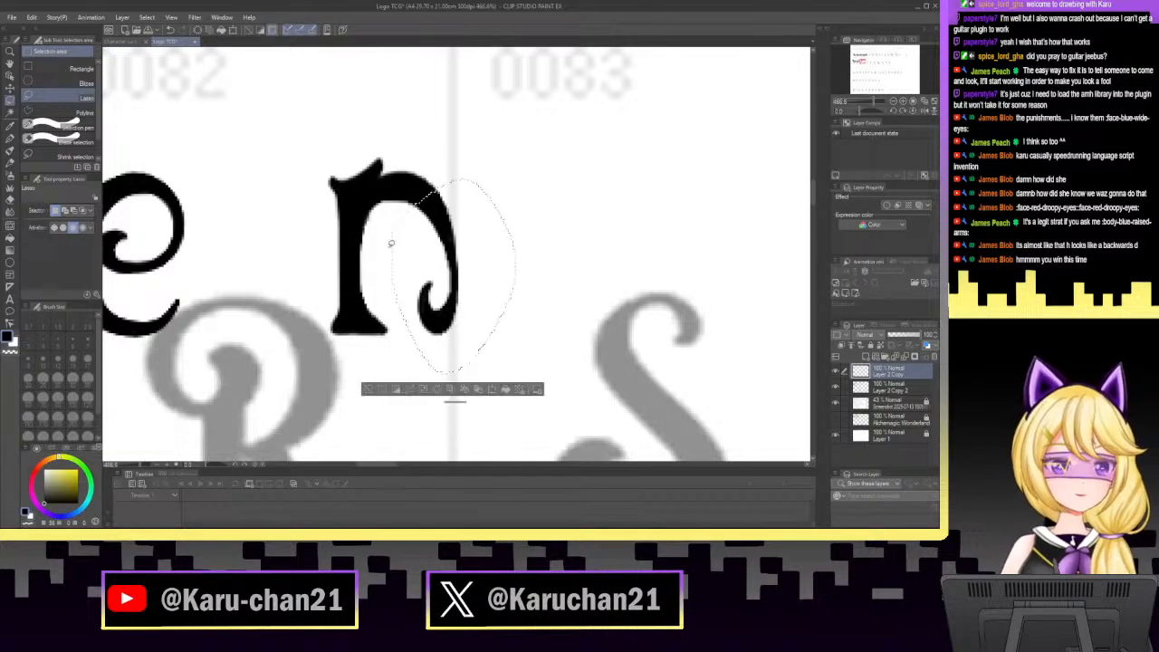
pyautogui.press('Delete')
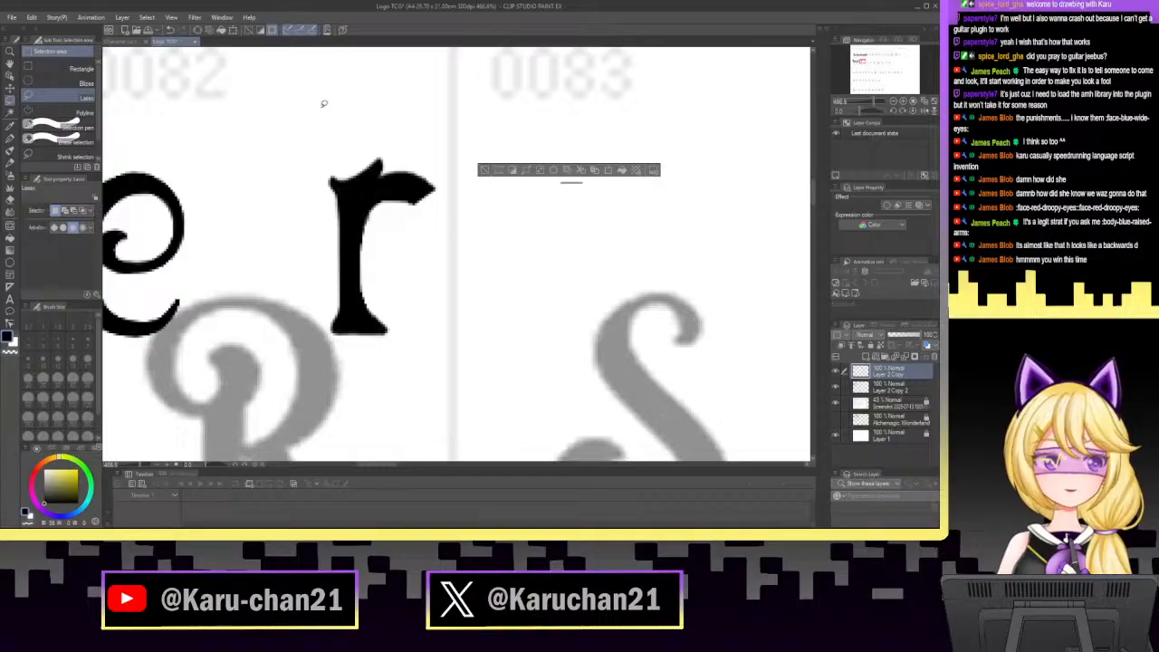
pyautogui.click(159, 101)
# Try out several curled endings for the r's arm with the Turnip pen, undoing the strokes.
pyautogui.click(10, 139)
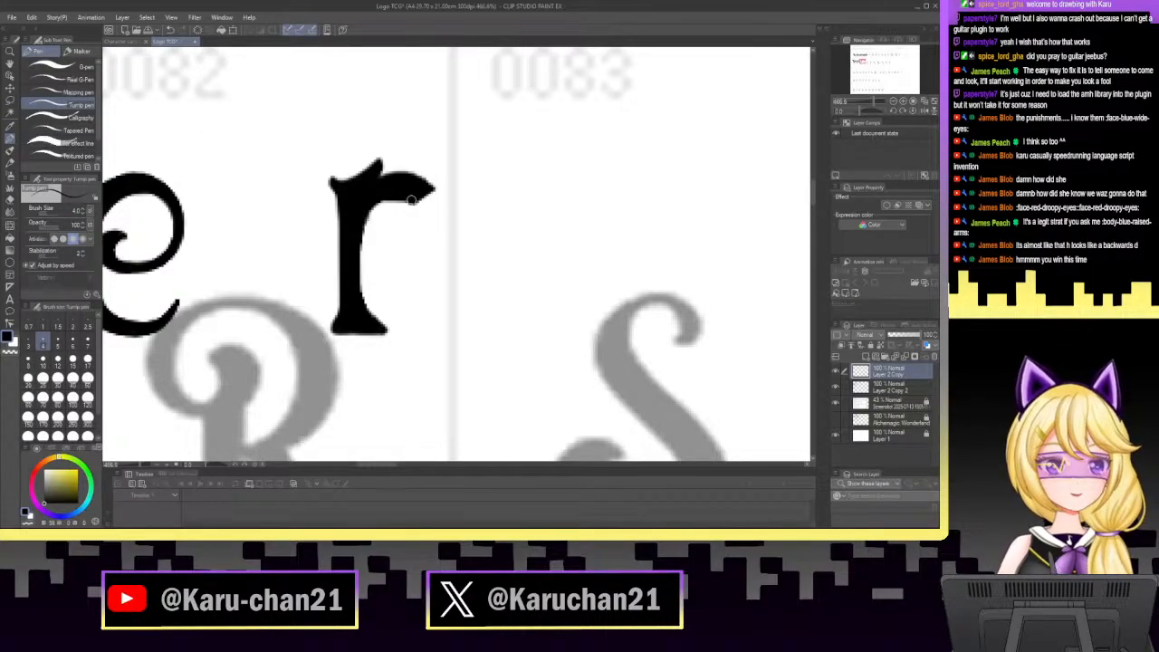
pyautogui.moveTo(411, 199)
pyautogui.mouseDown()
pyautogui.moveTo(464, 197)
pyautogui.moveTo(442, 192)
pyautogui.mouseUp()
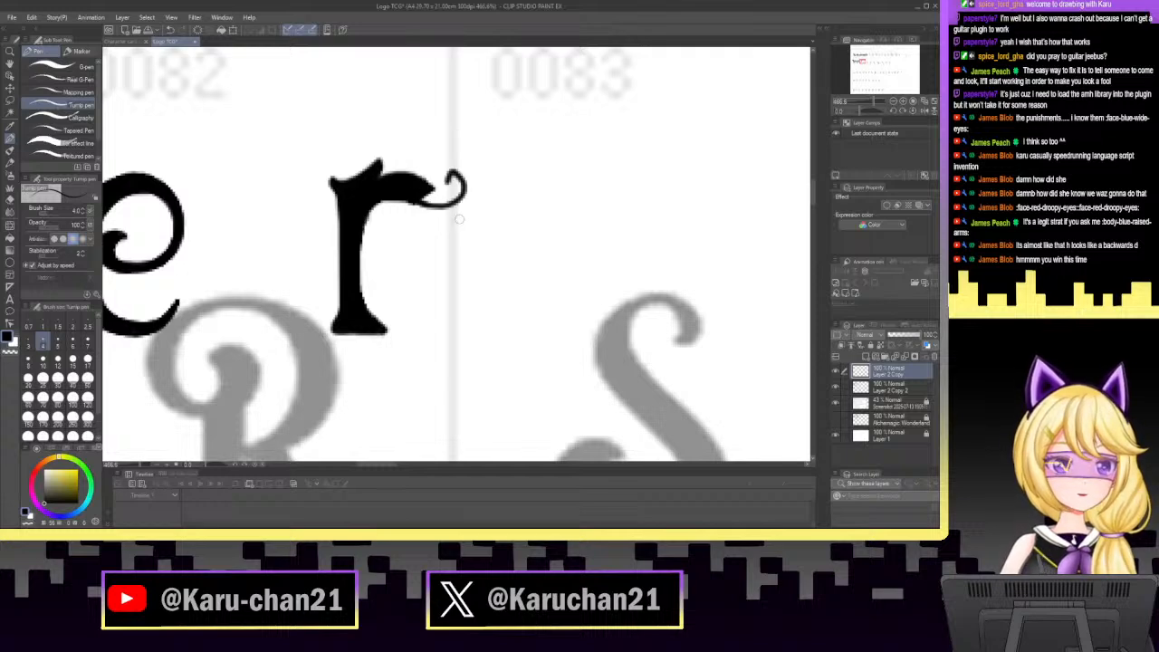
pyautogui.click(171, 29)
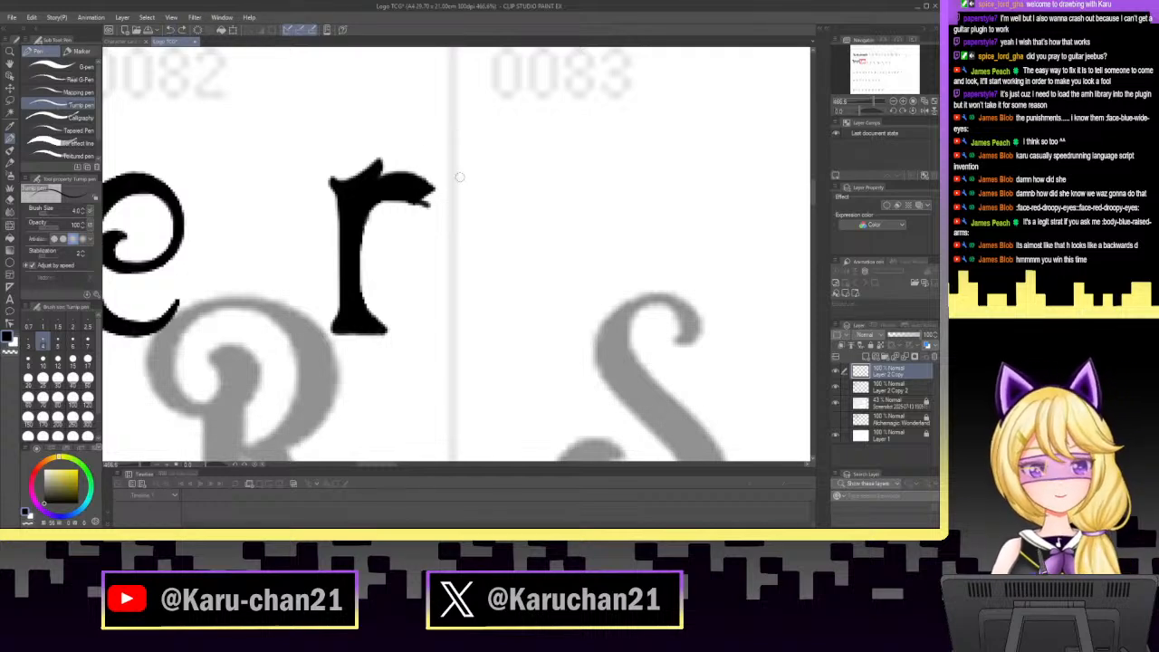
pyautogui.moveTo(414, 200); pyautogui.dragTo(421, 220)
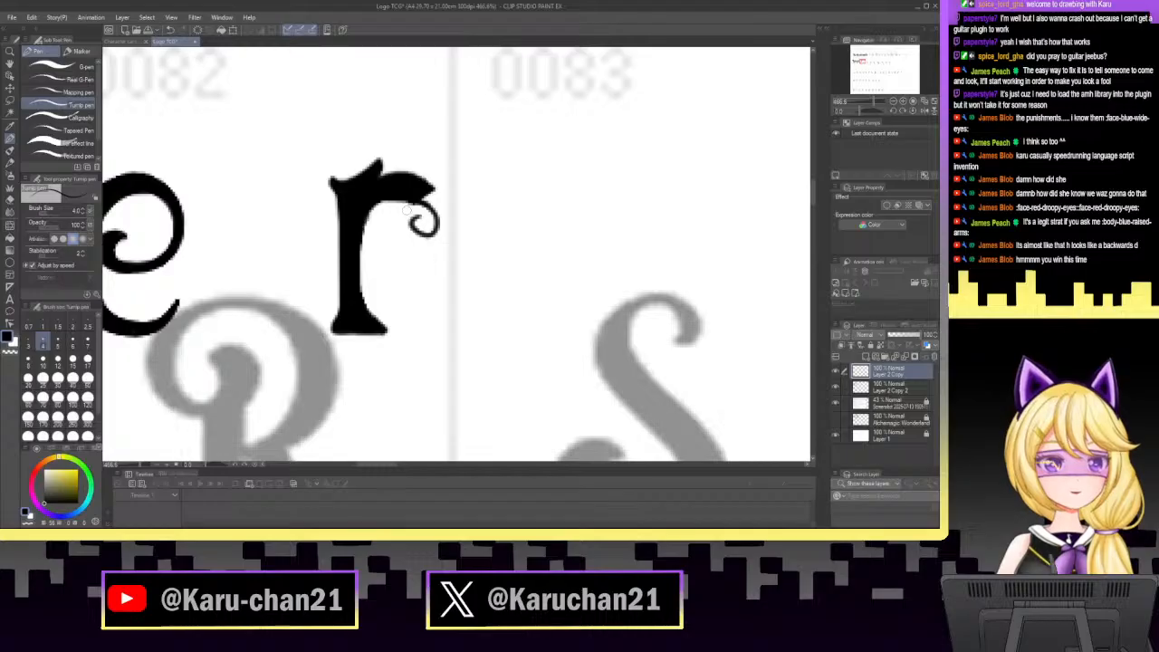
pyautogui.click(171, 29)
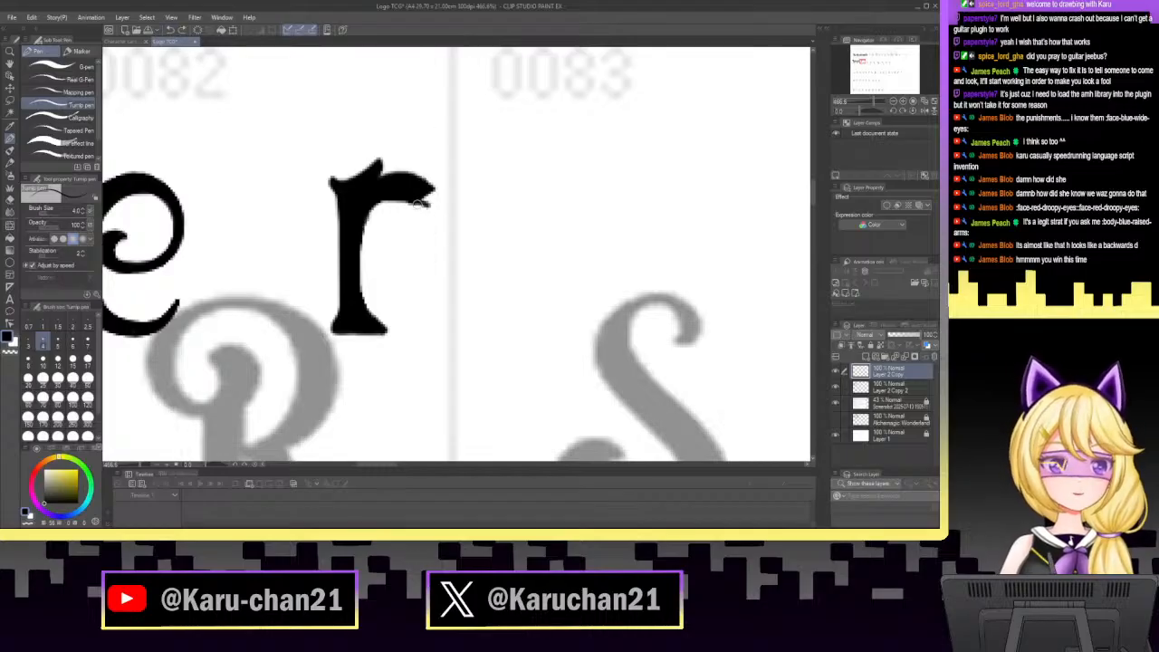
pyautogui.moveTo(419, 204); pyautogui.dragTo(441, 188)
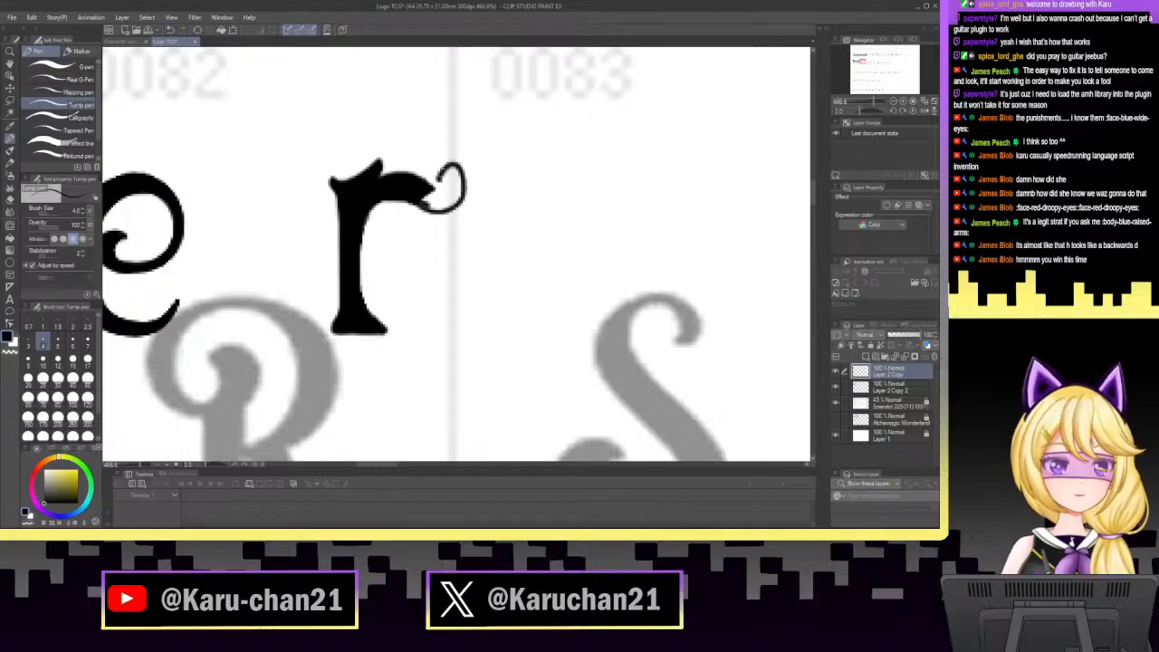
pyautogui.click(171, 29)
pyautogui.moveTo(434, 212); pyautogui.dragTo(418, 234)
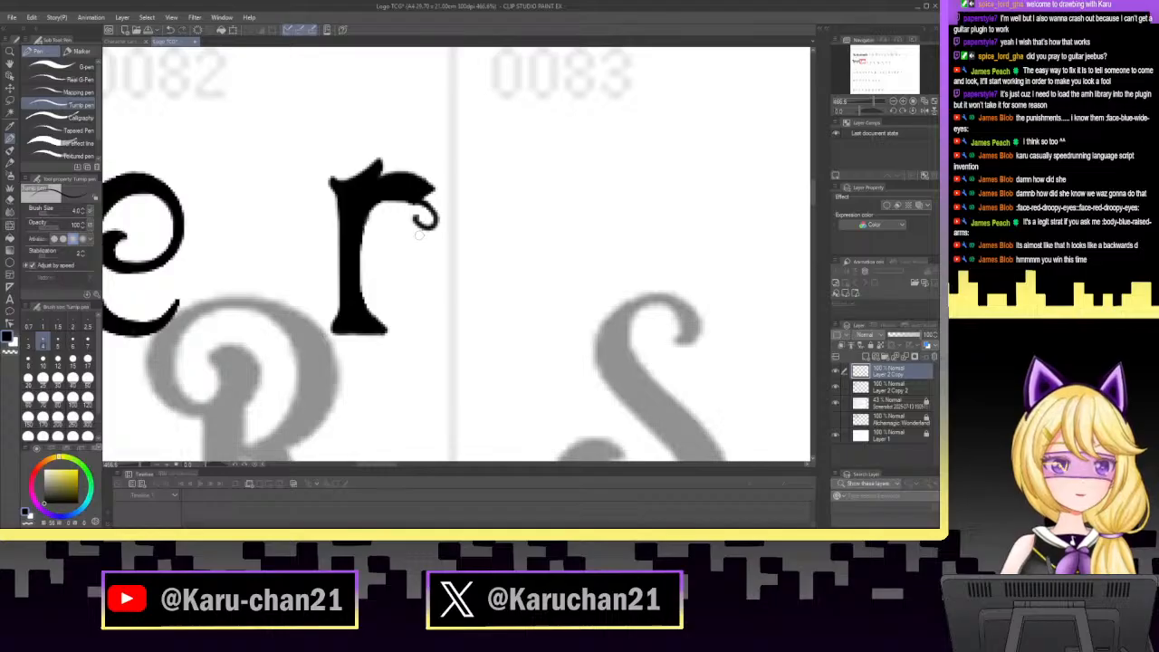
pyautogui.click(171, 29)
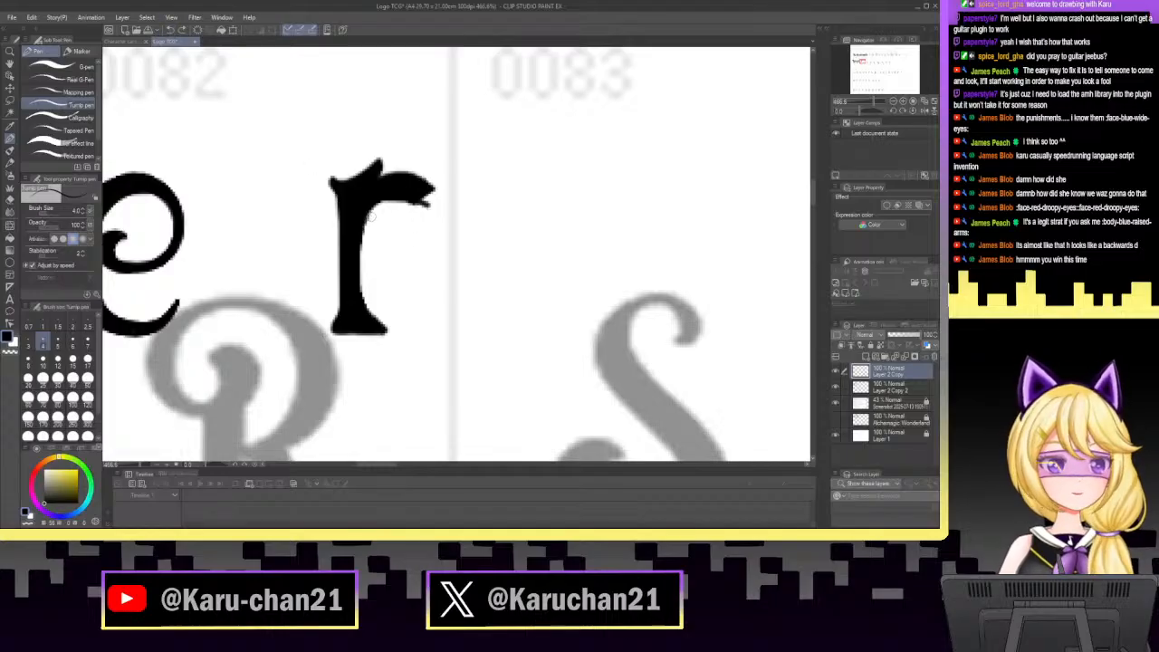
pyautogui.moveTo(372, 209)
pyautogui.mouseDown()
pyautogui.moveTo(413, 201)
pyautogui.moveTo(447, 212)
pyautogui.moveTo(453, 231)
pyautogui.moveTo(437, 225)
pyautogui.mouseUp()
pyautogui.click(172, 29)
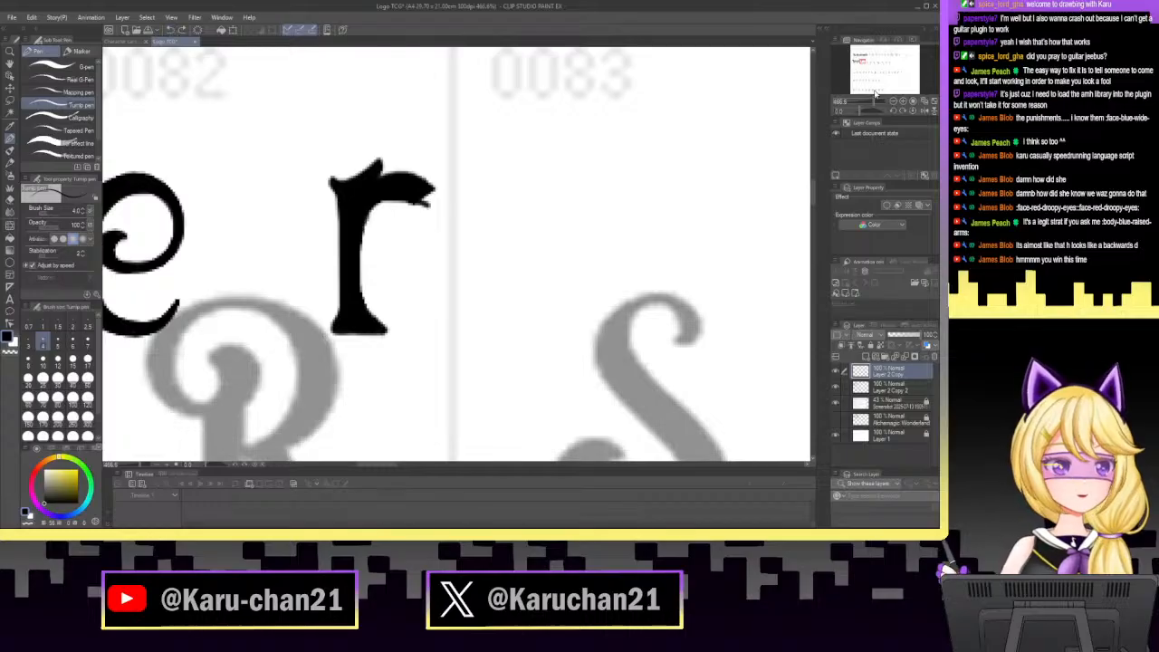
# Extend the r's arm with the Turnip pen into a thick arch ending in an inward curl, filled in black.
pyautogui.moveTo(866, 106); pyautogui.dragTo(891, 106)
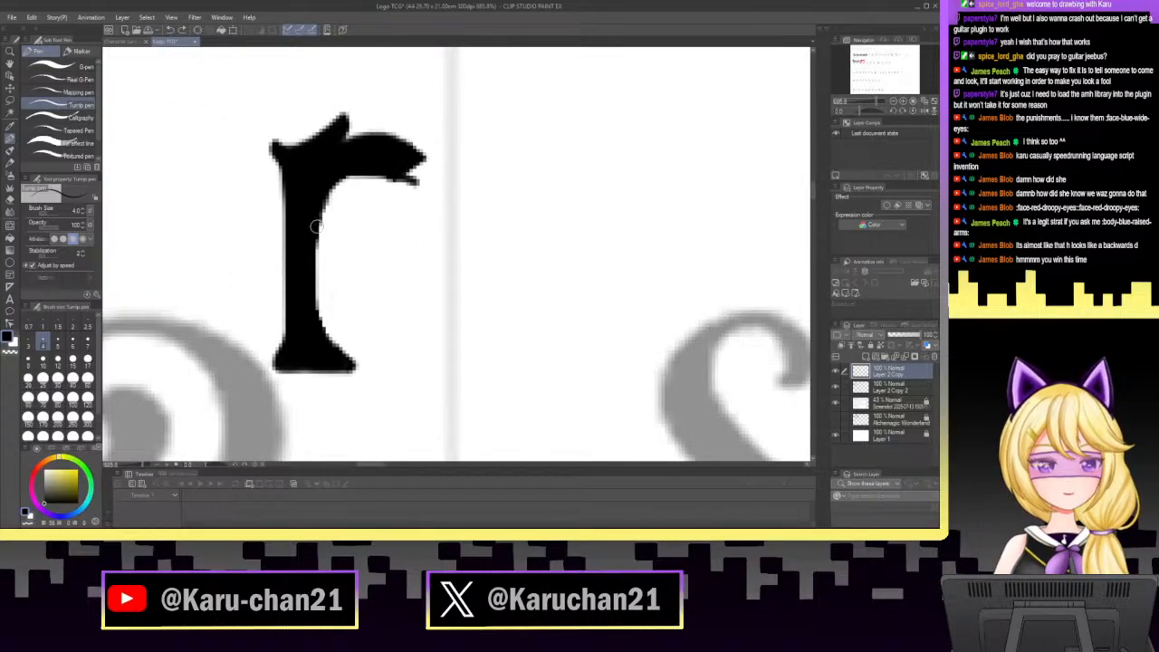
pyautogui.moveTo(328, 192)
pyautogui.mouseDown()
pyautogui.moveTo(364, 169)
pyautogui.moveTo(343, 186)
pyautogui.moveTo(408, 180)
pyautogui.moveTo(443, 133)
pyautogui.moveTo(404, 169)
pyautogui.moveTo(414, 178)
pyautogui.moveTo(400, 172)
pyautogui.moveTo(445, 190)
pyautogui.moveTo(456, 215)
pyautogui.moveTo(434, 213)
pyautogui.moveTo(452, 205)
pyautogui.moveTo(402, 145)
pyautogui.moveTo(439, 163)
pyautogui.mouseUp()
pyautogui.moveTo(379, 135)
pyautogui.mouseDown()
pyautogui.moveTo(466, 175)
pyautogui.moveTo(470, 209)
pyautogui.moveTo(448, 201)
pyautogui.moveTo(417, 214)
pyautogui.moveTo(414, 232)
pyautogui.moveTo(445, 238)
pyautogui.moveTo(459, 201)
pyautogui.moveTo(448, 228)
pyautogui.moveTo(457, 205)
pyautogui.moveTo(422, 217)
pyautogui.moveTo(430, 232)
pyautogui.moveTo(452, 227)
pyautogui.moveTo(468, 192)
pyautogui.moveTo(455, 167)
pyautogui.moveTo(417, 148)
pyautogui.moveTo(459, 176)
pyautogui.moveTo(428, 181)
pyautogui.mouseUp()
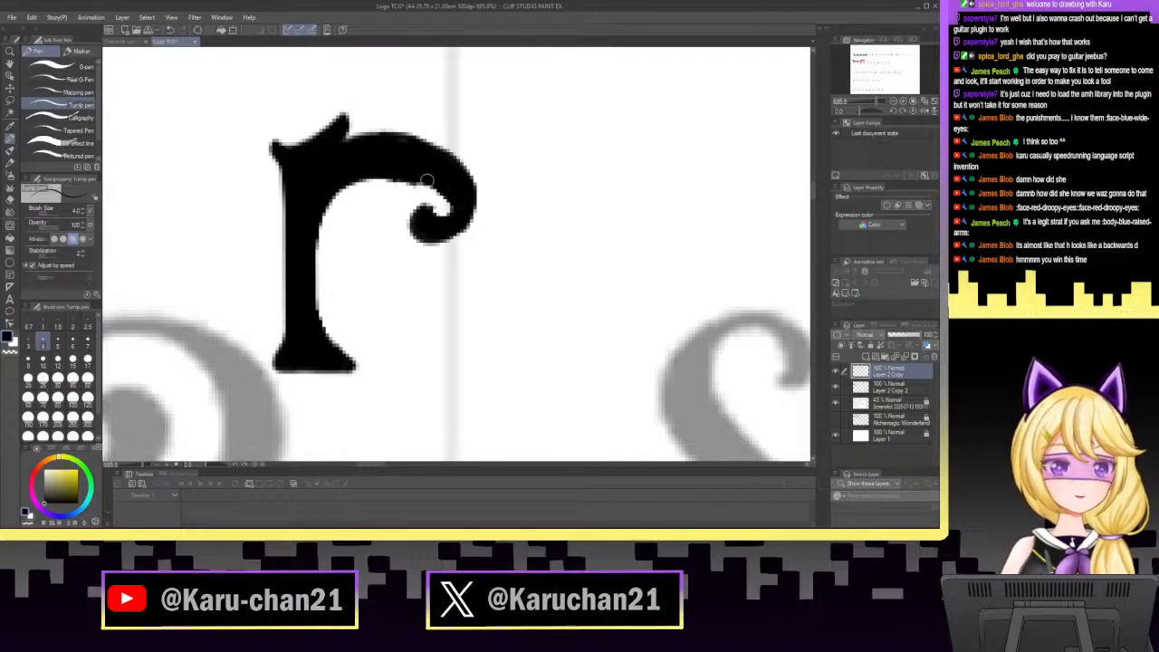
pyautogui.click(864, 106)
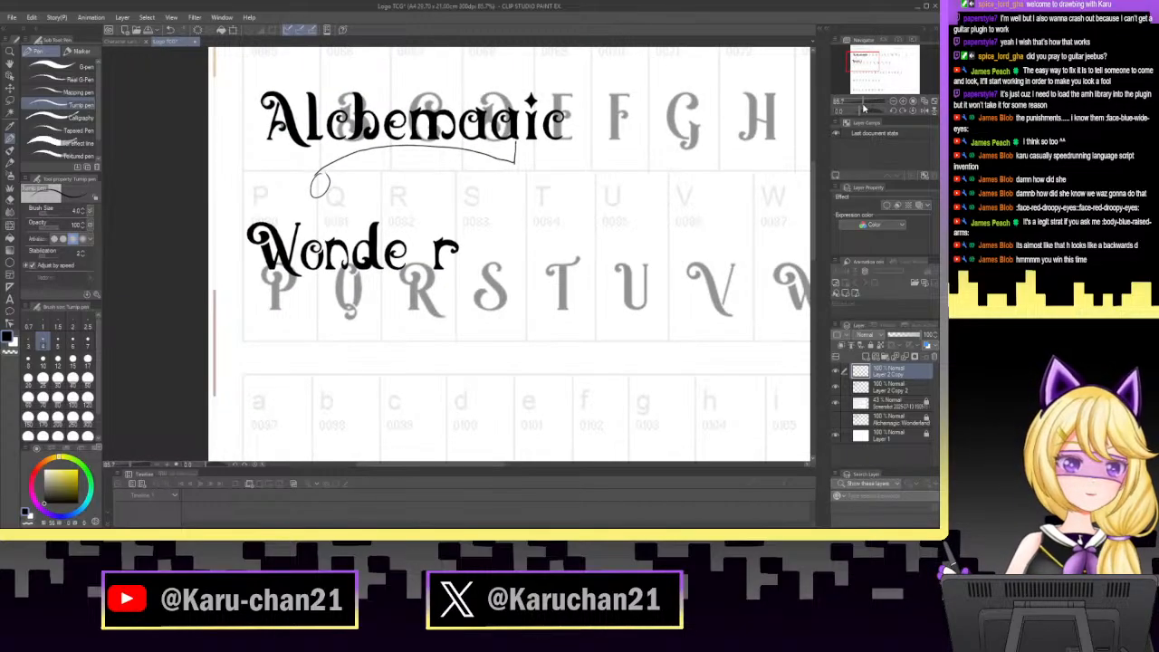
pyautogui.moveTo(863, 105); pyautogui.dragTo(878, 105)
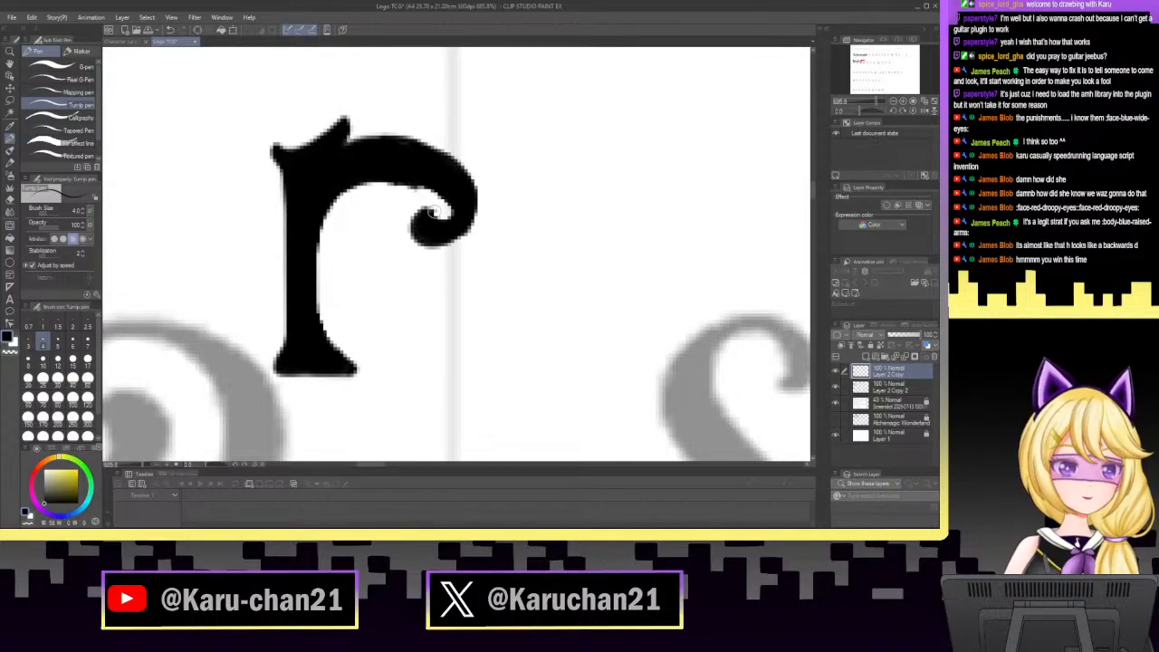
pyautogui.moveTo(435, 211); pyautogui.dragTo(428, 211)
pyautogui.moveTo(423, 217)
pyautogui.mouseDown()
pyautogui.moveTo(413, 226)
pyautogui.moveTo(430, 249)
pyautogui.moveTo(463, 241)
pyautogui.moveTo(471, 192)
pyautogui.mouseUp()
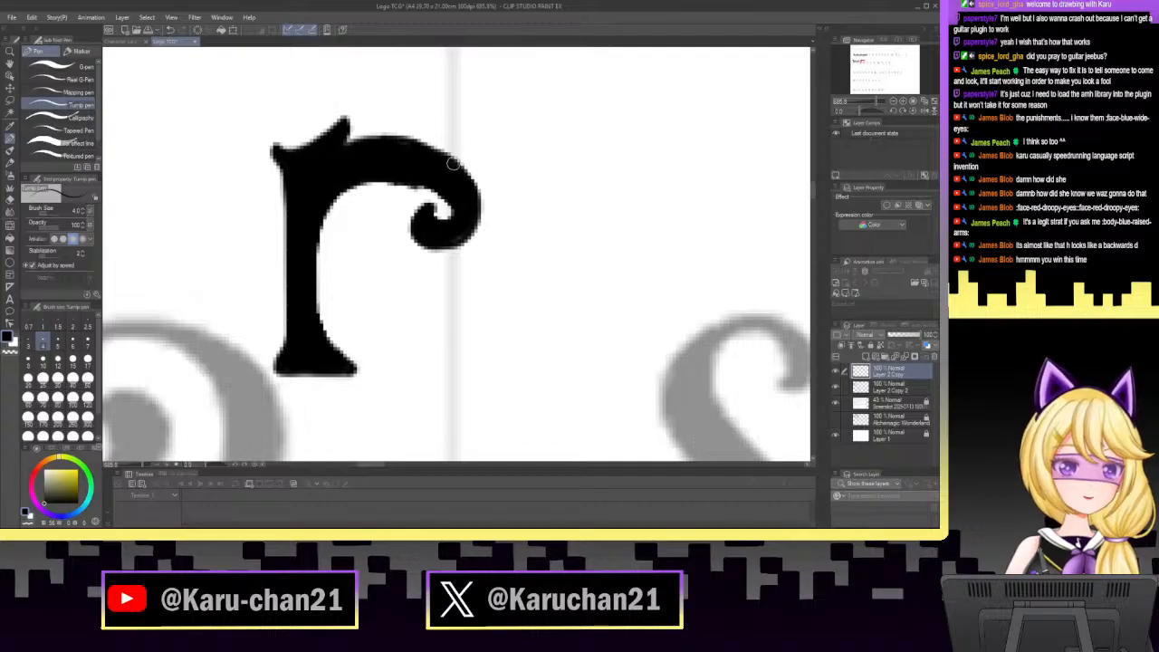
# Smooth the underside of the r's arm and widen the gap inside its curl with the Hard eraser.
pyautogui.click(10, 202)
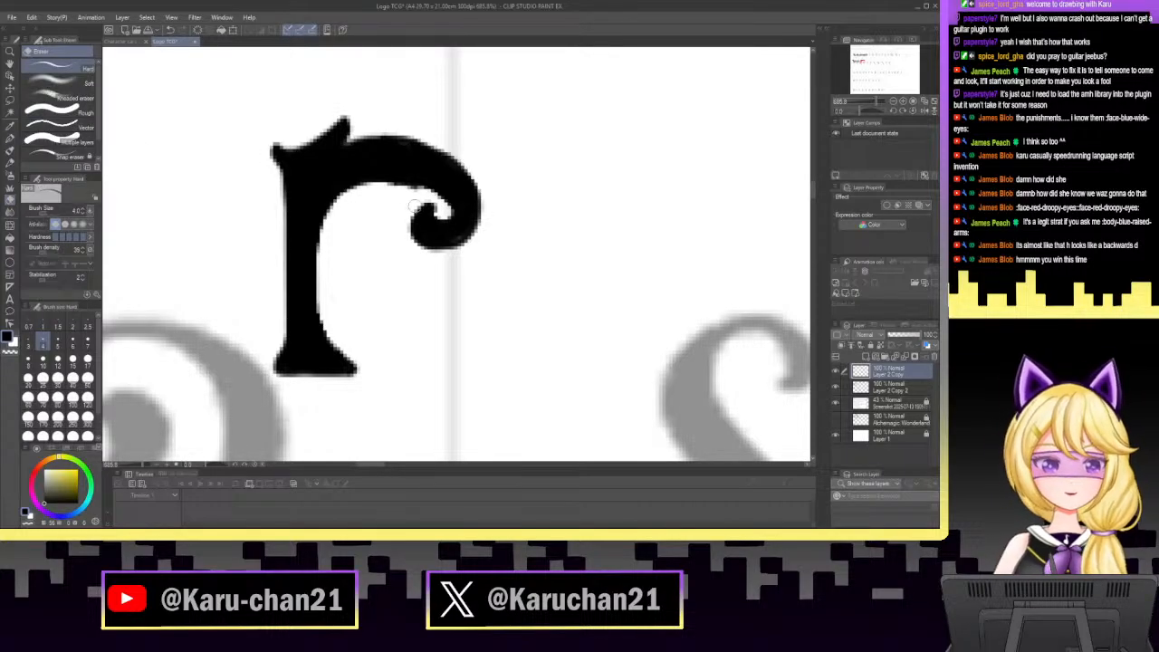
pyautogui.moveTo(343, 202)
pyautogui.mouseDown()
pyautogui.moveTo(408, 183)
pyautogui.moveTo(386, 183)
pyautogui.moveTo(446, 209)
pyautogui.moveTo(415, 186)
pyautogui.mouseUp()
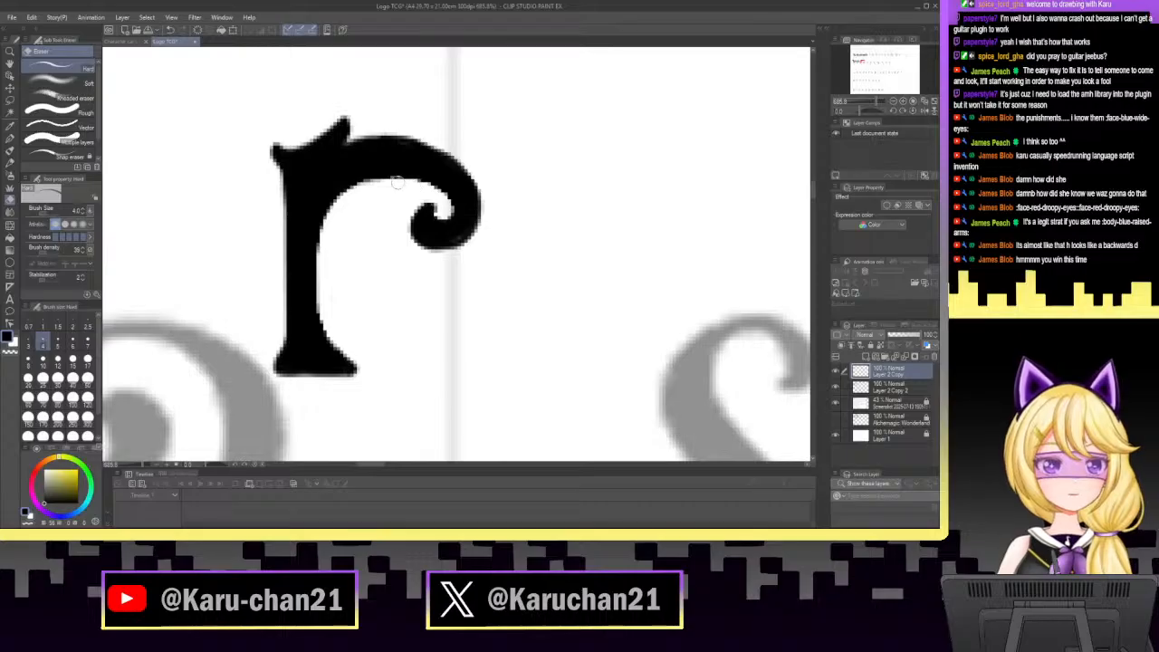
pyautogui.moveTo(392, 190); pyautogui.dragTo(358, 188)
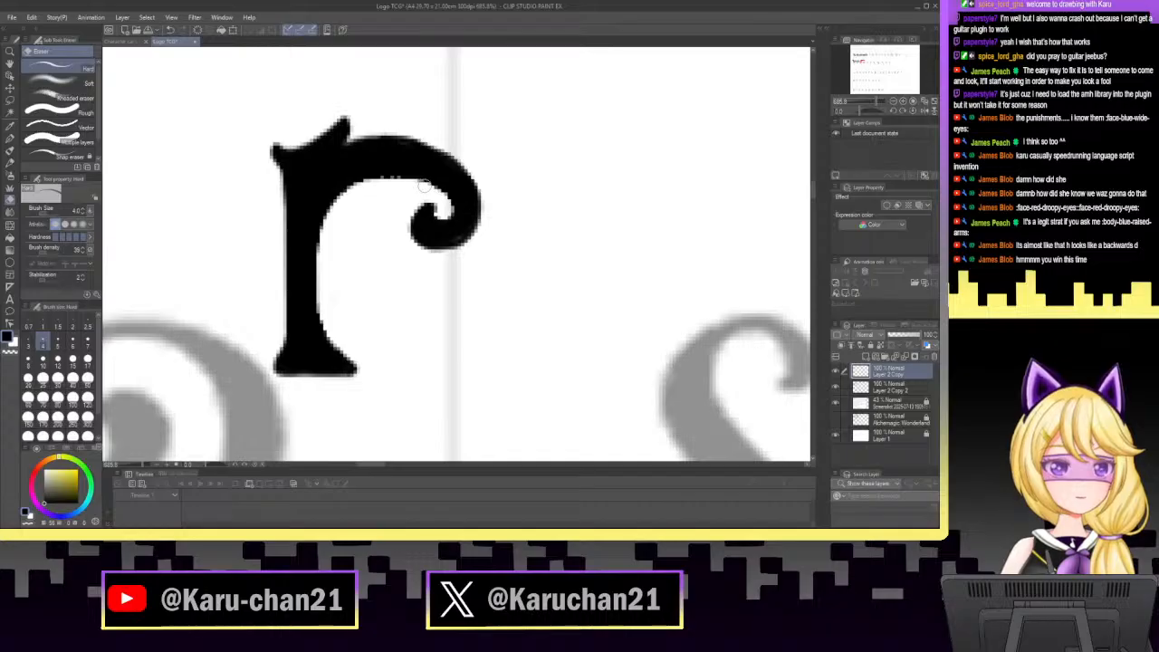
pyautogui.moveTo(423, 184)
pyautogui.mouseDown()
pyautogui.moveTo(459, 209)
pyautogui.moveTo(422, 186)
pyautogui.moveTo(448, 214)
pyautogui.mouseUp()
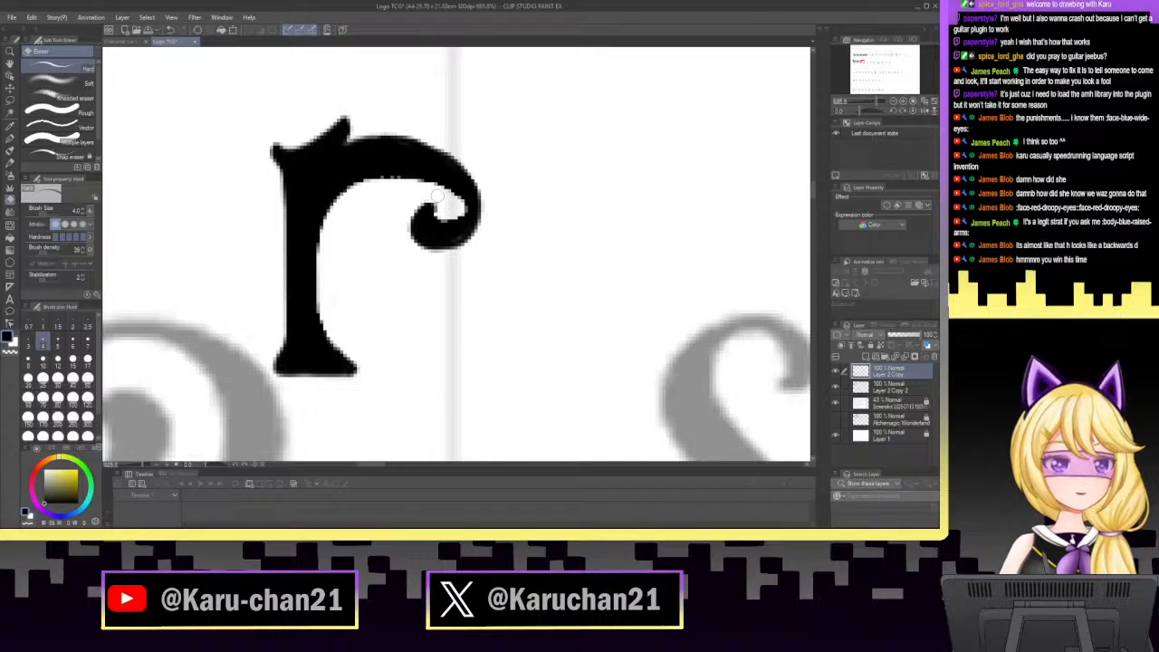
# Slim the tip of the r's curl with the Hard eraser, and round out the curl and arm with the Turnip pen.
pyautogui.moveTo(408, 217); pyautogui.dragTo(408, 241)
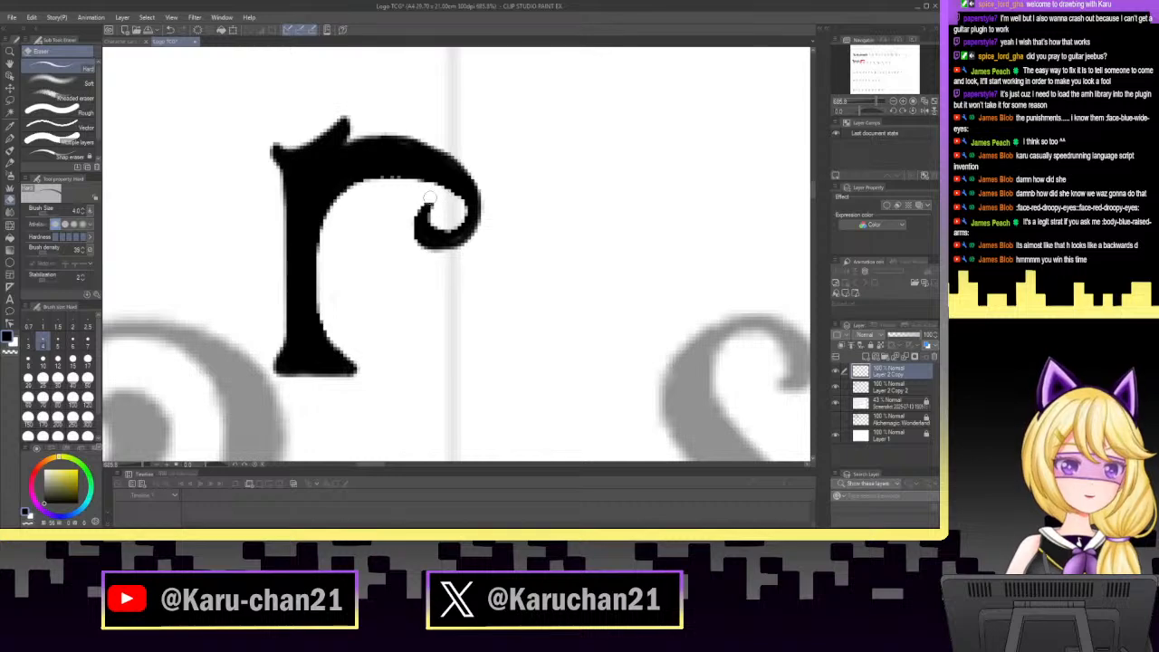
pyautogui.click(10, 141)
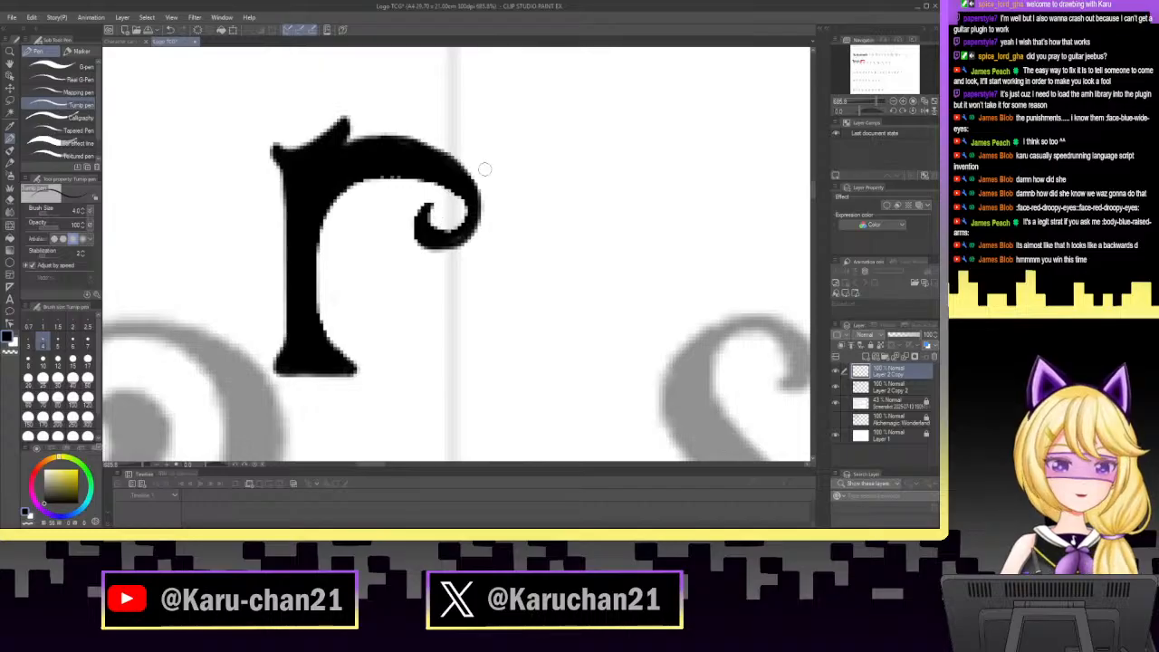
pyautogui.moveTo(431, 208)
pyautogui.mouseDown()
pyautogui.moveTo(443, 236)
pyautogui.moveTo(446, 225)
pyautogui.moveTo(428, 215)
pyautogui.moveTo(440, 216)
pyautogui.moveTo(433, 246)
pyautogui.moveTo(473, 201)
pyautogui.mouseUp()
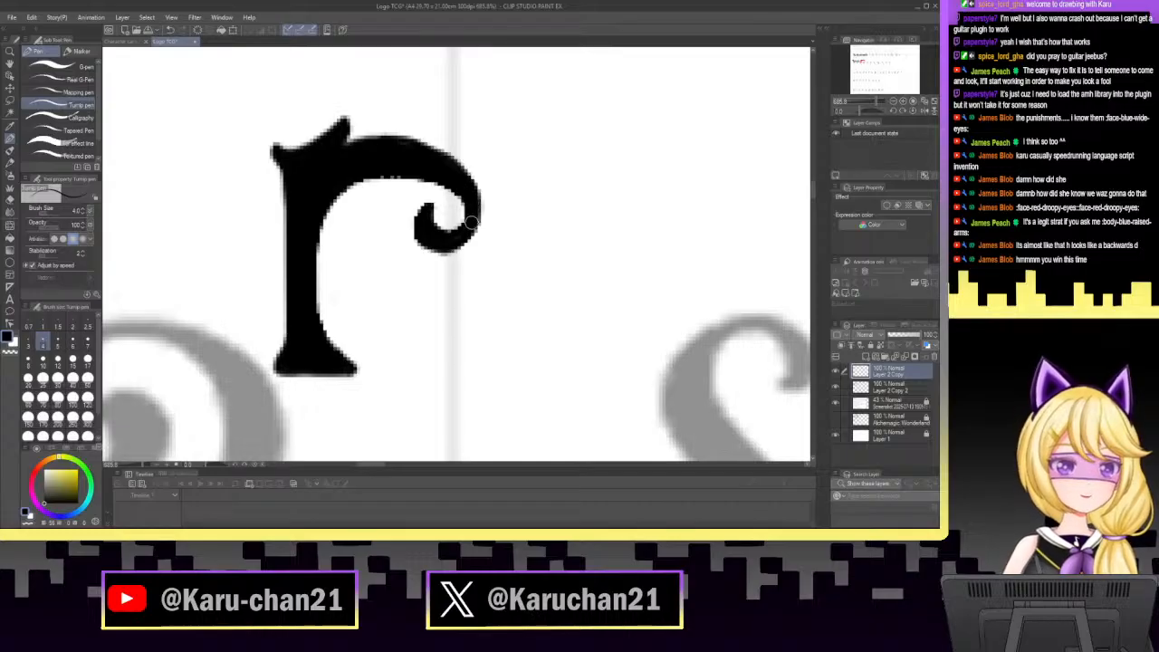
pyautogui.moveTo(469, 201)
pyautogui.mouseDown()
pyautogui.moveTo(478, 228)
pyautogui.moveTo(451, 247)
pyautogui.moveTo(435, 235)
pyautogui.mouseUp()
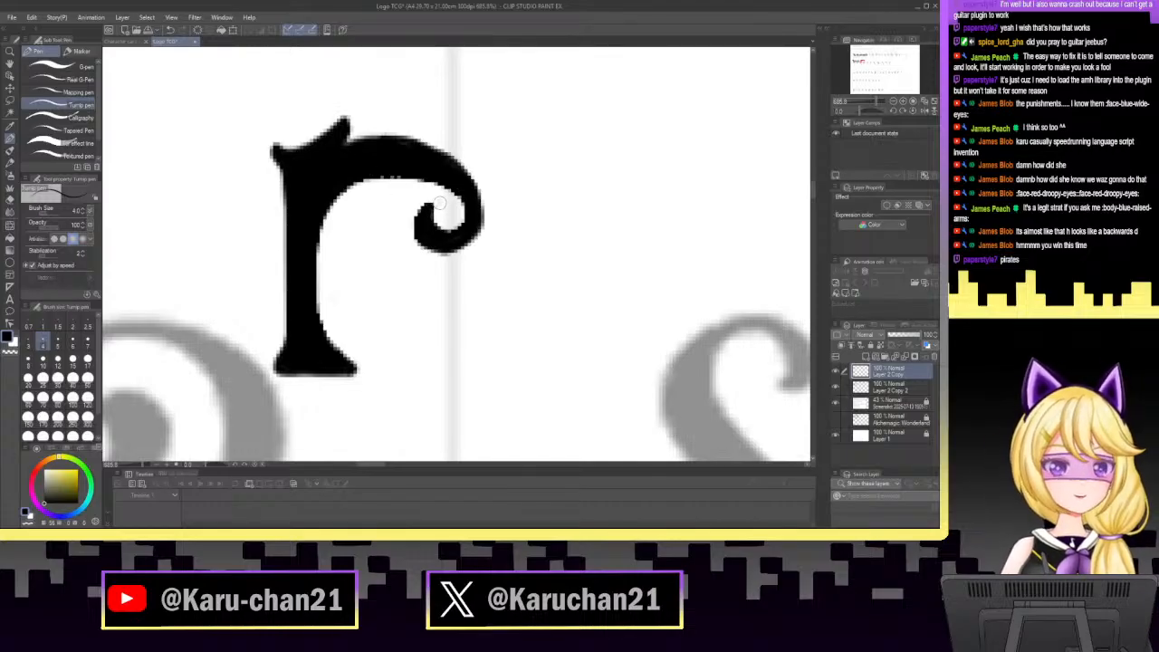
pyautogui.moveTo(441, 203)
pyautogui.mouseDown()
pyautogui.moveTo(432, 230)
pyautogui.moveTo(466, 214)
pyautogui.moveTo(431, 207)
pyautogui.mouseUp()
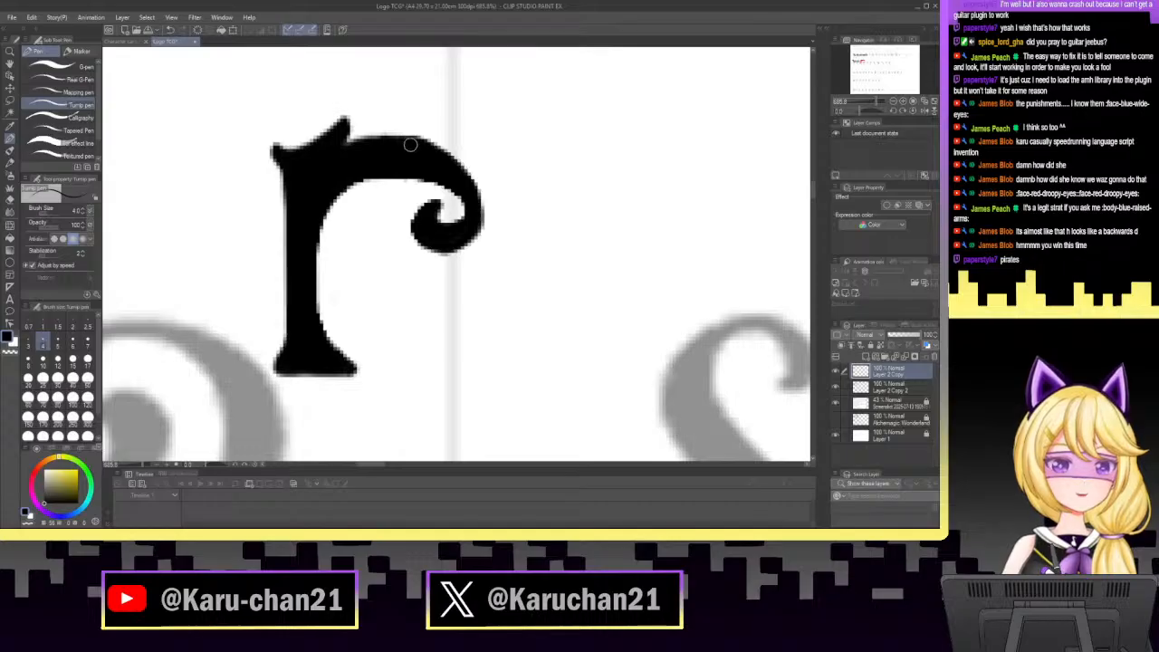
pyautogui.moveTo(412, 148)
pyautogui.mouseDown()
pyautogui.moveTo(378, 135)
pyautogui.moveTo(345, 150)
pyautogui.mouseUp()
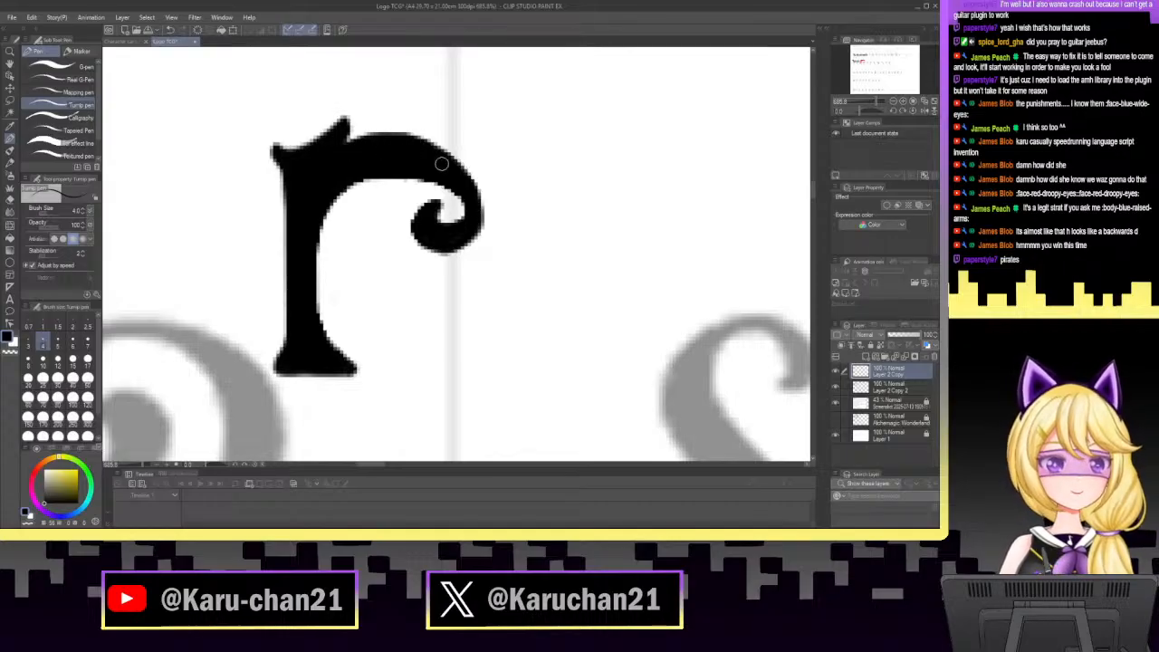
# Refine the inner gap and outer edge of the r's curl with the Hard eraser and the Turnip pen.
pyautogui.moveTo(876, 102)
pyautogui.mouseDown()
pyautogui.moveTo(859, 110)
pyautogui.moveTo(880, 109)
pyautogui.mouseUp()
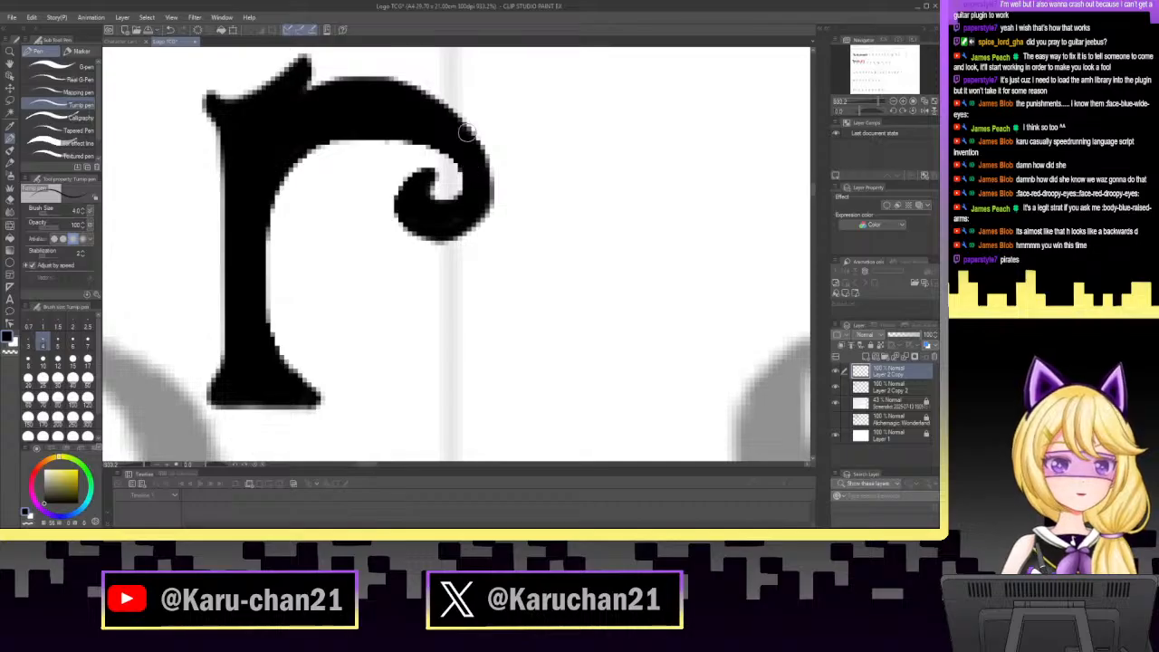
pyautogui.click(9, 205)
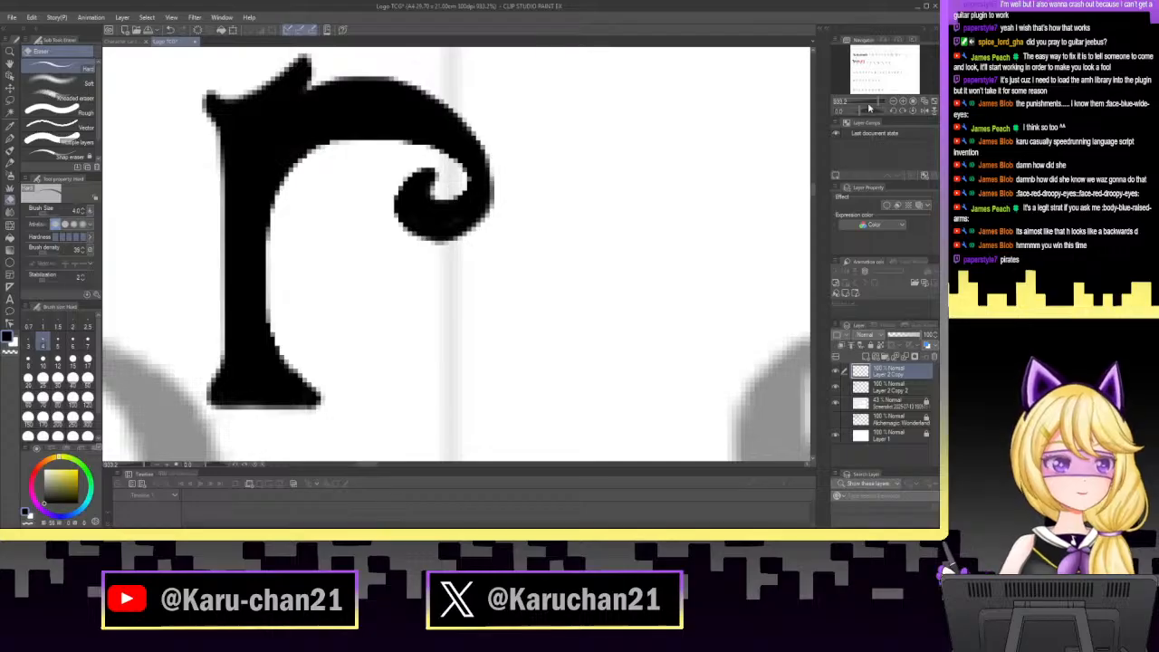
pyautogui.moveTo(878, 102); pyautogui.dragTo(877, 102)
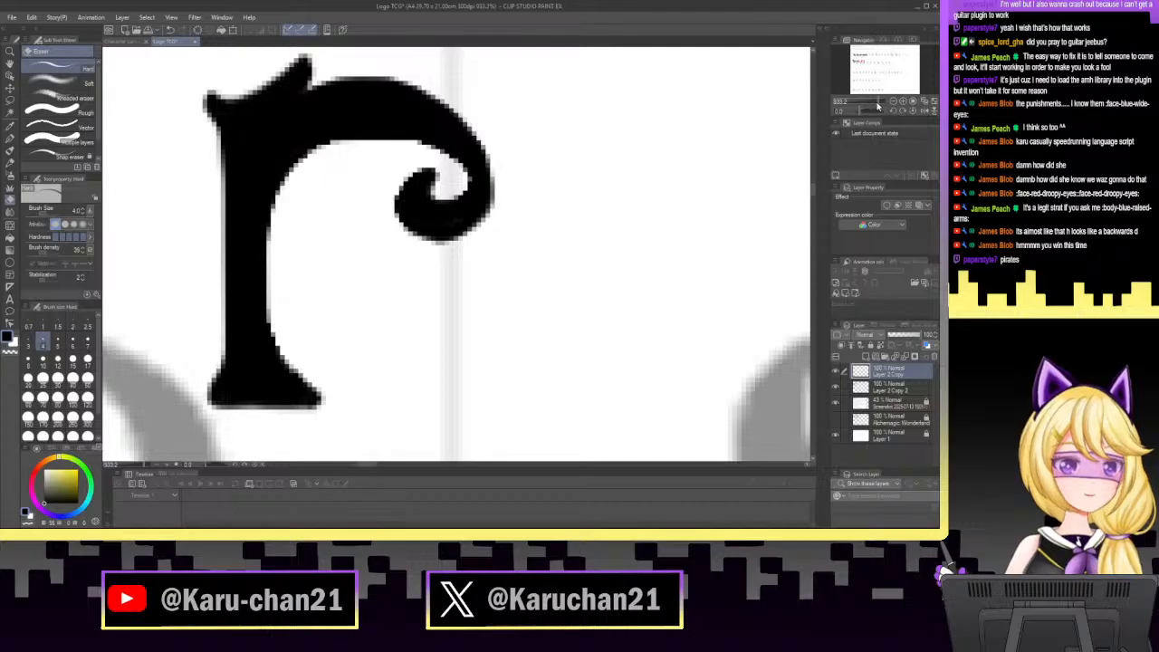
pyautogui.moveTo(878, 107)
pyautogui.mouseDown()
pyautogui.moveTo(851, 103)
pyautogui.moveTo(867, 103)
pyautogui.mouseUp()
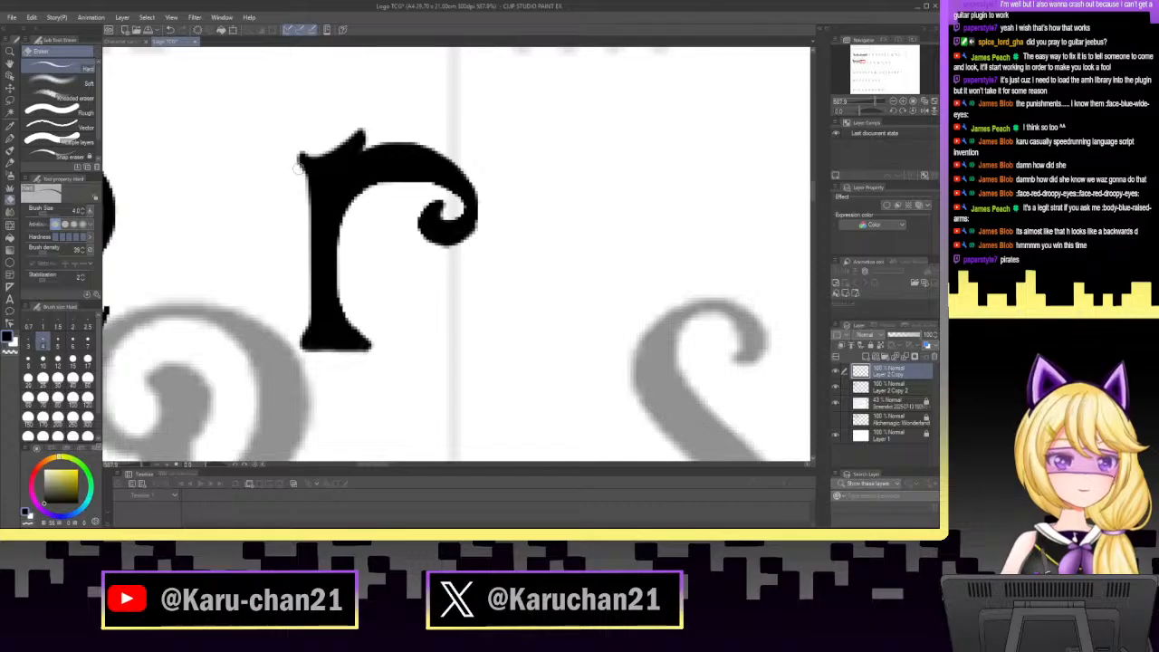
pyautogui.press('p')
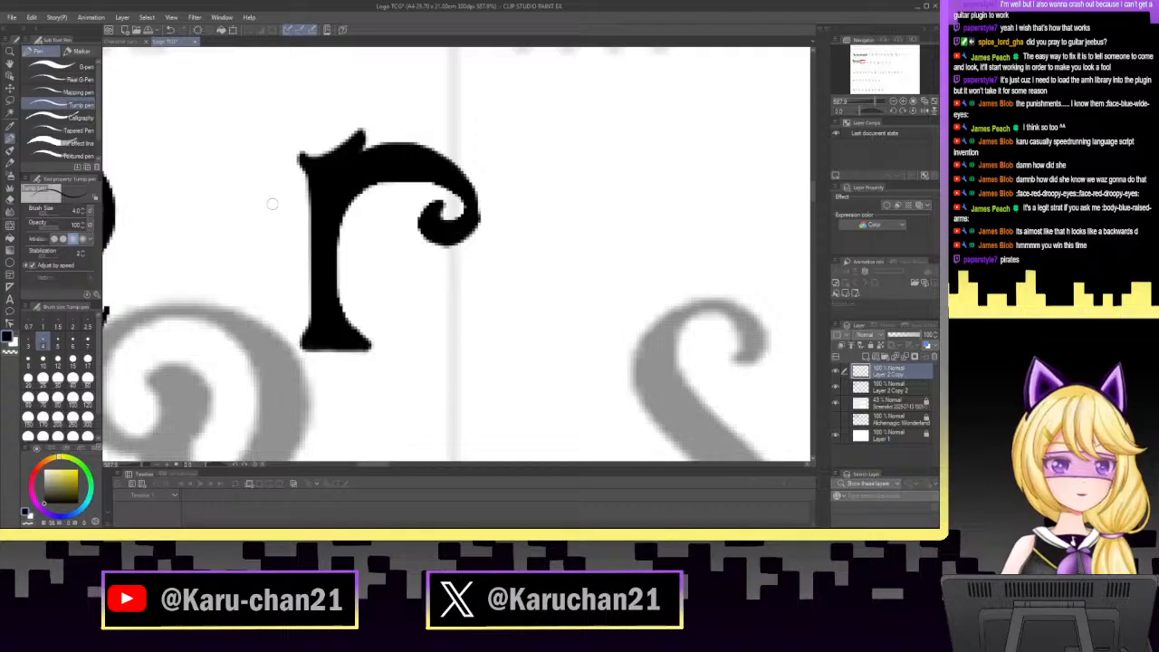
pyautogui.click(9, 203)
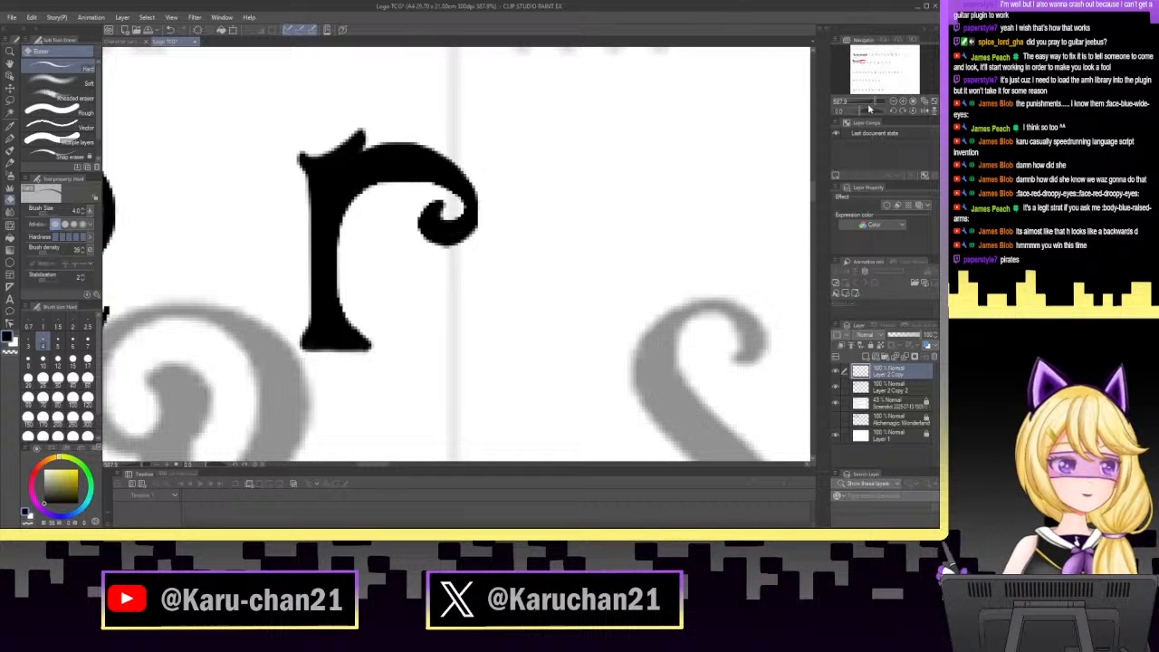
# Lasso the finished r, move it close beside the e to form "Wonder", and clear the selection.
pyautogui.moveTo(875, 101); pyautogui.dragTo(870, 104)
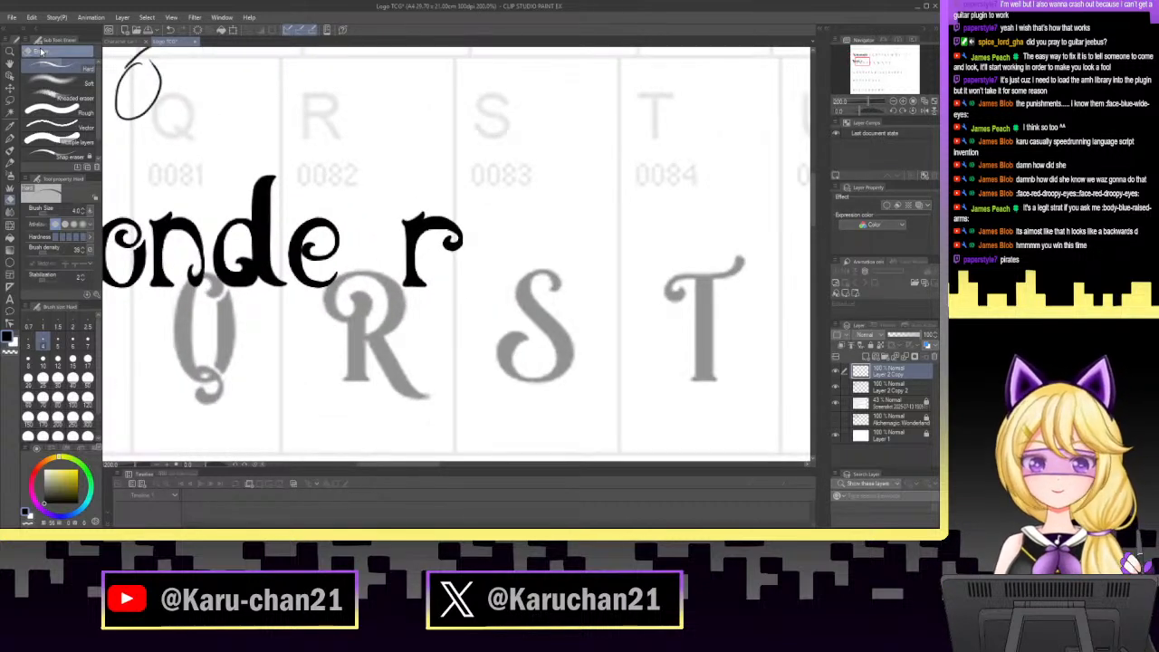
pyautogui.press('m')
pyautogui.moveTo(383, 261)
pyautogui.mouseDown()
pyautogui.moveTo(487, 226)
pyautogui.moveTo(470, 297)
pyautogui.moveTo(380, 267)
pyautogui.mouseUp()
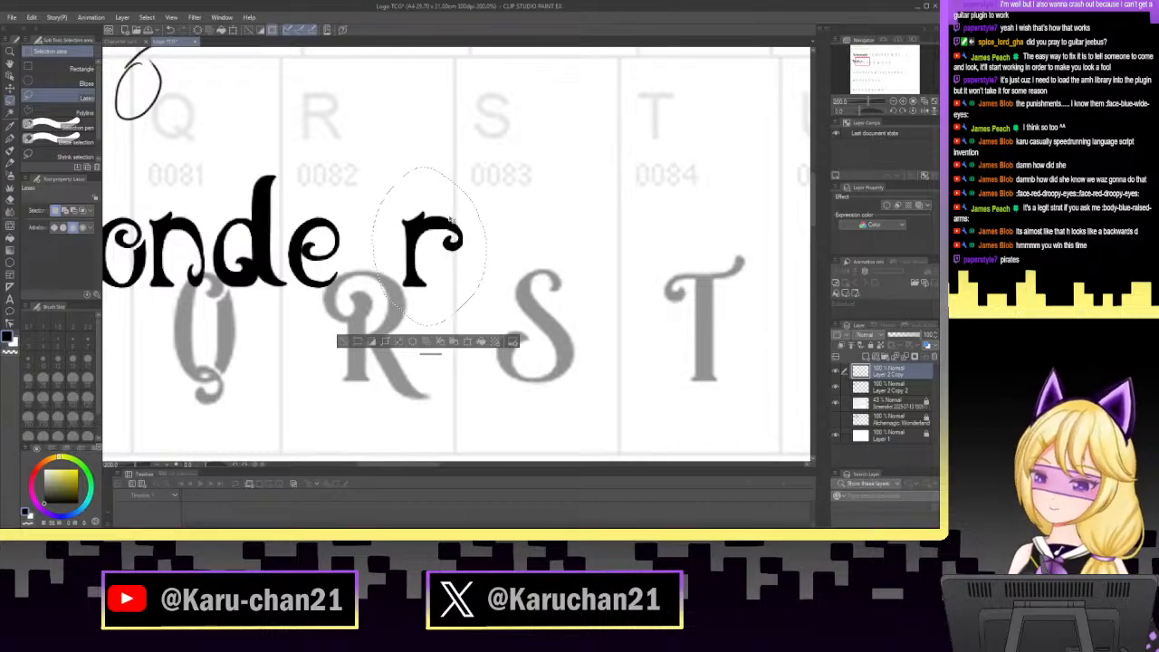
pyautogui.hotkey('ctrl', 't')
pyautogui.moveTo(448, 287); pyautogui.dragTo(411, 288)
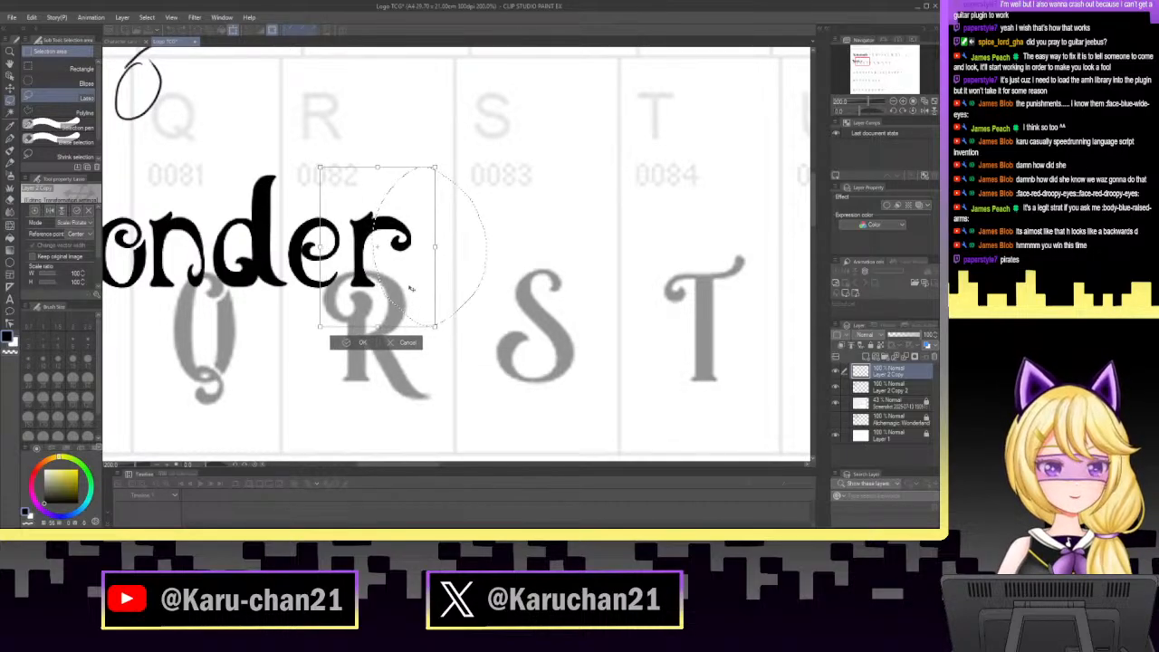
pyautogui.click(362, 345)
pyautogui.hotkey('ctrl', 'd')
# Carve the underside of the r's arm into a smoother arch and trim the curl's outer edge with the Hard eraser.
pyautogui.moveTo(869, 102)
pyautogui.mouseDown()
pyautogui.moveTo(861, 106)
pyautogui.moveTo(877, 106)
pyautogui.mouseUp()
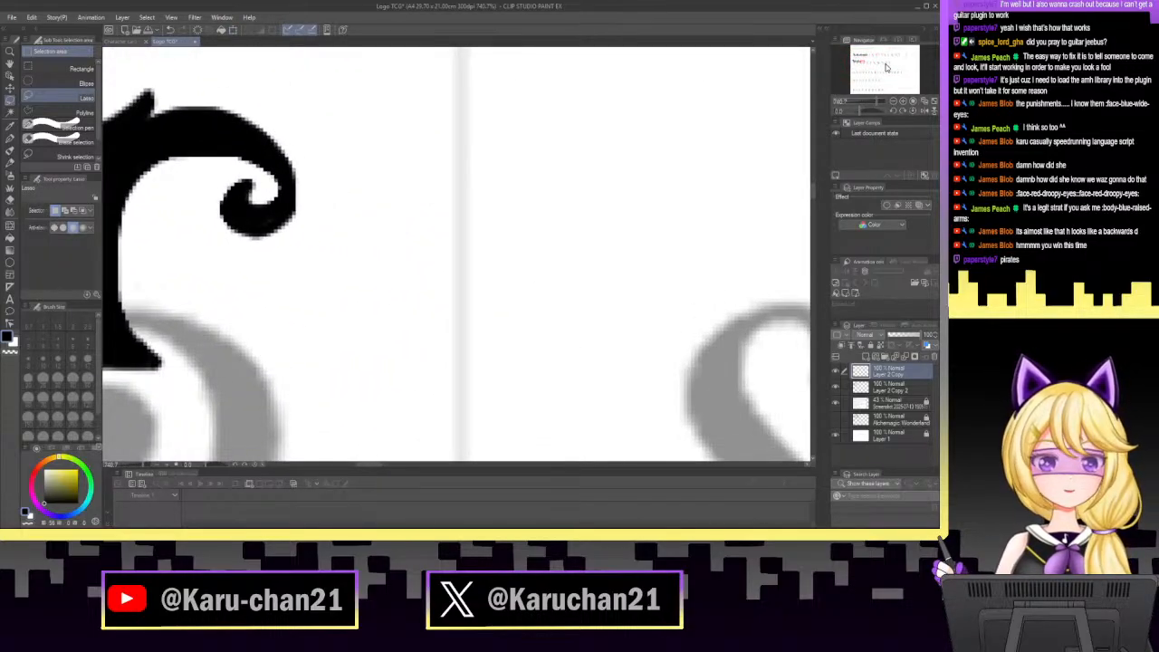
pyautogui.moveTo(861, 63); pyautogui.dragTo(859, 57)
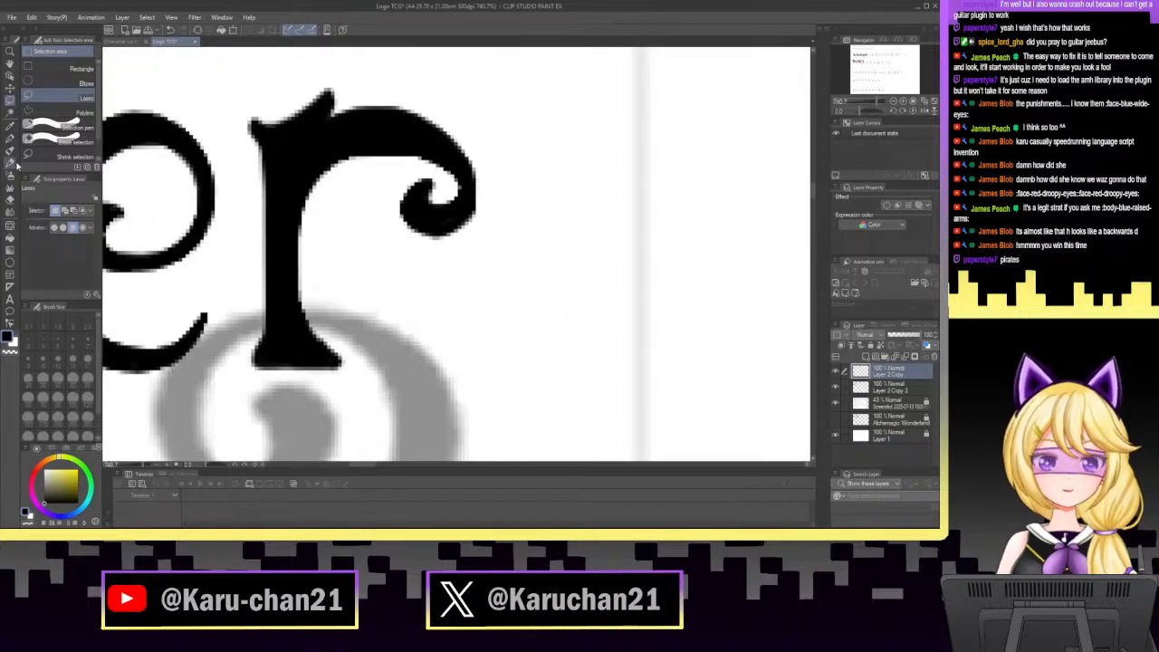
pyautogui.click(10, 190)
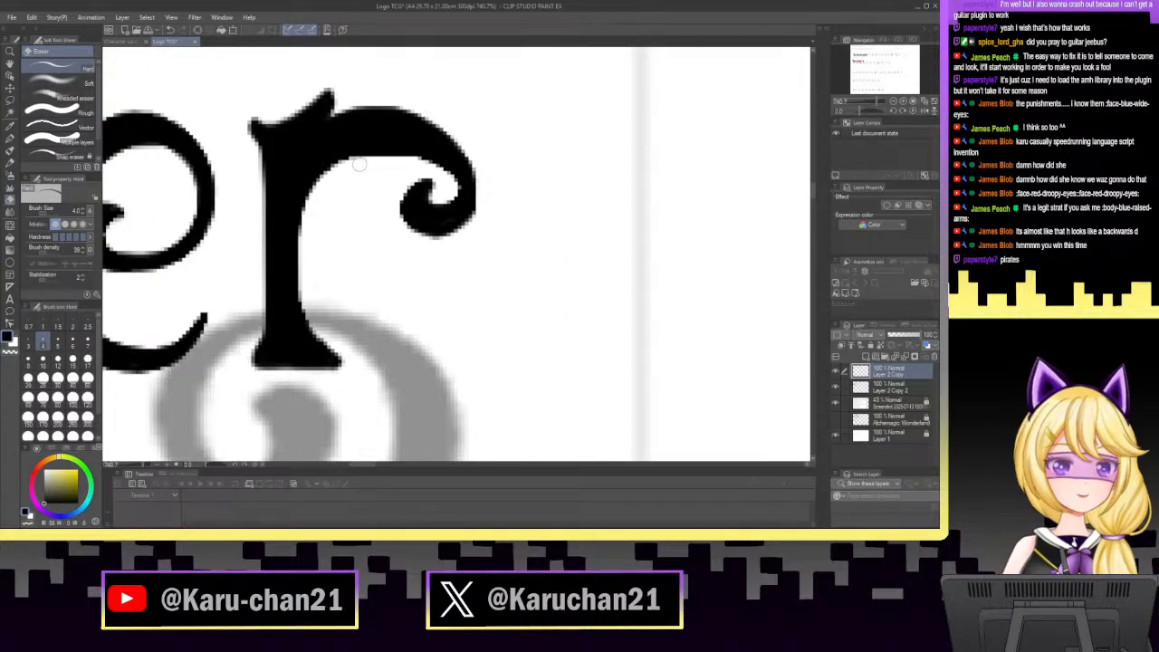
pyautogui.moveTo(395, 160); pyautogui.dragTo(369, 156)
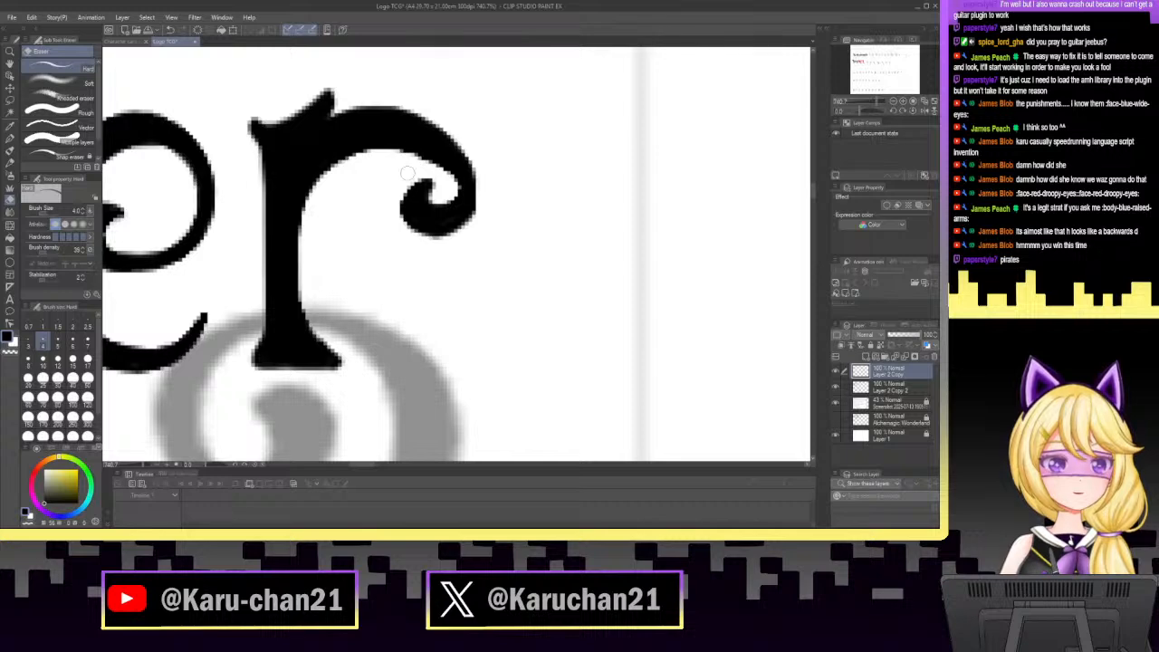
pyautogui.moveTo(401, 156); pyautogui.dragTo(438, 172)
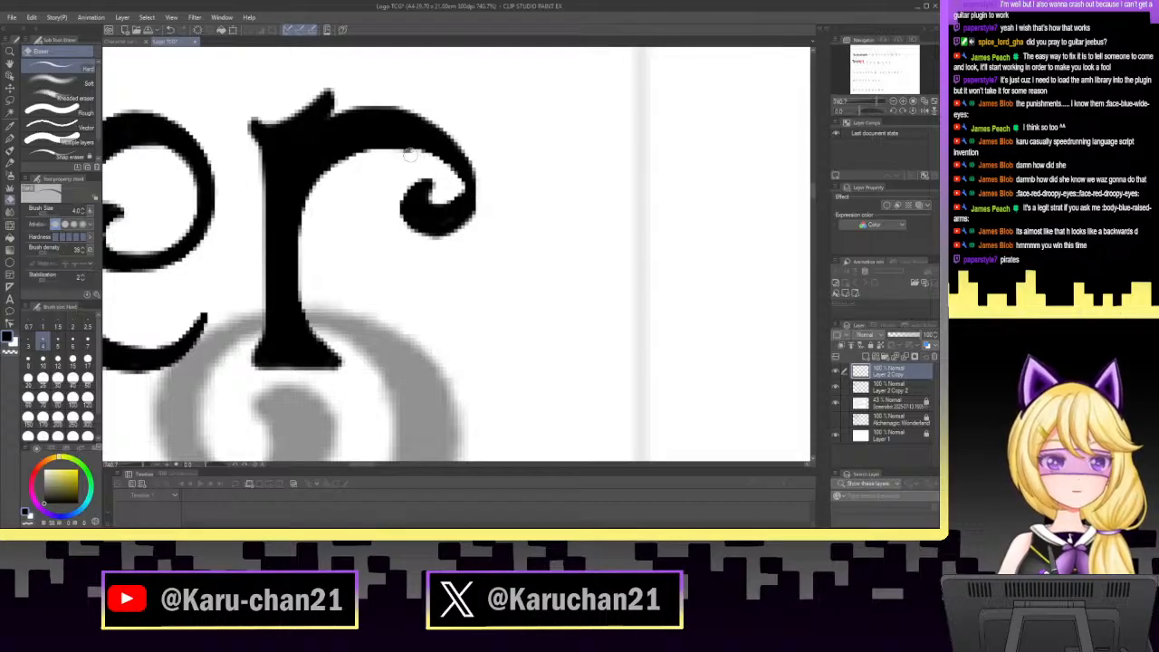
pyautogui.moveTo(857, 115); pyautogui.dragTo(906, 111)
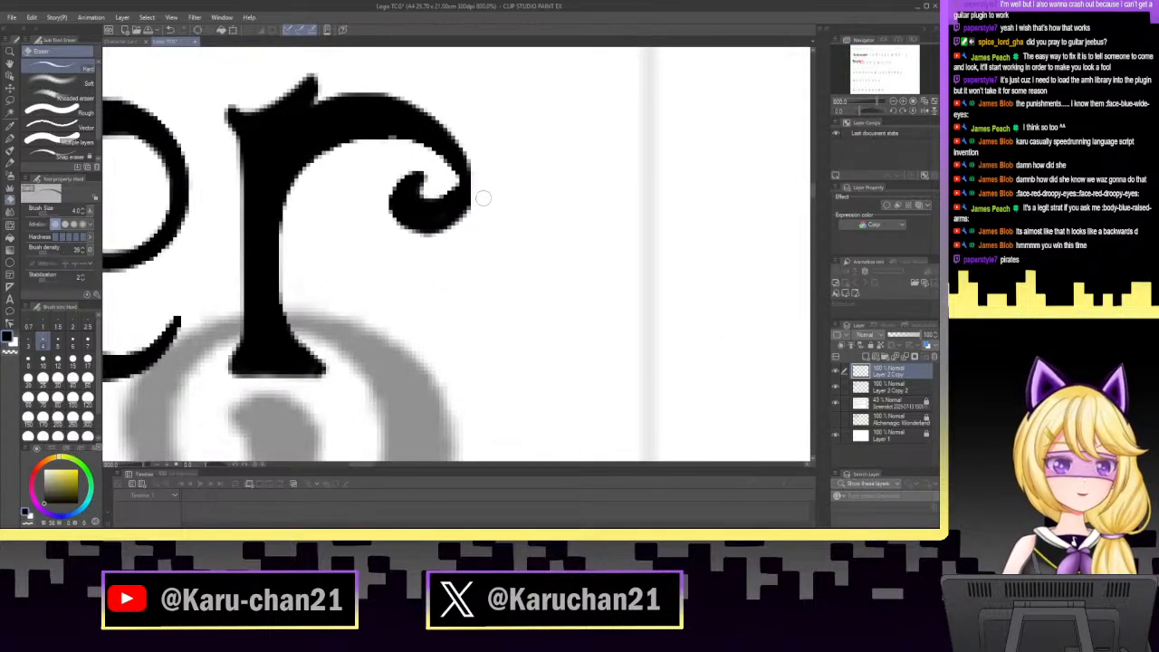
pyautogui.moveTo(483, 197)
pyautogui.mouseDown()
pyautogui.moveTo(472, 210)
pyautogui.moveTo(477, 184)
pyautogui.mouseUp()
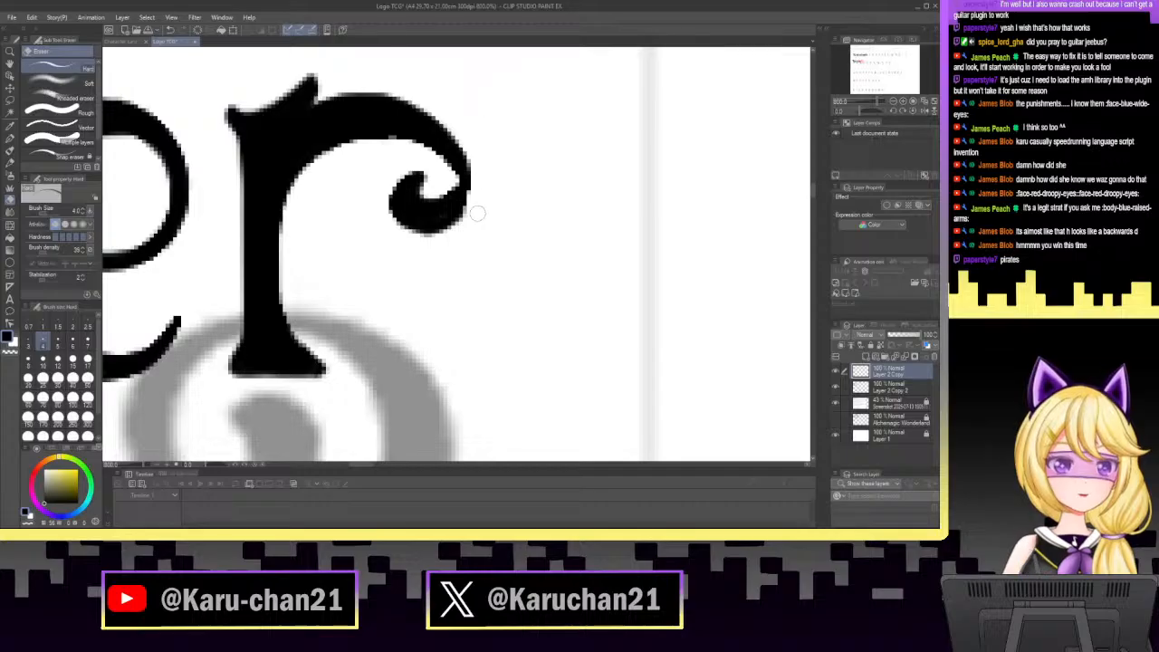
pyautogui.moveTo(465, 230); pyautogui.dragTo(426, 243)
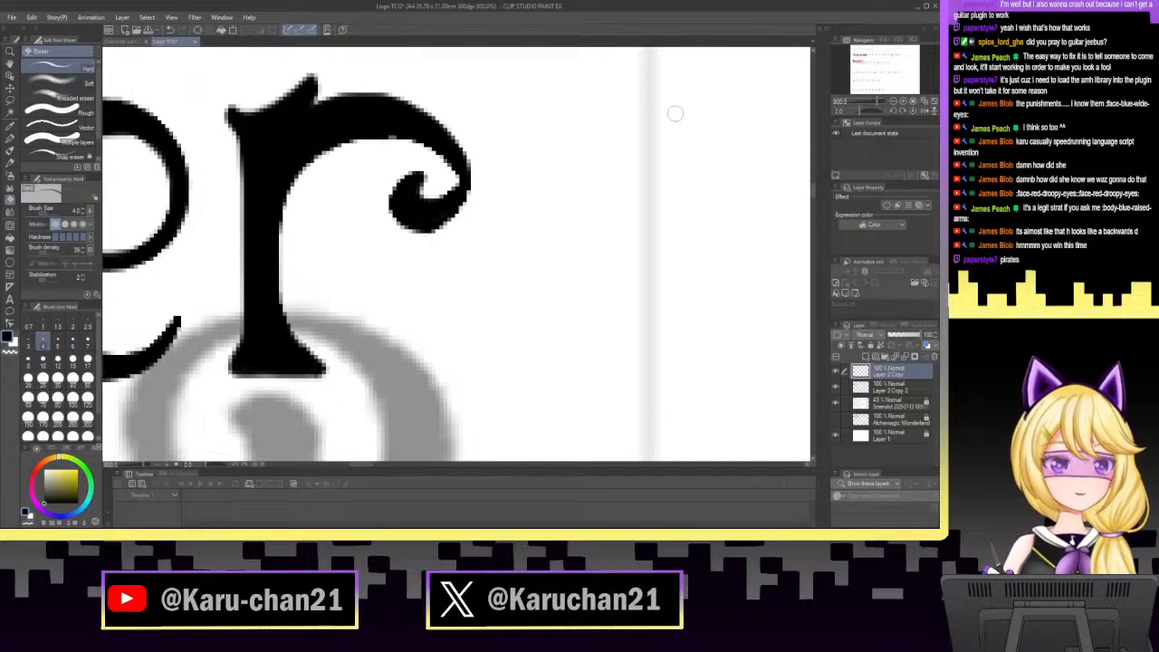
# Hide the alphabet chart layer and round off the lower outside of the r's curl with the Turnip pen.
pyautogui.moveTo(882, 106); pyautogui.dragTo(862, 112)
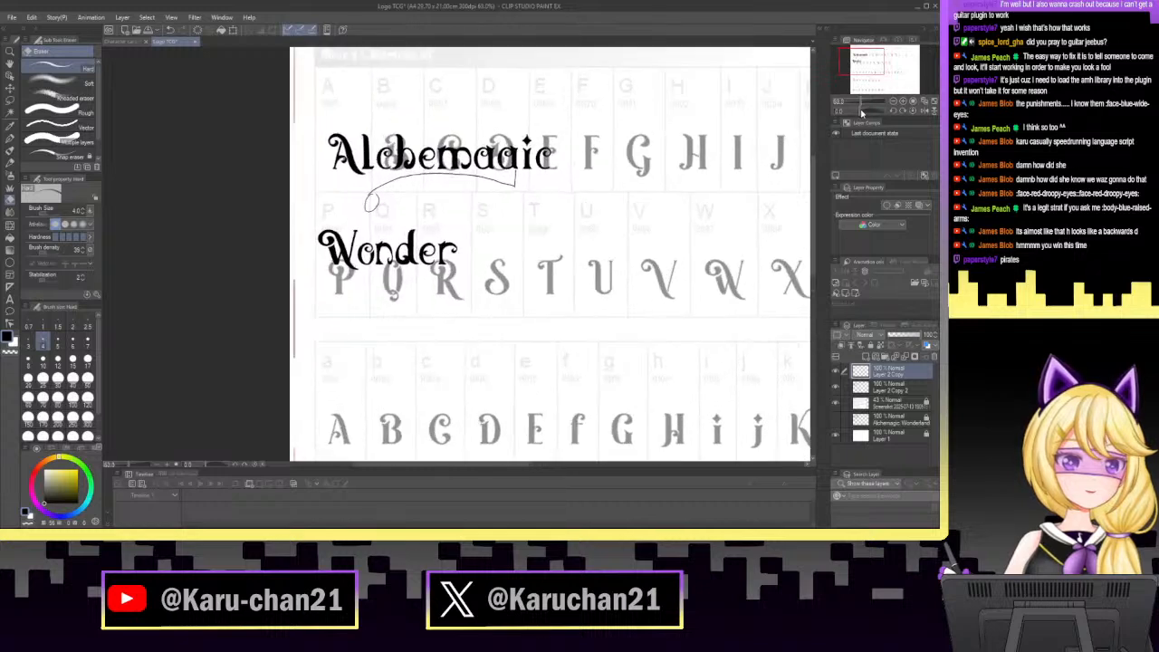
pyautogui.click(836, 401)
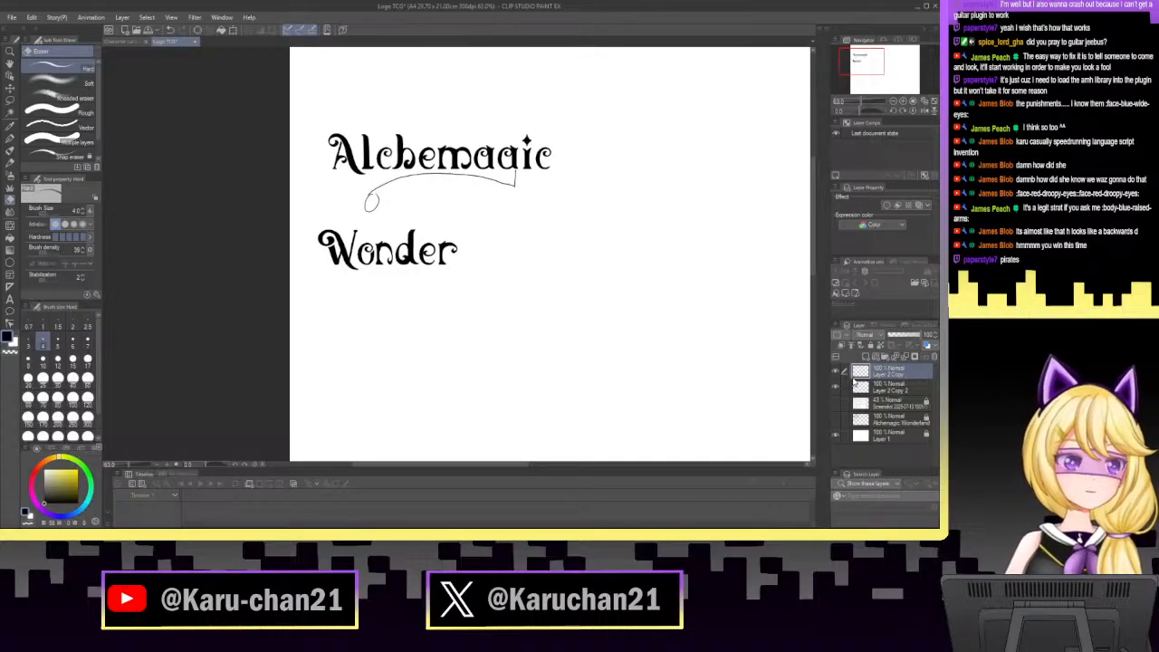
pyautogui.moveTo(862, 109); pyautogui.dragTo(874, 94)
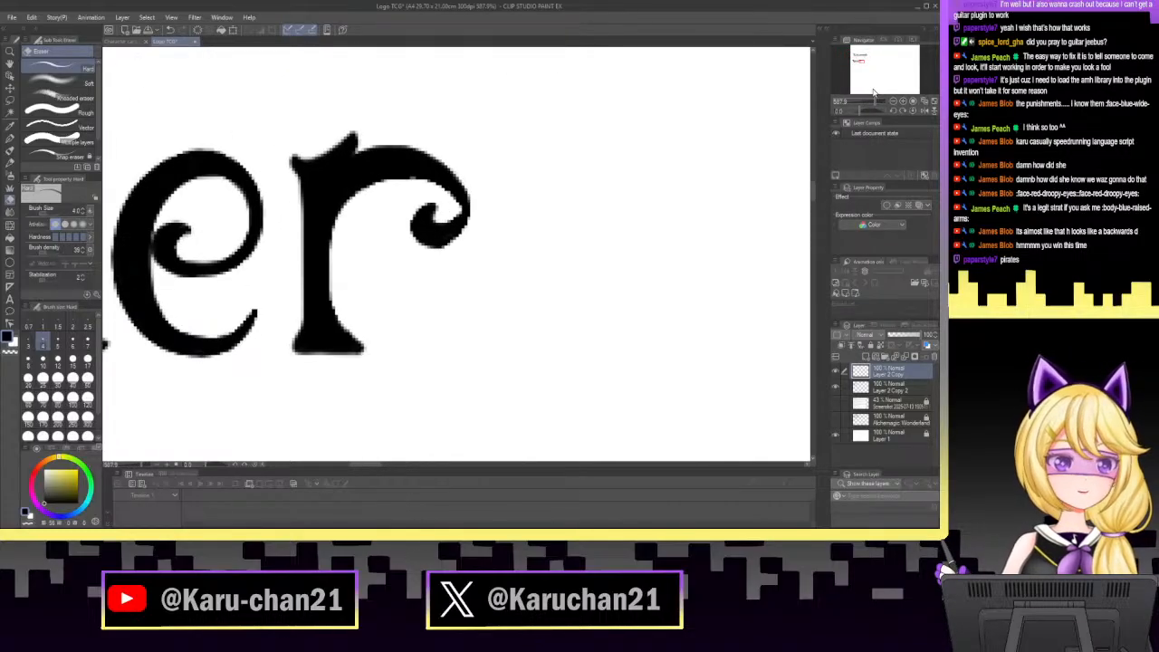
pyautogui.click(10, 140)
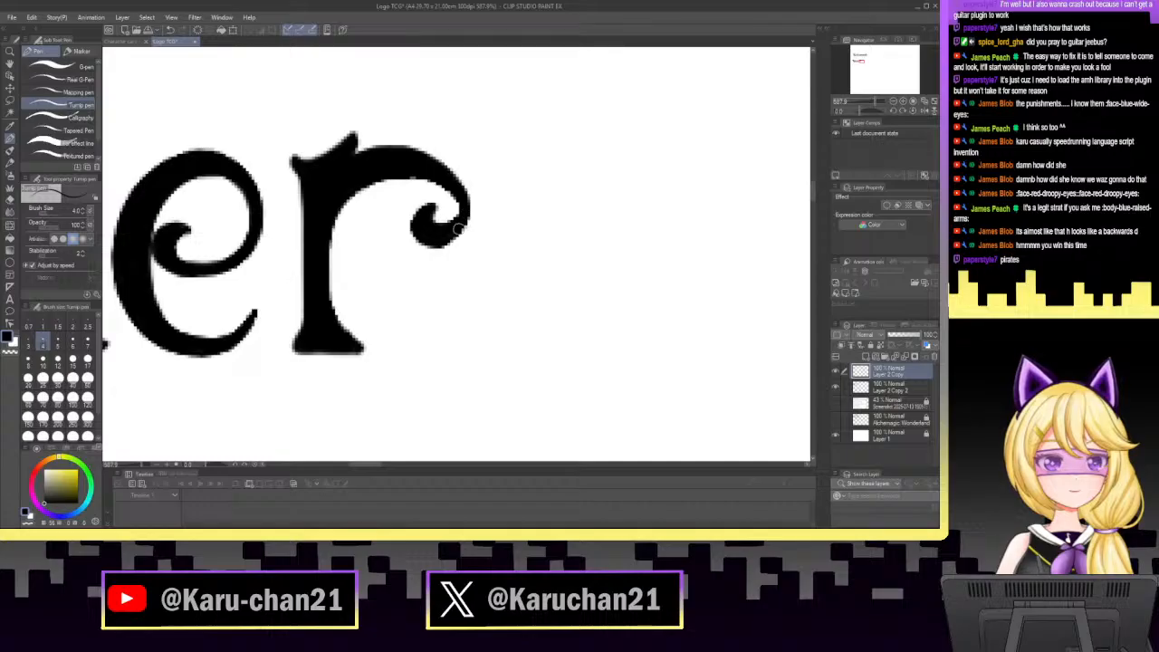
pyautogui.moveTo(463, 220); pyautogui.dragTo(446, 243)
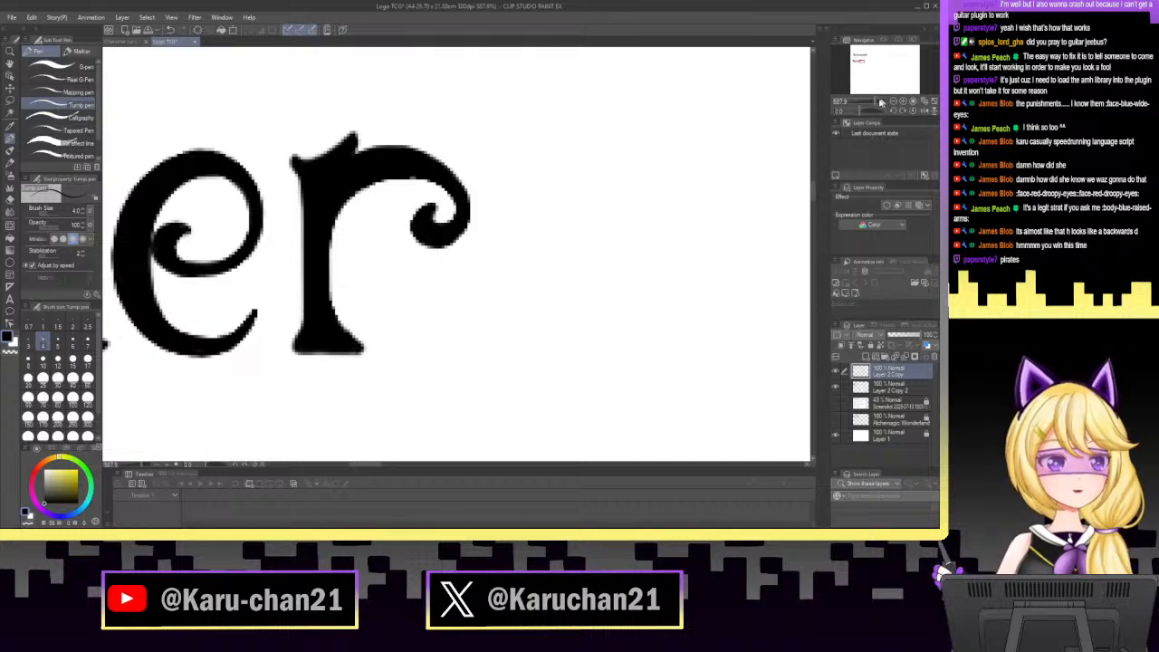
# Merge the two lettering layers, Layer 2 Copy and Layer 2 Copy 2, into a single layer.
pyautogui.moveTo(866, 107); pyautogui.dragTo(855, 110)
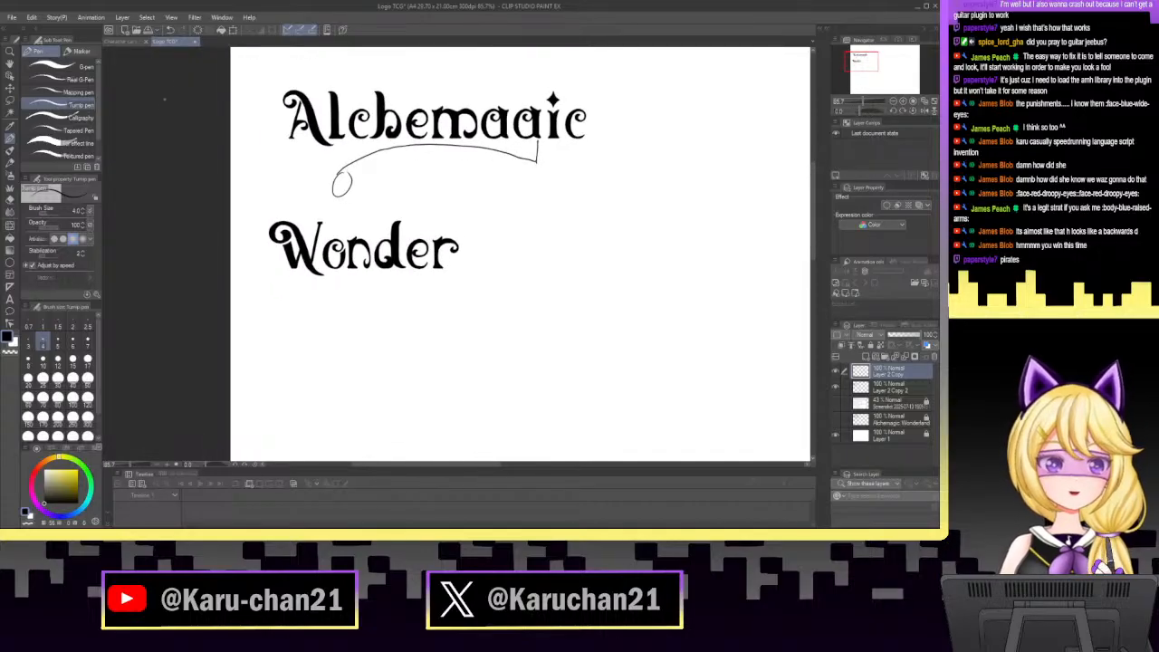
pyautogui.click(882, 385)
pyautogui.rightClick(891, 374)
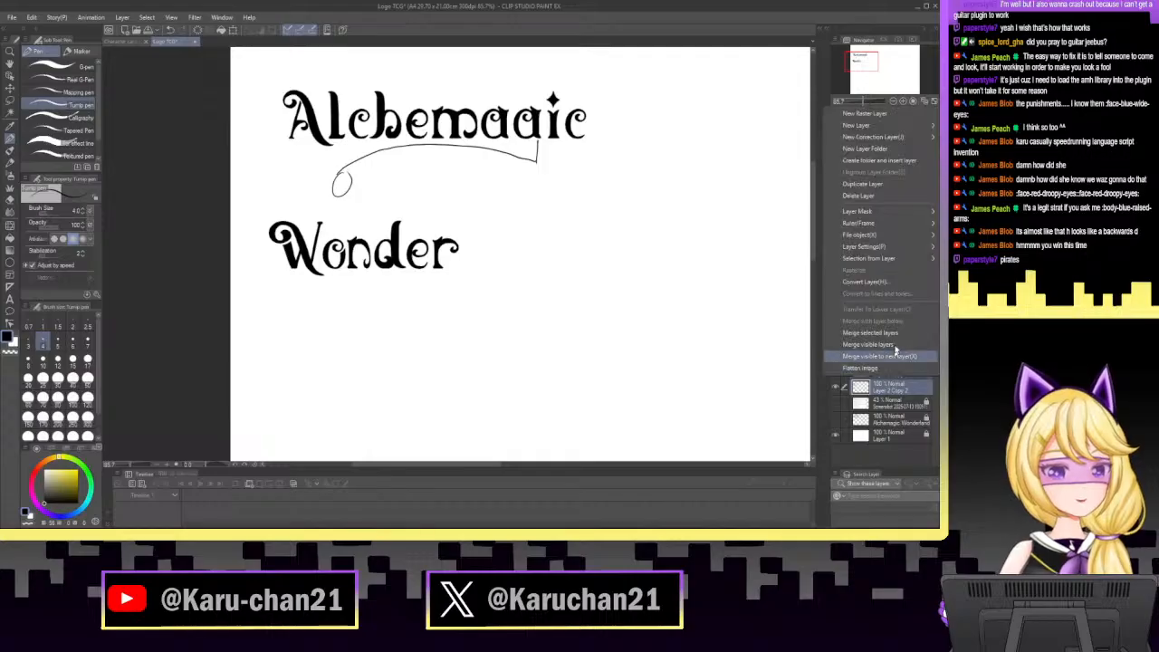
pyautogui.click(864, 331)
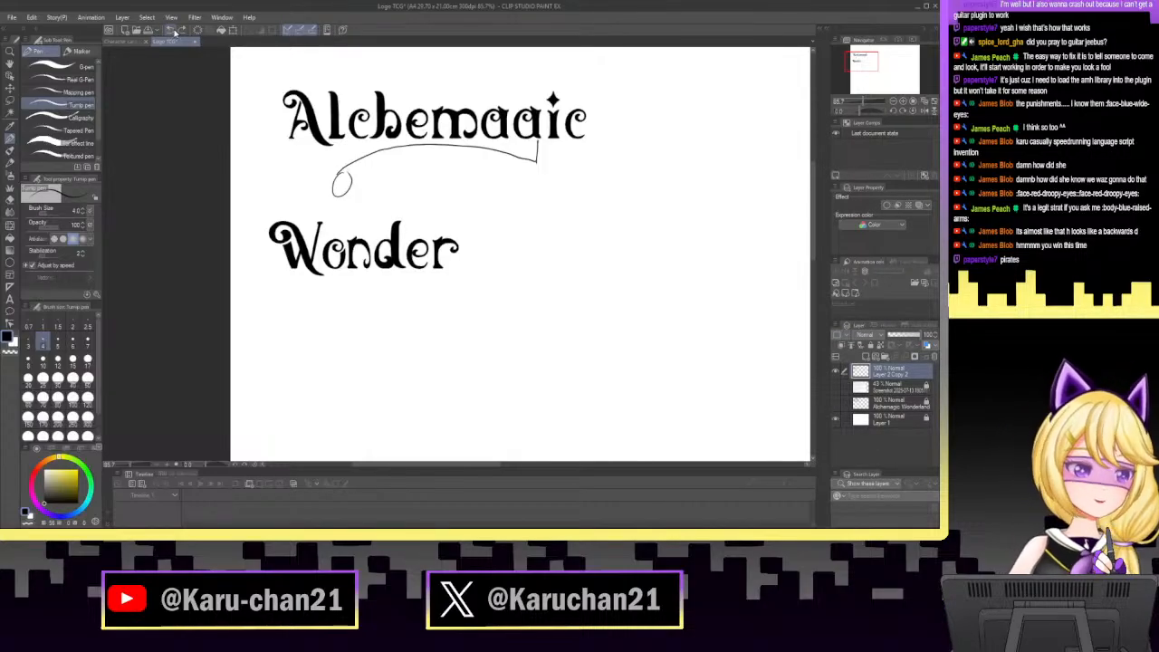
# Lasso the l in "Alchemagic", copy and paste it, and place the copy right after "Wonder".
pyautogui.click(9, 102)
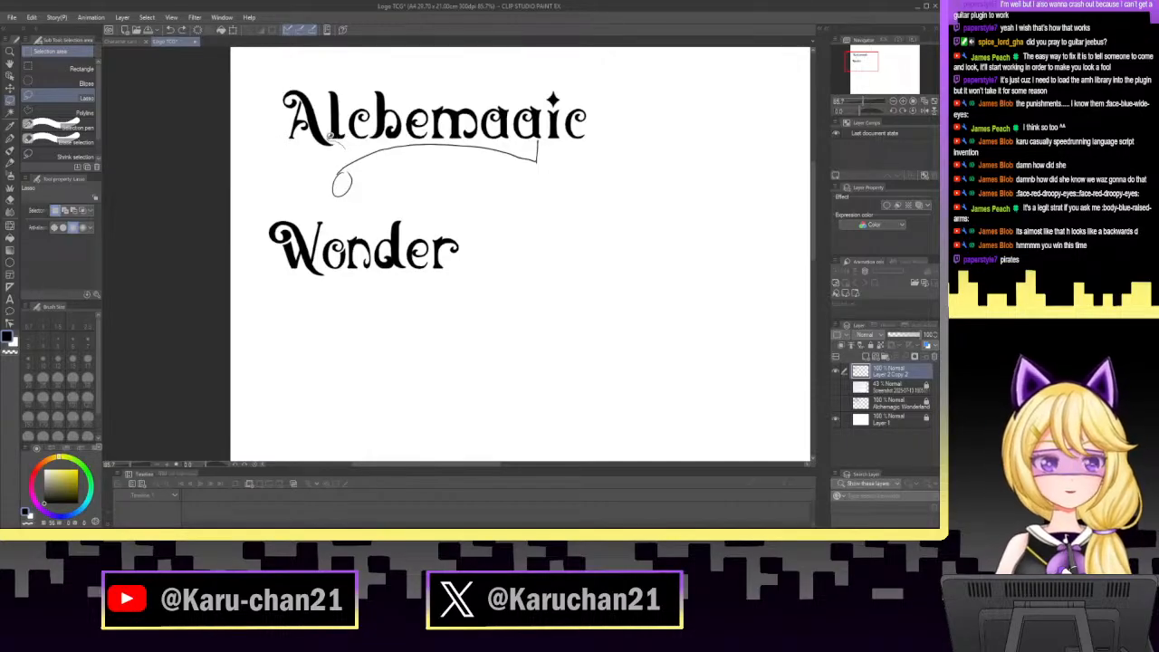
pyautogui.moveTo(330, 136)
pyautogui.mouseDown()
pyautogui.moveTo(322, 116)
pyautogui.moveTo(342, 74)
pyautogui.moveTo(345, 144)
pyautogui.mouseUp()
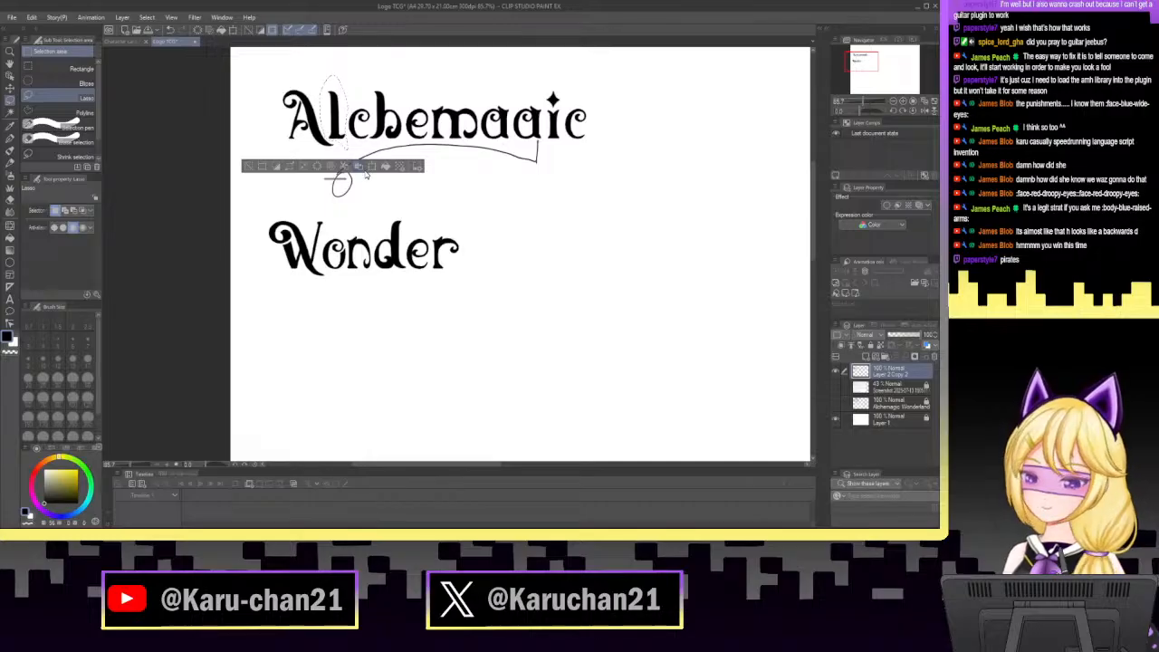
pyautogui.click(361, 167)
pyautogui.click(371, 167)
pyautogui.moveTo(331, 111); pyautogui.dragTo(471, 242)
pyautogui.press('Return')
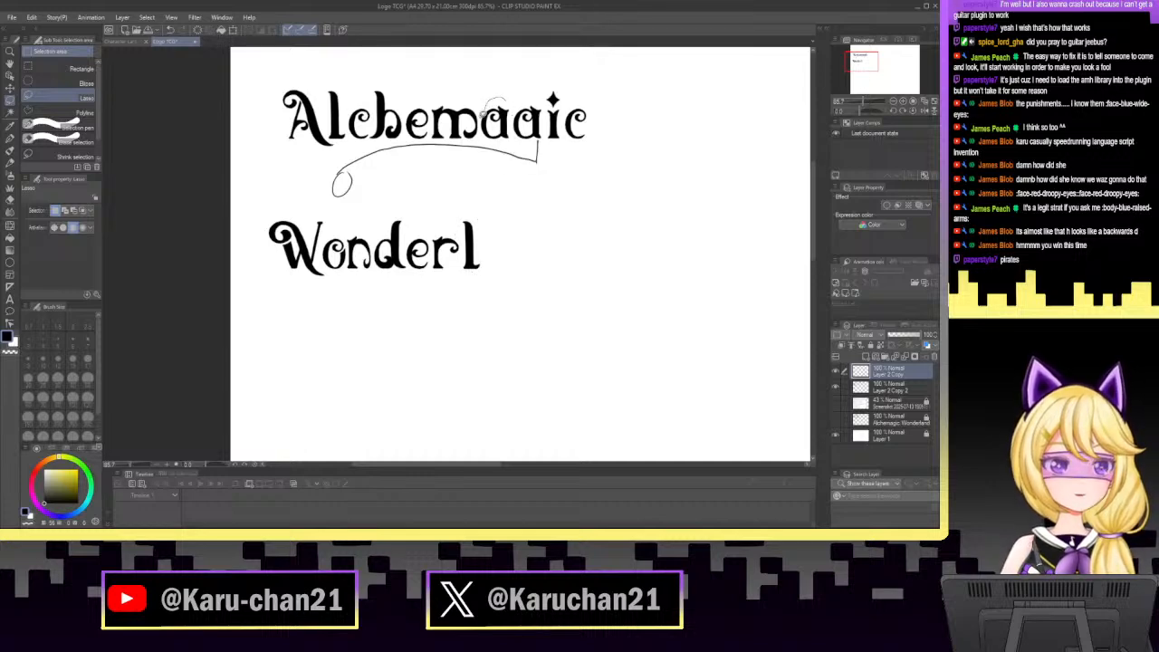
# Lasso the first a in "Alchemagic", copy and paste it, and place the copy right after "Wonderl".
pyautogui.moveTo(484, 136)
pyautogui.mouseDown()
pyautogui.moveTo(516, 143)
pyautogui.moveTo(513, 93)
pyautogui.mouseUp()
pyautogui.click(896, 392)
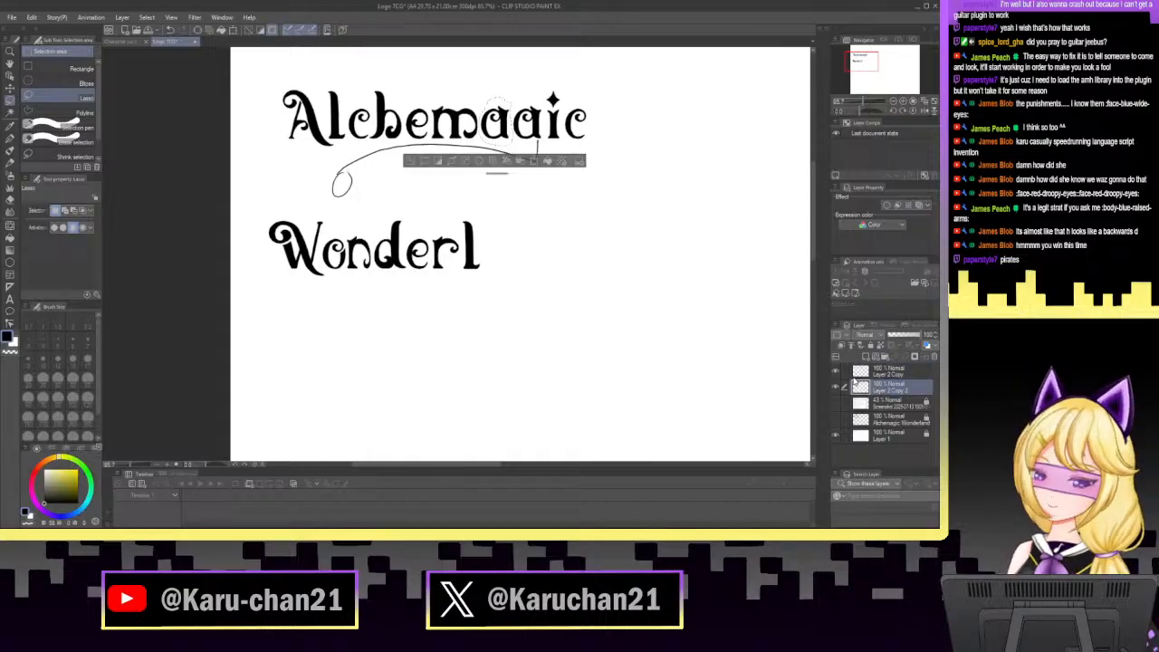
pyautogui.hotkey('ctrl', 'c')
pyautogui.hotkey('ctrl', 'v')
pyautogui.hotkey('ctrl', 't')
pyautogui.moveTo(507, 131); pyautogui.dragTo(506, 263)
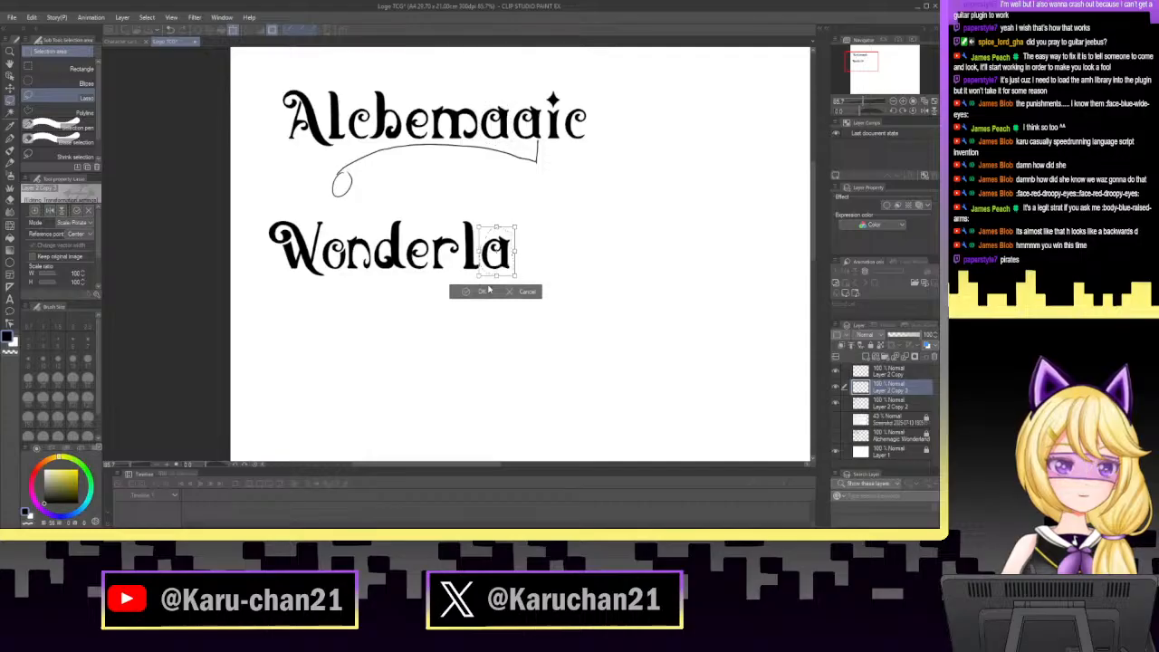
pyautogui.click(482, 292)
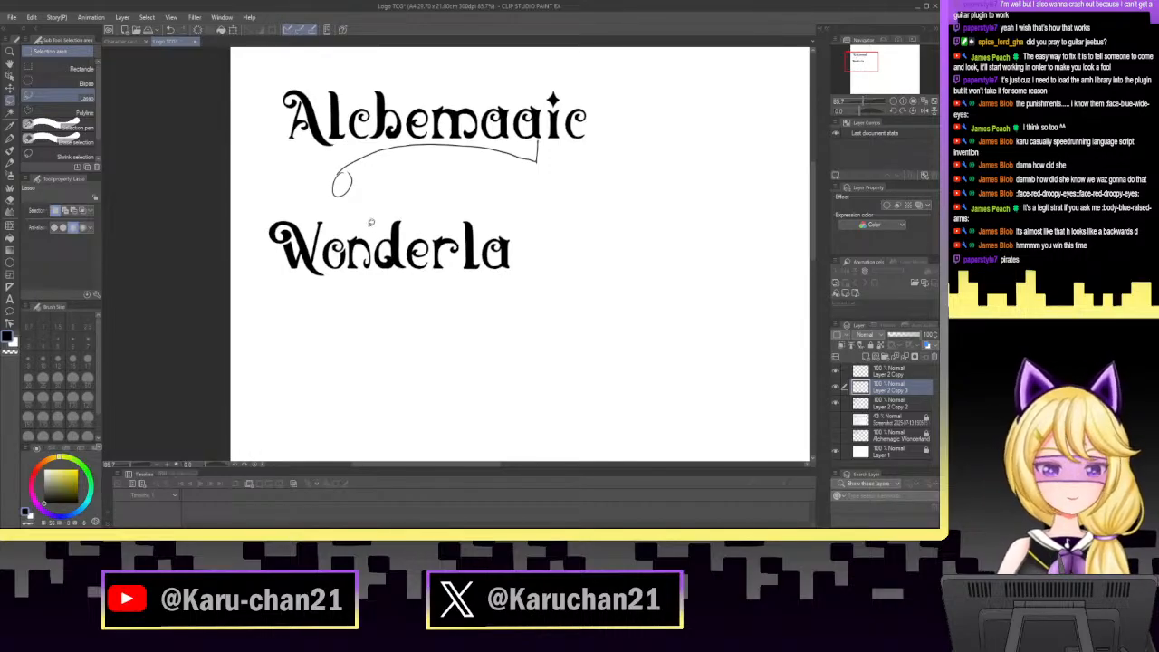
# Lasso the n in "Wonderla" on its lettering layer, copy and paste it, and place the copy at the end of the word.
pyautogui.moveTo(372, 270)
pyautogui.mouseDown()
pyautogui.moveTo(373, 233)
pyautogui.moveTo(355, 223)
pyautogui.moveTo(361, 271)
pyautogui.mouseUp()
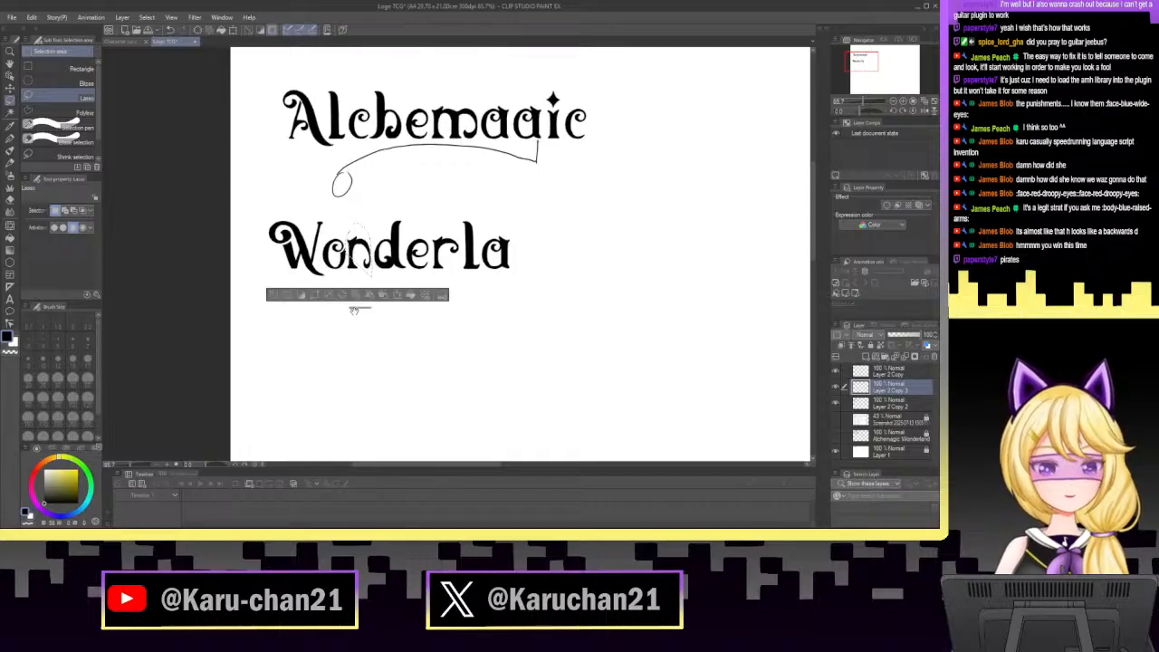
pyautogui.click(364, 315)
pyautogui.moveTo(863, 102); pyautogui.dragTo(867, 102)
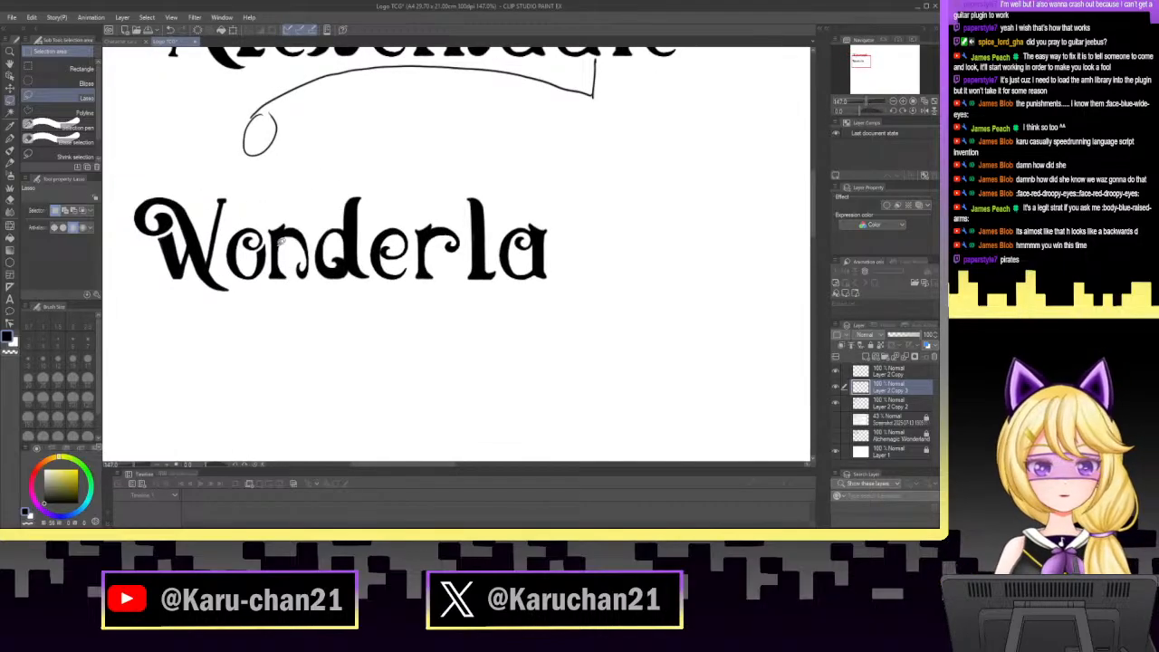
pyautogui.moveTo(268, 250)
pyautogui.mouseDown()
pyautogui.moveTo(265, 227)
pyautogui.moveTo(269, 287)
pyautogui.moveTo(315, 235)
pyautogui.moveTo(281, 206)
pyautogui.mouseUp()
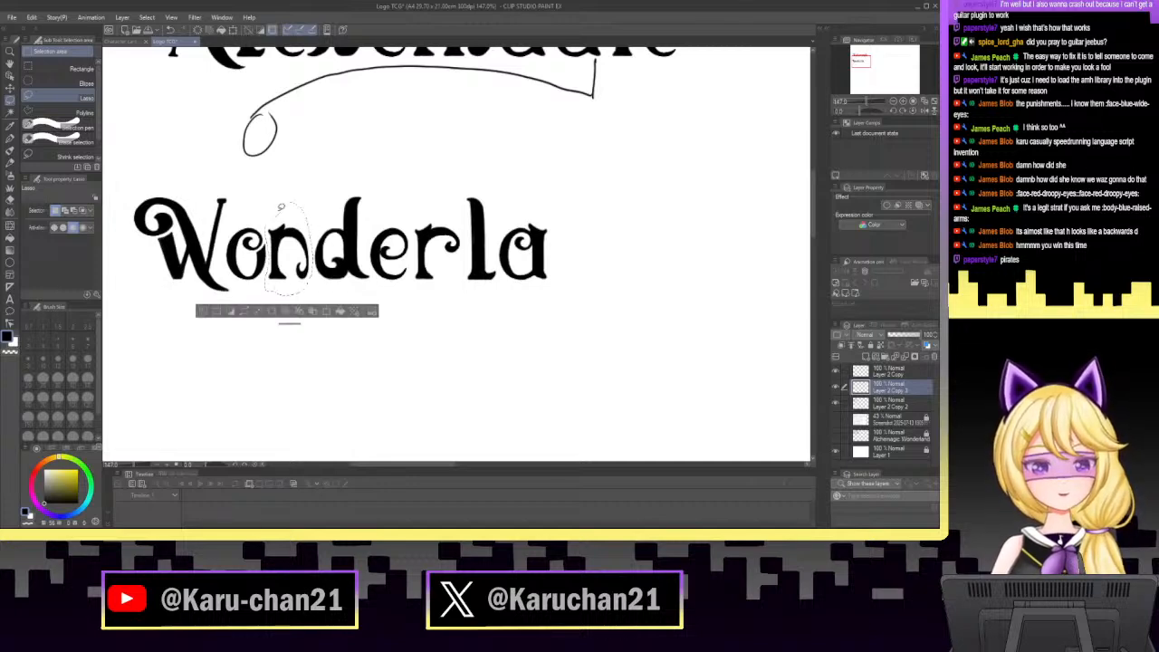
pyautogui.click(880, 407)
pyautogui.hotkey('ctrl', 'c')
pyautogui.hotkey('ctrl', 'v')
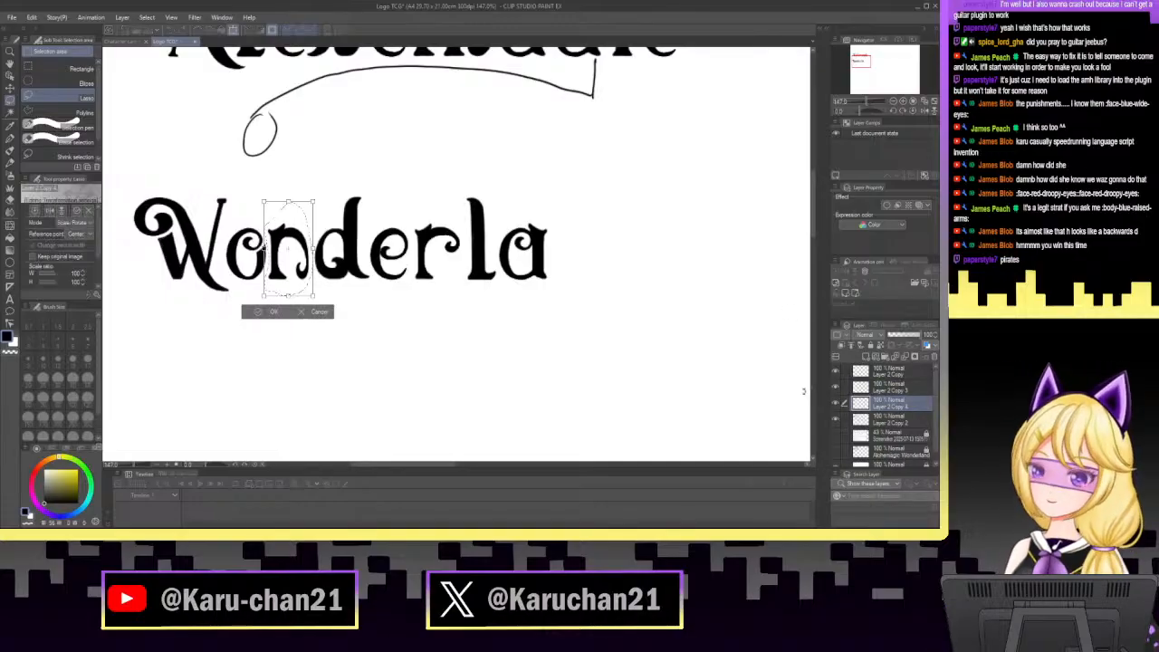
pyautogui.hotkey('ctrl', 't')
pyautogui.moveTo(292, 270)
pyautogui.mouseDown()
pyautogui.moveTo(593, 270)
pyautogui.moveTo(578, 270)
pyautogui.mouseUp()
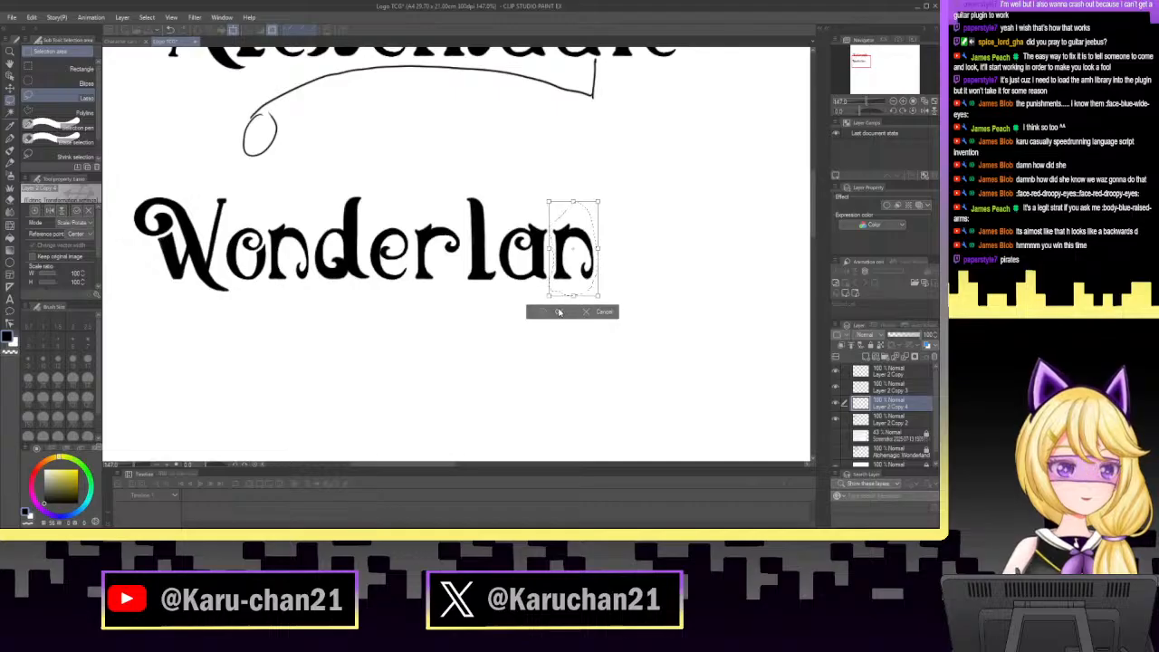
pyautogui.click(556, 312)
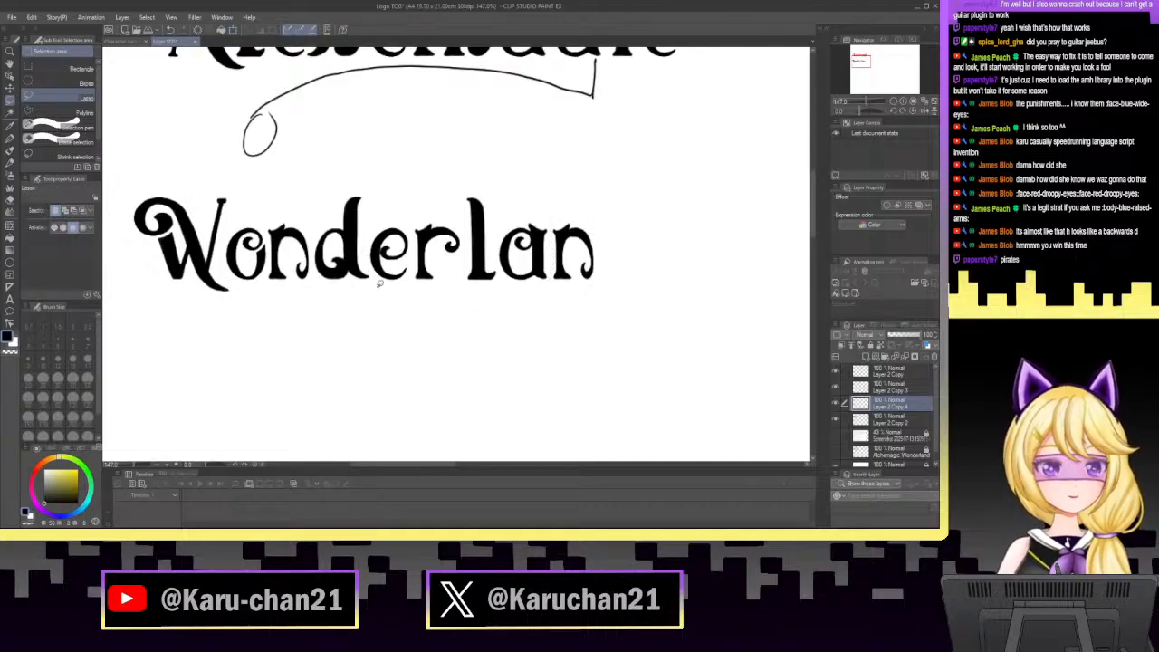
# Lasso the d in "Wonderlan", copy and paste it from Layer 2 Copy 2, and place the copy at the word's end.
pyautogui.moveTo(378, 281)
pyautogui.mouseDown()
pyautogui.moveTo(373, 177)
pyautogui.moveTo(324, 209)
pyautogui.moveTo(316, 244)
pyautogui.moveTo(328, 299)
pyautogui.moveTo(372, 306)
pyautogui.mouseUp()
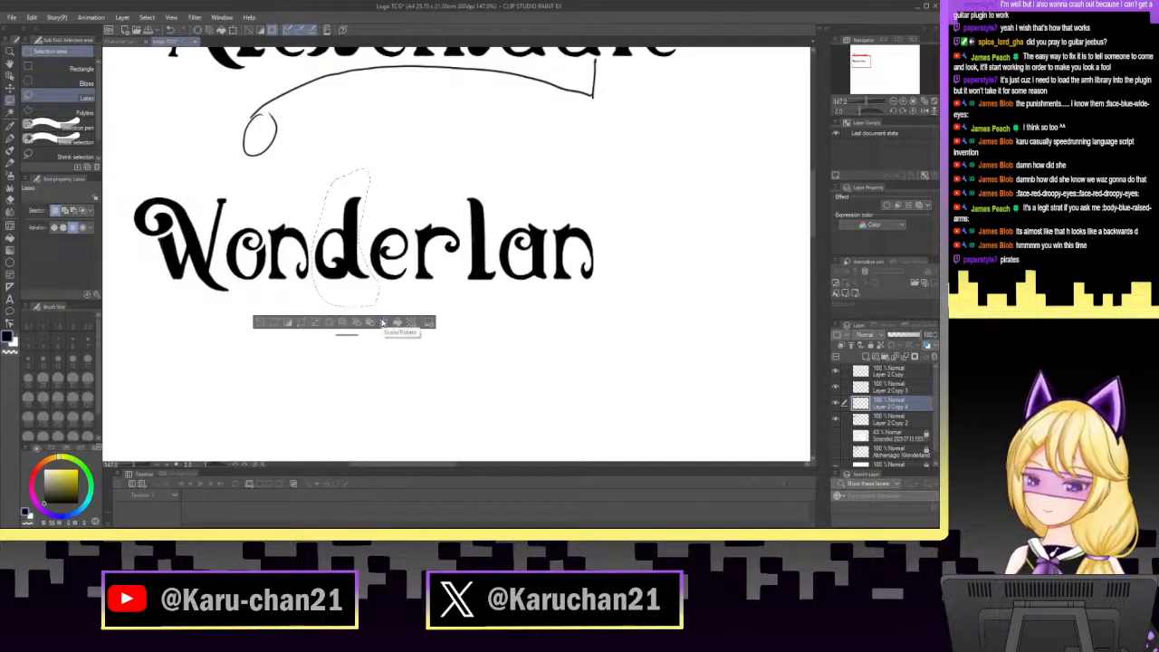
pyautogui.click(383, 322)
pyautogui.click(498, 200)
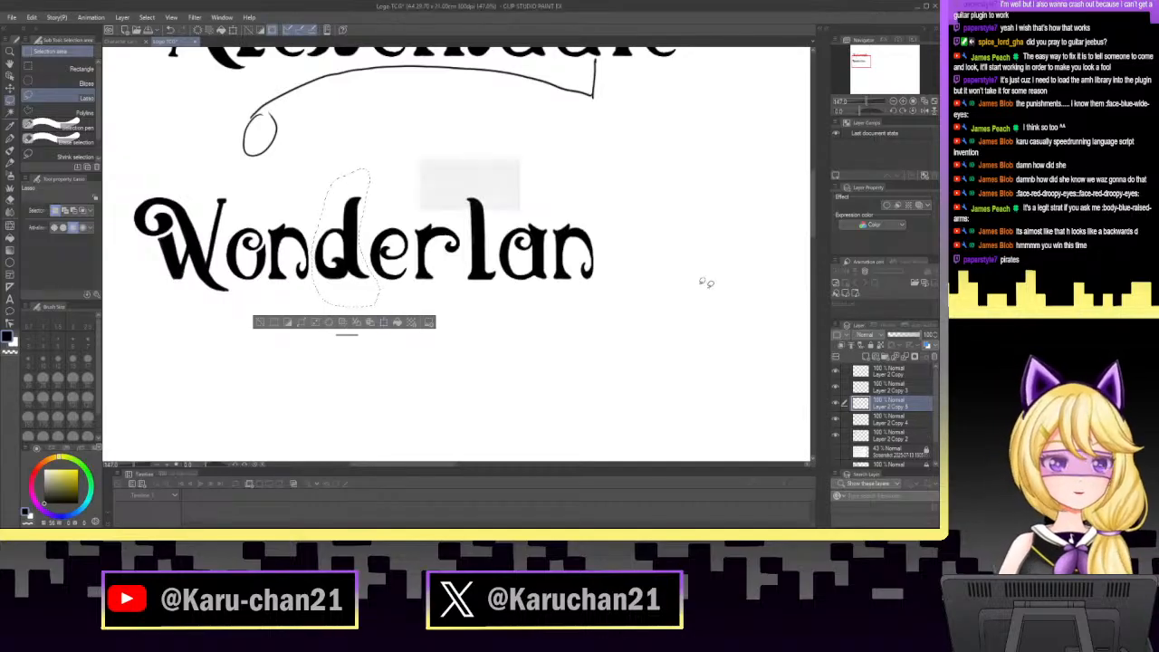
pyautogui.click(905, 426)
pyautogui.click(904, 435)
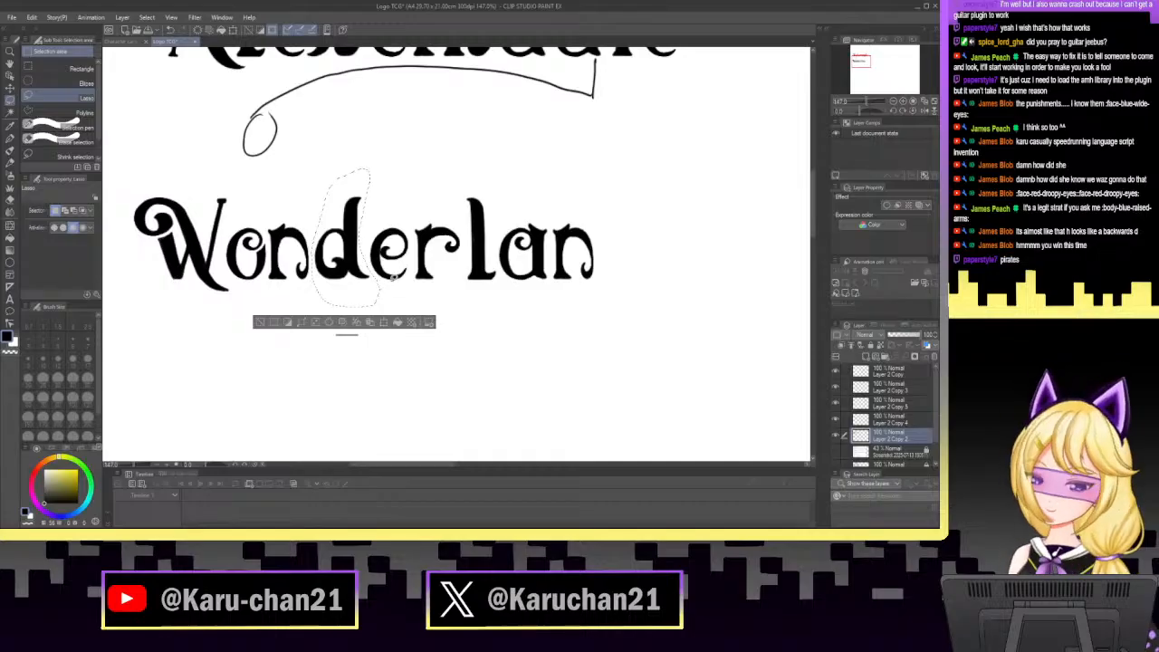
pyautogui.hotkey('ctrl', 'c')
pyautogui.hotkey('ctrl', 'v')
pyautogui.hotkey('ctrl', 't')
pyautogui.moveTo(360, 286); pyautogui.dragTo(645, 287)
pyautogui.click(616, 325)
pyautogui.click(608, 355)
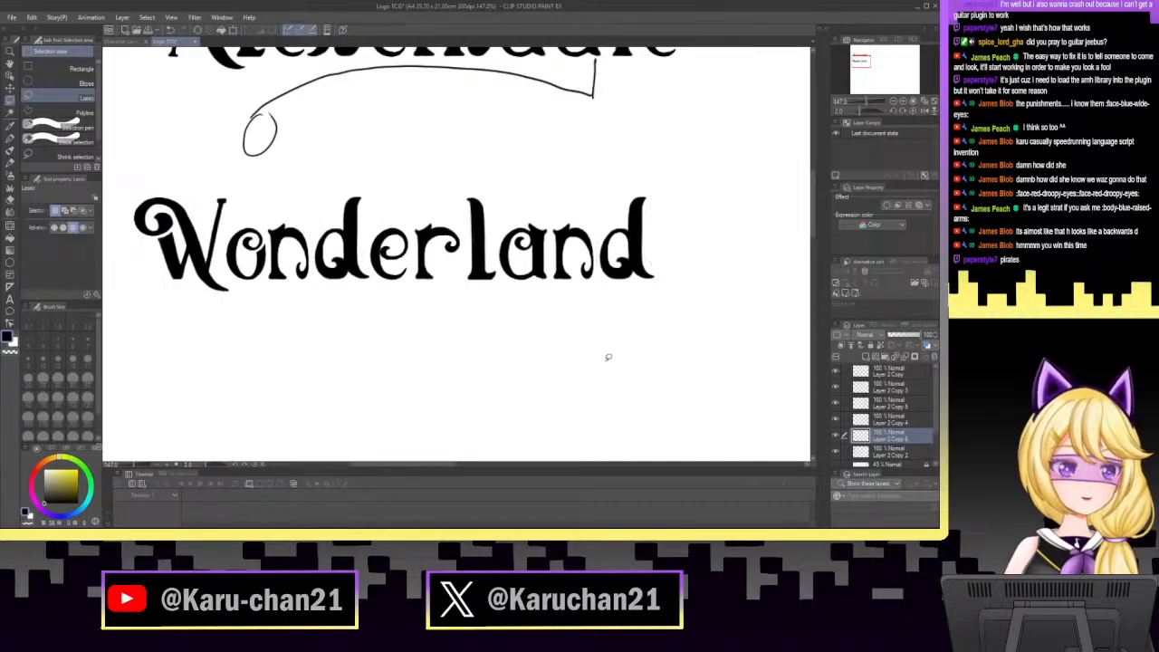
# Save the document and merge all the visible lettering layers, from Layer 2 Copy down to Layer 2 Copy 2, into one.
pyautogui.moveTo(866, 102); pyautogui.dragTo(853, 104)
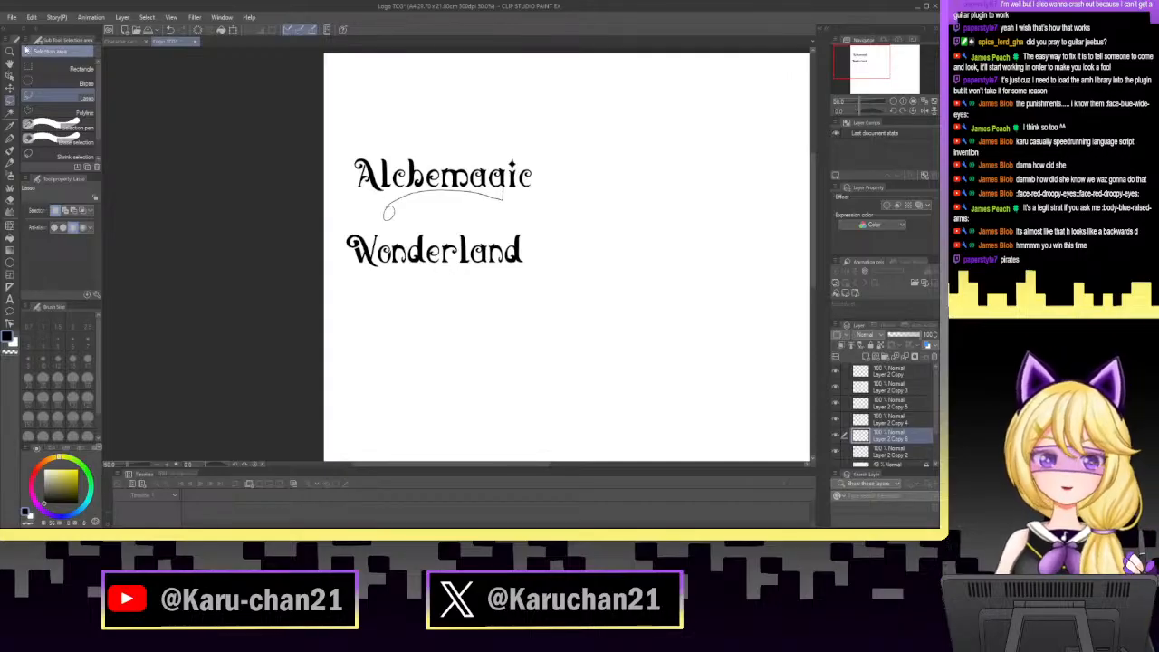
pyautogui.click(9, 16)
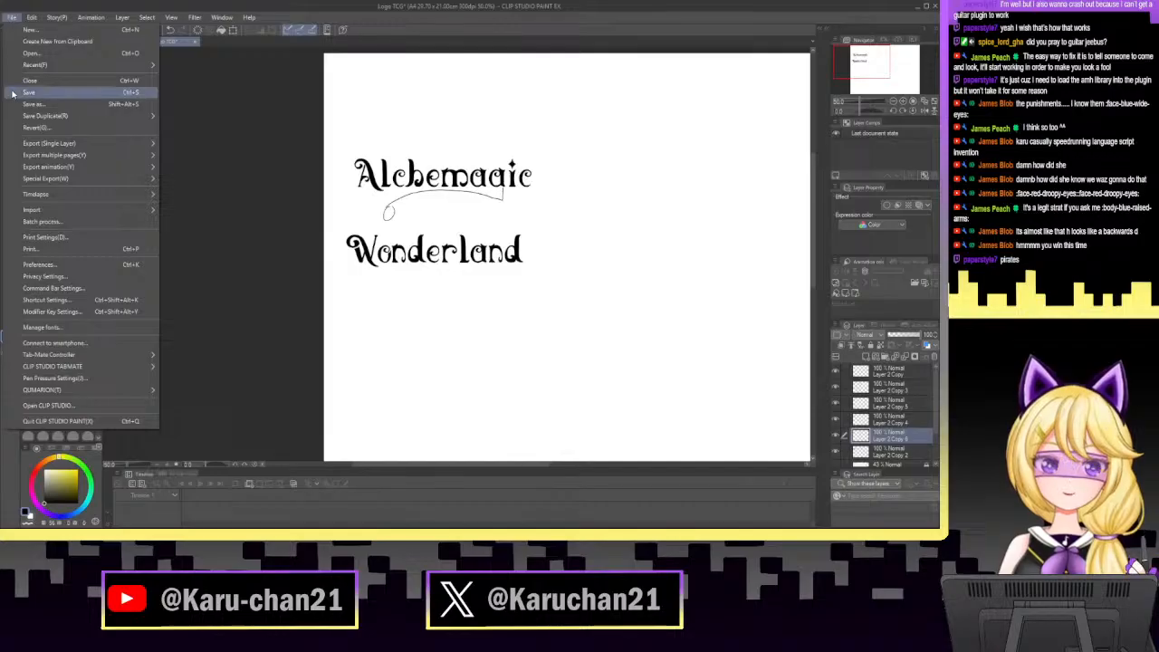
pyautogui.click(13, 91)
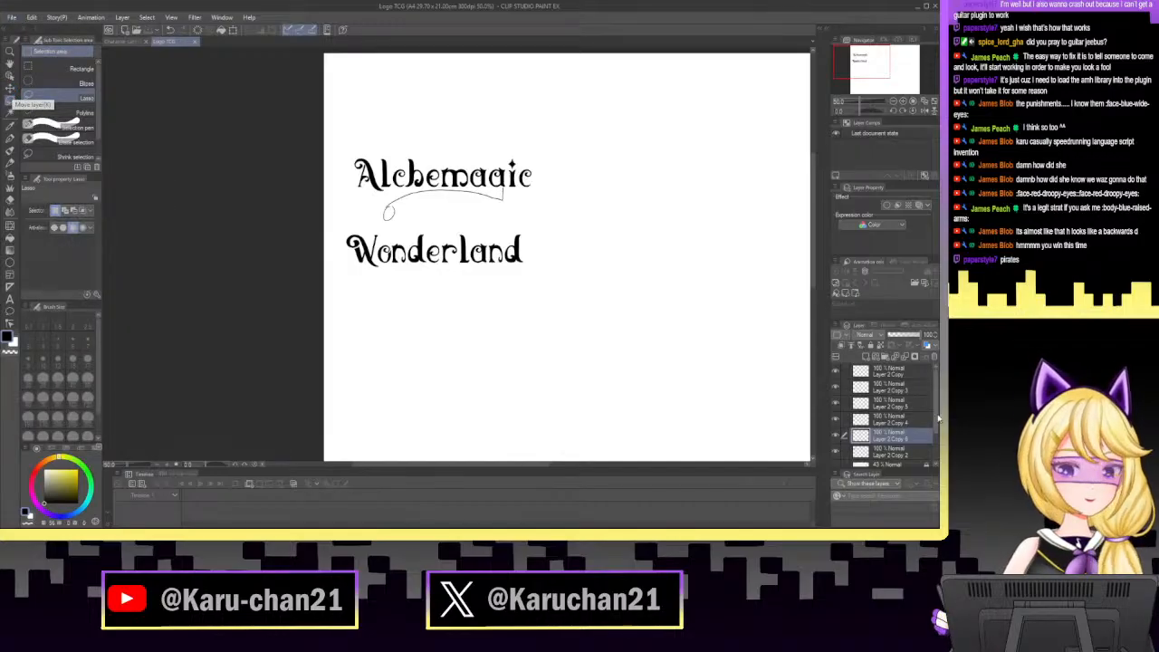
pyautogui.click(926, 449)
pyautogui.keyDown('shift'); pyautogui.click(903, 372); pyautogui.keyUp('shift')
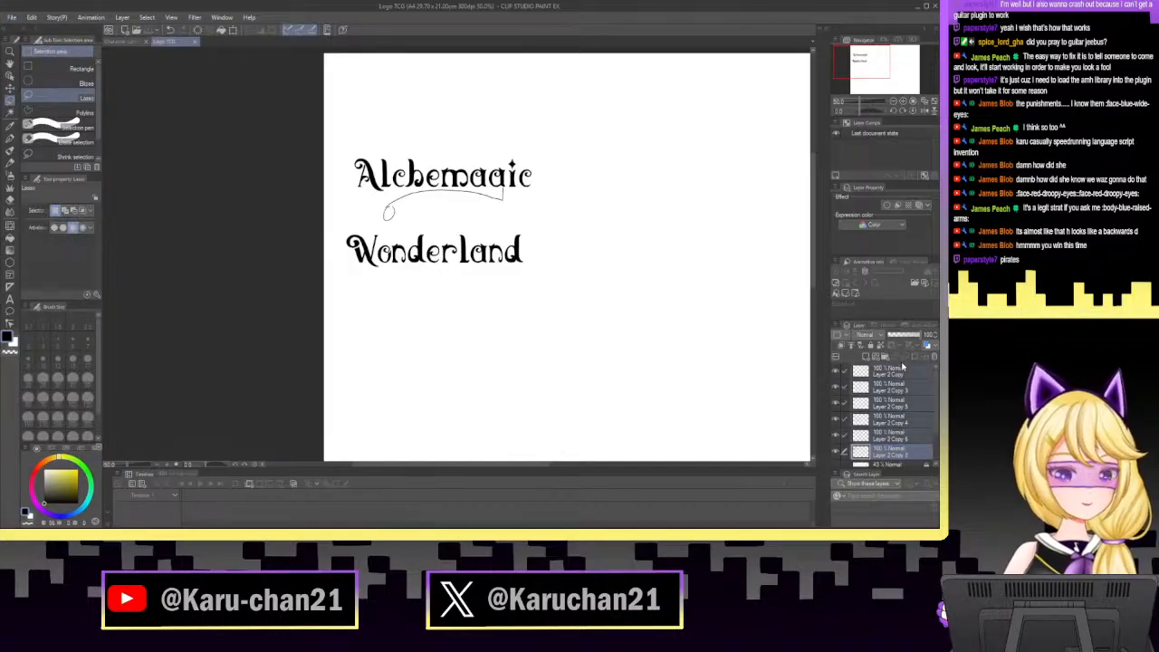
pyautogui.rightClick(903, 368)
pyautogui.click(897, 325)
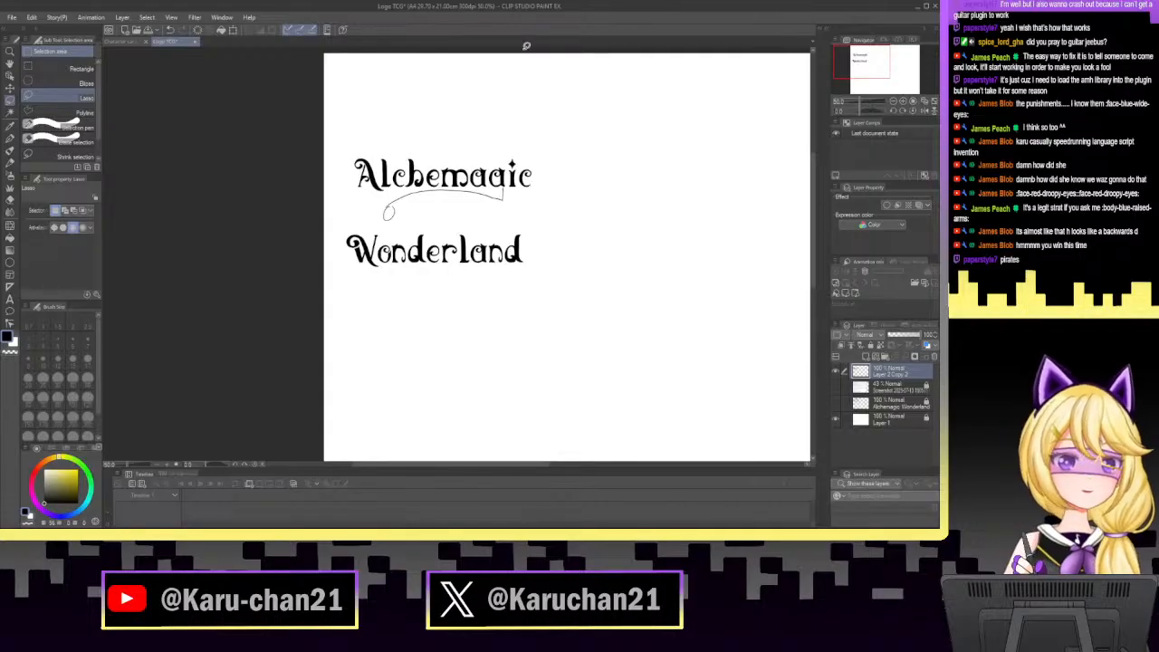
# Show the ruler bar, add a horizontal guide between the two words, and make the lettering layer active again.
pyautogui.click(170, 17)
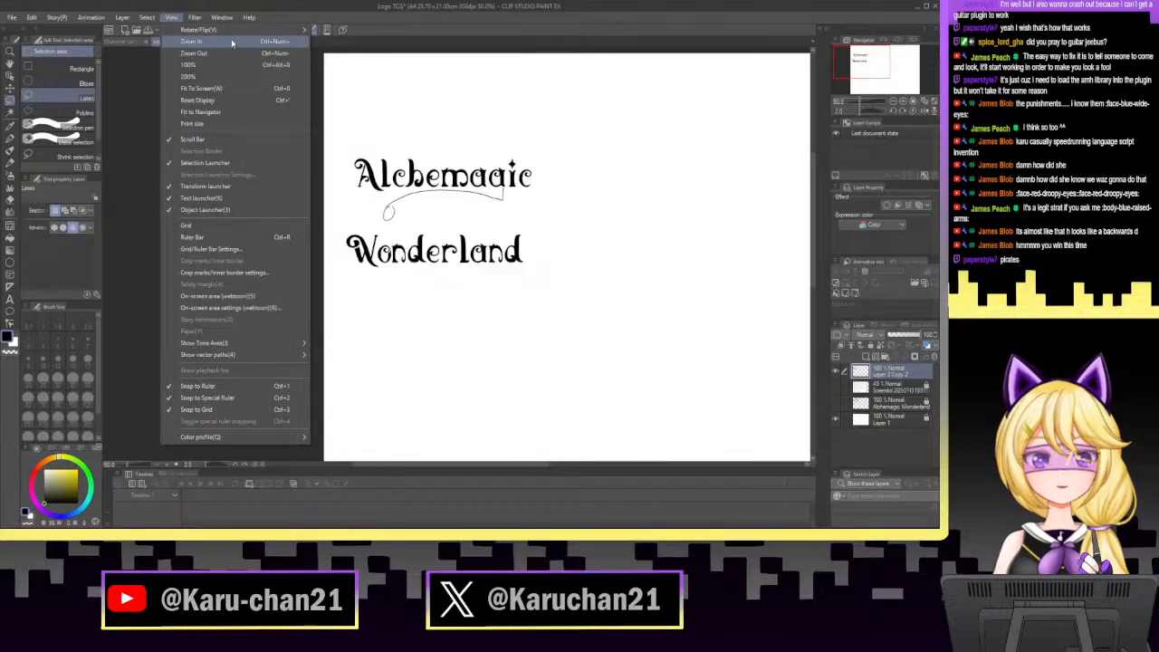
pyautogui.click(237, 238)
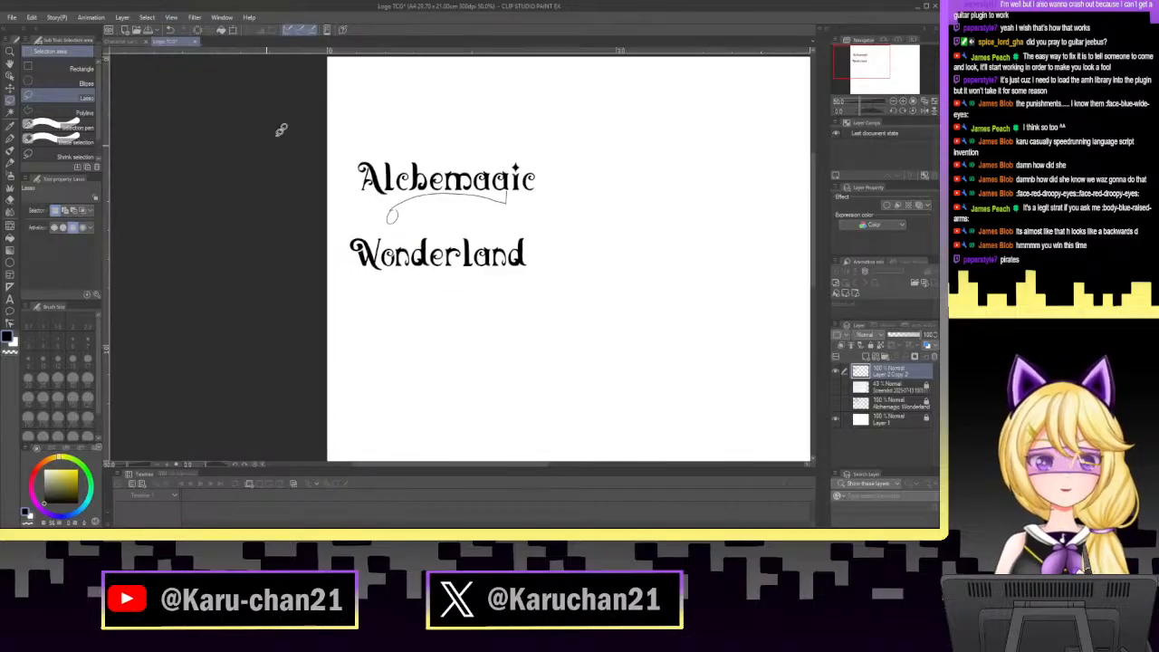
pyautogui.moveTo(440, 56); pyautogui.dragTo(603, 230)
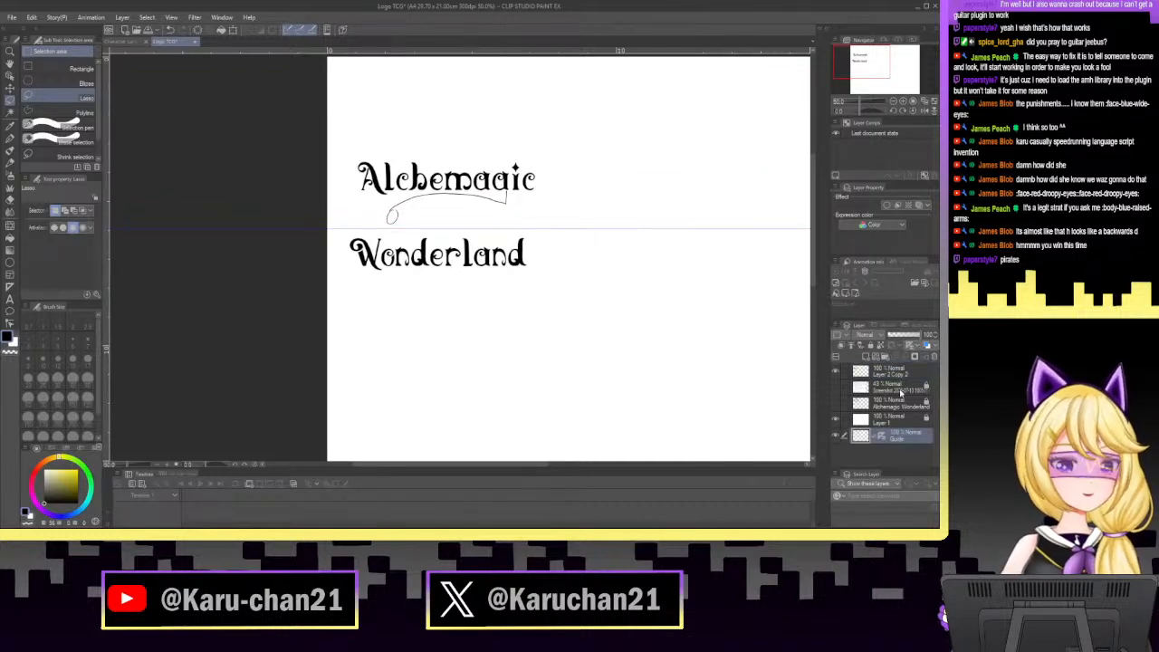
pyautogui.click(892, 372)
# Lasso "Alchemagic" with its sketched swash and move it up and to the right, well clear of the guide.
pyautogui.moveTo(860, 101); pyautogui.dragTo(866, 101)
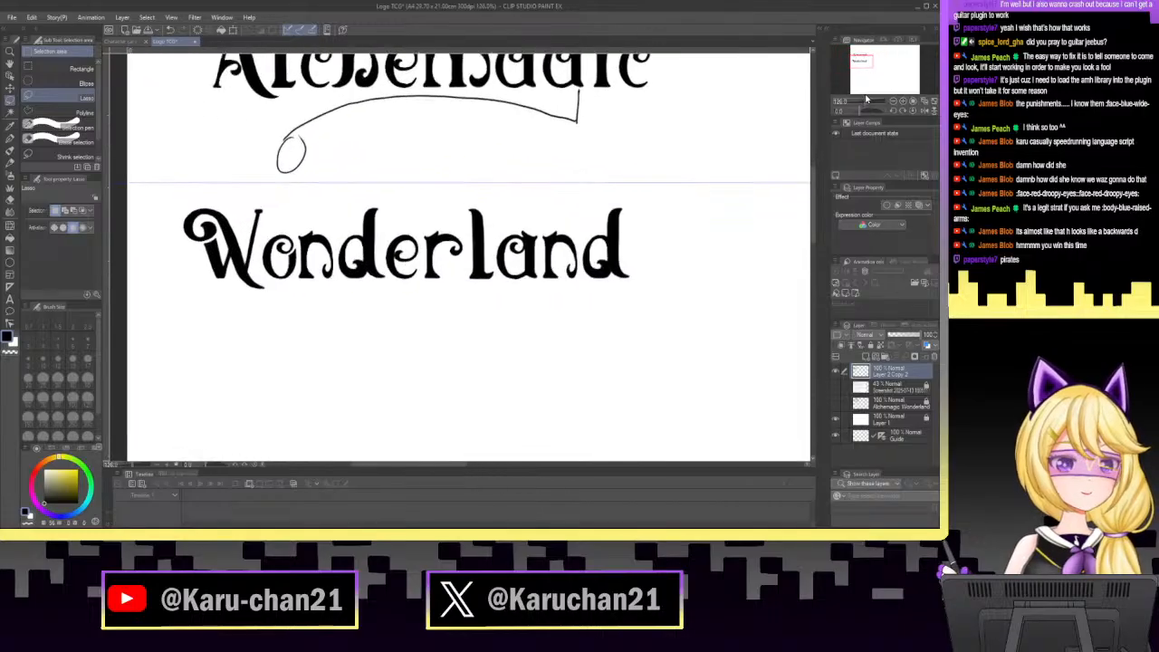
pyautogui.moveTo(870, 61); pyautogui.dragTo(868, 55)
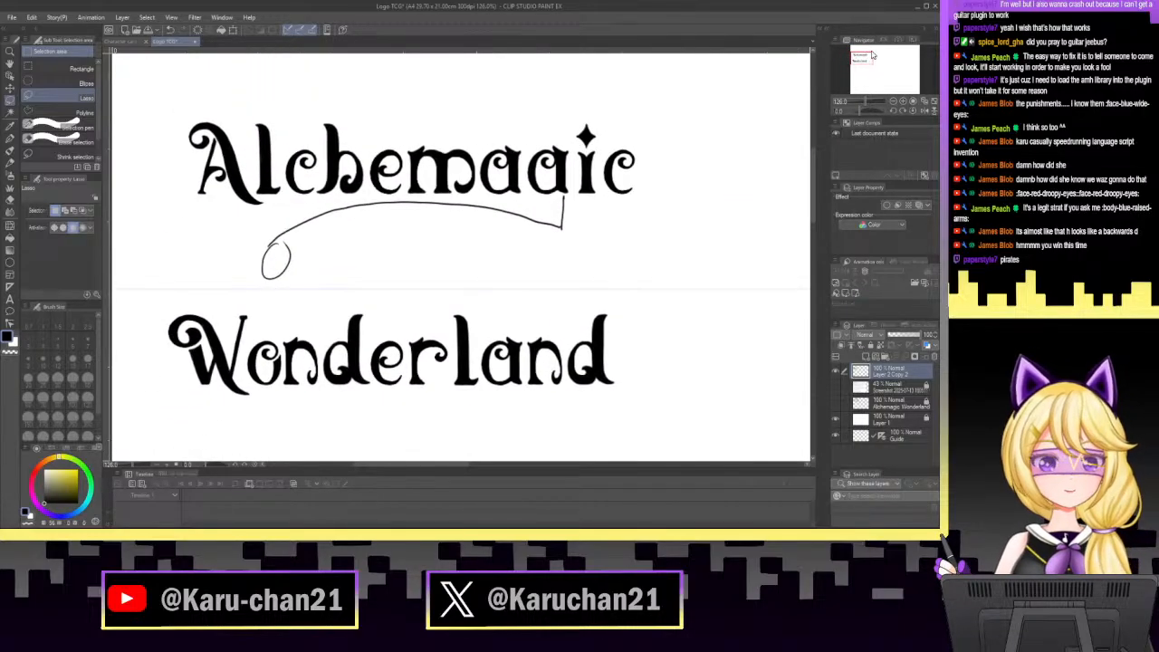
pyautogui.moveTo(854, 105); pyautogui.dragTo(846, 102)
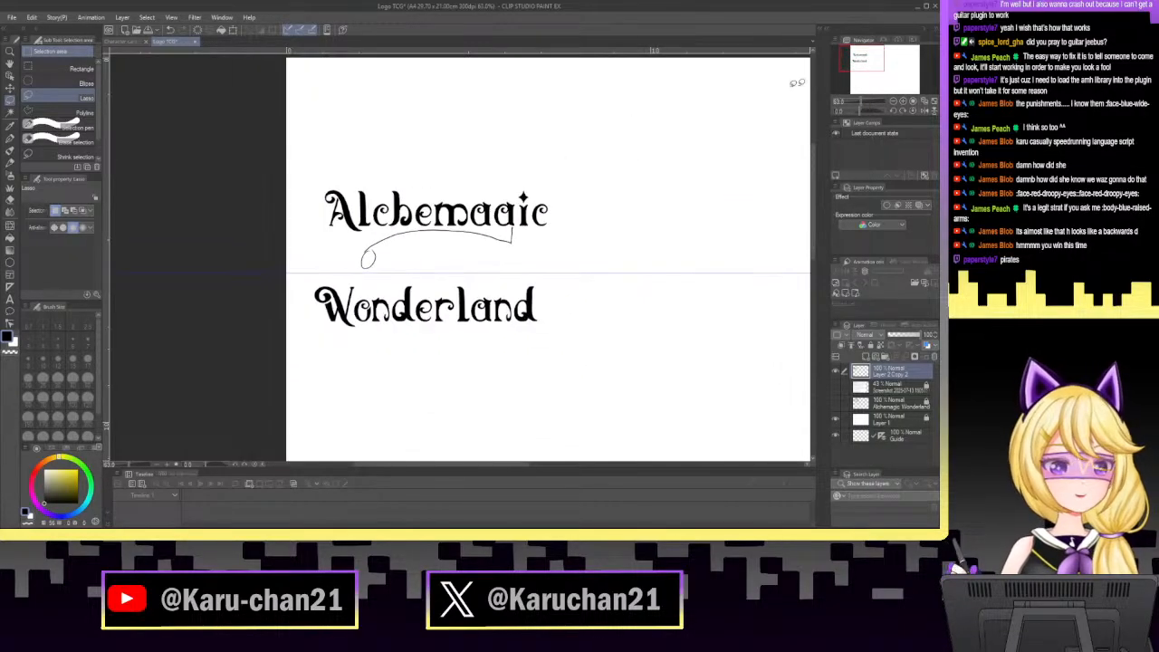
pyautogui.moveTo(329, 259)
pyautogui.mouseDown()
pyautogui.moveTo(524, 162)
pyautogui.moveTo(593, 243)
pyautogui.moveTo(503, 264)
pyautogui.moveTo(320, 269)
pyautogui.mouseUp()
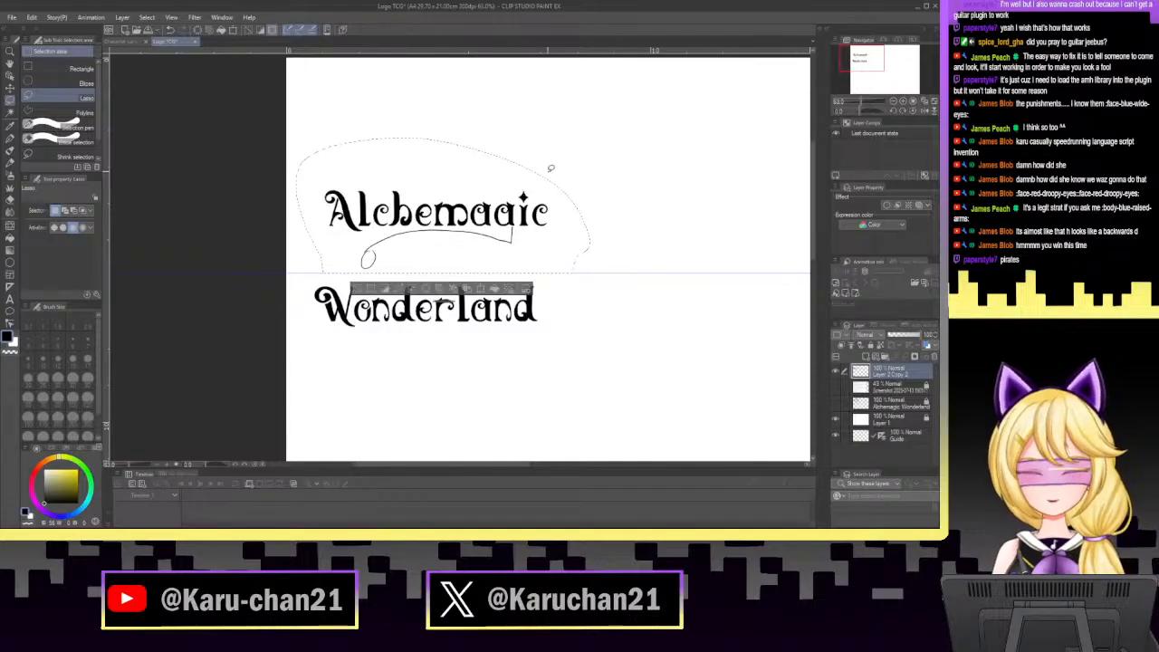
pyautogui.hotkey('ctrl', 't')
pyautogui.moveTo(539, 172)
pyautogui.mouseDown()
pyautogui.moveTo(616, 83)
pyautogui.moveTo(628, 87)
pyautogui.mouseUp()
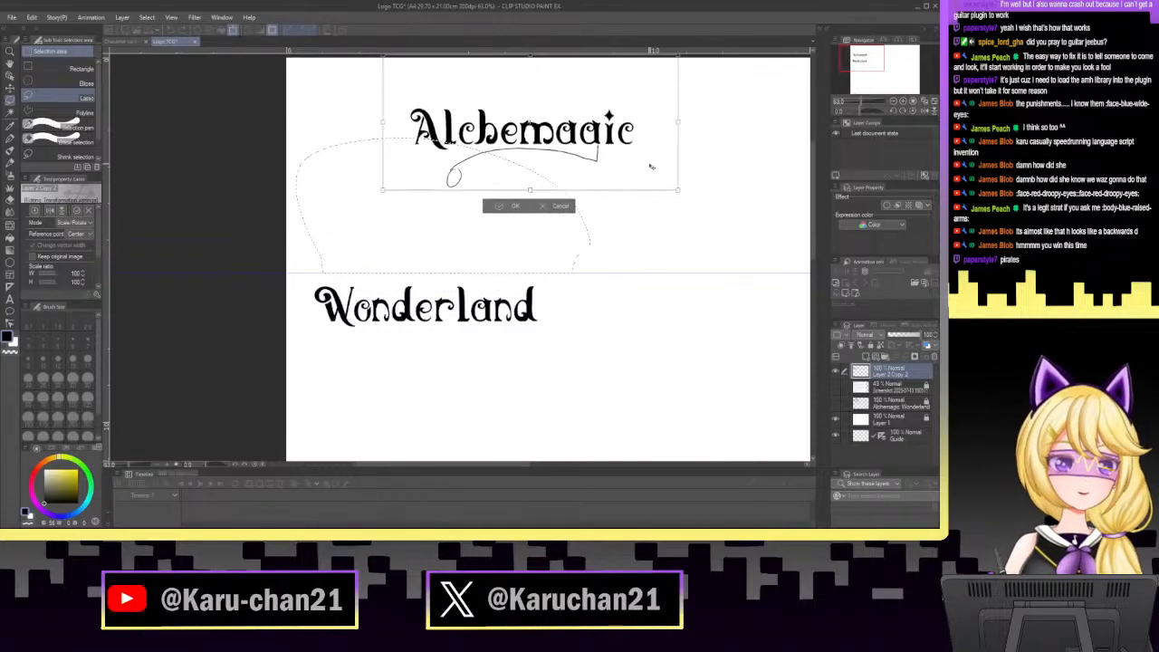
pyautogui.click(513, 206)
pyautogui.click(631, 335)
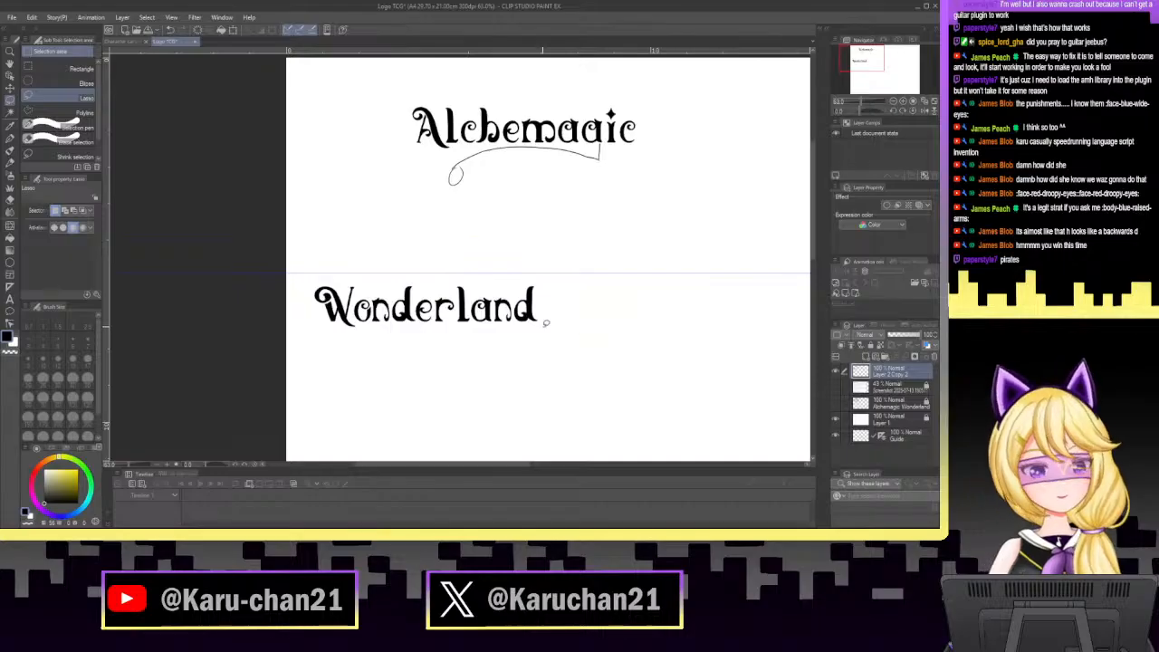
# Lasso "Wonderland" and move it up so the bottoms of its letters rest on the horizontal guide.
pyautogui.moveTo(570, 343)
pyautogui.mouseDown()
pyautogui.moveTo(438, 243)
pyautogui.moveTo(302, 266)
pyautogui.moveTo(432, 372)
pyautogui.moveTo(513, 371)
pyautogui.mouseUp()
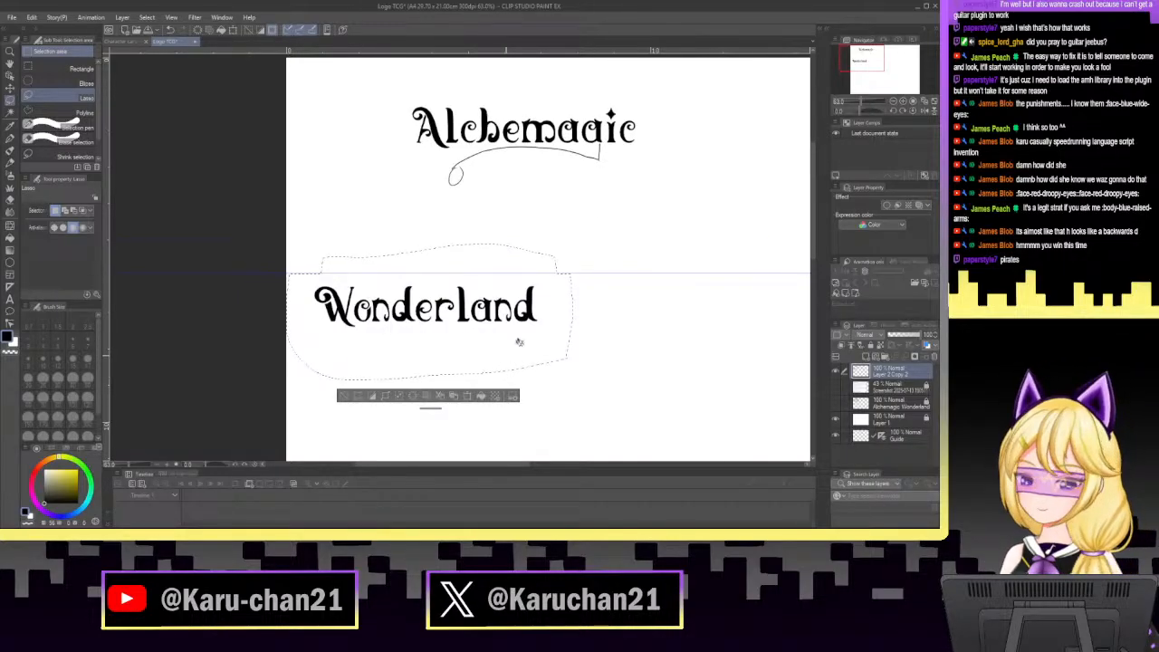
pyautogui.hotkey('ctrl', 't')
pyautogui.moveTo(520, 329); pyautogui.dragTo(531, 288)
pyautogui.moveTo(861, 111); pyautogui.dragTo(873, 85)
pyautogui.click(914, 111)
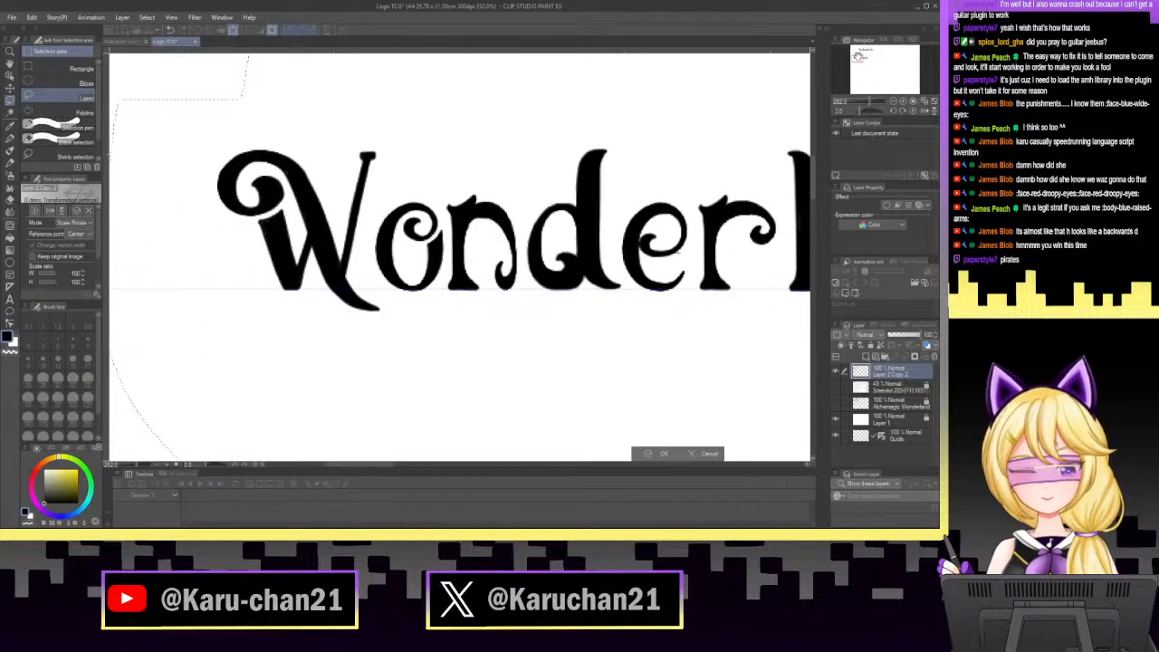
pyautogui.click(859, 56)
pyautogui.moveTo(865, 101); pyautogui.dragTo(878, 102)
pyautogui.moveTo(584, 165); pyautogui.dragTo(587, 165)
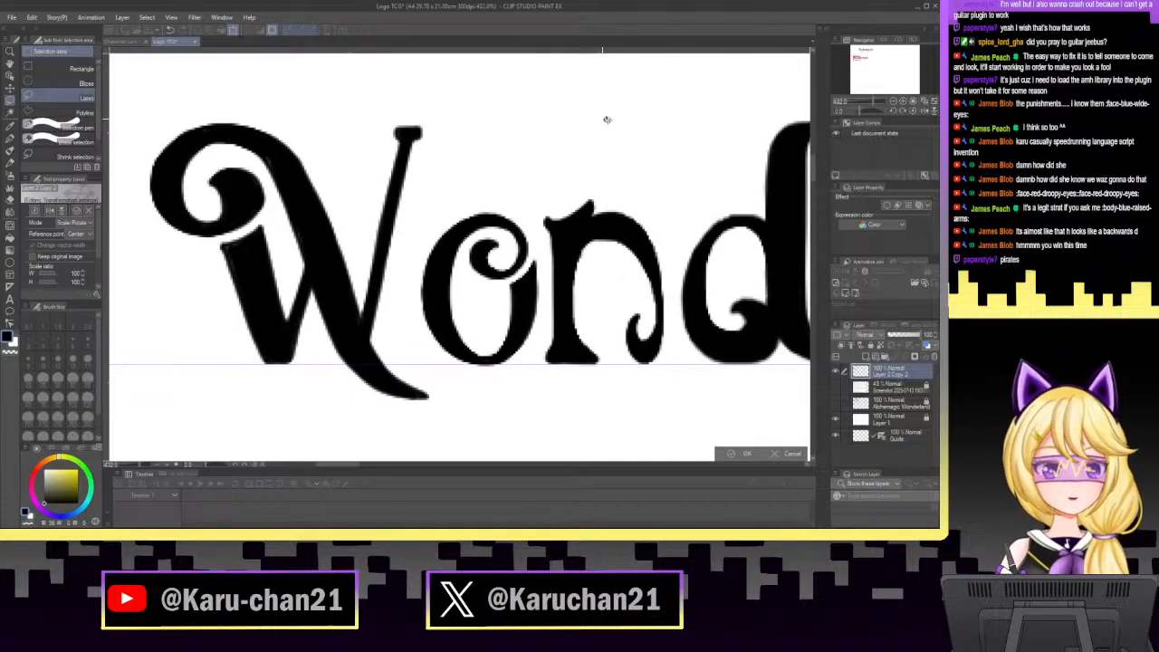
pyautogui.click(742, 455)
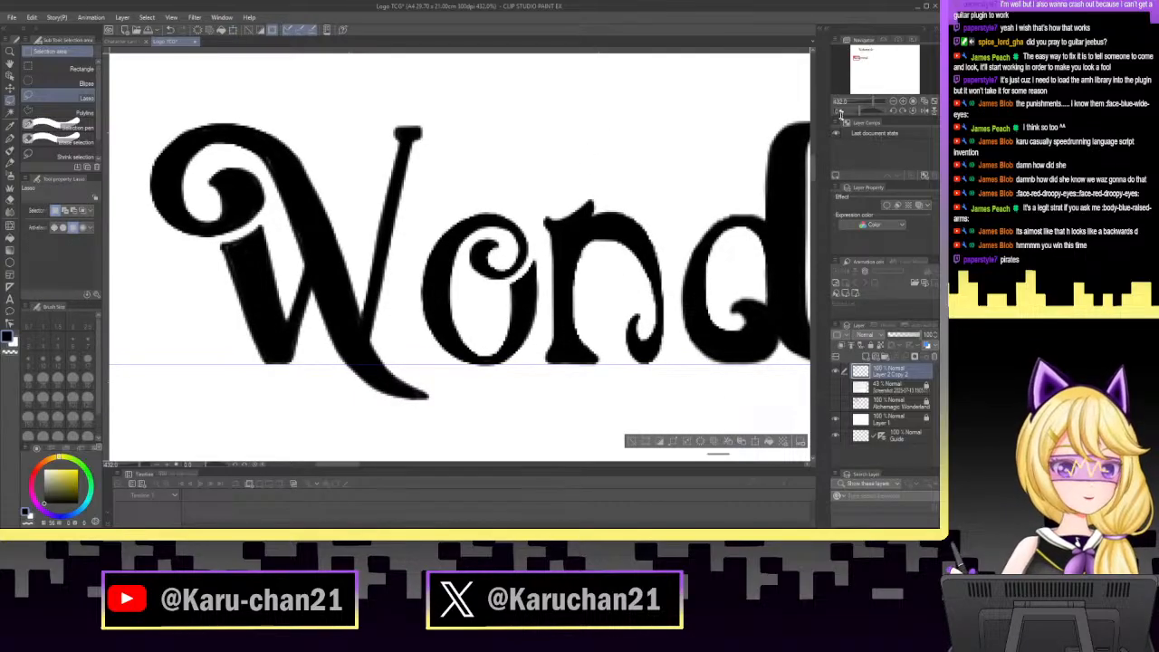
# Clear the selection and examine how the bottoms of the "Wonderland" letters line up with the guide.
pyautogui.moveTo(875, 102); pyautogui.dragTo(870, 103)
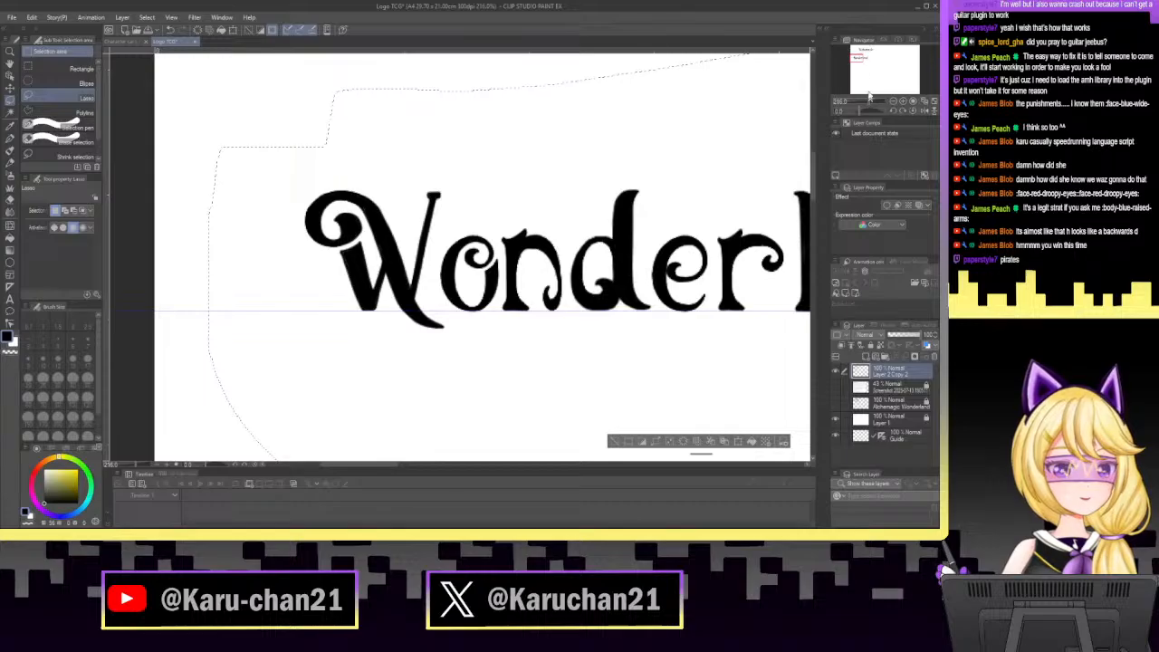
pyautogui.moveTo(857, 58); pyautogui.dragTo(857, 59)
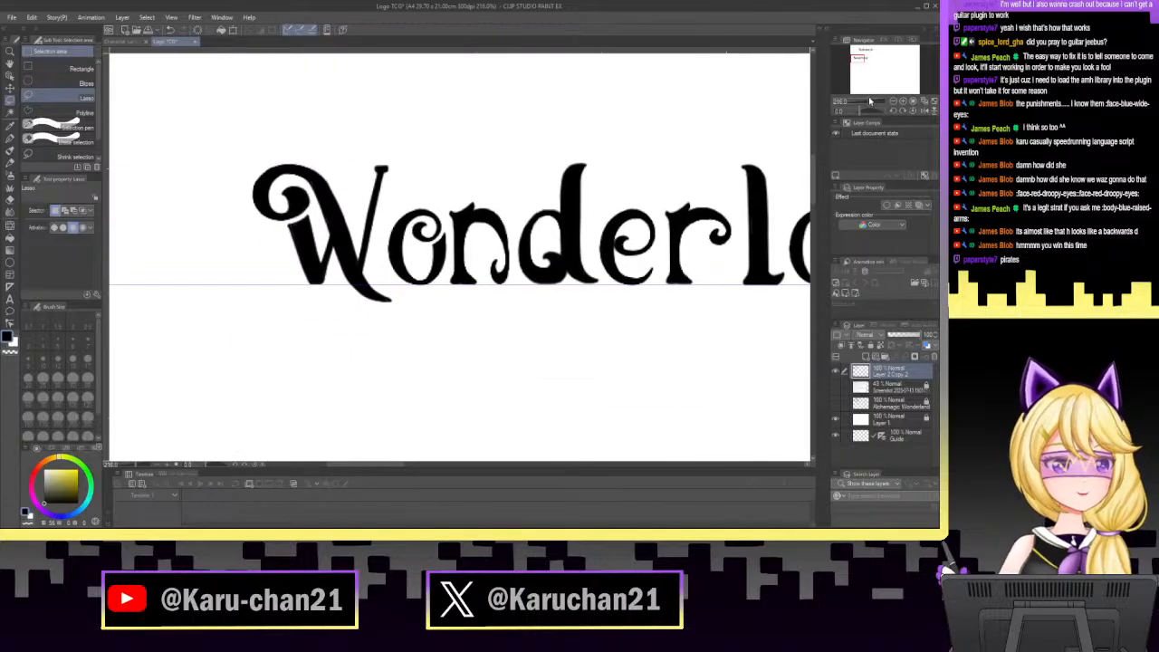
pyautogui.moveTo(870, 101); pyautogui.dragTo(876, 102)
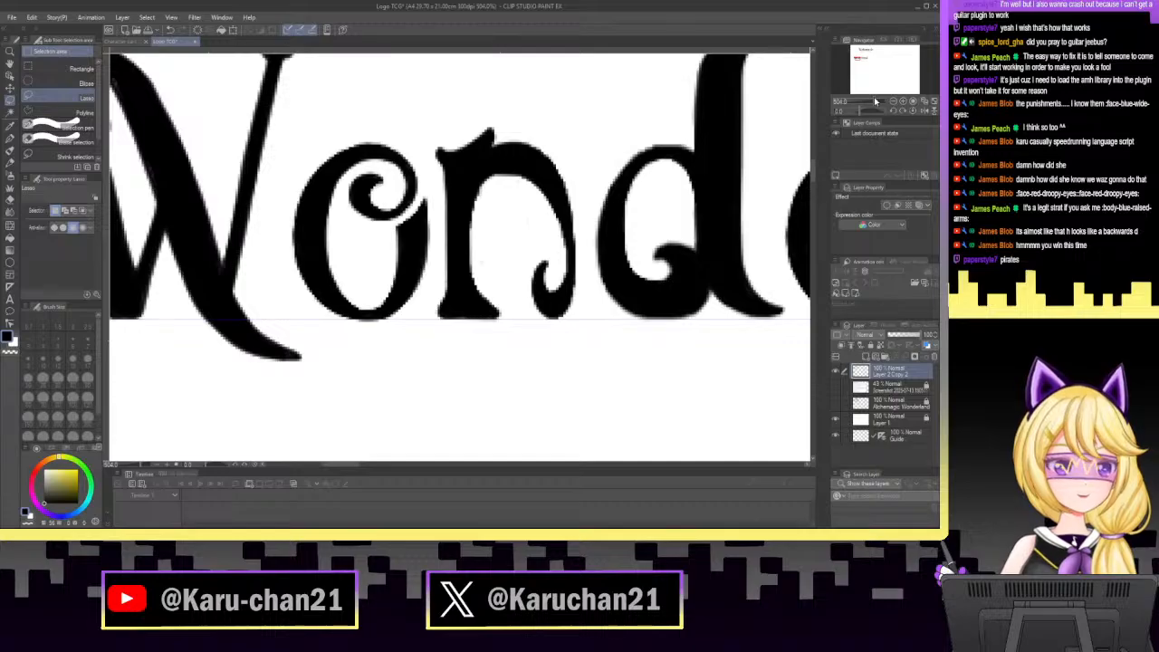
pyautogui.moveTo(875, 102); pyautogui.dragTo(874, 101)
pyautogui.moveTo(859, 59); pyautogui.dragTo(866, 58)
pyautogui.moveTo(872, 102); pyautogui.dragTo(863, 106)
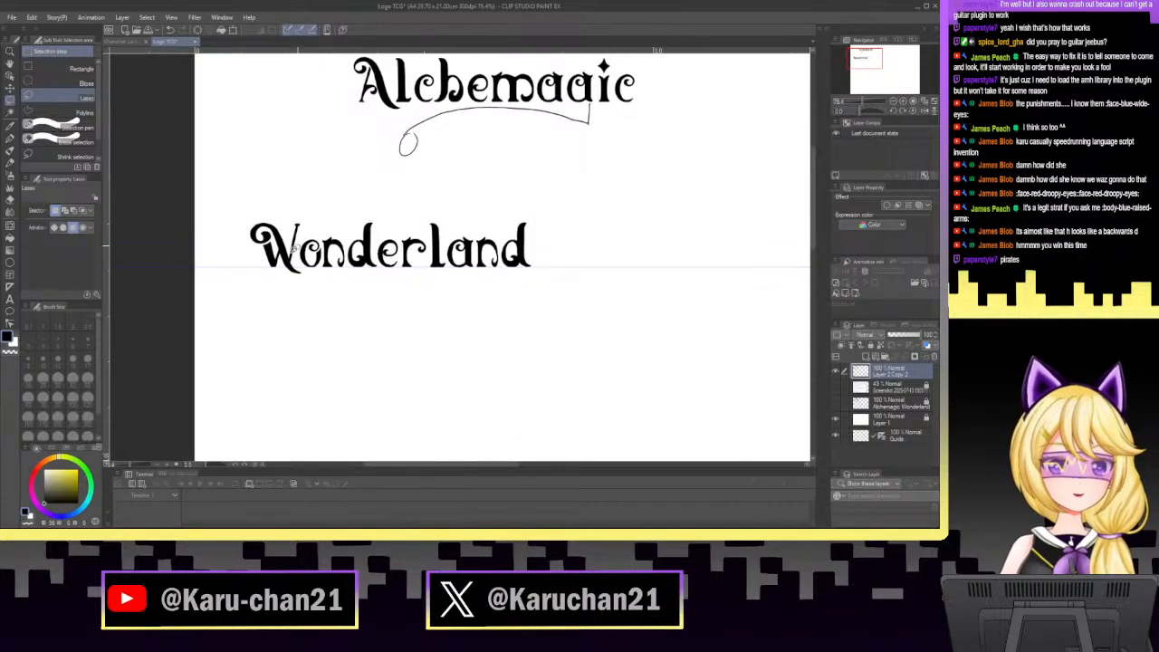
# Lasso "Wonderland" and move it straight down, well clear of the horizontal guide.
pyautogui.moveTo(264, 290)
pyautogui.mouseDown()
pyautogui.moveTo(453, 155)
pyautogui.moveTo(414, 368)
pyautogui.moveTo(344, 353)
pyautogui.mouseUp()
pyautogui.hotkey('ctrl', 't')
pyautogui.moveTo(454, 297); pyautogui.dragTo(444, 431)
pyautogui.click(384, 452)
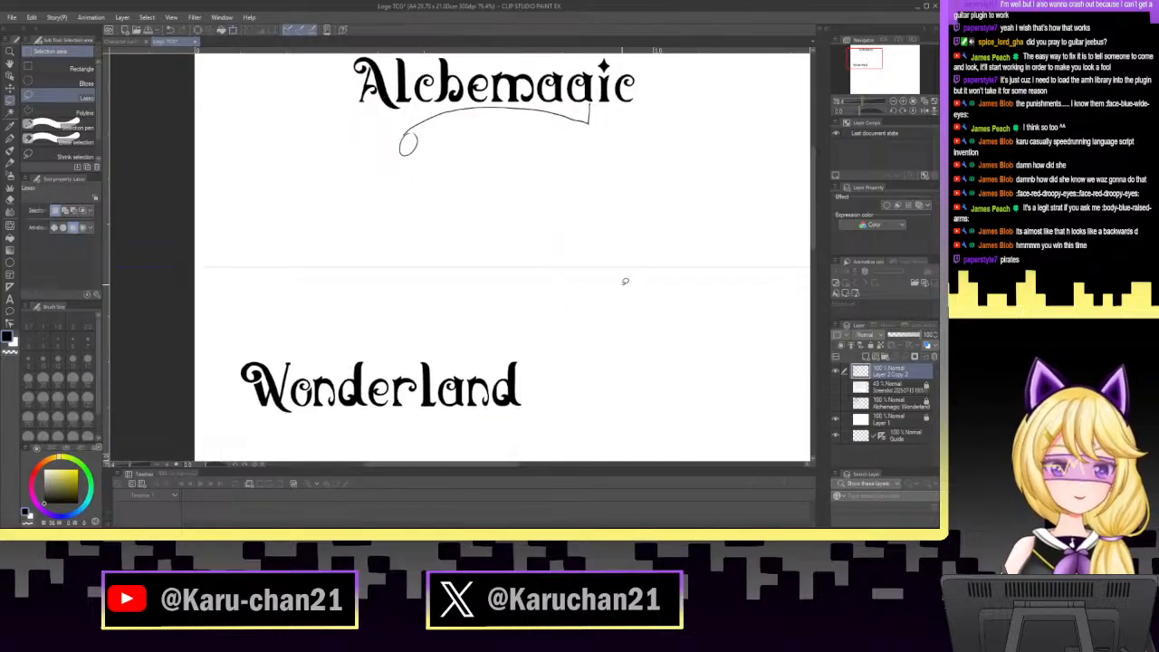
# Lasso "Alchemagic" with its sketched swash and move it down so the bottoms of its letters rest on the guide.
pyautogui.scroll(2, 625, 281)
pyautogui.moveTo(594, 203)
pyautogui.mouseDown()
pyautogui.moveTo(608, 69)
pyautogui.moveTo(315, 62)
pyautogui.moveTo(277, 157)
pyautogui.moveTo(465, 224)
pyautogui.moveTo(562, 192)
pyautogui.moveTo(480, 341)
pyautogui.mouseUp()
pyautogui.hotkey('ctrl', 't')
pyautogui.moveTo(861, 101); pyautogui.dragTo(871, 102)
pyautogui.moveTo(869, 59); pyautogui.dragTo(858, 61)
pyautogui.moveTo(870, 102); pyautogui.dragTo(874, 103)
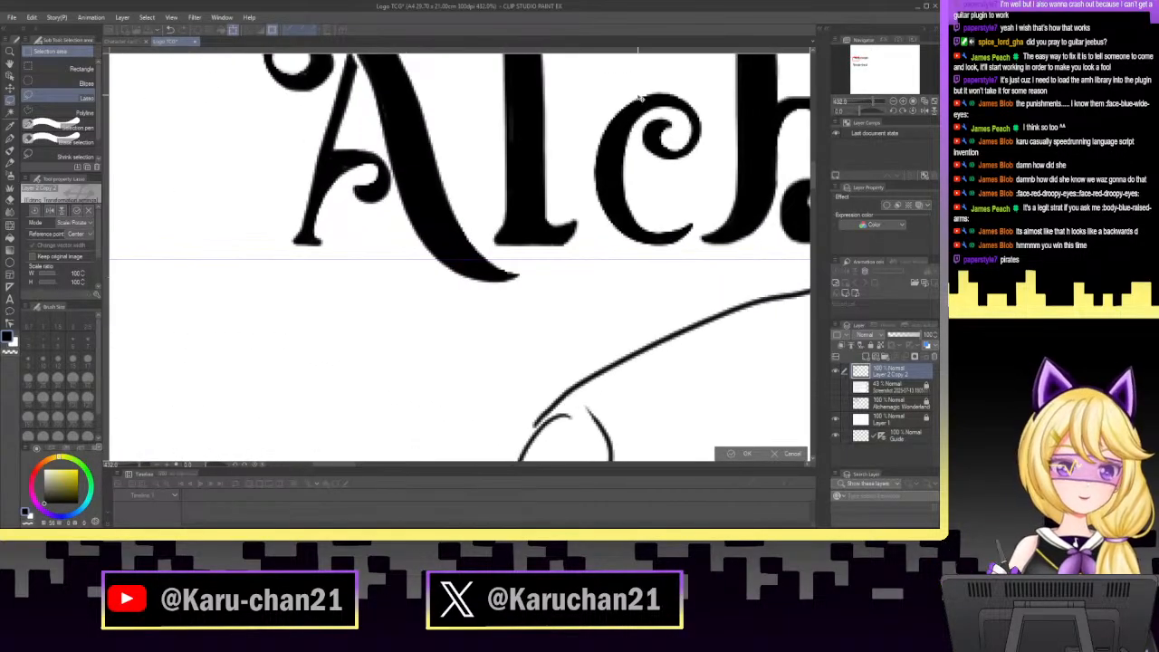
pyautogui.moveTo(392, 323); pyautogui.dragTo(390, 334)
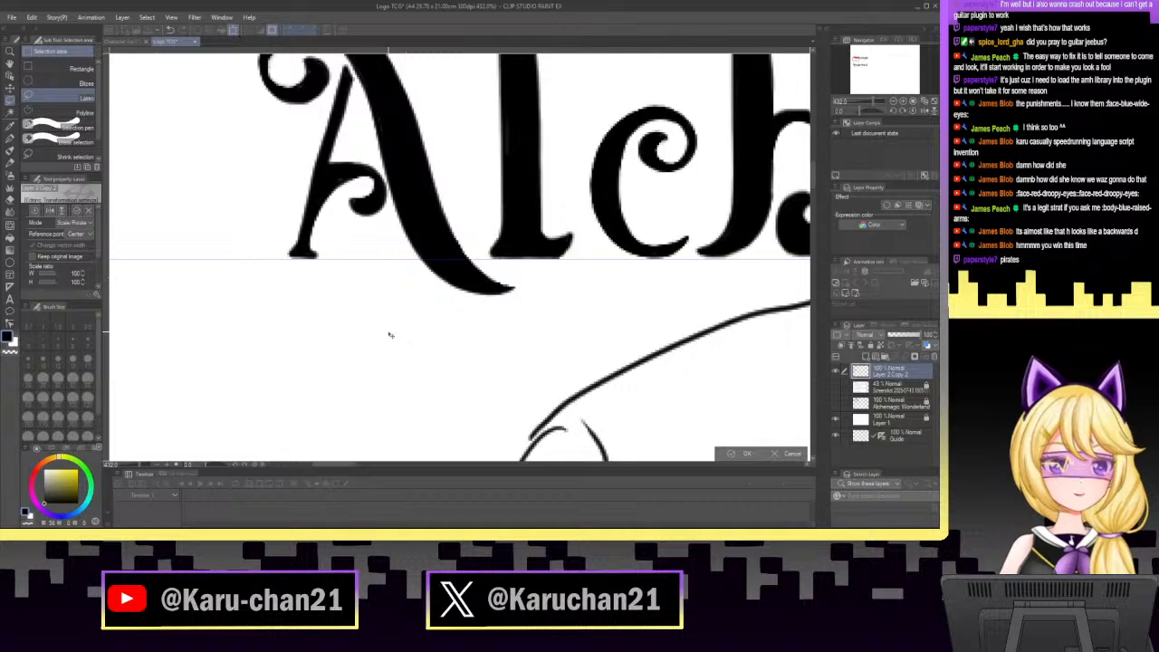
pyautogui.moveTo(391, 336); pyautogui.dragTo(390, 334)
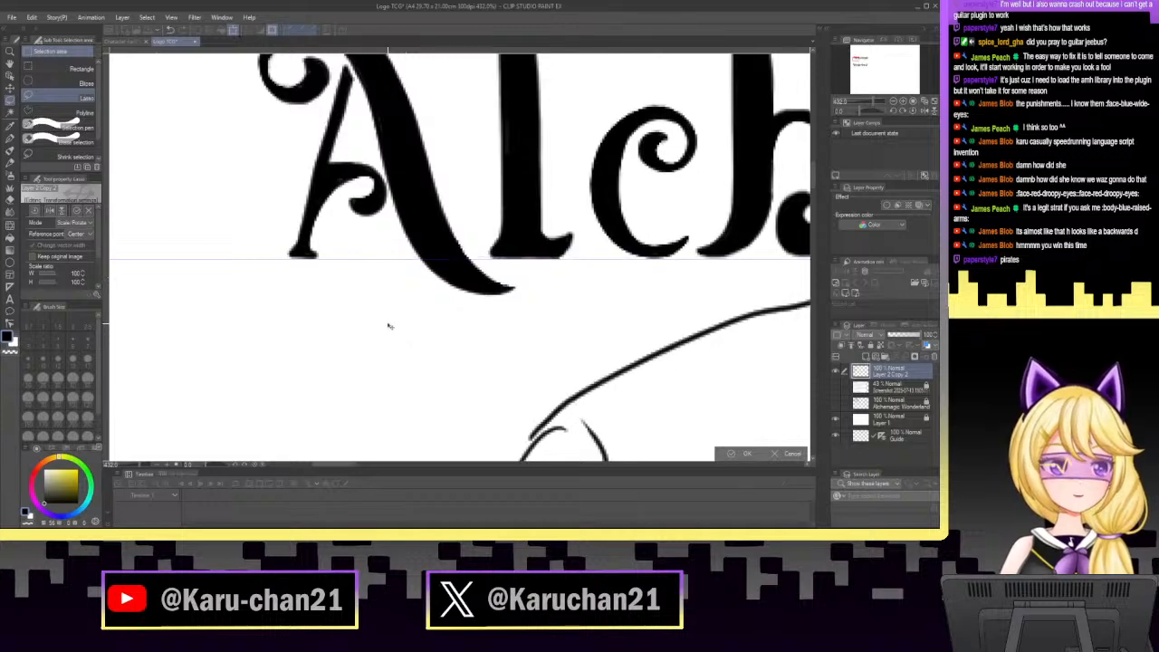
pyautogui.click(741, 453)
# Clear the selection, thicken the foot of the A's thin stem with the Turnip pen, and erase the excess below the guide.
pyautogui.click(865, 107)
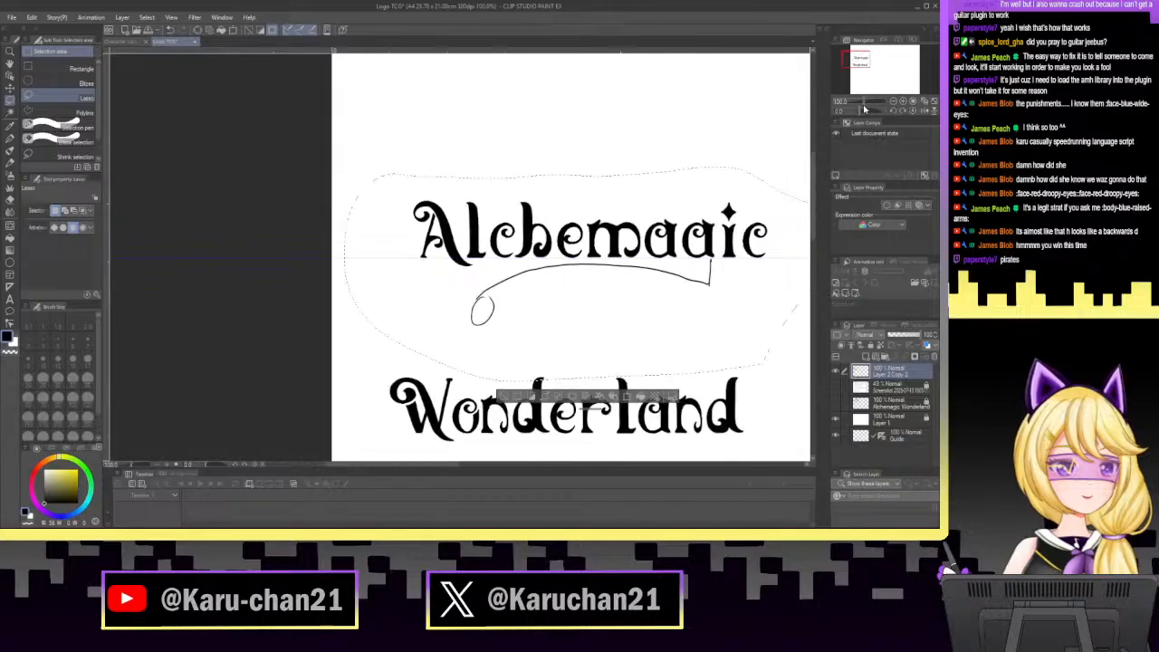
pyautogui.moveTo(865, 107); pyautogui.dragTo(876, 108)
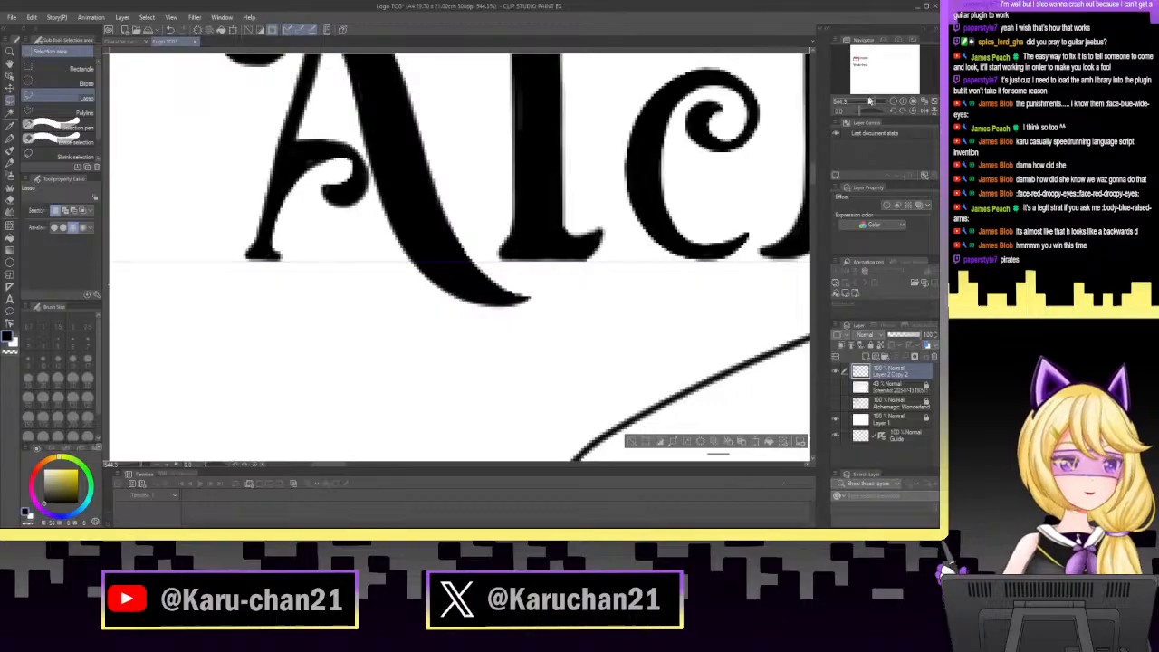
pyautogui.moveTo(873, 104)
pyautogui.mouseDown()
pyautogui.moveTo(856, 105)
pyautogui.moveTo(876, 107)
pyautogui.mouseUp()
pyautogui.click(737, 172)
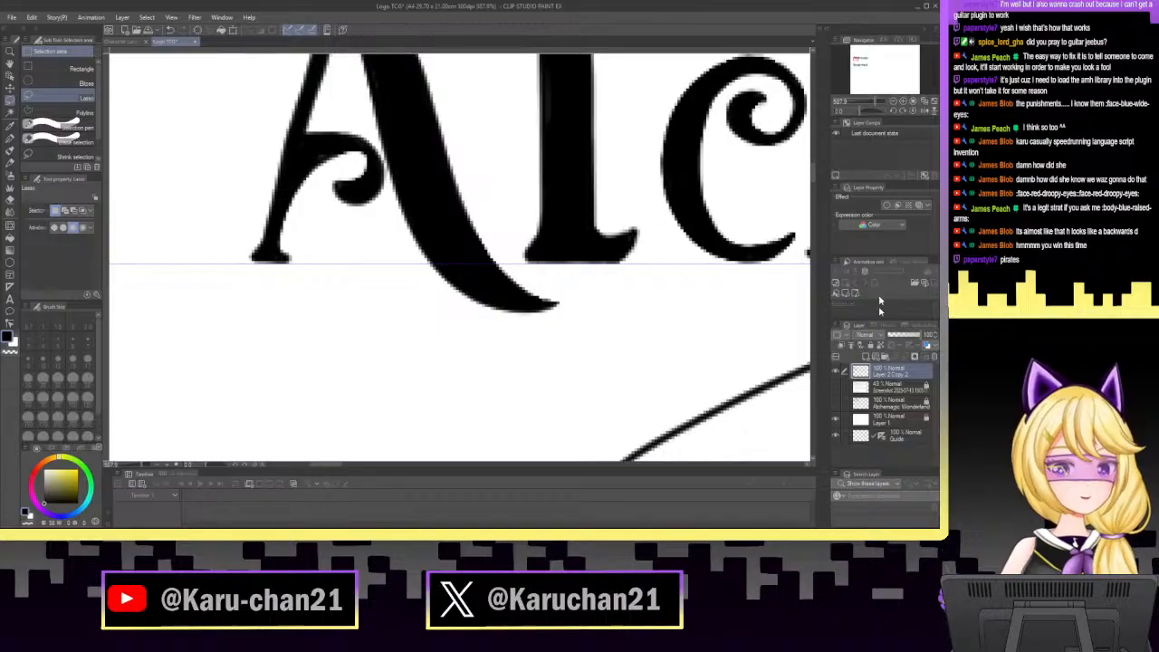
pyautogui.click(10, 141)
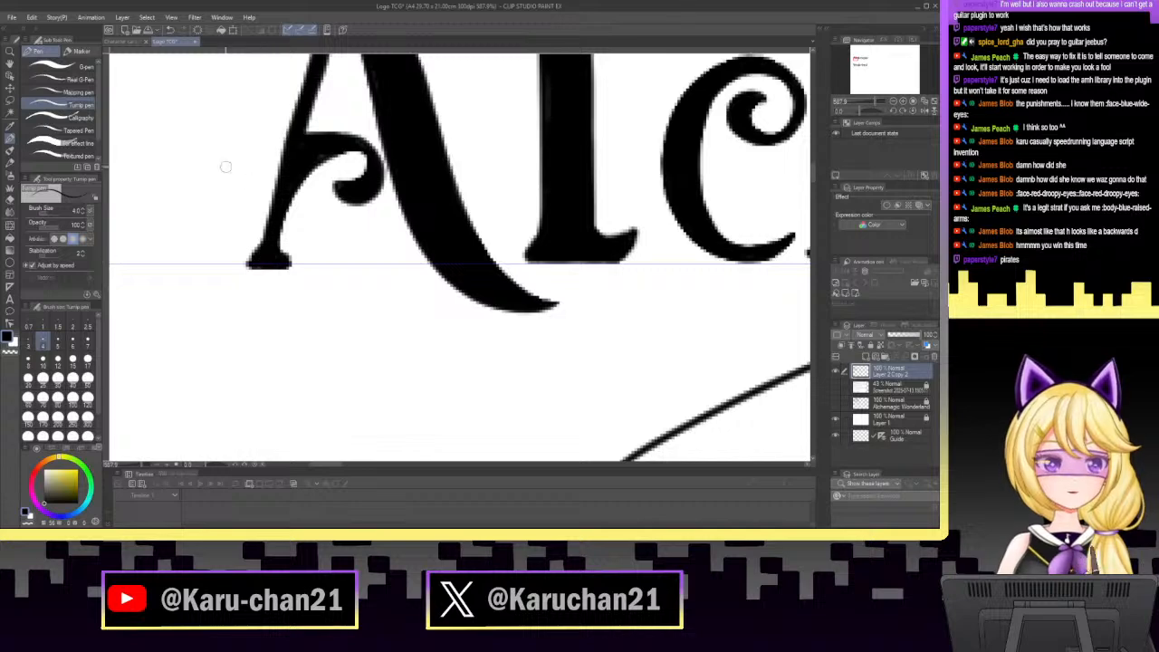
pyautogui.click(11, 194)
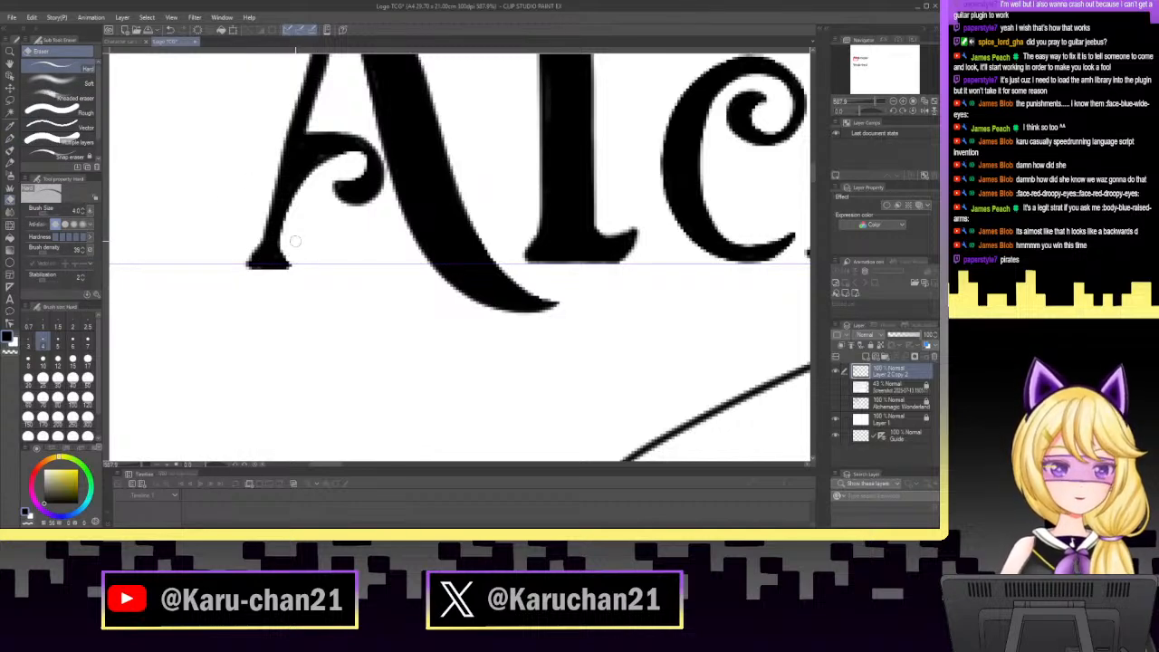
pyautogui.moveTo(303, 269); pyautogui.dragTo(247, 268)
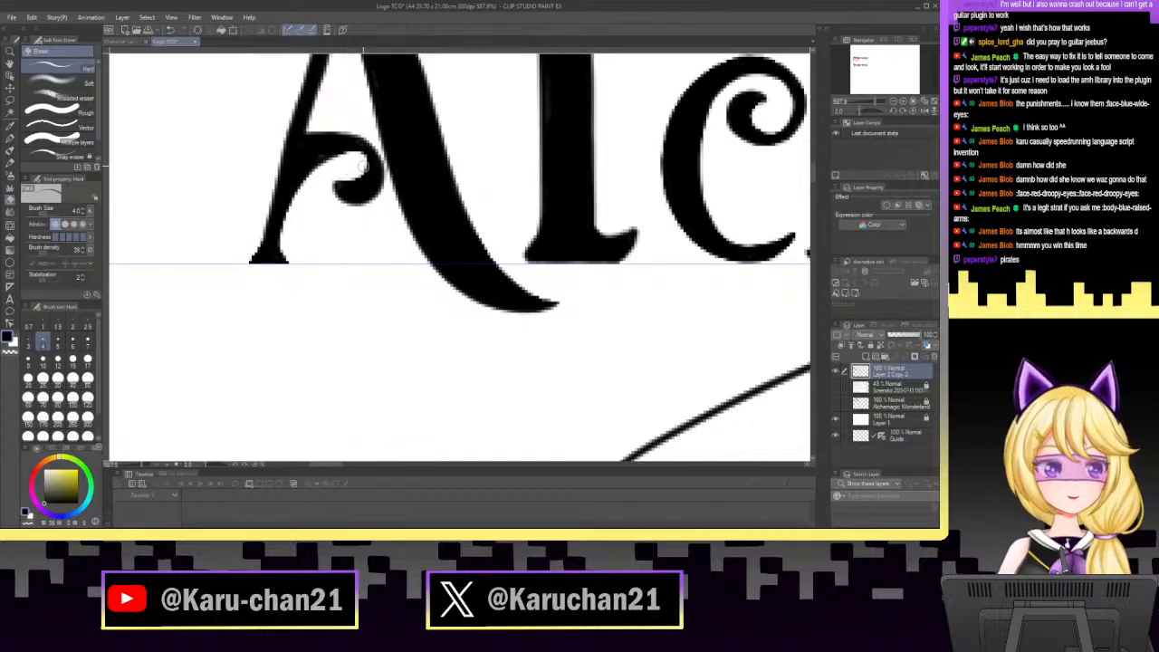
# Extend the base of the "l" in "Alchemagic" down to the guide with the Turnip pen, undoing the first stroke.
pyautogui.press('p')
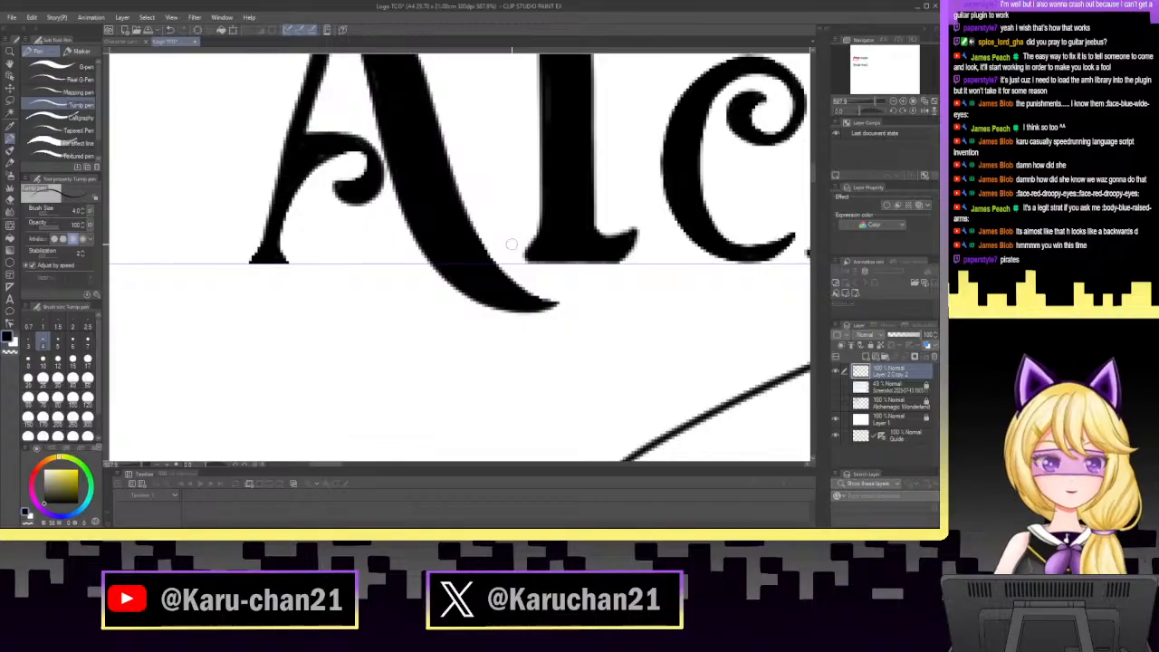
pyautogui.moveTo(538, 260)
pyautogui.mouseDown()
pyautogui.moveTo(618, 256)
pyautogui.moveTo(534, 254)
pyautogui.moveTo(588, 253)
pyautogui.moveTo(537, 258)
pyautogui.mouseUp()
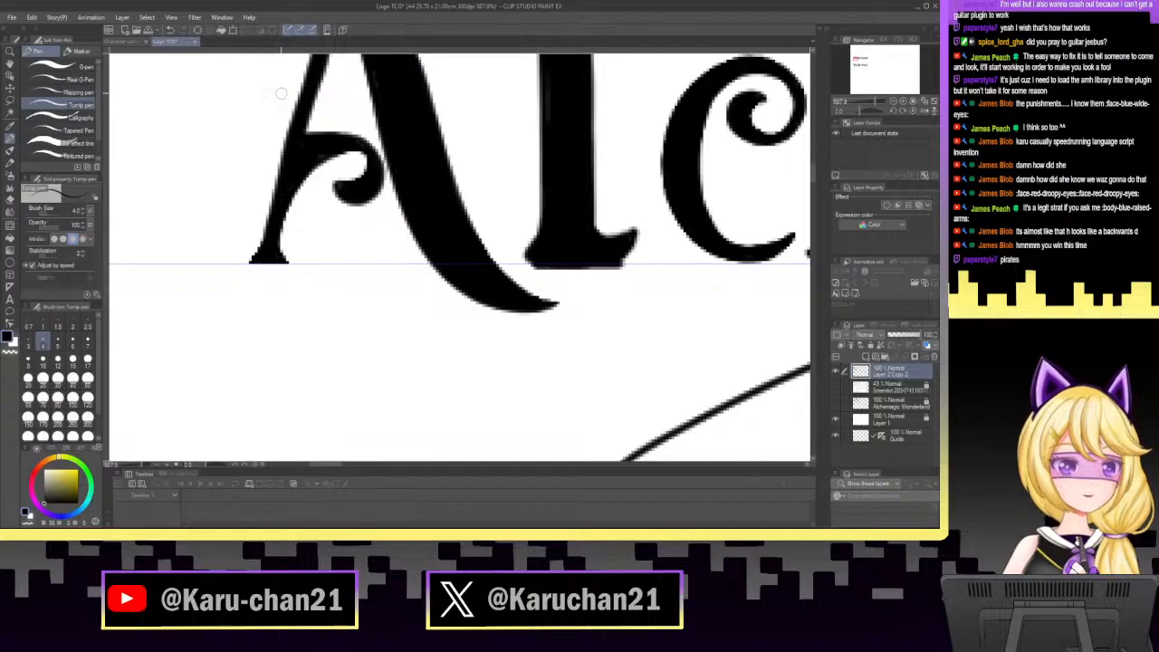
pyautogui.click(172, 30)
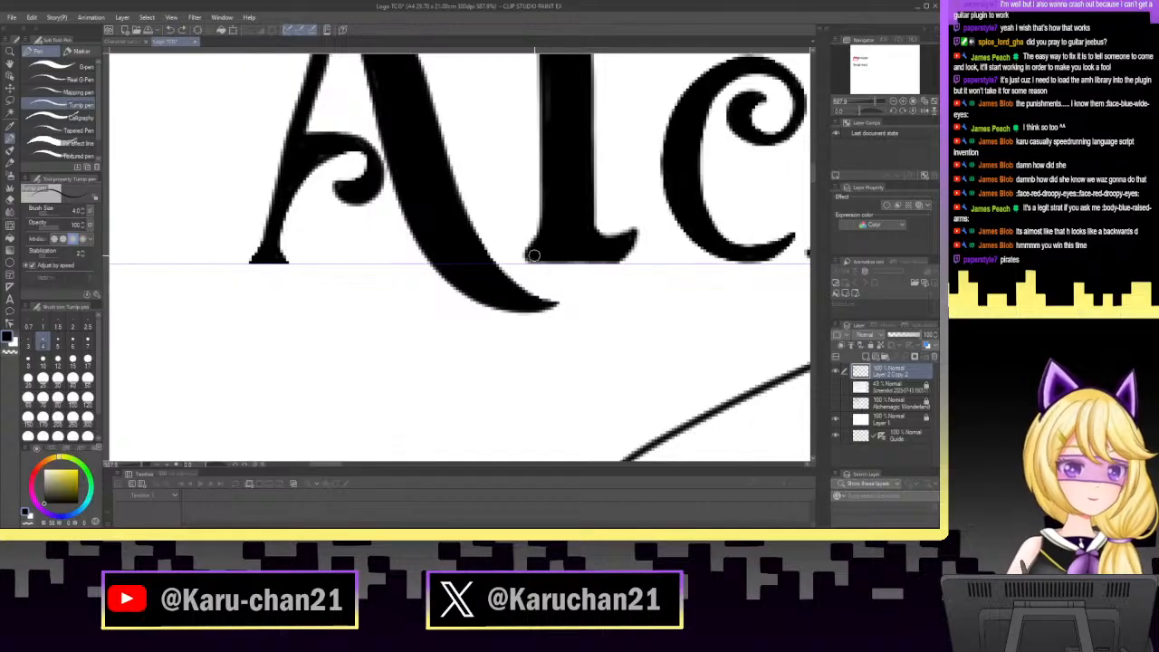
pyautogui.moveTo(531, 256); pyautogui.dragTo(616, 250)
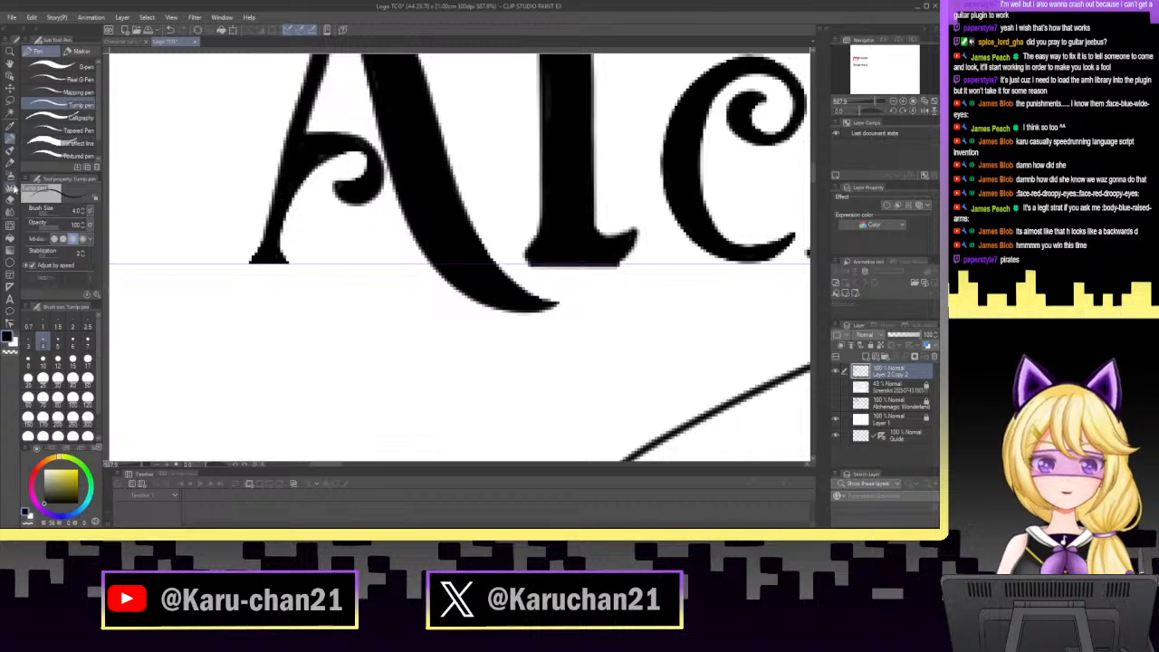
# Trim the underside of the "l" straight along the guide with the Hard eraser, undoing the uneven first pass.
pyautogui.click(11, 198)
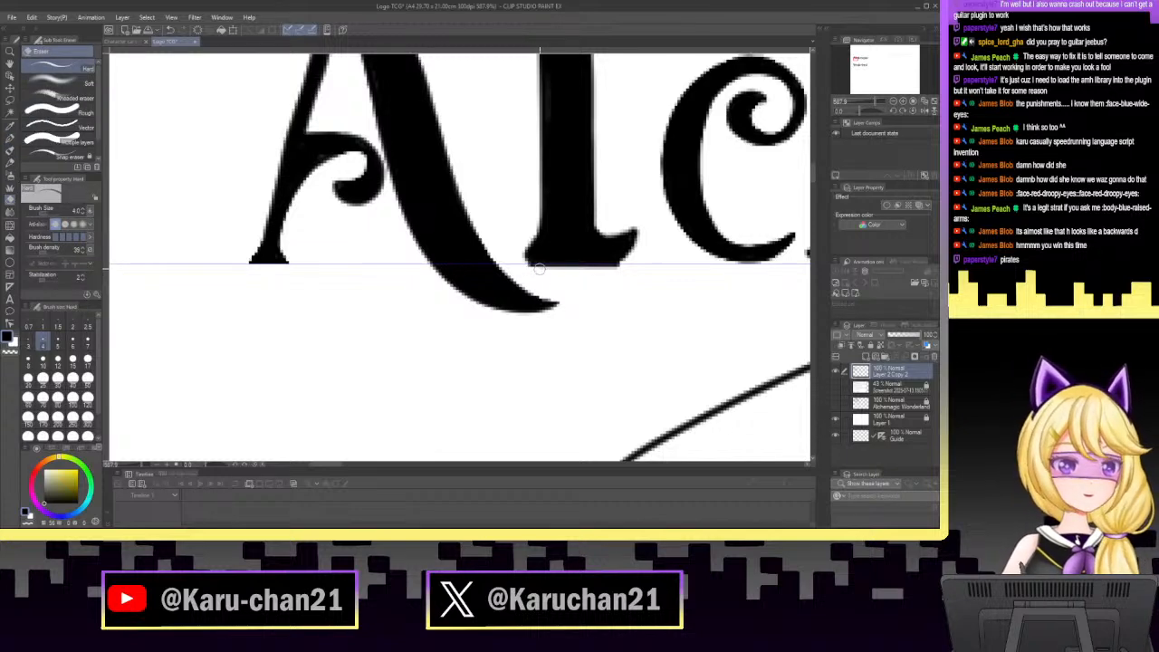
pyautogui.moveTo(572, 271)
pyautogui.mouseDown()
pyautogui.moveTo(624, 268)
pyautogui.moveTo(541, 268)
pyautogui.moveTo(577, 267)
pyautogui.mouseUp()
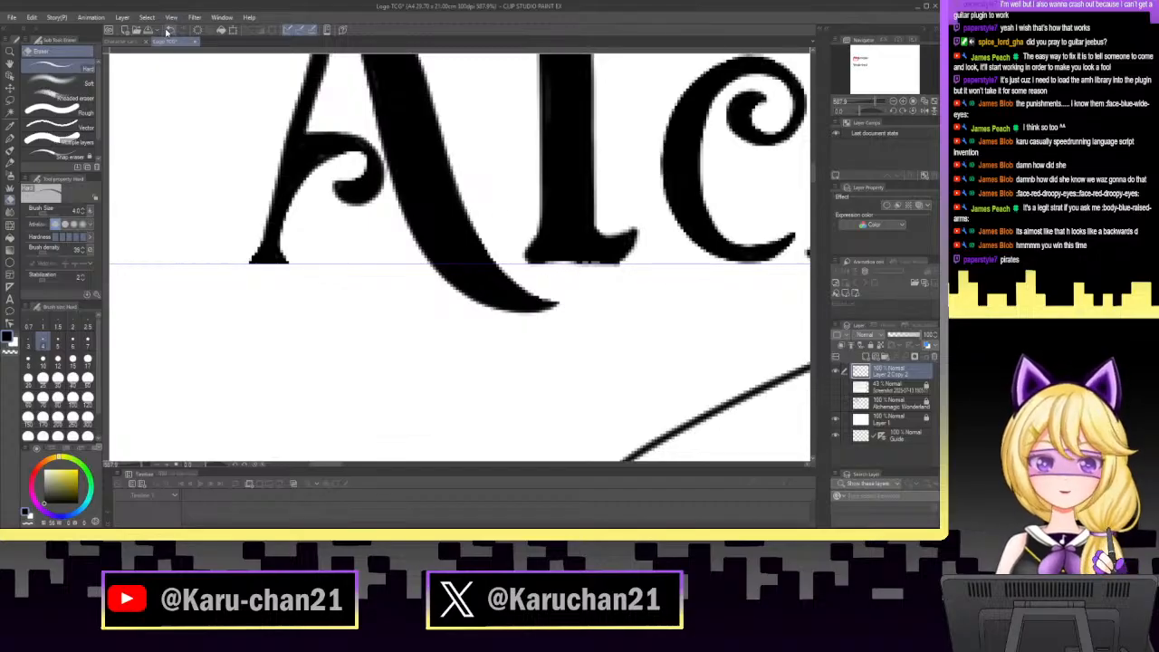
pyautogui.hotkey('ctrl', 'z')
pyautogui.moveTo(857, 59); pyautogui.dragTo(859, 60)
pyautogui.moveTo(876, 102); pyautogui.dragTo(880, 102)
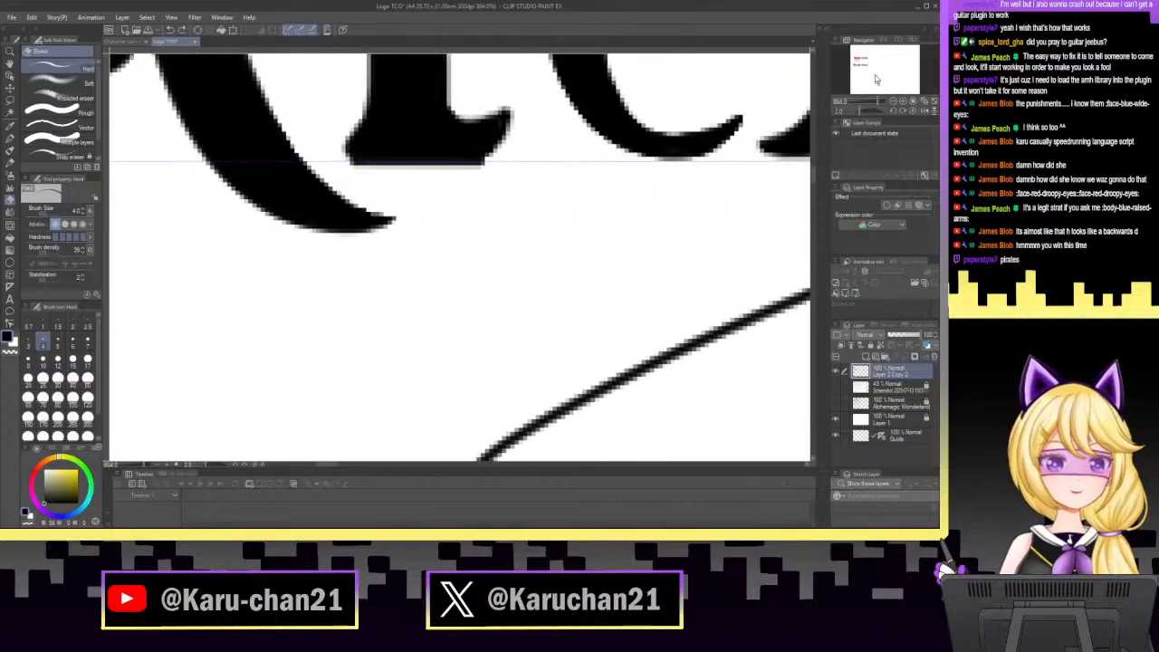
pyautogui.moveTo(343, 171)
pyautogui.mouseDown()
pyautogui.moveTo(512, 185)
pyautogui.moveTo(521, 169)
pyautogui.mouseUp()
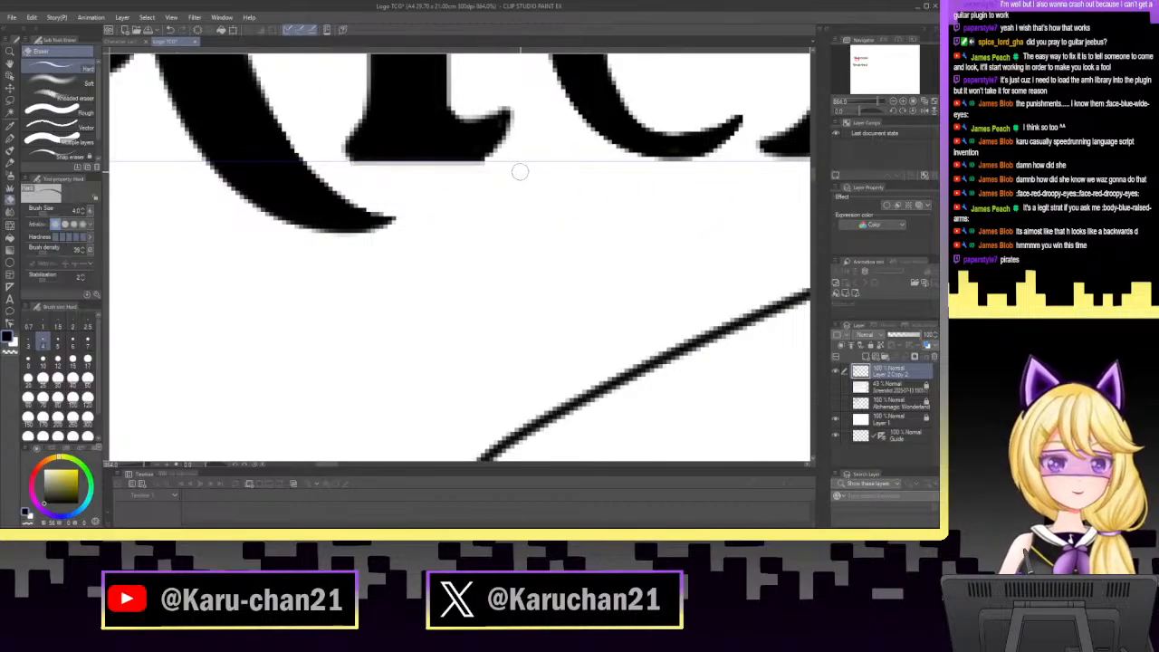
pyautogui.keyDown('shift'); pyautogui.click(348, 171); pyautogui.keyUp('shift')
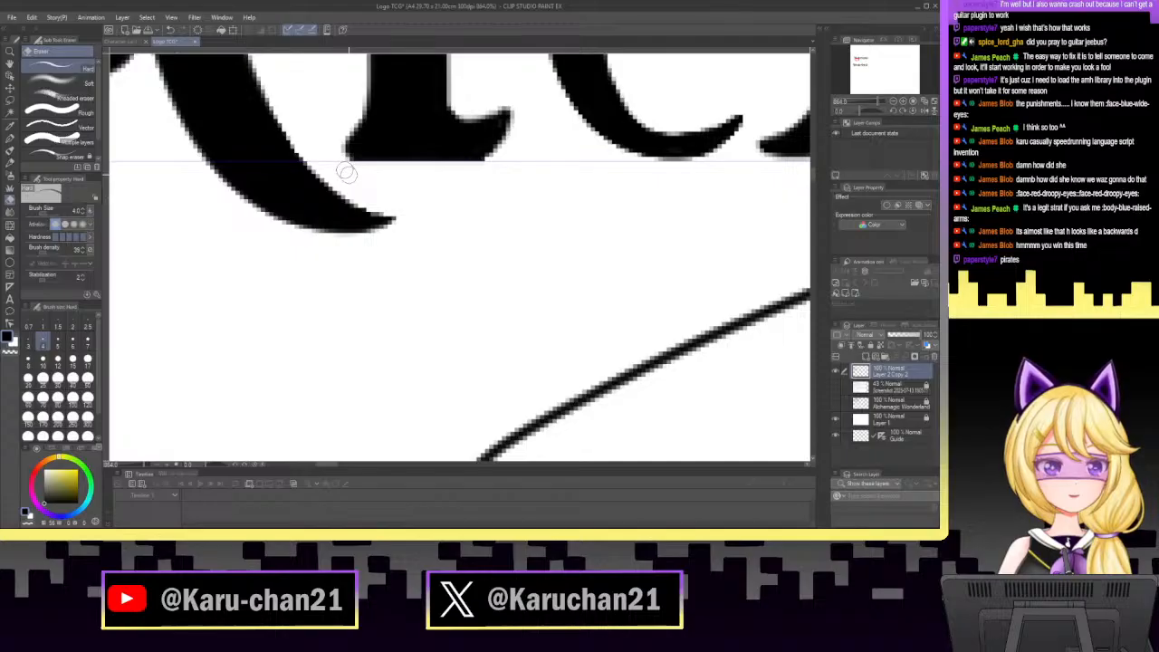
# Lasso the letters "che" in "Alchemagic" and nudge them down onto the guide.
pyautogui.click(857, 59)
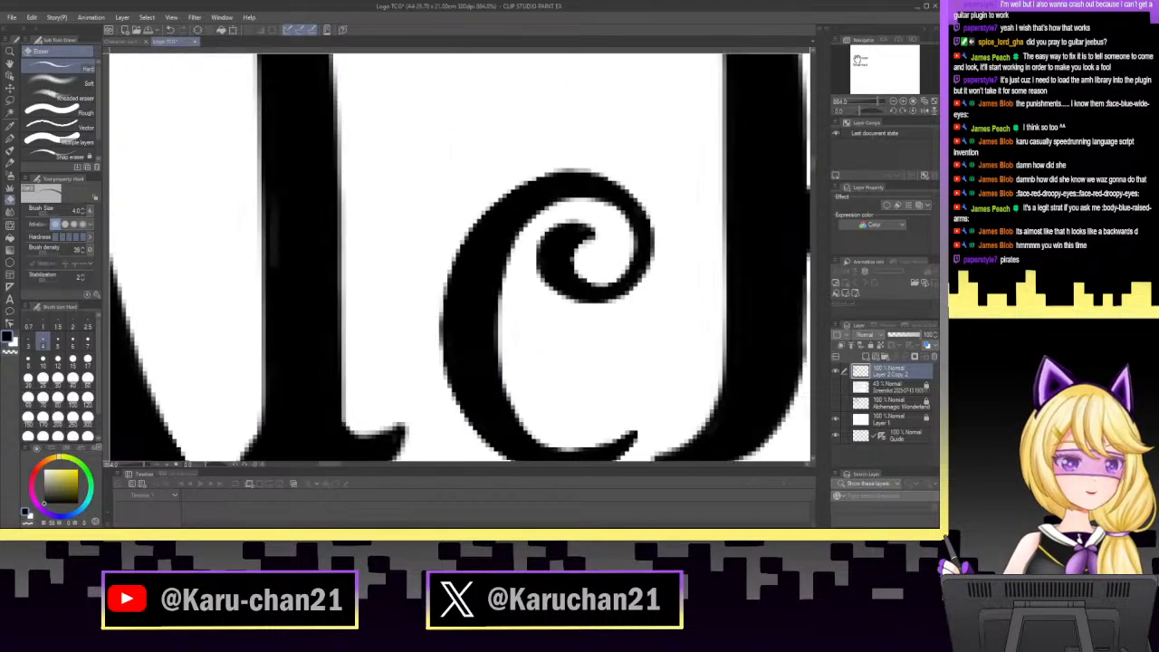
pyautogui.moveTo(857, 60); pyautogui.dragTo(858, 62)
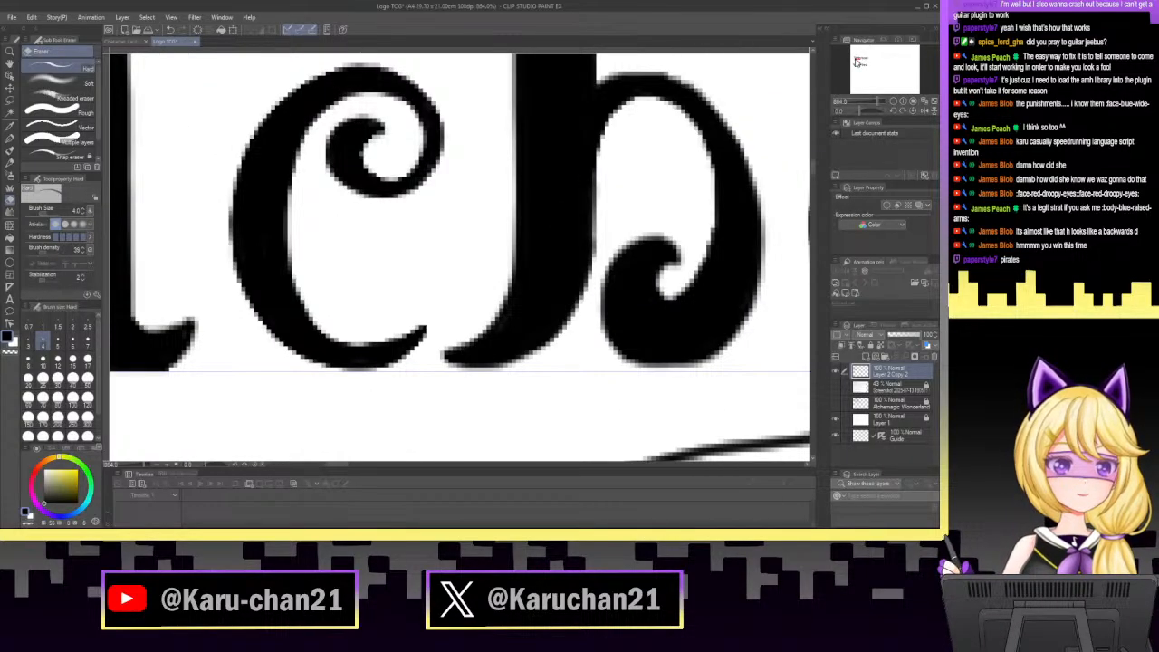
pyautogui.moveTo(867, 101); pyautogui.dragTo(875, 106)
pyautogui.press('m')
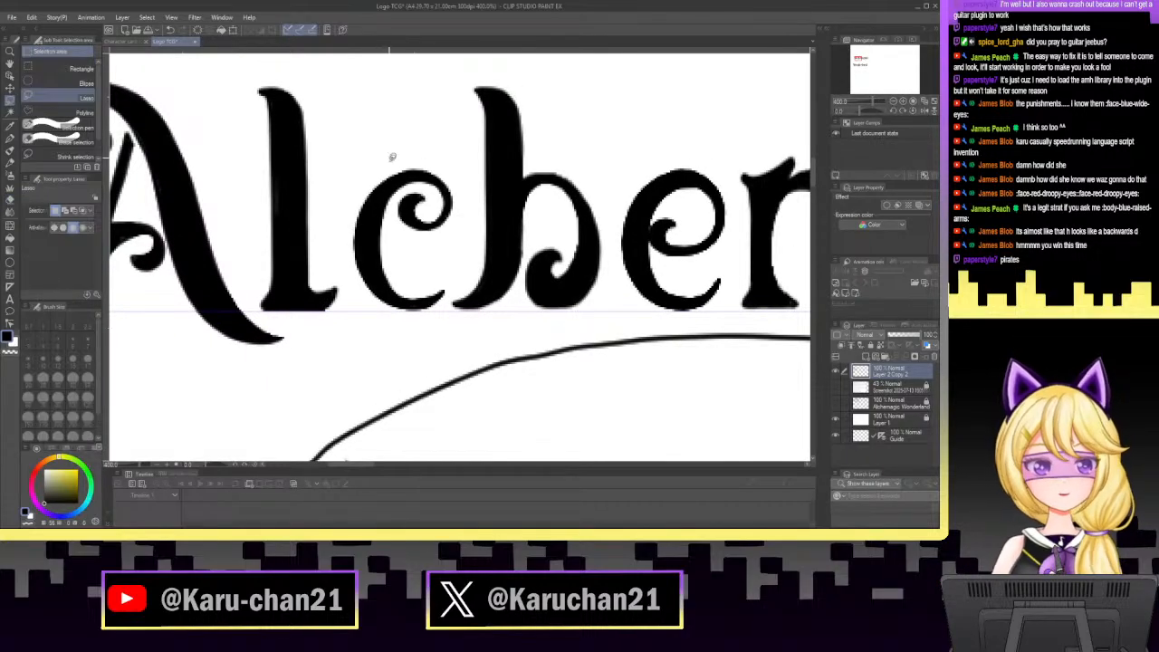
pyautogui.moveTo(352, 181)
pyautogui.mouseDown()
pyautogui.moveTo(423, 125)
pyautogui.moveTo(446, 91)
pyautogui.moveTo(521, 63)
pyautogui.moveTo(564, 97)
pyautogui.moveTo(581, 138)
pyautogui.moveTo(625, 128)
pyautogui.moveTo(725, 158)
pyautogui.moveTo(738, 272)
pyautogui.mouseUp()
pyautogui.moveTo(704, 318)
pyautogui.mouseDown()
pyautogui.moveTo(437, 340)
pyautogui.moveTo(384, 333)
pyautogui.moveTo(354, 303)
pyautogui.mouseUp()
pyautogui.moveTo(342, 257); pyautogui.dragTo(349, 215)
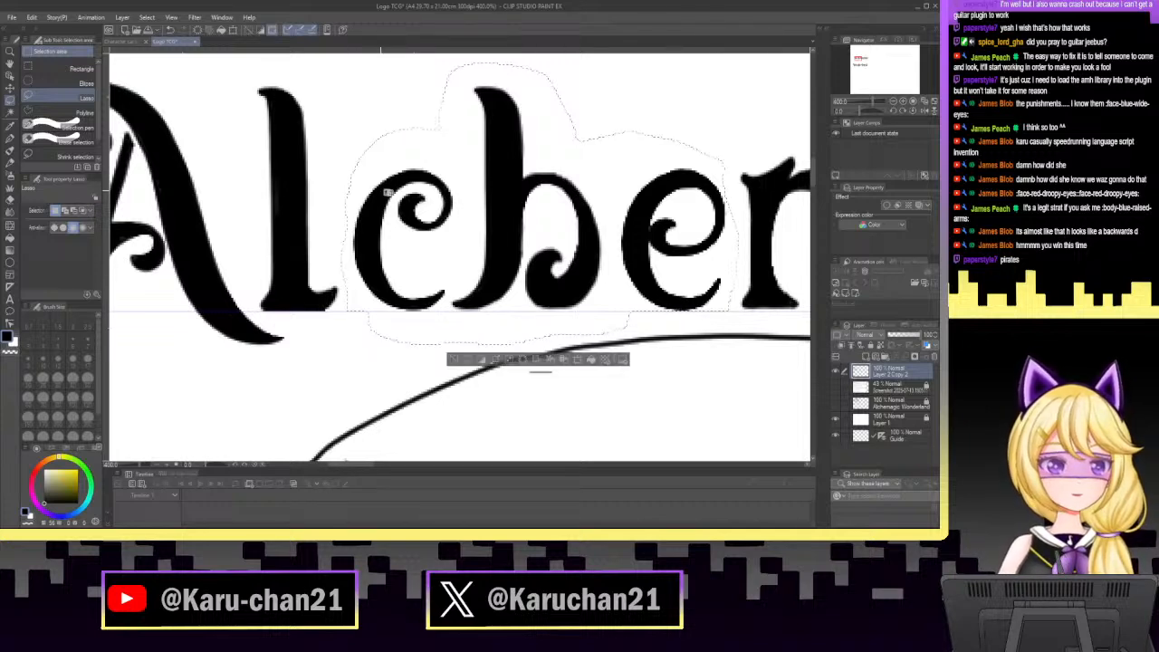
pyautogui.hotkey('ctrl', 't')
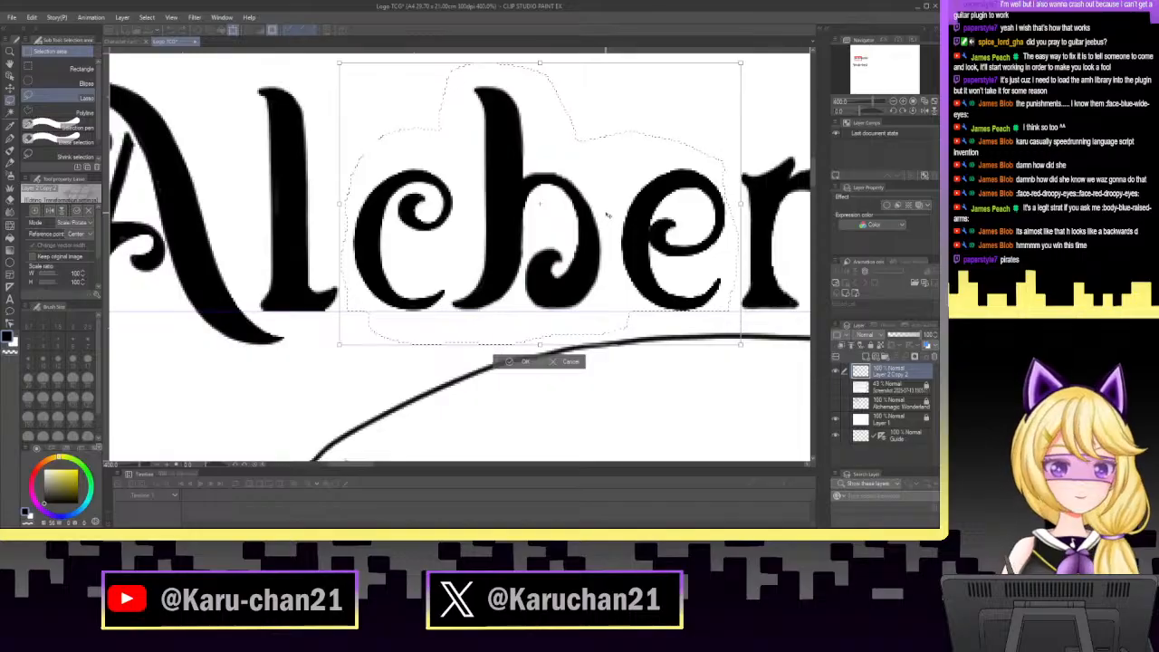
pyautogui.press('Down')
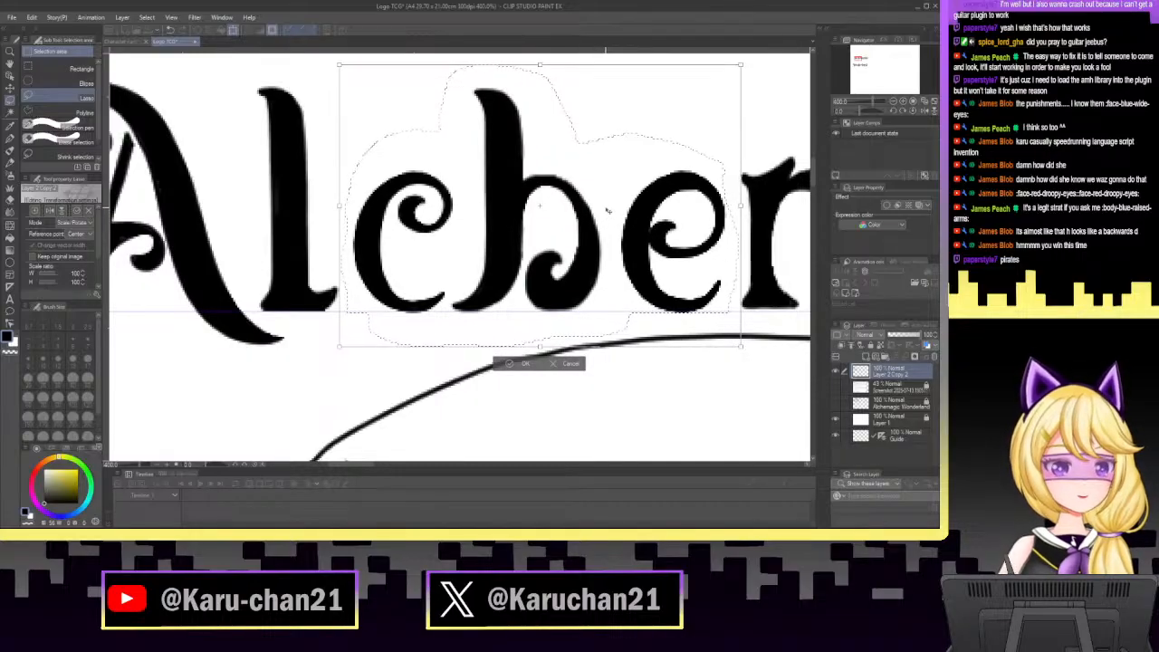
pyautogui.press('Return')
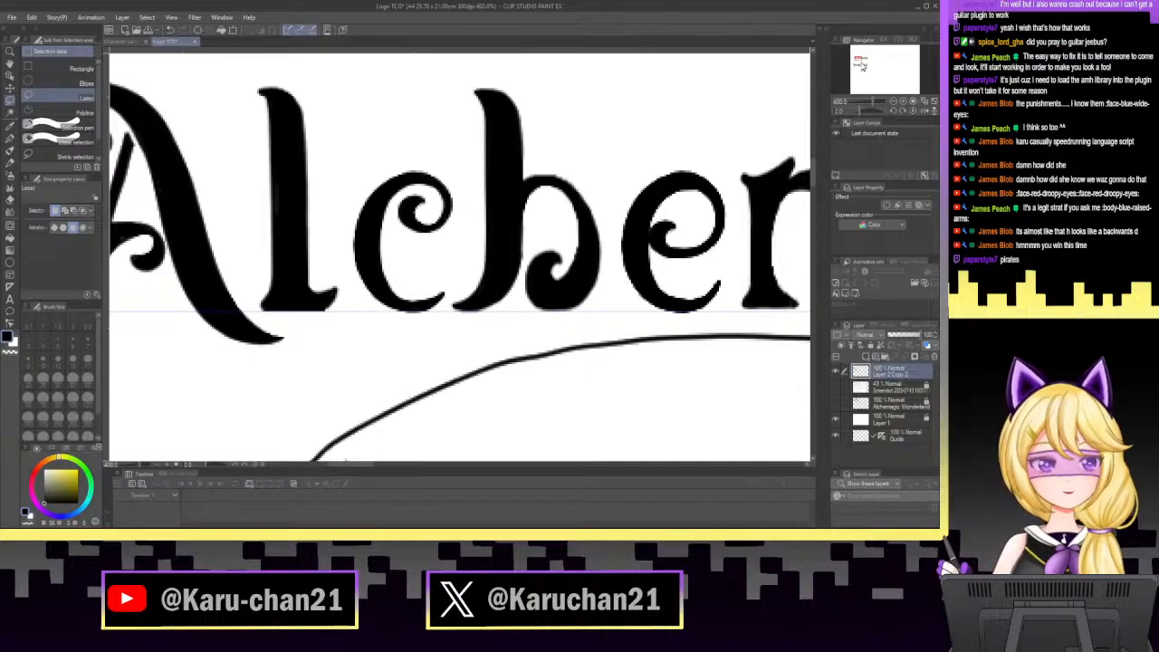
# Lasso the "m" in "Alchemagic" and nudge it down onto the guide.
pyautogui.moveTo(860, 64); pyautogui.dragTo(863, 58)
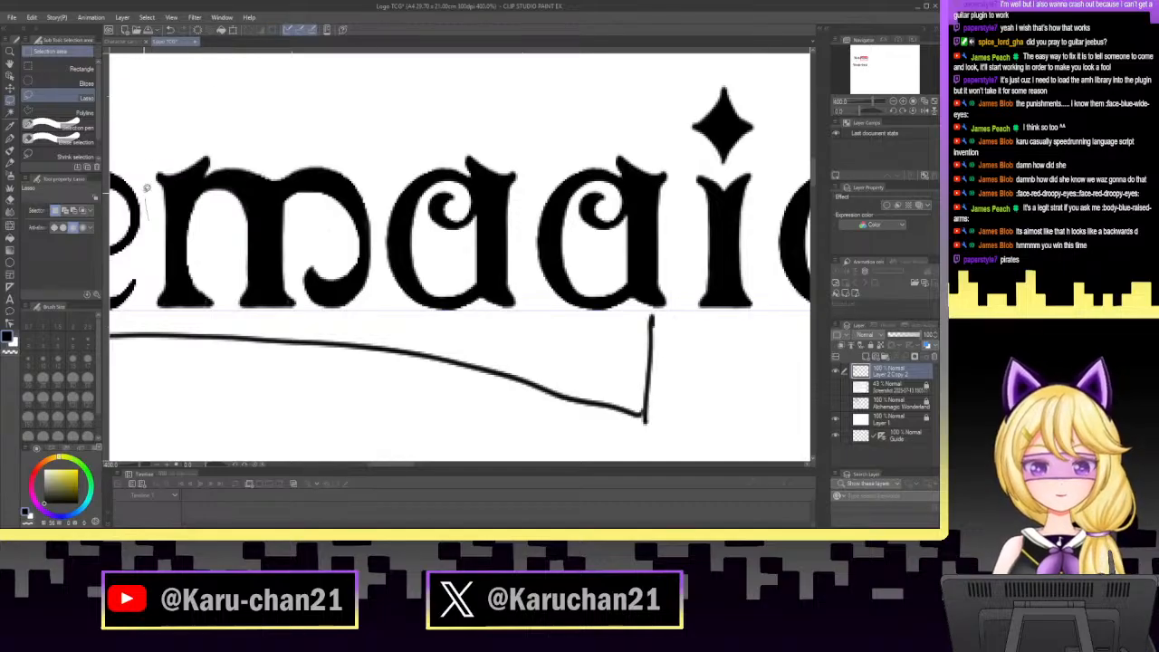
pyautogui.moveTo(146, 188)
pyautogui.mouseDown()
pyautogui.moveTo(182, 122)
pyautogui.moveTo(306, 113)
pyautogui.moveTo(366, 134)
pyautogui.moveTo(385, 165)
pyautogui.mouseUp()
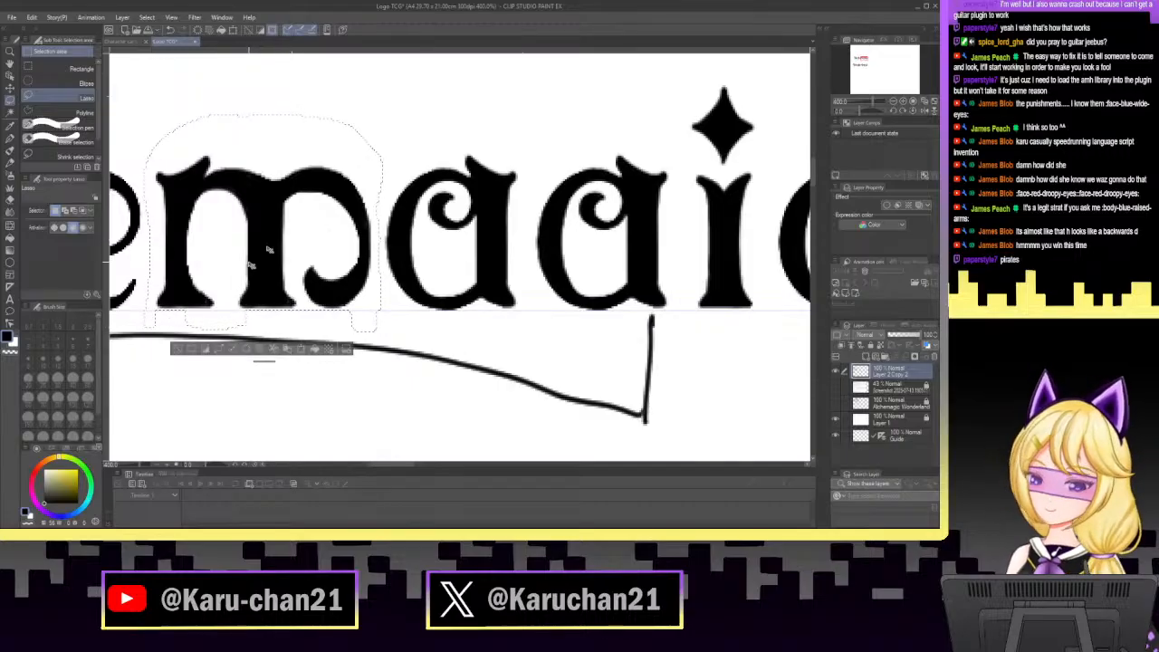
pyautogui.hotkey('ctrl', 't')
pyautogui.press('Down')
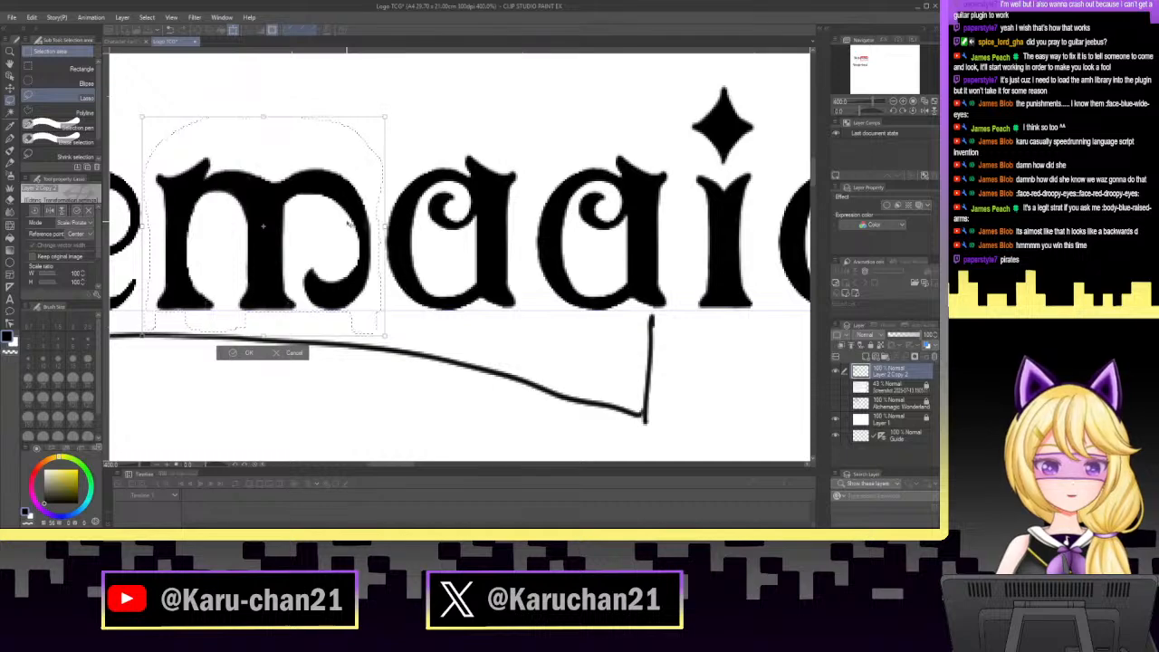
pyautogui.press('Return')
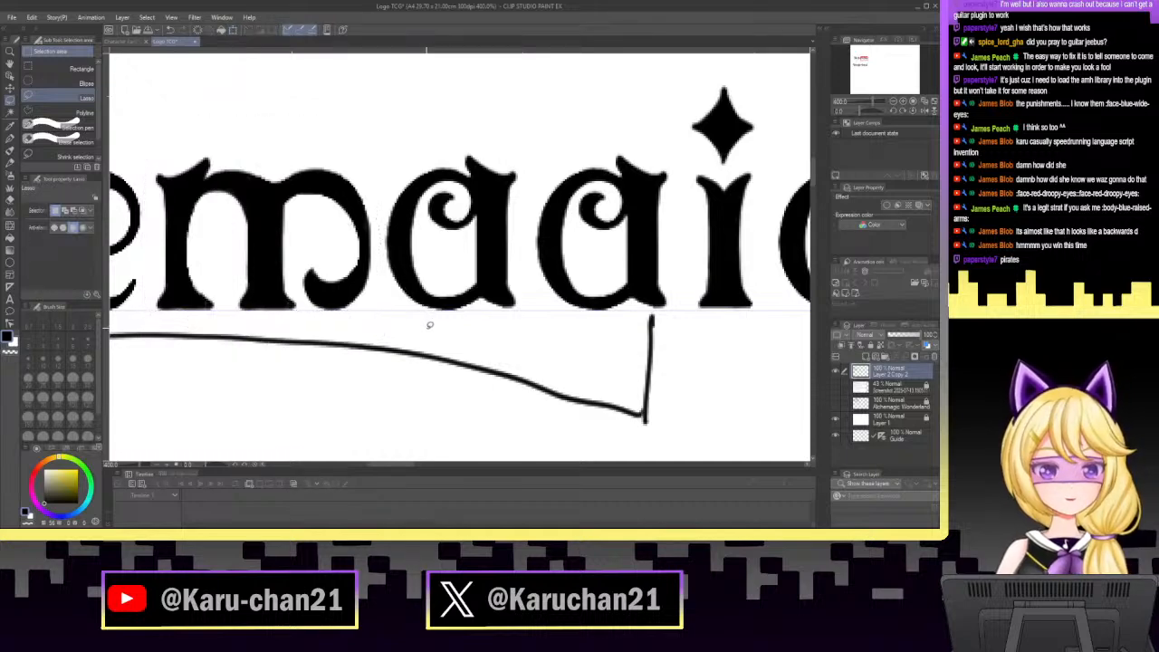
# Lasso the "i" with its star-shaped dot in "Alchemagic" and nudge it down toward the guide.
pyautogui.moveTo(865, 59); pyautogui.dragTo(868, 58)
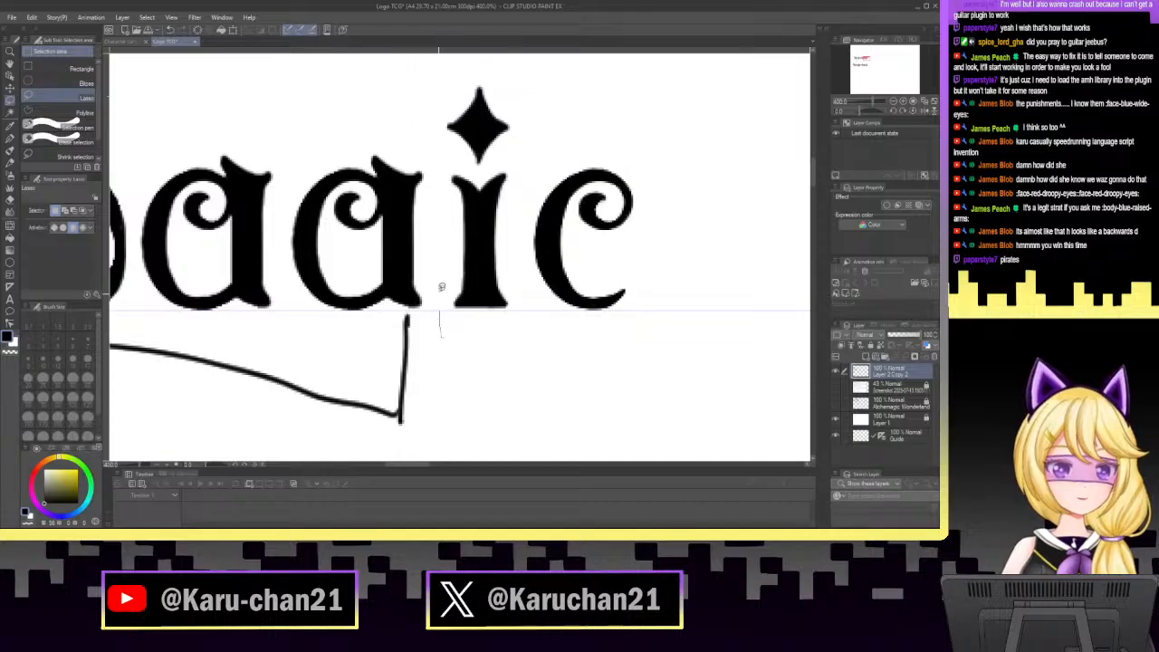
pyautogui.moveTo(445, 200)
pyautogui.mouseDown()
pyautogui.moveTo(441, 160)
pyautogui.moveTo(491, 67)
pyautogui.moveTo(523, 162)
pyautogui.mouseUp()
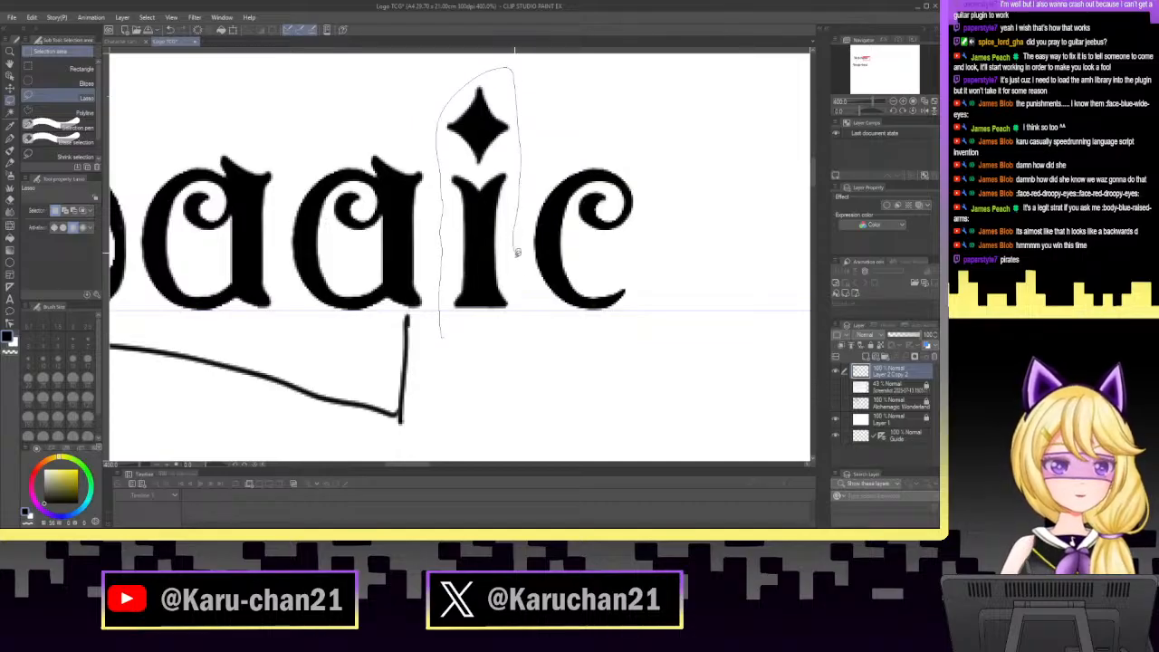
pyautogui.moveTo(518, 252)
pyautogui.mouseDown()
pyautogui.moveTo(531, 308)
pyautogui.moveTo(496, 335)
pyautogui.mouseUp()
pyautogui.hotkey('ctrl', 't')
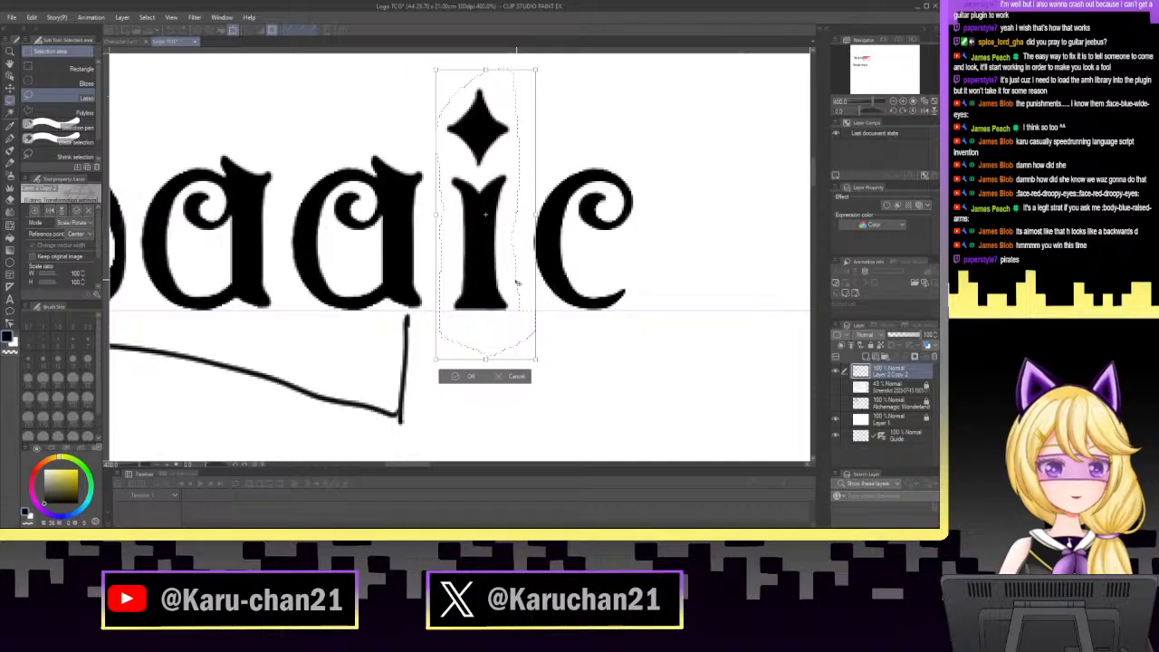
# Apply the transform of the letter i in Alchemagic and clear its selection.
pyautogui.click(473, 377)
pyautogui.click(499, 406)
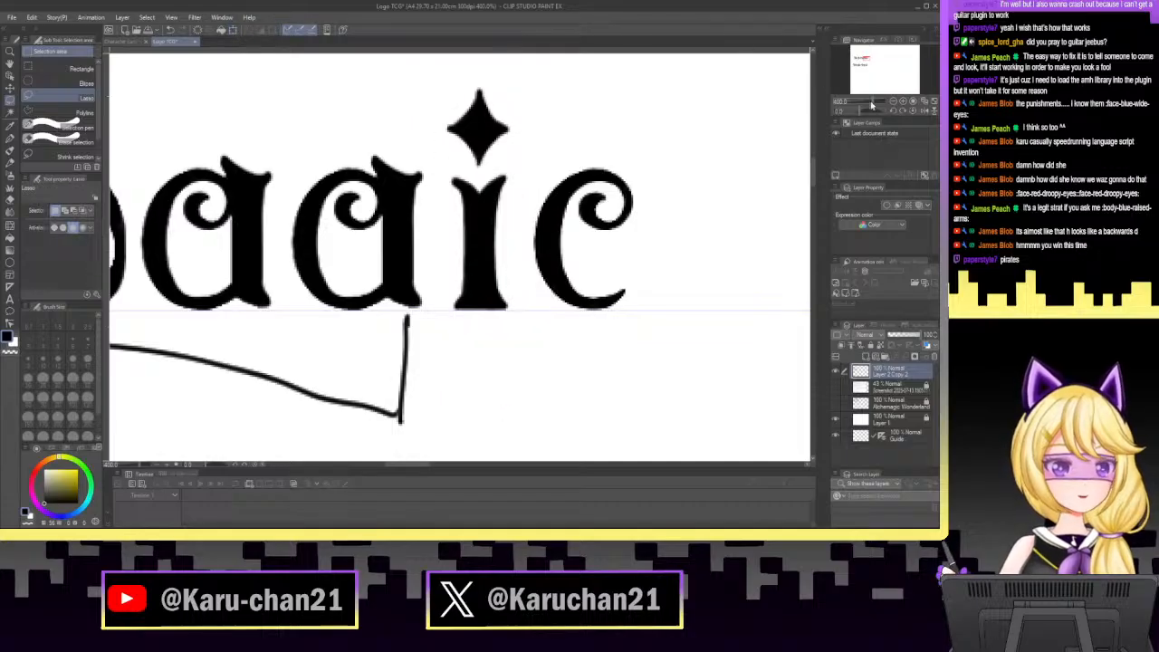
pyautogui.moveTo(873, 103); pyautogui.dragTo(862, 105)
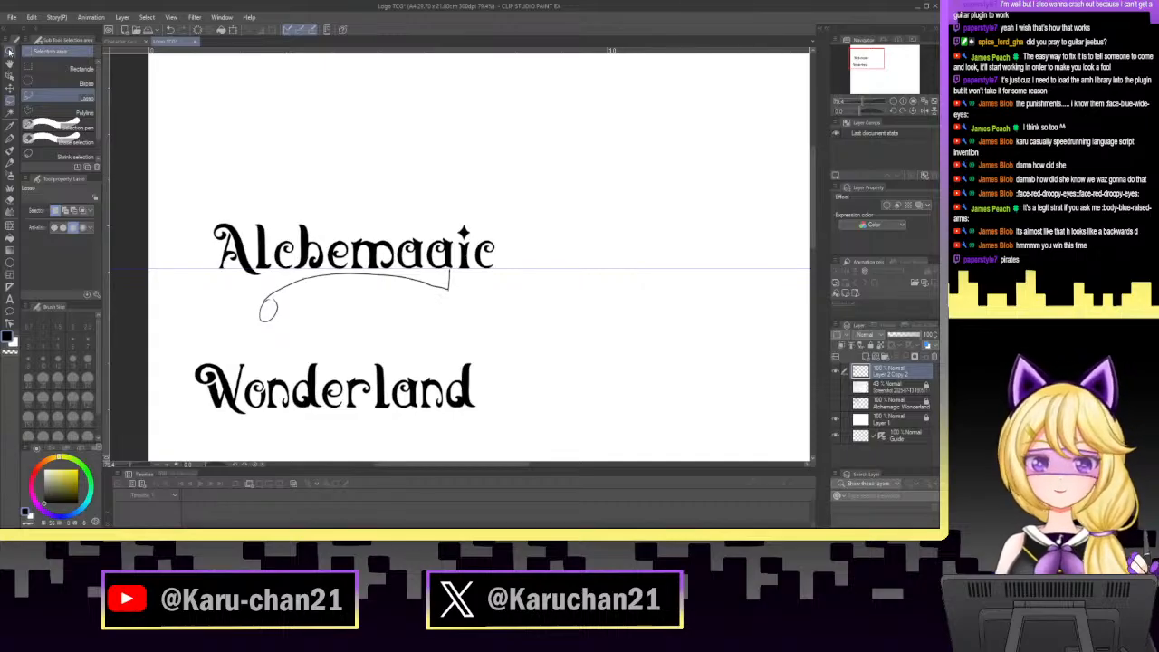
pyautogui.click(12, 17)
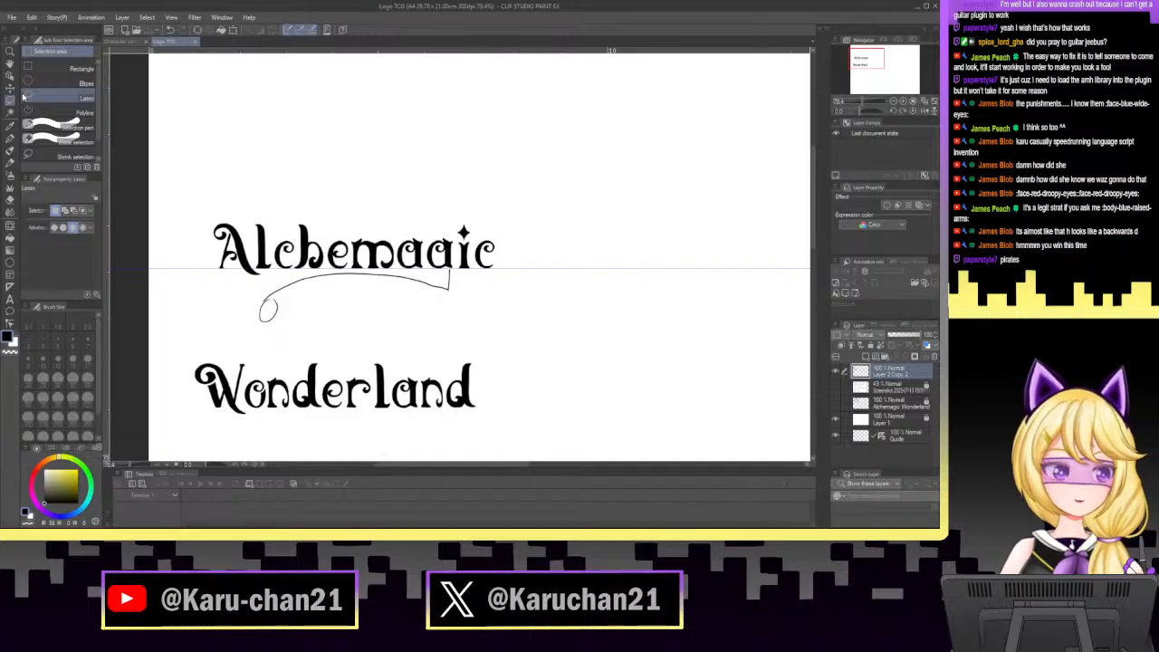
# Lasso the word Wonderland and duplicate it onto a new layer.
pyautogui.moveTo(336, 341)
pyautogui.mouseDown()
pyautogui.moveTo(224, 343)
pyautogui.moveTo(166, 365)
pyautogui.moveTo(218, 432)
pyautogui.moveTo(407, 441)
pyautogui.moveTo(549, 392)
pyautogui.moveTo(395, 345)
pyautogui.mouseUp()
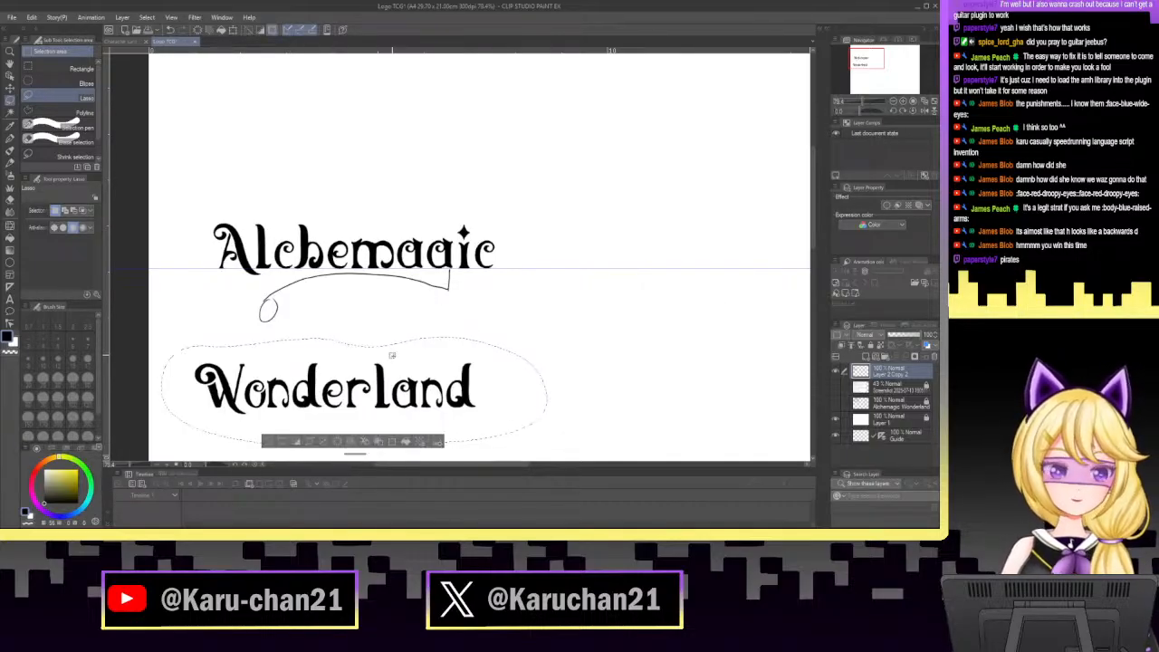
pyautogui.hotkey('ctrl', 'v')
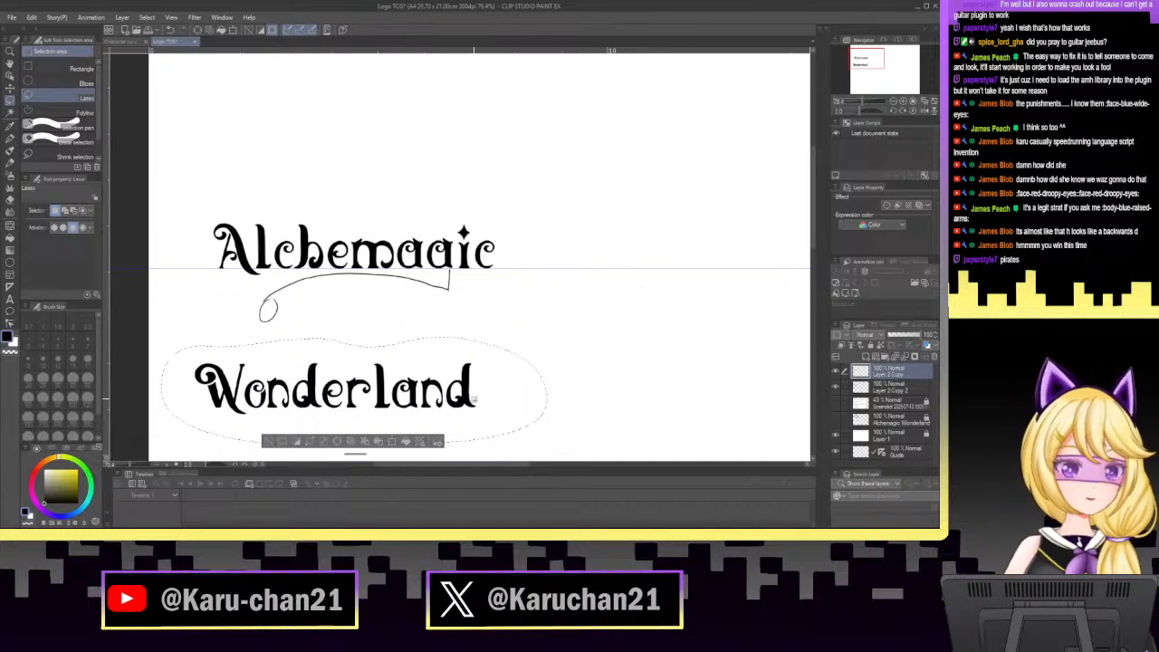
# Try moving the duplicated Wonderland to the upper right of Alchemagic, and undo the deselection and the move.
pyautogui.hotkey('ctrl', 't')
pyautogui.moveTo(485, 395); pyautogui.dragTo(720, 105)
pyautogui.click(572, 163)
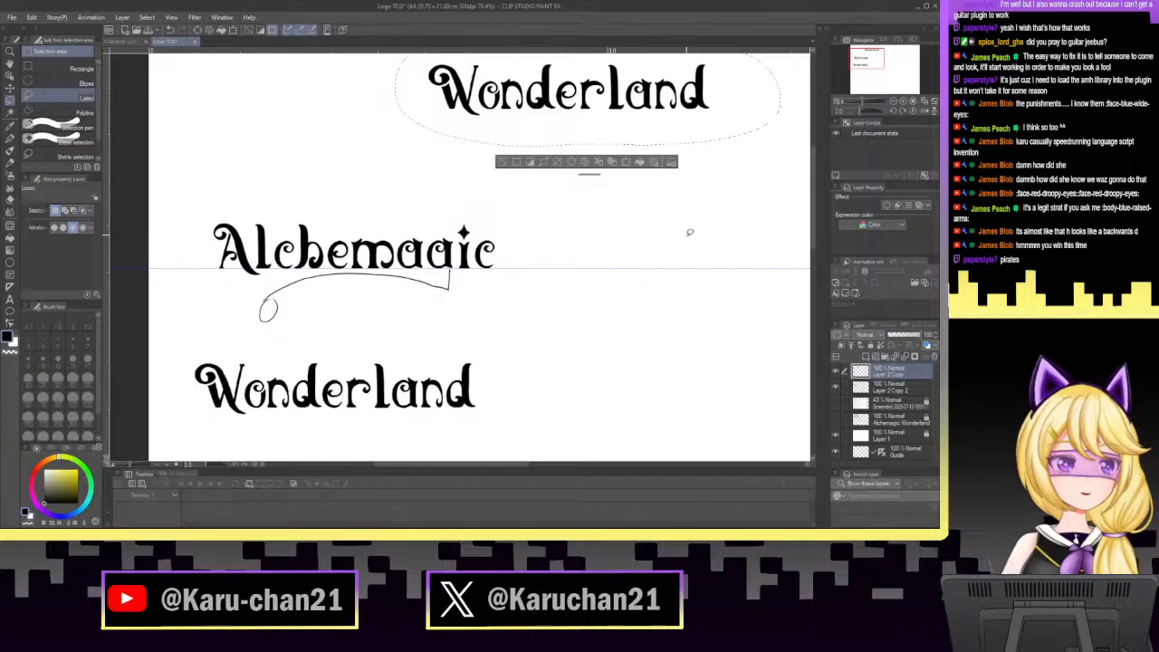
pyautogui.hotkey('ctrl', 'd')
pyautogui.click(891, 390)
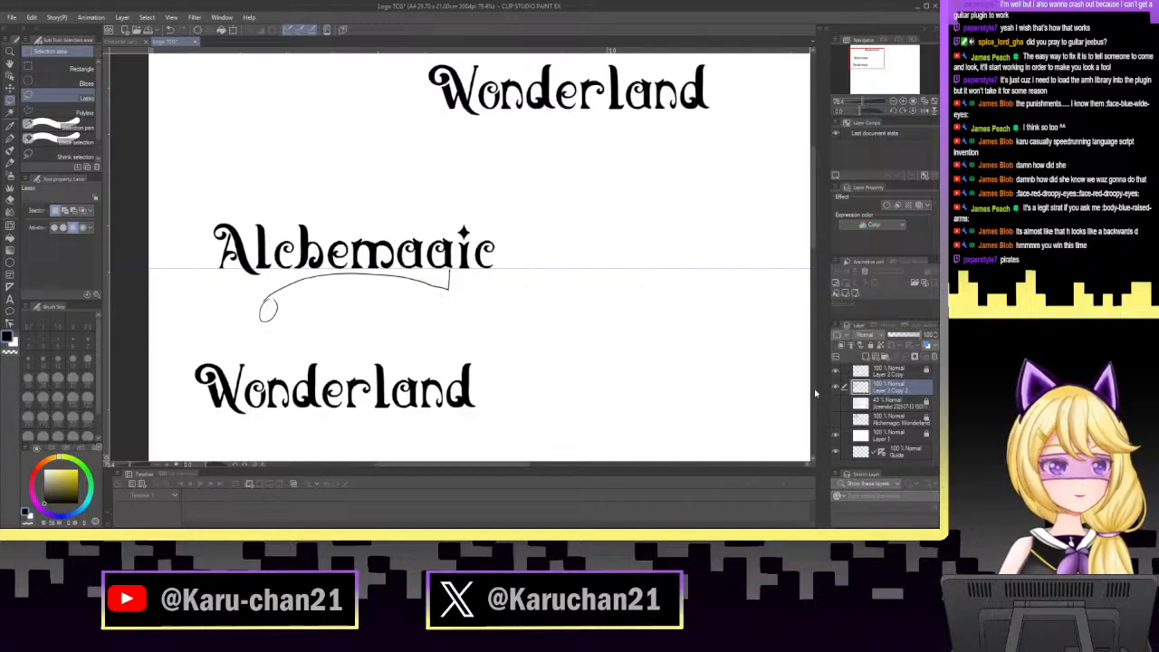
pyautogui.hotkey('ctrl', 'z')
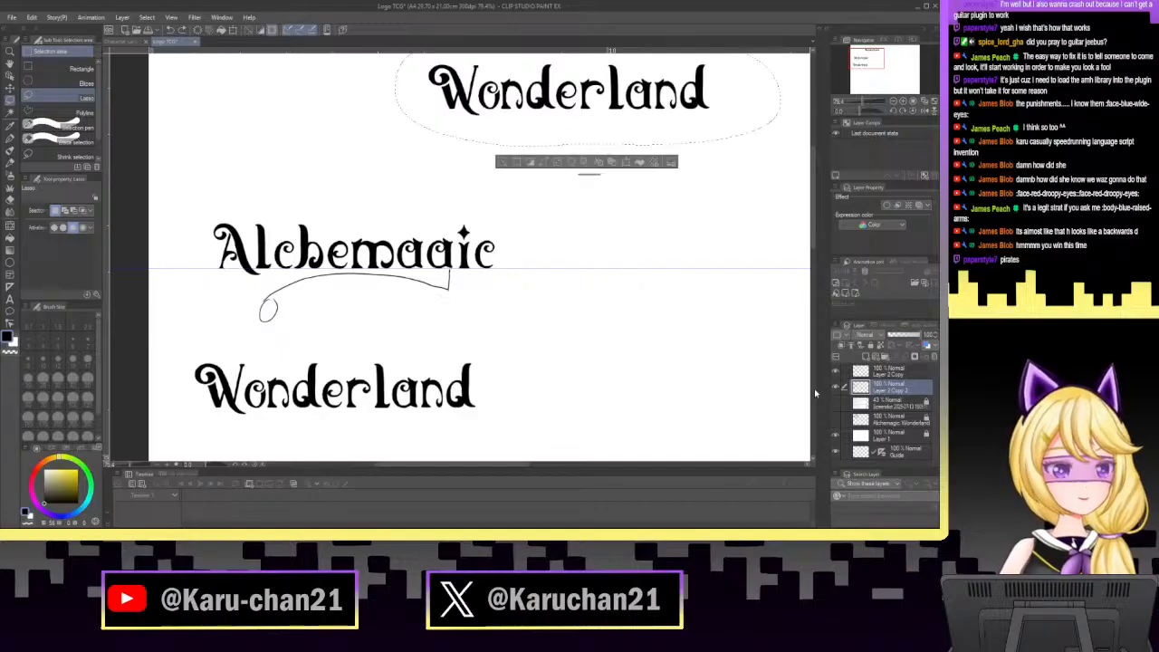
pyautogui.hotkey('ctrl', 'z')
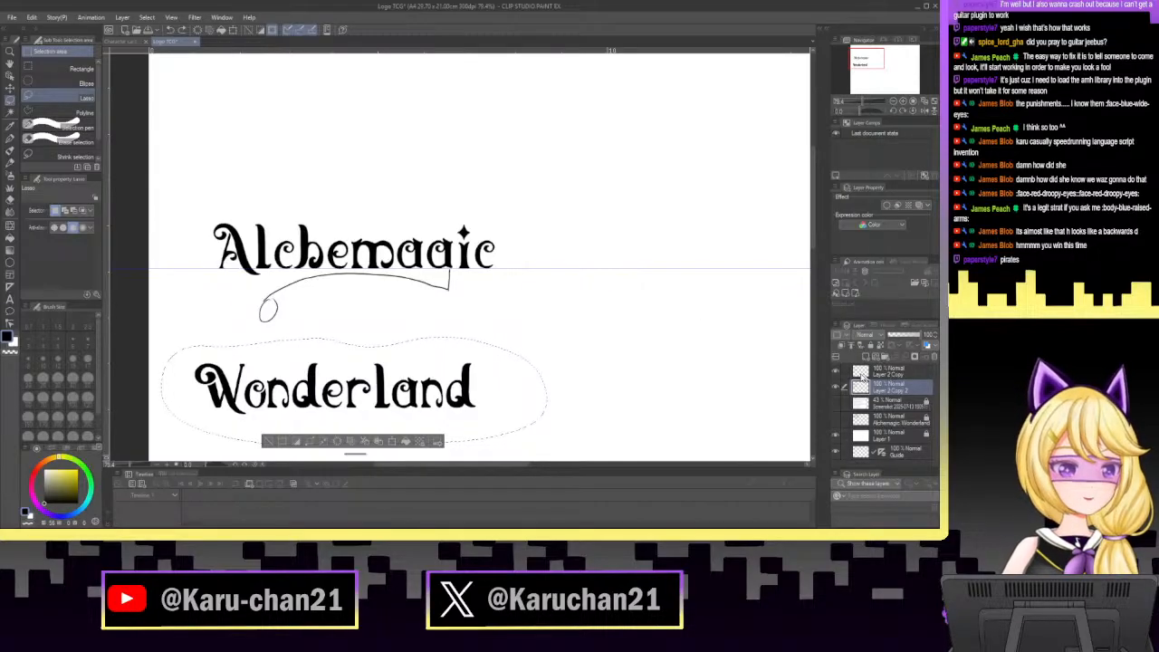
# Move the original Wonderland on Layer 2 Copy 2 to the upper right of the page, above Alchemagic.
pyautogui.click(898, 375)
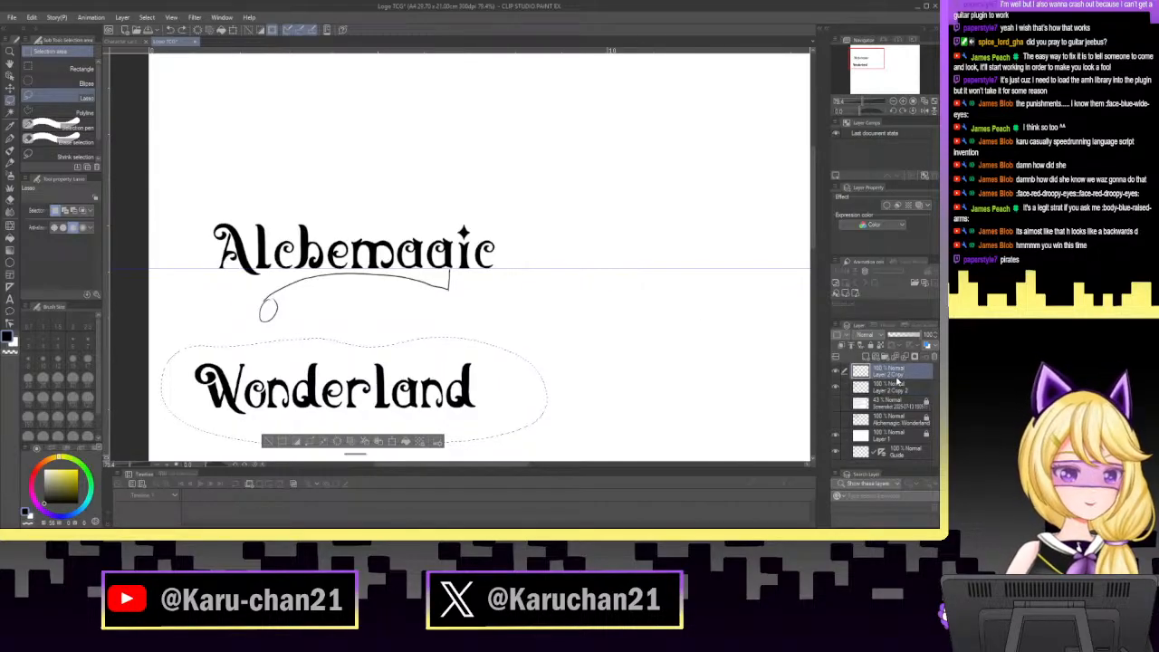
pyautogui.click(894, 390)
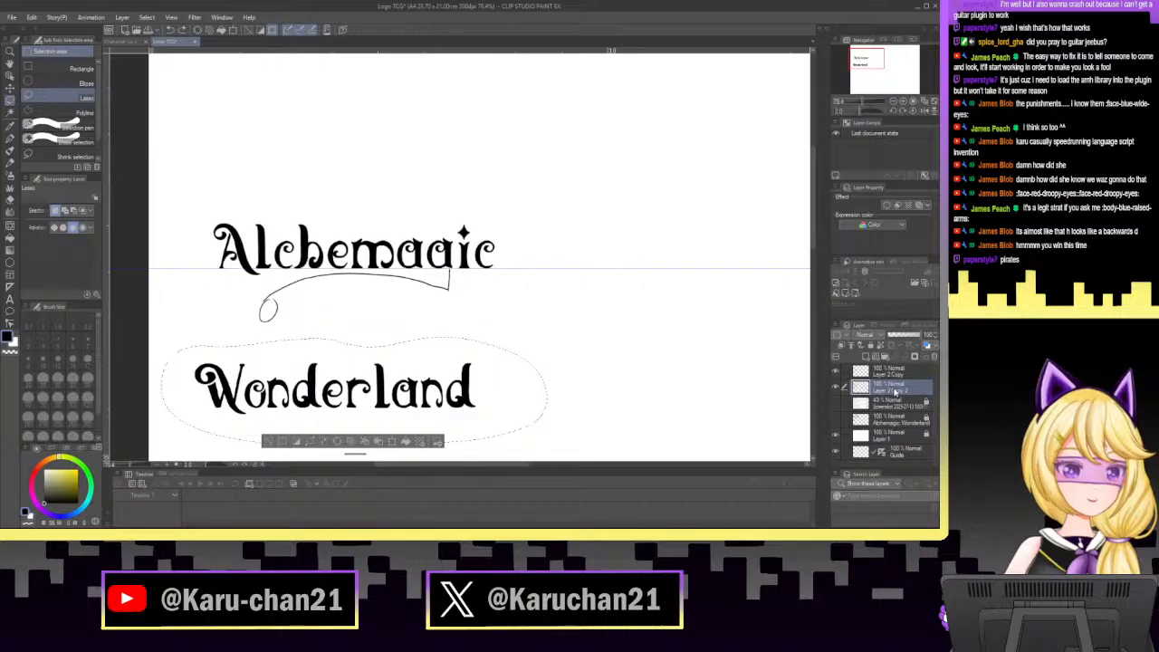
pyautogui.click(834, 388)
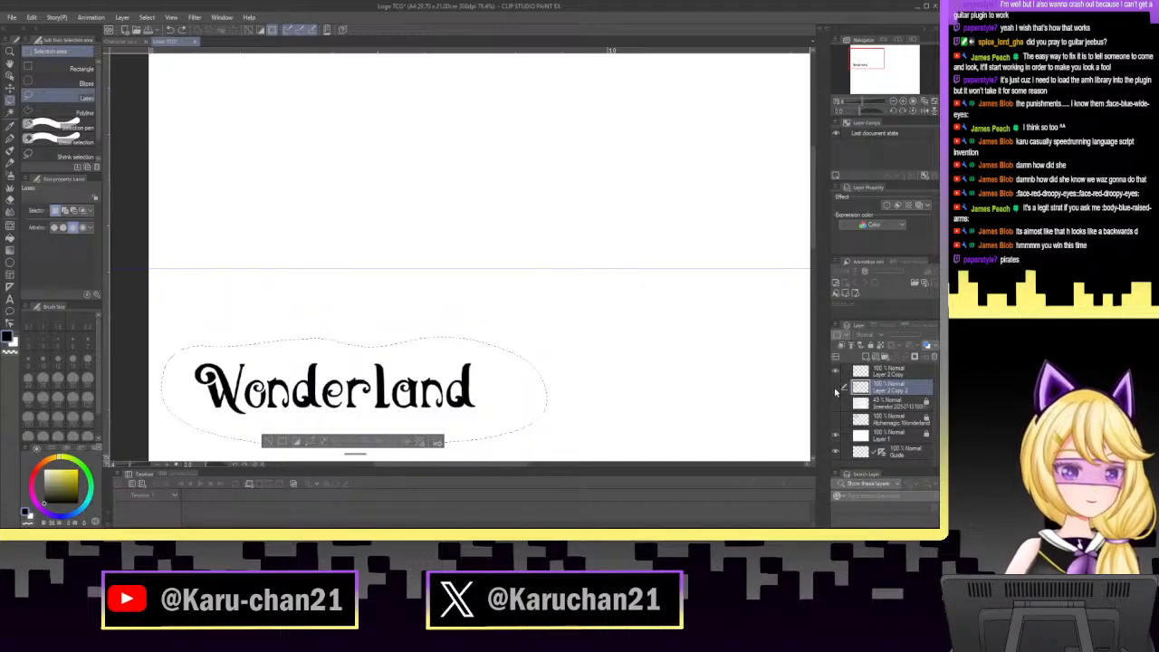
pyautogui.click(836, 389)
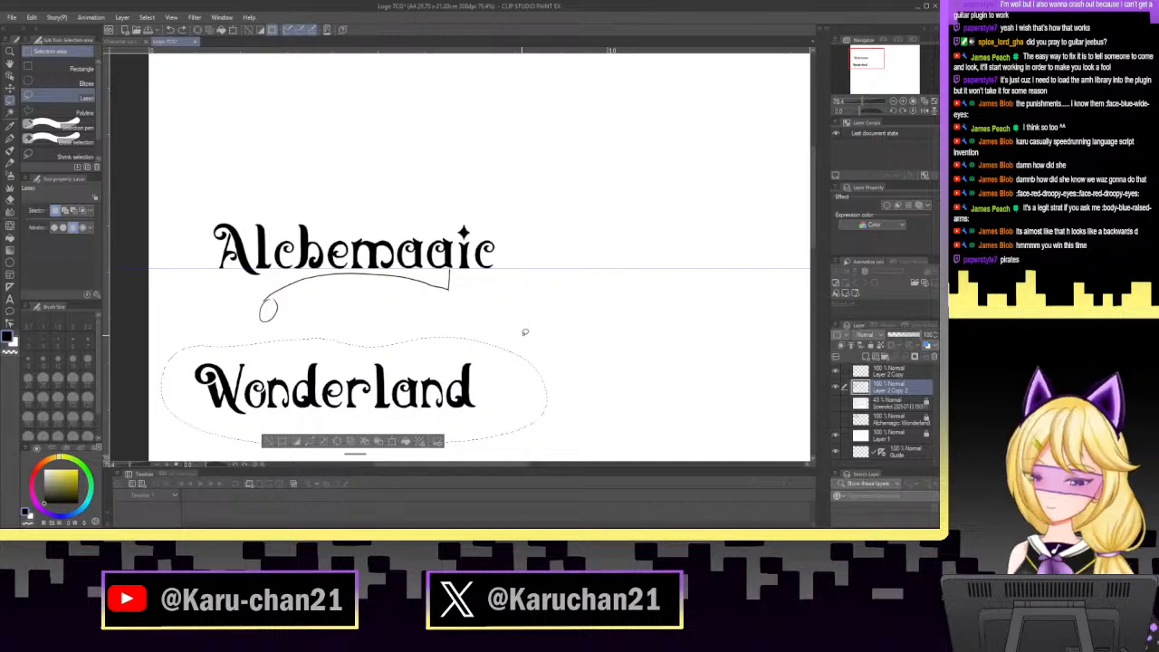
pyautogui.hotkey('ctrl', 't')
pyautogui.moveTo(463, 385); pyautogui.dragTo(717, 80)
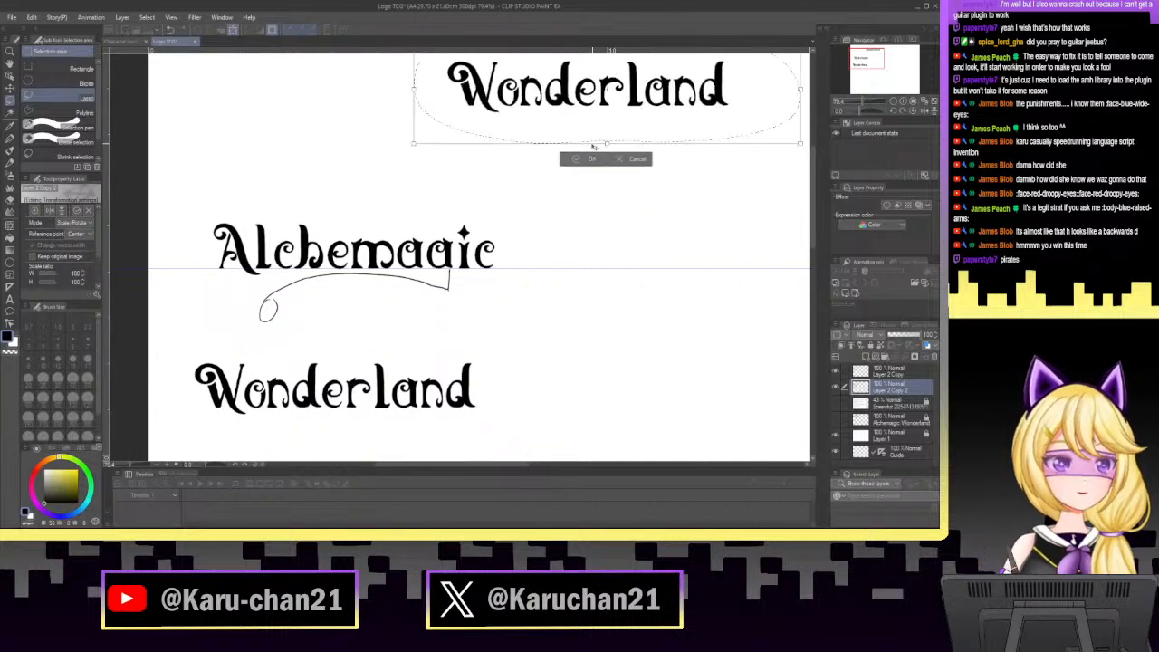
pyautogui.click(591, 160)
# Check Layer 2 Copy by toggling its visibility, make it the active layer and hide the Guide layer.
pyautogui.click(835, 372)
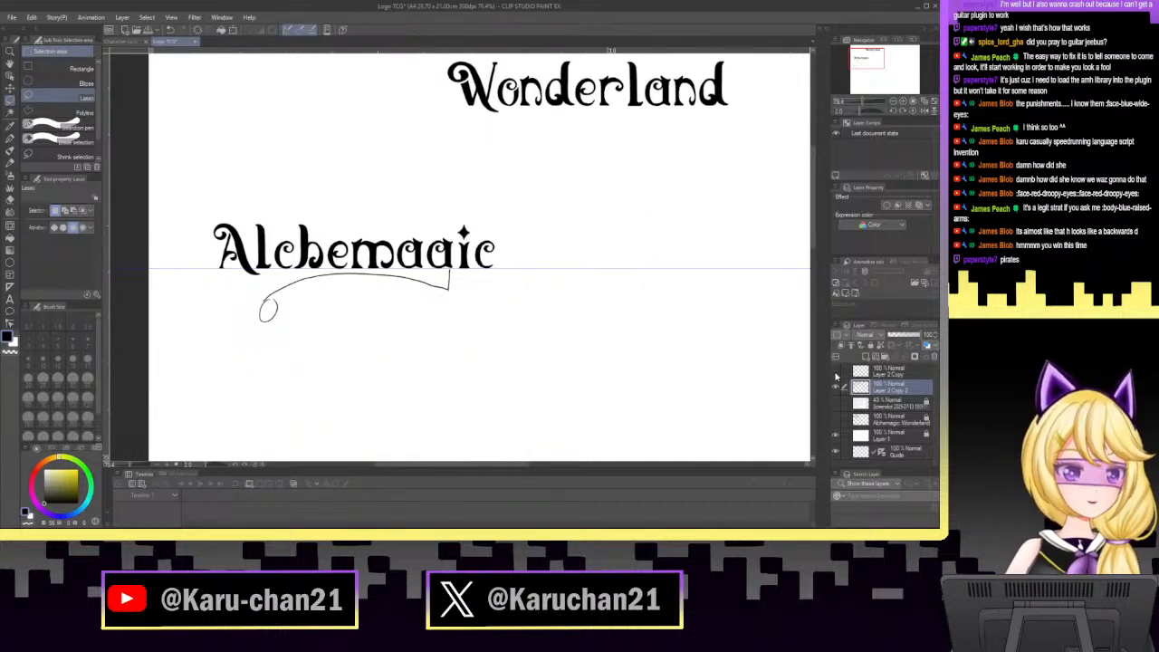
pyautogui.click(835, 372)
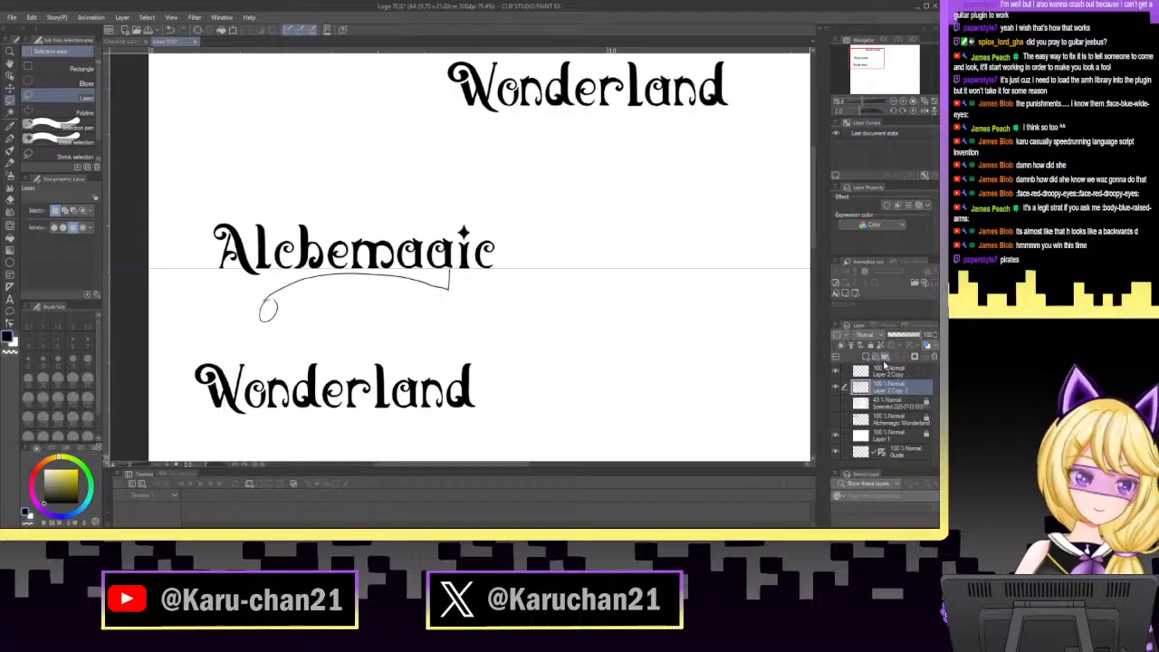
pyautogui.click(879, 370)
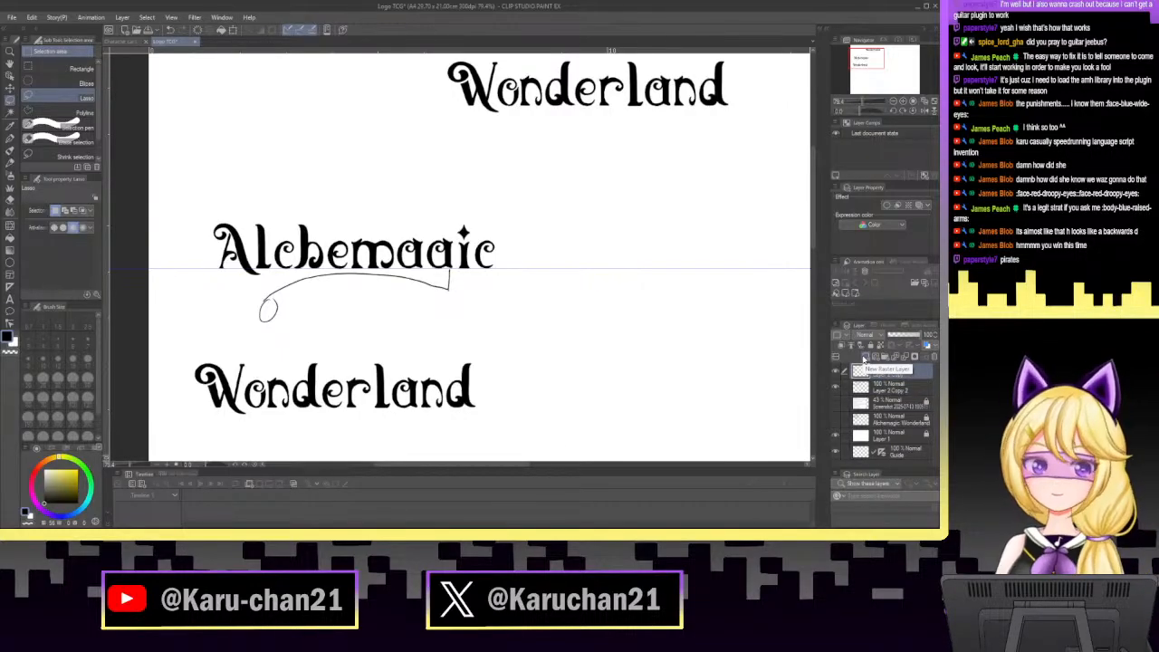
pyautogui.click(836, 452)
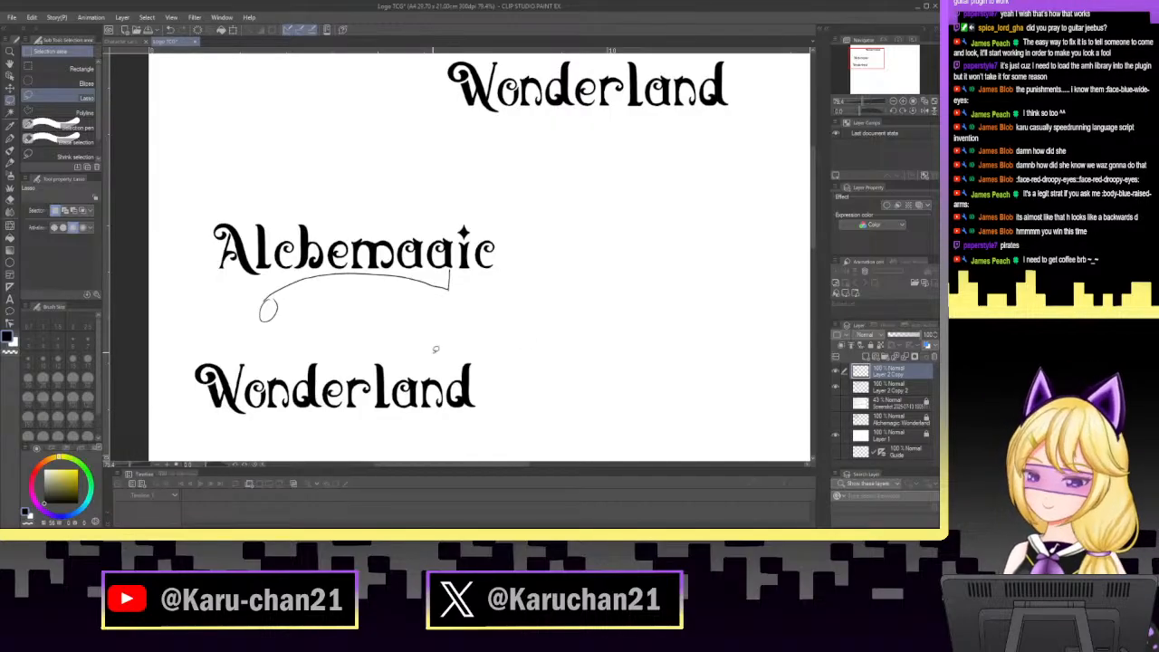
pyautogui.hotkey('ctrl', 't')
pyautogui.moveTo(443, 406); pyautogui.dragTo(460, 326)
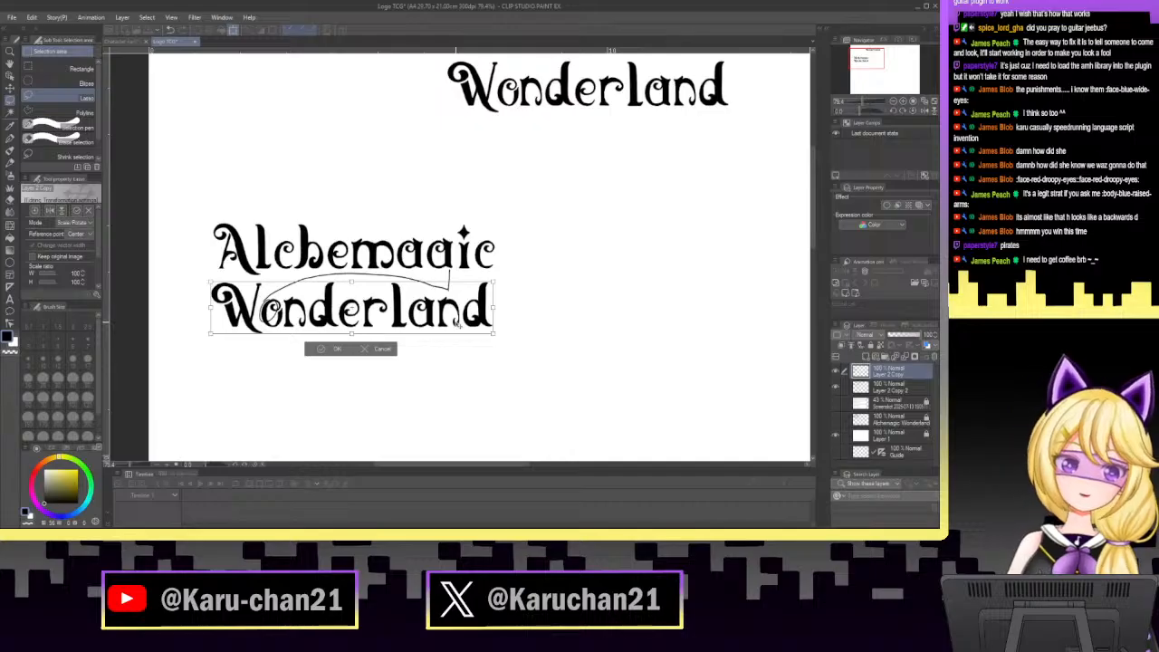
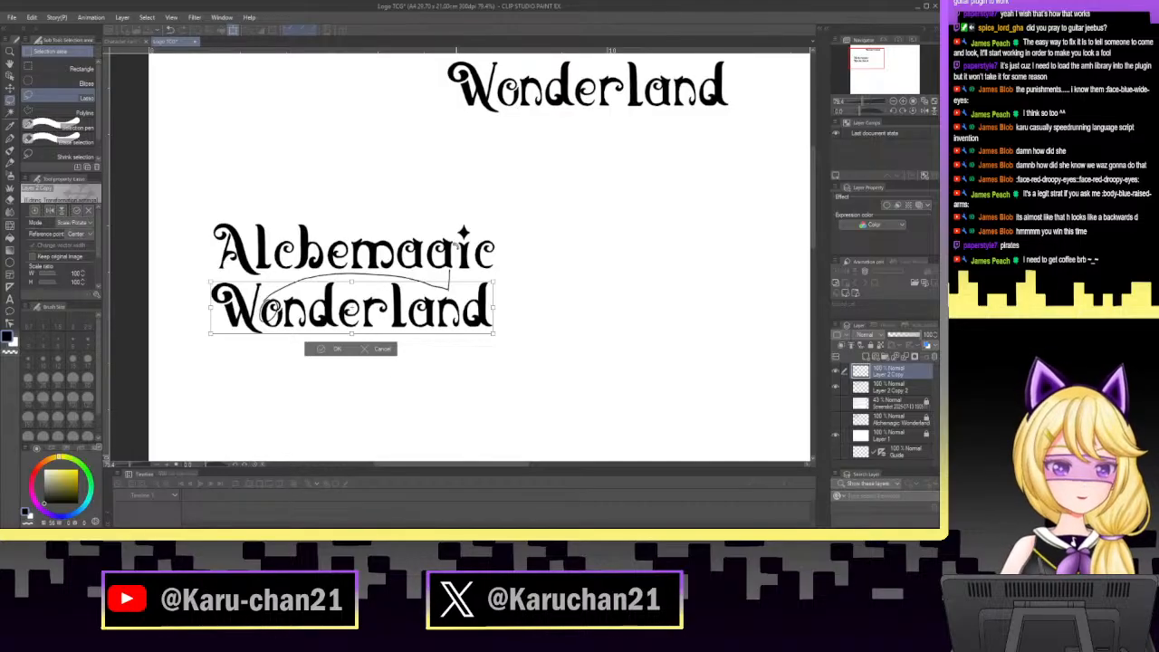
pyautogui.moveTo(434, 319); pyautogui.dragTo(443, 374)
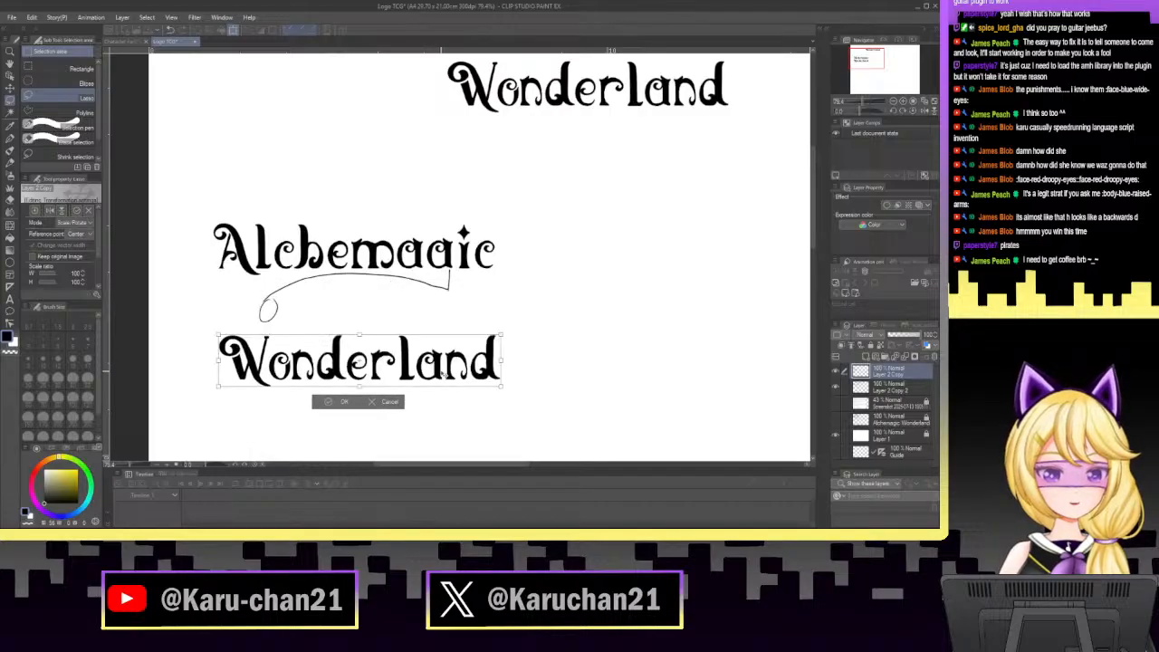
pyautogui.click(389, 401)
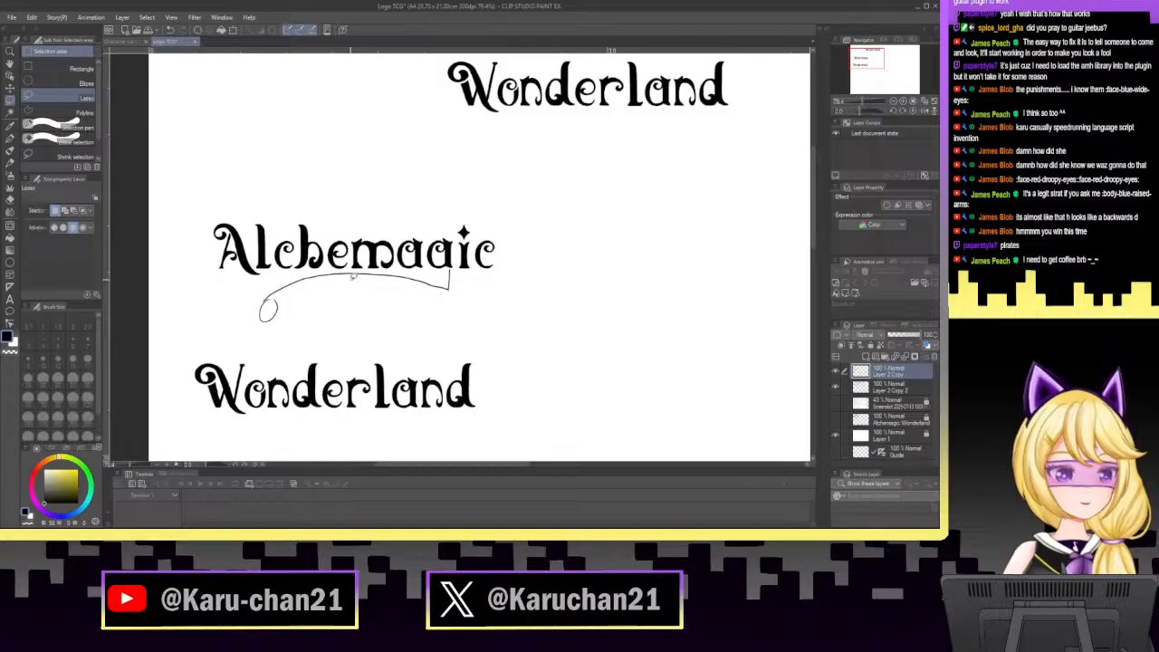
# Check the contents of Layer 2 Copy 2 by toggling its visibility and make it the active layer.
pyautogui.click(835, 389)
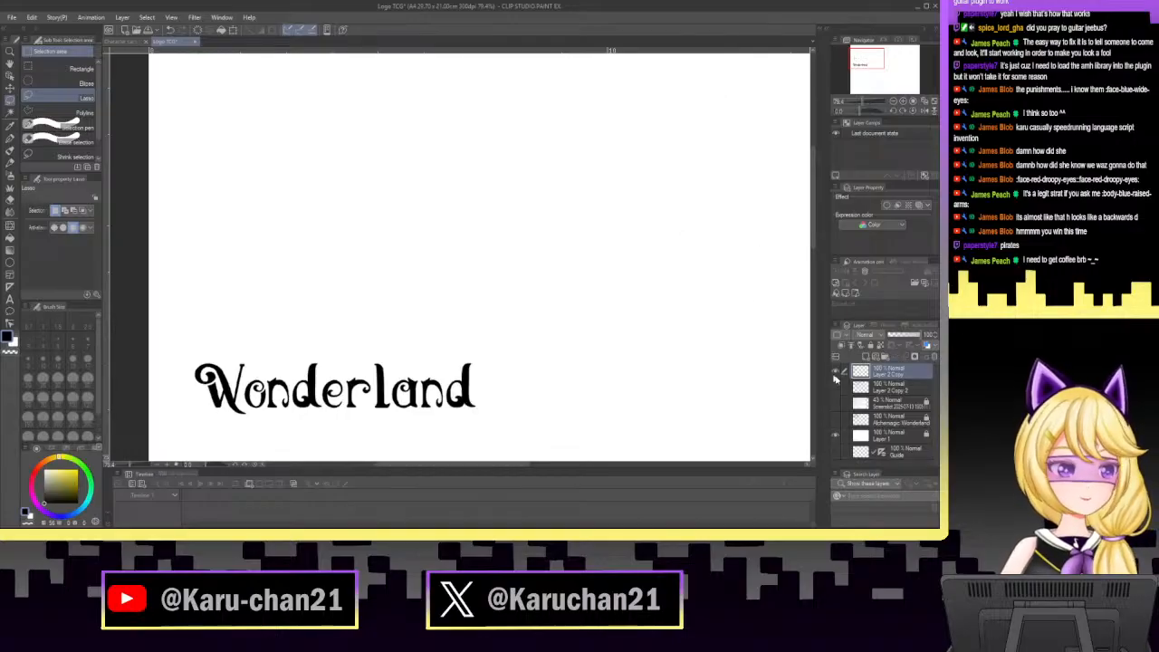
pyautogui.click(835, 388)
pyautogui.click(893, 387)
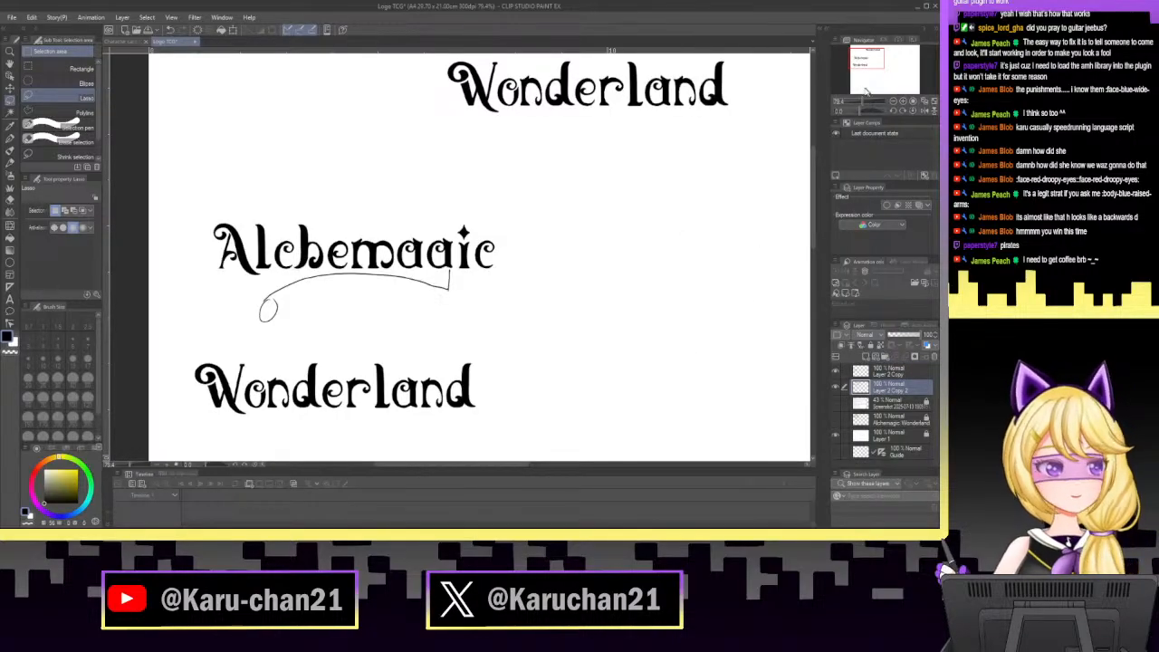
# Lasso the letter A of Alchemagic, scale it up to 141% and reposition it just before the letter l.
pyautogui.moveTo(860, 110); pyautogui.dragTo(869, 102)
pyautogui.click(913, 111)
pyautogui.click(862, 61)
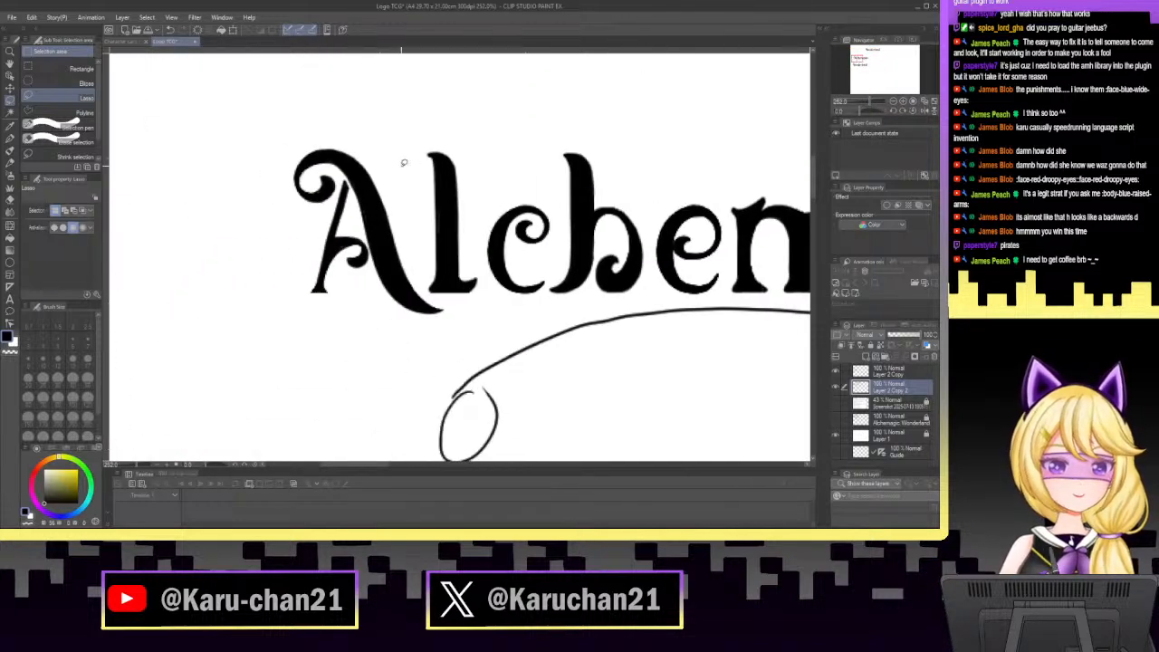
pyautogui.moveTo(408, 177)
pyautogui.mouseDown()
pyautogui.moveTo(308, 107)
pyautogui.moveTo(226, 205)
pyautogui.moveTo(309, 366)
pyautogui.moveTo(405, 360)
pyautogui.moveTo(468, 337)
pyautogui.moveTo(469, 315)
pyautogui.moveTo(420, 279)
pyautogui.moveTo(409, 213)
pyautogui.mouseUp()
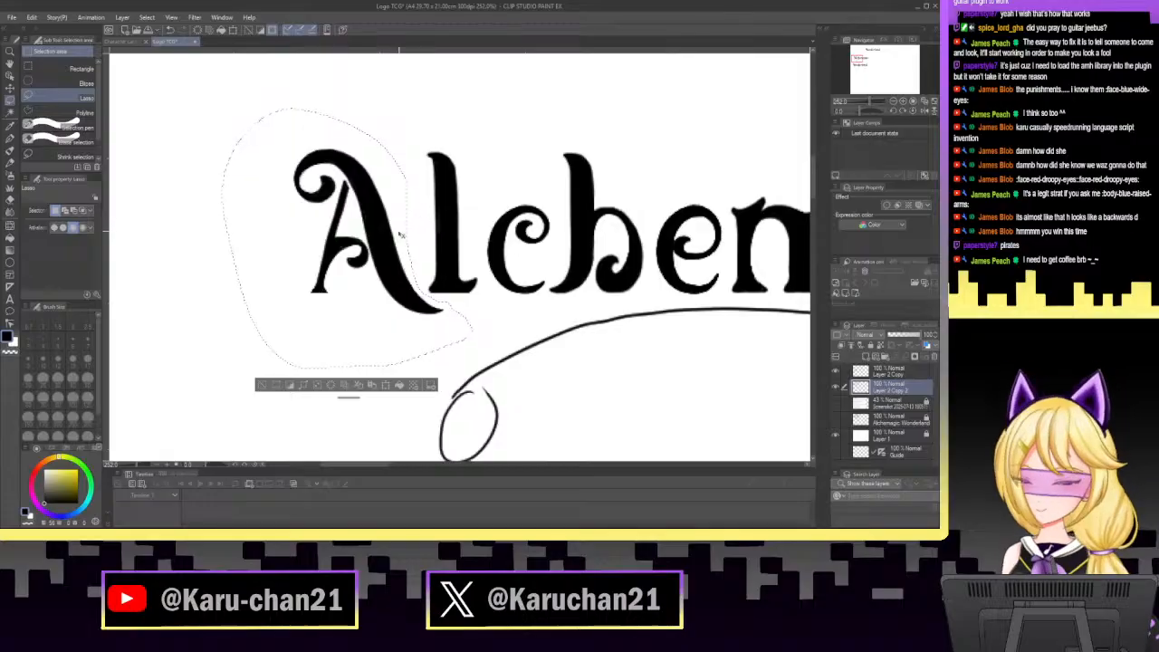
pyautogui.hotkey('ctrl', 't')
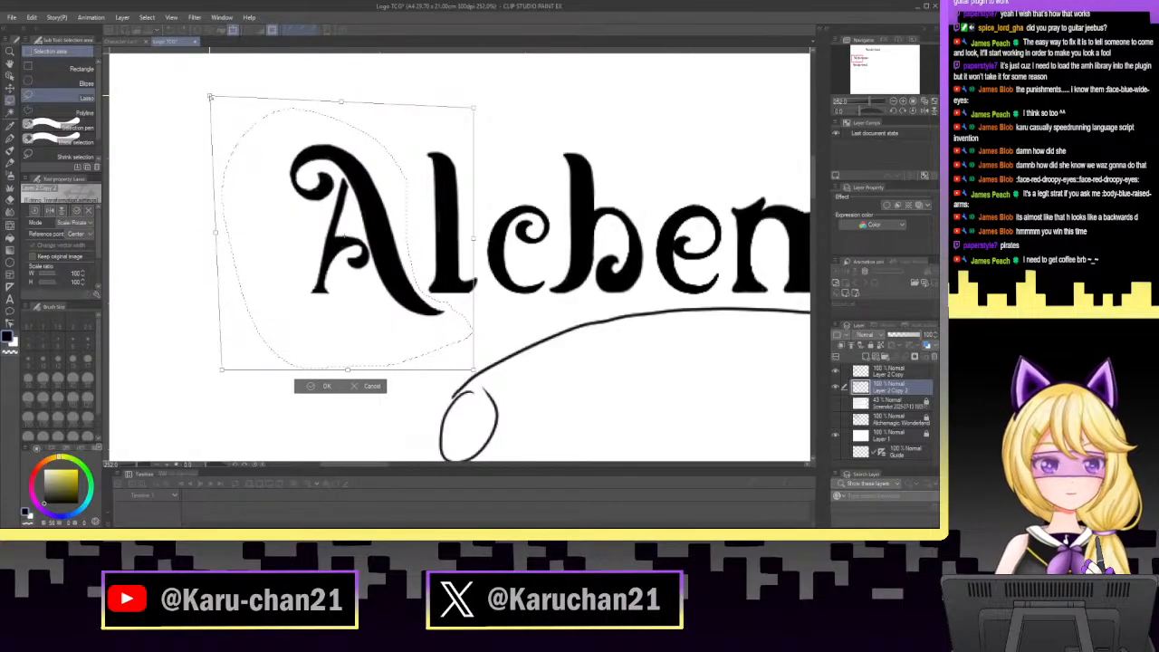
pyautogui.moveTo(222, 105); pyautogui.dragTo(163, 55)
pyautogui.hotkey('ctrl', 'z')
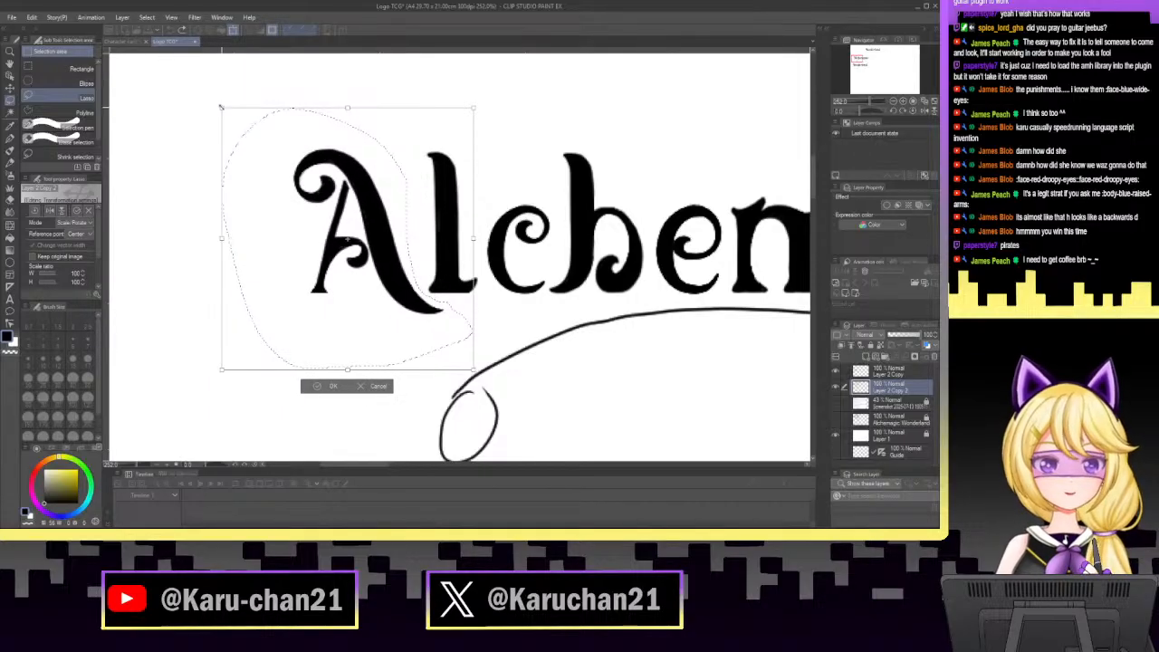
pyautogui.moveTo(221, 107); pyautogui.dragTo(165, 54)
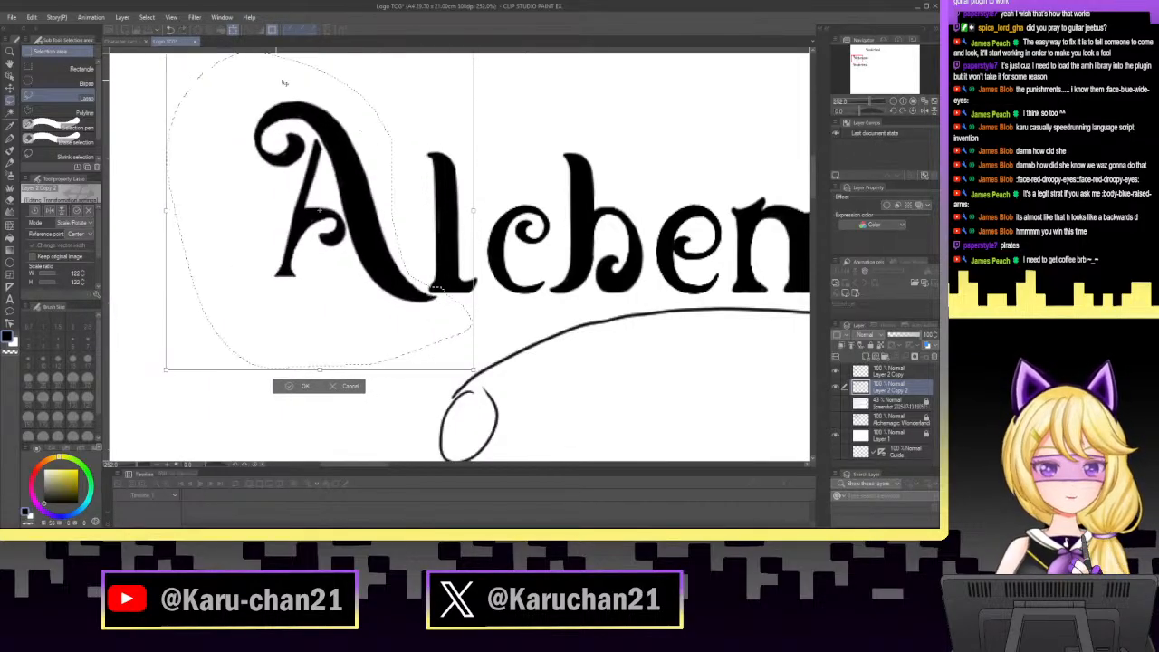
pyautogui.click(865, 107)
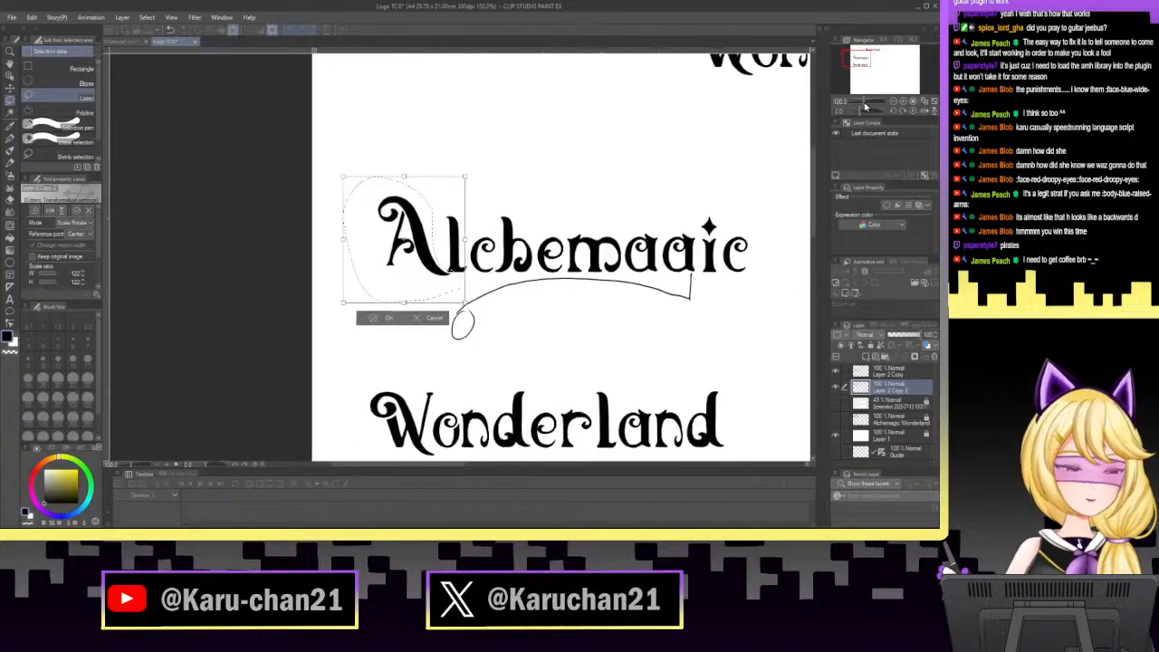
pyautogui.moveTo(865, 107); pyautogui.dragTo(867, 106)
pyautogui.moveTo(468, 161); pyautogui.dragTo(489, 138)
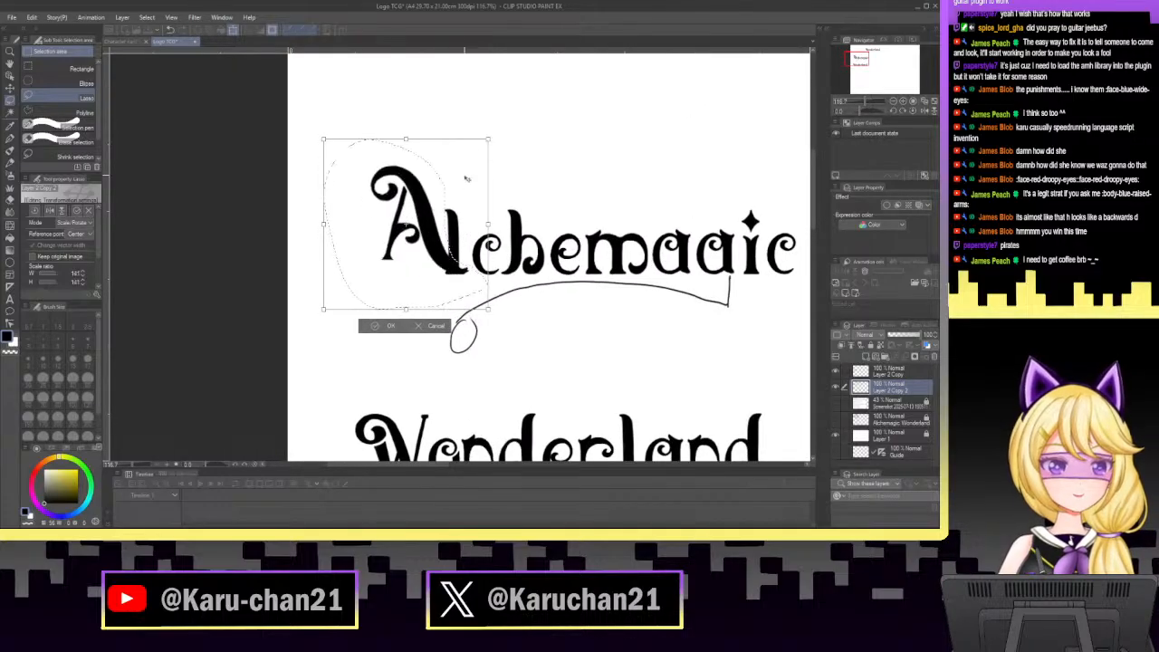
pyautogui.moveTo(467, 184)
pyautogui.mouseDown()
pyautogui.moveTo(458, 215)
pyautogui.moveTo(460, 202)
pyautogui.mouseUp()
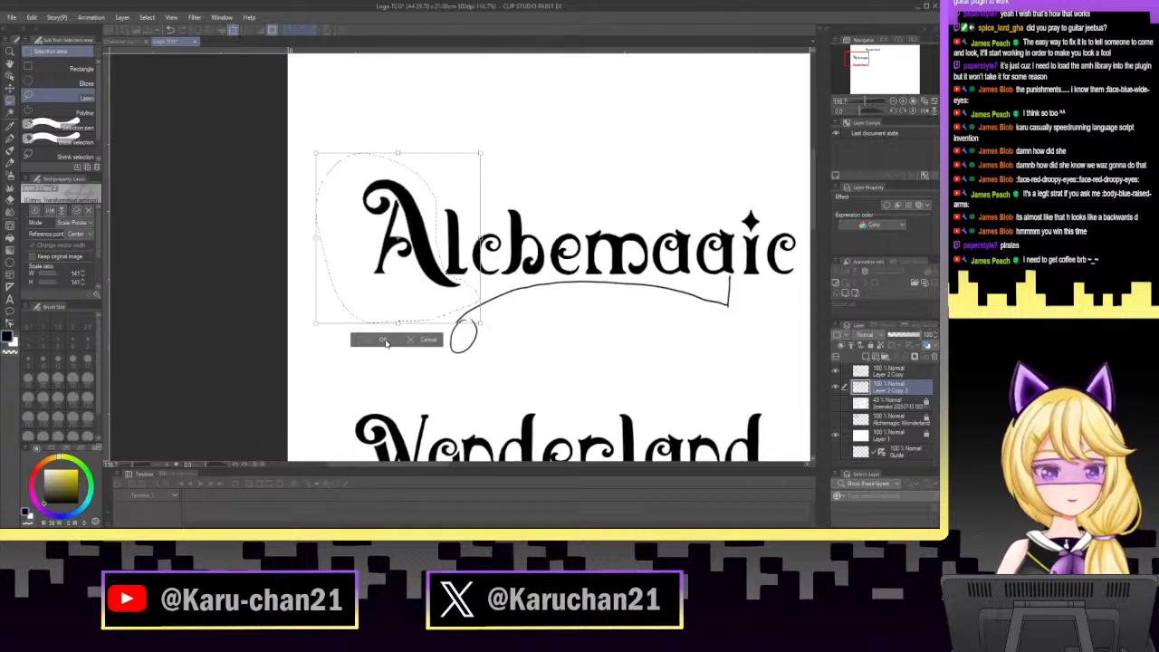
pyautogui.click(385, 343)
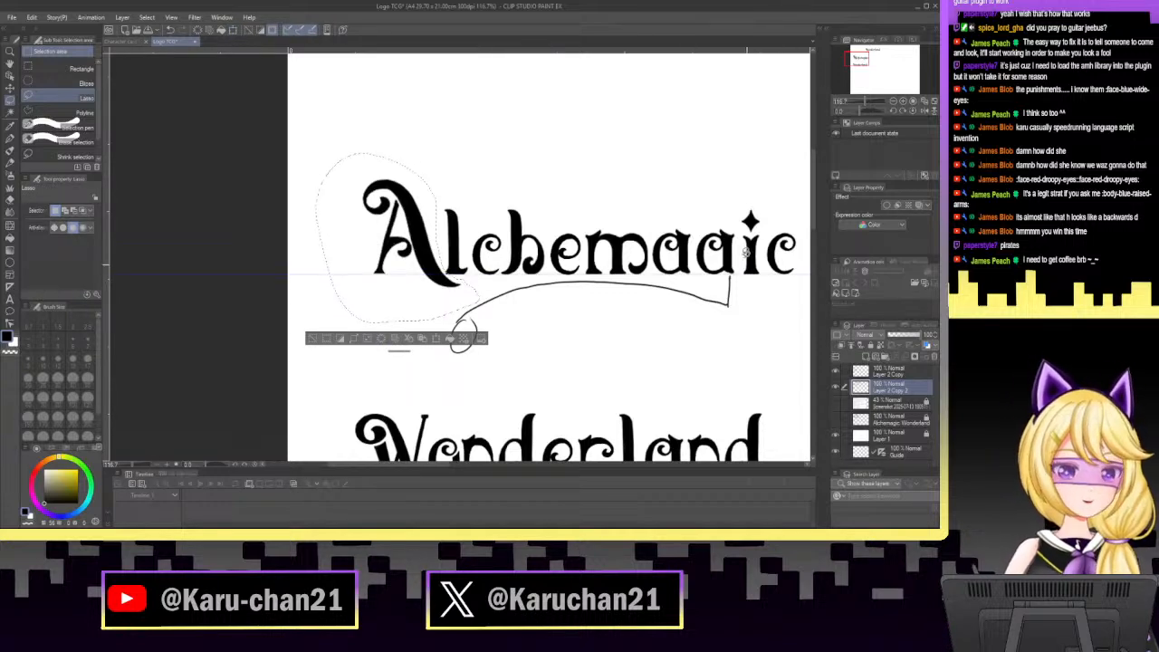
# Undo the last enlargement and repositioning of the A of Alchemagic, keeping the letter selected.
pyautogui.moveTo(865, 102); pyautogui.dragTo(872, 101)
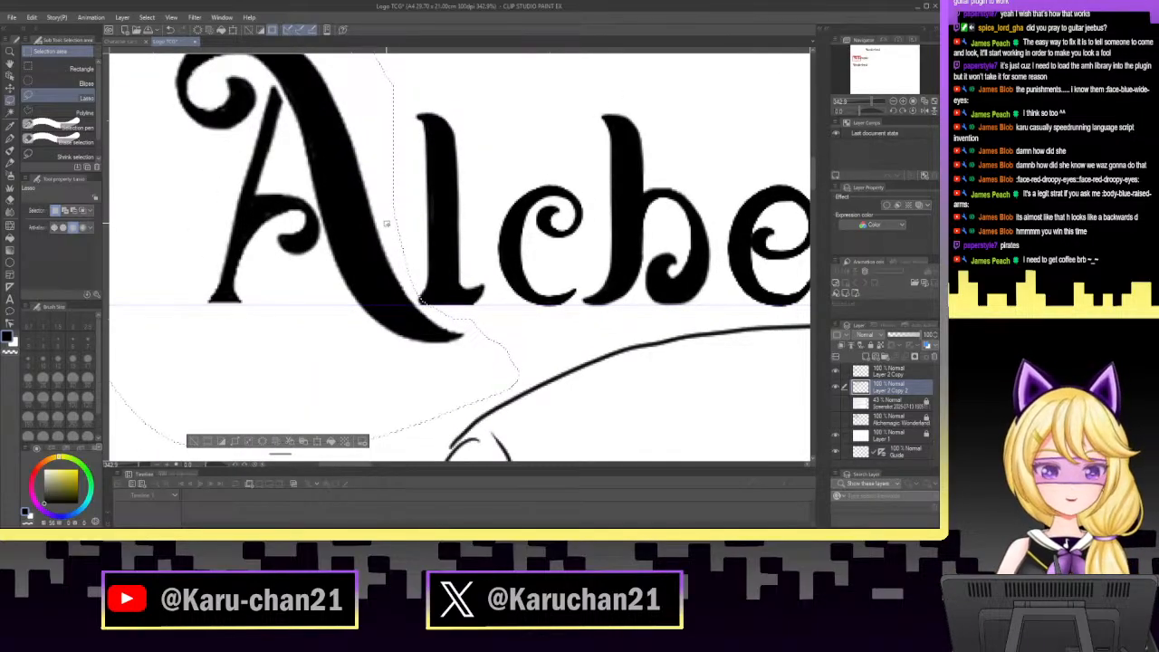
pyautogui.hotkey('ctrl', 't')
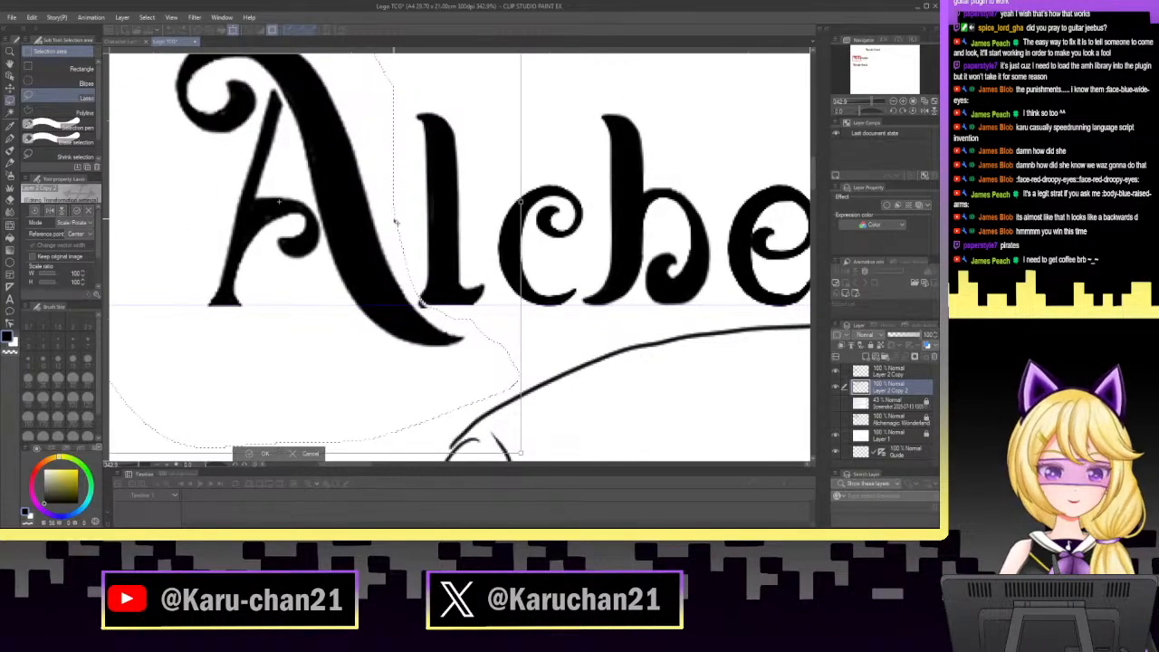
pyautogui.click(273, 456)
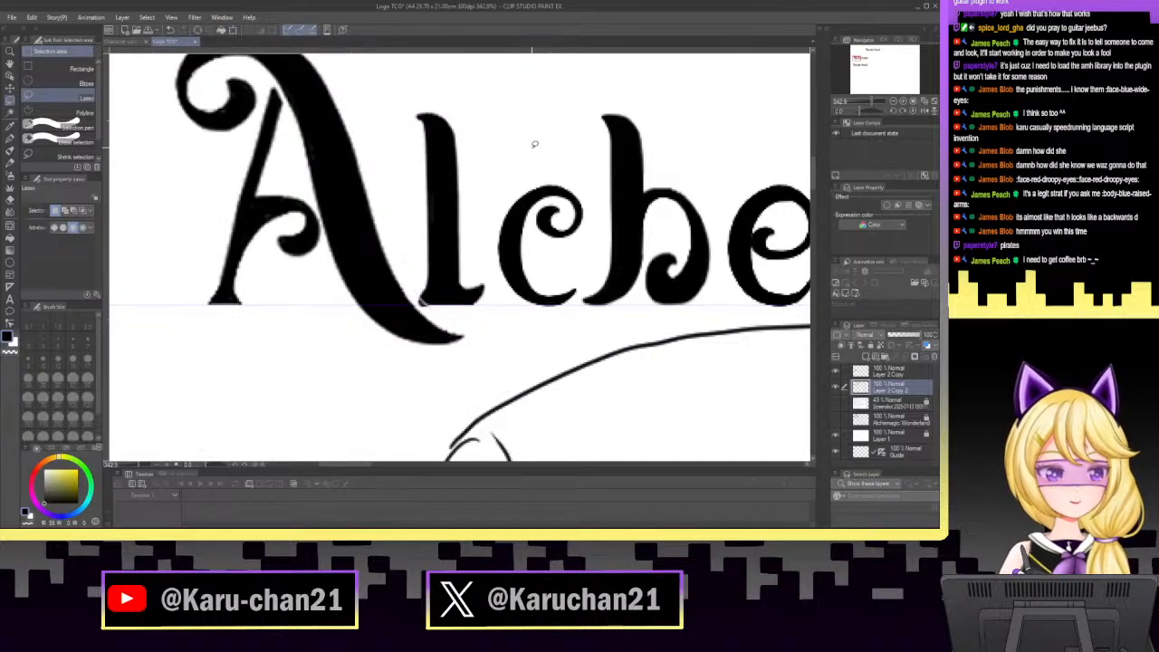
pyautogui.hotkey('ctrl', 'z')
pyautogui.hotkey('ctrl', 'z')
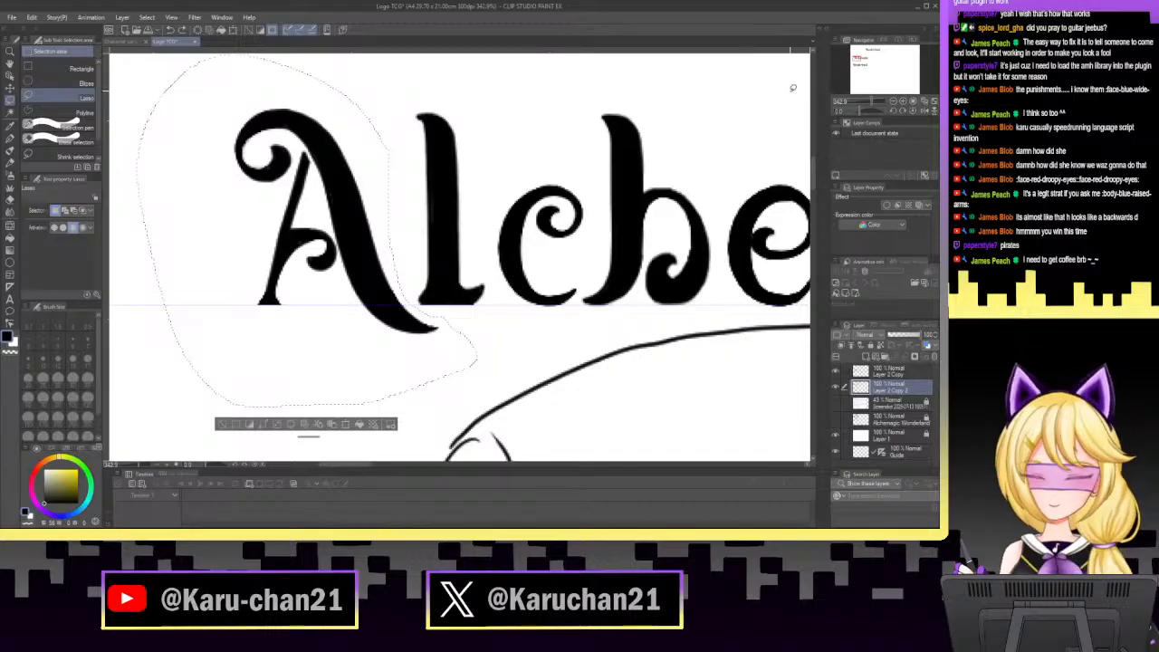
# Scale the selected A of Alchemagic up to 145%, then set it close before the l with its foot on the guide line.
pyautogui.hotkey('ctrl', 't')
pyautogui.hotkey('ctrl', 'alt', '0')
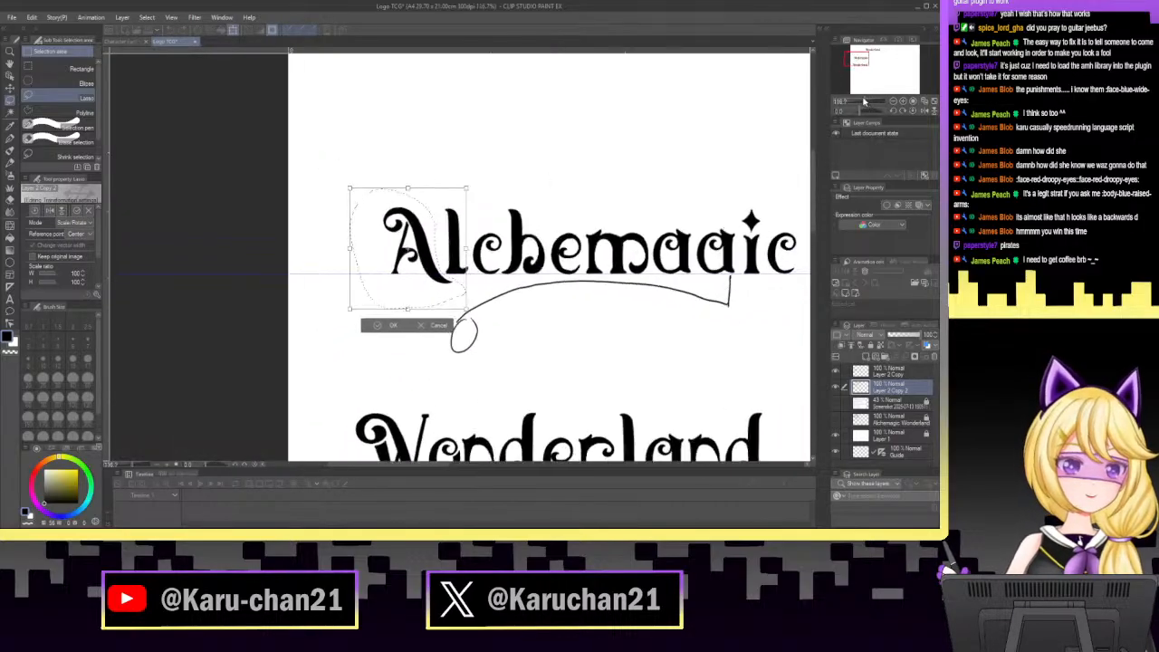
pyautogui.moveTo(358, 193); pyautogui.dragTo(315, 147)
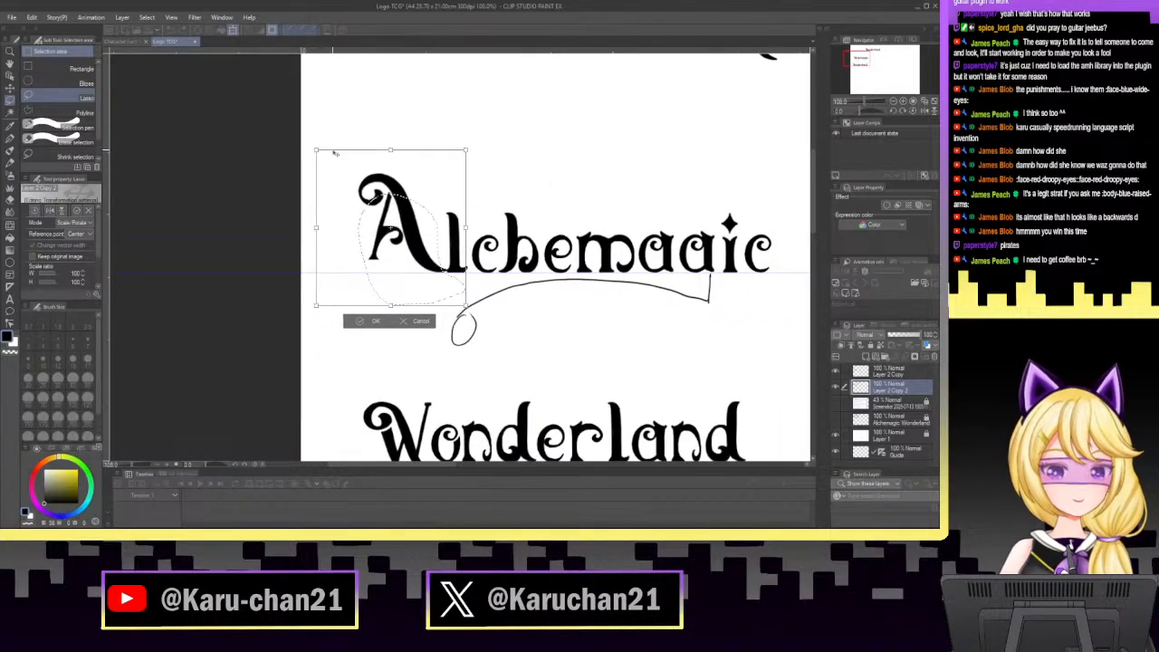
pyautogui.moveTo(440, 213); pyautogui.dragTo(432, 226)
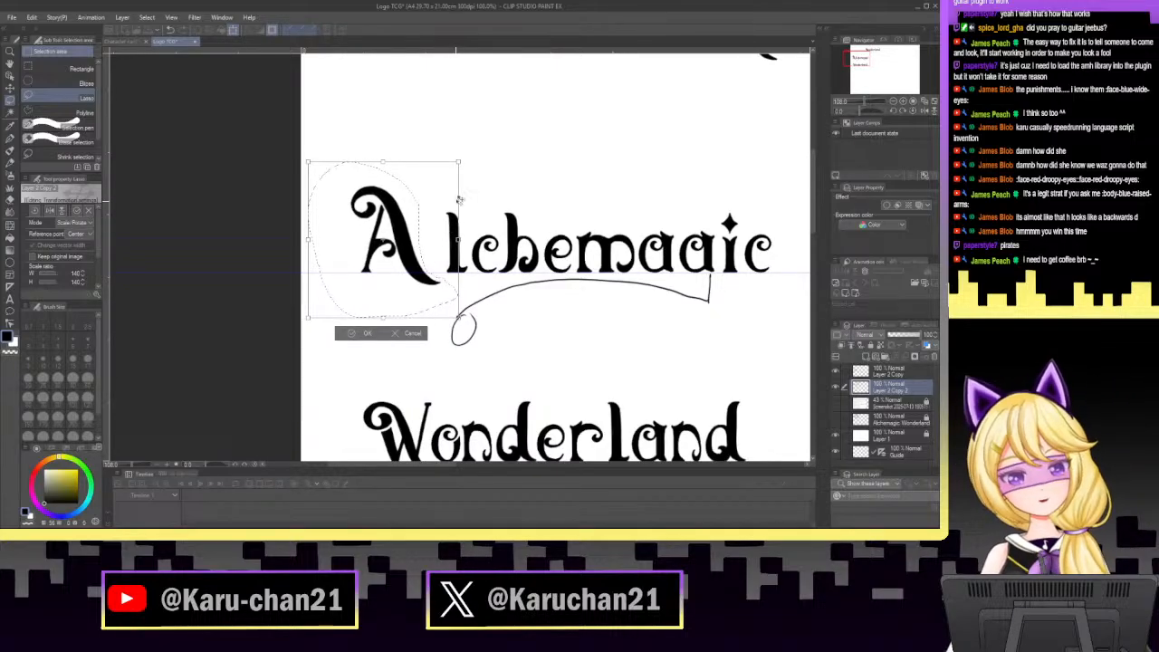
pyautogui.moveTo(459, 164); pyautogui.dragTo(470, 151)
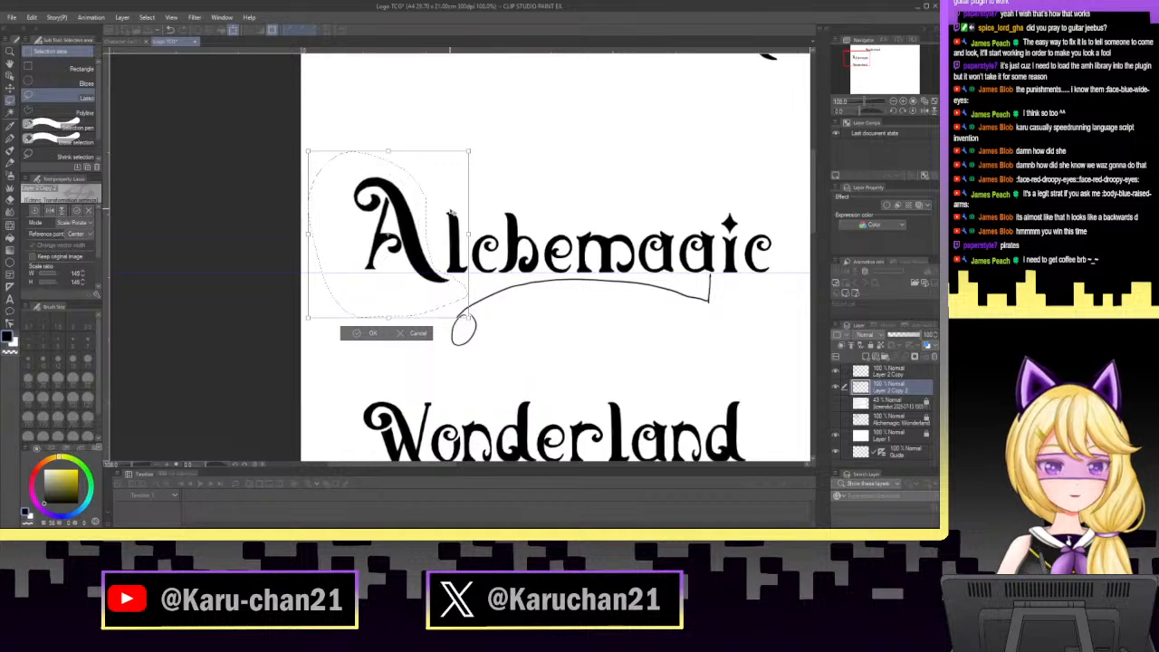
pyautogui.moveTo(447, 210); pyautogui.dragTo(457, 213)
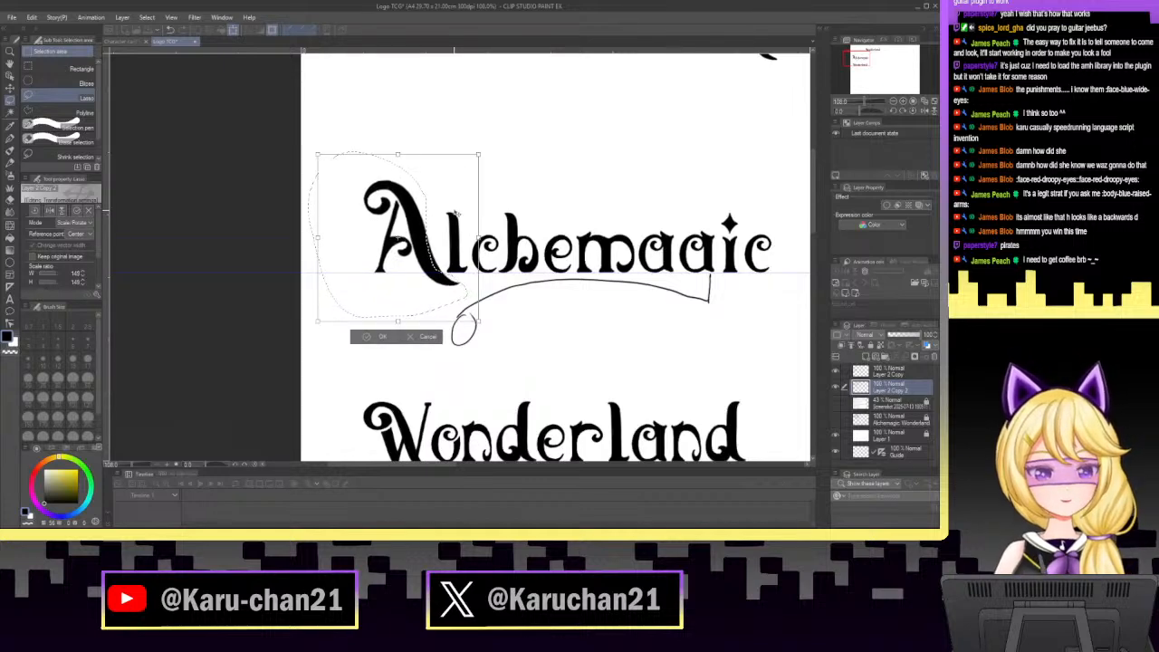
pyautogui.click(869, 104)
pyautogui.click(870, 105)
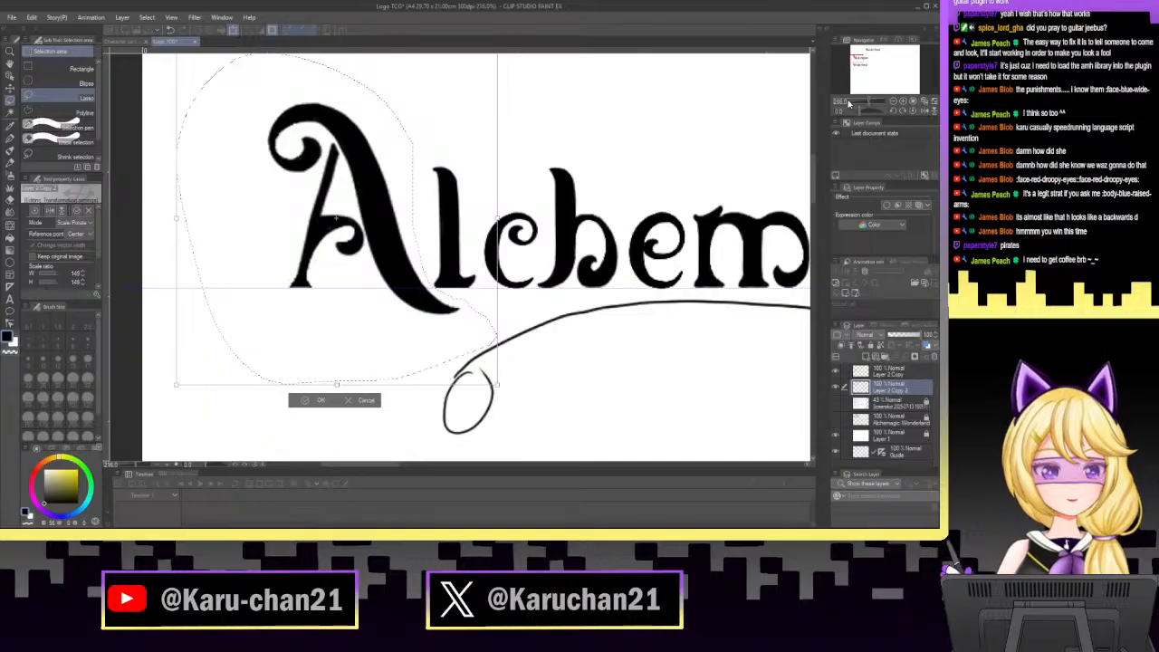
pyautogui.moveTo(469, 339); pyautogui.dragTo(475, 339)
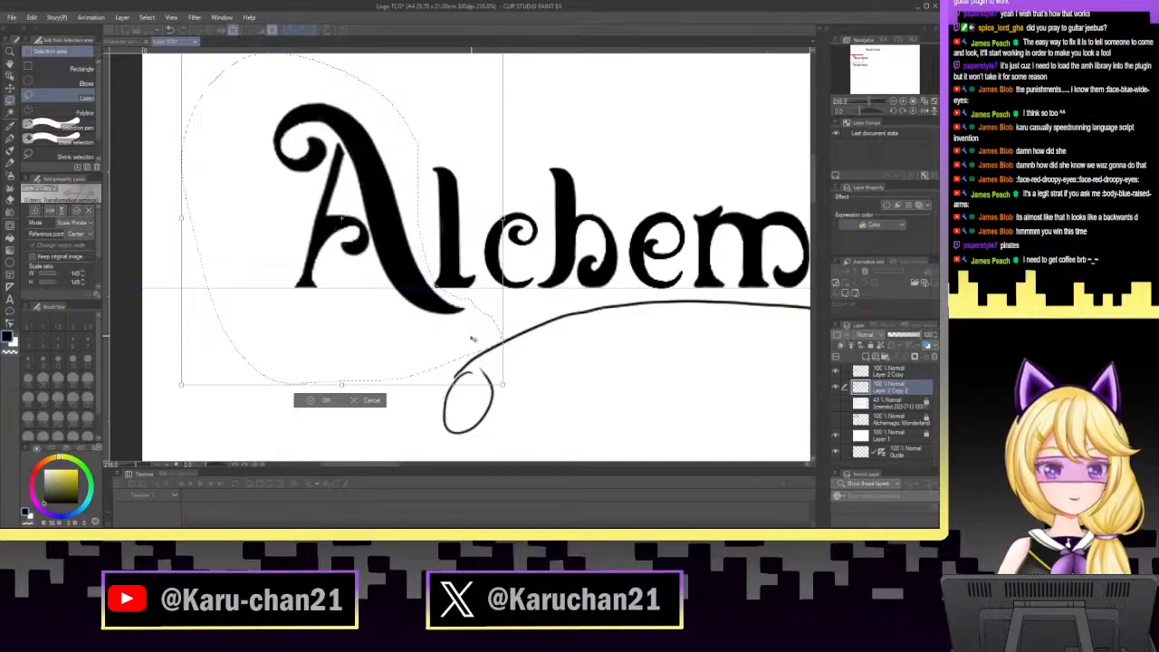
pyautogui.click(327, 401)
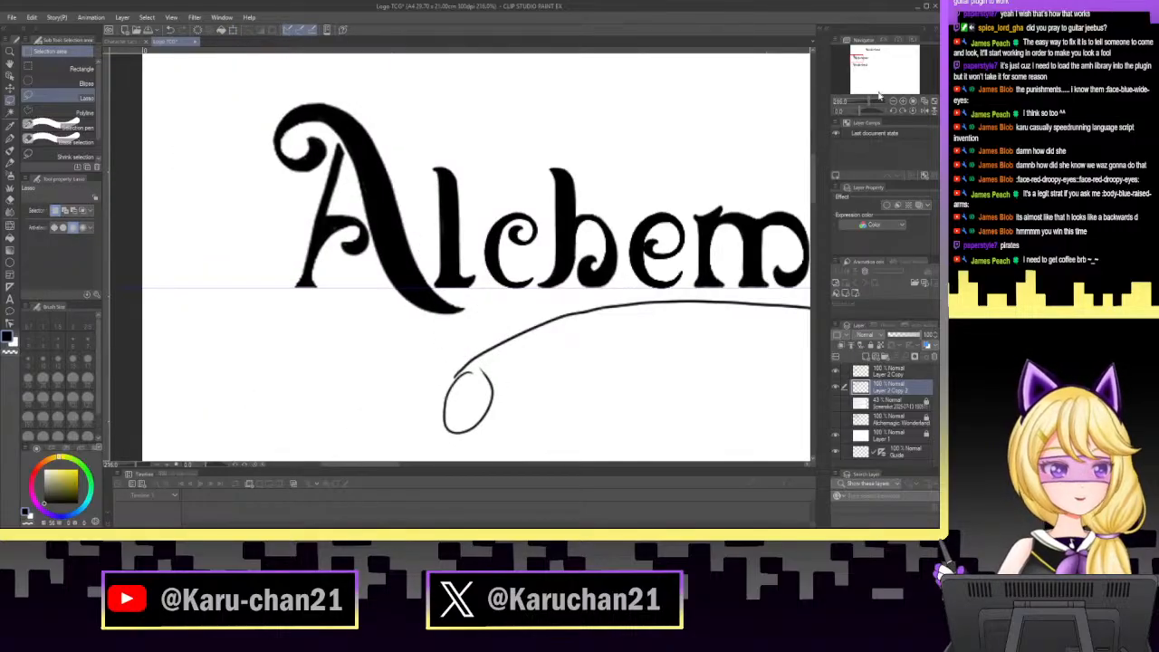
# On Layer 2 Copy, lasso the W of Wonderland, scale it up to 127% and move it over the A of Alchemagic.
pyautogui.click(868, 106)
pyautogui.moveTo(868, 107); pyautogui.dragTo(866, 110)
pyautogui.moveTo(855, 63); pyautogui.dragTo(857, 66)
pyautogui.click(892, 369)
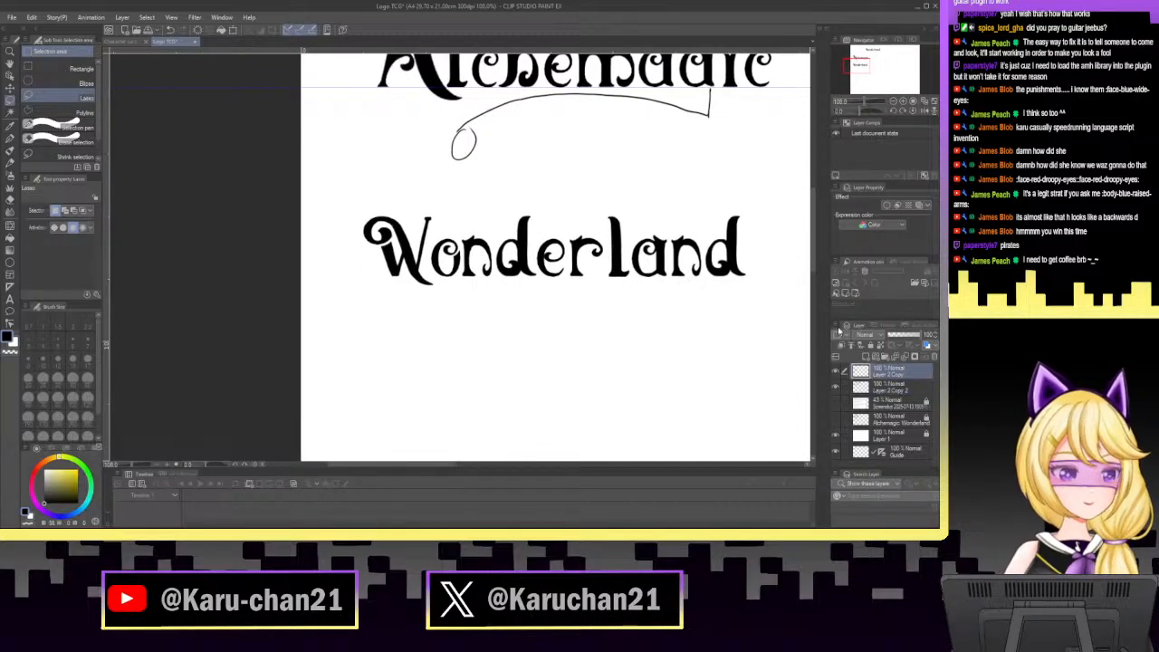
pyautogui.moveTo(438, 279)
pyautogui.mouseDown()
pyautogui.moveTo(450, 300)
pyautogui.moveTo(434, 274)
pyautogui.mouseUp()
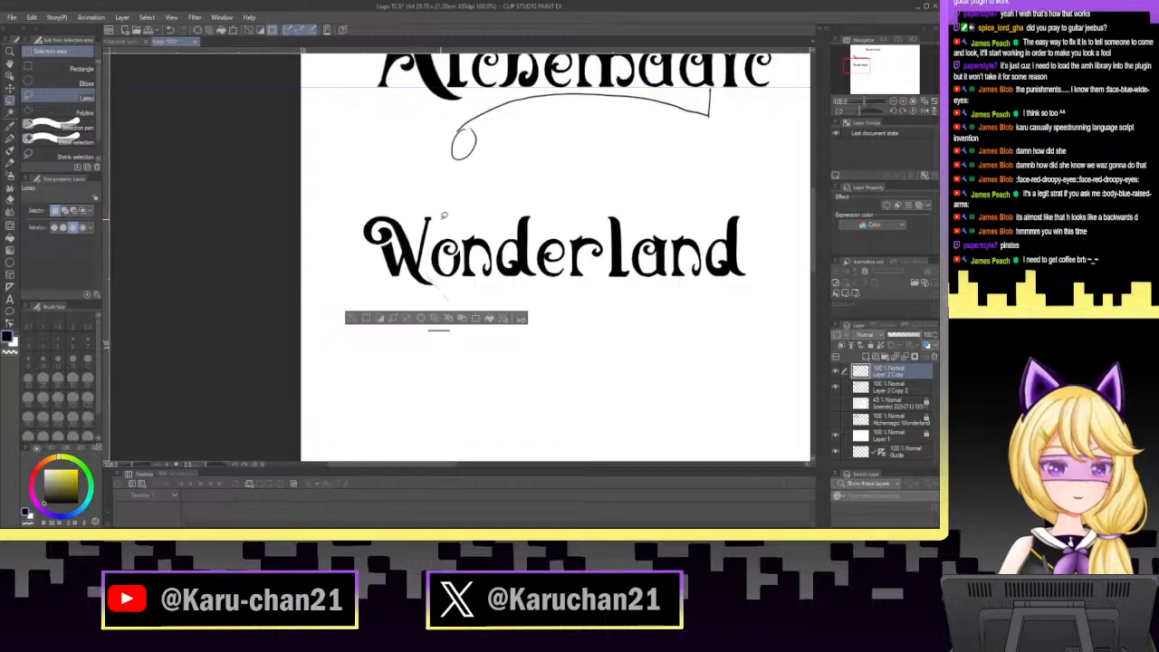
pyautogui.moveTo(443, 216)
pyautogui.mouseDown()
pyautogui.moveTo(449, 288)
pyautogui.moveTo(423, 323)
pyautogui.moveTo(341, 257)
pyautogui.moveTo(435, 181)
pyautogui.mouseUp()
pyautogui.hotkey('ctrl', 't')
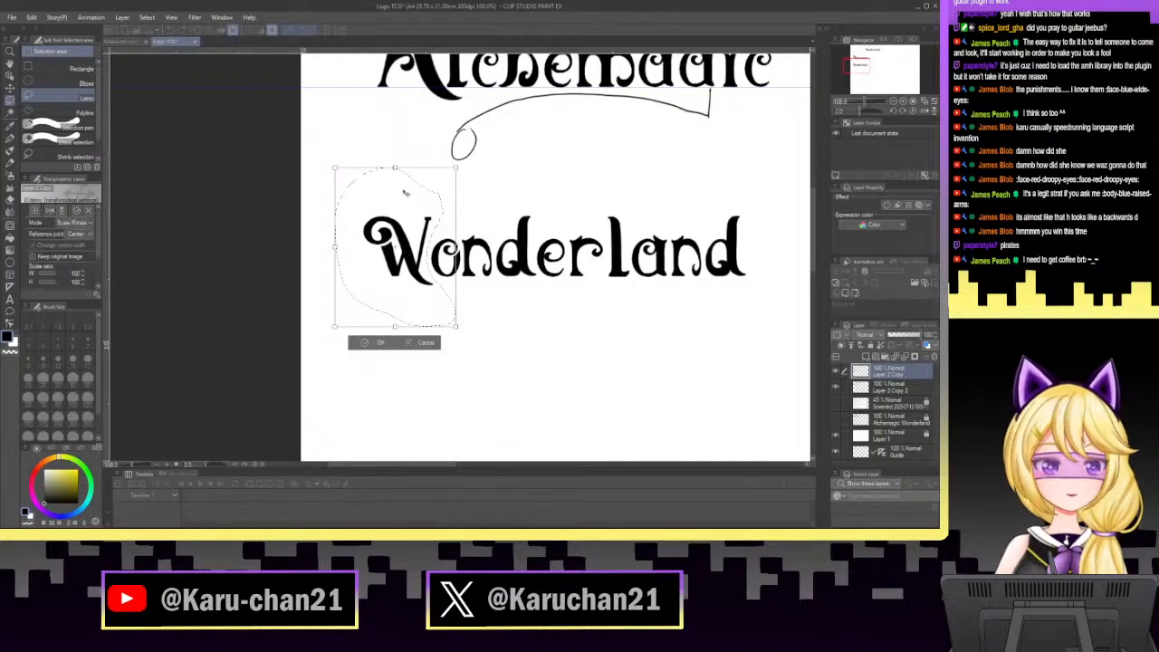
pyautogui.moveTo(334, 167); pyautogui.dragTo(302, 124)
pyautogui.moveTo(418, 246); pyautogui.dragTo(425, 158)
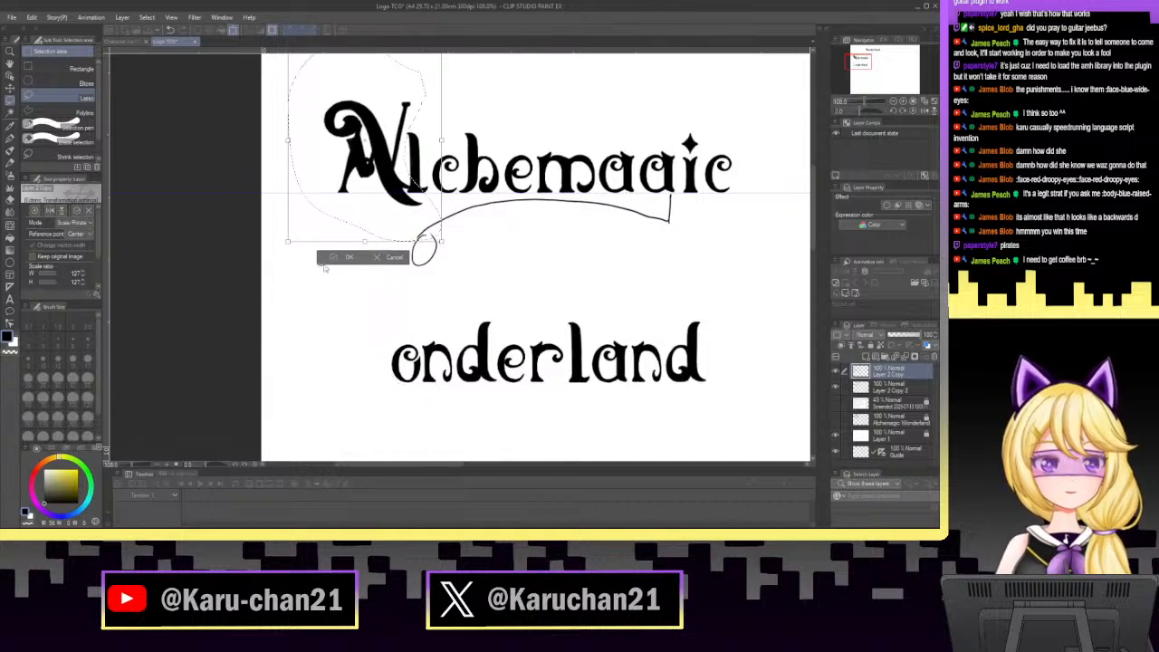
# Scale the W further to 153%, using the overlapped A of Alchemagic as the size reference.
pyautogui.moveTo(288, 241); pyautogui.dragTo(273, 264)
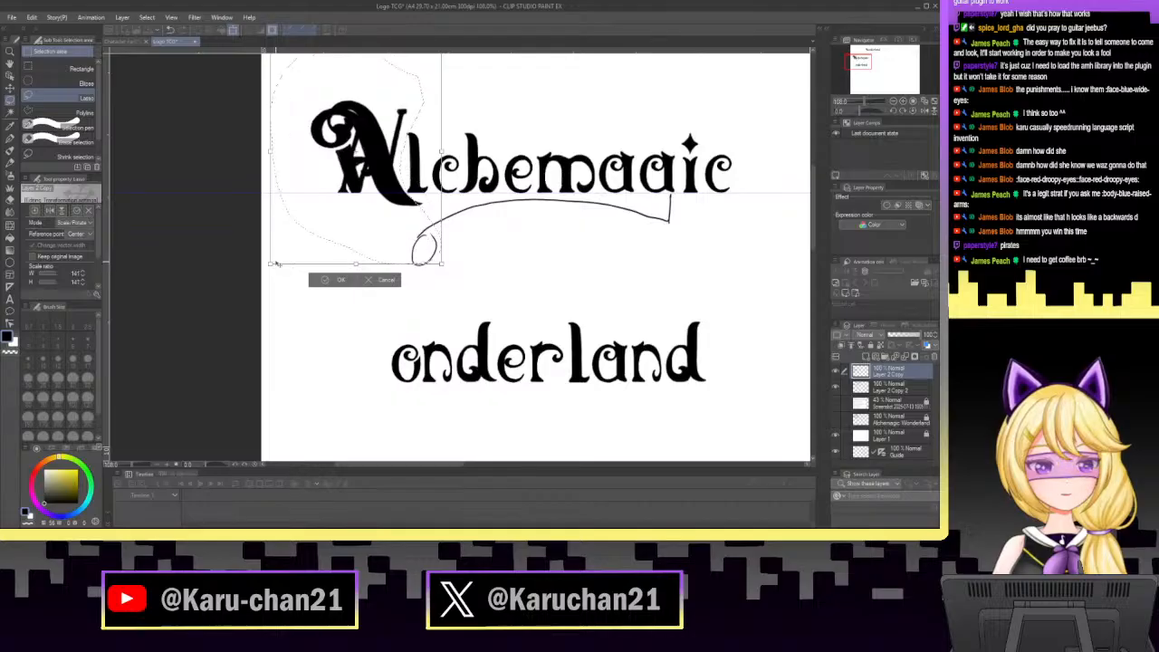
pyautogui.moveTo(665, 58); pyautogui.dragTo(676, 106)
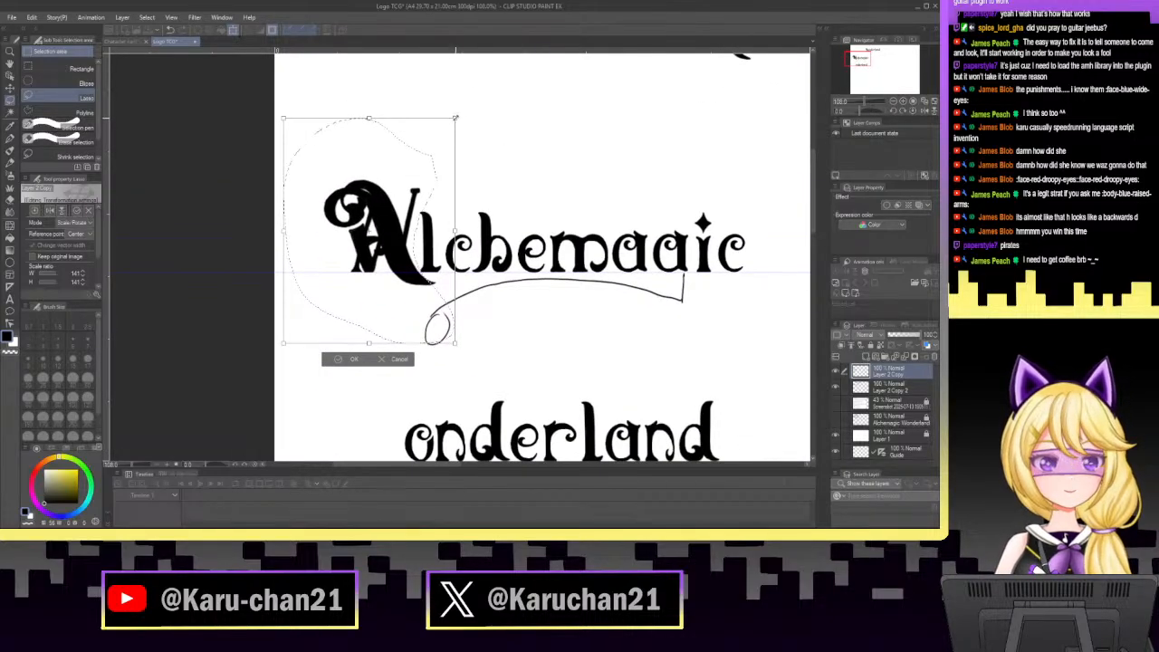
pyautogui.moveTo(456, 118); pyautogui.dragTo(460, 115)
pyautogui.moveTo(464, 111); pyautogui.dragTo(463, 110)
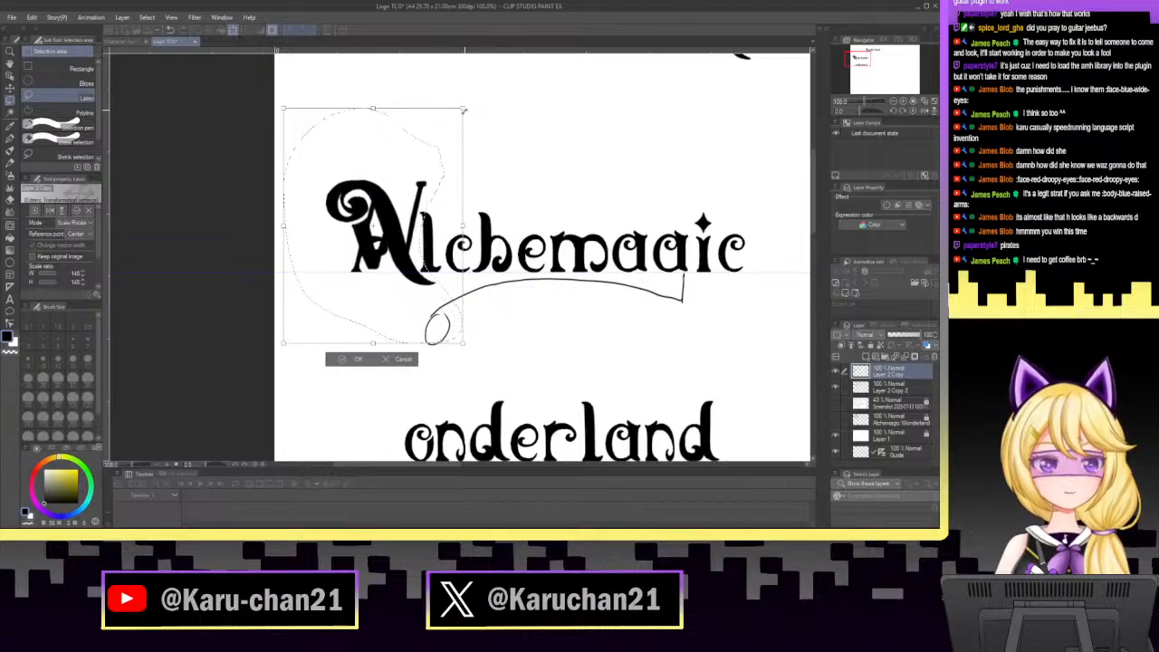
pyautogui.moveTo(283, 344); pyautogui.dragTo(278, 348)
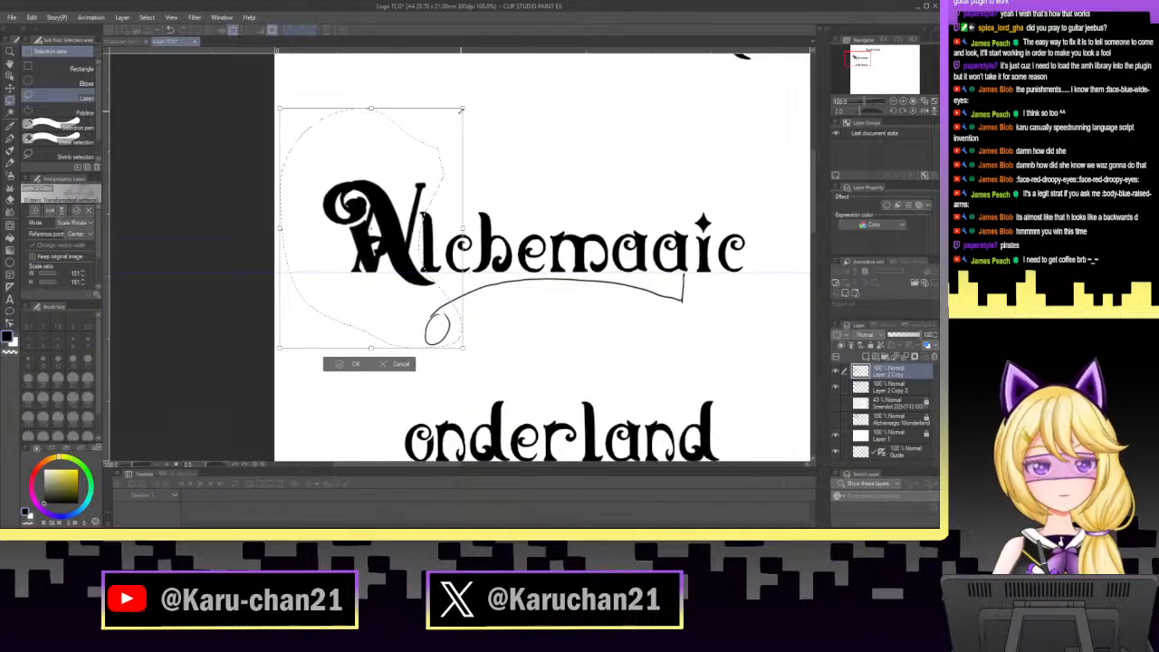
pyautogui.moveTo(463, 108); pyautogui.dragTo(466, 105)
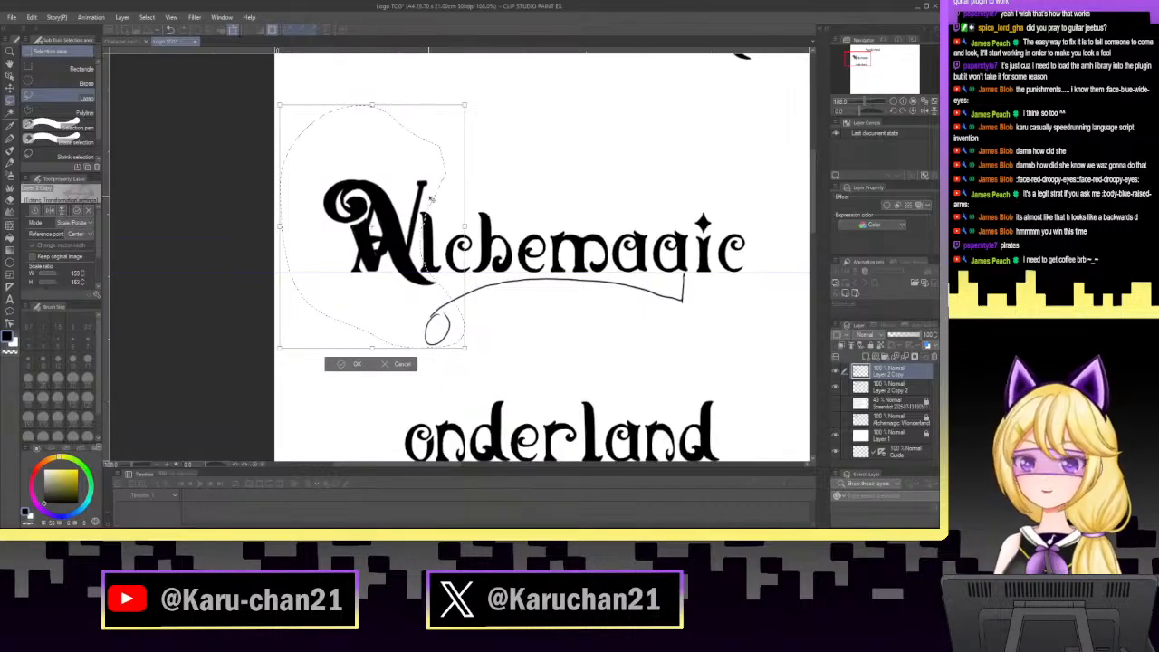
# Move the enlarged W back down in front of "onderland", leaving a small gap before the o.
pyautogui.moveTo(427, 220); pyautogui.dragTo(426, 389)
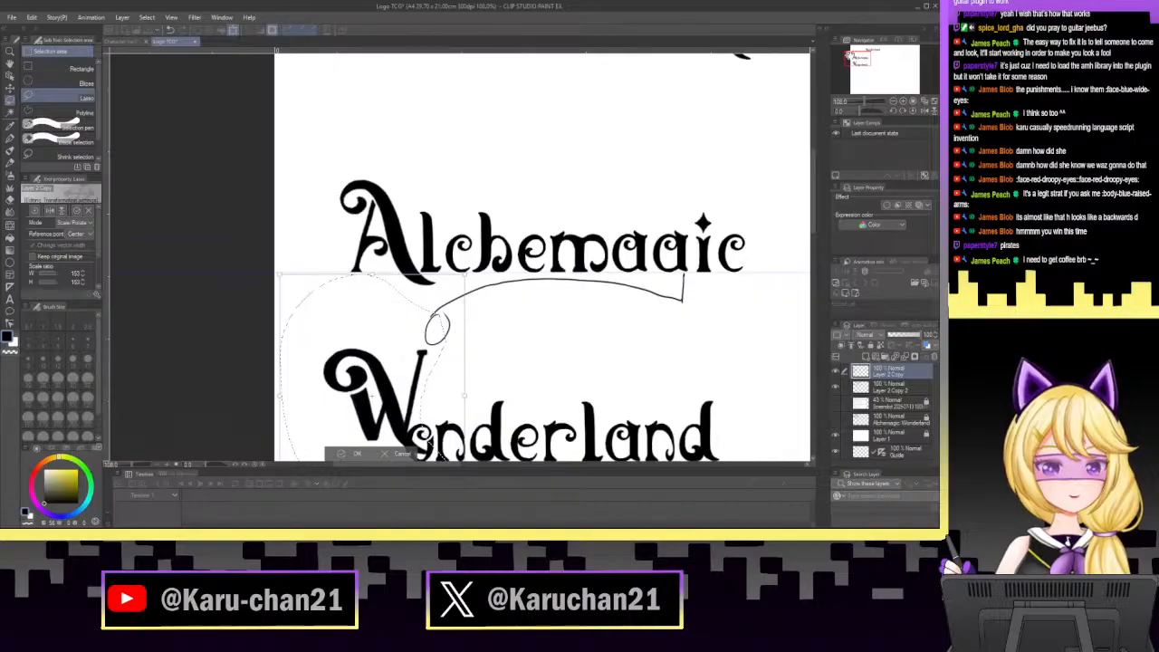
pyautogui.moveTo(860, 62); pyautogui.dragTo(863, 70)
pyautogui.moveTo(378, 235); pyautogui.dragTo(371, 253)
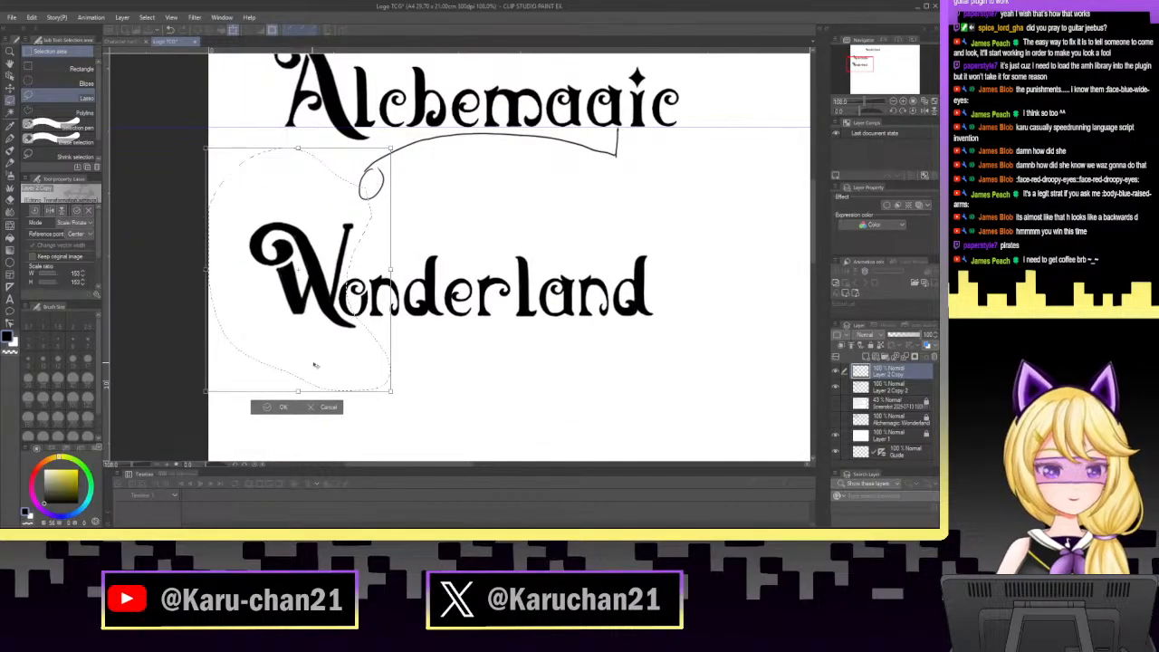
pyautogui.moveTo(324, 353); pyautogui.dragTo(308, 358)
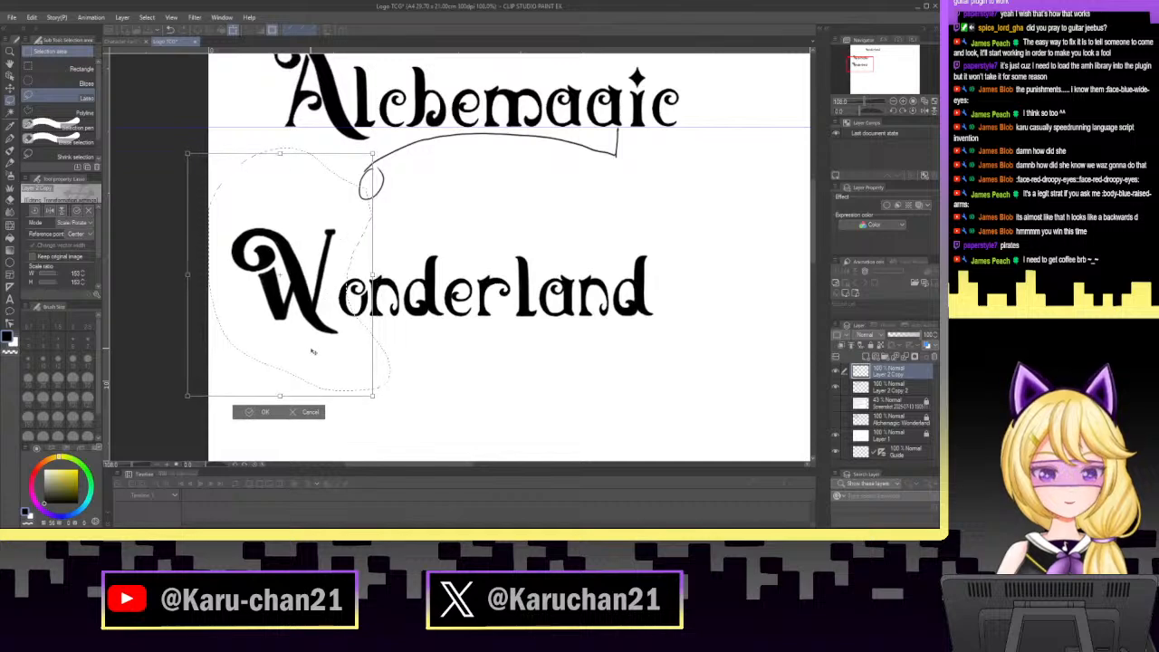
pyautogui.click(262, 414)
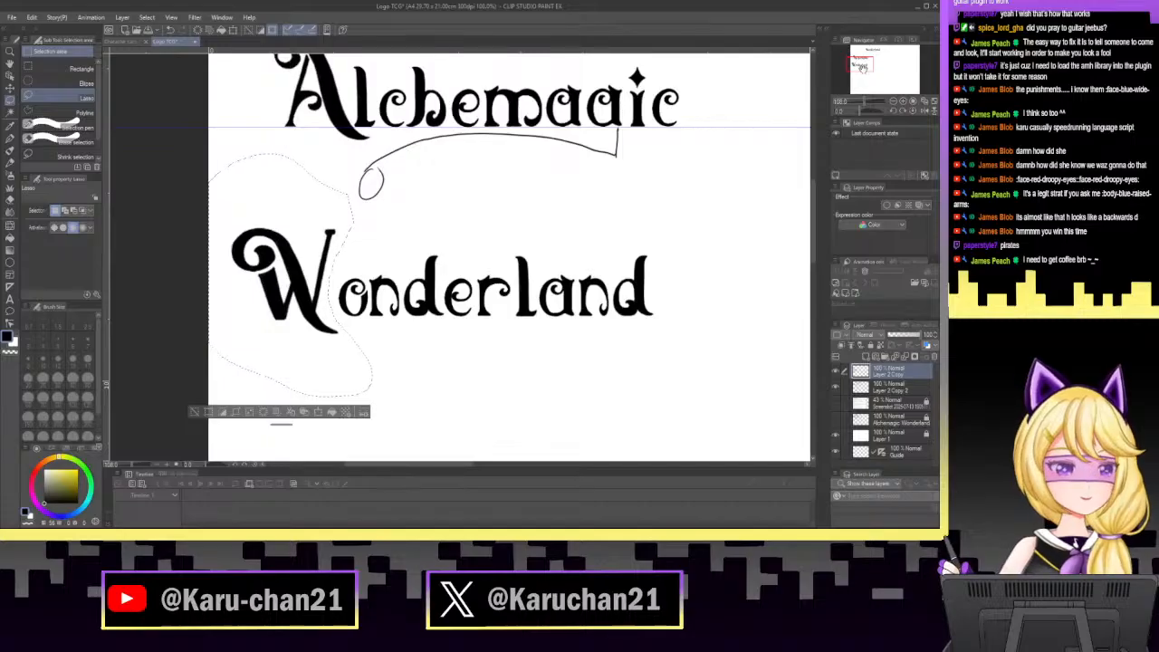
# Align the W's feet with the baseline of the other Wonderland letters and place it tightly against the o.
pyautogui.moveTo(865, 101); pyautogui.dragTo(867, 102)
pyautogui.moveTo(314, 326); pyautogui.dragTo(349, 326)
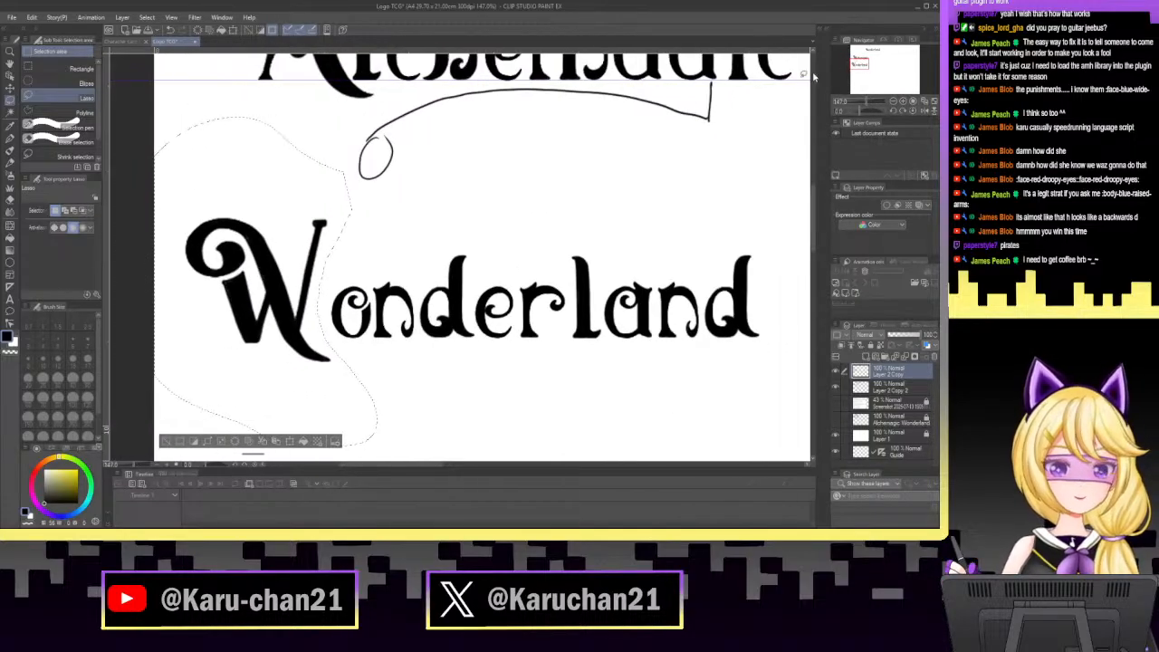
pyautogui.hotkey('ctrl', 't')
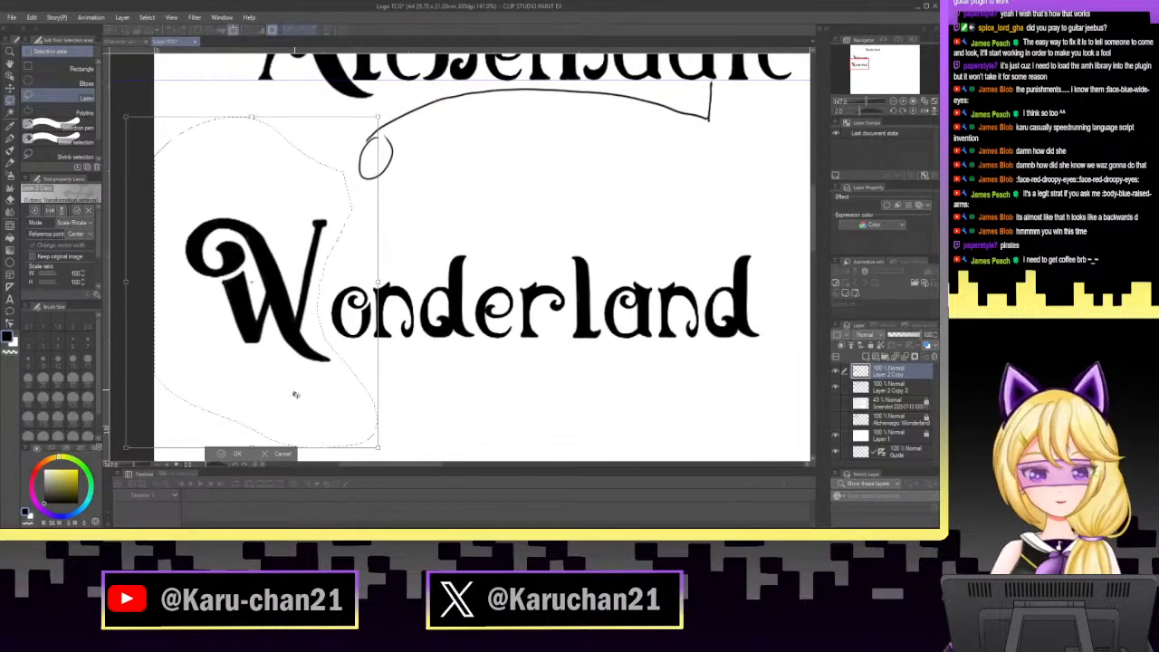
pyautogui.moveTo(312, 385)
pyautogui.mouseDown()
pyautogui.moveTo(414, 350)
pyautogui.moveTo(449, 389)
pyautogui.mouseUp()
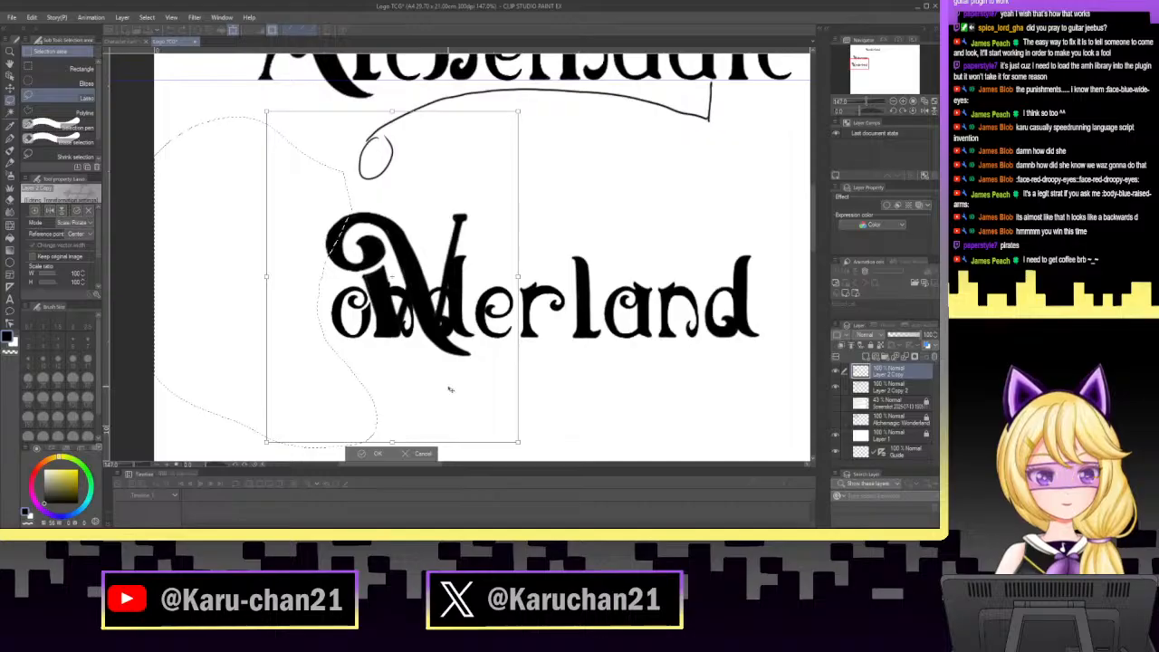
pyautogui.moveTo(447, 389); pyautogui.dragTo(429, 374)
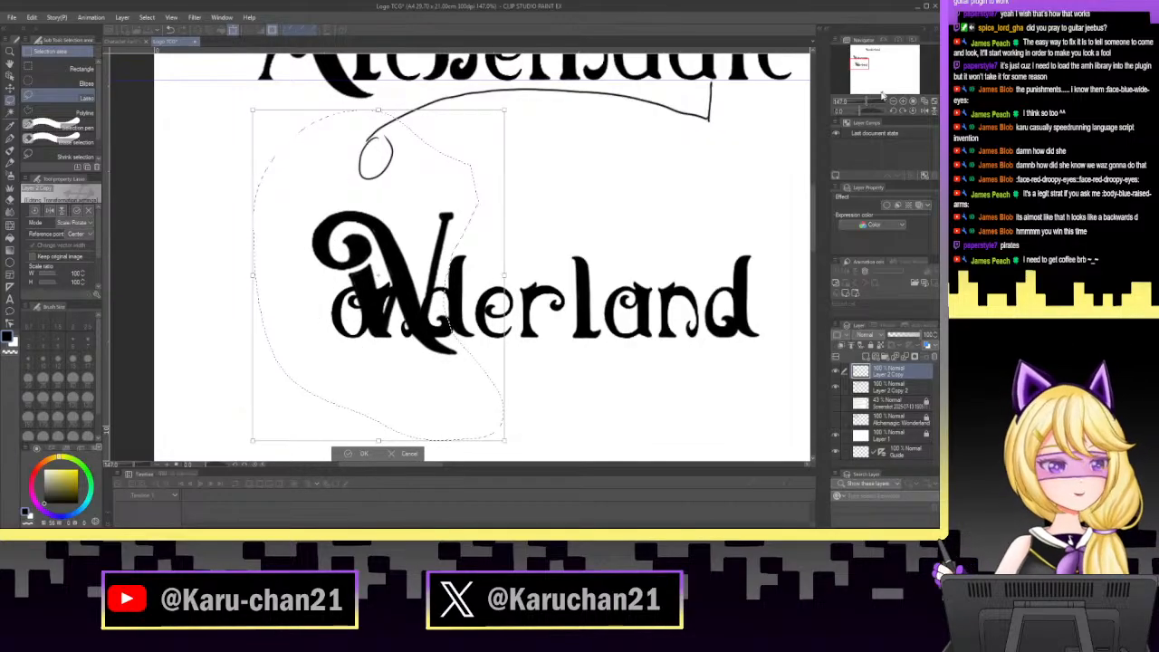
pyautogui.moveTo(867, 101); pyautogui.dragTo(872, 101)
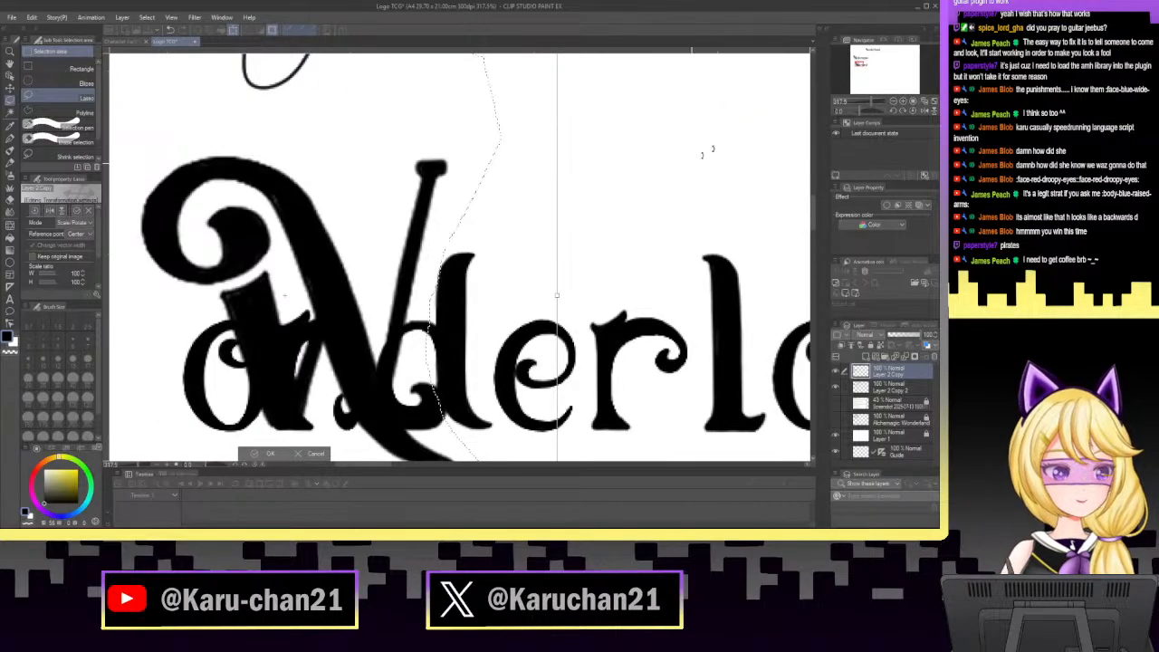
pyautogui.scroll(-3, 789, 215)
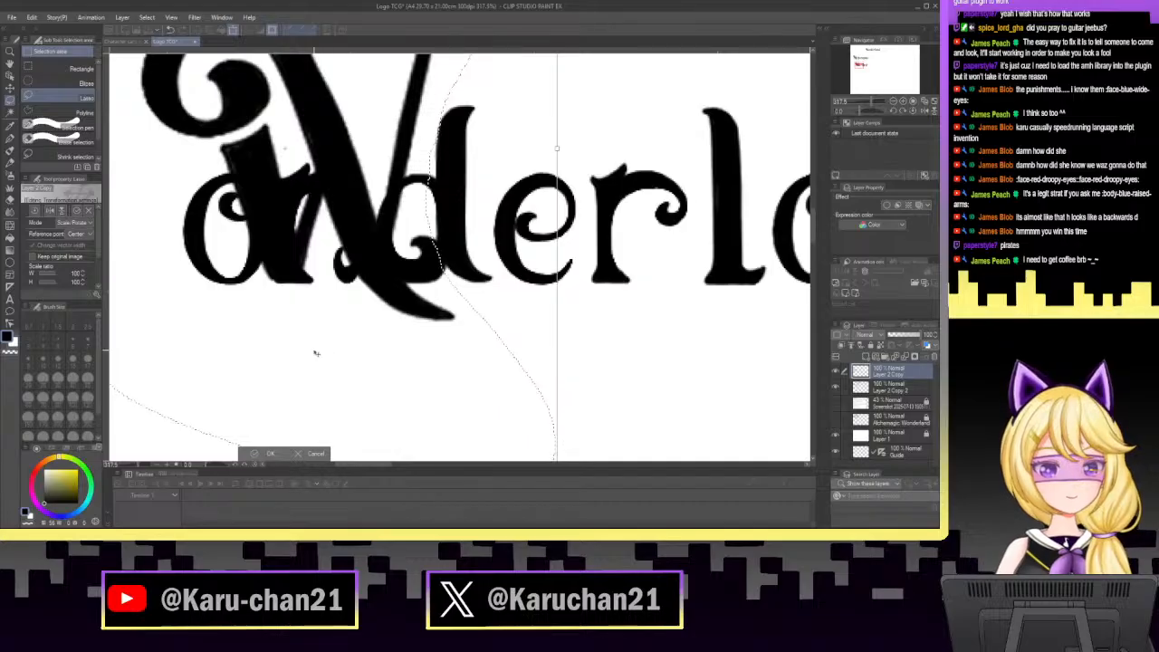
pyautogui.moveTo(313, 278); pyautogui.dragTo(127, 362)
pyautogui.moveTo(872, 101); pyautogui.dragTo(868, 110)
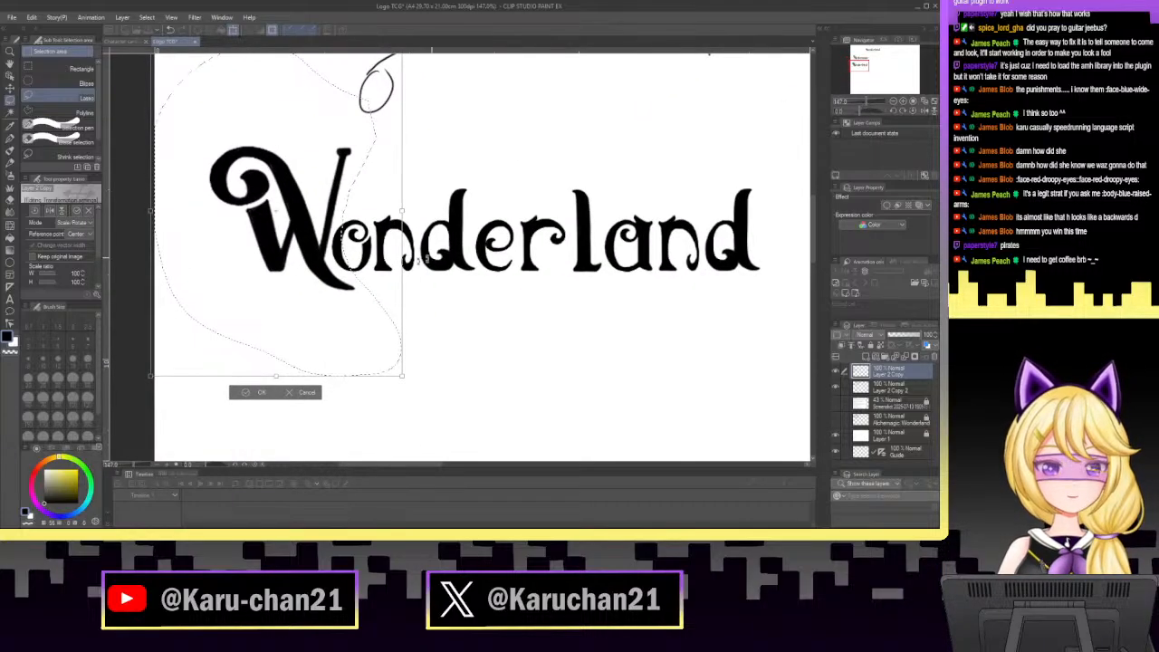
pyautogui.moveTo(365, 317); pyautogui.dragTo(367, 315)
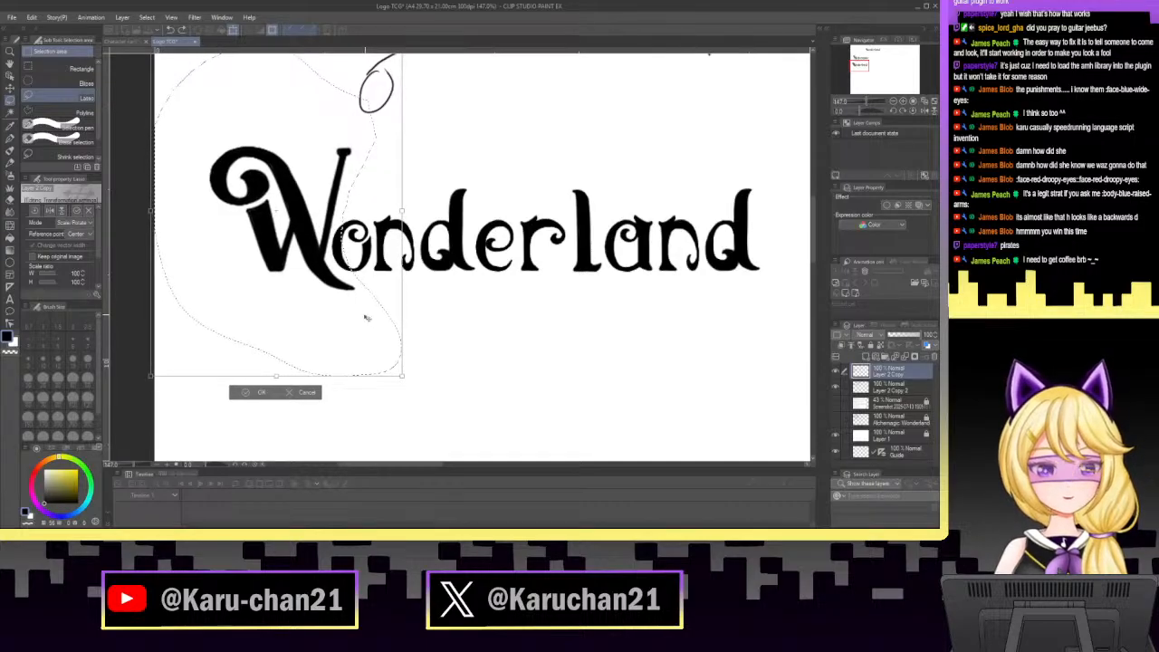
pyautogui.click(260, 392)
# Deselect the W and save the logo document.
pyautogui.hotkey('ctrl', 'd')
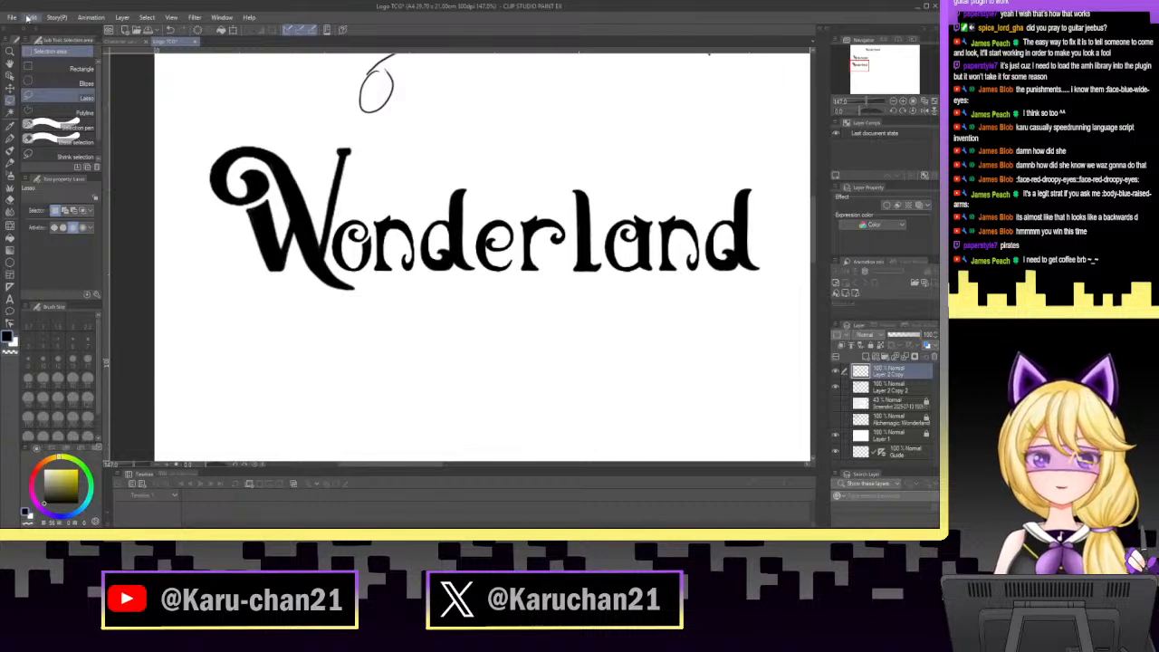
pyautogui.click(11, 17)
pyautogui.click(17, 93)
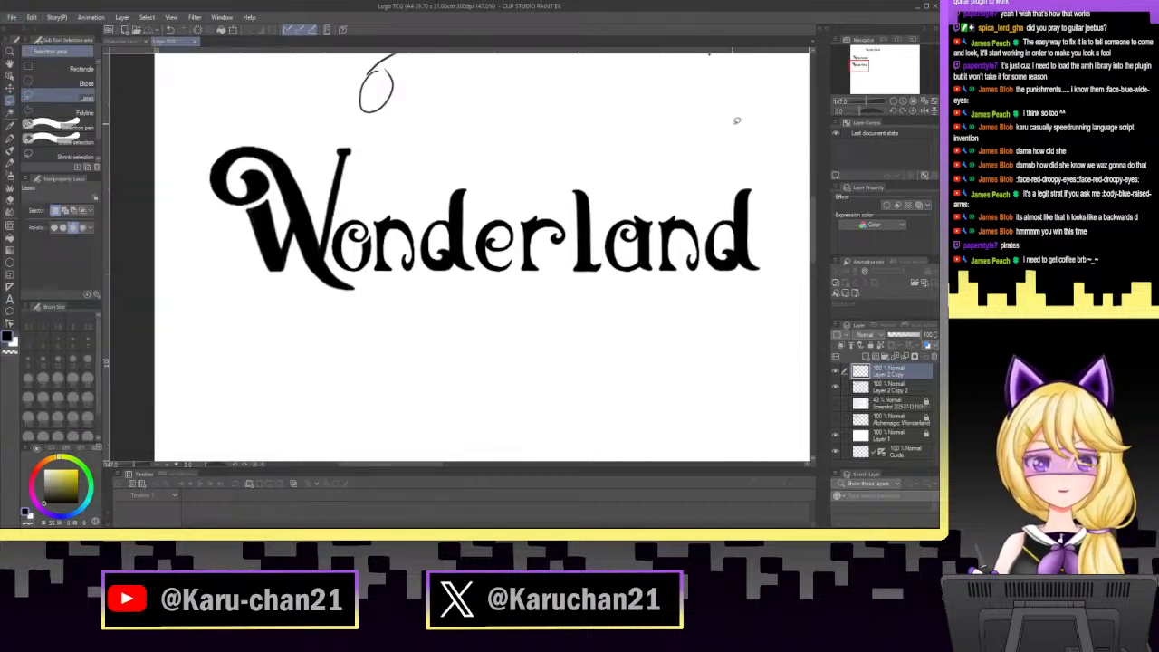
# Hide the Guide layer and, on Layer 2 Copy 2, move "chemagic" with its sketched flourish closer to the l of Alchemagic.
pyautogui.moveTo(859, 102); pyautogui.dragTo(859, 62)
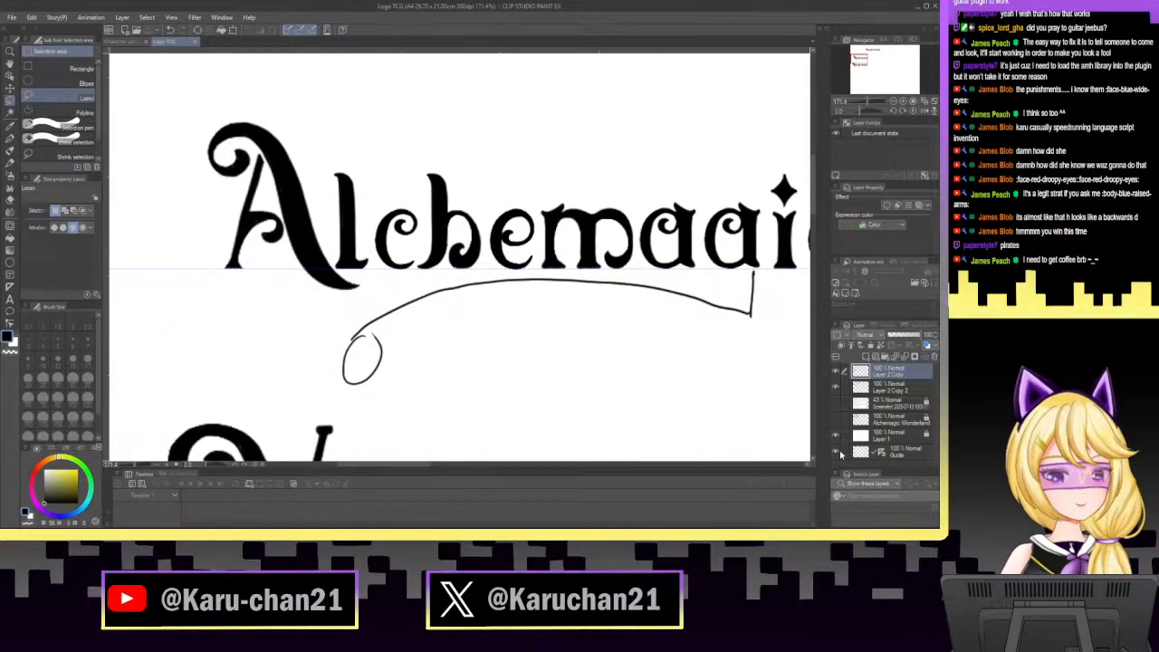
pyautogui.moveTo(866, 103); pyautogui.dragTo(863, 110)
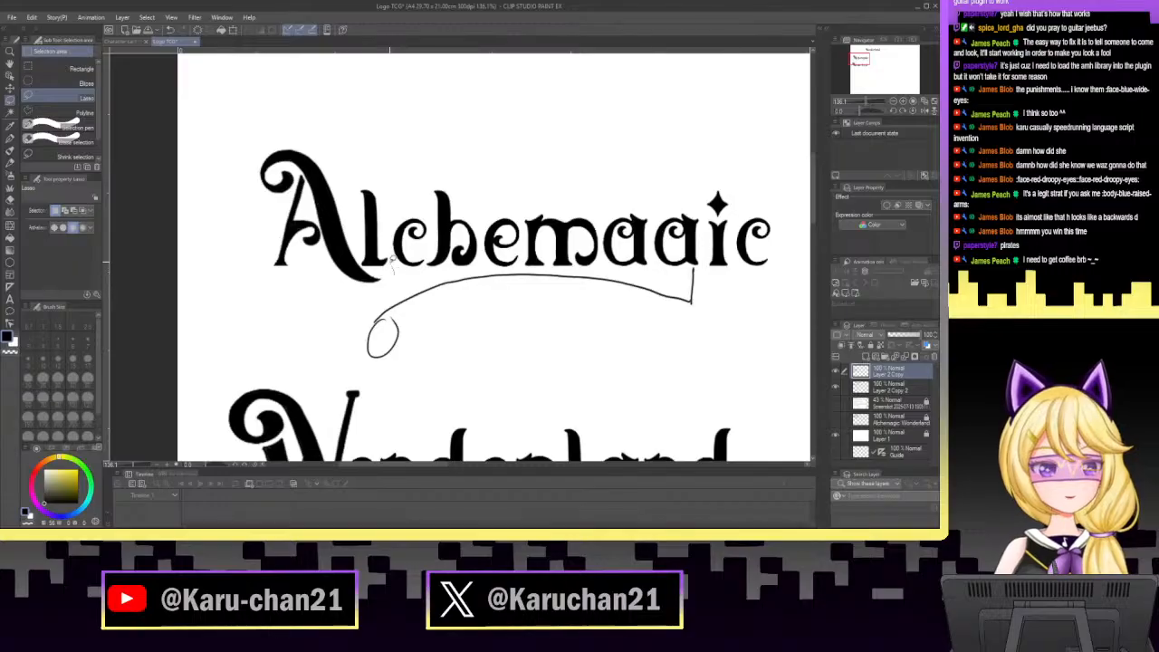
pyautogui.moveTo(391, 260)
pyautogui.mouseDown()
pyautogui.moveTo(399, 206)
pyautogui.moveTo(498, 128)
pyautogui.moveTo(683, 132)
pyautogui.moveTo(776, 208)
pyautogui.moveTo(763, 304)
pyautogui.moveTo(625, 352)
pyautogui.moveTo(492, 349)
pyautogui.moveTo(405, 372)
pyautogui.moveTo(354, 360)
pyautogui.moveTo(358, 306)
pyautogui.moveTo(404, 290)
pyautogui.mouseUp()
pyautogui.click(861, 387)
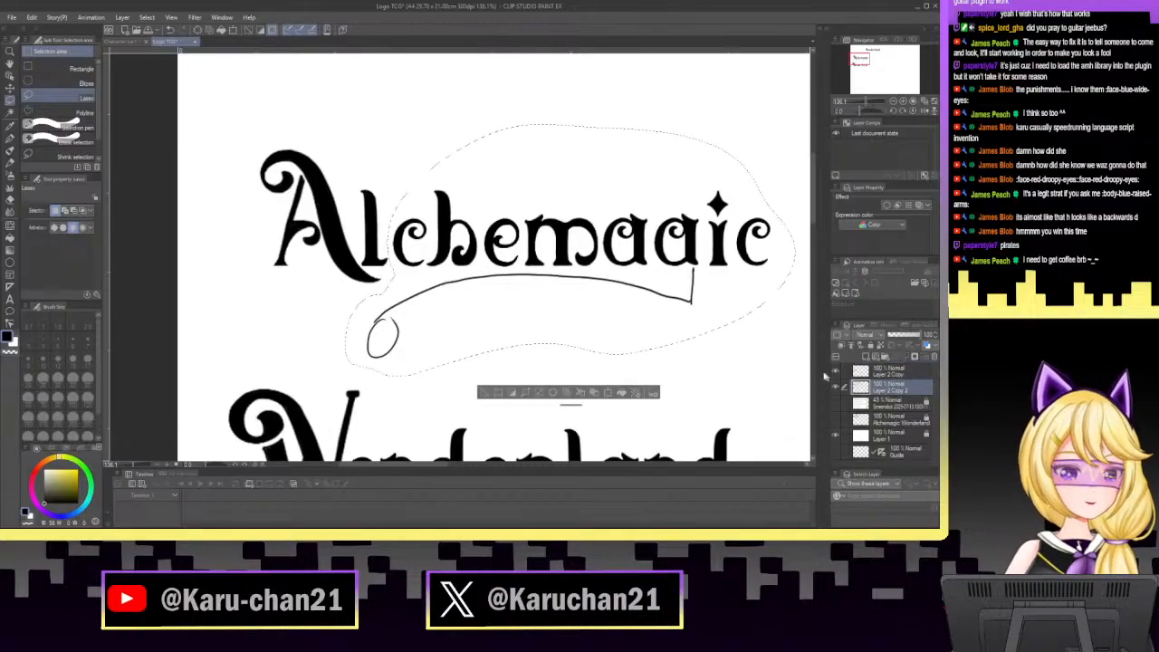
pyautogui.hotkey('ctrl', 't')
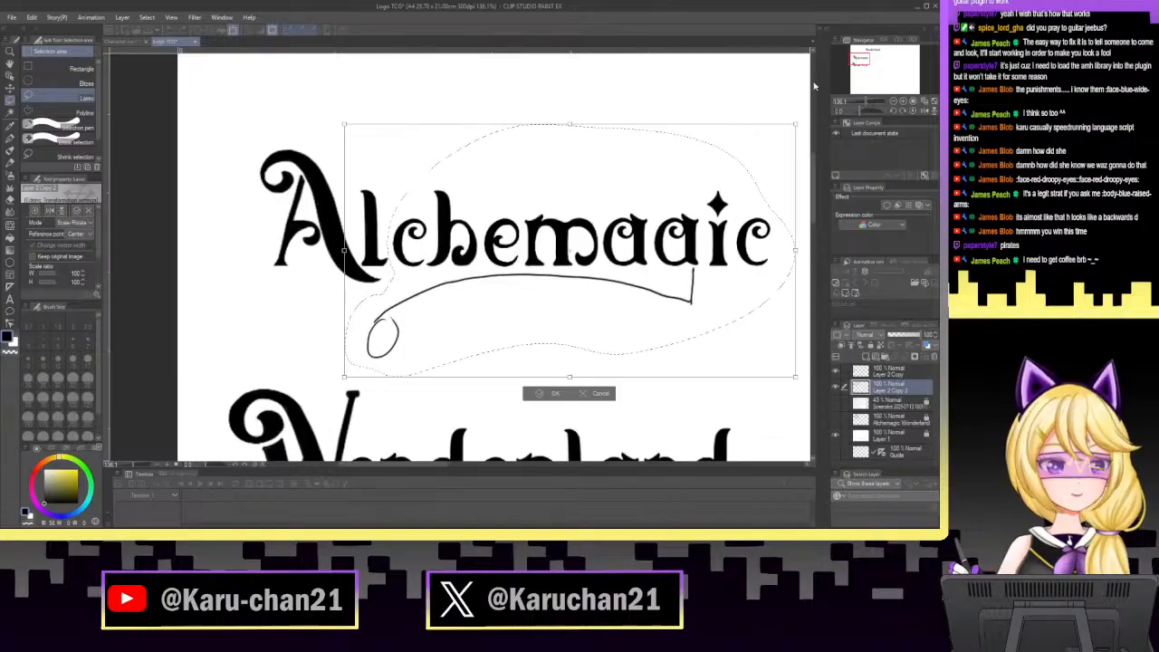
pyautogui.scroll(5, 486, 299)
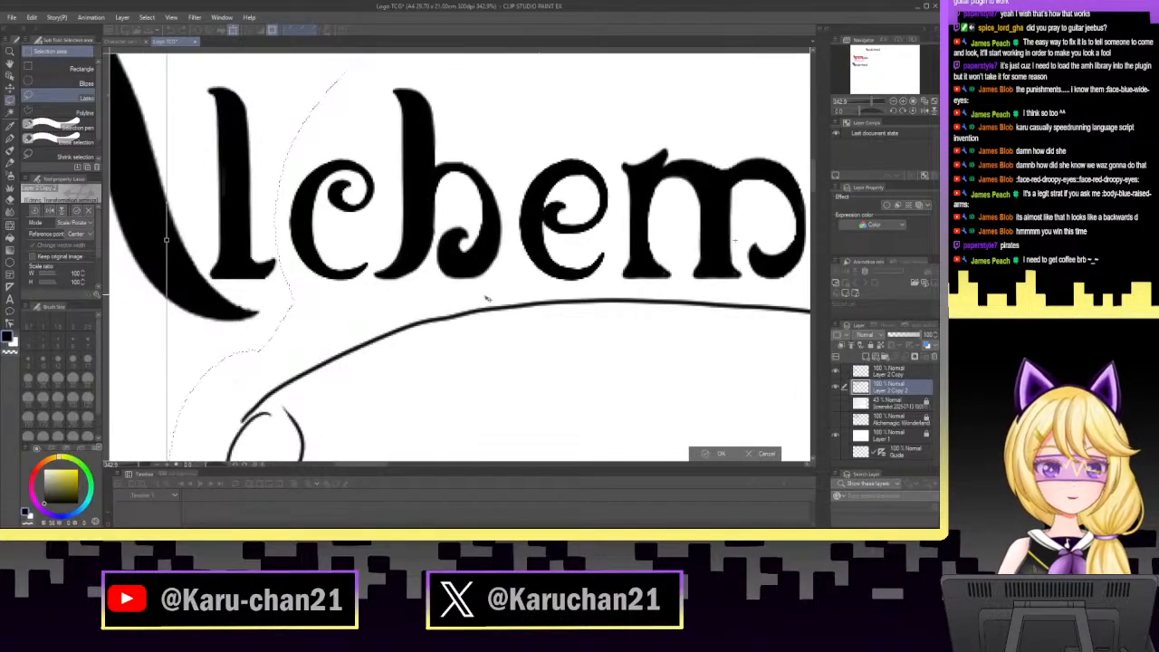
pyautogui.moveTo(502, 306); pyautogui.dragTo(485, 308)
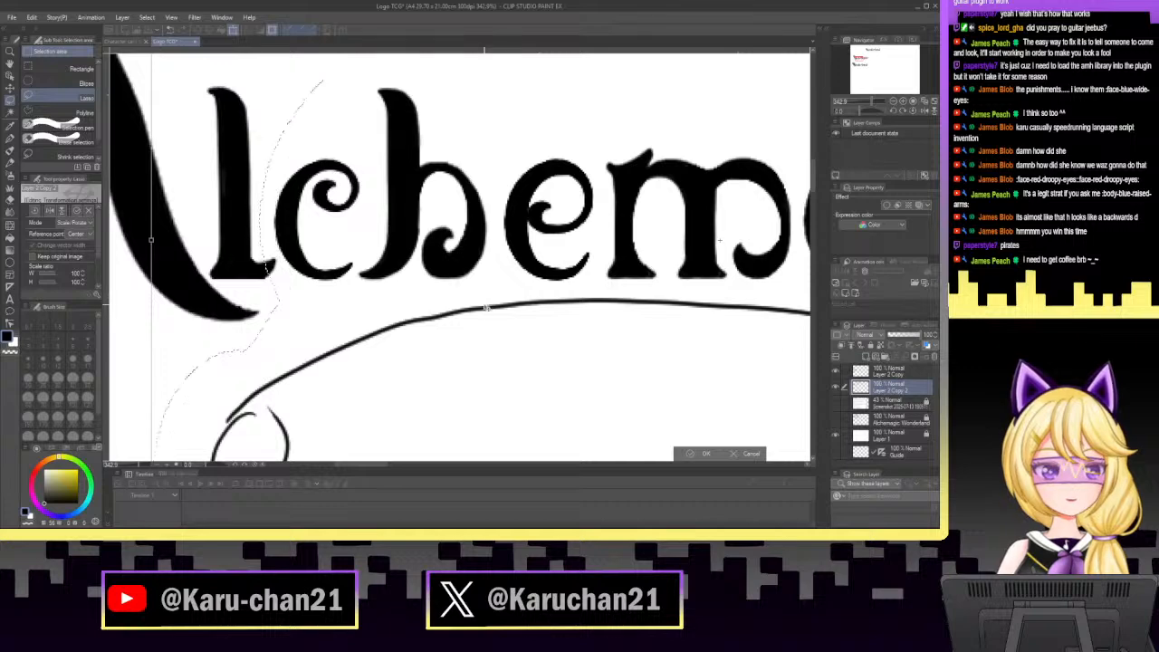
pyautogui.click(705, 453)
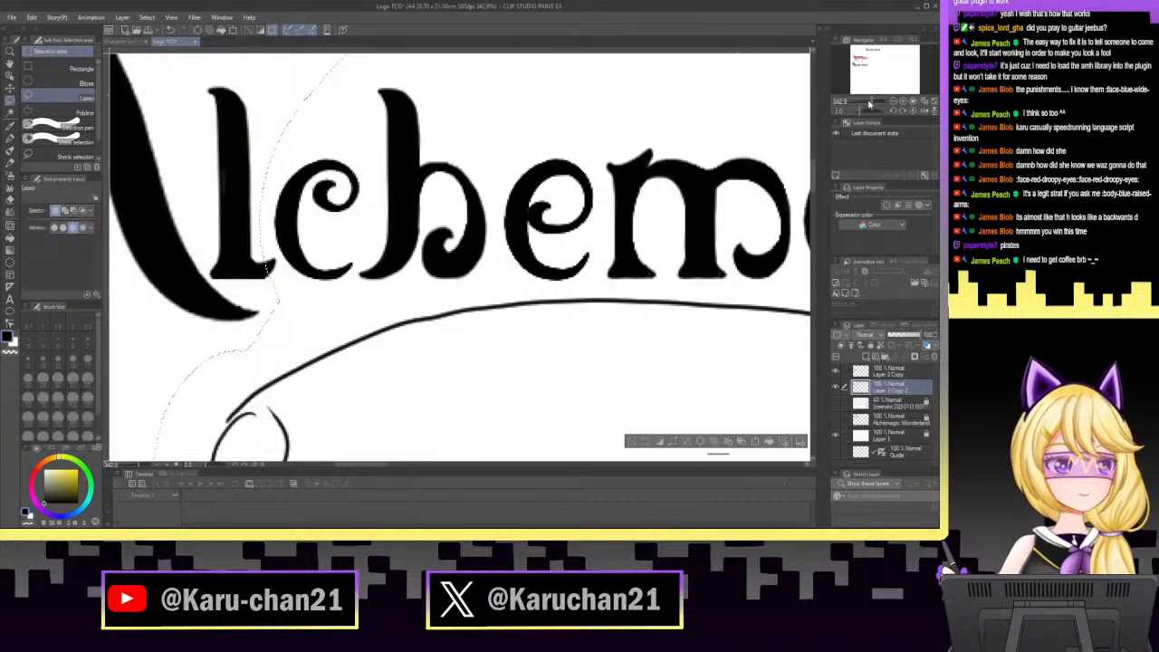
# Lasso "hemagic" together with the flourish and nudge it slightly closer to the c of Alchemagic, then deselect.
pyautogui.scroll(-5, 796, 145)
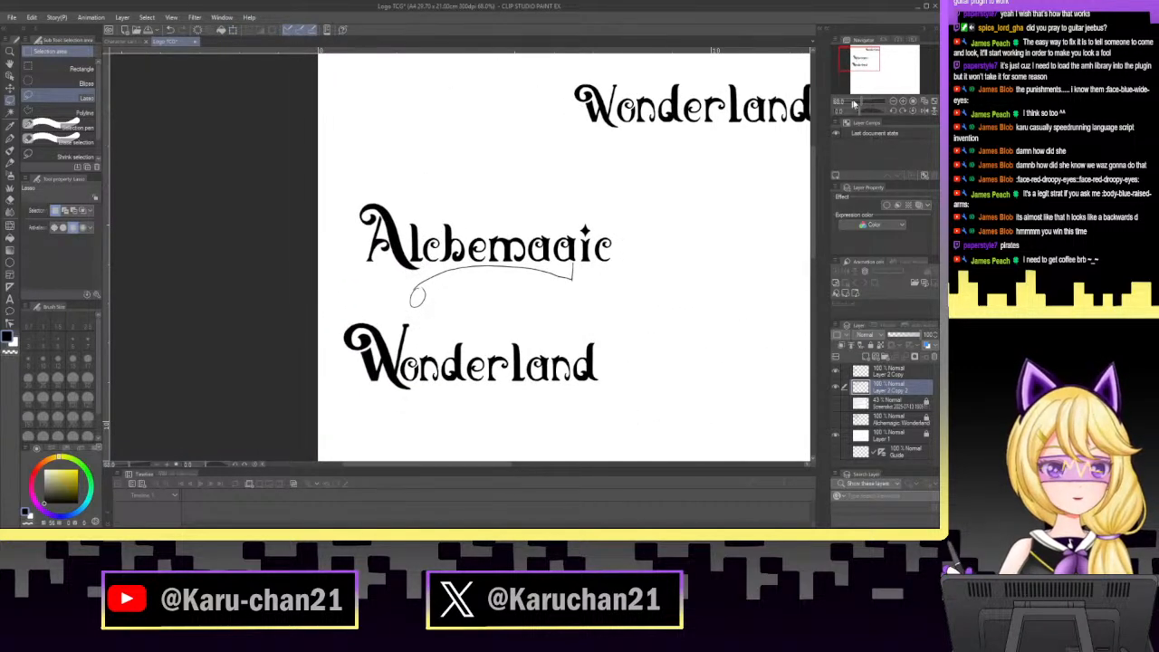
pyautogui.moveTo(855, 105); pyautogui.dragTo(866, 102)
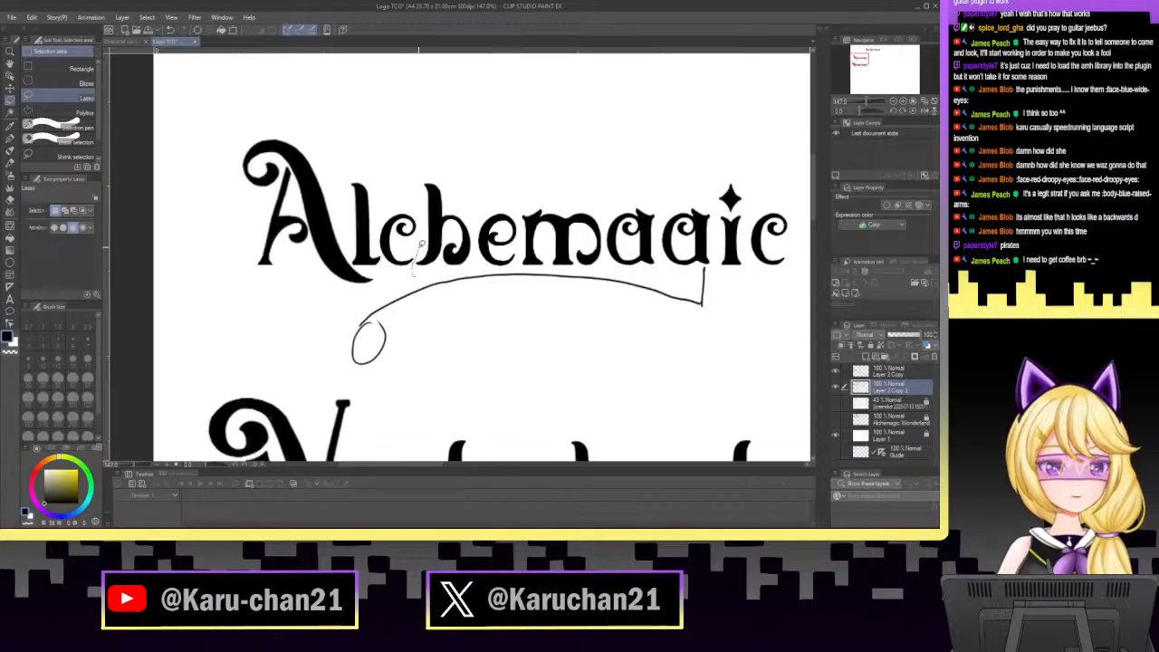
pyautogui.moveTo(422, 245)
pyautogui.mouseDown()
pyautogui.moveTo(429, 156)
pyautogui.moveTo(563, 141)
pyautogui.moveTo(743, 147)
pyautogui.moveTo(789, 193)
pyautogui.moveTo(787, 287)
pyautogui.moveTo(666, 347)
pyautogui.moveTo(453, 346)
pyautogui.moveTo(364, 379)
pyautogui.moveTo(333, 360)
pyautogui.moveTo(356, 308)
pyautogui.moveTo(399, 276)
pyautogui.mouseUp()
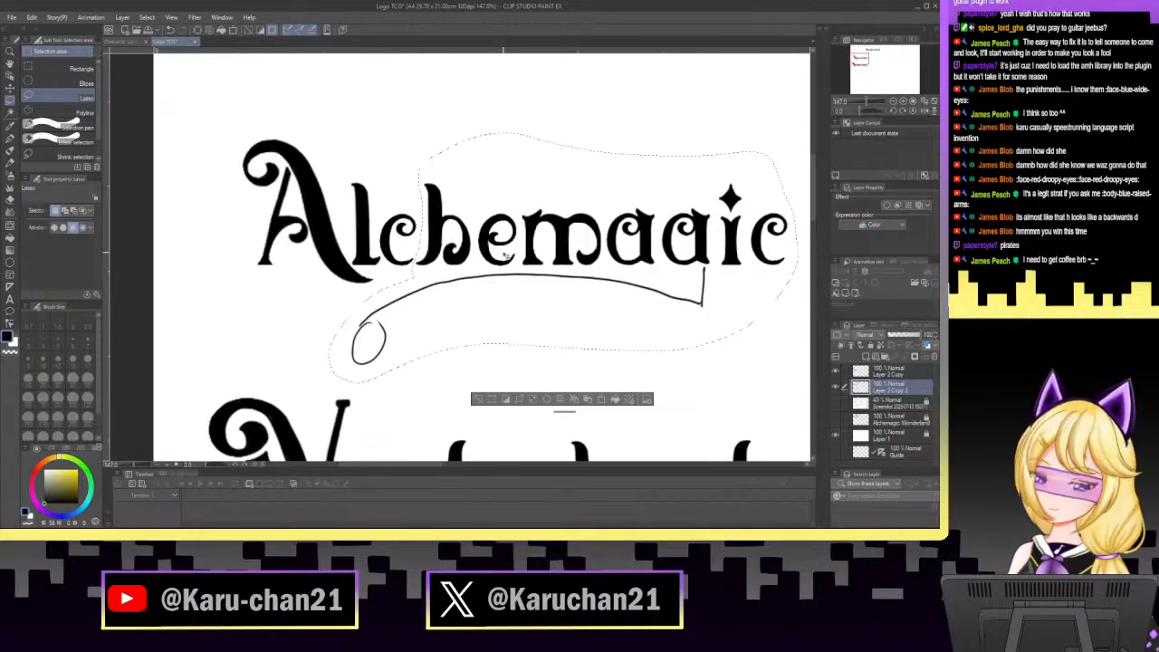
pyautogui.hotkey('ctrl', 't')
pyautogui.moveTo(686, 269); pyautogui.dragTo(685, 269)
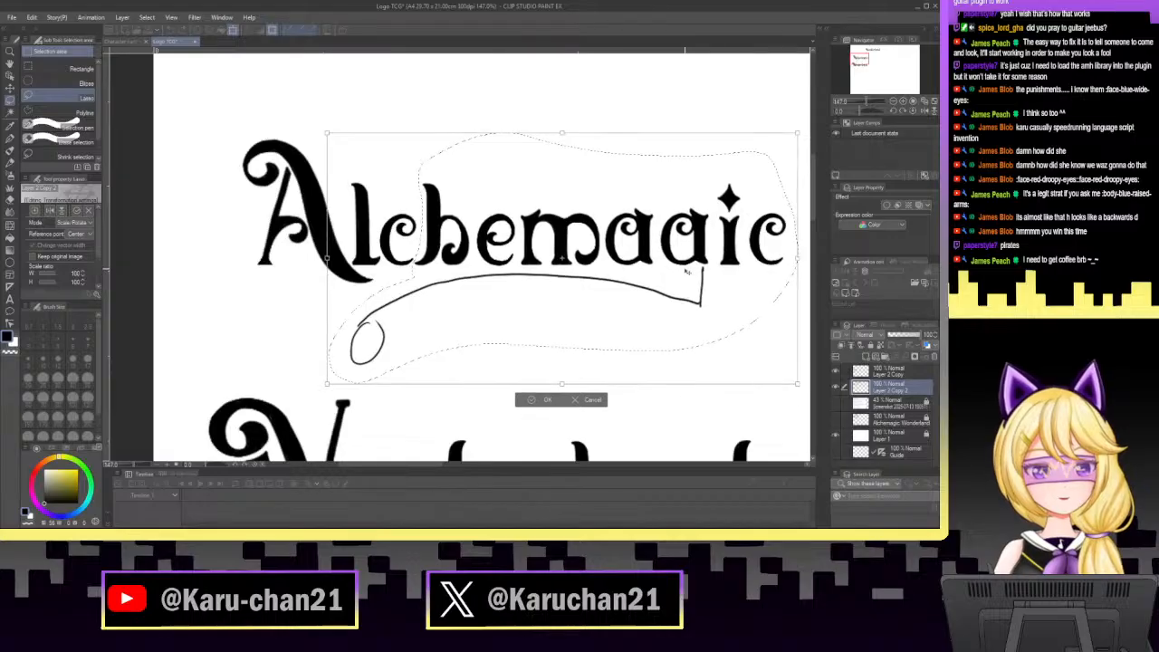
pyautogui.click(550, 399)
pyautogui.hotkey('ctrl', 'd')
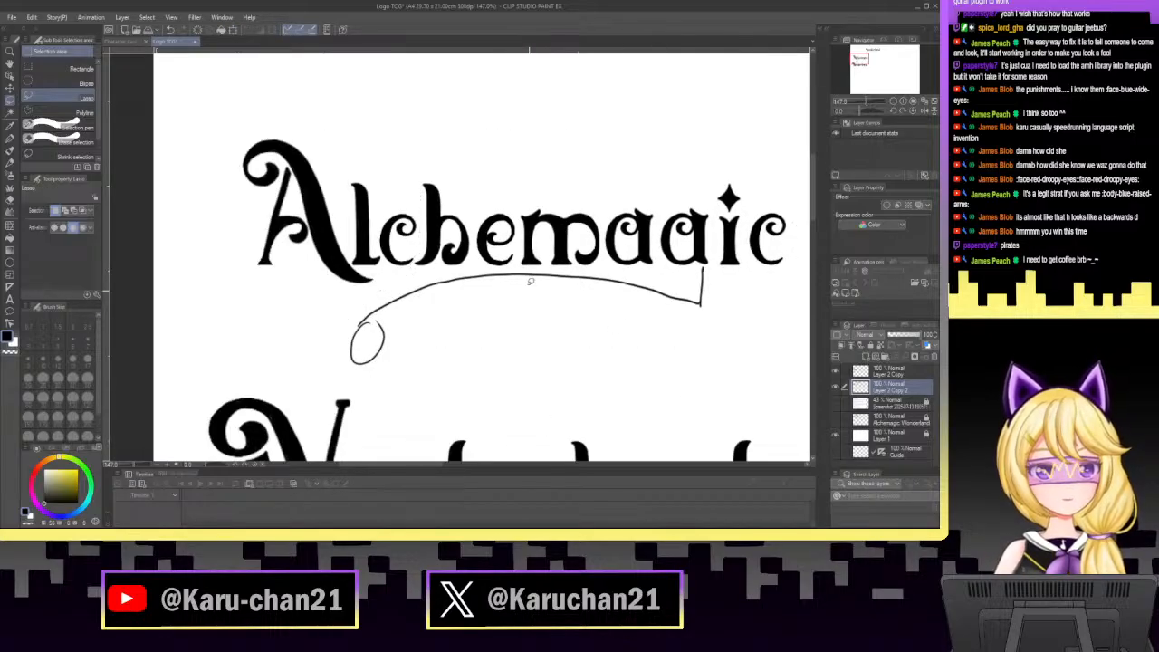
# Select "emagic" and the flourish and shift them slightly toward the h to tighten that gap.
pyautogui.moveTo(474, 258)
pyautogui.mouseDown()
pyautogui.moveTo(484, 203)
pyautogui.moveTo(536, 179)
pyautogui.moveTo(666, 158)
pyautogui.moveTo(791, 180)
pyautogui.moveTo(804, 272)
pyautogui.moveTo(698, 340)
pyautogui.moveTo(550, 336)
pyautogui.moveTo(364, 377)
pyautogui.moveTo(324, 357)
pyautogui.moveTo(379, 293)
pyautogui.mouseUp()
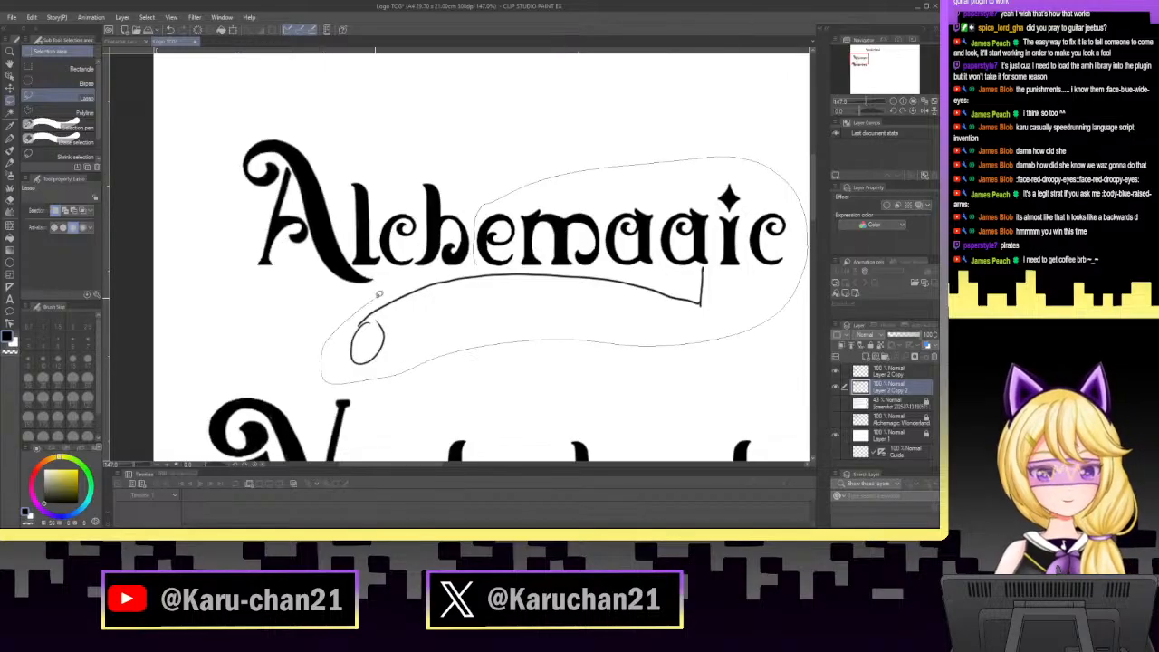
pyautogui.moveTo(438, 269); pyautogui.dragTo(466, 264)
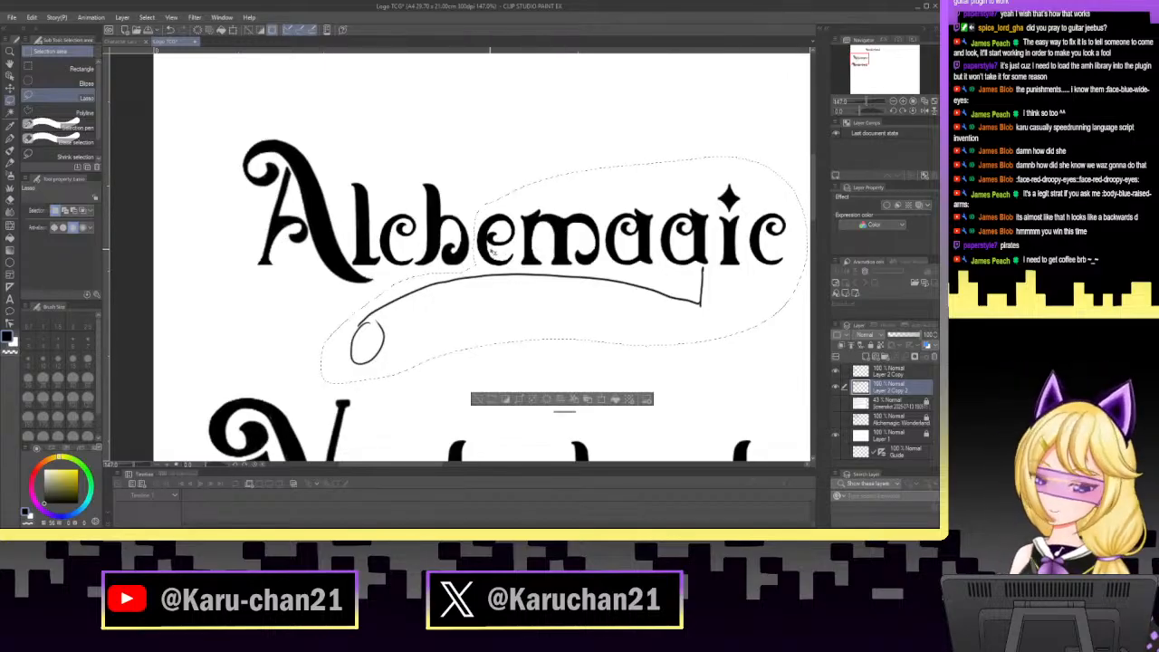
pyautogui.hotkey('ctrl', 't')
pyautogui.moveTo(621, 271); pyautogui.dragTo(610, 286)
pyautogui.click(543, 400)
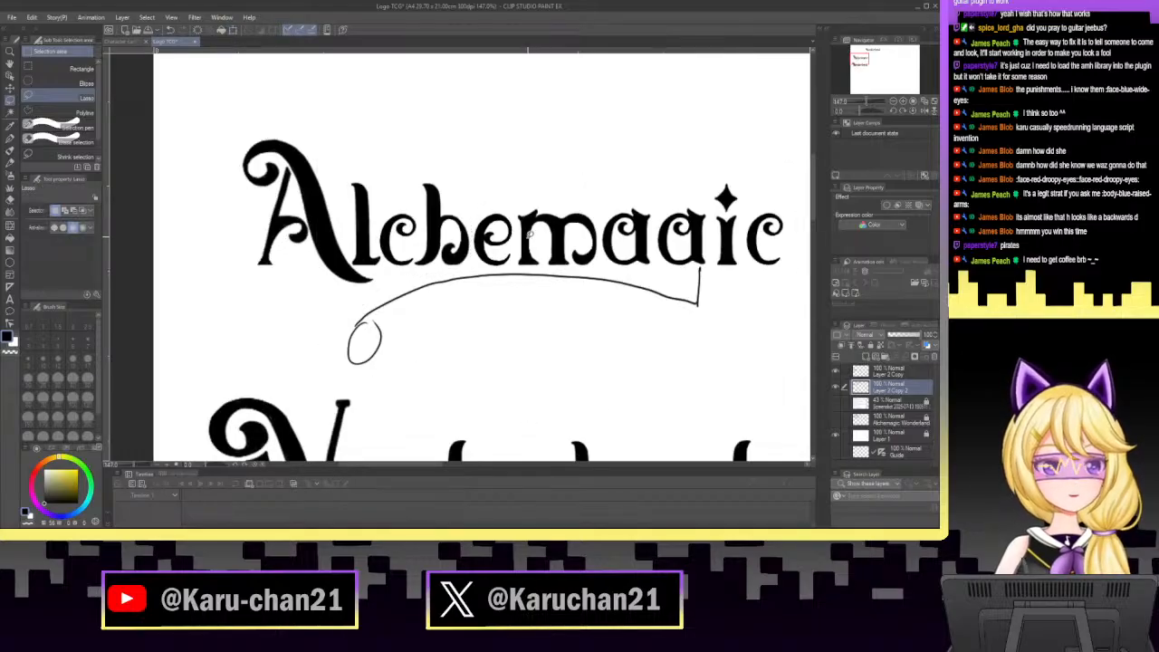
# Move "magic" and the flourish slightly closer to the first e of Alchemagic, keeping the letters on the baseline.
pyautogui.moveTo(519, 205)
pyautogui.mouseDown()
pyautogui.moveTo(707, 144)
pyautogui.moveTo(789, 191)
pyautogui.moveTo(782, 298)
pyautogui.moveTo(675, 337)
pyautogui.moveTo(517, 334)
pyautogui.moveTo(345, 376)
pyautogui.moveTo(346, 304)
pyautogui.mouseUp()
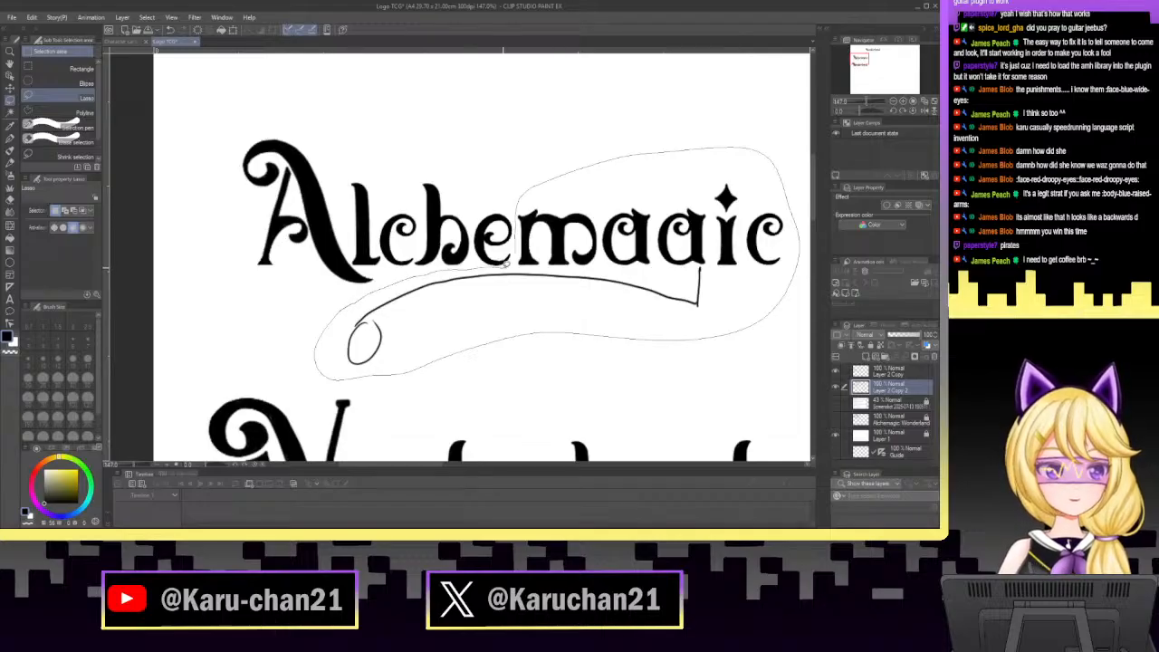
pyautogui.moveTo(512, 258); pyautogui.dragTo(513, 259)
pyautogui.hotkey('ctrl', 't')
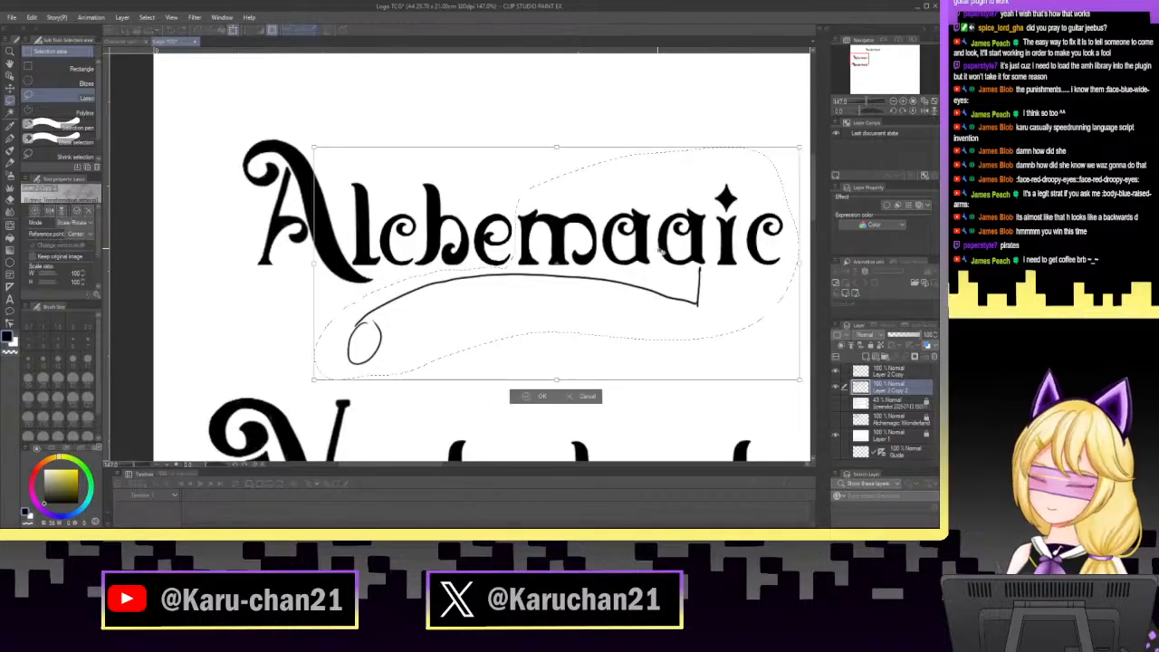
pyautogui.moveTo(716, 290); pyautogui.dragTo(714, 293)
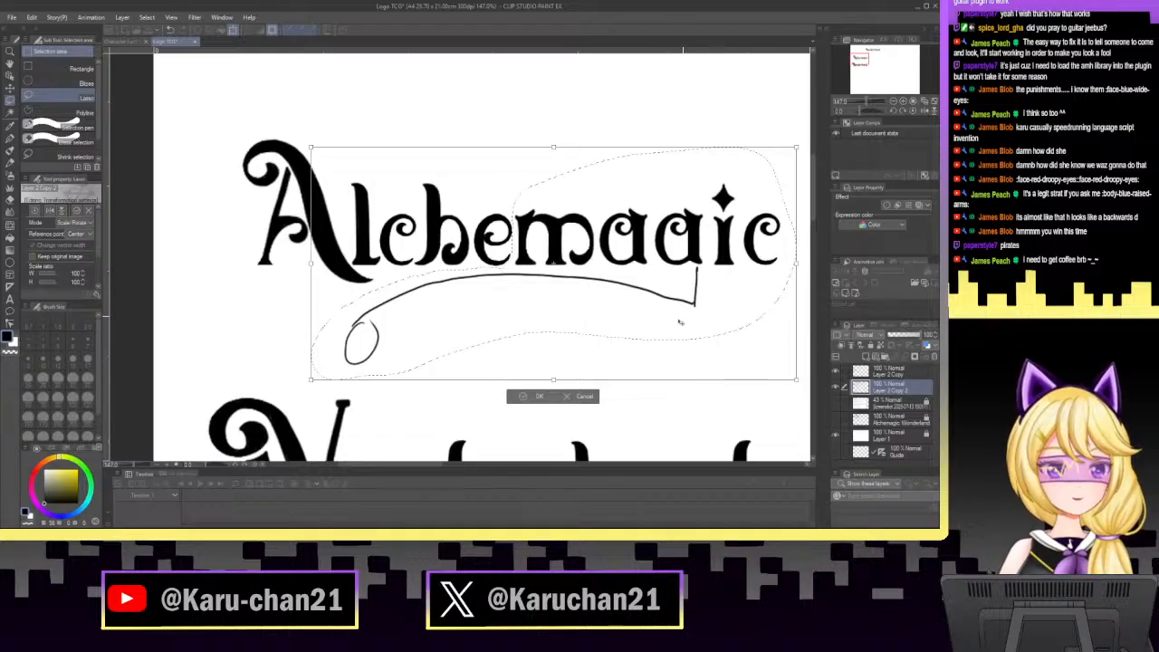
pyautogui.click(541, 398)
pyautogui.hotkey('ctrl', 'd')
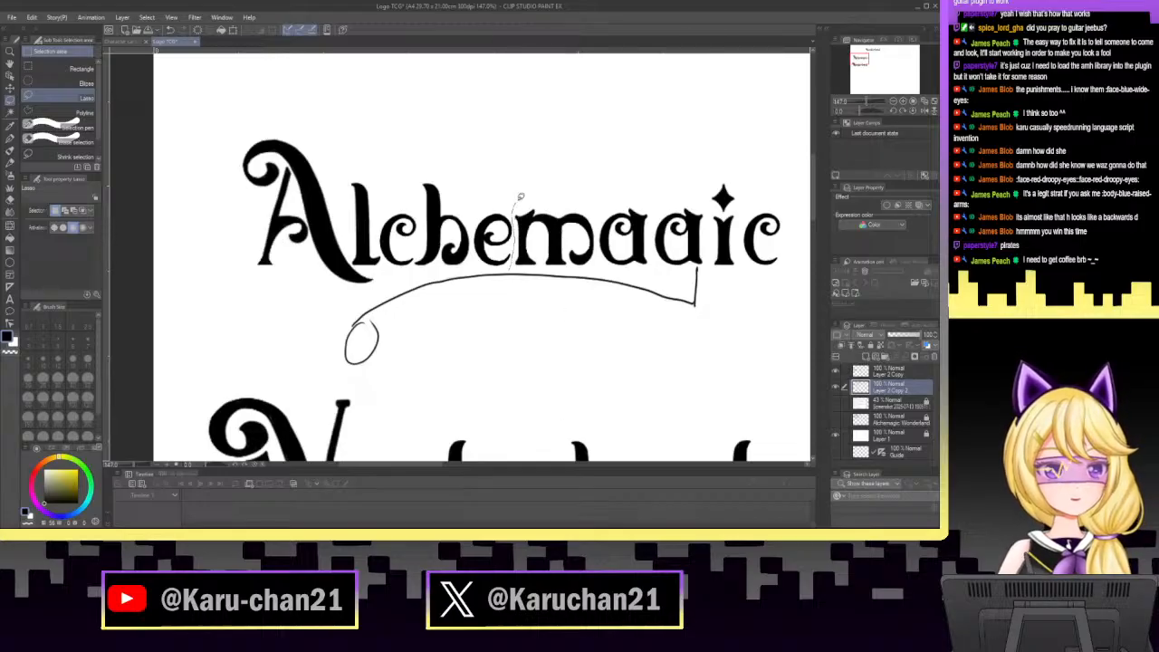
# Reselect "magic" with the flourish and nudge it a little further toward the e, then clear the selection.
pyautogui.moveTo(520, 196)
pyautogui.mouseDown()
pyautogui.moveTo(757, 166)
pyautogui.moveTo(805, 253)
pyautogui.moveTo(706, 344)
pyautogui.moveTo(566, 338)
pyautogui.moveTo(429, 355)
pyautogui.moveTo(369, 376)
pyautogui.moveTo(325, 354)
pyautogui.mouseUp()
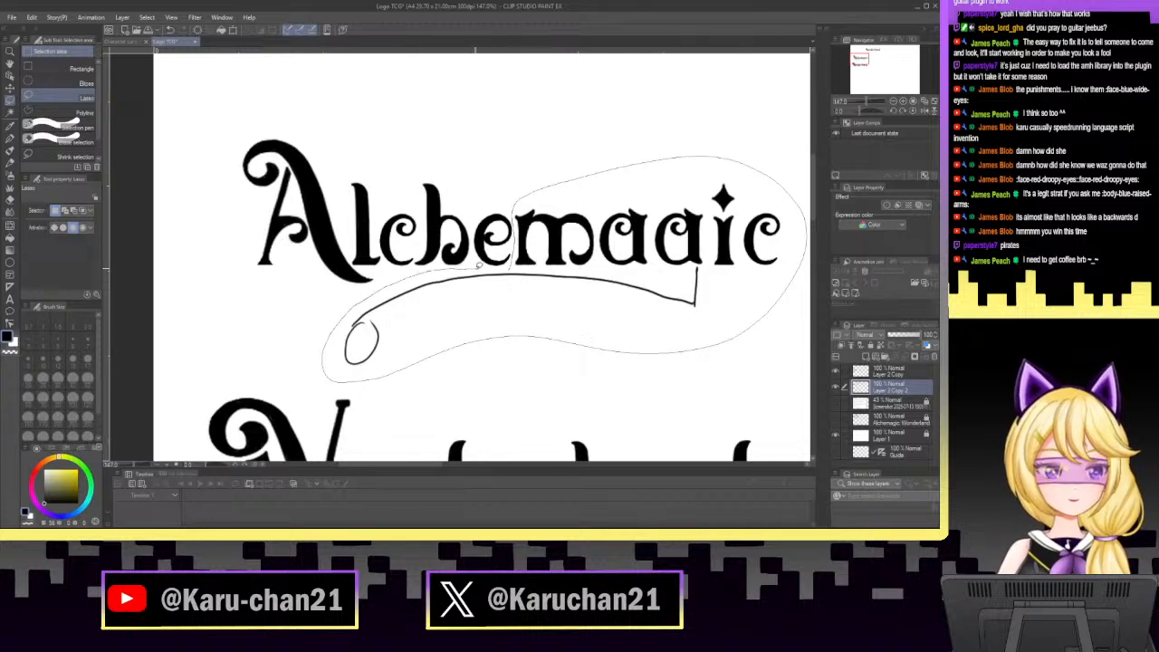
pyautogui.moveTo(477, 265); pyautogui.dragTo(480, 265)
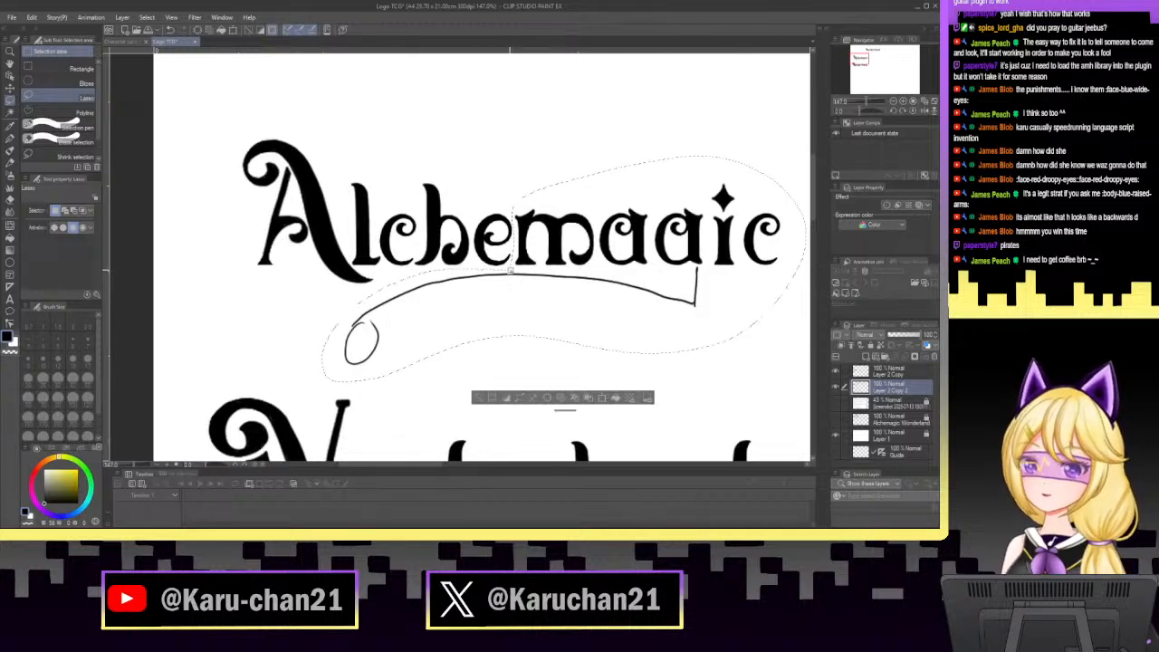
pyautogui.hotkey('ctrl', 't')
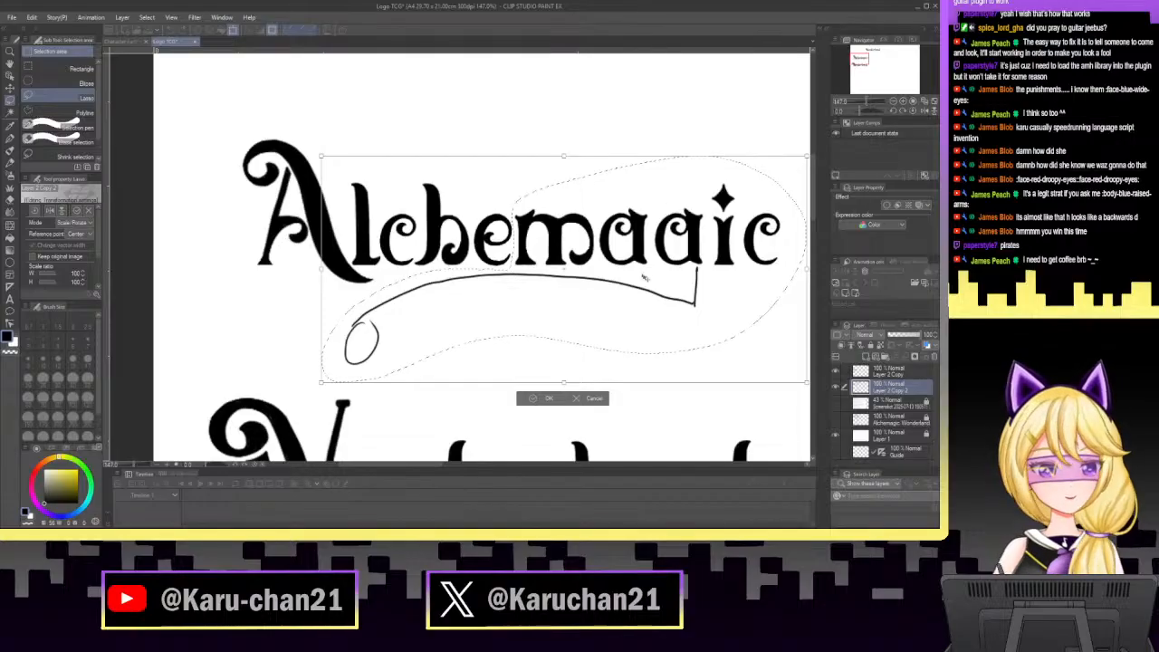
pyautogui.moveTo(653, 293); pyautogui.dragTo(652, 294)
pyautogui.click(546, 399)
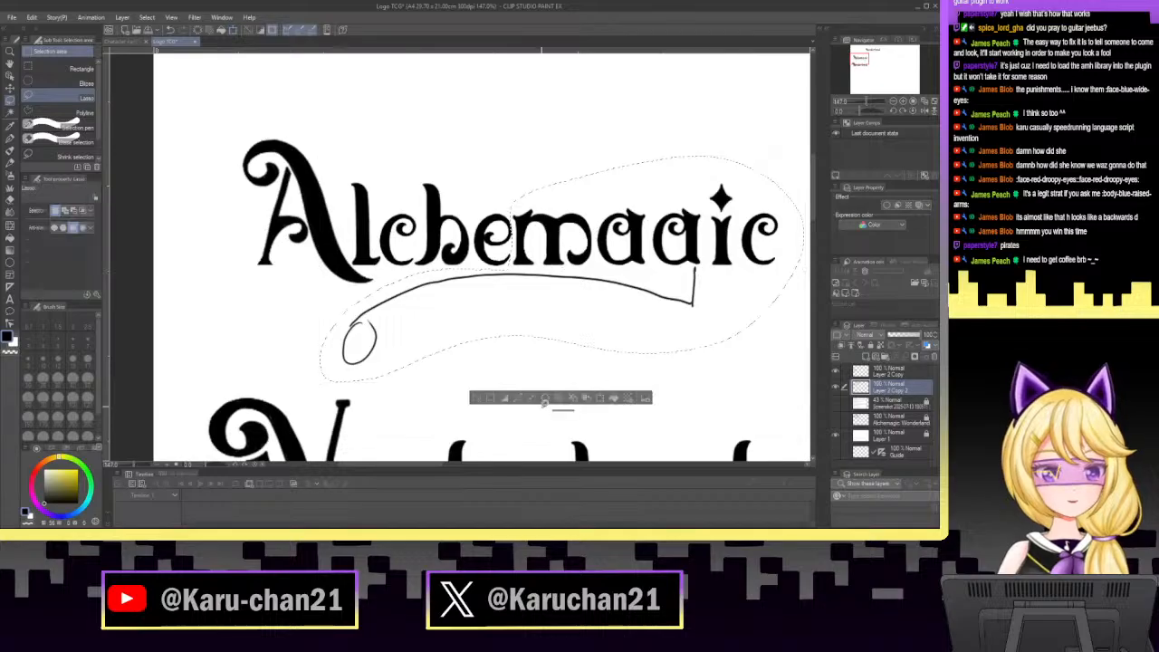
pyautogui.hotkey('ctrl', 'd')
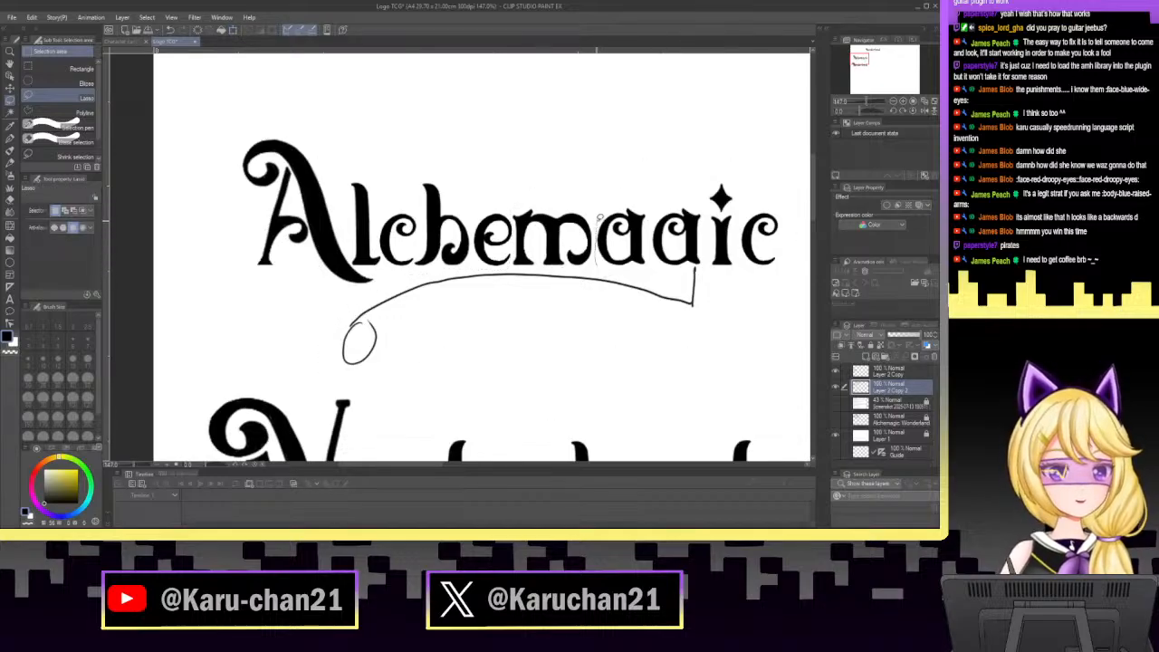
# Lasso "agic" with the flourish and nudge it very slightly closer to the m of Alchemagic.
pyautogui.moveTo(596, 232)
pyautogui.mouseDown()
pyautogui.moveTo(706, 142)
pyautogui.moveTo(777, 179)
pyautogui.moveTo(782, 298)
pyautogui.moveTo(654, 354)
pyautogui.moveTo(437, 352)
pyautogui.mouseUp()
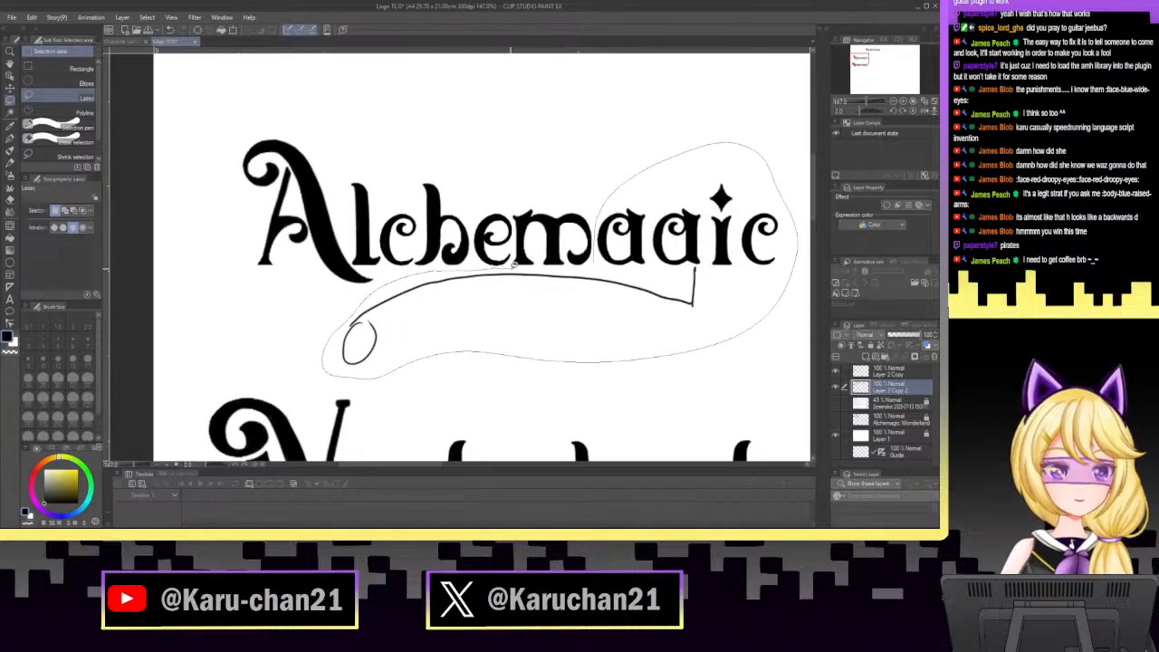
pyautogui.moveTo(595, 265); pyautogui.dragTo(595, 265)
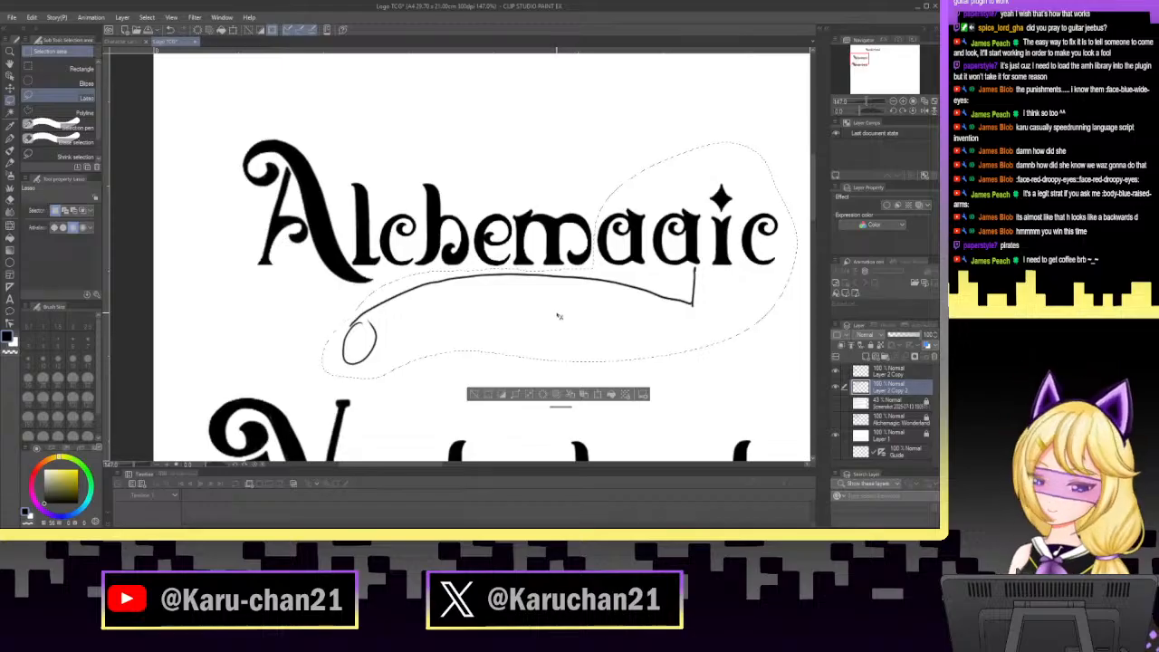
pyautogui.hotkey('ctrl', 't')
pyautogui.moveTo(745, 291); pyautogui.dragTo(744, 290)
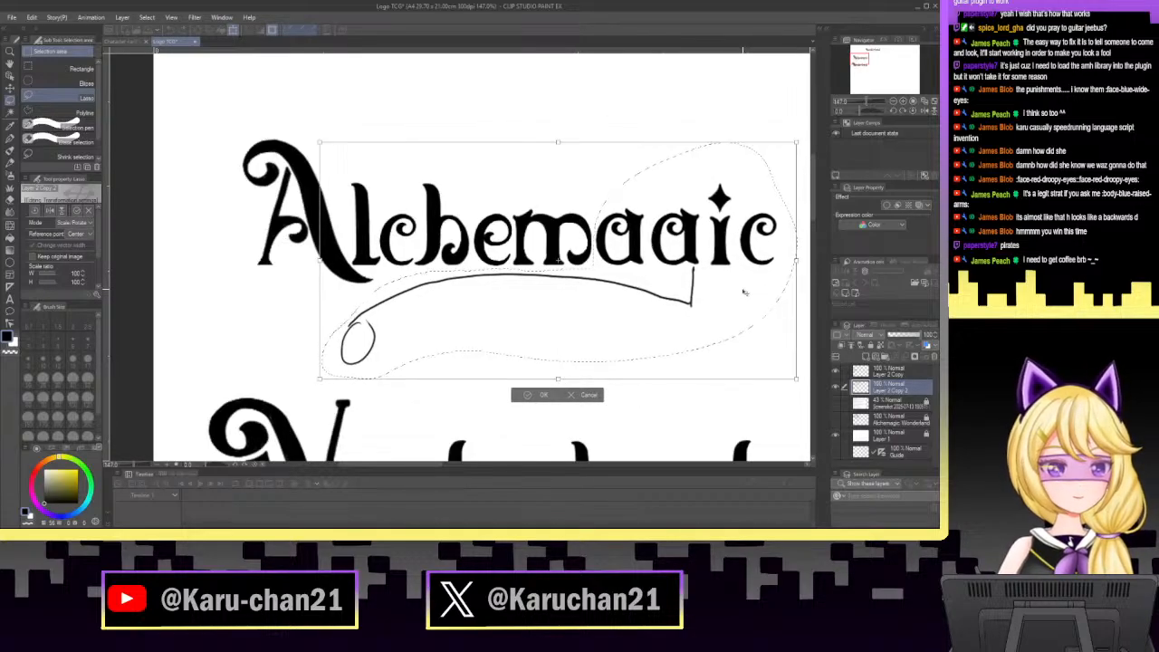
pyautogui.click(543, 395)
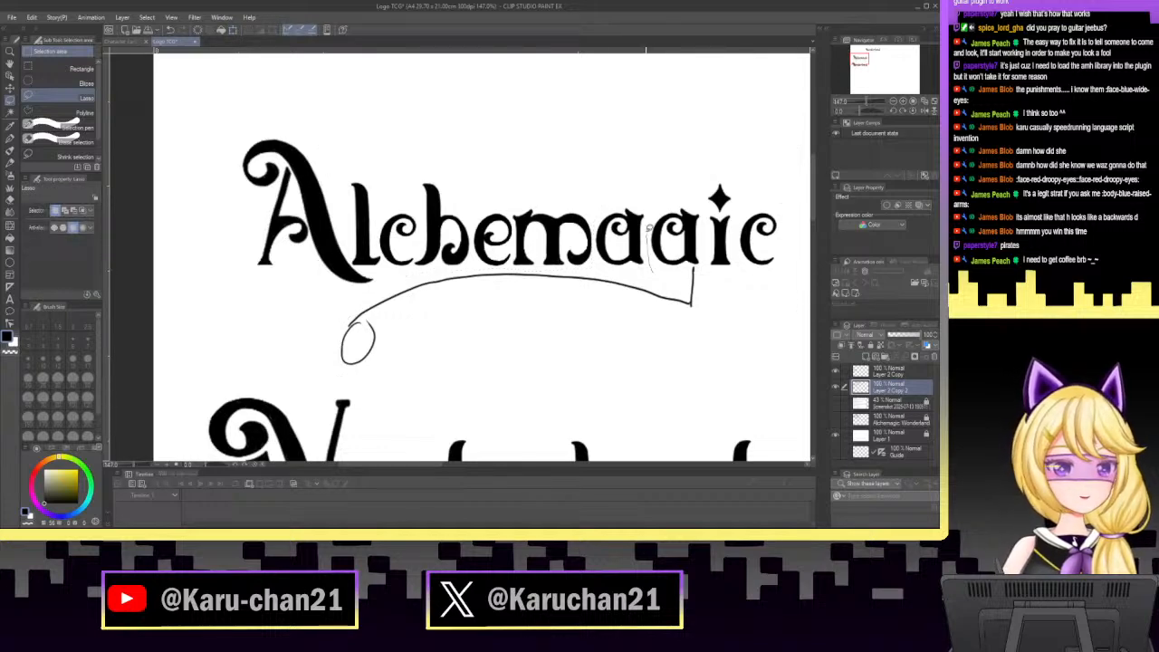
# Move "gic" and the flourish closer to the a, closing the wider gap between a and g.
pyautogui.moveTo(648, 228)
pyautogui.mouseDown()
pyautogui.moveTo(727, 153)
pyautogui.moveTo(794, 194)
pyautogui.moveTo(775, 311)
pyautogui.moveTo(630, 369)
pyautogui.moveTo(484, 346)
pyautogui.moveTo(403, 376)
pyautogui.moveTo(331, 374)
pyautogui.moveTo(332, 333)
pyautogui.moveTo(419, 272)
pyautogui.moveTo(647, 270)
pyautogui.mouseUp()
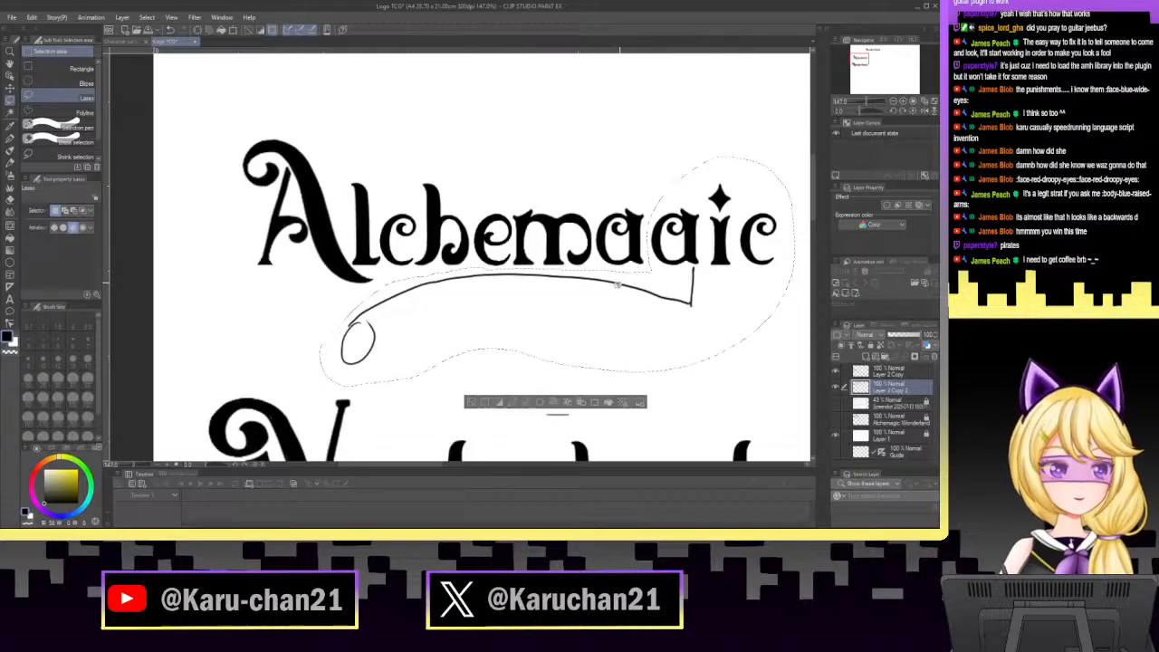
pyautogui.hotkey('ctrl', 't')
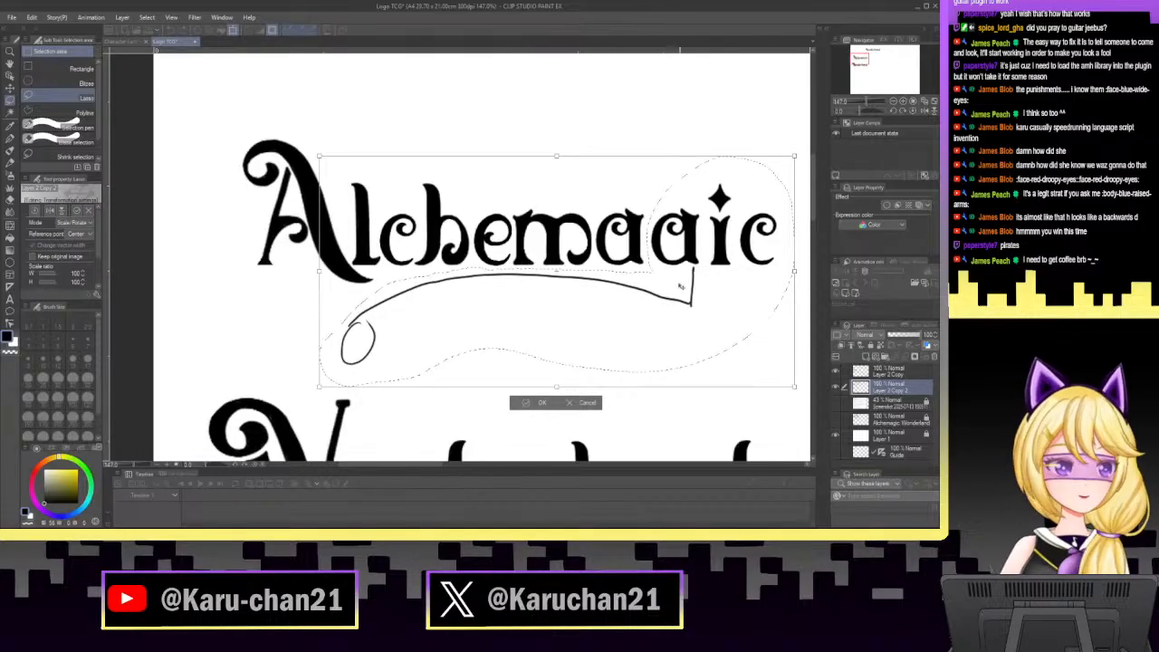
pyautogui.moveTo(686, 290); pyautogui.dragTo(675, 289)
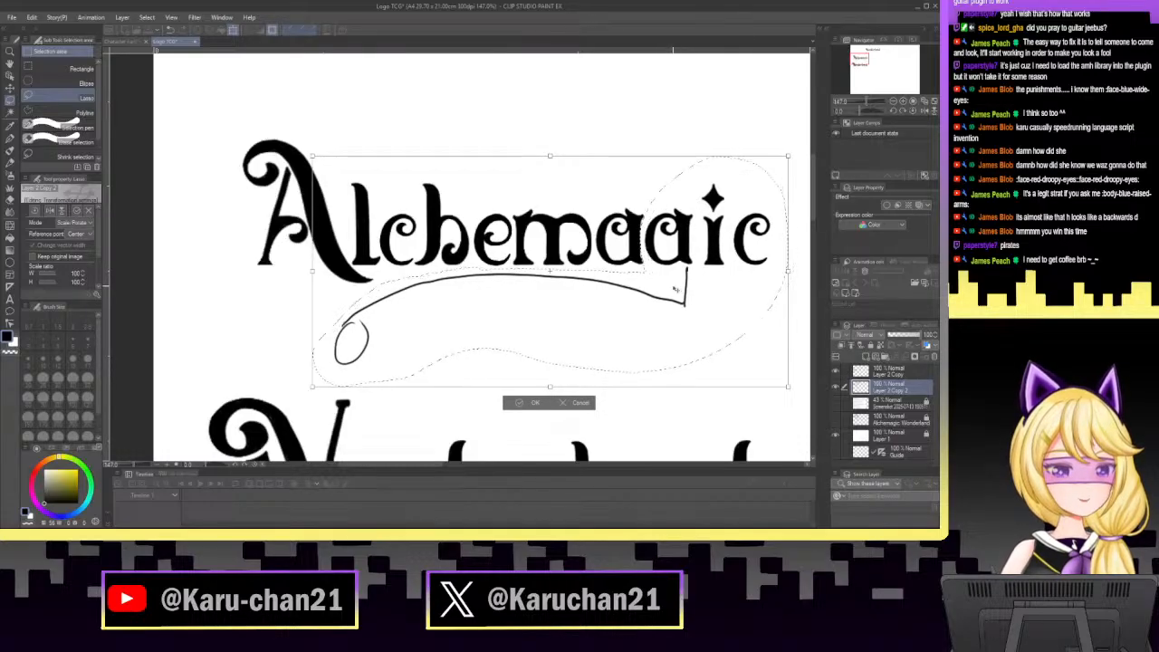
pyautogui.click(536, 403)
pyautogui.hotkey('ctrl', 'd')
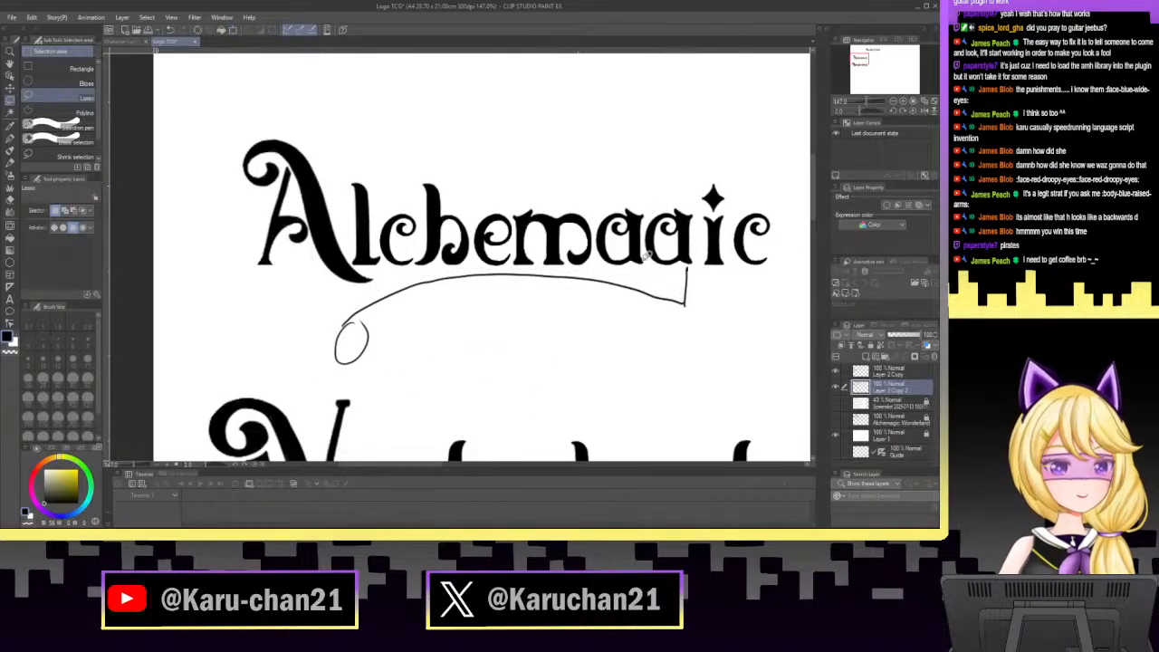
# Select only the final "ic" of Alchemagic and nudge it slightly closer to the g, leaving out the flourish.
pyautogui.moveTo(712, 163)
pyautogui.mouseDown()
pyautogui.moveTo(774, 180)
pyautogui.moveTo(774, 300)
pyautogui.moveTo(709, 293)
pyautogui.mouseUp()
pyautogui.hotkey('ctrl', 't')
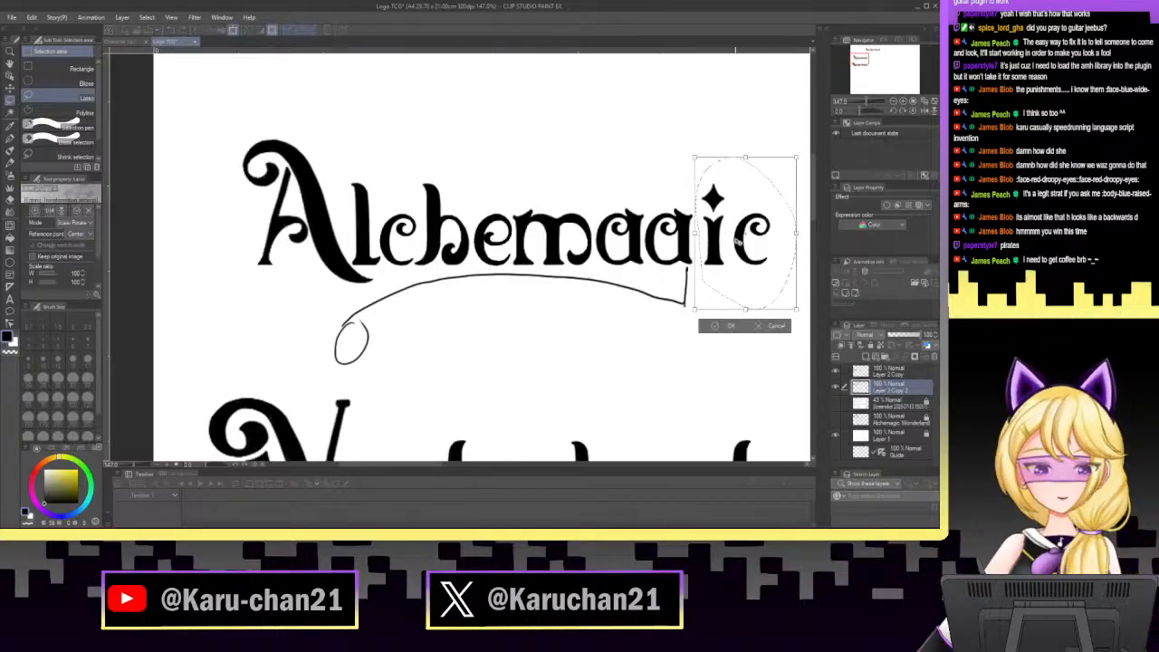
pyautogui.moveTo(759, 268); pyautogui.dragTo(759, 270)
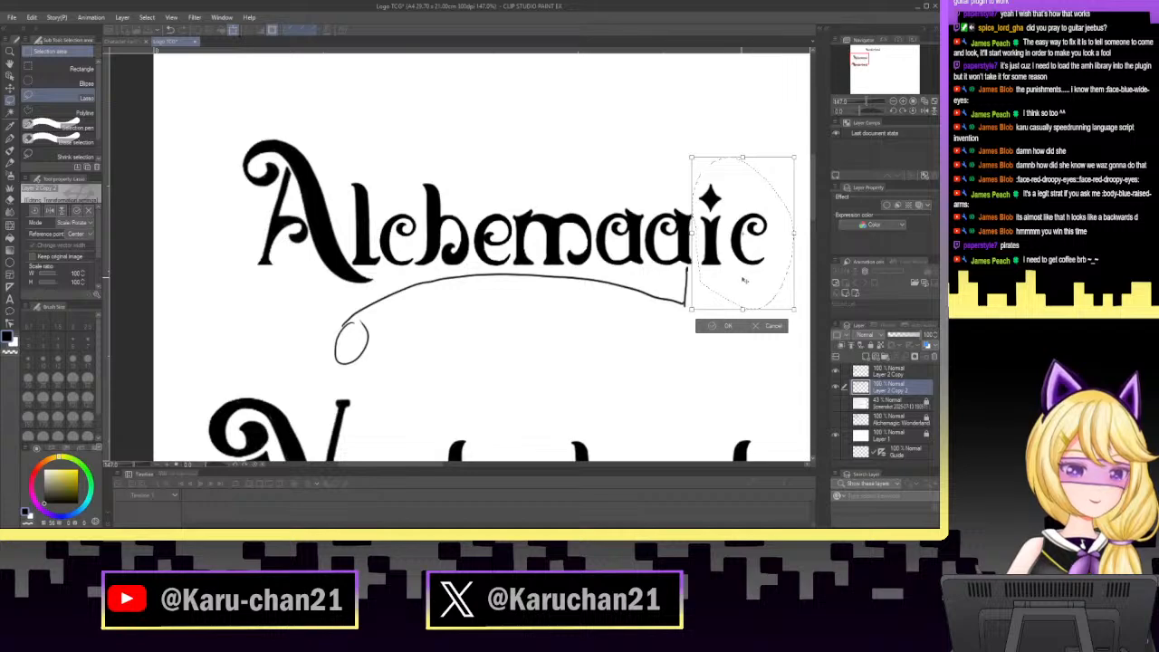
pyautogui.click(722, 327)
pyautogui.hotkey('ctrl', 'd')
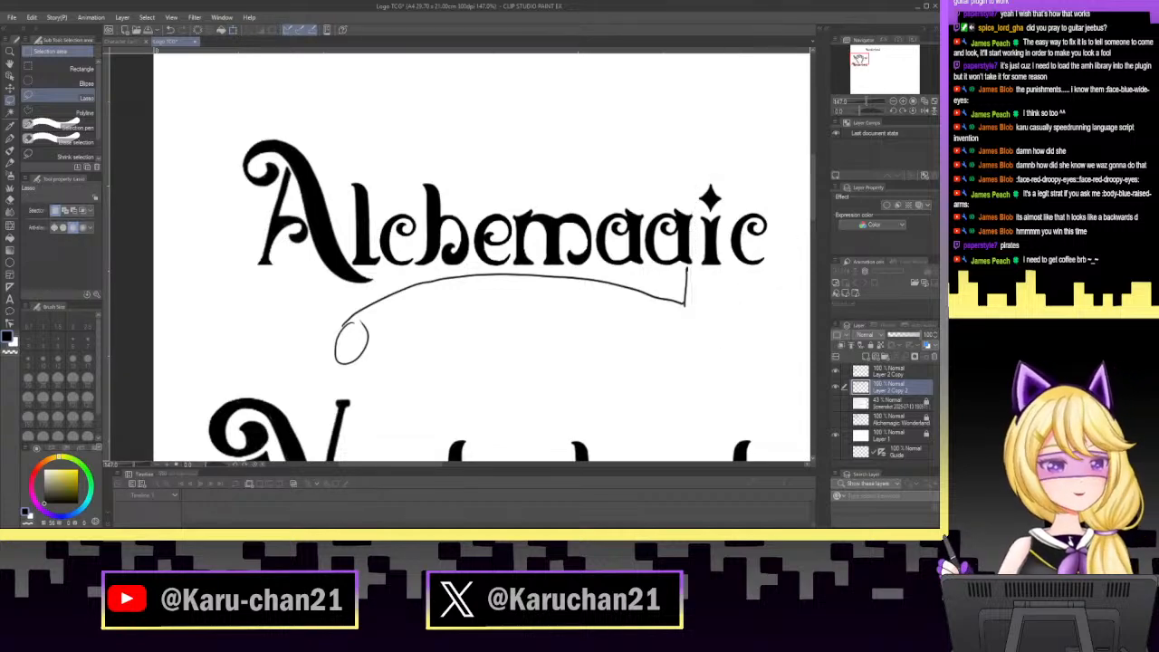
# Lasso the stem of the i in Alchemagic and stretch it to 111% height toward its star dot, nudging it slightly down.
pyautogui.moveTo(859, 59); pyautogui.dragTo(863, 57)
pyautogui.moveTo(867, 102); pyautogui.dragTo(872, 102)
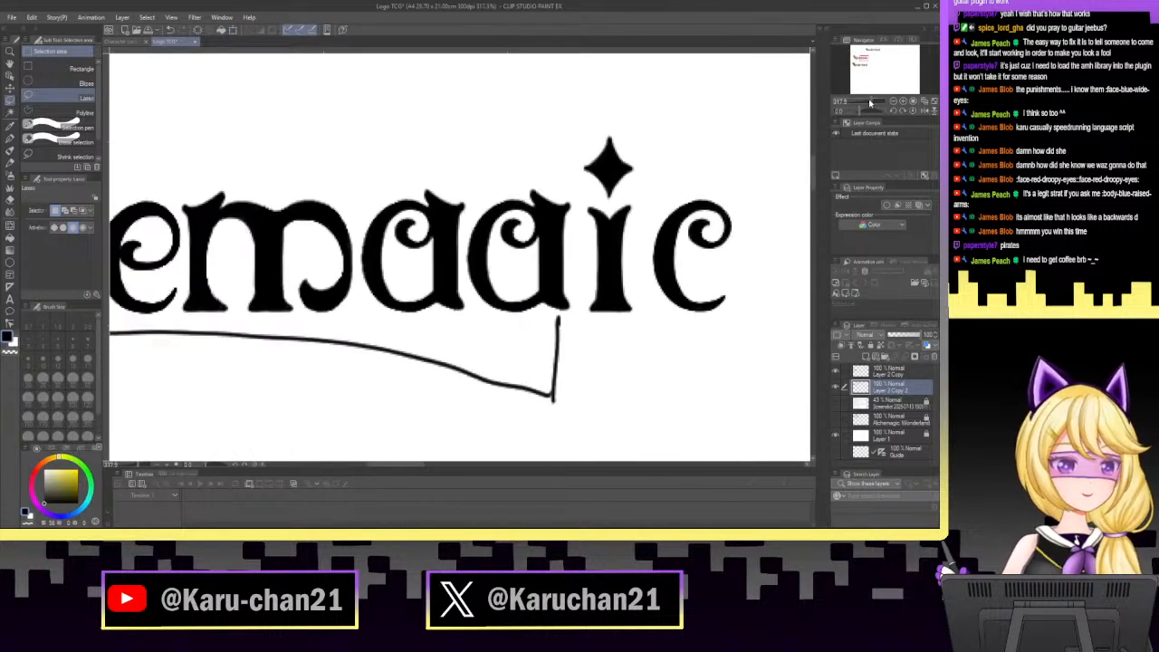
pyautogui.moveTo(582, 235)
pyautogui.mouseDown()
pyautogui.moveTo(592, 194)
pyautogui.moveTo(645, 189)
pyautogui.moveTo(630, 286)
pyautogui.moveTo(647, 321)
pyautogui.moveTo(624, 332)
pyautogui.moveTo(580, 299)
pyautogui.mouseUp()
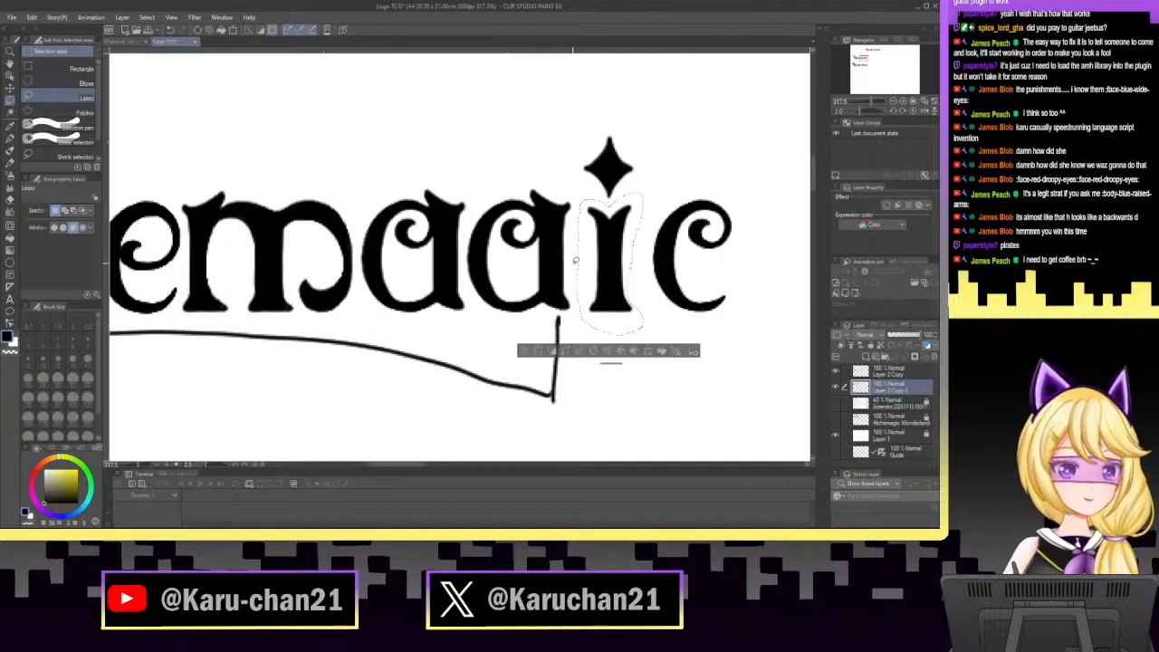
pyautogui.hotkey('ctrl', 't')
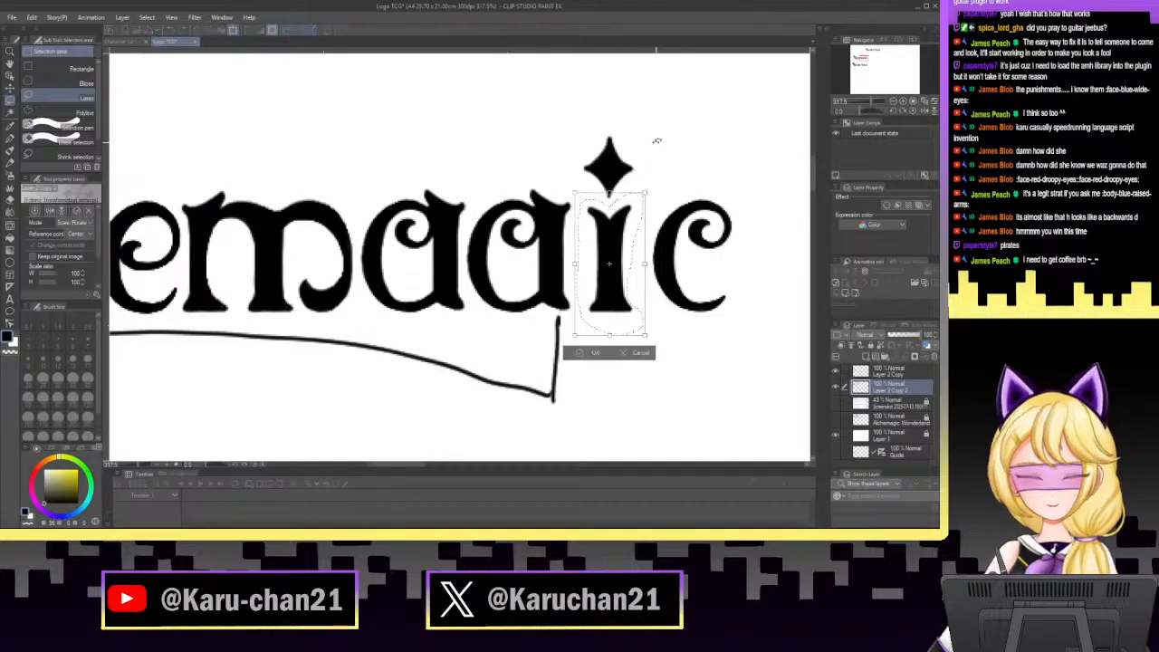
pyautogui.moveTo(609, 193); pyautogui.dragTo(611, 184)
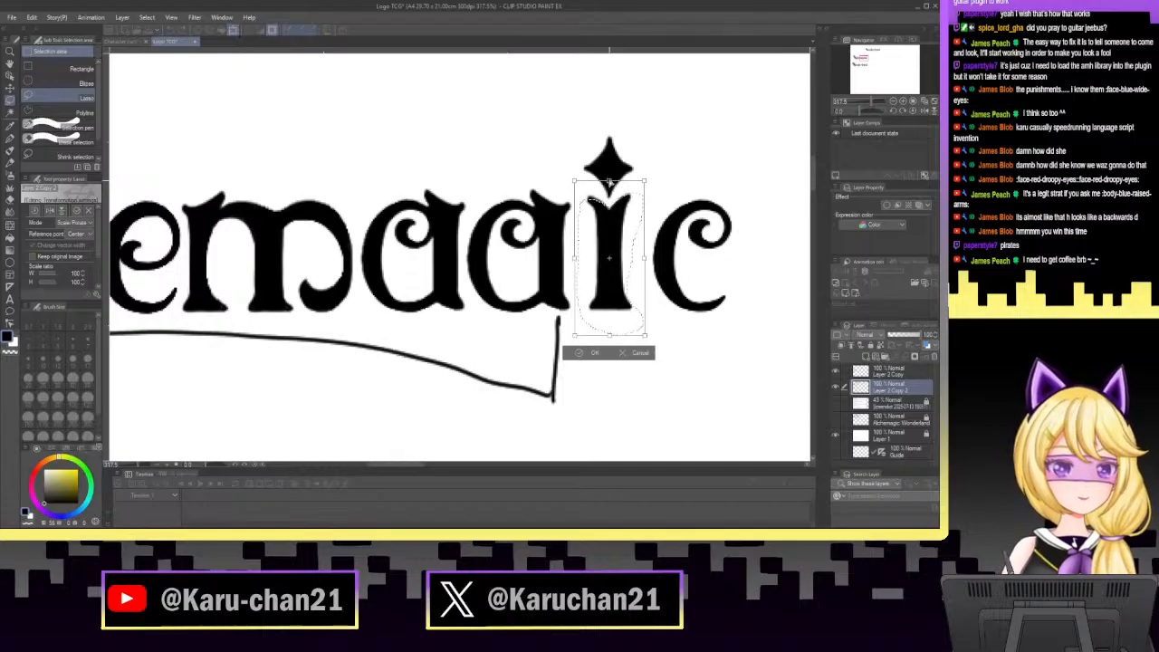
pyautogui.moveTo(610, 183); pyautogui.dragTo(609, 178)
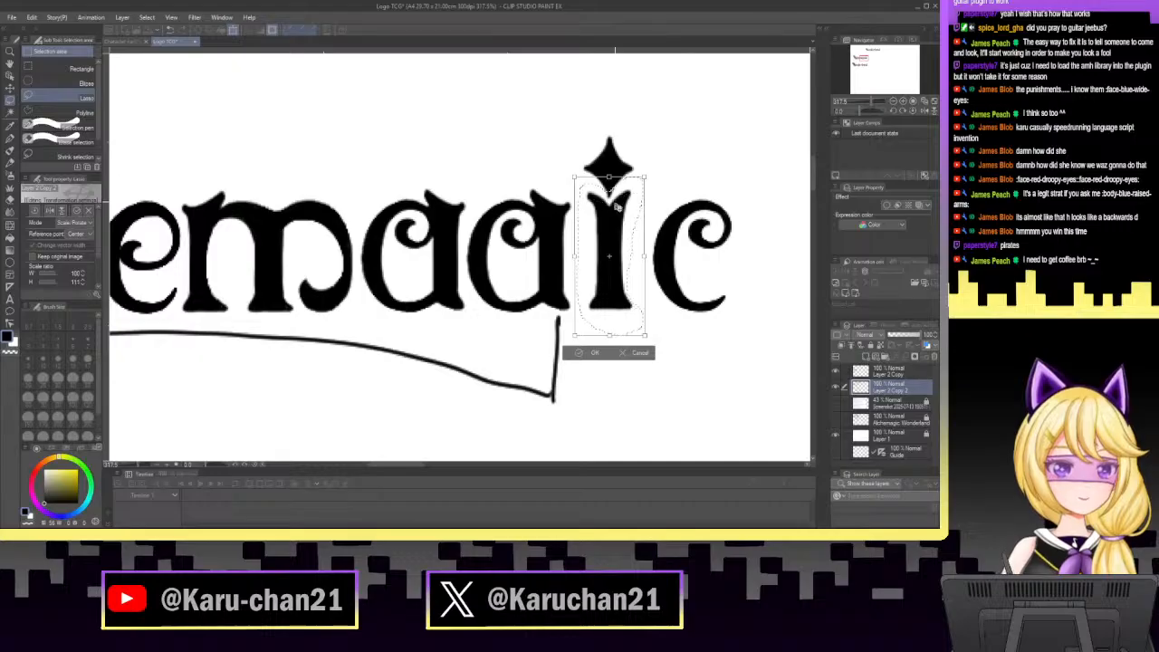
pyautogui.press('Down')
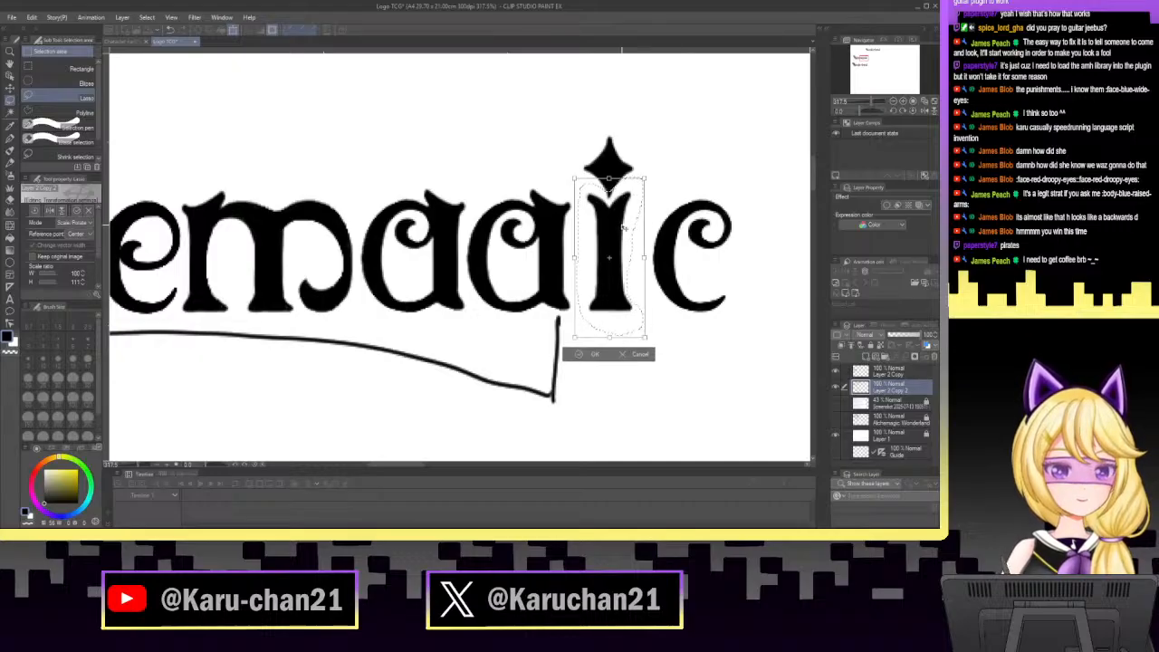
pyautogui.click(584, 355)
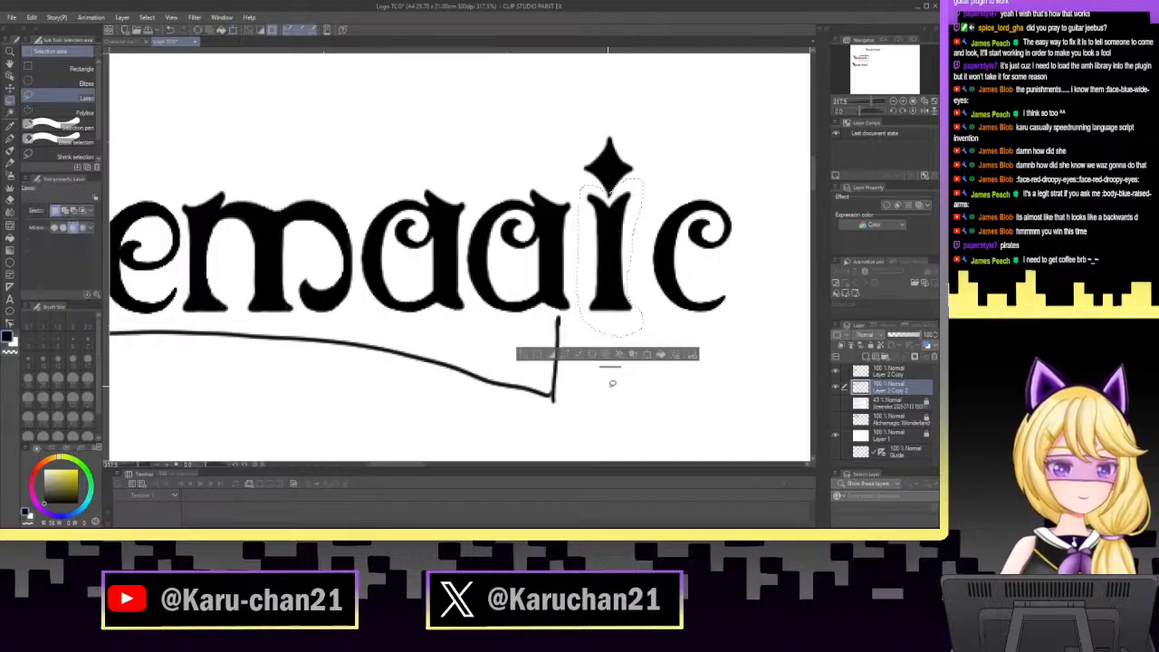
# Lasso "ic" with the star dot in Alchemagic, nudge it slightly closer to the g, and clear the selection.
pyautogui.moveTo(860, 111); pyautogui.dragTo(867, 106)
pyautogui.click(913, 110)
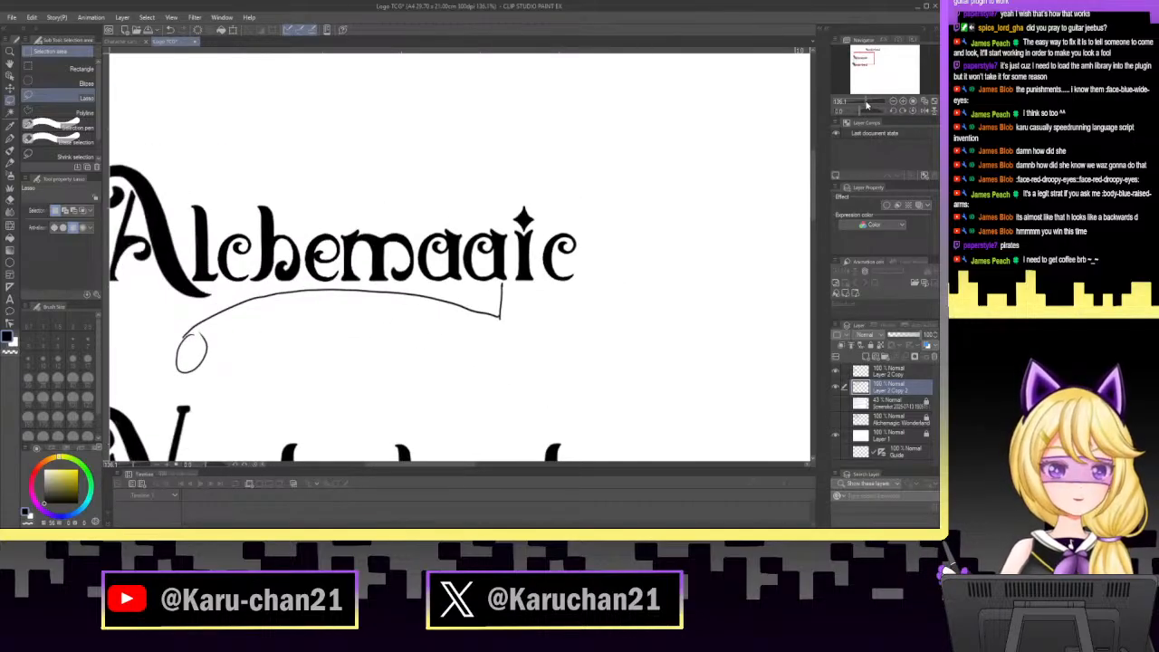
pyautogui.moveTo(867, 106)
pyautogui.mouseDown()
pyautogui.moveTo(857, 106)
pyautogui.moveTo(867, 108)
pyautogui.mouseUp()
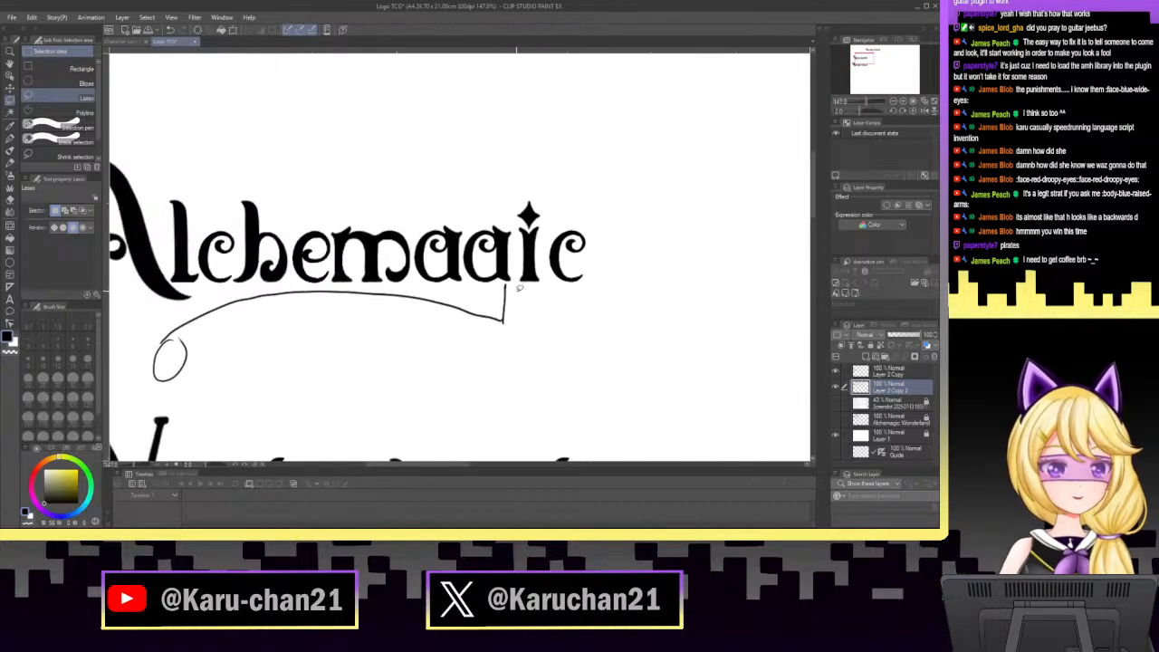
pyautogui.moveTo(516, 273); pyautogui.dragTo(516, 243)
pyautogui.moveTo(517, 195)
pyautogui.mouseDown()
pyautogui.moveTo(634, 260)
pyautogui.moveTo(547, 313)
pyautogui.mouseUp()
pyautogui.hotkey('ctrl', 't')
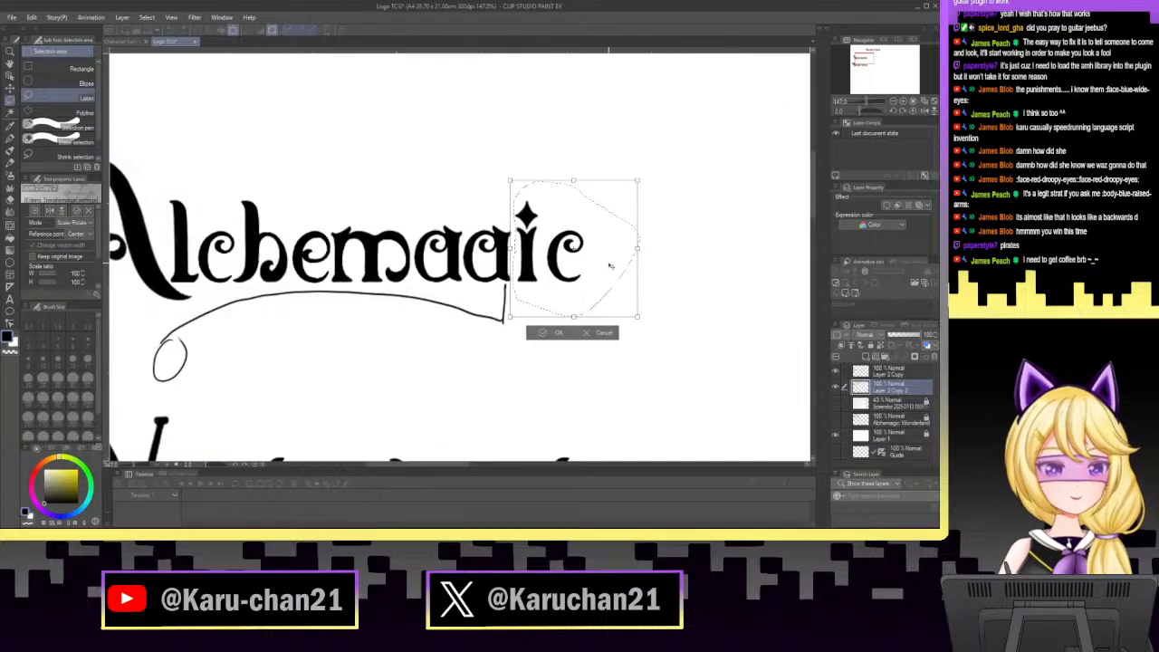
pyautogui.click(555, 332)
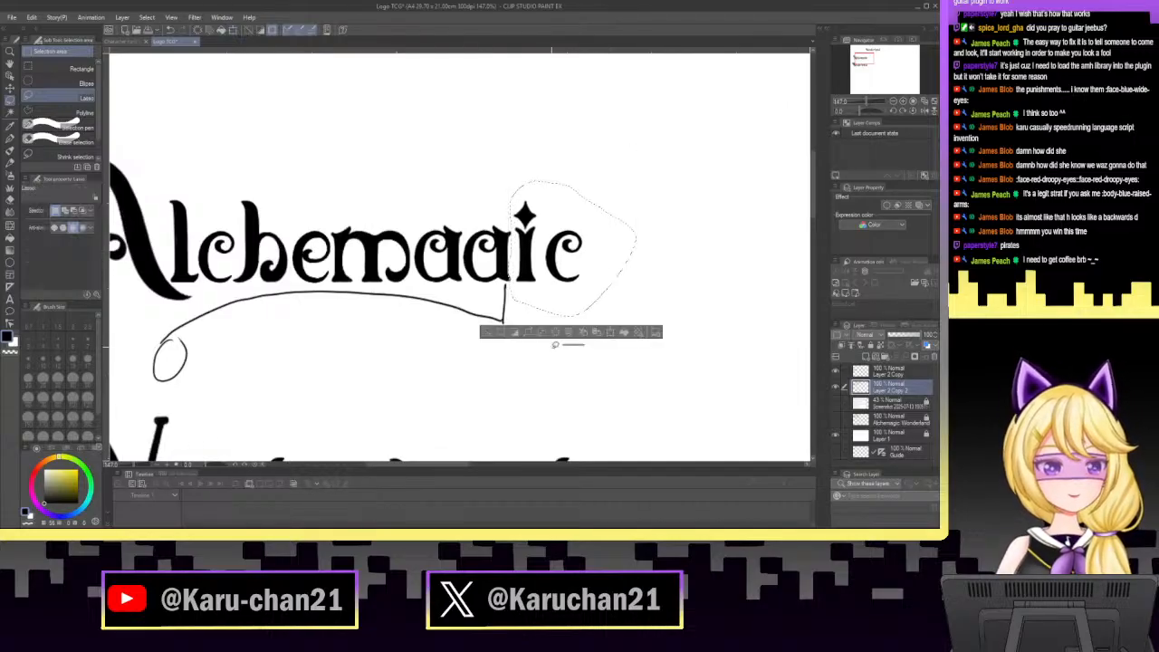
pyautogui.click(571, 371)
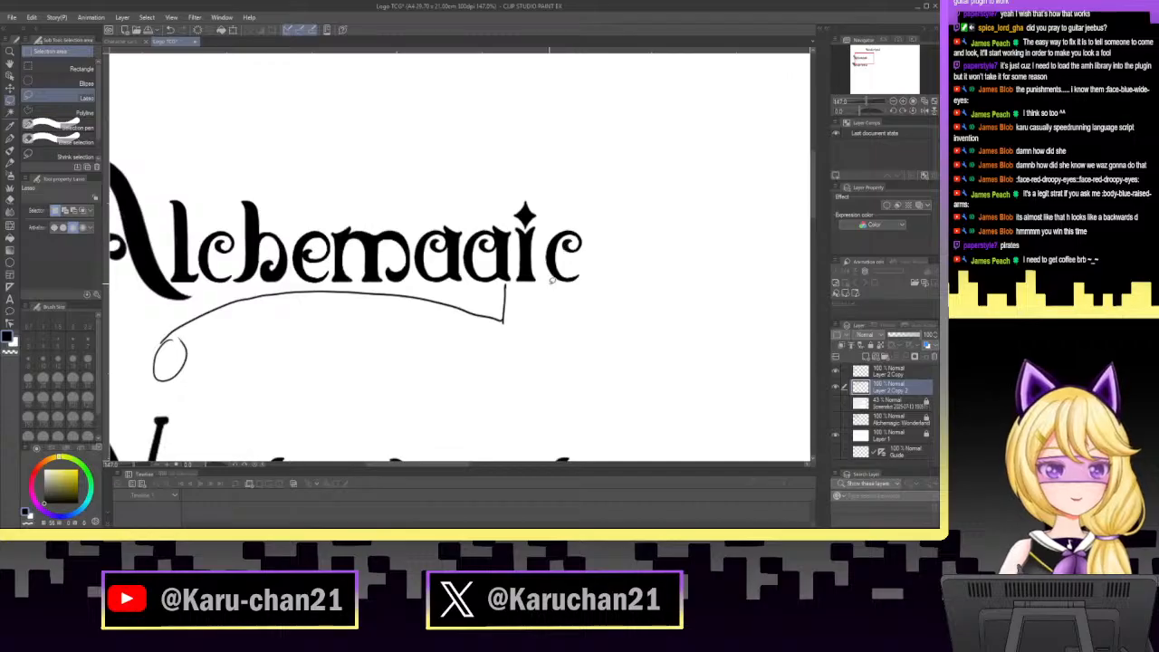
# Lasso the final c of Alchemagic and move it closer to the i.
pyautogui.moveTo(550, 283)
pyautogui.mouseDown()
pyautogui.moveTo(609, 228)
pyautogui.moveTo(576, 304)
pyautogui.moveTo(598, 284)
pyautogui.mouseUp()
pyautogui.hotkey('ctrl', 't')
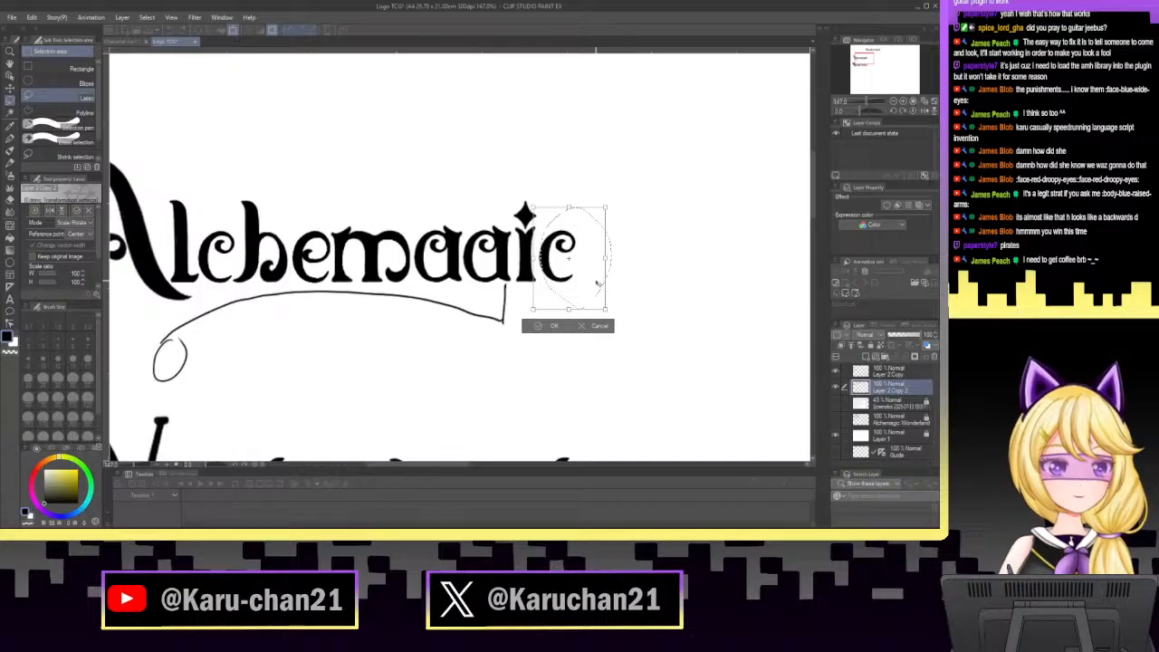
pyautogui.click(548, 330)
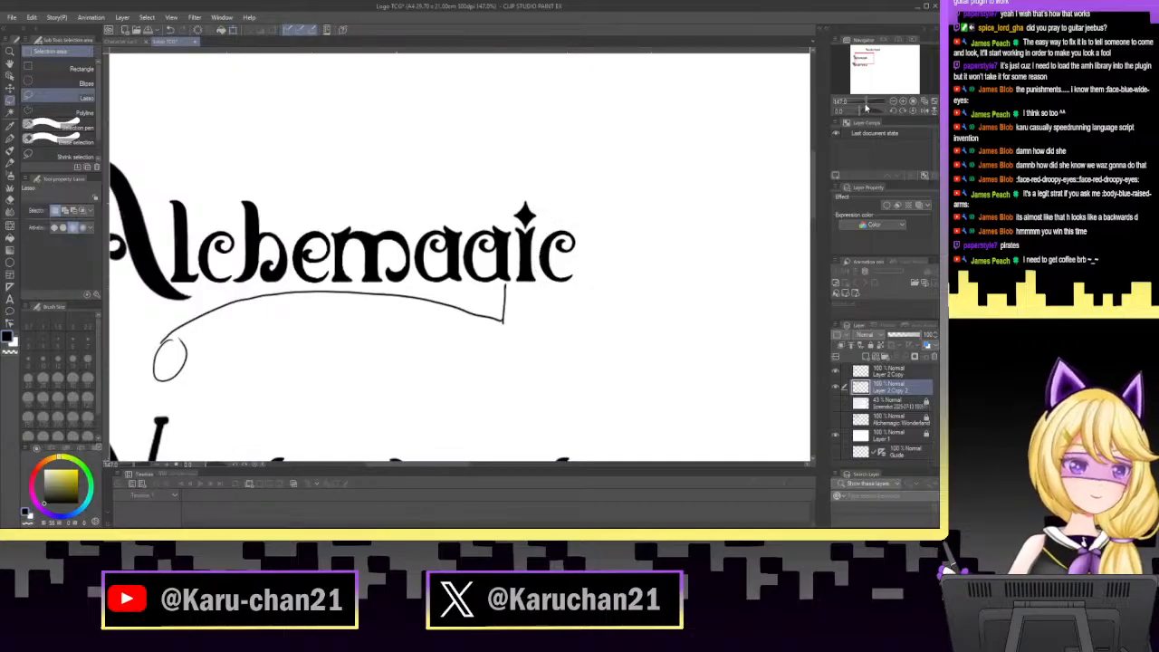
# Save the logo document.
pyautogui.click(863, 108)
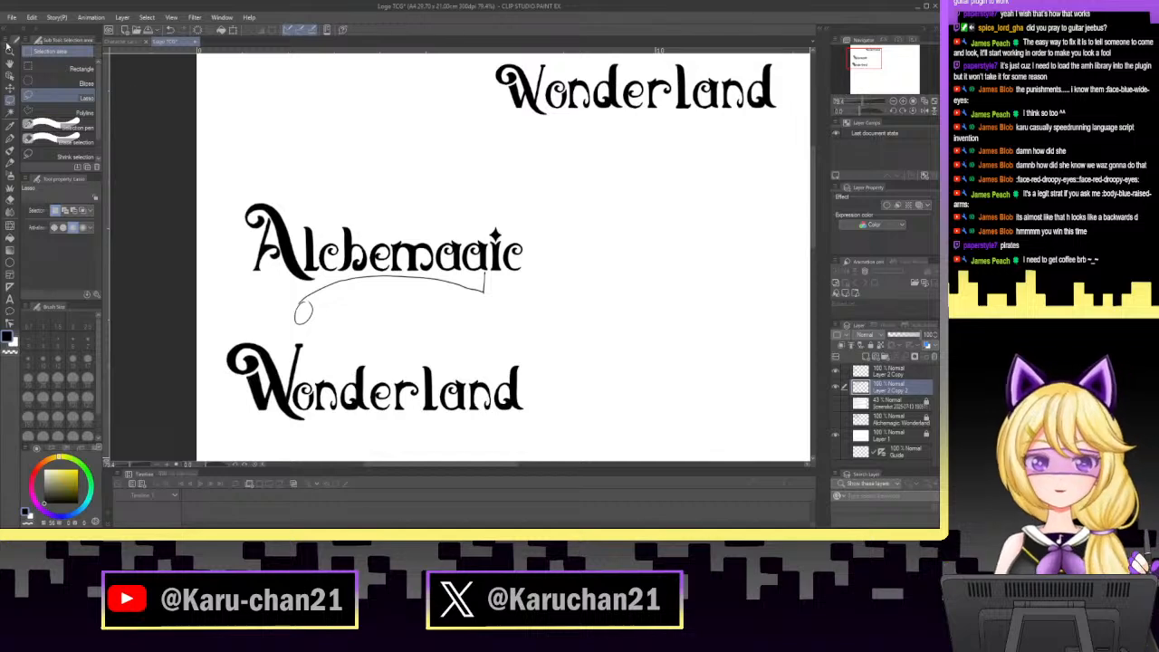
pyautogui.click(12, 16)
pyautogui.click(25, 93)
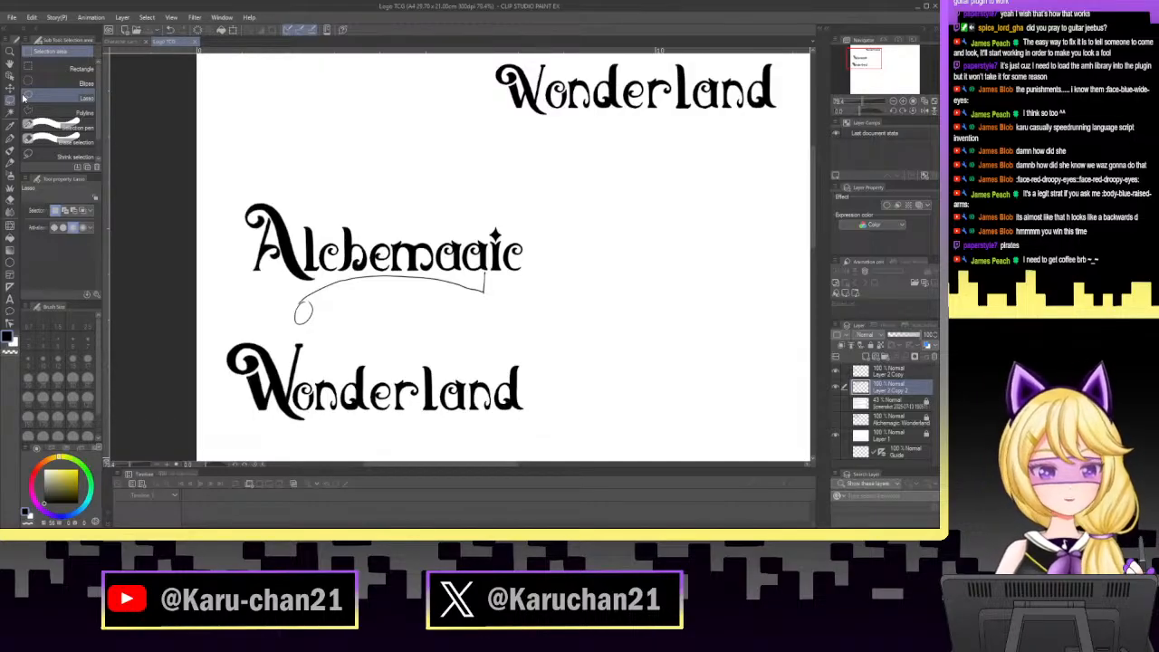
# Lasso "der" in the lower Wonderland, make Layer 2 Copy the active layer, and nudge the letters slightly closer to the n.
pyautogui.click(869, 101)
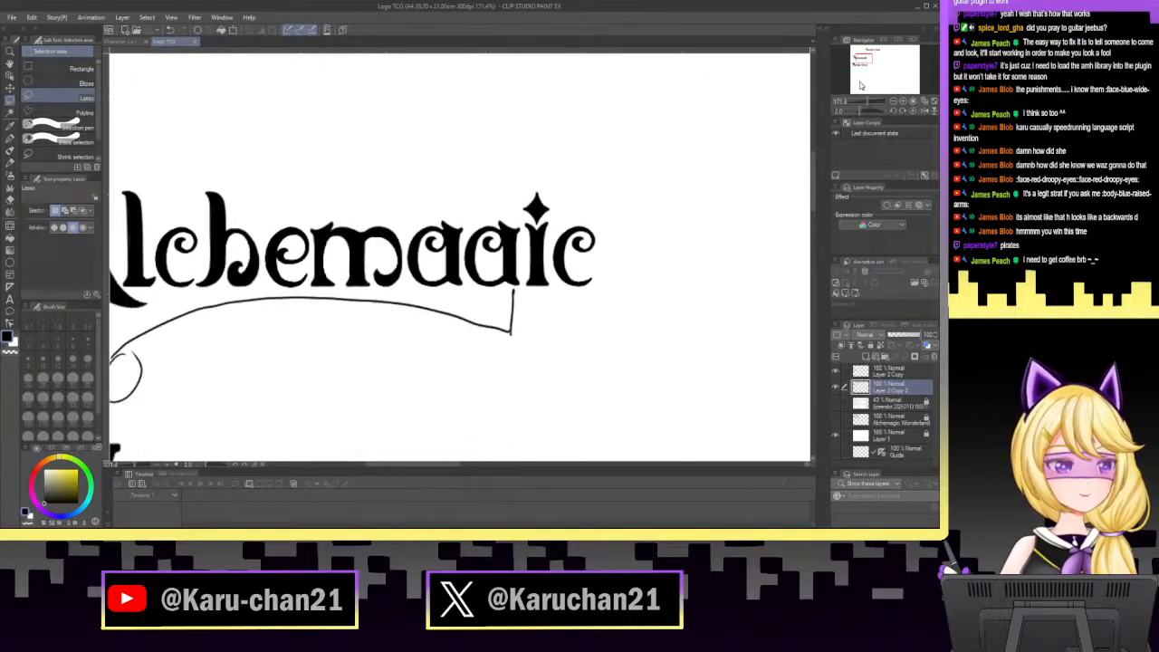
pyautogui.click(861, 67)
pyautogui.moveTo(861, 67); pyautogui.dragTo(859, 65)
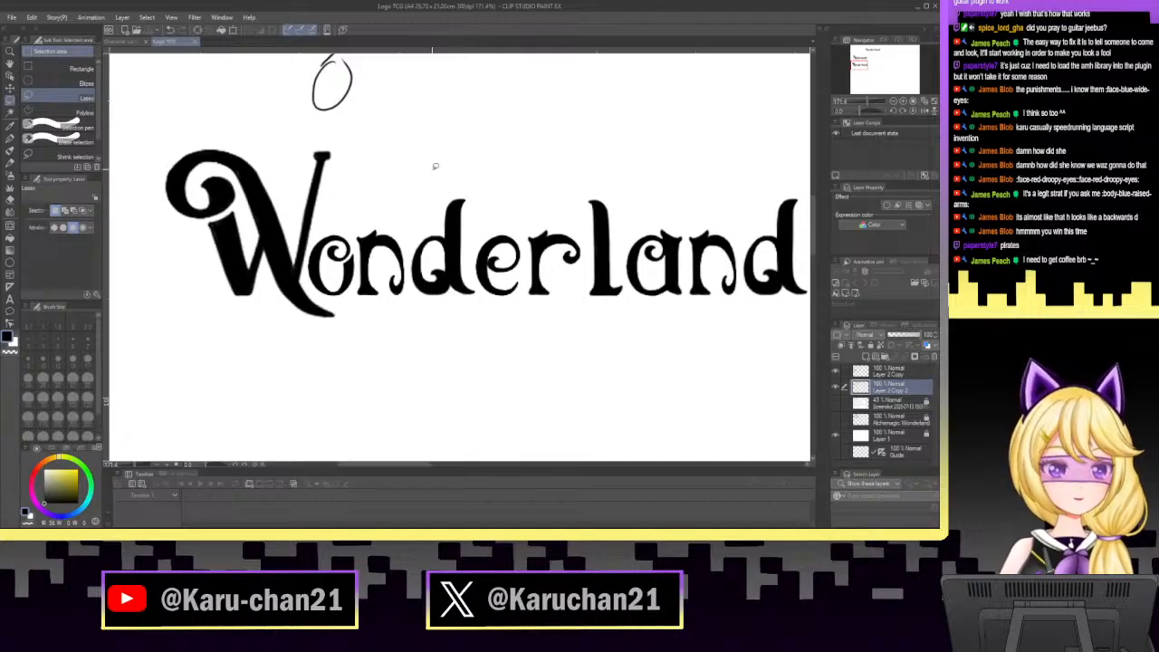
pyautogui.moveTo(409, 258)
pyautogui.mouseDown()
pyautogui.moveTo(439, 178)
pyautogui.moveTo(504, 154)
pyautogui.moveTo(589, 234)
pyautogui.moveTo(578, 303)
pyautogui.moveTo(444, 331)
pyautogui.mouseUp()
pyautogui.hotkey('ctrl', 't')
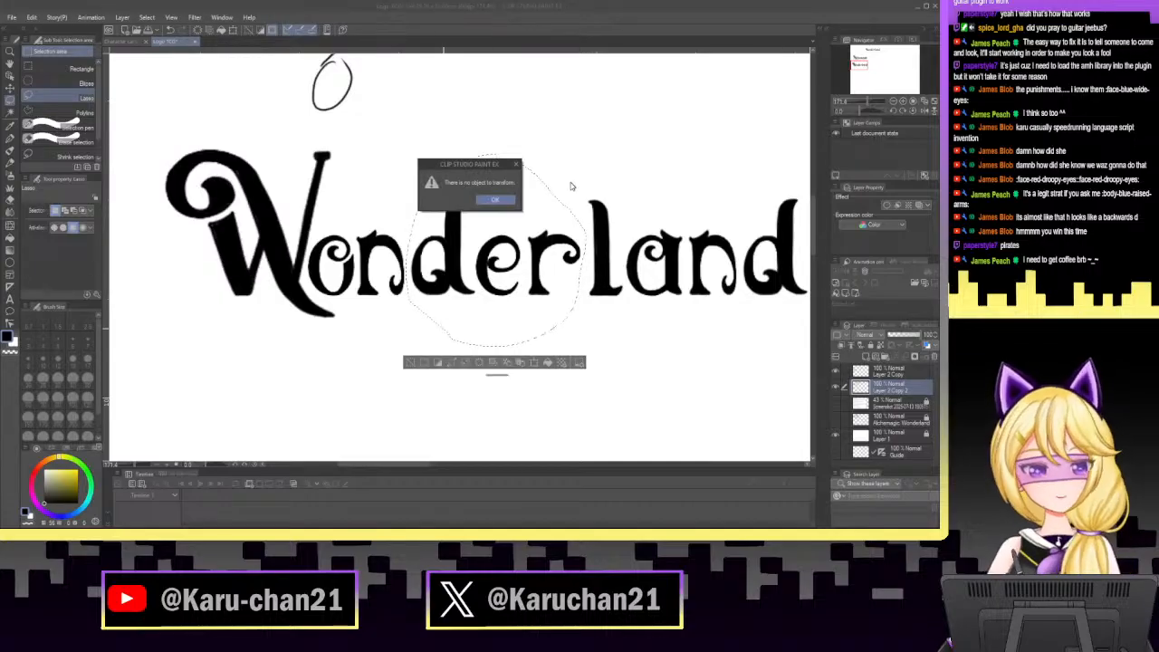
pyautogui.click(499, 200)
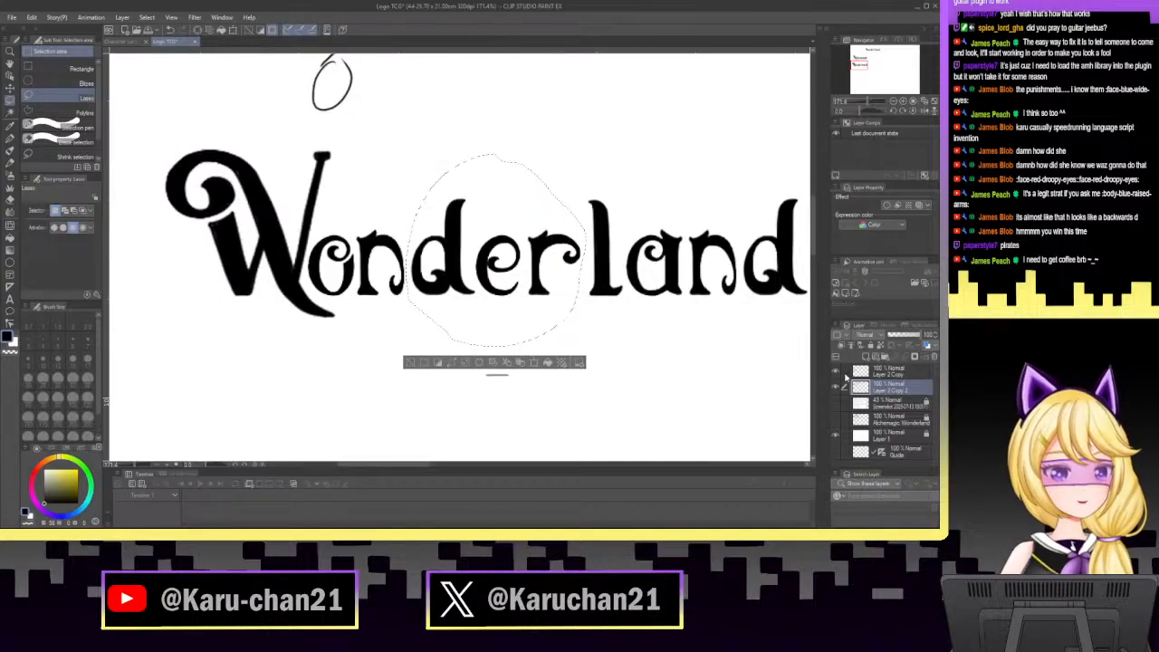
pyautogui.click(892, 370)
pyautogui.hotkey('ctrl', 't')
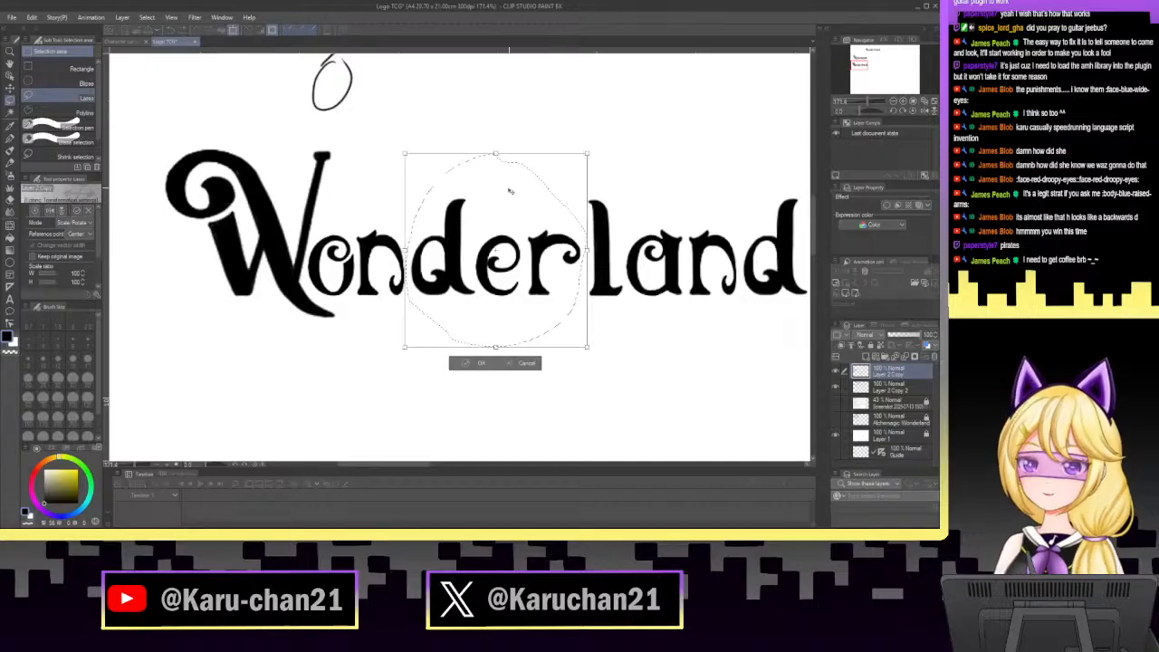
pyautogui.moveTo(531, 313); pyautogui.dragTo(529, 313)
pyautogui.click(481, 363)
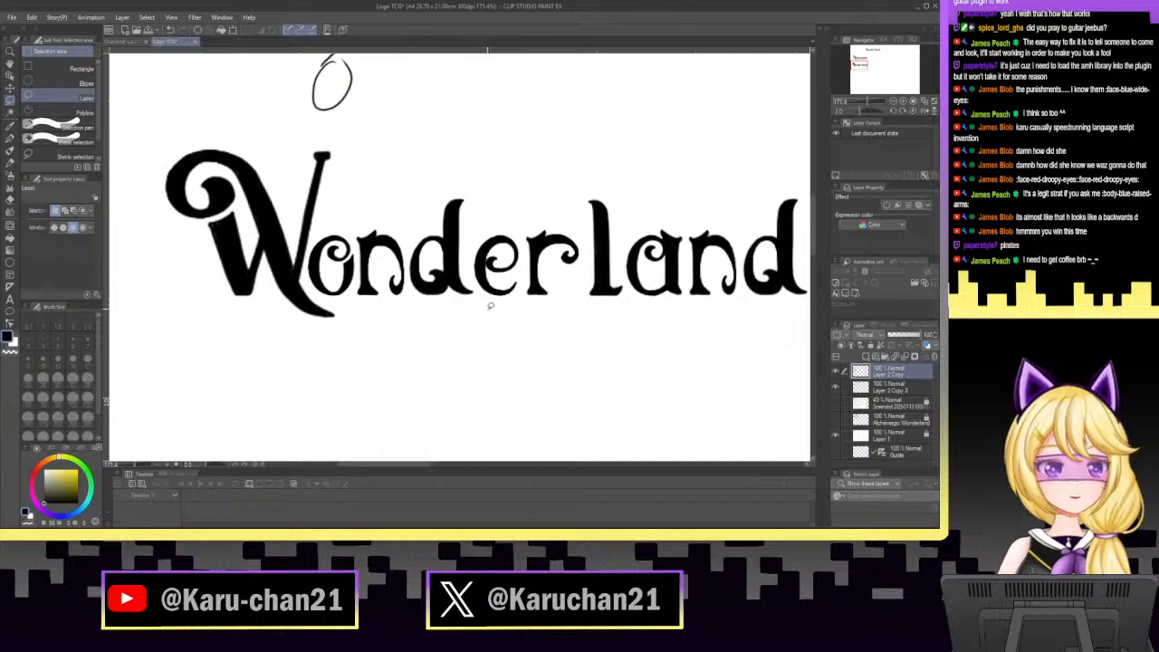
# Lasso "er" in the lower Wonderland and move it closer to the d.
pyautogui.moveTo(490, 306)
pyautogui.mouseDown()
pyautogui.moveTo(478, 231)
pyautogui.moveTo(546, 198)
pyautogui.mouseUp()
pyautogui.moveTo(586, 243); pyautogui.dragTo(517, 331)
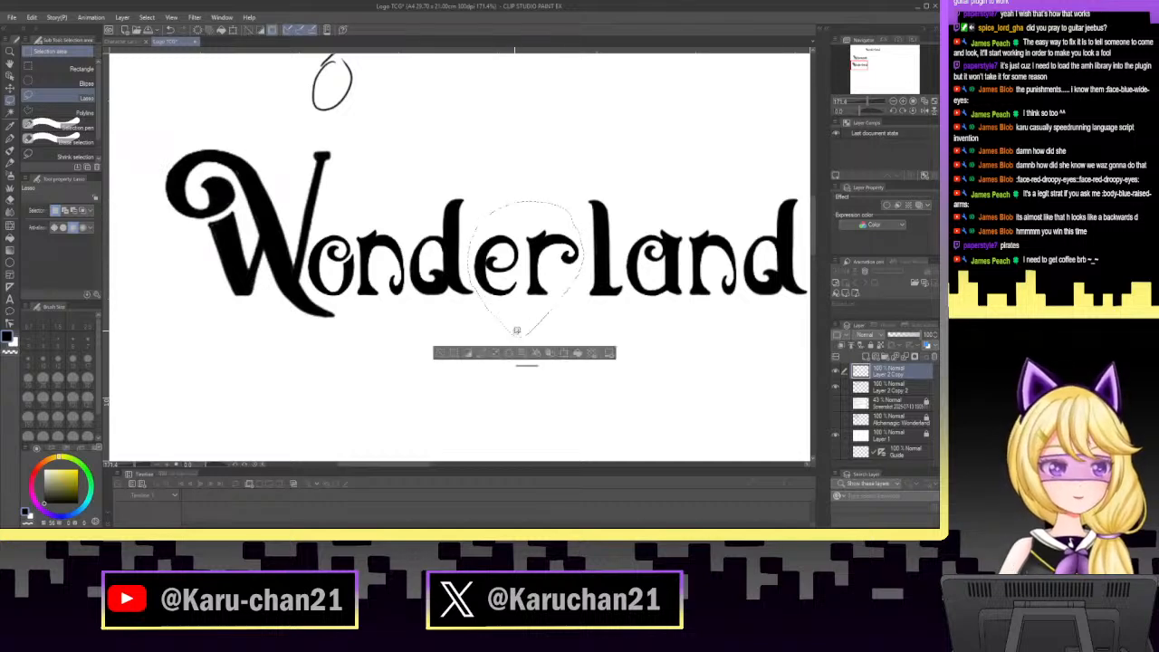
pyautogui.hotkey('ctrl', 't')
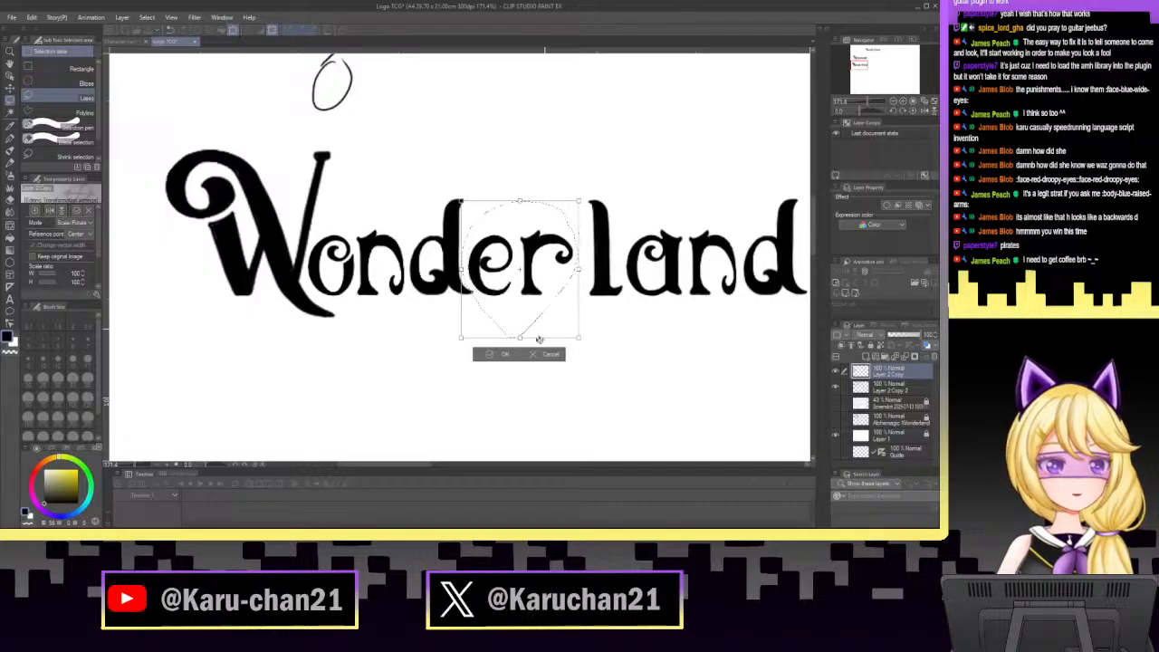
pyautogui.click(507, 355)
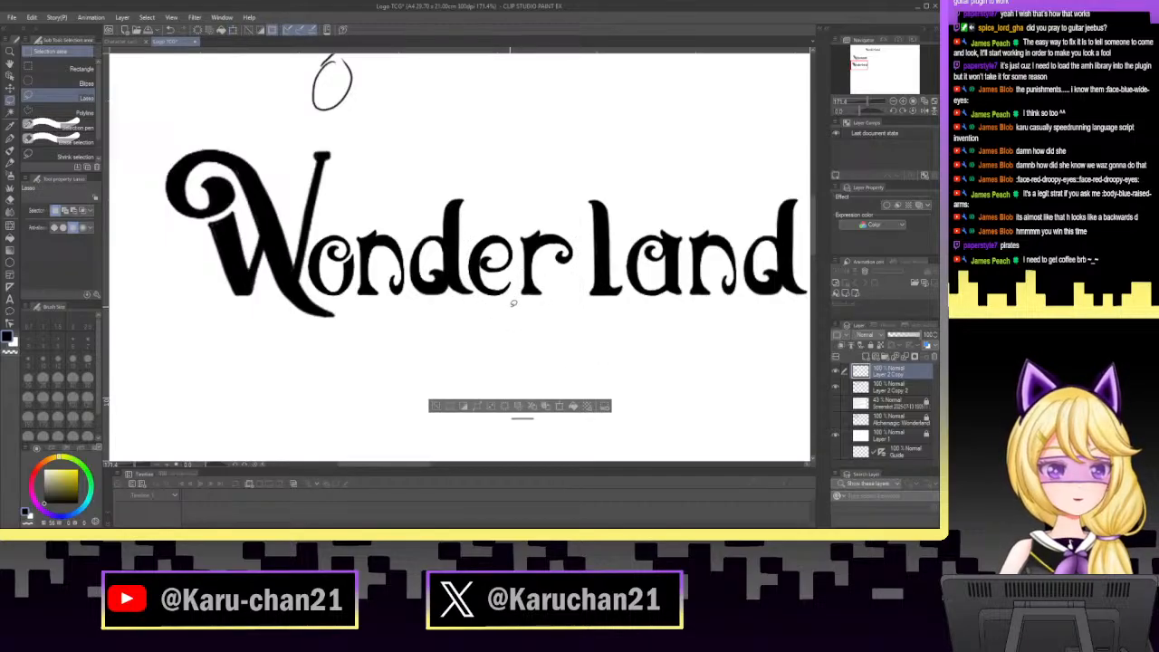
# Lasso only the r of the lower Wonderland and nudge it slightly closer to the e.
pyautogui.moveTo(517, 271)
pyautogui.mouseDown()
pyautogui.moveTo(547, 205)
pyautogui.moveTo(576, 219)
pyautogui.moveTo(584, 242)
pyautogui.moveTo(554, 312)
pyautogui.mouseUp()
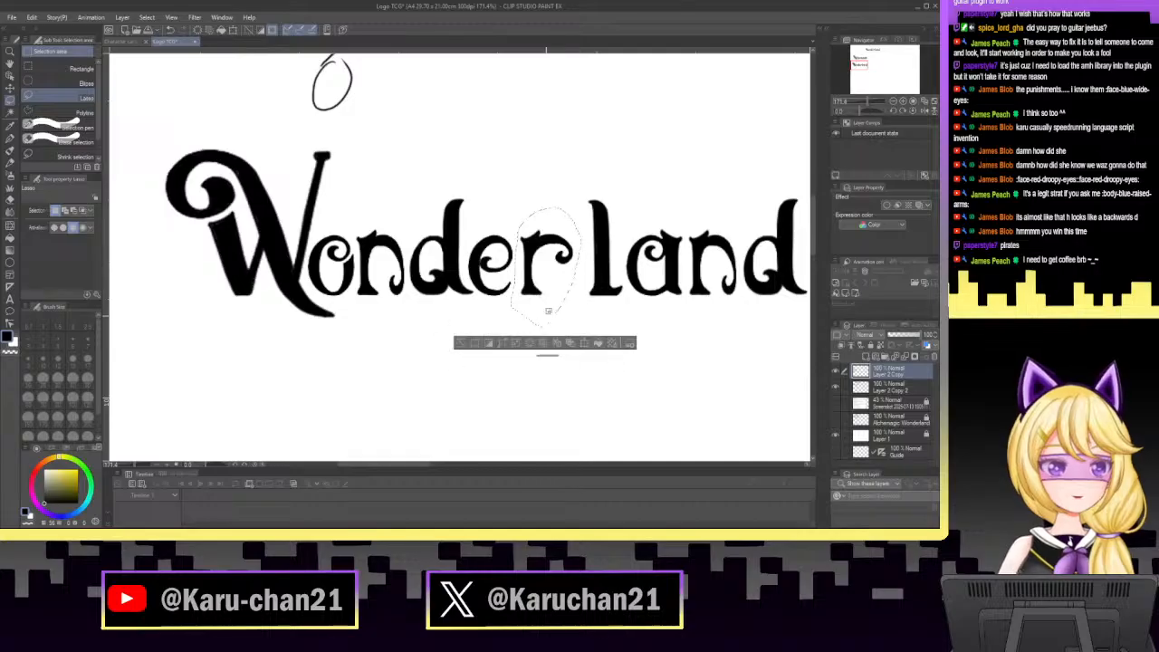
pyautogui.hotkey('ctrl', 't')
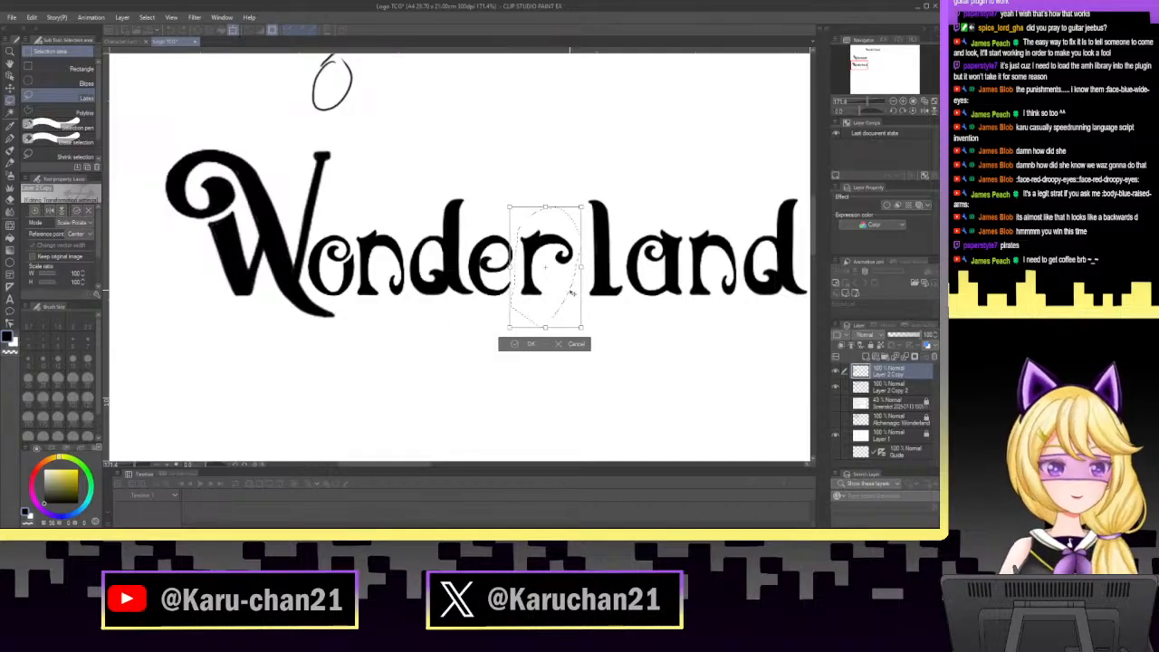
pyautogui.moveTo(569, 293); pyautogui.dragTo(566, 293)
pyautogui.click(522, 345)
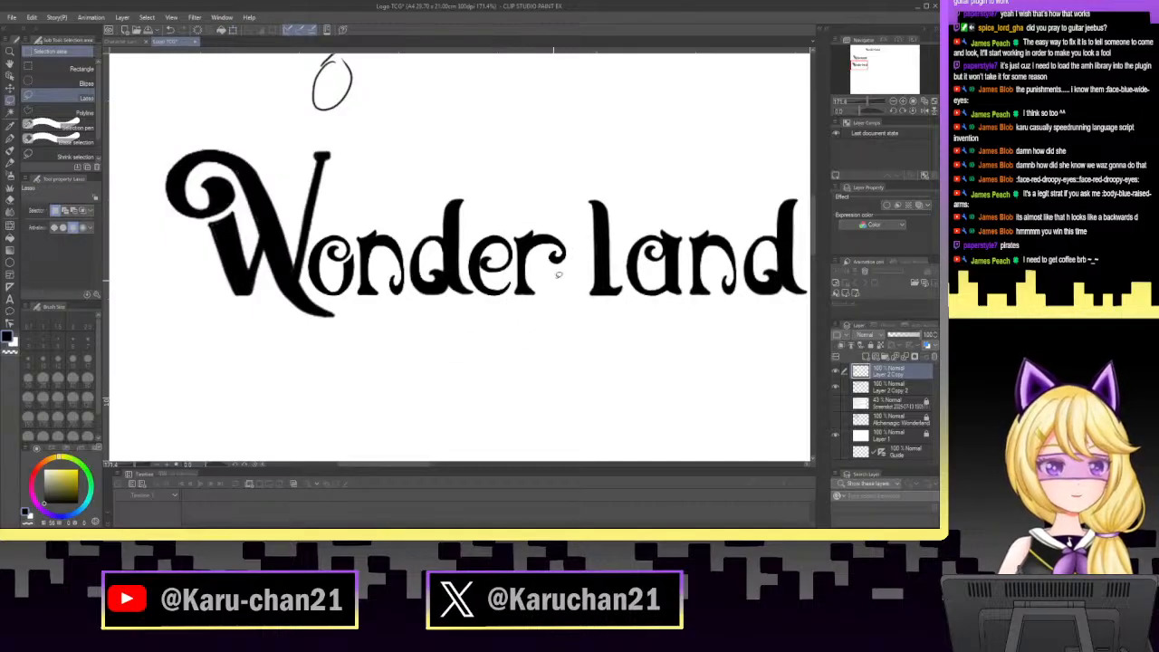
# Lasso "land" in the lower Wonderland and move it in against the r, closing the wide gap.
pyautogui.moveTo(574, 314)
pyautogui.mouseDown()
pyautogui.moveTo(580, 172)
pyautogui.moveTo(759, 168)
pyautogui.moveTo(815, 184)
pyautogui.moveTo(725, 337)
pyautogui.moveTo(544, 319)
pyautogui.mouseUp()
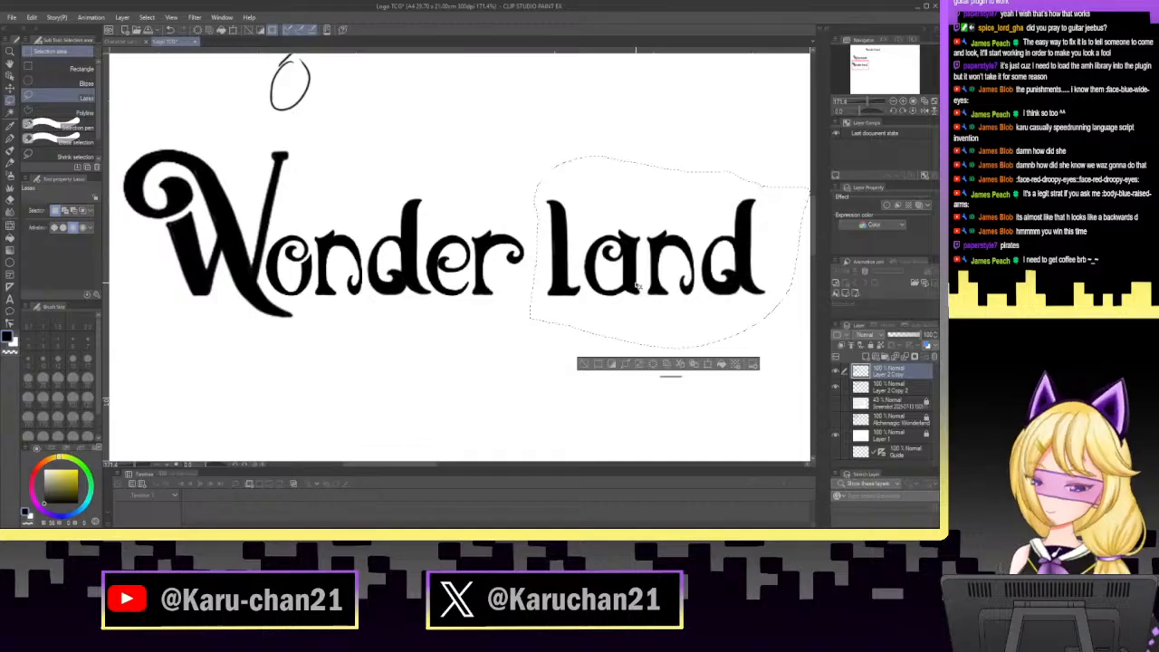
pyautogui.hotkey('ctrl', 't')
pyautogui.moveTo(666, 254)
pyautogui.mouseDown()
pyautogui.moveTo(645, 272)
pyautogui.moveTo(662, 306)
pyautogui.moveTo(639, 339)
pyautogui.mouseUp()
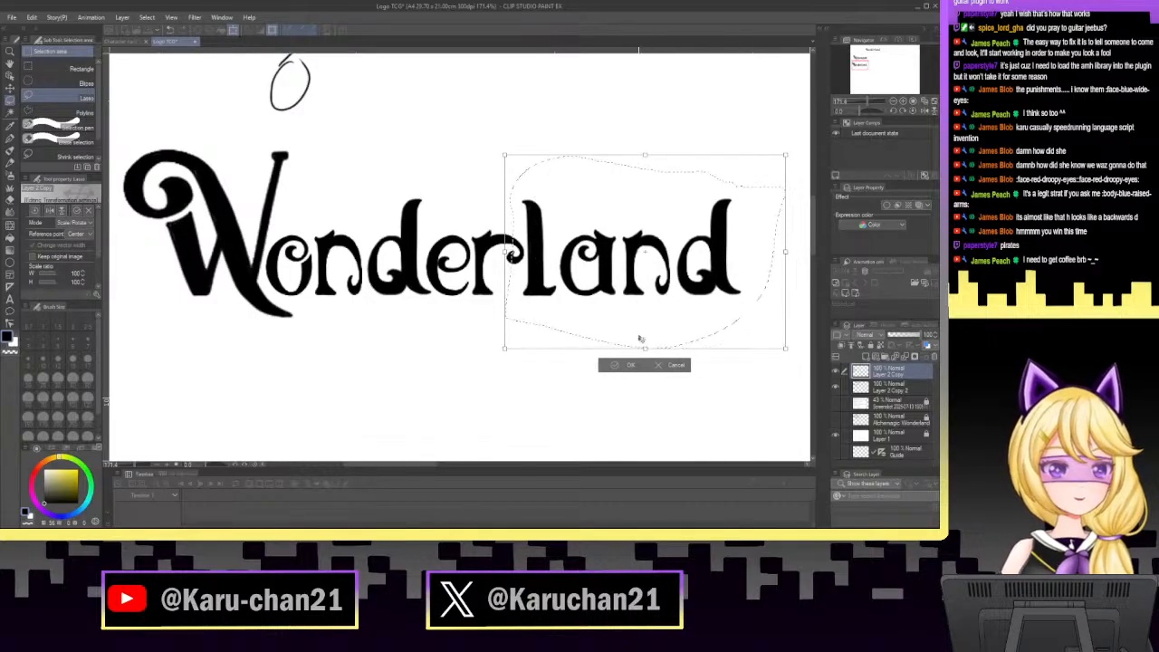
pyautogui.click(623, 371)
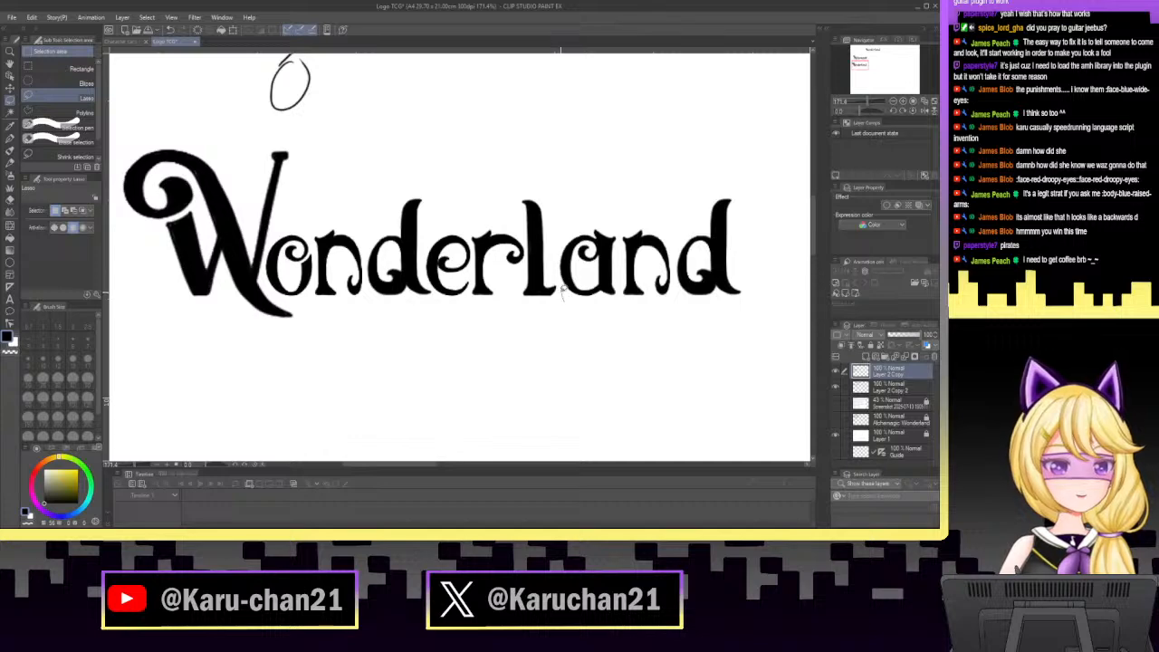
# Lasso "and" at the end of the lower Wonderland and nudge it closer to the l.
pyautogui.moveTo(563, 290)
pyautogui.mouseDown()
pyautogui.moveTo(570, 209)
pyautogui.moveTo(710, 165)
pyautogui.moveTo(772, 231)
pyautogui.moveTo(695, 349)
pyautogui.moveTo(661, 321)
pyautogui.mouseUp()
pyautogui.hotkey('ctrl', 't')
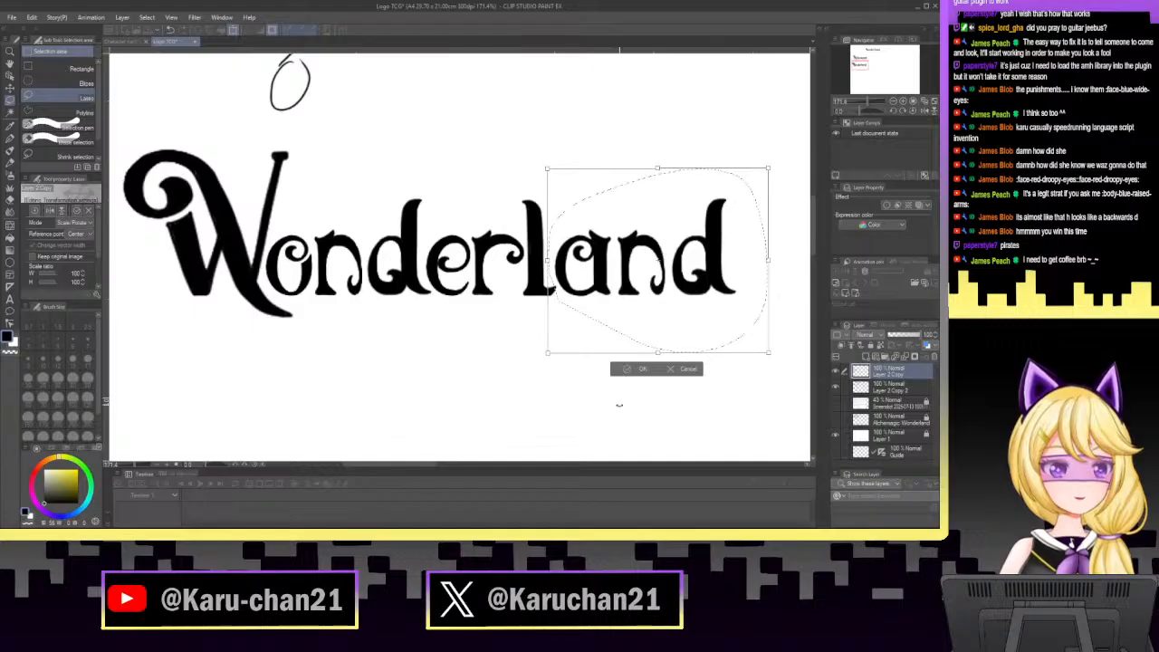
pyautogui.click(637, 372)
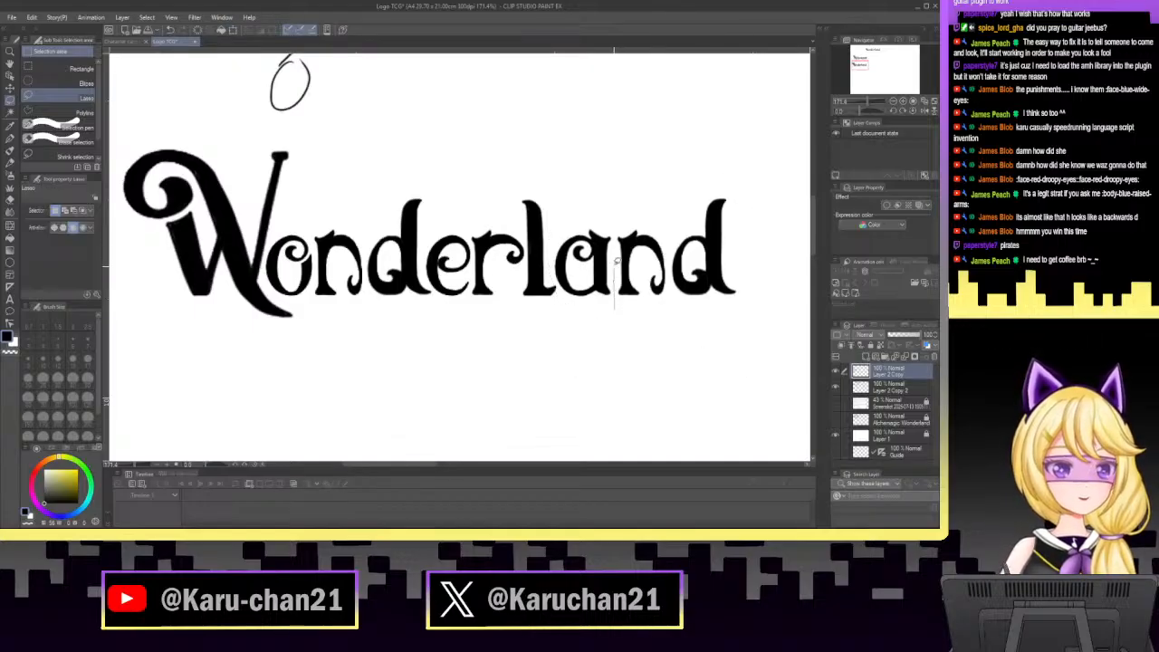
# Lasso the second n of the lower Wonderland and nudge it slightly closer to the a.
pyautogui.moveTo(670, 231)
pyautogui.mouseDown()
pyautogui.moveTo(672, 272)
pyautogui.moveTo(641, 322)
pyautogui.mouseUp()
pyautogui.hotkey('ctrl', 't')
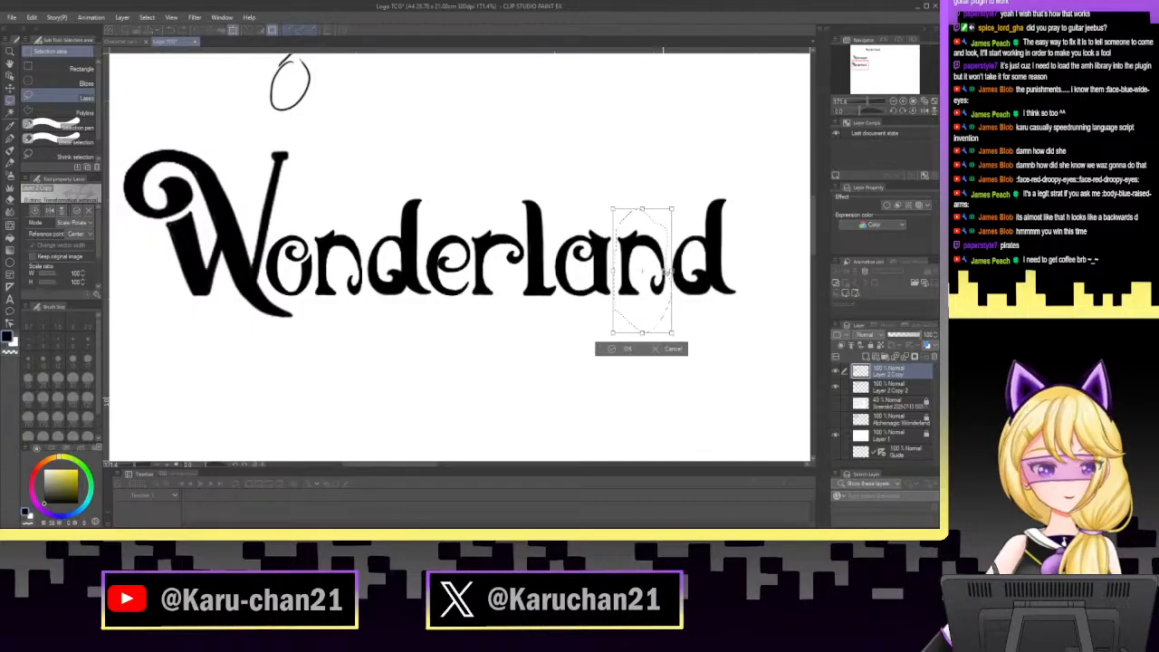
pyautogui.moveTo(661, 294)
pyautogui.mouseDown()
pyautogui.moveTo(704, 182)
pyautogui.moveTo(772, 199)
pyautogui.moveTo(707, 353)
pyautogui.mouseUp()
pyautogui.click(621, 351)
# Lasso the final d of the lower Wonderland and nudge it slightly closer to the n.
pyautogui.hotkey('ctrl', 't')
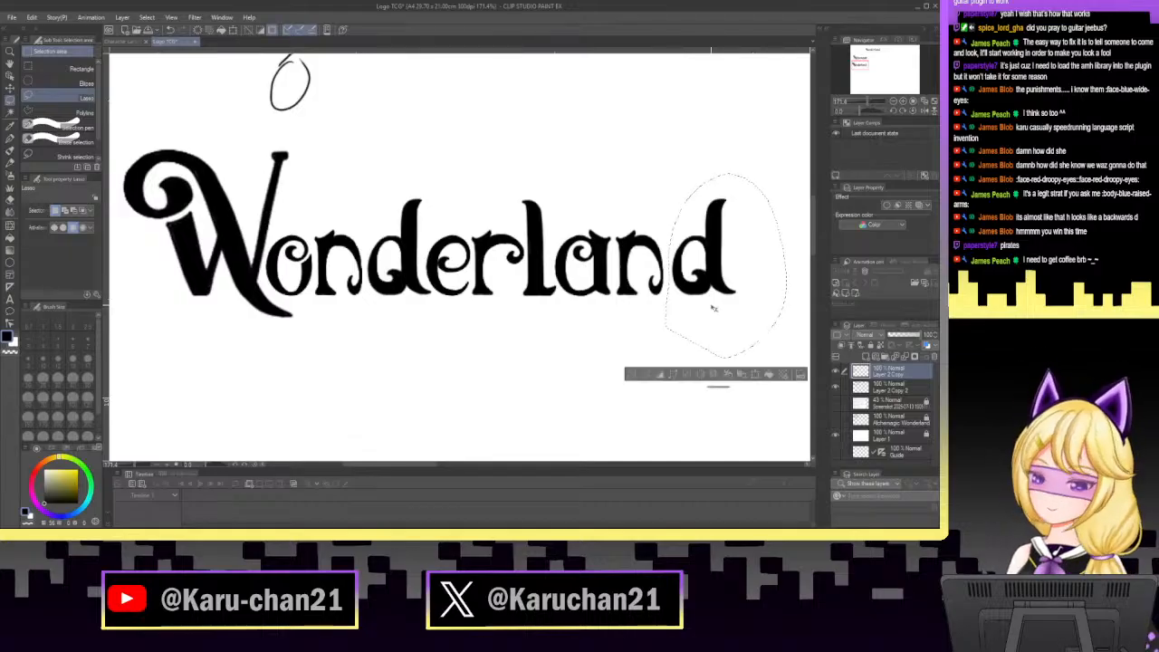
pyautogui.moveTo(730, 316); pyautogui.dragTo(725, 317)
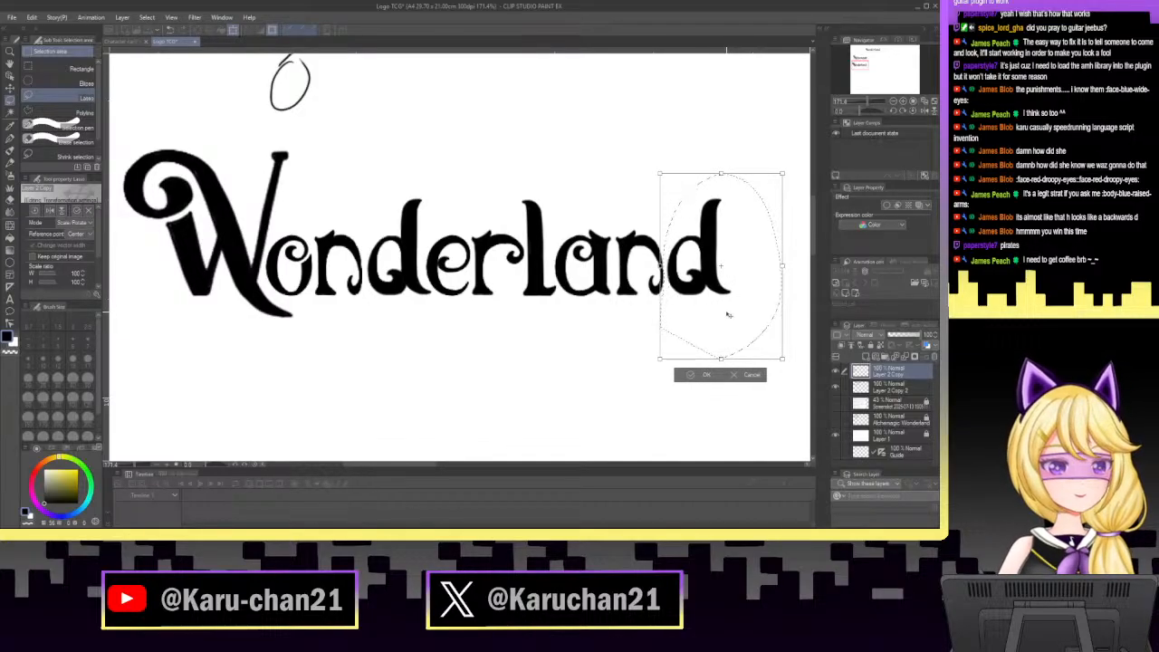
pyautogui.click(707, 375)
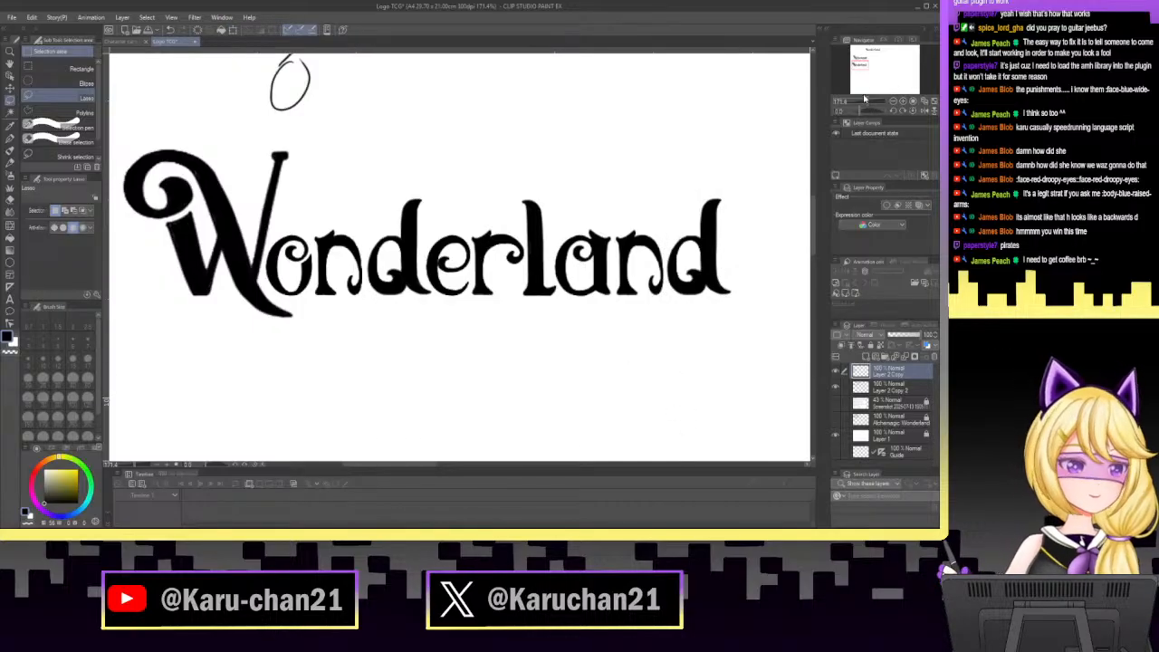
# Save the logo document with the tightened Wonderland lettering.
pyautogui.moveTo(869, 103); pyautogui.dragTo(862, 107)
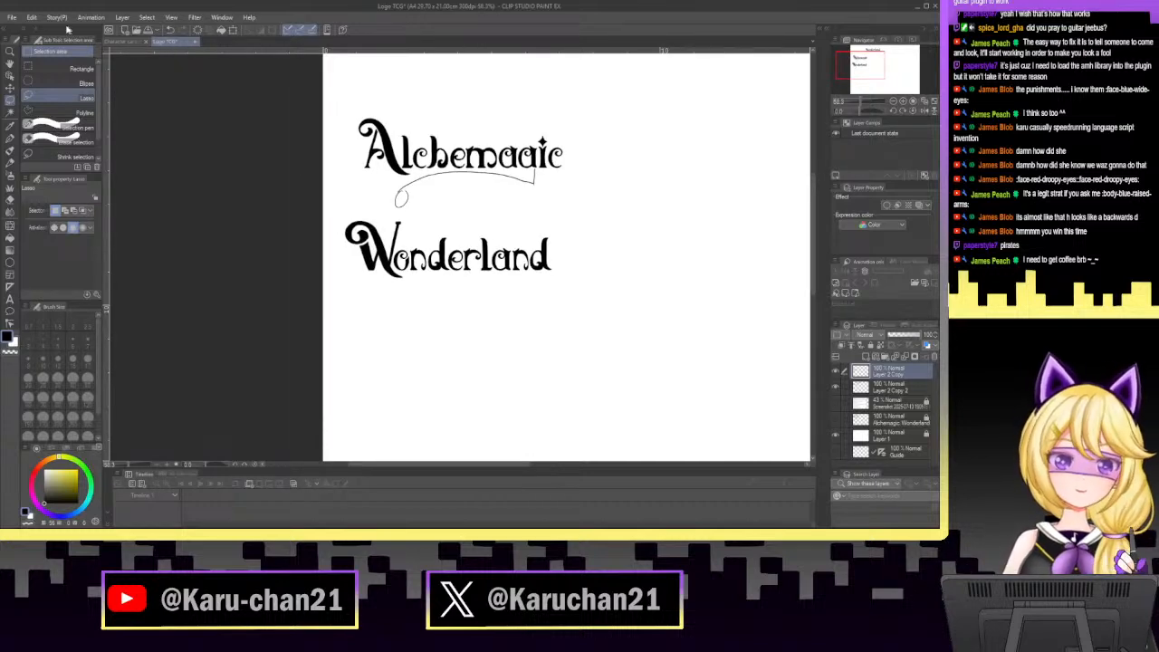
pyautogui.click(13, 18)
pyautogui.click(37, 93)
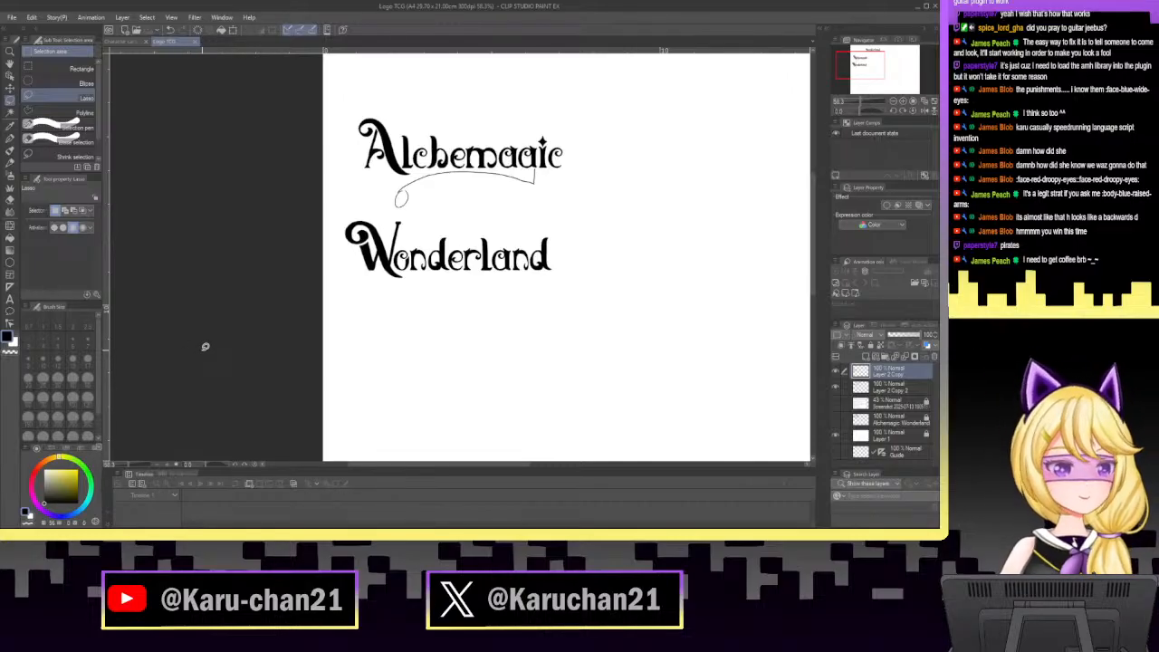
# Lasso the spare Wonderland above Alchemagic on Layer 2 Copy 2 and delete it, clearing the selection.
pyautogui.moveTo(861, 101); pyautogui.dragTo(858, 103)
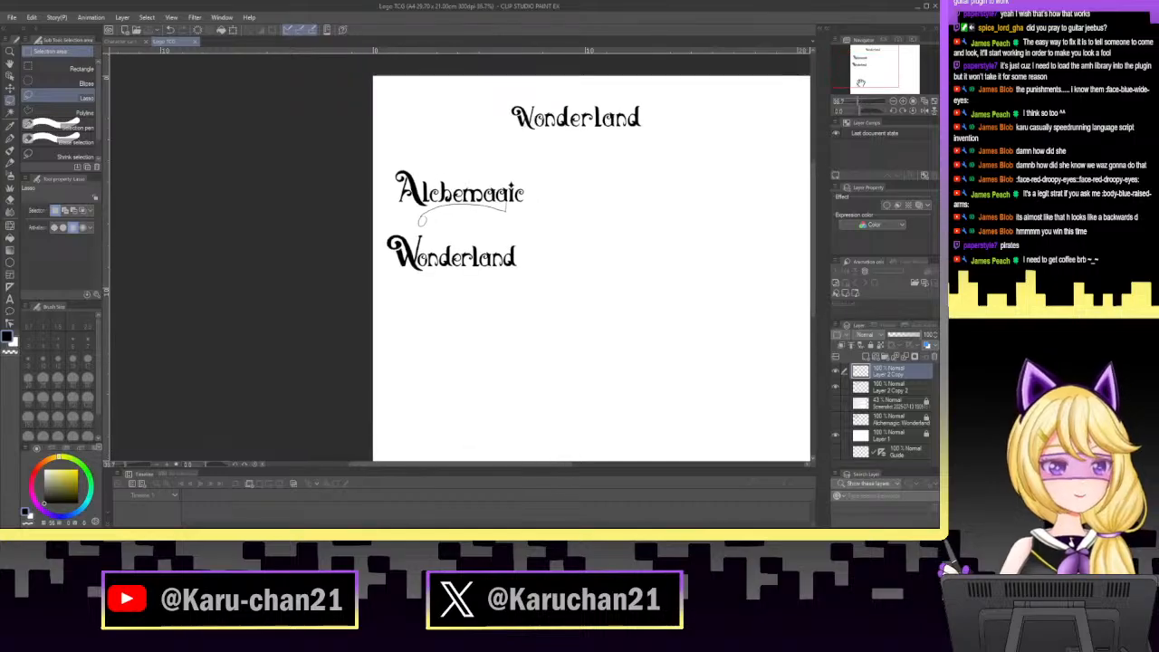
pyautogui.click(867, 66)
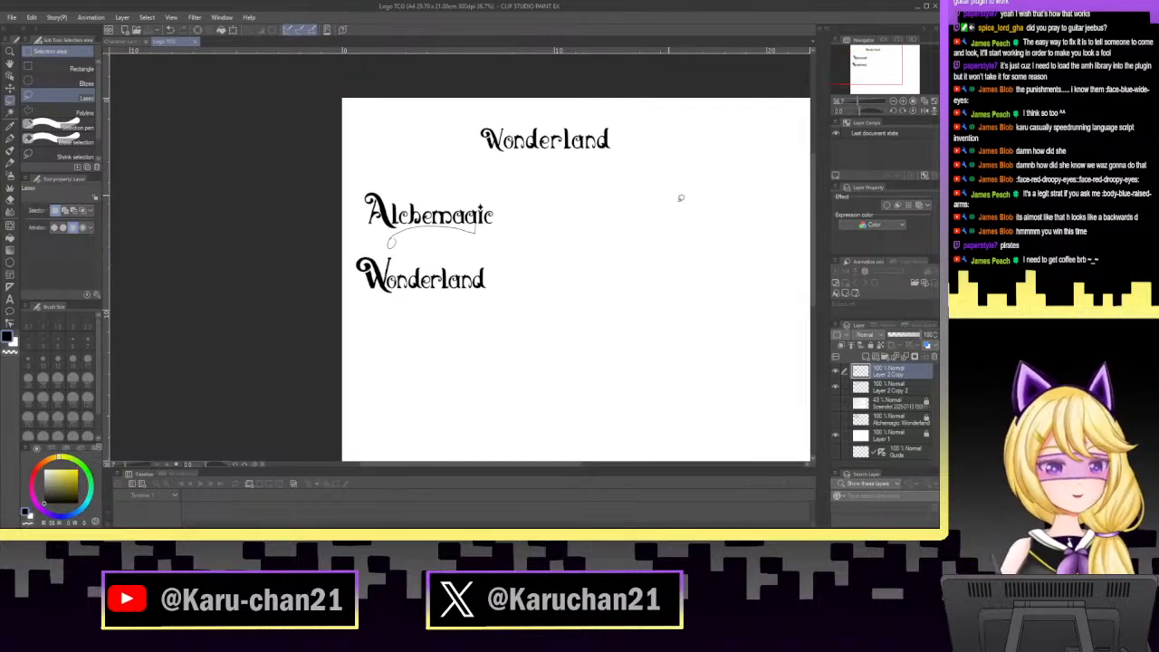
pyautogui.click(835, 388)
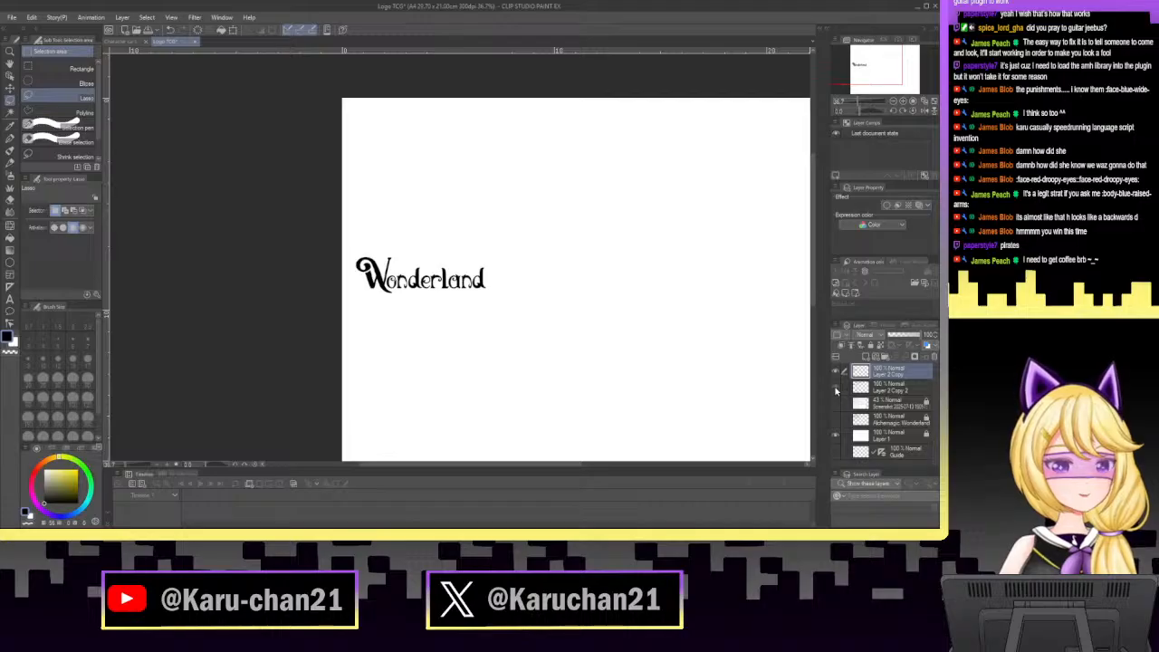
pyautogui.click(835, 389)
pyautogui.moveTo(596, 181)
pyautogui.mouseDown()
pyautogui.moveTo(665, 120)
pyautogui.moveTo(527, 79)
pyautogui.moveTo(450, 136)
pyautogui.moveTo(585, 179)
pyautogui.mouseUp()
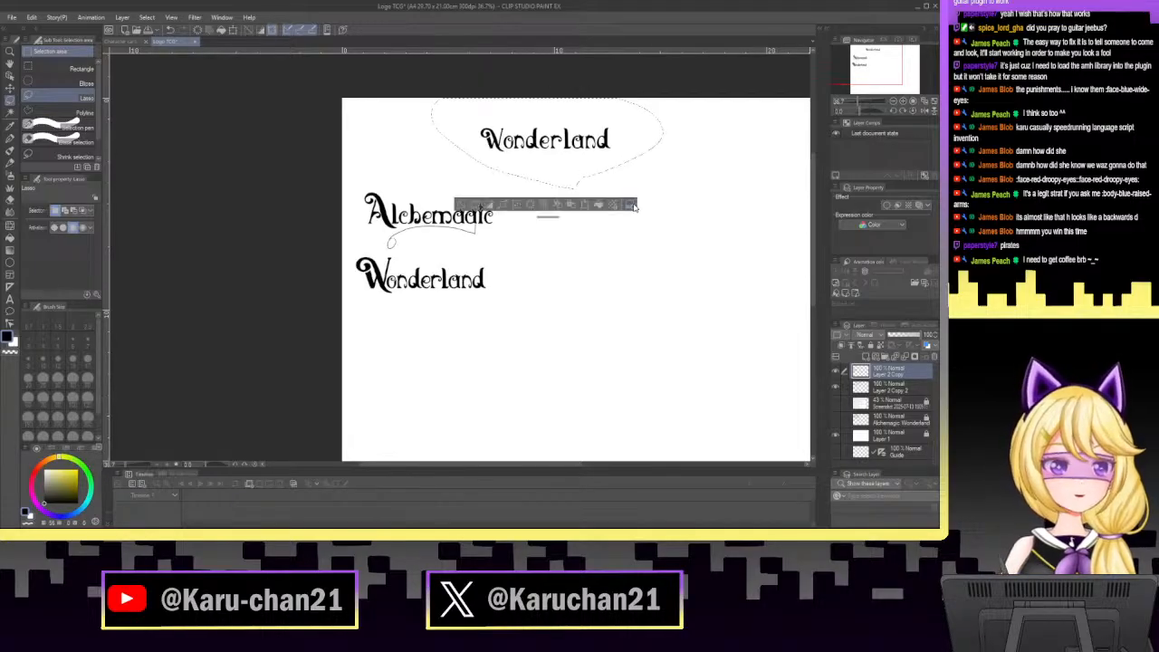
pyautogui.click(762, 287)
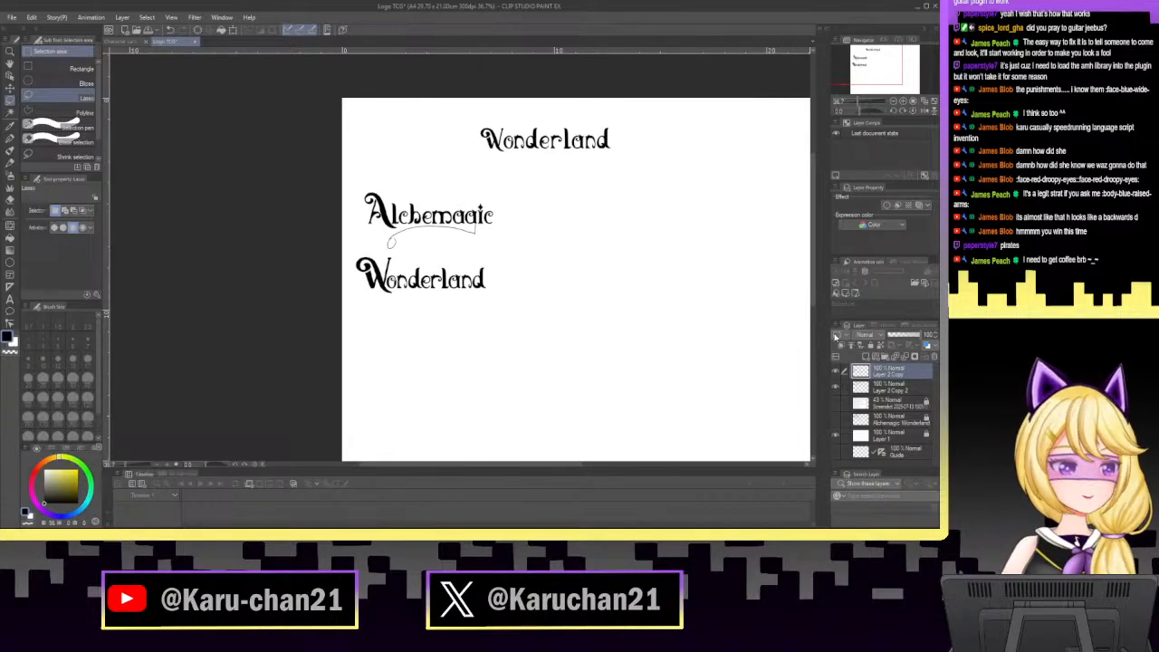
pyautogui.click(895, 389)
pyautogui.moveTo(623, 186)
pyautogui.mouseDown()
pyautogui.moveTo(607, 93)
pyautogui.moveTo(514, 178)
pyautogui.moveTo(623, 186)
pyautogui.mouseUp()
pyautogui.press('Delete')
pyautogui.hotkey('ctrl', 'd')
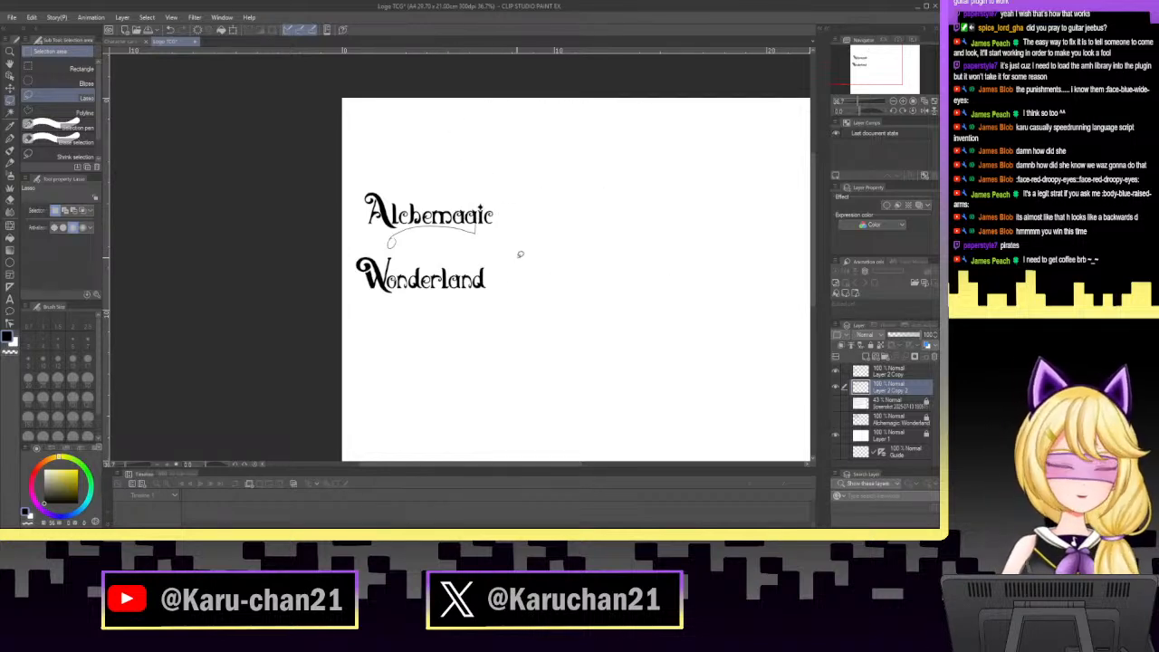
# Lasso Alchemagic and the remaining Wonderland together and try to place a pasted copy beside them.
pyautogui.moveTo(520, 254)
pyautogui.mouseDown()
pyautogui.moveTo(437, 142)
pyautogui.moveTo(443, 349)
pyautogui.moveTo(503, 303)
pyautogui.mouseUp()
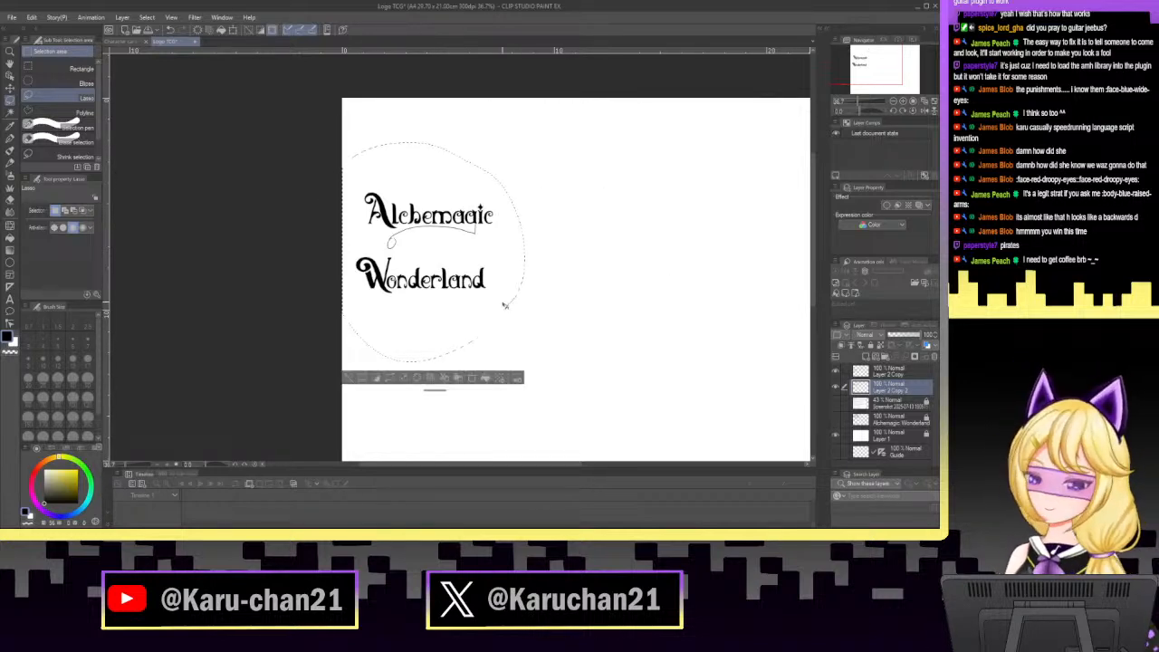
pyautogui.hotkey('ctrl', 'c')
pyautogui.hotkey('ctrl', 'v')
pyautogui.hotkey('ctrl', 't')
pyautogui.moveTo(452, 245)
pyautogui.mouseDown()
pyautogui.moveTo(738, 244)
pyautogui.moveTo(719, 245)
pyautogui.mouseUp()
pyautogui.click(731, 380)
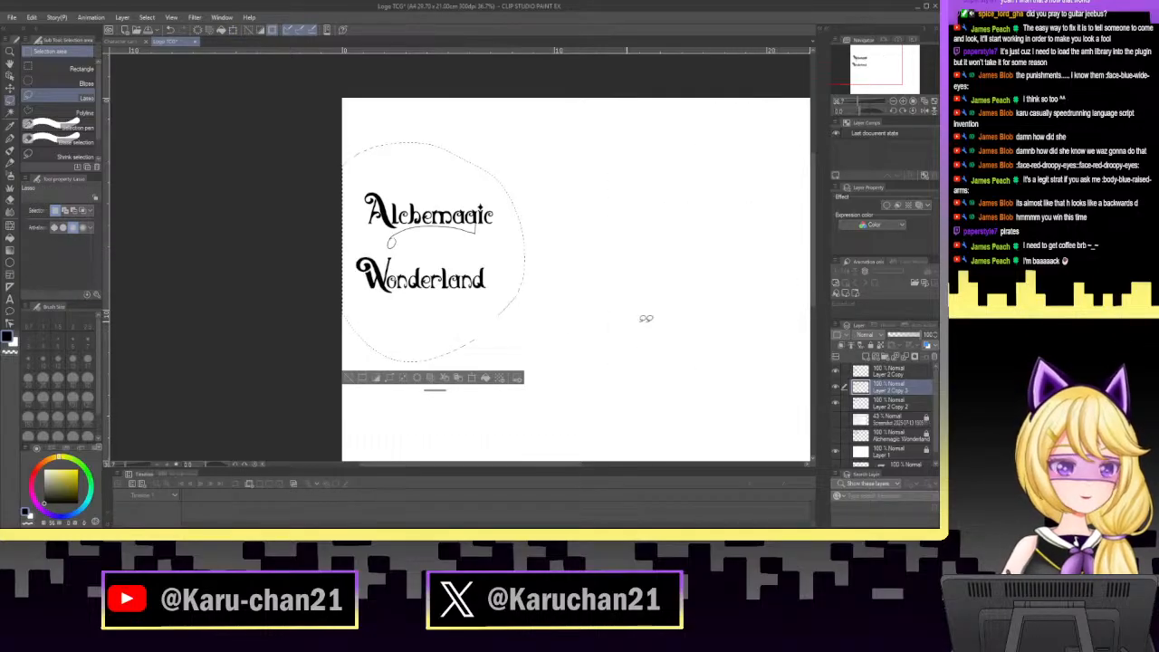
# Merge Layer 2 Copy, Layer 2 Copy 3 and Layer 2 Copy 2 into a single lettering layer.
pyautogui.keyDown('shift'); pyautogui.click(894, 372); pyautogui.keyUp('shift')
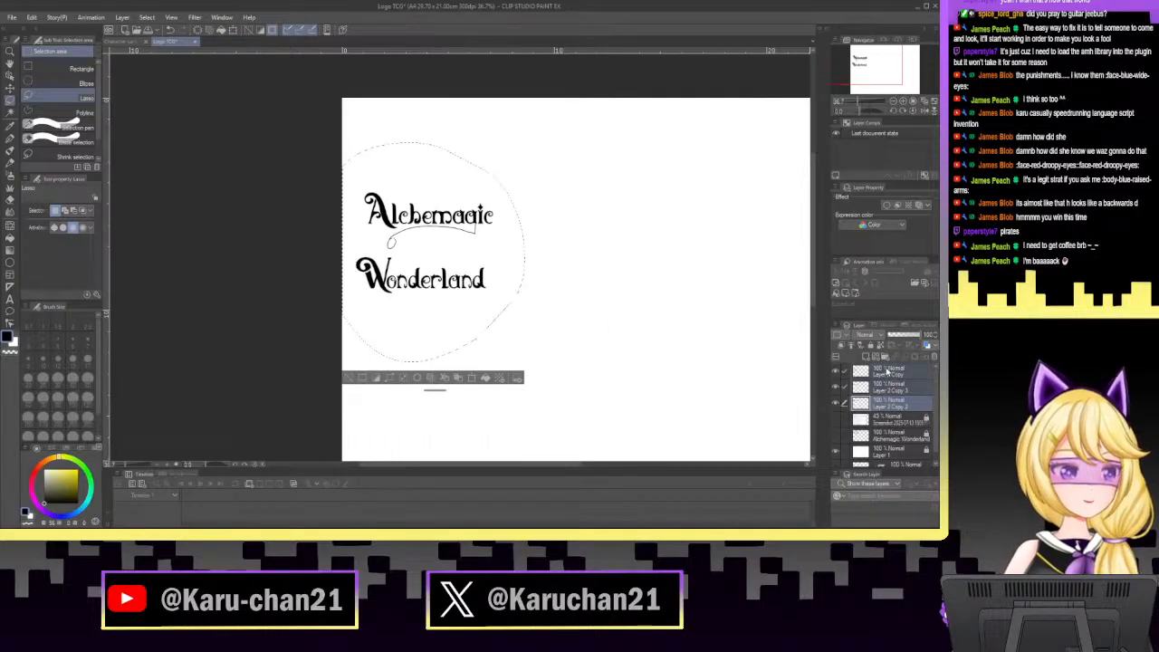
pyautogui.rightClick(888, 369)
pyautogui.click(889, 326)
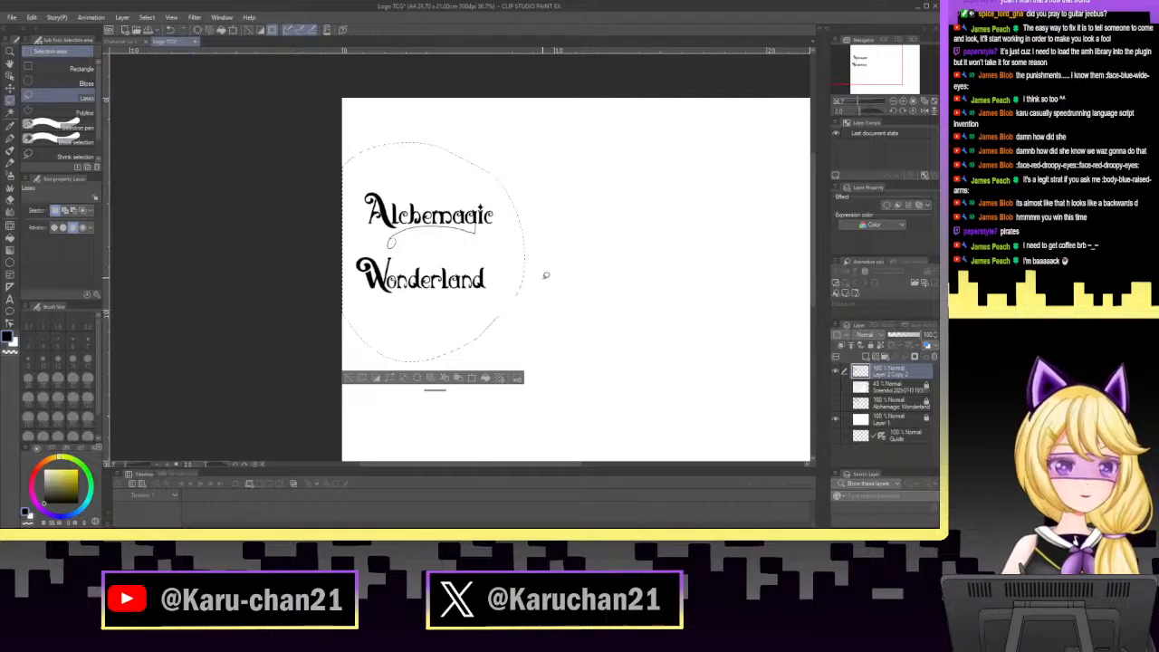
# Duplicate the selected Alchemagic and Wonderland lettering onto a new layer and move the copy into the empty area beside the original.
pyautogui.hotkey('ctrl', 'c')
pyautogui.hotkey('ctrl', 'v')
pyautogui.hotkey('ctrl', 't')
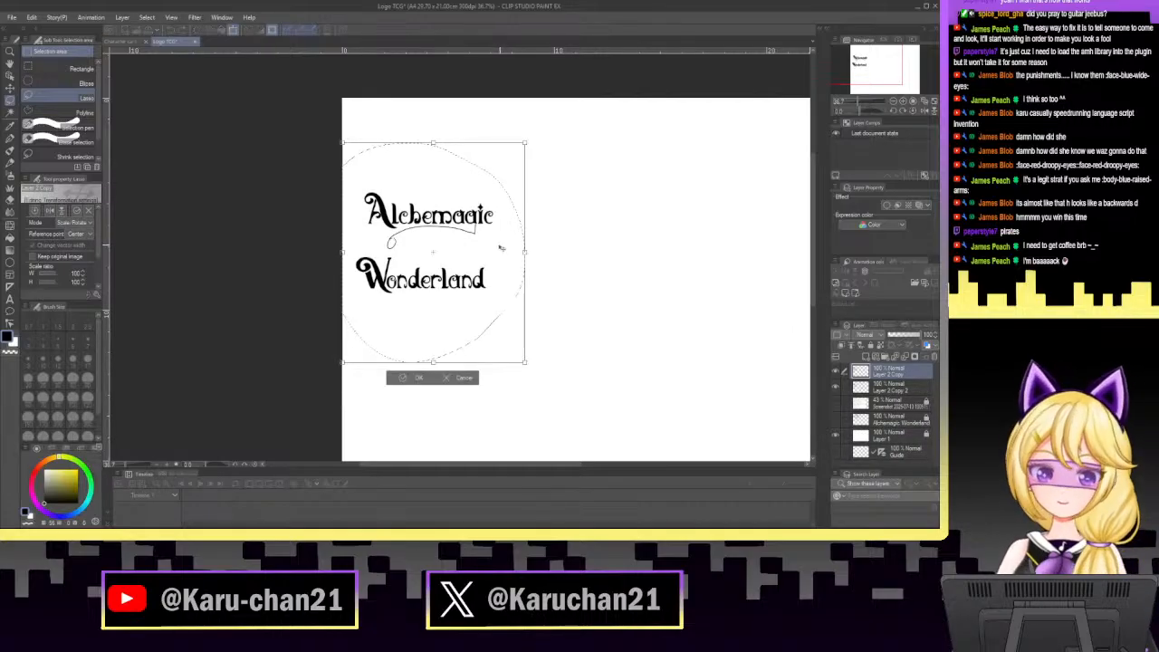
pyautogui.moveTo(481, 265); pyautogui.dragTo(748, 260)
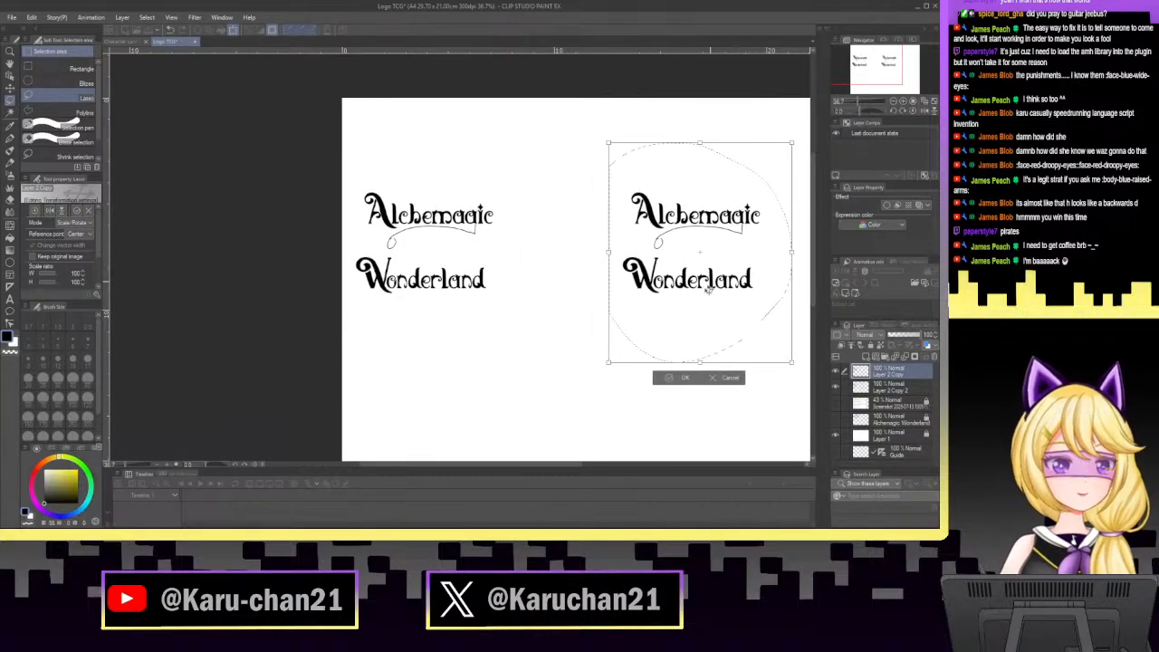
pyautogui.click(678, 378)
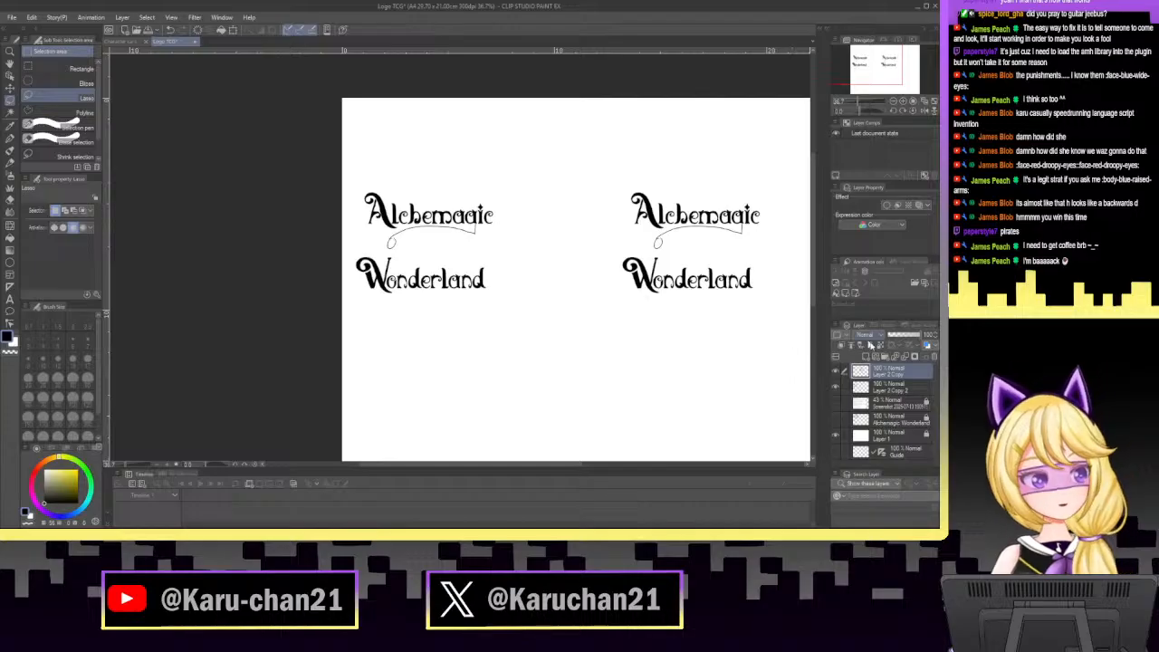
# Lock and hide the duplicate lettering layer, make Layer 2 Copy 2 active and save the document.
pyautogui.click(884, 387)
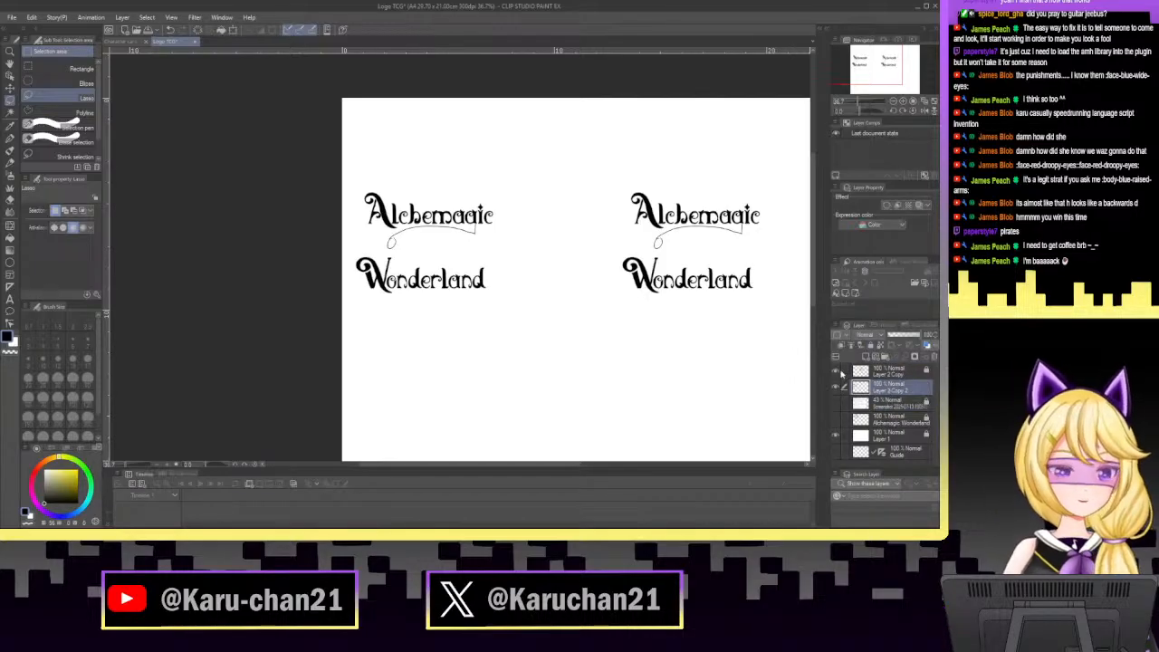
pyautogui.click(839, 373)
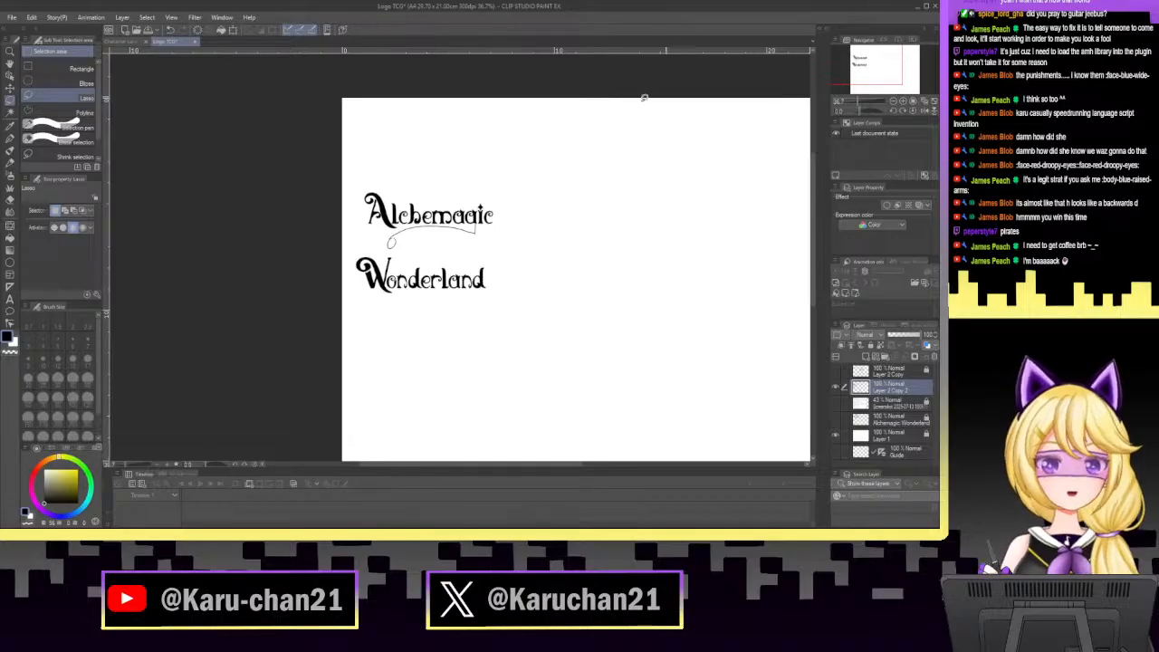
pyautogui.click(13, 18)
pyautogui.click(25, 96)
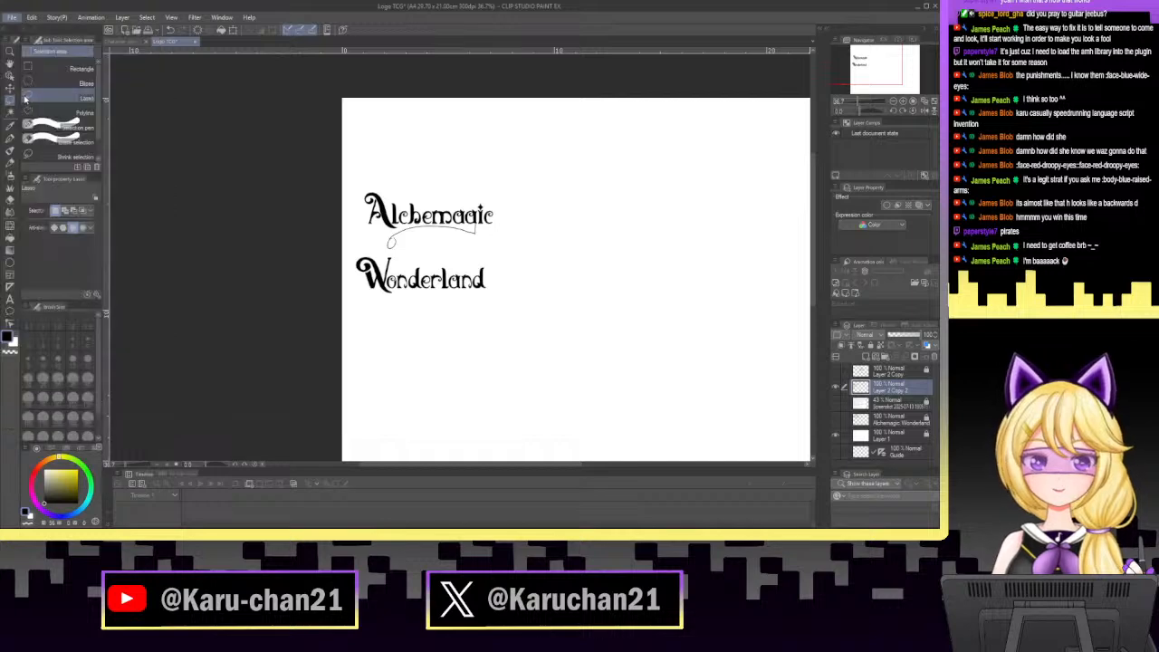
# Lasso Wonderland on Layer 2 Copy 2, copy it to its own layer and place the copy just below the original word.
pyautogui.moveTo(858, 102); pyautogui.dragTo(866, 103)
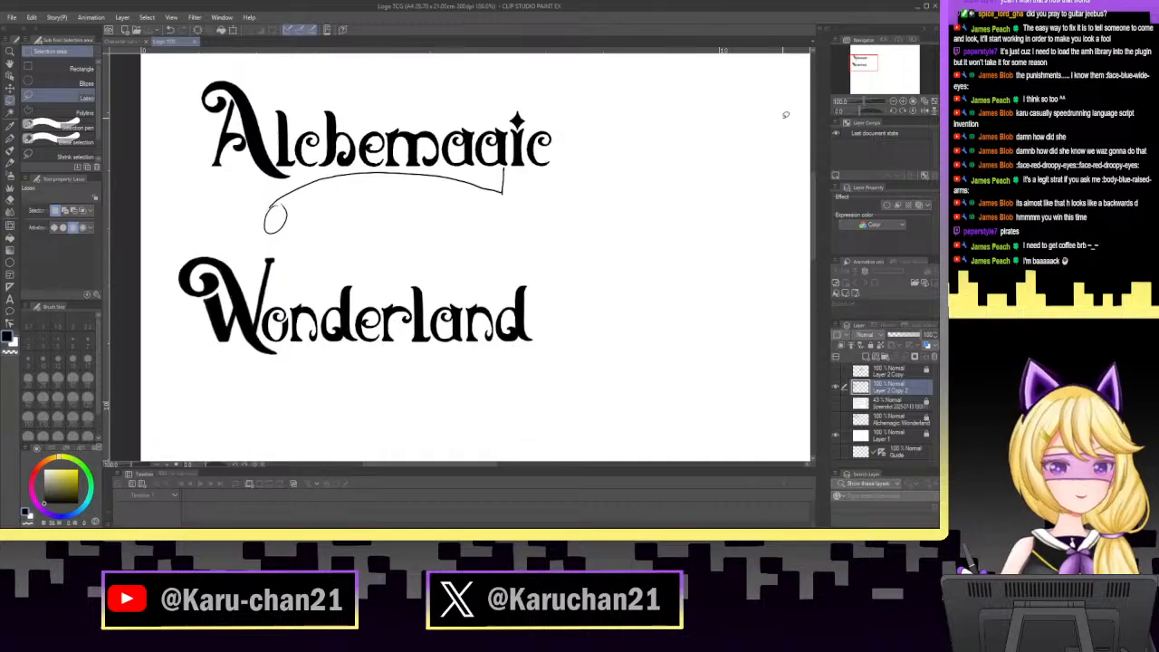
pyautogui.moveTo(866, 102); pyautogui.dragTo(860, 103)
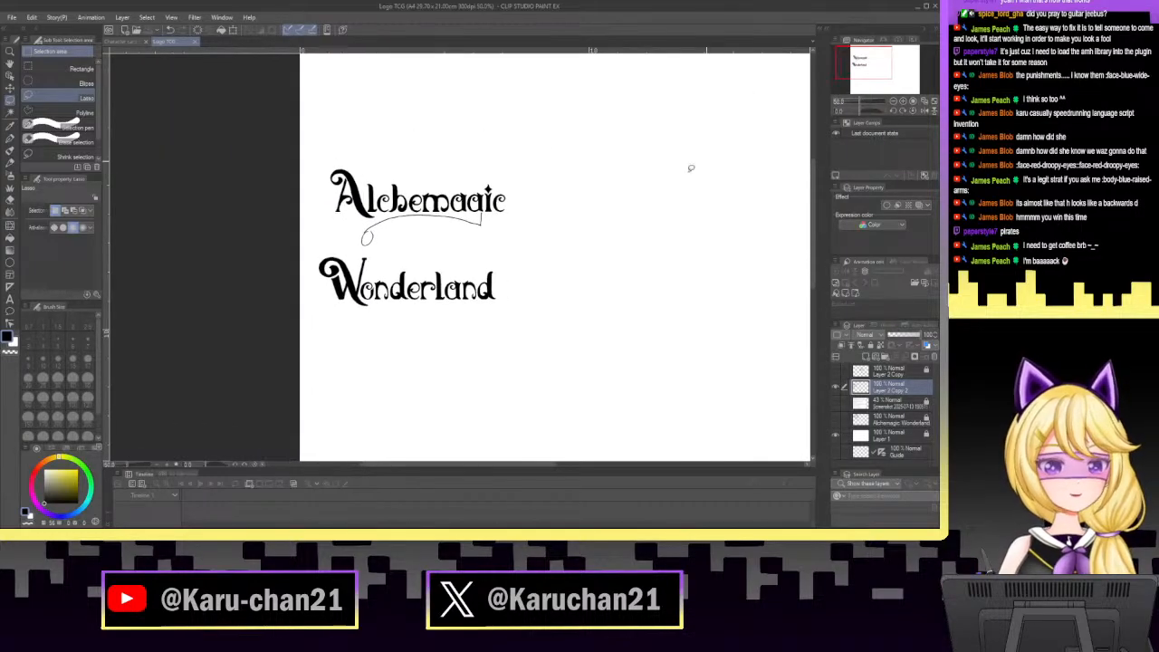
pyautogui.moveTo(518, 309)
pyautogui.mouseDown()
pyautogui.moveTo(426, 249)
pyautogui.moveTo(308, 245)
pyautogui.moveTo(321, 336)
pyautogui.moveTo(529, 324)
pyautogui.mouseUp()
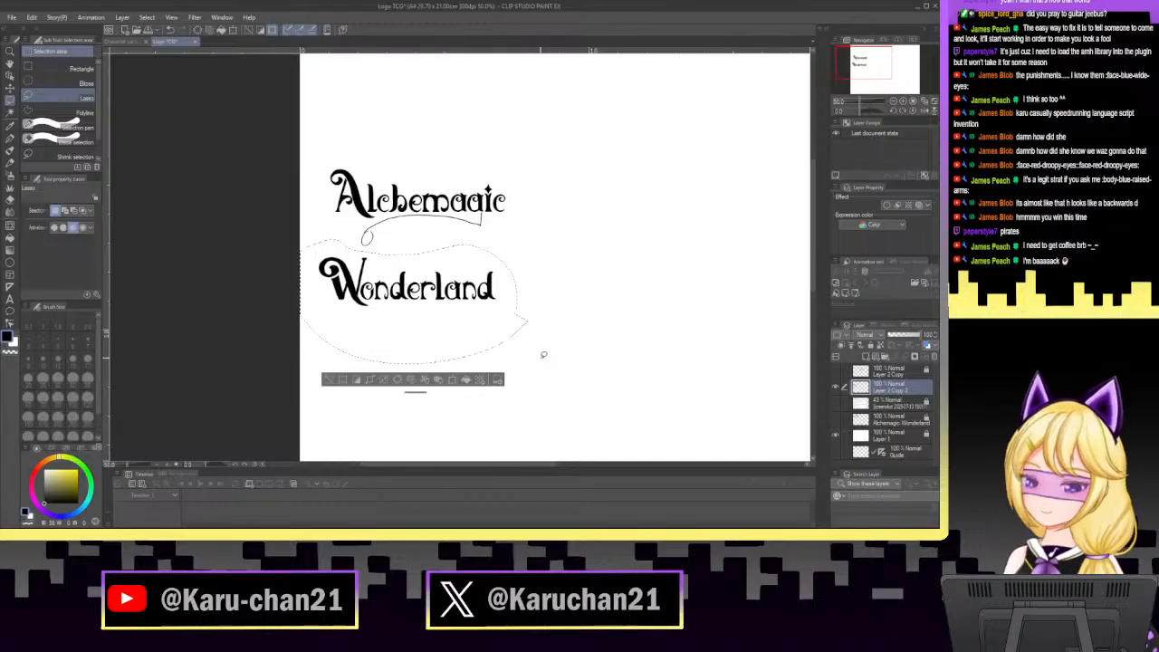
pyautogui.hotkey('ctrl', 't')
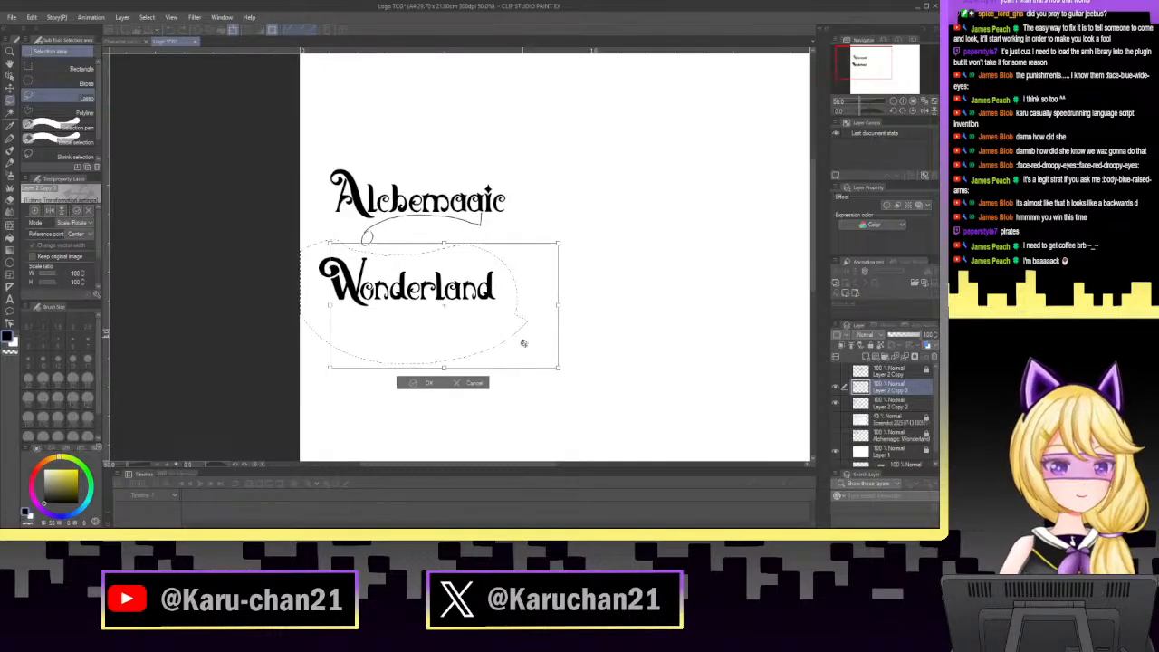
pyautogui.moveTo(523, 342); pyautogui.dragTo(503, 396)
pyautogui.click(405, 441)
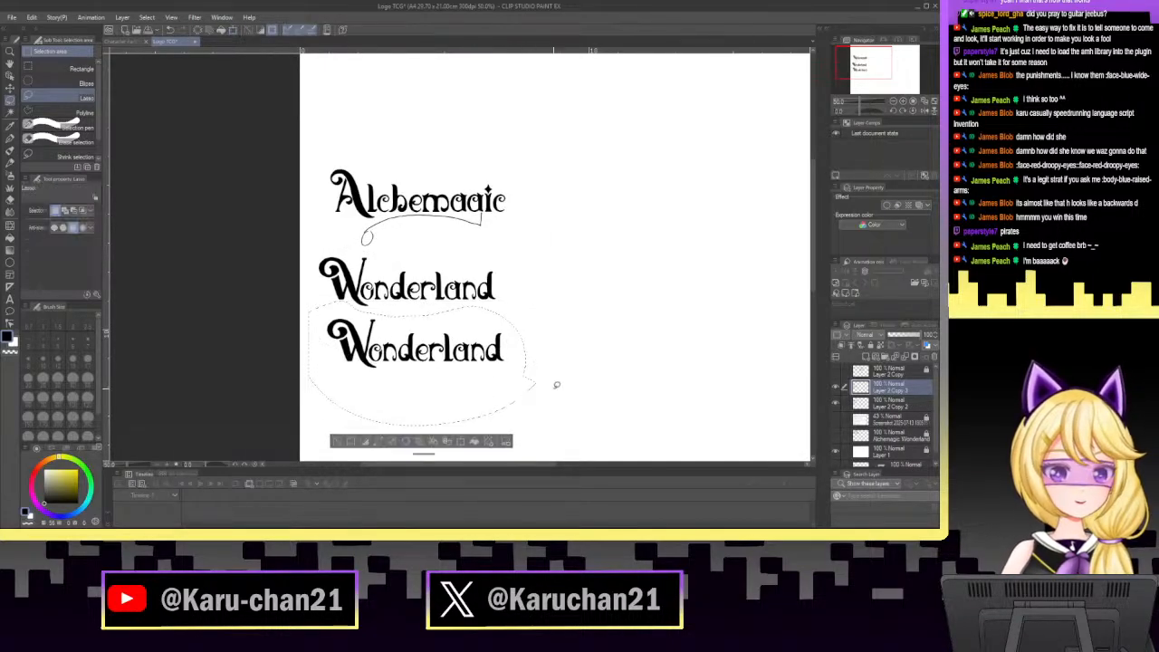
# Lasso the original Wonderland on Layer 2 Copy 2 and delete it, clearing the selection.
pyautogui.click(564, 373)
pyautogui.moveTo(497, 317)
pyautogui.mouseDown()
pyautogui.moveTo(485, 240)
pyautogui.moveTo(314, 245)
pyautogui.moveTo(306, 279)
pyautogui.moveTo(338, 313)
pyautogui.moveTo(453, 312)
pyautogui.mouseUp()
pyautogui.click(860, 402)
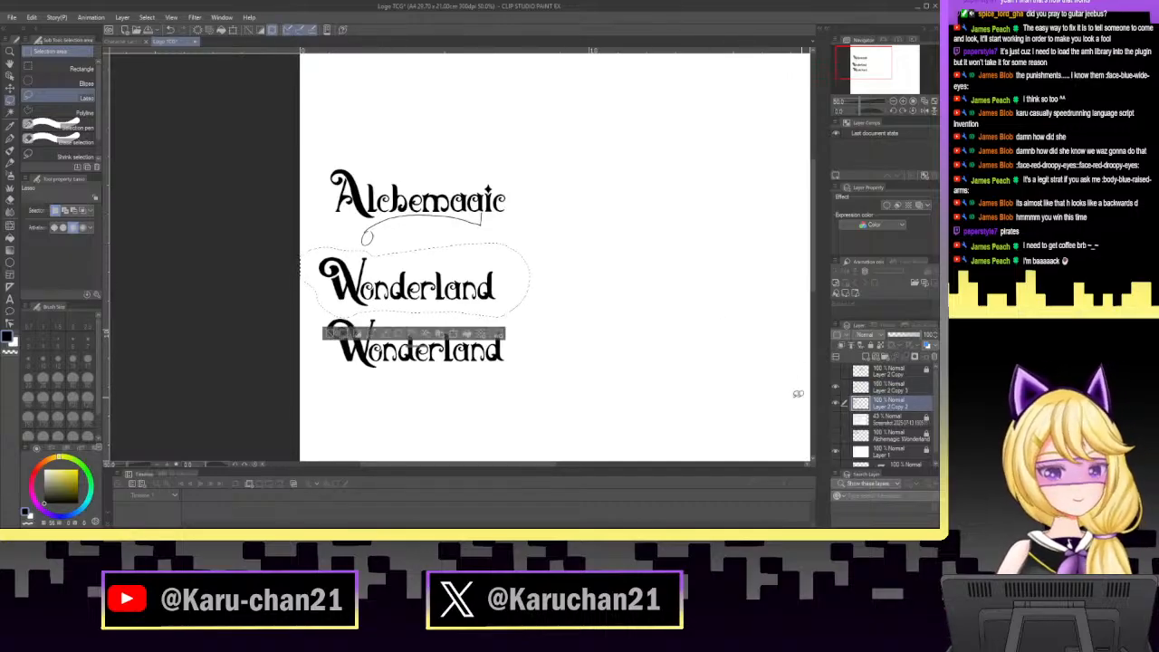
pyautogui.press('Delete')
pyautogui.click(616, 323)
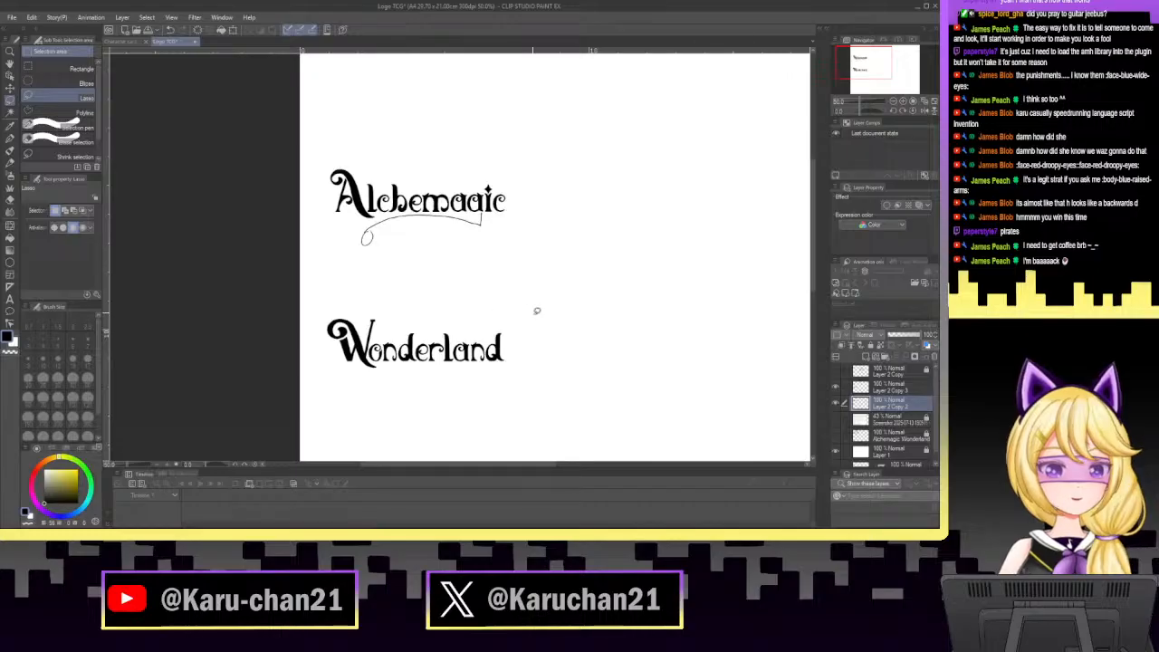
# Lasso Wonderland, make Layer 2 Copy 3 active and move the word up directly beneath Alchemagic.
pyautogui.moveTo(548, 337)
pyautogui.mouseDown()
pyautogui.moveTo(425, 275)
pyautogui.moveTo(473, 388)
pyautogui.moveTo(534, 372)
pyautogui.mouseUp()
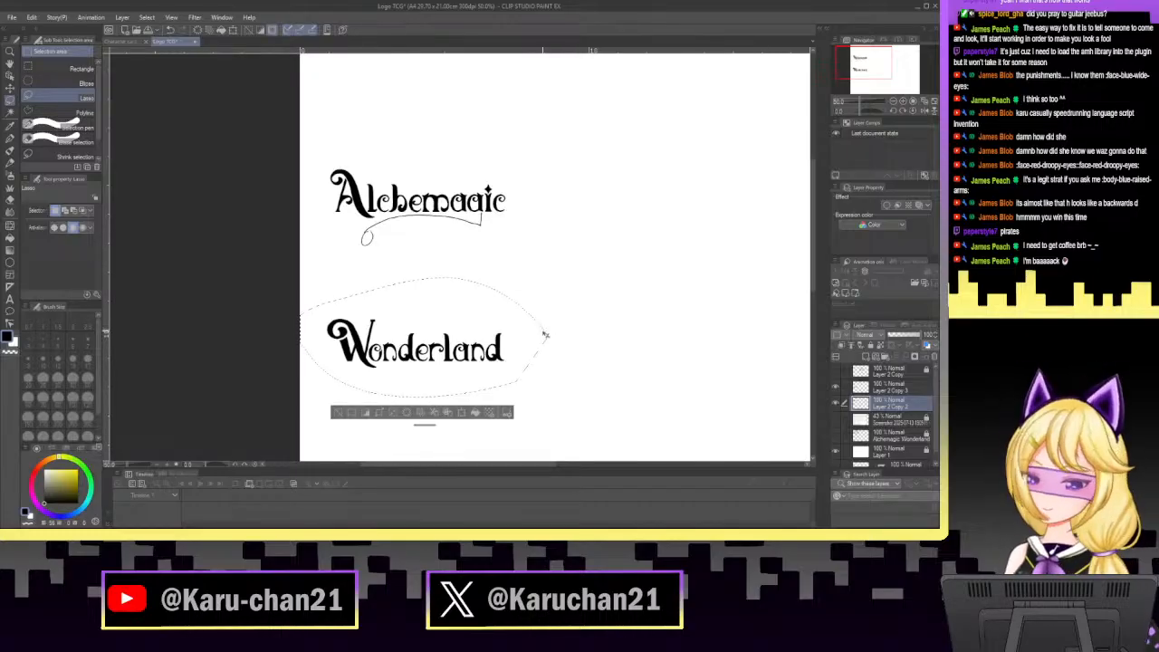
pyautogui.hotkey('ctrl', 't')
pyautogui.click(495, 201)
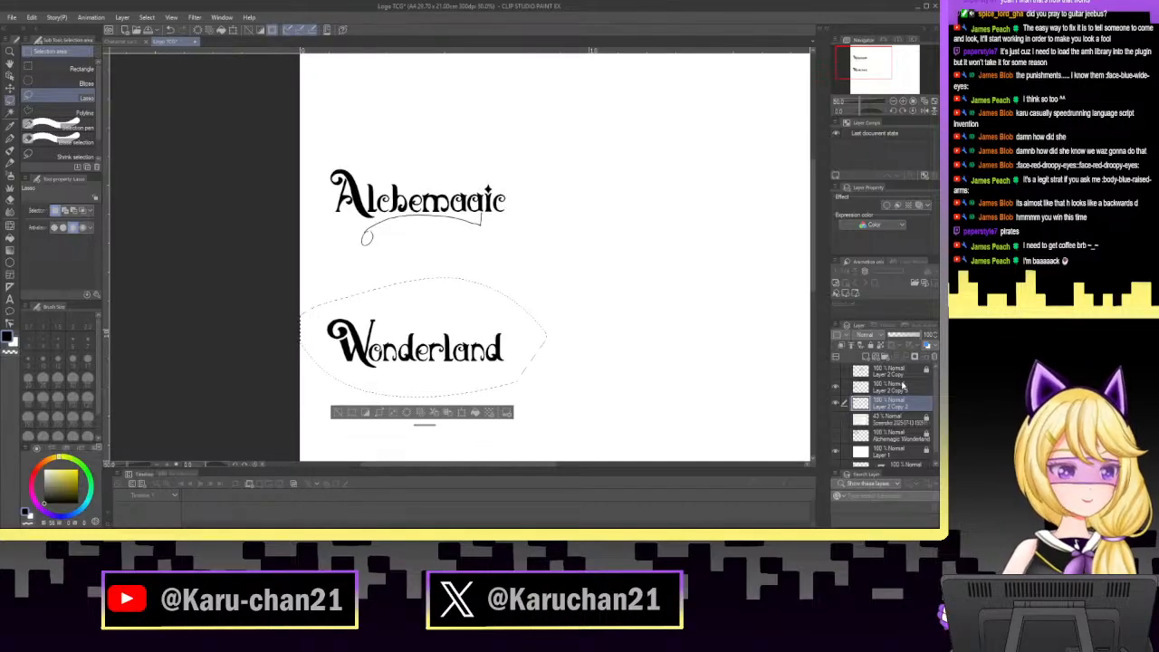
pyautogui.click(864, 387)
pyautogui.hotkey('ctrl', 't')
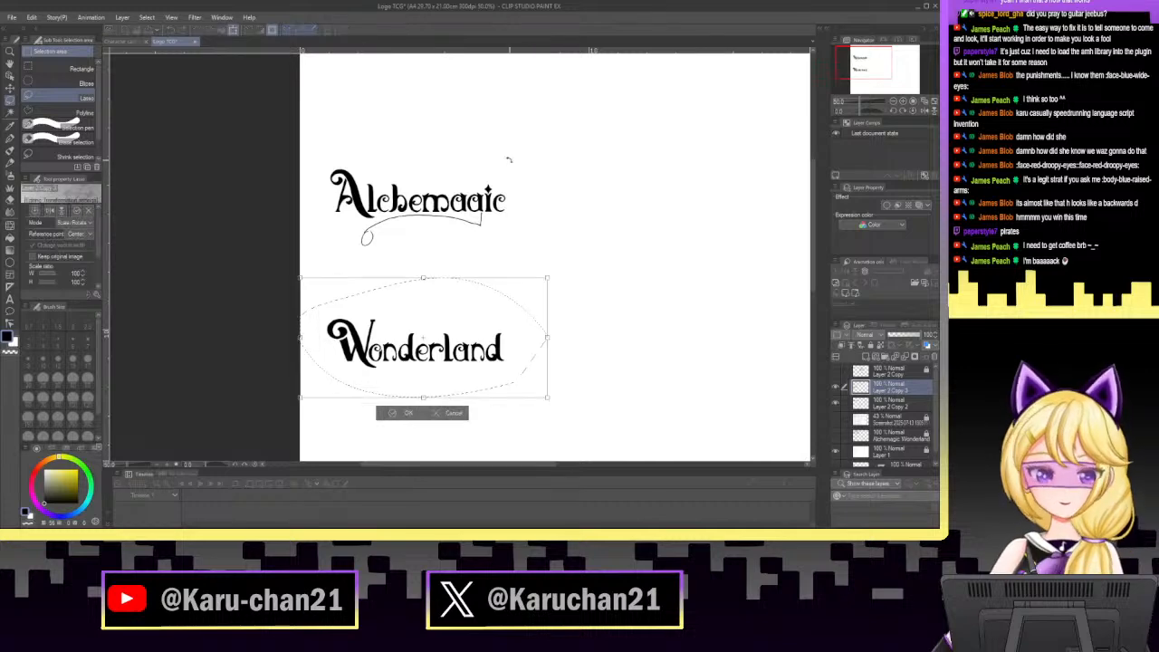
pyautogui.moveTo(501, 323); pyautogui.dragTo(492, 249)
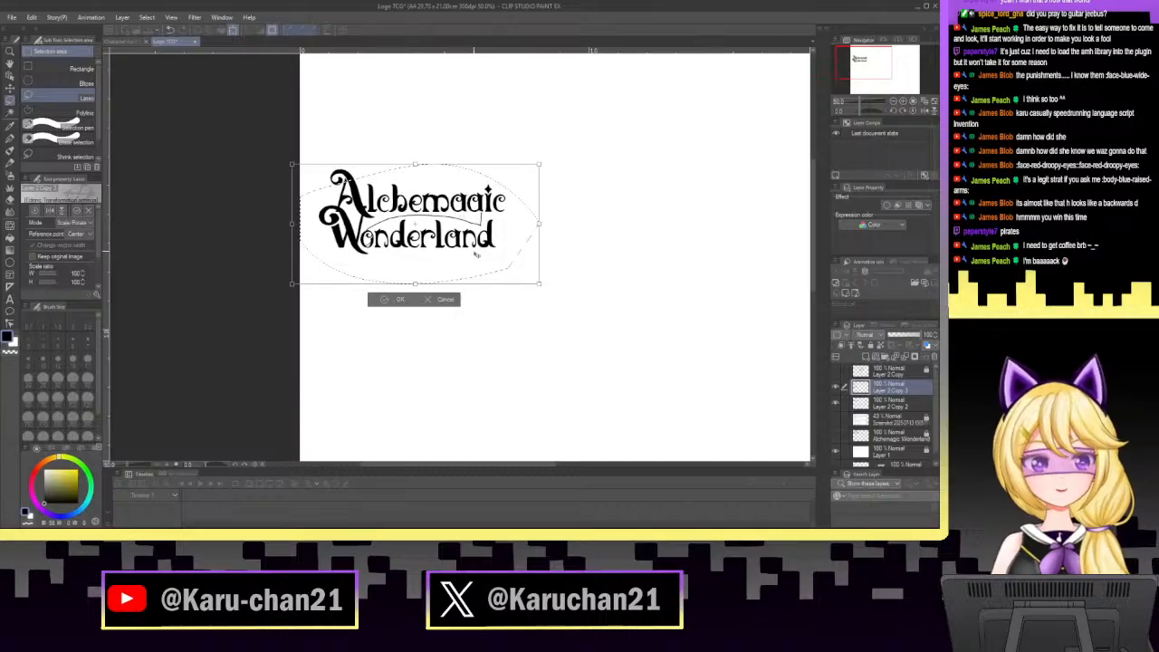
pyautogui.moveTo(498, 259); pyautogui.dragTo(518, 266)
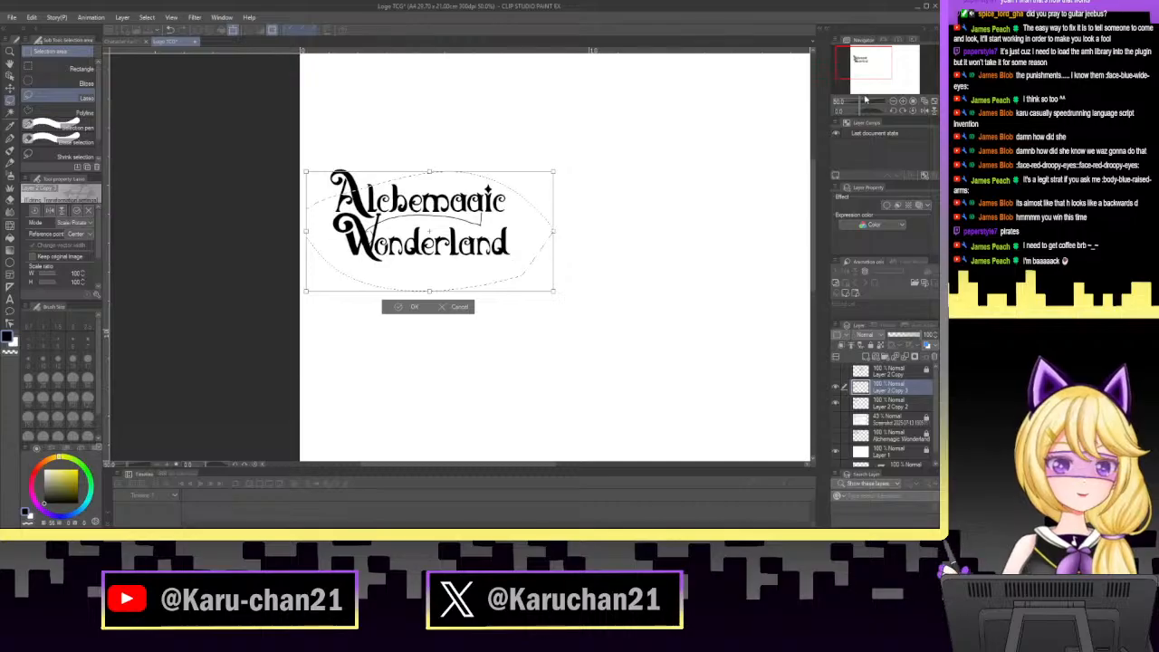
# Offset Wonderland to the right so its W tucks in after the A of Alchemagic, apply the transform and clear the selection.
pyautogui.moveTo(858, 100); pyautogui.dragTo(866, 100)
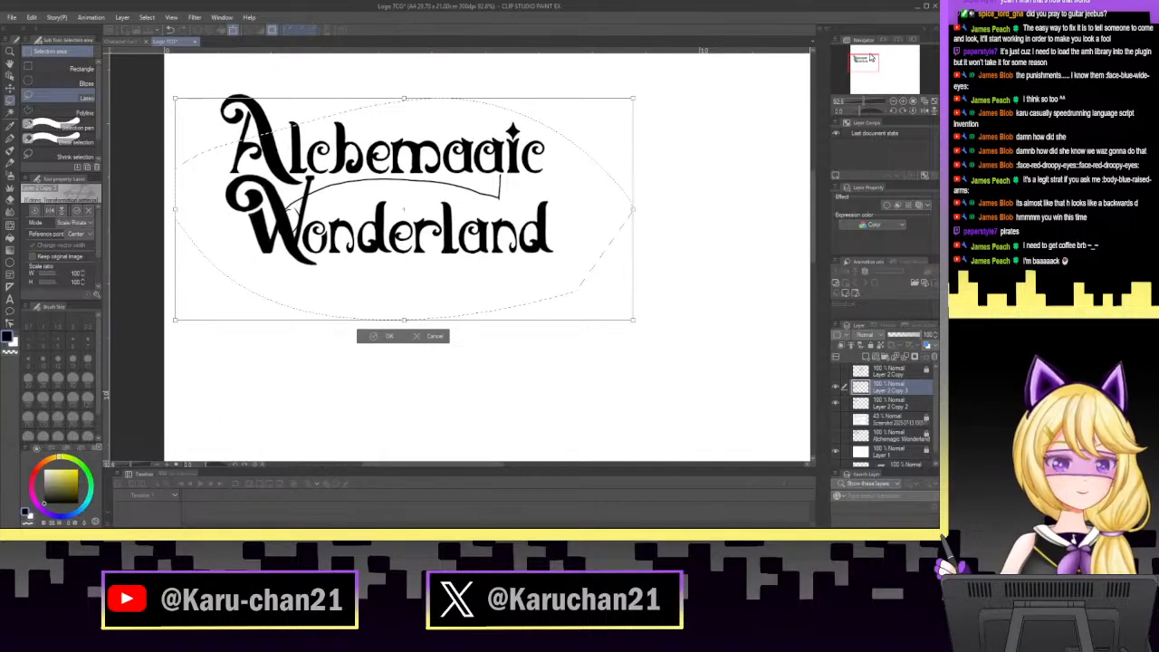
pyautogui.moveTo(854, 61); pyautogui.dragTo(852, 58)
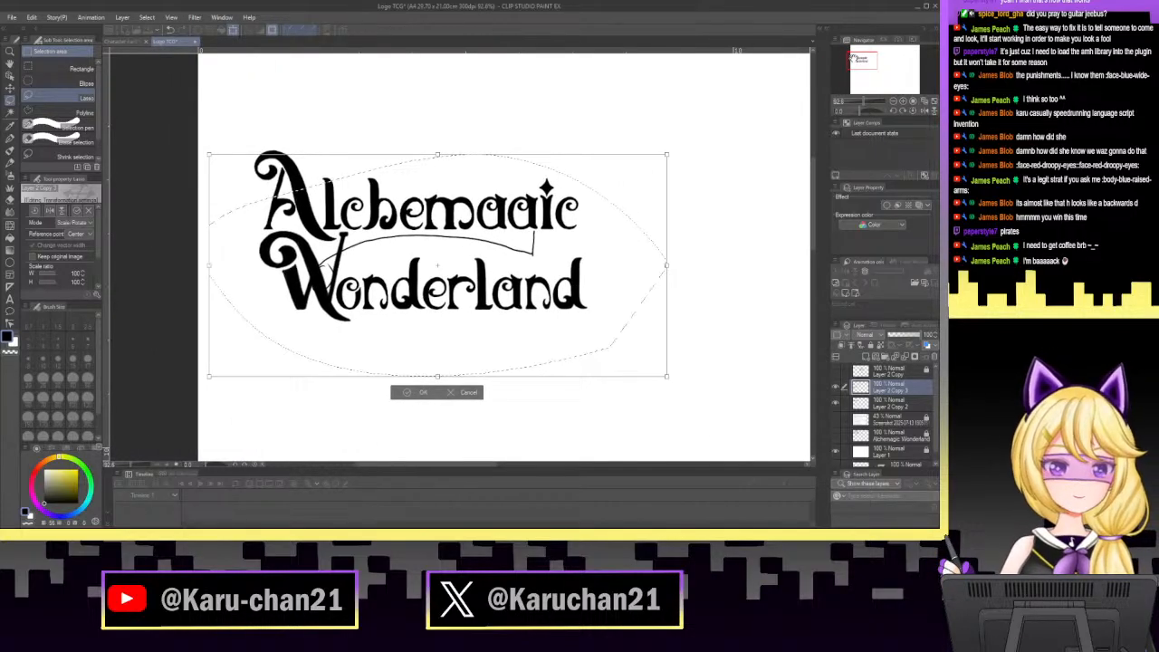
pyautogui.moveTo(505, 343)
pyautogui.mouseDown()
pyautogui.moveTo(589, 339)
pyautogui.moveTo(580, 343)
pyautogui.mouseUp()
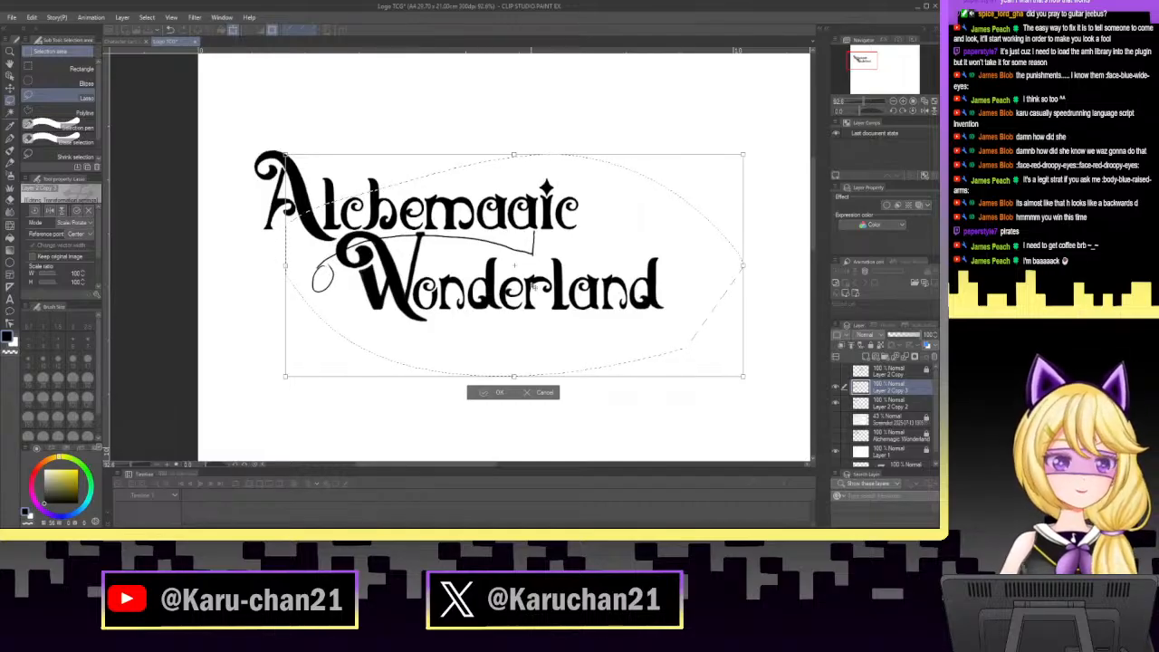
pyautogui.click(497, 392)
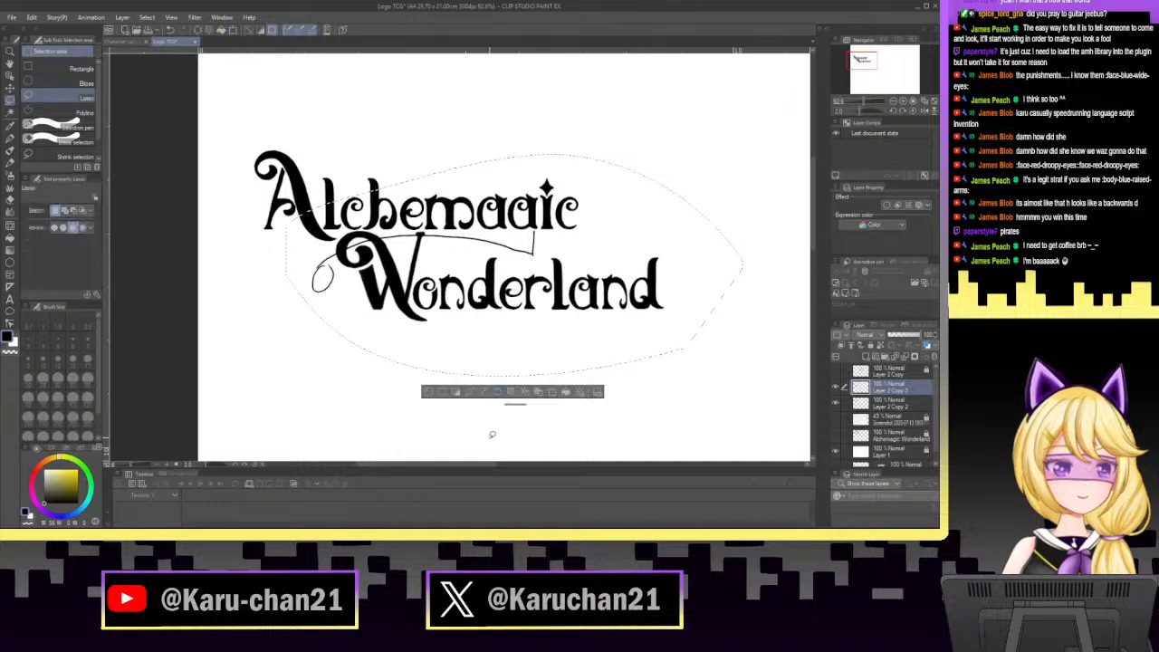
pyautogui.moveTo(864, 103); pyautogui.dragTo(862, 109)
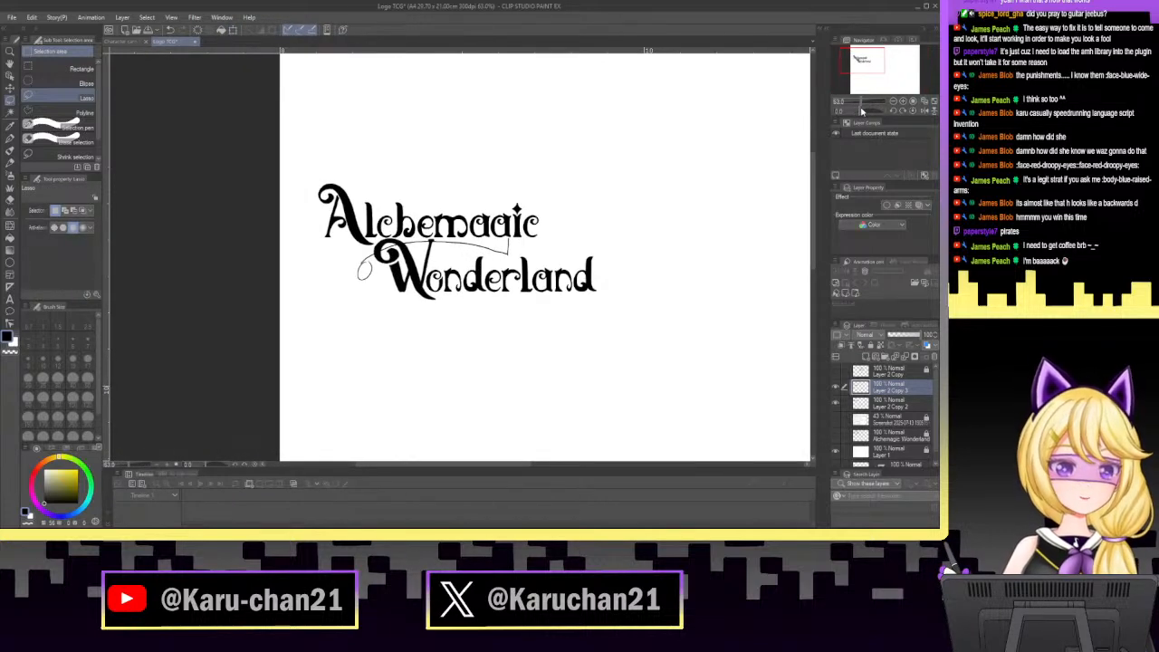
pyautogui.moveTo(307, 151)
pyautogui.mouseDown()
pyautogui.moveTo(355, 184)
pyautogui.moveTo(349, 195)
pyautogui.moveTo(423, 249)
pyautogui.moveTo(439, 295)
pyautogui.moveTo(500, 333)
pyautogui.moveTo(484, 359)
pyautogui.mouseUp()
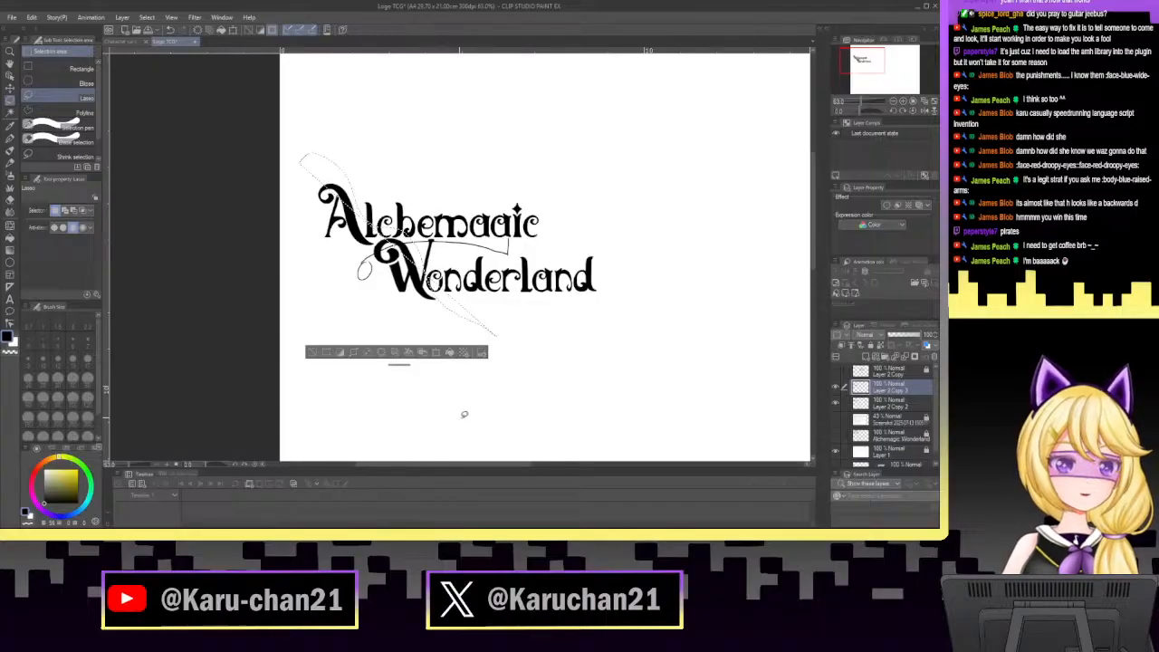
pyautogui.click(463, 414)
pyautogui.moveTo(298, 171)
pyautogui.mouseDown()
pyautogui.moveTo(359, 198)
pyautogui.moveTo(498, 362)
pyautogui.mouseUp()
pyautogui.click(492, 169)
pyautogui.moveTo(367, 84)
pyautogui.mouseDown()
pyautogui.moveTo(402, 86)
pyautogui.moveTo(413, 117)
pyautogui.moveTo(459, 145)
pyautogui.moveTo(546, 153)
pyautogui.mouseUp()
pyautogui.click(523, 79)
pyautogui.moveTo(426, 80)
pyautogui.mouseDown()
pyautogui.moveTo(490, 95)
pyautogui.moveTo(526, 137)
pyautogui.moveTo(593, 143)
pyautogui.moveTo(670, 238)
pyautogui.mouseUp()
pyautogui.click(447, 382)
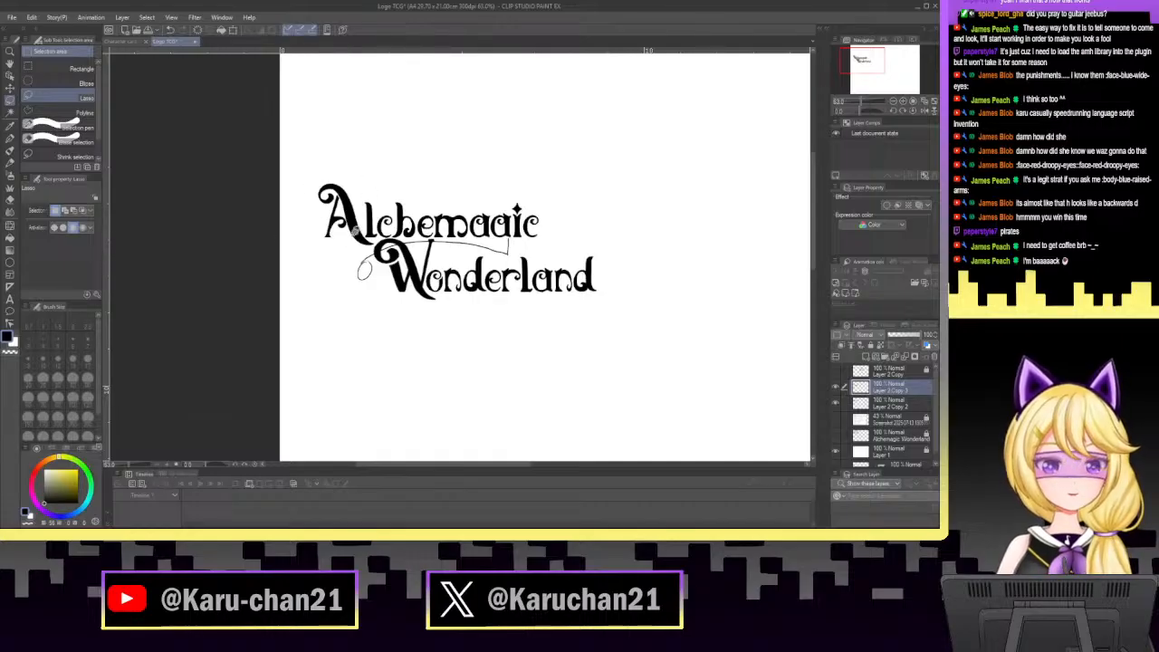
pyautogui.moveTo(357, 231)
pyautogui.mouseDown()
pyautogui.moveTo(348, 244)
pyautogui.moveTo(315, 240)
pyautogui.moveTo(317, 258)
pyautogui.moveTo(345, 272)
pyautogui.mouseUp()
pyautogui.hotkey('ctrl', 'd')
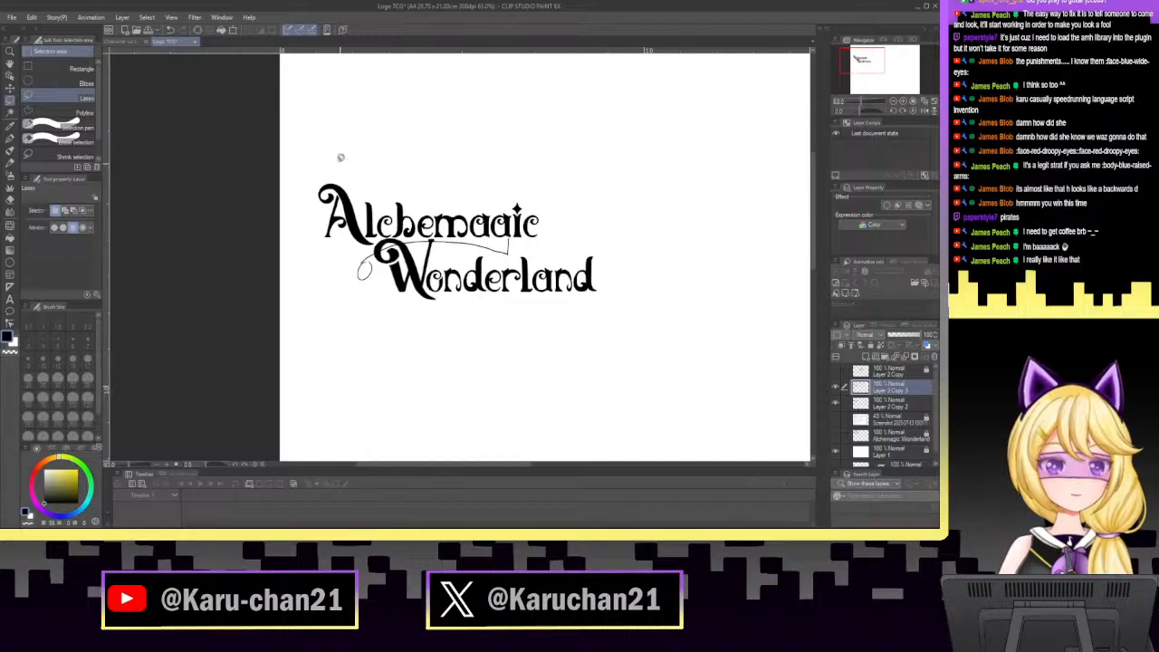
pyautogui.moveTo(301, 166)
pyautogui.mouseDown()
pyautogui.moveTo(417, 263)
pyautogui.moveTo(486, 412)
pyautogui.mouseUp()
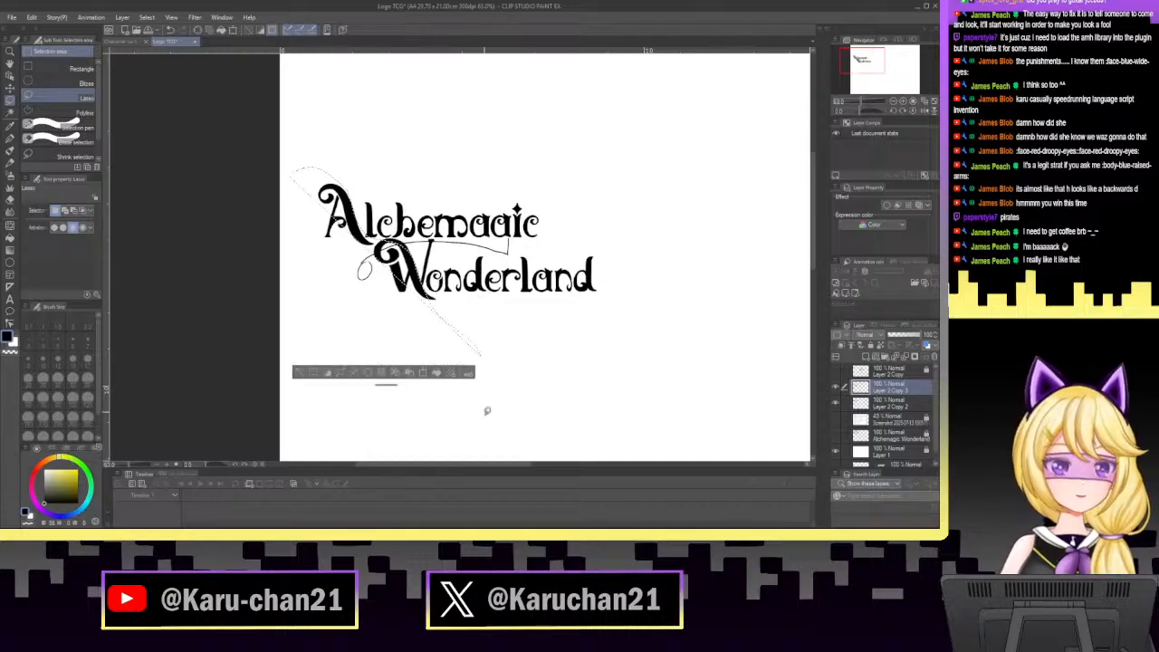
pyautogui.hotkey('ctrl', 'd')
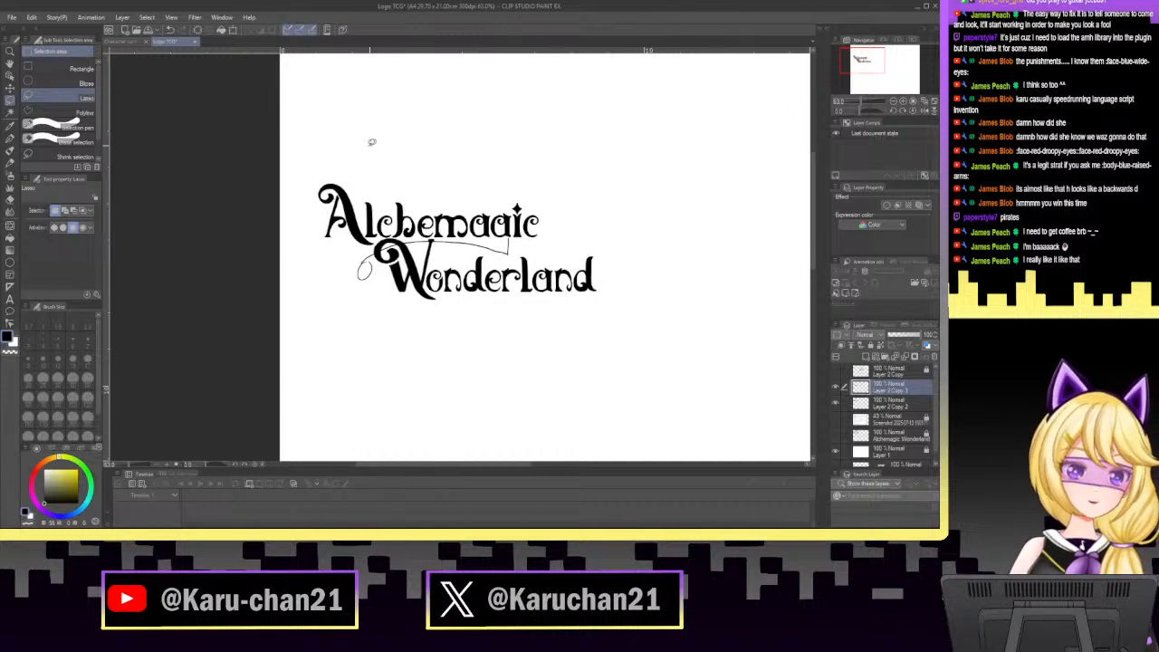
pyautogui.moveTo(547, 186)
pyautogui.mouseDown()
pyautogui.moveTo(586, 227)
pyautogui.moveTo(549, 164)
pyautogui.mouseUp()
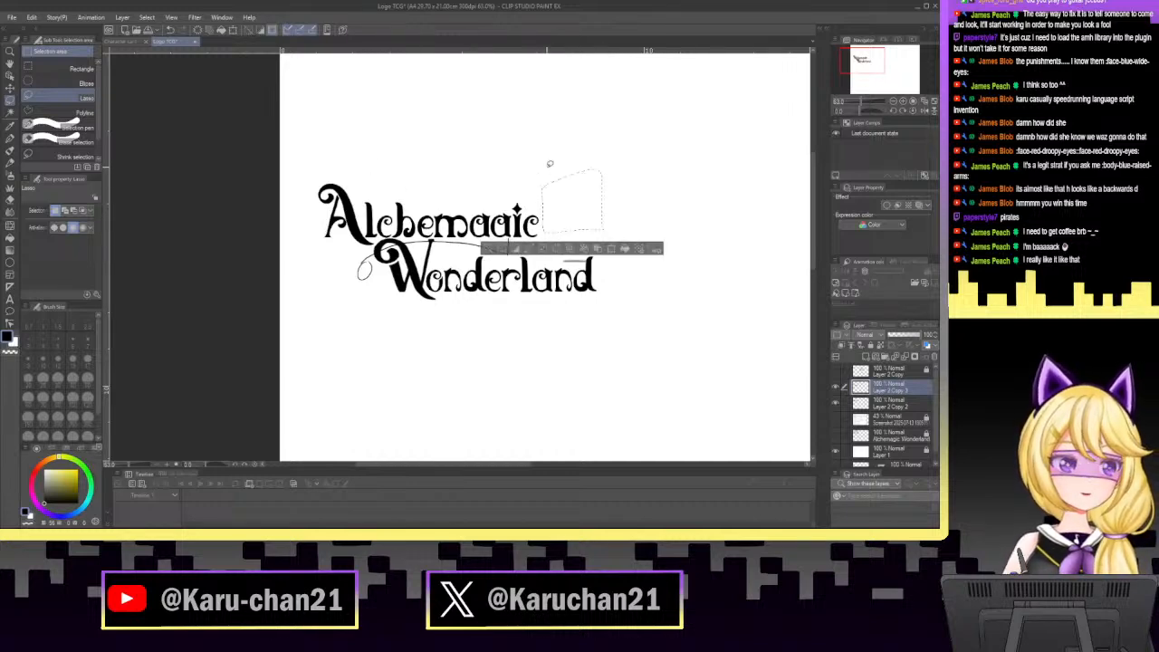
pyautogui.moveTo(324, 265)
pyautogui.mouseDown()
pyautogui.moveTo(370, 290)
pyautogui.moveTo(306, 288)
pyautogui.moveTo(323, 263)
pyautogui.mouseUp()
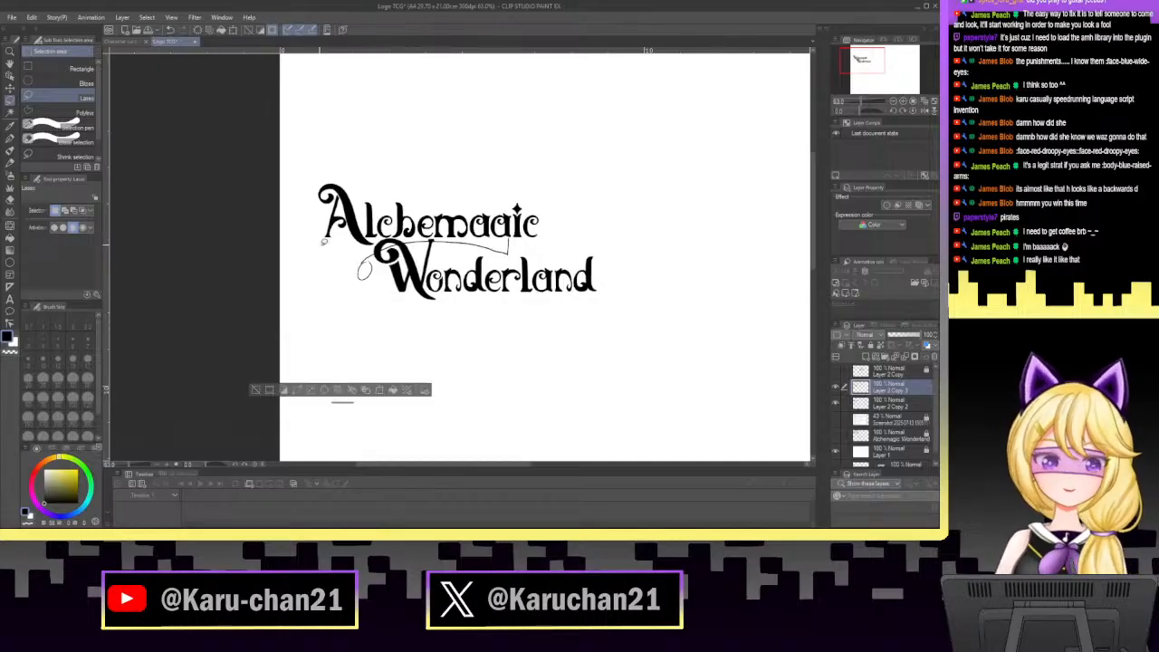
pyautogui.moveTo(316, 253)
pyautogui.mouseDown()
pyautogui.moveTo(316, 297)
pyautogui.moveTo(309, 259)
pyautogui.mouseUp()
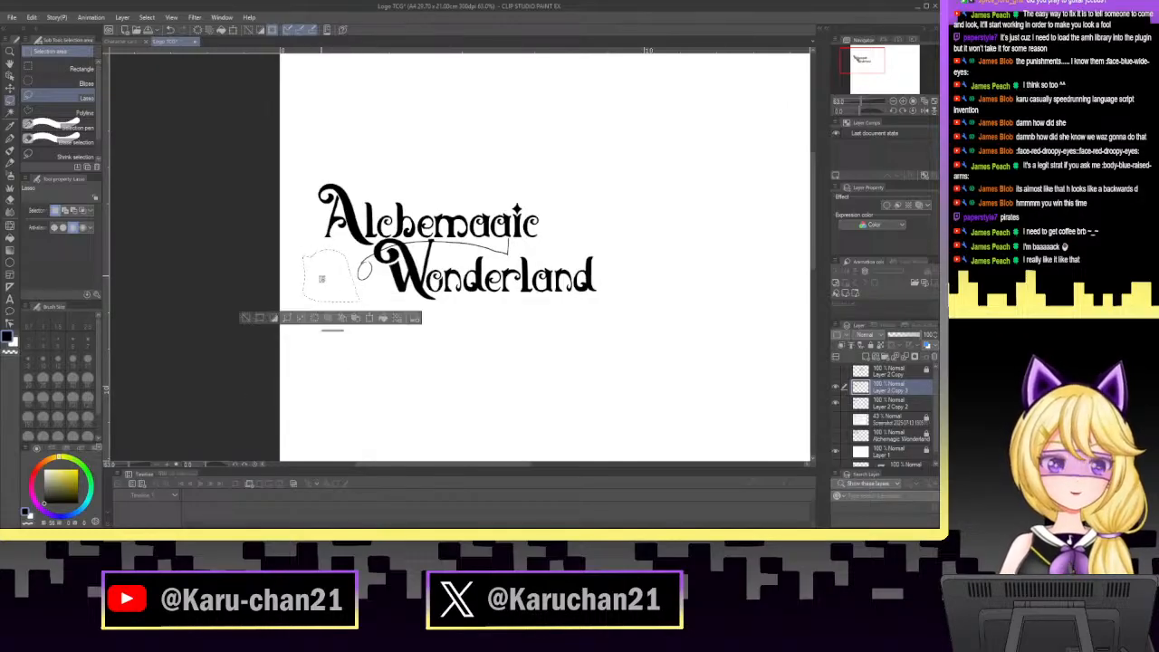
pyautogui.click(359, 354)
pyautogui.moveTo(352, 308)
pyautogui.mouseDown()
pyautogui.moveTo(334, 255)
pyautogui.moveTo(358, 304)
pyautogui.mouseUp()
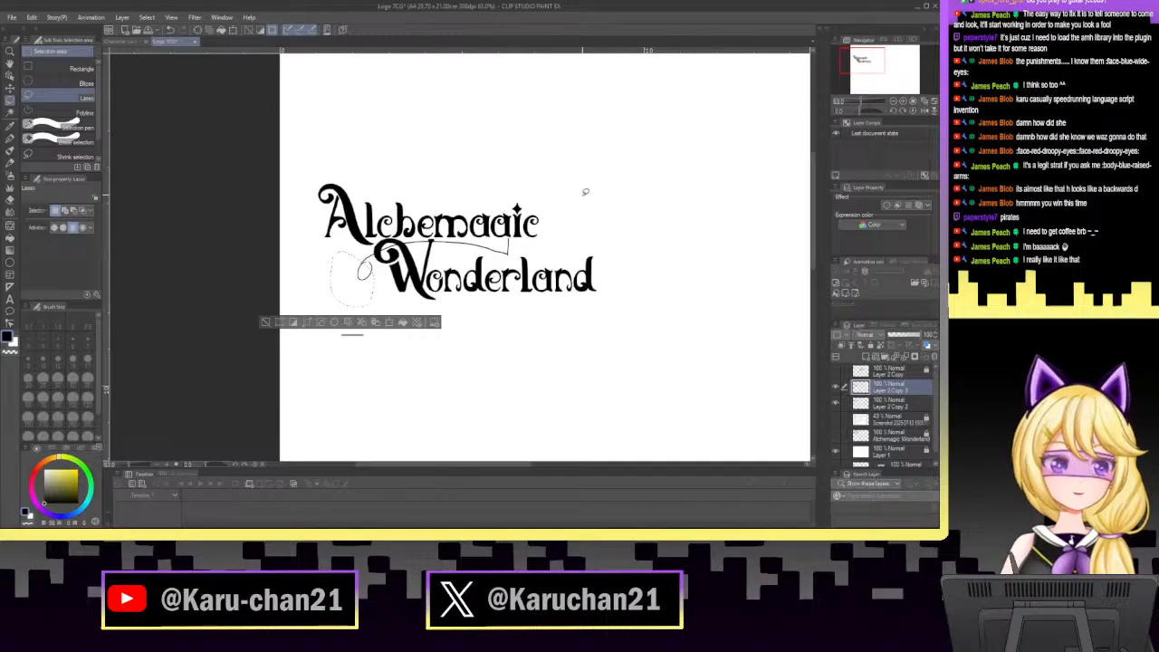
pyautogui.moveTo(557, 179)
pyautogui.mouseDown()
pyautogui.moveTo(553, 204)
pyautogui.moveTo(568, 167)
pyautogui.moveTo(545, 186)
pyautogui.mouseUp()
pyautogui.click(648, 133)
pyautogui.click(545, 181)
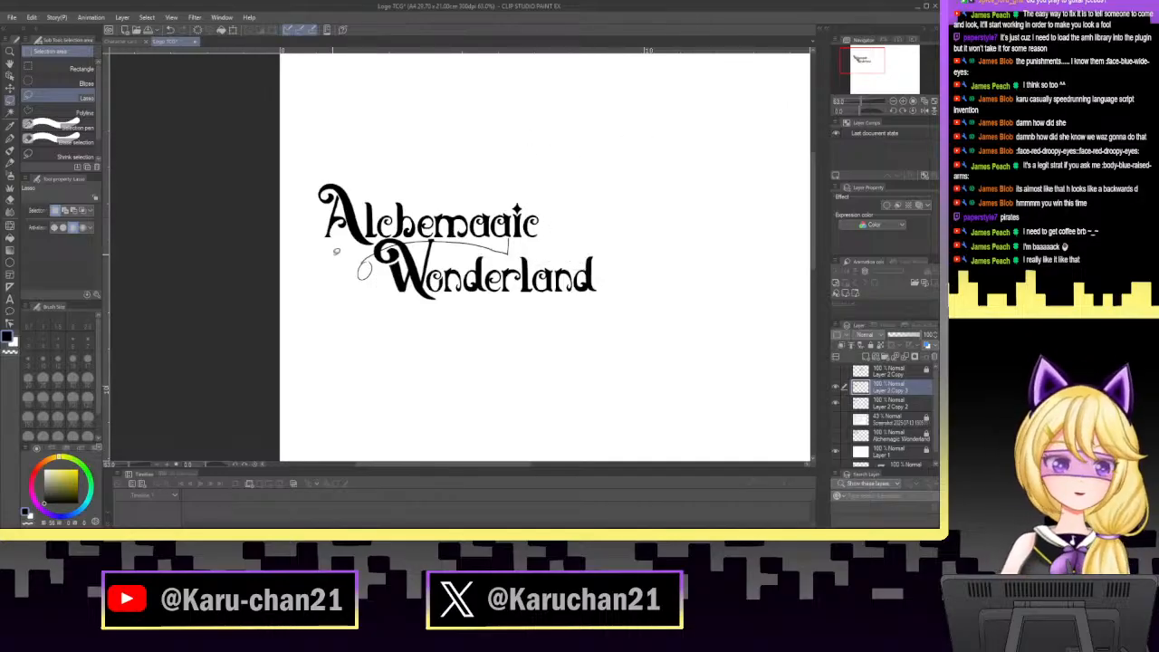
pyautogui.moveTo(336, 252); pyautogui.dragTo(313, 293)
pyautogui.click(379, 375)
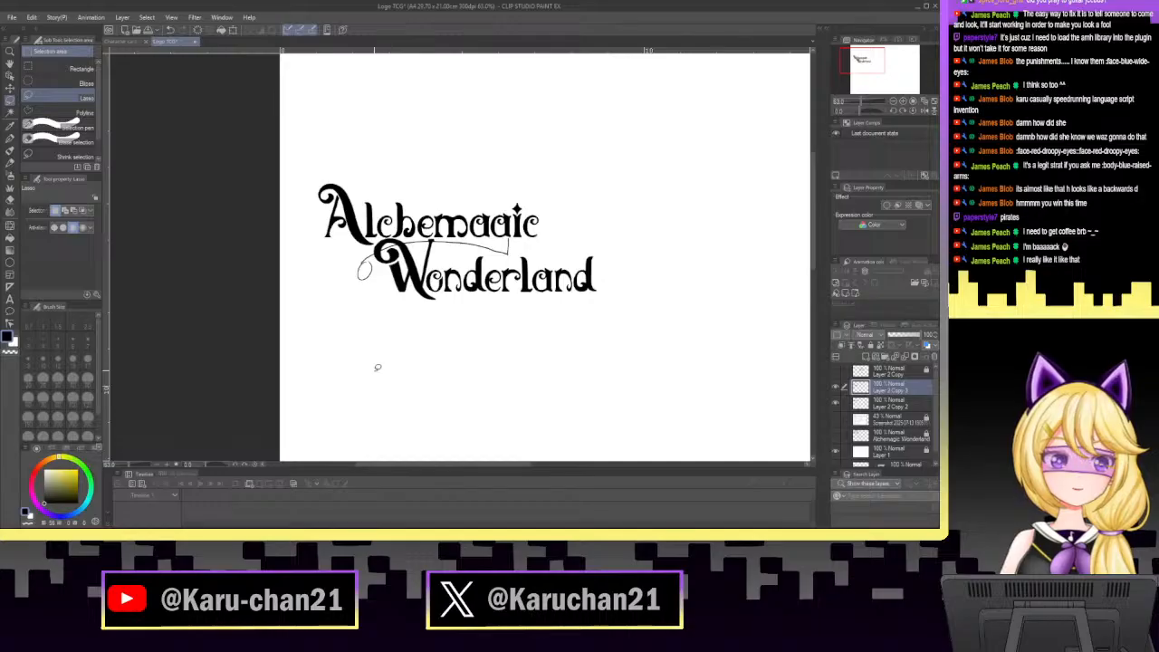
# Make Layer 2 Copy 2 active and erase the thin curved g tail under Alchemagic with the Hard eraser at size 17.
pyautogui.click(892, 403)
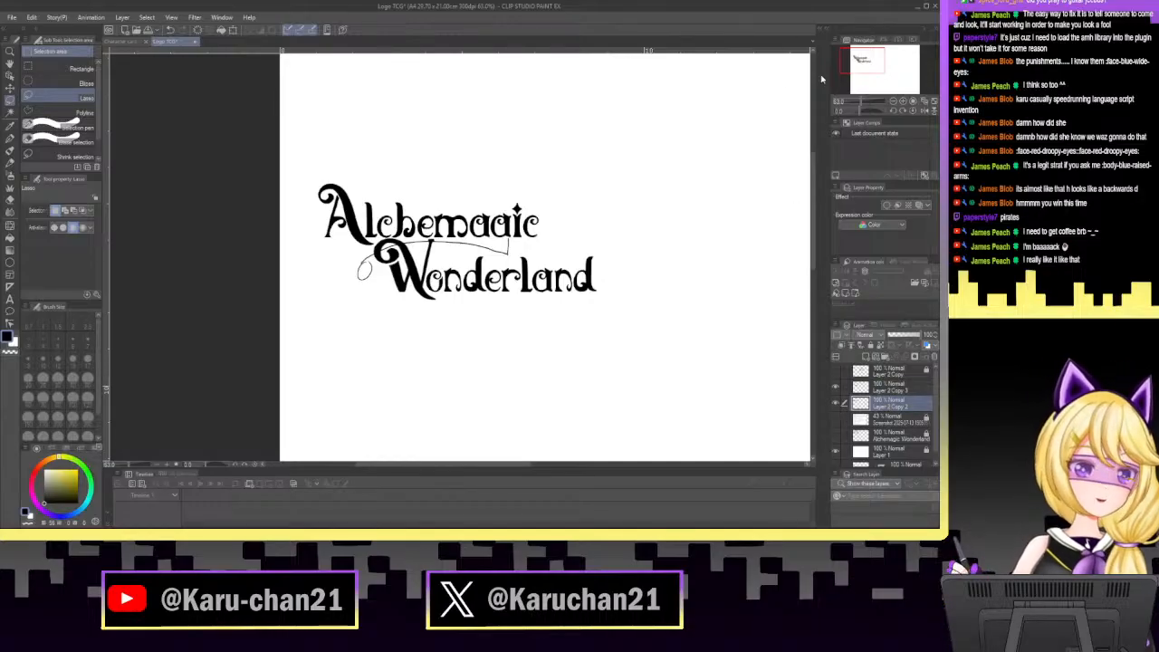
pyautogui.scroll(3, 552, 222)
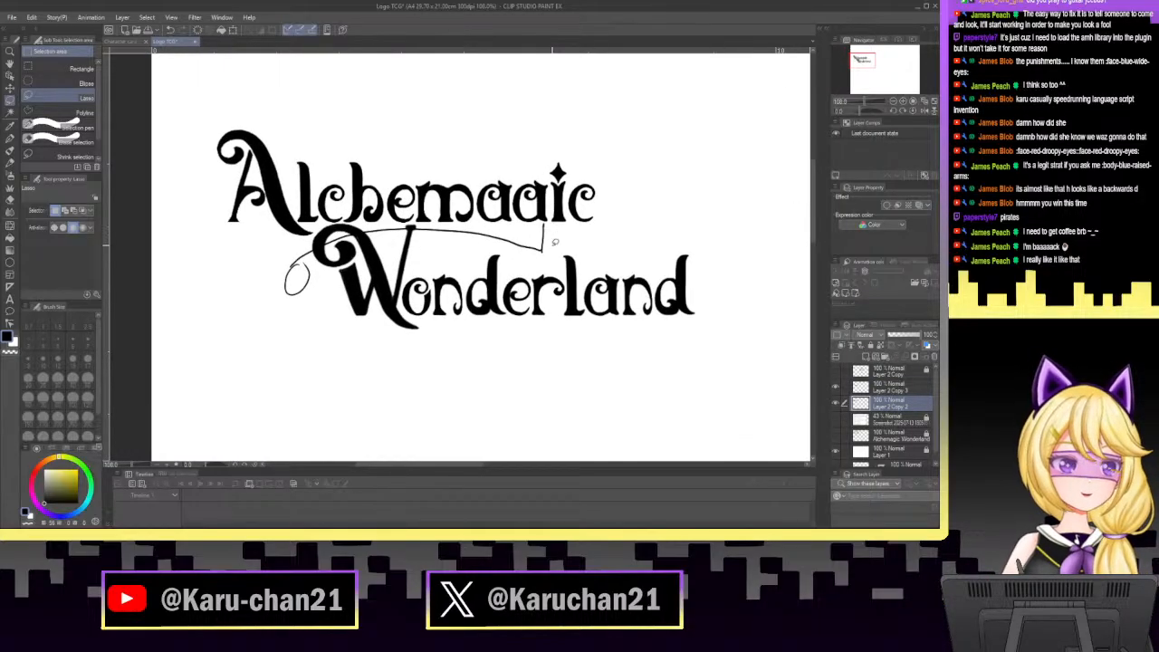
pyautogui.moveTo(554, 238)
pyautogui.mouseDown()
pyautogui.moveTo(509, 223)
pyautogui.moveTo(444, 225)
pyautogui.mouseUp()
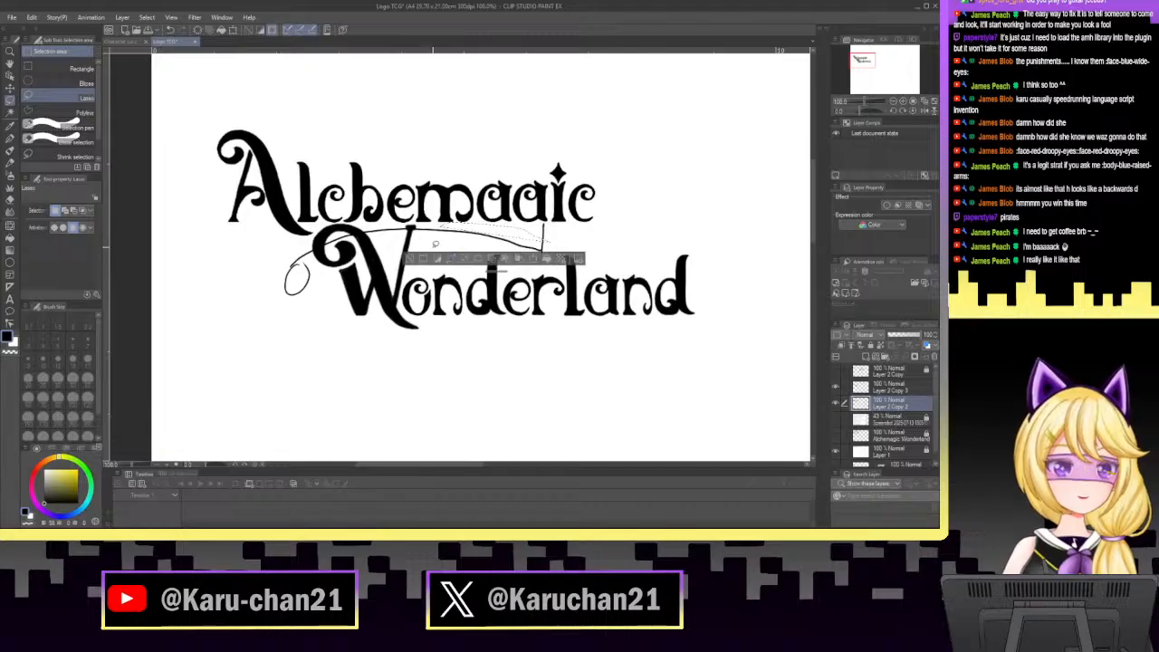
pyautogui.click(433, 245)
pyautogui.press('e')
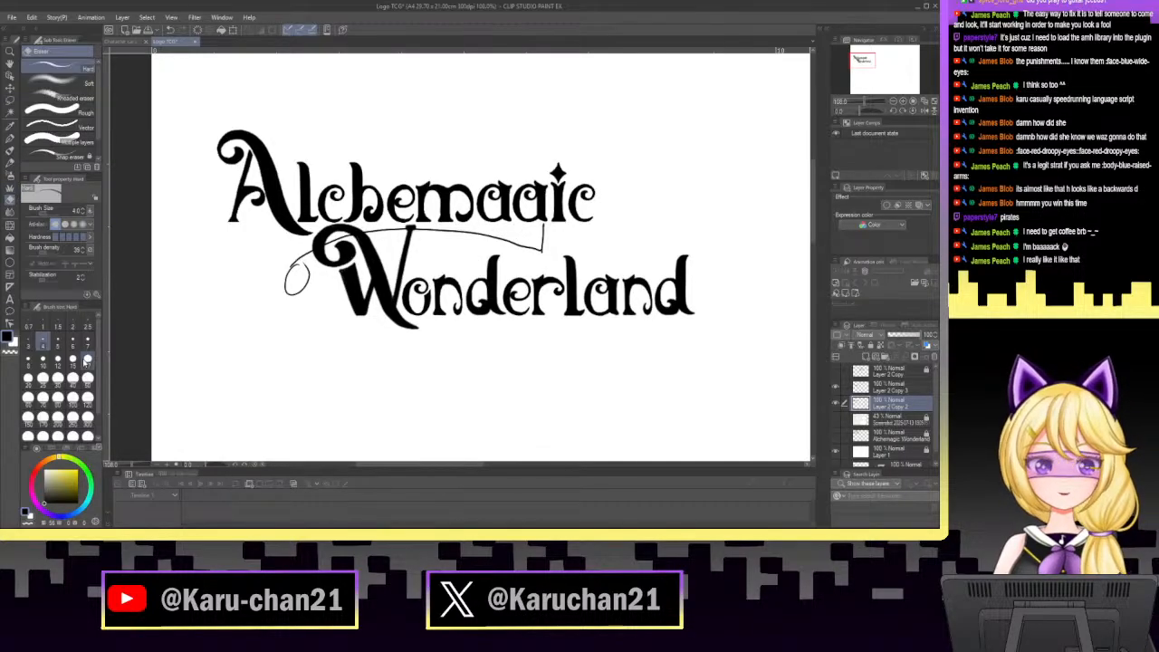
pyautogui.moveTo(294, 260)
pyautogui.mouseDown()
pyautogui.moveTo(294, 302)
pyautogui.moveTo(323, 244)
pyautogui.moveTo(345, 236)
pyautogui.moveTo(336, 243)
pyautogui.moveTo(420, 228)
pyautogui.moveTo(530, 251)
pyautogui.mouseUp()
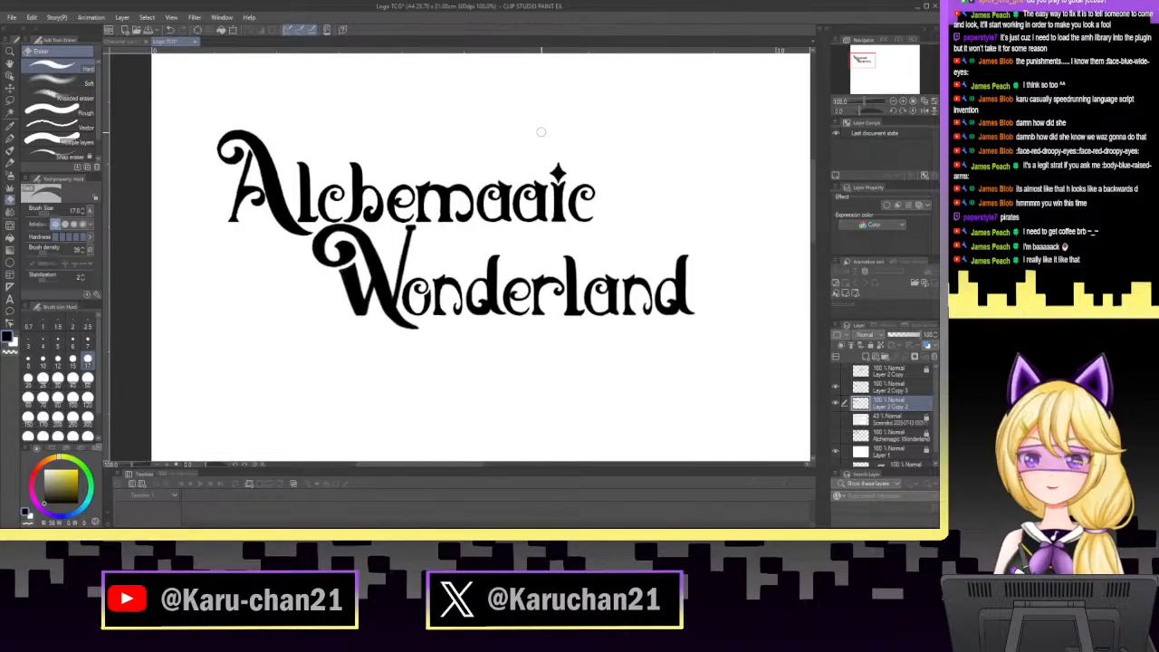
# Switch to the Turnip pen and add a new raster layer above Layer 2 Copy 2.
pyautogui.click(10, 139)
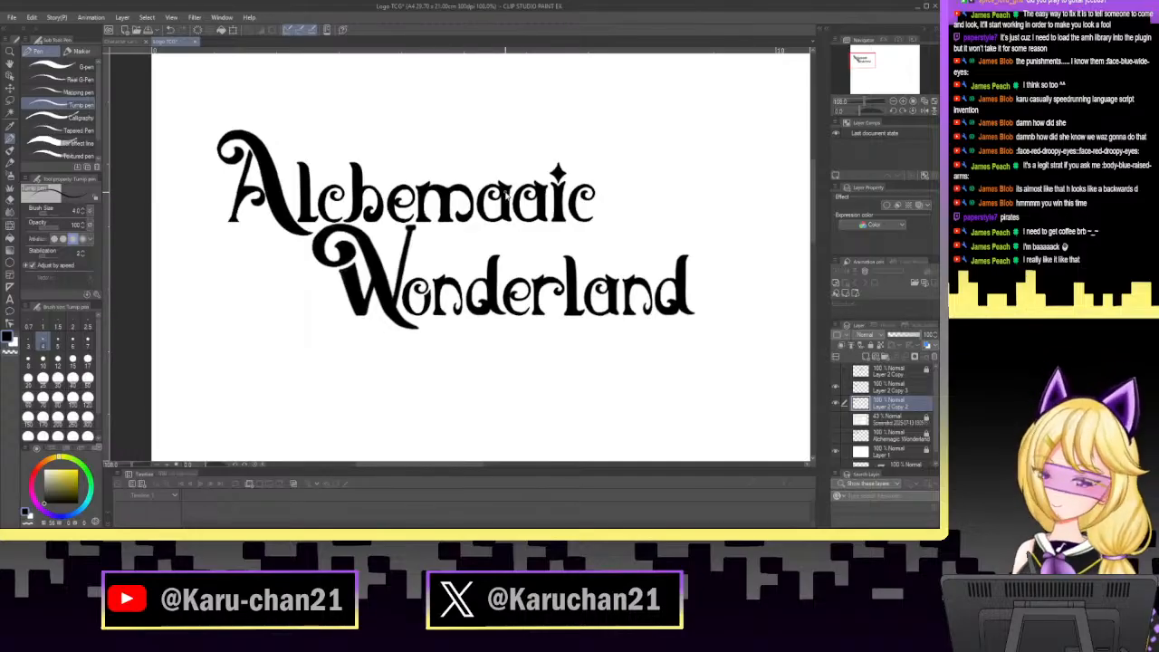
pyautogui.hotkey('ctrl', 'shift', 'n')
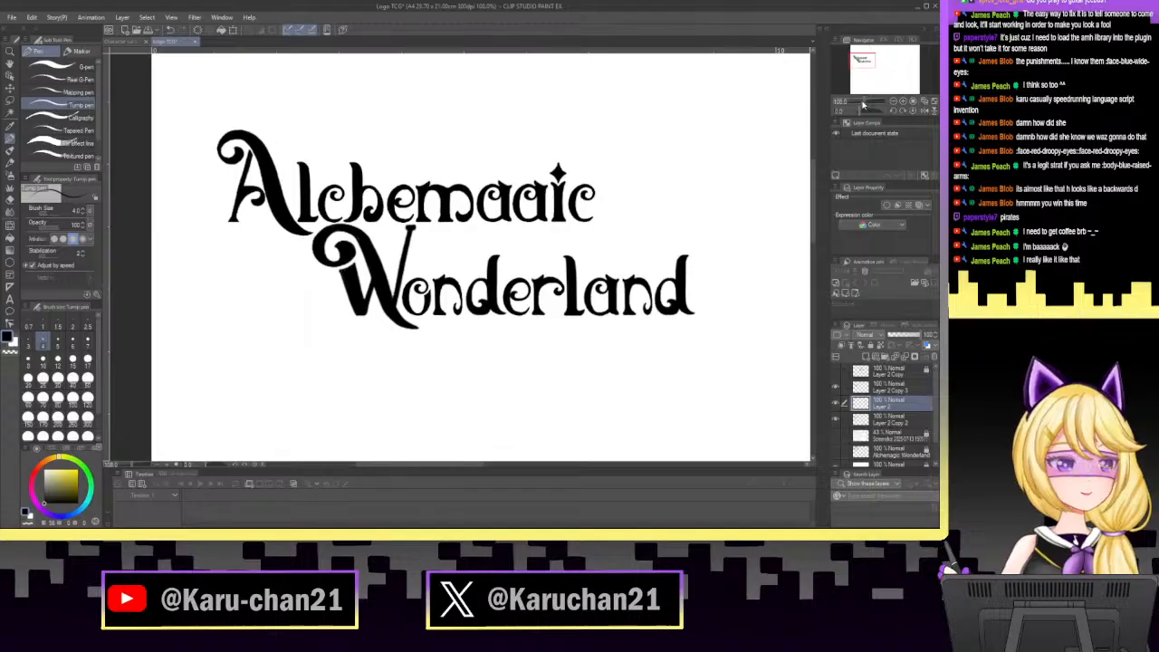
# Try straight tail lines below the g of Alchemagic and a curved swash above Wonderland, undoing each stroke.
pyautogui.moveTo(864, 102); pyautogui.dragTo(872, 105)
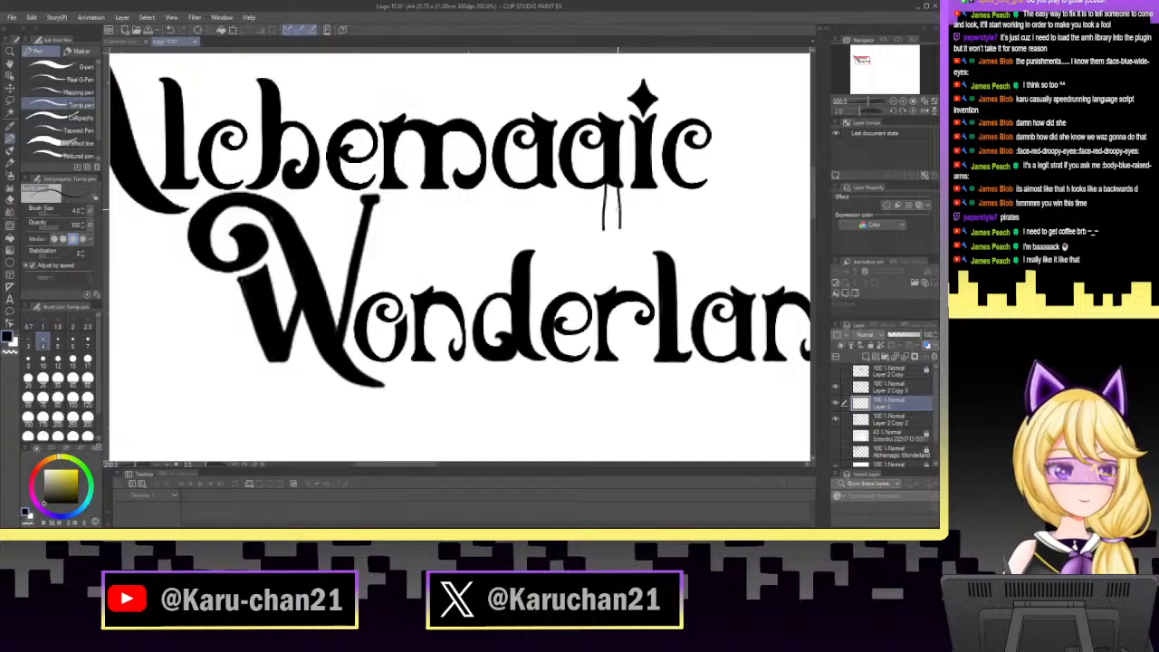
pyautogui.click(171, 30)
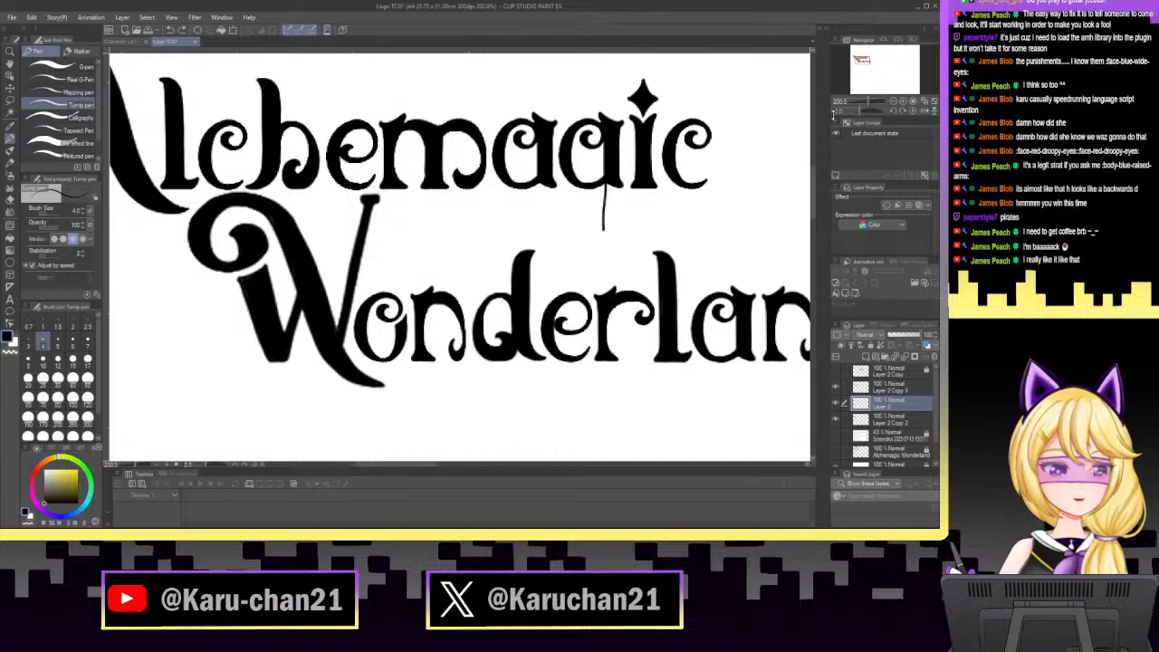
pyautogui.click(170, 30)
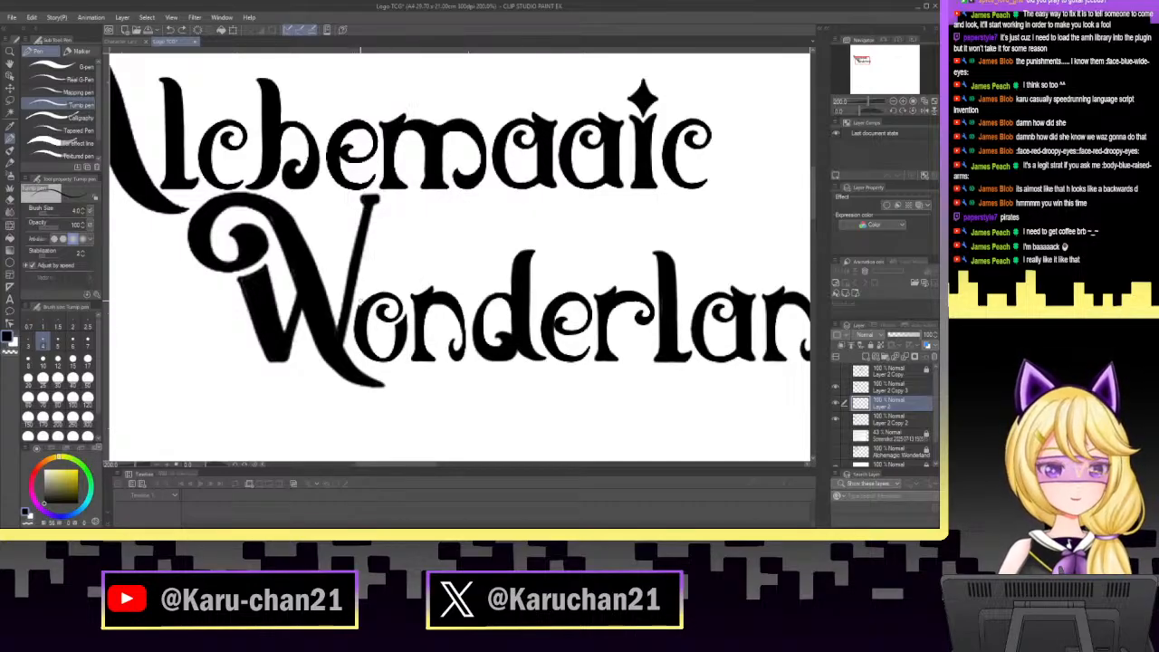
pyautogui.moveTo(504, 220); pyautogui.dragTo(607, 240)
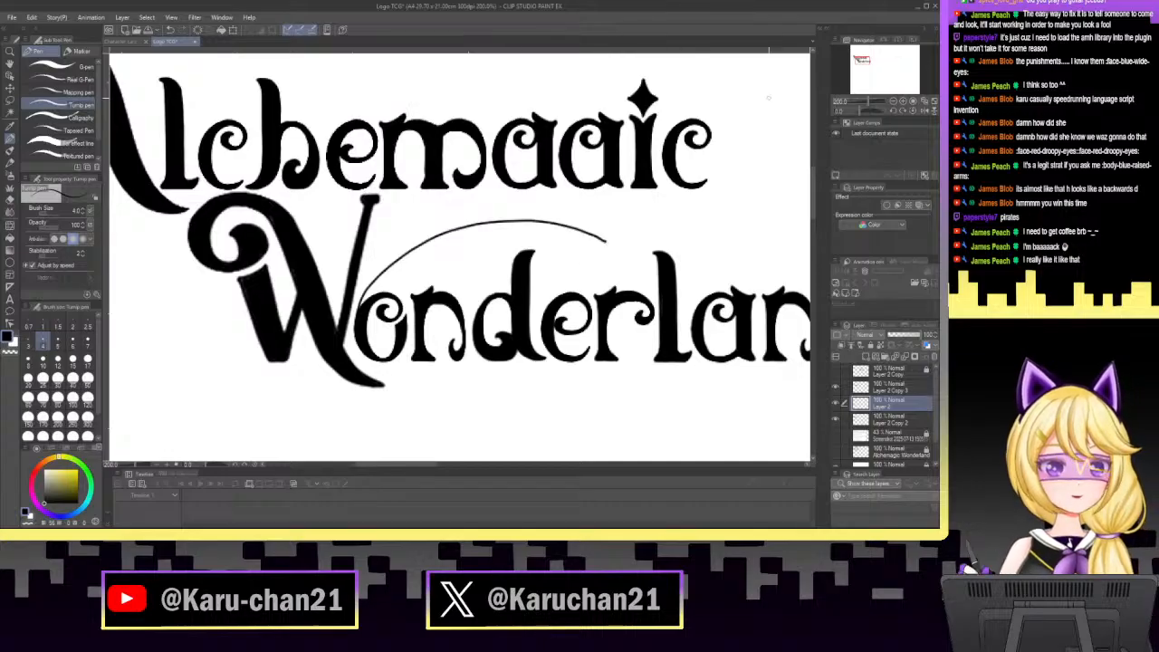
pyautogui.click(171, 32)
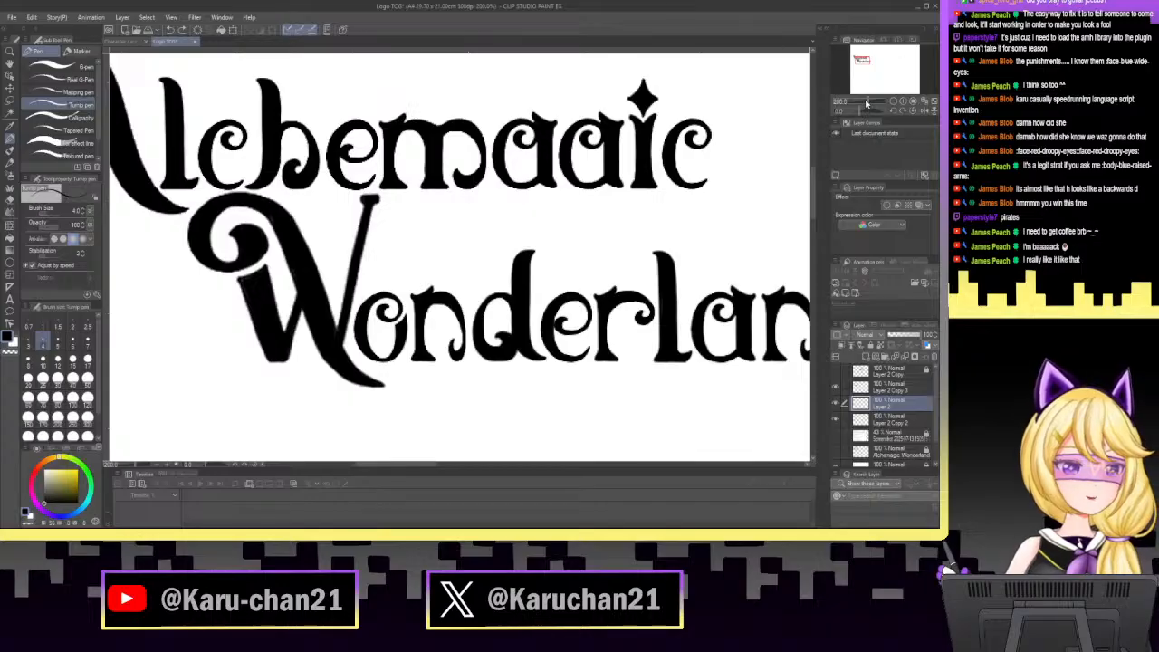
# Draw a long curved swash from the o of Wonderland arching up to below the g of Alchemagic, redoing the first attempt, and thicken its start.
pyautogui.moveTo(867, 101)
pyautogui.mouseDown()
pyautogui.moveTo(864, 112)
pyautogui.moveTo(858, 102)
pyautogui.mouseUp()
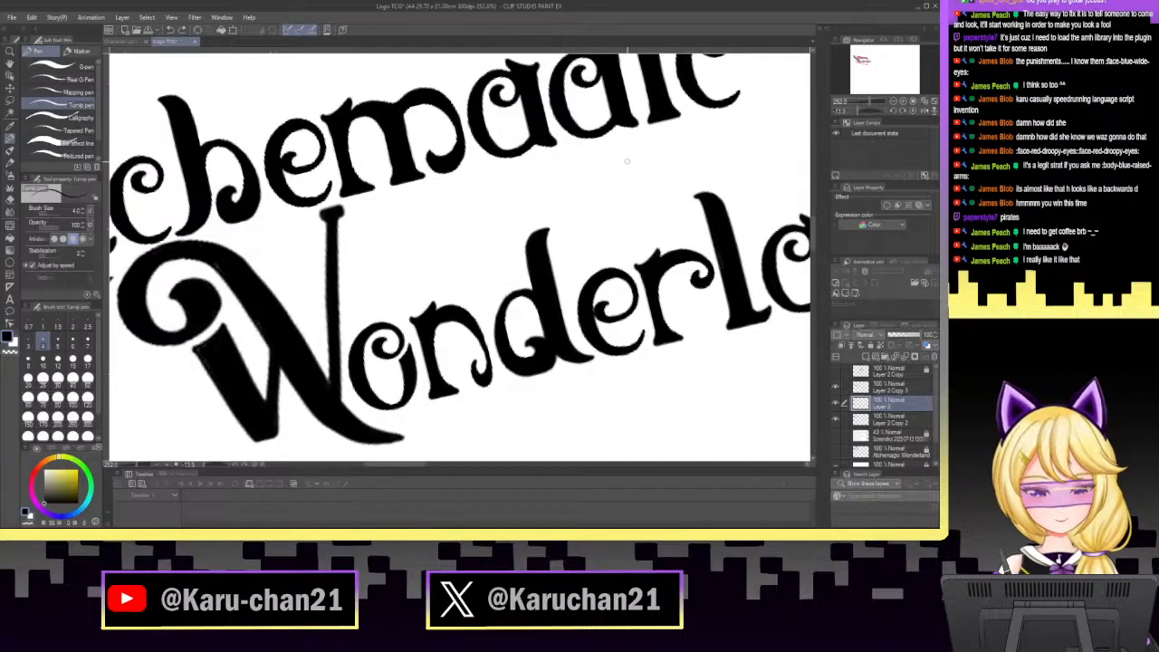
pyautogui.moveTo(626, 166)
pyautogui.mouseDown()
pyautogui.moveTo(587, 163)
pyautogui.moveTo(479, 191)
pyautogui.moveTo(422, 227)
pyautogui.moveTo(363, 294)
pyautogui.moveTo(351, 336)
pyautogui.mouseUp()
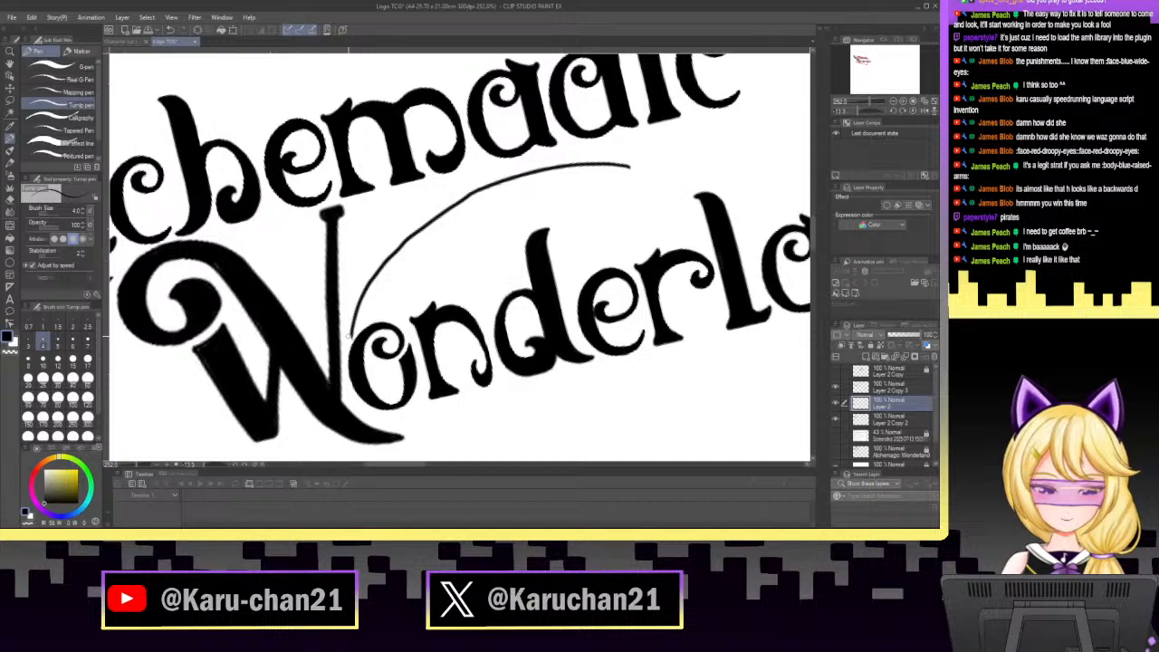
pyautogui.hotkey('ctrl', 'z')
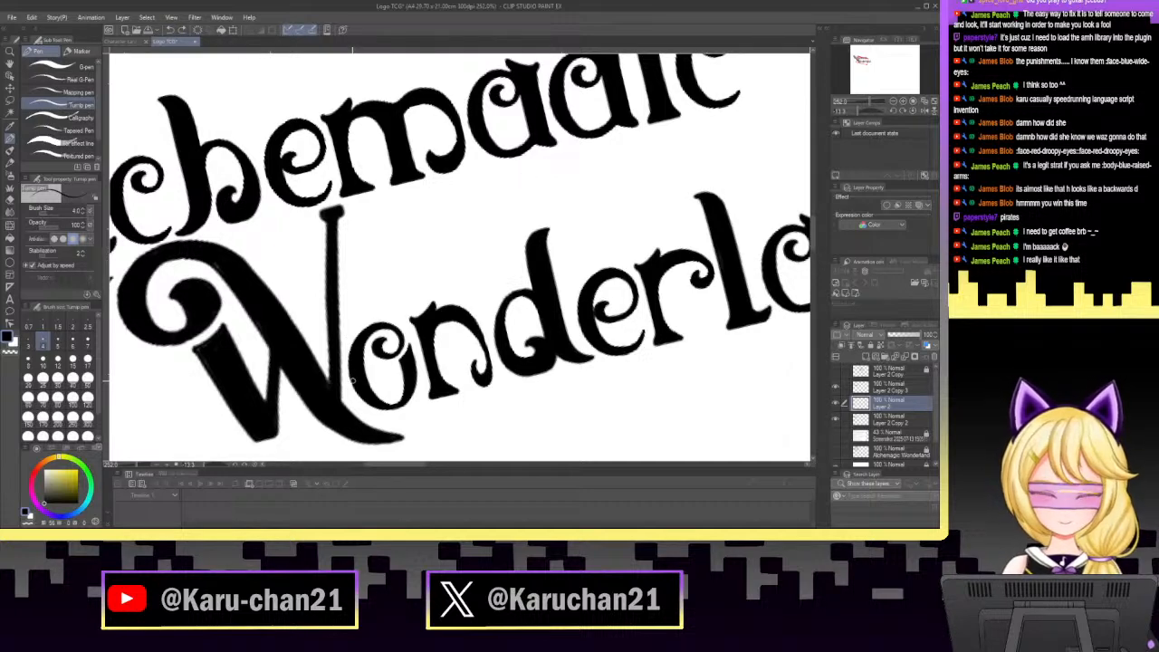
pyautogui.moveTo(353, 383)
pyautogui.mouseDown()
pyautogui.moveTo(360, 309)
pyautogui.moveTo(423, 225)
pyautogui.moveTo(500, 185)
pyautogui.moveTo(569, 172)
pyautogui.moveTo(634, 179)
pyautogui.mouseUp()
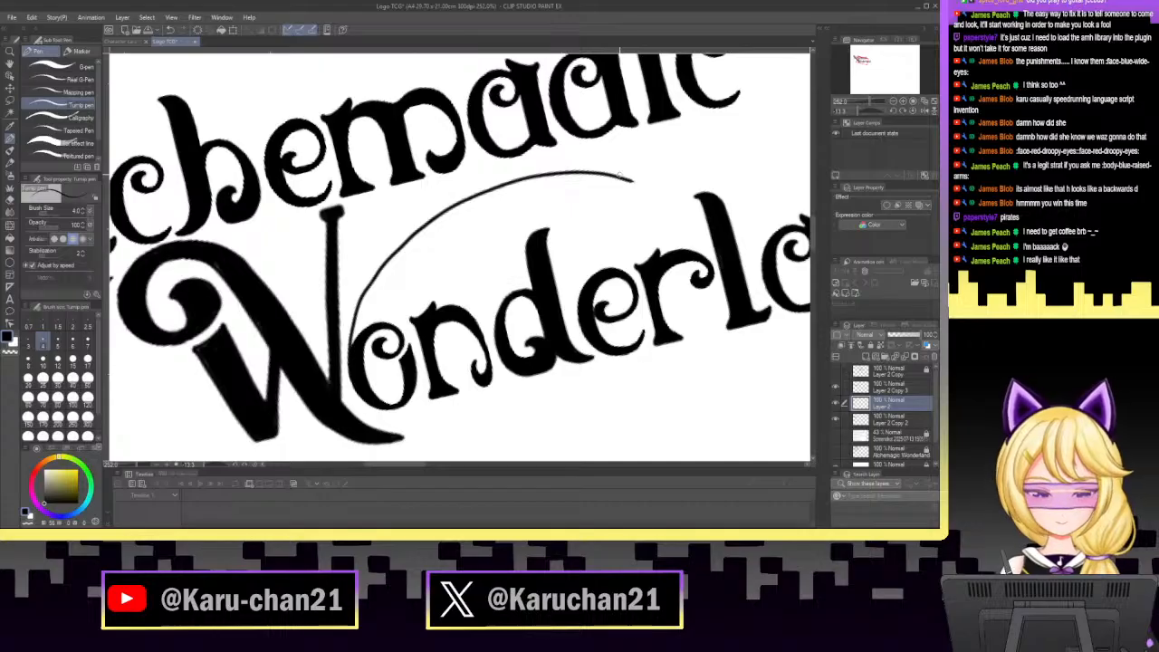
pyautogui.moveTo(354, 353)
pyautogui.mouseDown()
pyautogui.moveTo(353, 317)
pyautogui.moveTo(390, 254)
pyautogui.moveTo(469, 201)
pyautogui.mouseUp()
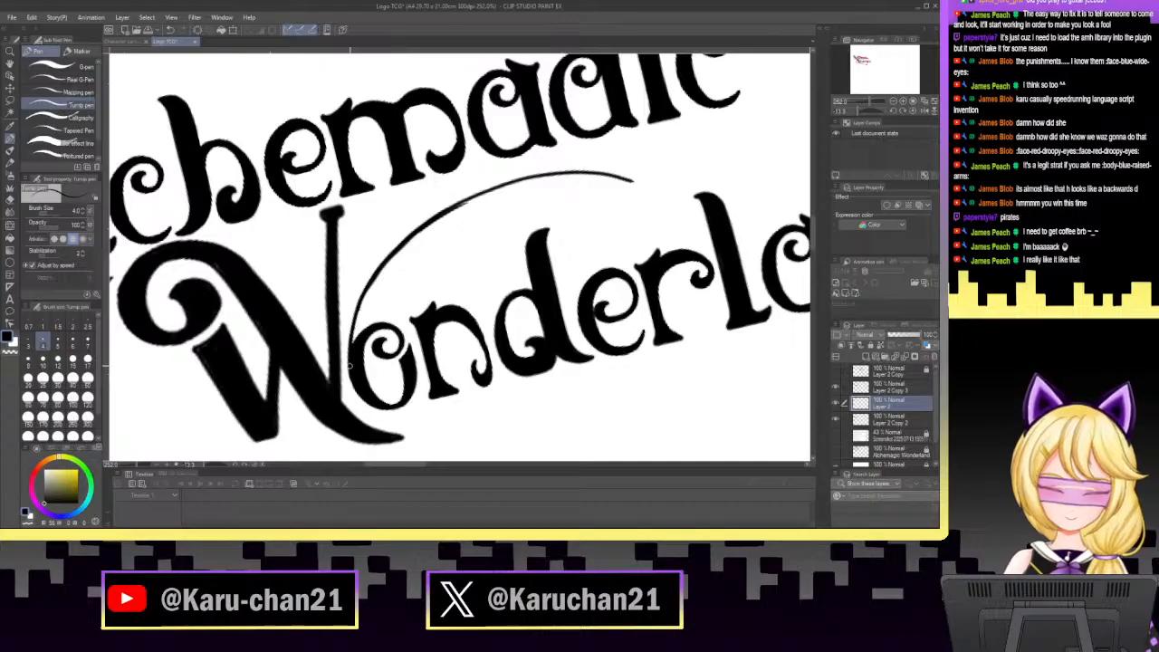
# Draw two parallel vertical tail lines down from the g of Alchemagic, the first meeting the swash's end, and save the document.
pyautogui.click(914, 110)
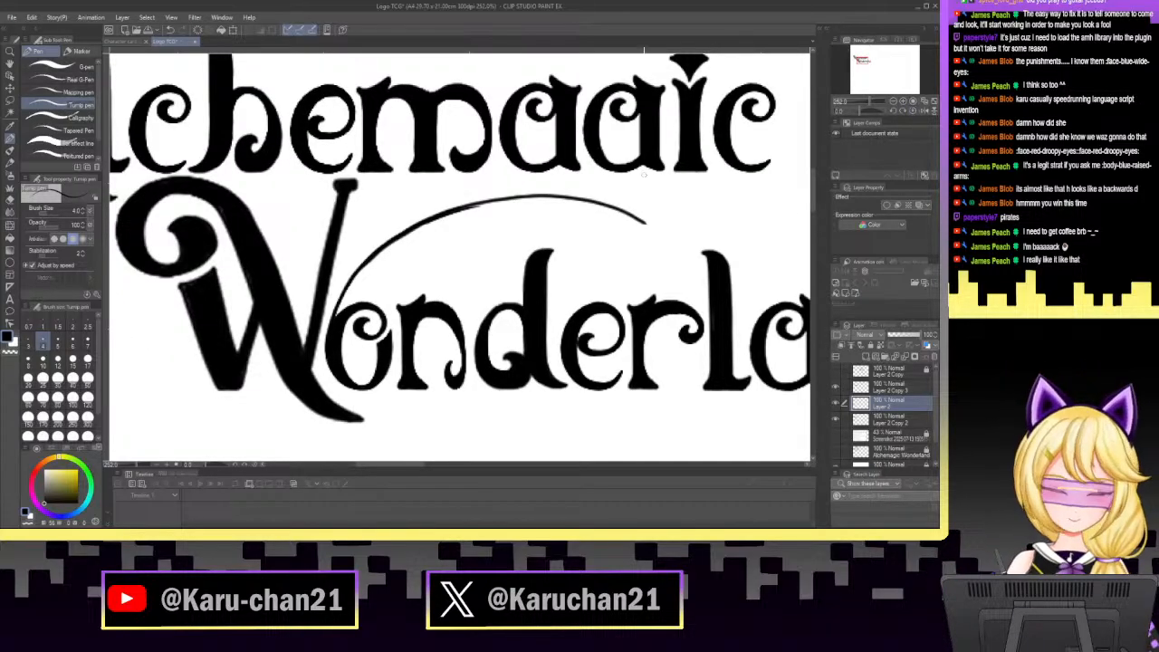
pyautogui.moveTo(643, 163); pyautogui.dragTo(645, 224)
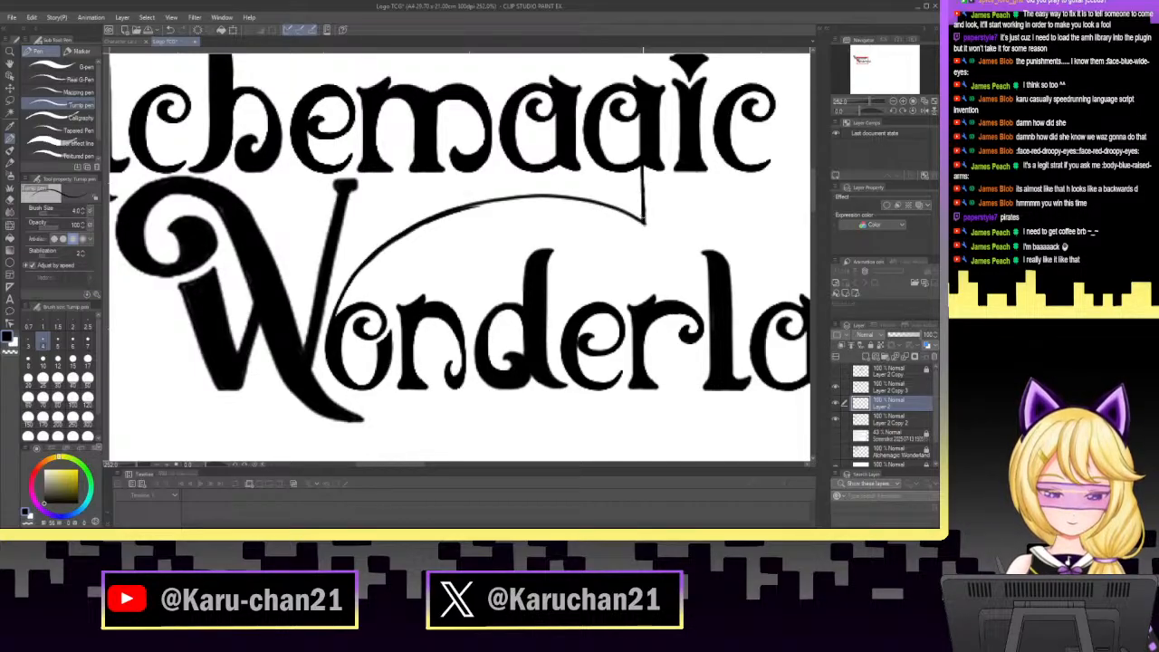
pyautogui.moveTo(659, 147); pyautogui.dragTo(661, 244)
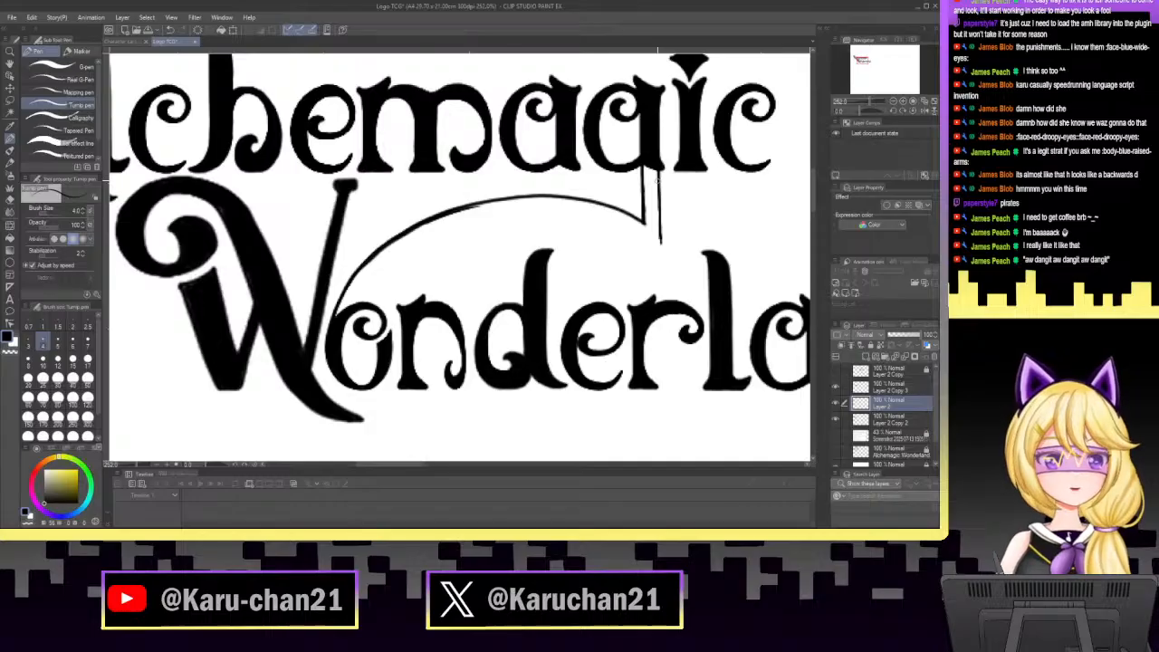
pyautogui.moveTo(872, 102); pyautogui.dragTo(869, 109)
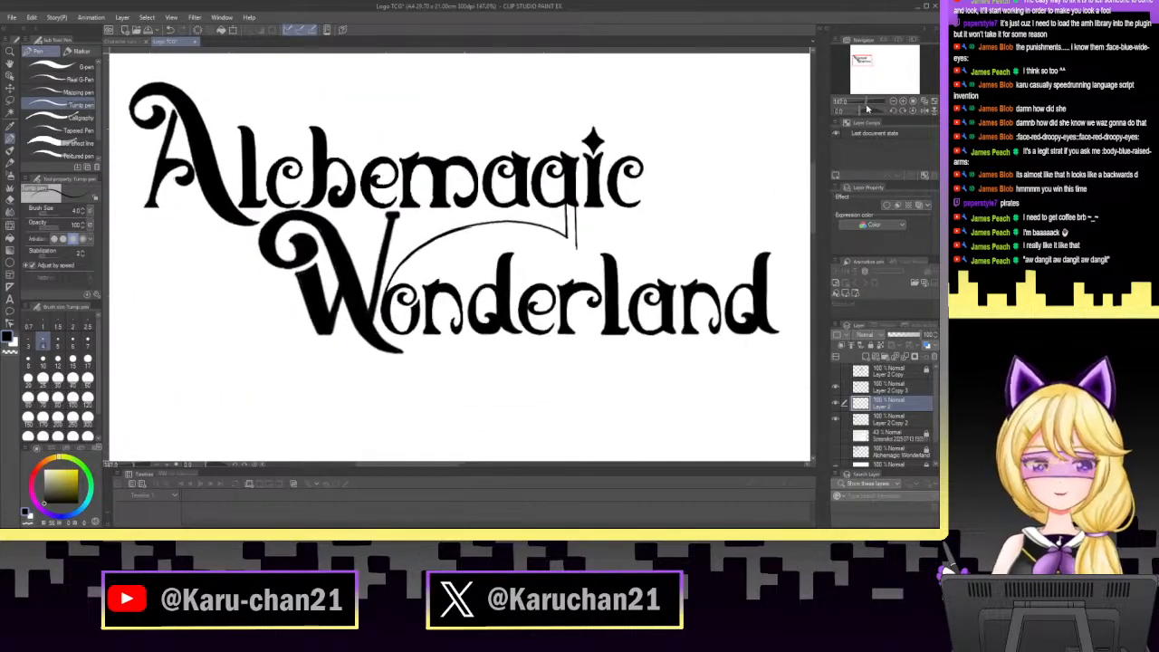
pyautogui.click(12, 18)
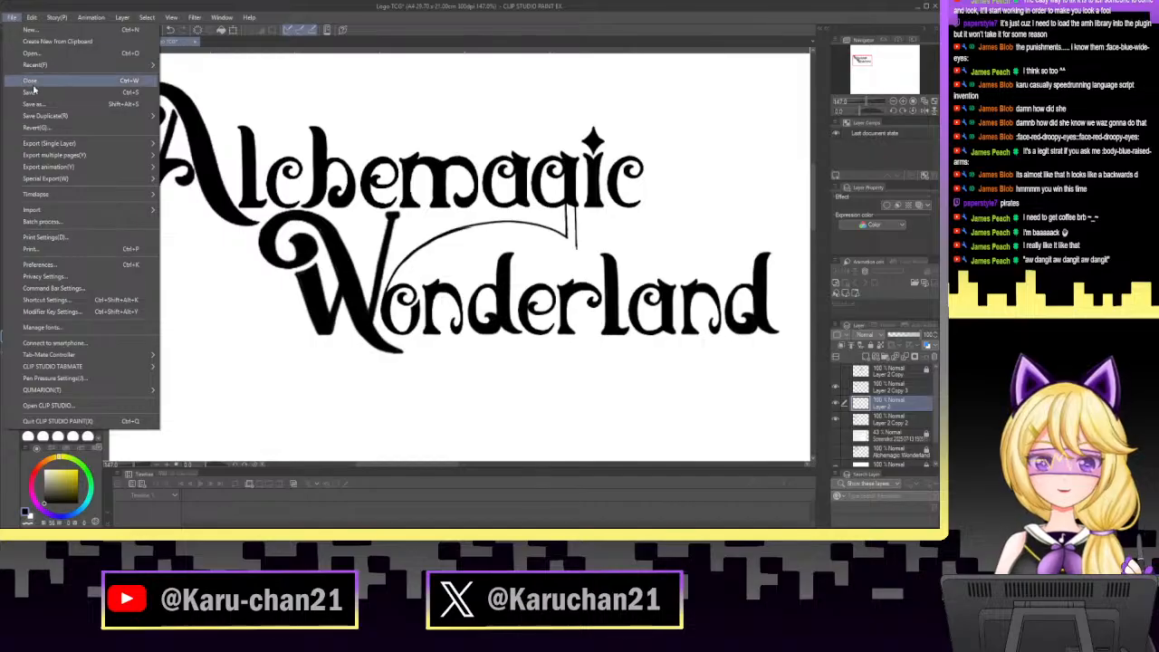
pyautogui.click(13, 17)
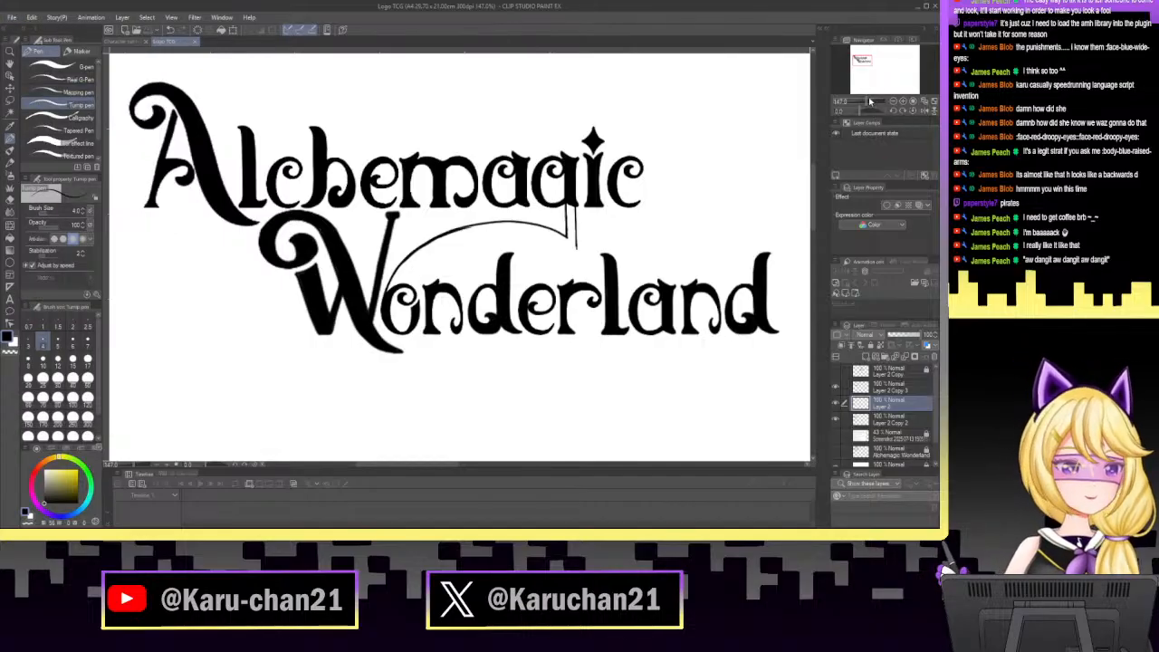
# Sketch a second curve beneath the swash's lower half, starting at the o of Wonderland, and undo the stray last stroke.
pyautogui.moveTo(868, 101); pyautogui.dragTo(873, 101)
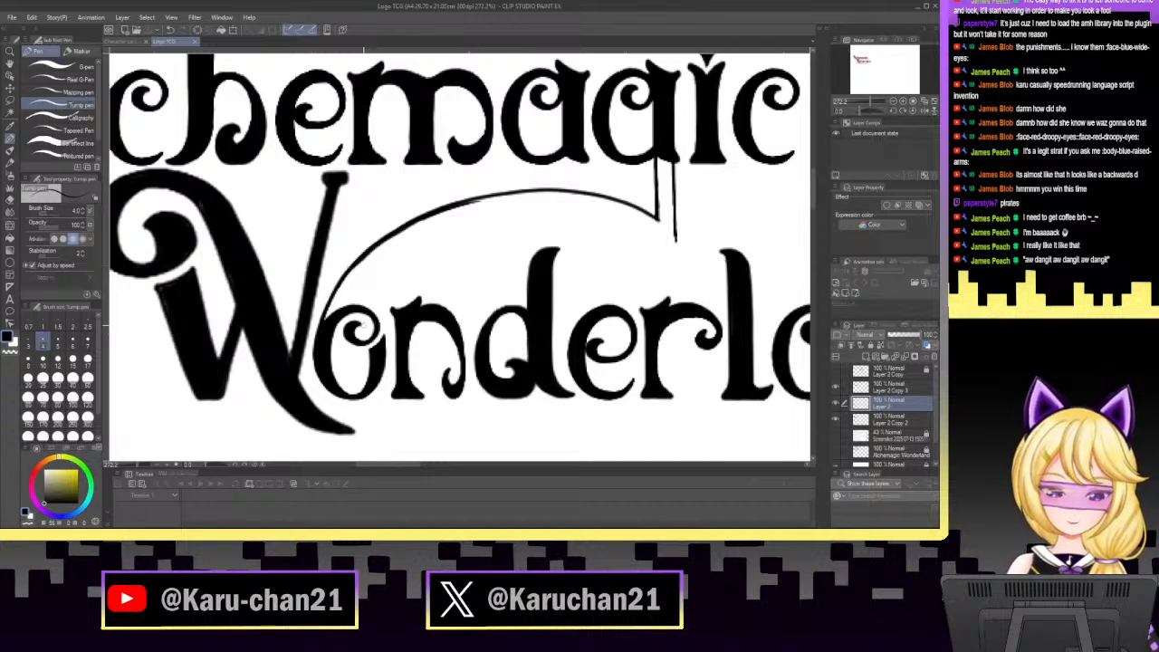
pyautogui.moveTo(330, 362); pyautogui.dragTo(351, 296)
pyautogui.moveTo(330, 339)
pyautogui.mouseDown()
pyautogui.moveTo(360, 281)
pyautogui.moveTo(392, 253)
pyautogui.mouseUp()
pyautogui.moveTo(341, 308); pyautogui.dragTo(416, 237)
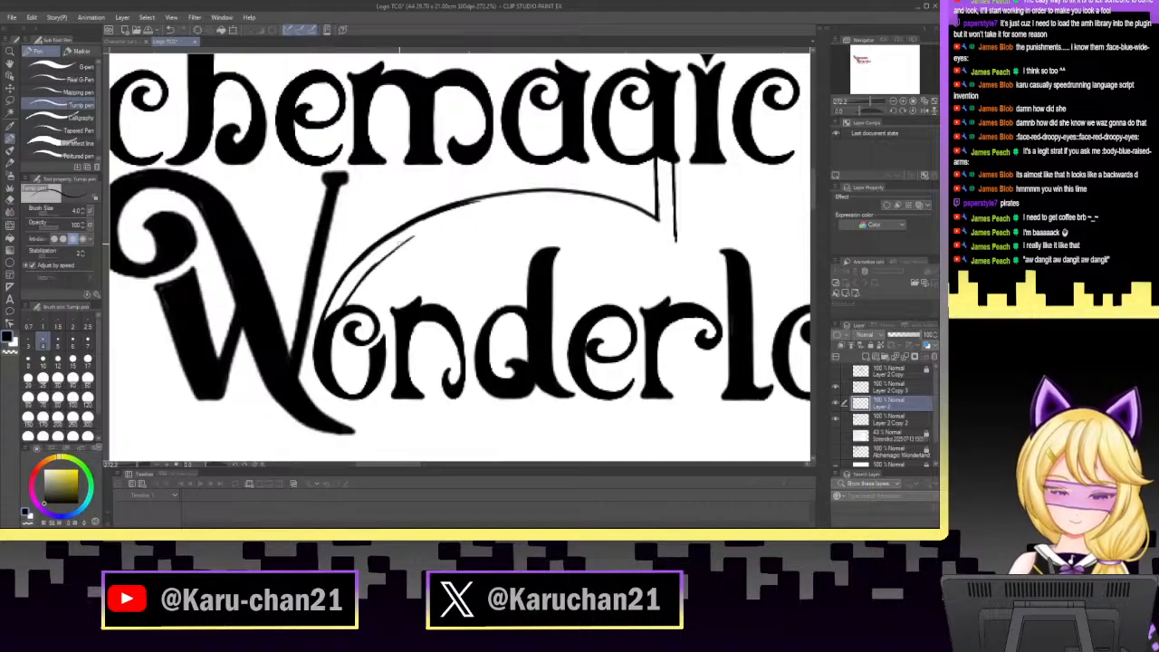
pyautogui.moveTo(353, 289); pyautogui.dragTo(435, 227)
pyautogui.moveTo(379, 263); pyautogui.dragTo(494, 208)
pyautogui.moveTo(429, 233); pyautogui.dragTo(460, 221)
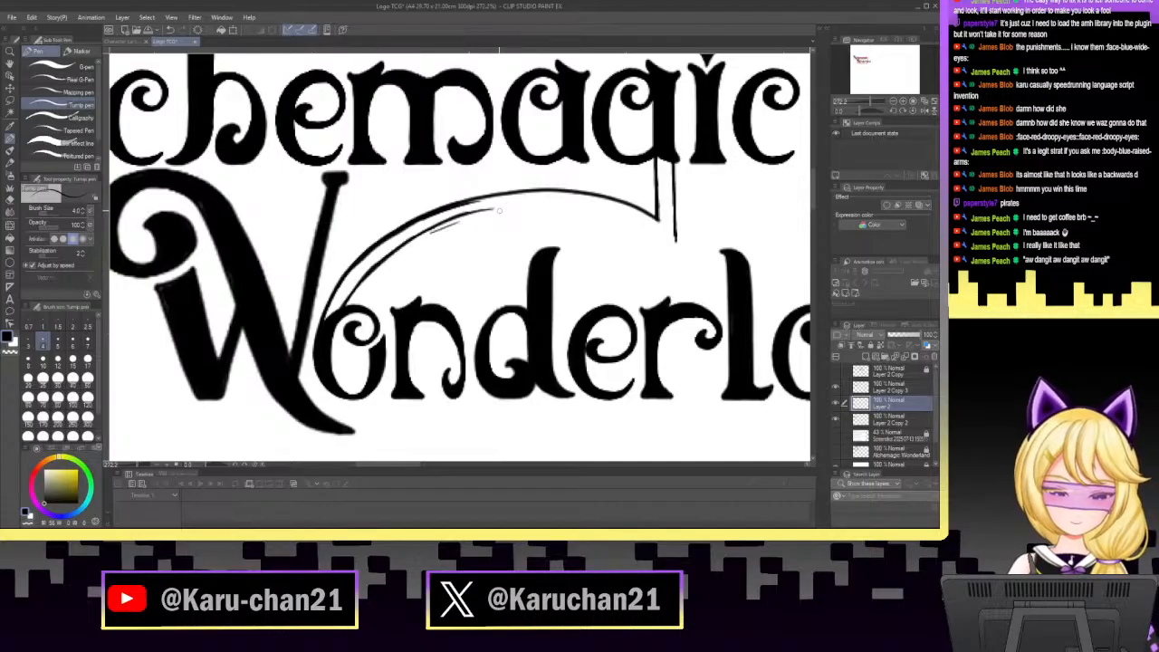
pyautogui.click(170, 31)
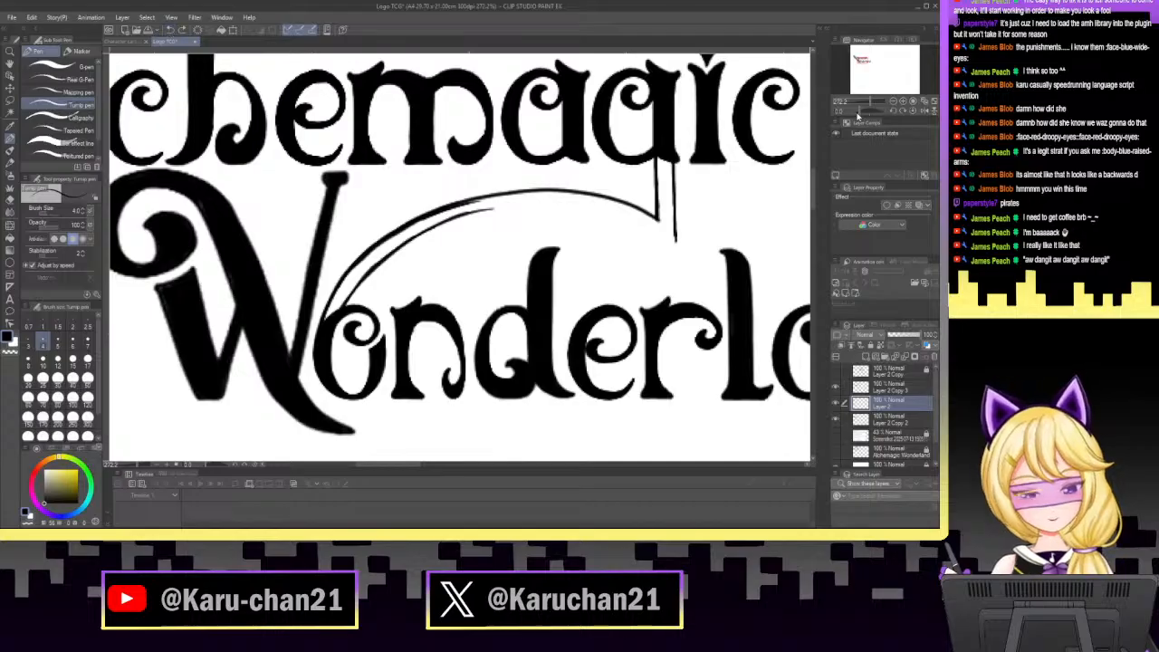
# Continue the swash's inner curve parallel to the outer one until it ends below the outer vertical tail line of the g.
pyautogui.moveTo(859, 111); pyautogui.dragTo(843, 103)
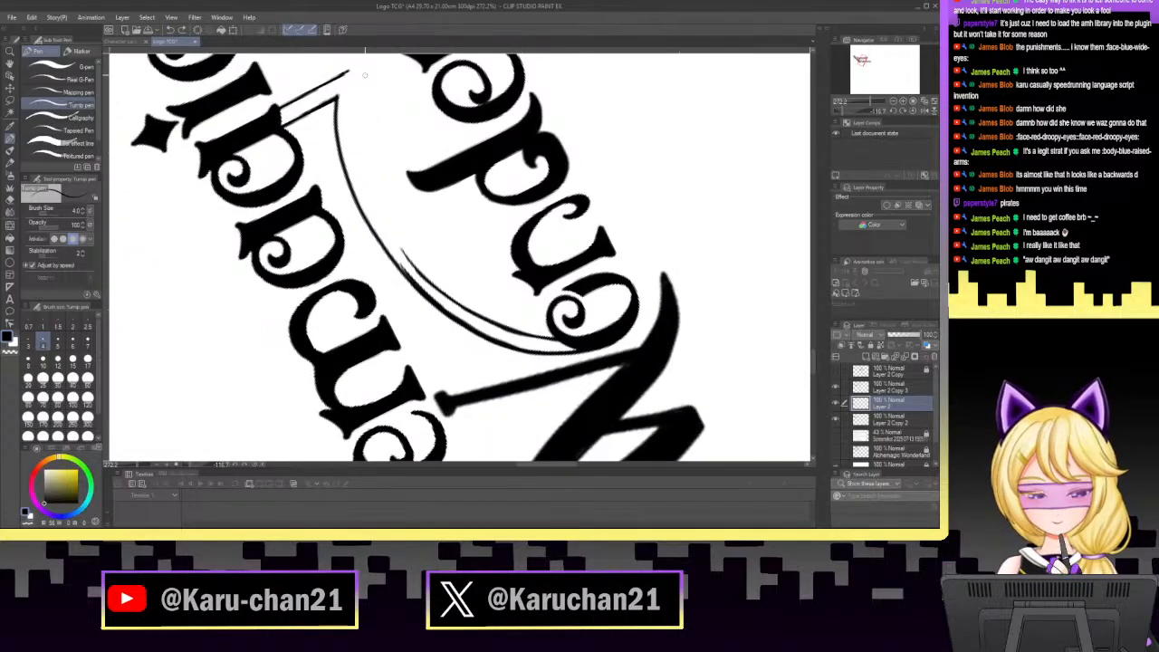
pyautogui.moveTo(370, 57); pyautogui.dragTo(364, 111)
pyautogui.moveTo(372, 57)
pyautogui.mouseDown()
pyautogui.moveTo(371, 195)
pyautogui.moveTo(433, 290)
pyautogui.mouseUp()
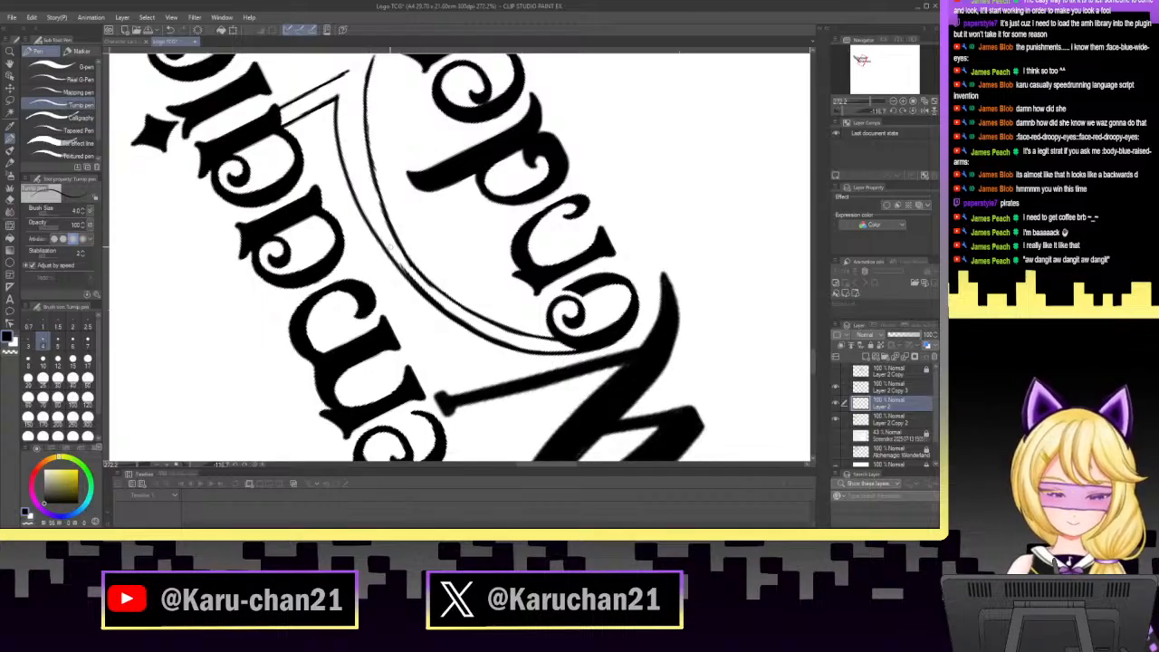
pyautogui.click(913, 110)
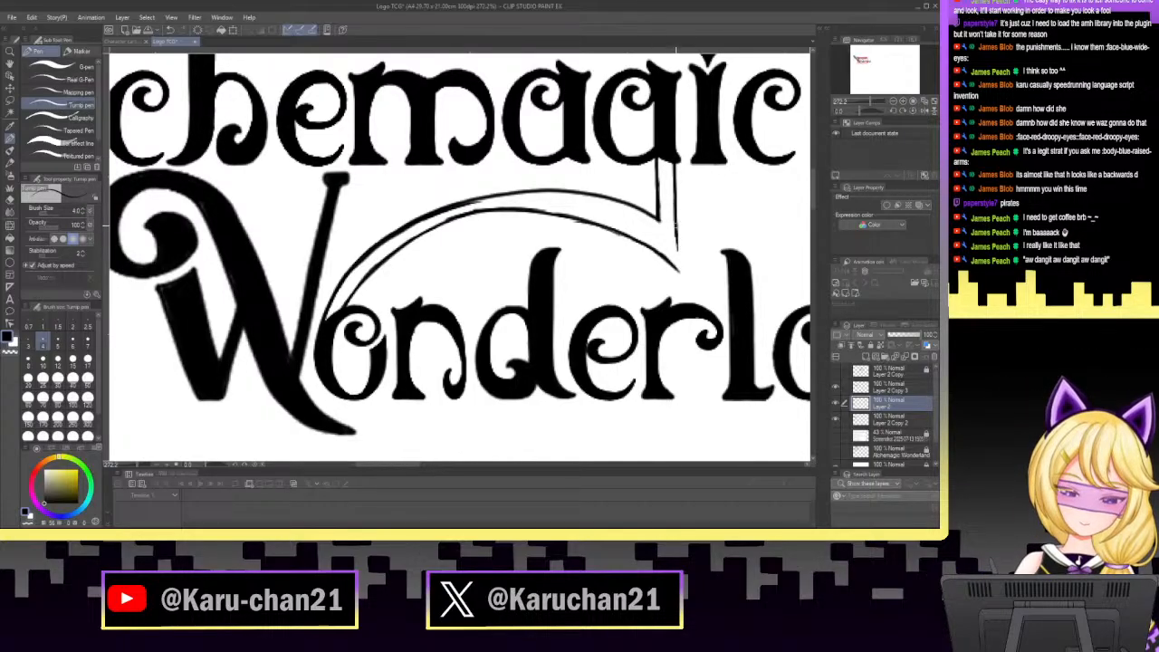
# Extend the outer vertical tail line down to the inner curve and clean up the corner with the Hard eraser at size 5.
pyautogui.moveTo(675, 238); pyautogui.dragTo(678, 269)
pyautogui.press('e')
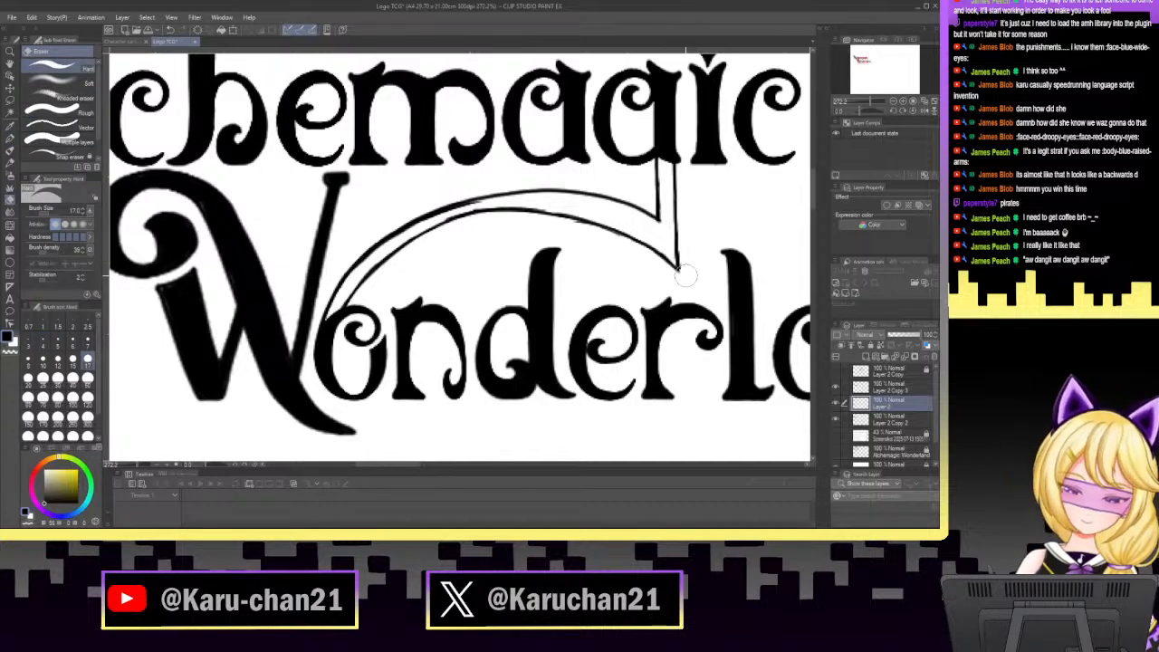
pyautogui.click(58, 344)
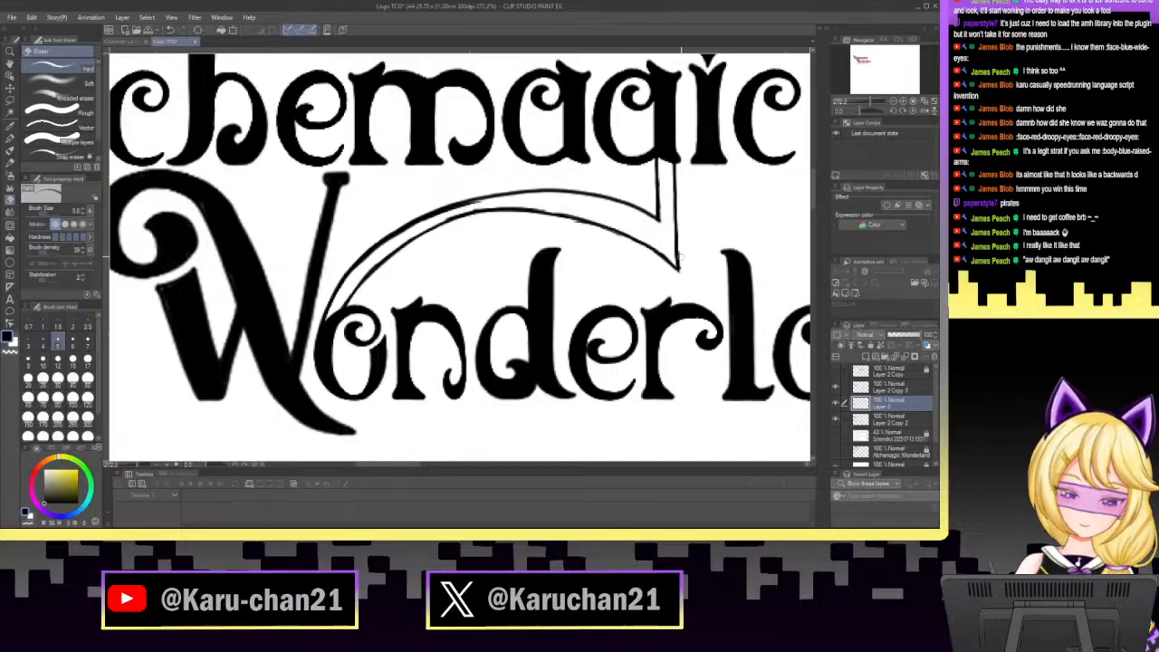
pyautogui.moveTo(682, 248); pyautogui.dragTo(682, 269)
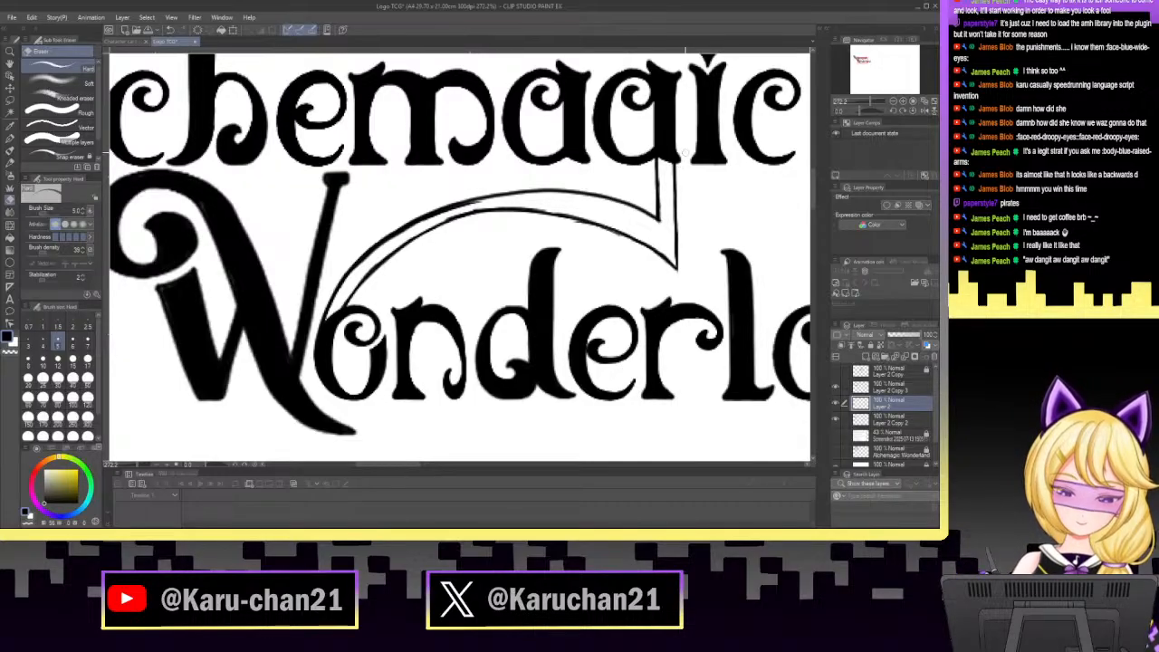
# On Layer 2 Copy 2, erase the foot of the g that sticks out beside the tail line and save the document.
pyautogui.hotkey('alt', ']')
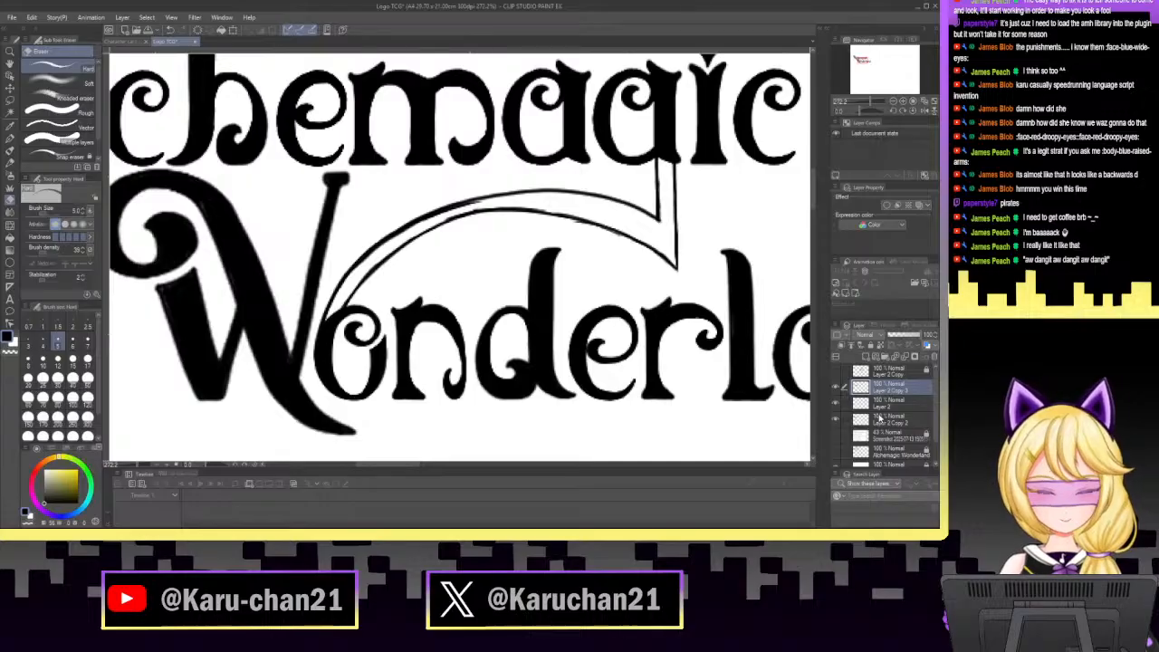
pyautogui.hotkey('alt', '[')
pyautogui.hotkey('alt', '[')
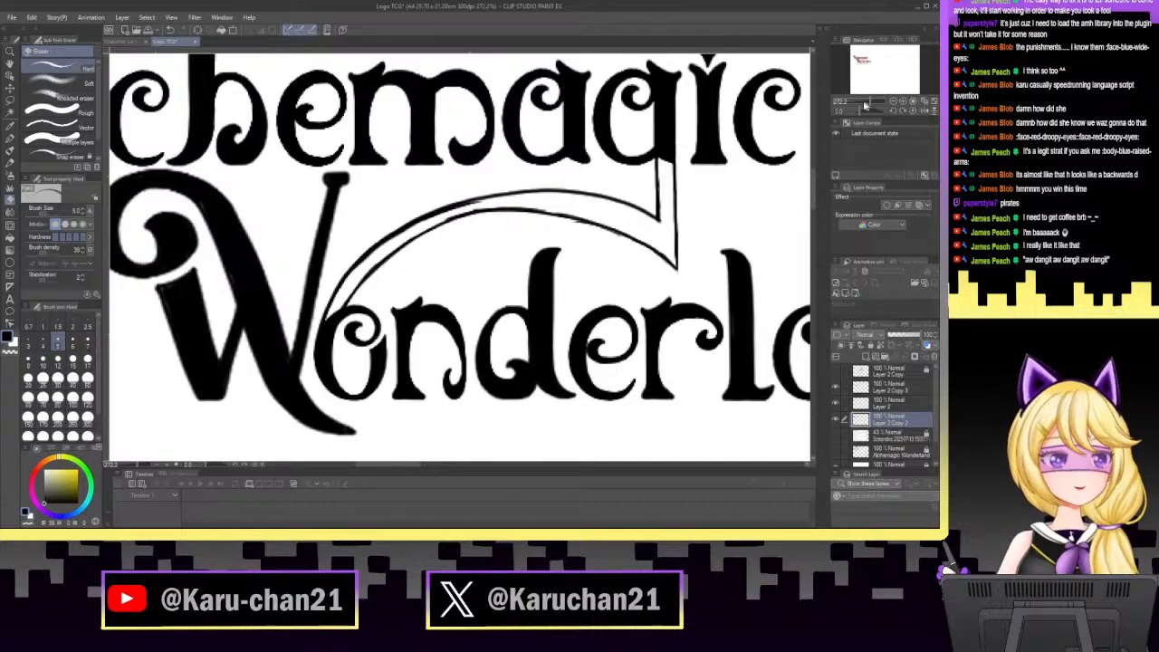
pyautogui.moveTo(866, 102); pyautogui.dragTo(862, 105)
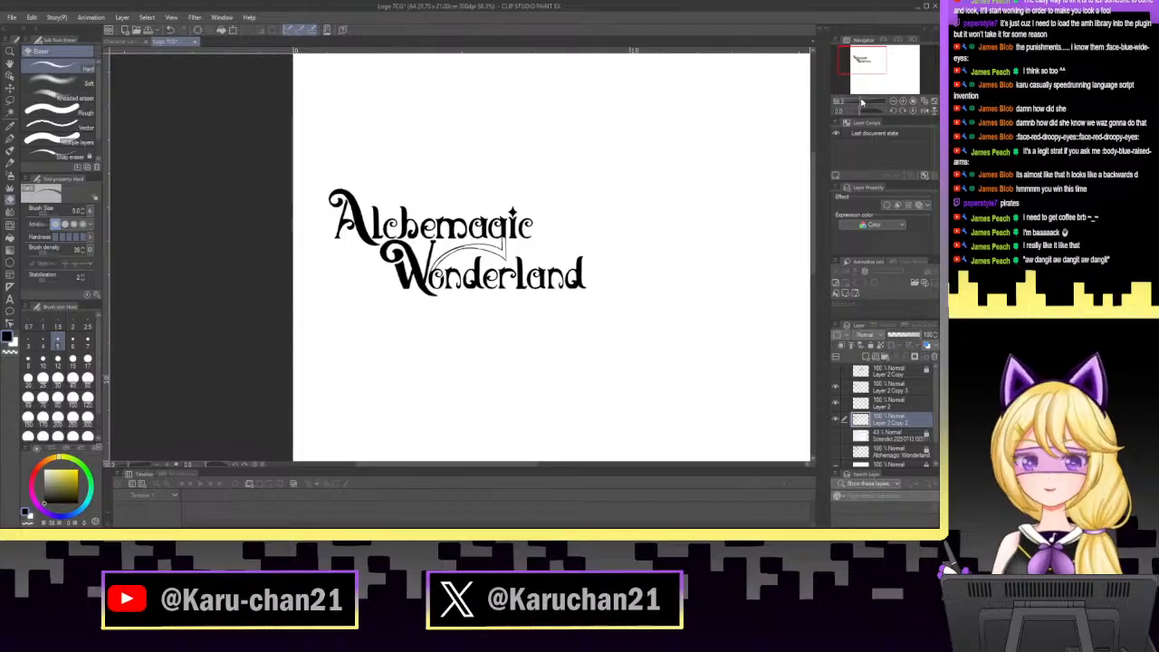
pyautogui.click(12, 17)
pyautogui.click(29, 92)
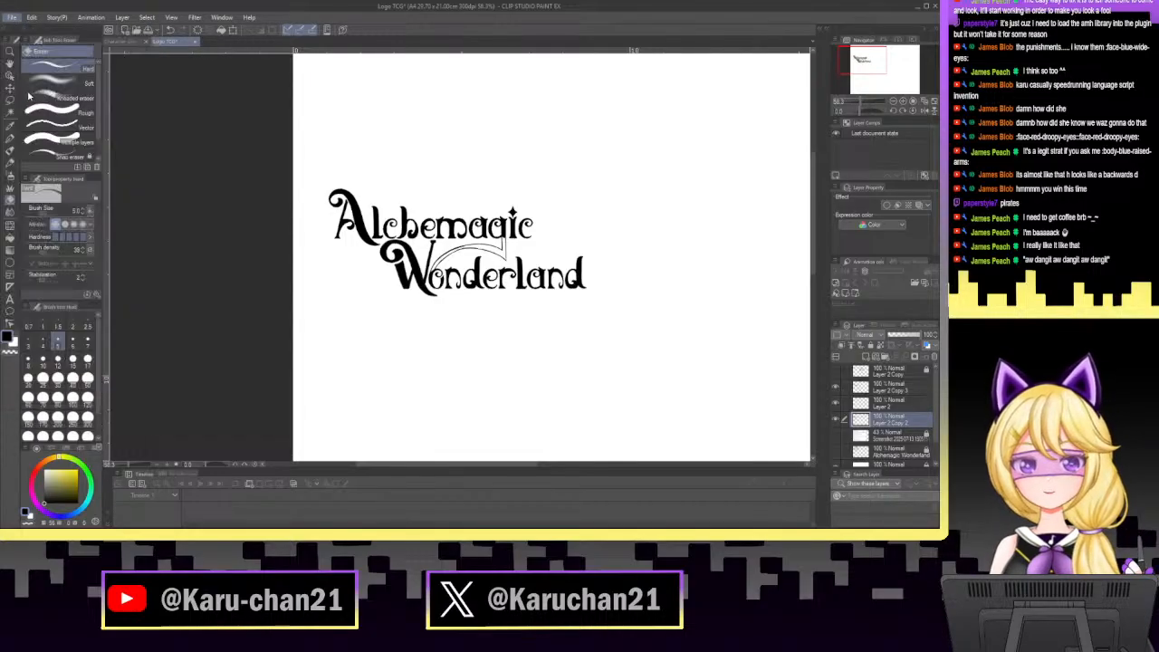
pyautogui.scroll(4, 868, 97)
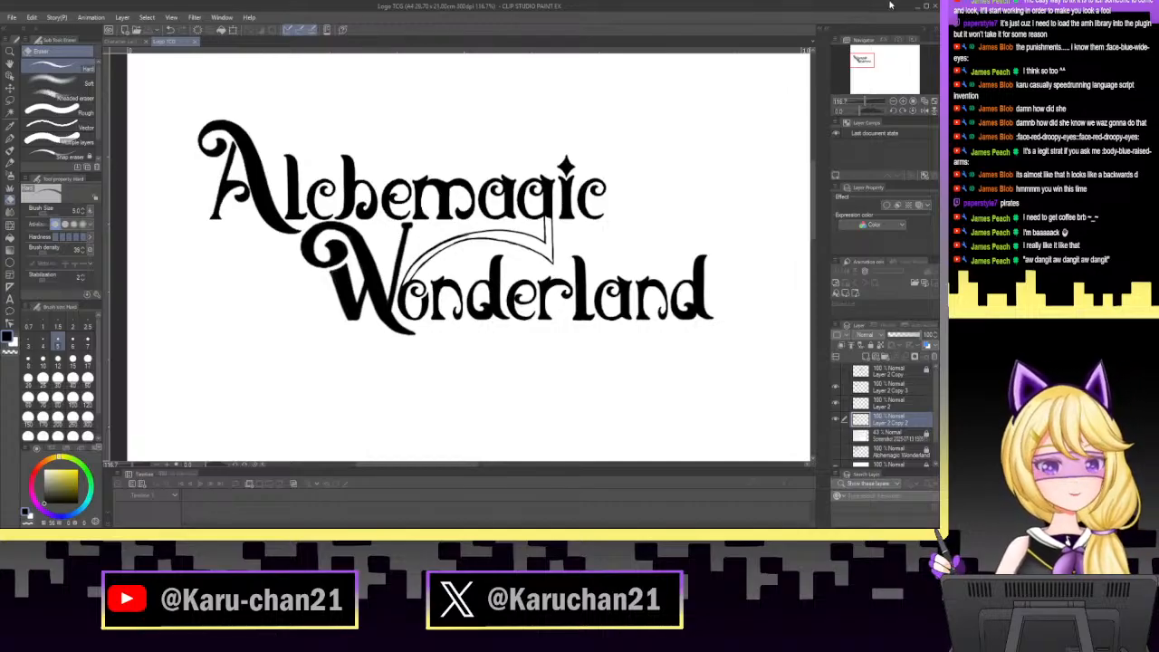
# Lasso the curl of the o in Wonderland, make Layer 2 Copy 3 active, scale the curl down slightly and apply the transform.
pyautogui.click(872, 103)
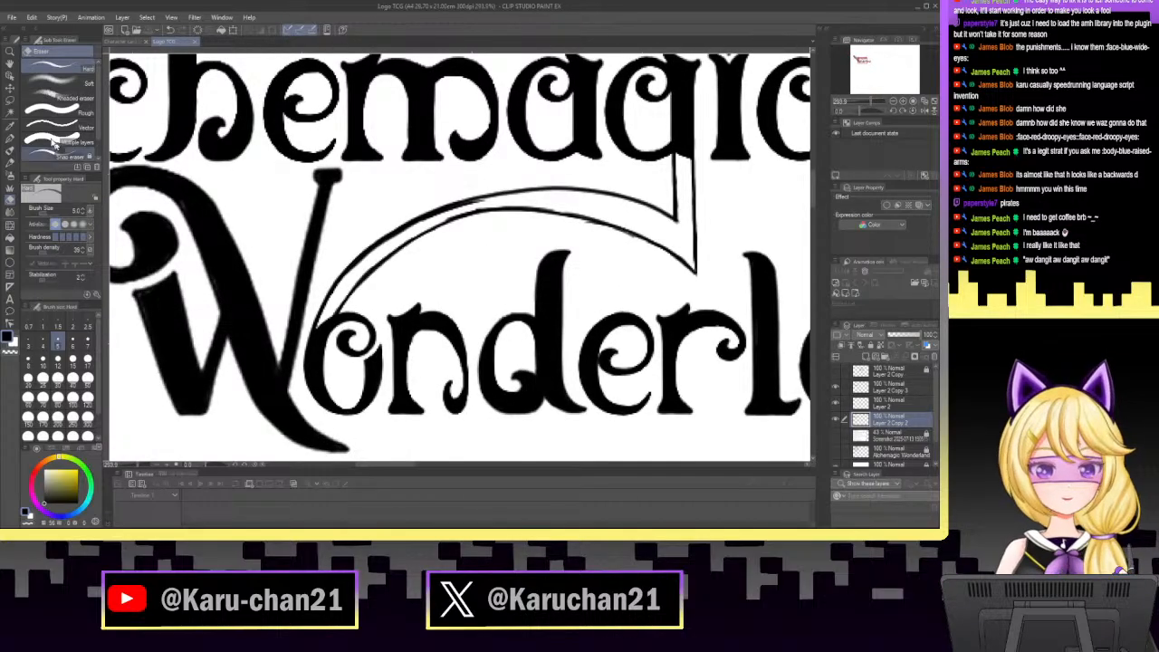
pyautogui.click(11, 104)
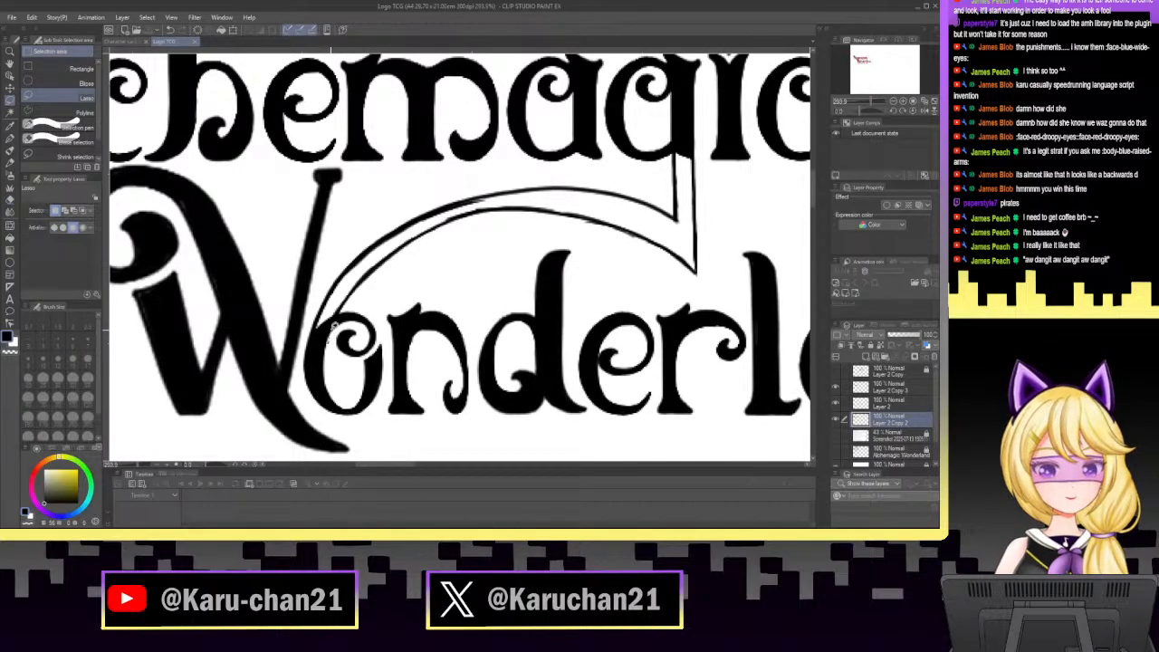
pyautogui.moveTo(360, 299)
pyautogui.mouseDown()
pyautogui.moveTo(383, 322)
pyautogui.moveTo(381, 342)
pyautogui.moveTo(332, 350)
pyautogui.mouseUp()
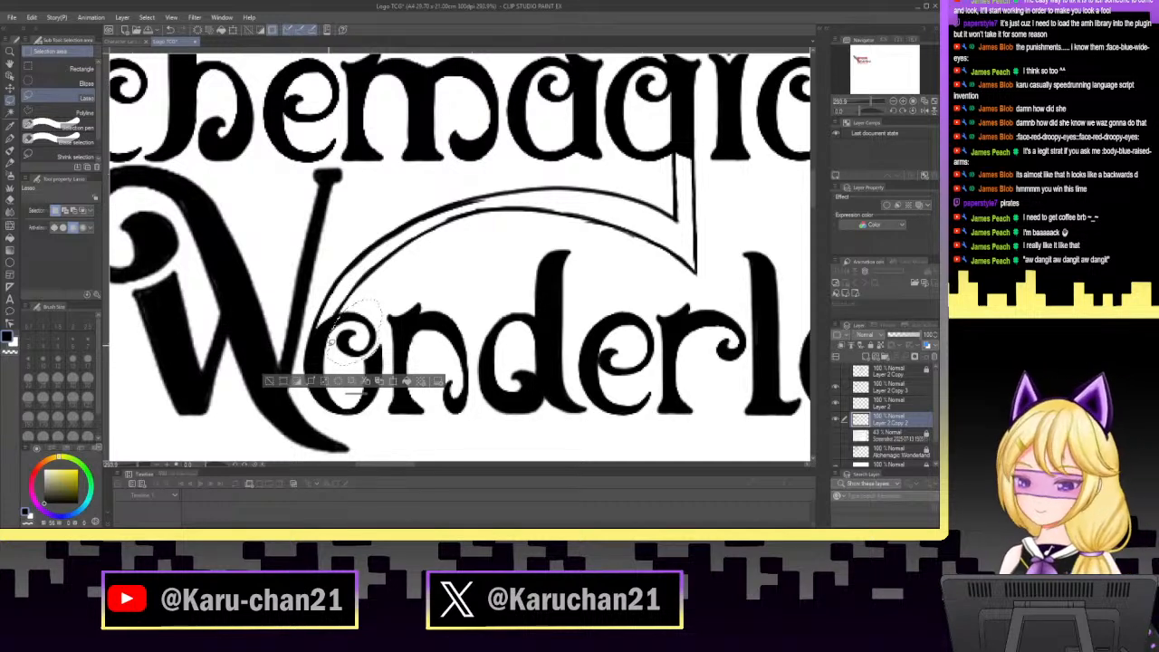
pyautogui.hotkey('ctrl', 't')
pyautogui.click(494, 199)
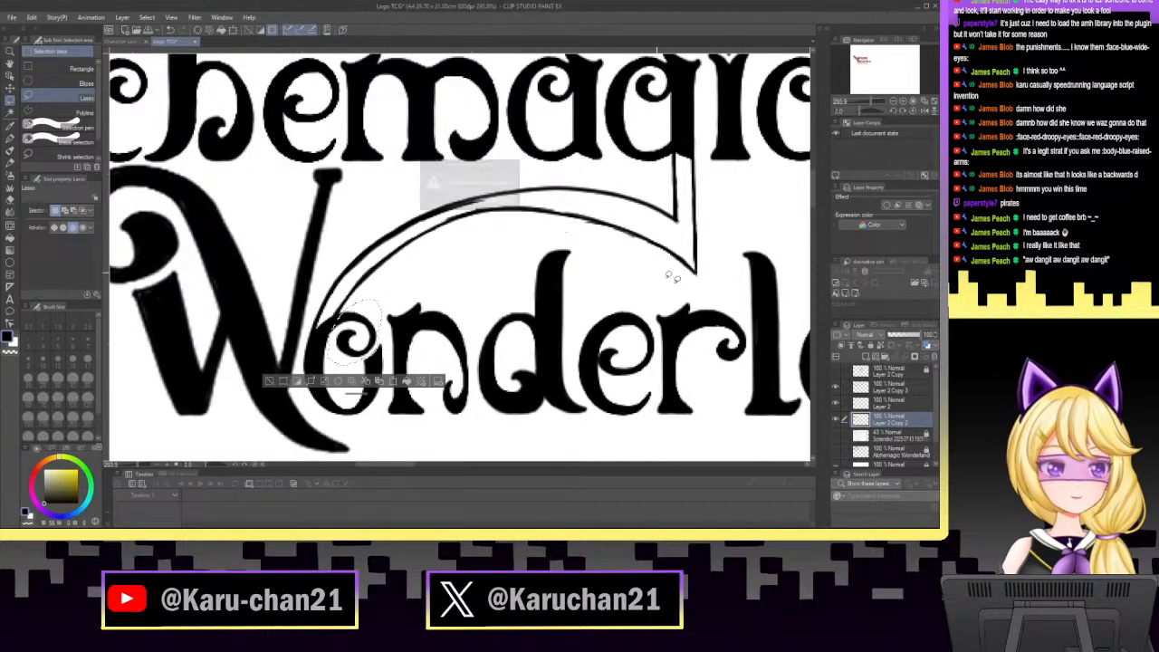
pyautogui.click(905, 403)
pyautogui.click(900, 388)
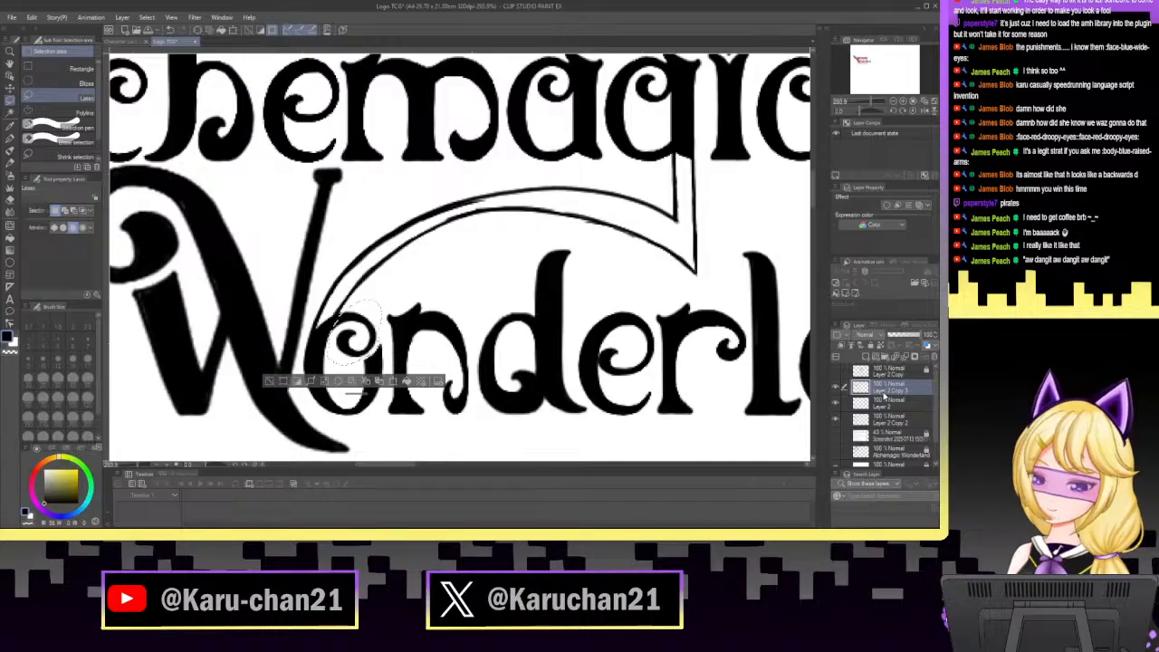
pyautogui.hotkey('ctrl', 't')
pyautogui.rightClick(365, 324)
pyautogui.click(433, 450)
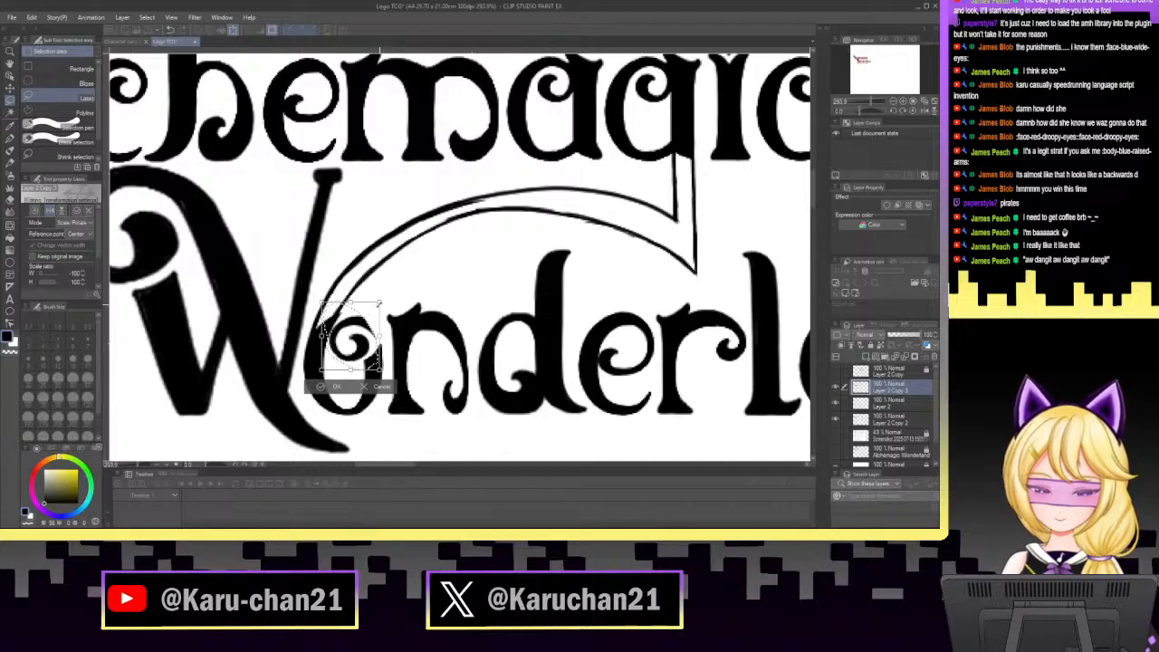
pyautogui.moveTo(368, 315); pyautogui.dragTo(363, 324)
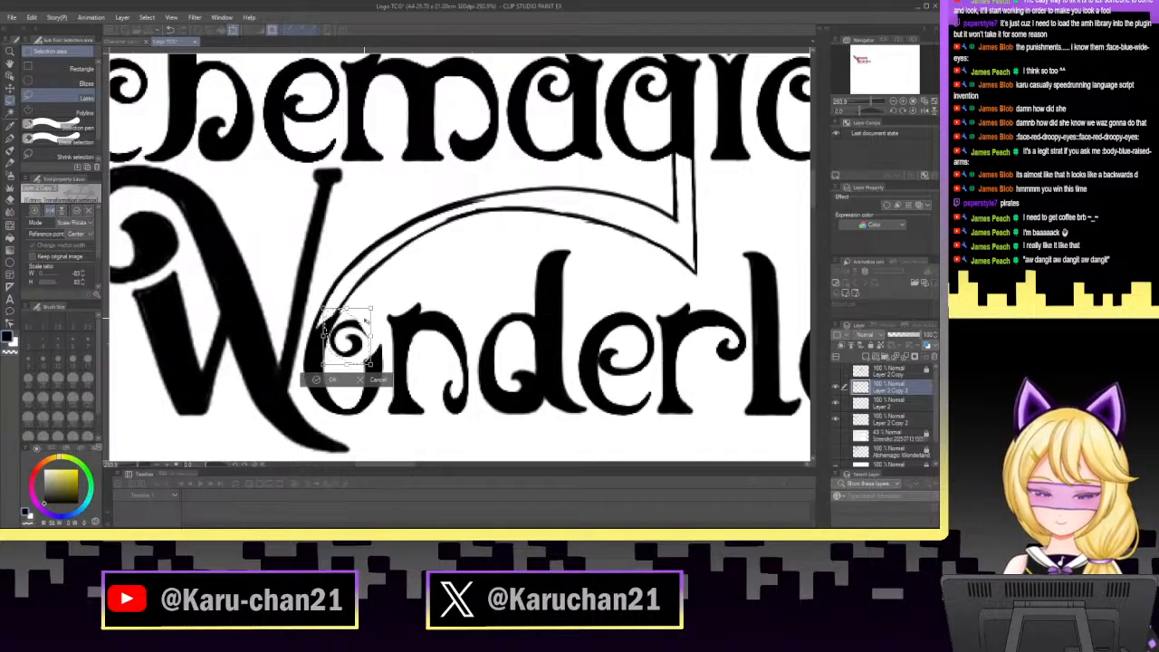
pyautogui.click(331, 381)
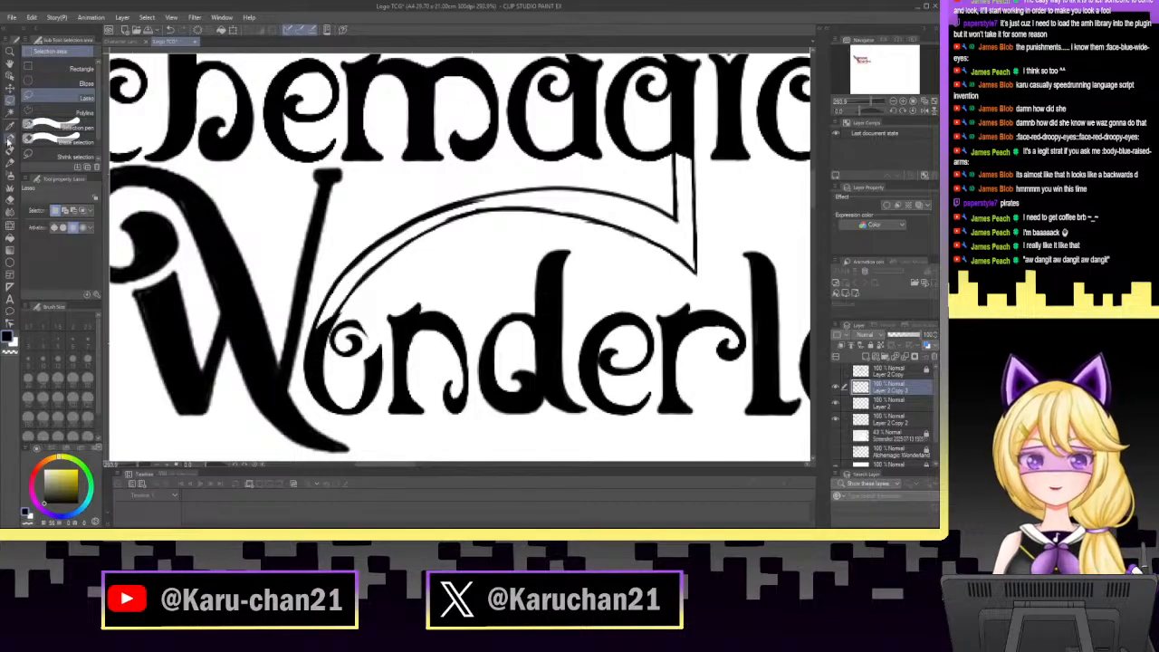
# Redraw the right side of the o in Wonderland with the Turnip pen at size 4, joining the curl to the bowl in solid black.
pyautogui.press('p')
pyautogui.moveTo(883, 101); pyautogui.dragTo(877, 101)
pyautogui.moveTo(864, 61); pyautogui.dragTo(863, 62)
pyautogui.moveTo(396, 166); pyautogui.dragTo(770, 408)
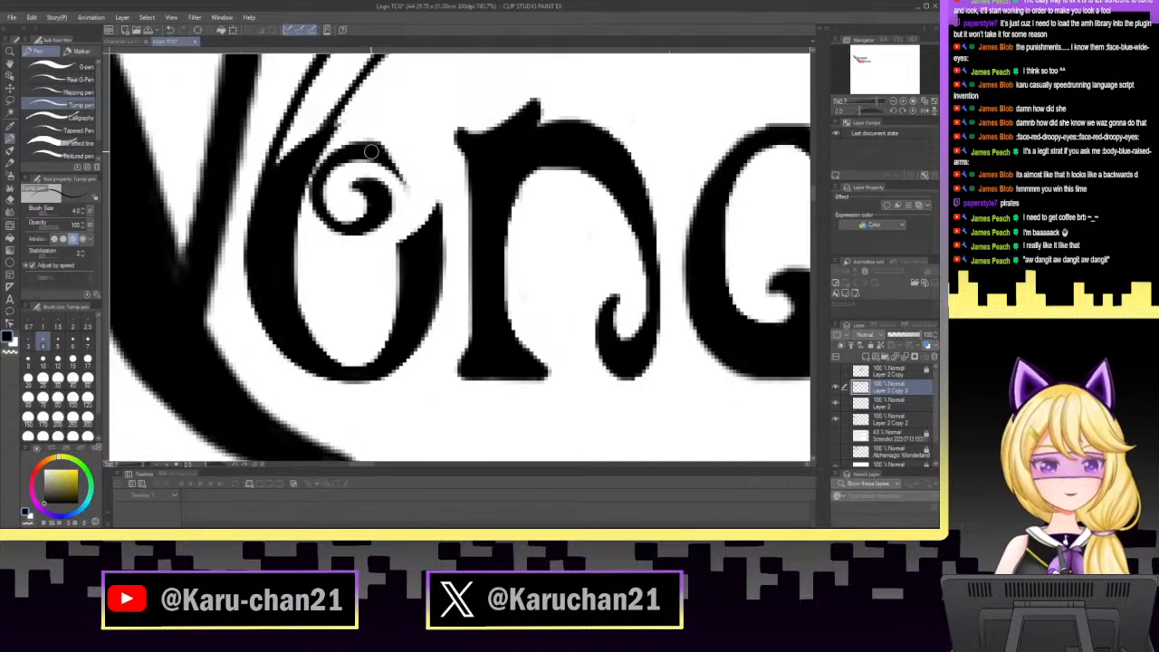
pyautogui.moveTo(373, 149)
pyautogui.mouseDown()
pyautogui.moveTo(398, 181)
pyautogui.moveTo(398, 256)
pyautogui.mouseUp()
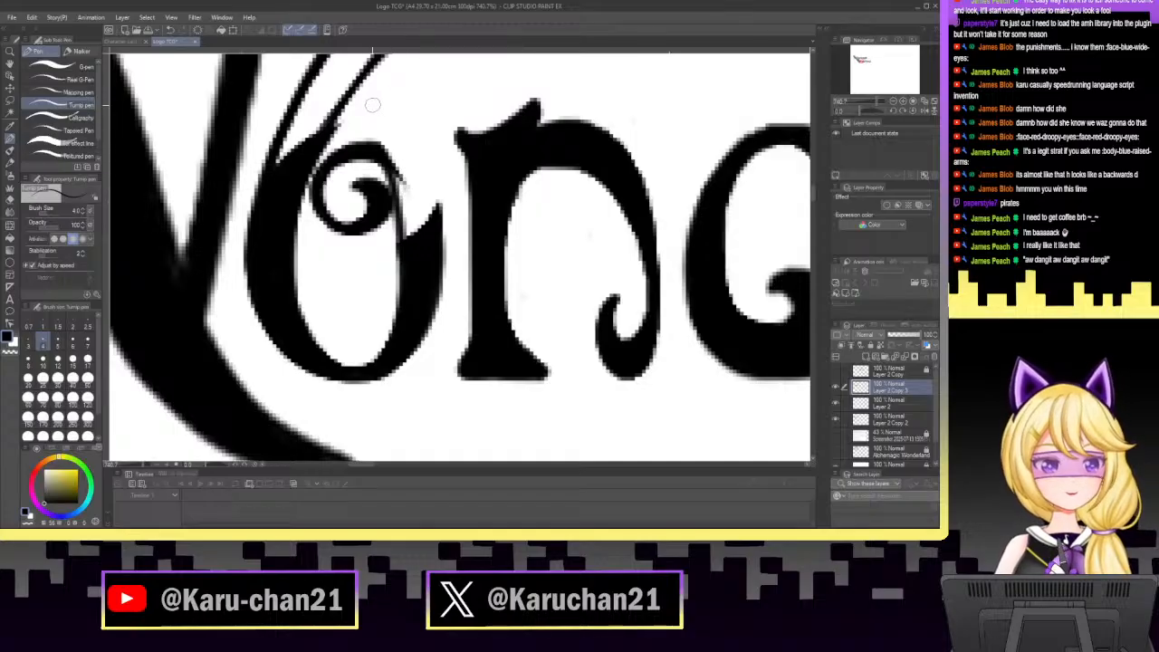
pyautogui.moveTo(333, 160)
pyautogui.mouseDown()
pyautogui.moveTo(373, 138)
pyautogui.moveTo(409, 150)
pyautogui.moveTo(433, 185)
pyautogui.moveTo(431, 233)
pyautogui.mouseUp()
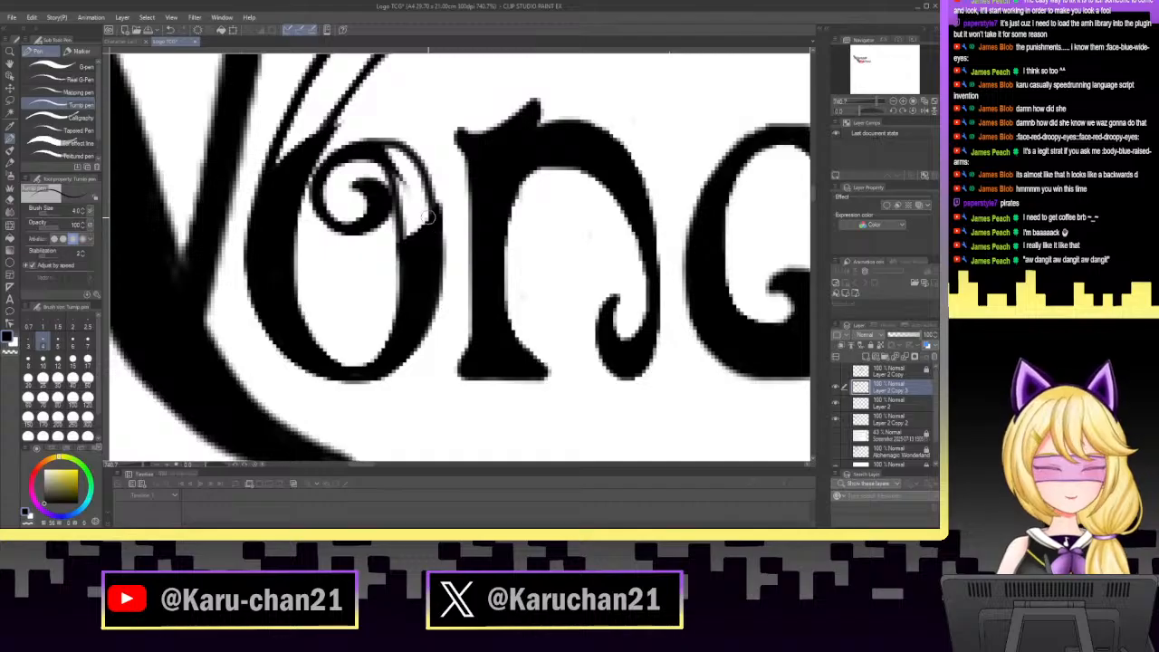
pyautogui.moveTo(397, 156)
pyautogui.mouseDown()
pyautogui.moveTo(424, 167)
pyautogui.moveTo(436, 226)
pyautogui.mouseUp()
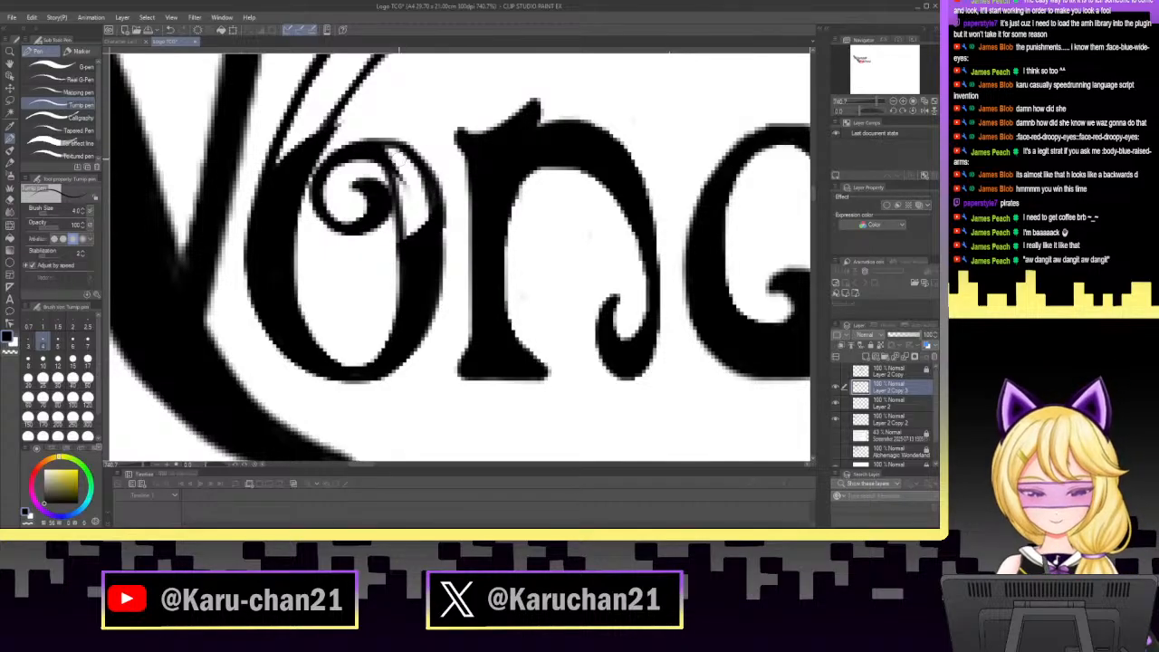
pyautogui.moveTo(398, 178)
pyautogui.mouseDown()
pyautogui.moveTo(397, 155)
pyautogui.moveTo(415, 163)
pyautogui.moveTo(424, 204)
pyautogui.moveTo(412, 234)
pyautogui.moveTo(402, 187)
pyautogui.moveTo(427, 241)
pyautogui.moveTo(435, 212)
pyautogui.moveTo(441, 258)
pyautogui.mouseUp()
pyautogui.moveTo(442, 216); pyautogui.dragTo(441, 287)
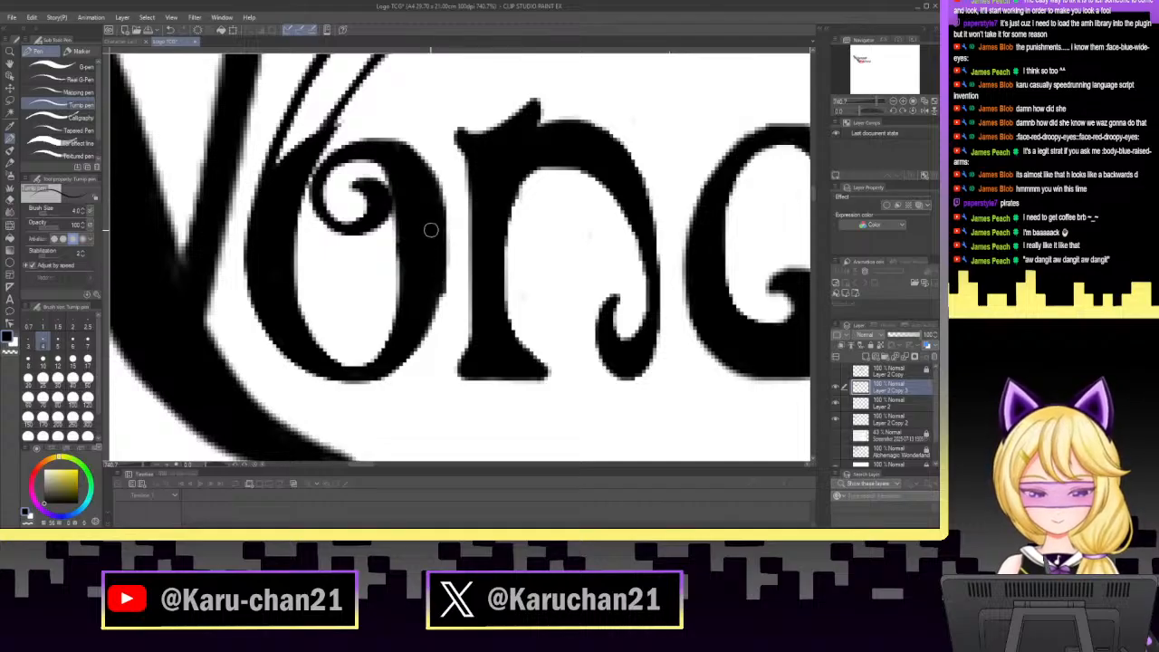
# Thin the inner edge of the o's right stroke with the Hard eraser at size 5 and clear the gap between the curl and the swash.
pyautogui.click(14, 200)
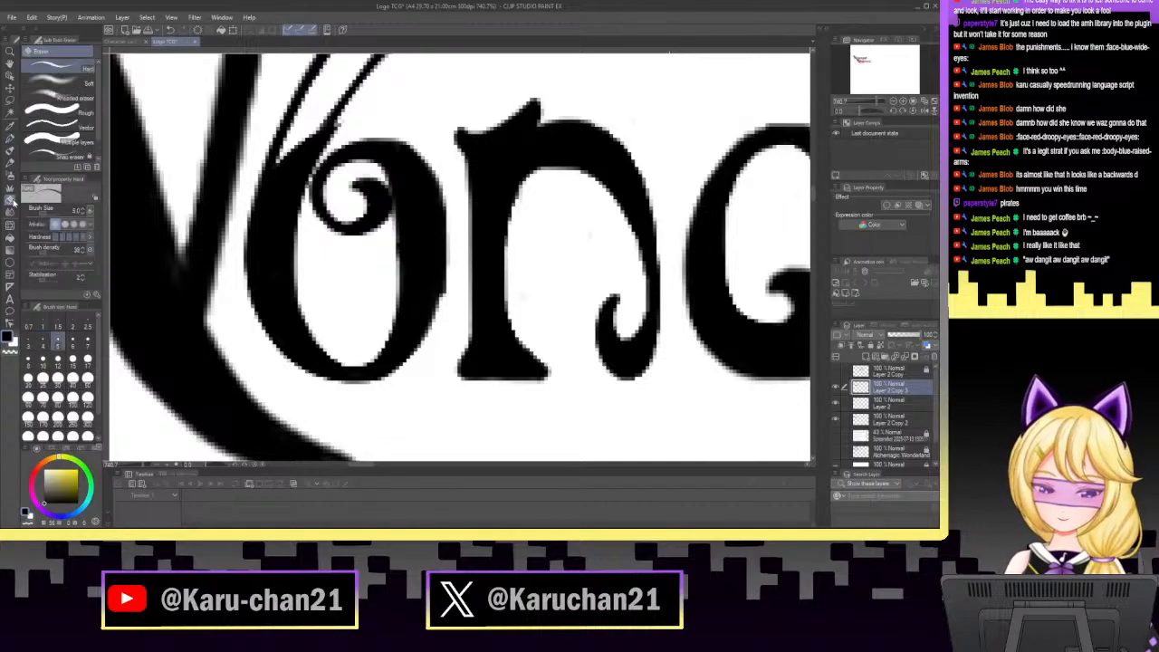
pyautogui.moveTo(355, 164)
pyautogui.mouseDown()
pyautogui.moveTo(398, 189)
pyautogui.moveTo(408, 224)
pyautogui.moveTo(396, 313)
pyautogui.moveTo(377, 340)
pyautogui.mouseUp()
pyautogui.moveTo(382, 172)
pyautogui.mouseDown()
pyautogui.moveTo(405, 214)
pyautogui.moveTo(399, 201)
pyautogui.moveTo(399, 276)
pyautogui.mouseUp()
pyautogui.moveTo(450, 308); pyautogui.dragTo(452, 285)
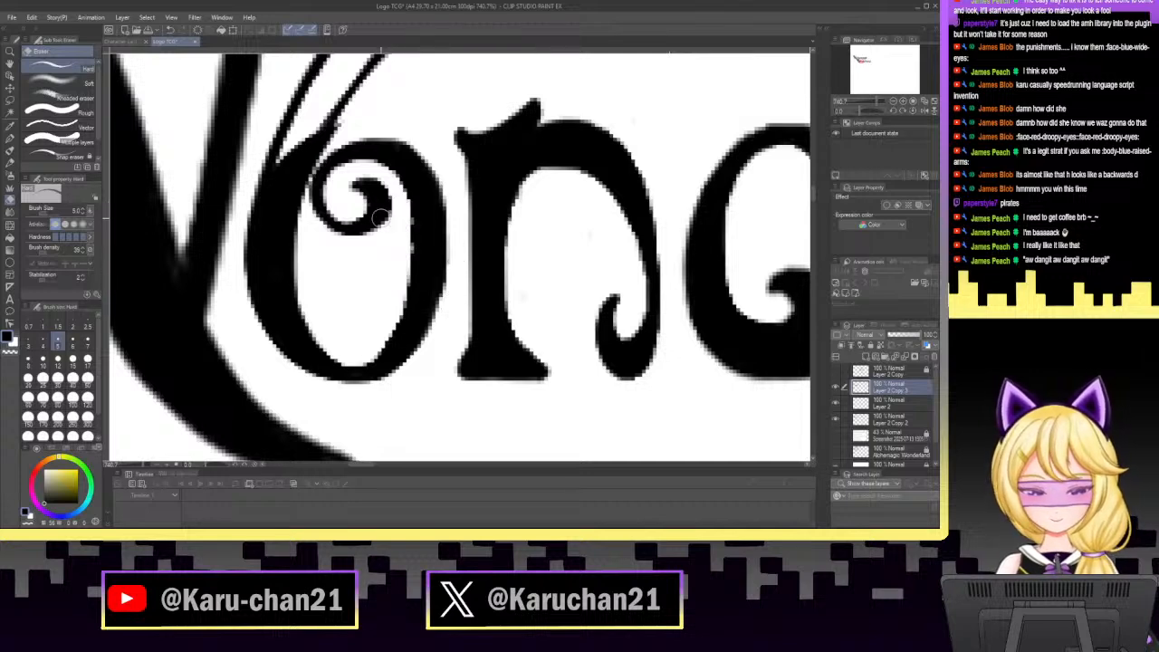
pyautogui.moveTo(351, 109)
pyautogui.mouseDown()
pyautogui.moveTo(310, 177)
pyautogui.moveTo(313, 161)
pyautogui.moveTo(305, 202)
pyautogui.mouseUp()
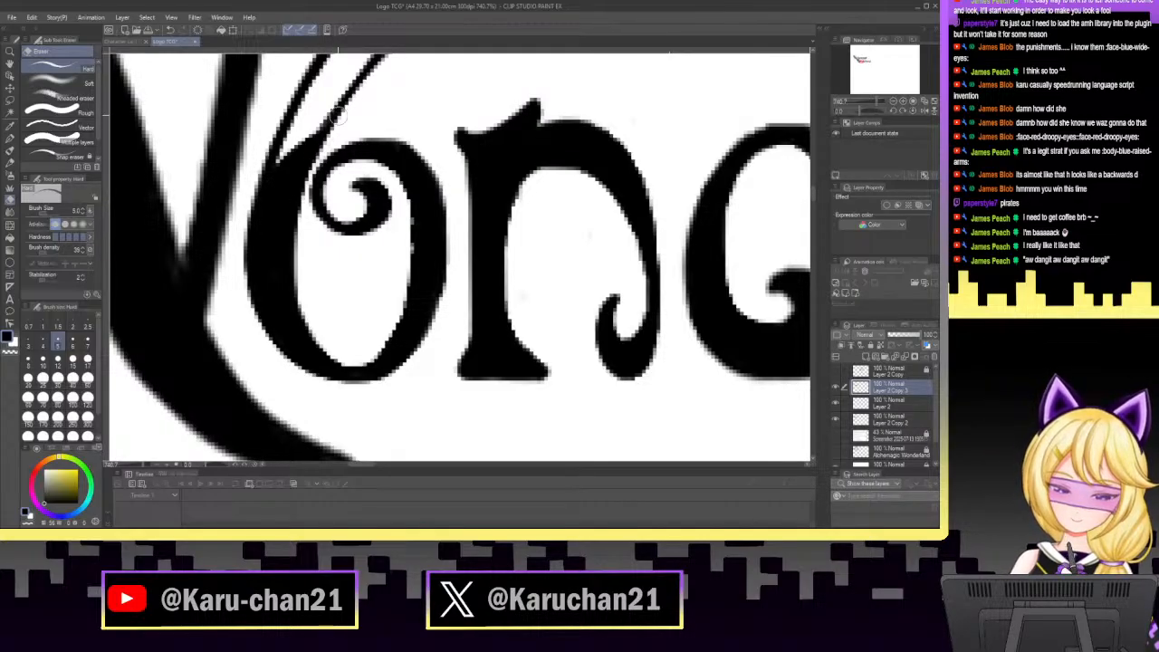
# Thicken the outer right edge of the o with the Turnip pen and clean up its outline with the Hard eraser.
pyautogui.moveTo(876, 103)
pyautogui.mouseDown()
pyautogui.moveTo(863, 112)
pyautogui.moveTo(878, 107)
pyautogui.mouseUp()
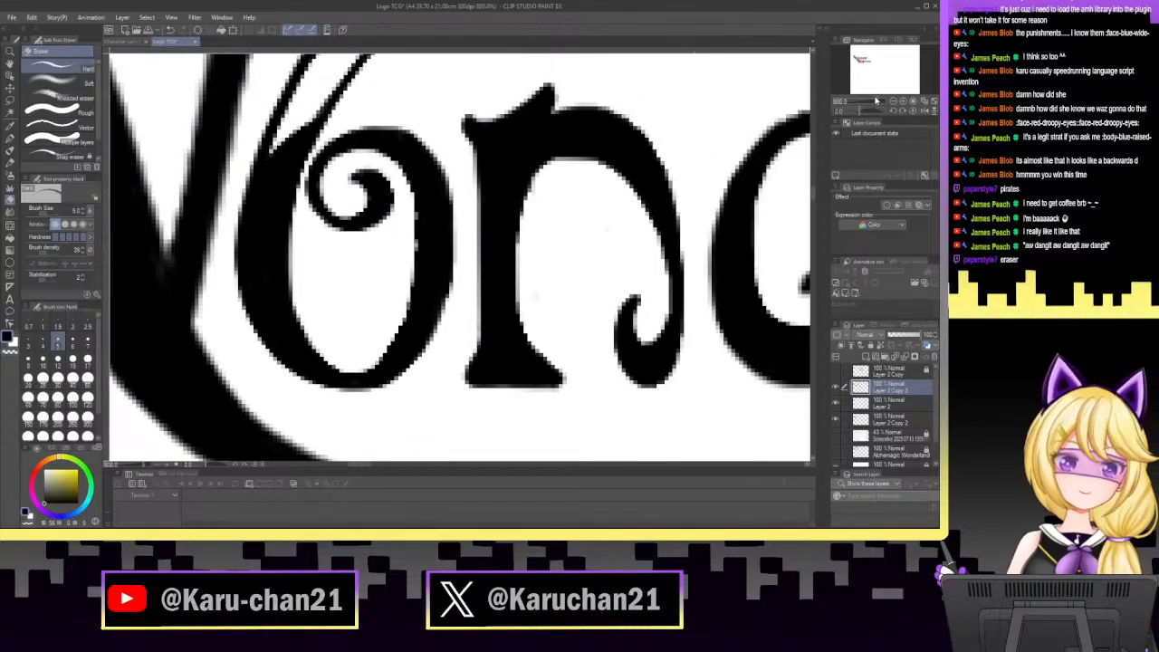
pyautogui.click(9, 138)
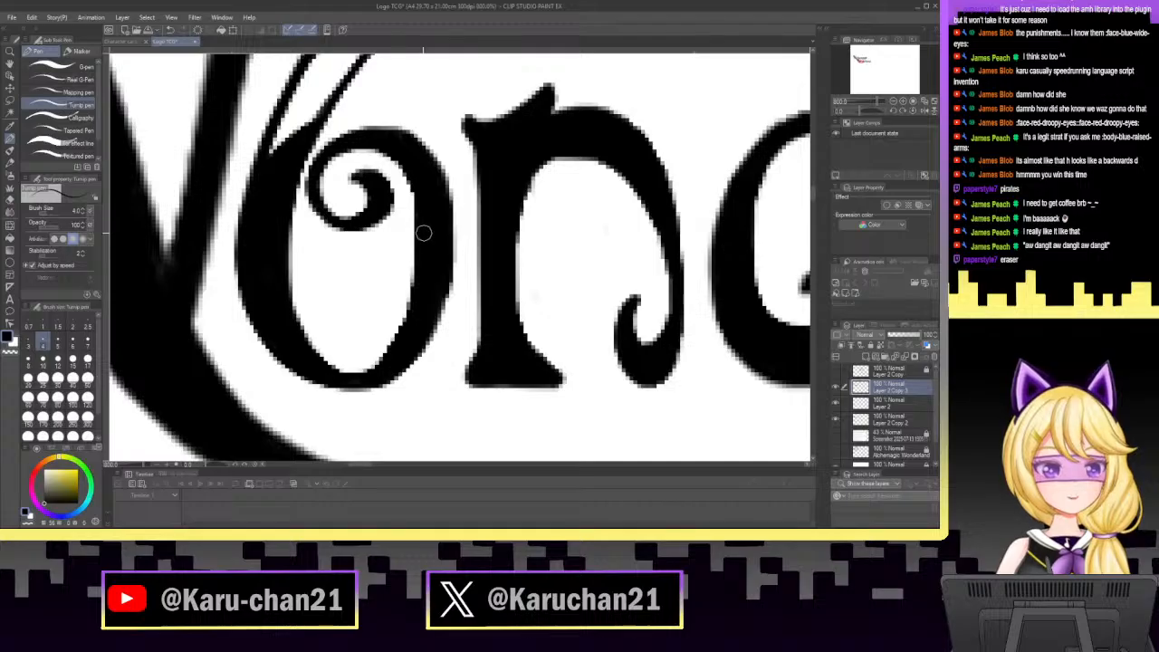
pyautogui.moveTo(444, 241)
pyautogui.mouseDown()
pyautogui.moveTo(449, 275)
pyautogui.moveTo(452, 262)
pyautogui.mouseUp()
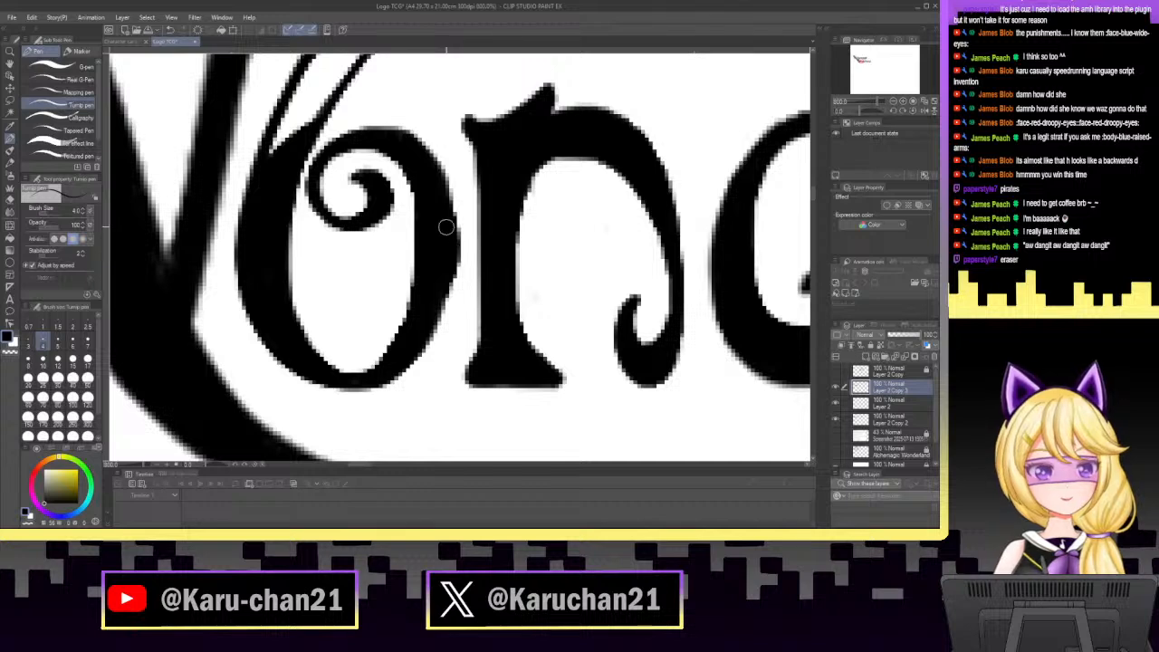
pyautogui.click(10, 198)
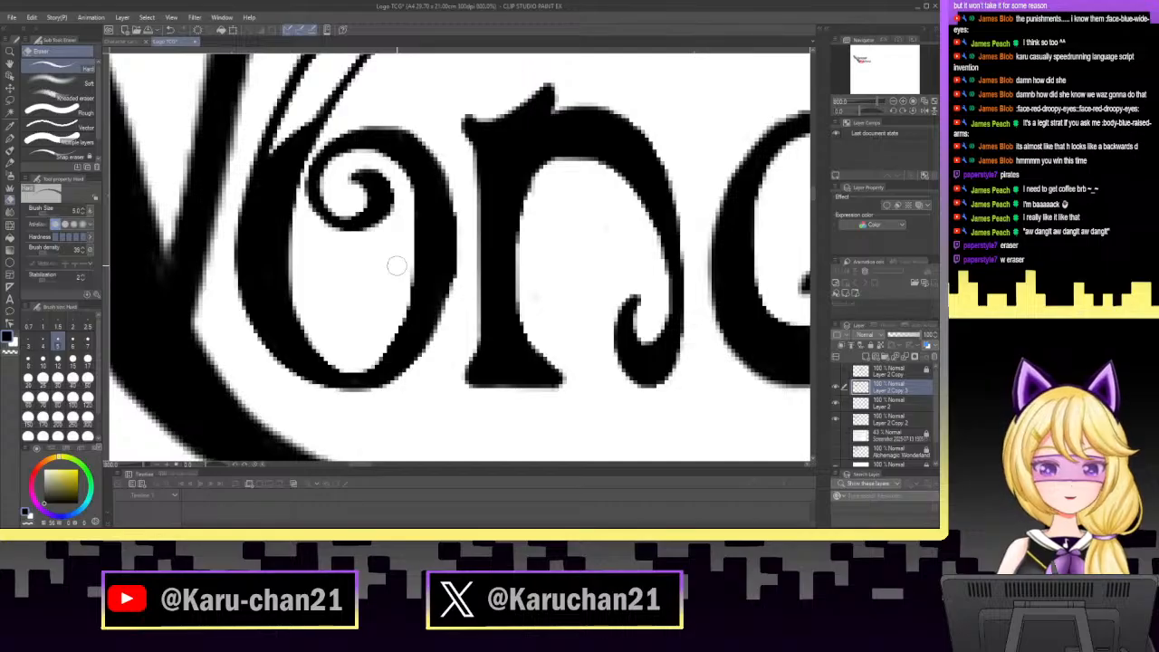
pyautogui.click(879, 402)
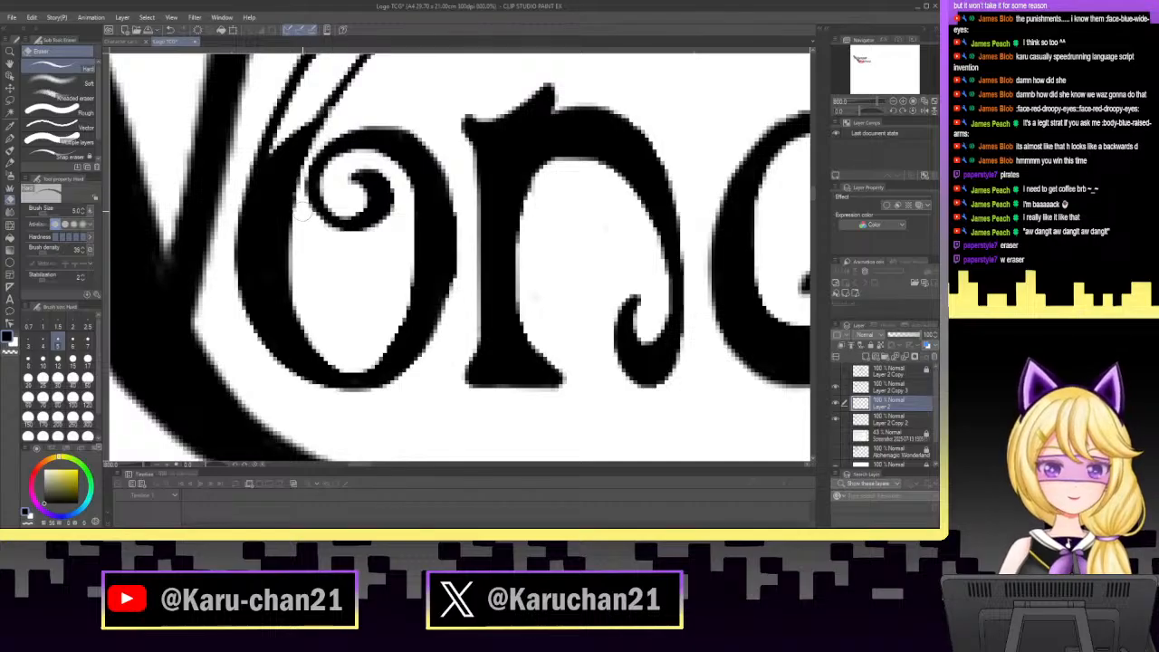
pyautogui.click(899, 421)
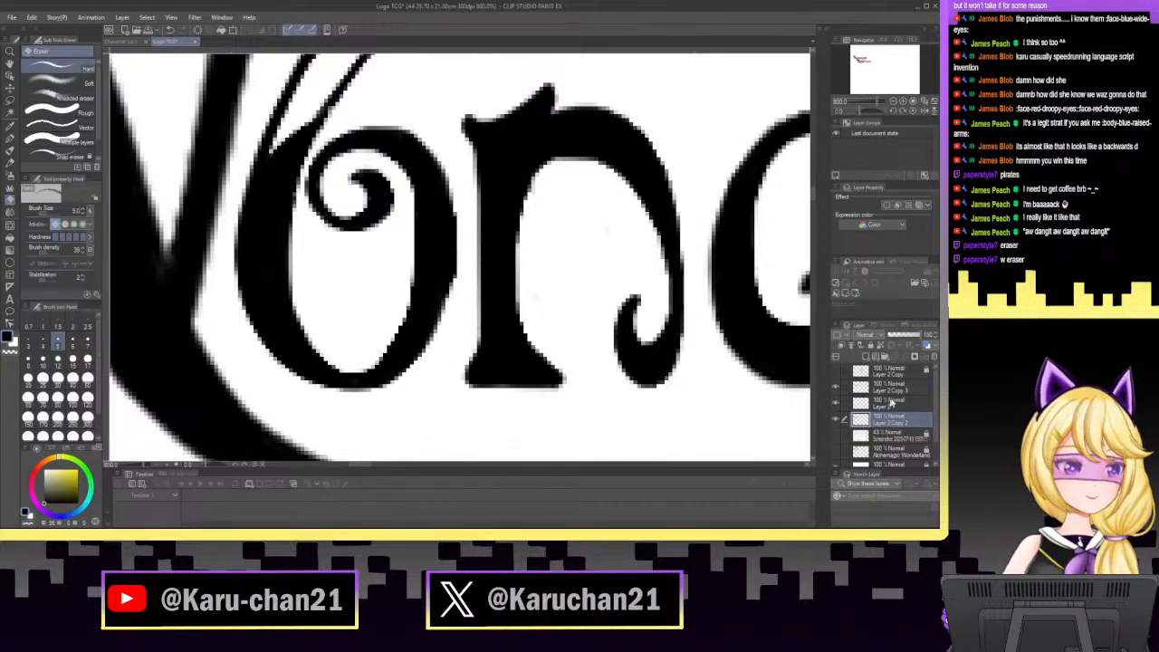
pyautogui.click(896, 388)
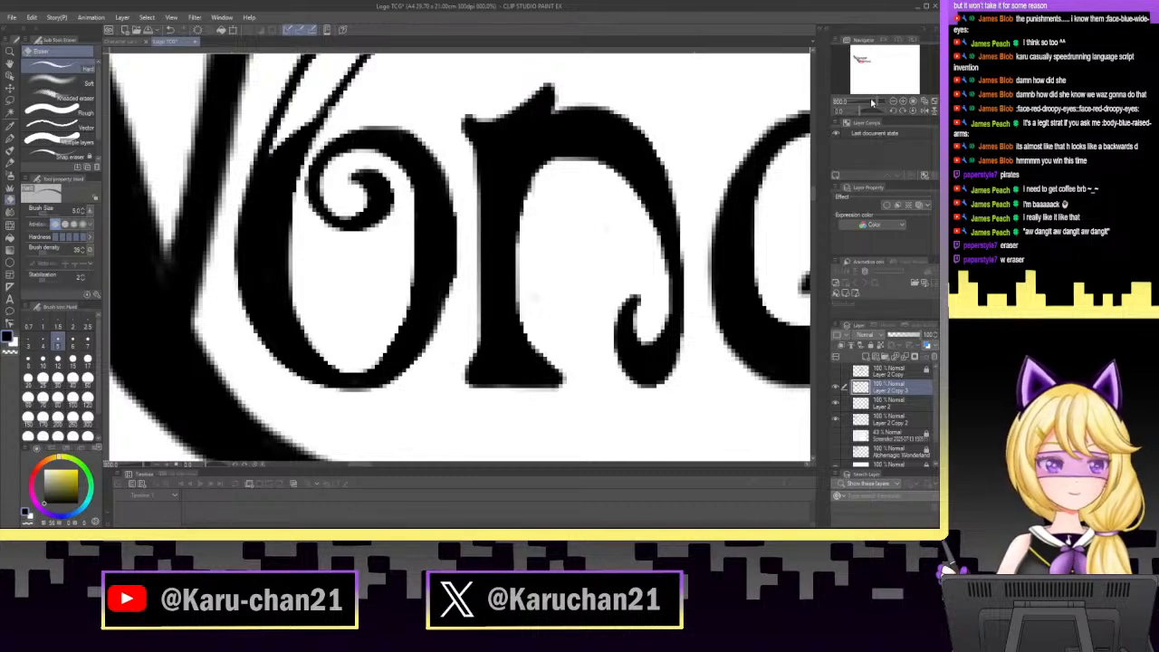
# Fill the swash solid black with the Turnip pen from the o of Wonderland up to the top of the arc.
pyautogui.moveTo(876, 103); pyautogui.dragTo(867, 112)
pyautogui.moveTo(867, 60); pyautogui.dragTo(864, 62)
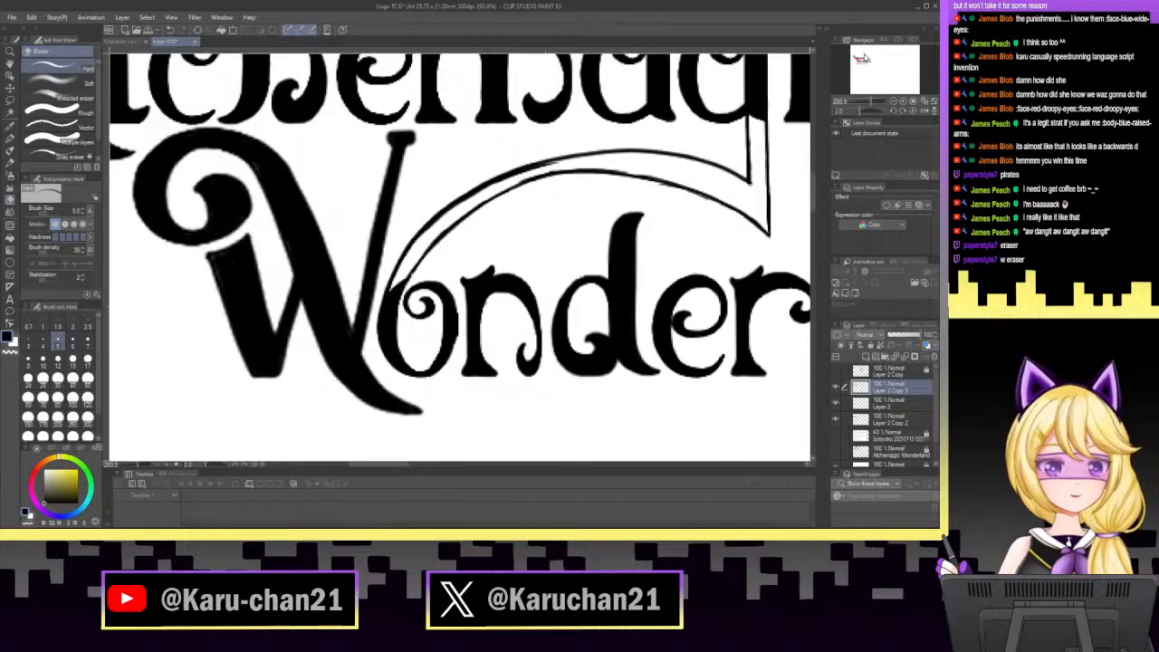
pyautogui.click(10, 142)
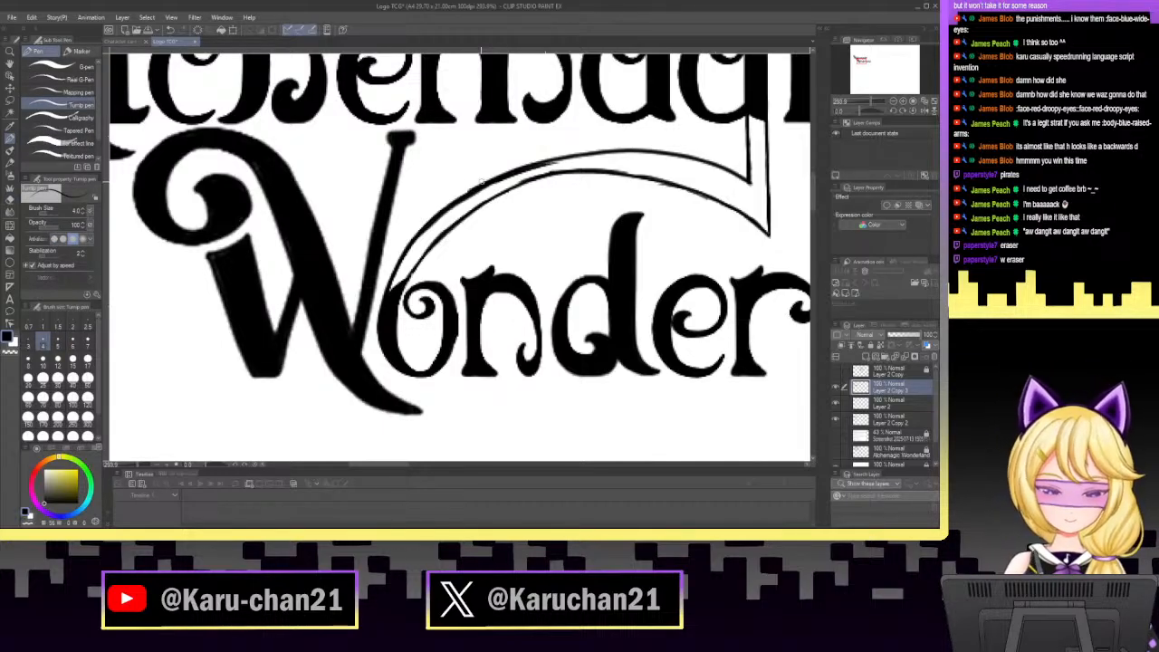
pyautogui.moveTo(460, 193)
pyautogui.mouseDown()
pyautogui.moveTo(536, 165)
pyautogui.moveTo(427, 215)
pyautogui.mouseUp()
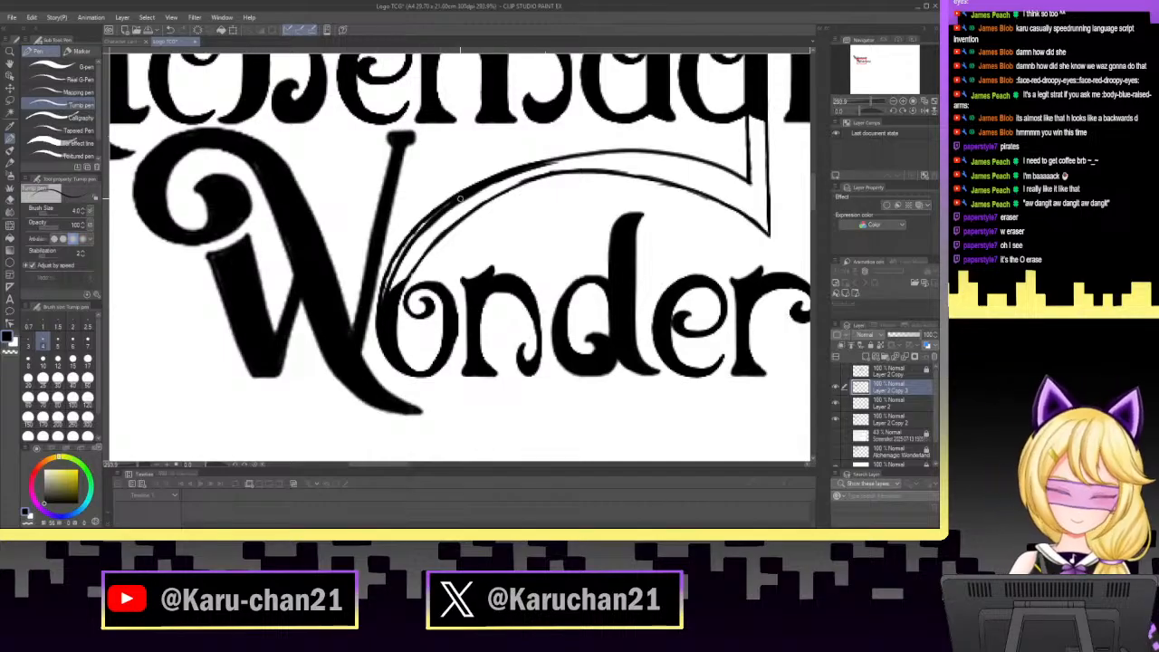
pyautogui.moveTo(426, 220)
pyautogui.mouseDown()
pyautogui.moveTo(467, 196)
pyautogui.moveTo(417, 240)
pyautogui.moveTo(488, 190)
pyautogui.moveTo(409, 264)
pyautogui.moveTo(422, 236)
pyautogui.moveTo(390, 290)
pyautogui.moveTo(406, 254)
pyautogui.mouseUp()
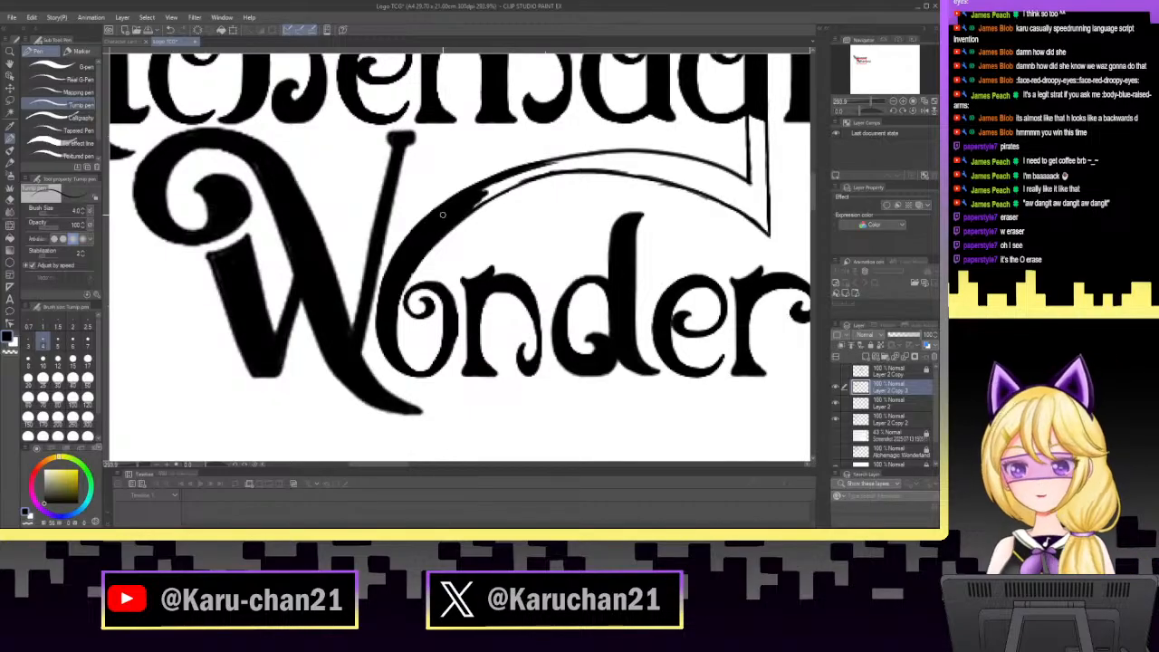
pyautogui.moveTo(507, 174)
pyautogui.mouseDown()
pyautogui.moveTo(457, 217)
pyautogui.moveTo(466, 214)
pyautogui.mouseUp()
pyautogui.moveTo(516, 183); pyautogui.dragTo(569, 161)
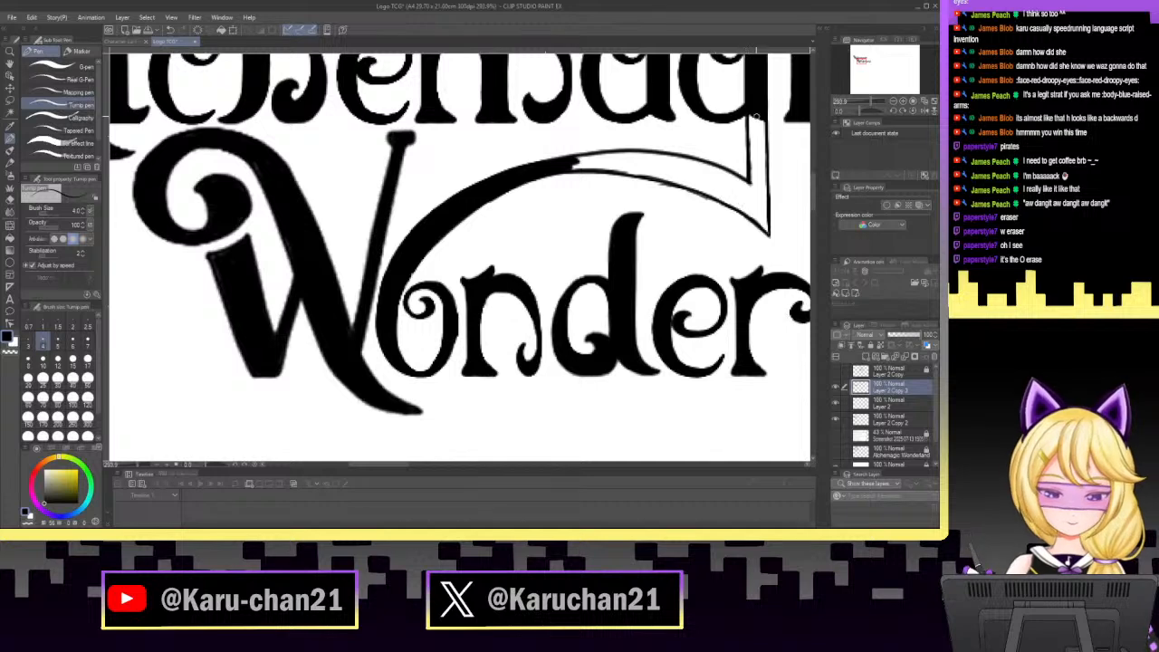
# Fill the g's vertical tail and the remaining section of the swash beside it solid black, rotating the canvas for the curve.
pyautogui.moveTo(757, 118)
pyautogui.mouseDown()
pyautogui.moveTo(761, 195)
pyautogui.moveTo(756, 165)
pyautogui.mouseUp()
pyautogui.moveTo(761, 215); pyautogui.dragTo(750, 198)
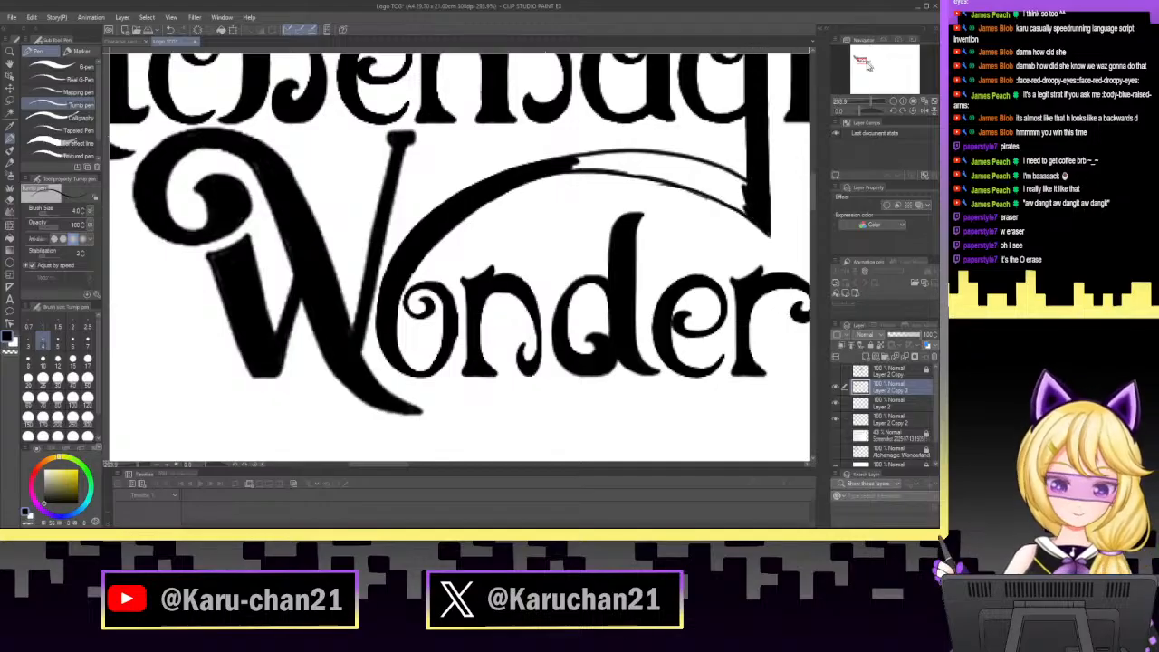
pyautogui.moveTo(865, 62); pyautogui.dragTo(862, 60)
pyautogui.moveTo(872, 101); pyautogui.dragTo(847, 111)
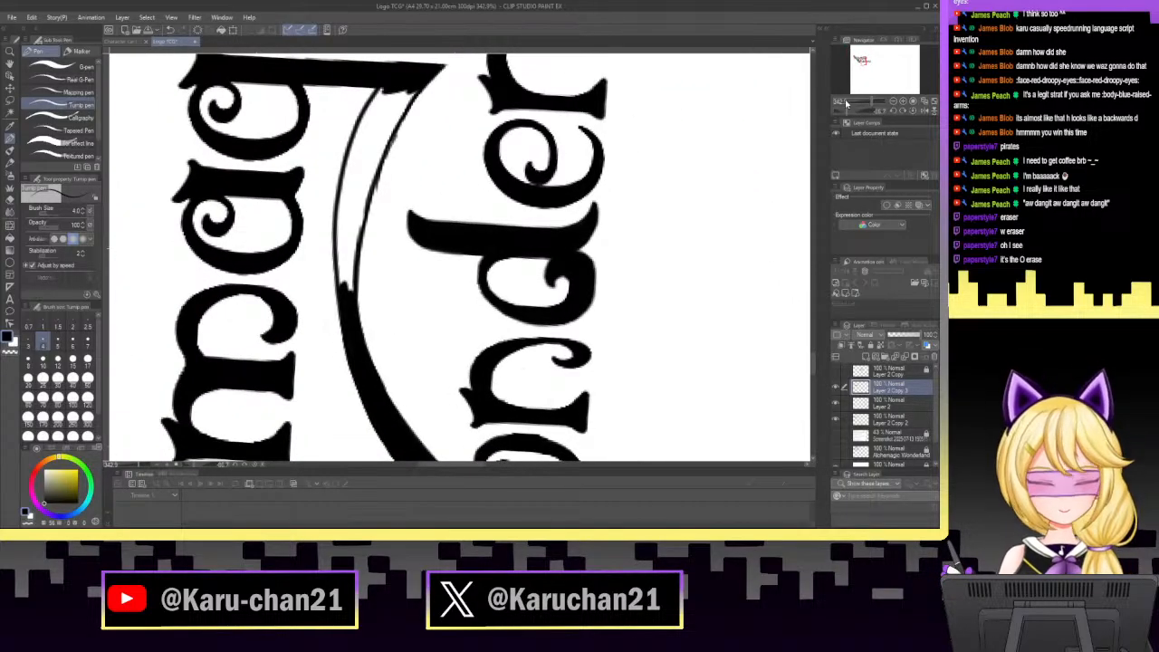
pyautogui.moveTo(370, 110)
pyautogui.mouseDown()
pyautogui.moveTo(389, 82)
pyautogui.moveTo(365, 126)
pyautogui.moveTo(402, 86)
pyautogui.moveTo(367, 143)
pyautogui.mouseUp()
pyautogui.moveTo(405, 91); pyautogui.dragTo(365, 172)
pyautogui.moveTo(404, 110)
pyautogui.mouseDown()
pyautogui.moveTo(364, 201)
pyautogui.moveTo(352, 288)
pyautogui.moveTo(338, 225)
pyautogui.moveTo(337, 276)
pyautogui.moveTo(362, 114)
pyautogui.moveTo(343, 226)
pyautogui.moveTo(362, 163)
pyautogui.moveTo(354, 213)
pyautogui.mouseUp()
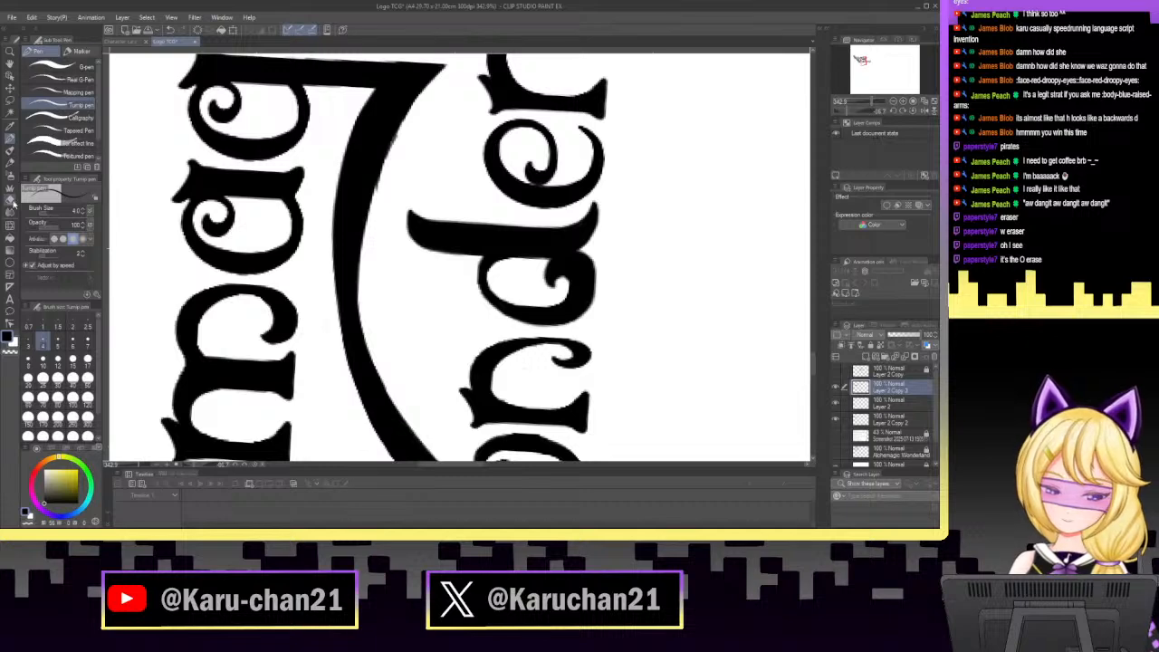
# Merge Layer 2 Copy 3, Layer 2 and Layer 2 Copy 2 into a single layer.
pyautogui.click(12, 198)
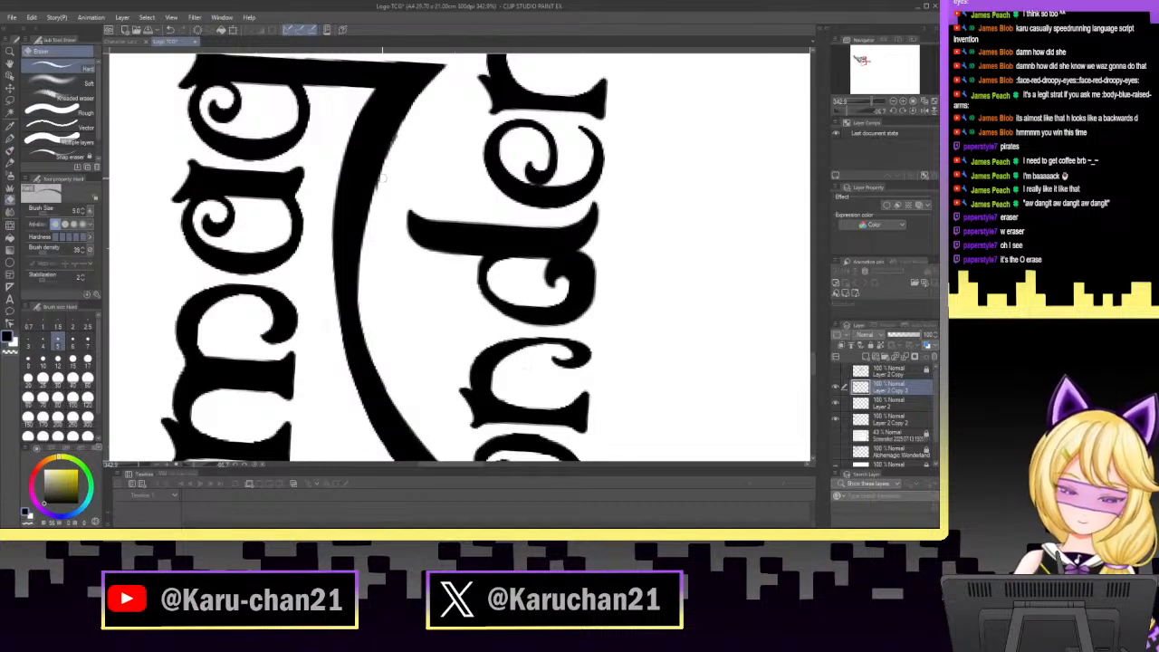
pyautogui.click(907, 407)
pyautogui.rightClick(910, 405)
pyautogui.click(910, 405)
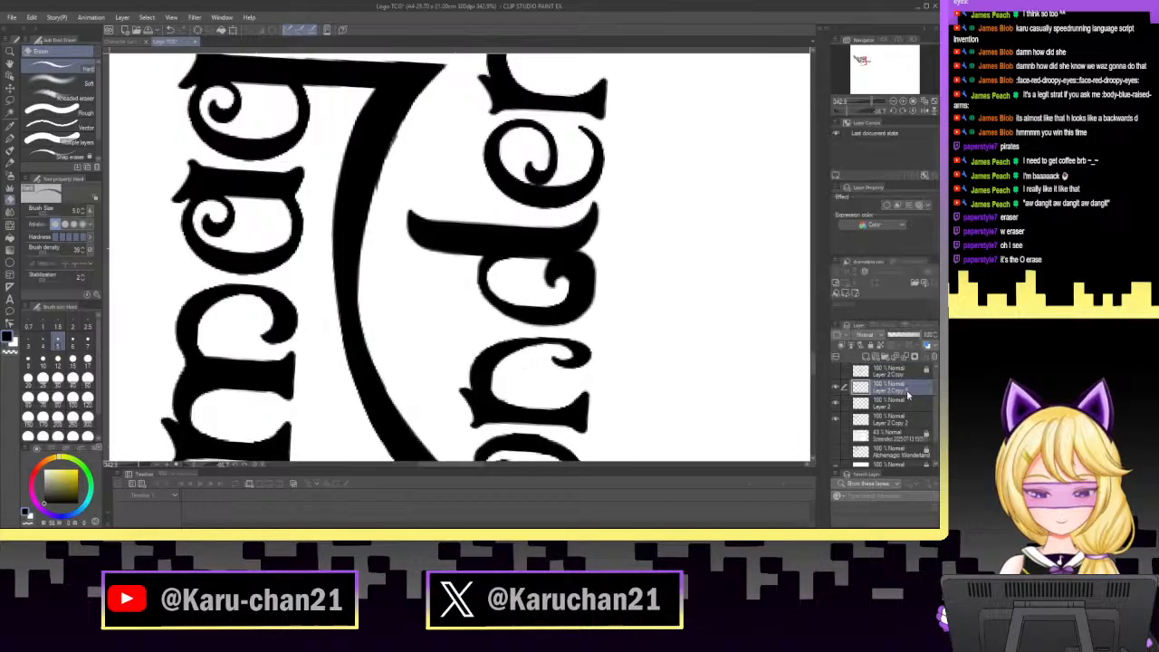
pyautogui.keyDown('shift'); pyautogui.click(906, 421); pyautogui.keyUp('shift')
pyautogui.rightClick(907, 408)
pyautogui.click(907, 364)
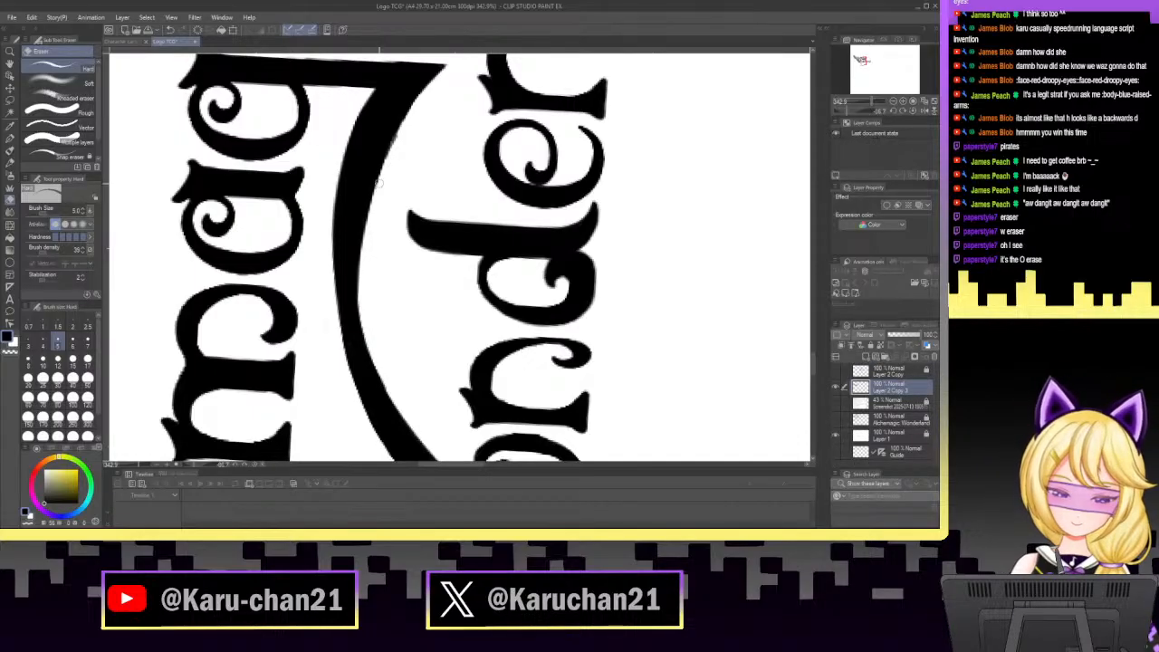
# Smooth the swash's inner edge with the Hard eraser, reset the canvas rotation and check the whole logo.
pyautogui.moveTo(384, 177); pyautogui.dragTo(383, 179)
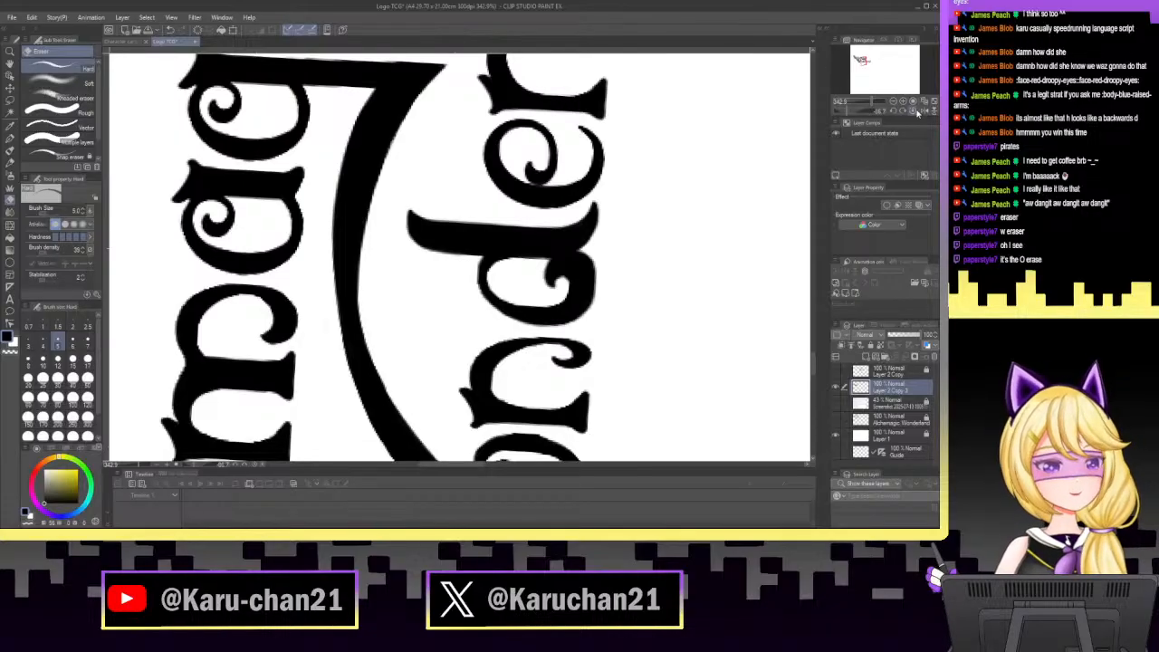
pyautogui.click(913, 111)
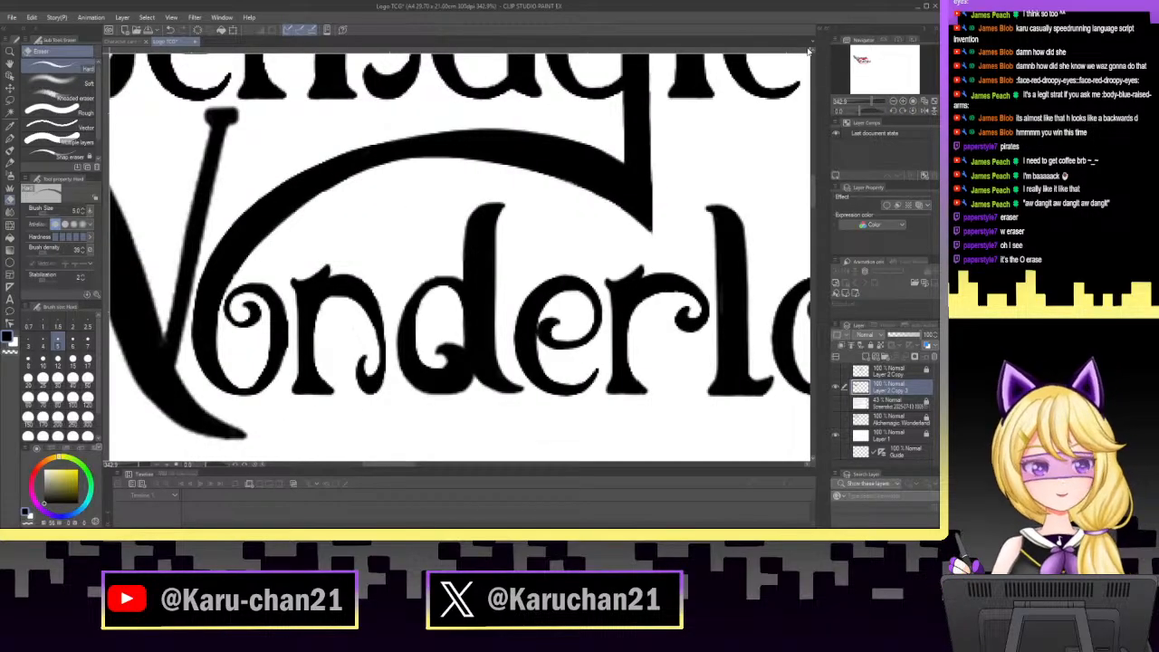
pyautogui.scroll(-5, 862, 106)
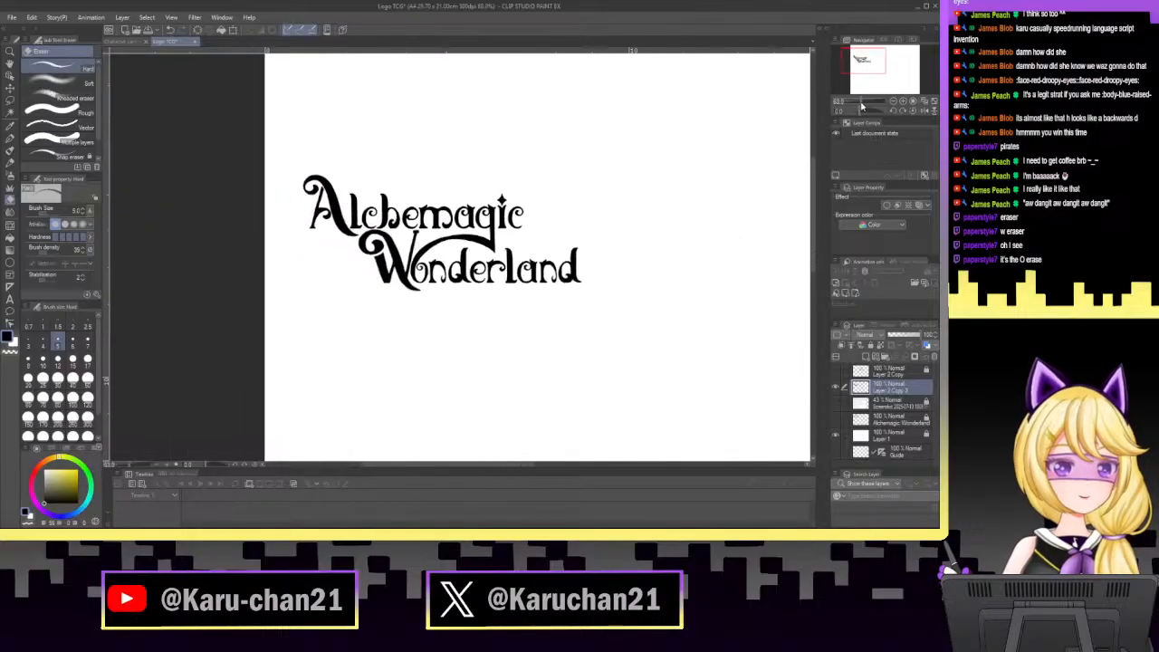
pyautogui.scroll(3, 861, 106)
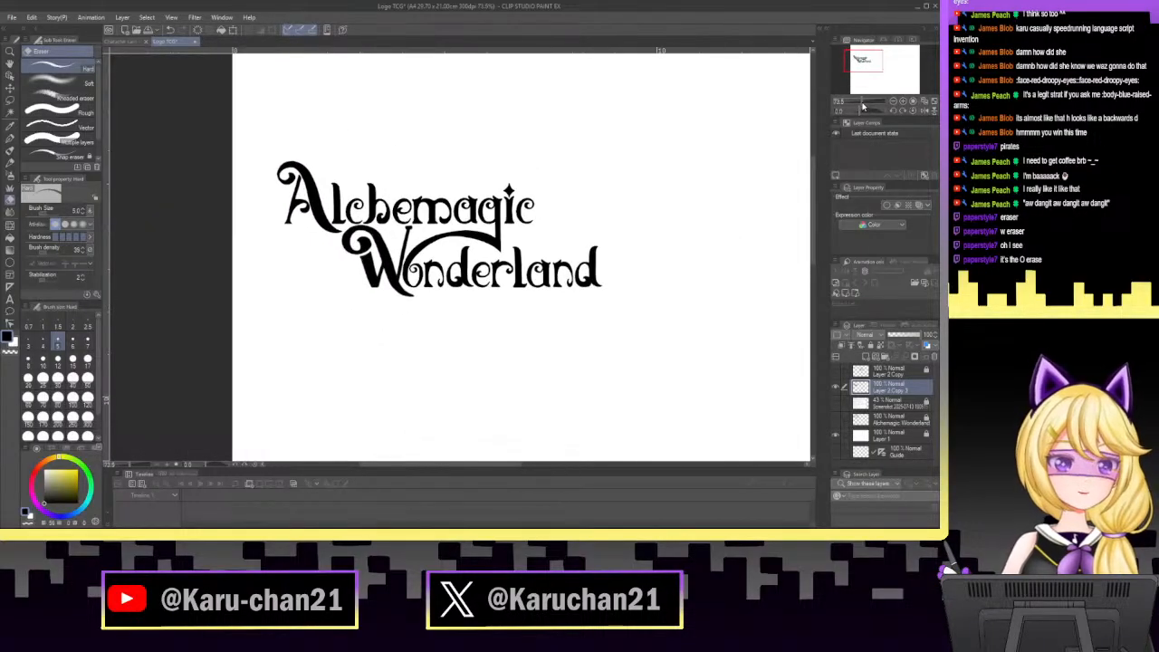
pyautogui.scroll(4, 863, 106)
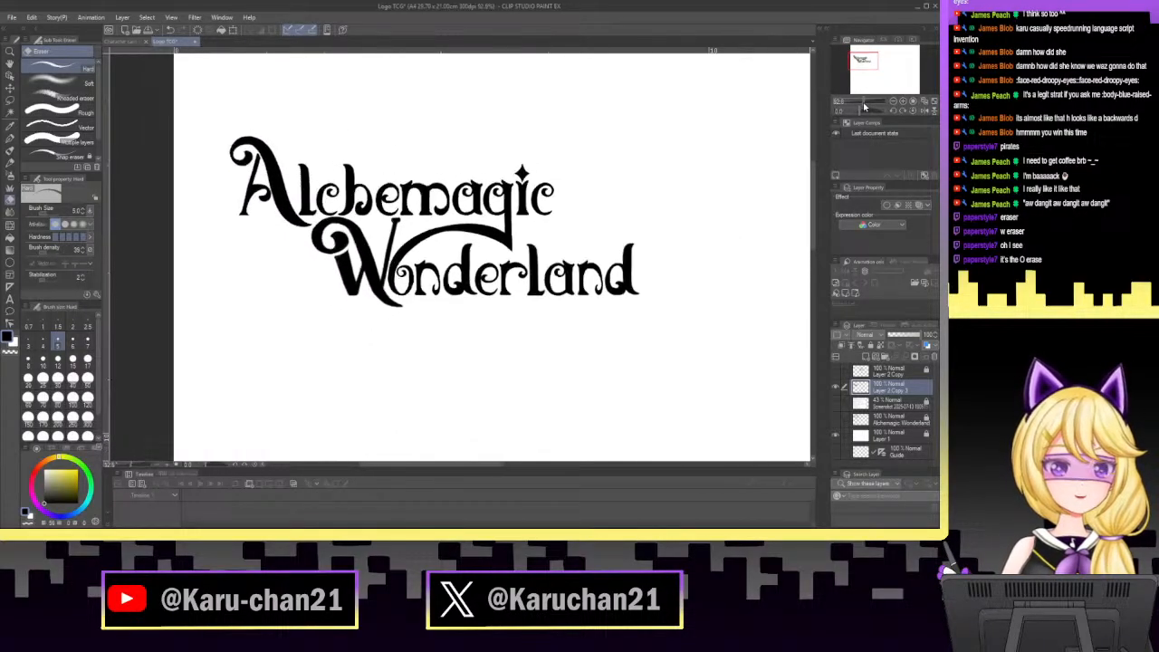
pyautogui.scroll(4, 869, 108)
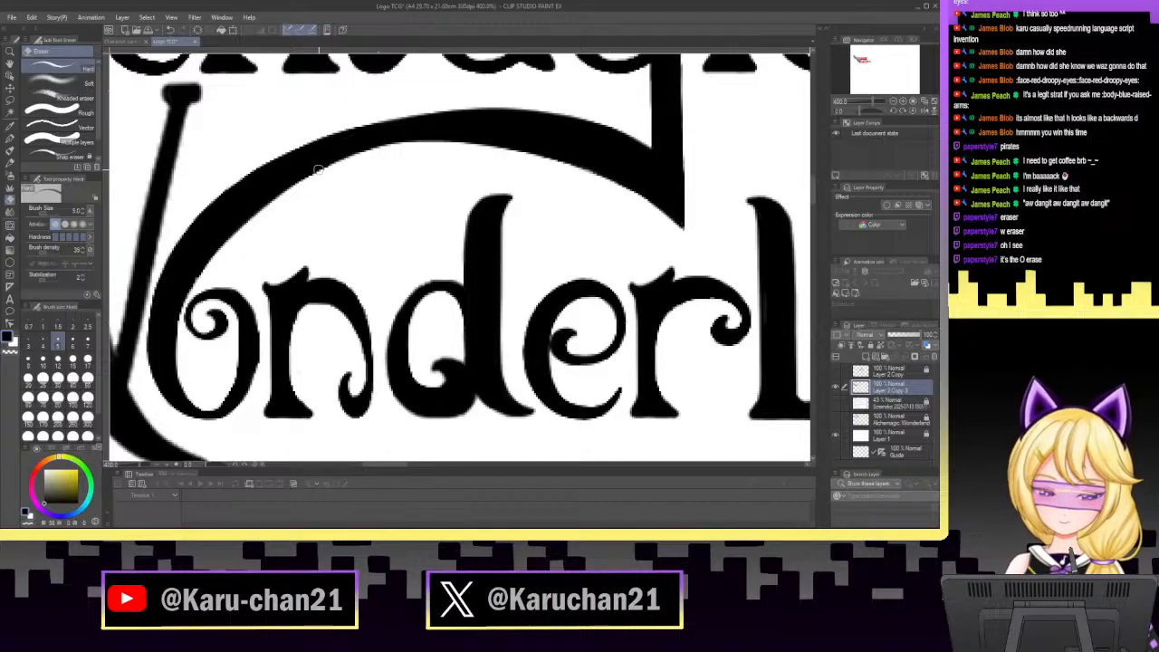
# Touch up the swash's edges around the o of Wonderland with the Turnip pen and the Hard eraser.
pyautogui.click(10, 140)
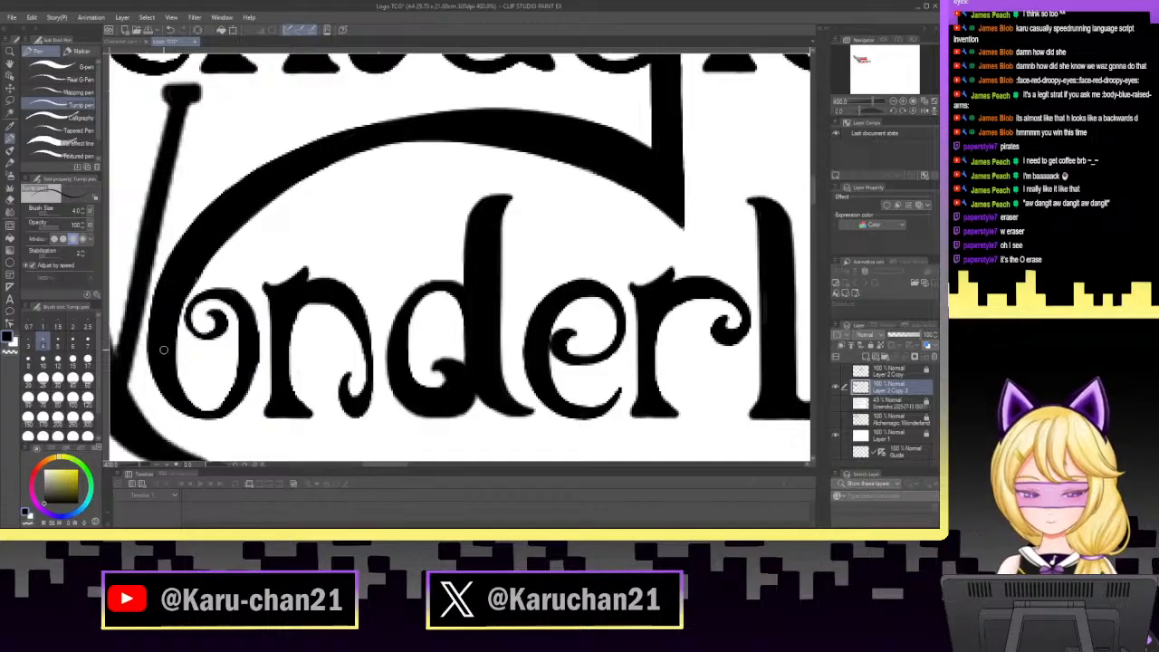
pyautogui.click(11, 195)
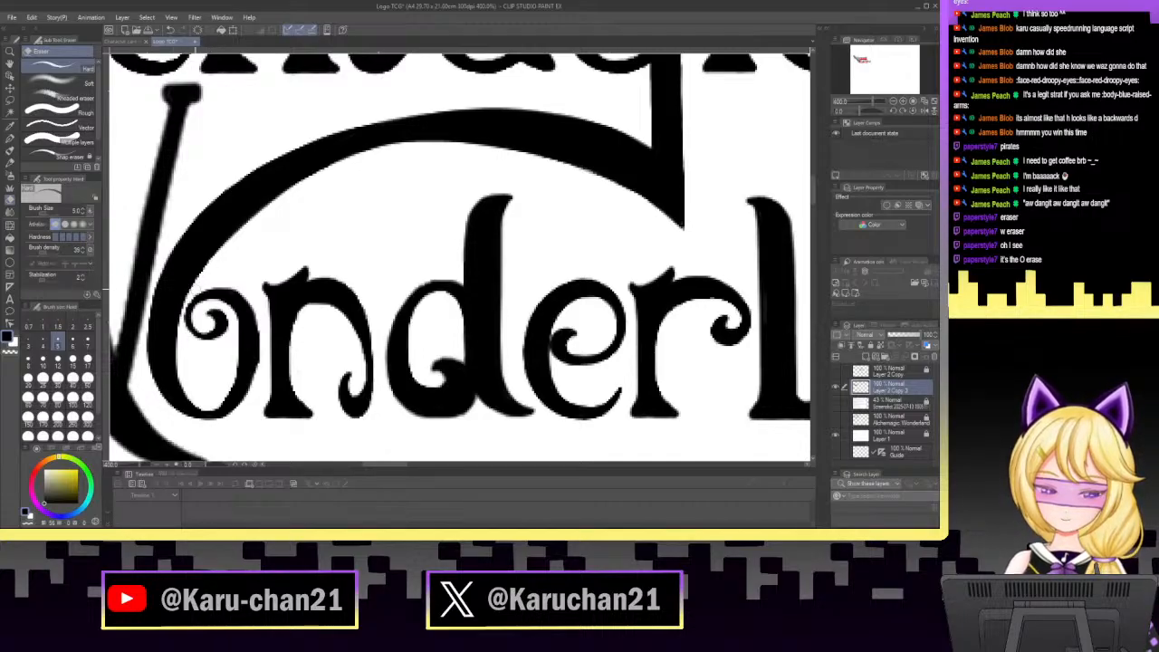
pyautogui.press('p')
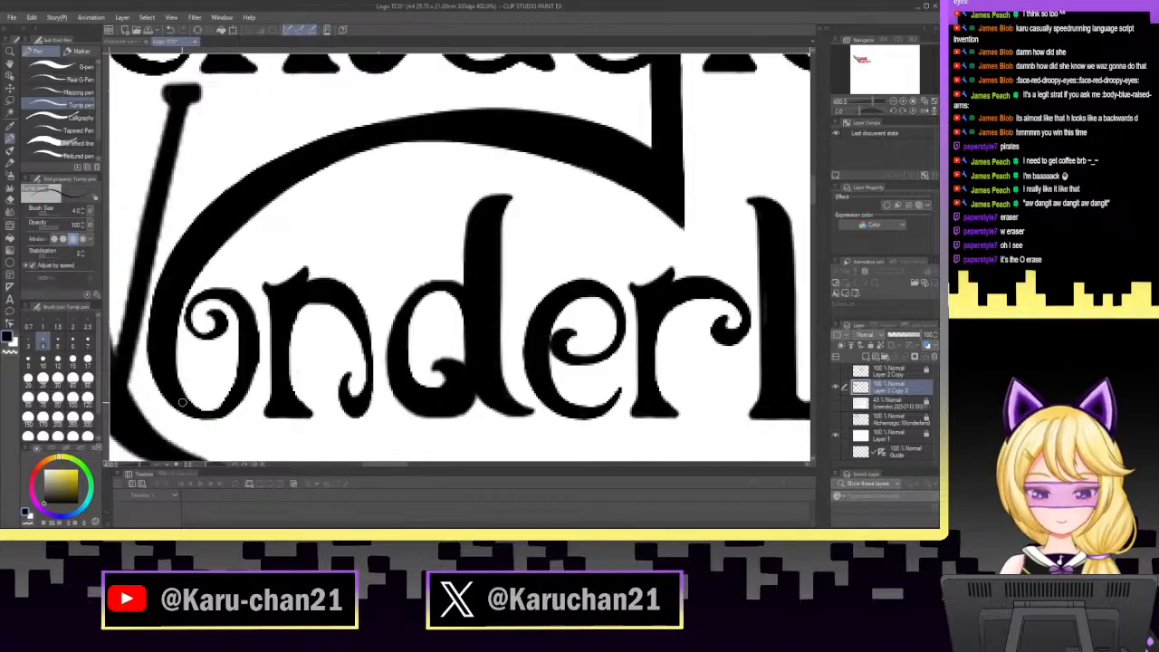
pyautogui.click(10, 199)
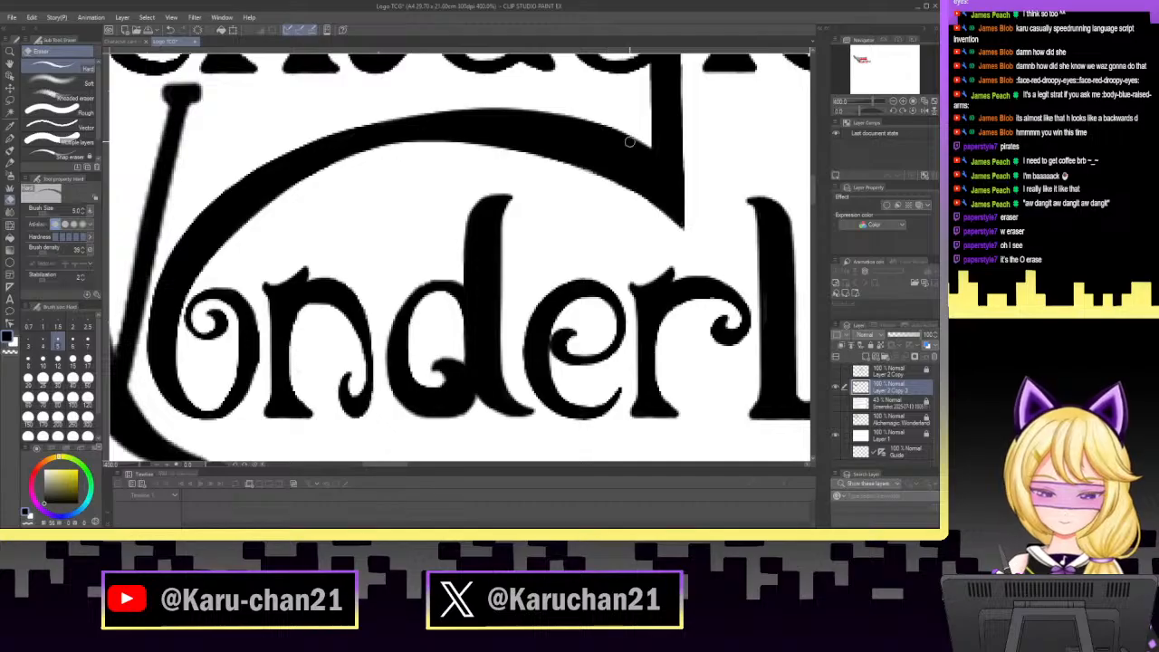
# Erase the thick outer part of the swash beside the g's tail with the Hard eraser, rotating the canvas, so it tapers to a thin stroke.
pyautogui.moveTo(647, 127)
pyautogui.mouseDown()
pyautogui.moveTo(649, 182)
pyautogui.moveTo(645, 145)
pyautogui.mouseUp()
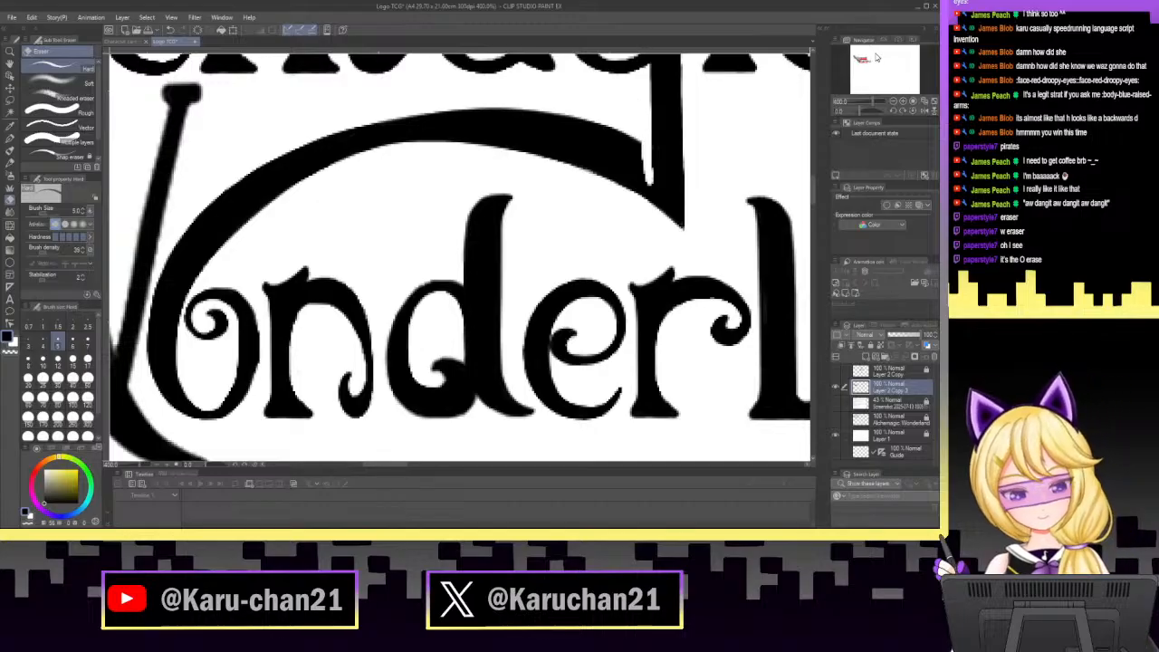
pyautogui.moveTo(859, 111); pyautogui.dragTo(850, 89)
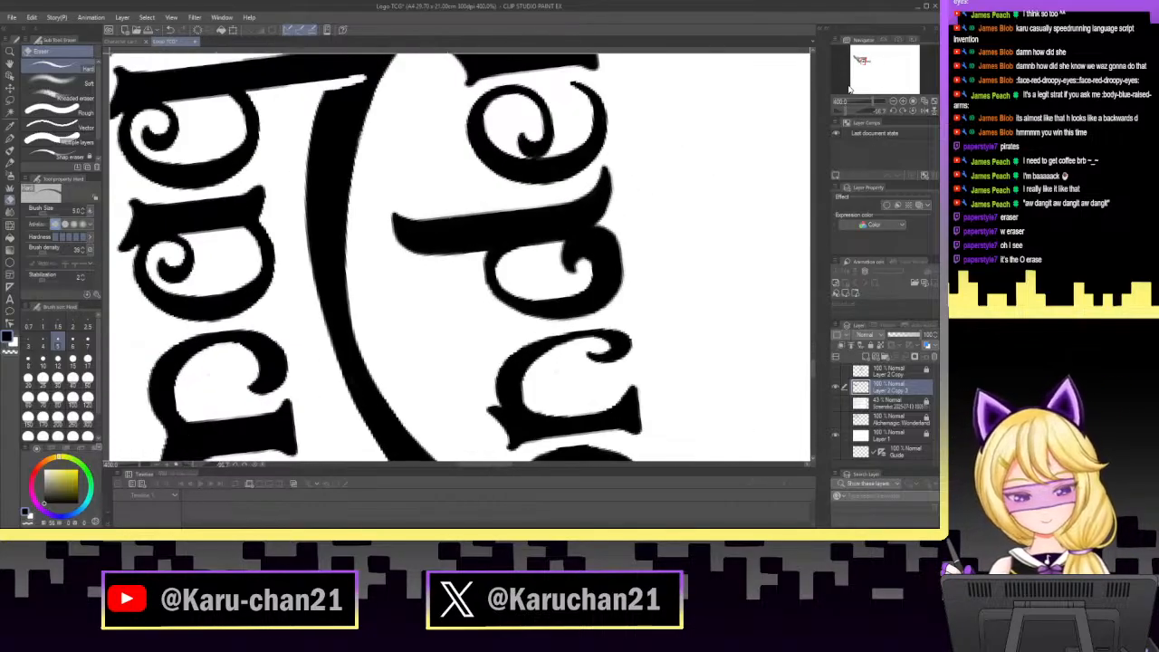
pyautogui.moveTo(361, 84)
pyautogui.mouseDown()
pyautogui.moveTo(328, 199)
pyautogui.moveTo(328, 358)
pyautogui.mouseUp()
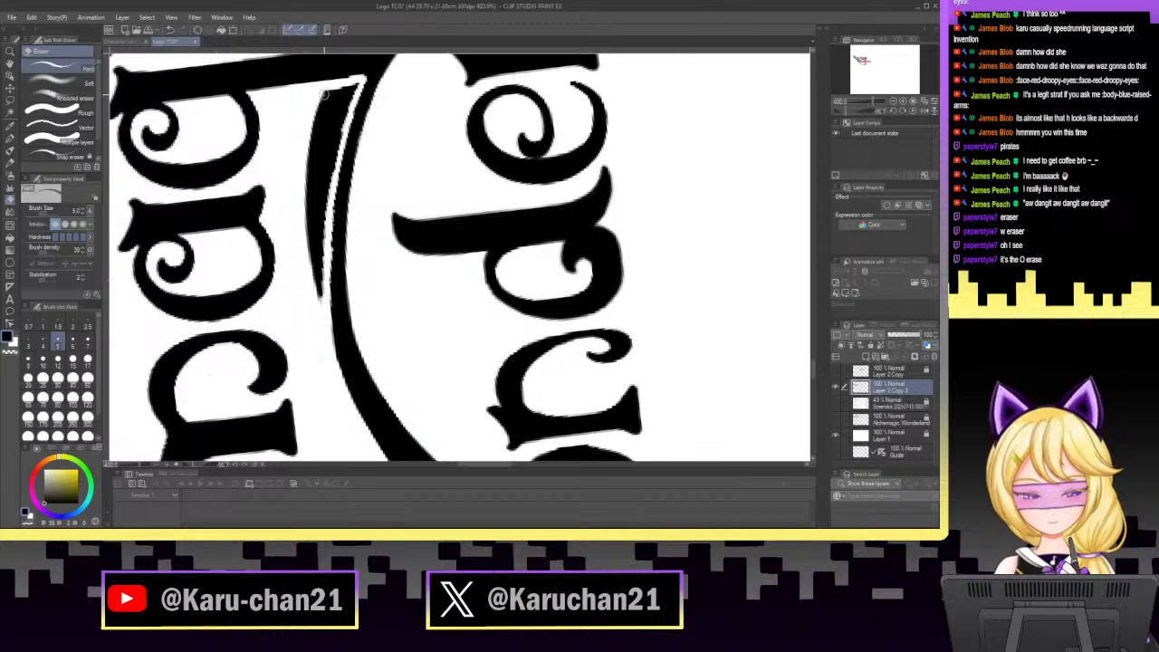
pyautogui.moveTo(317, 99)
pyautogui.mouseDown()
pyautogui.moveTo(345, 81)
pyautogui.moveTo(330, 103)
pyautogui.moveTo(346, 88)
pyautogui.moveTo(341, 106)
pyautogui.moveTo(352, 96)
pyautogui.moveTo(330, 187)
pyautogui.mouseUp()
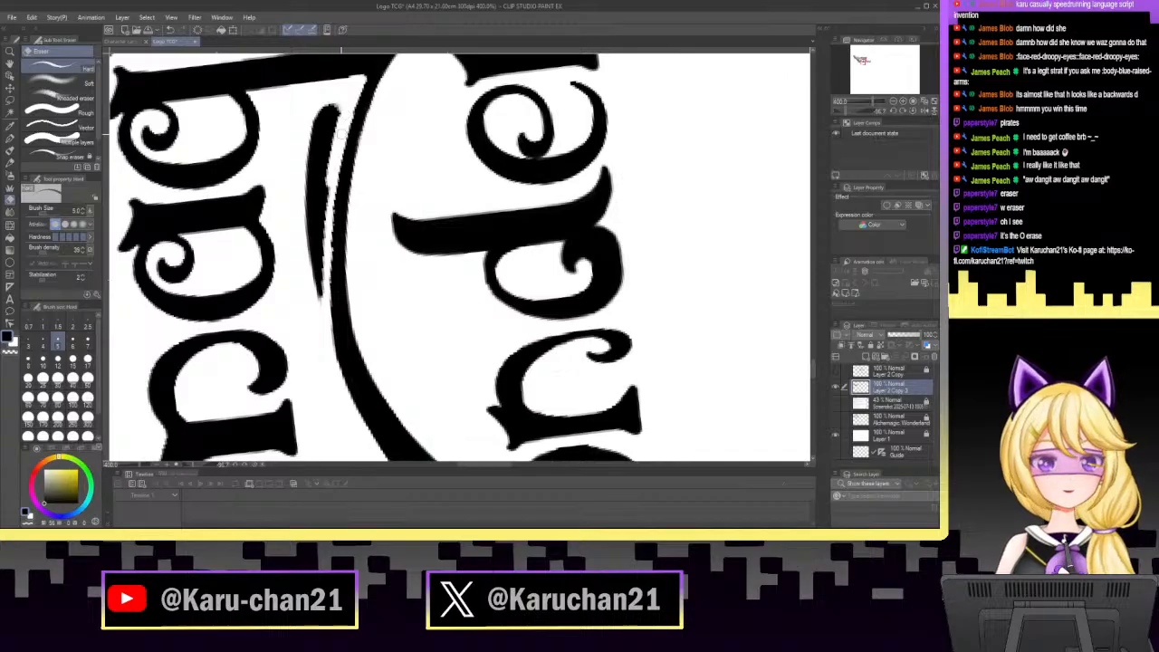
pyautogui.moveTo(323, 107)
pyautogui.mouseDown()
pyautogui.moveTo(306, 132)
pyautogui.moveTo(338, 93)
pyautogui.moveTo(312, 154)
pyautogui.moveTo(326, 185)
pyautogui.moveTo(341, 115)
pyautogui.moveTo(324, 186)
pyautogui.moveTo(308, 192)
pyautogui.moveTo(310, 232)
pyautogui.mouseUp()
pyautogui.moveTo(310, 181)
pyautogui.mouseDown()
pyautogui.moveTo(313, 232)
pyautogui.moveTo(333, 158)
pyautogui.moveTo(330, 172)
pyautogui.mouseUp()
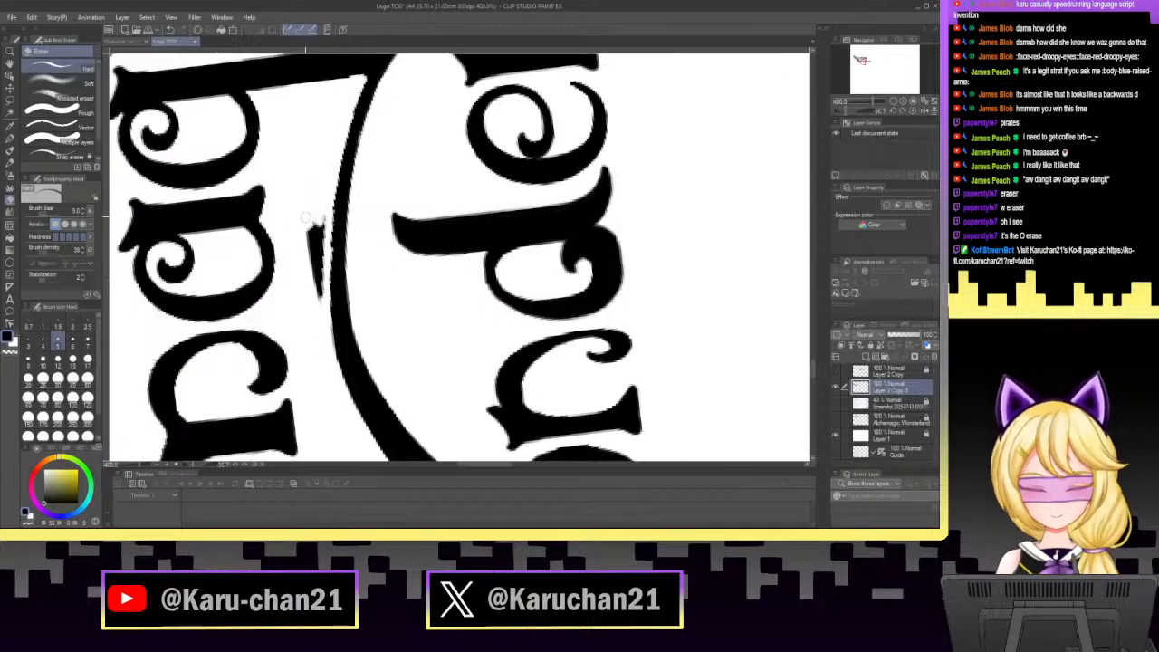
pyautogui.moveTo(308, 210)
pyautogui.mouseDown()
pyautogui.moveTo(314, 299)
pyautogui.moveTo(323, 236)
pyautogui.mouseUp()
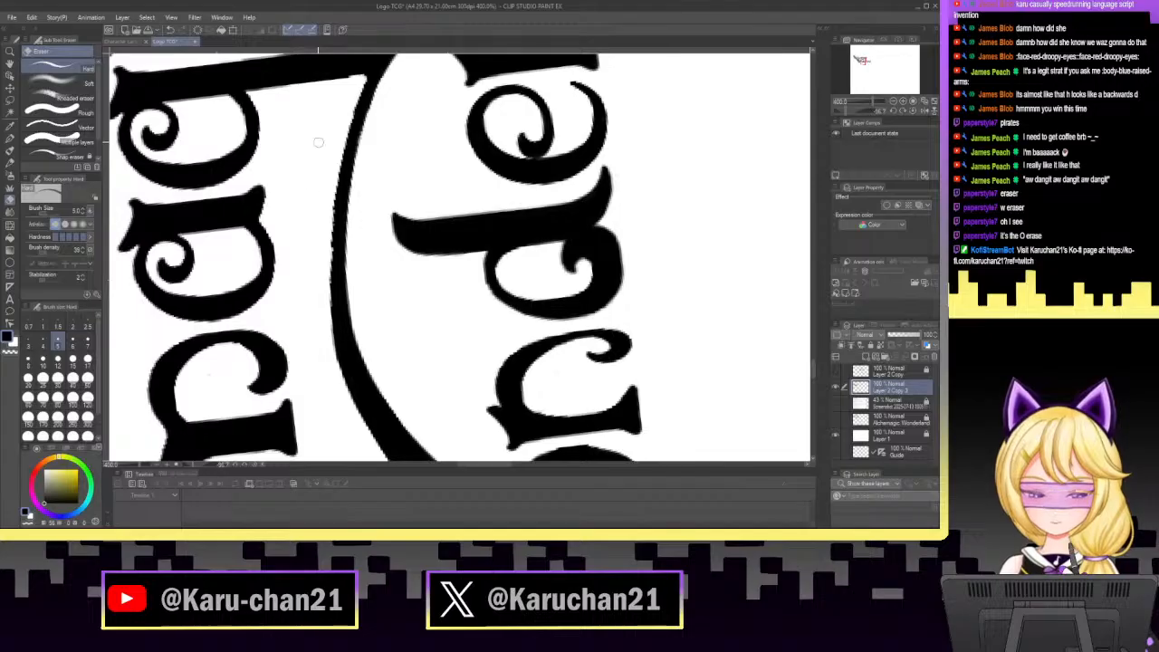
# Smooth the thinned swash's rough outer edge in black with the Turnip pen and reset the canvas rotation.
pyautogui.click(10, 138)
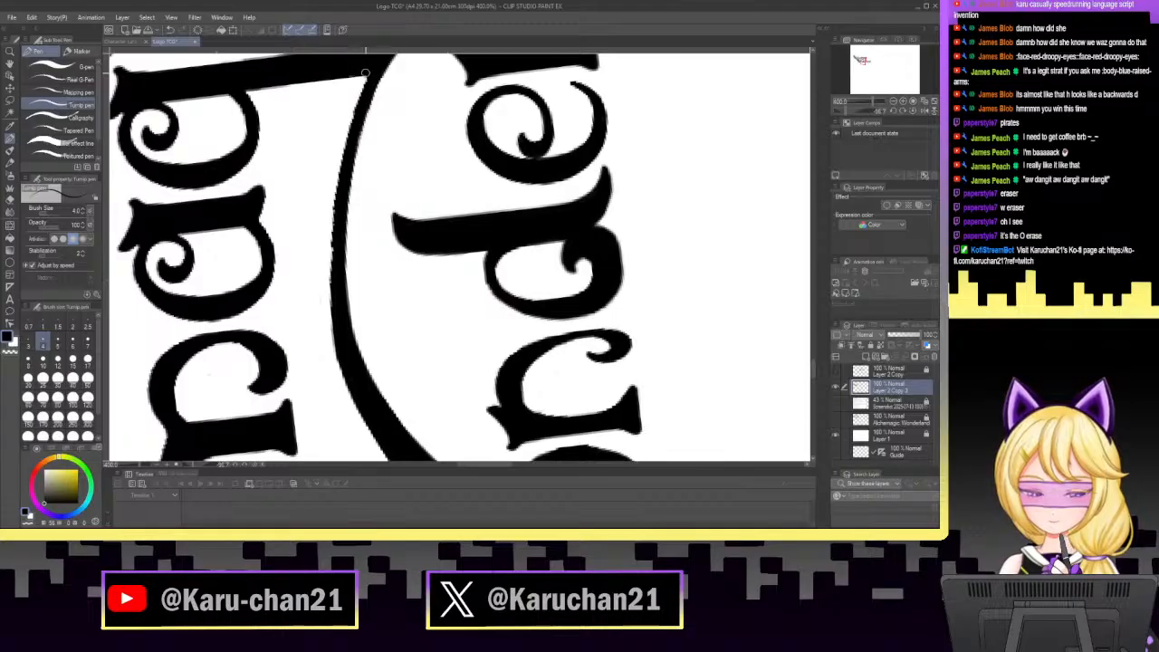
pyautogui.moveTo(375, 69); pyautogui.dragTo(342, 165)
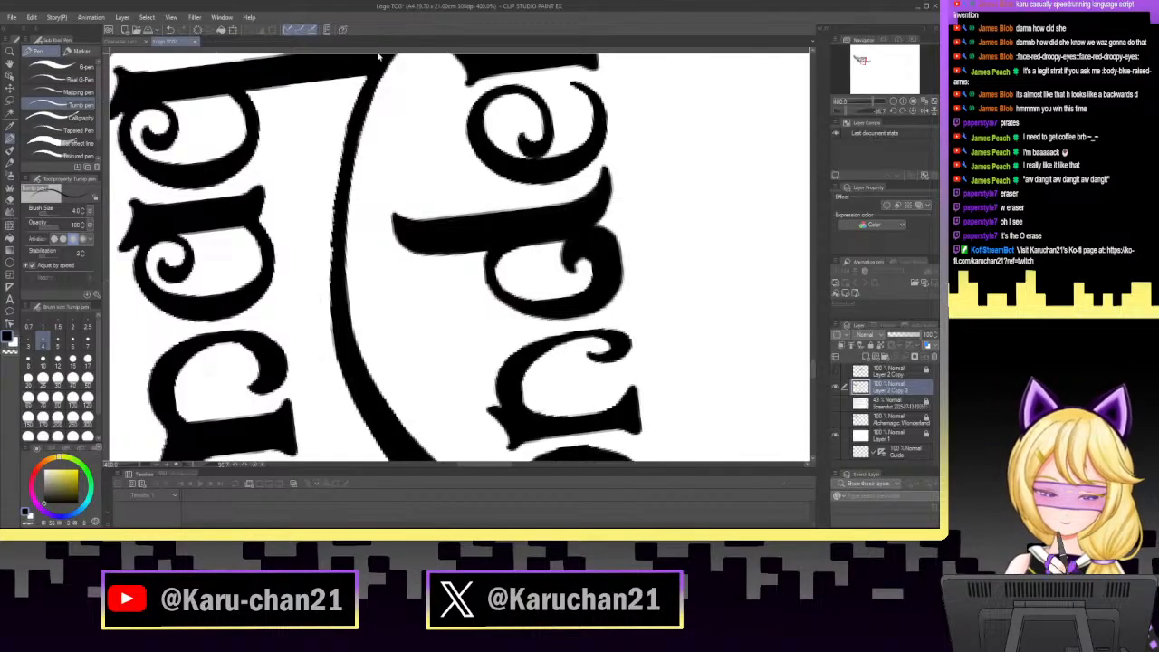
pyautogui.click(170, 32)
pyautogui.moveTo(362, 92)
pyautogui.mouseDown()
pyautogui.moveTo(331, 243)
pyautogui.moveTo(334, 358)
pyautogui.mouseUp()
pyautogui.moveTo(332, 287); pyautogui.dragTo(330, 326)
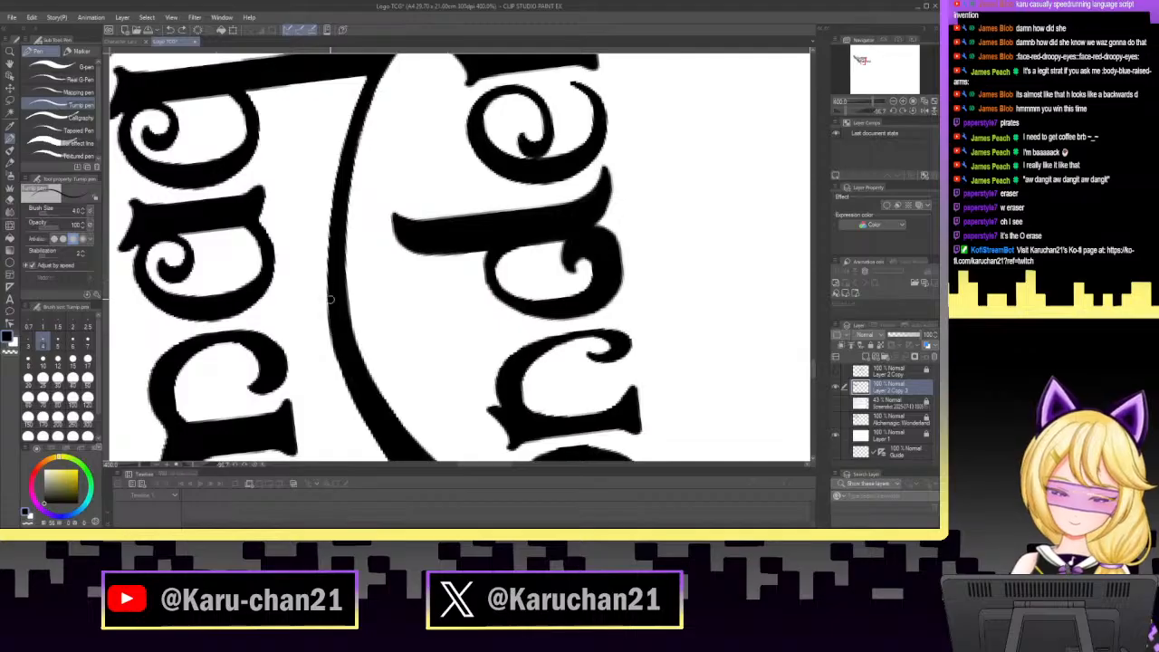
pyautogui.moveTo(351, 378)
pyautogui.mouseDown()
pyautogui.moveTo(337, 348)
pyautogui.moveTo(353, 393)
pyautogui.mouseUp()
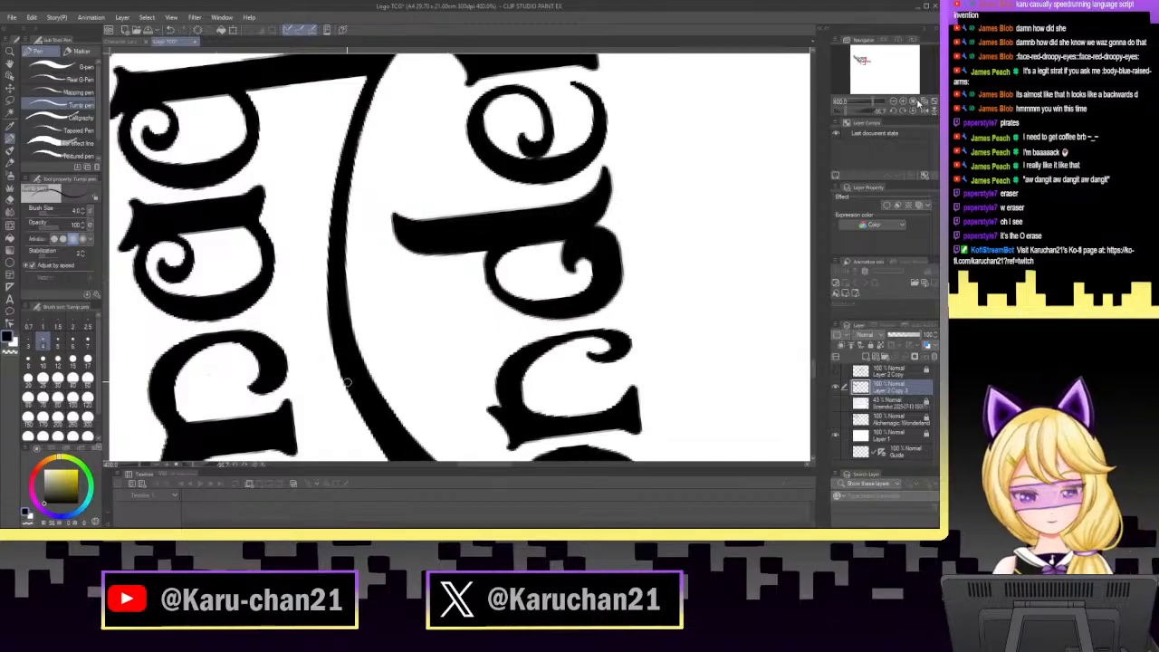
pyautogui.click(910, 110)
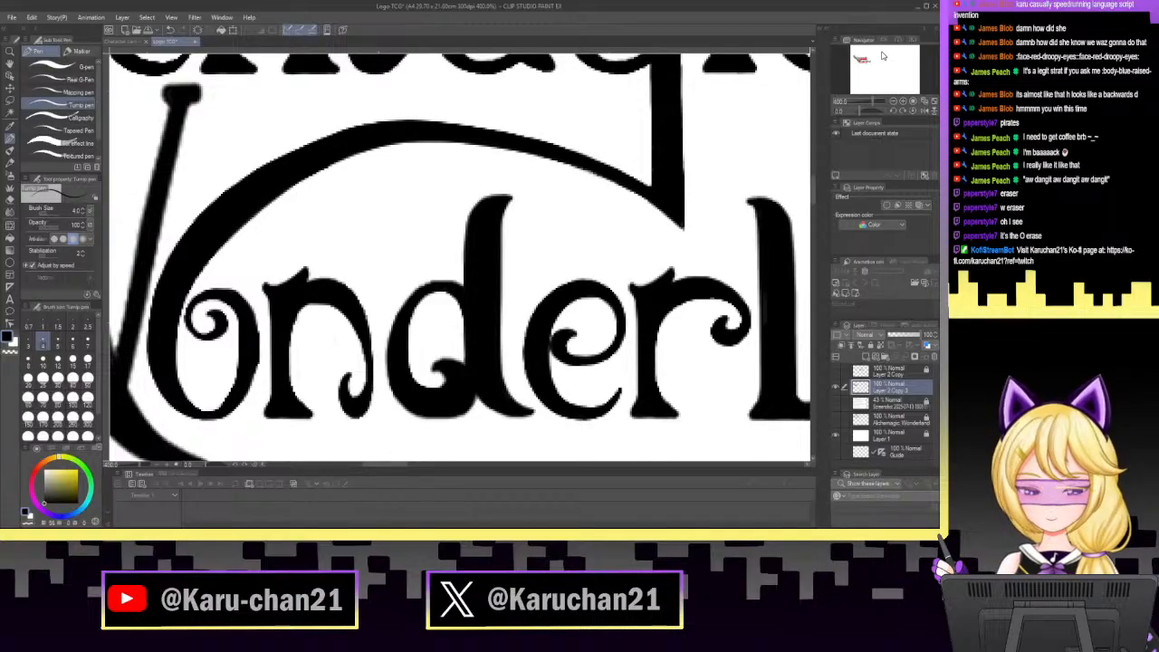
# Check the thinned swash up close and across the whole logo, then save the document.
pyautogui.press('e')
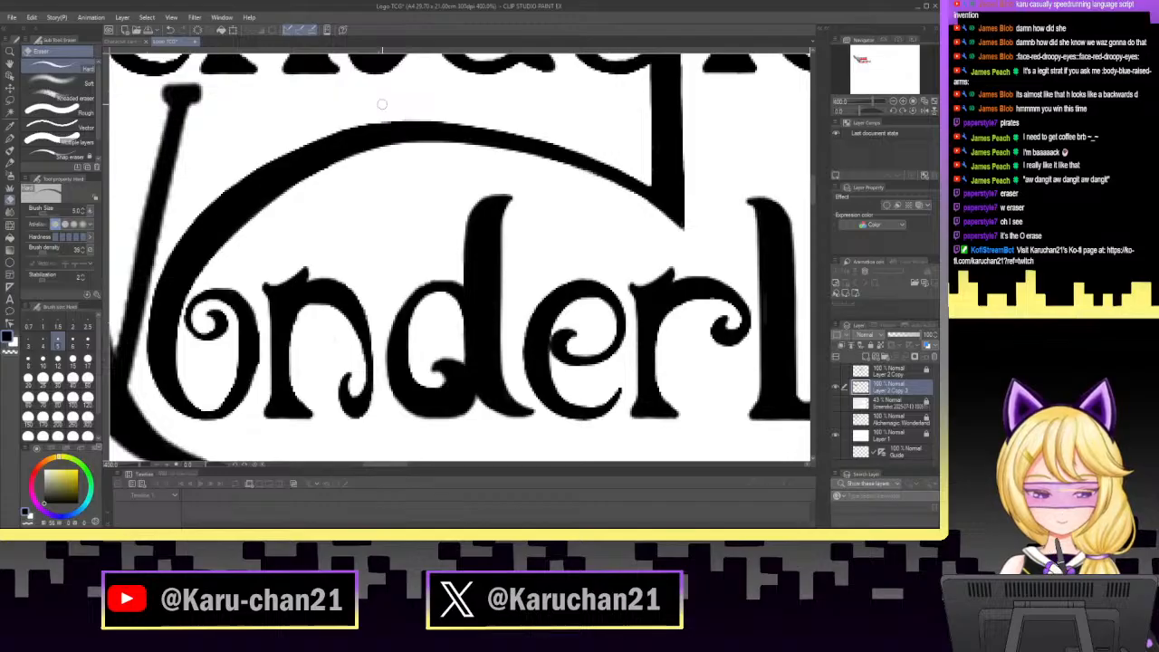
pyautogui.moveTo(873, 110); pyautogui.dragTo(868, 111)
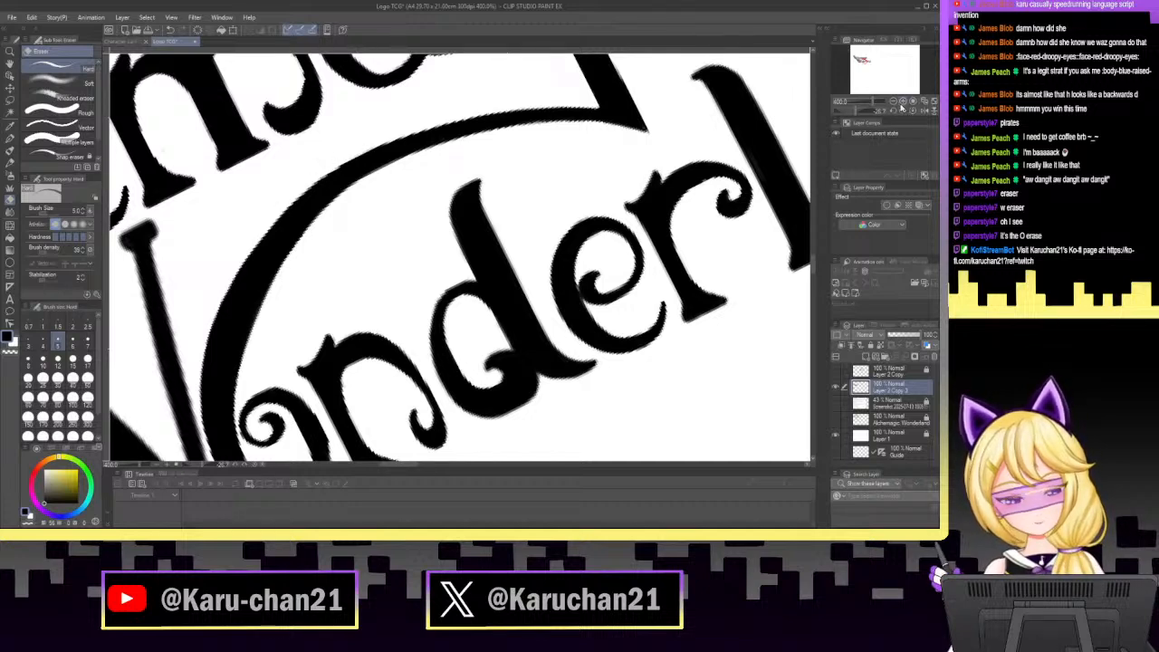
pyautogui.click(911, 110)
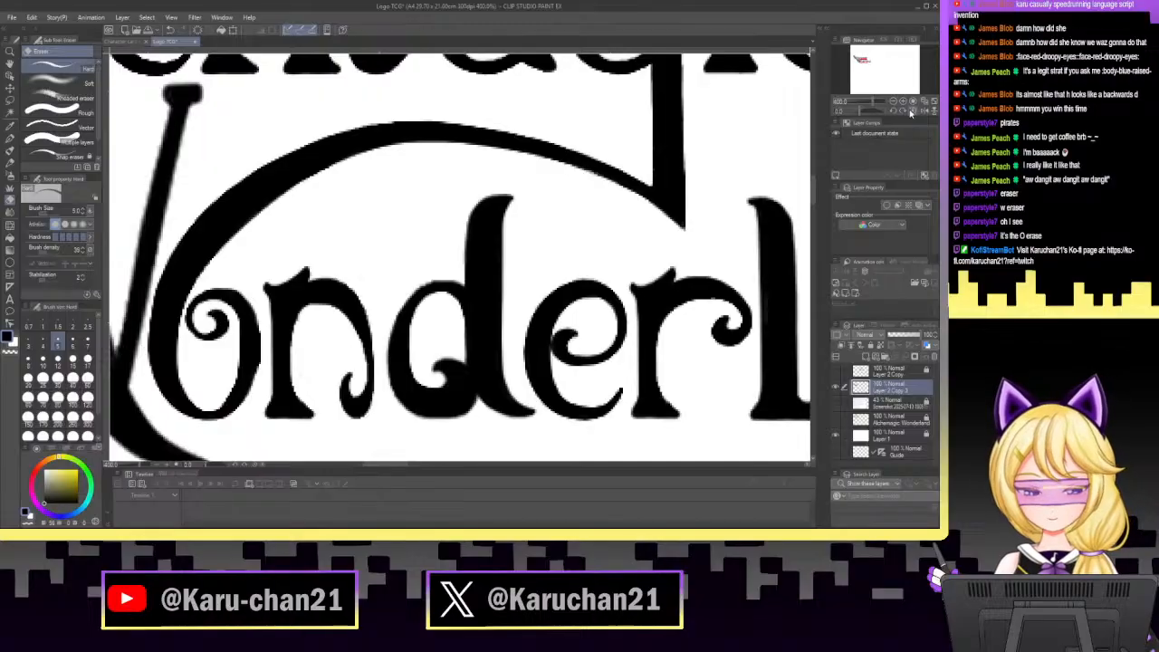
pyautogui.moveTo(873, 102); pyautogui.dragTo(865, 106)
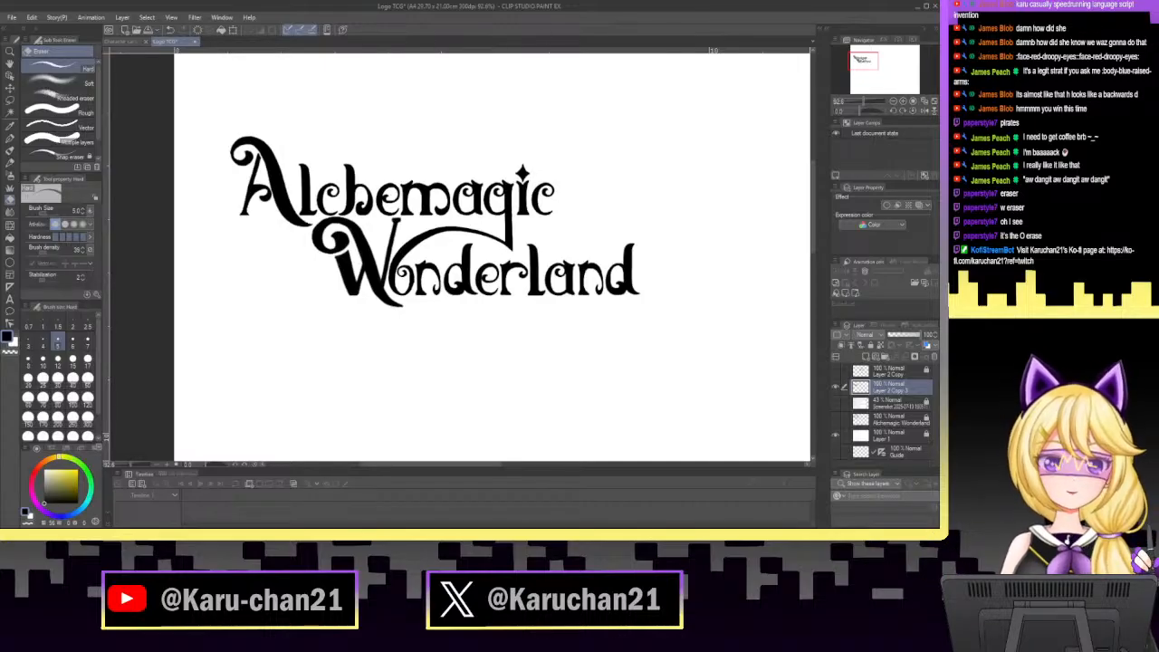
pyautogui.click(12, 17)
pyautogui.click(34, 94)
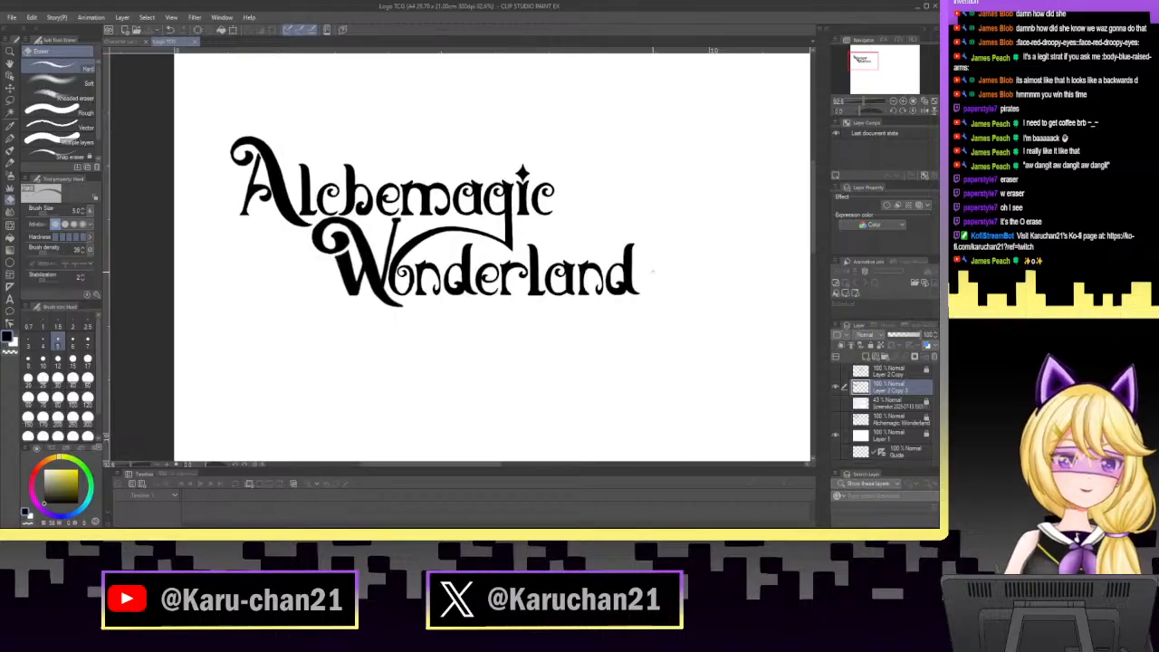
# Lasso the whole logo, scale it up to 161% and move it toward the middle of the page.
pyautogui.scroll(-5, 652, 272)
pyautogui.moveTo(868, 50); pyautogui.dragTo(895, 55)
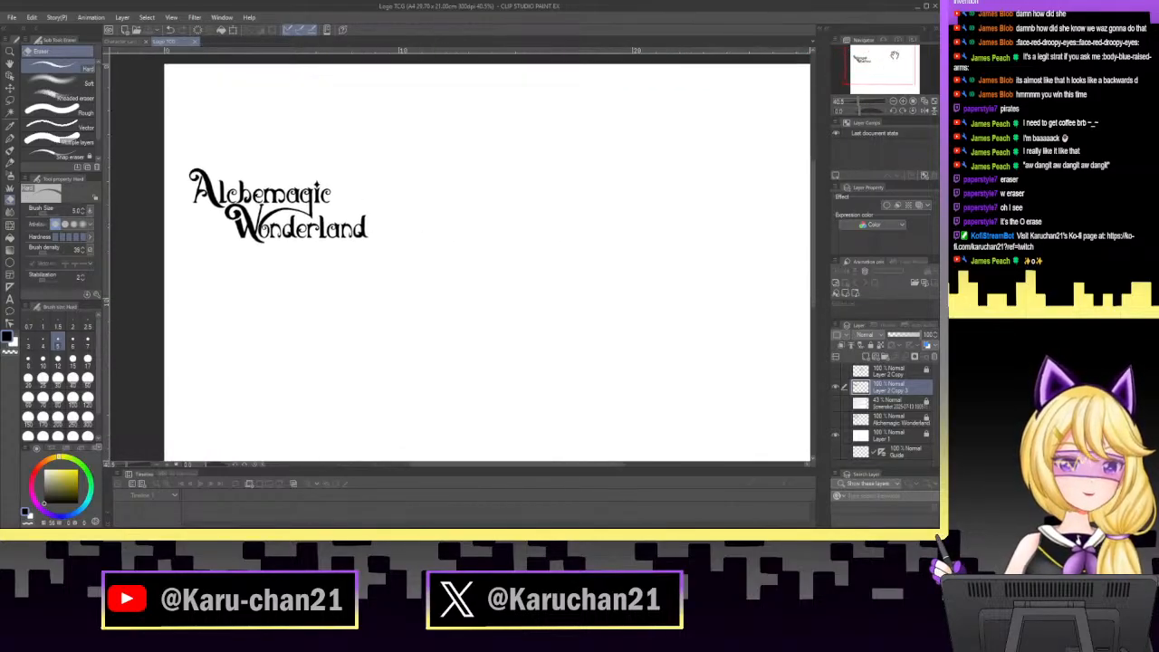
pyautogui.scroll(-2, 365, 239)
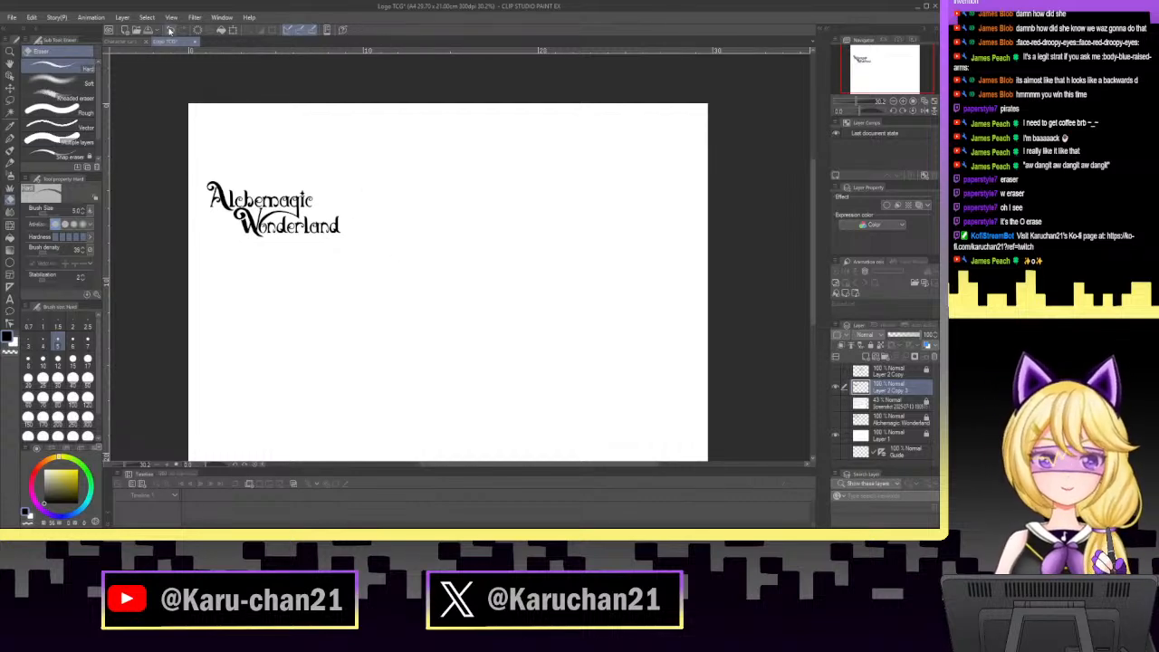
pyautogui.press('m')
pyautogui.moveTo(156, 186)
pyautogui.mouseDown()
pyautogui.moveTo(365, 155)
pyautogui.moveTo(242, 275)
pyautogui.mouseUp()
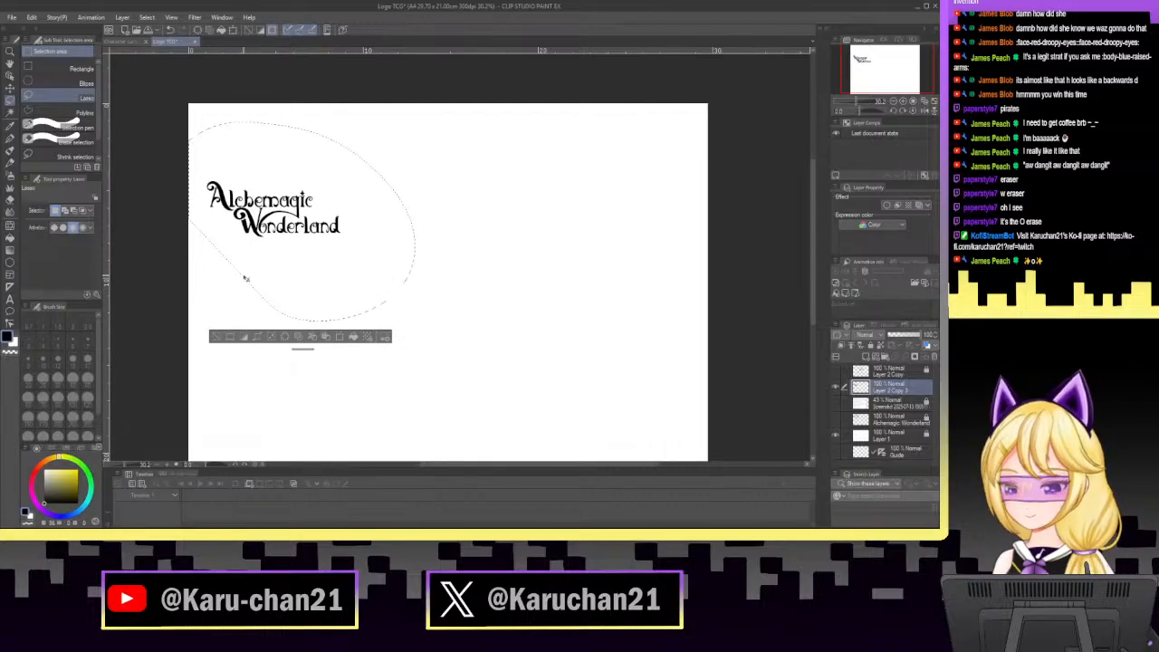
pyautogui.hotkey('ctrl', 't')
pyautogui.moveTo(419, 308)
pyautogui.mouseDown()
pyautogui.moveTo(481, 357)
pyautogui.moveTo(499, 332)
pyautogui.mouseUp()
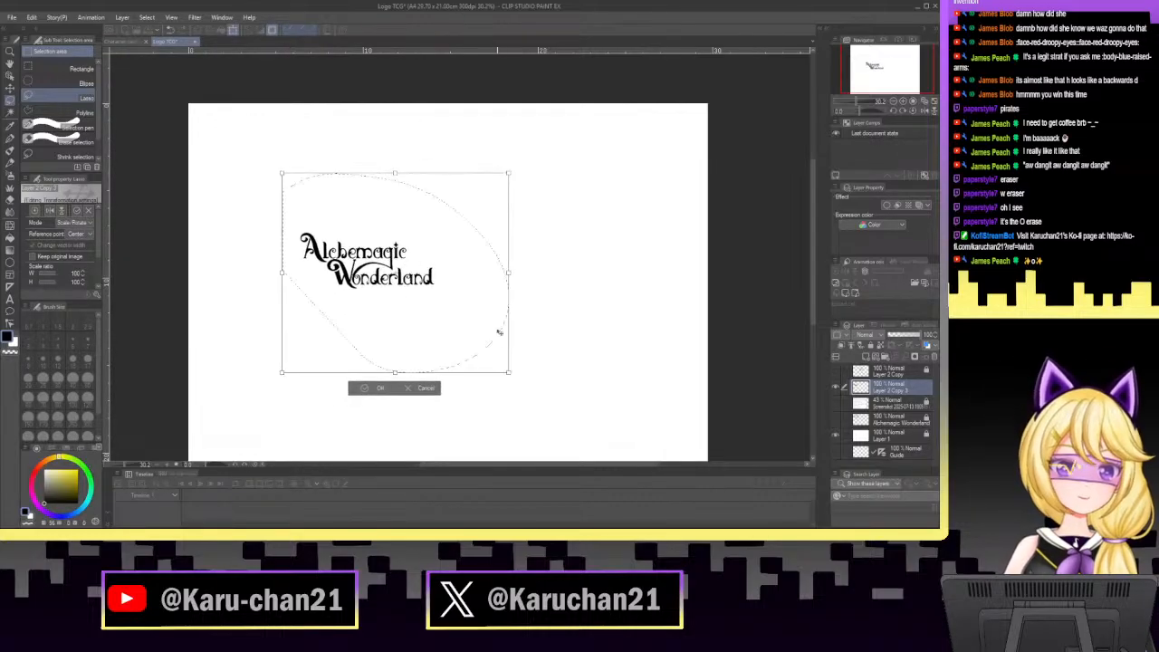
pyautogui.moveTo(508, 371); pyautogui.dragTo(575, 420)
pyautogui.moveTo(611, 377); pyautogui.dragTo(545, 345)
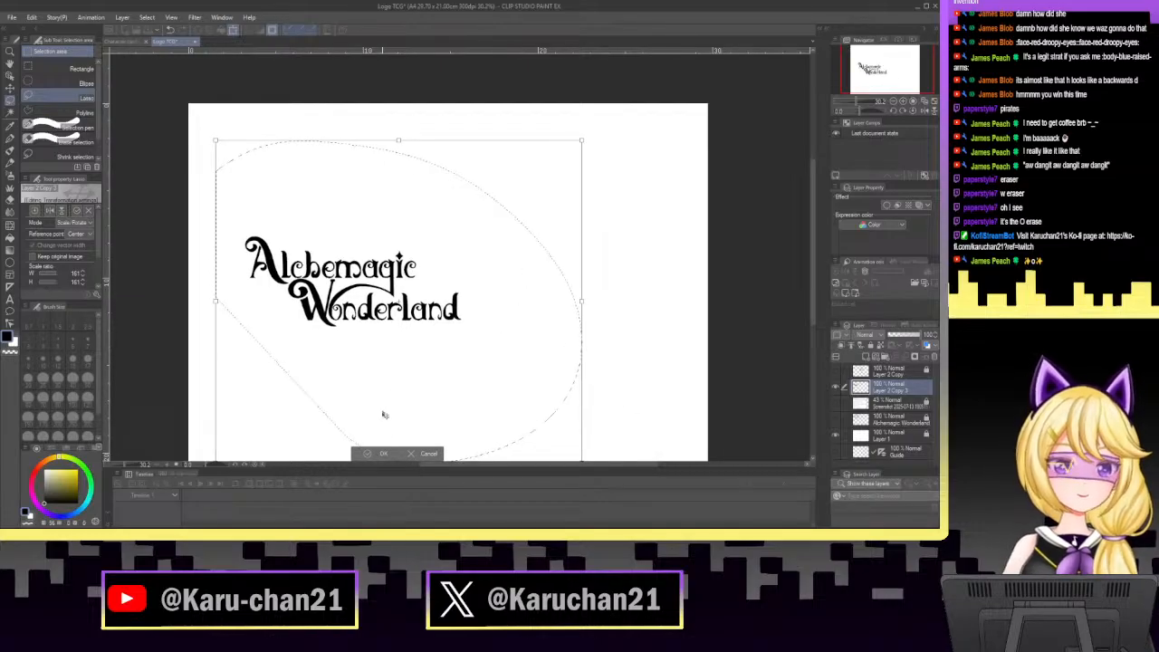
pyautogui.click(380, 453)
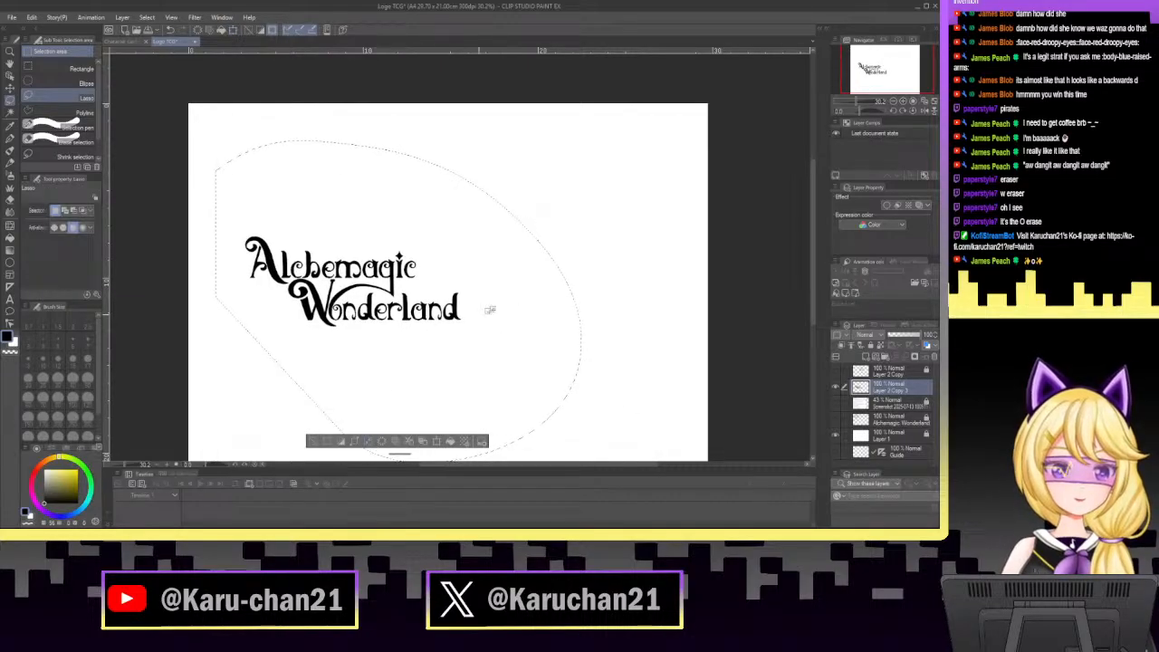
# Reselect the logo with the lasso, enlarge it to span most of the page width, centre it and deselect.
pyautogui.click(579, 250)
pyautogui.moveTo(451, 356)
pyautogui.mouseDown()
pyautogui.moveTo(484, 307)
pyautogui.moveTo(339, 218)
pyautogui.moveTo(202, 290)
pyautogui.moveTo(417, 359)
pyautogui.mouseUp()
pyautogui.hotkey('ctrl', 't')
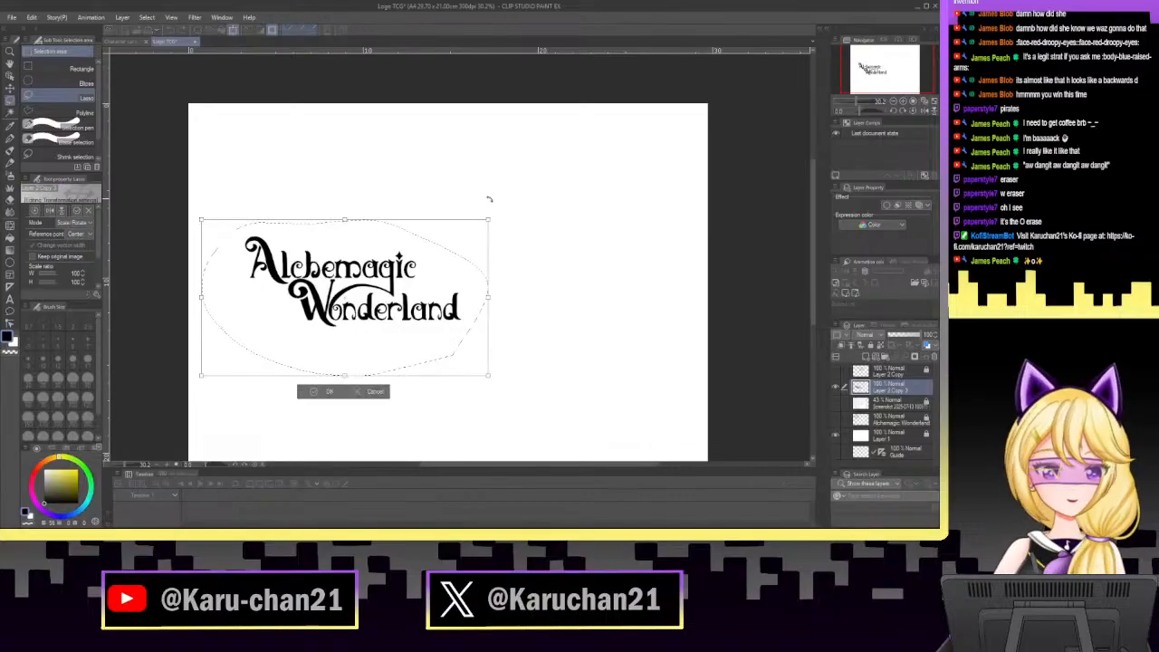
pyautogui.moveTo(489, 218)
pyautogui.mouseDown()
pyautogui.moveTo(619, 122)
pyautogui.moveTo(694, 112)
pyautogui.mouseUp()
pyautogui.moveTo(637, 169); pyautogui.dragTo(610, 239)
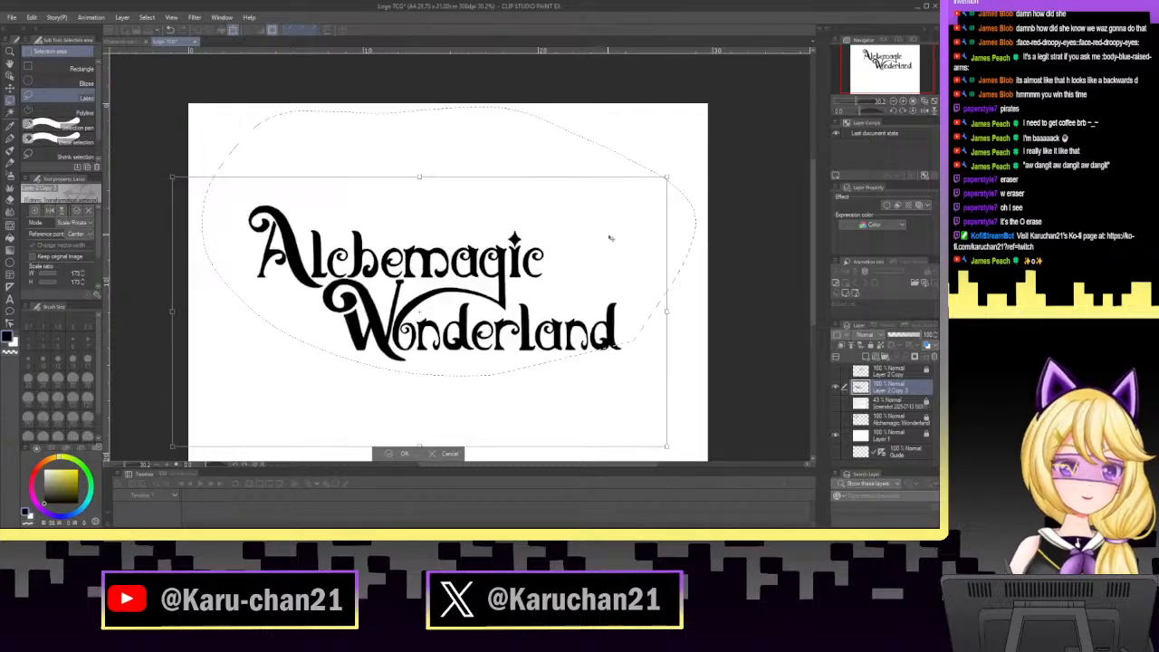
pyautogui.click(406, 453)
pyautogui.hotkey('ctrl', 'd')
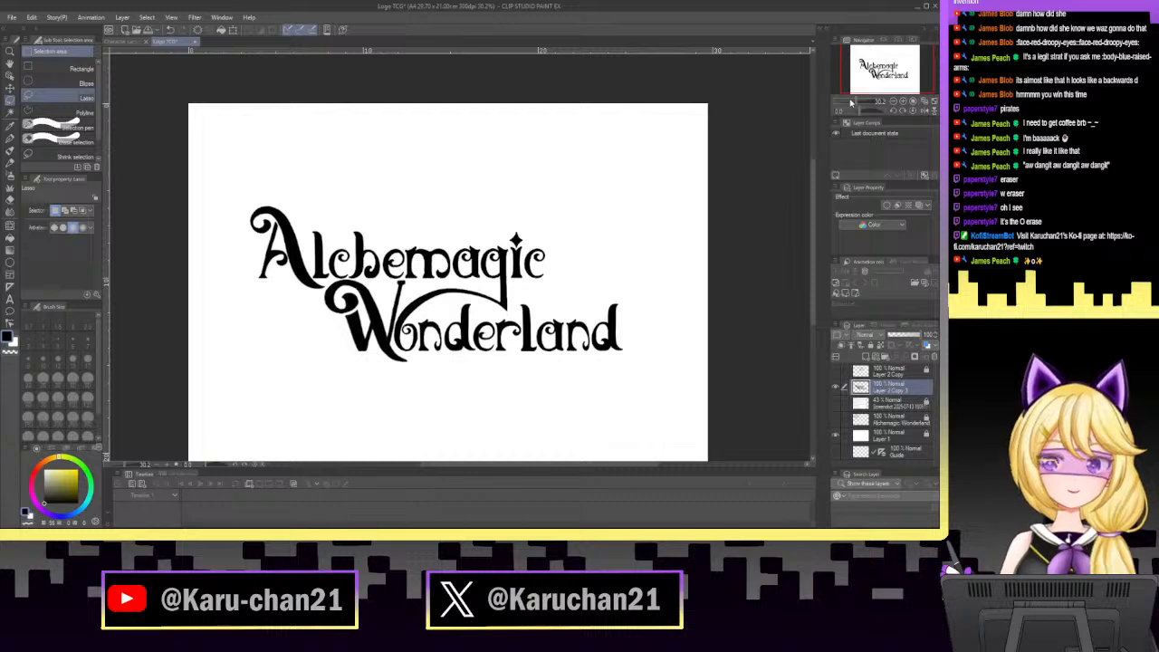
# Save the document with the enlarged logo and view the whole lettering.
pyautogui.moveTo(857, 102); pyautogui.dragTo(884, 70)
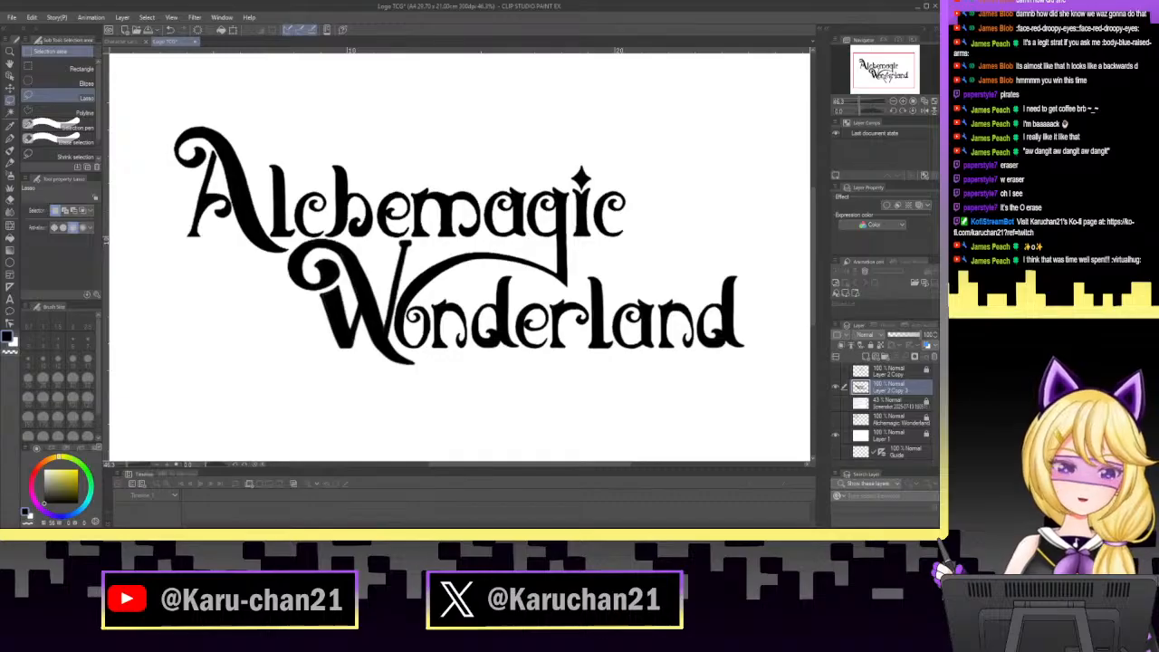
pyautogui.click(12, 18)
pyautogui.click(60, 89)
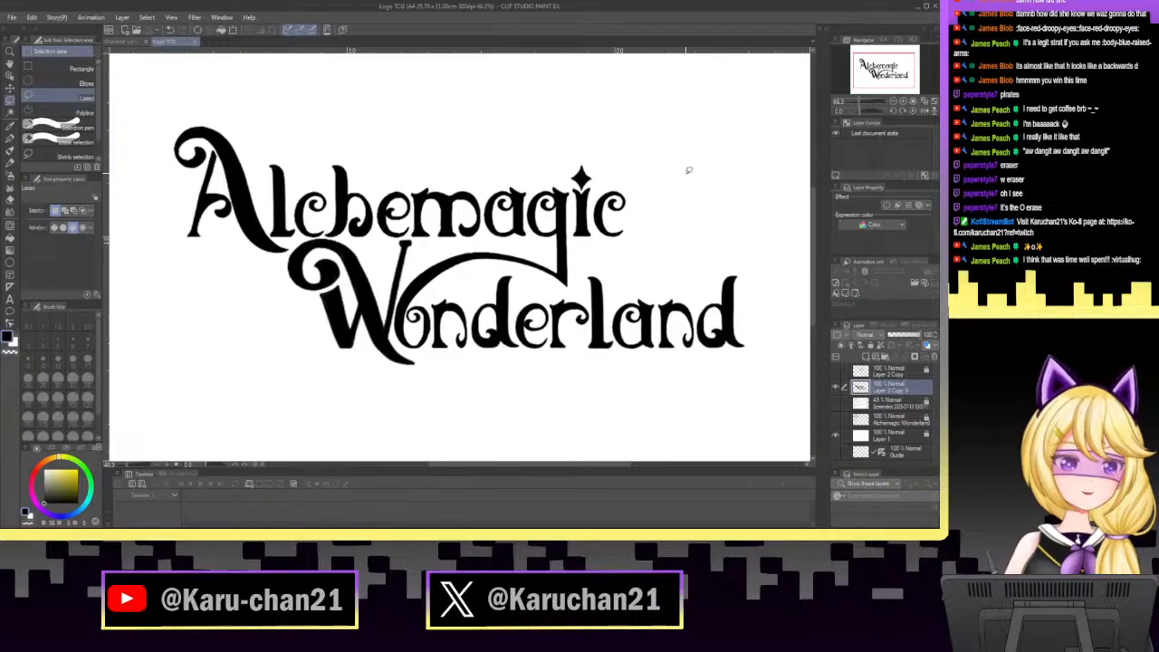
pyautogui.scroll(-1, 689, 169)
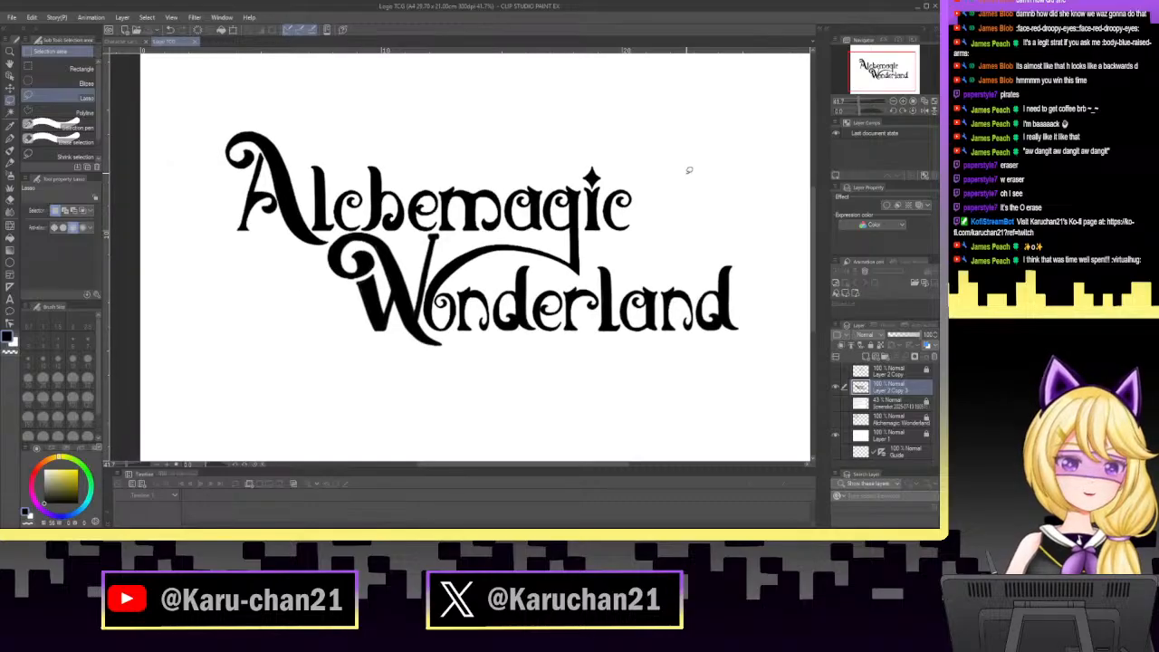
pyautogui.scroll(1, 688, 169)
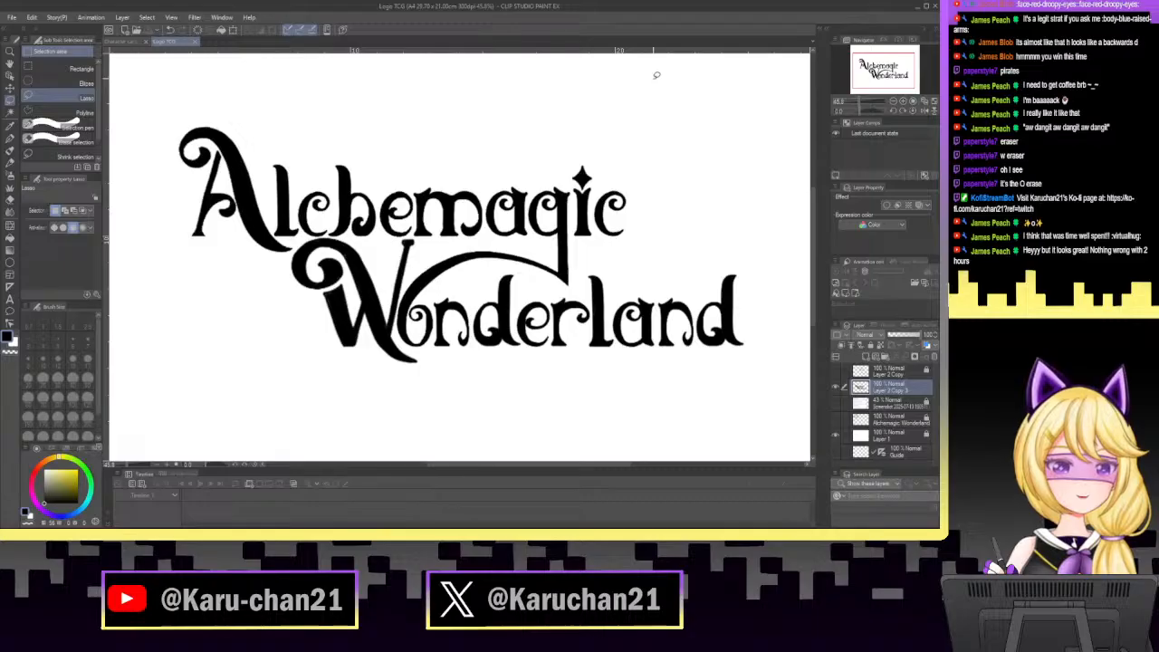
# Look at the Character card template document, return to the Logo TCG document and view the whole page.
pyautogui.click(112, 42)
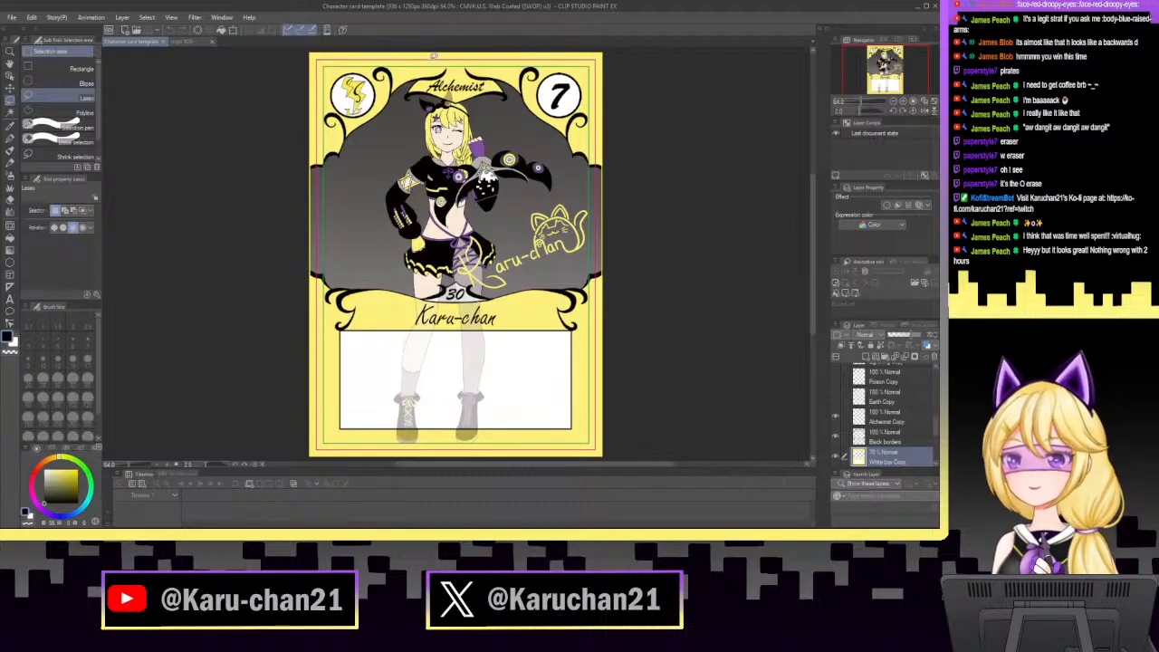
pyautogui.click(182, 42)
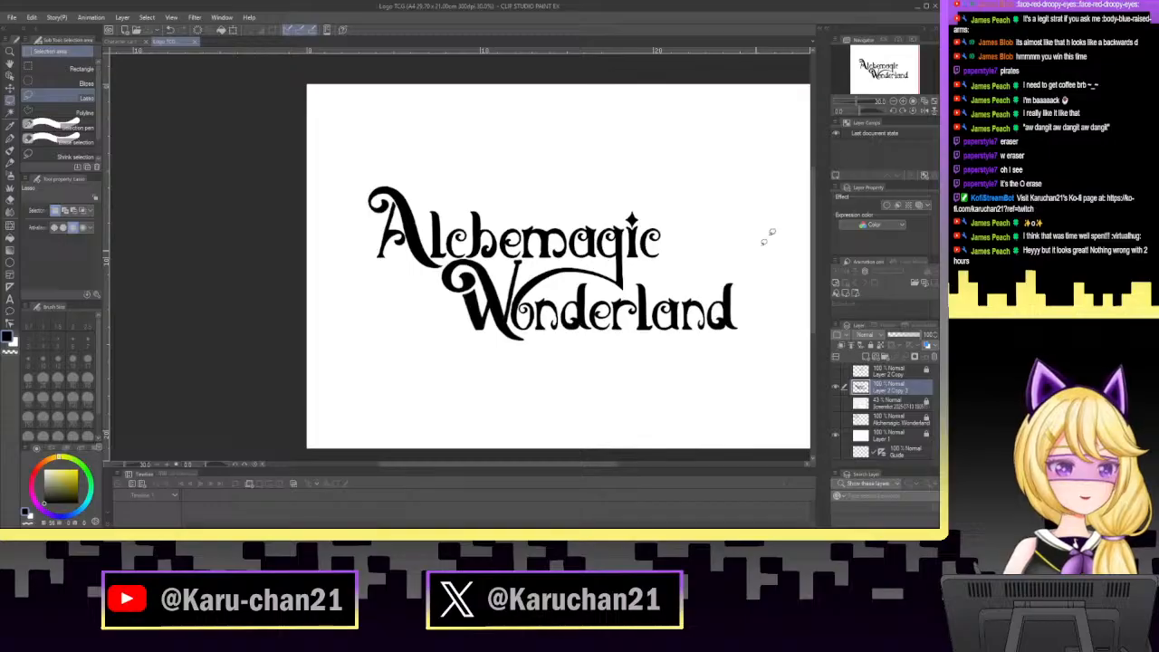
pyautogui.moveTo(770, 233); pyautogui.dragTo(660, 209)
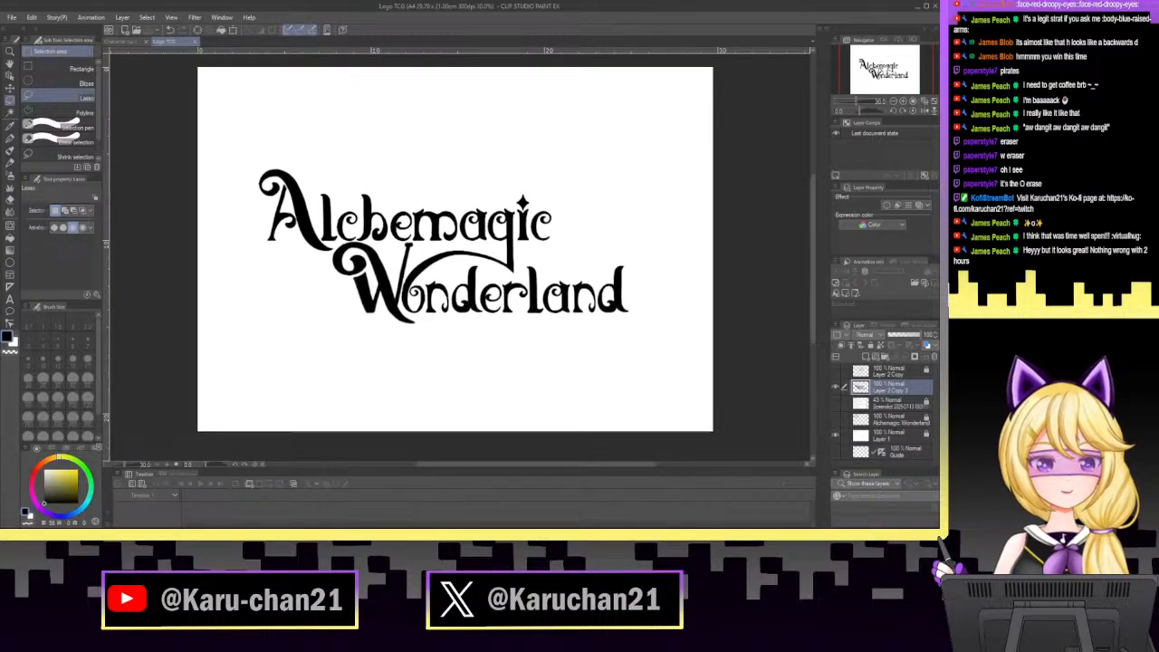
pyautogui.scroll(1, 681, 179)
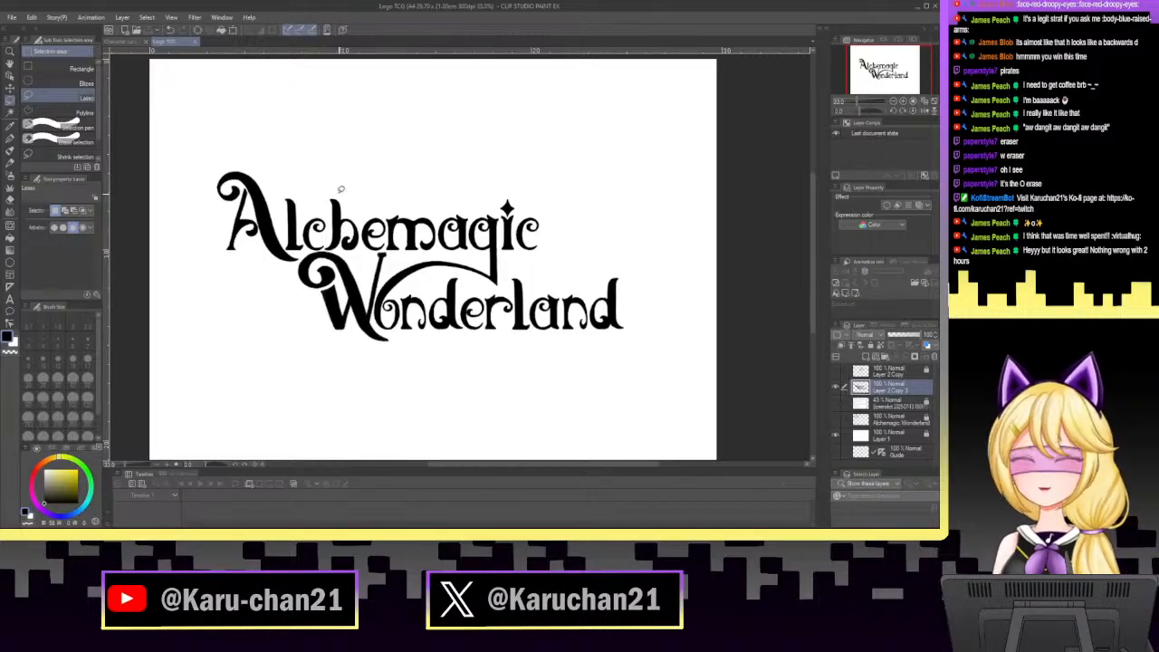
pyautogui.click(11, 18)
pyautogui.click(10, 21)
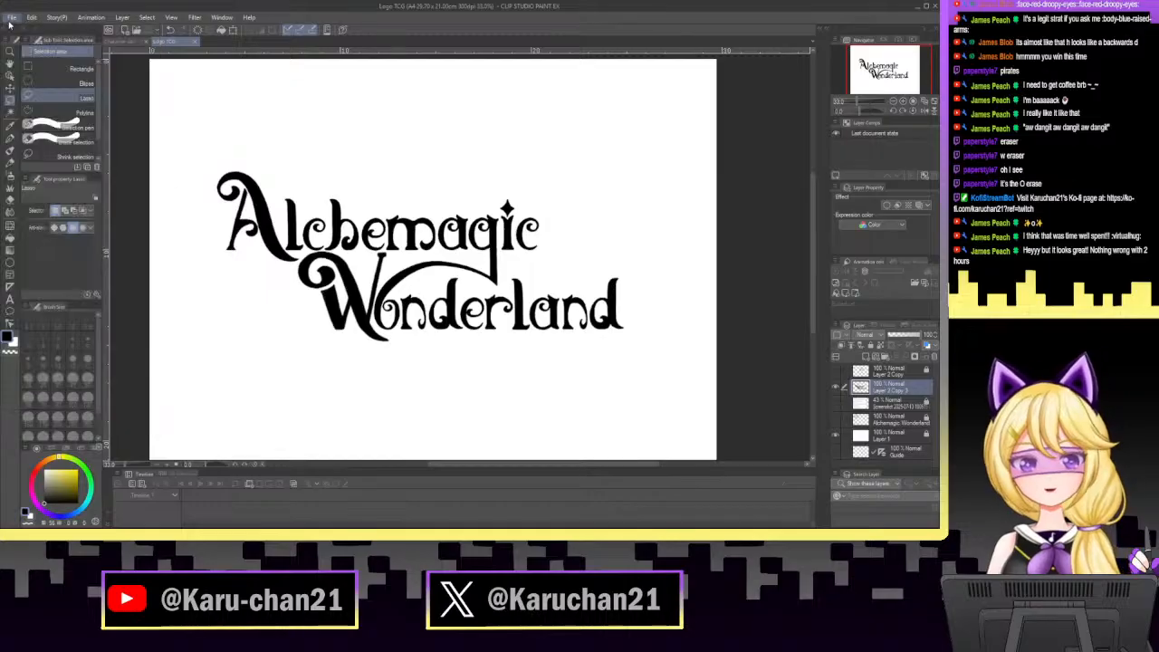